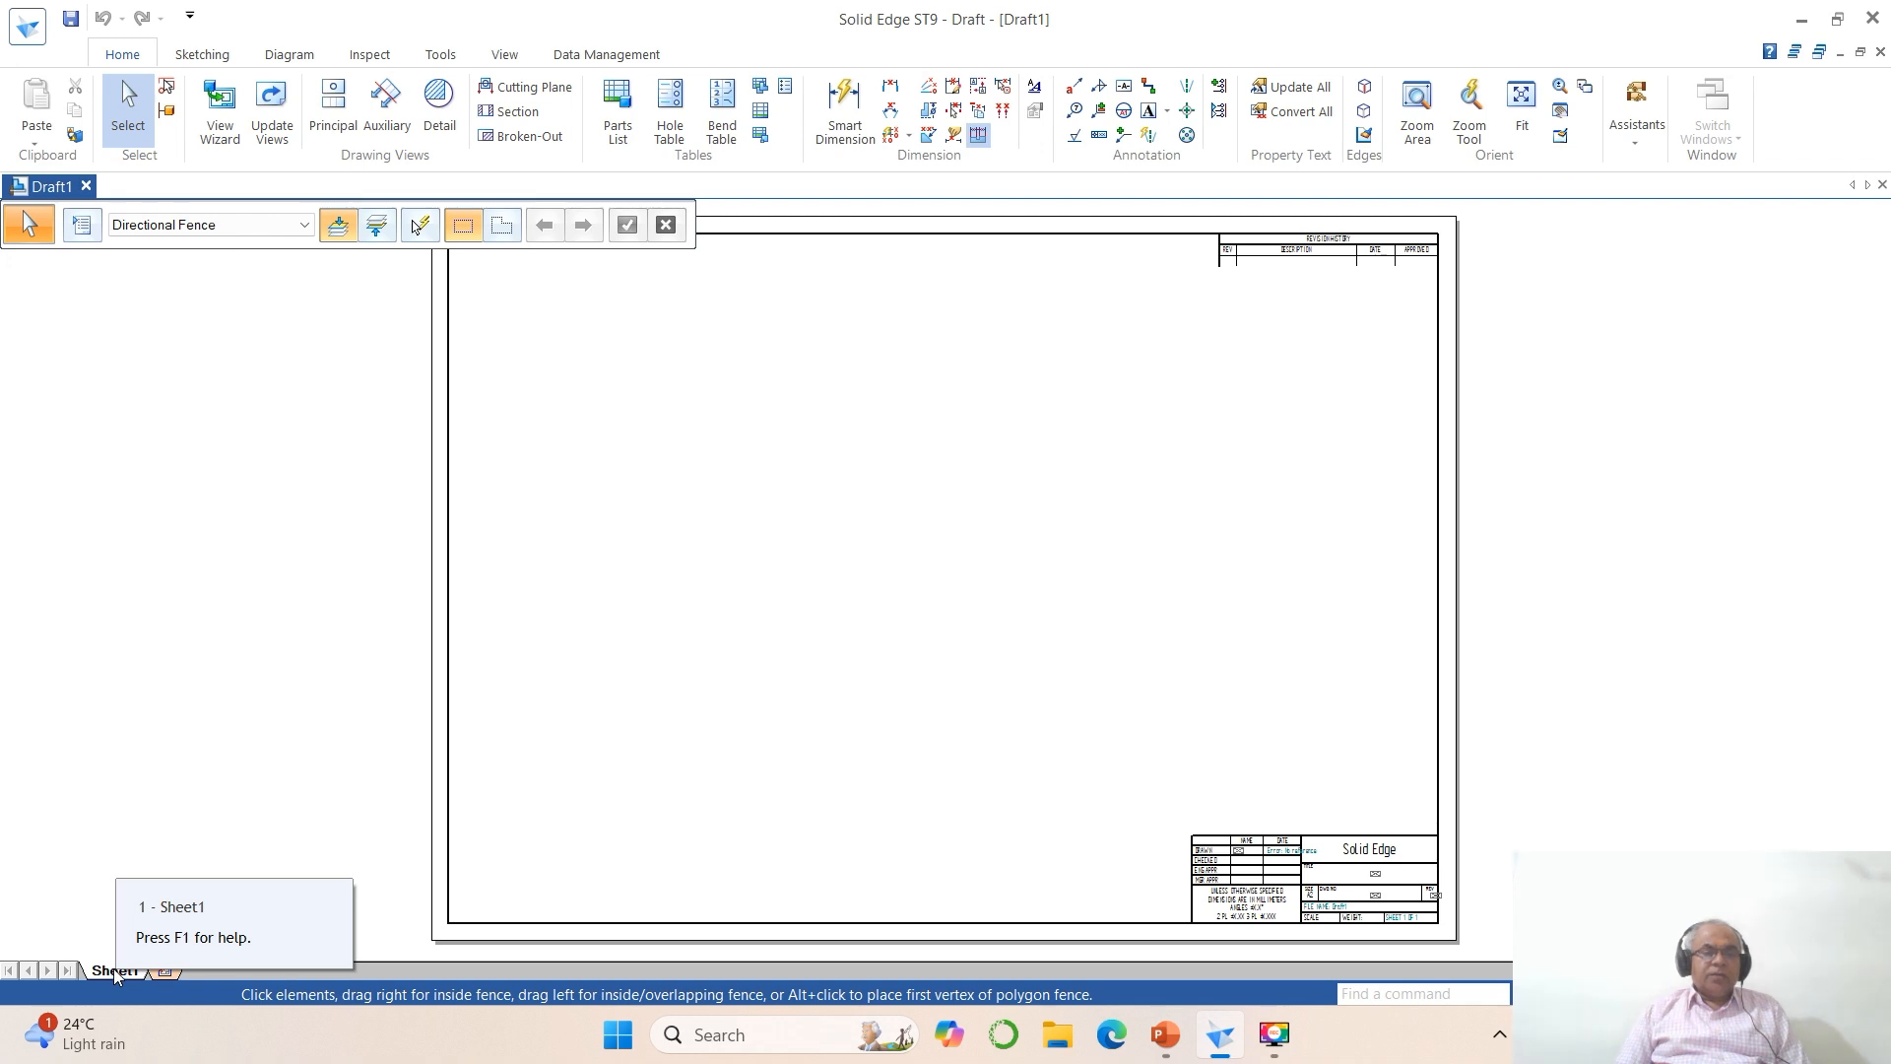
Step: Set up Sheet1 with the A4-Sheet background, hide the background, and fit the sheet in view
right_click(114, 971)
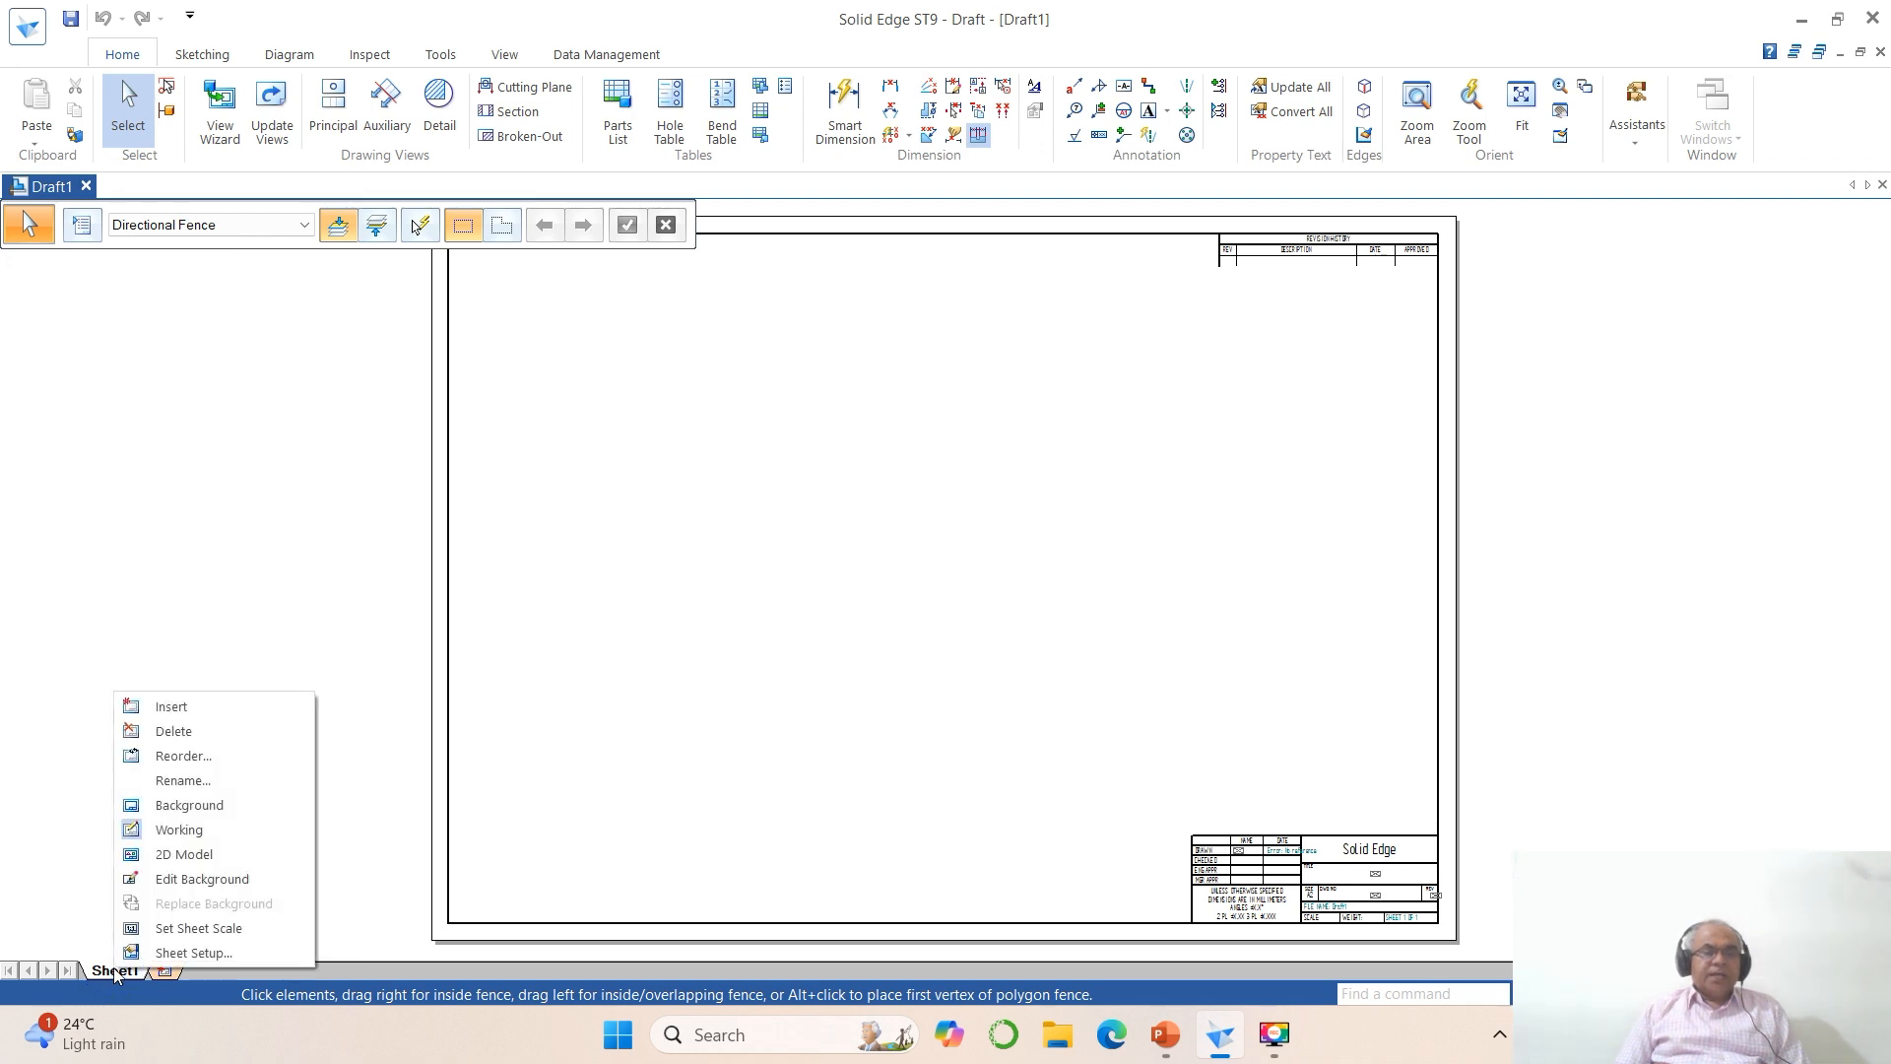
left_click(168, 952)
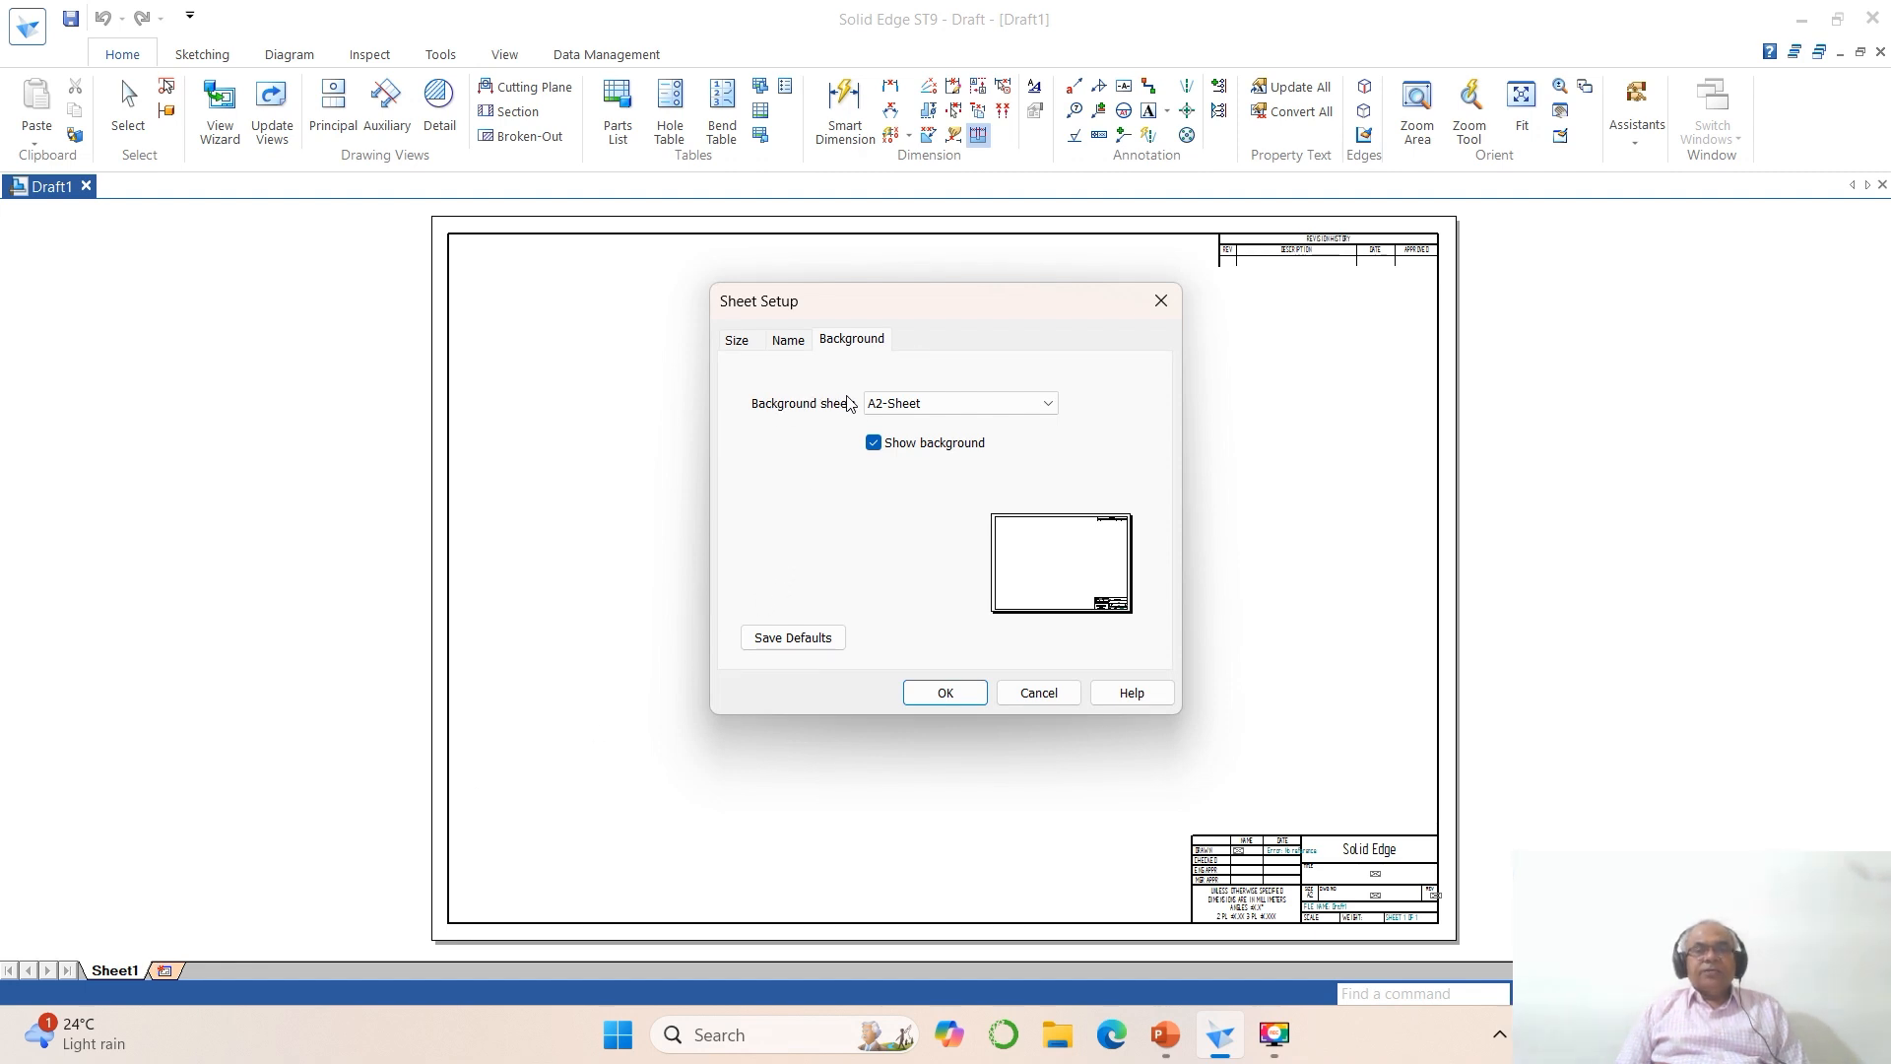
left_click(1049, 407)
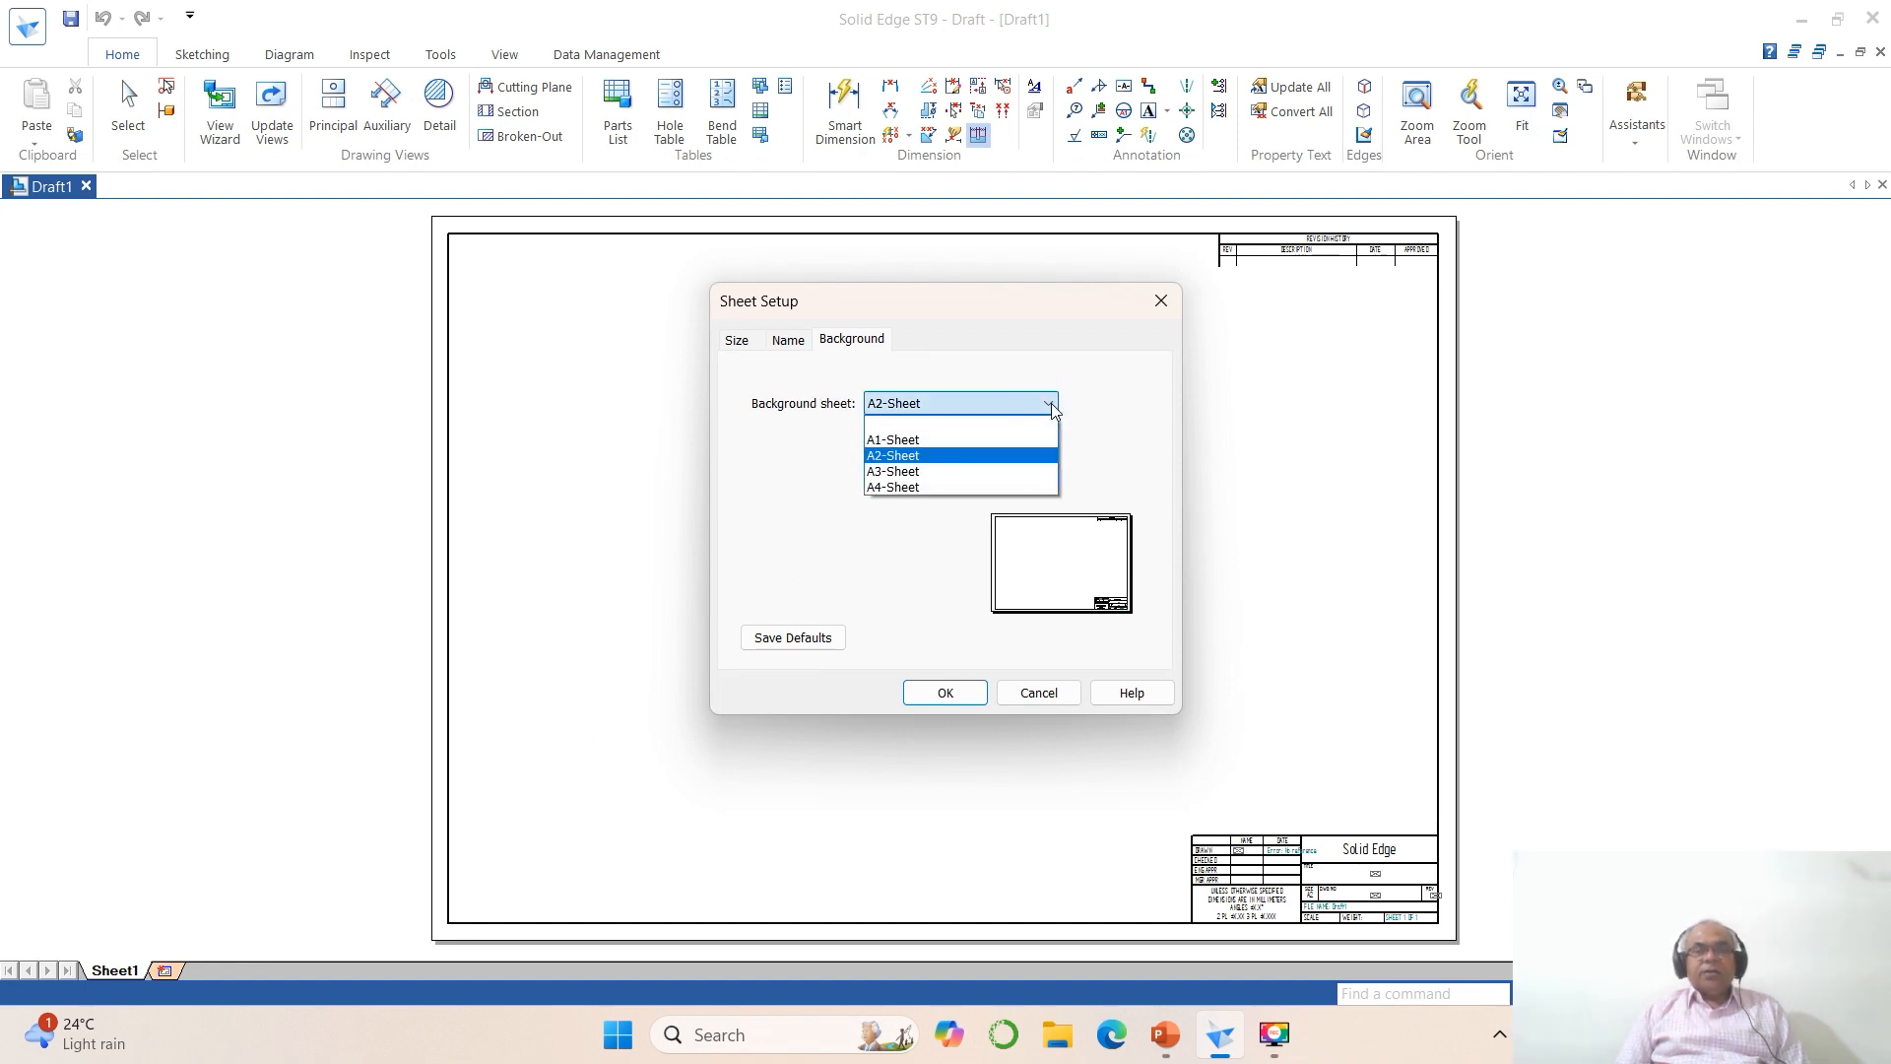
left_click(923, 484)
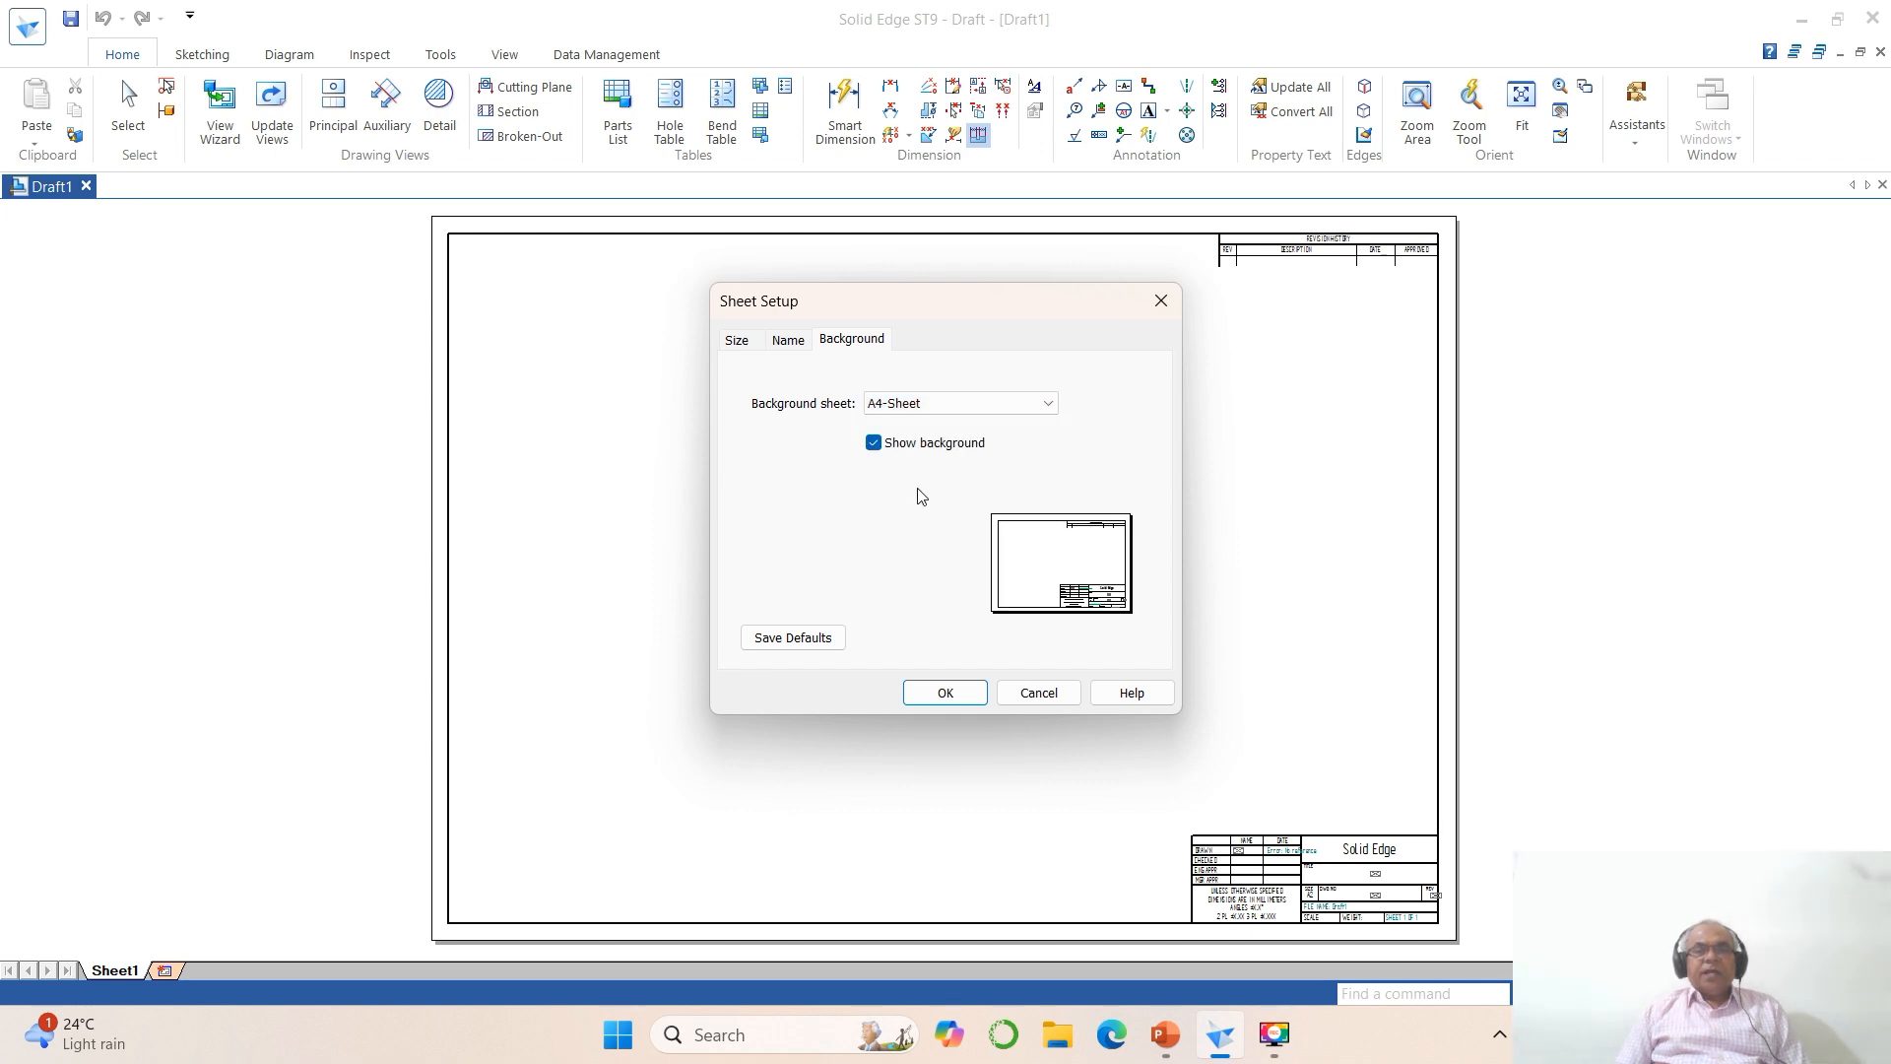
left_click(874, 443)
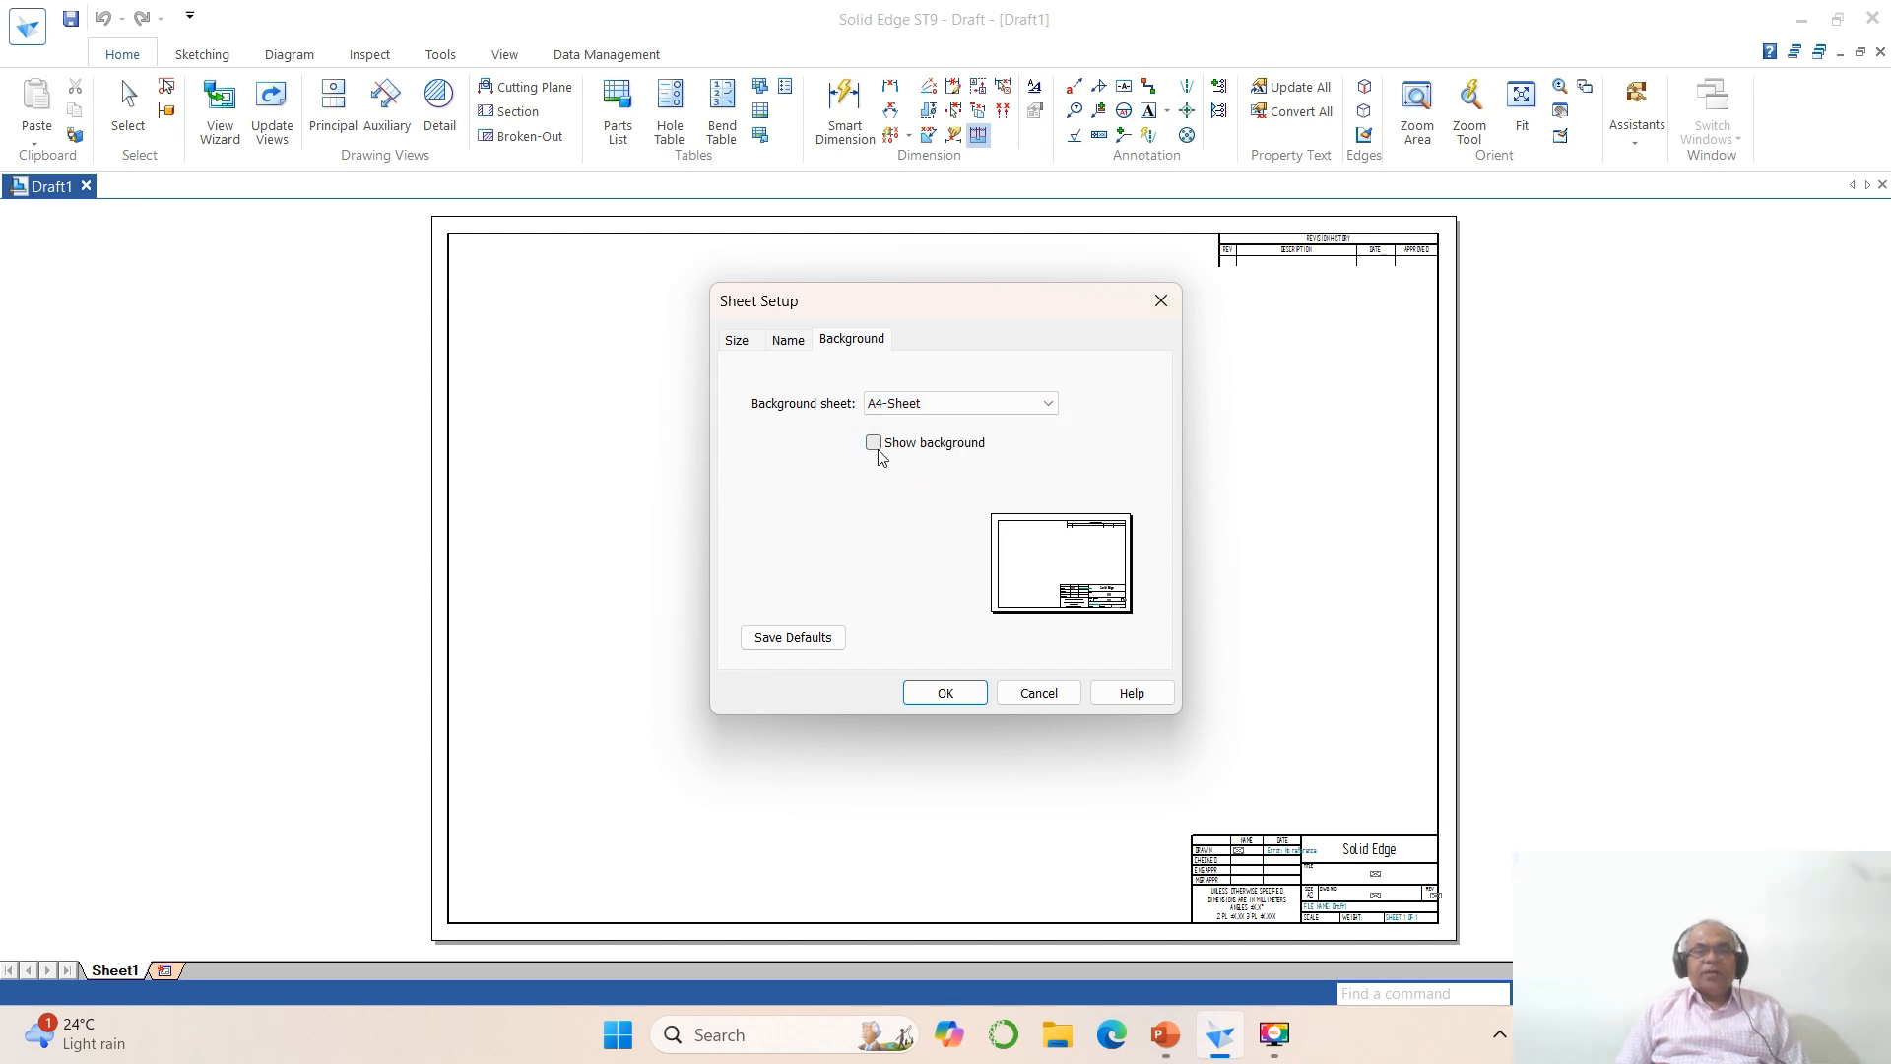
left_click(948, 695)
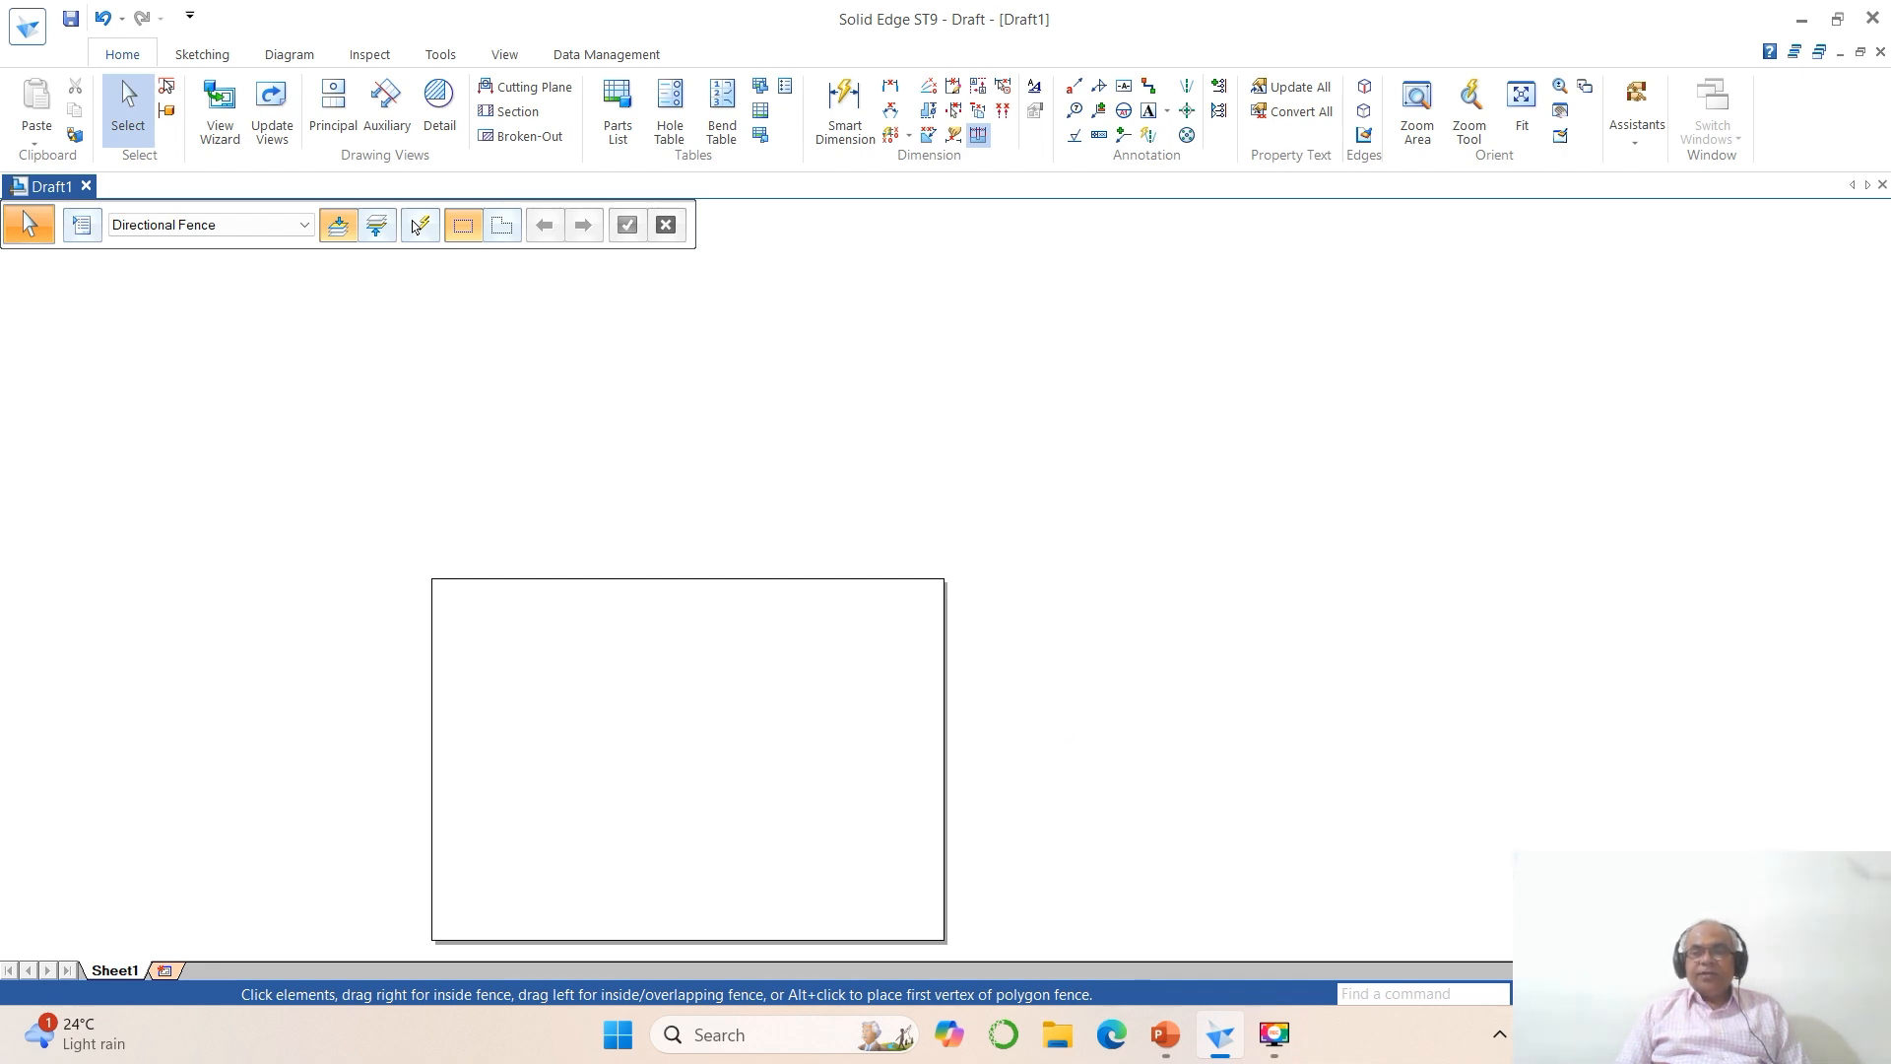
left_click(1660, 994)
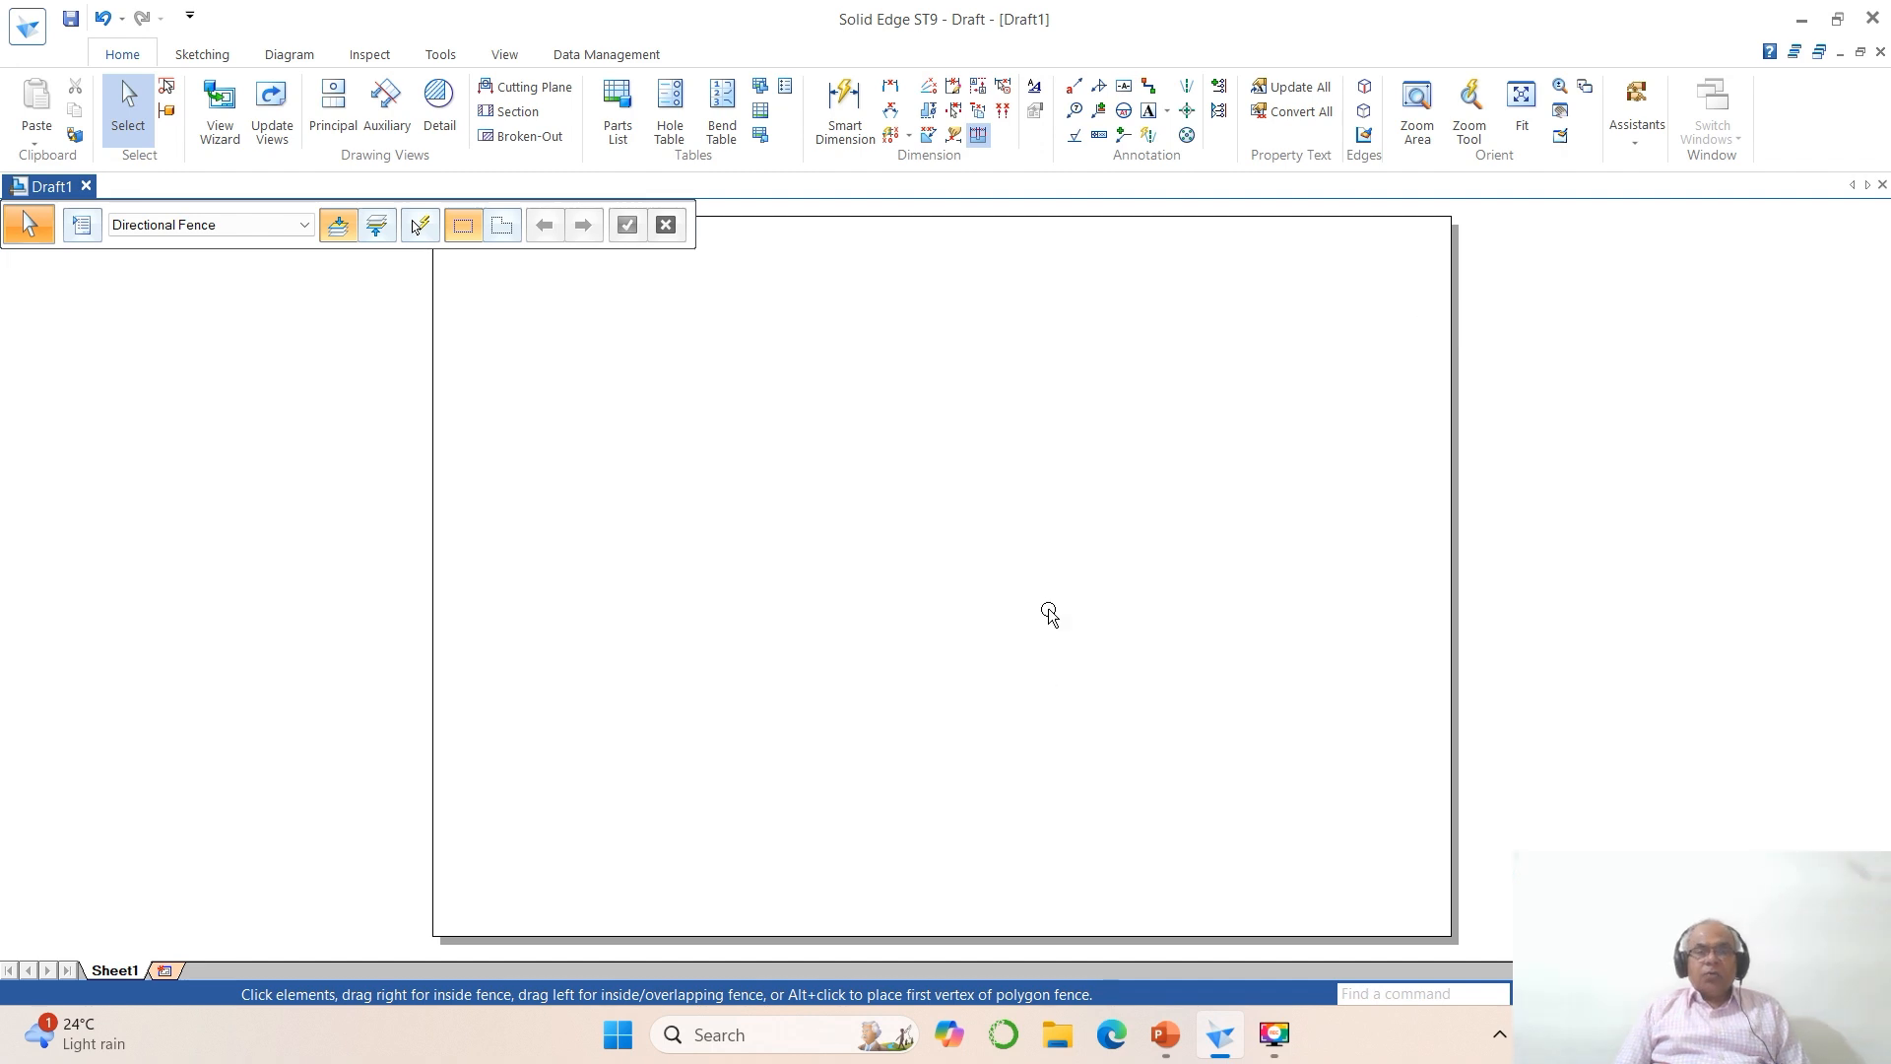
Step: Start the Text command and set its font to Times New Roman with a size of 4
left_click(1123, 138)
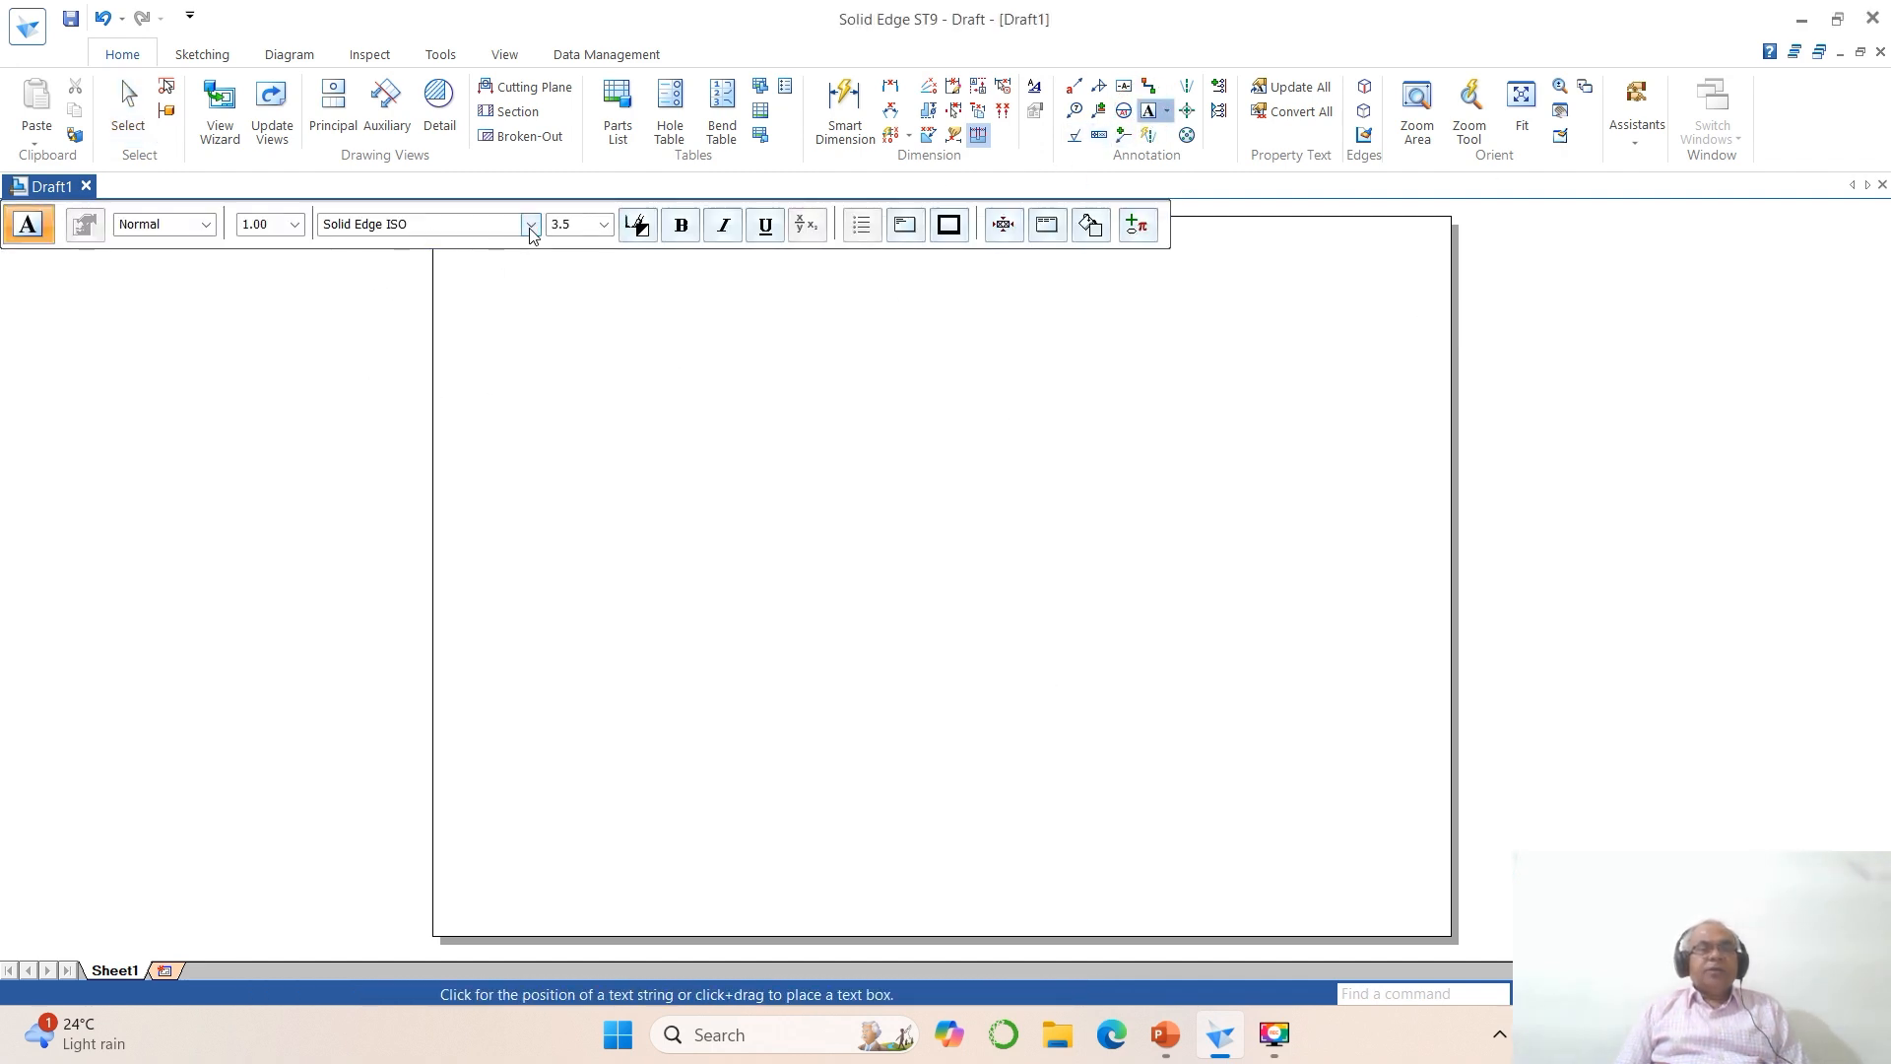
left_click(532, 224)
scroll(383, 550, "down", 1)
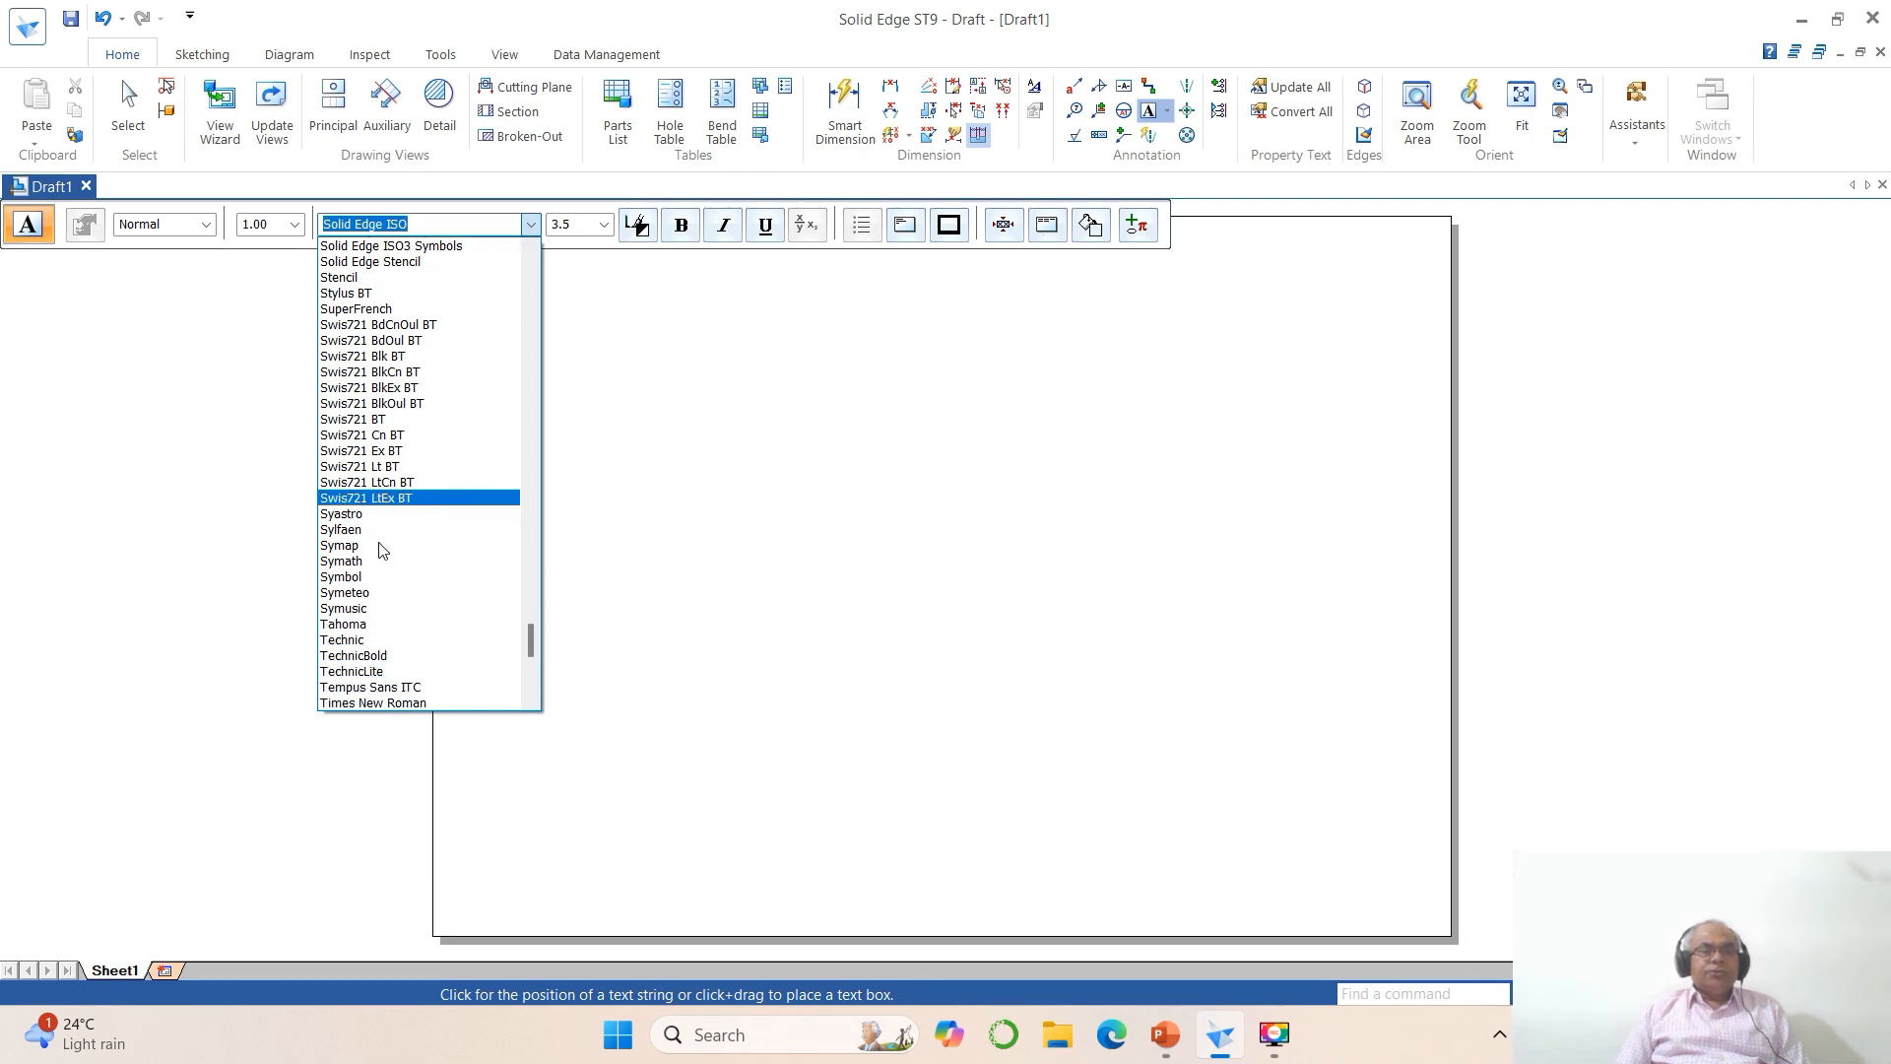
scroll(383, 550, "down", 2)
left_click(409, 652)
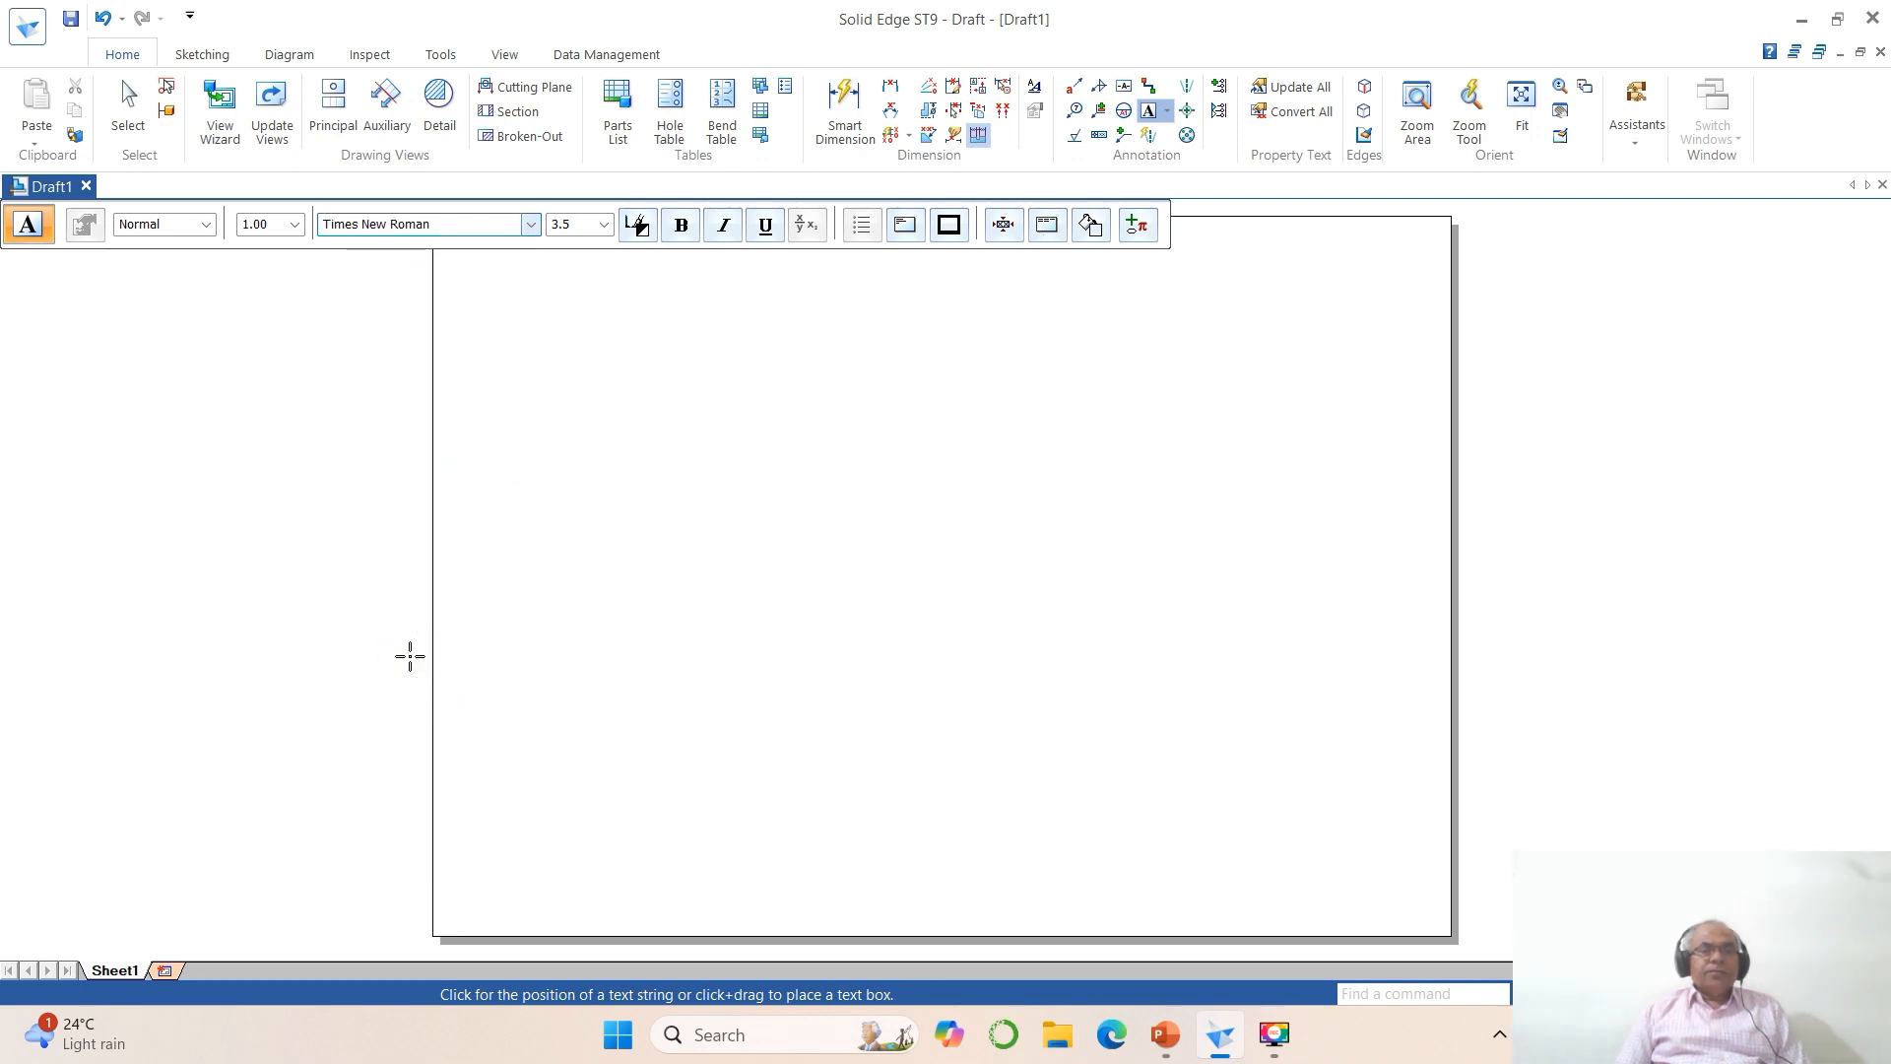
left_click(587, 226)
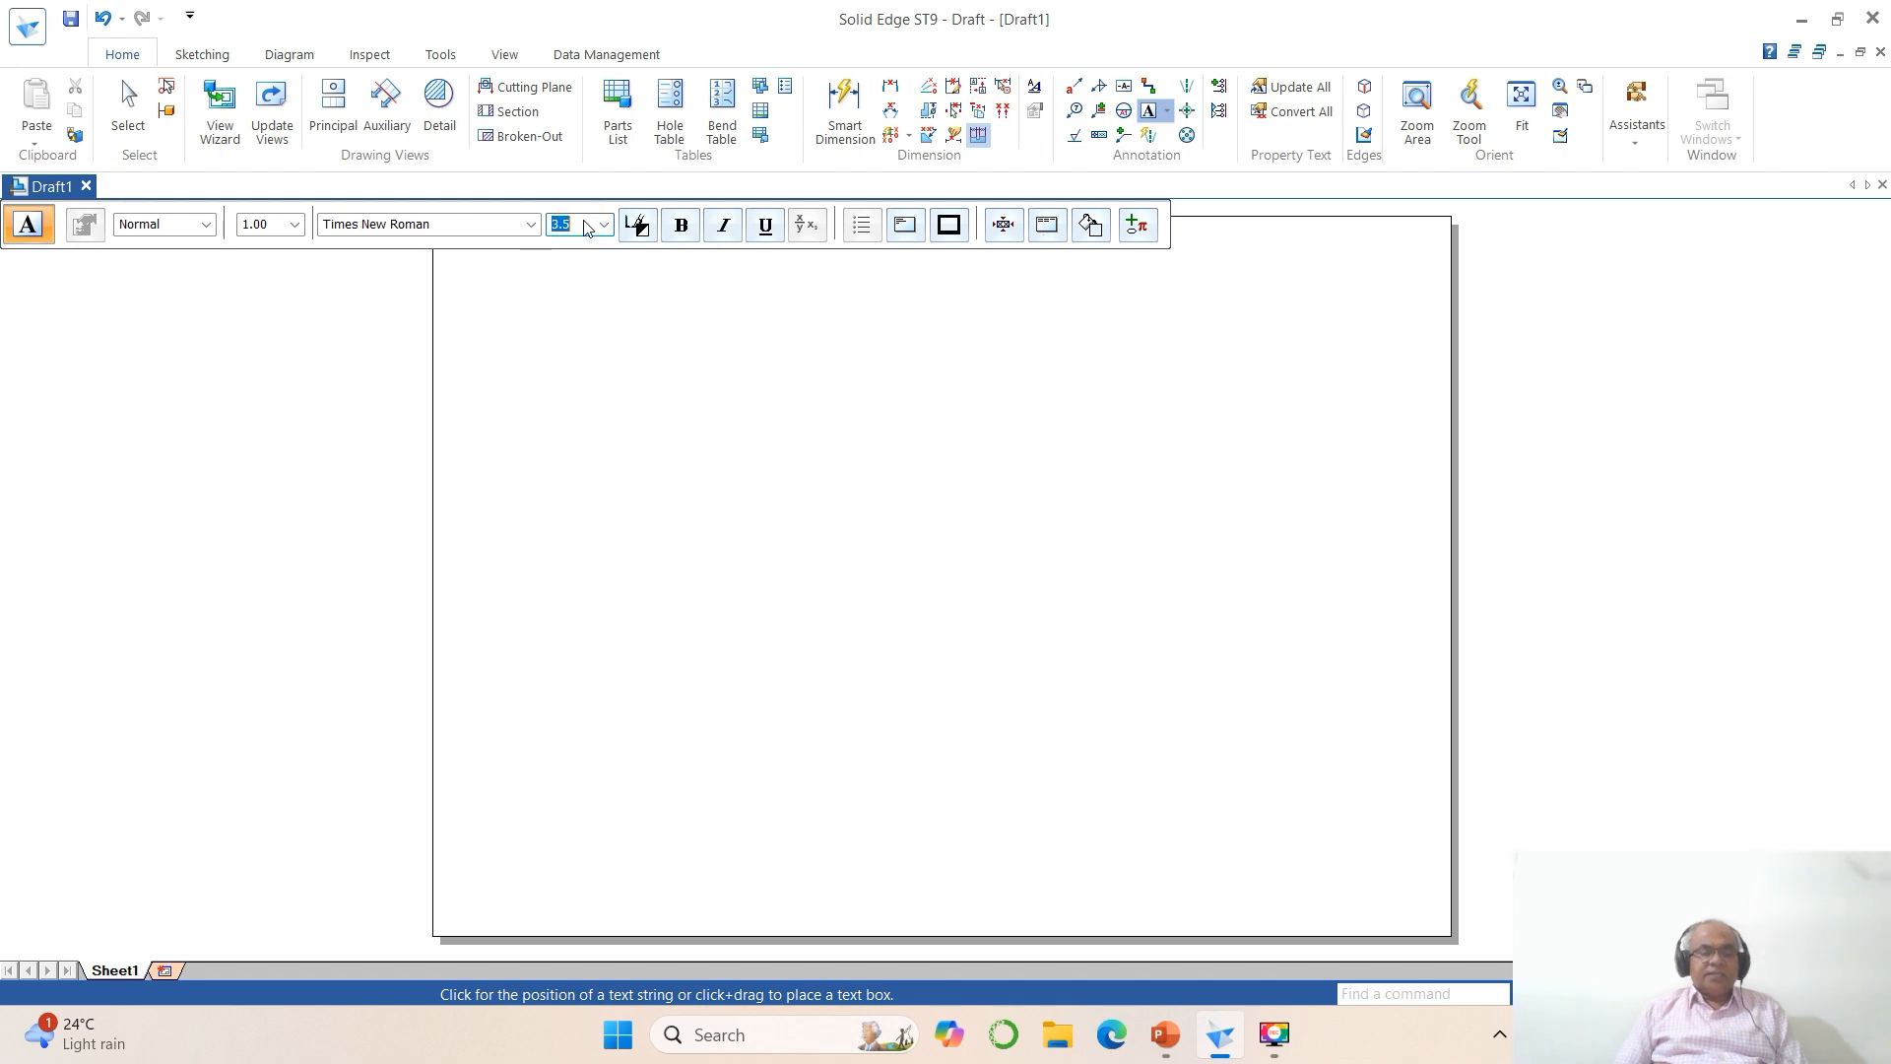
type("4")
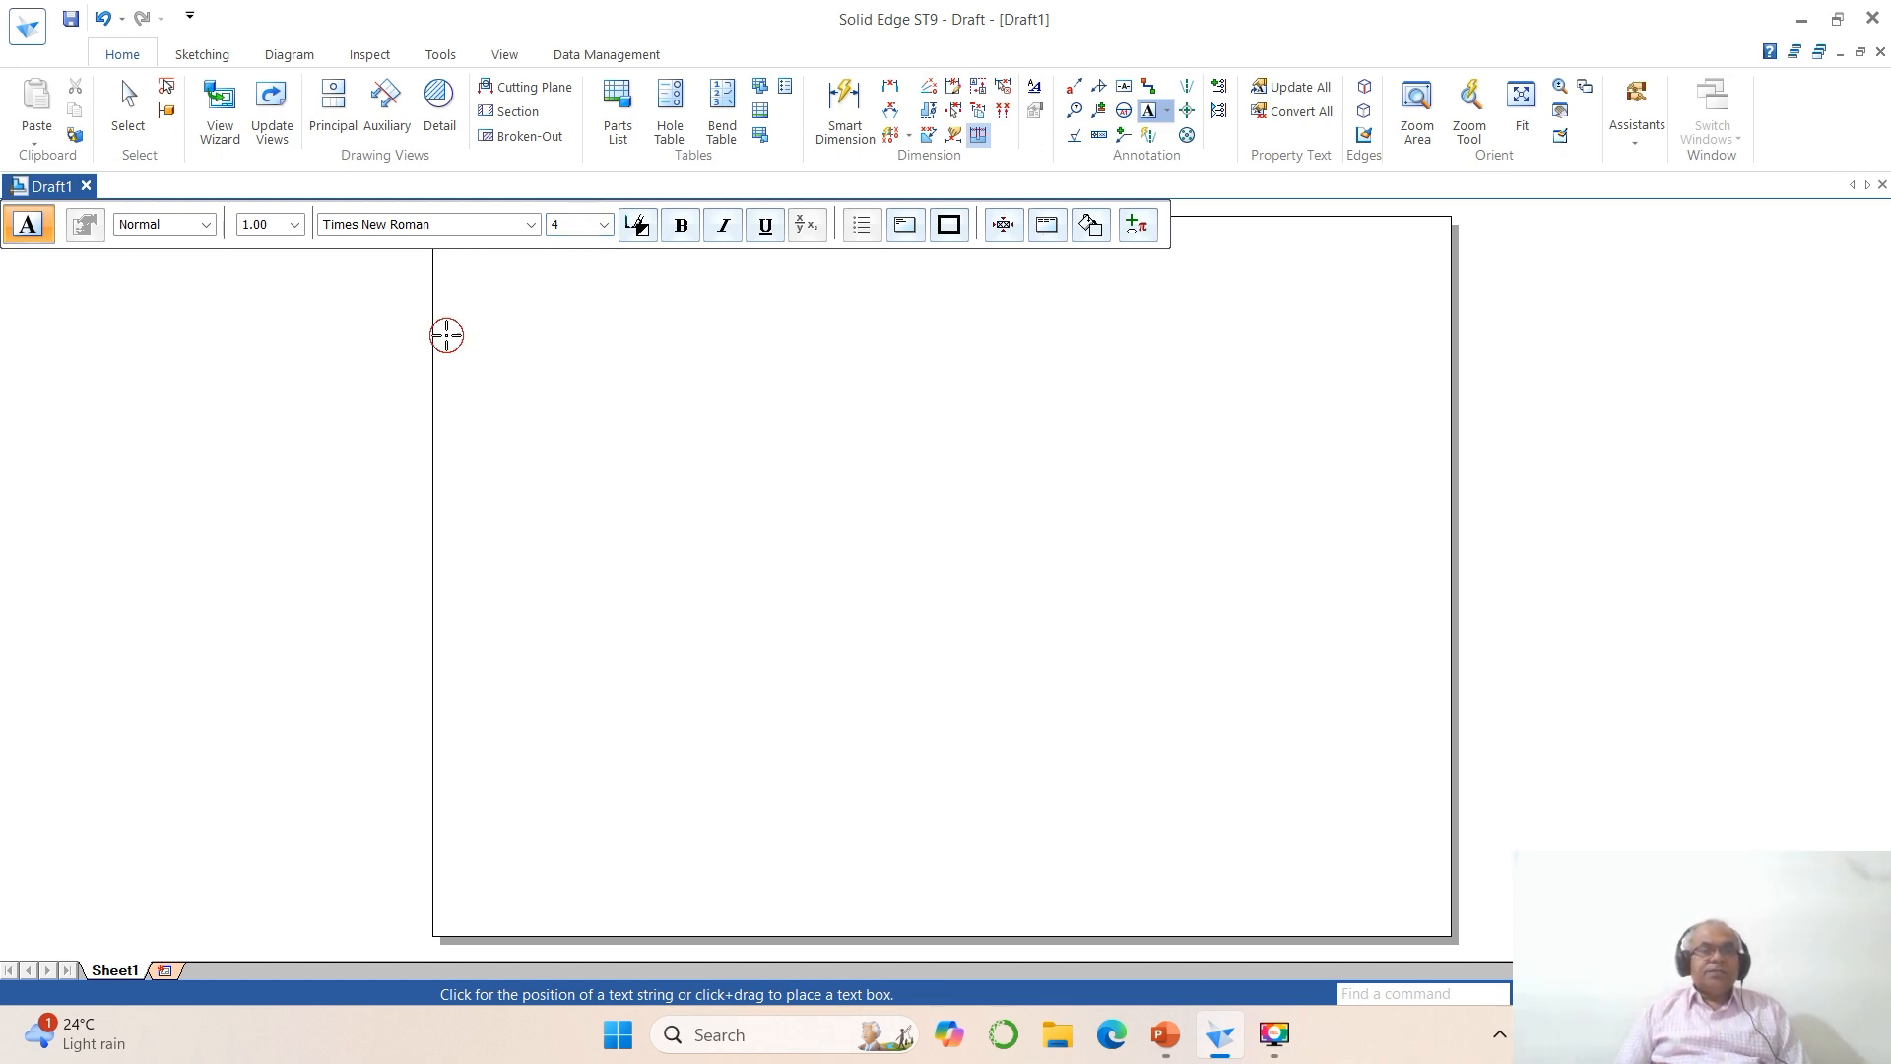
Step: Start a text note near the sheet's upper-left corner reading "A hexagonal lamina of sides 25 mm rests on one of its sides on VP."
left_click(446, 335)
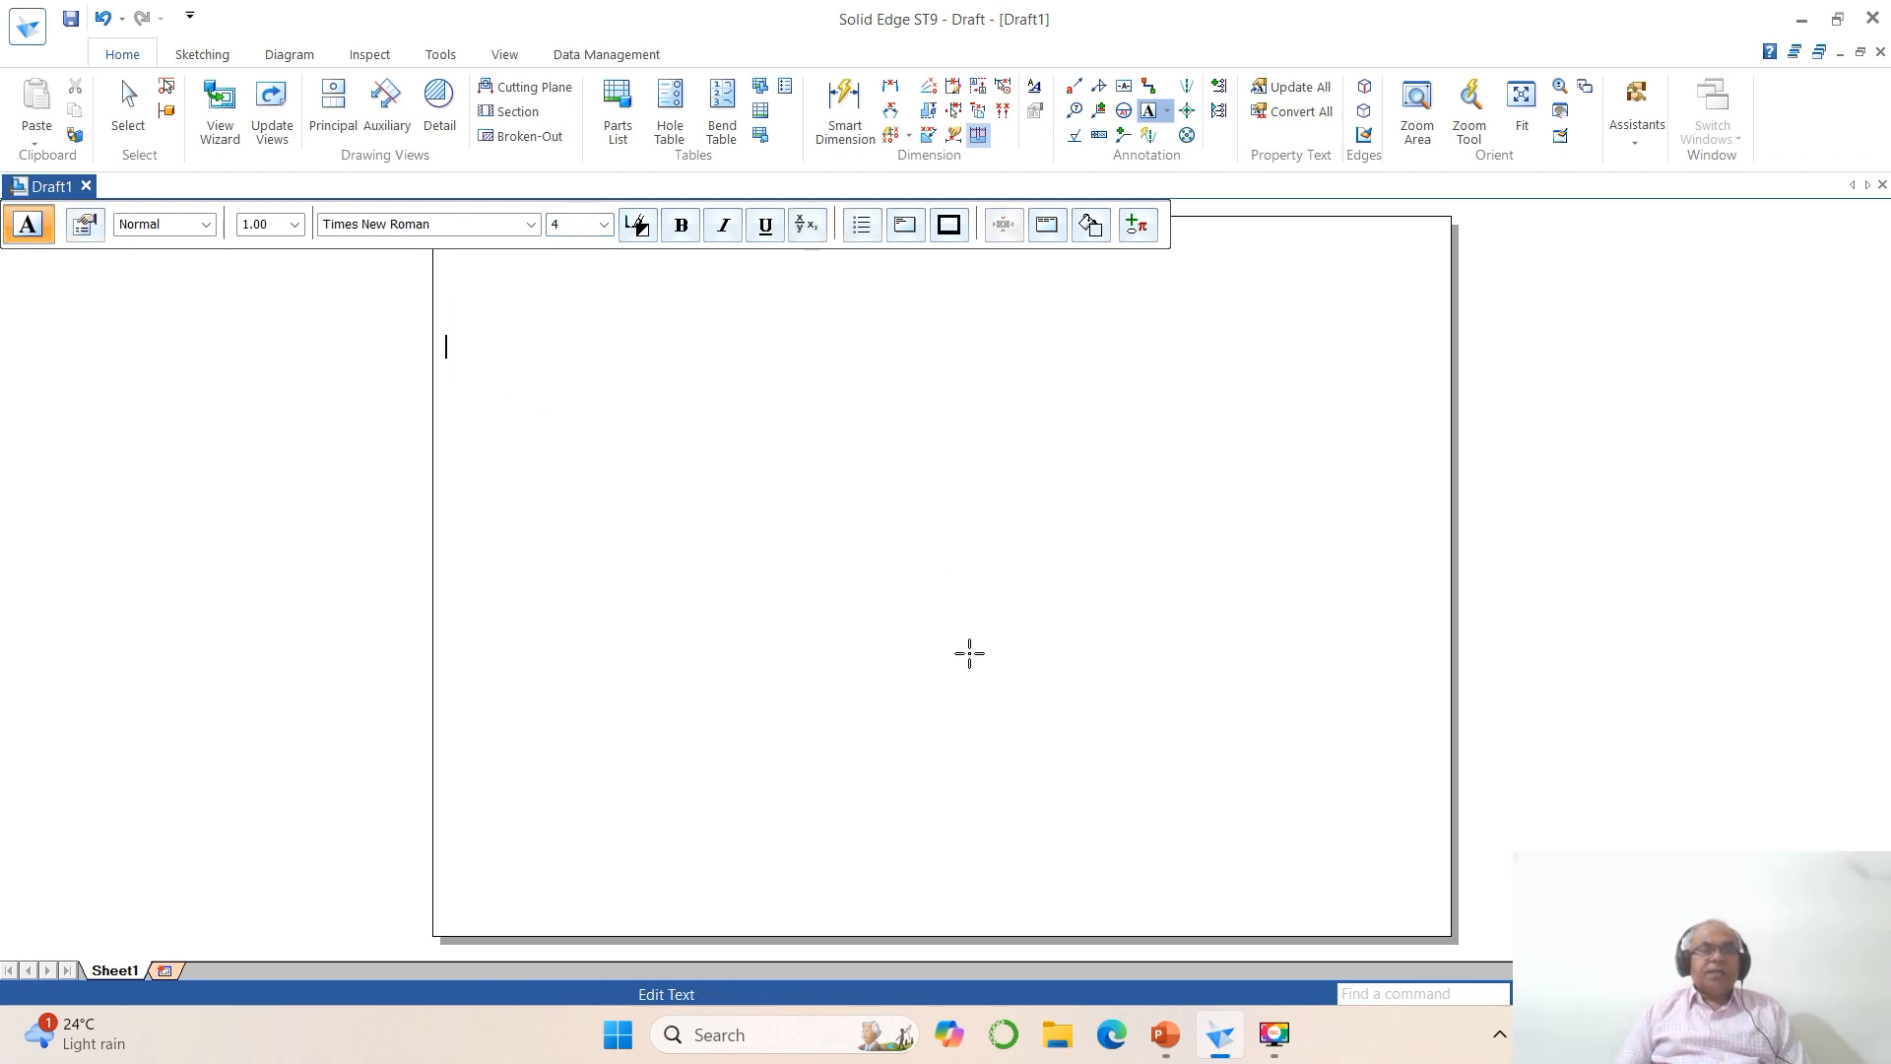
left_click(1162, 1036)
left_click(1220, 1034)
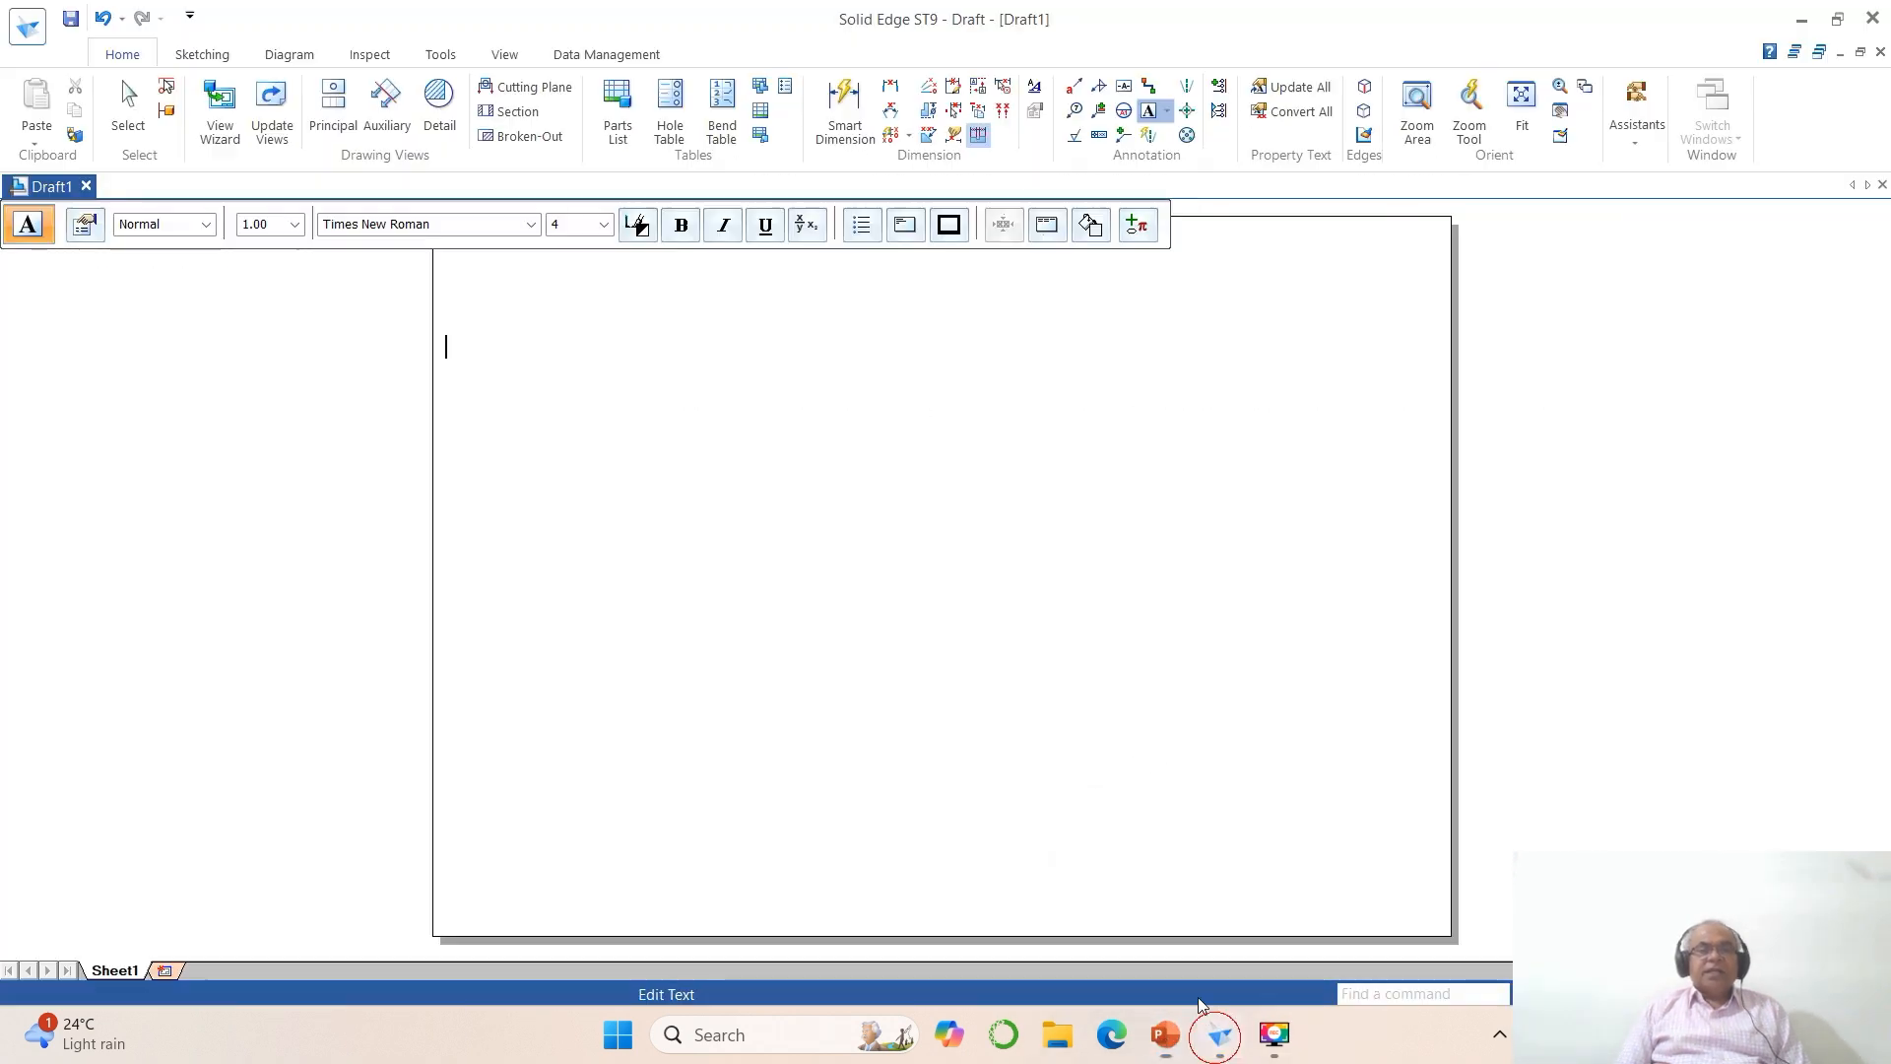
type("A")
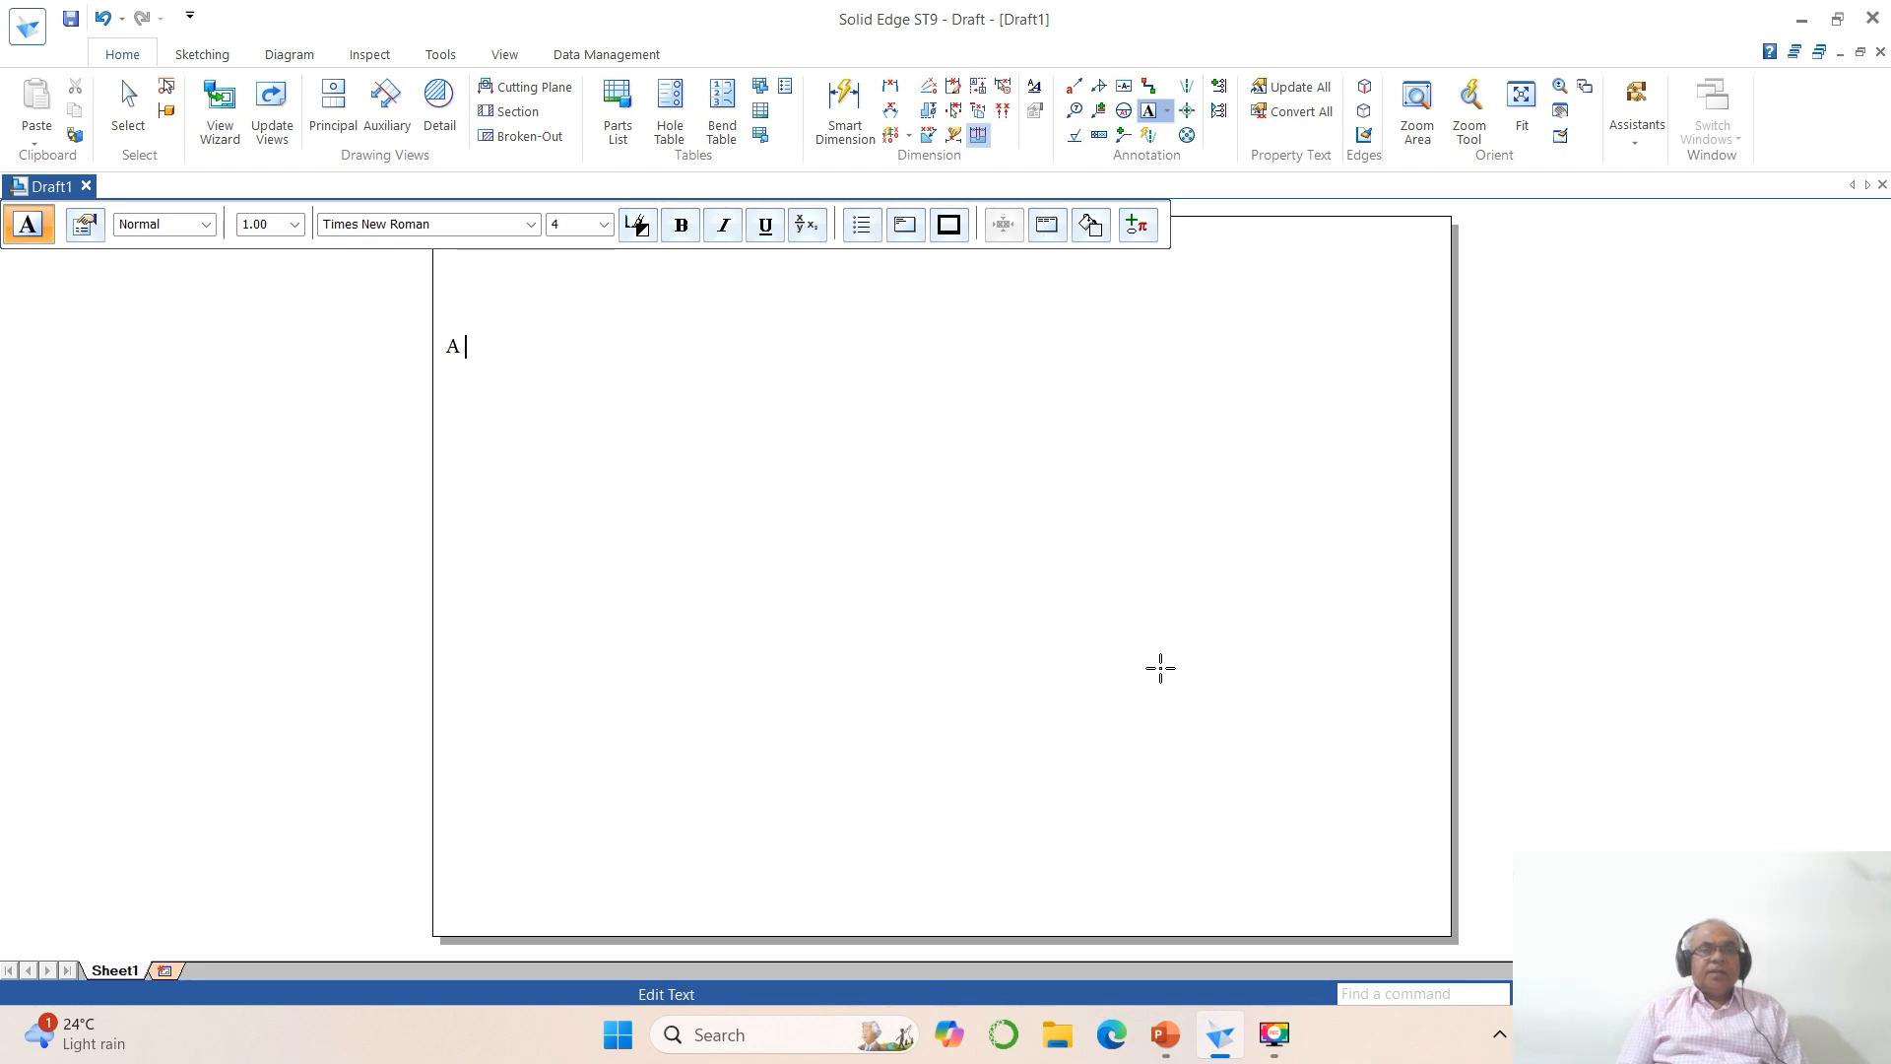
type(" hexagonal lamina of")
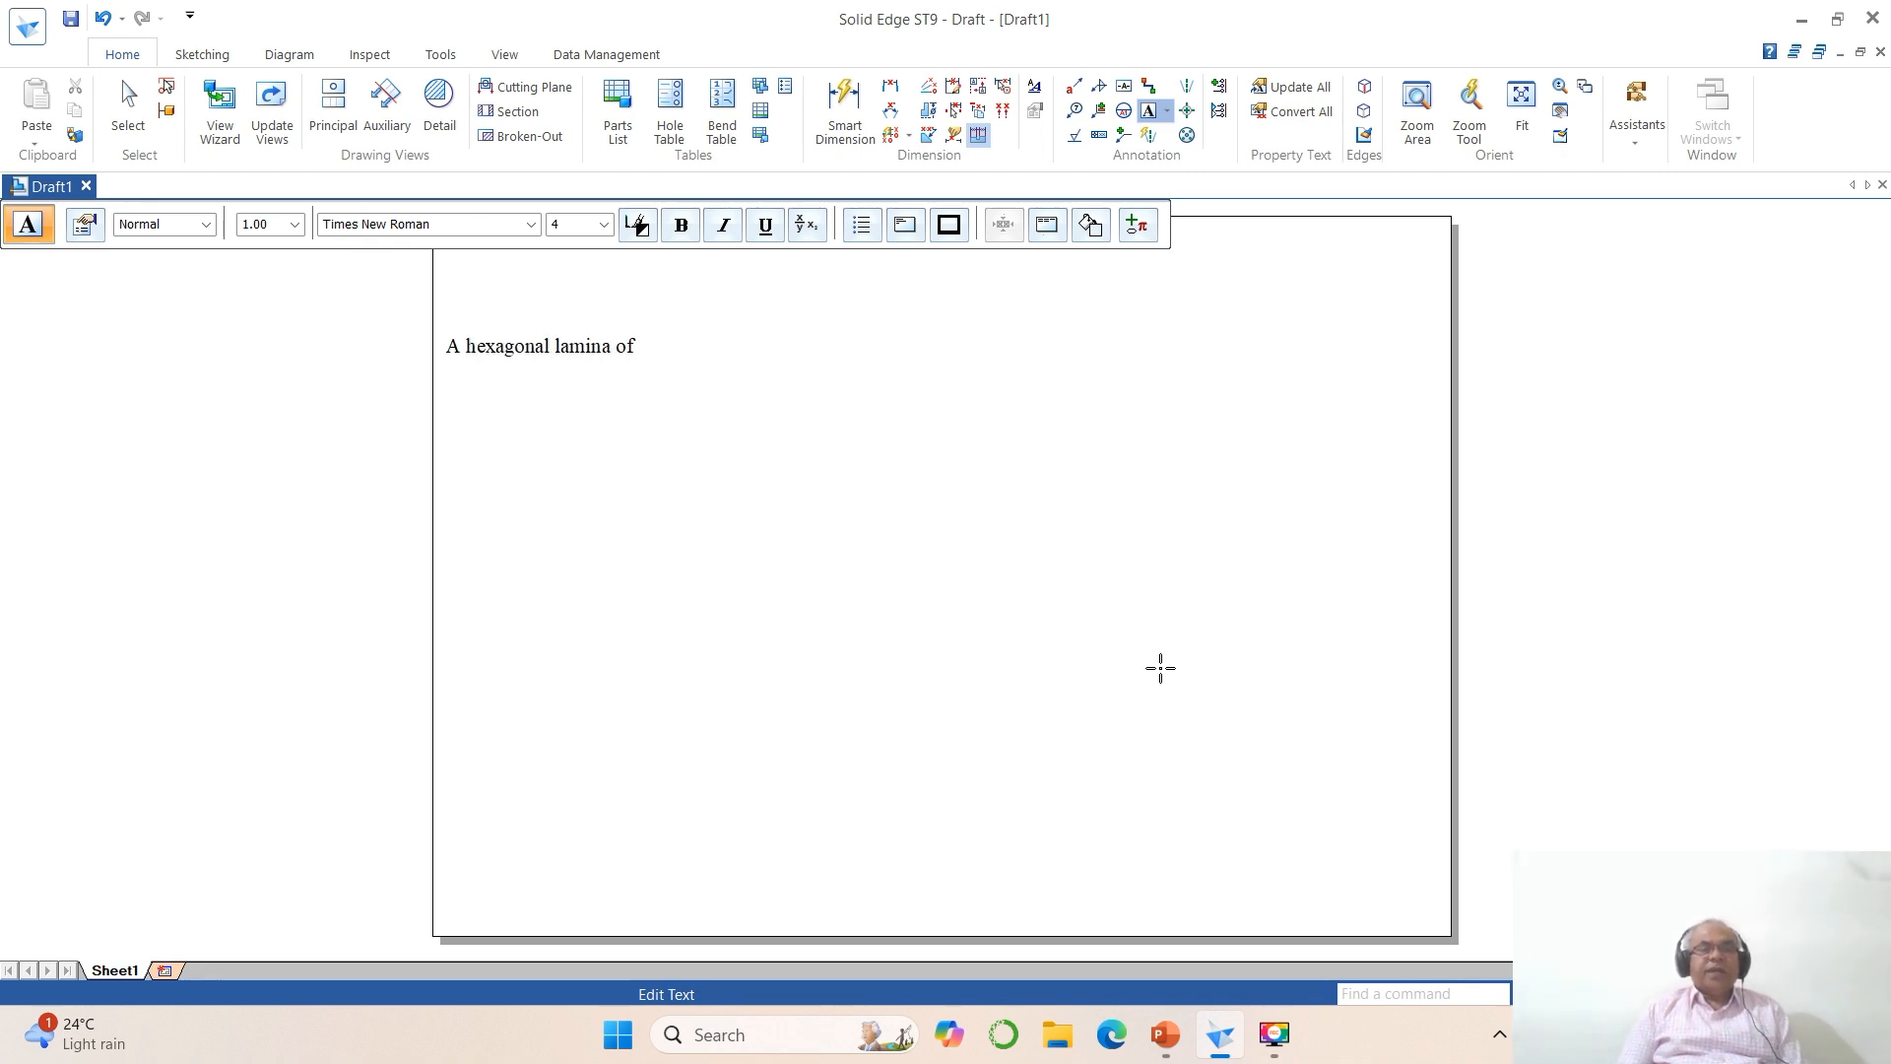
type(" sides 25 mm")
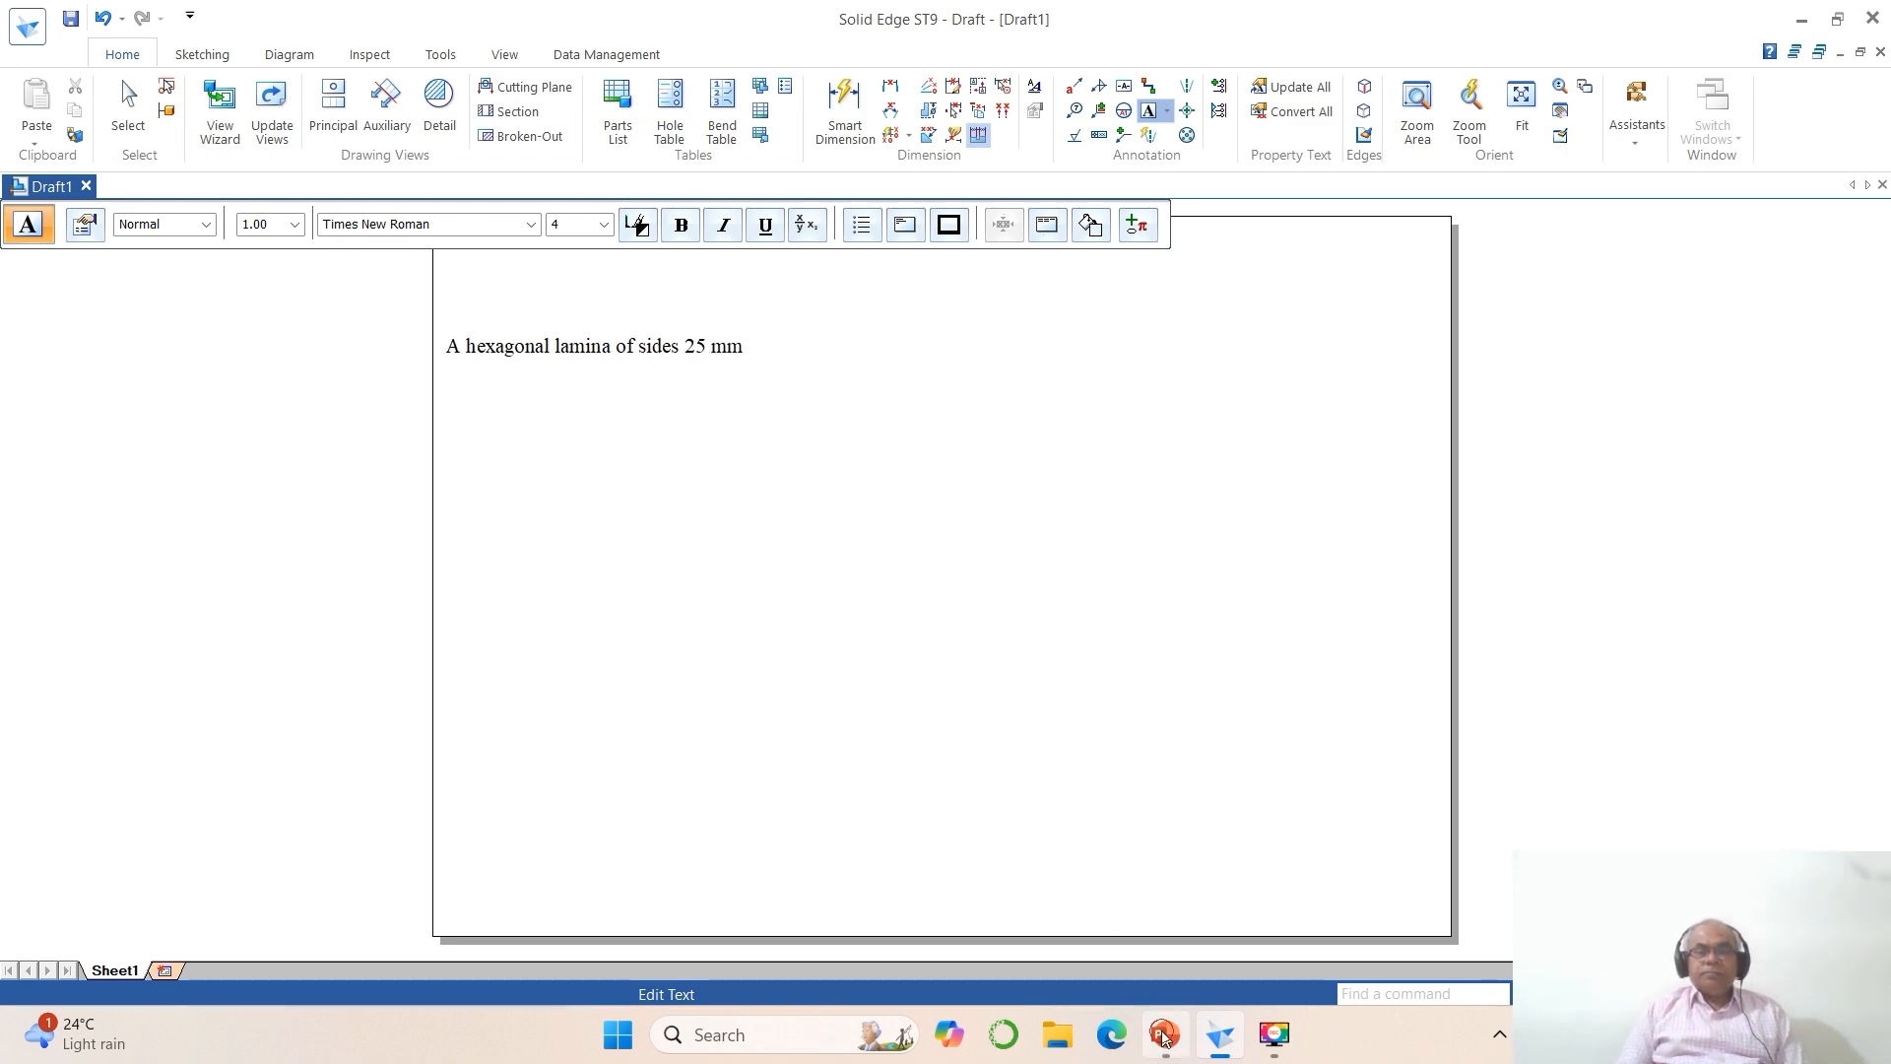
left_click(1164, 1034)
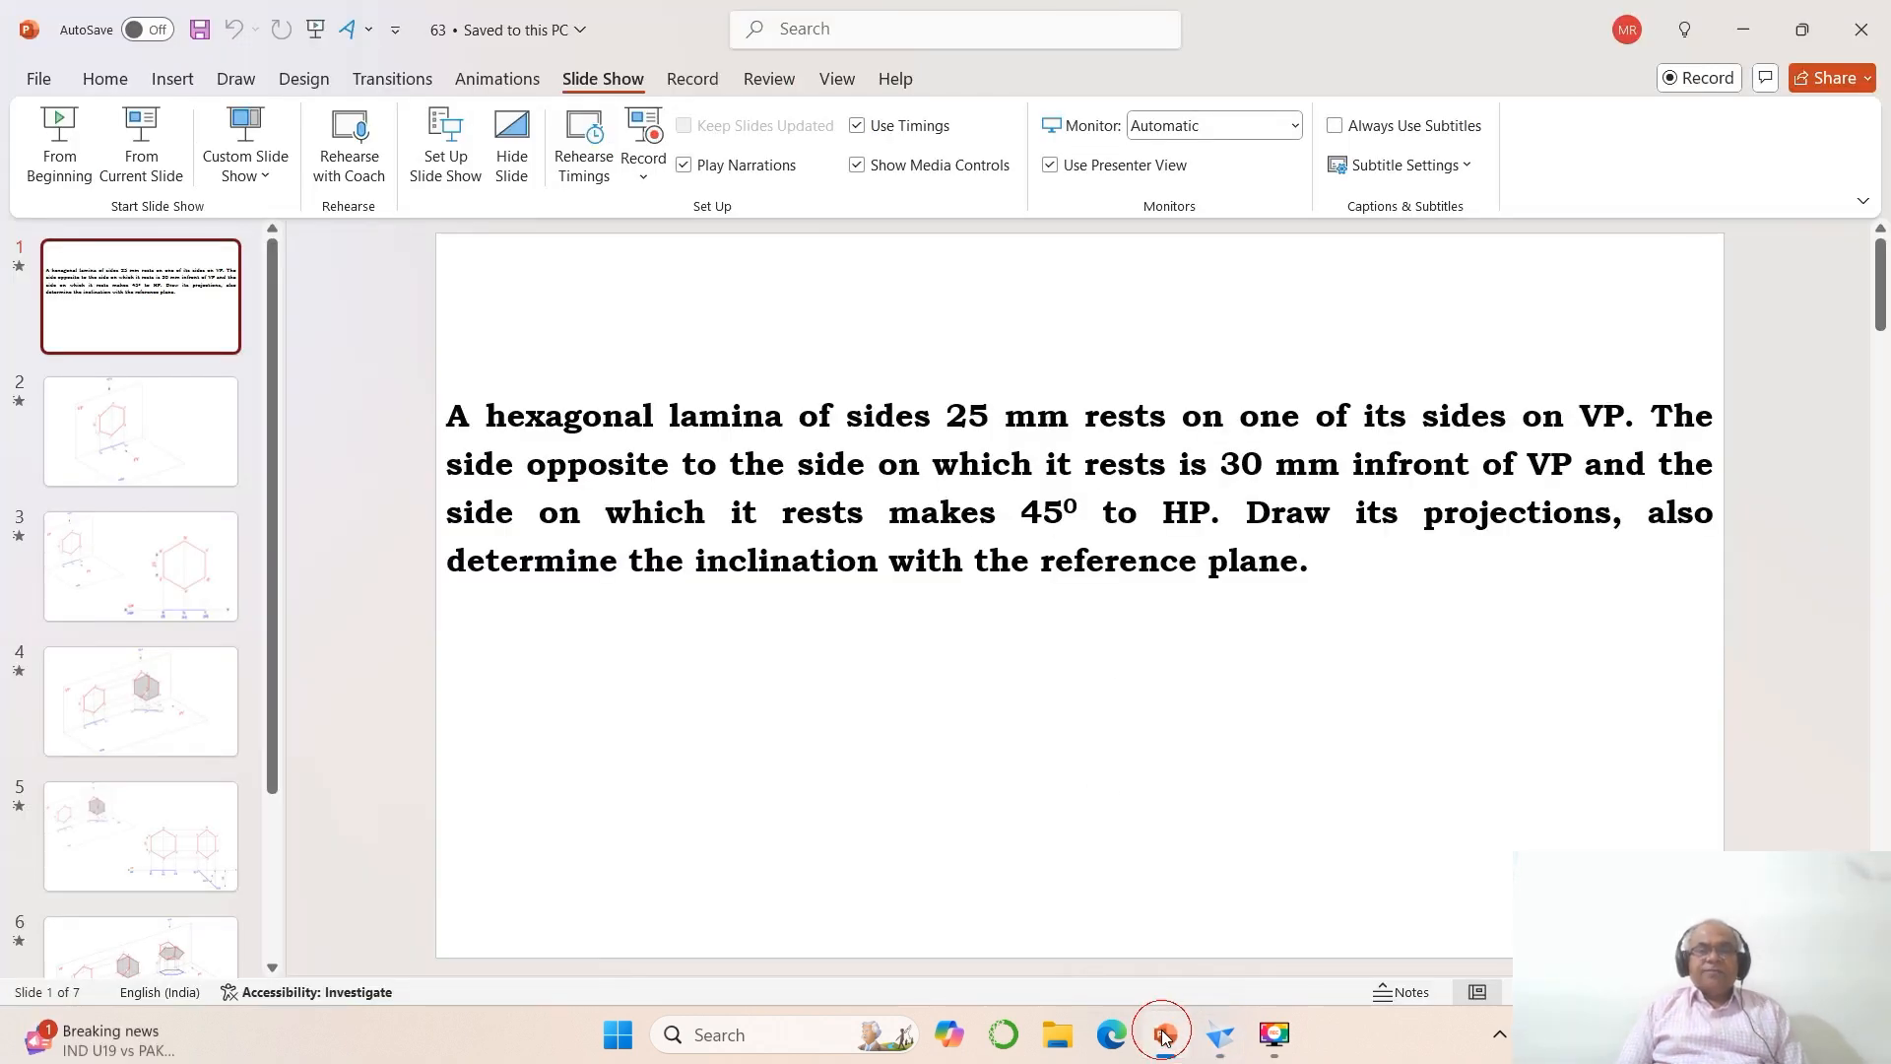
left_click(1164, 1034)
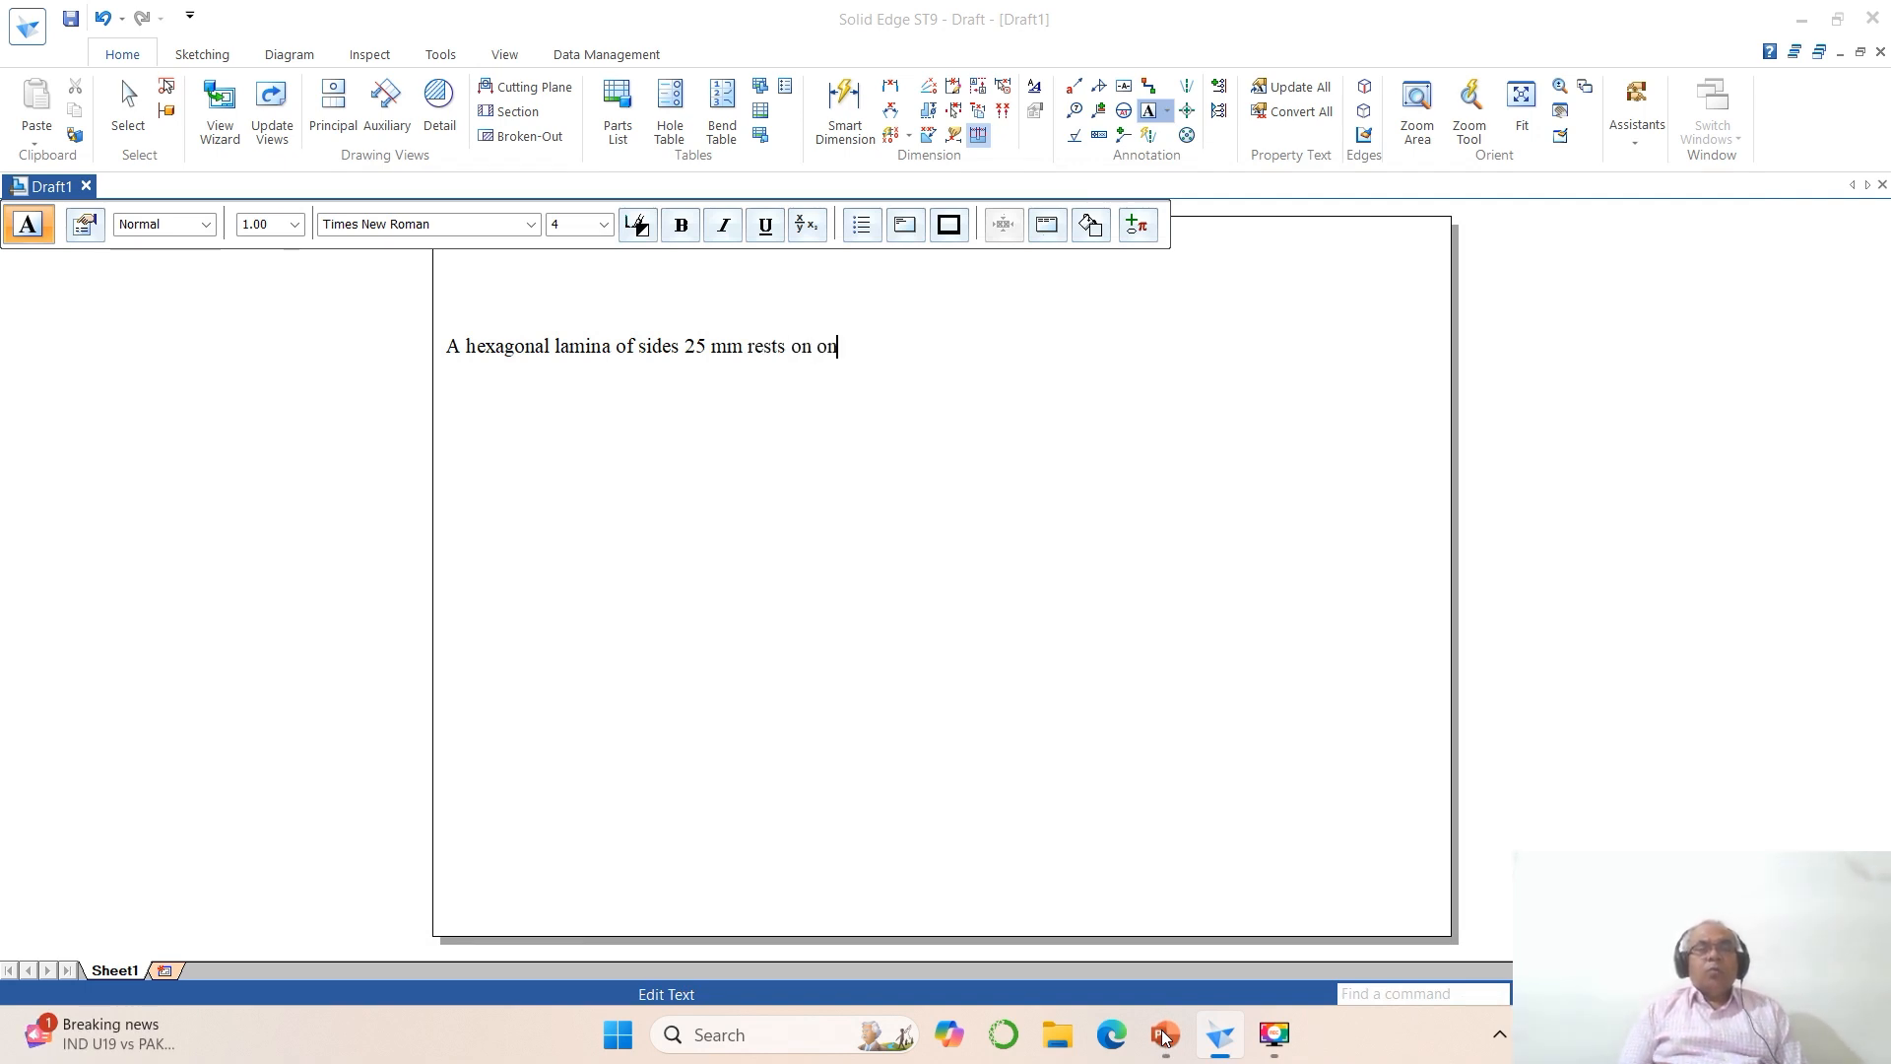
type("s sides on VP.")
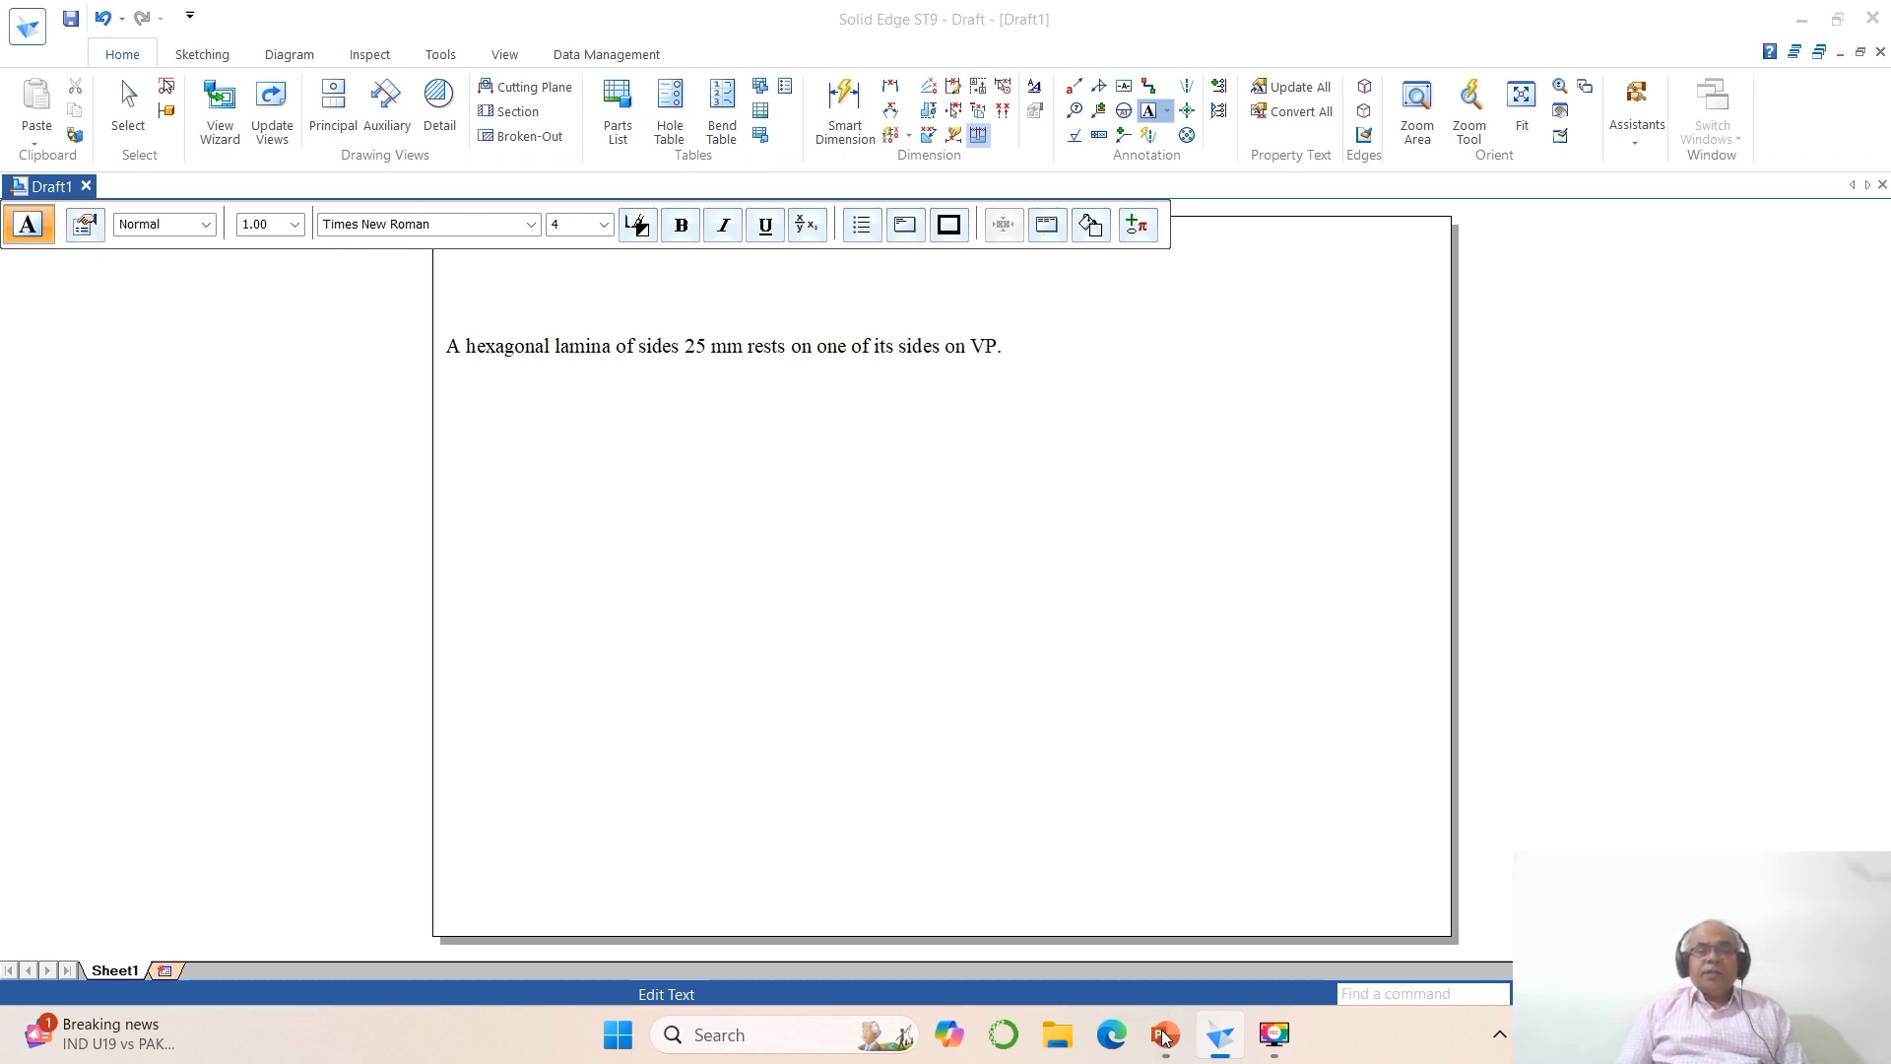
Step: Check the problem statement in PowerPoint and continue the note with "The side opposite to the side on which it rests is"
left_click(1164, 1034)
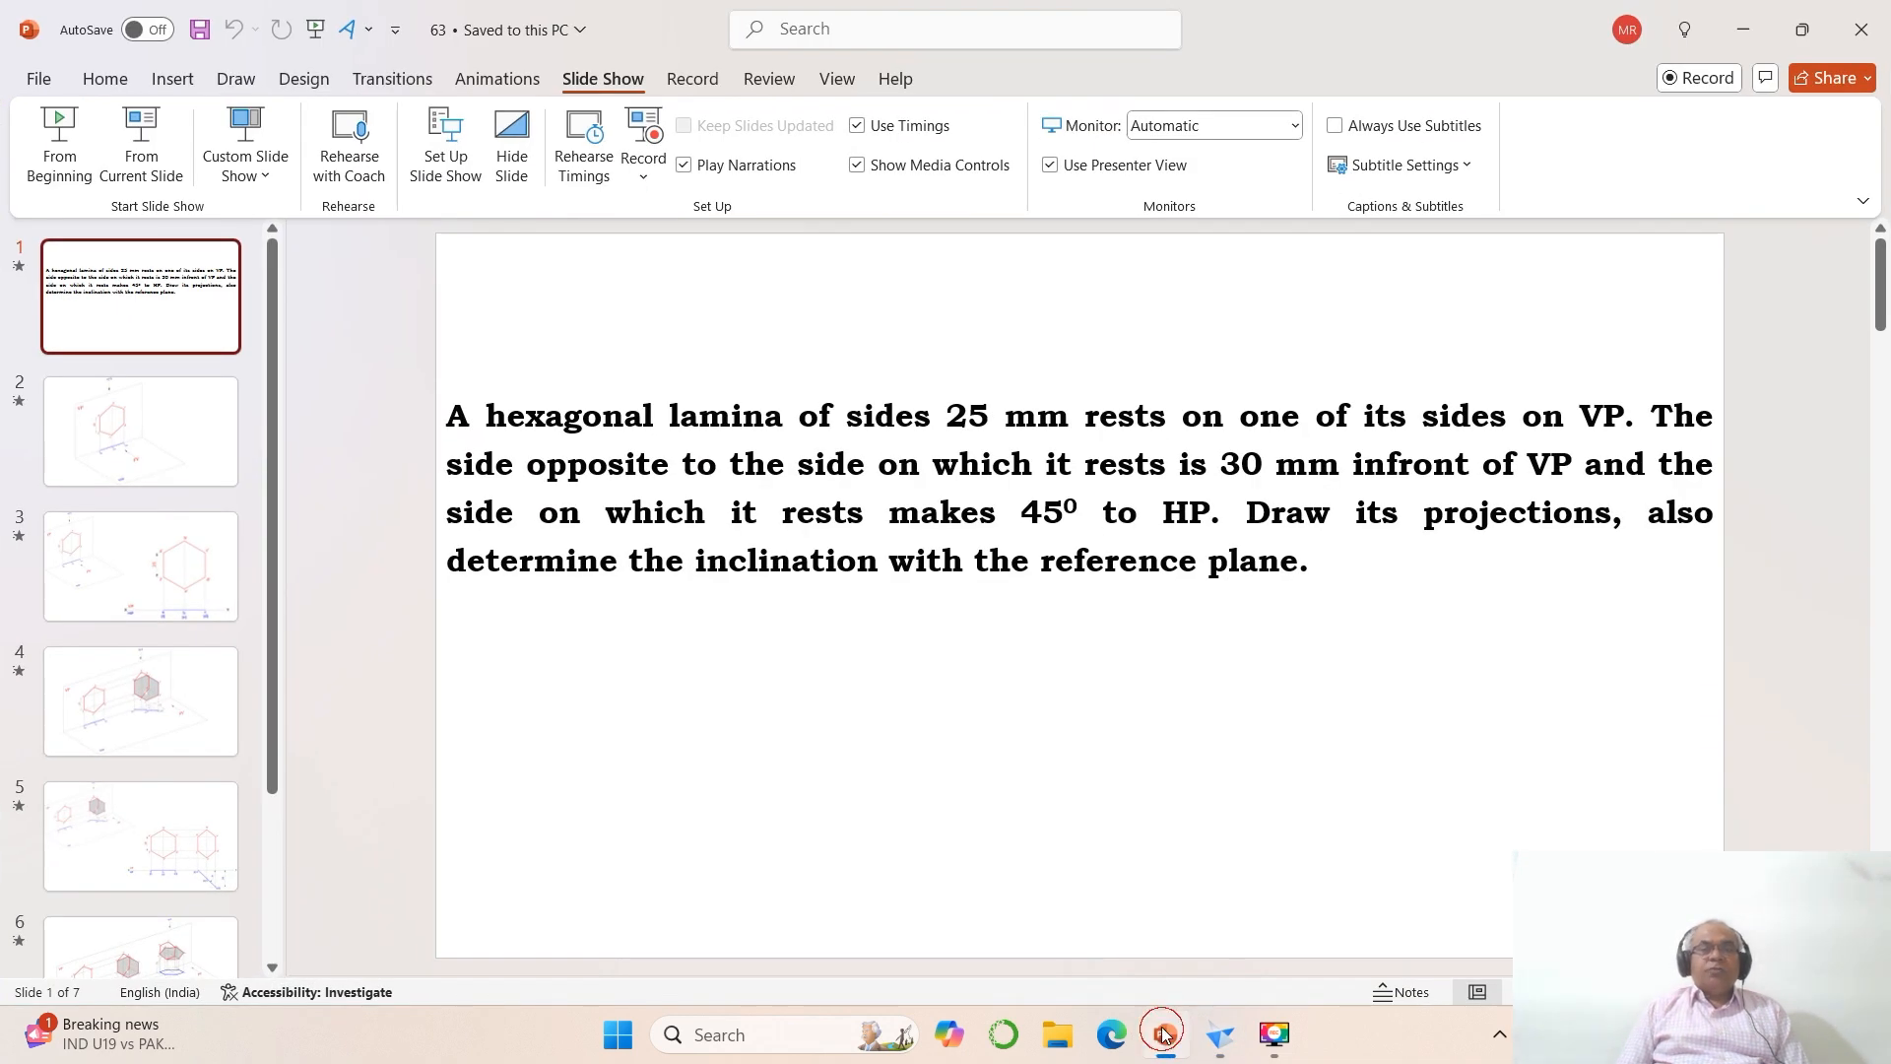
left_click(1164, 1034)
type("des on VP. The side oppo")
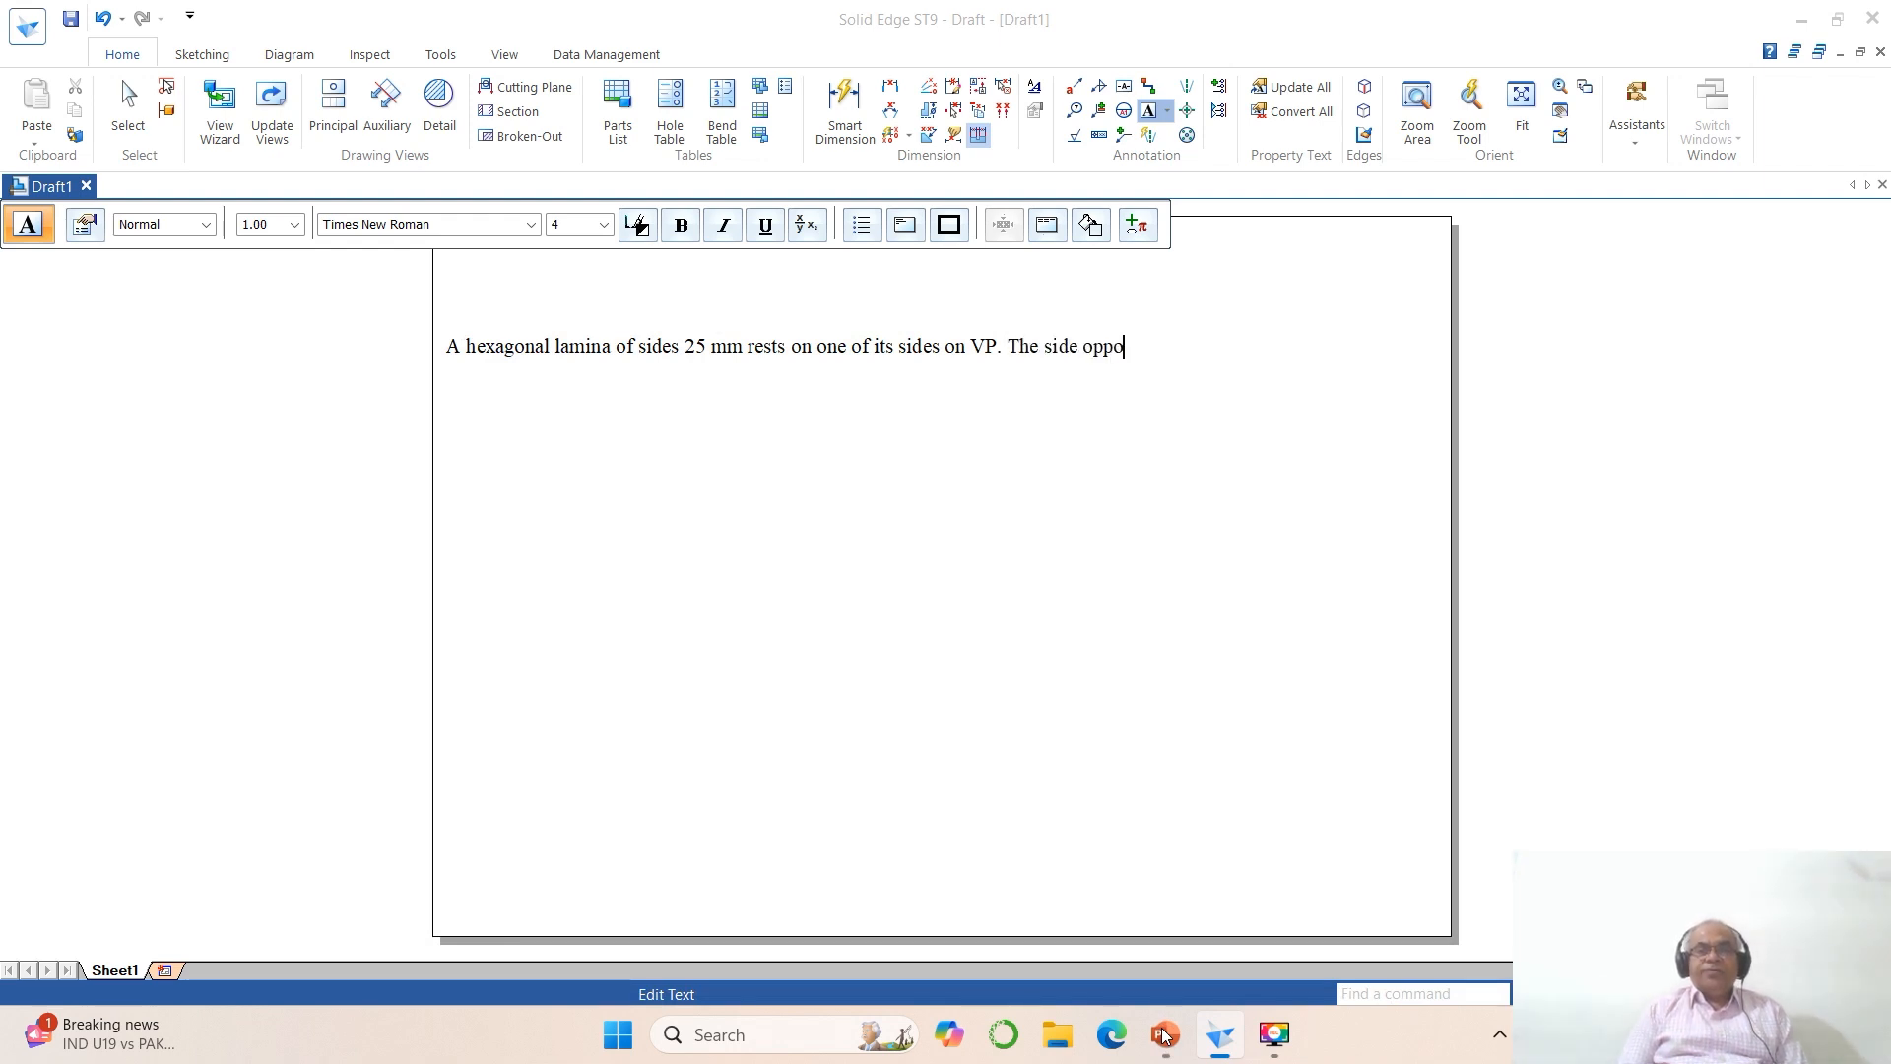
type("site to the side")
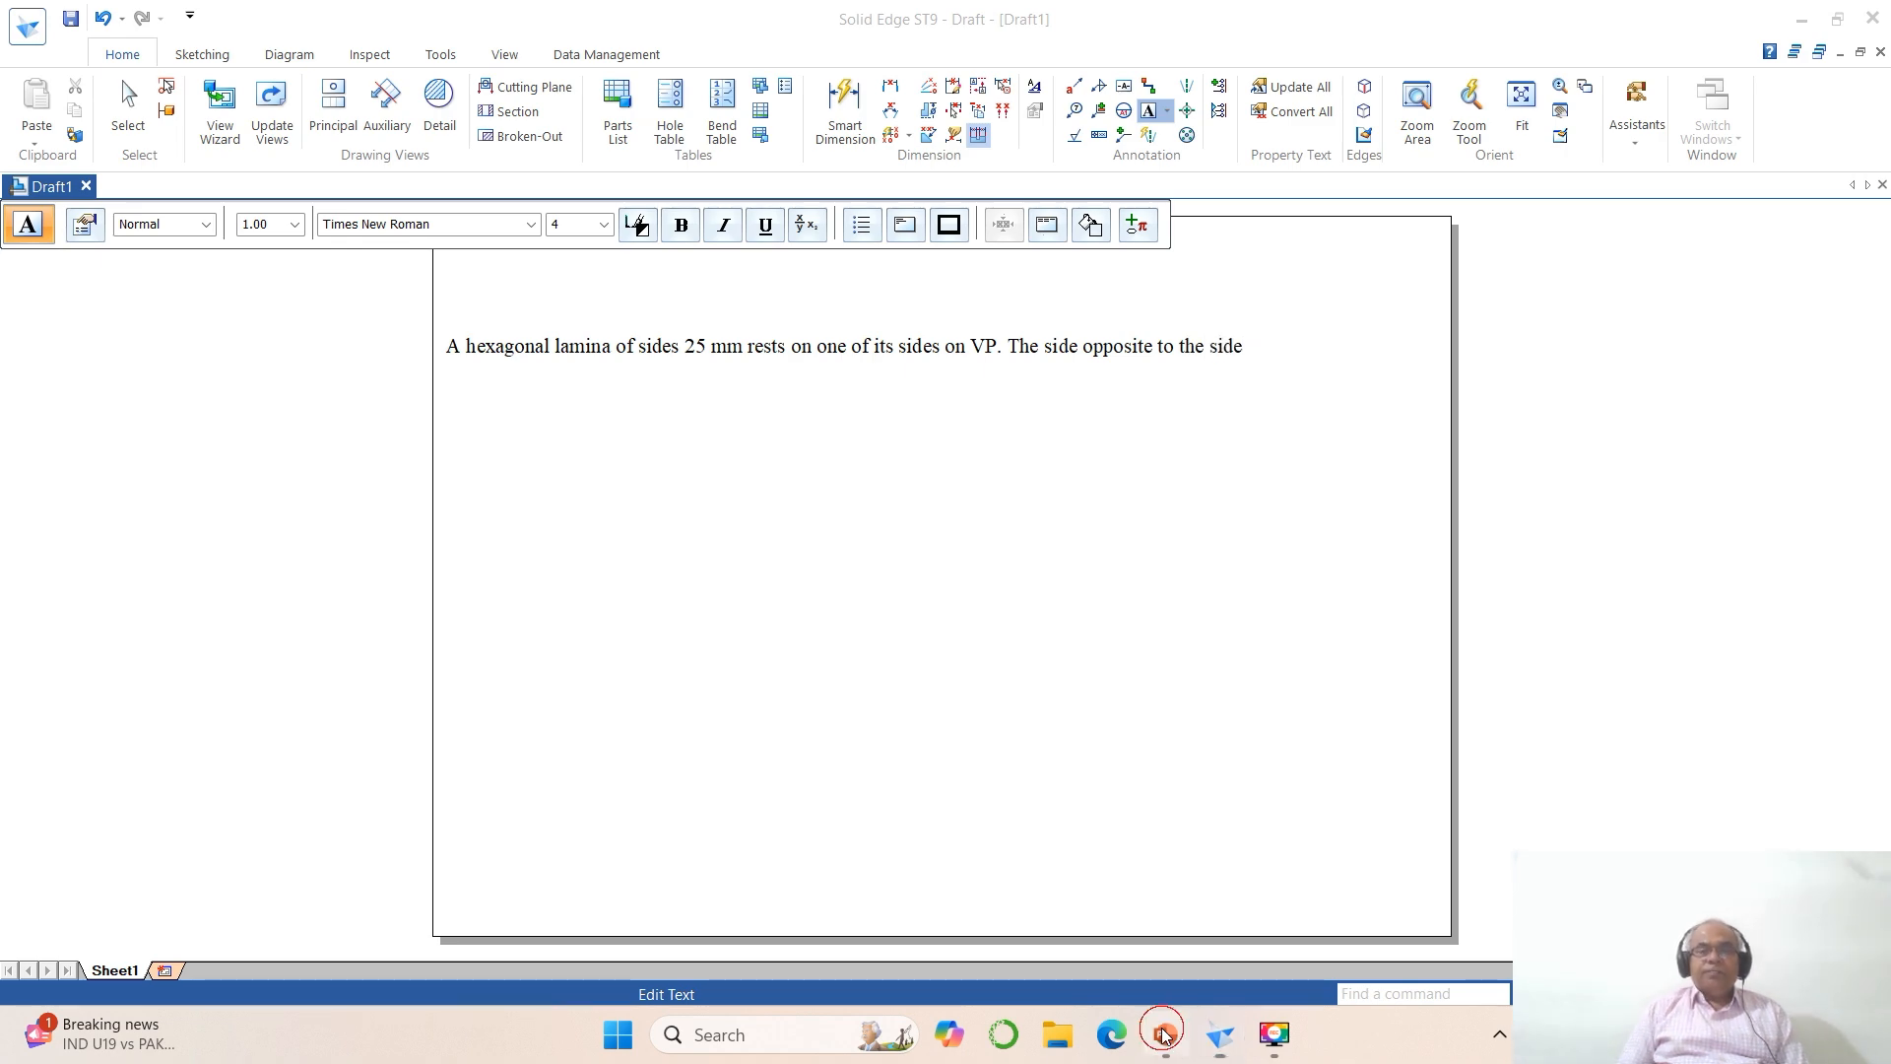
left_click(1163, 1034)
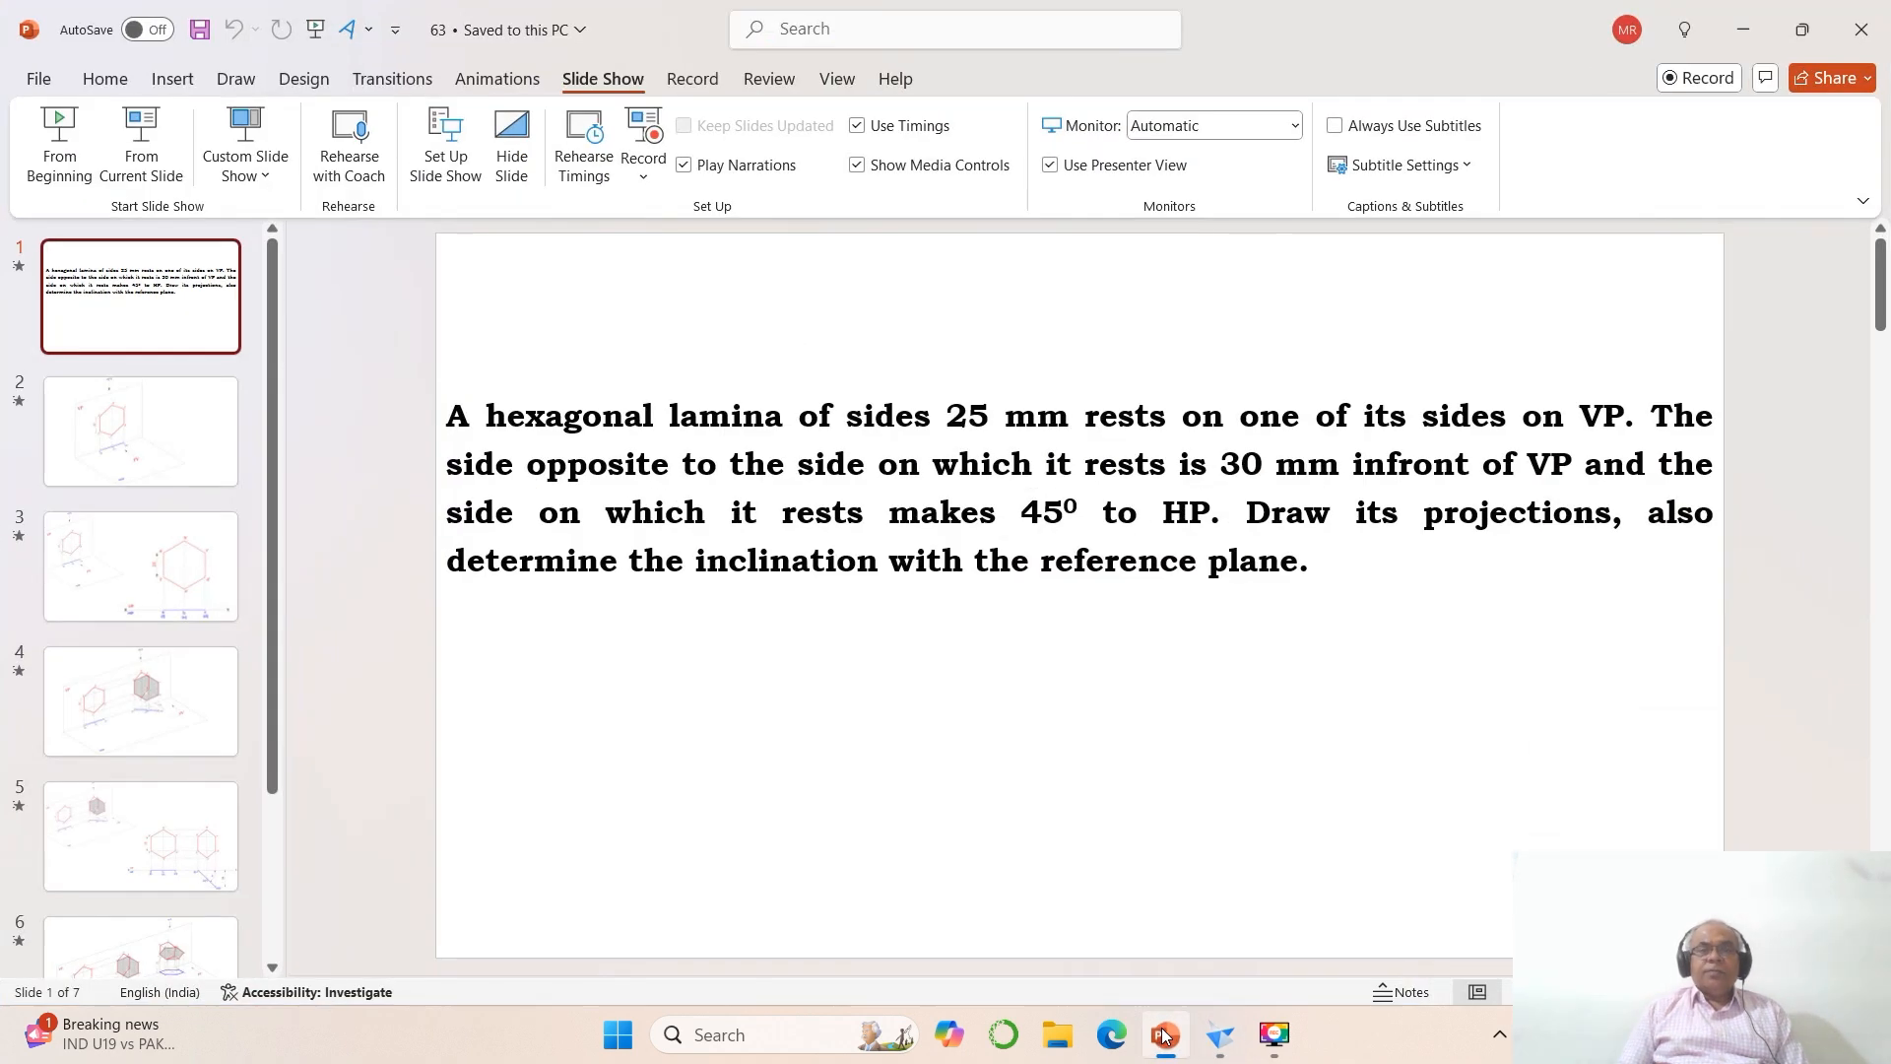
left_click(1163, 1034)
type("on which it rests is")
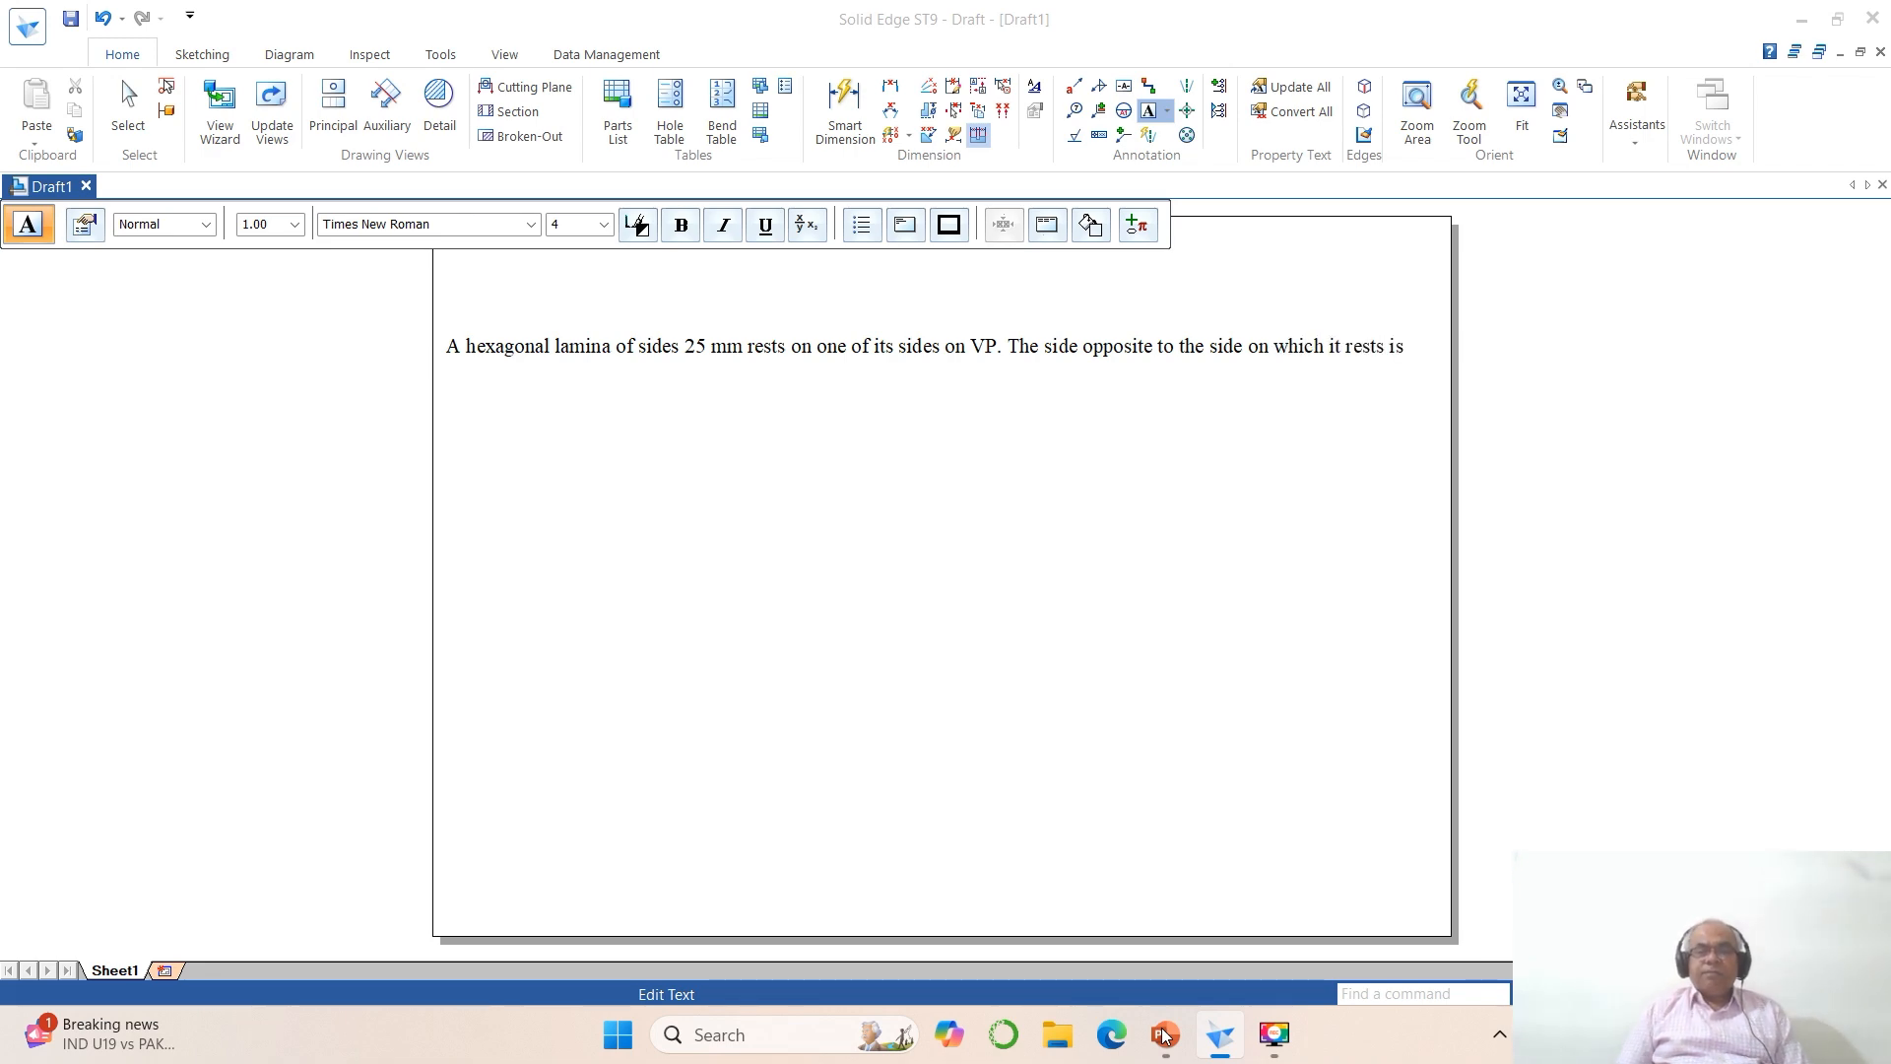
Step: Consult the PowerPoint problem again and add "30 mm infront of VP" on the note's second line
left_click(1163, 1034)
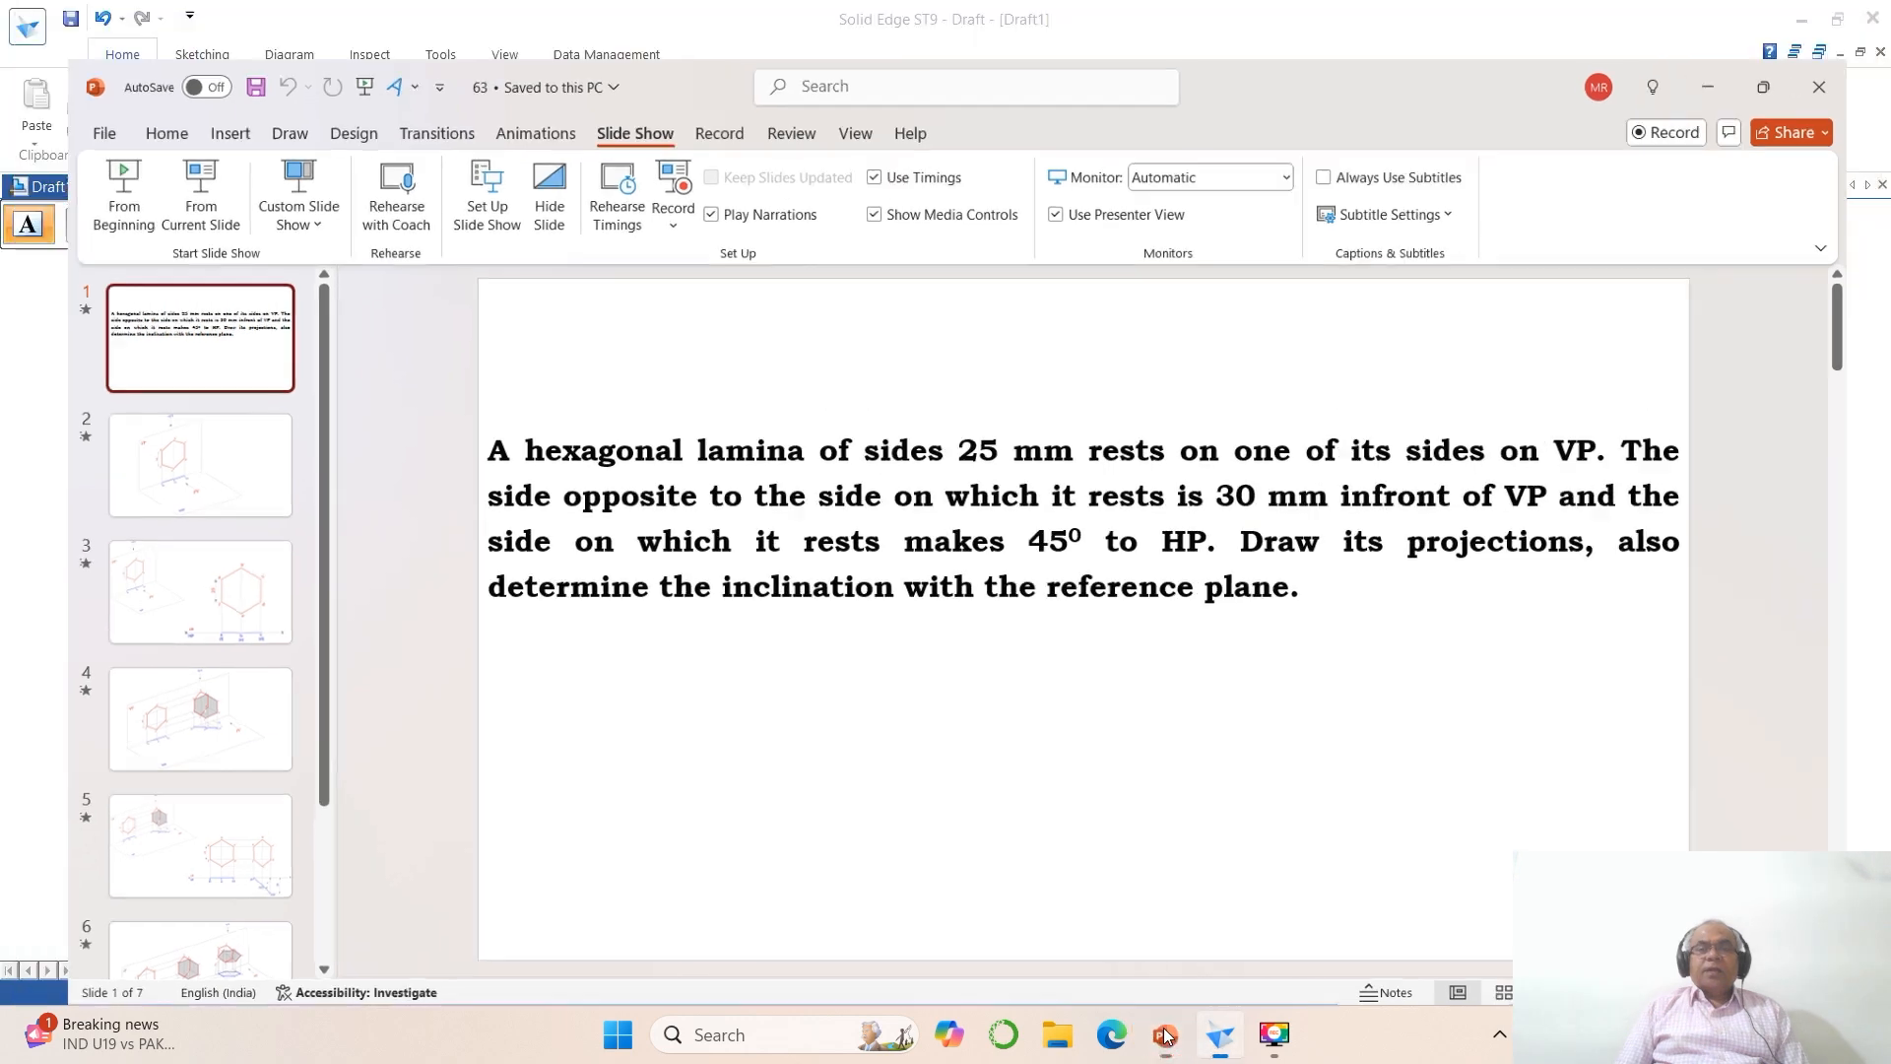
left_click(1163, 1035)
type("30")
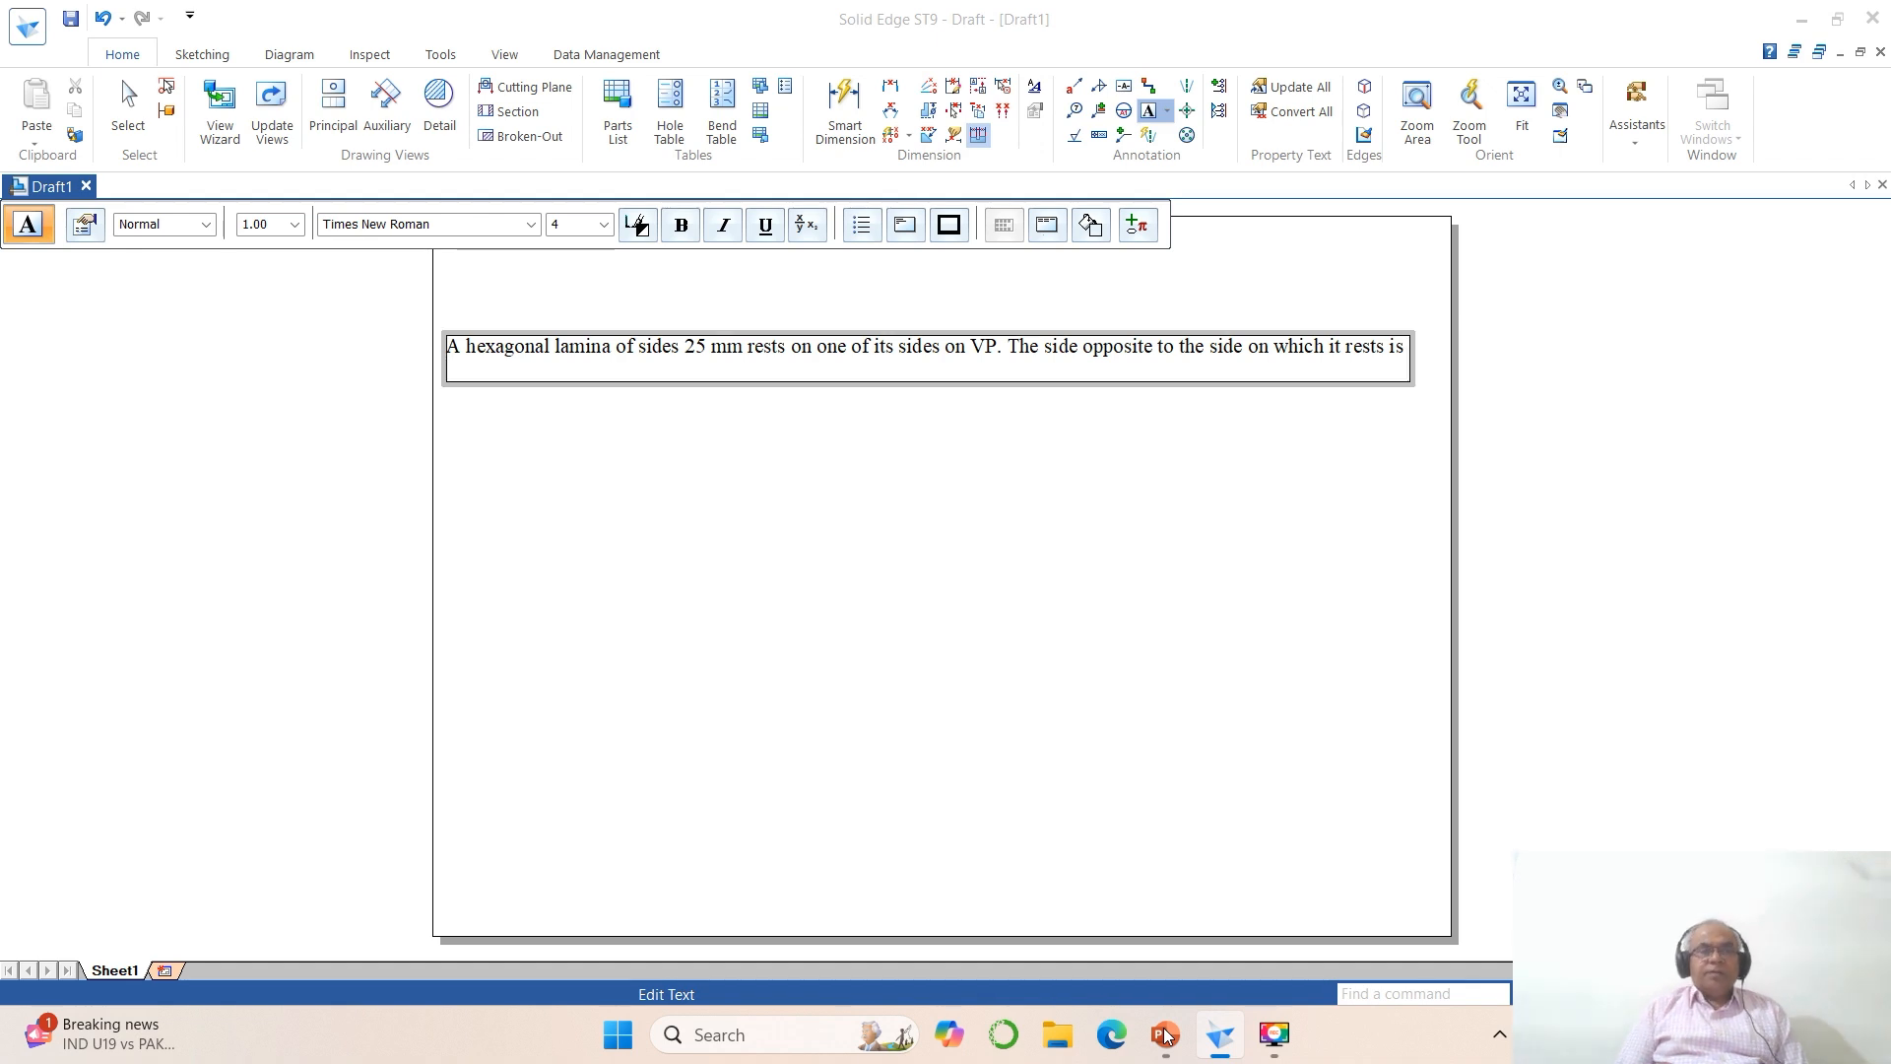
type("0 mm infront of VP")
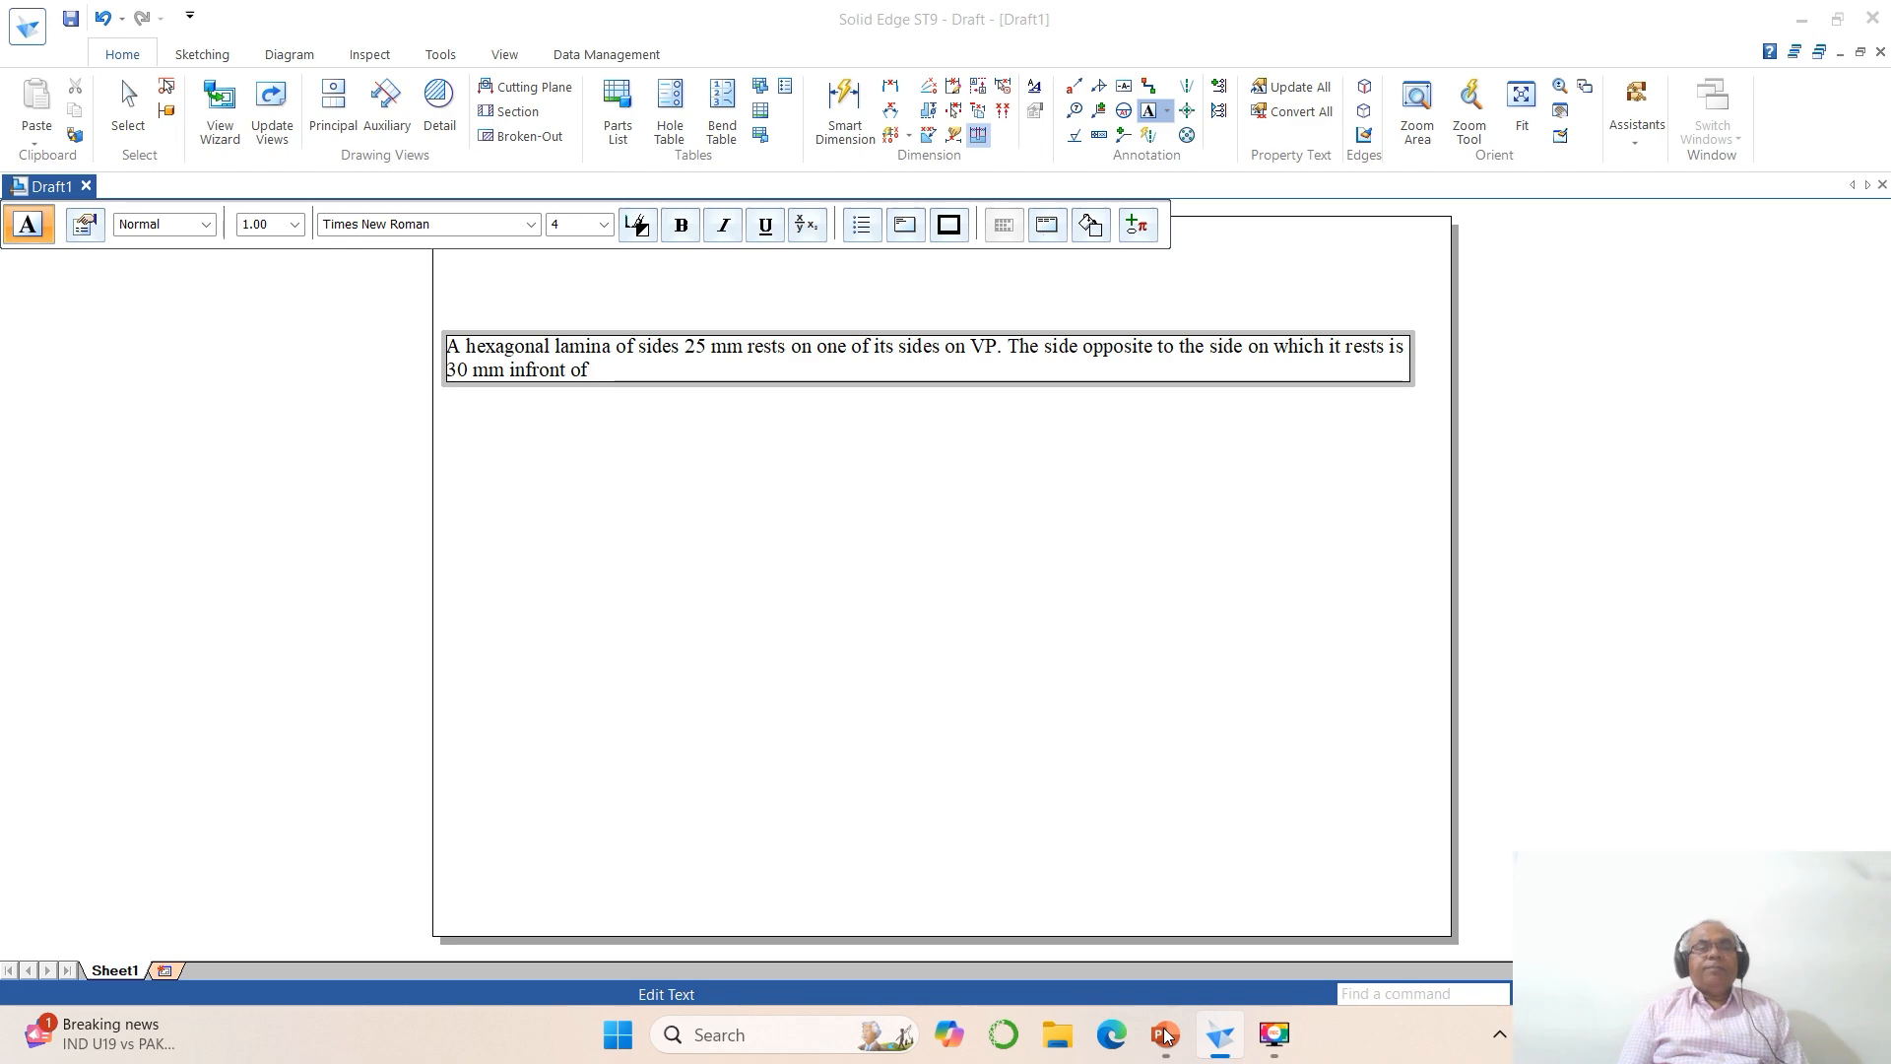
Step: Extend the note from the PowerPoint problem with "and the side on which it rests makes 45° to HP"
left_click(1165, 1034)
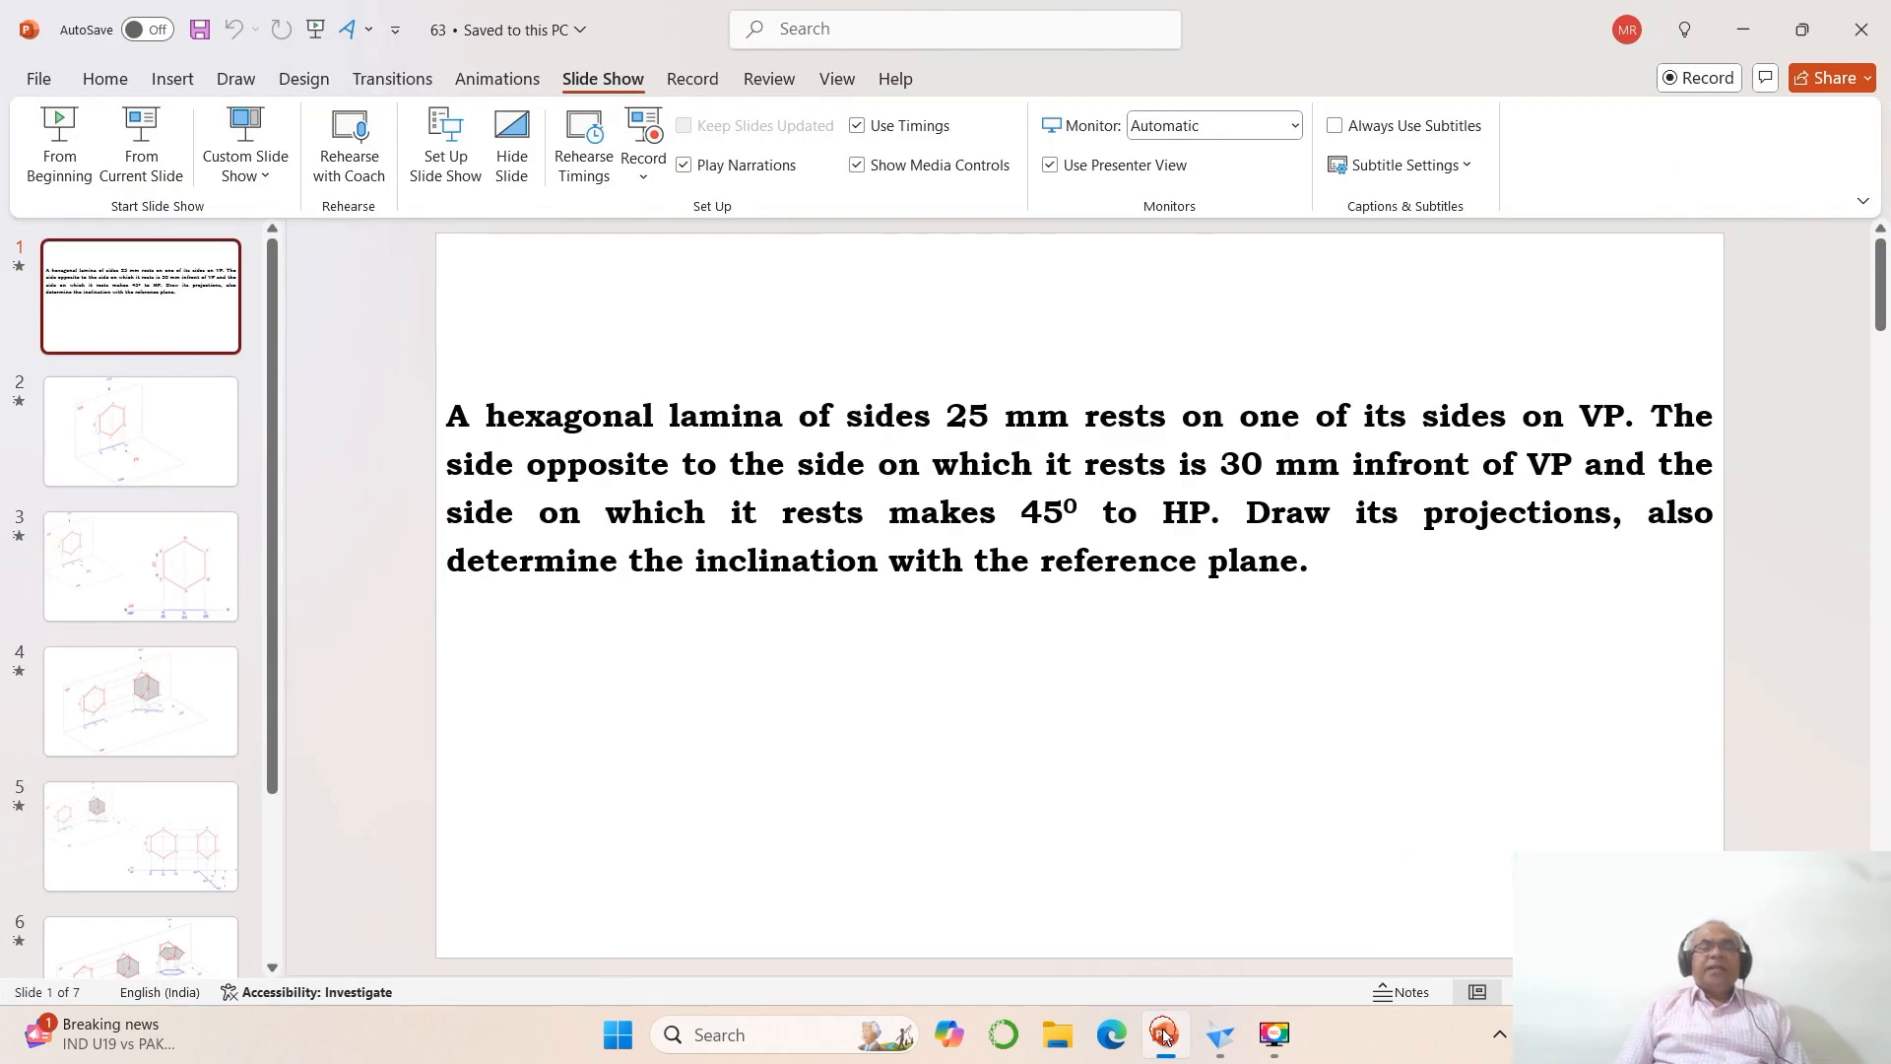
left_click(1165, 1034)
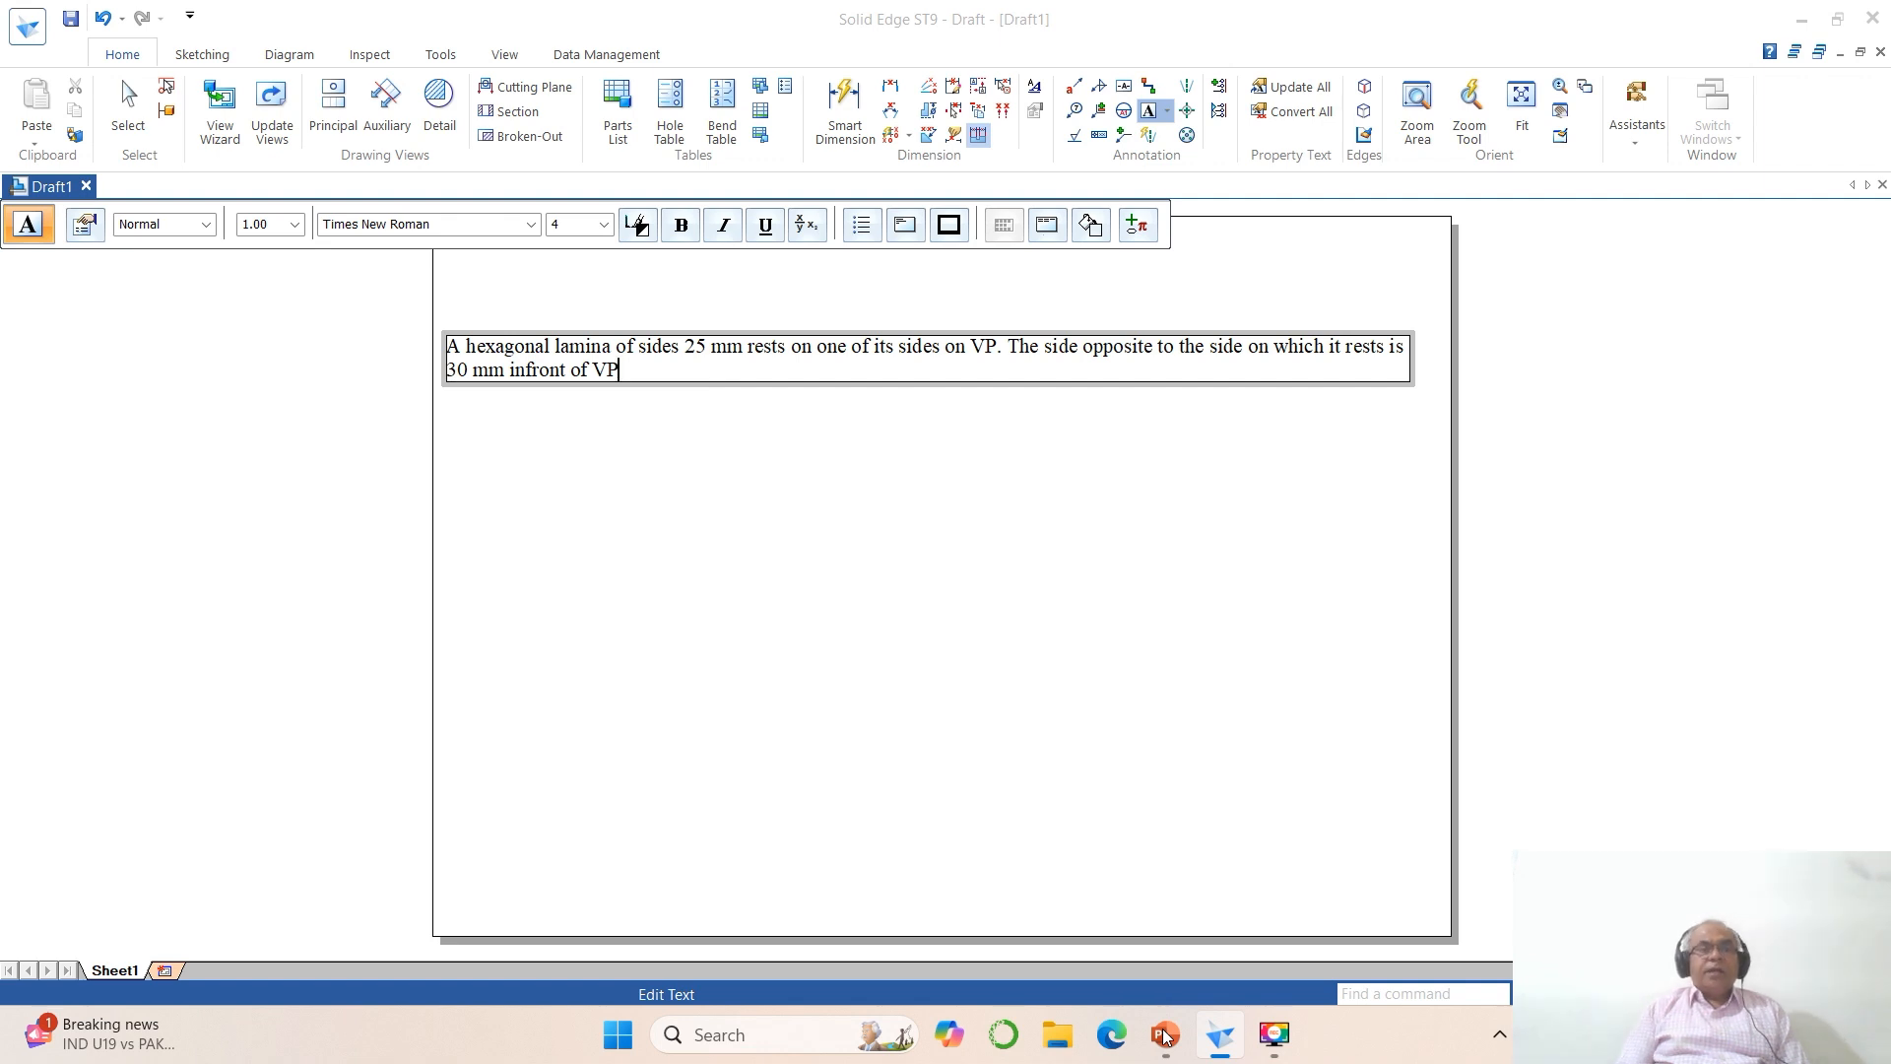
type("and the side on which it rests makes 45⁰ to HP.")
left_click(1165, 1034)
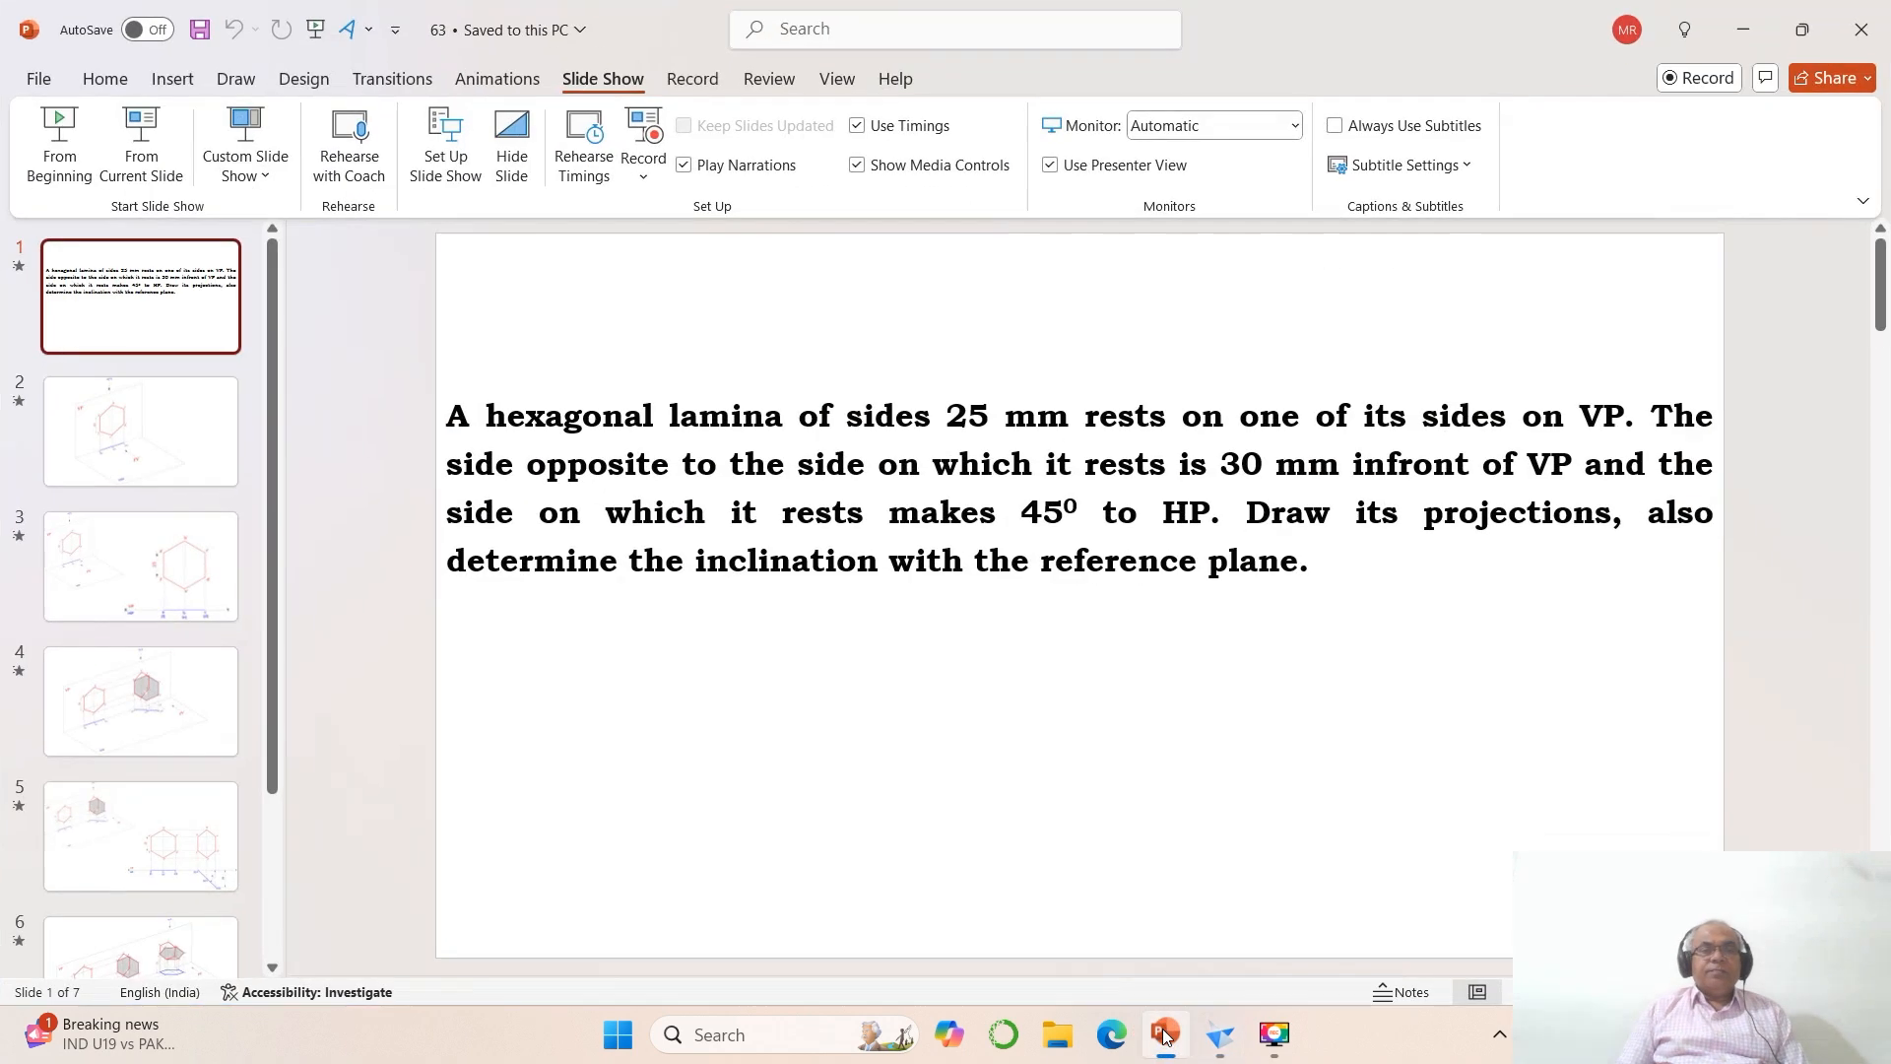
left_click(1165, 1034)
key("BackSpace")
type("makes 45°")
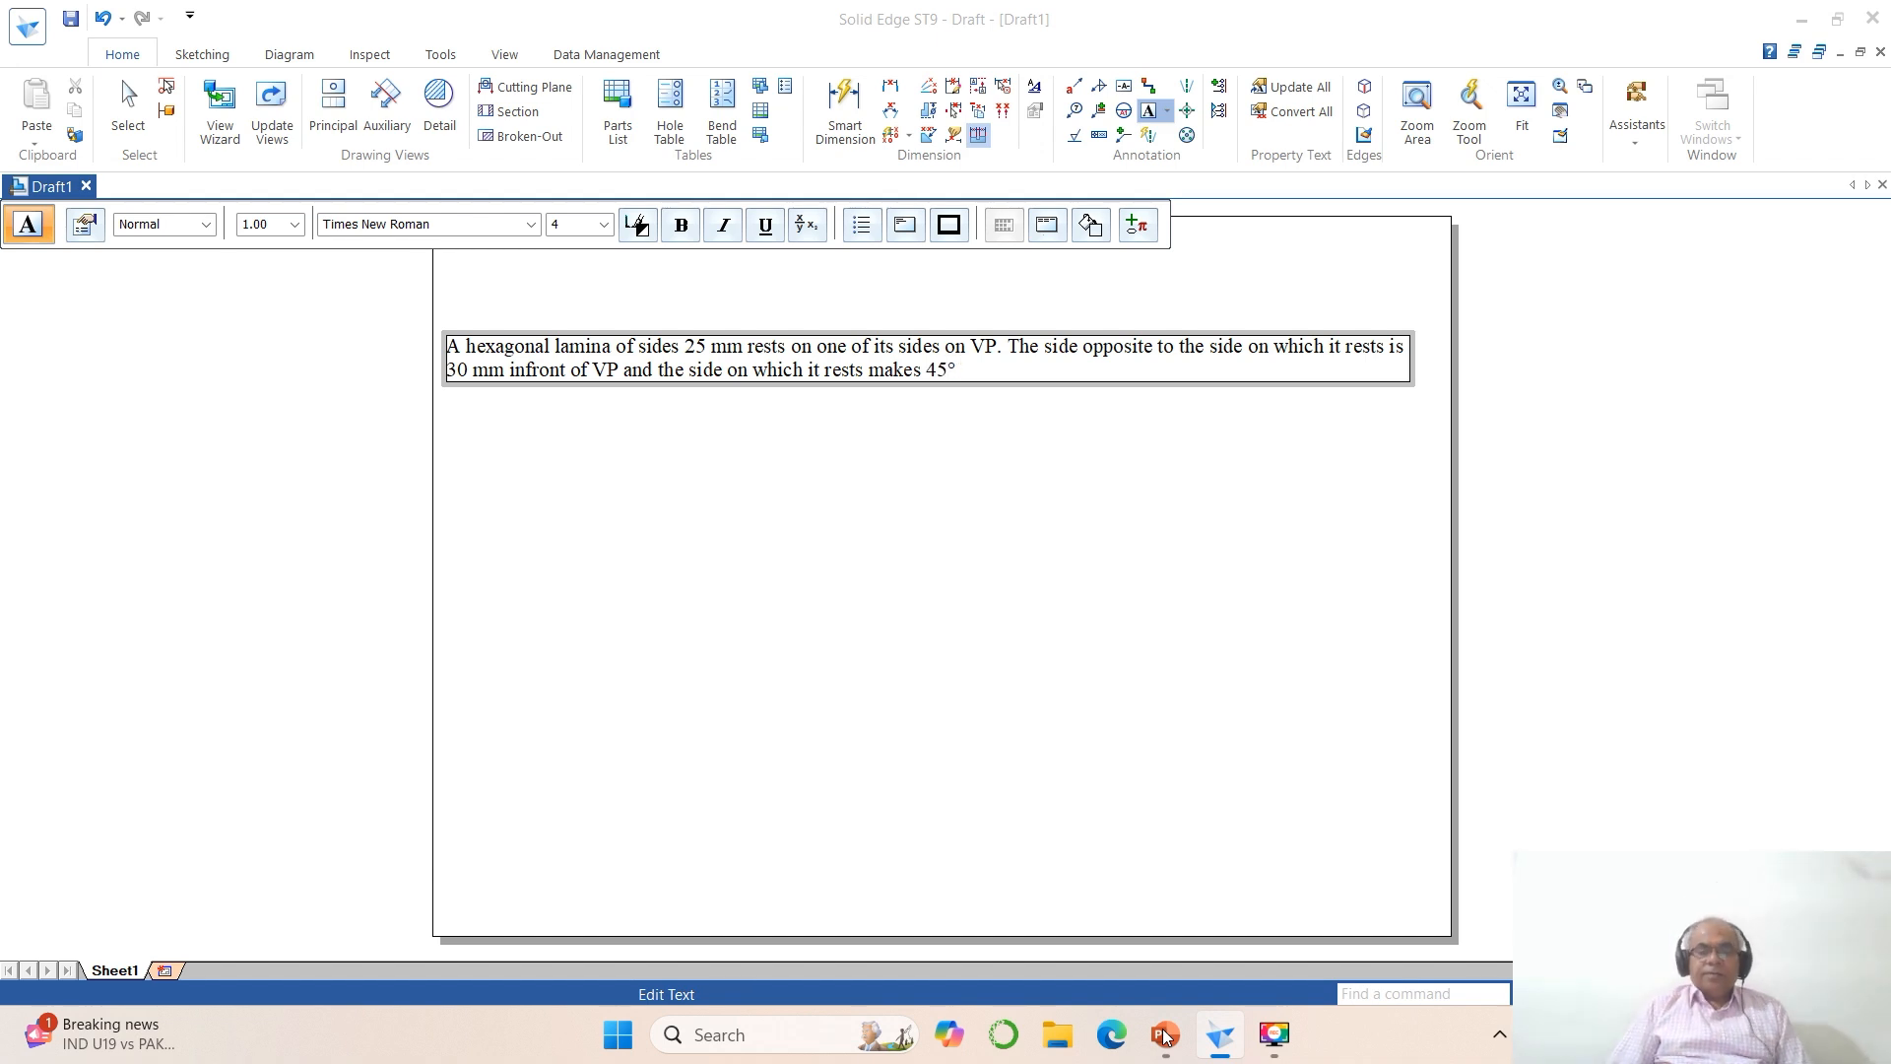
type("to HP")
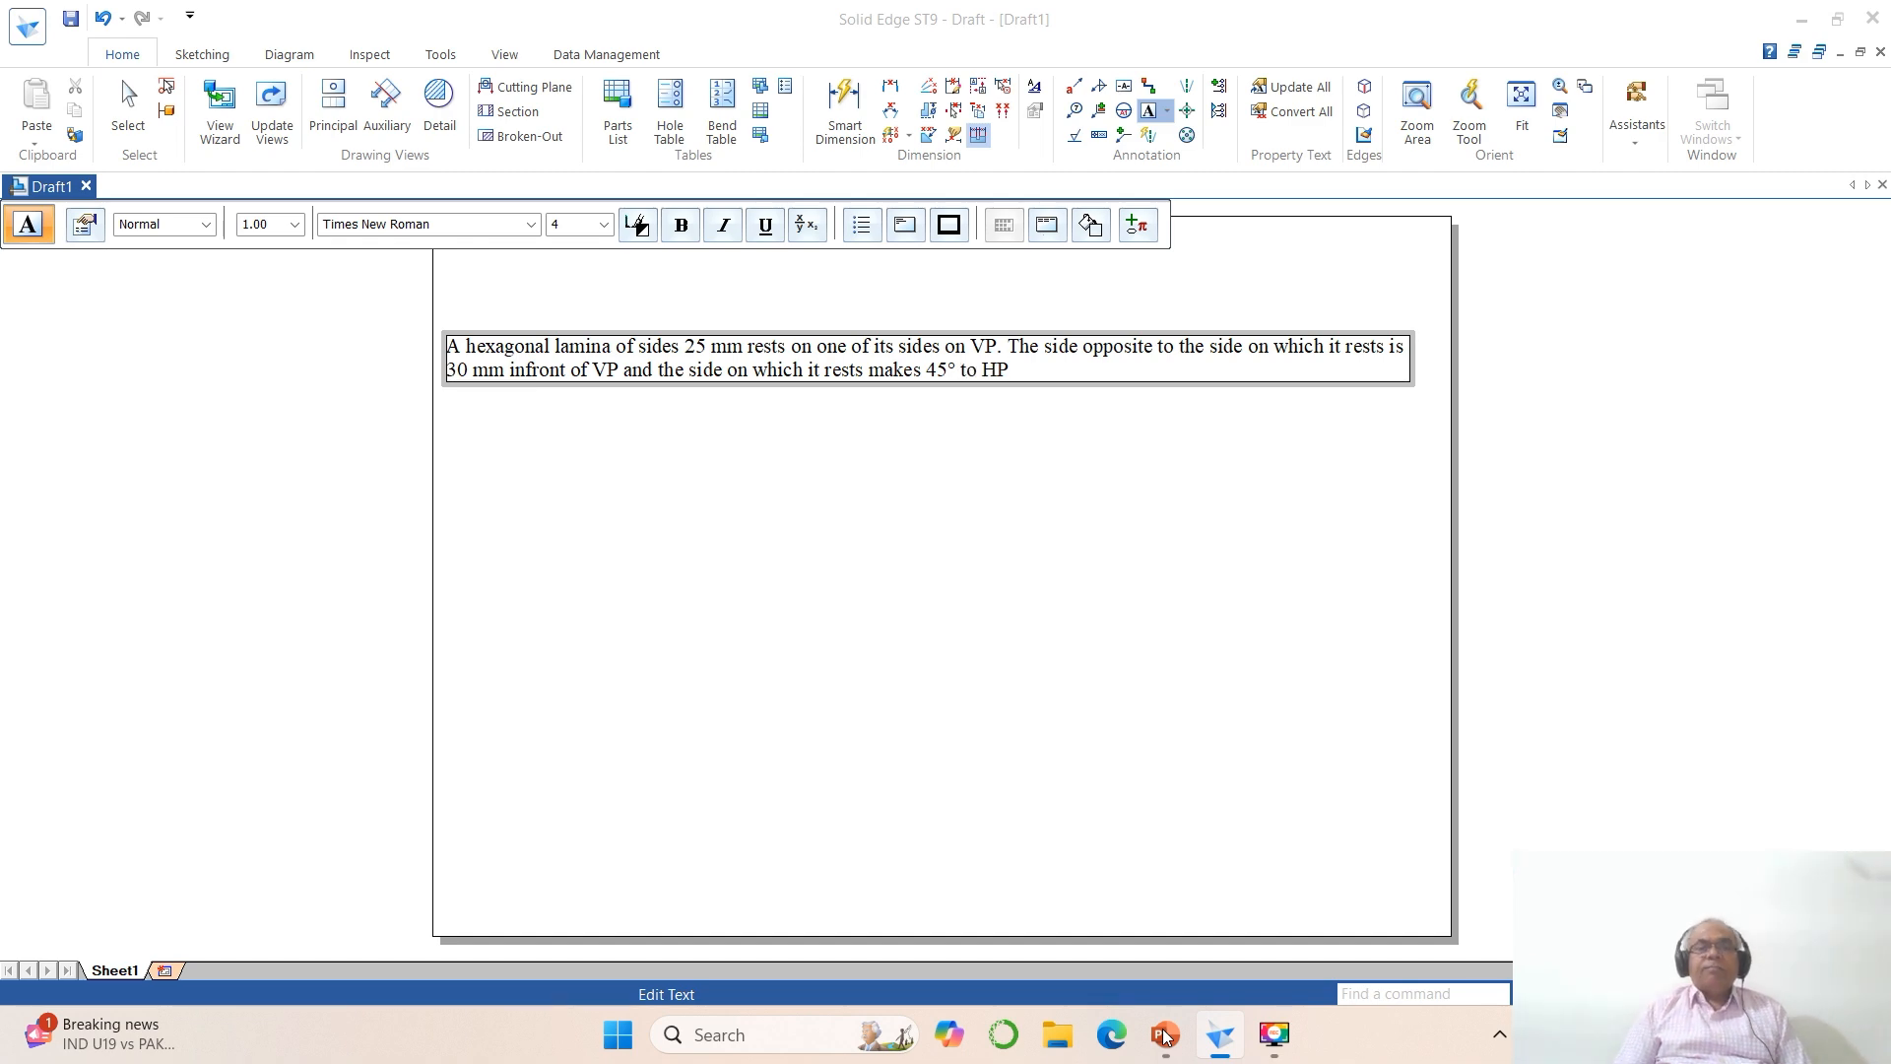
Step: Check the problem statement in PowerPoint and continue the note with ". Draw its projections,"
left_click(1165, 1034)
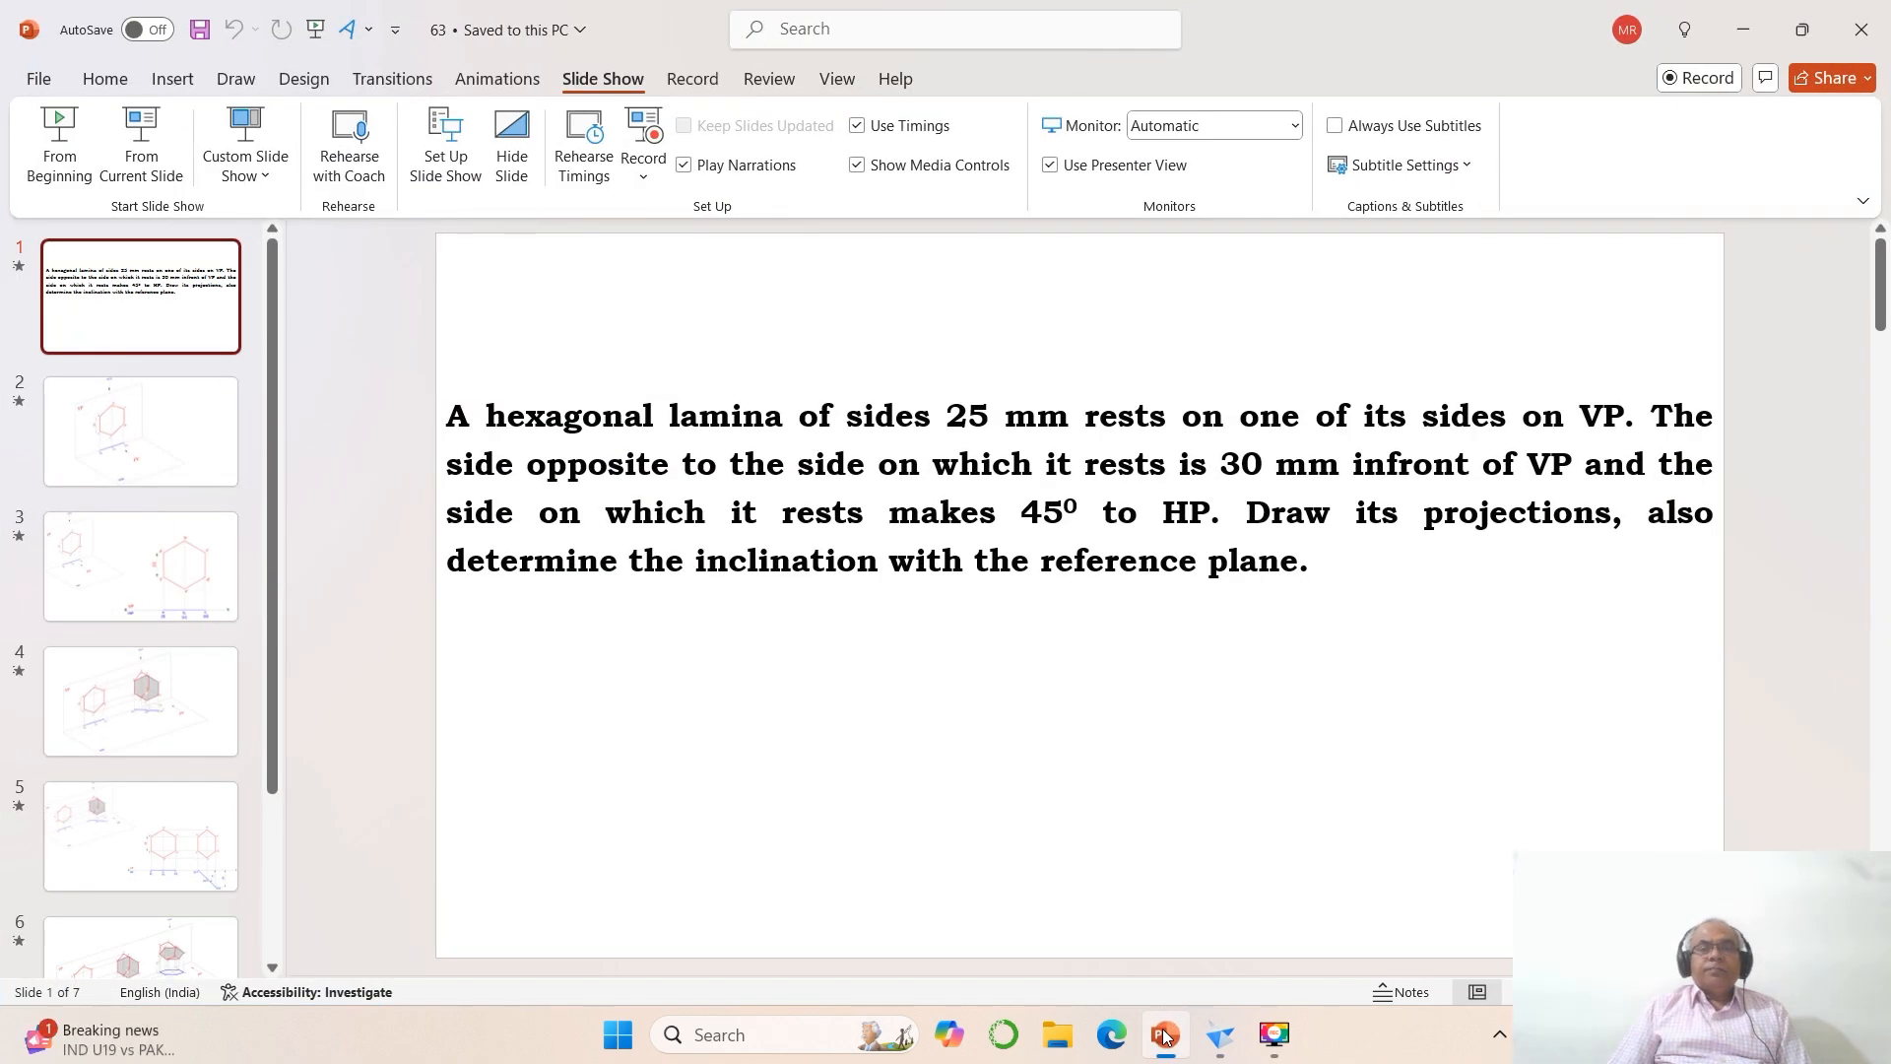
left_click(1164, 1034)
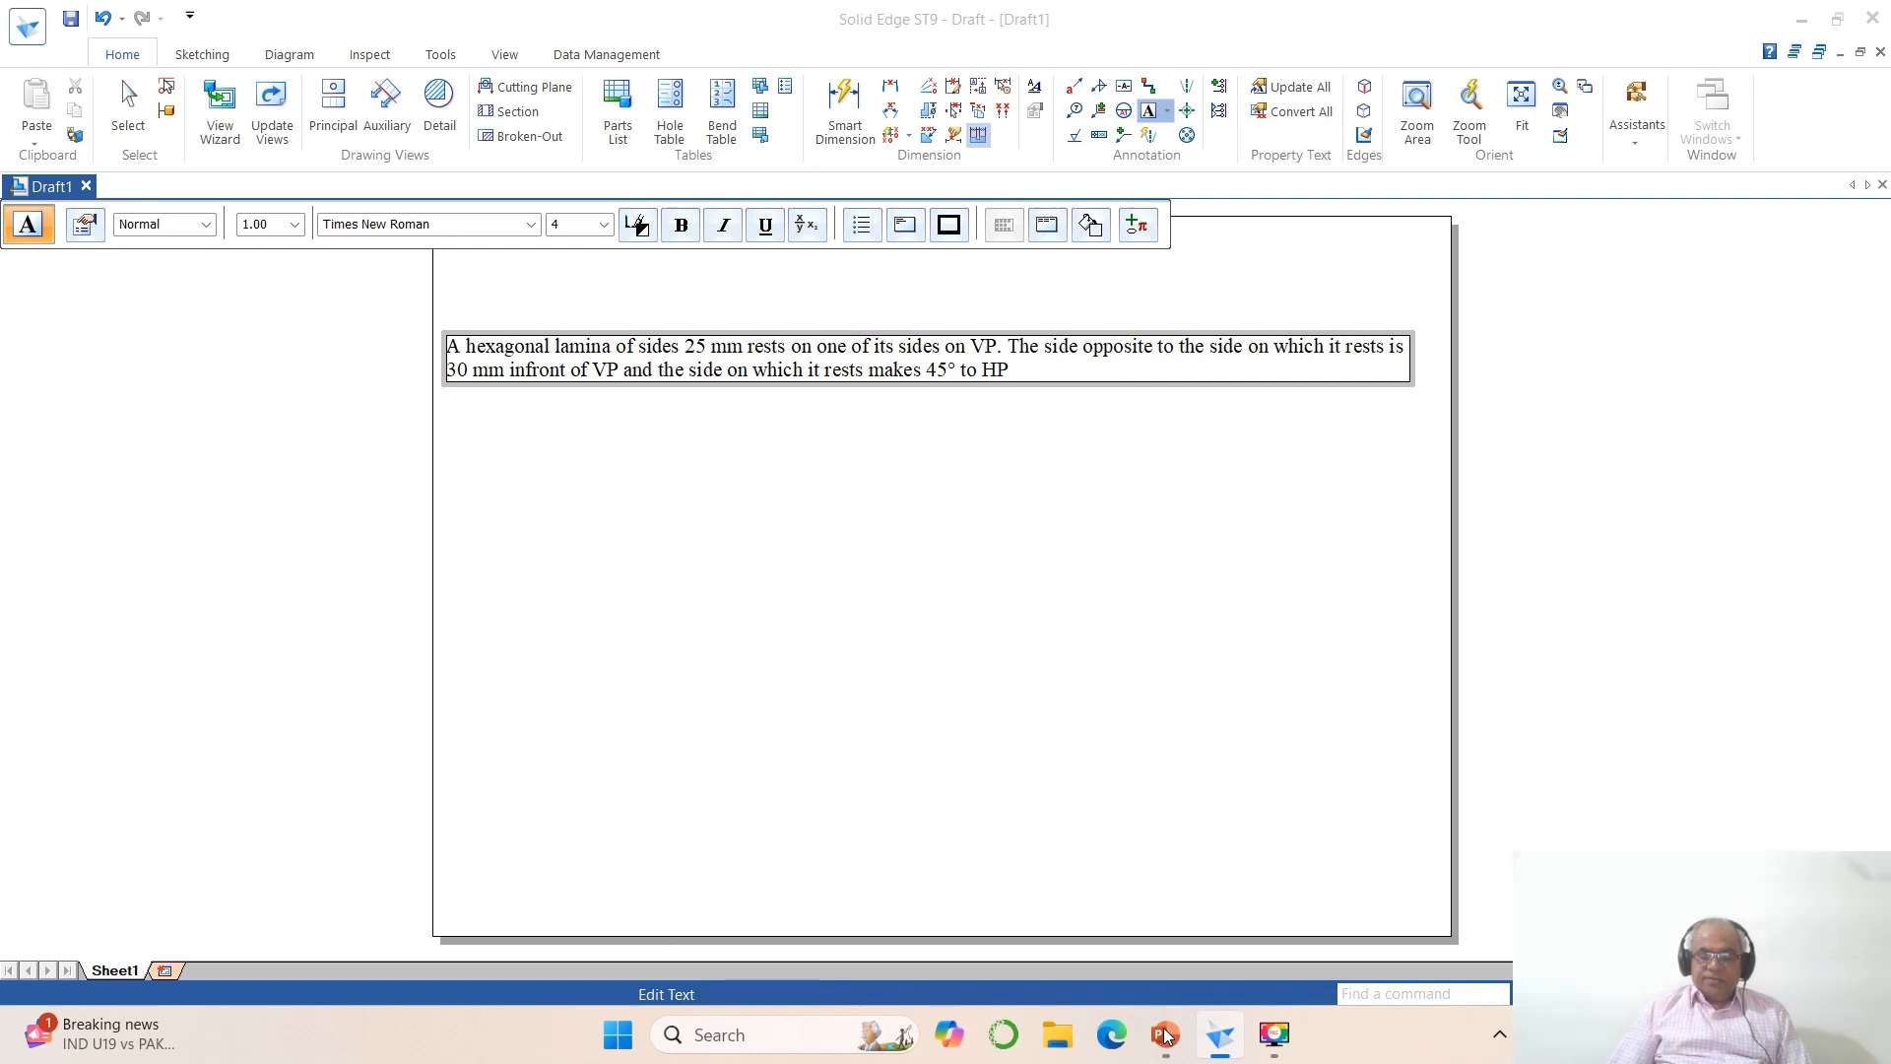
type(". Draw its projectiions,")
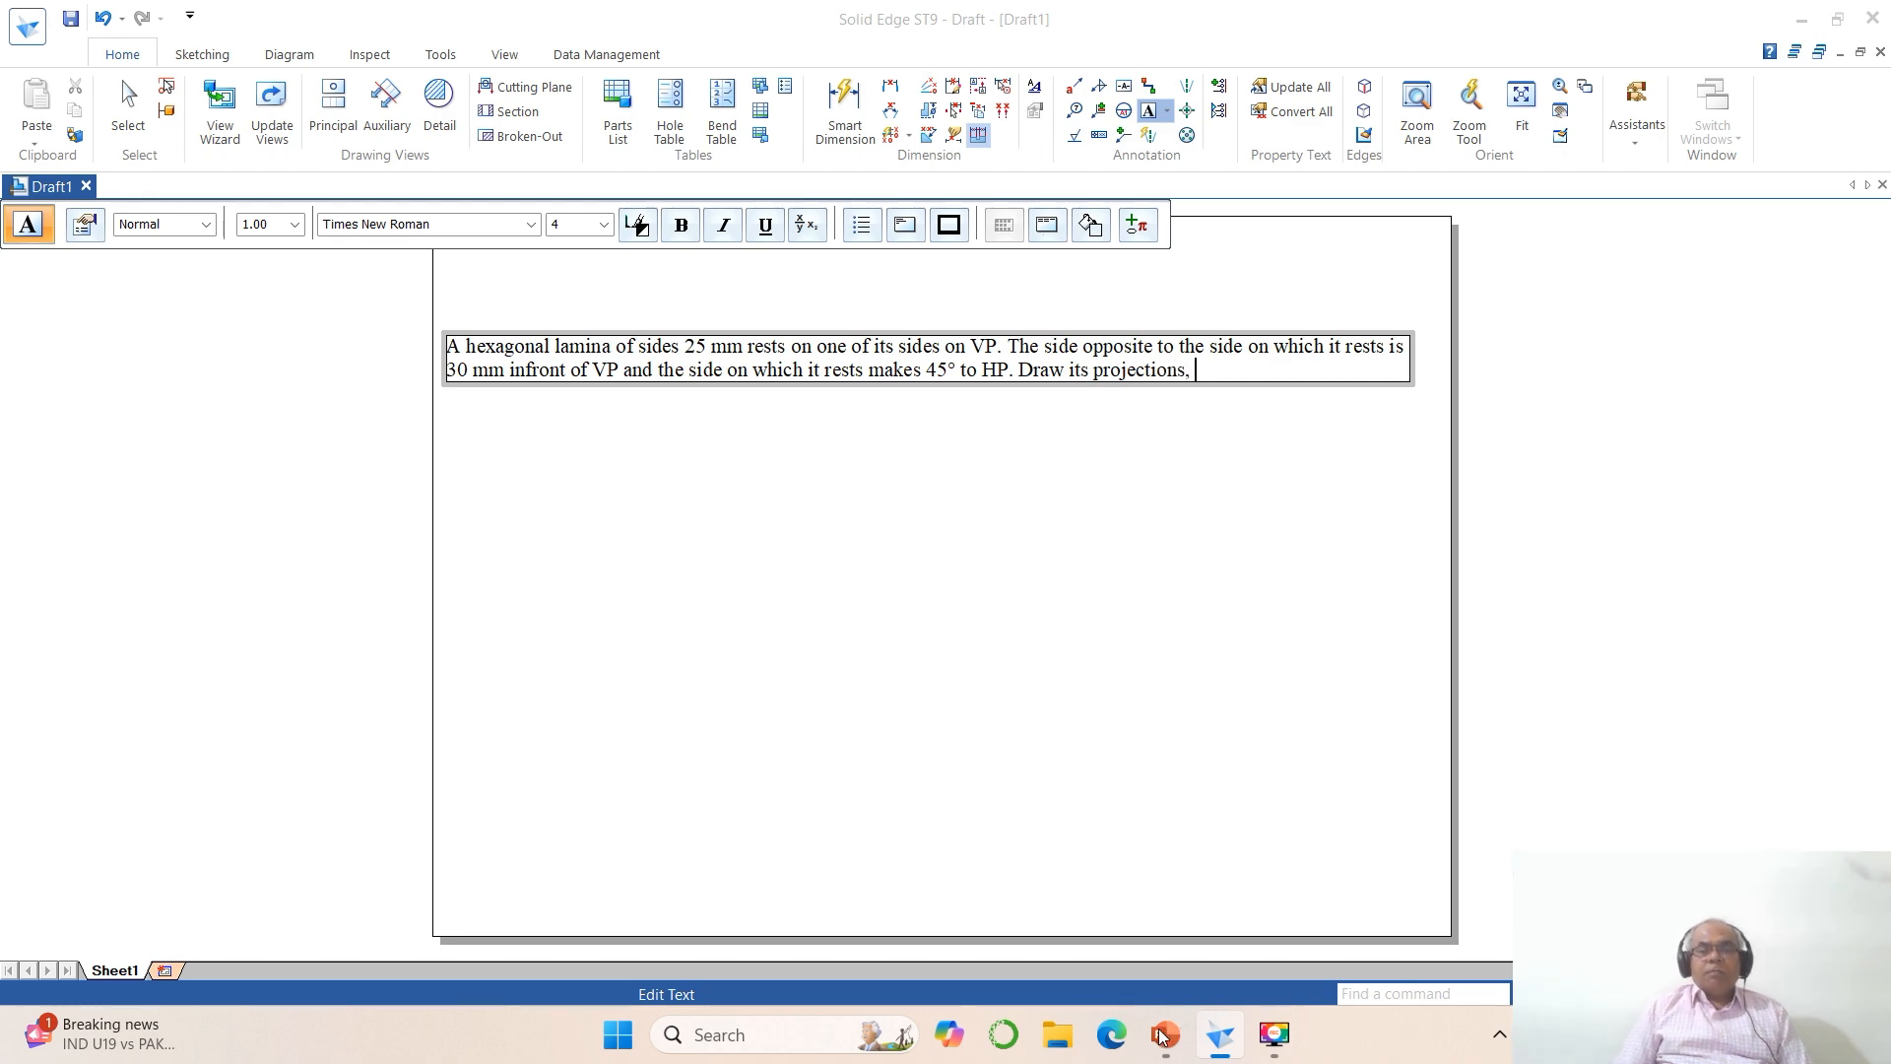
Step: Consult the PowerPoint slide again and add "also determine the" to the note's second line
left_click(1165, 1034)
left_click(1160, 1034)
type("also determine the")
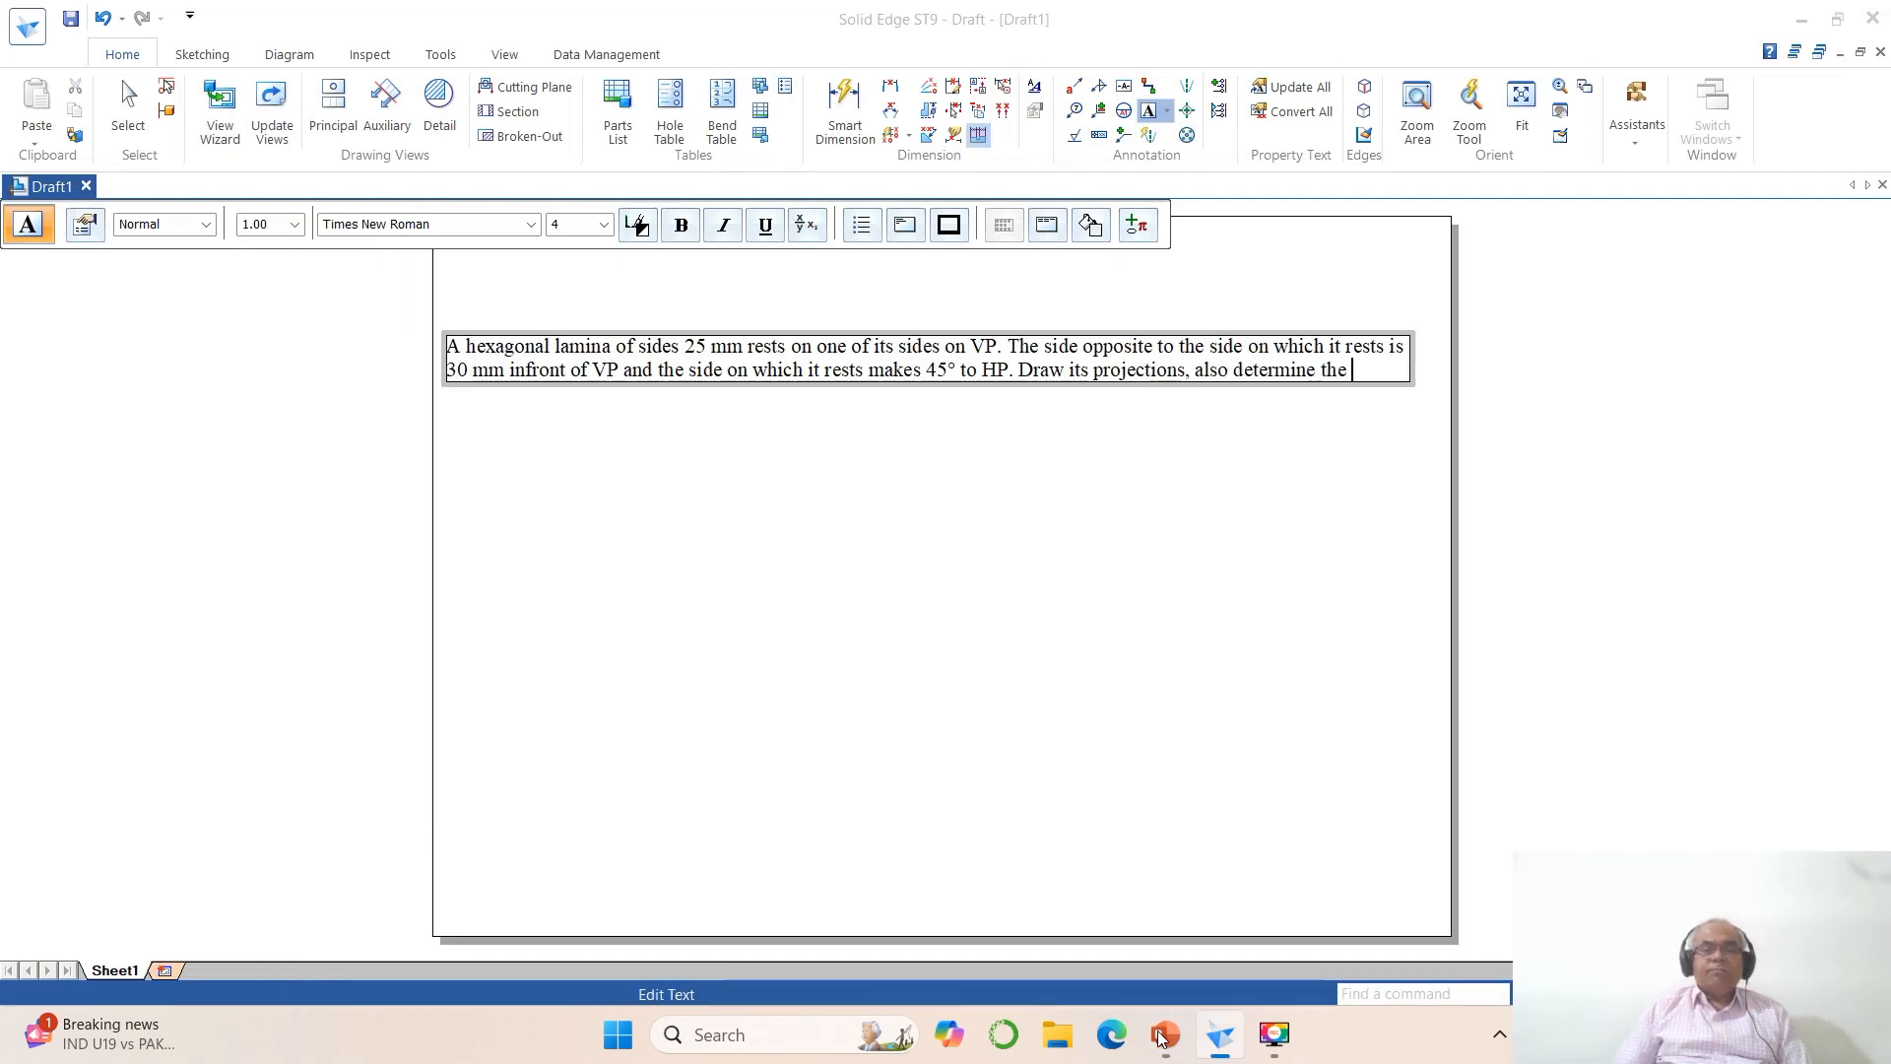
Step: Finish the note with a third line reading "inclination with the reference plane." and compare it with the PowerPoint problem
left_click(1163, 1034)
left_click(1166, 1034)
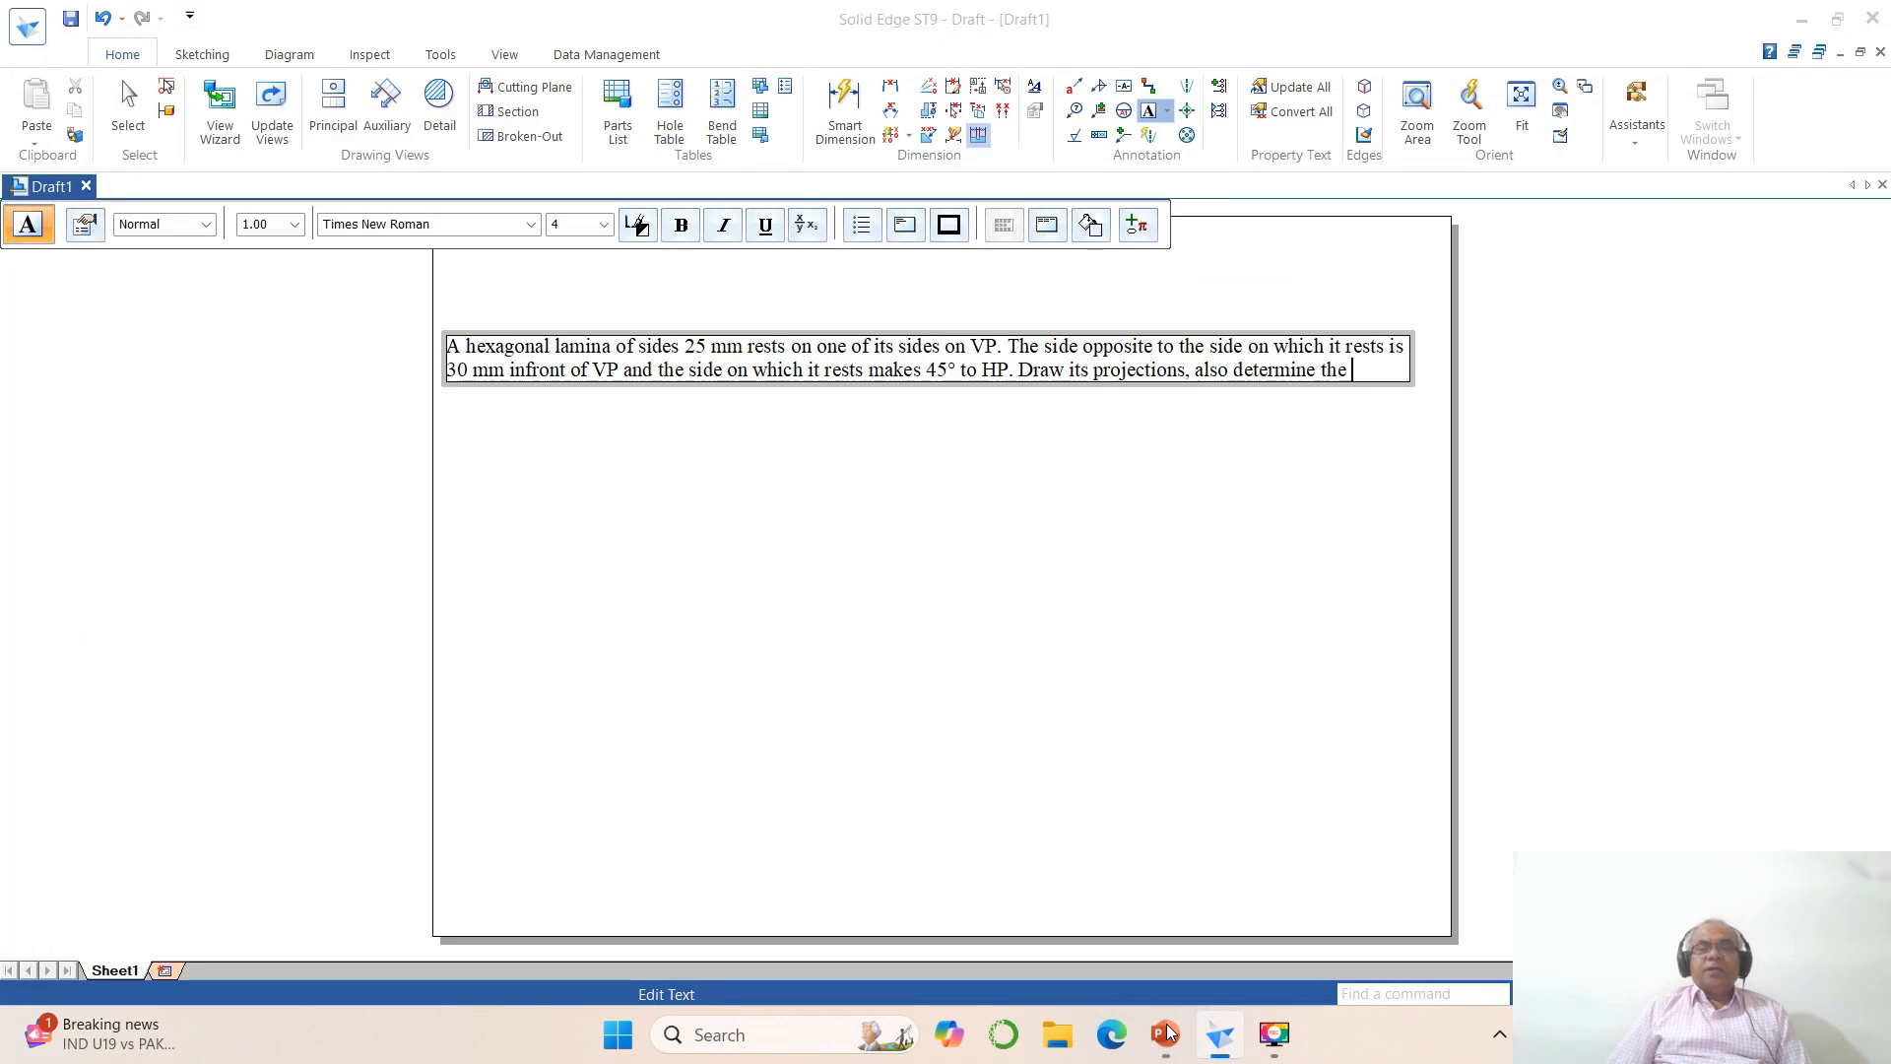
key("Return")
type("inclination with the reference plane.")
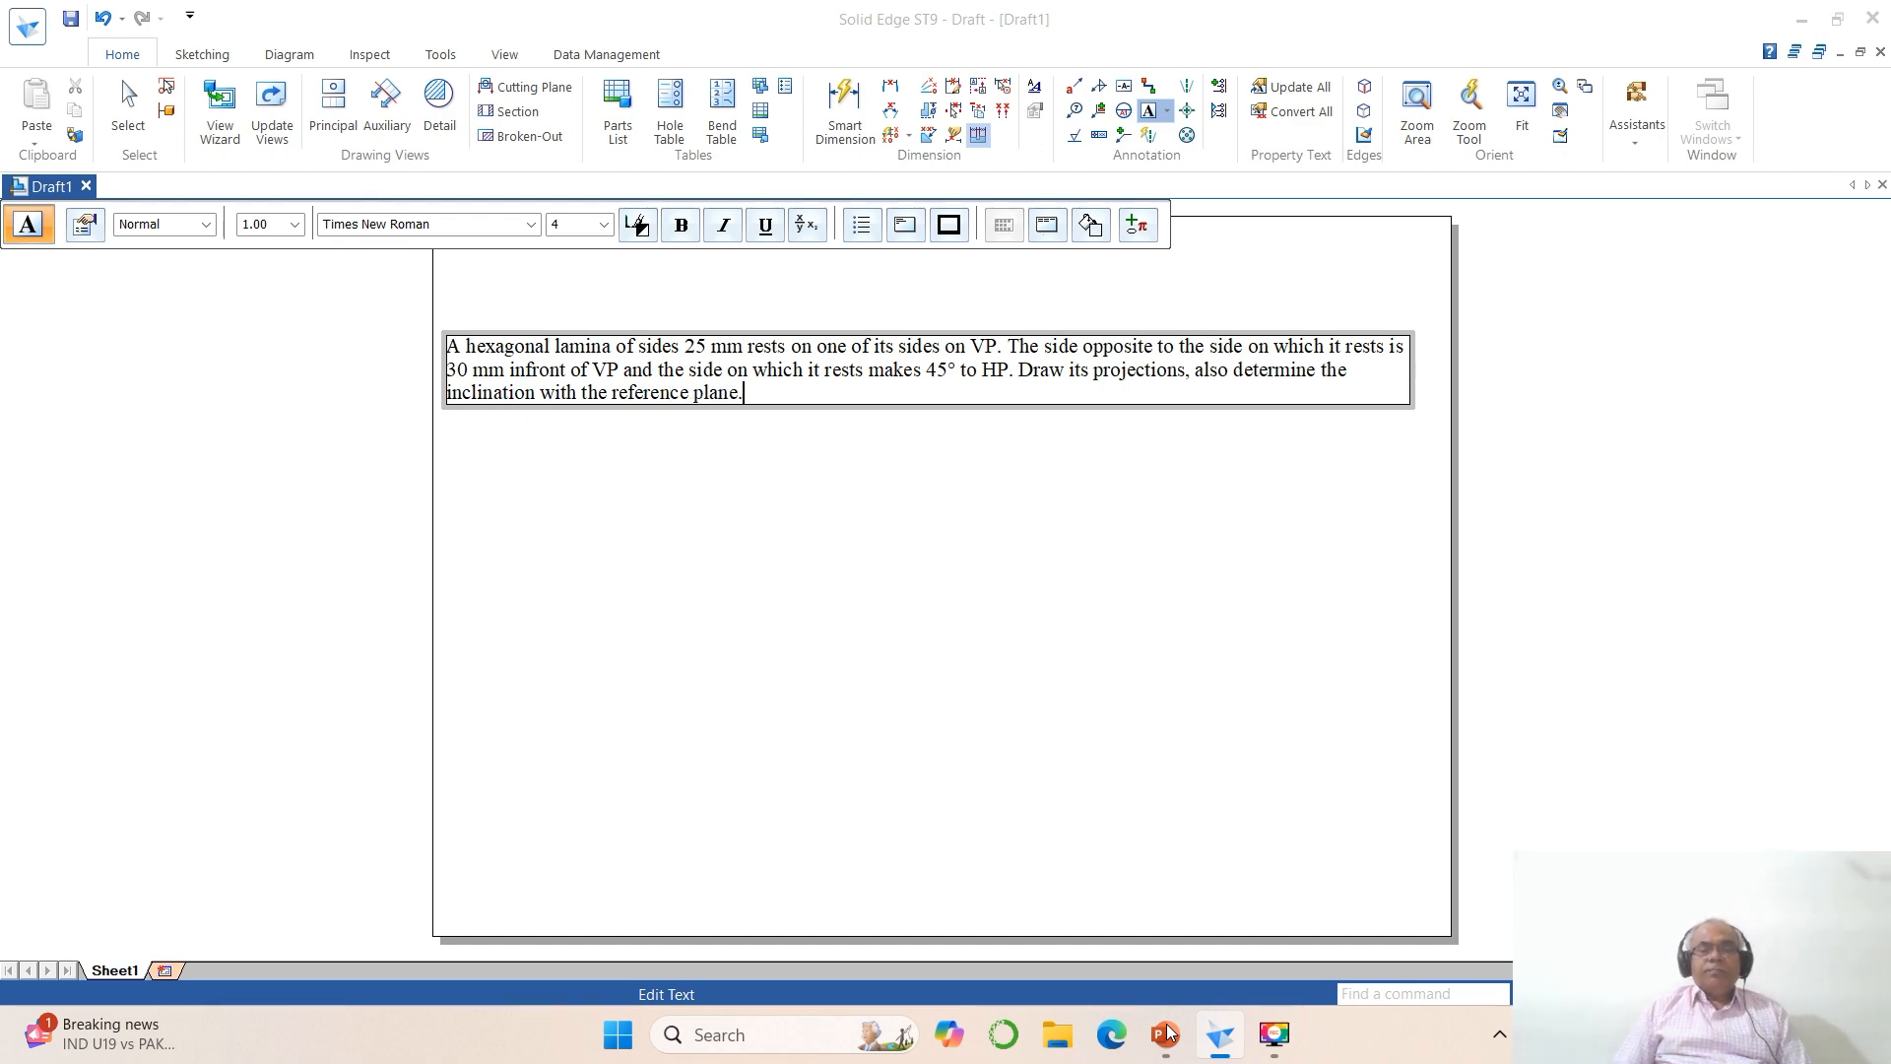
left_click(1166, 1034)
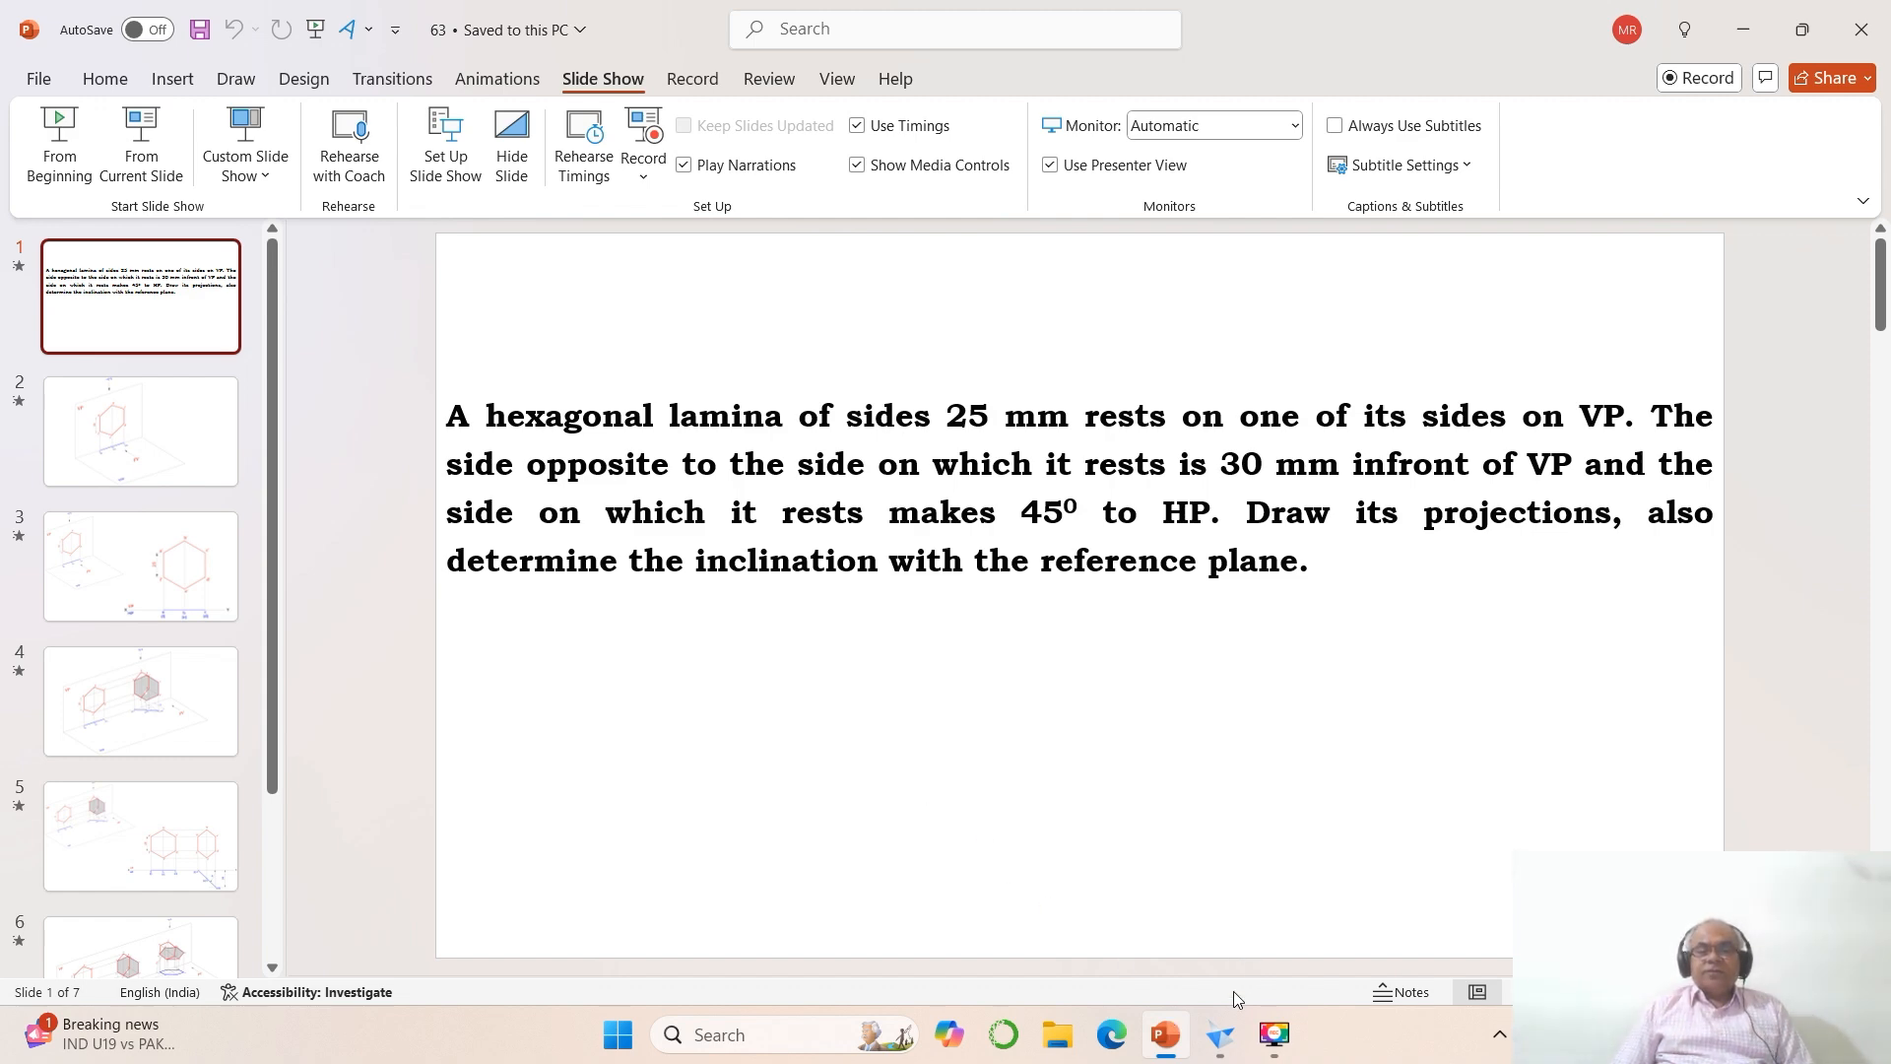
left_click(1220, 1036)
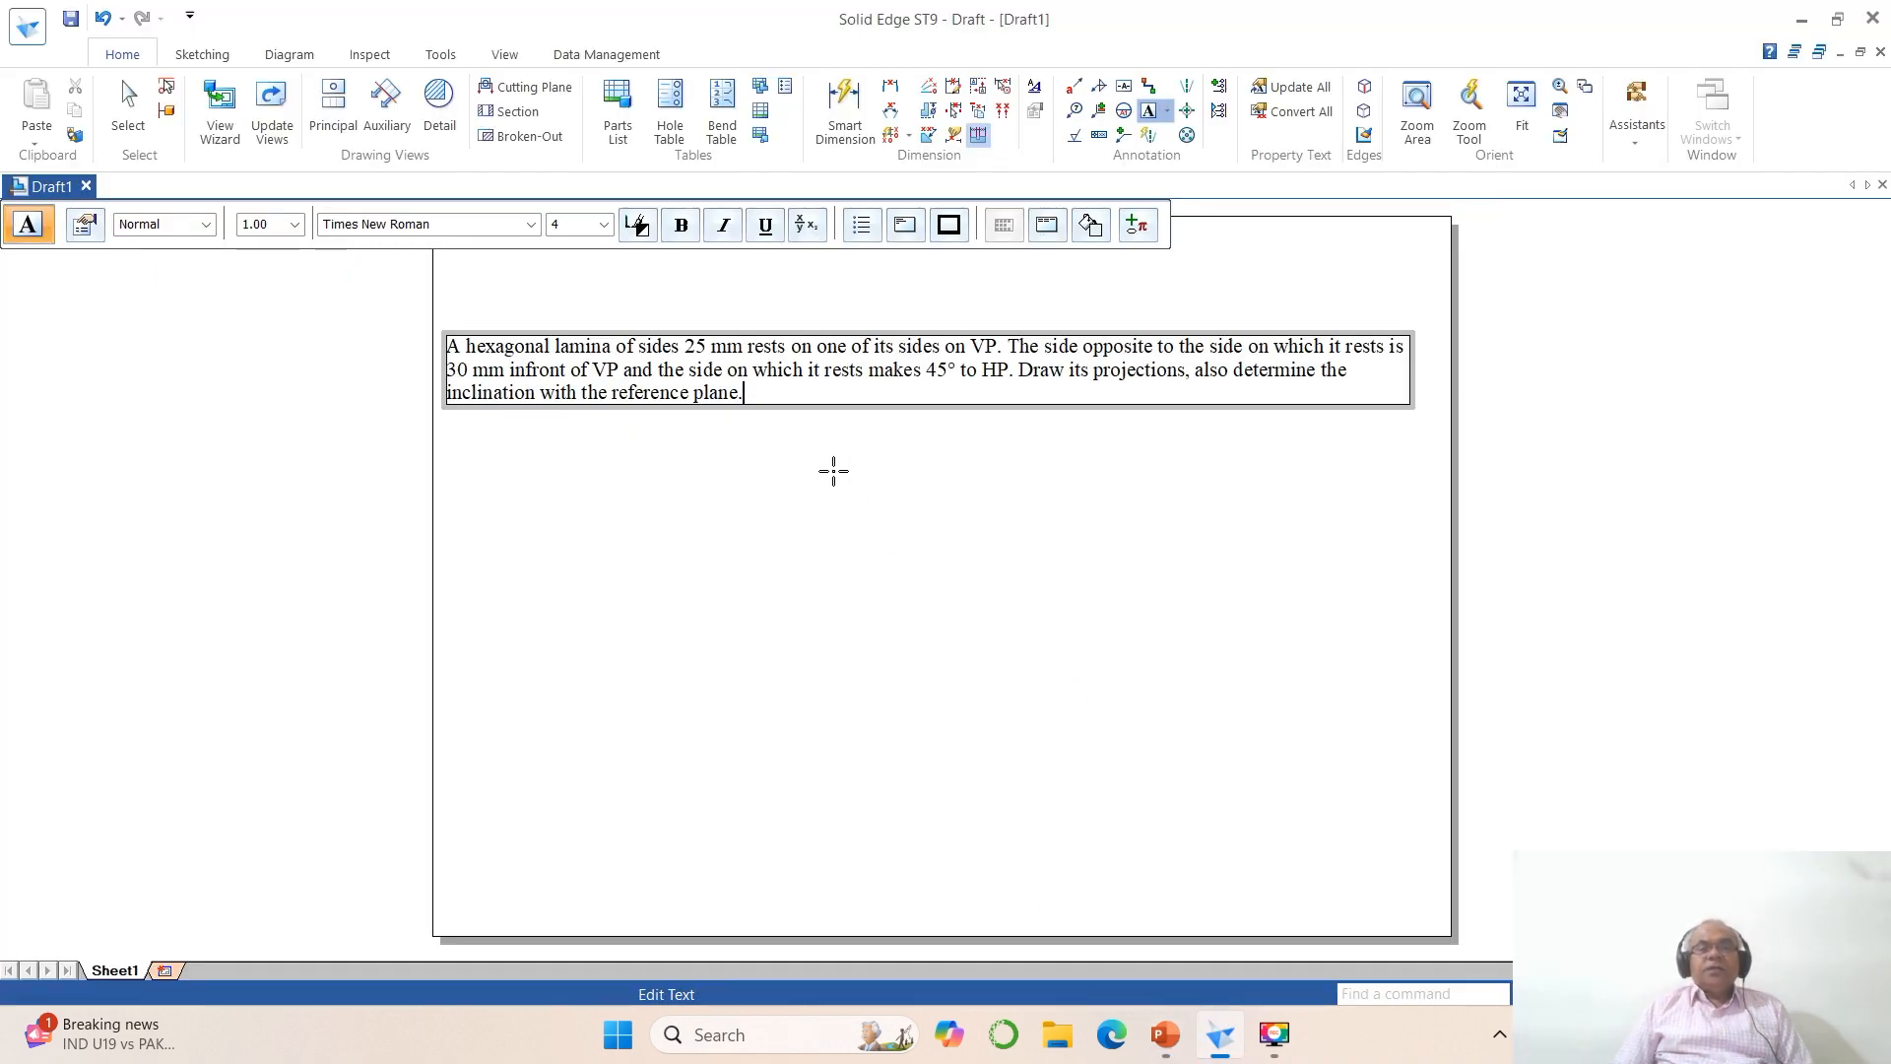
left_click(838, 518)
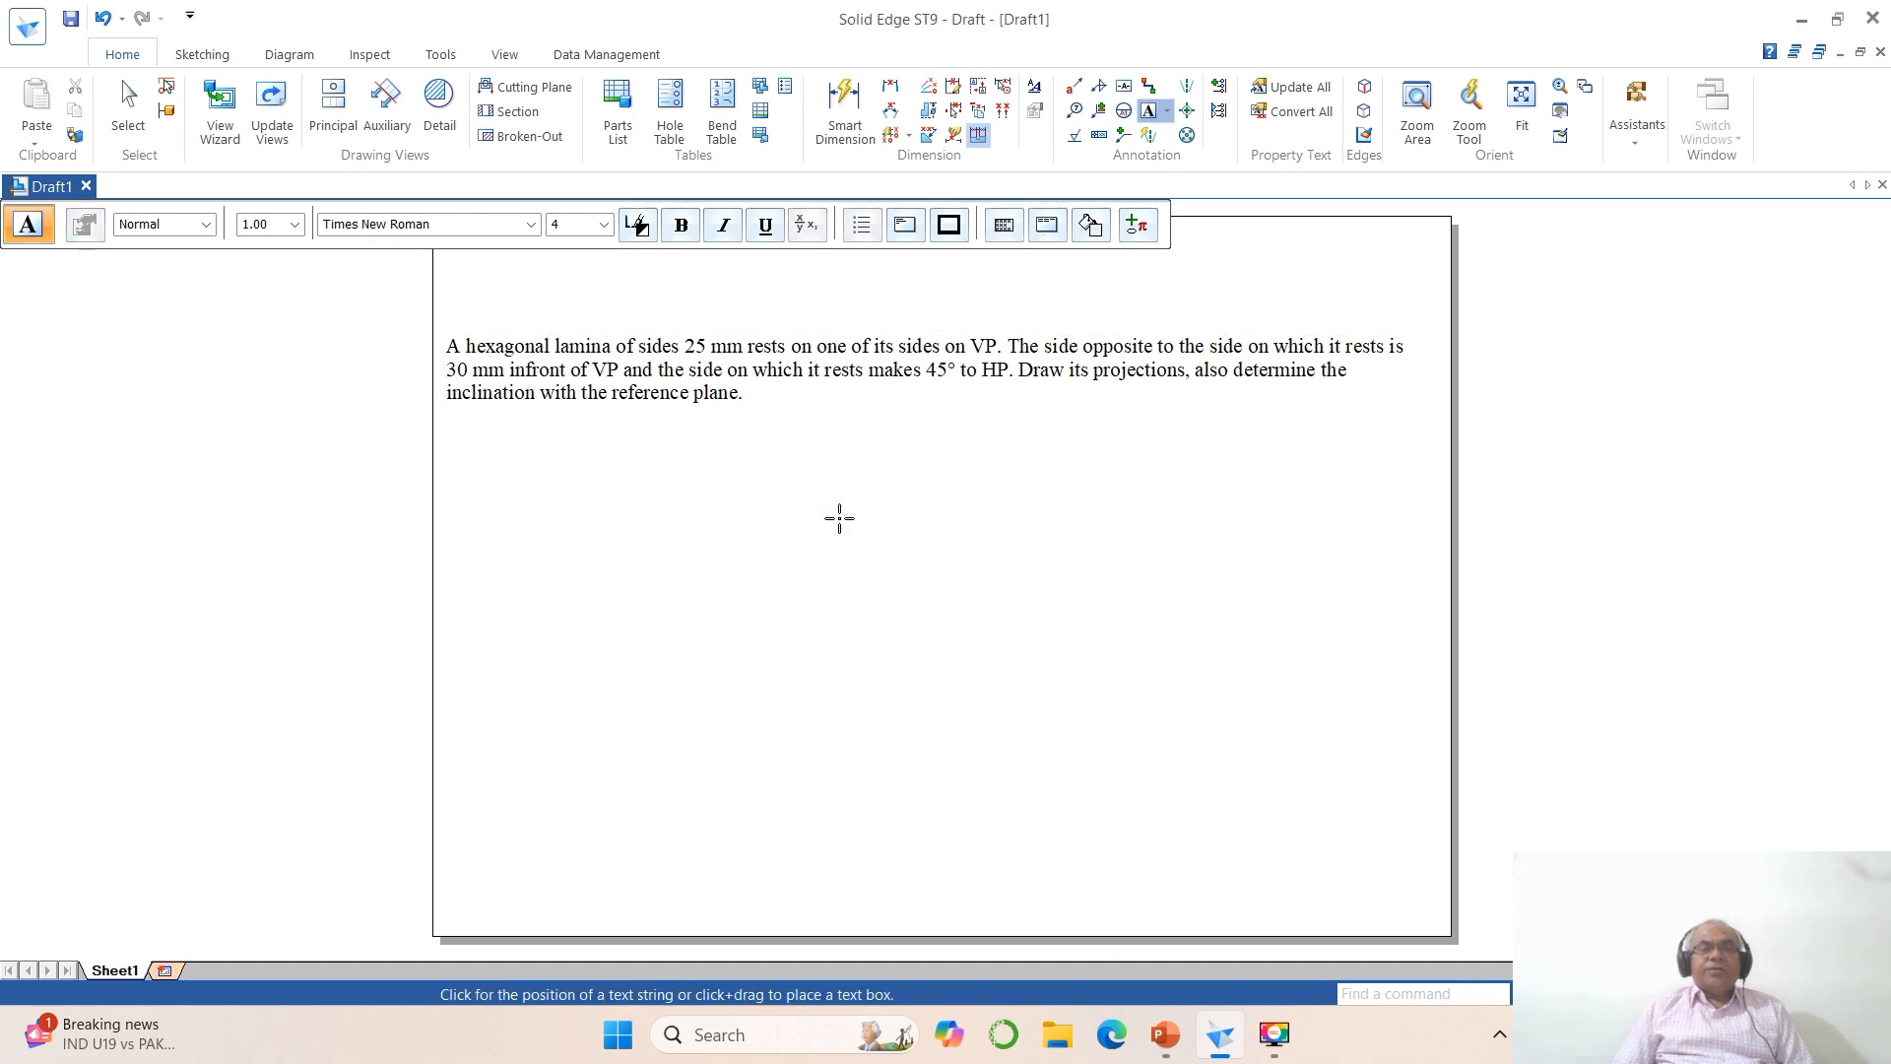
Step: Move the problem note up by about 29 mm so it sits near the sheet's top edge
scroll(837, 569, "down", 2)
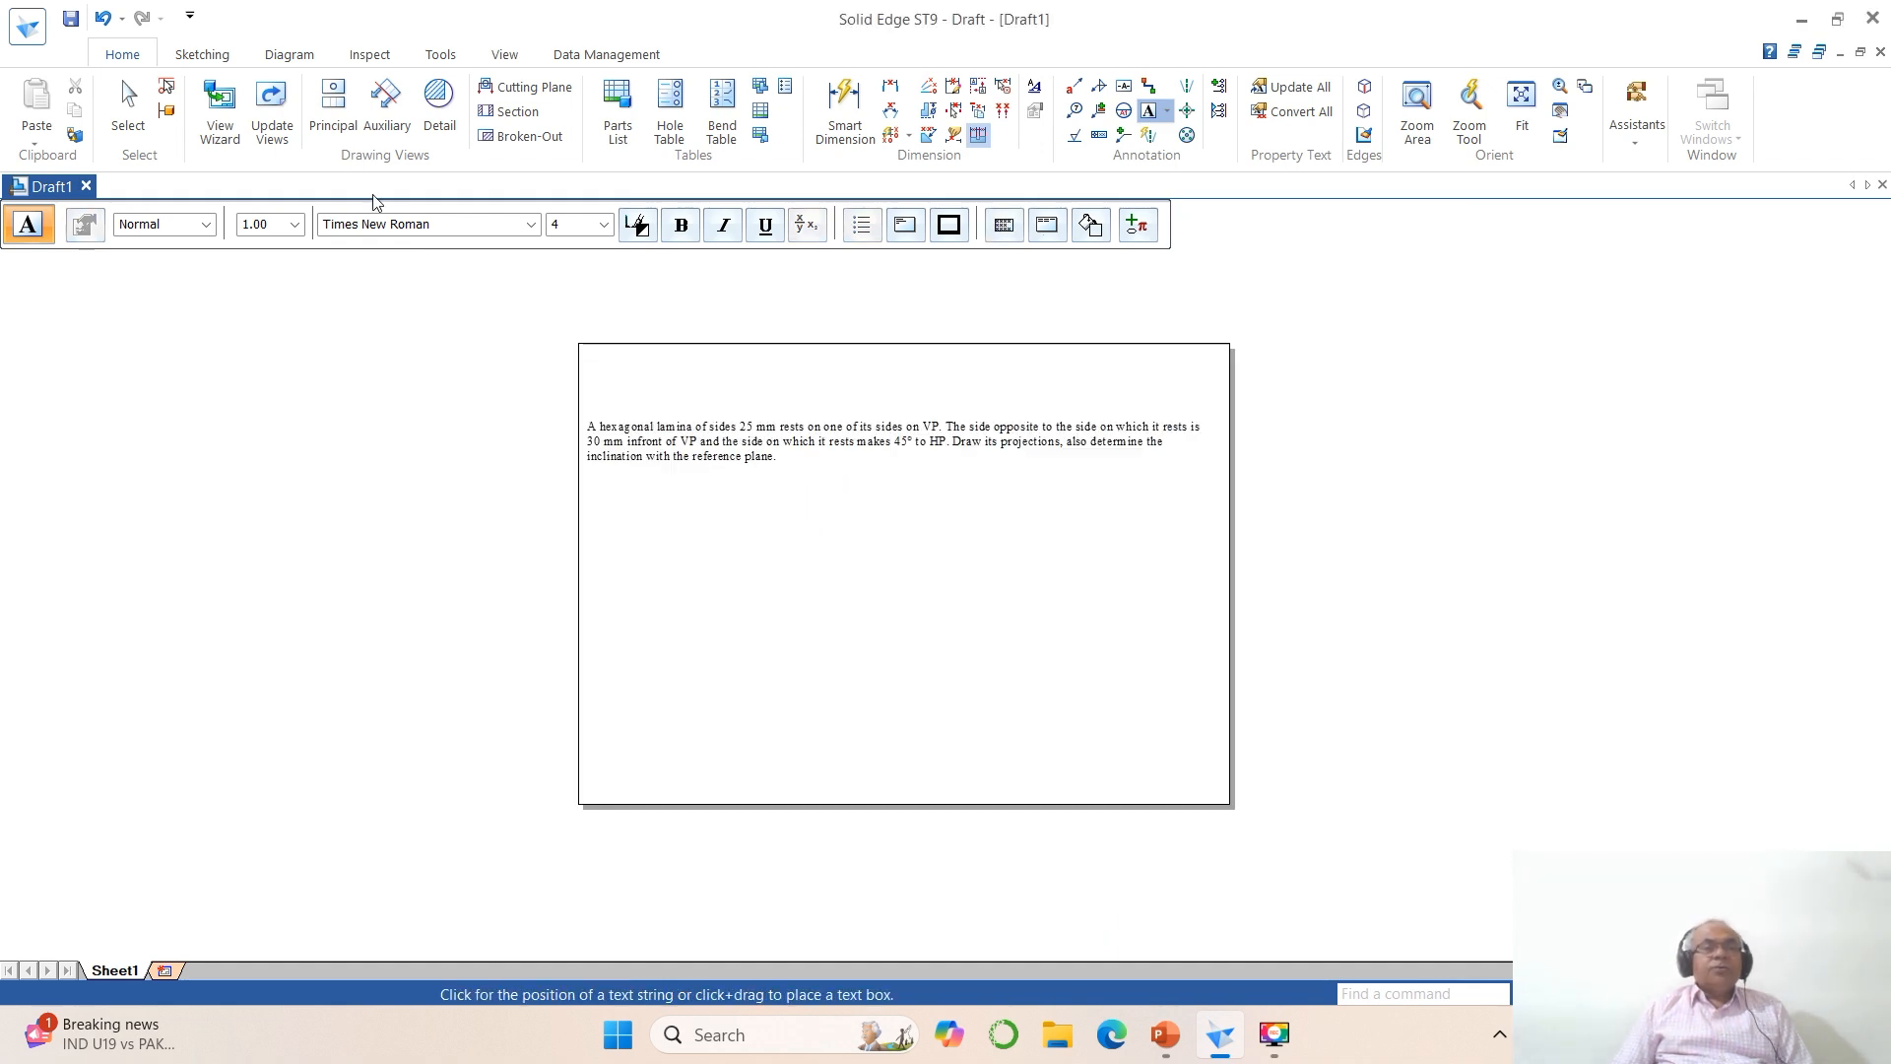
left_click(202, 54)
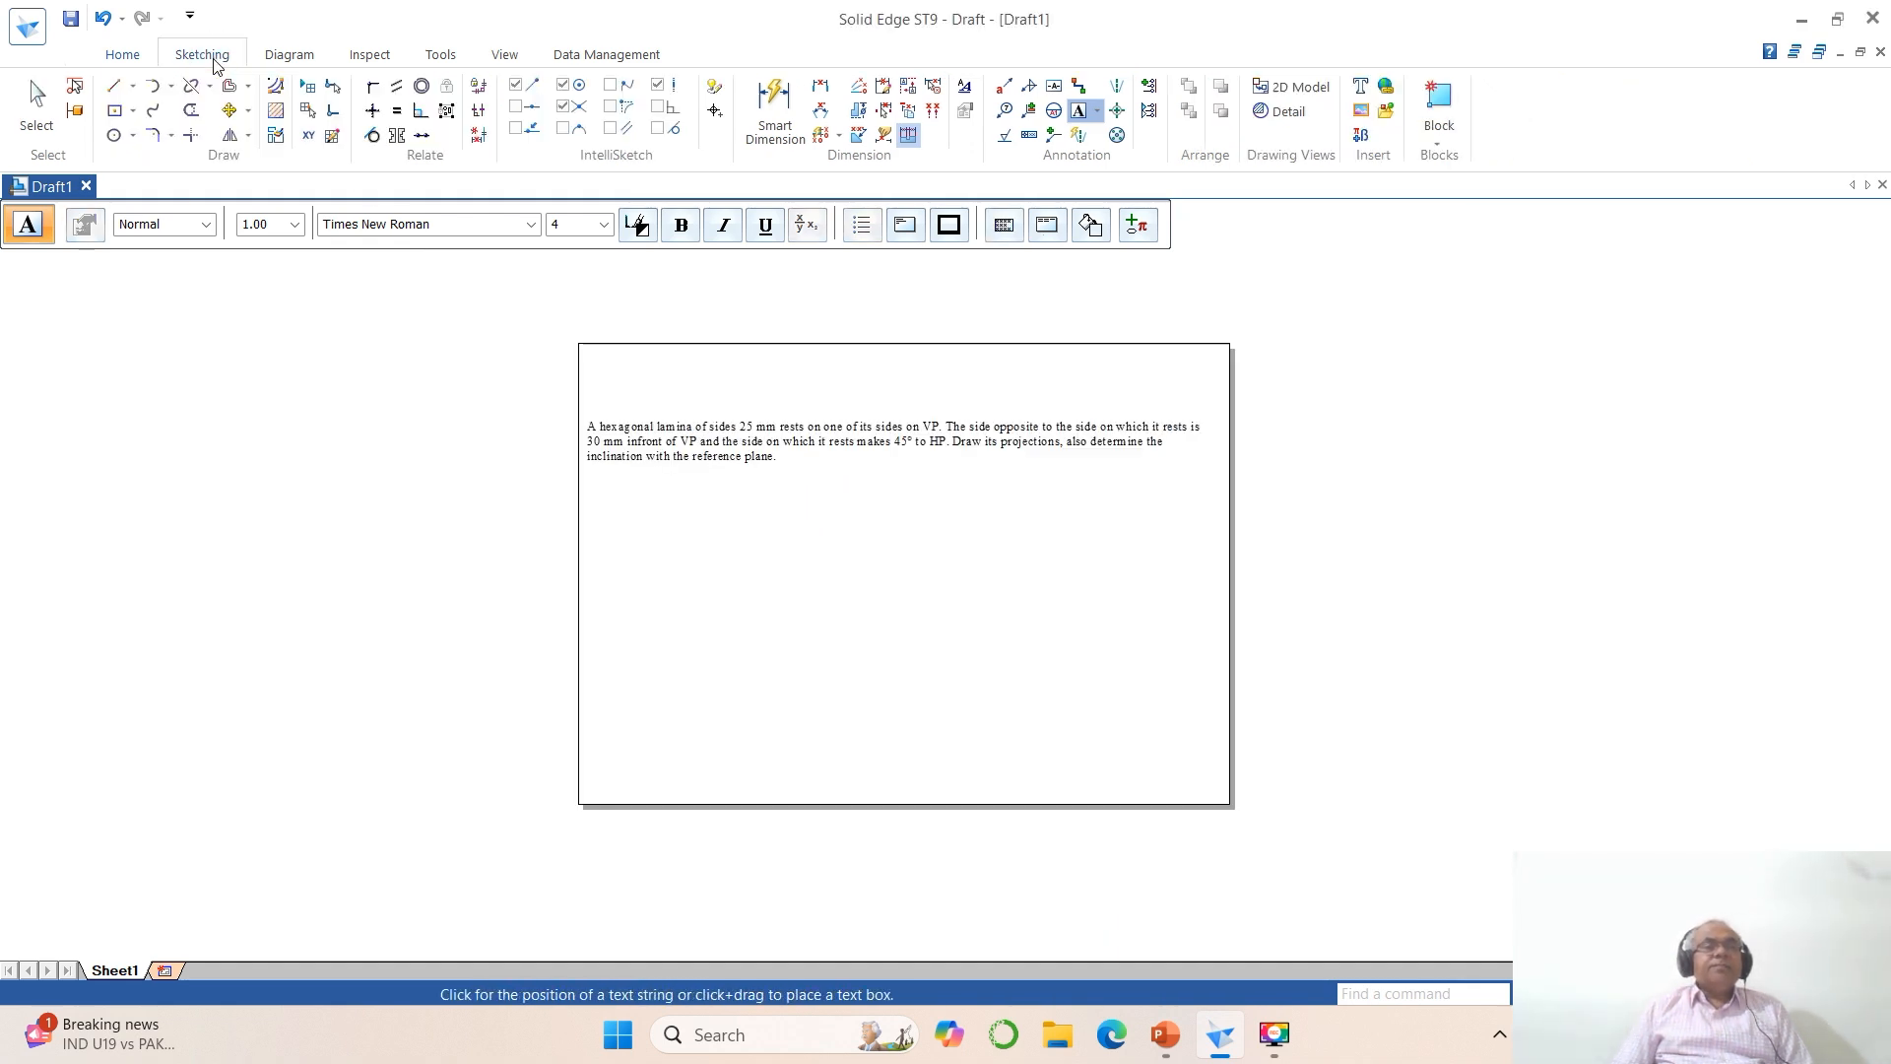
left_click(227, 111)
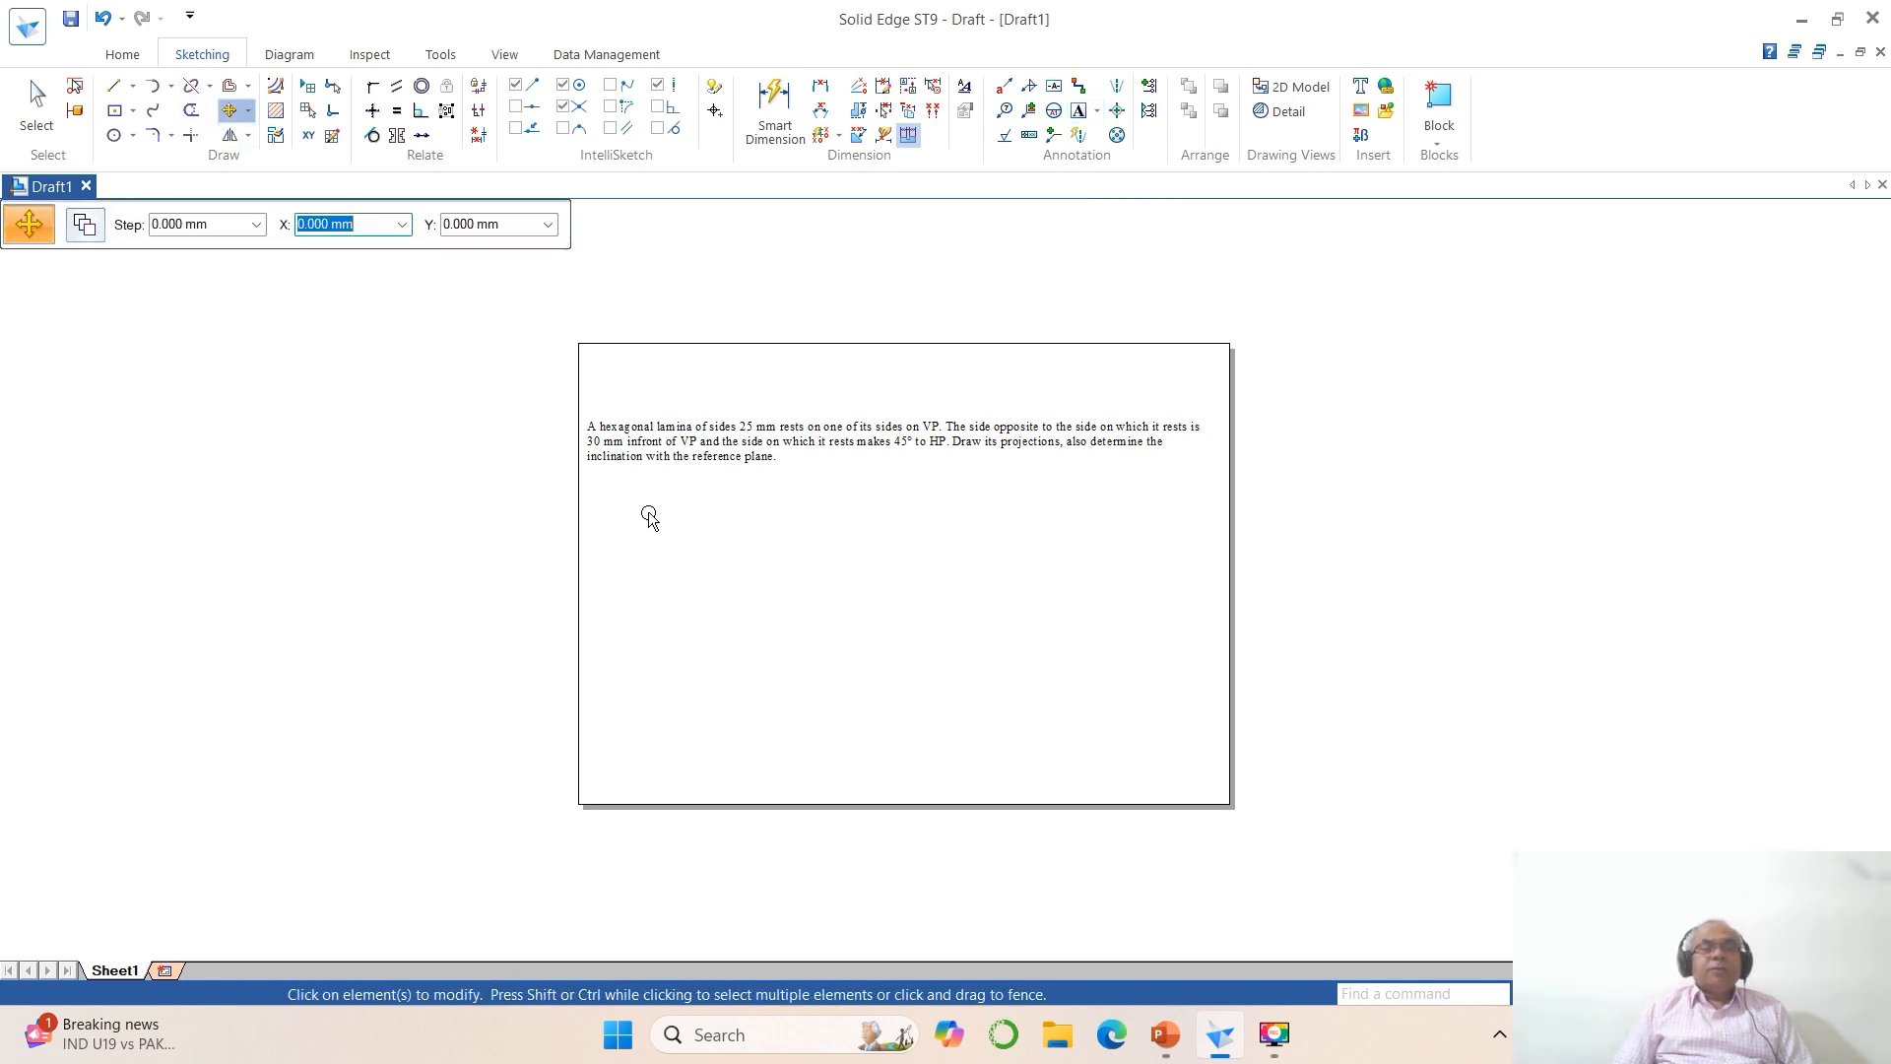
left_click(676, 470)
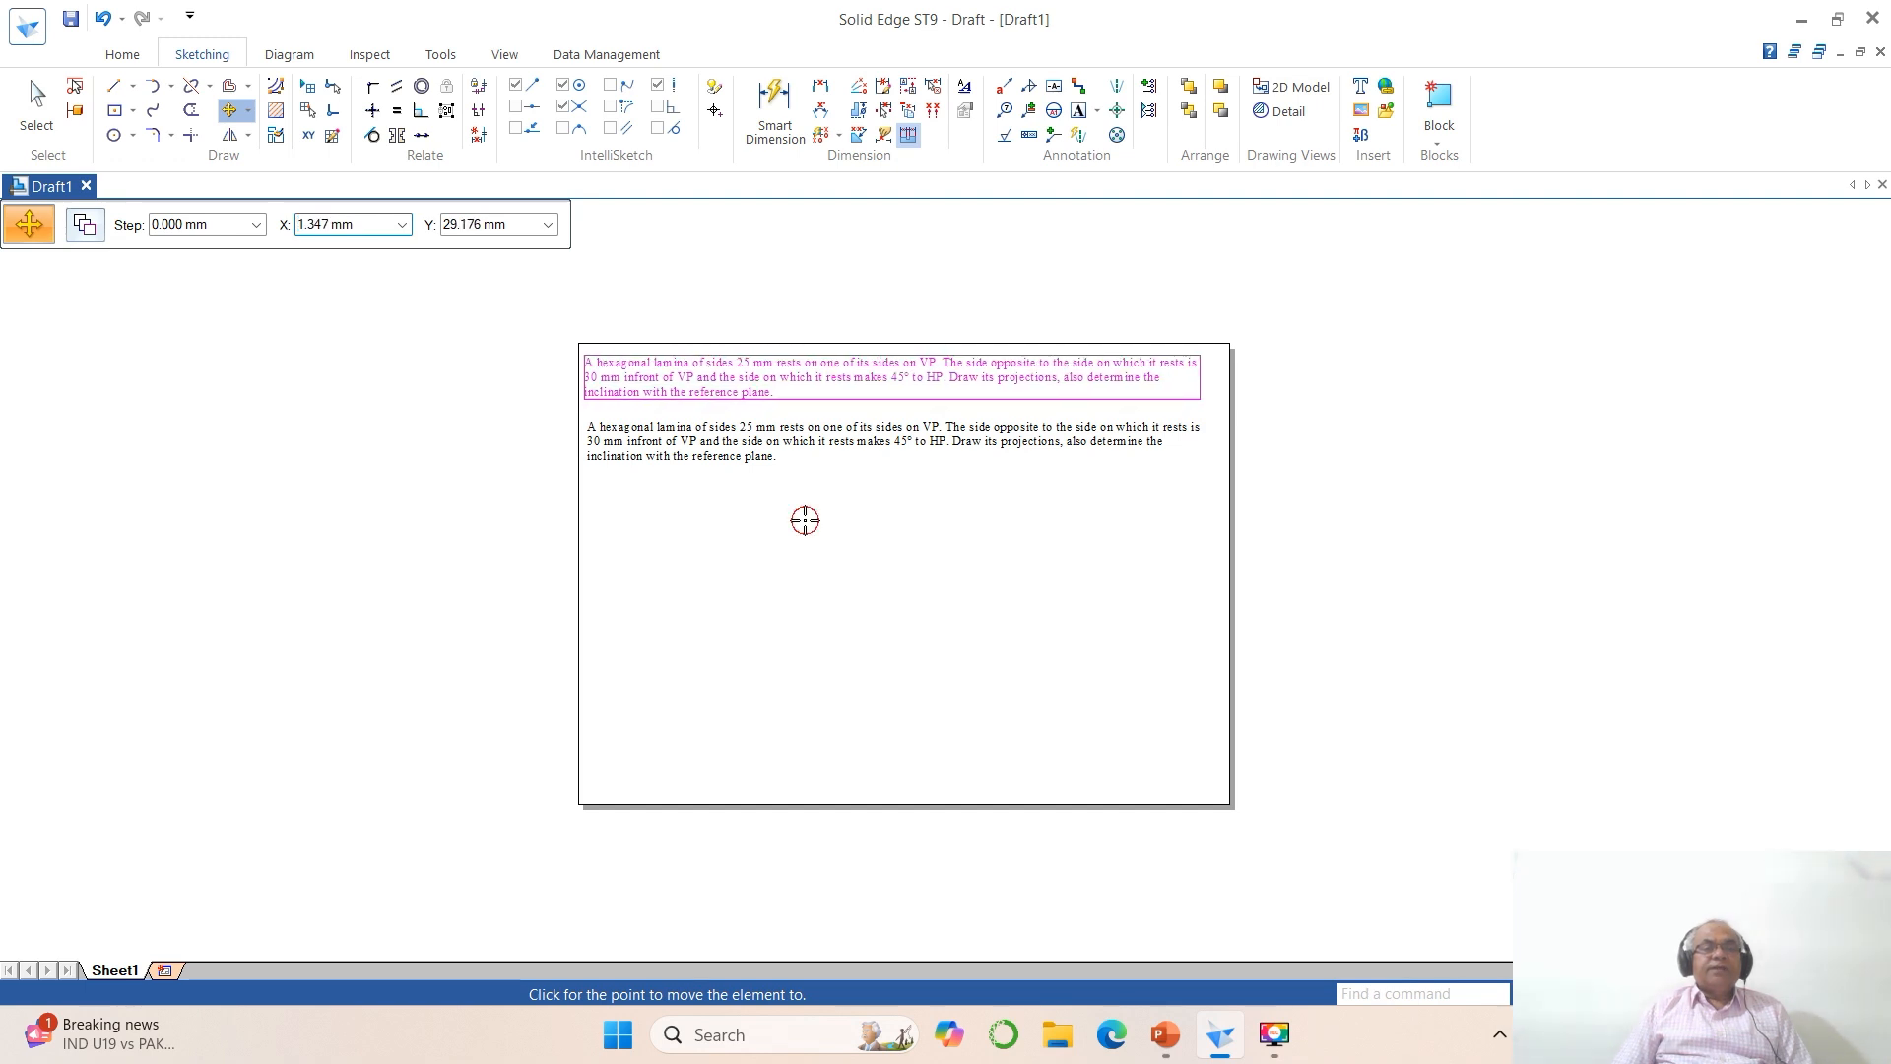
left_click(805, 520)
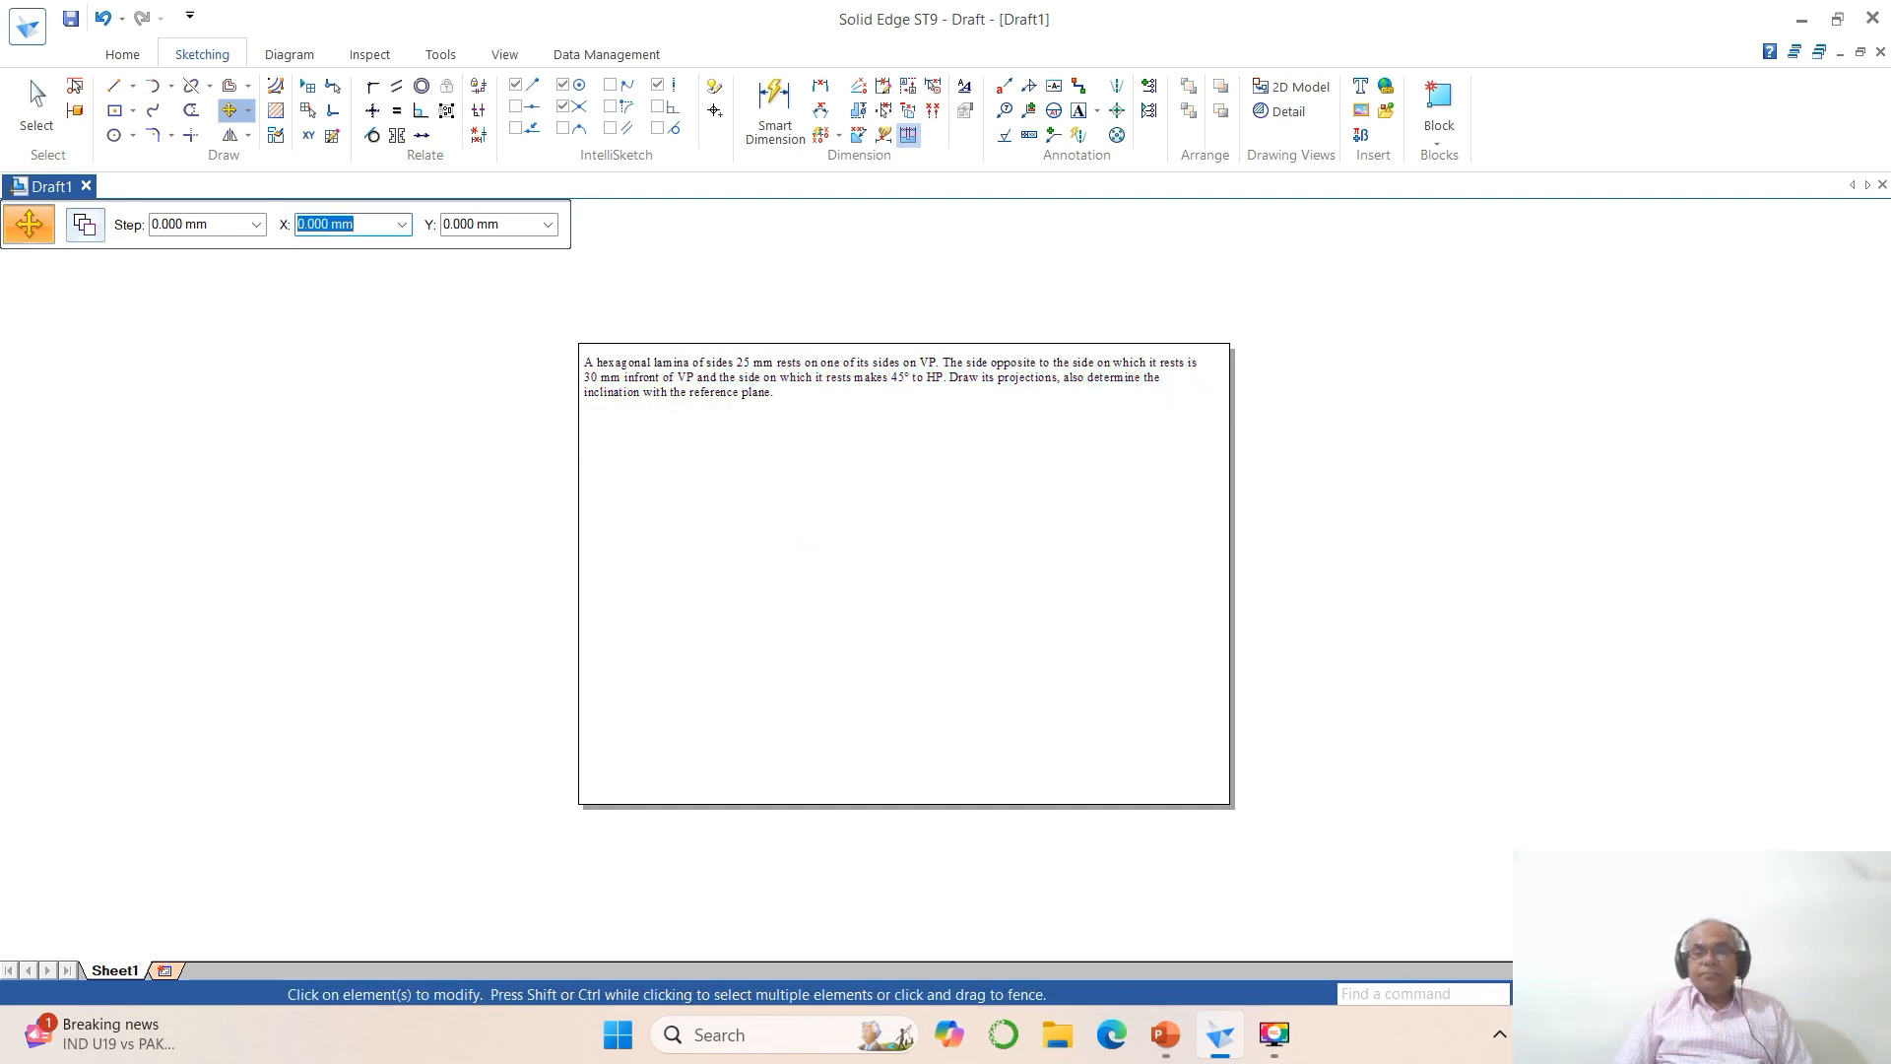
Step: Turn off center-point recognition in IntelliSketch and set the Line command's line width to 0.05 mm
left_click(1608, 994)
left_click_drag(541, 328, 1317, 827)
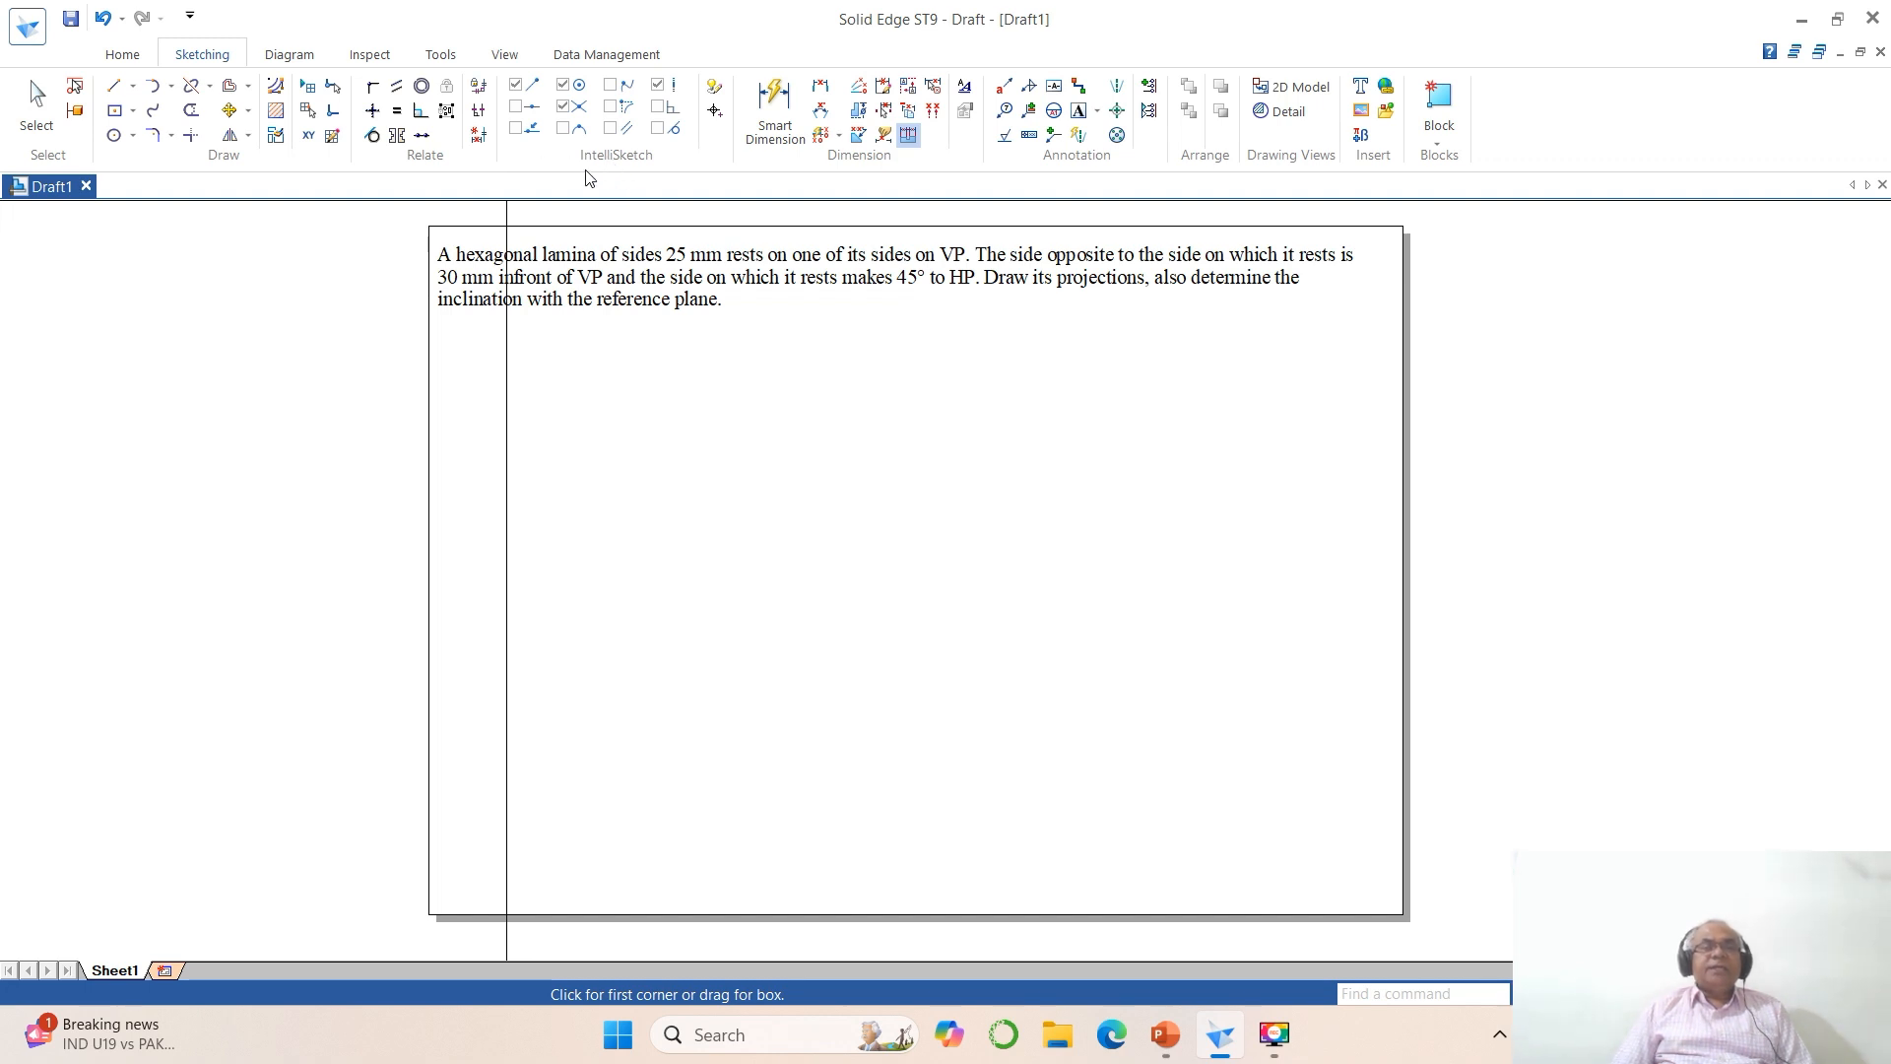
left_click(565, 88)
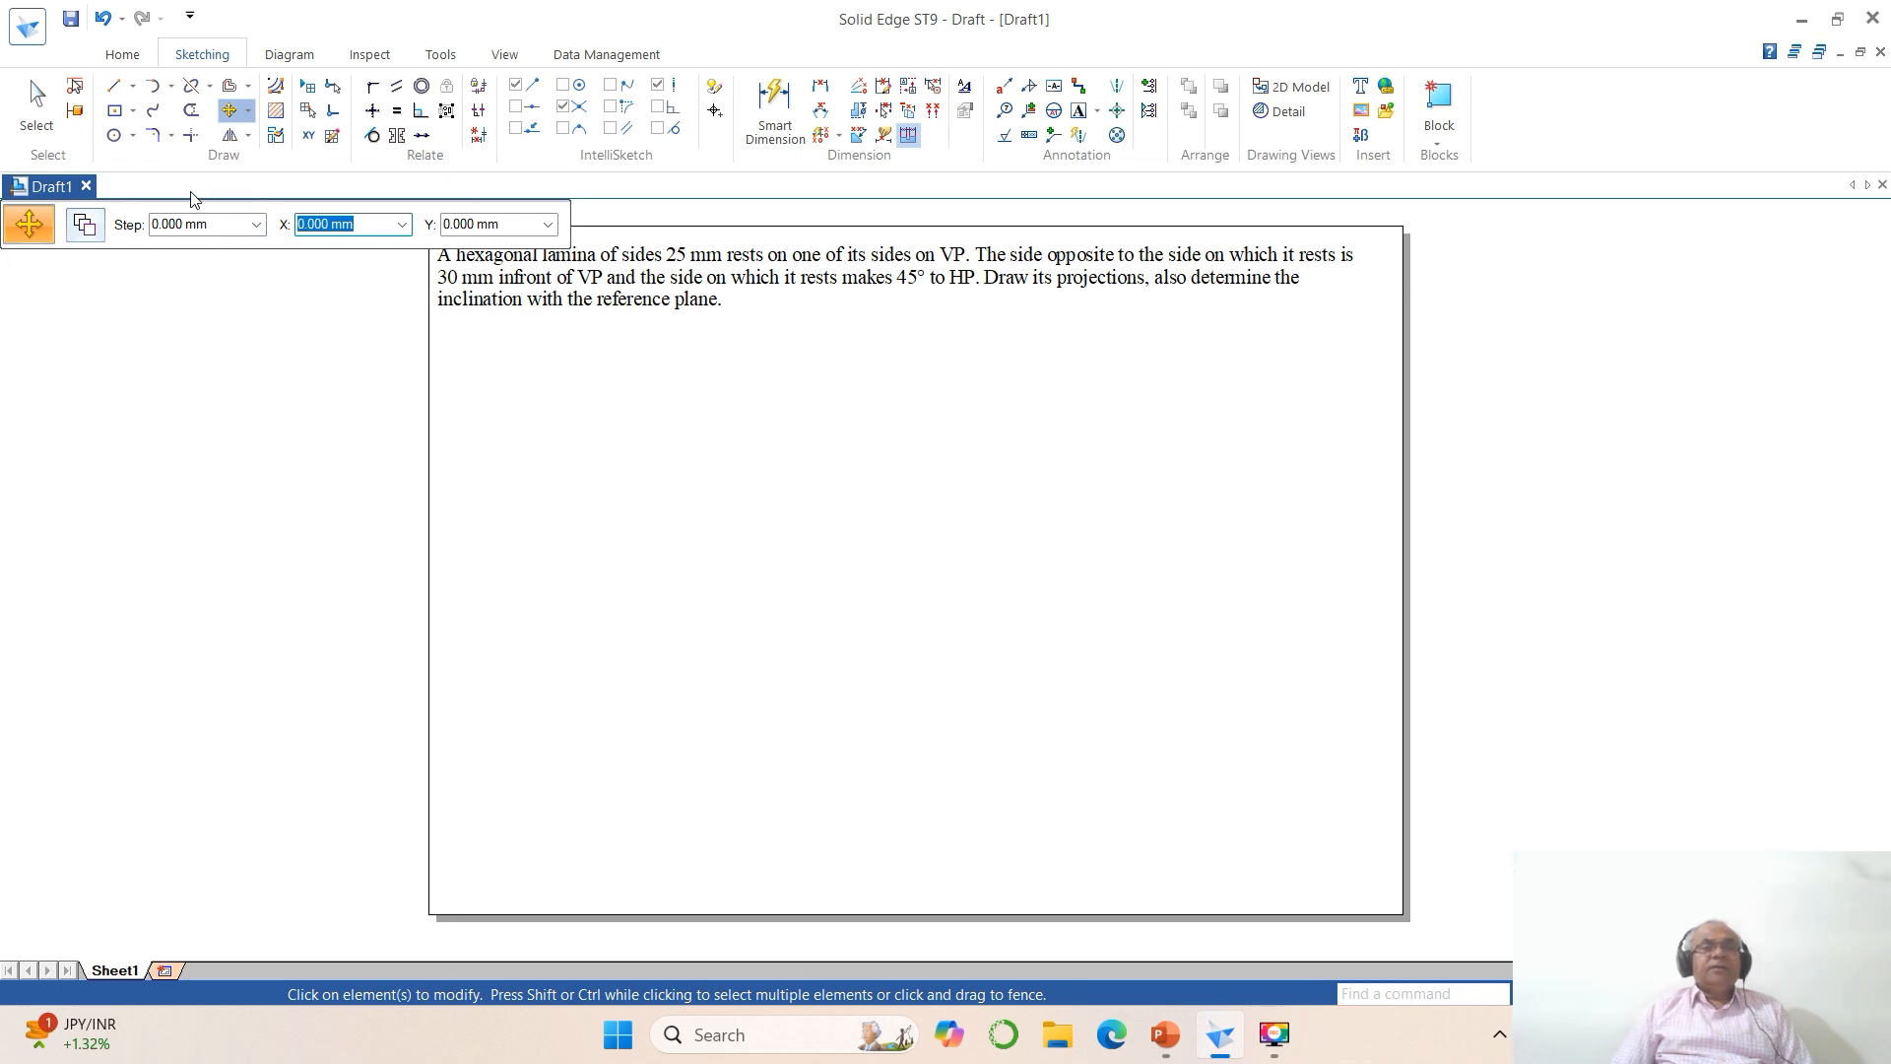
left_click(113, 90)
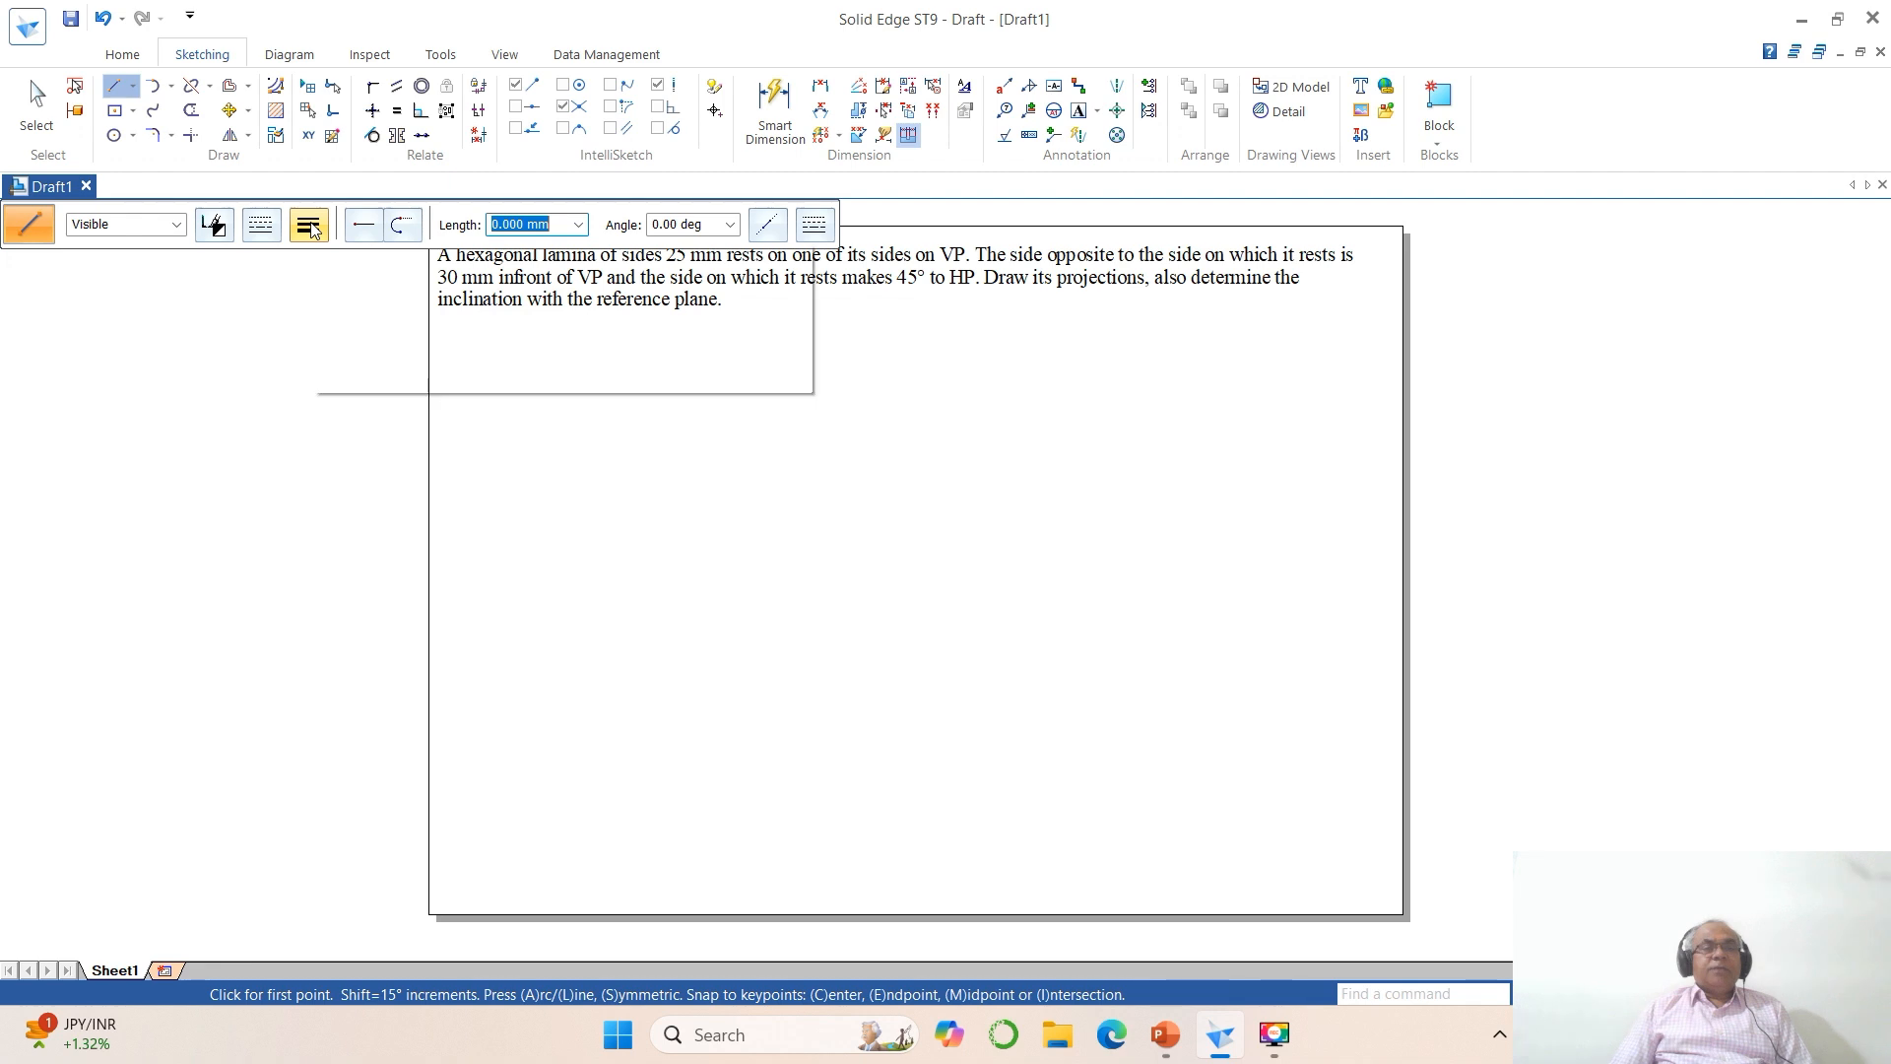
left_click(309, 226)
type(".05")
key("Return")
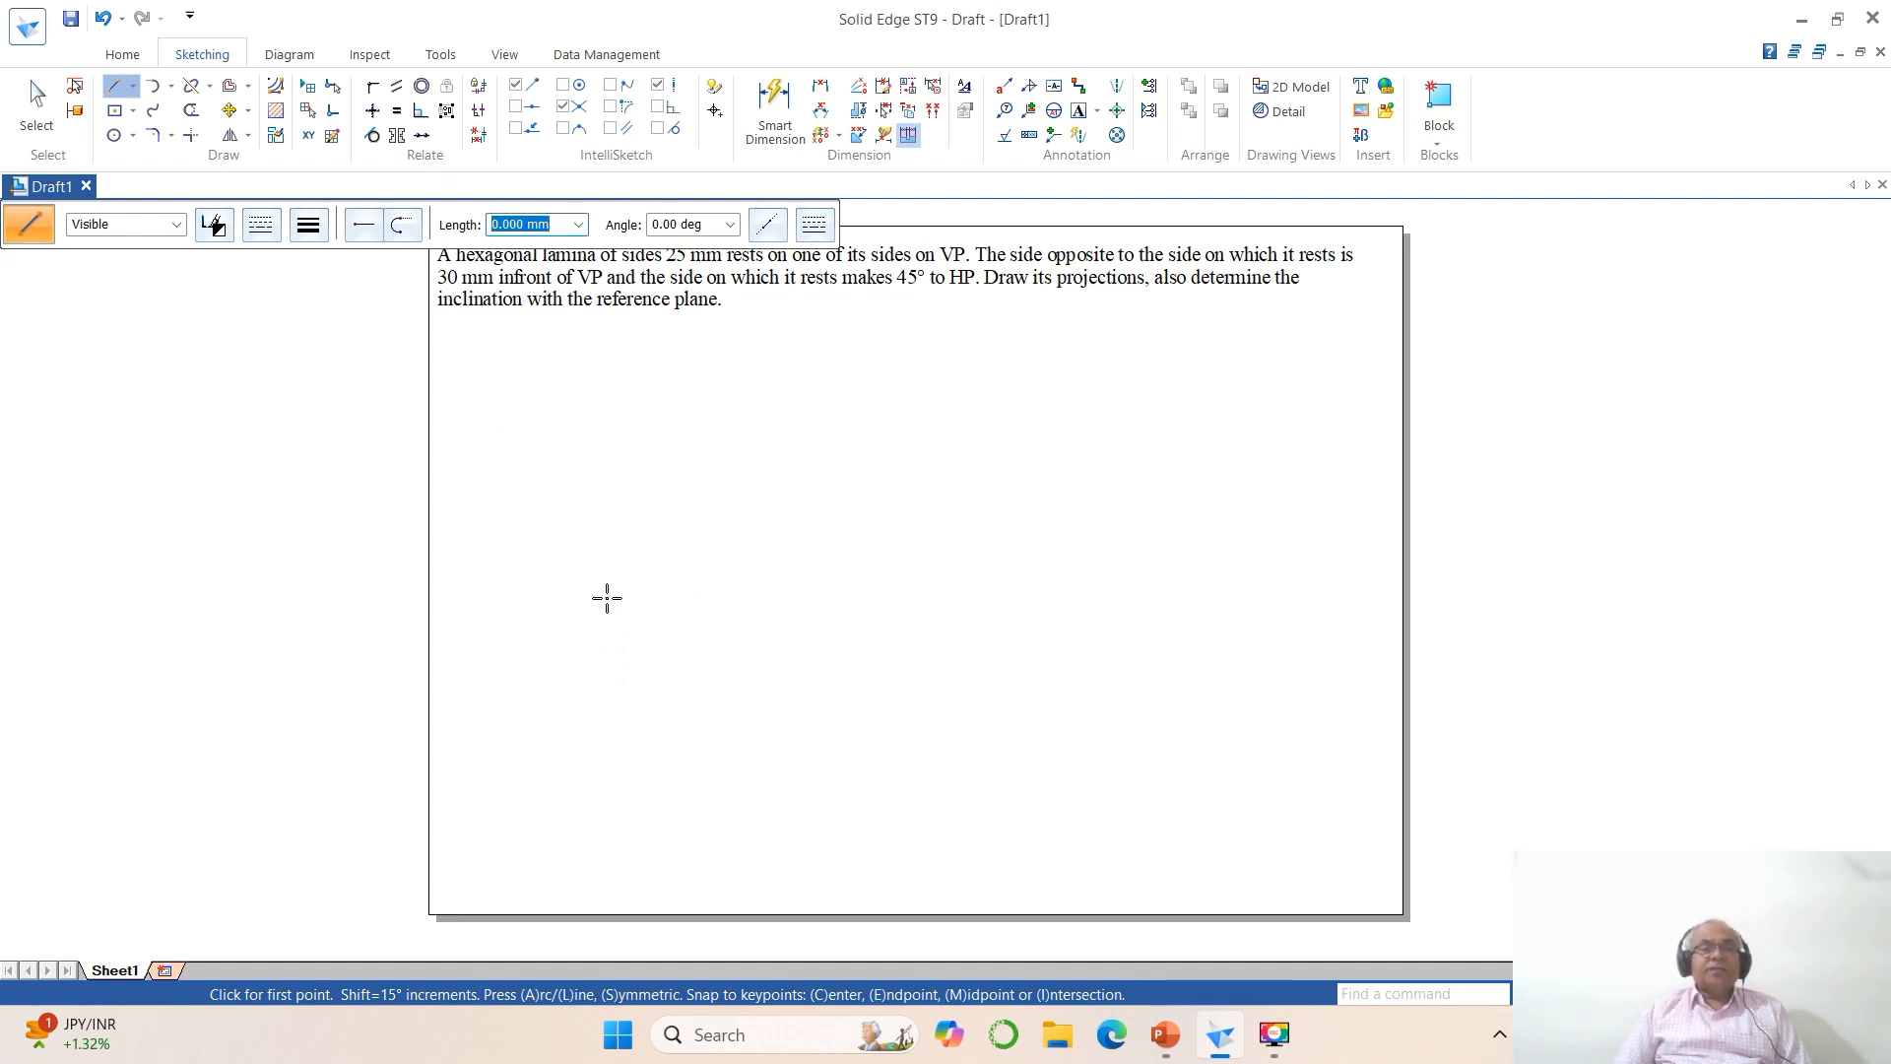
Step: Draw the hexagon's bottom side 25 mm long at 0° below the note, followed by a connected 25 mm side at 60°
left_click(613, 557)
type("2")
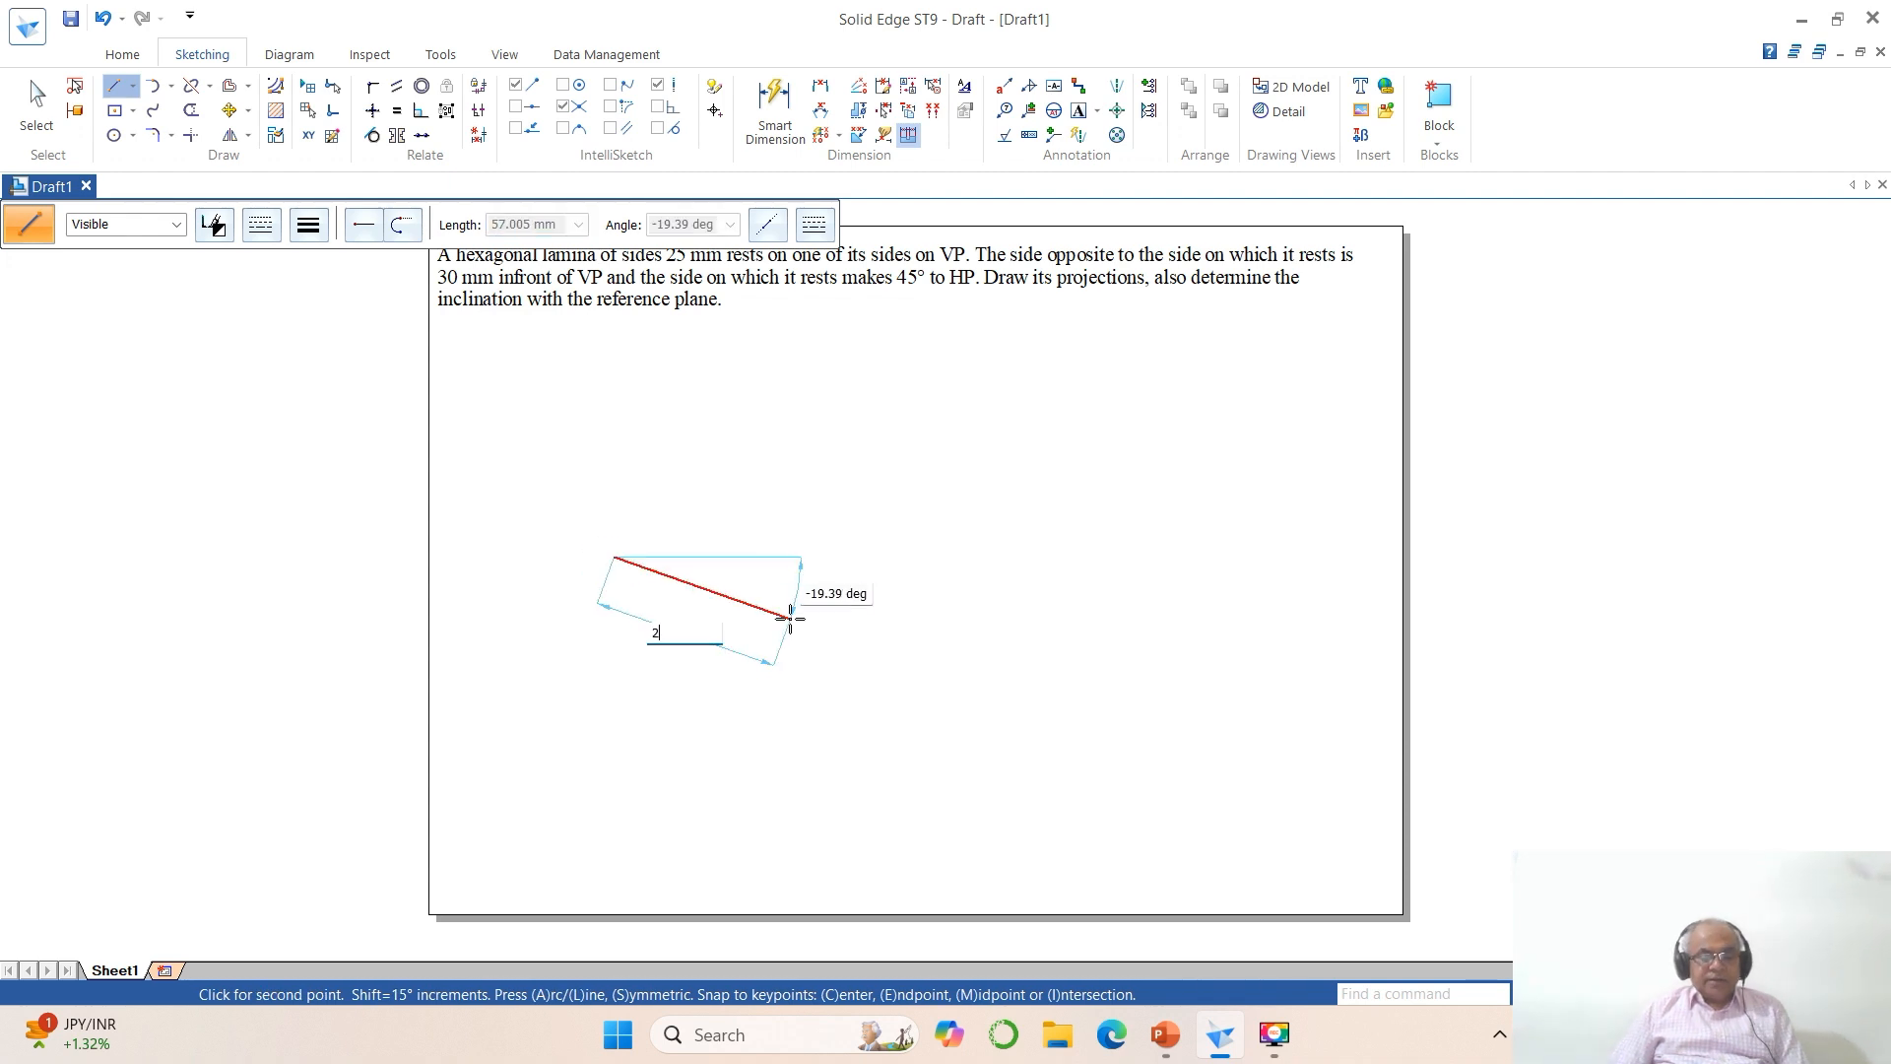
type("5")
key("Tab")
type("0")
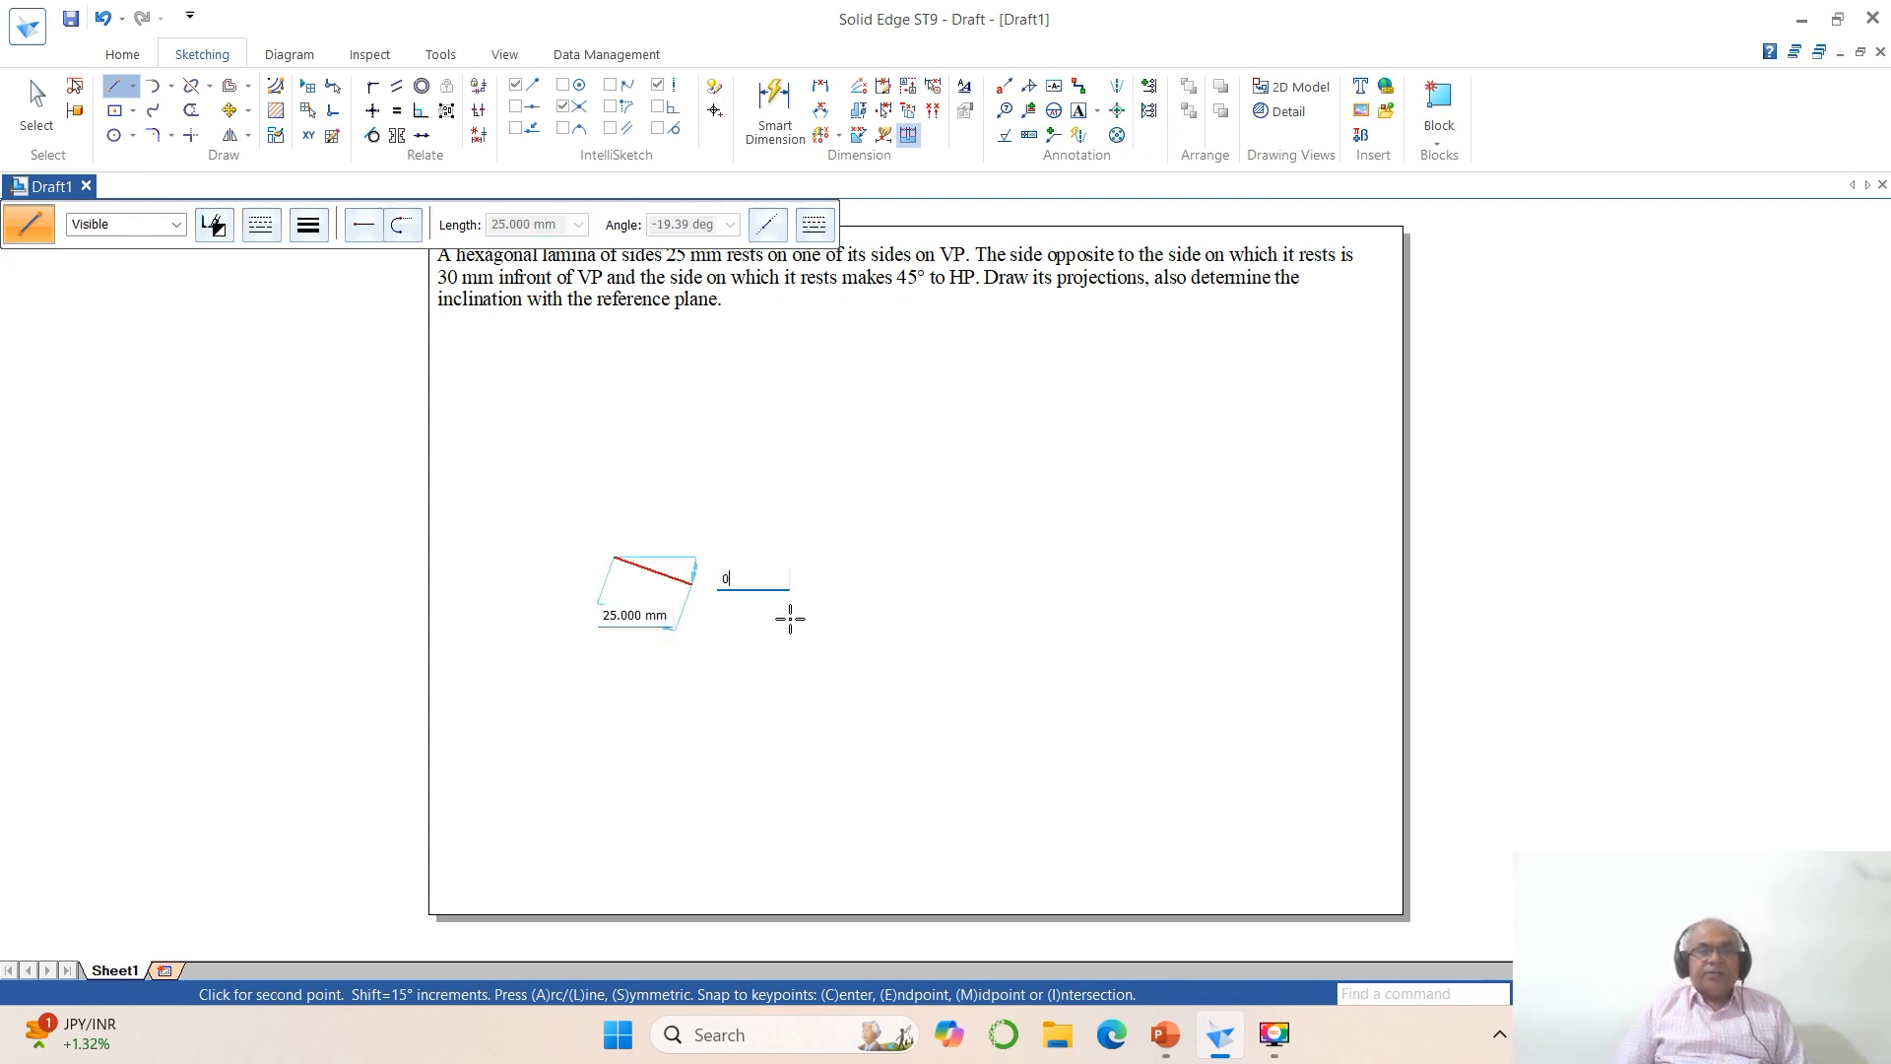
key("Return")
type("25")
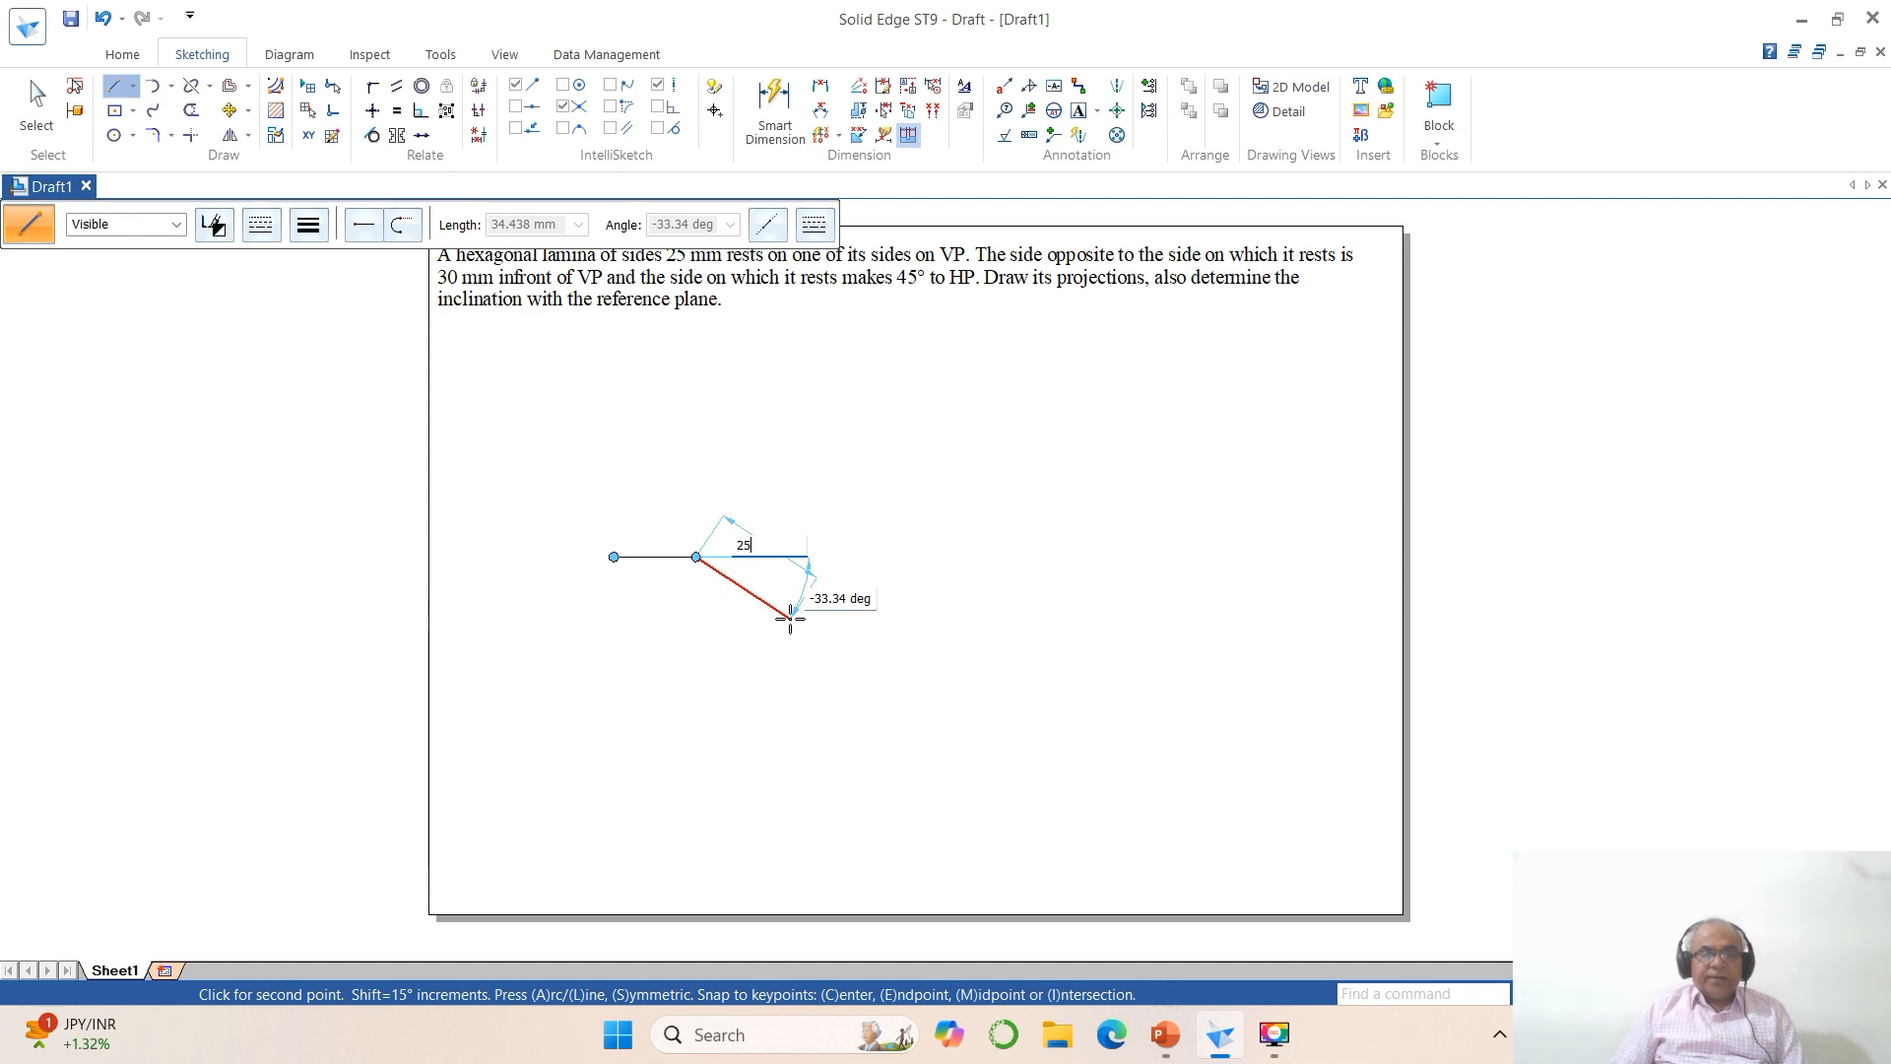
key("Tab")
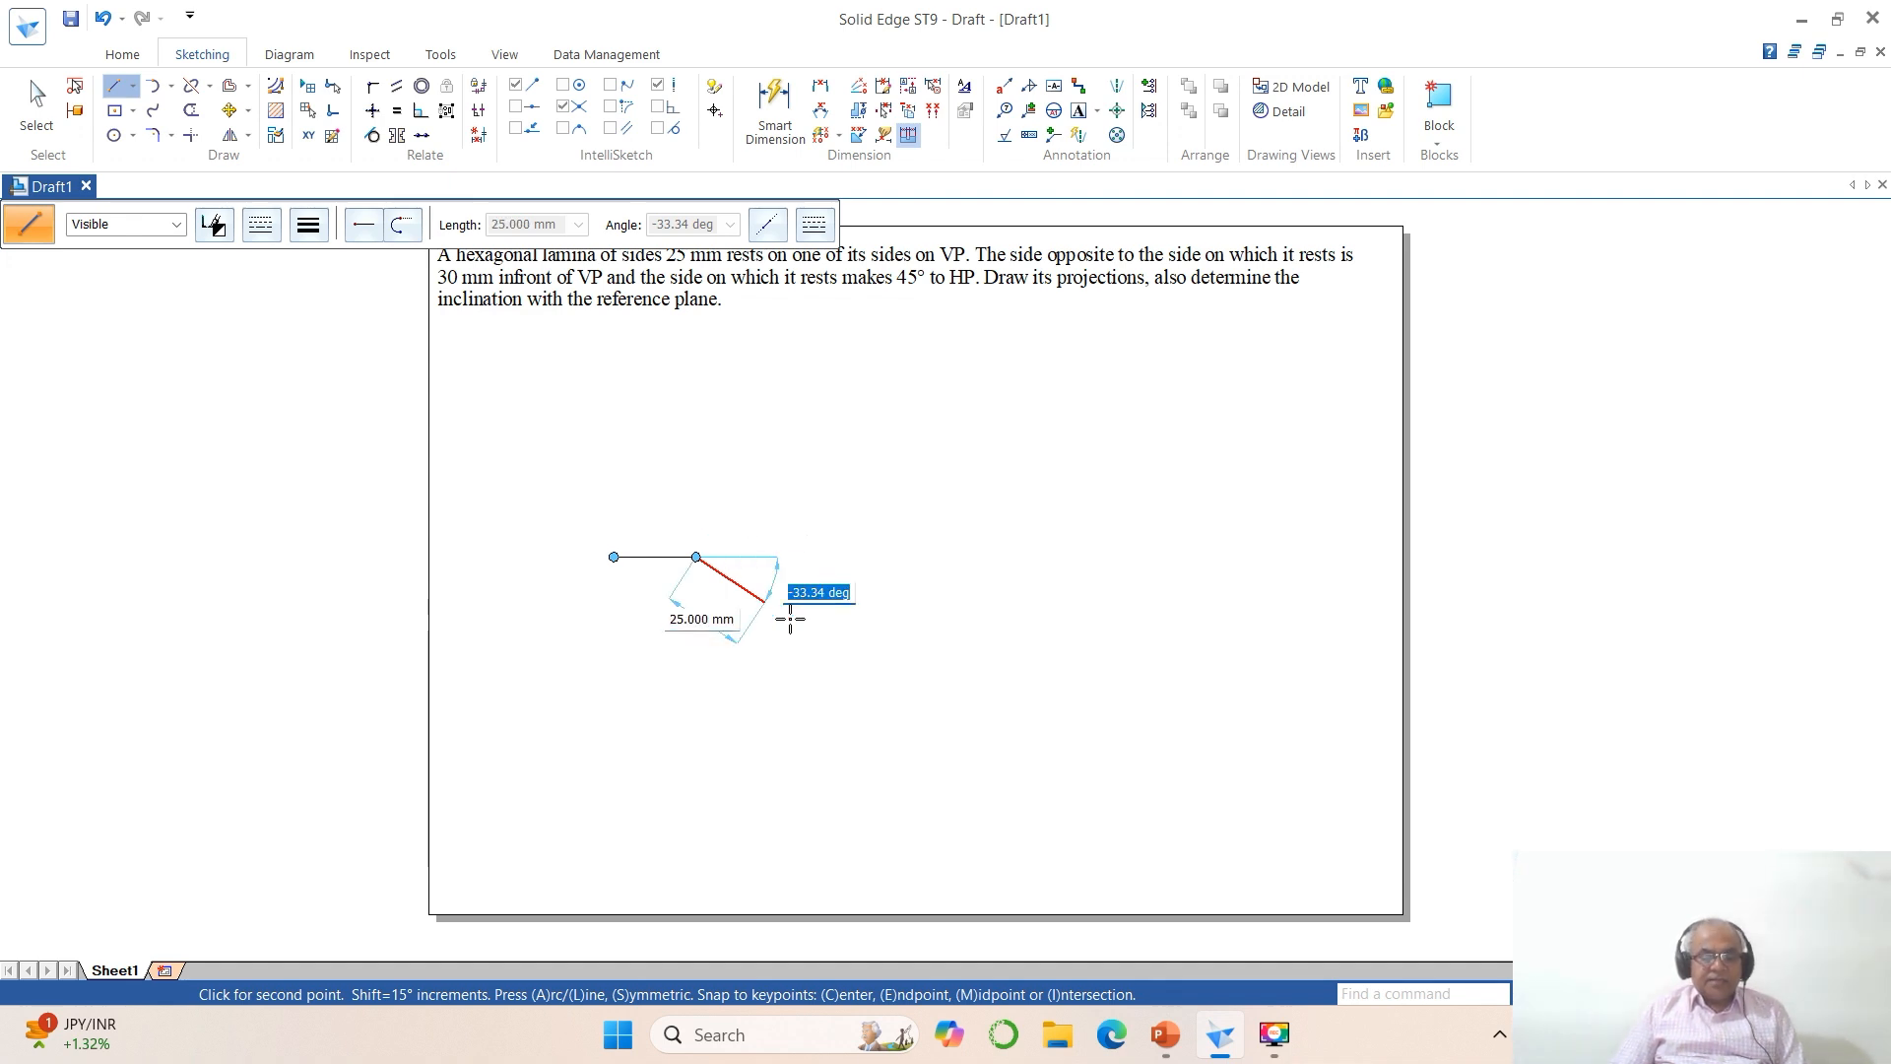
type("60")
key("Return")
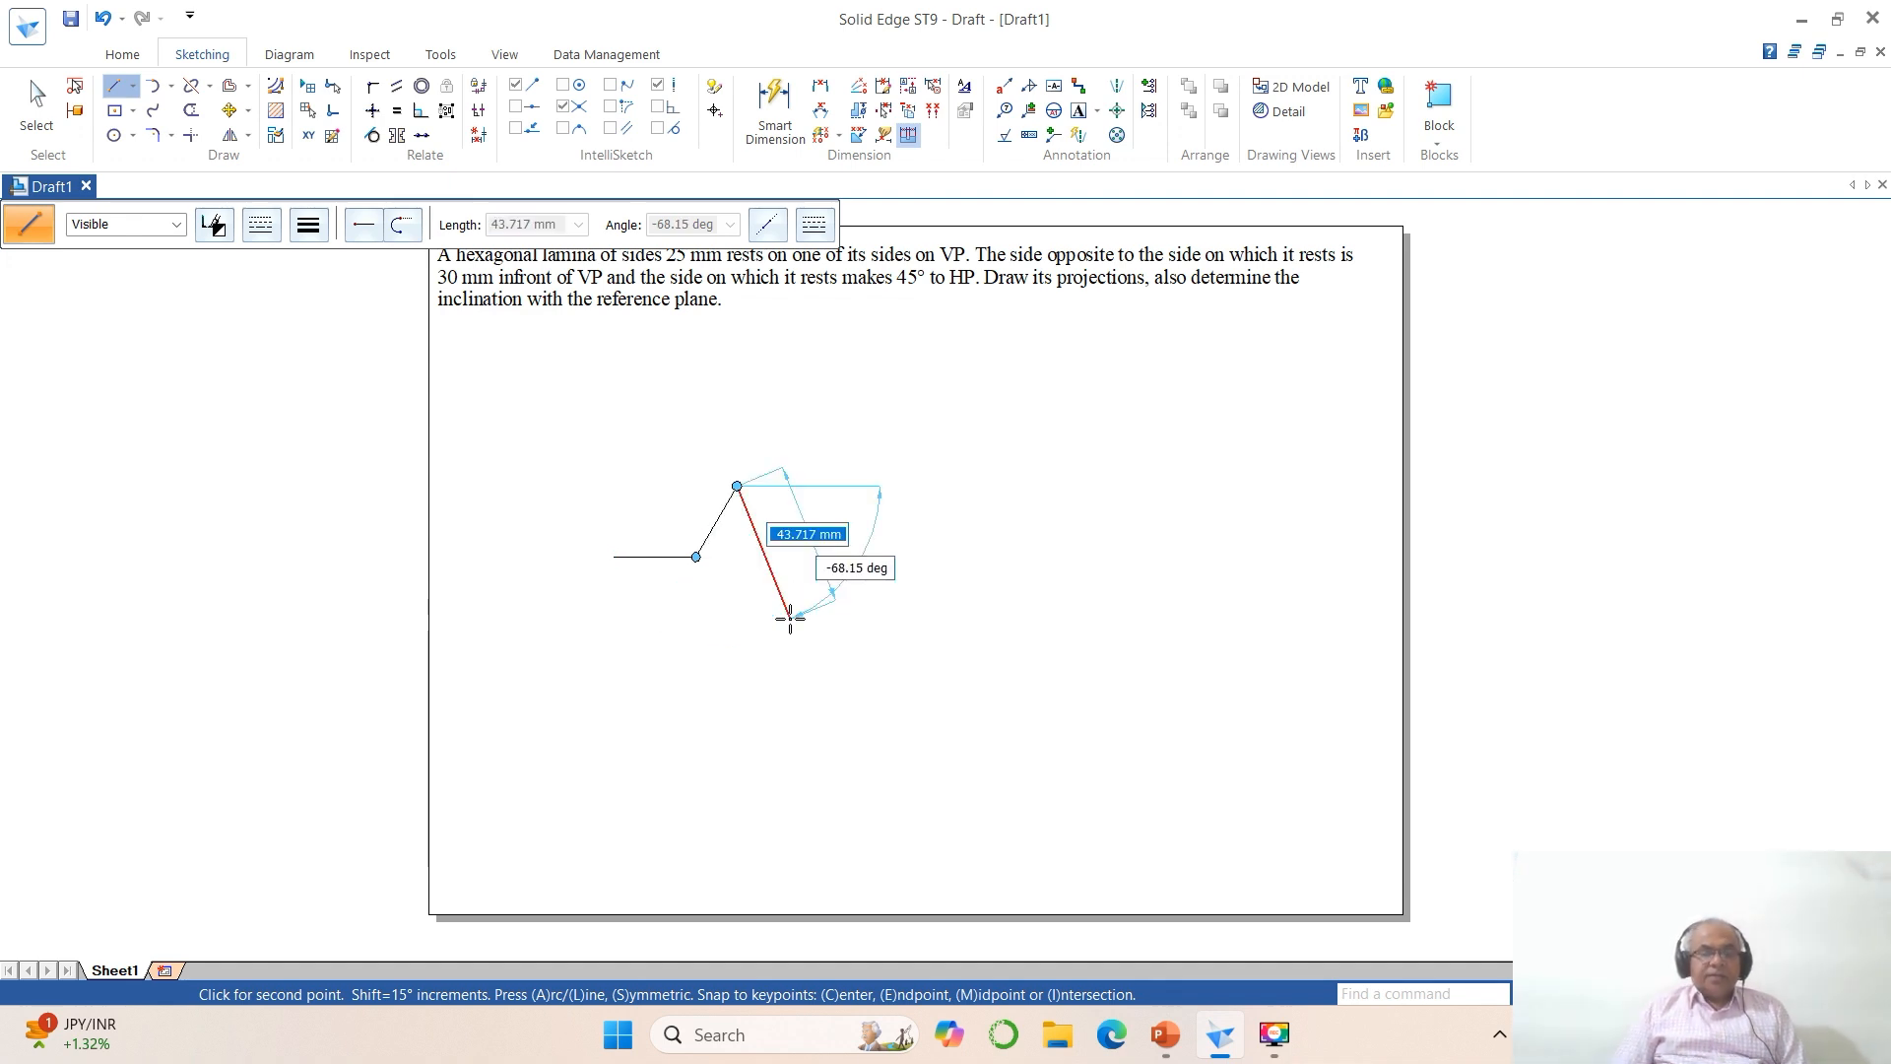
Step: Continue the hexagon with a 25 mm side at 120° and a 25 mm top side at 180°
type("25")
key("Tab")
type("1")
key("Return")
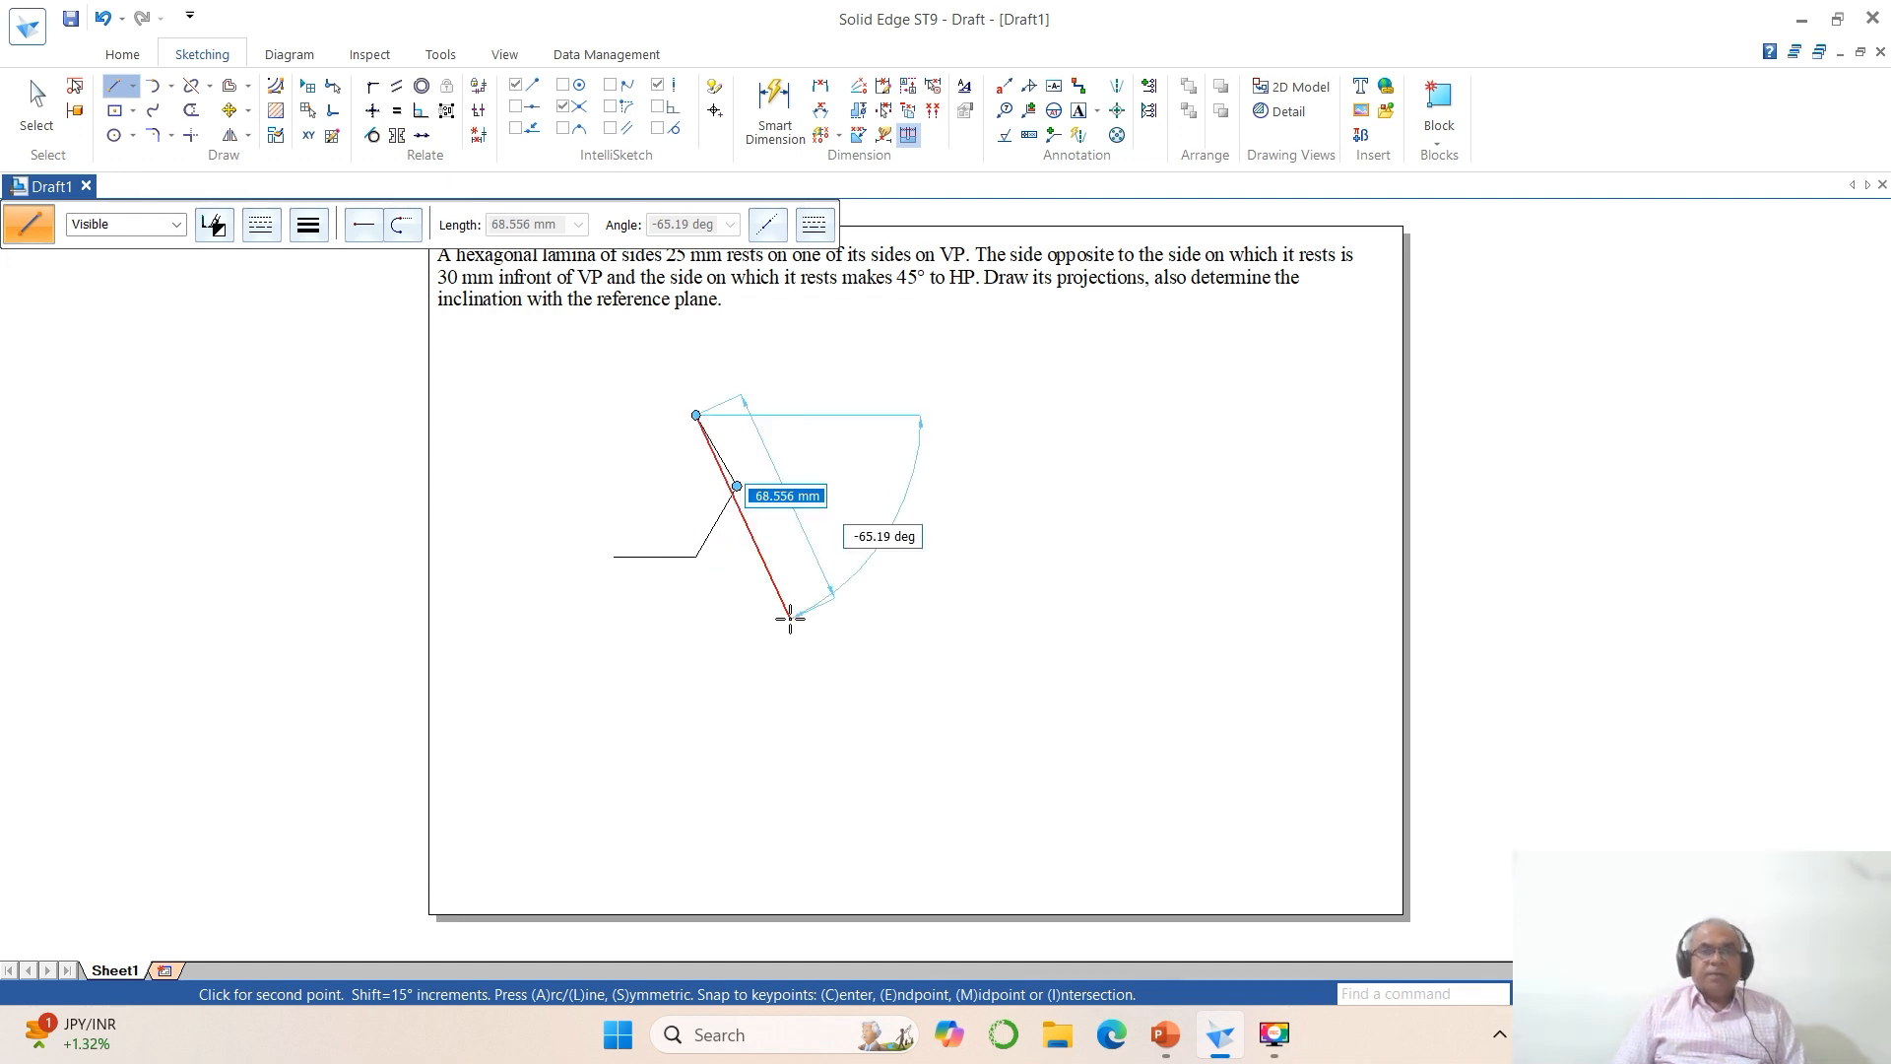
type("25")
key("Tab")
type("1")
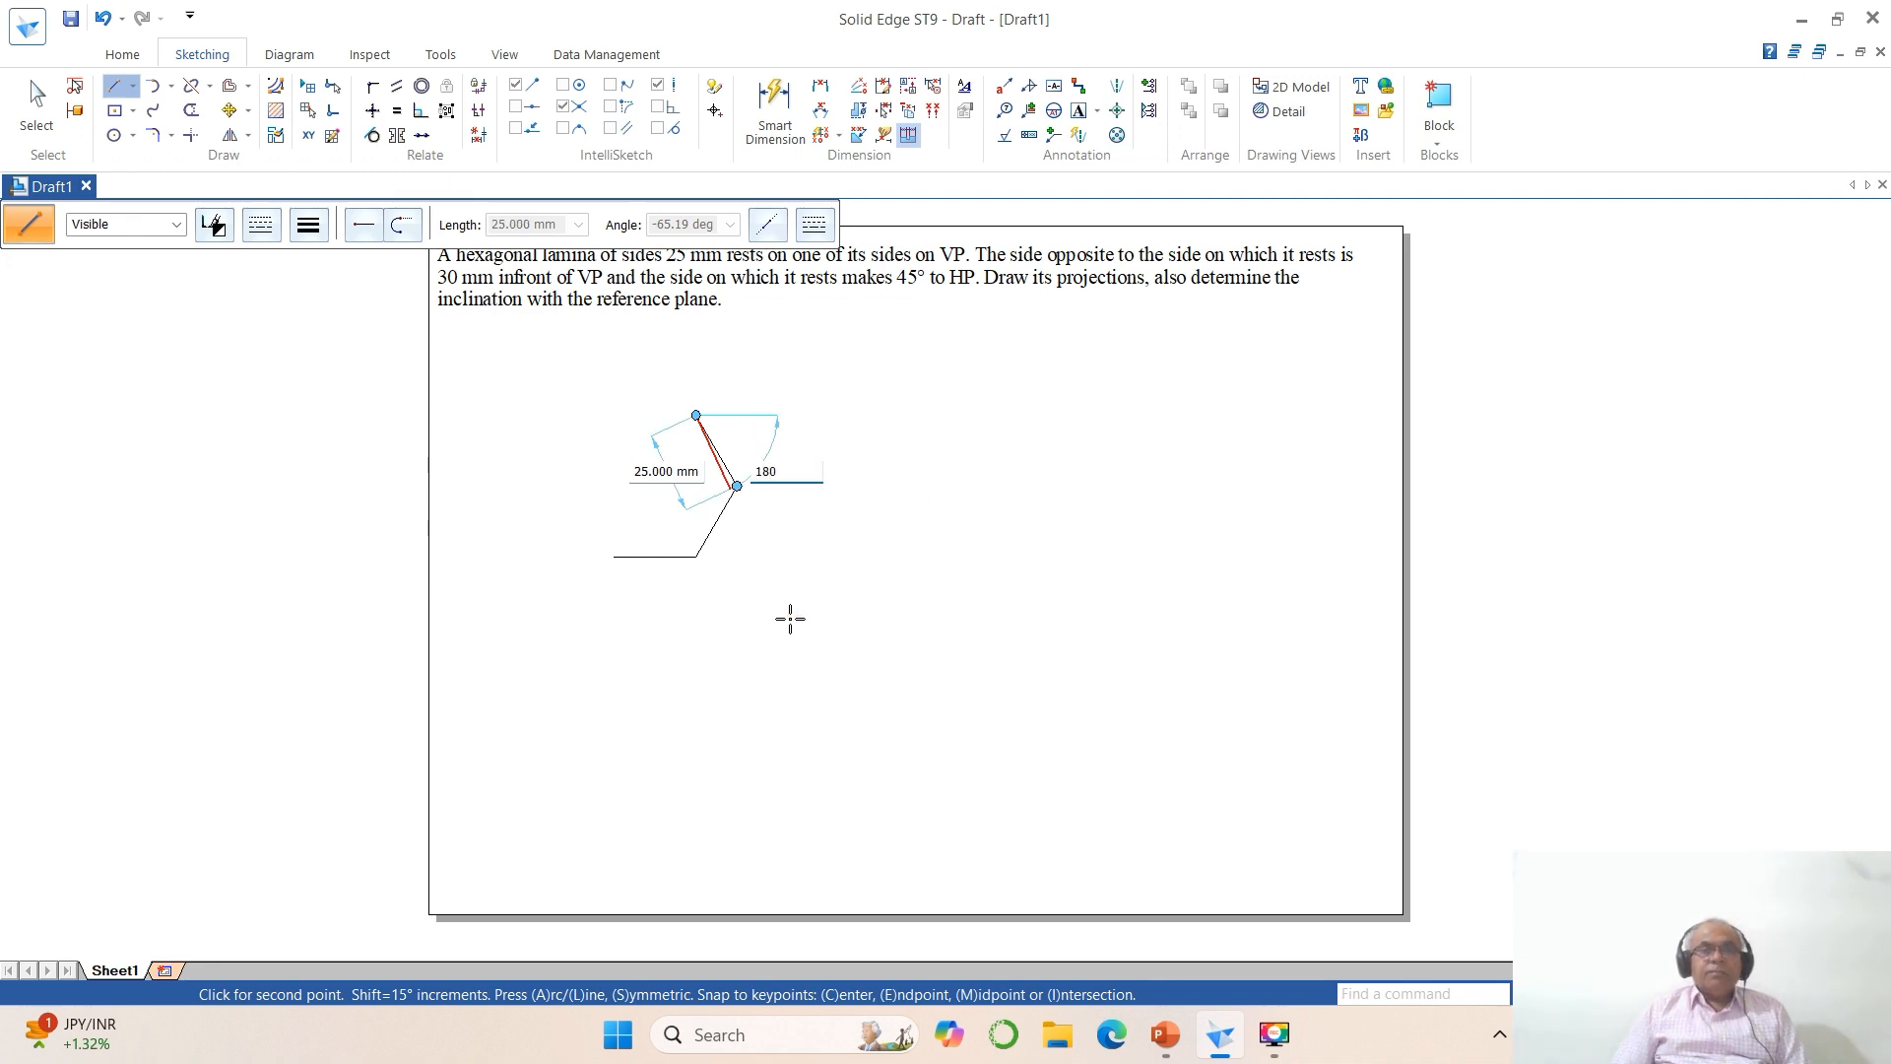
type("80")
key("Return")
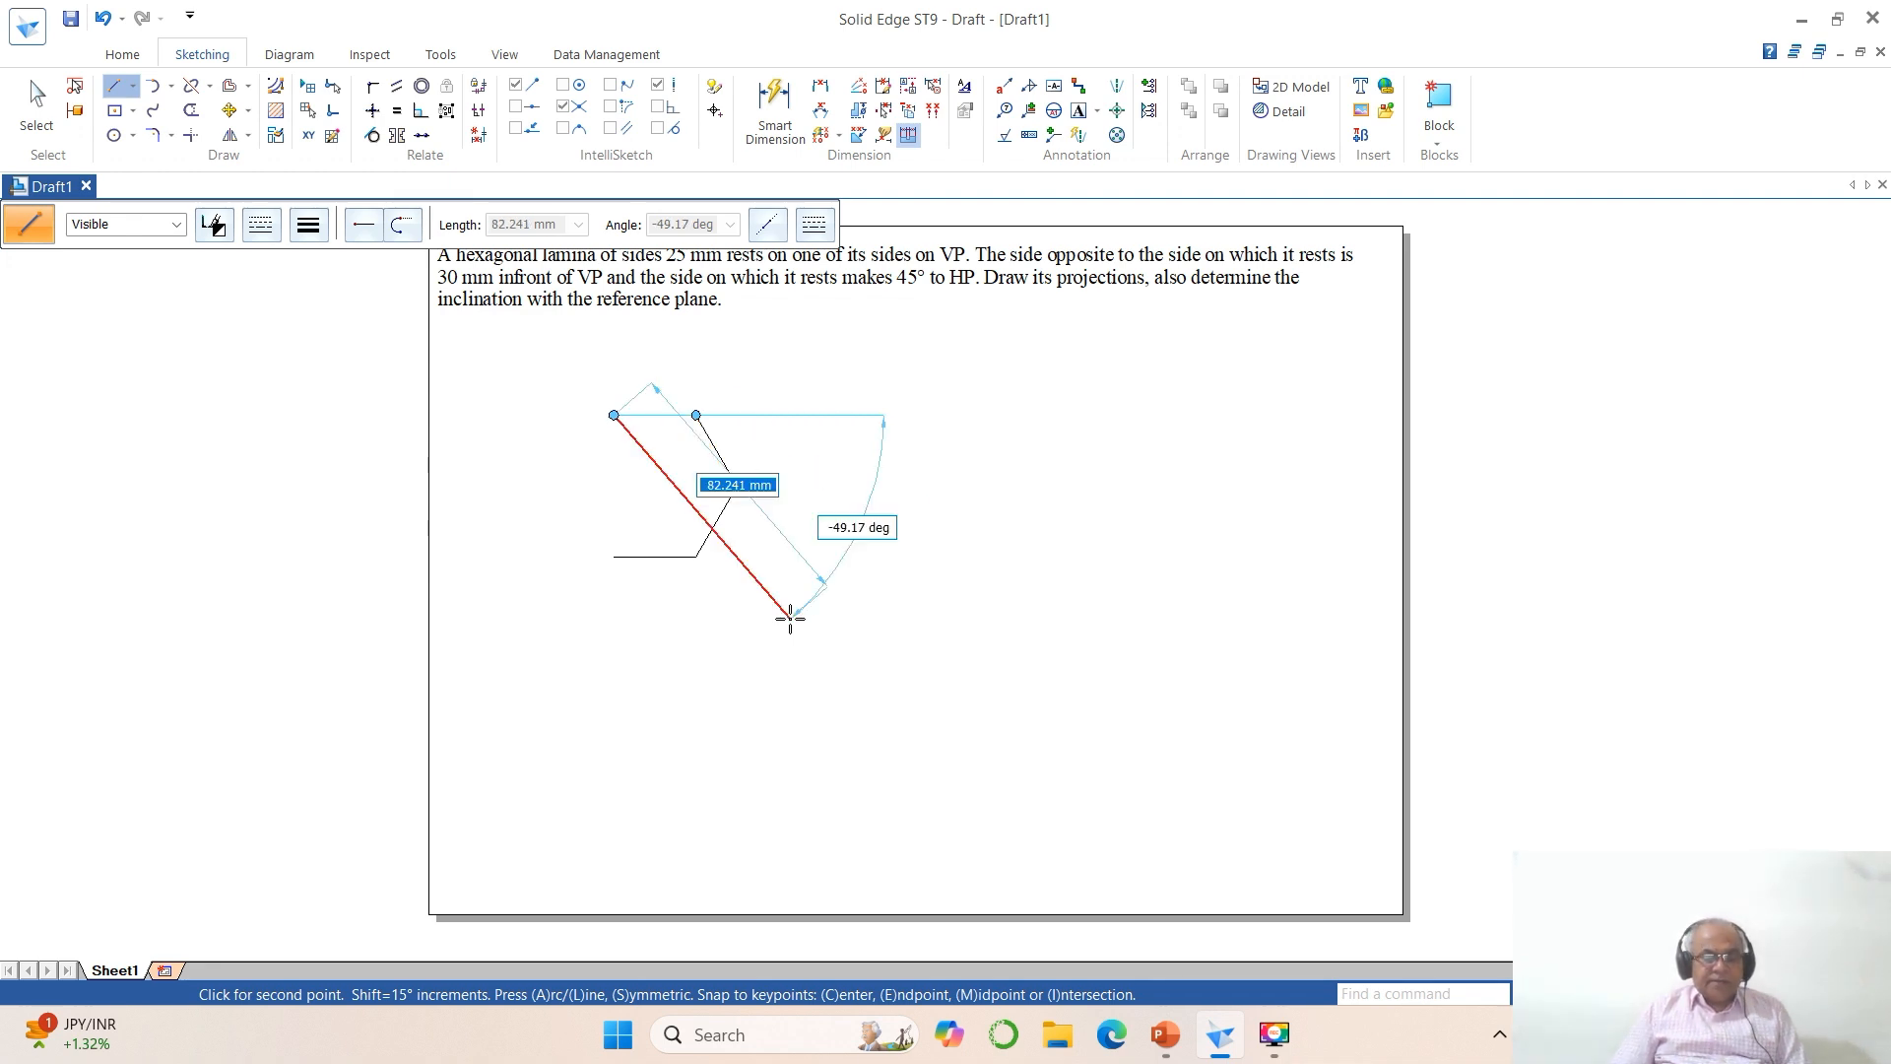
Step: Close the hexagon with its last two 25 mm sides at 240° and 300°
type("25")
key("Tab")
type("240")
key("Return")
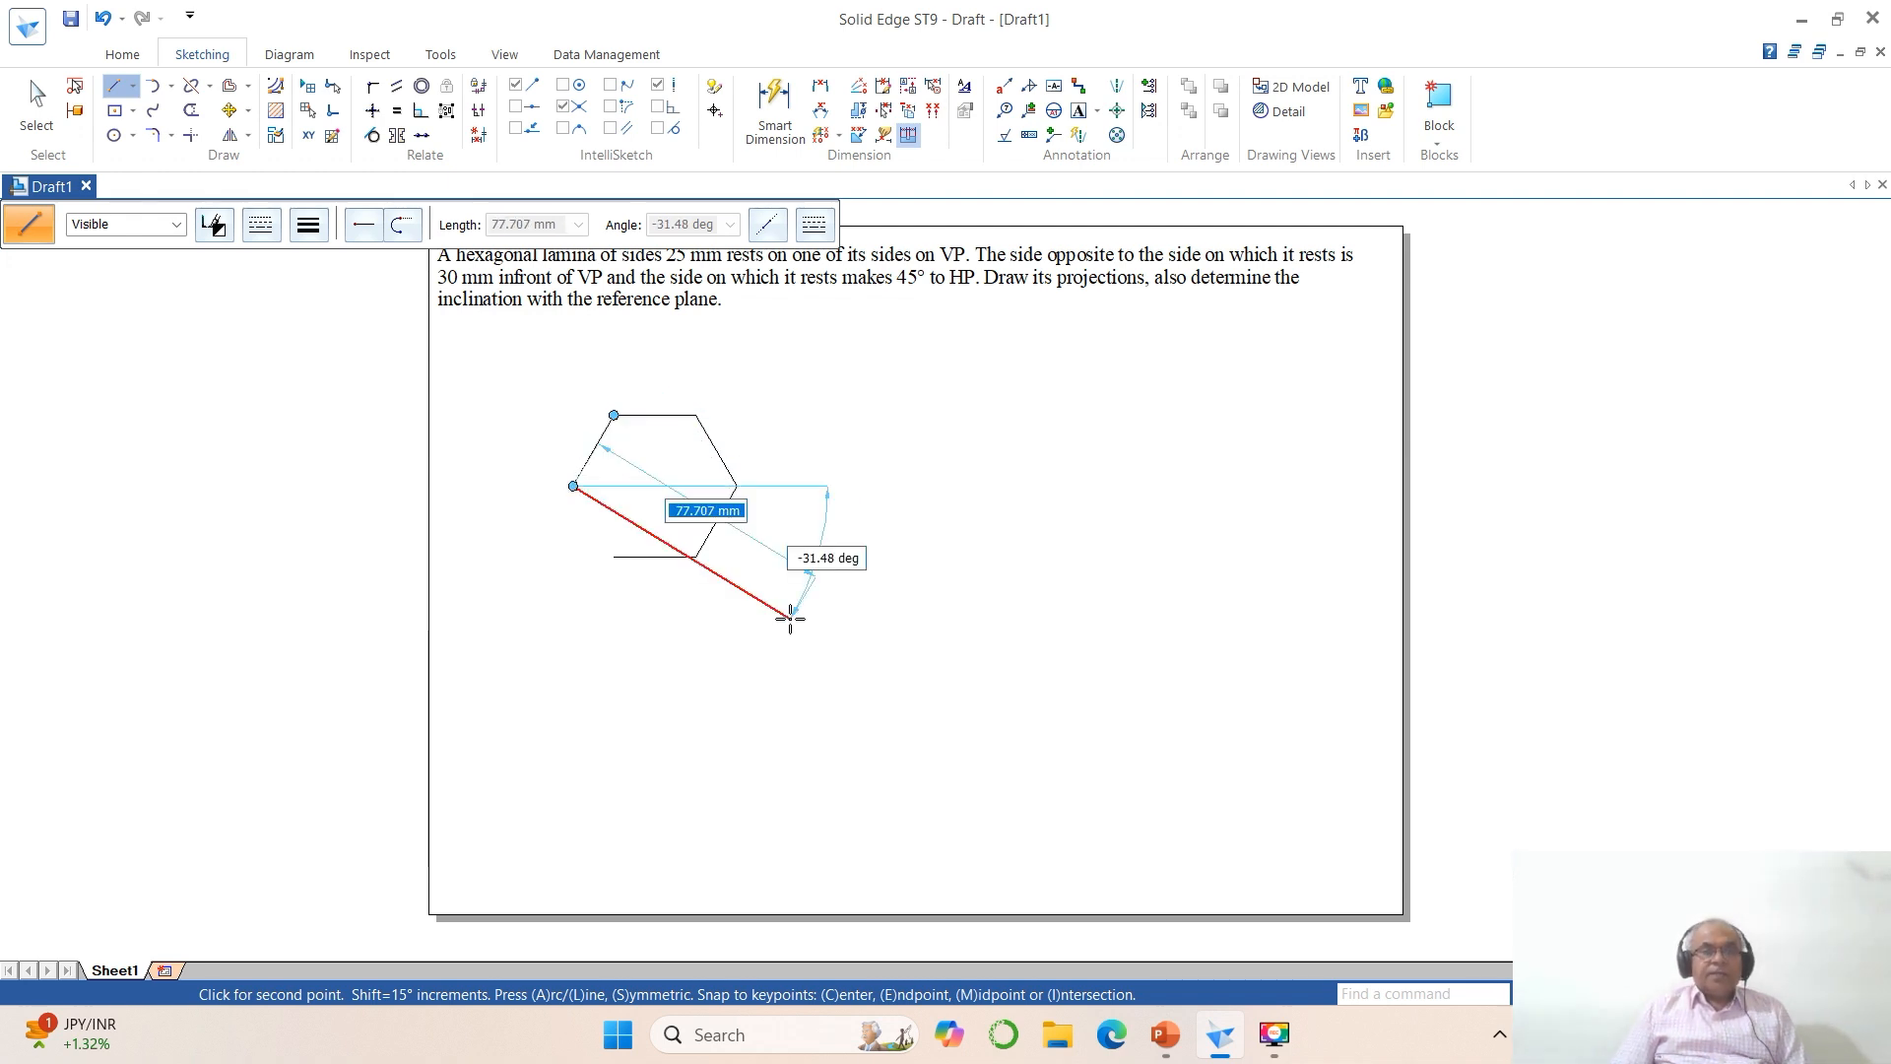
type("25")
key("Tab")
type("3")
type("00")
key("Return")
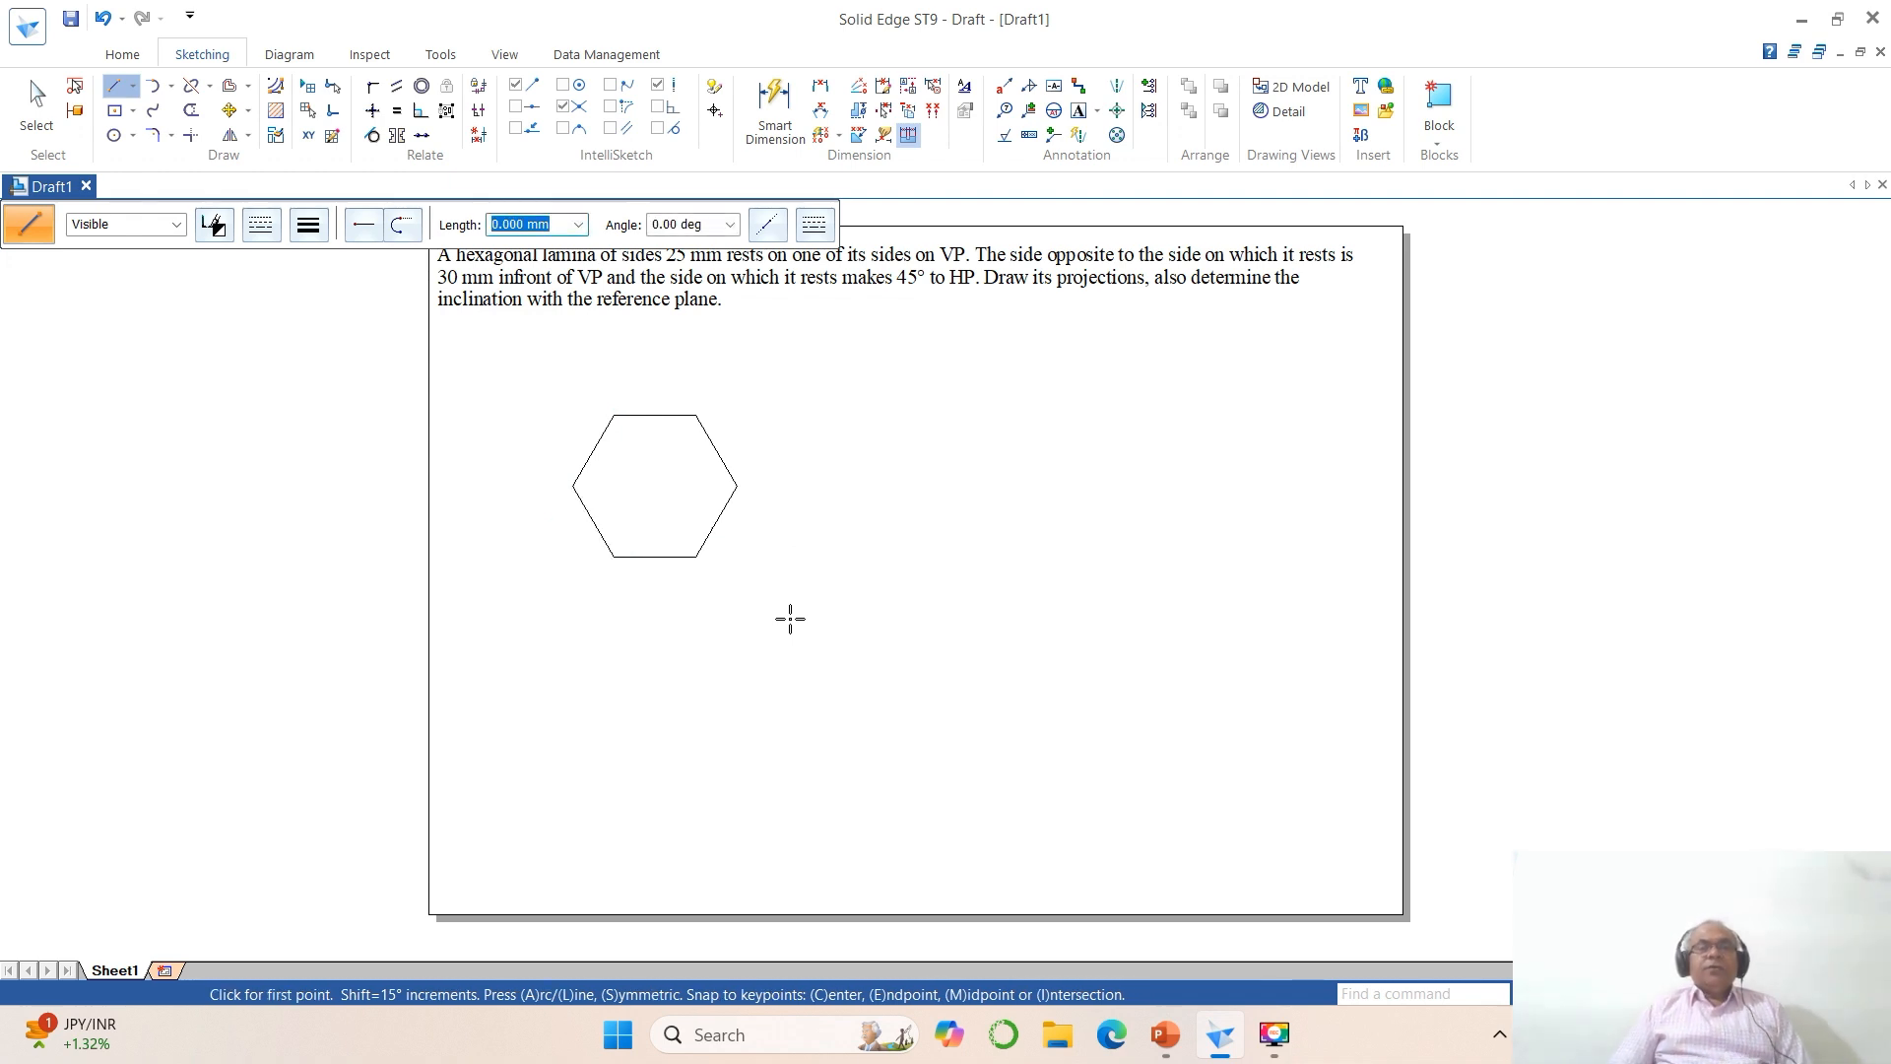
Step: Combine all six sides of the hexagon into one group
left_click(1440, 138)
left_click(1474, 270)
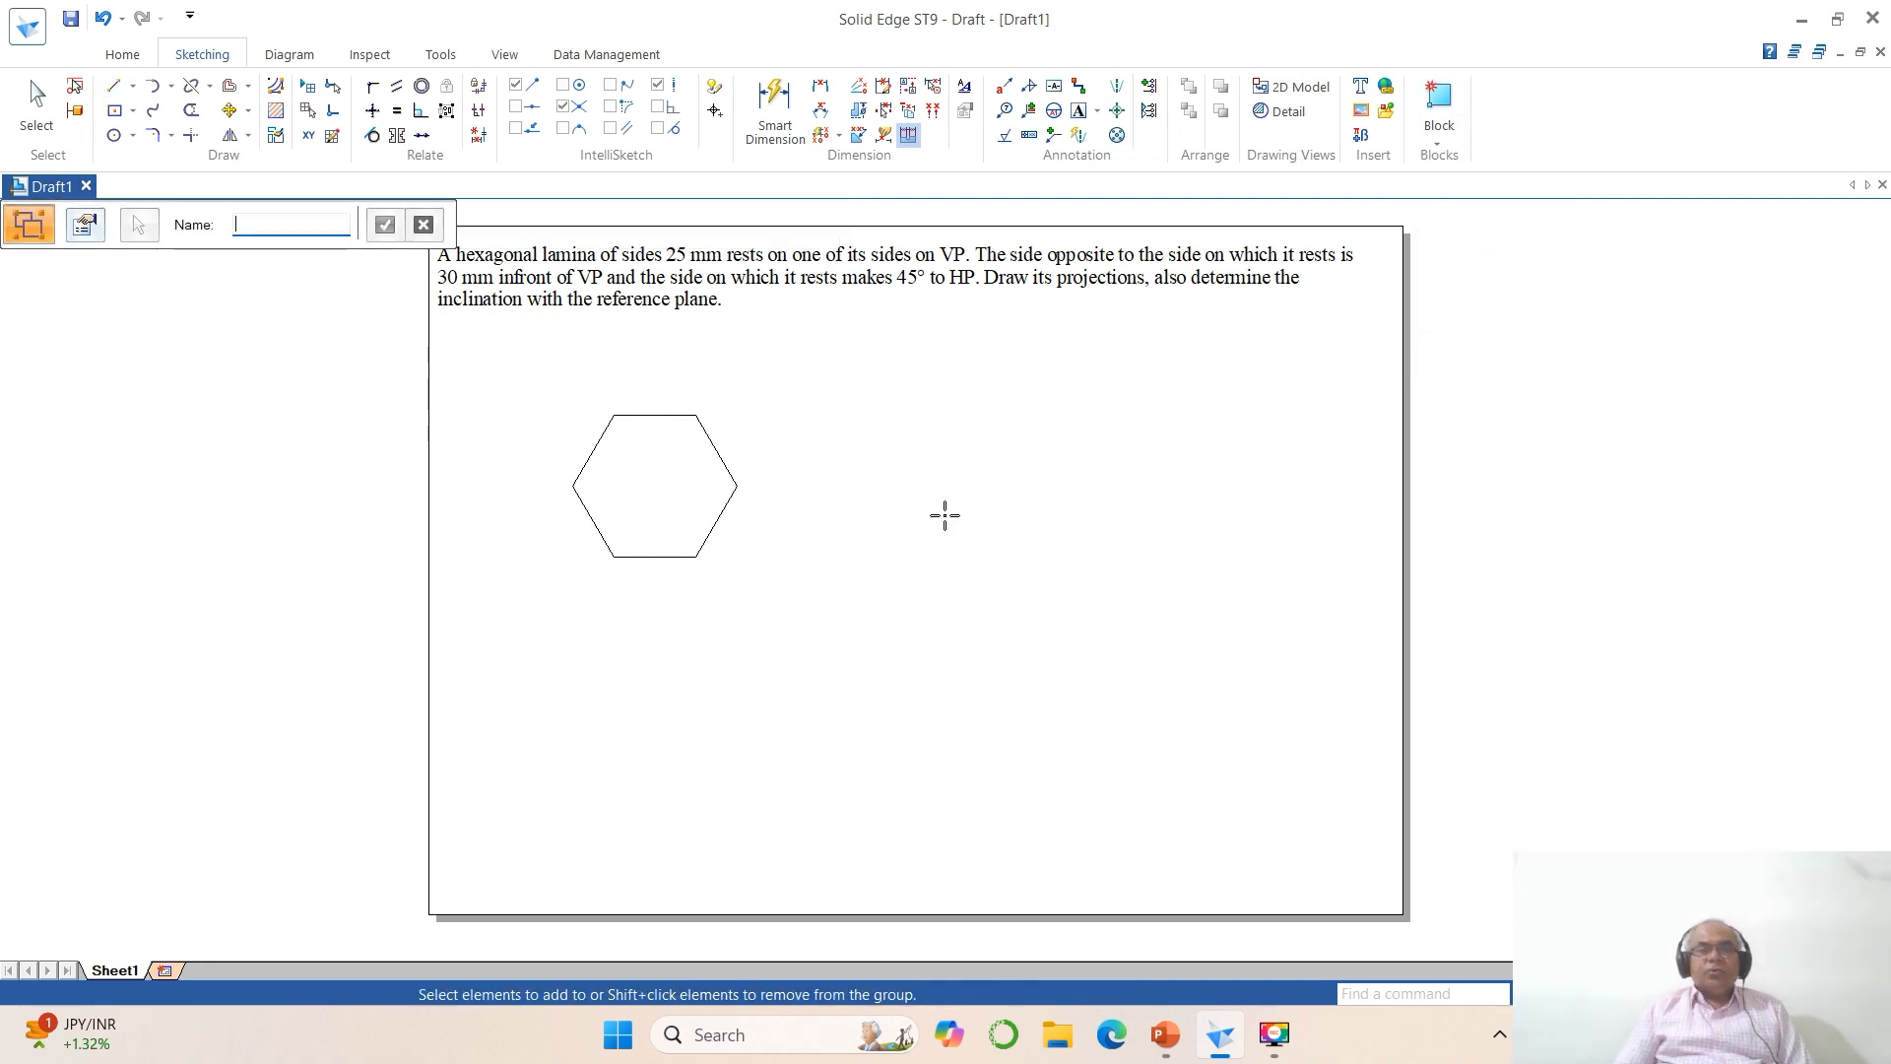
left_click_drag(517, 380, 825, 624)
right_click(1008, 568)
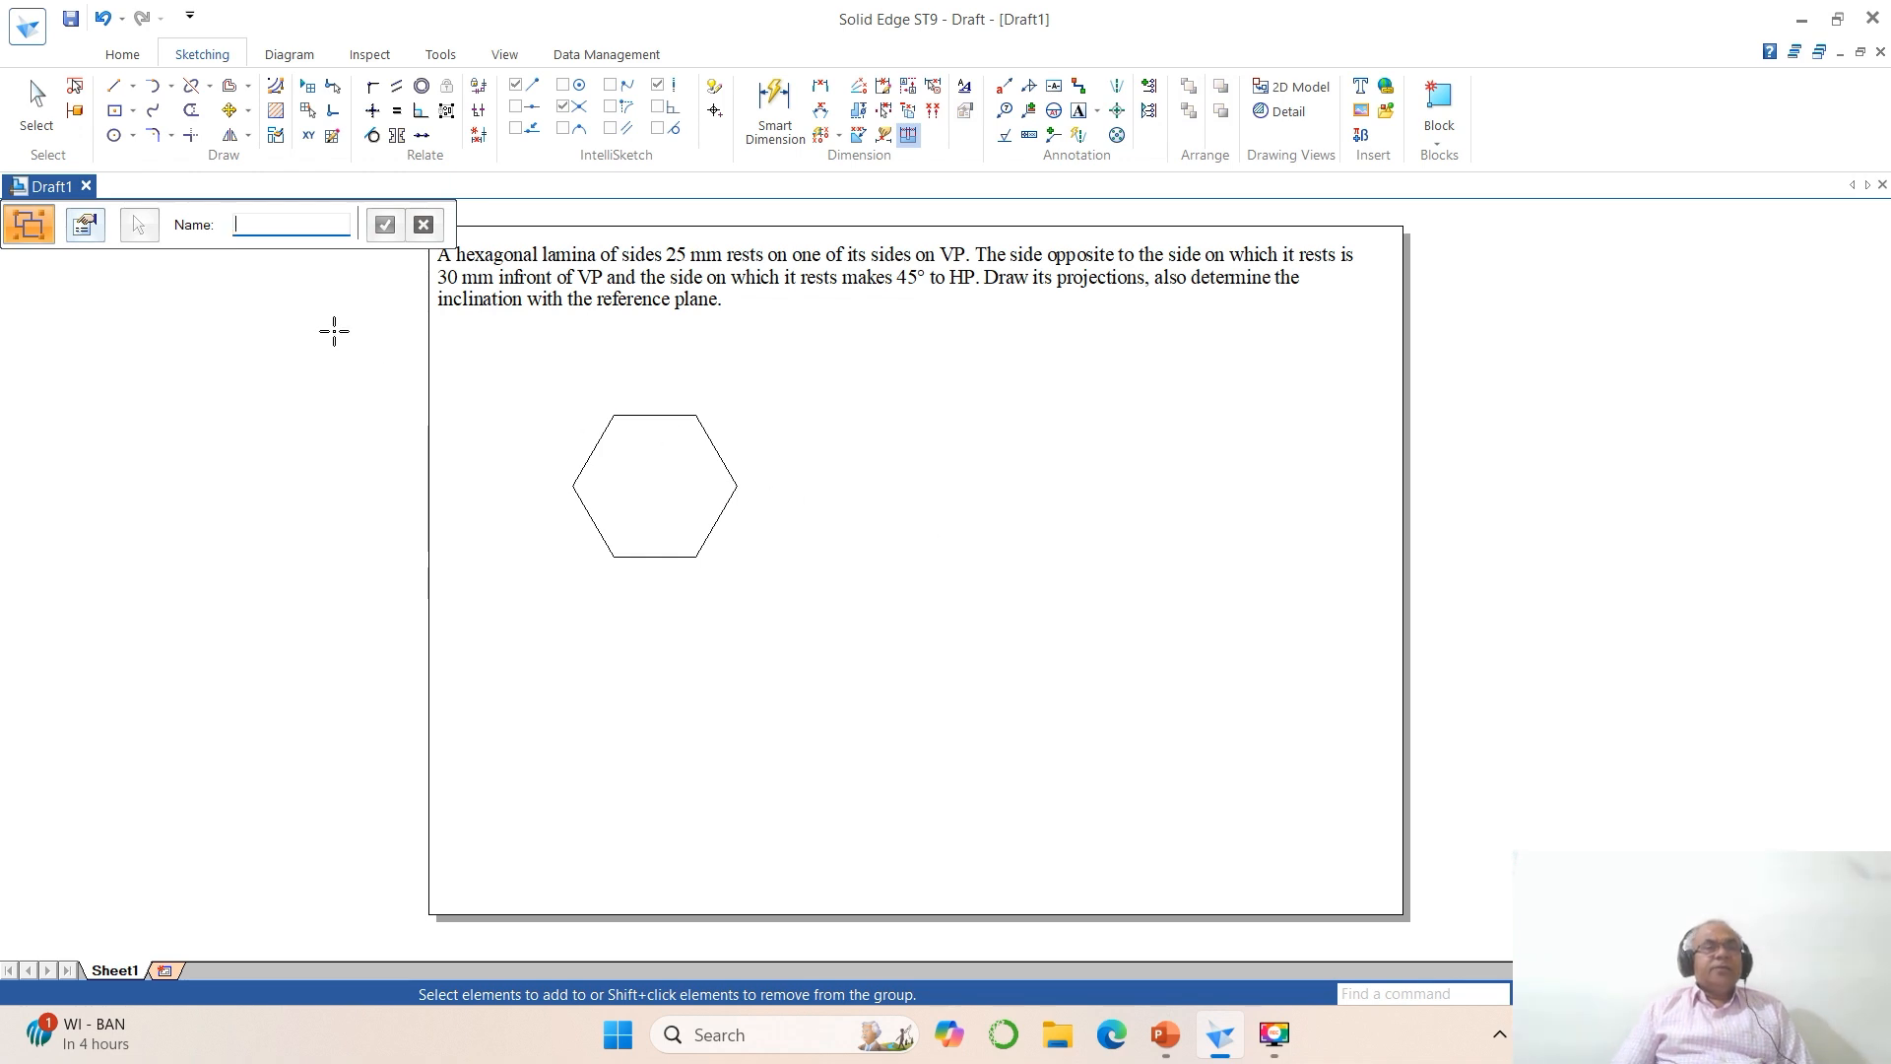
Step: Set the line width of the grouped hexagon to 0.70 mm
left_click(38, 107)
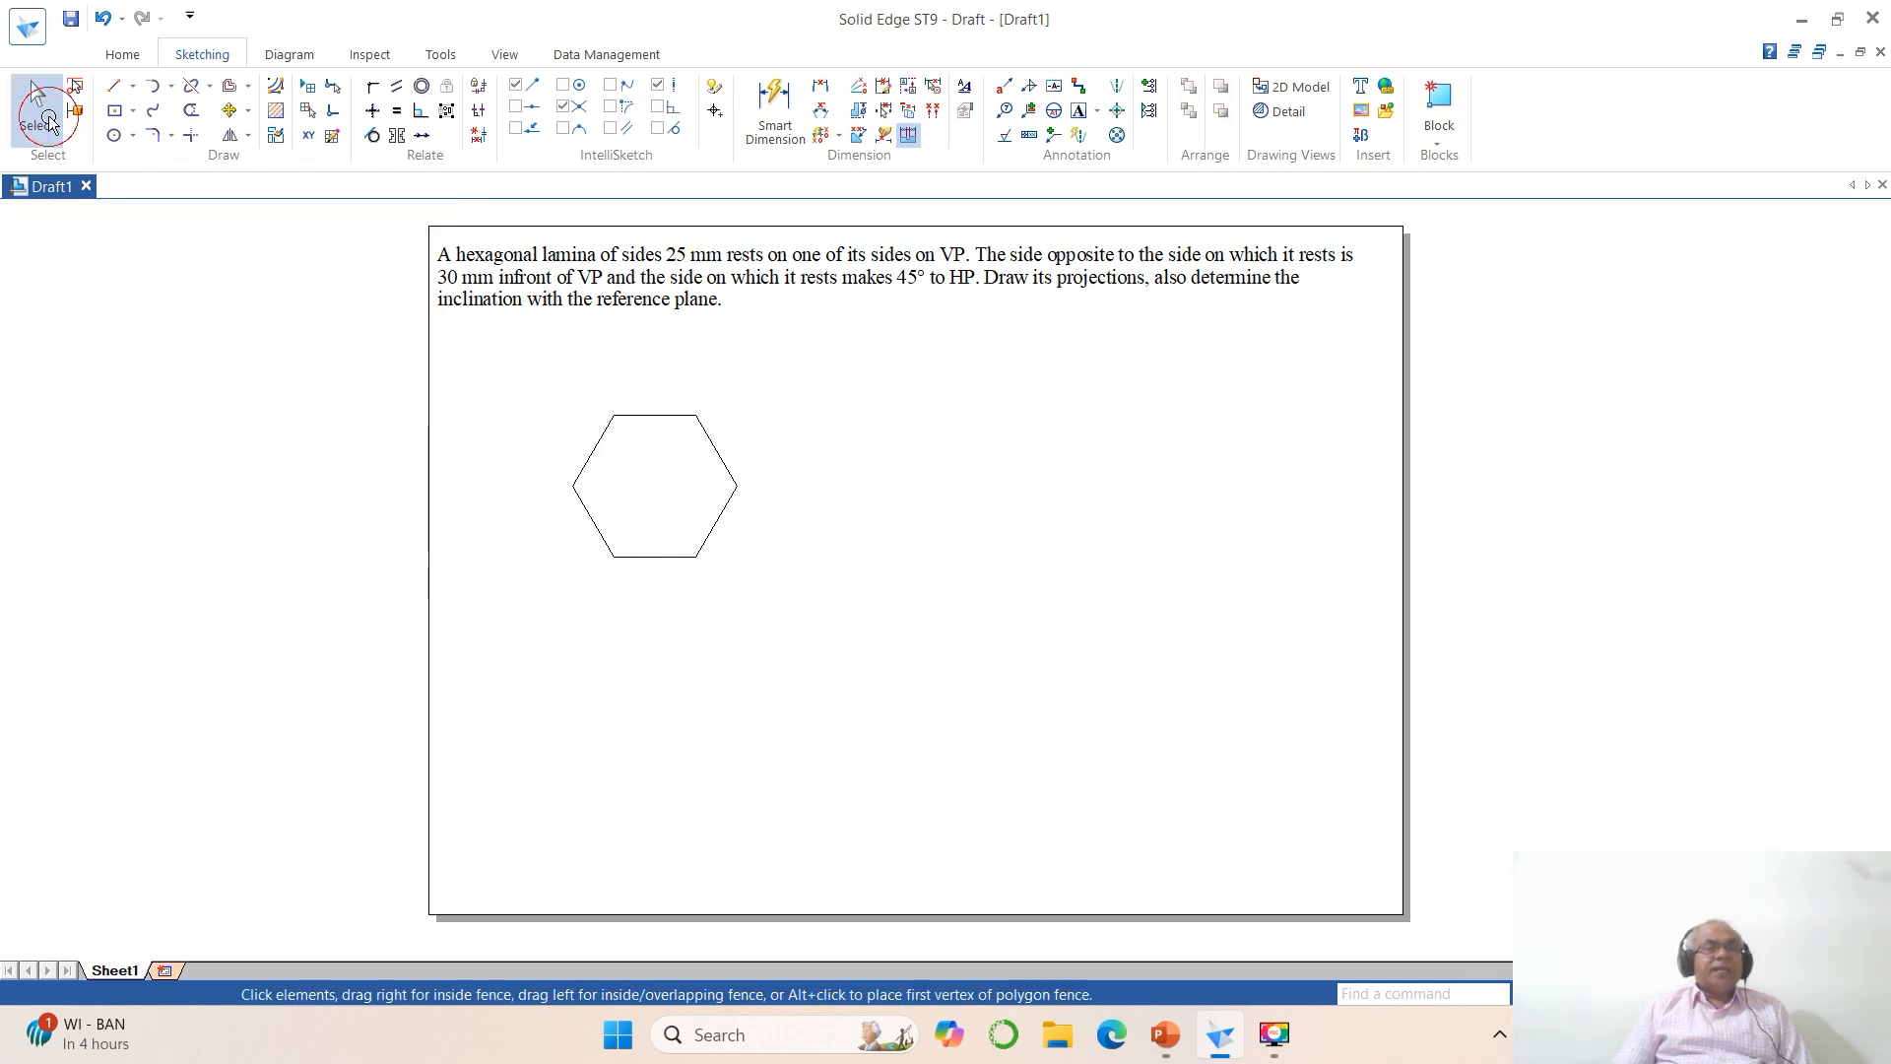
left_click(600, 440)
left_click(309, 225)
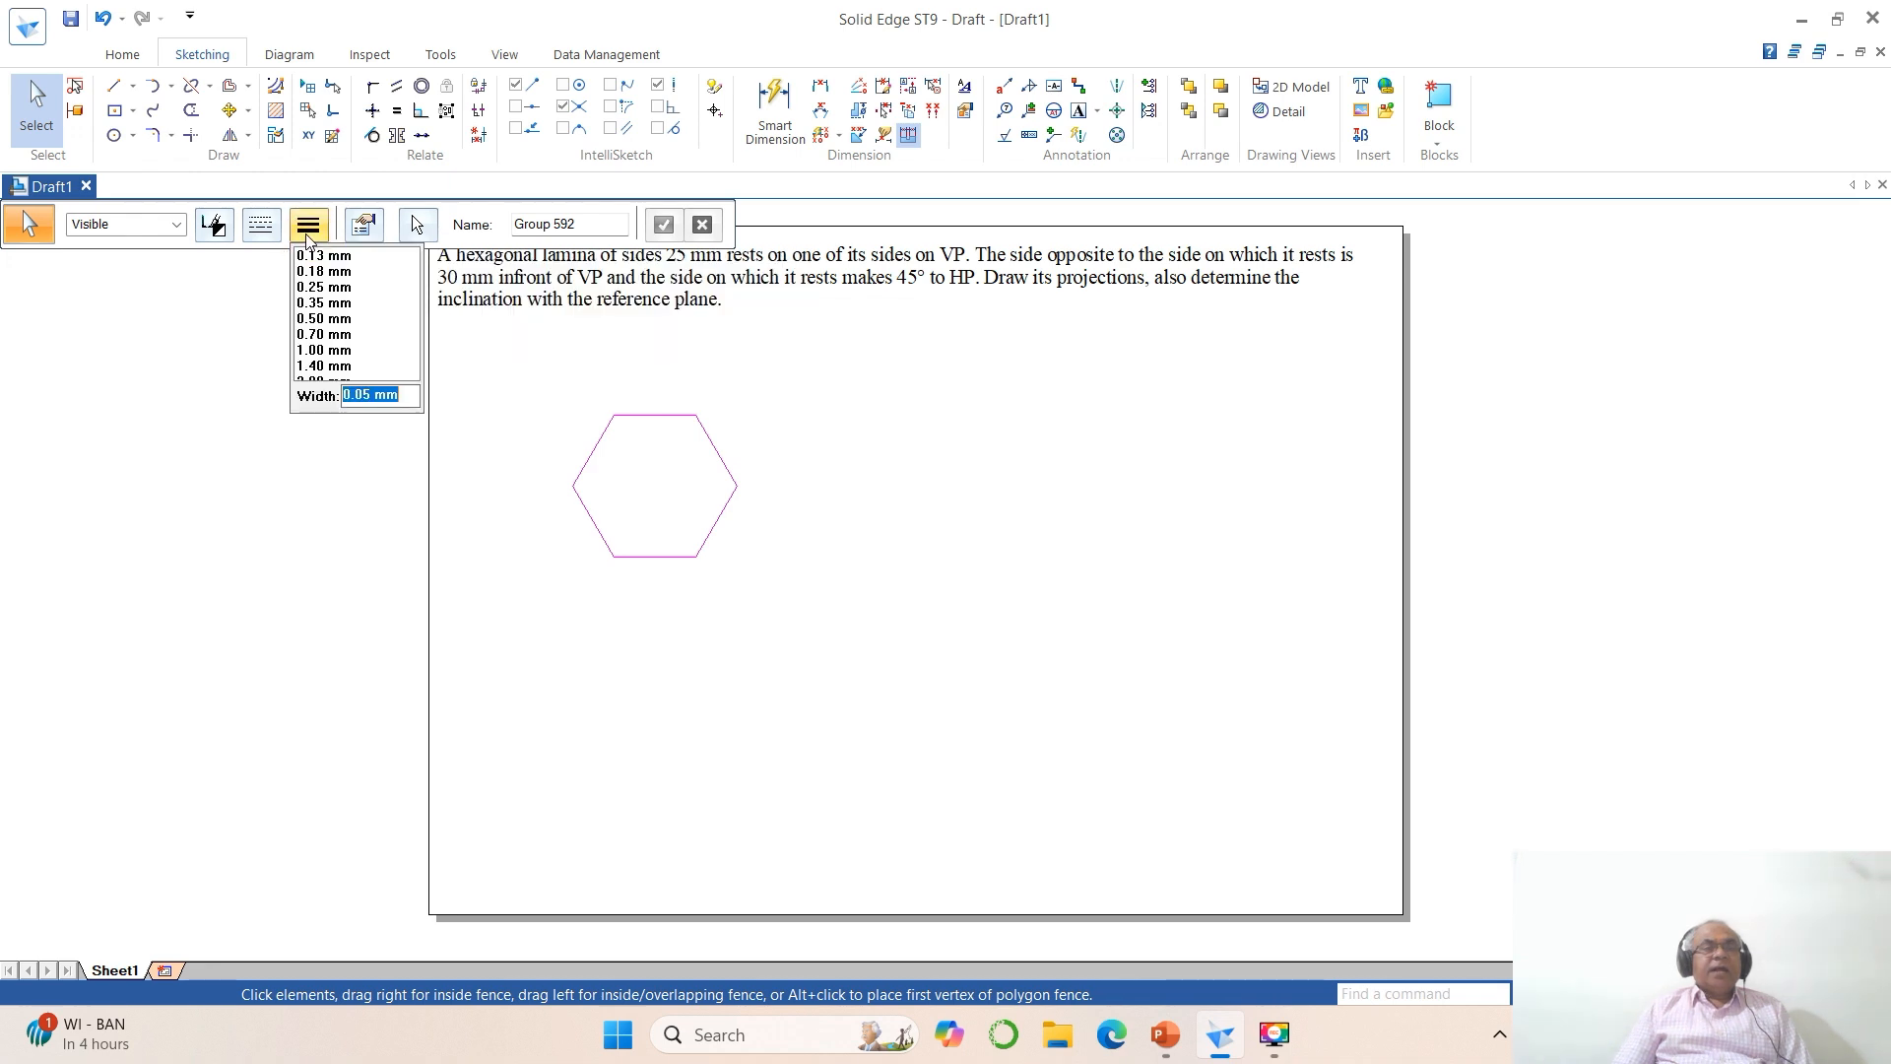
left_click(323, 332)
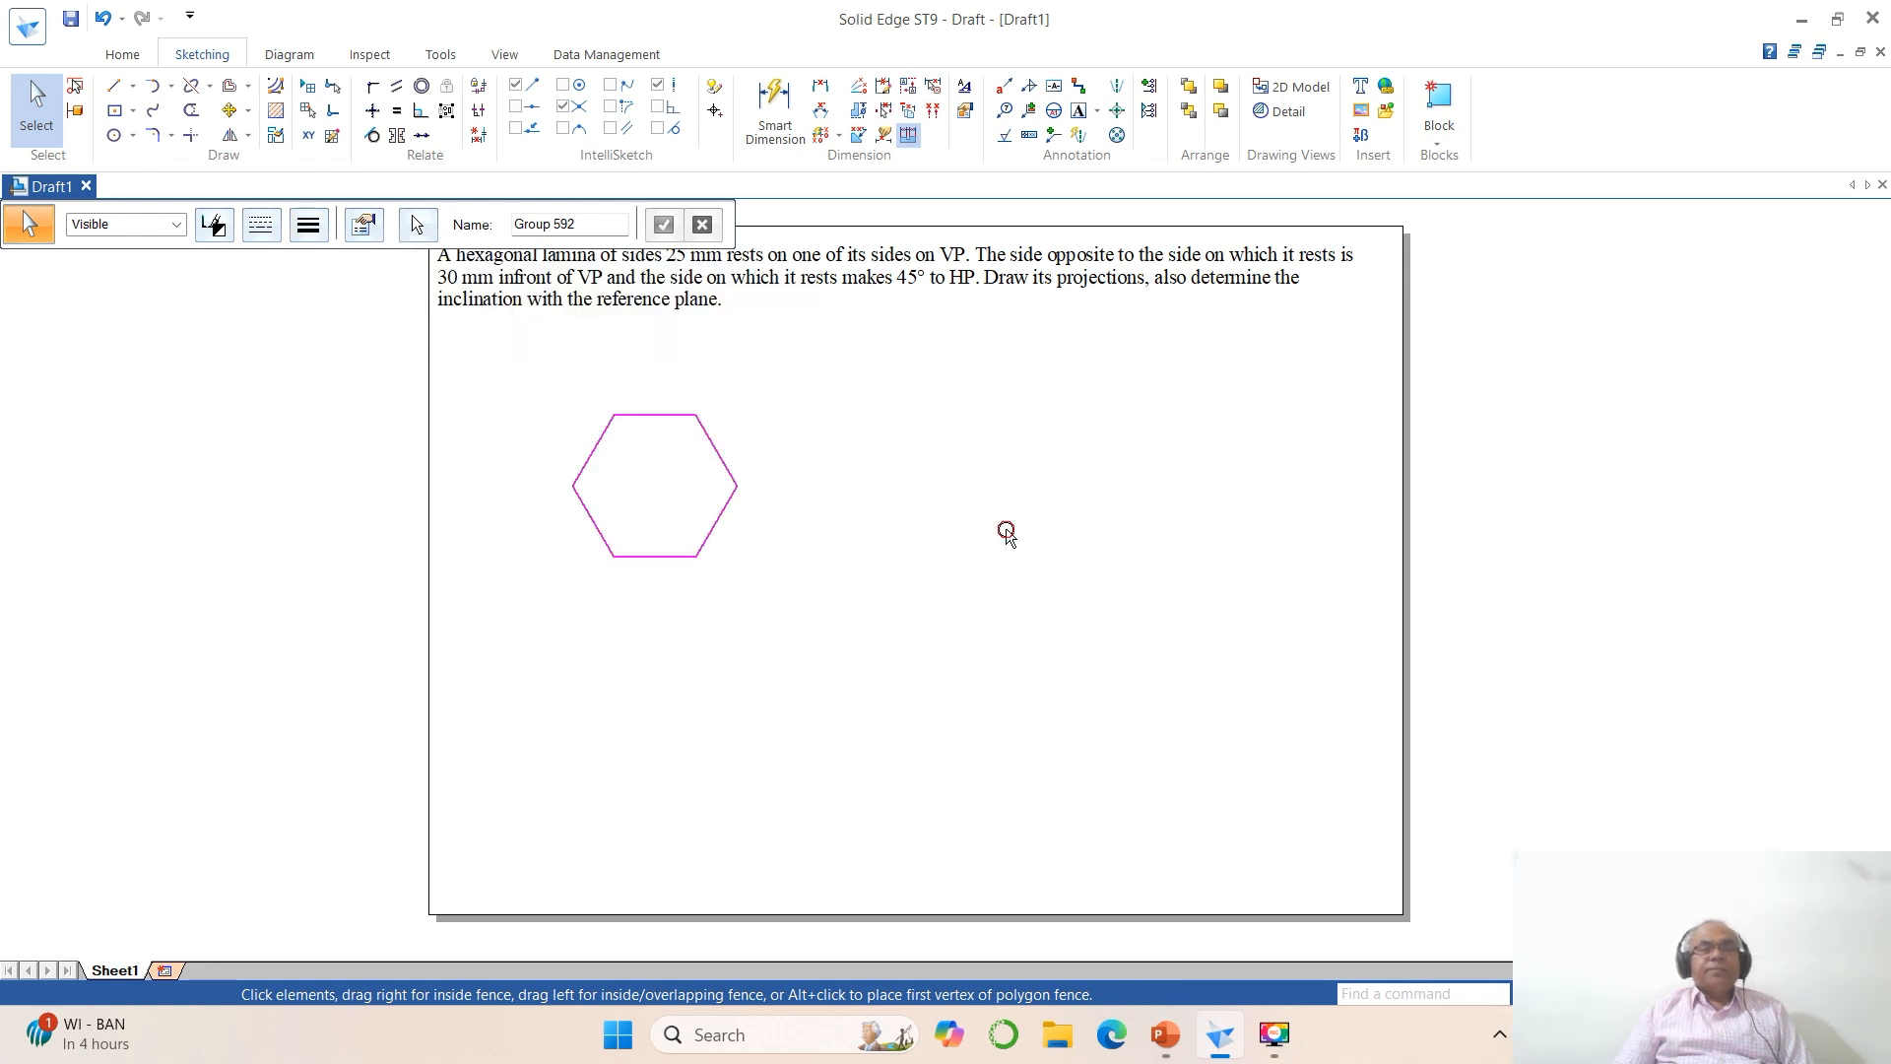
left_click(1005, 532)
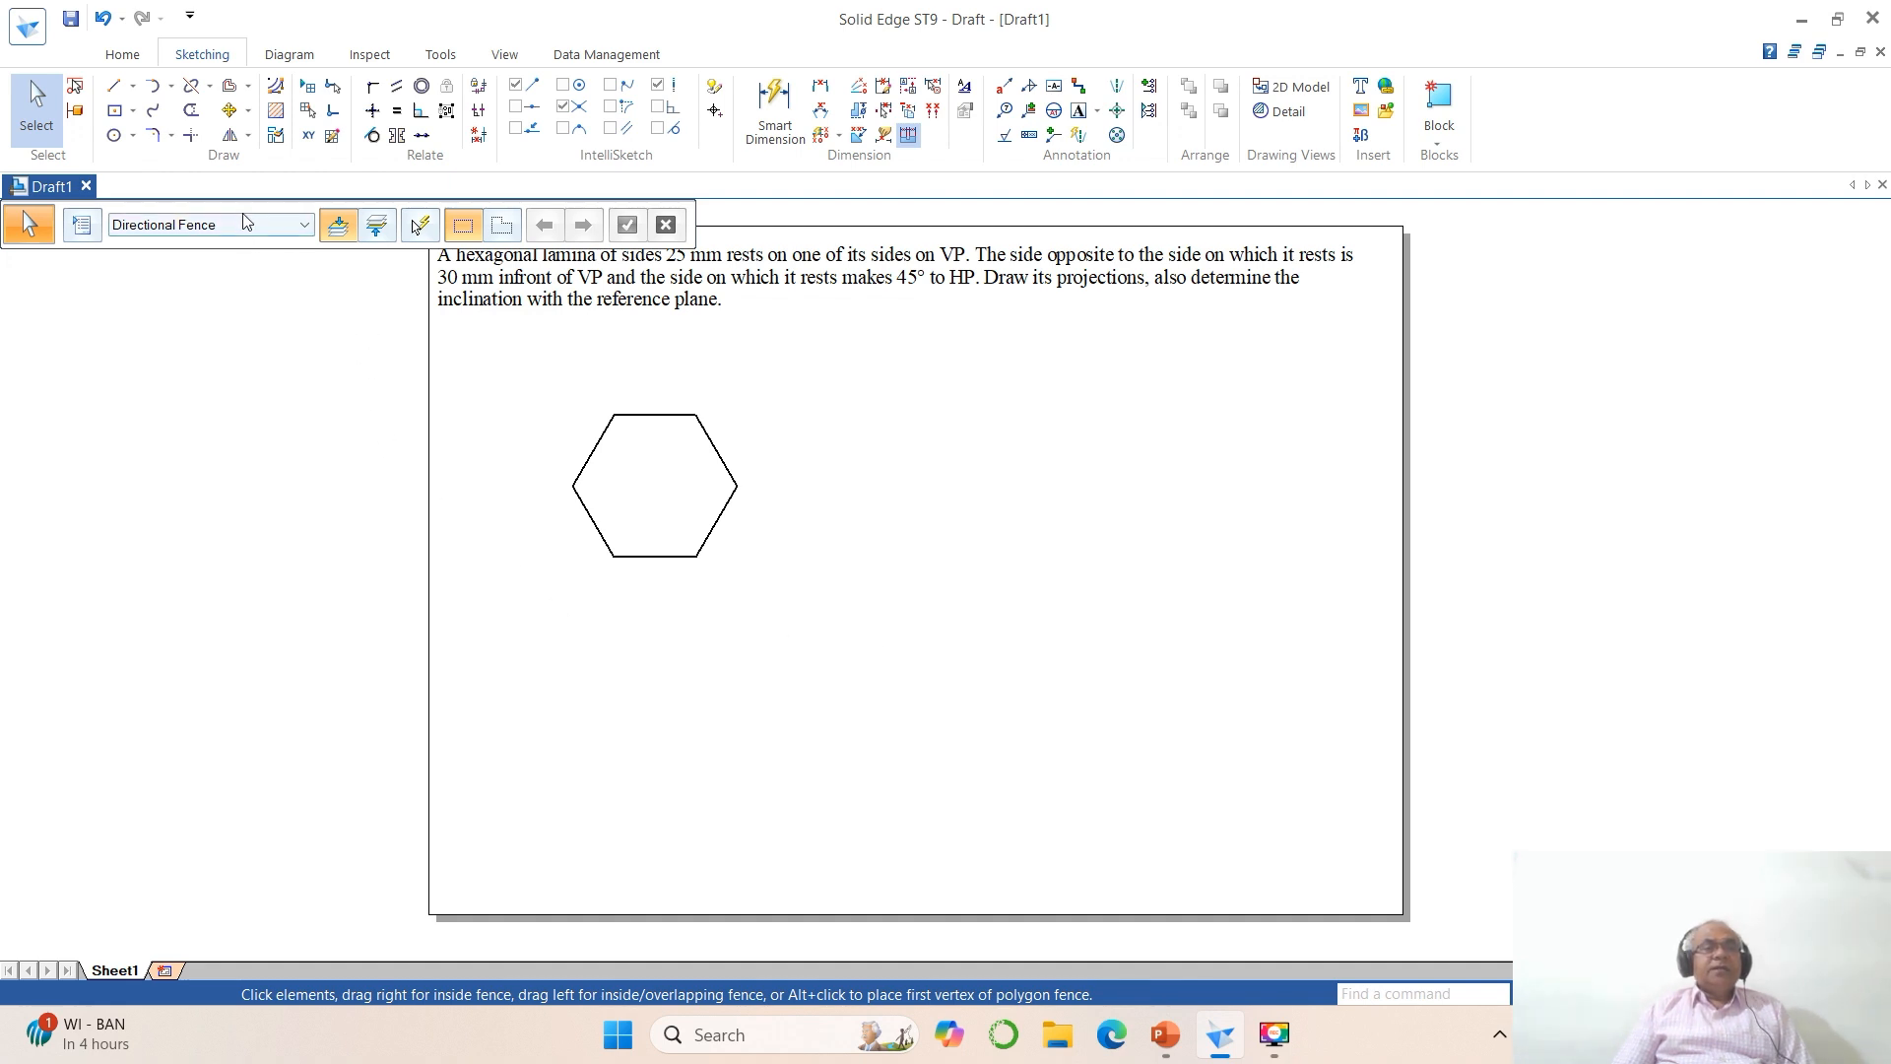
Step: Rotate the grouped hexagon 90° clockwise about its lower-left vertex so that two sides stand vertical
left_click(252, 136)
left_click(267, 165)
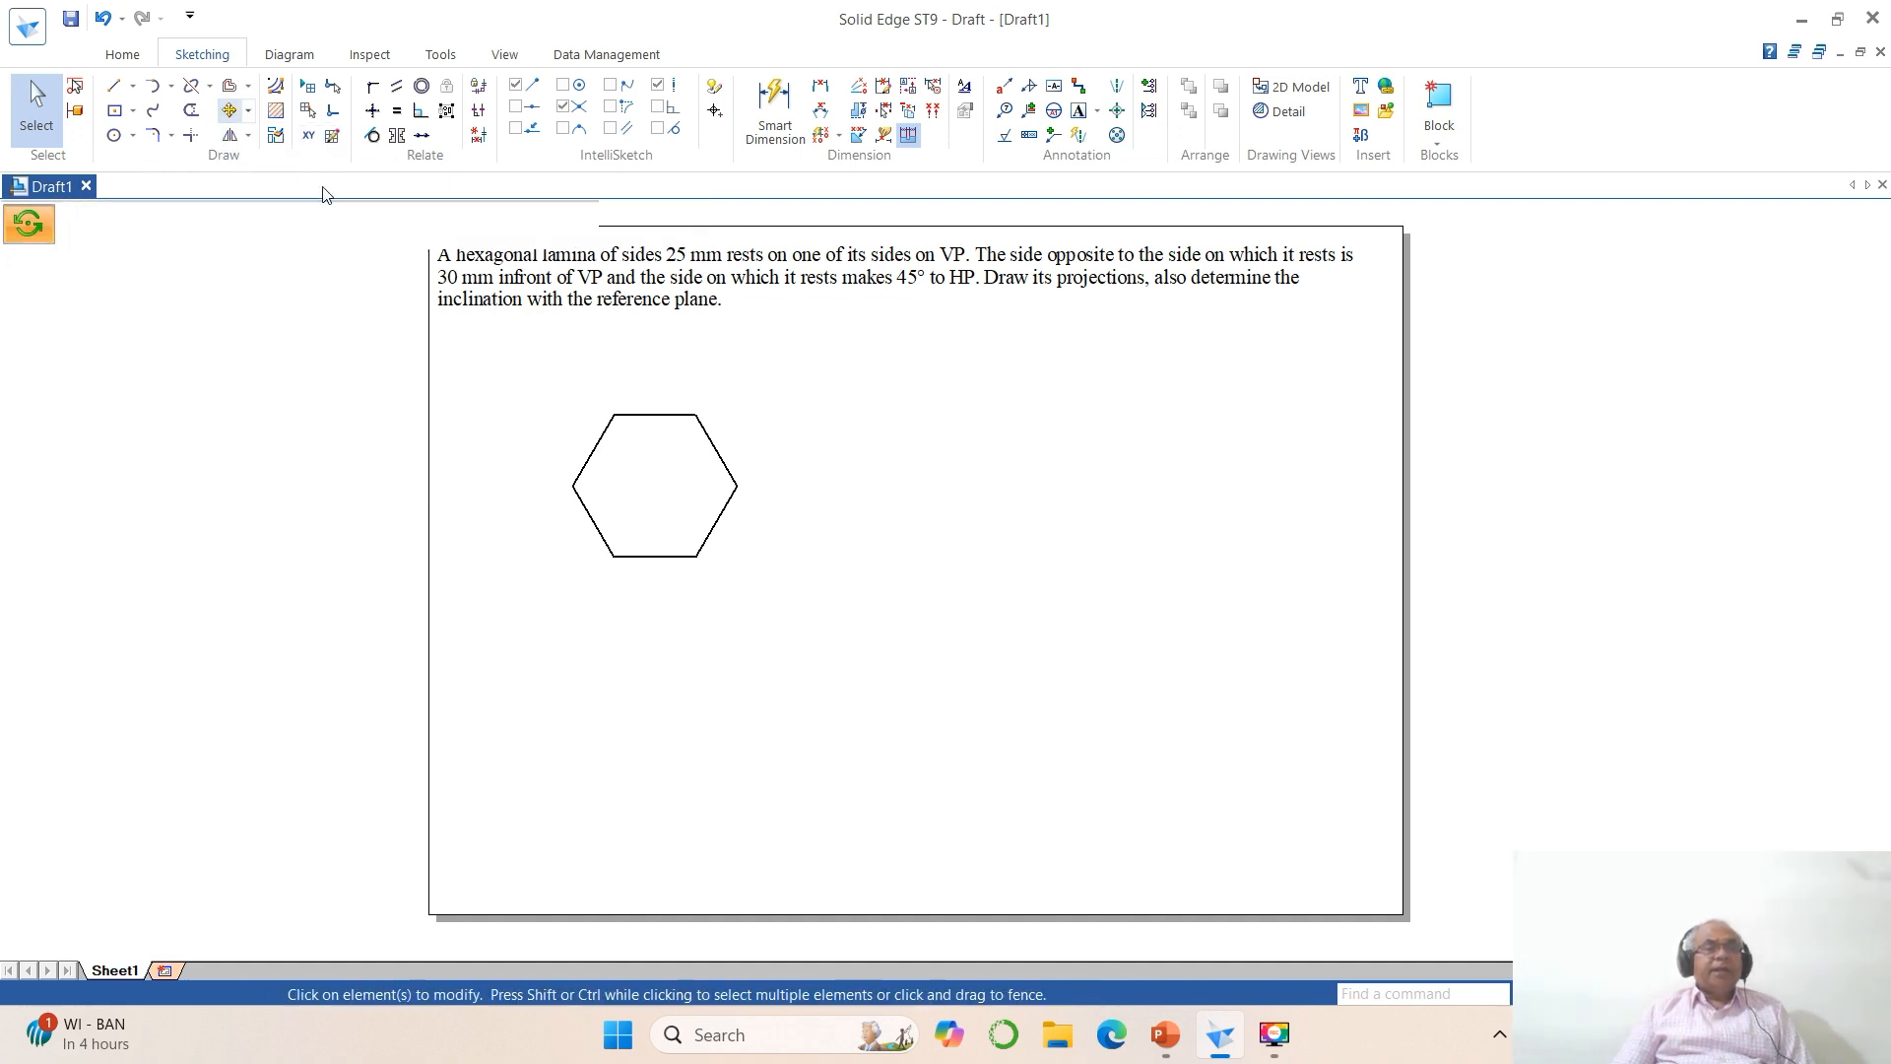
left_click(85, 225)
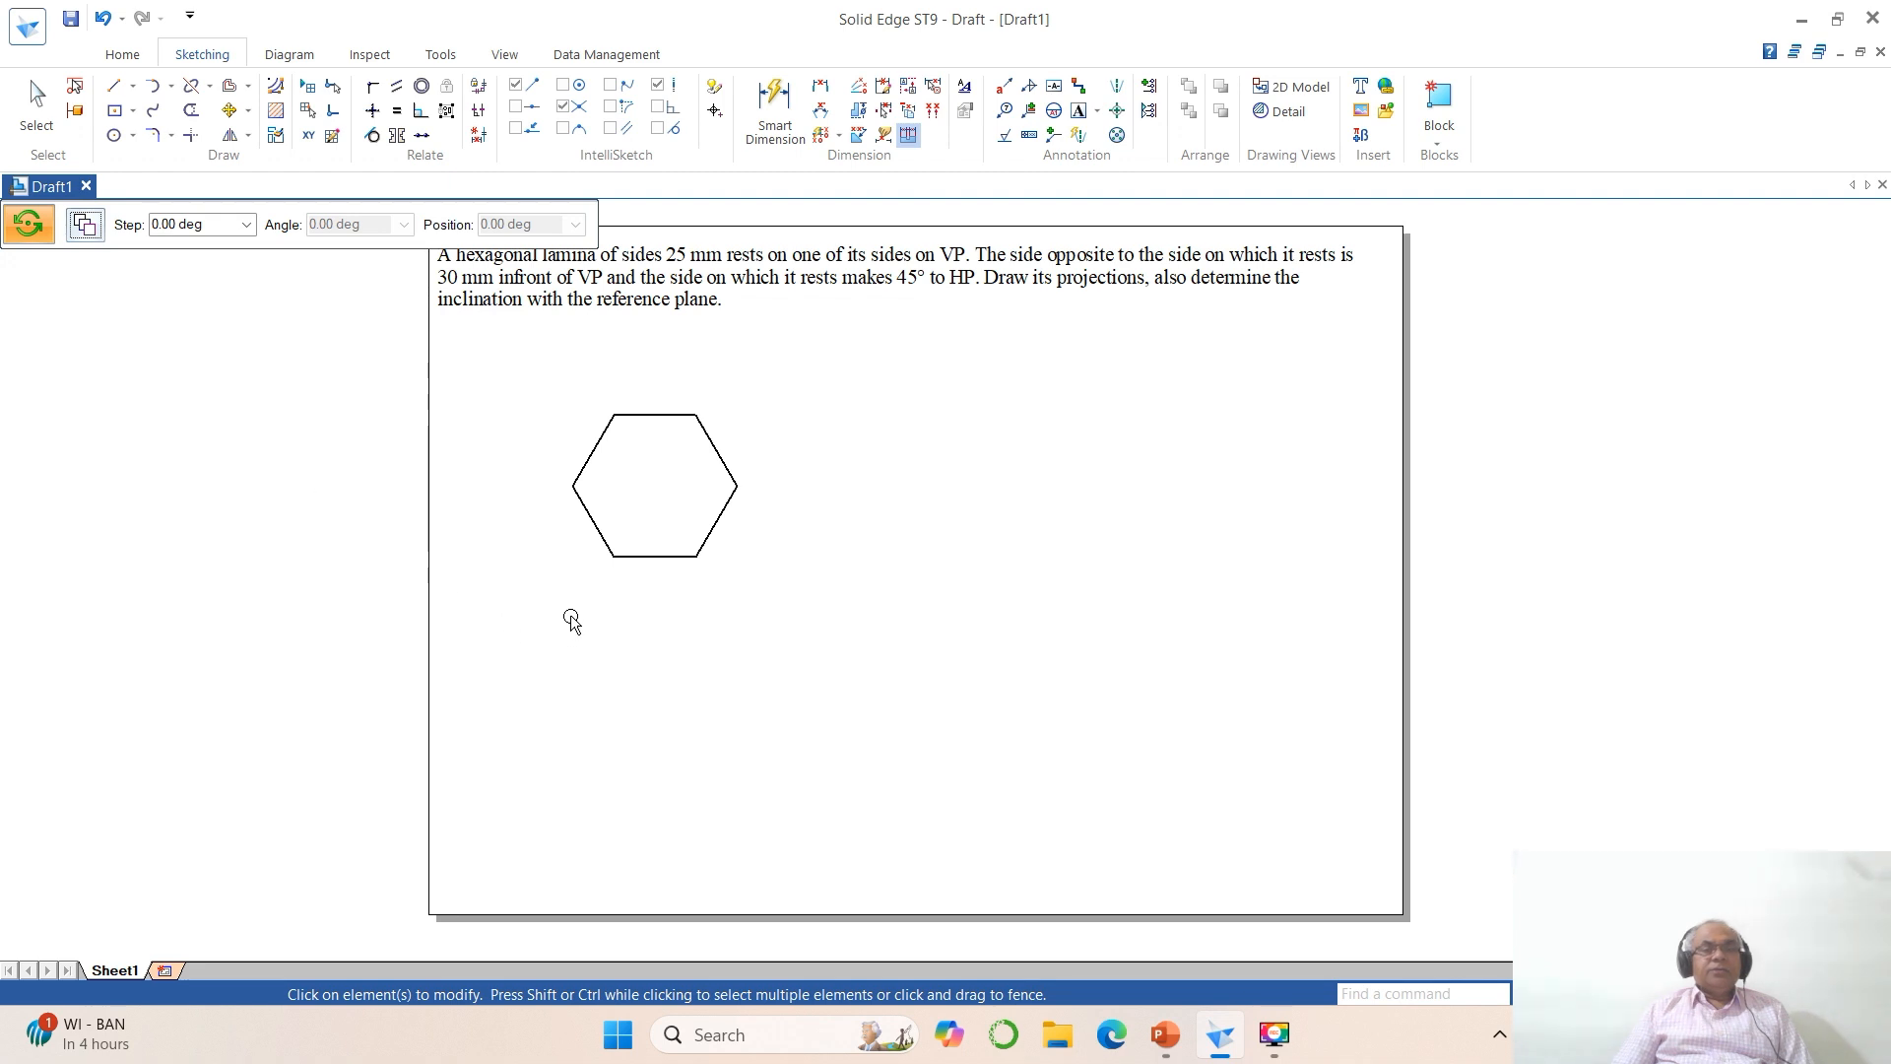
left_click(641, 560)
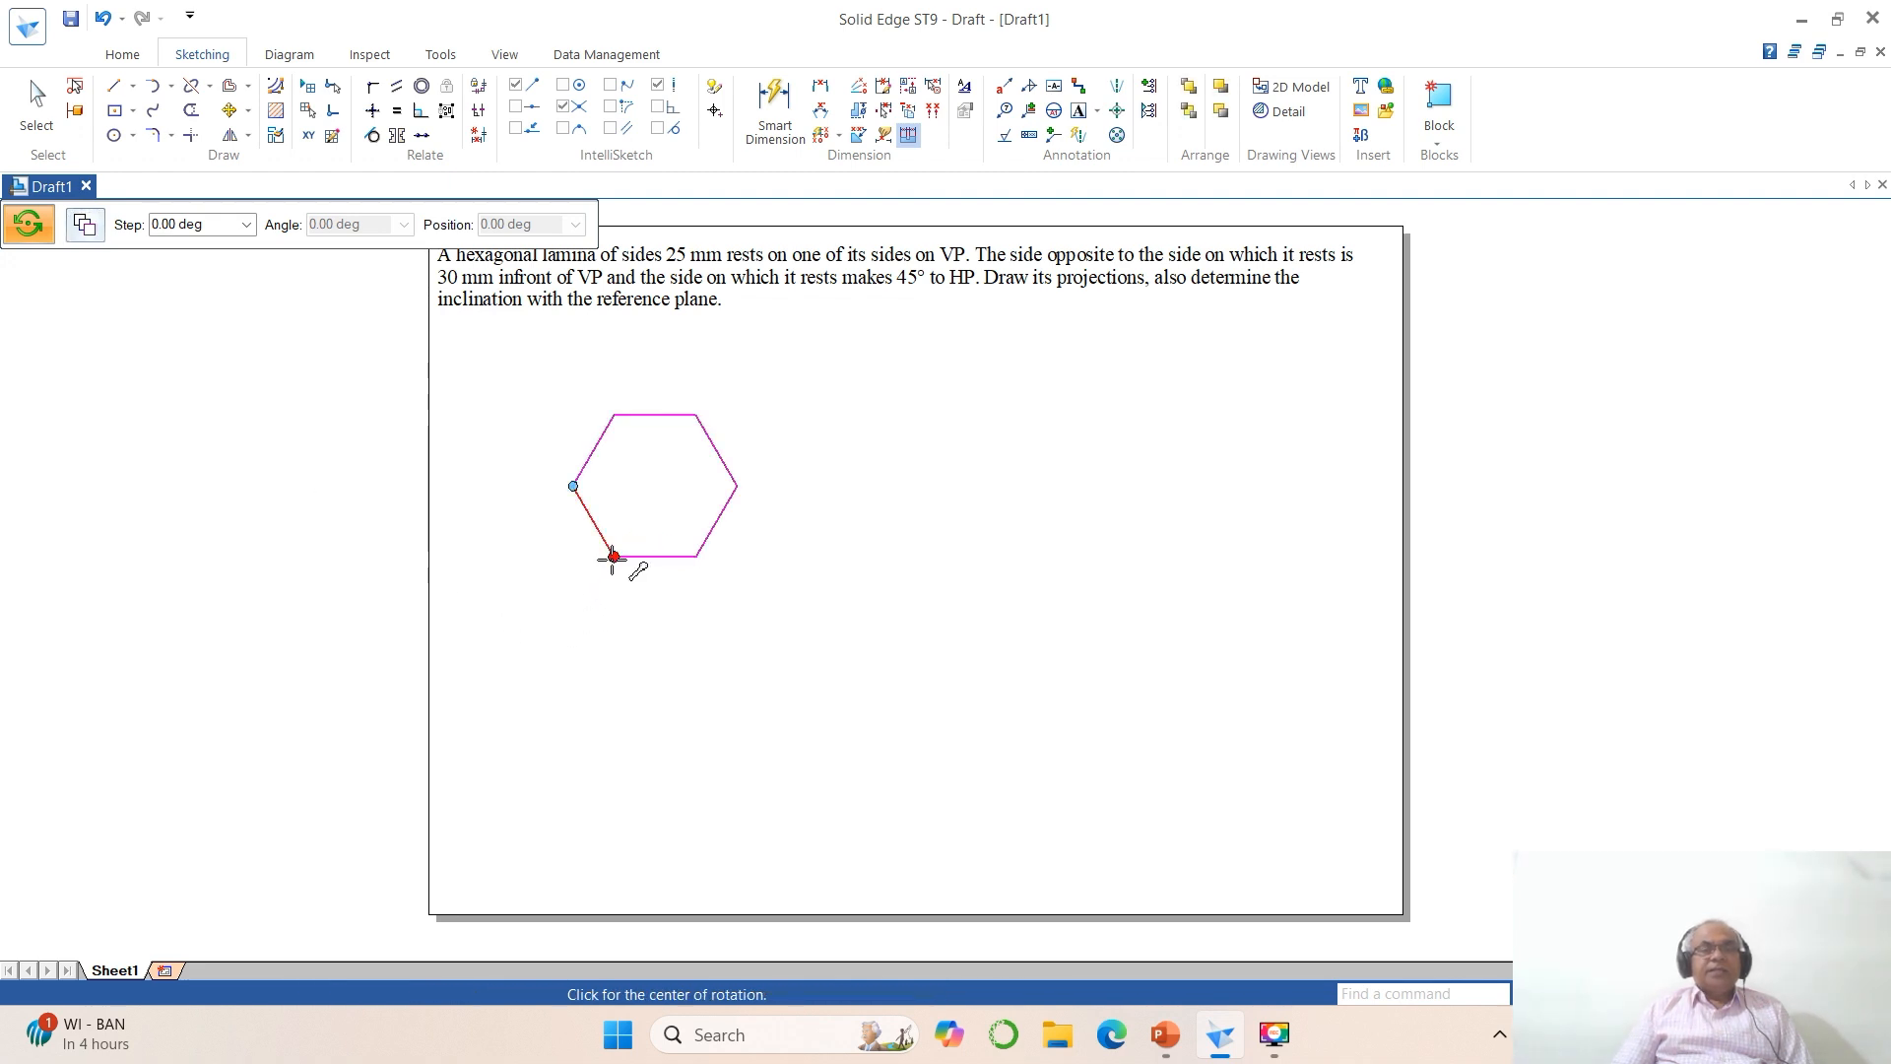
left_click(613, 557)
left_click(696, 557)
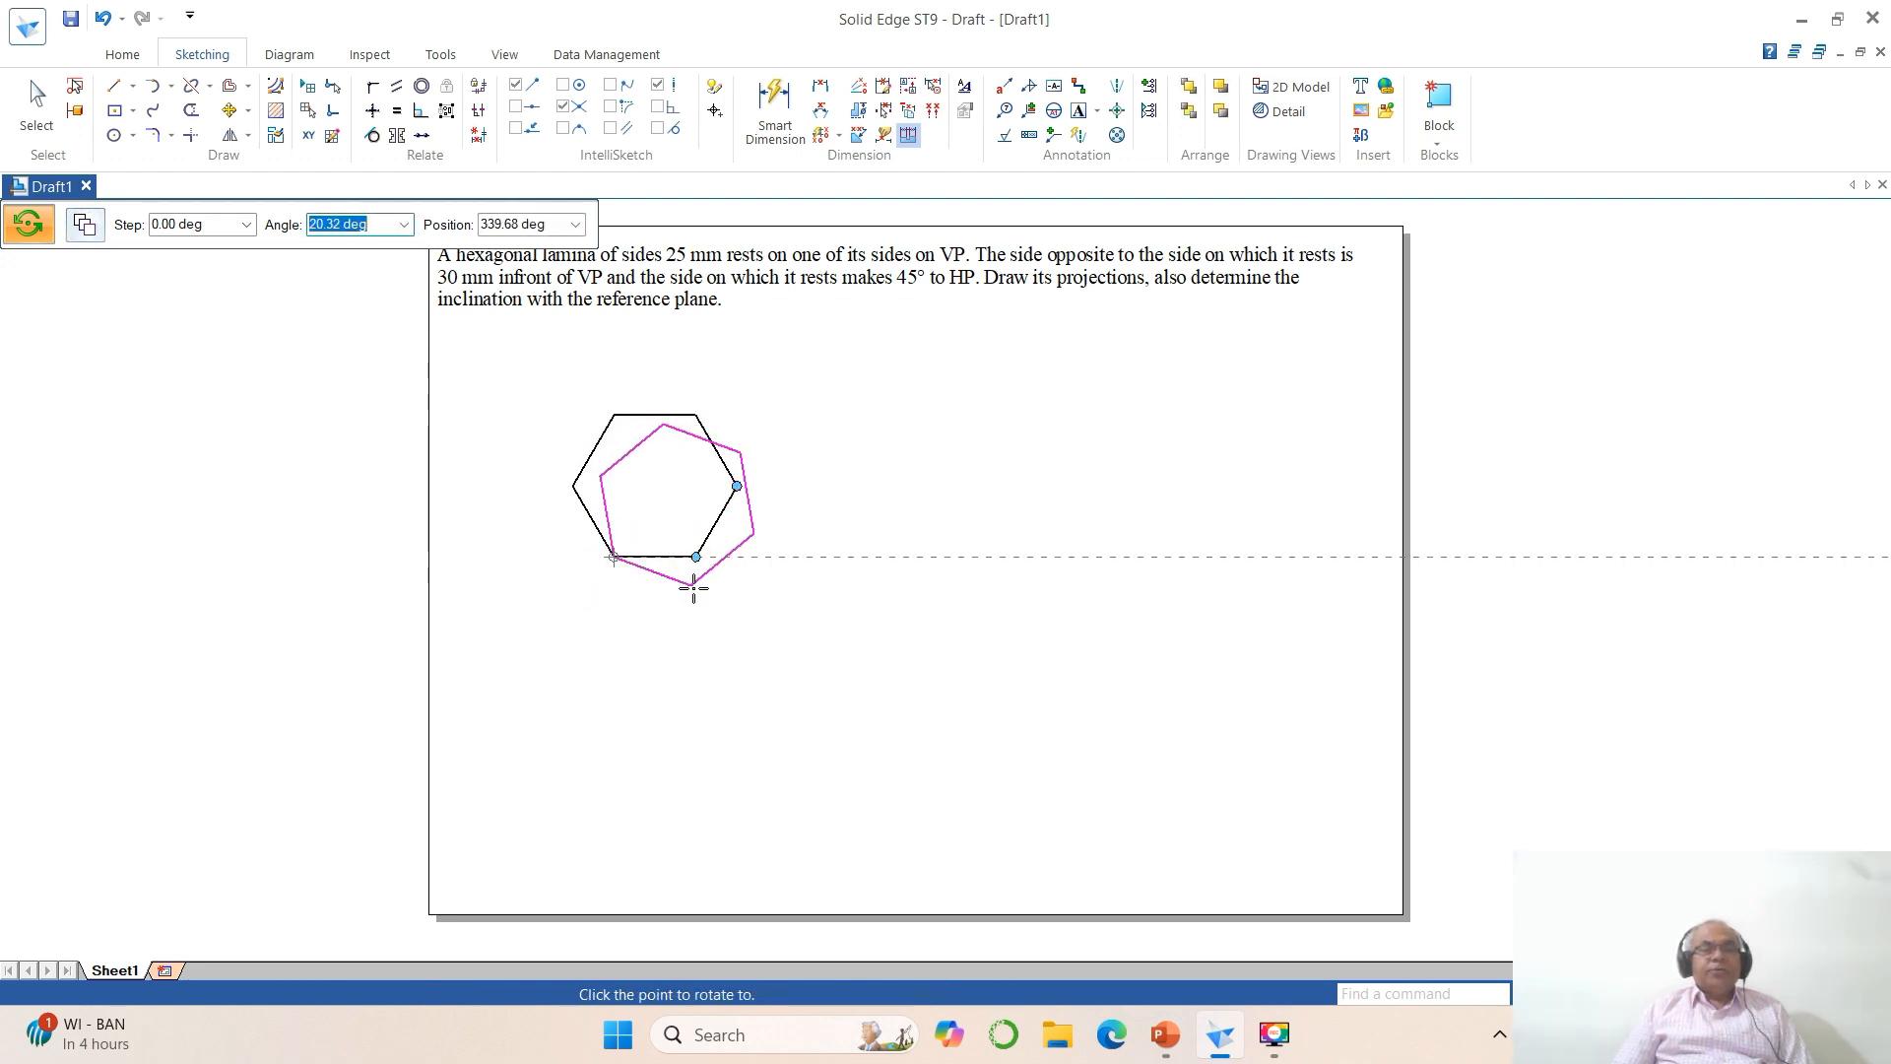
left_click(618, 679)
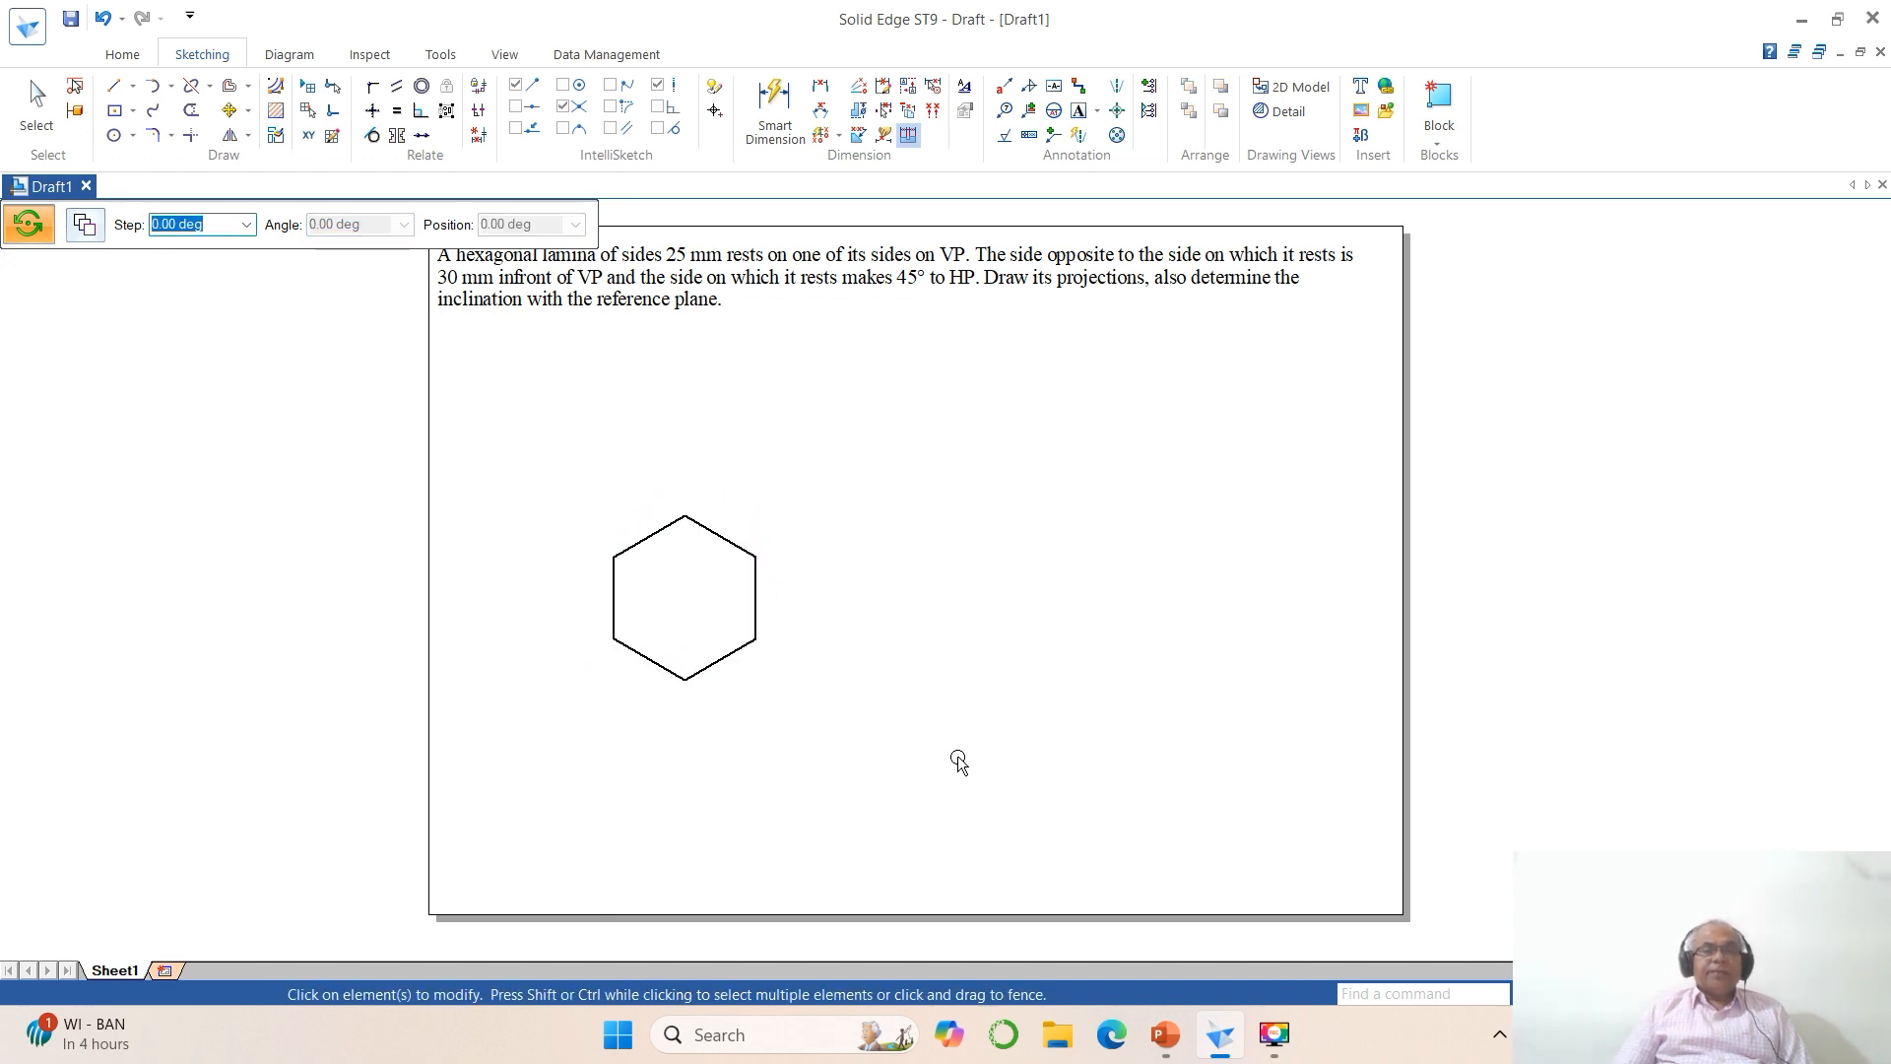
Step: Move the rotated hexagon about 17 mm to the left and 36 mm up on the sheet
left_click(230, 110)
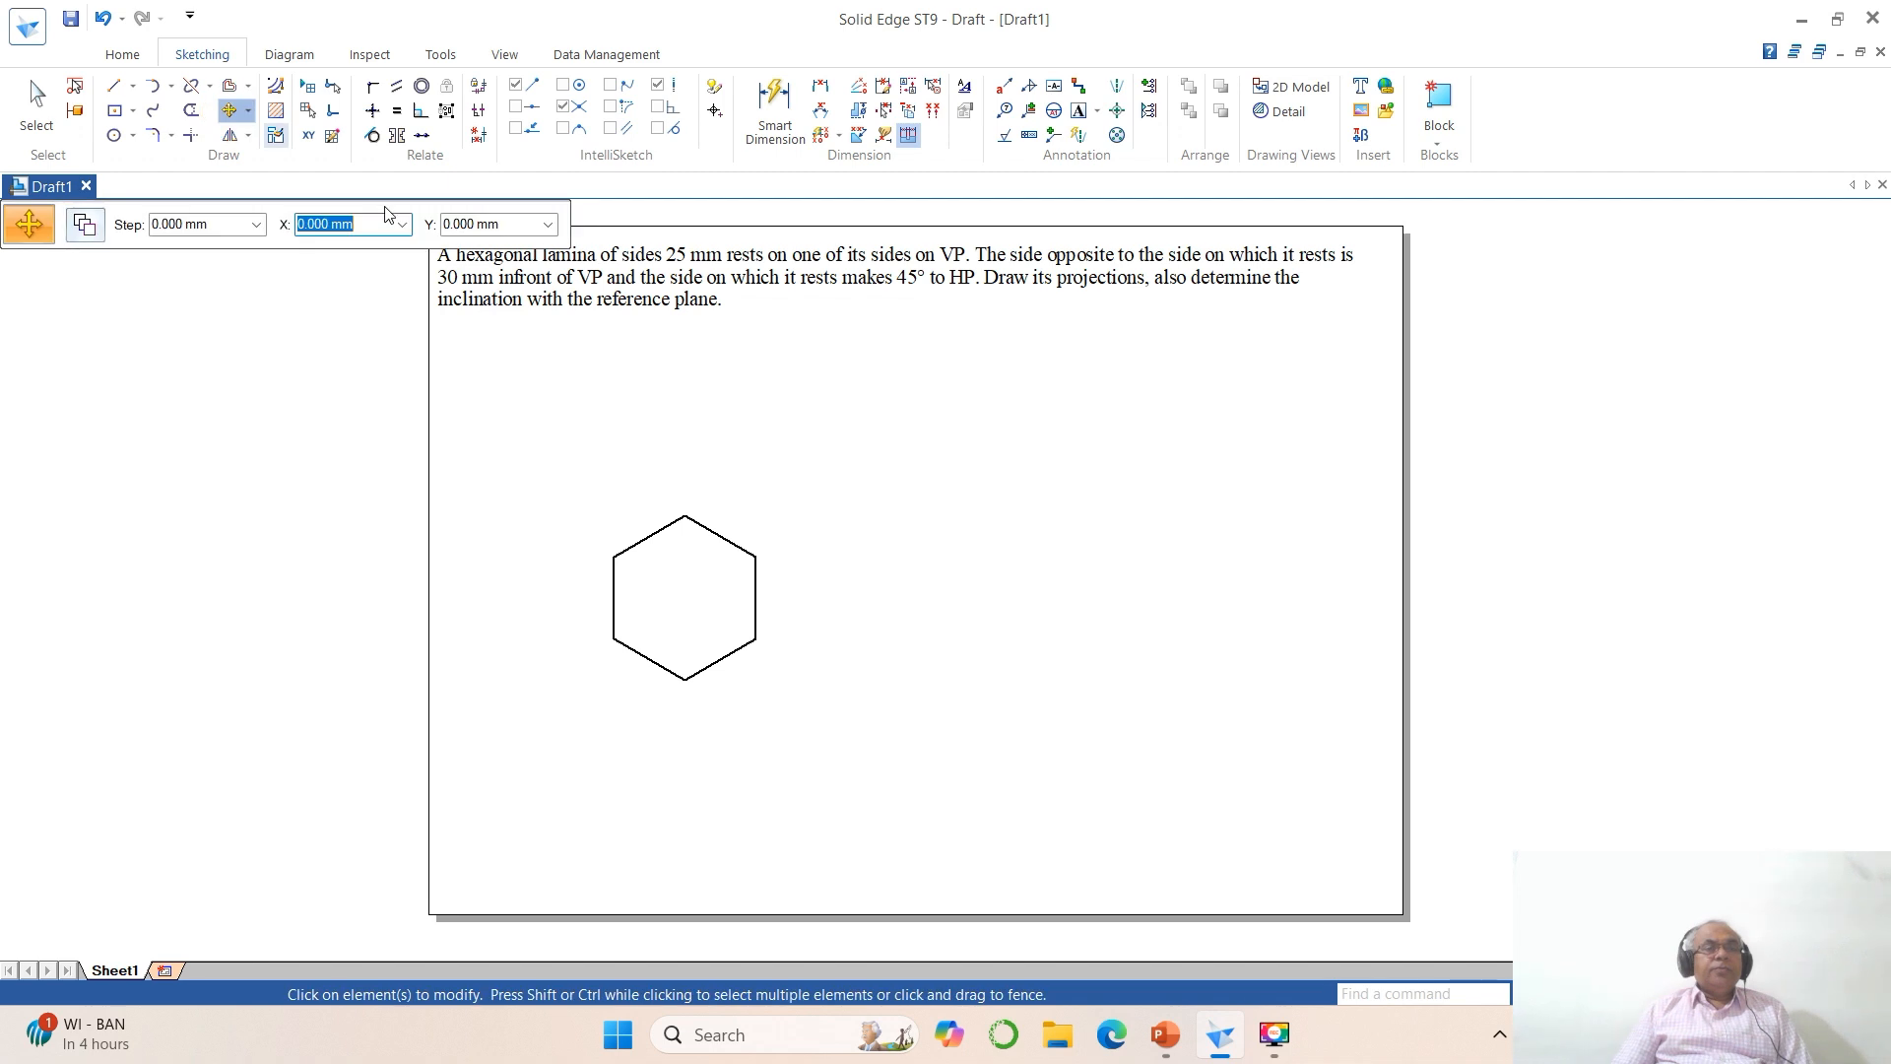
left_click(661, 537)
left_click(891, 704)
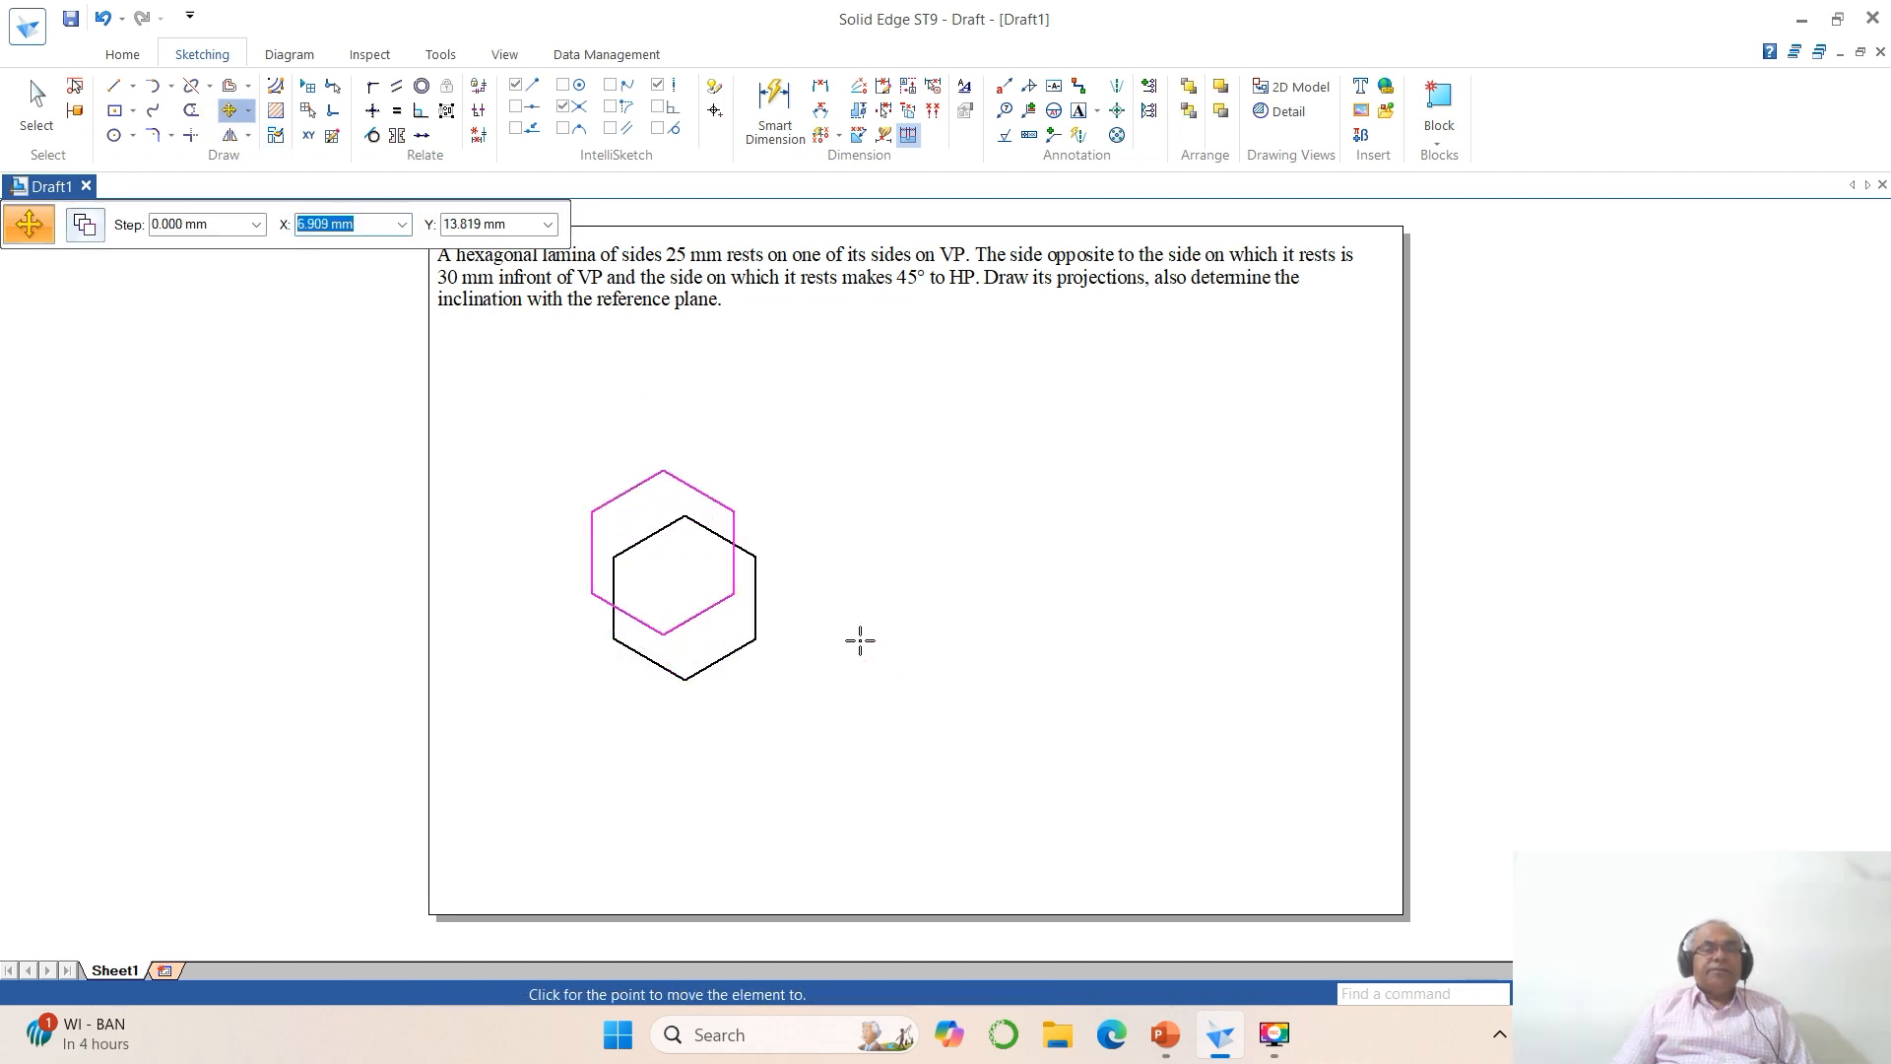
left_click(839, 591)
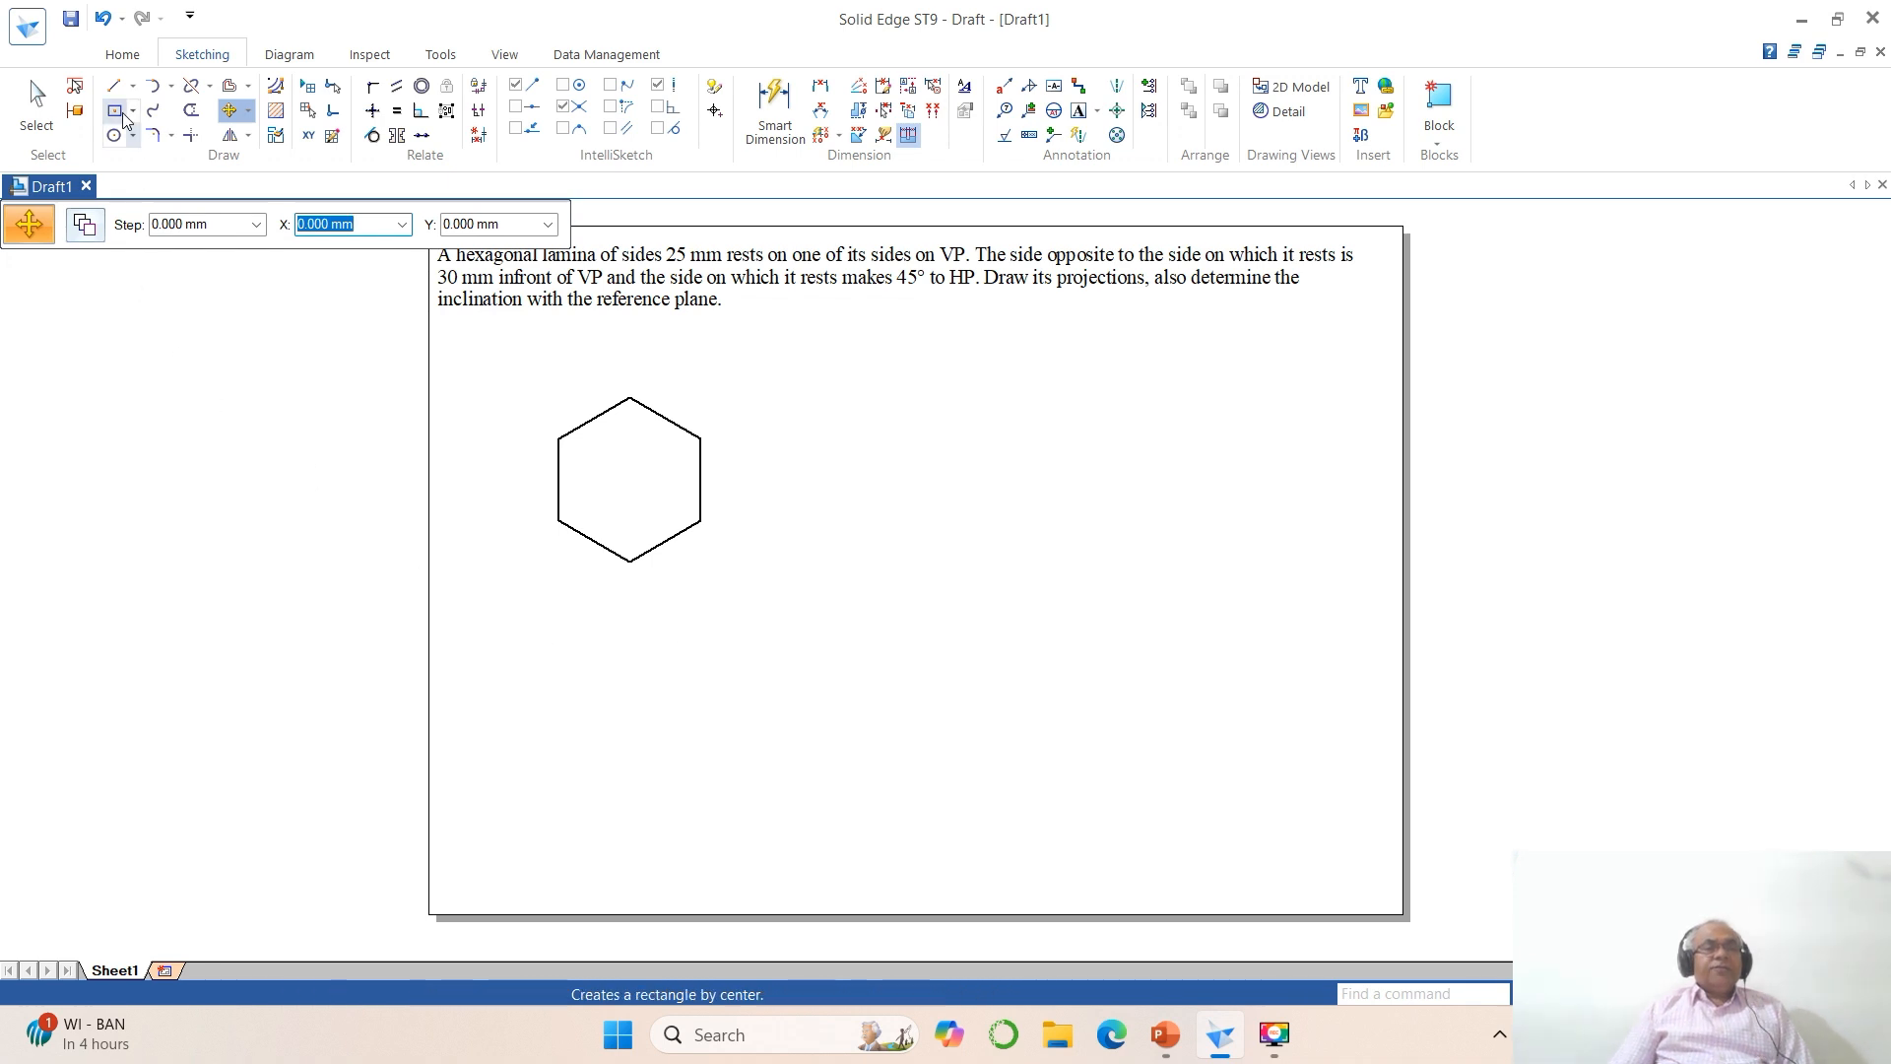
Step: Draw a horizontal reference line about 95 mm long below the hexagon
left_click(114, 86)
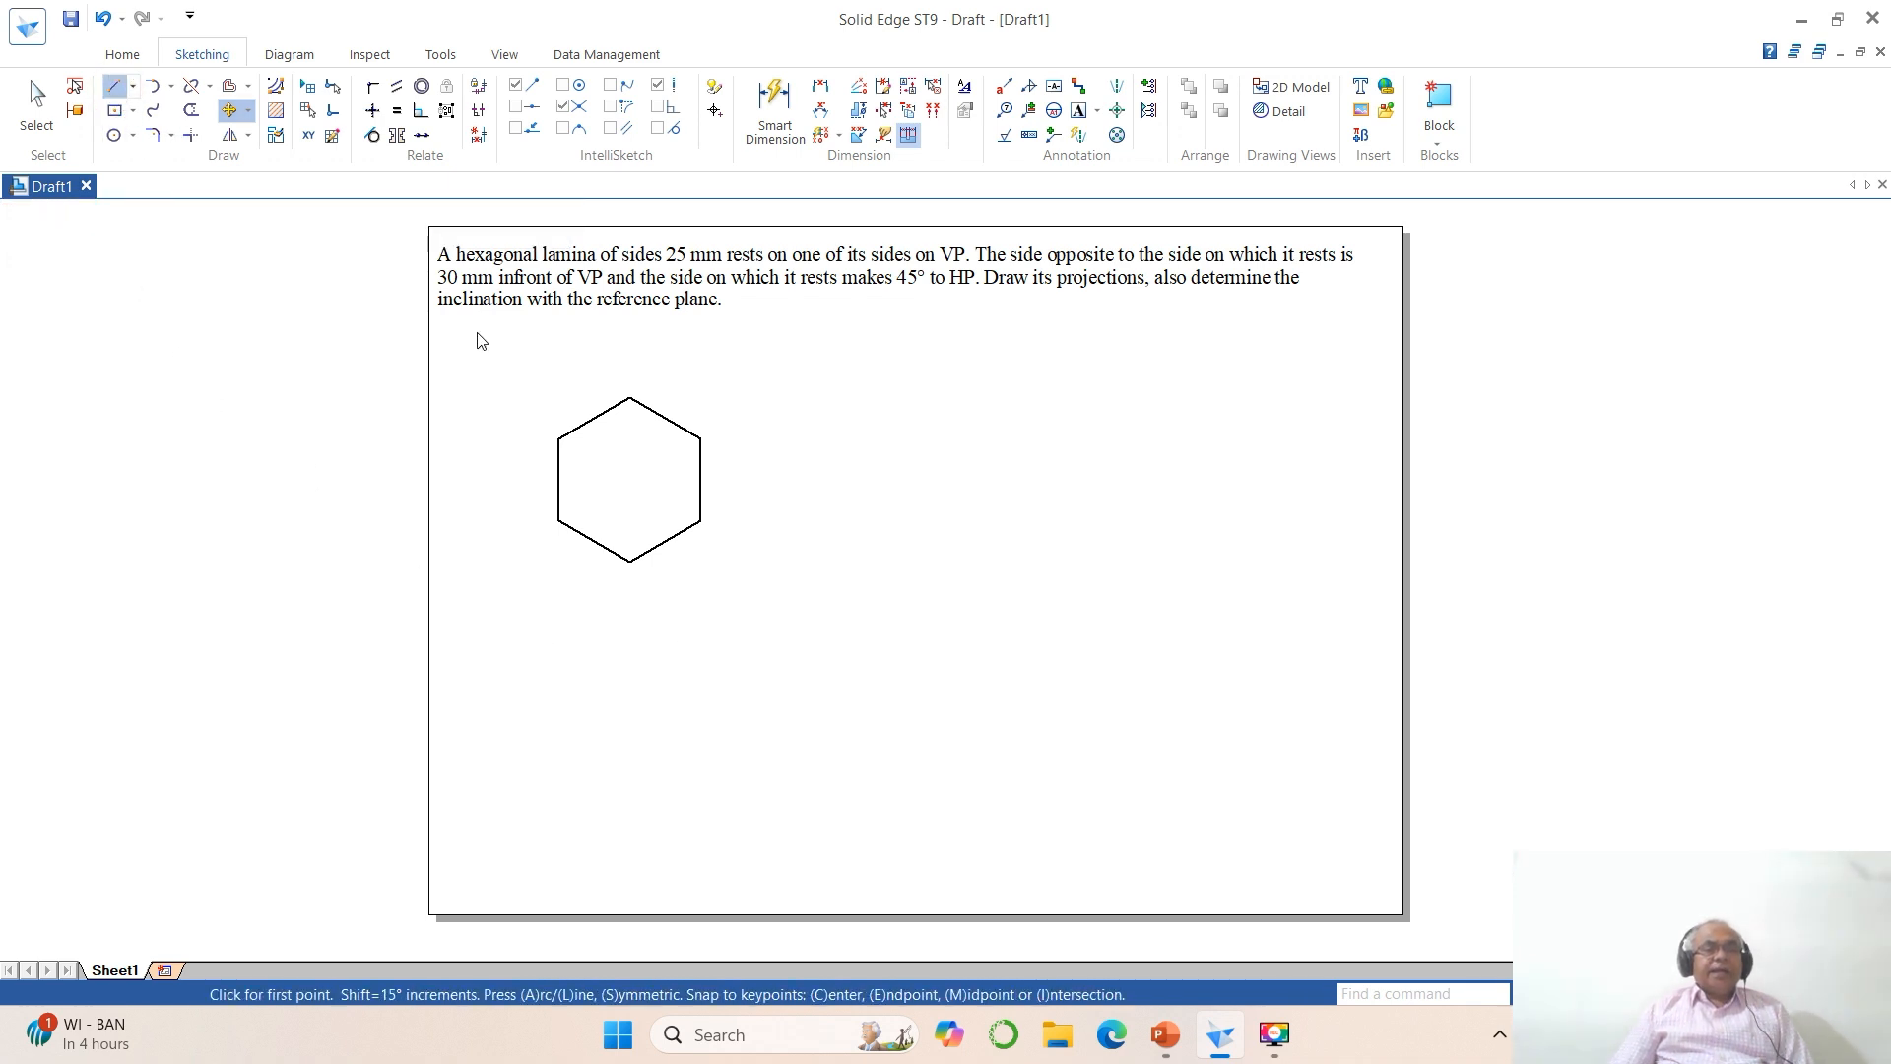
left_click(509, 619)
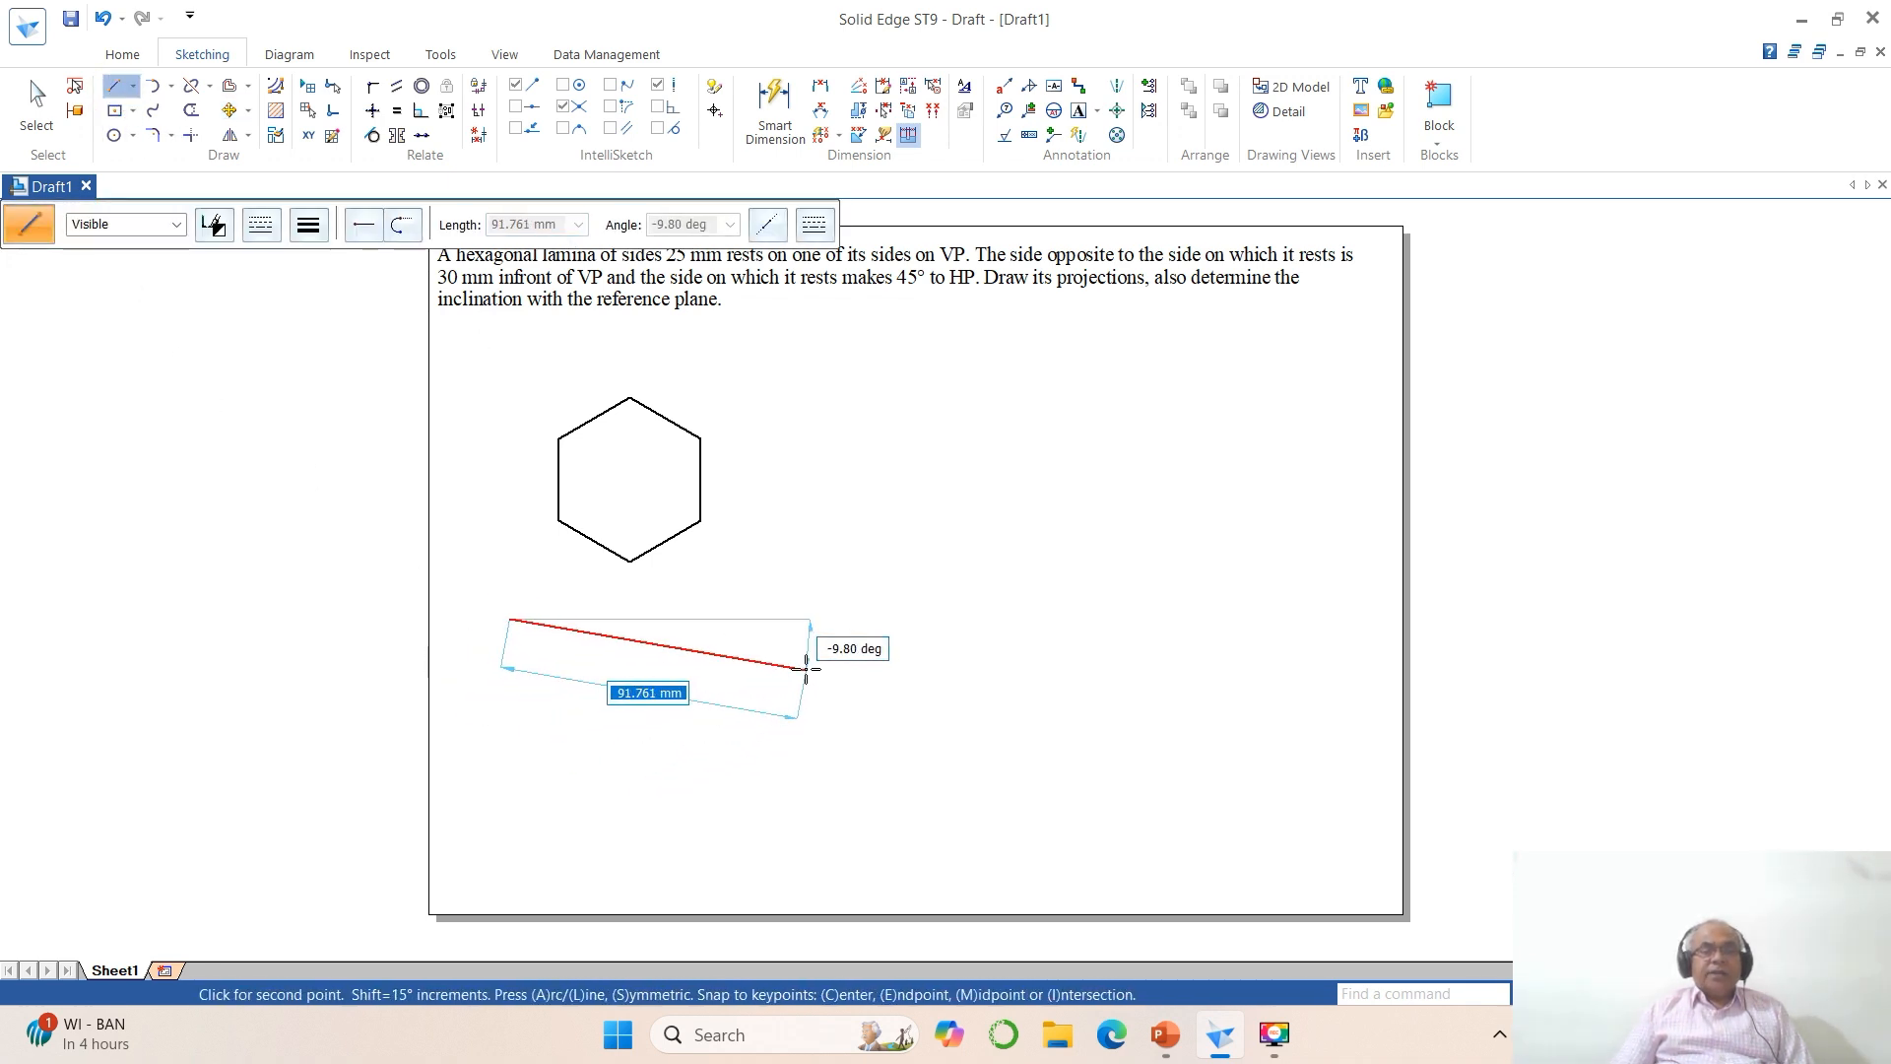
left_click(821, 619)
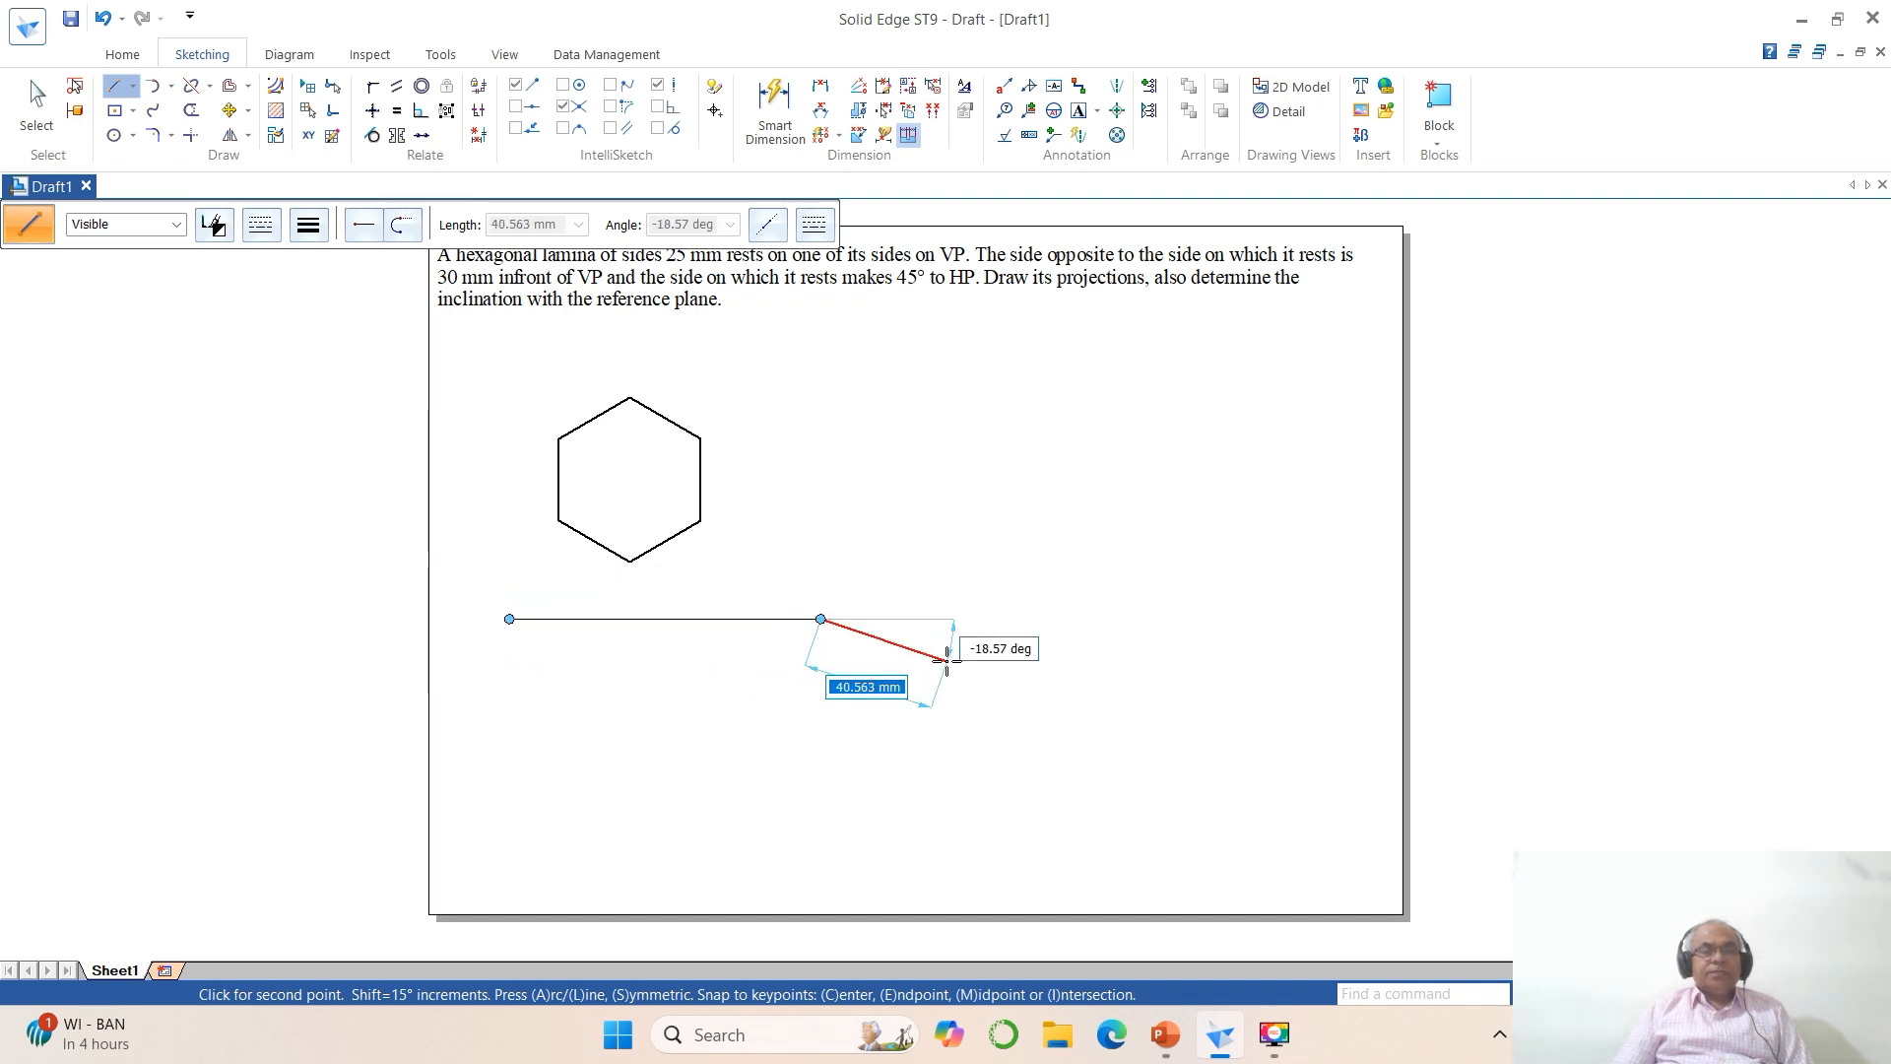
right_click(956, 680)
Step: Label the reference line's left end with X, VP above the line and HP below it, using text size 3
left_click(1615, 993)
left_click(391, 364)
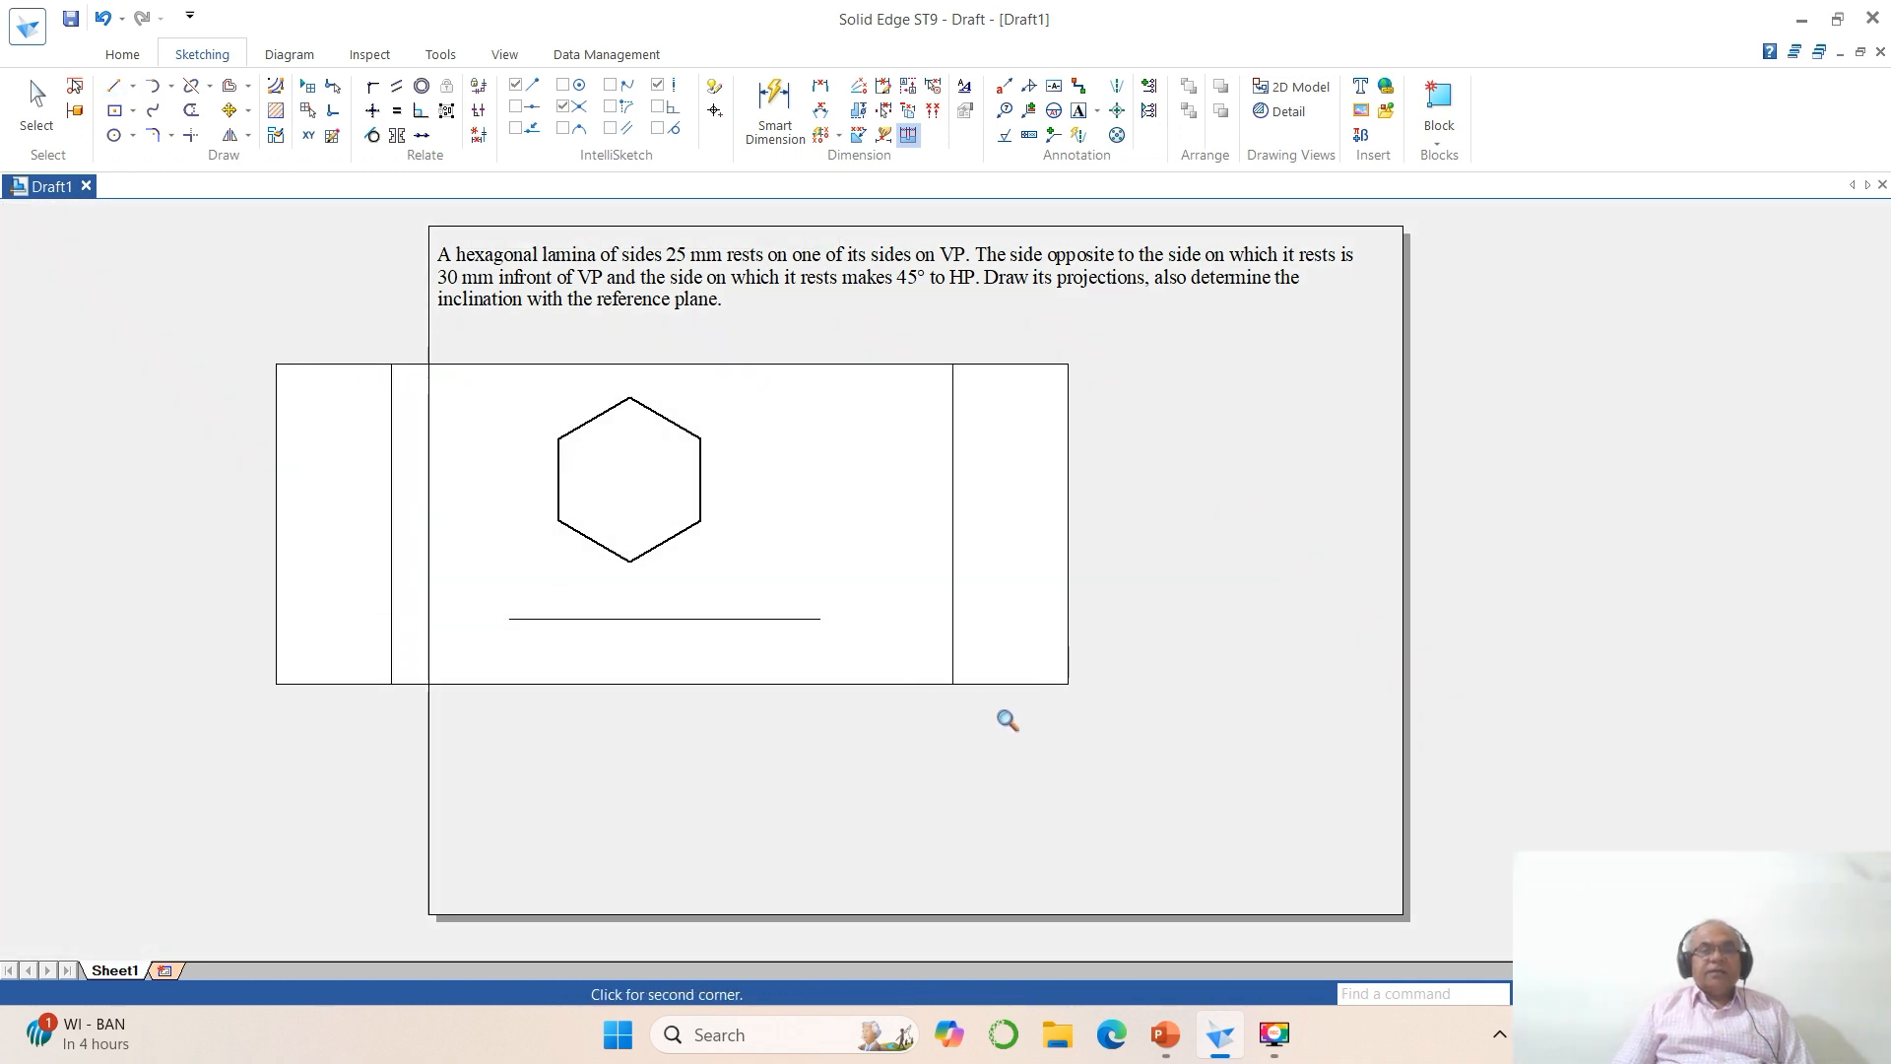
left_click(1001, 716)
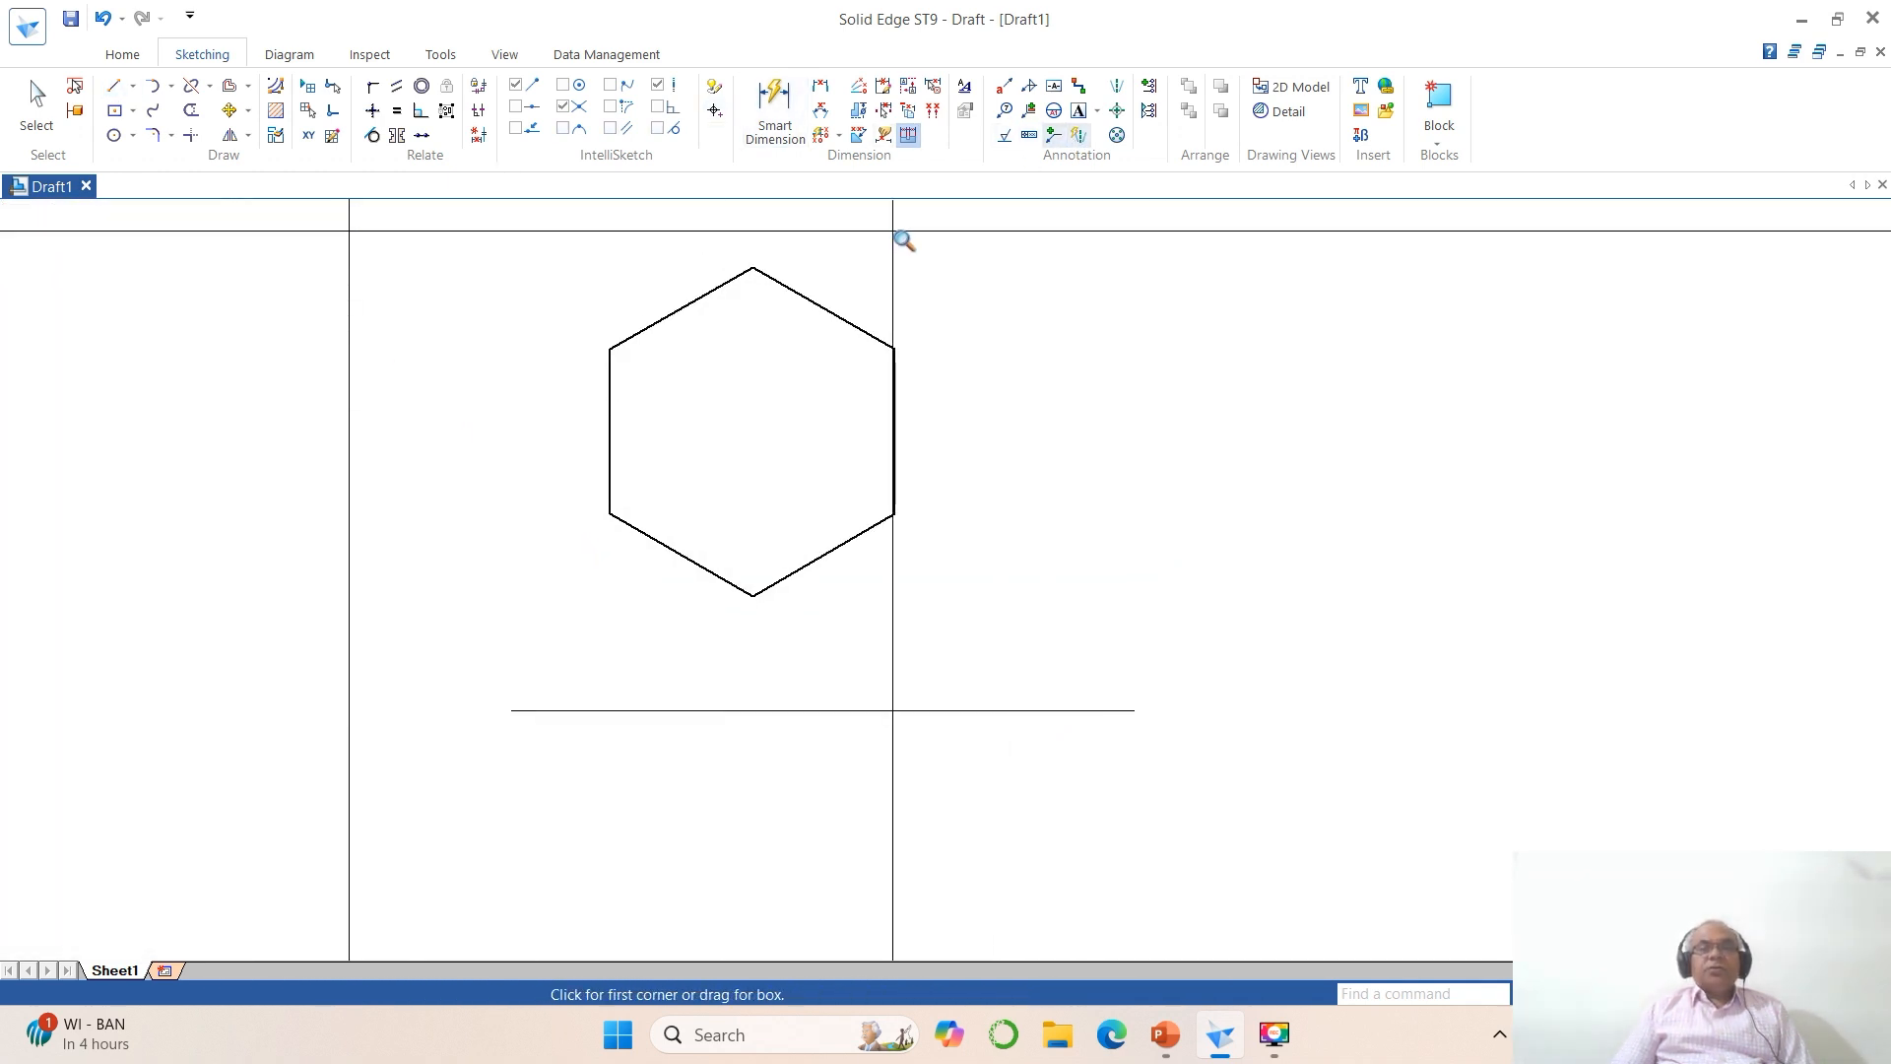
left_click(1078, 110)
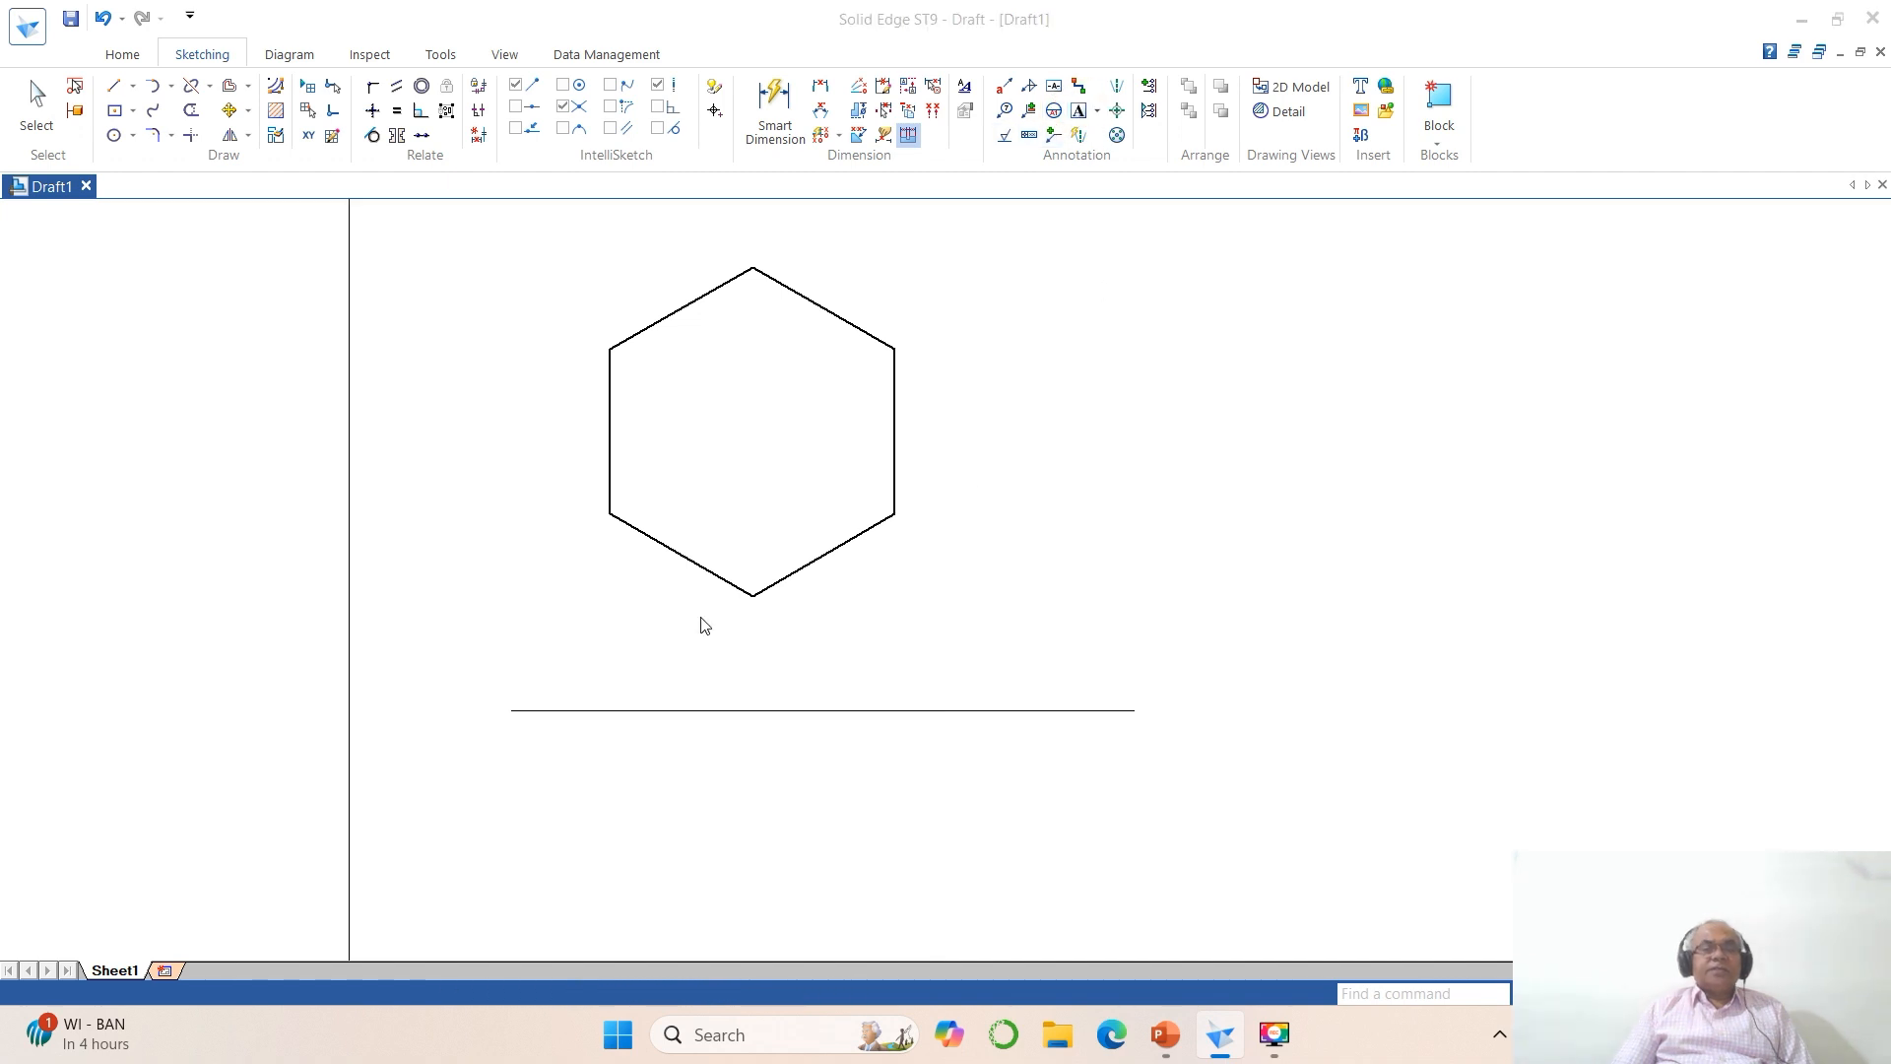
left_click(483, 705)
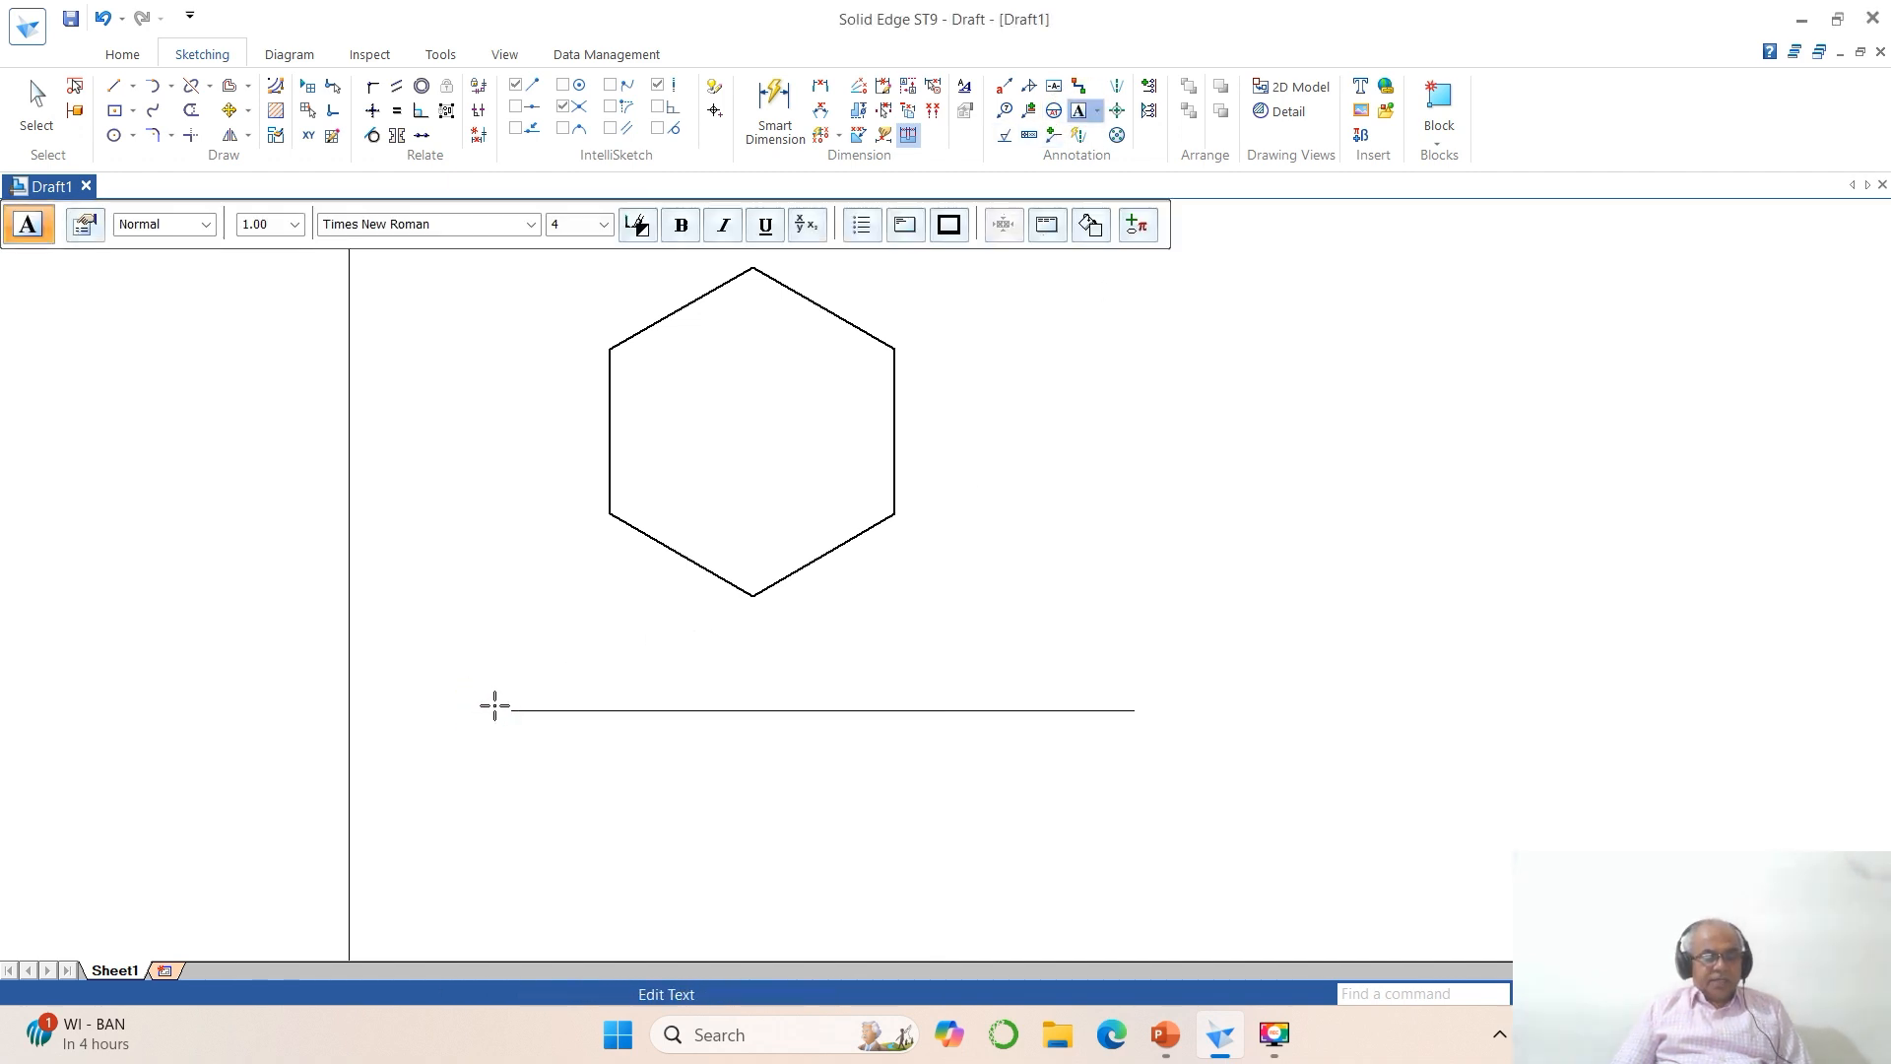
type("X")
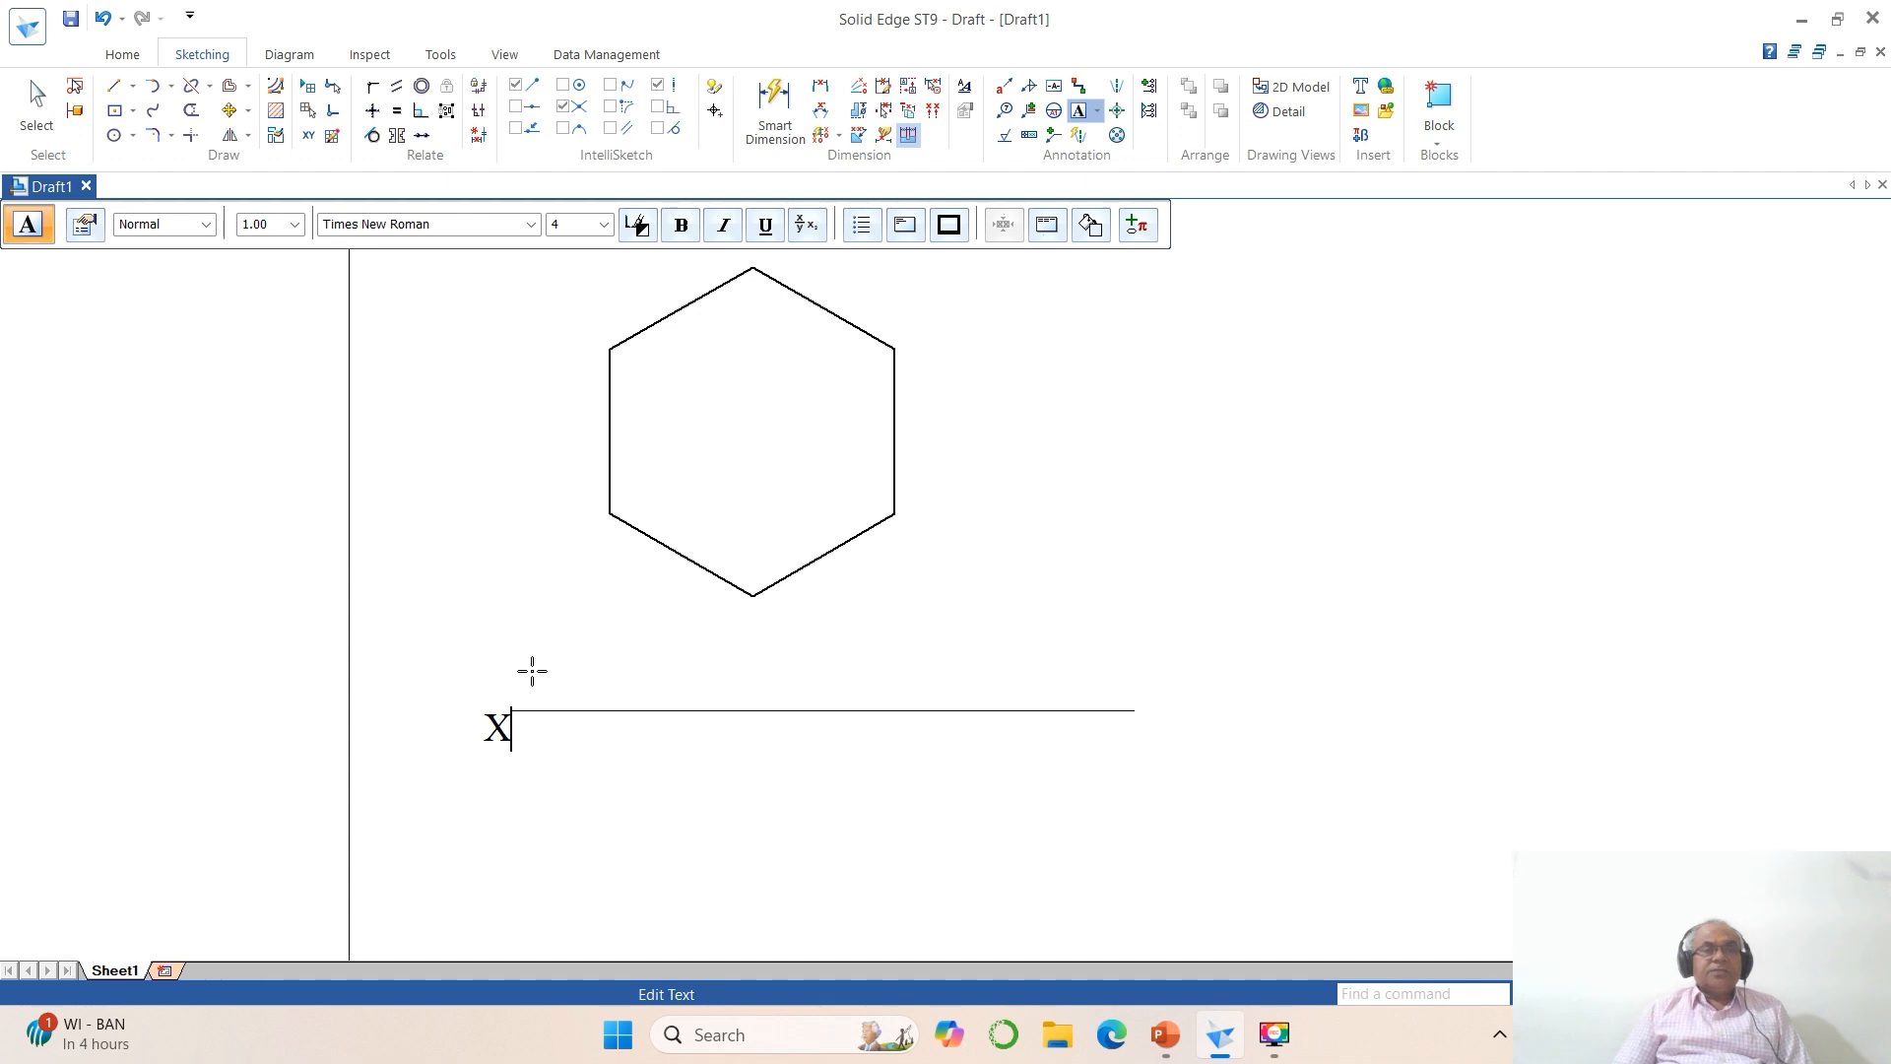
key("BackSpace")
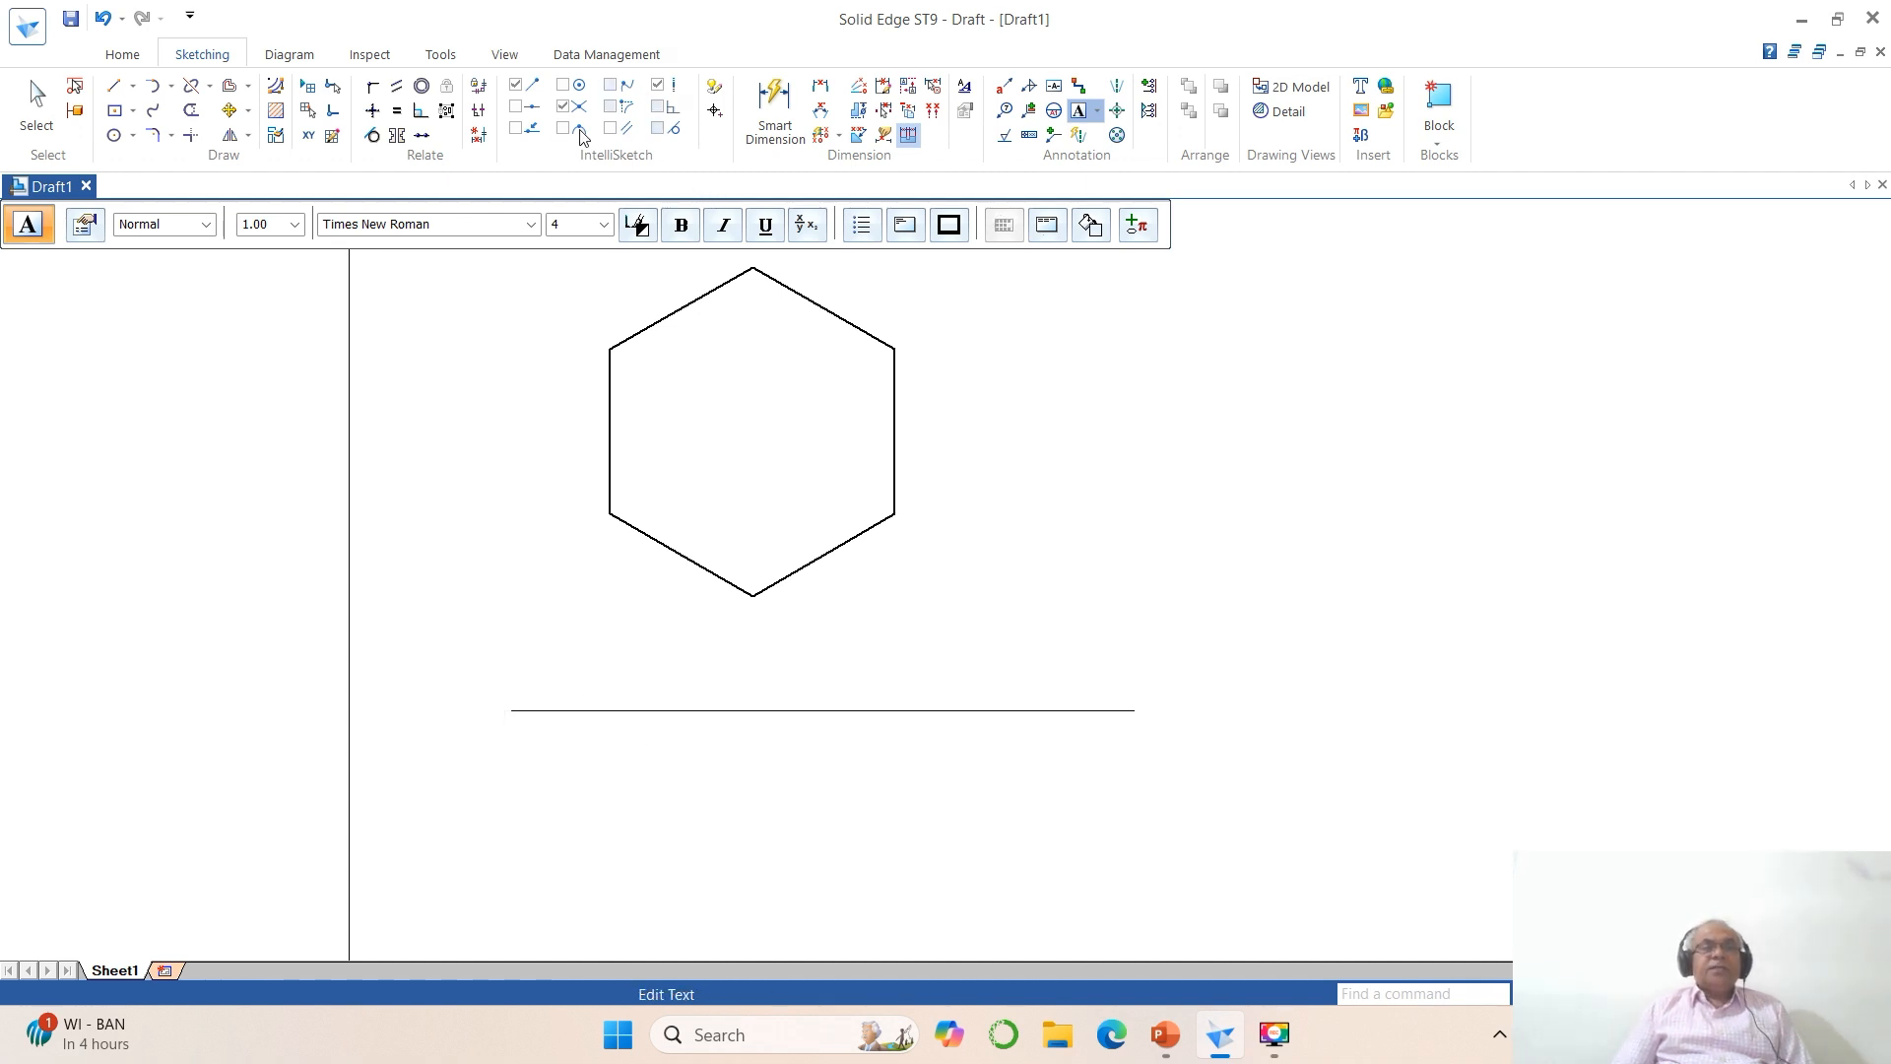
left_click(571, 226)
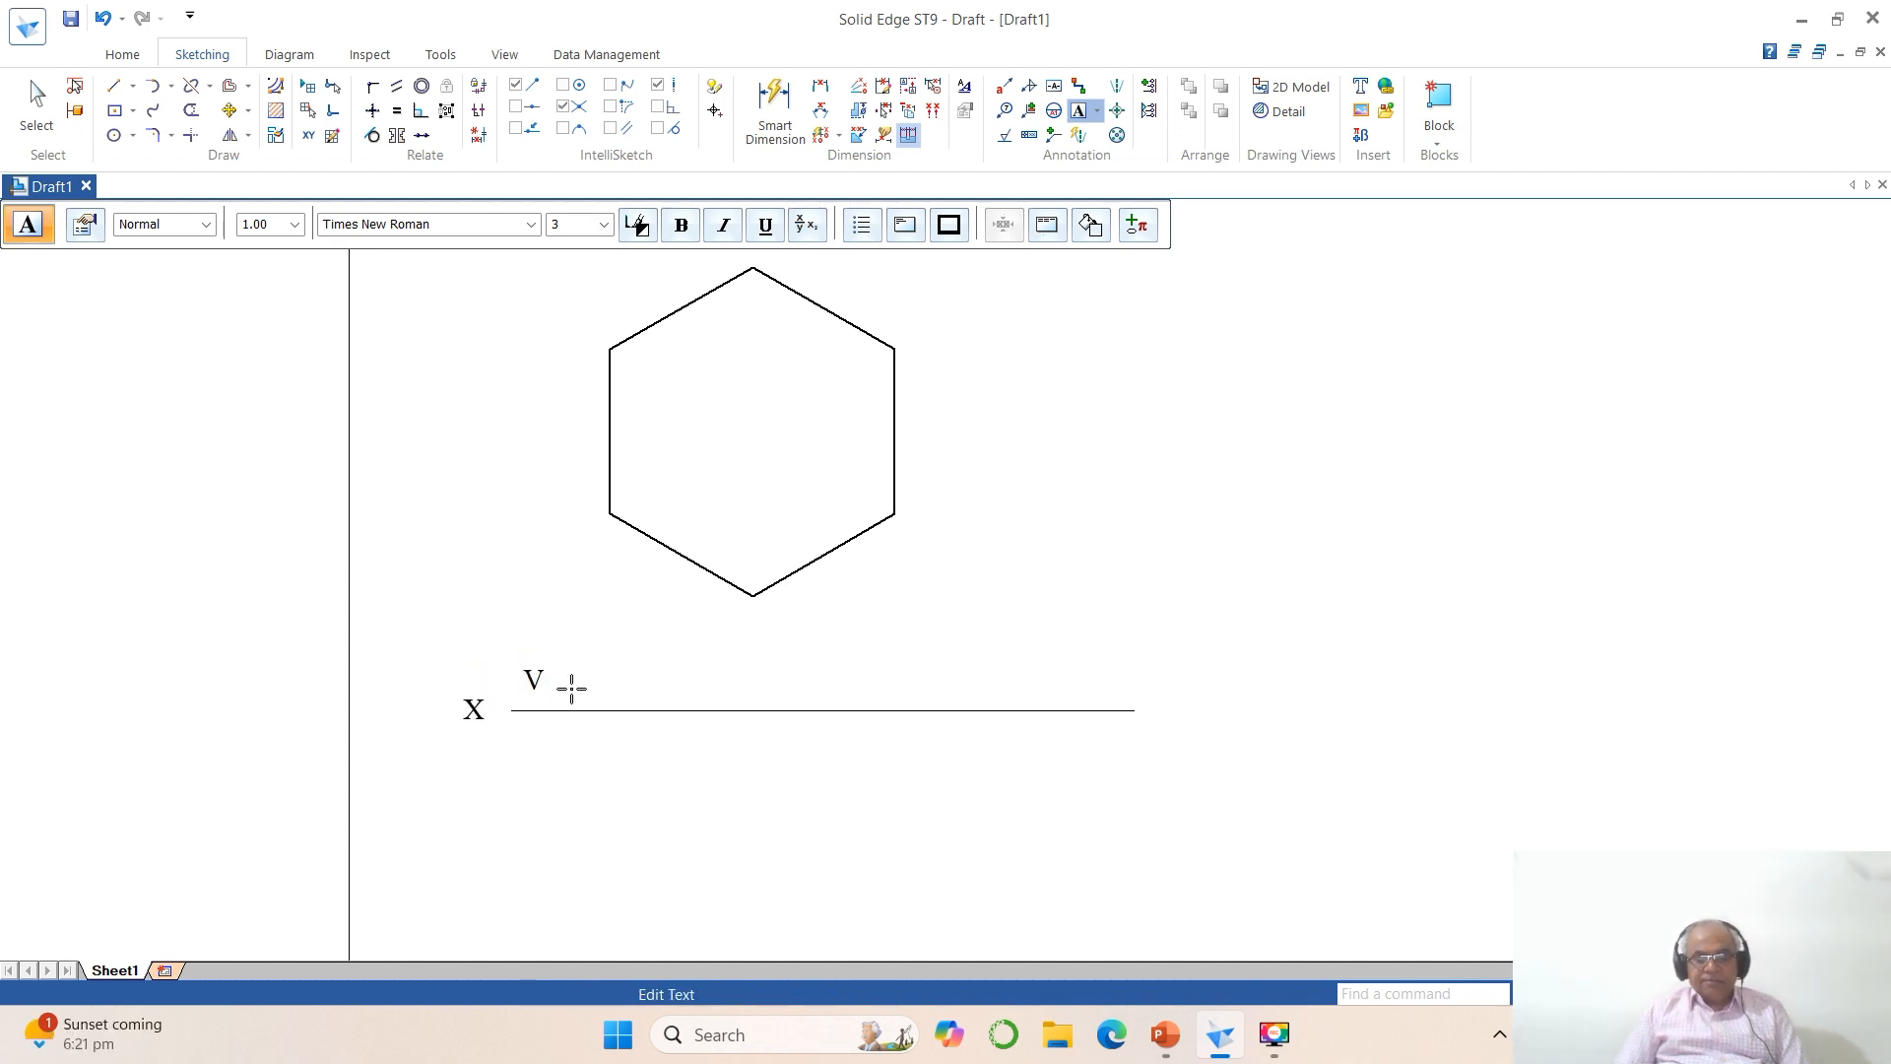
left_click(534, 741)
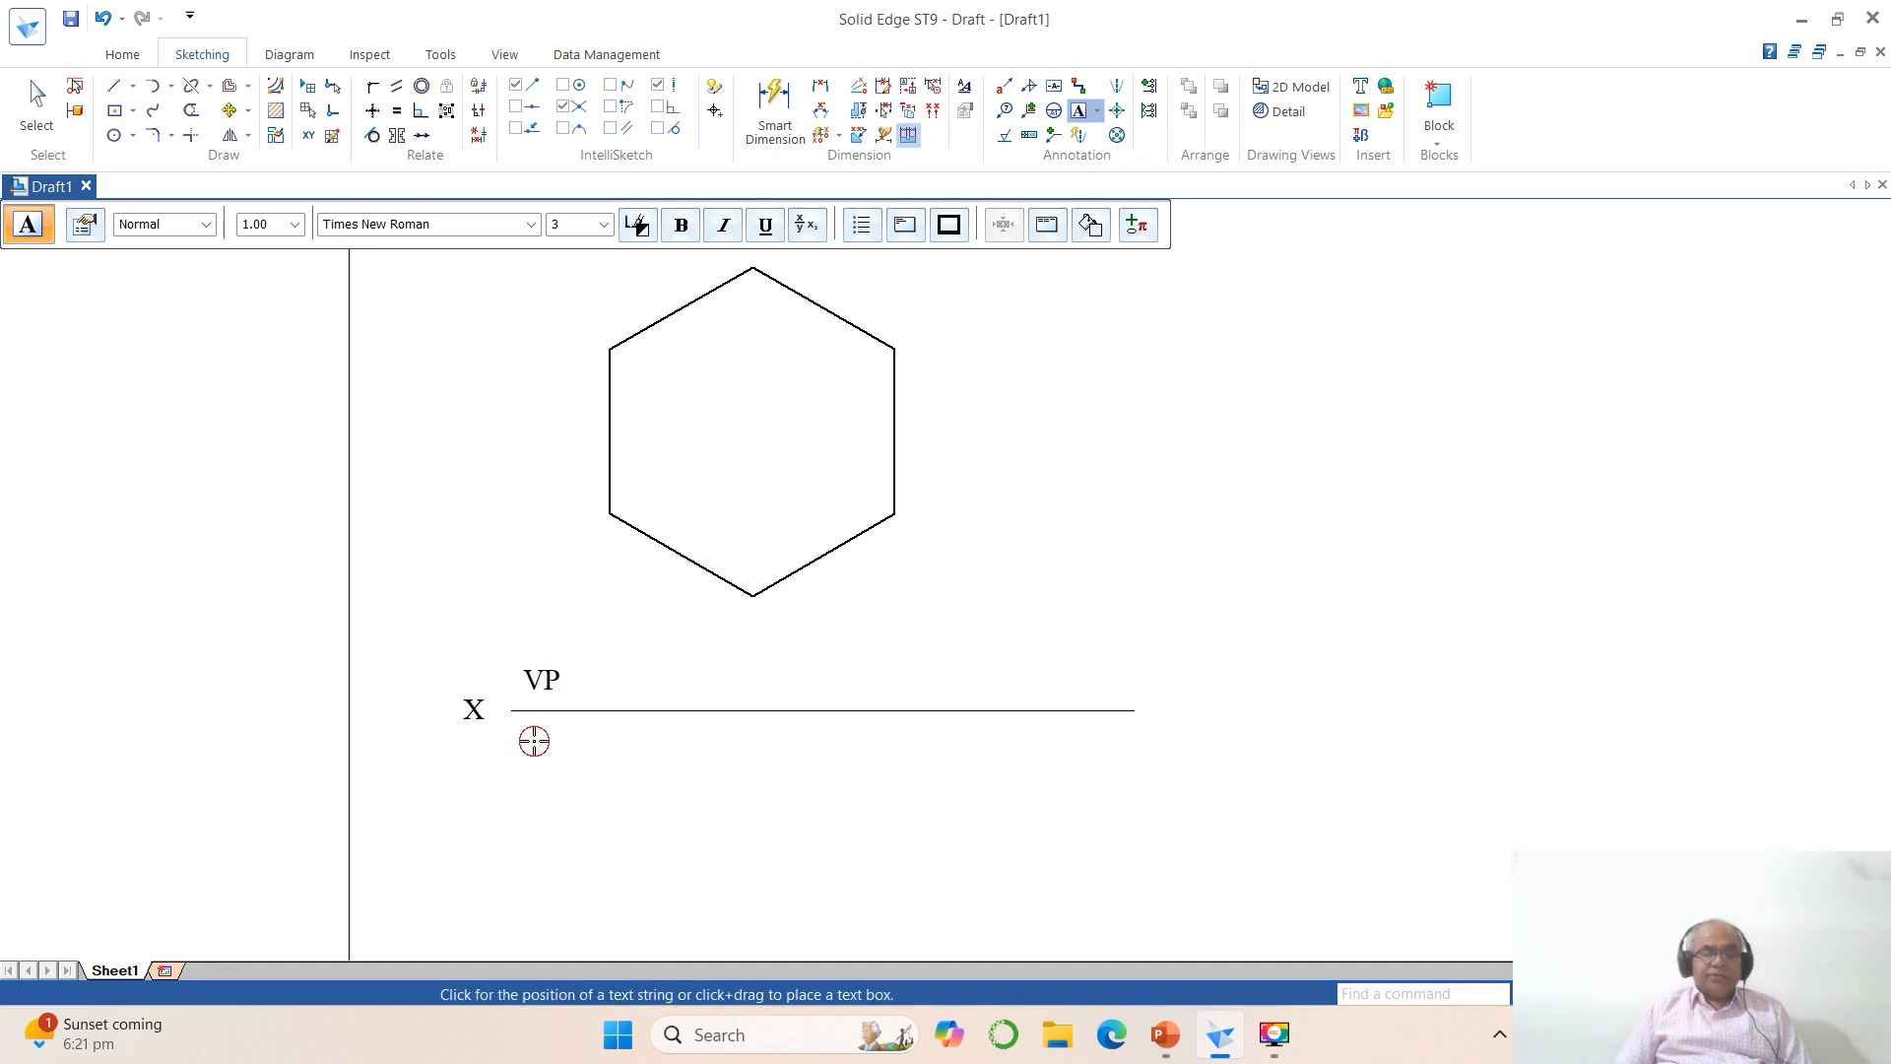
left_click(729, 789)
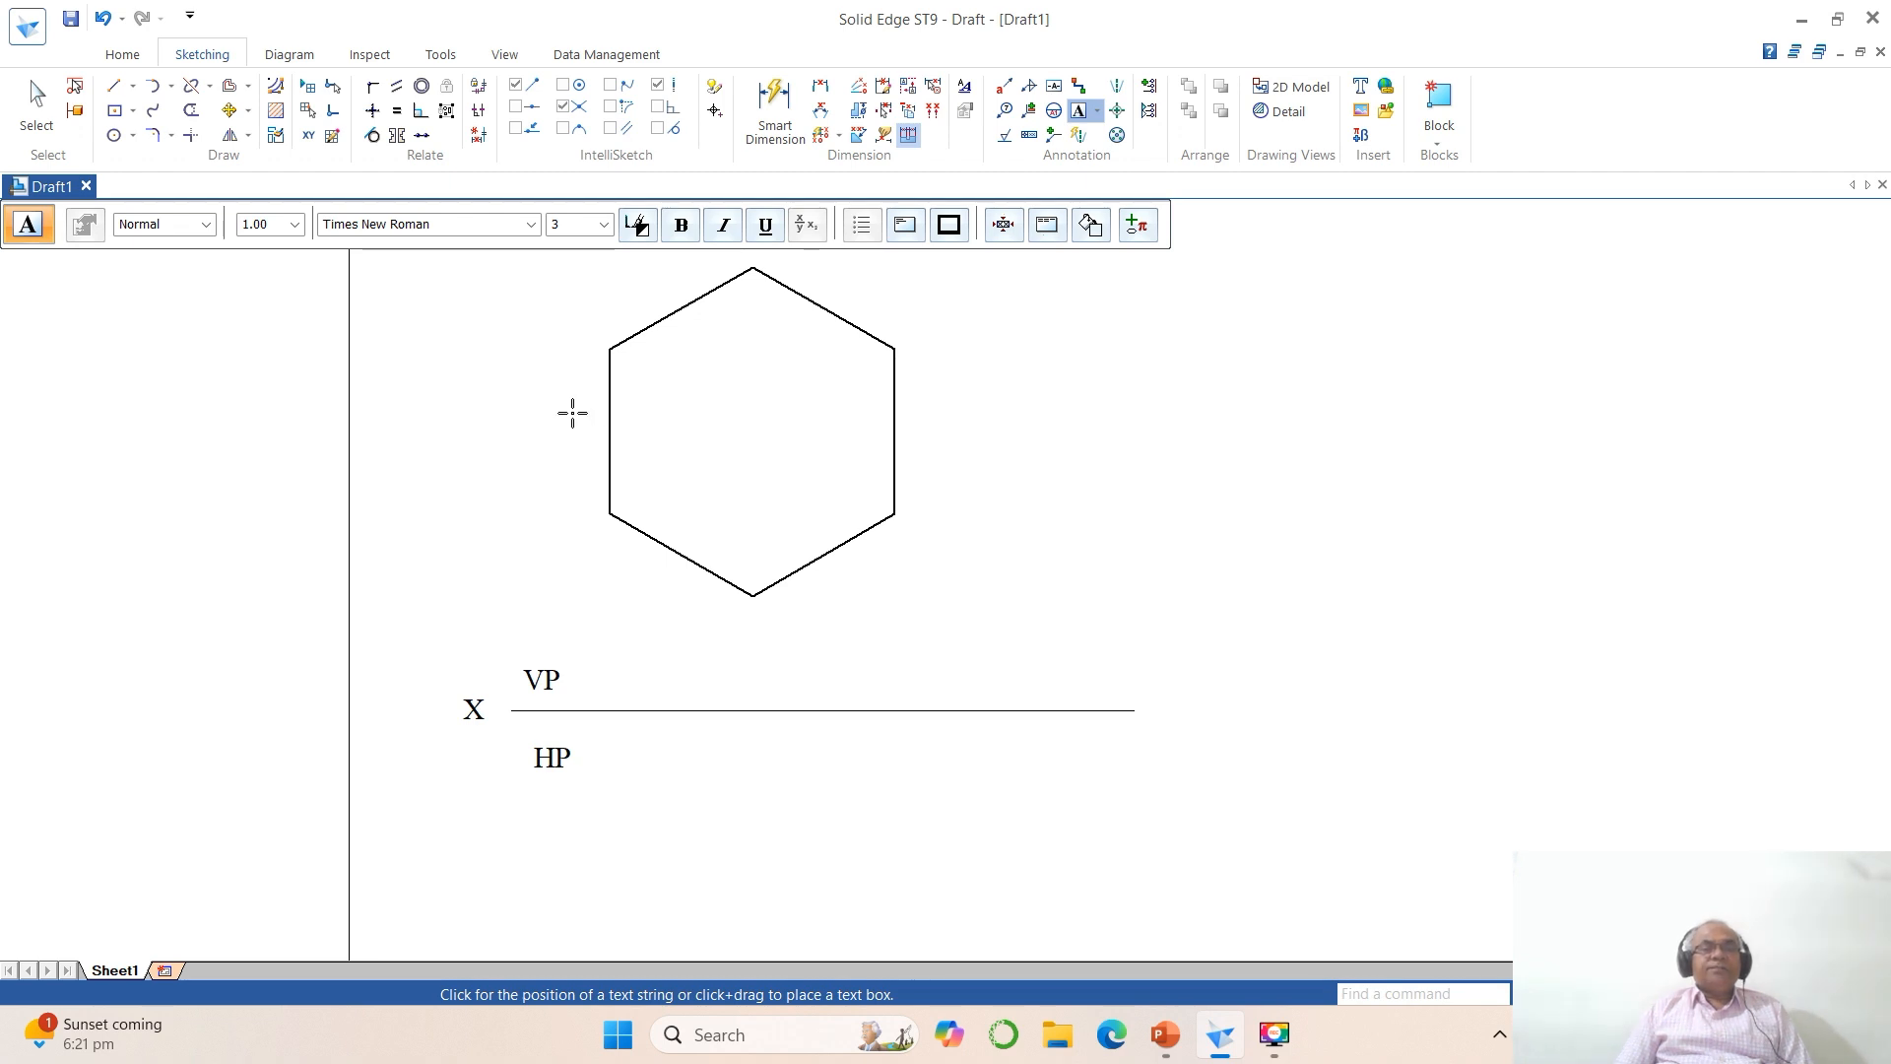
Step: Label the hexagon's vertices a', b', c', d', e' and f' clockwise from the upper-left corner
left_click(551, 355)
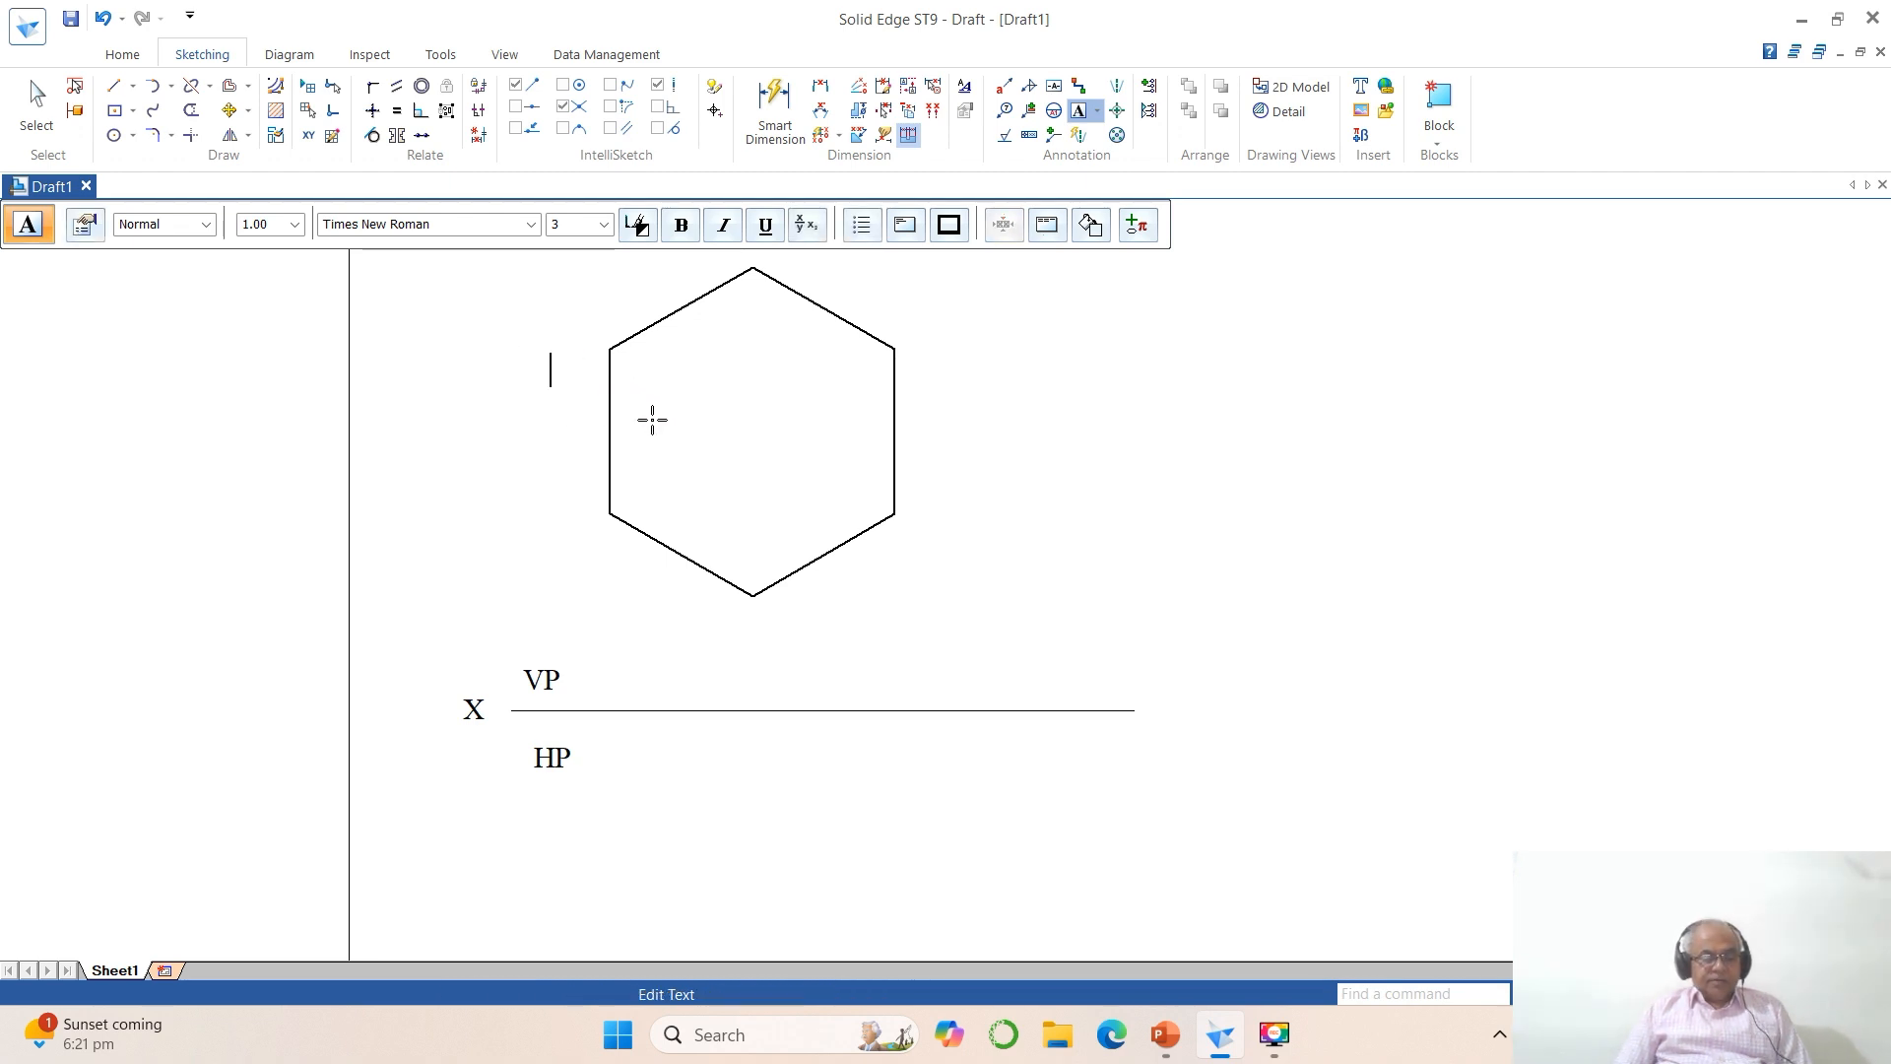
left_click(778, 283)
left_click(782, 271)
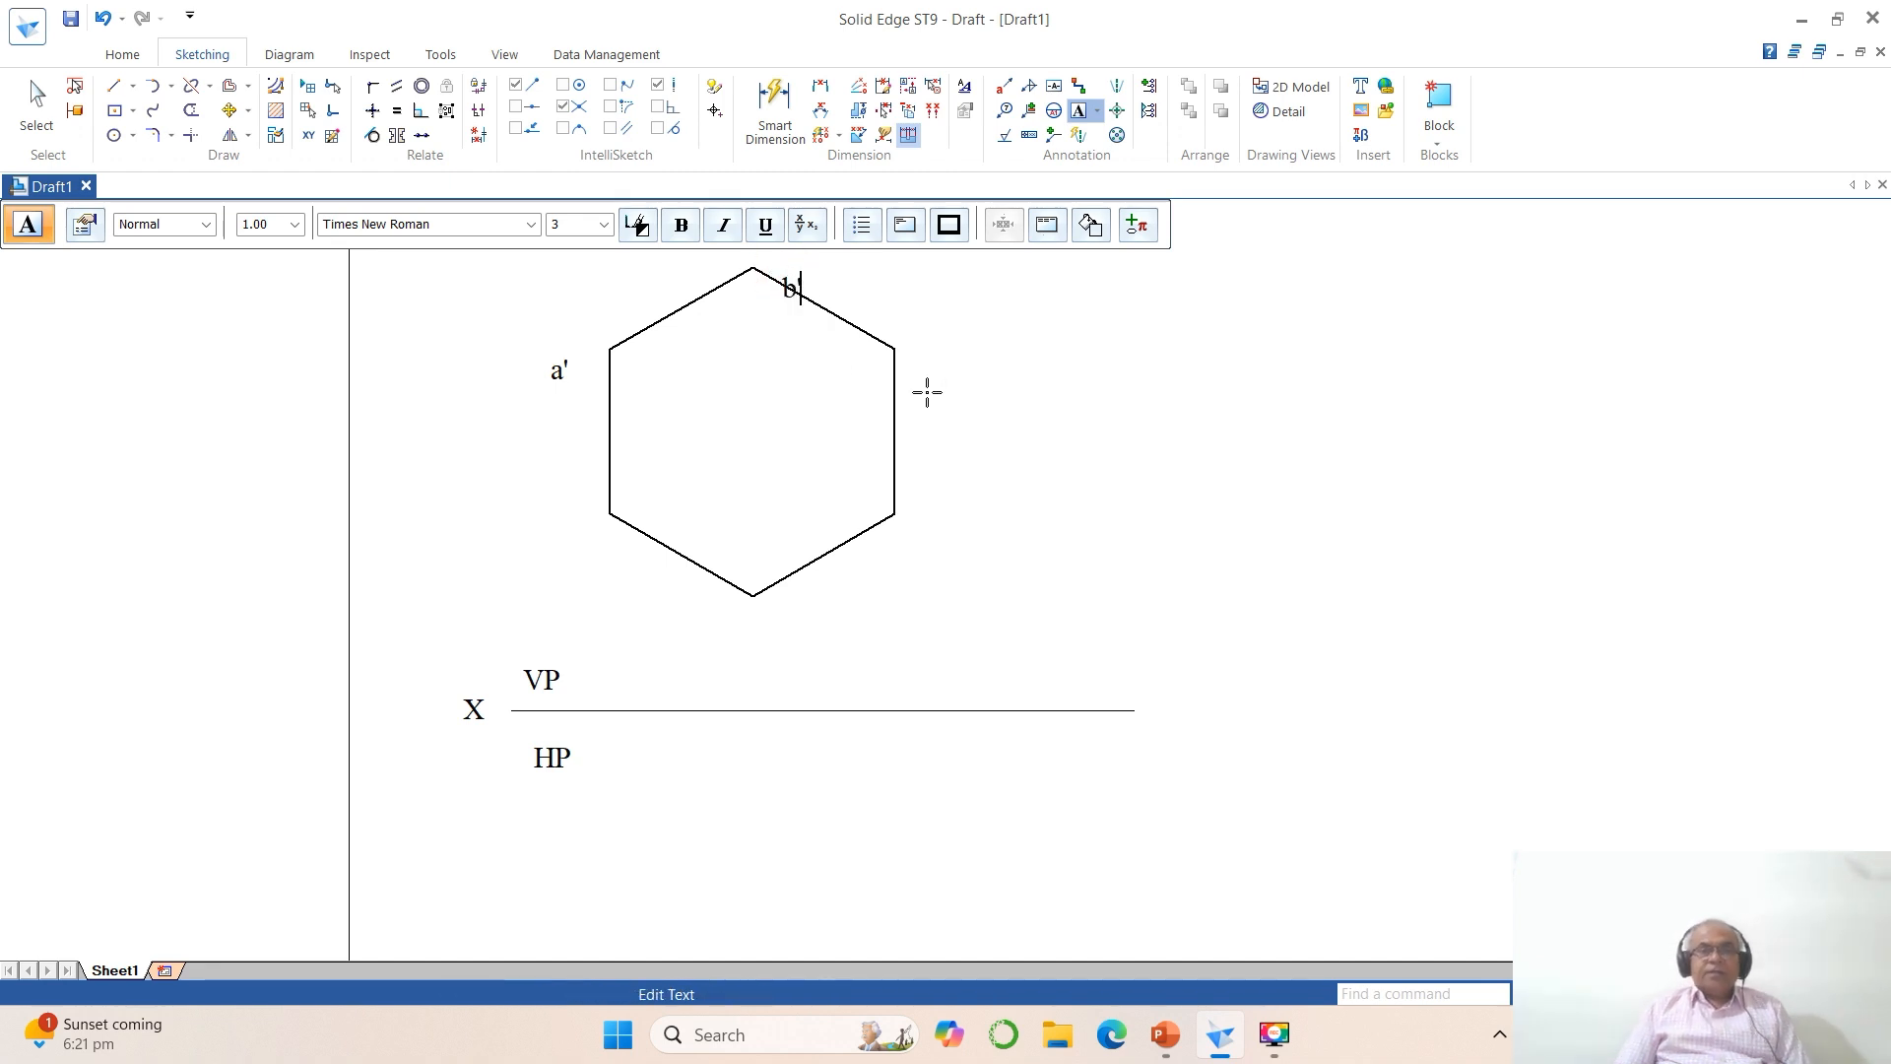
left_click(916, 352)
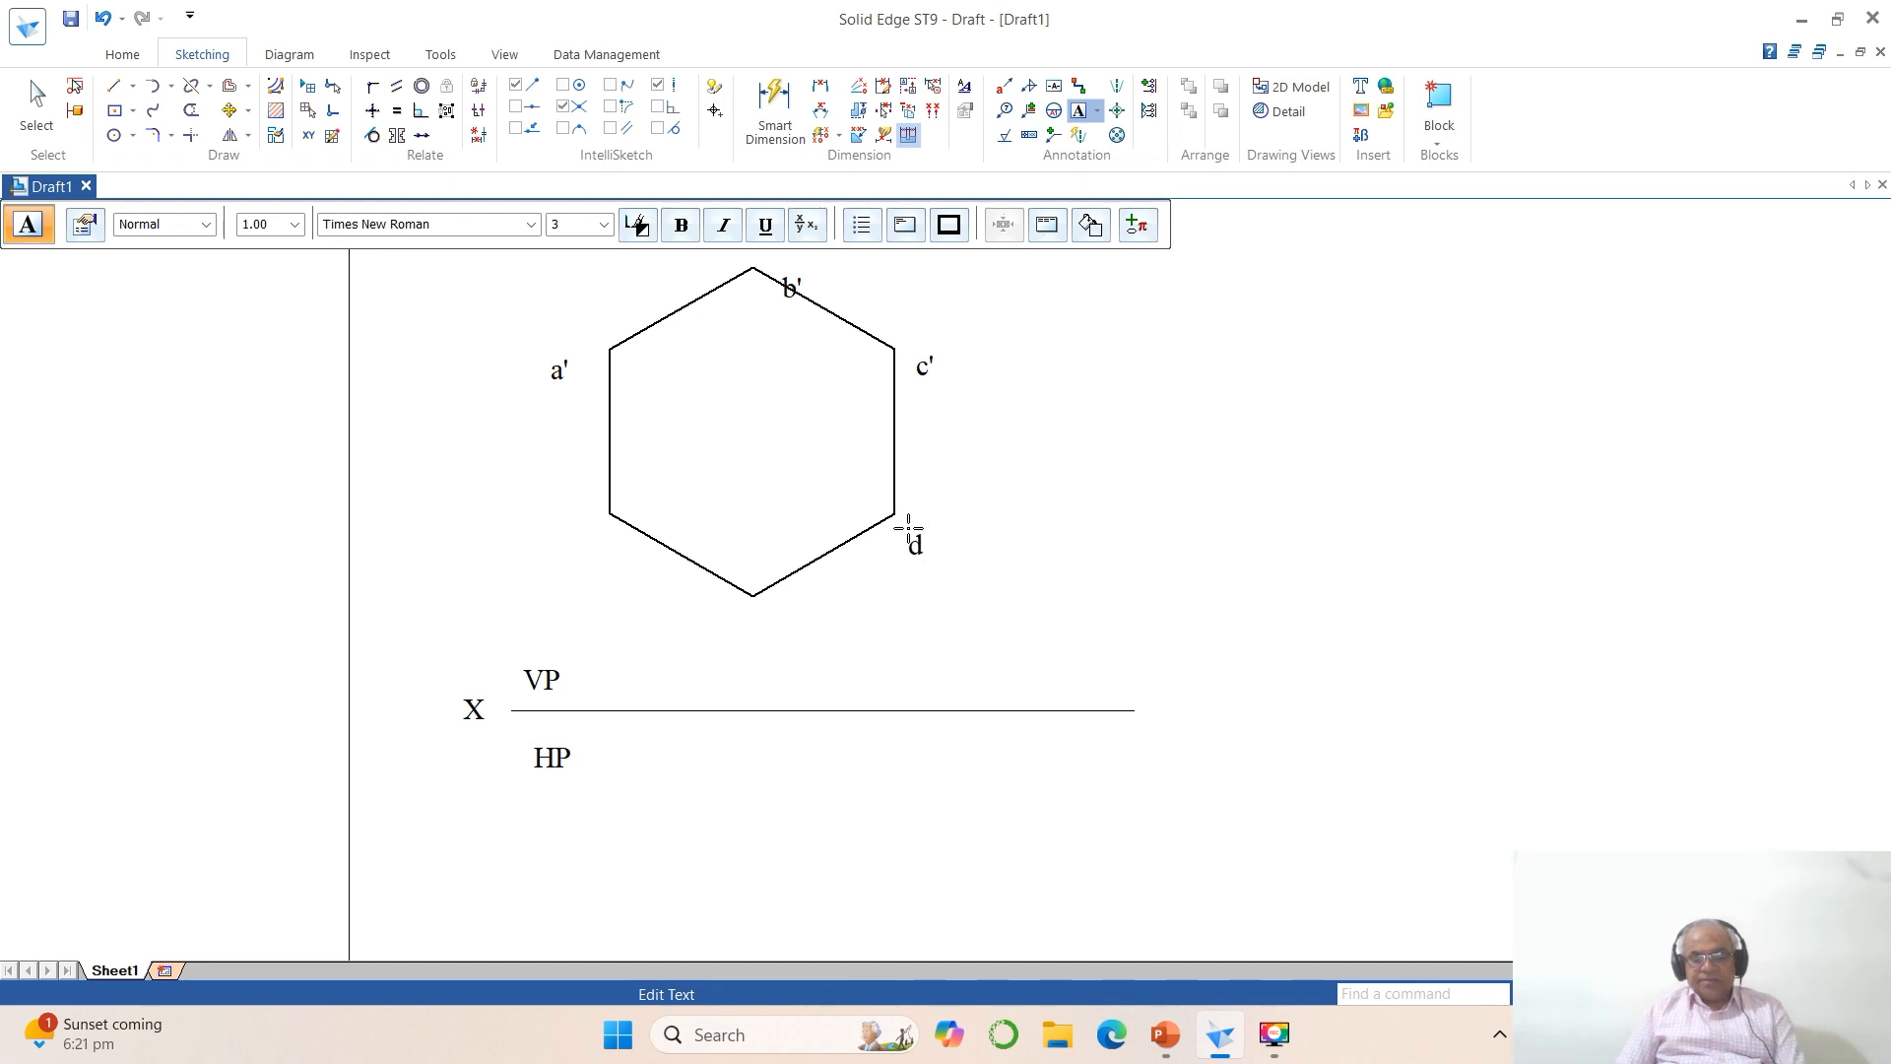
left_click(766, 622)
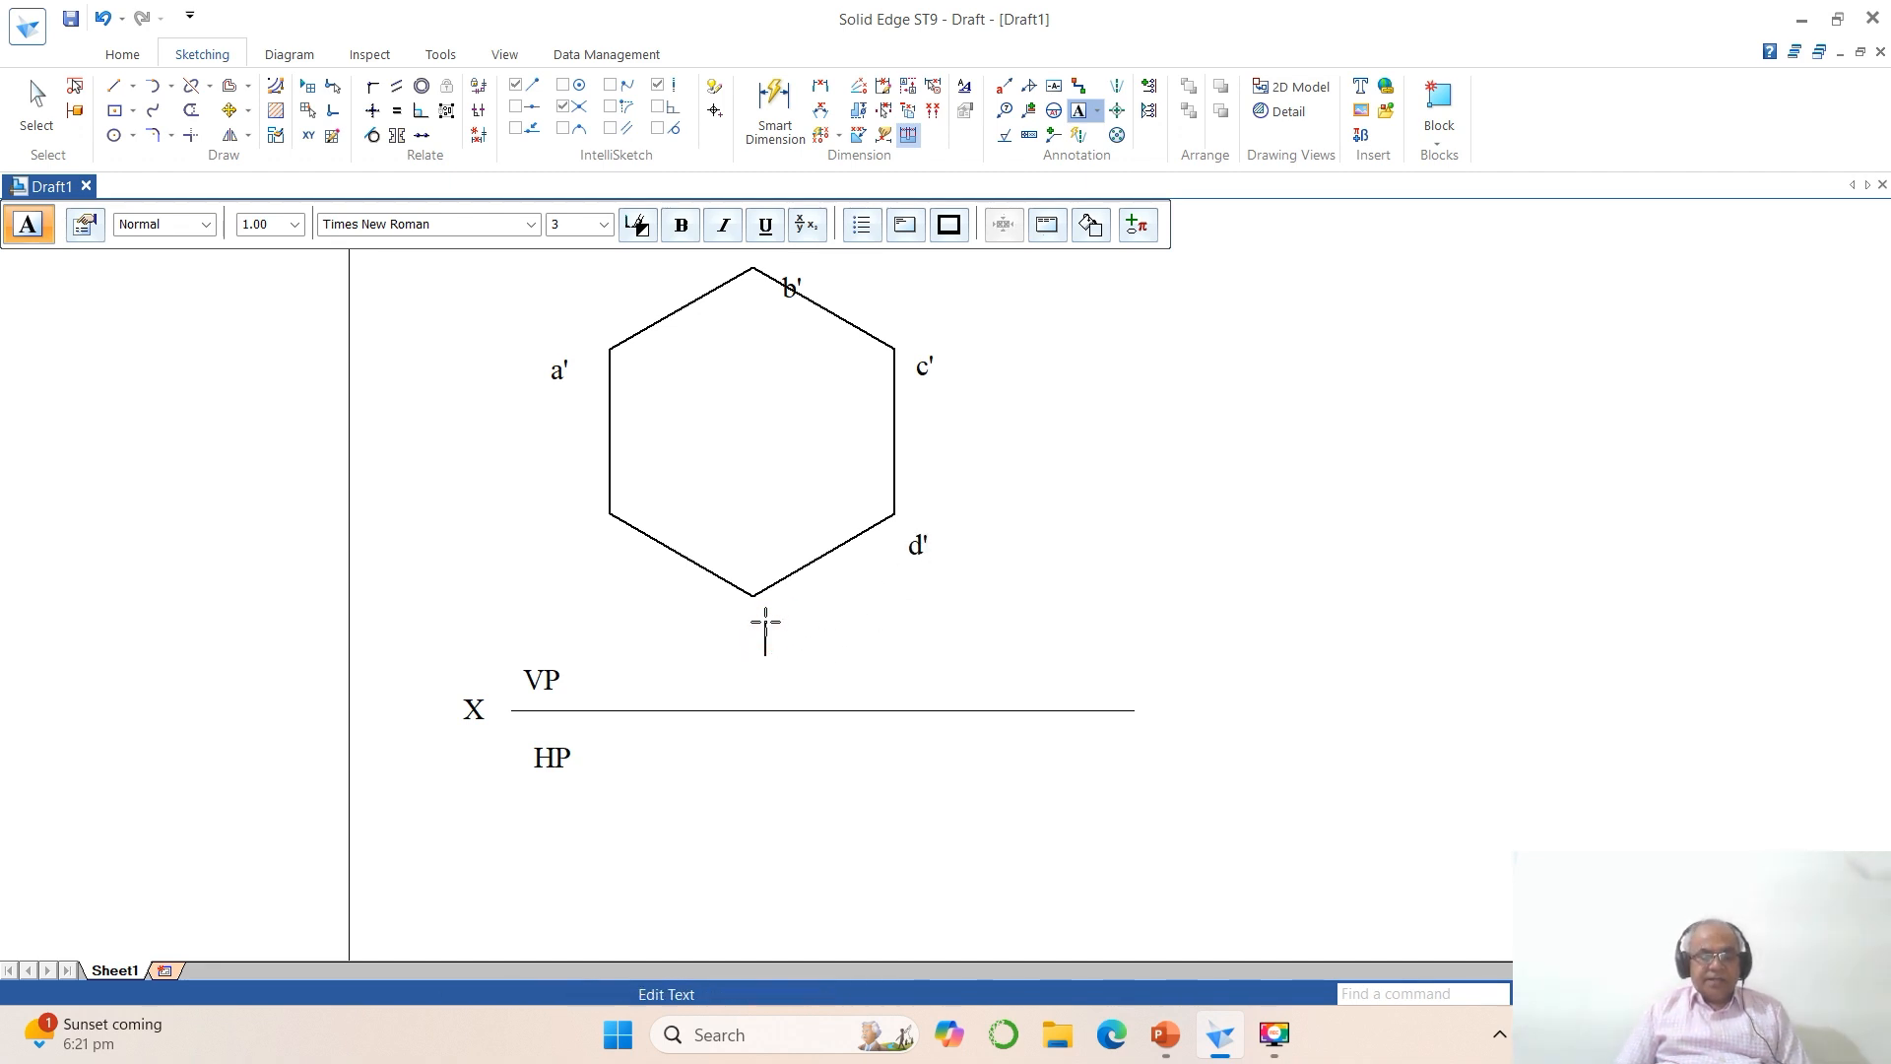
left_click(566, 555)
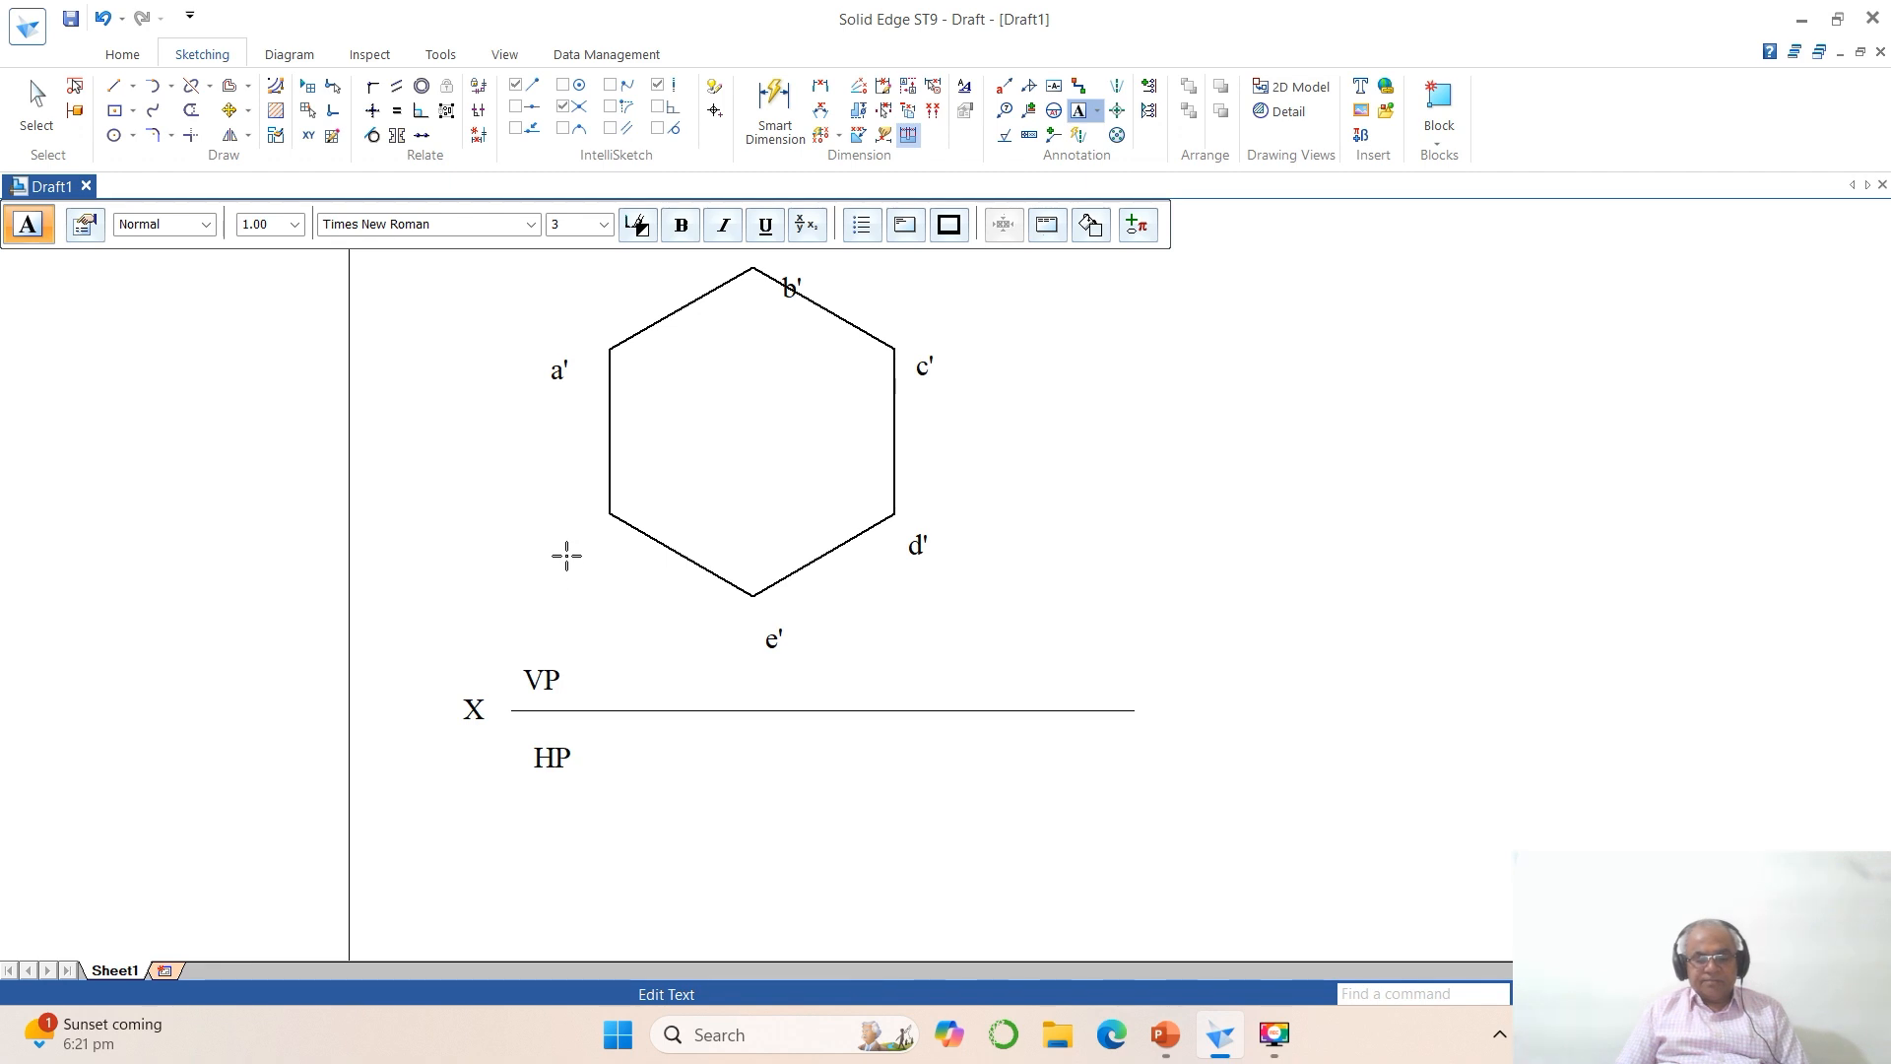
right_click(877, 672)
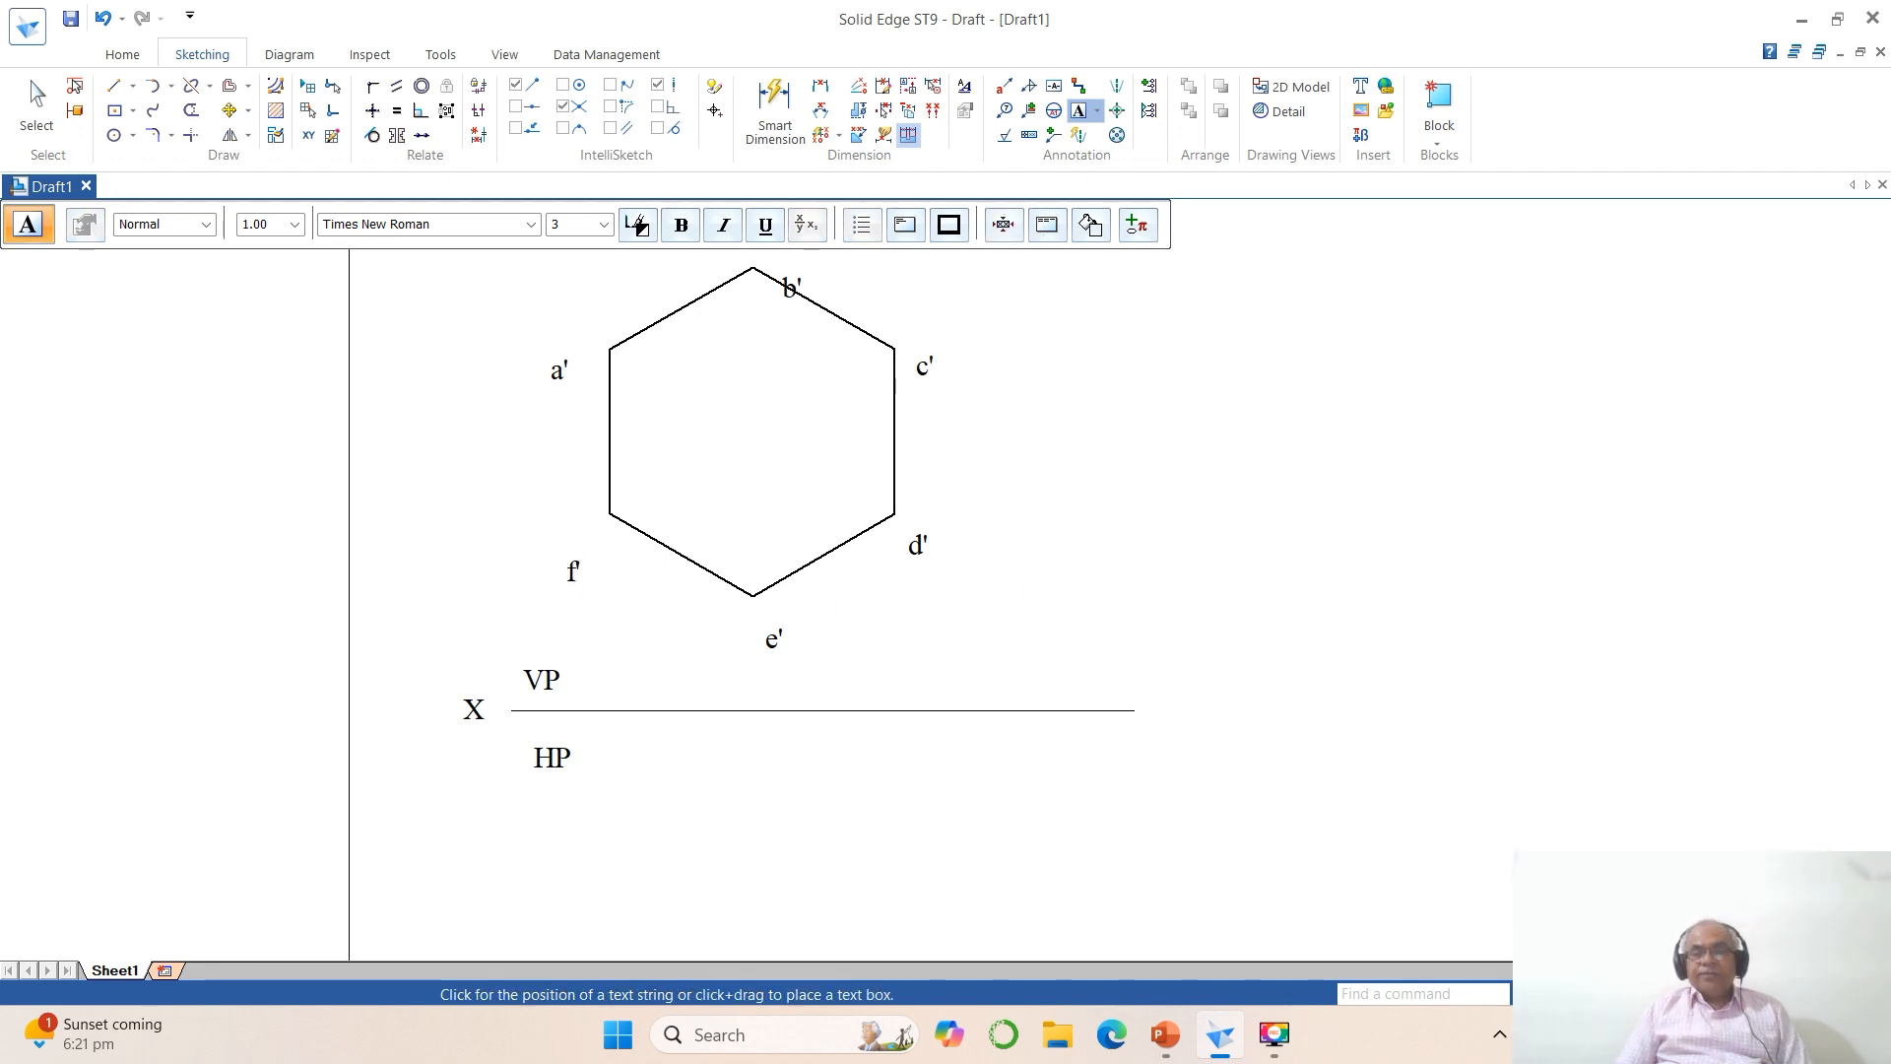
Step: Move the X, VP and HP labels close to the left end of the reference line
left_click(1654, 994)
left_click(1605, 994)
left_click(468, 366)
left_click(980, 760)
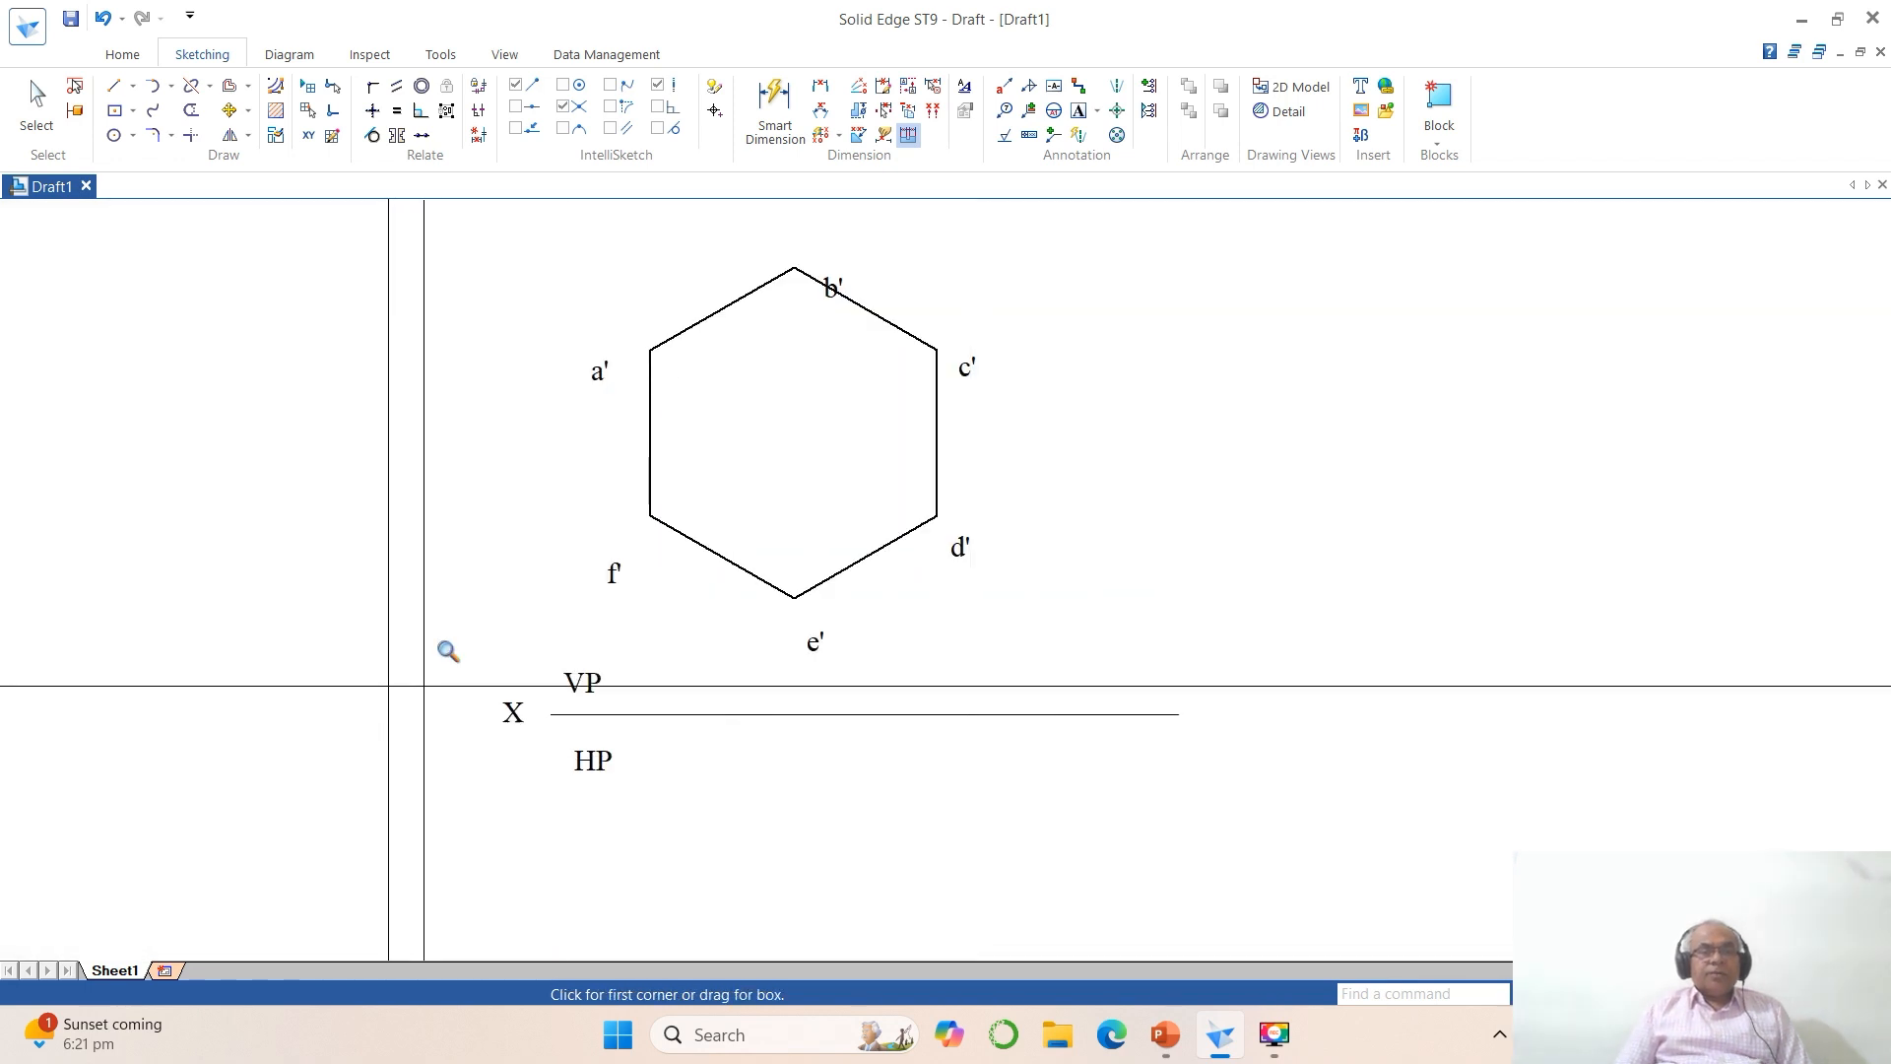
left_click(228, 110)
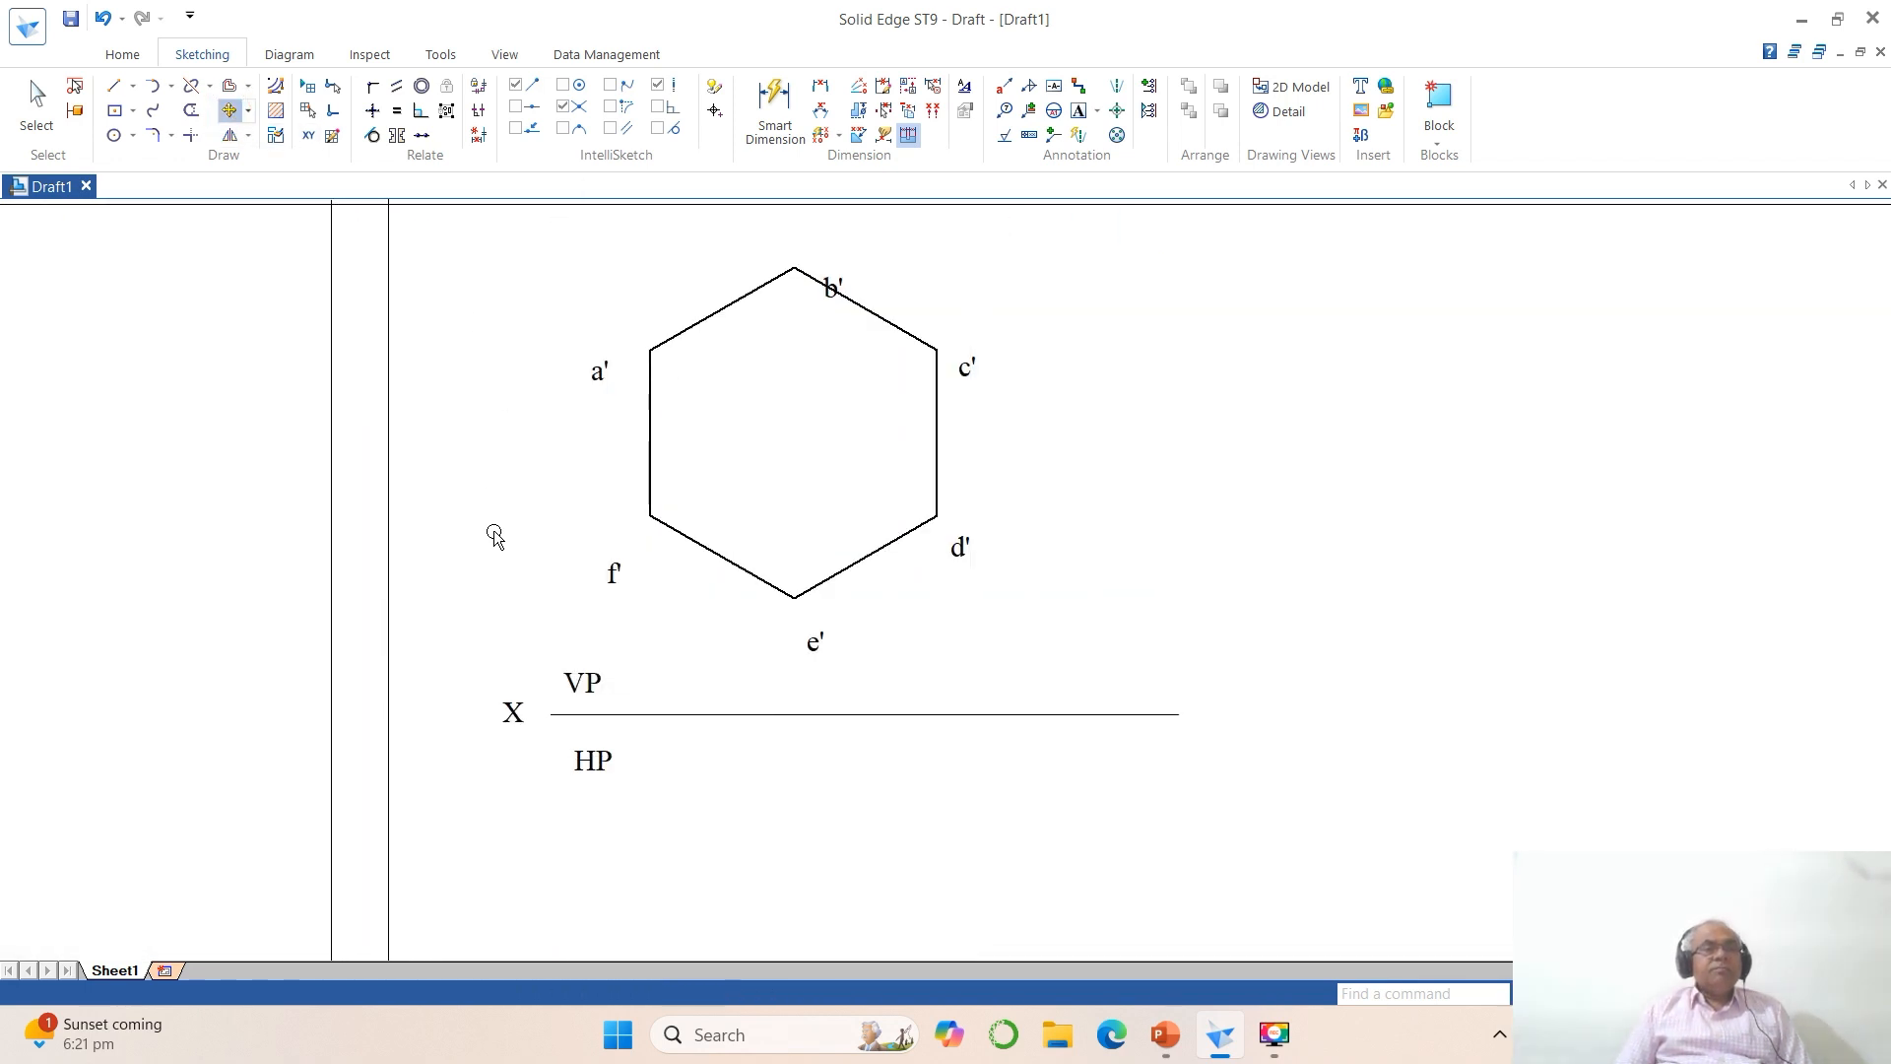
left_click(512, 724)
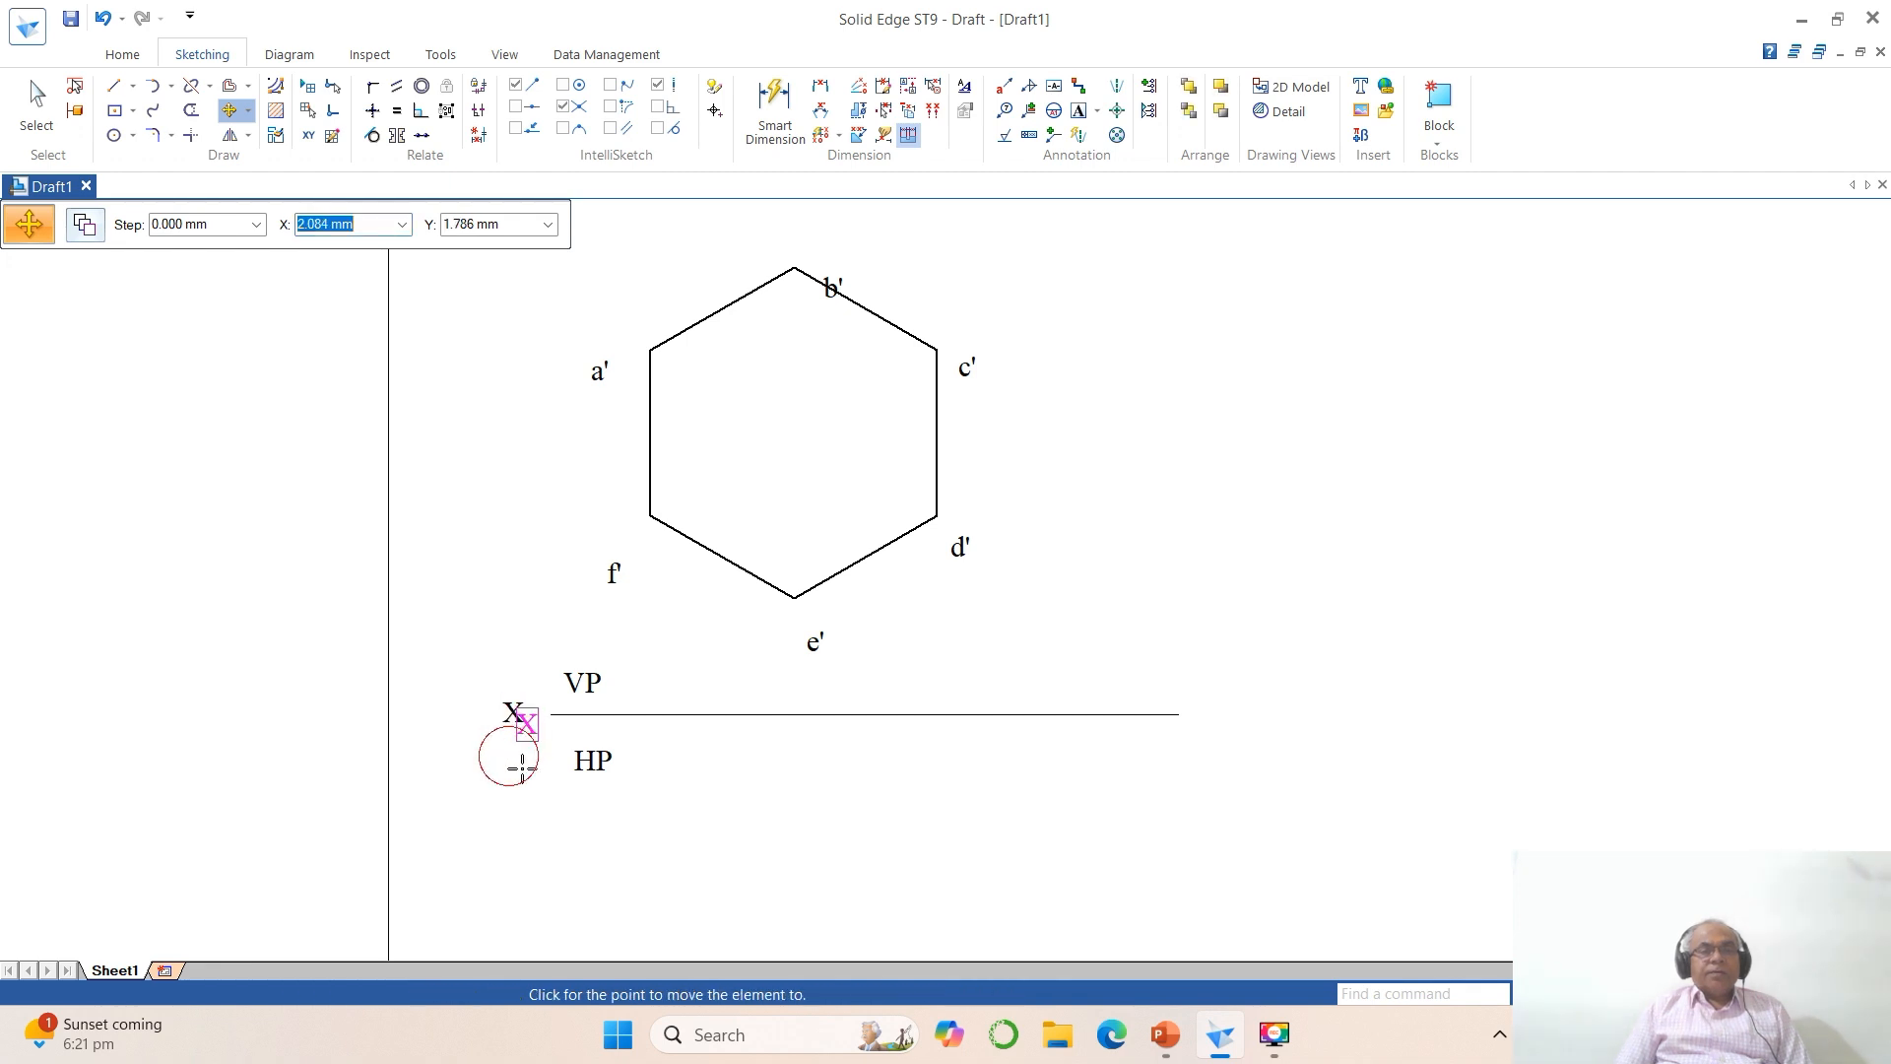
left_click(527, 760)
left_click(582, 683)
left_click(587, 684)
left_click(687, 763)
left_click(599, 763)
left_click(603, 765)
left_click(682, 789)
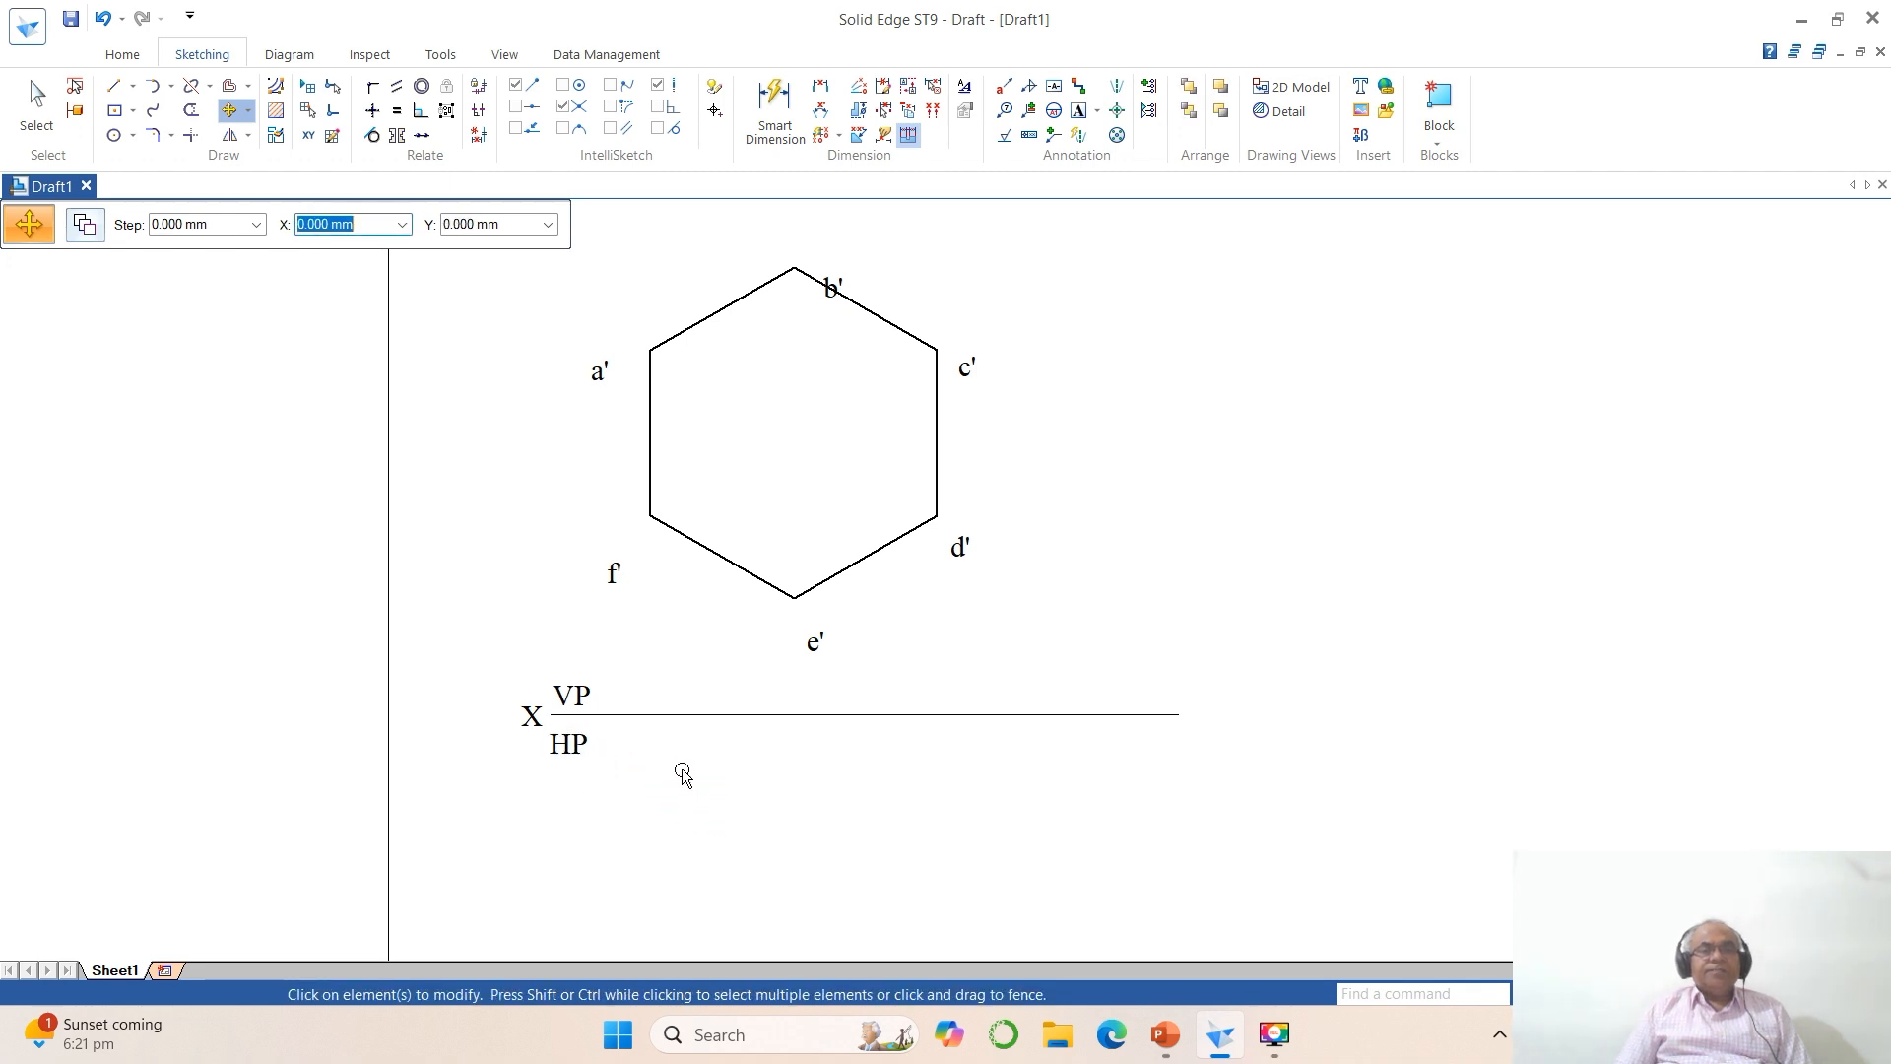
Step: Move the labels a', f' and e' next to their hexagon vertices
left_click(599, 379)
left_click(600, 379)
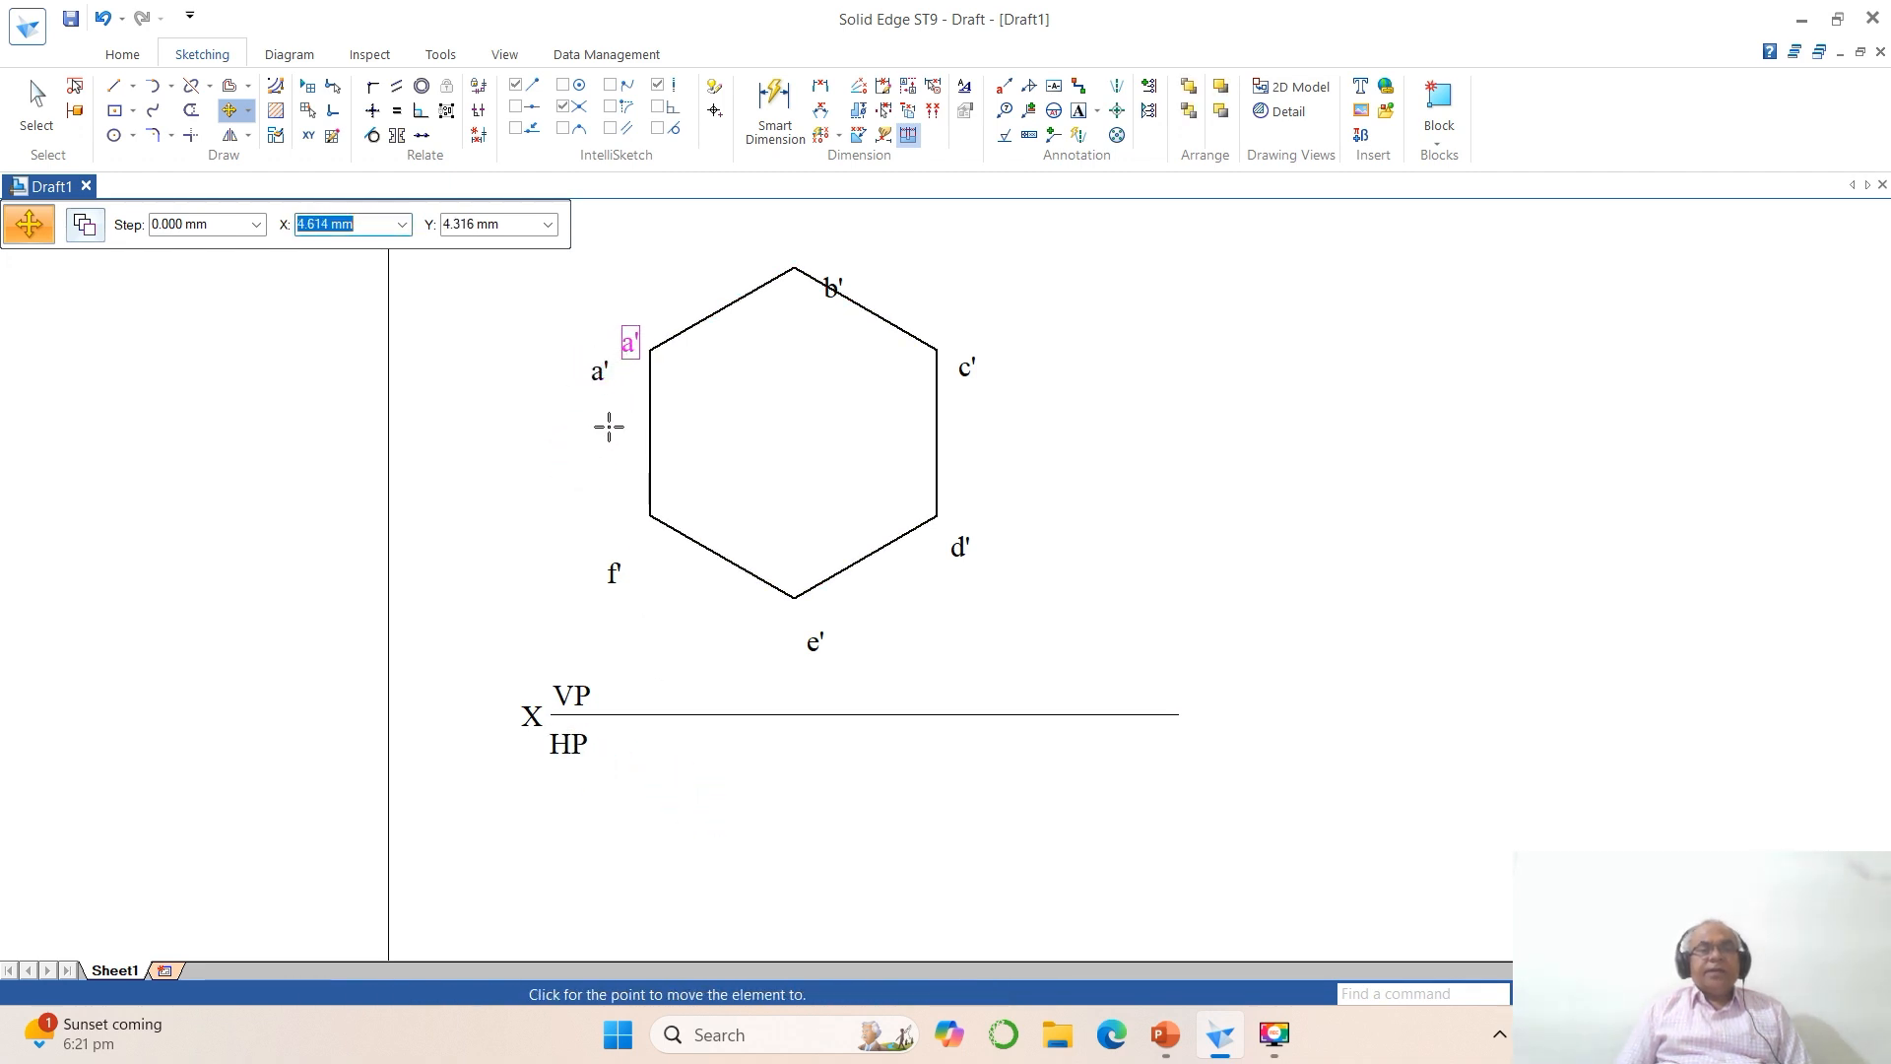
left_click(612, 425)
left_click(612, 572)
left_click(613, 572)
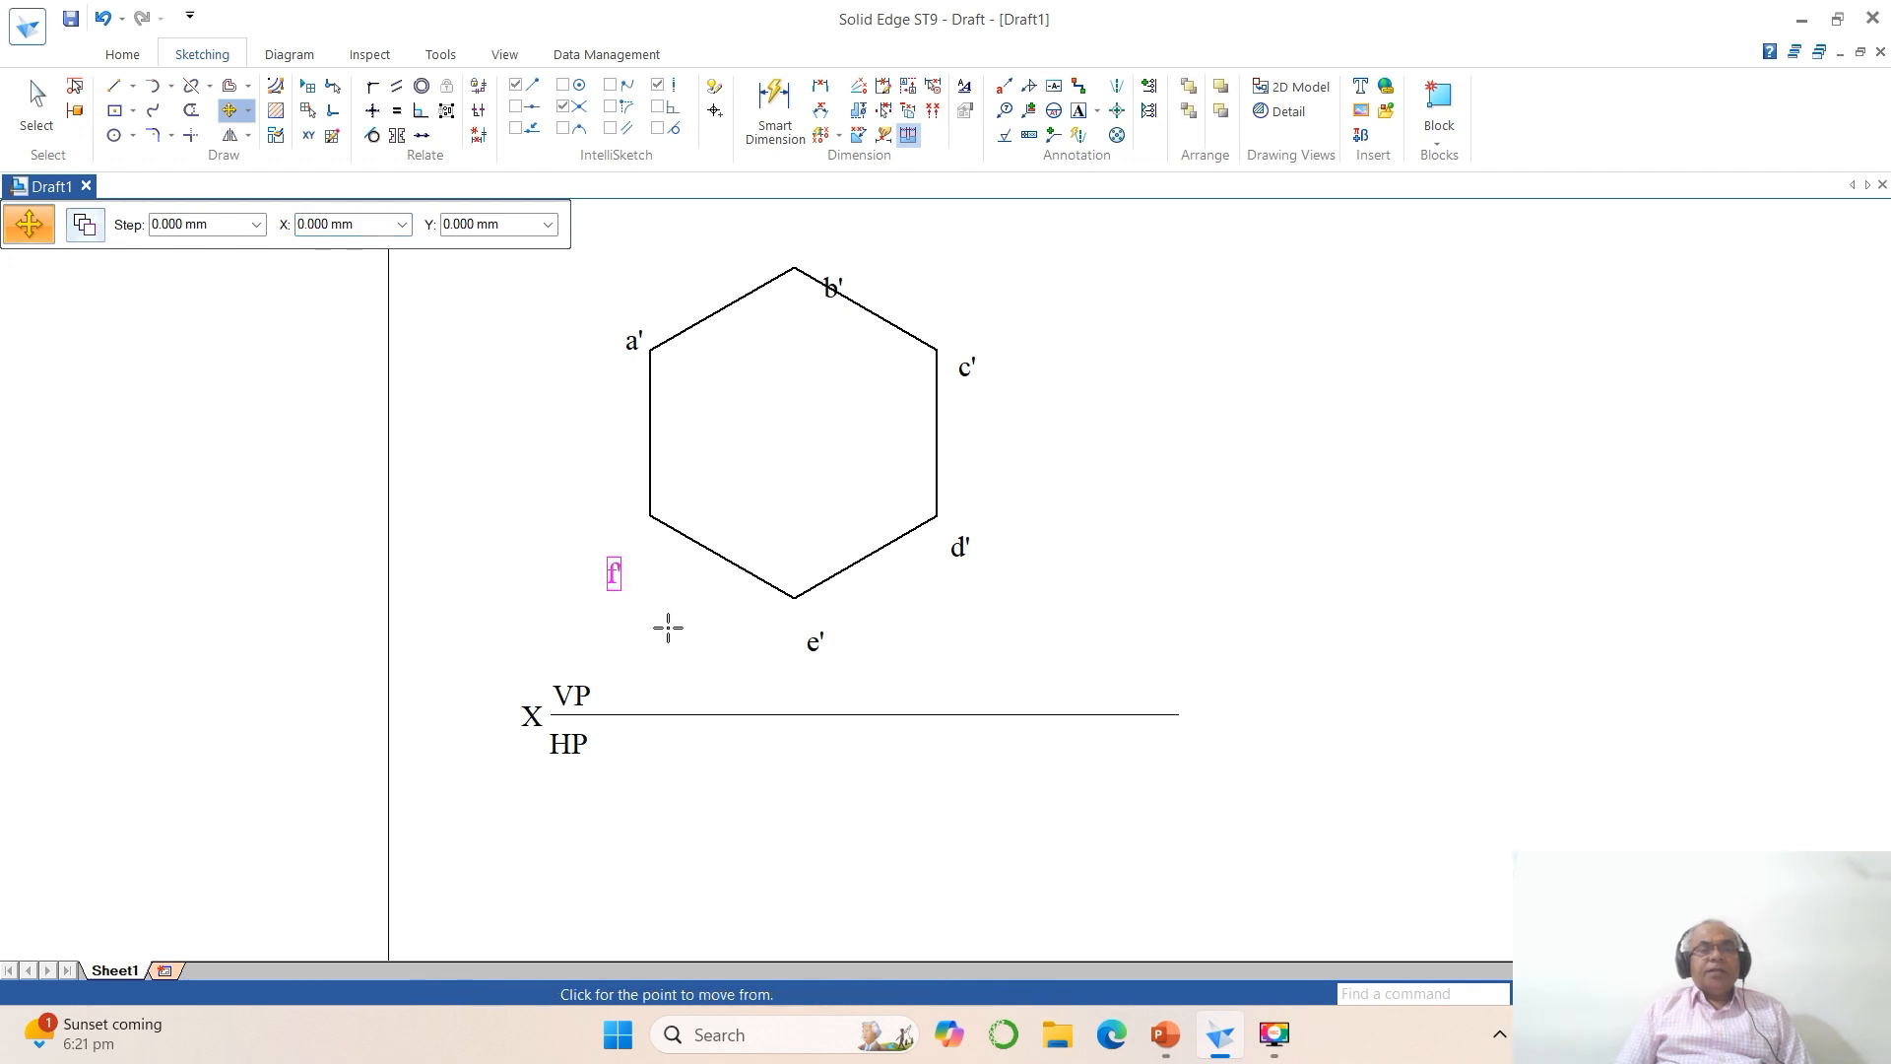
left_click(689, 583)
left_click(813, 641)
left_click(862, 652)
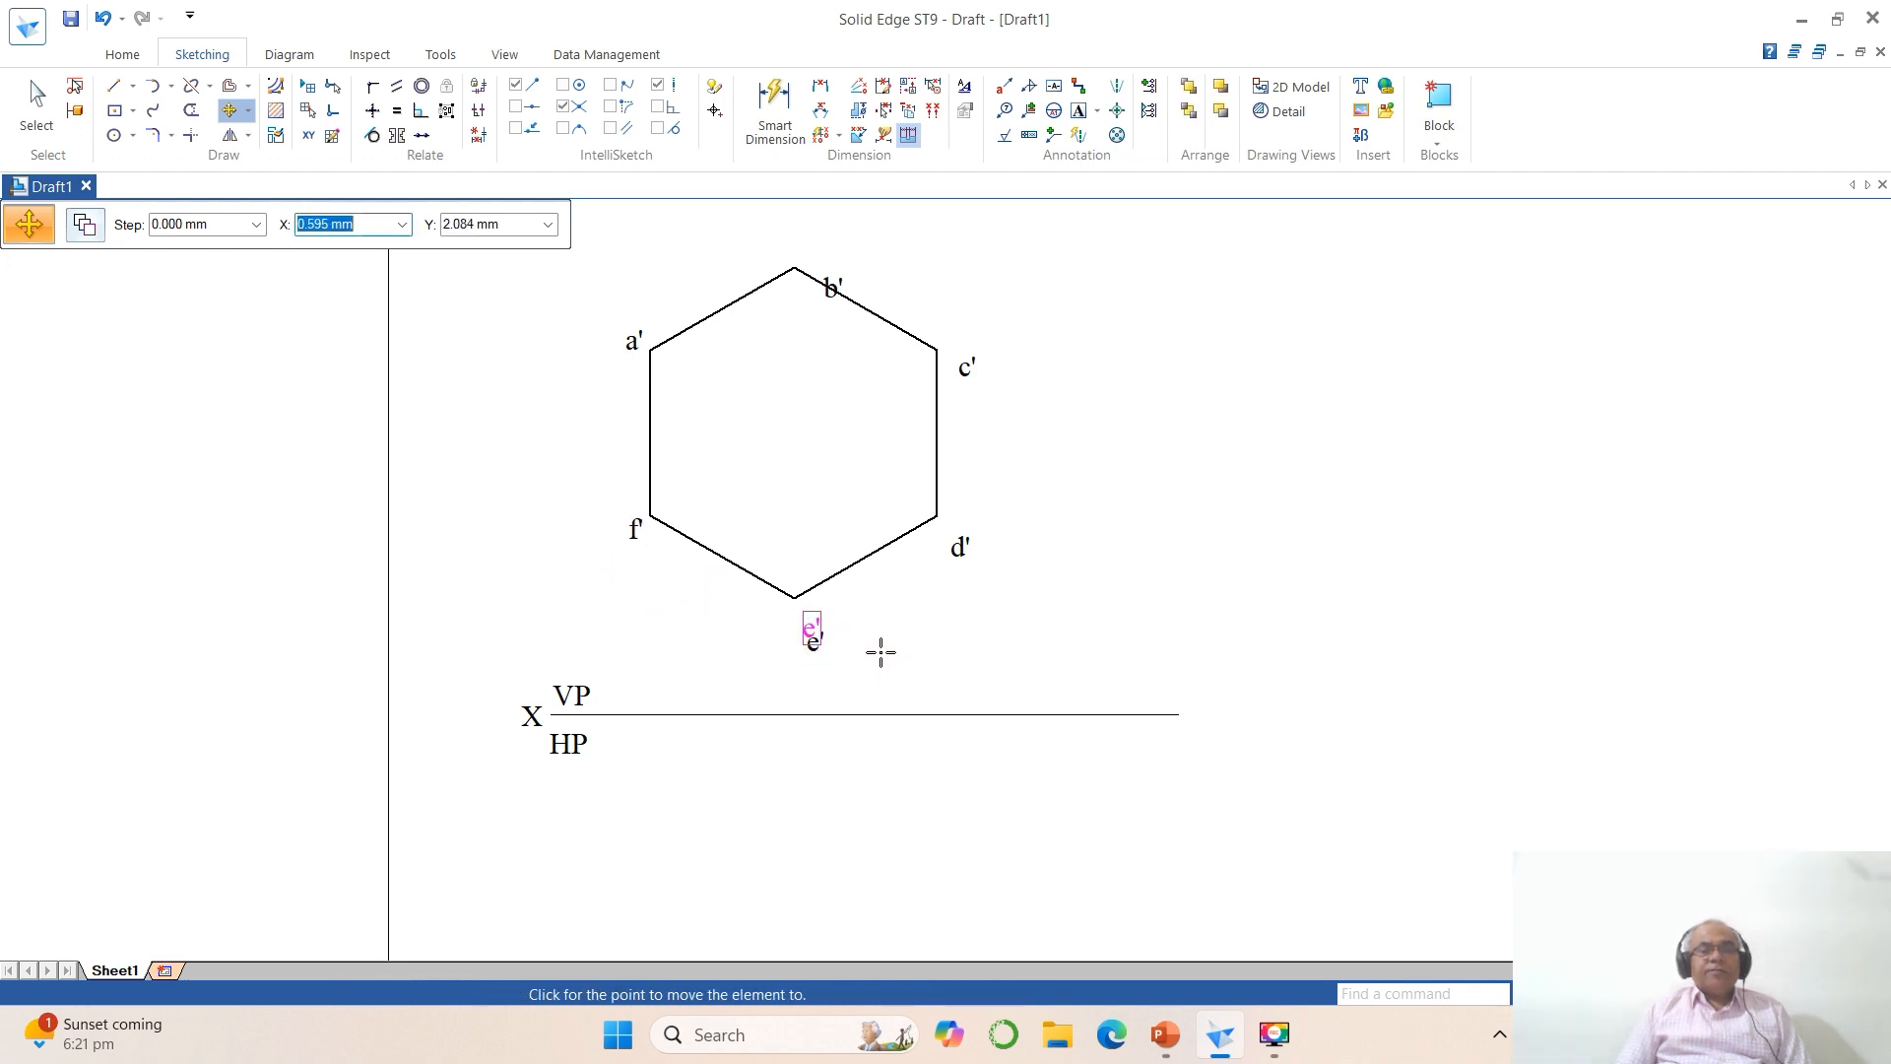
left_click(875, 639)
Step: Move the labels b', c' and d' next to their hexagon vertices
left_click(833, 288)
left_click(856, 380)
left_click(823, 338)
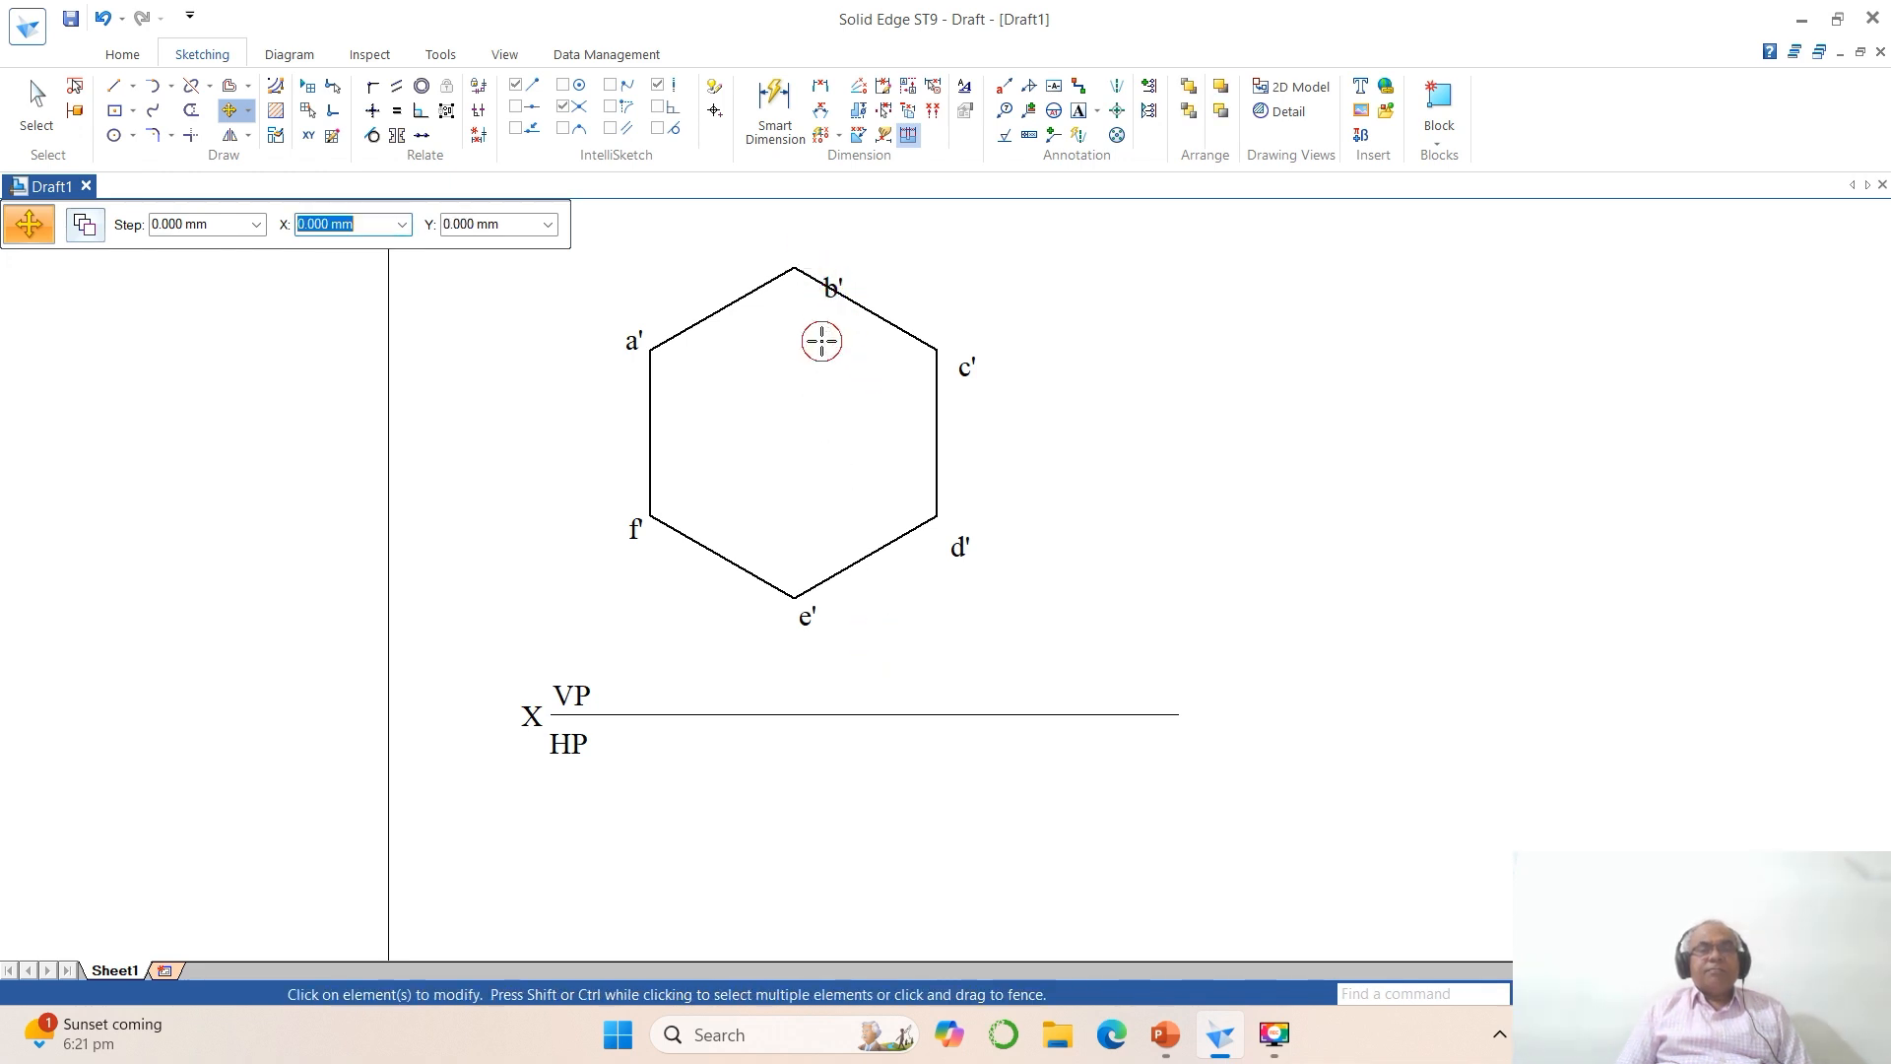
left_click(963, 367)
left_click(1038, 435)
left_click(1021, 403)
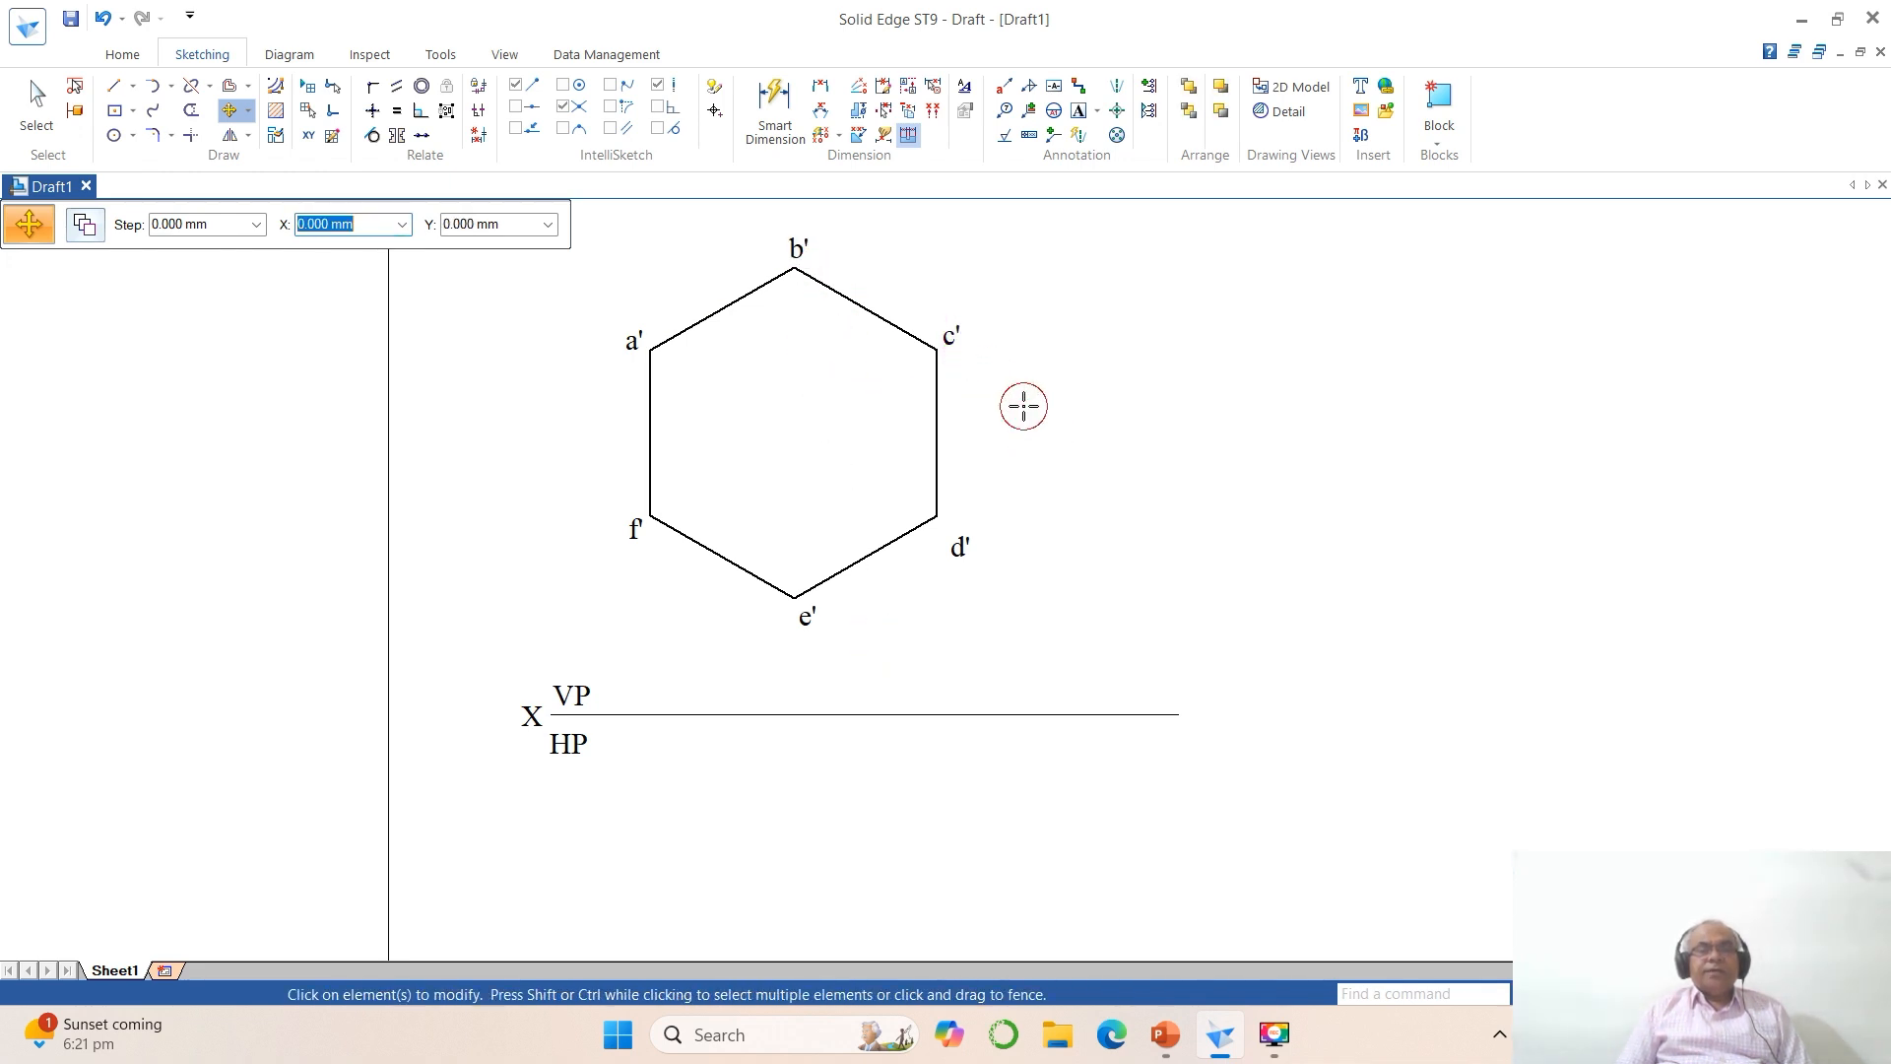
left_click(961, 548)
left_click(1001, 609)
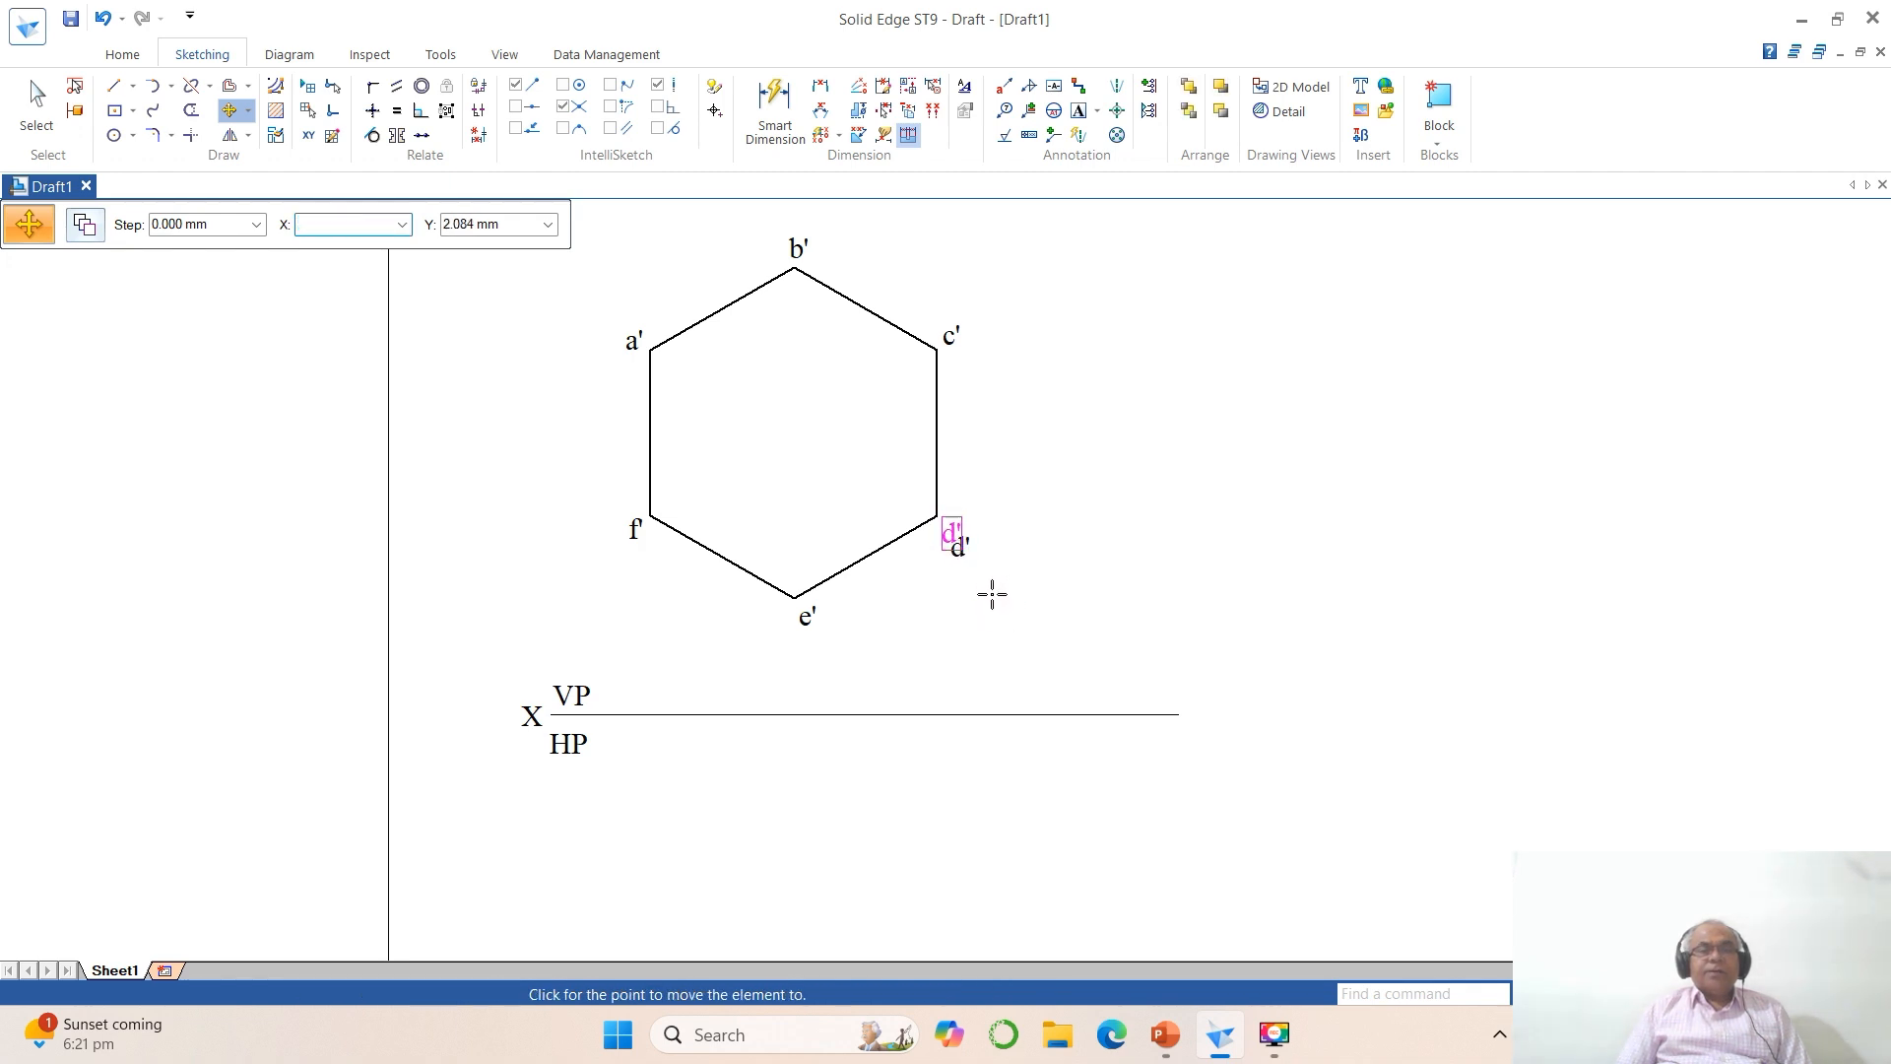
left_click(992, 591)
Step: Draw vertical projector lines from vertices f', b' and d' down past the reference line
left_click(114, 86)
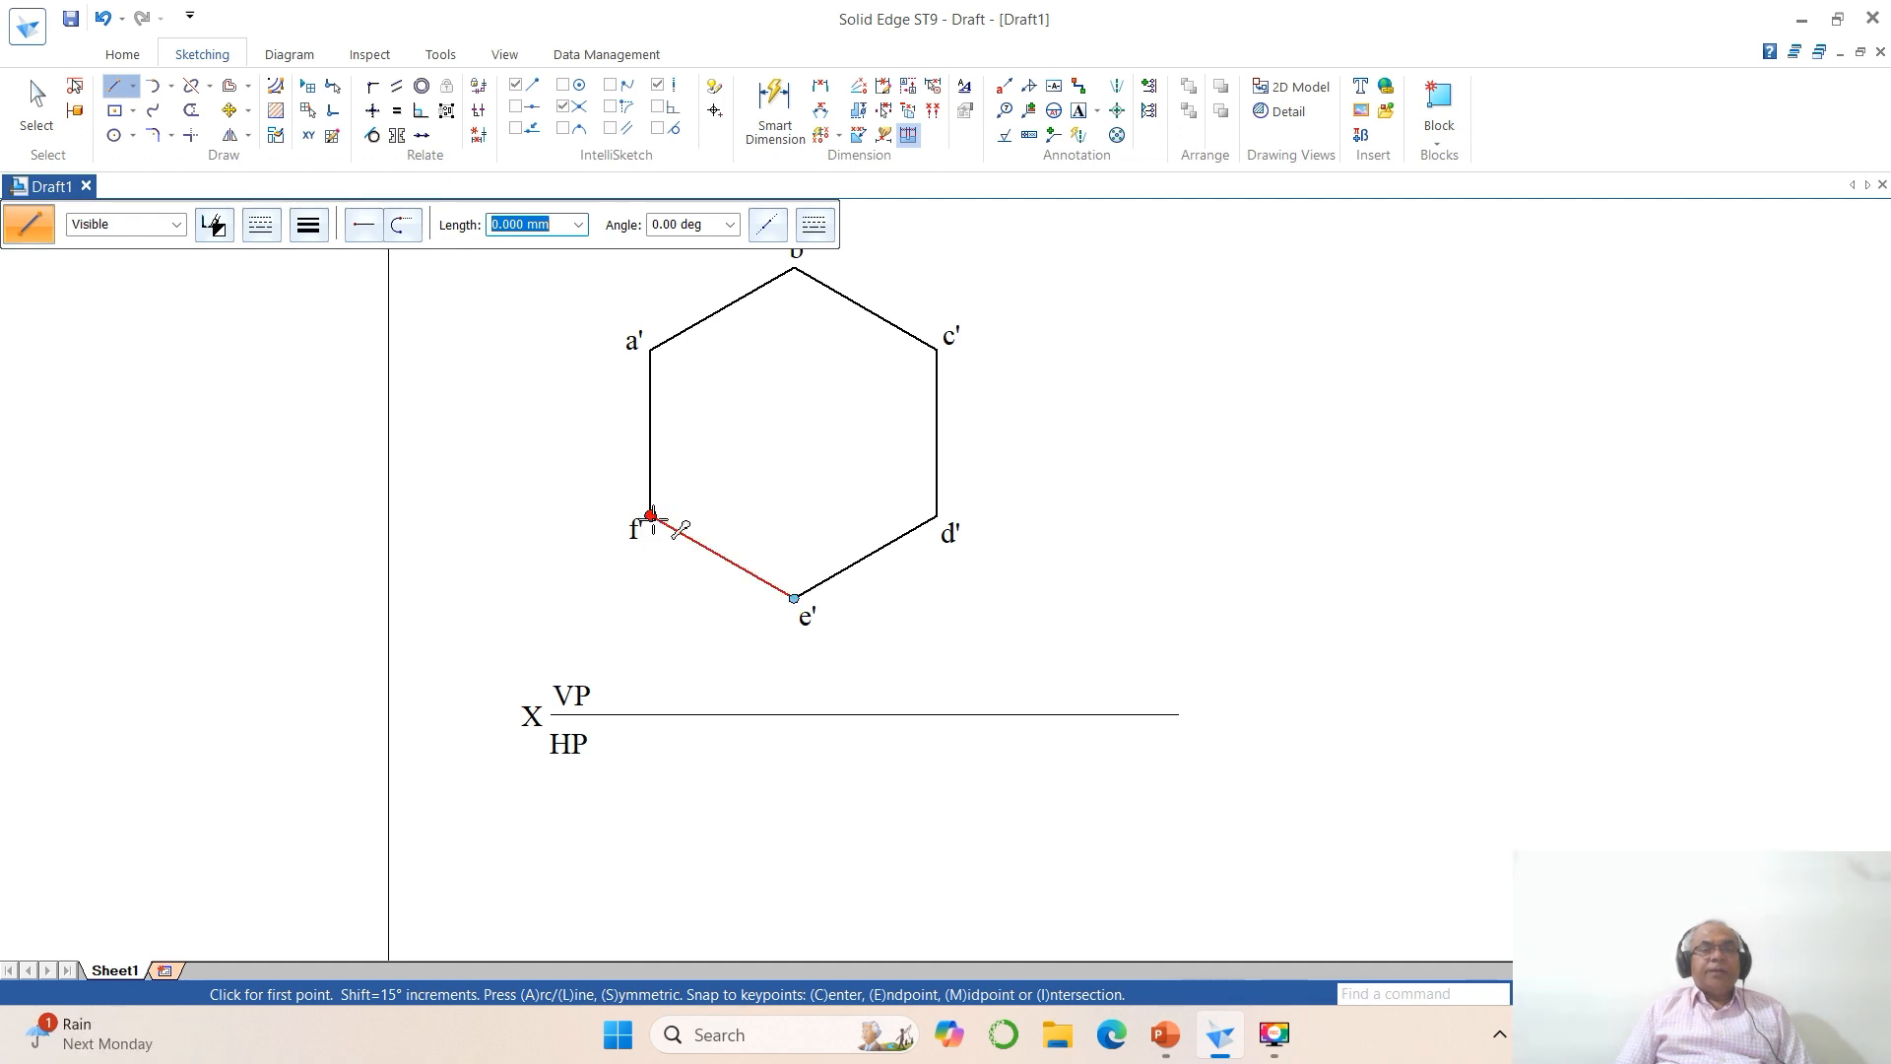
left_click(651, 515)
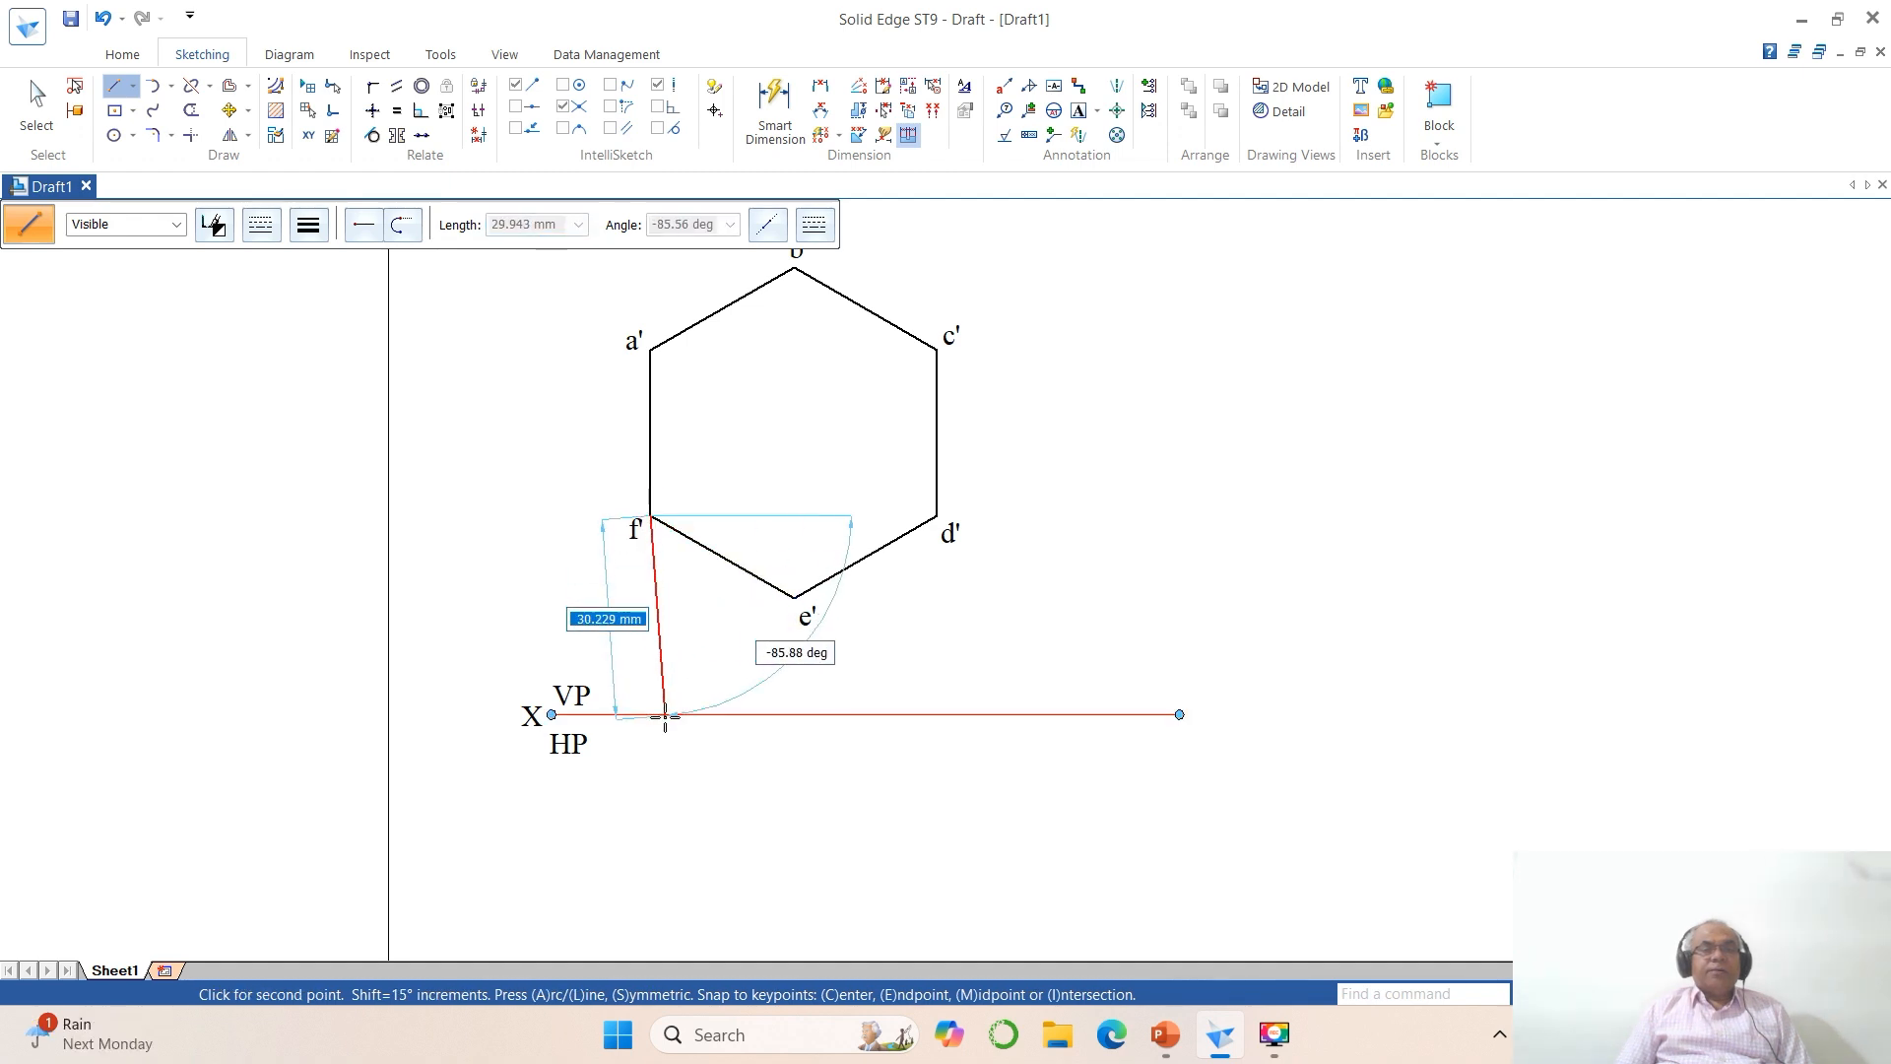
left_click(650, 767)
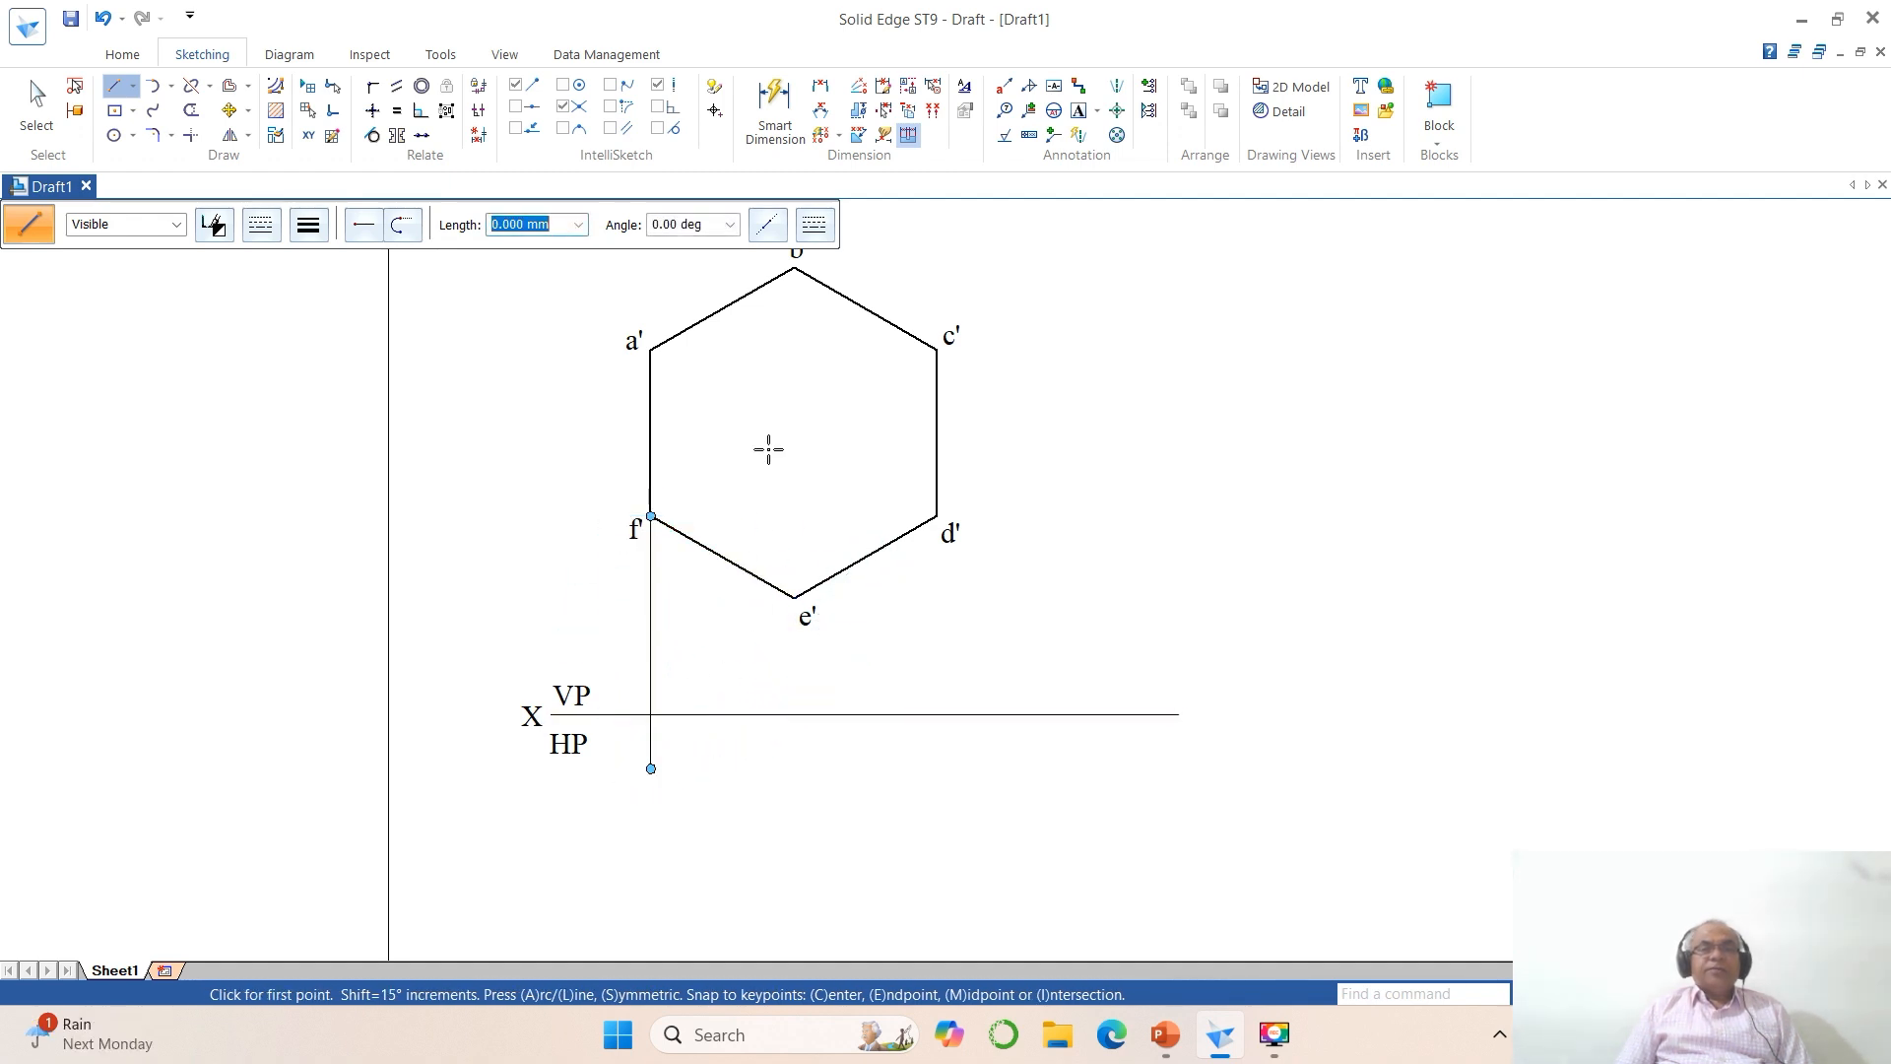
left_click(795, 267)
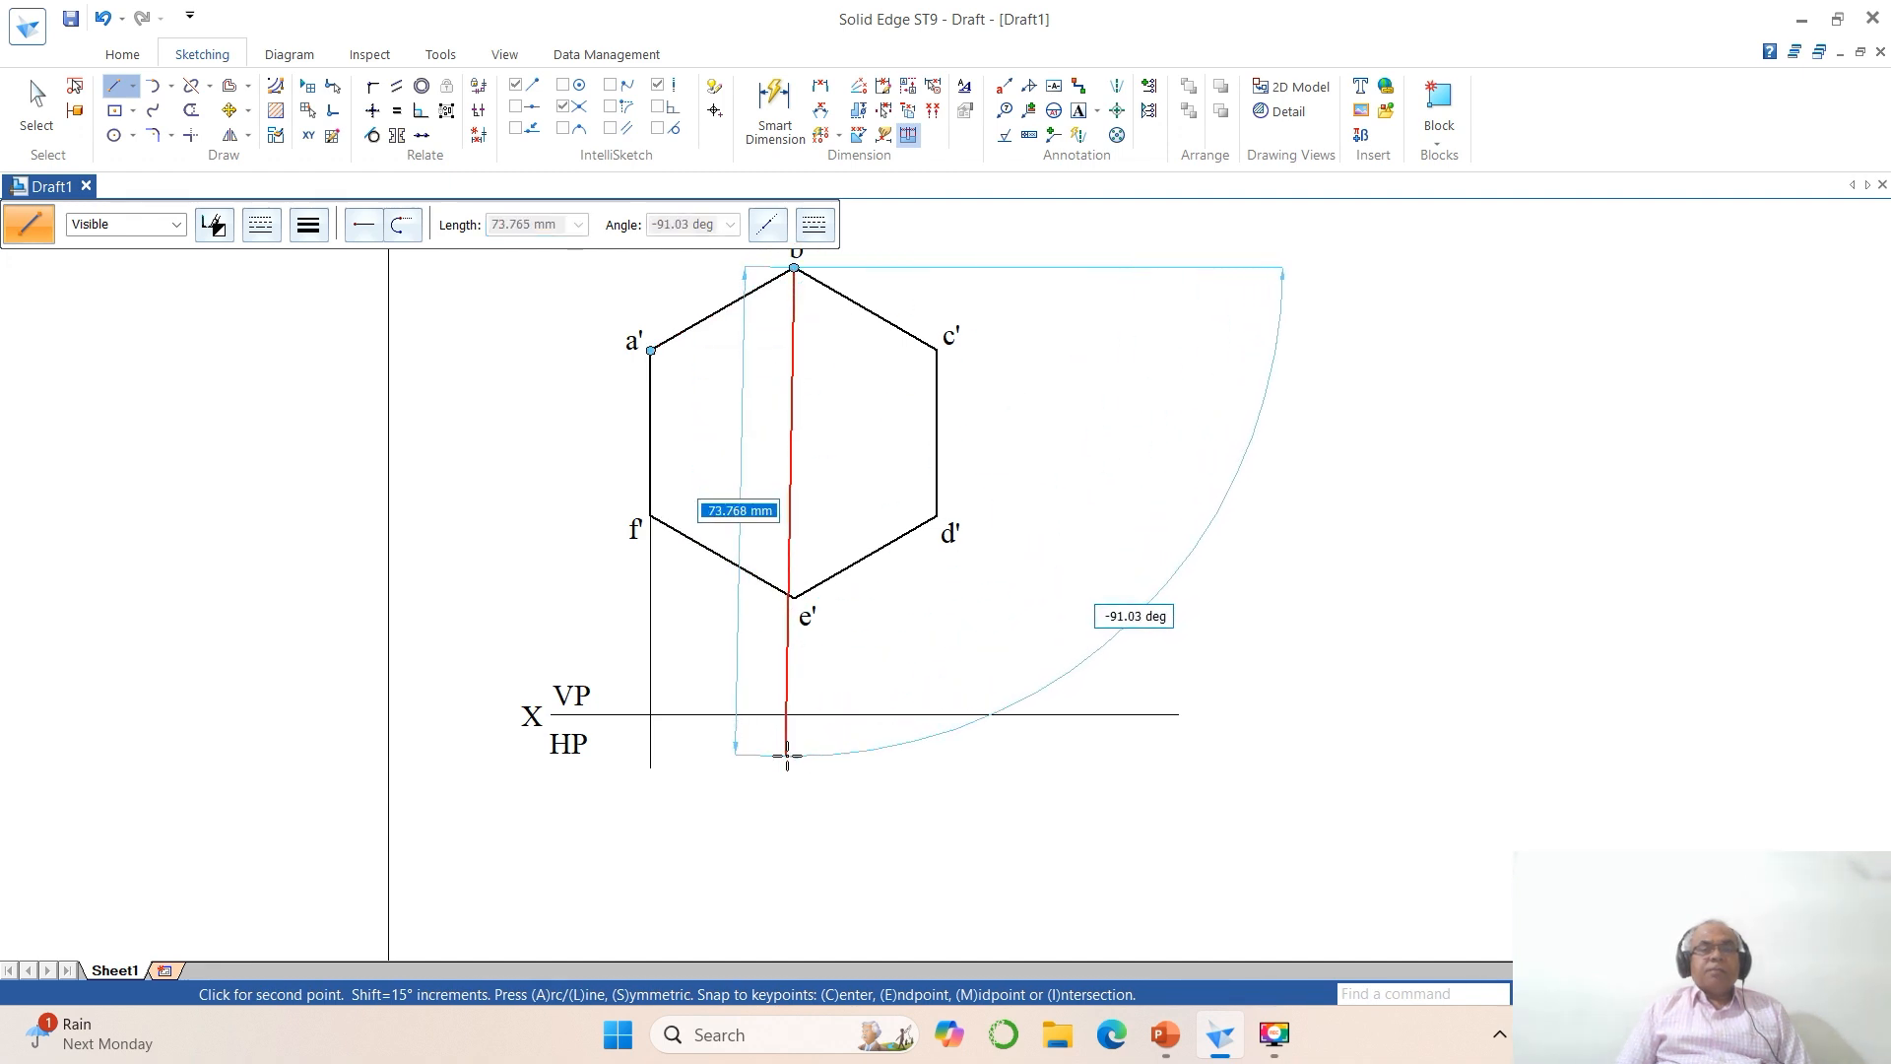
left_click(793, 756)
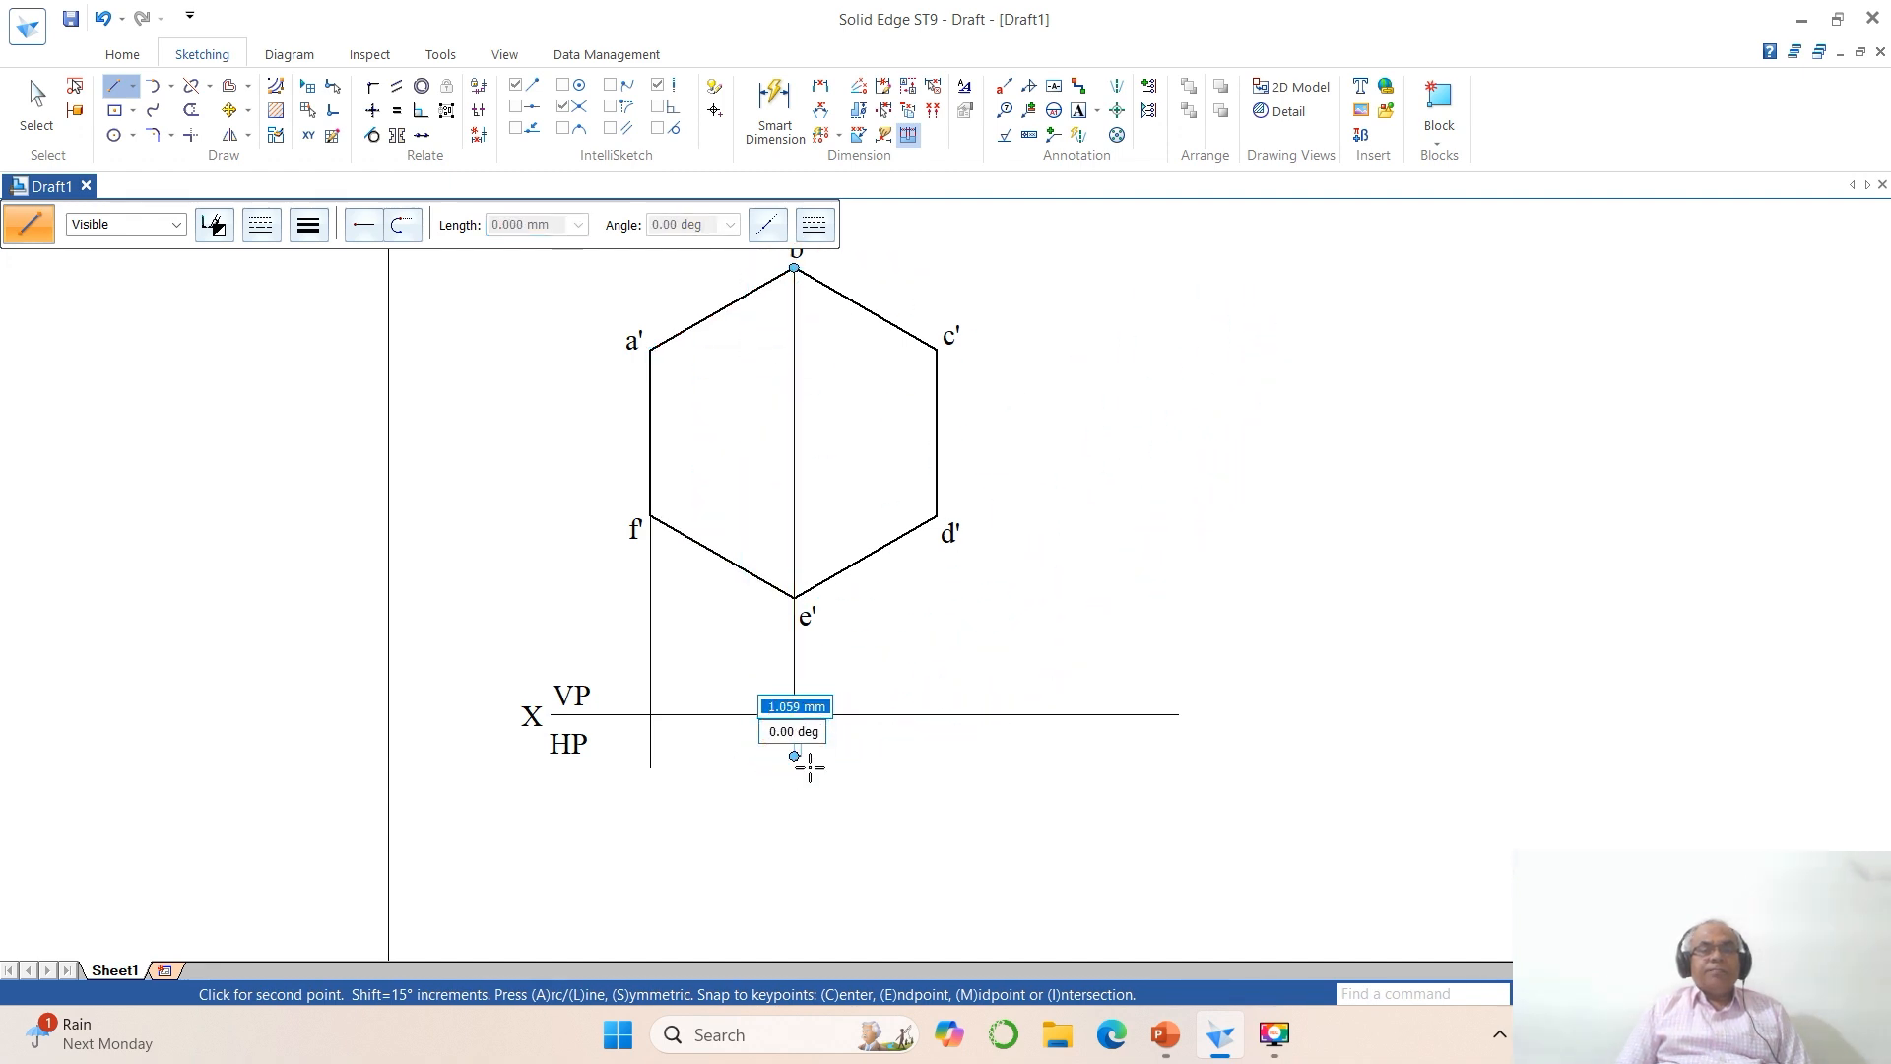
left_click(935, 516)
left_click(936, 767)
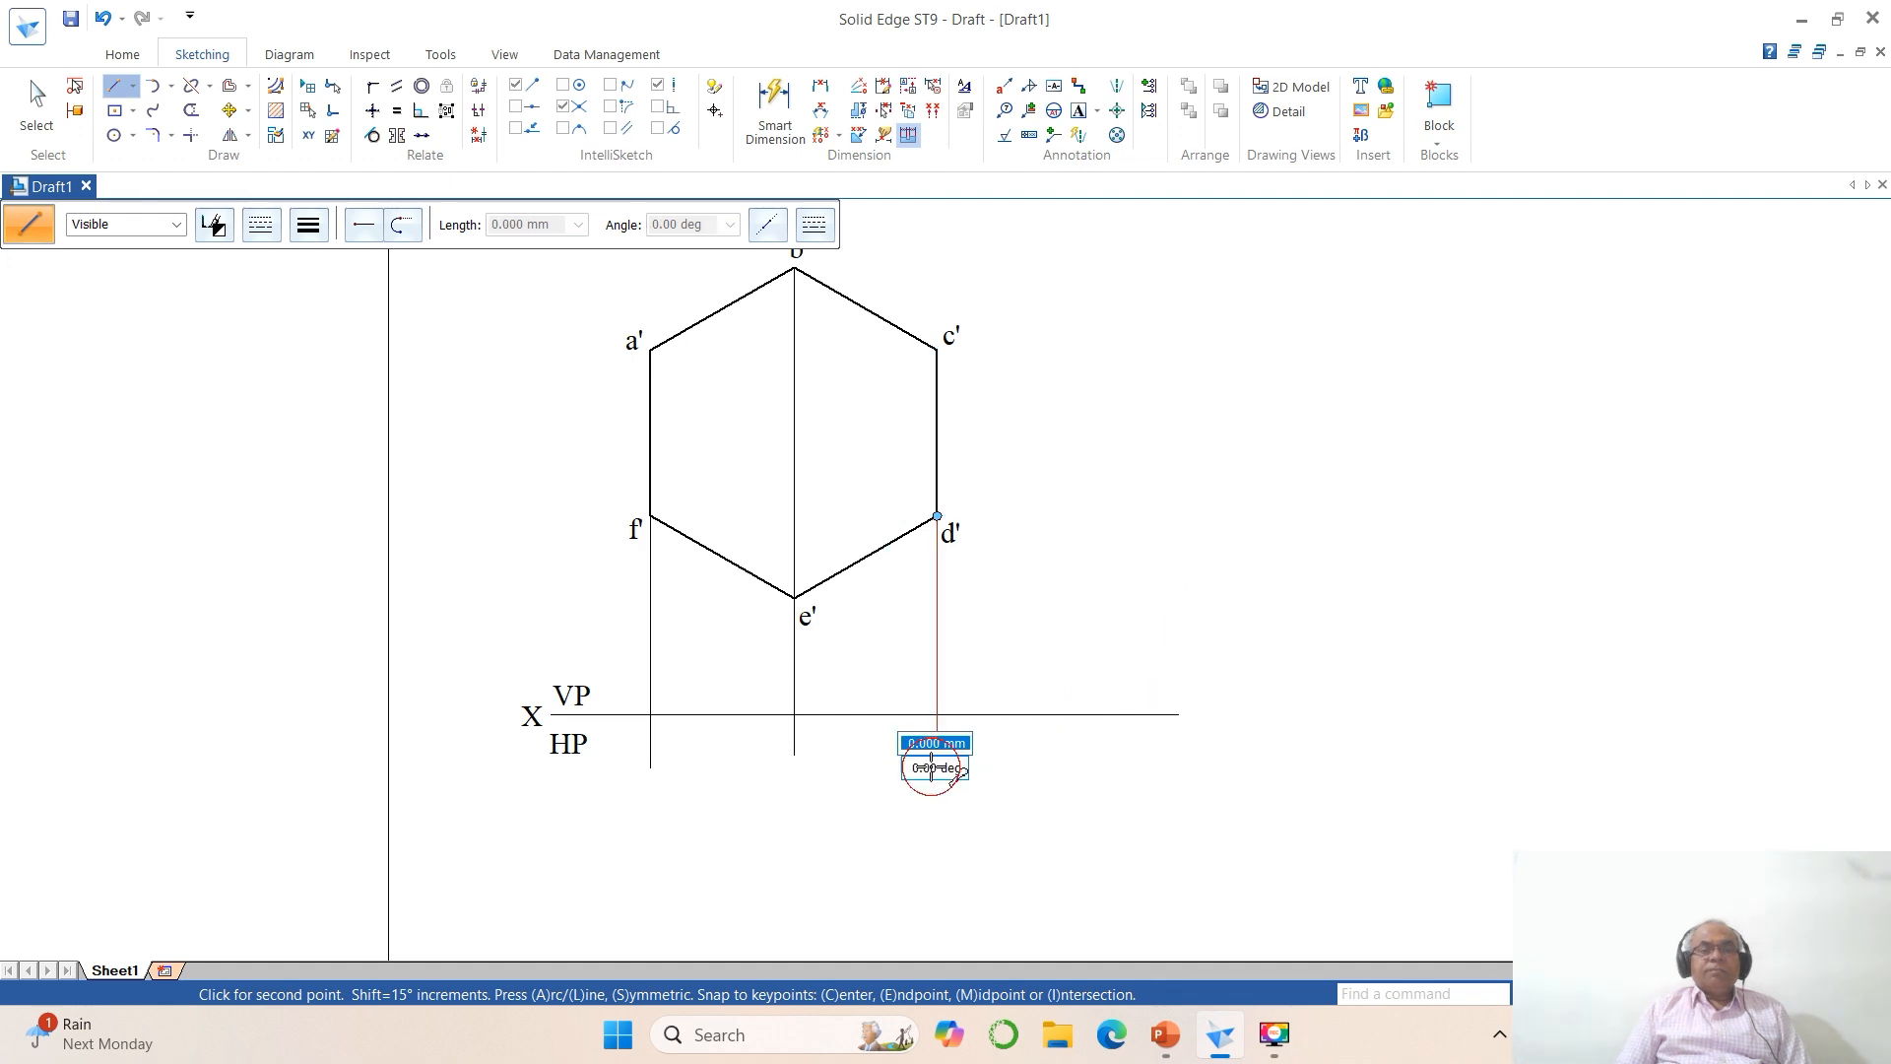
Step: Trim the projector ends below the reference line and the part of the reference line beyond the d' projector
left_click(191, 110)
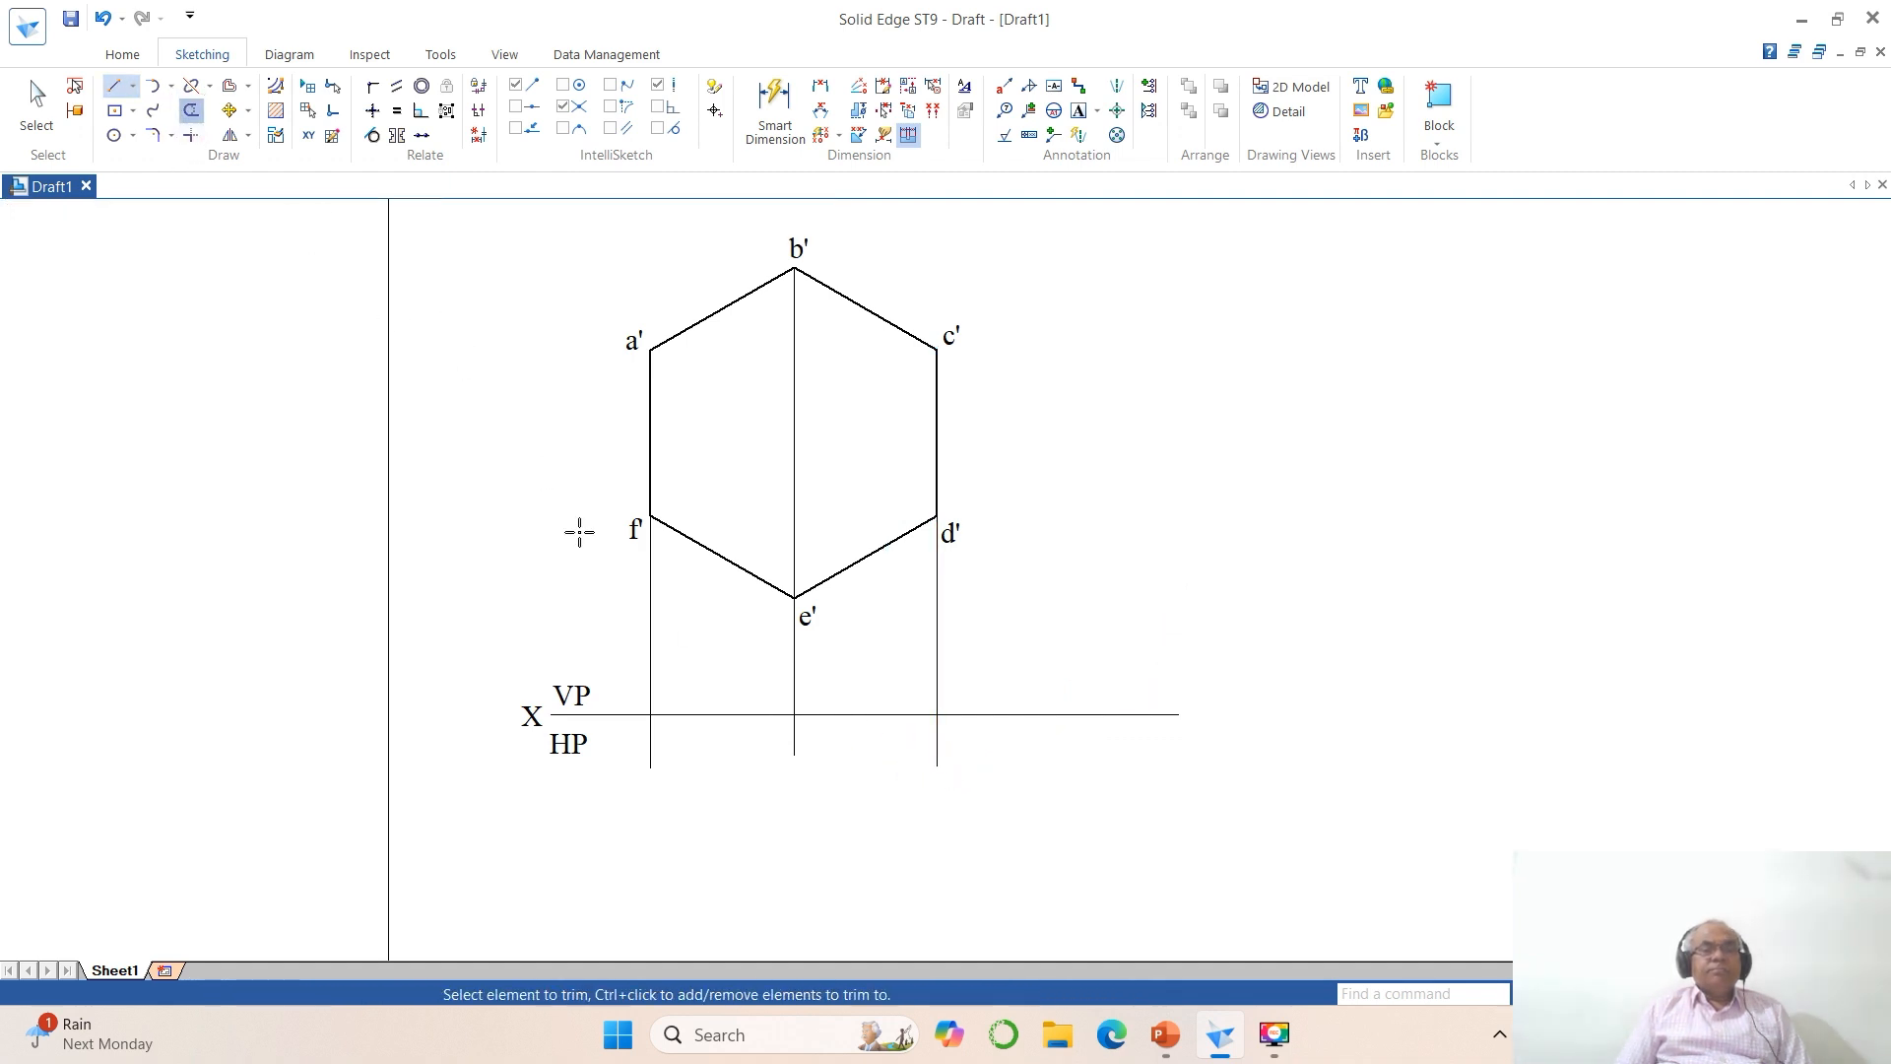
left_click(650, 739)
left_click(792, 734)
left_click(936, 751)
left_click(973, 714)
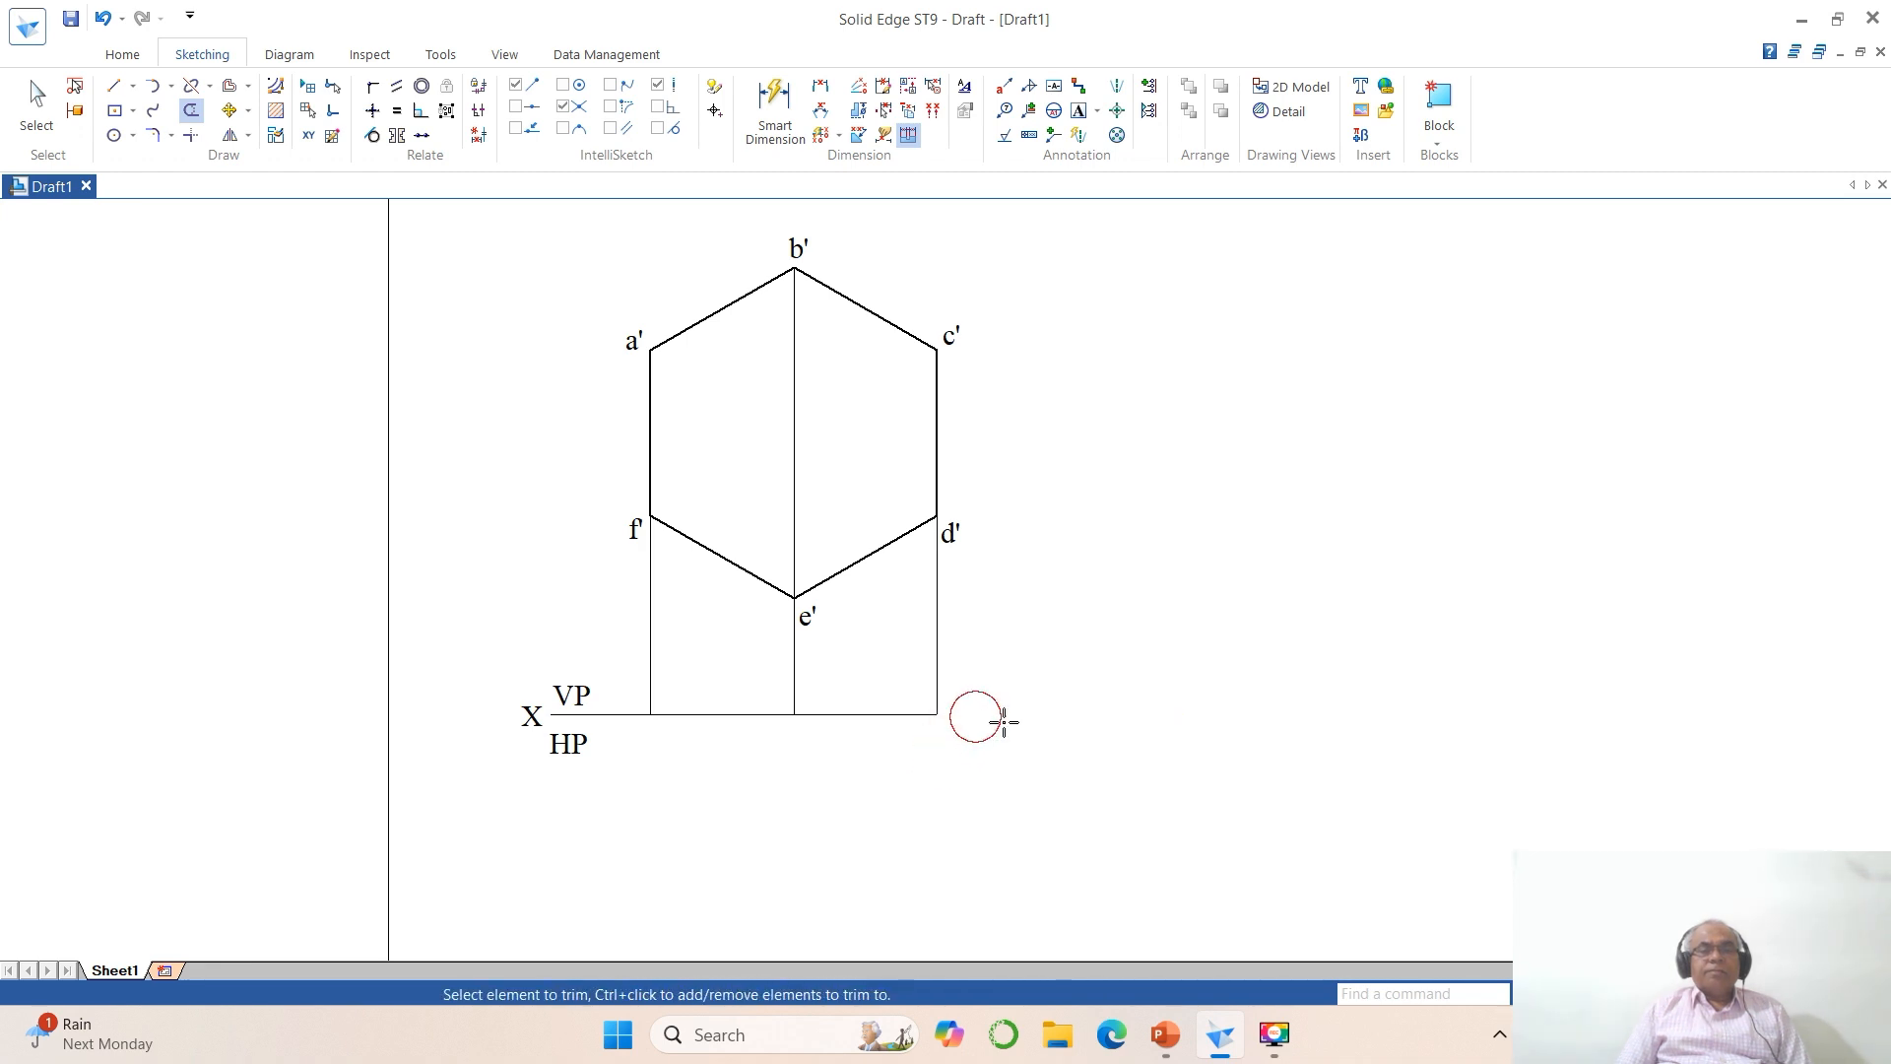
Step: Split the reference line where the f' and e' projectors meet it
left_click(191, 86)
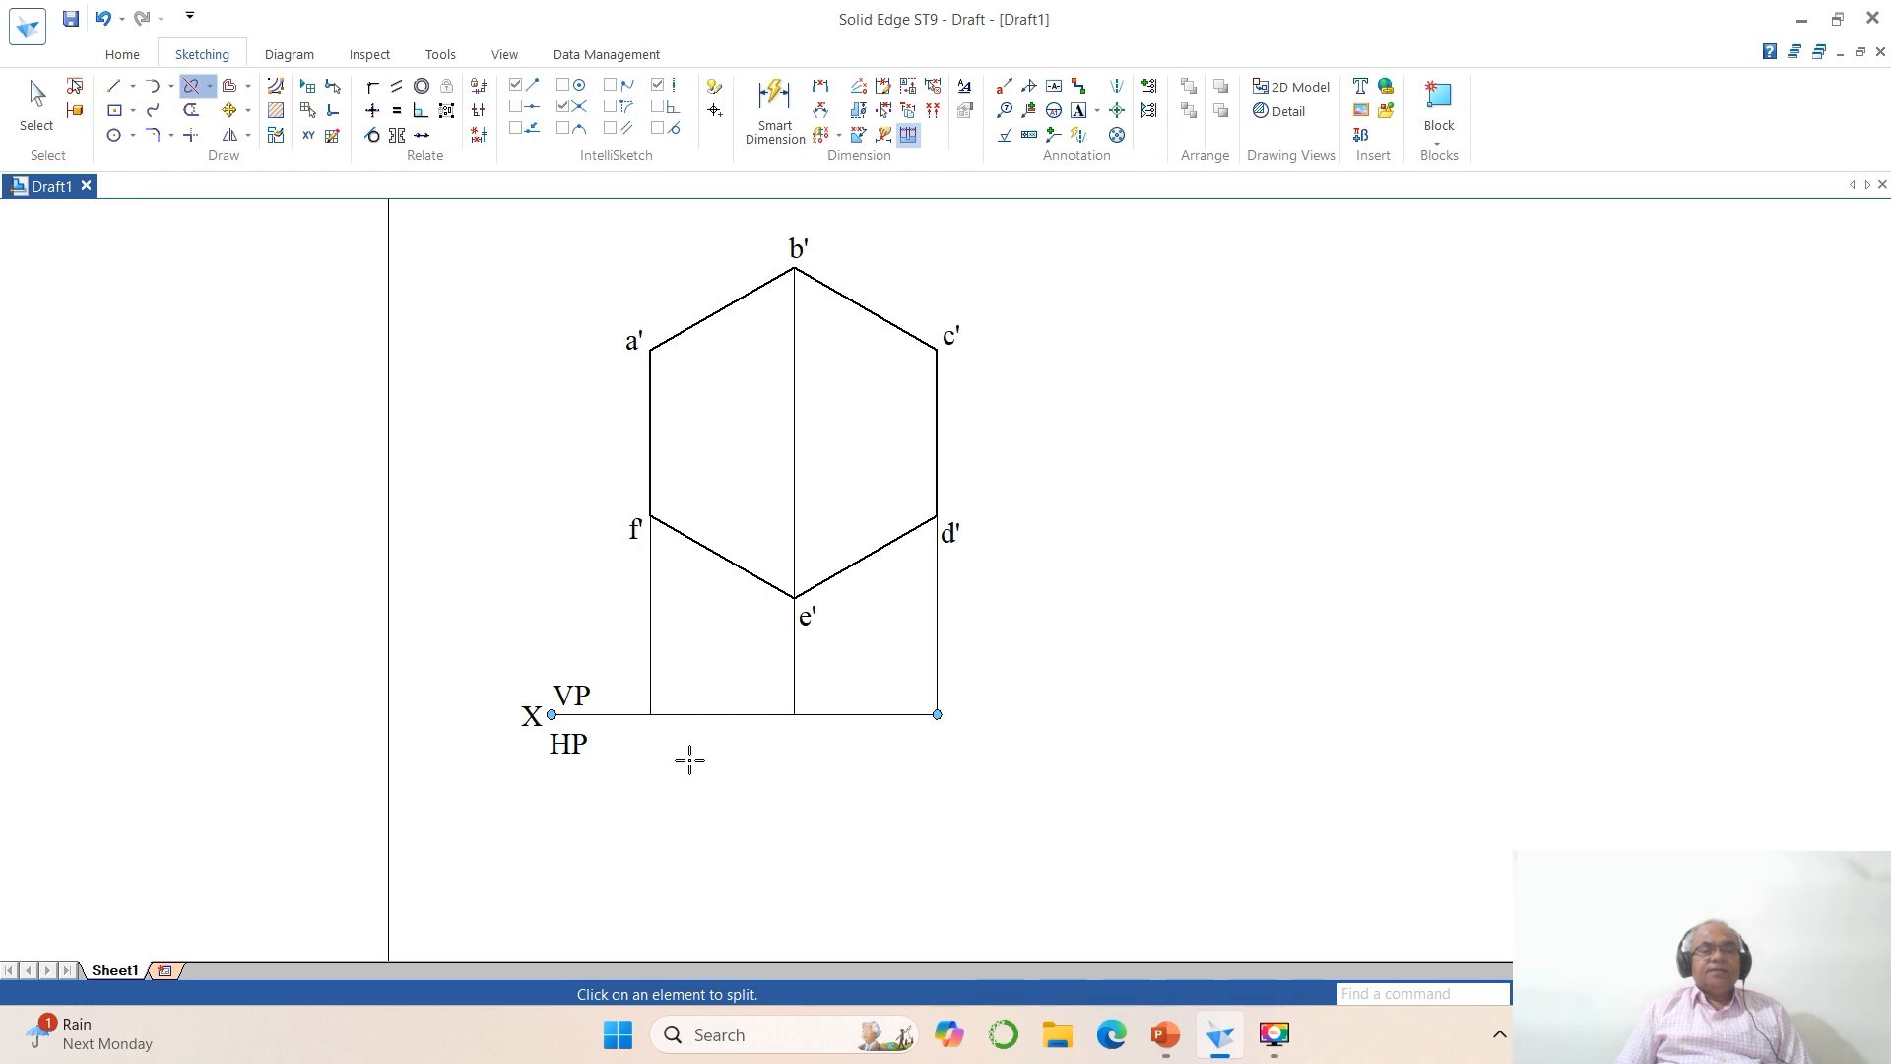
left_click(686, 717)
left_click(648, 716)
left_click(750, 717)
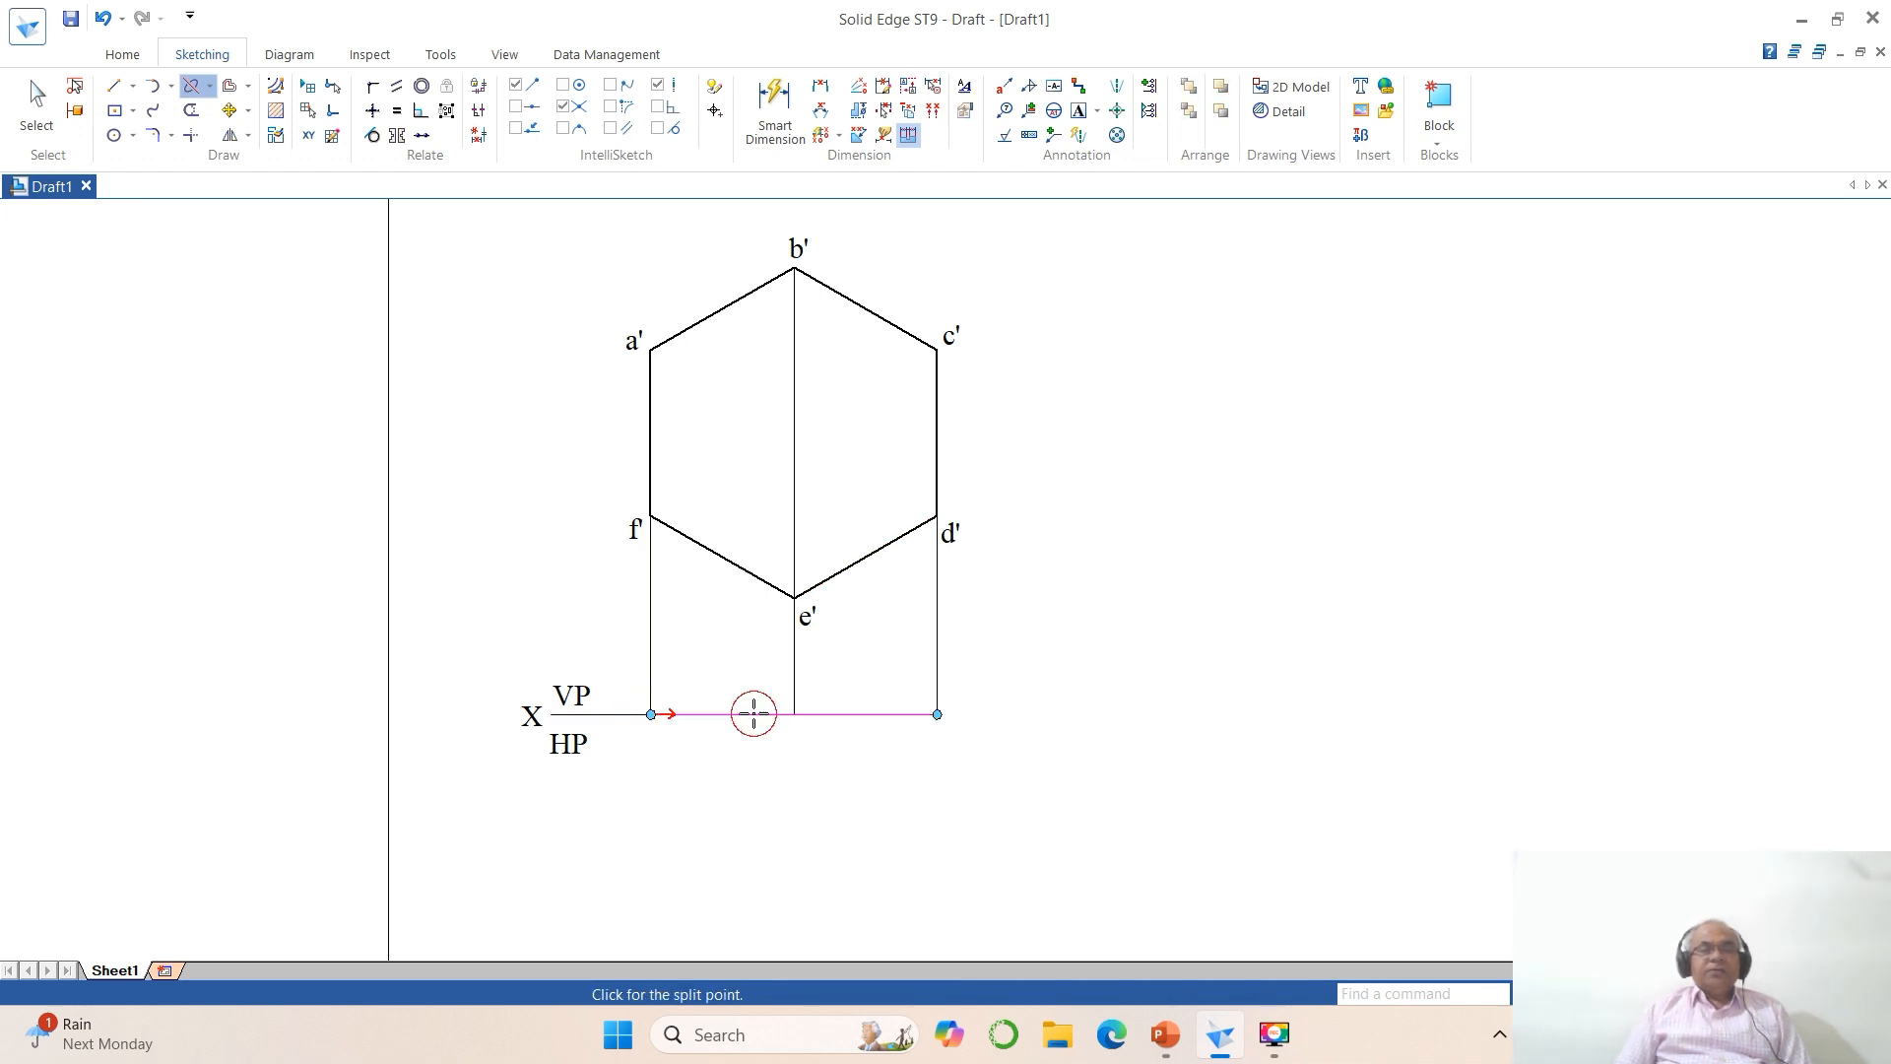
left_click(794, 714)
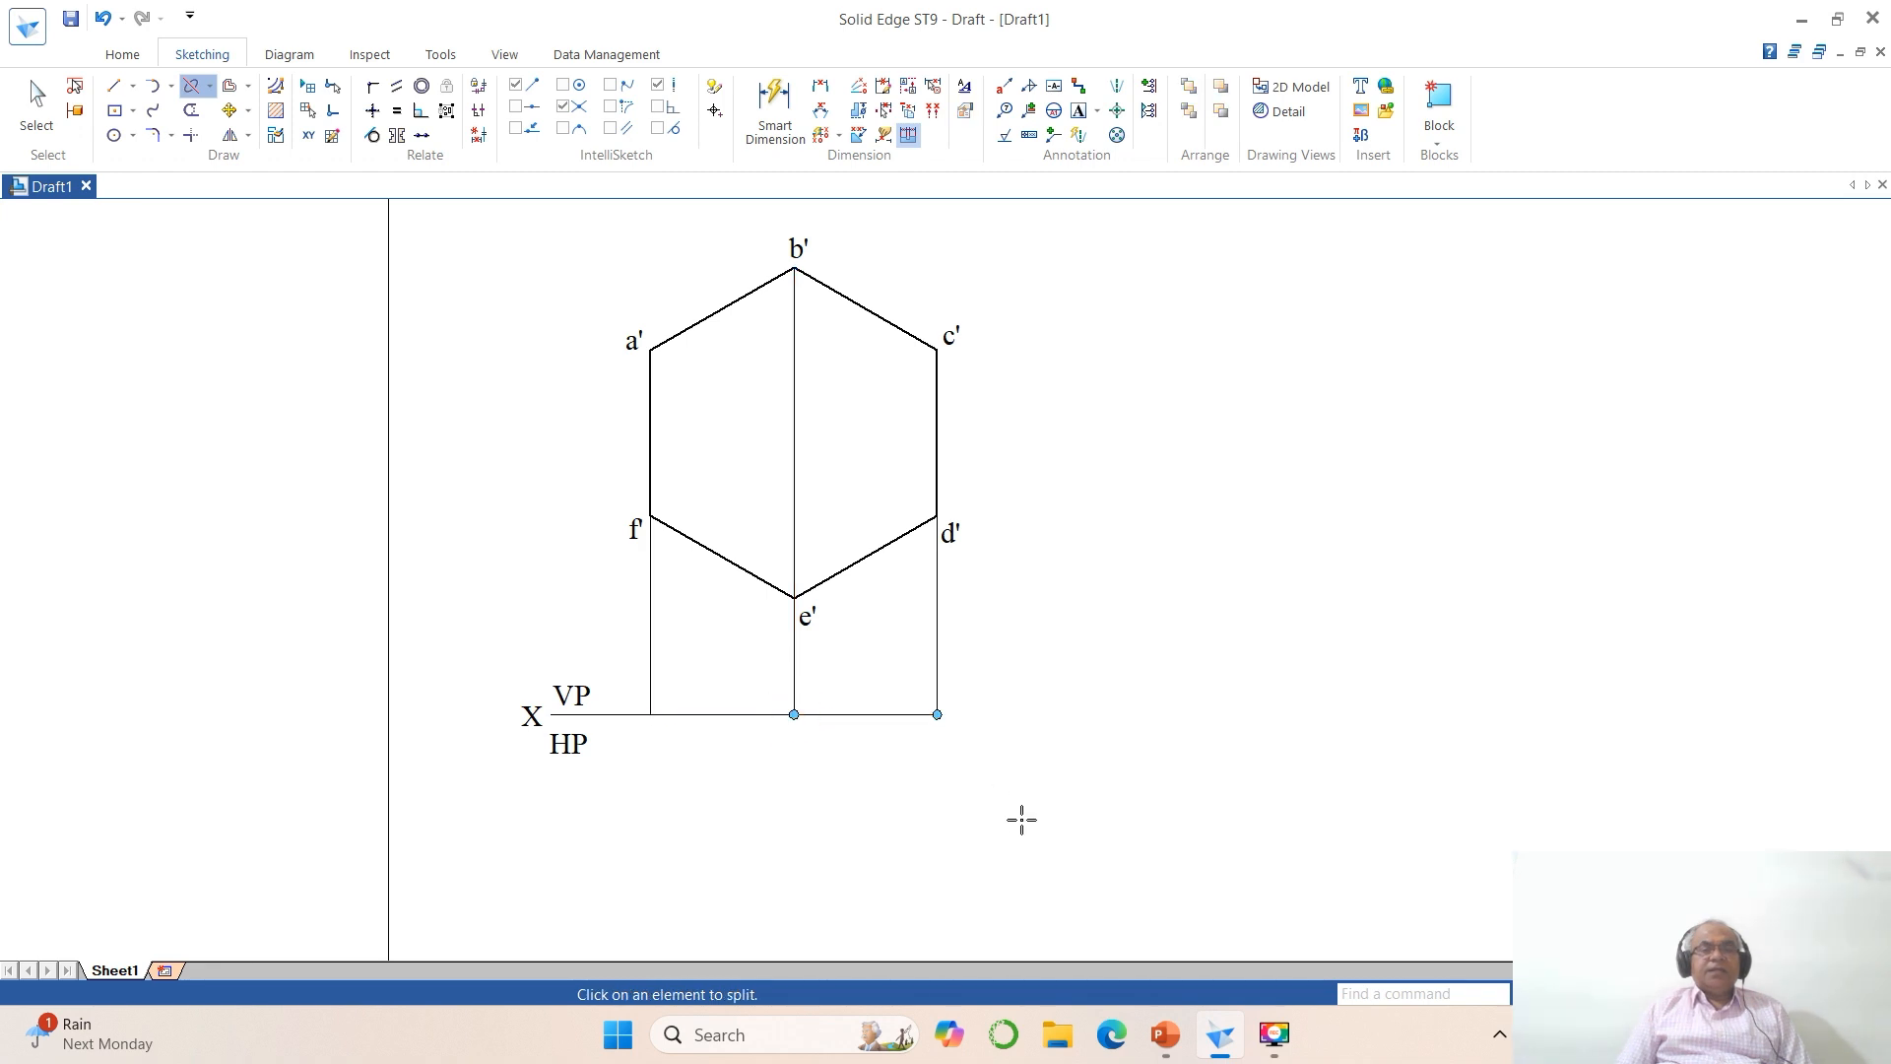
Step: Set the line width of the two reference-line segments between the outer projectors to 0.50 mm
left_click(36, 104)
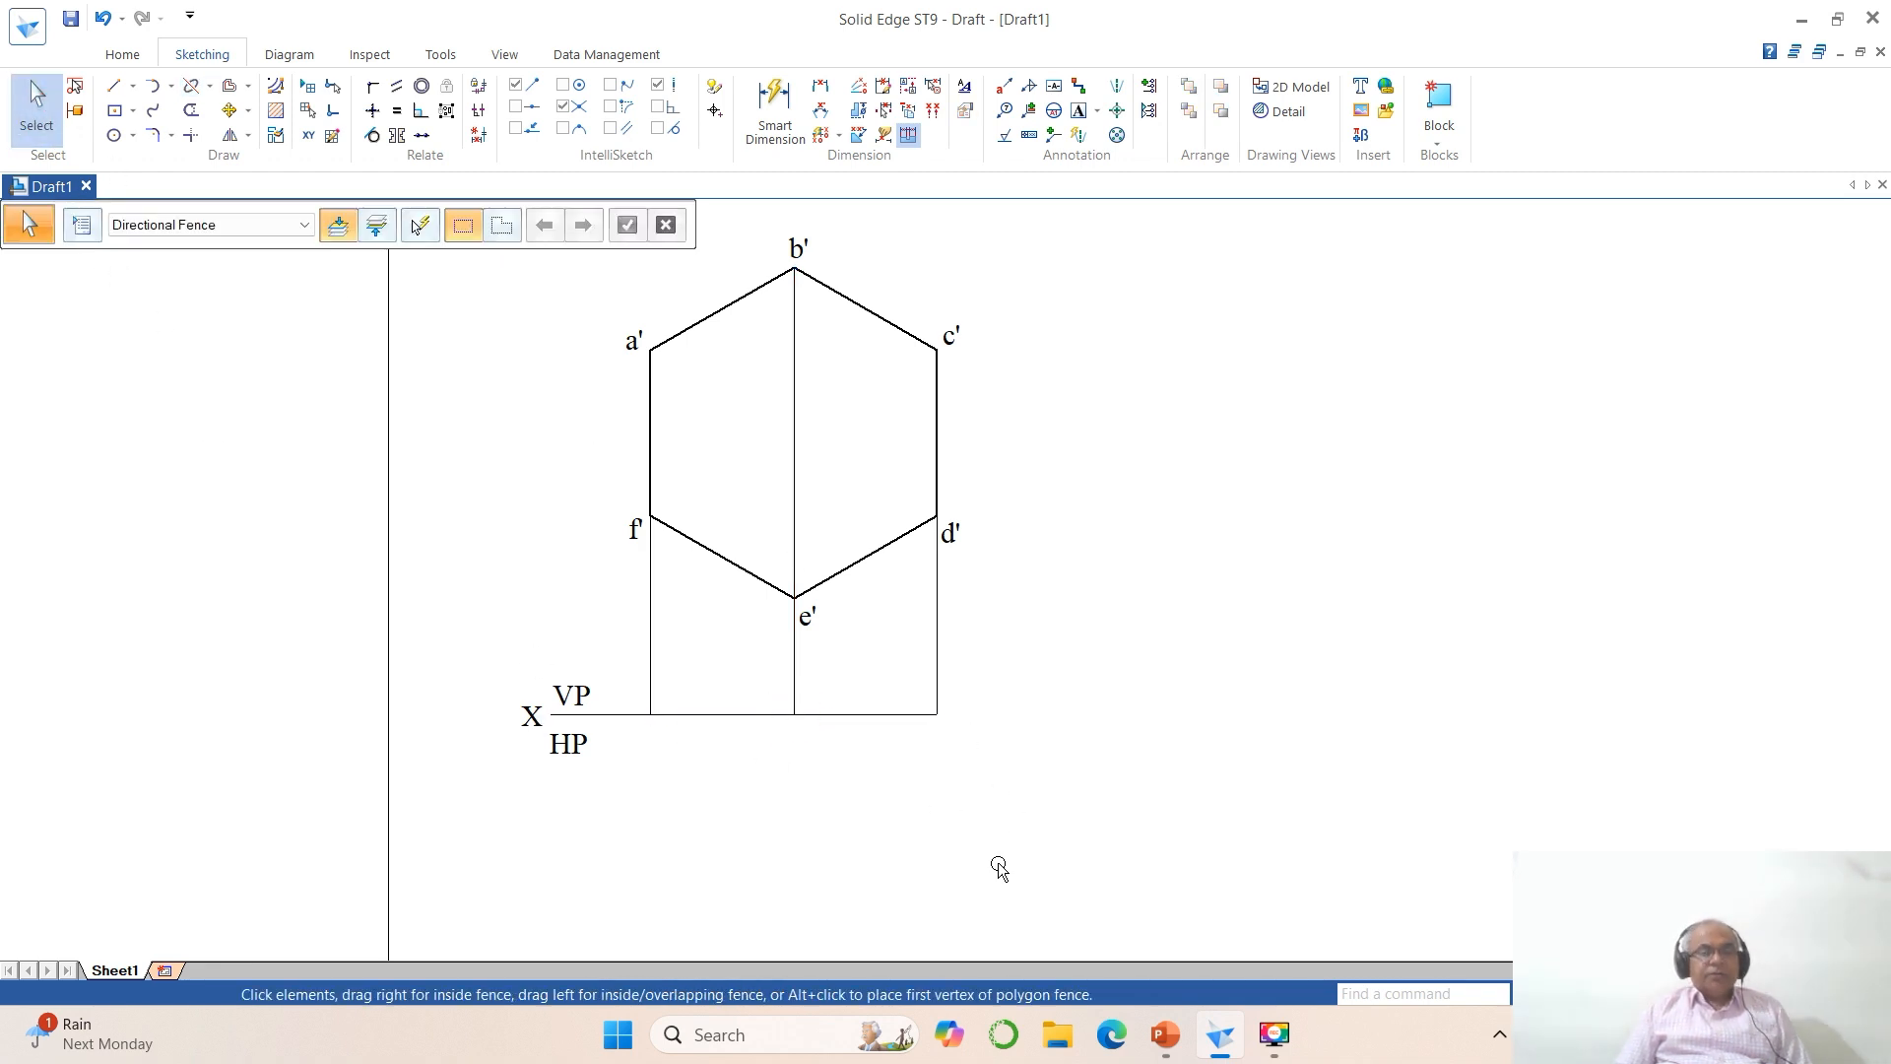
left_click(684, 714)
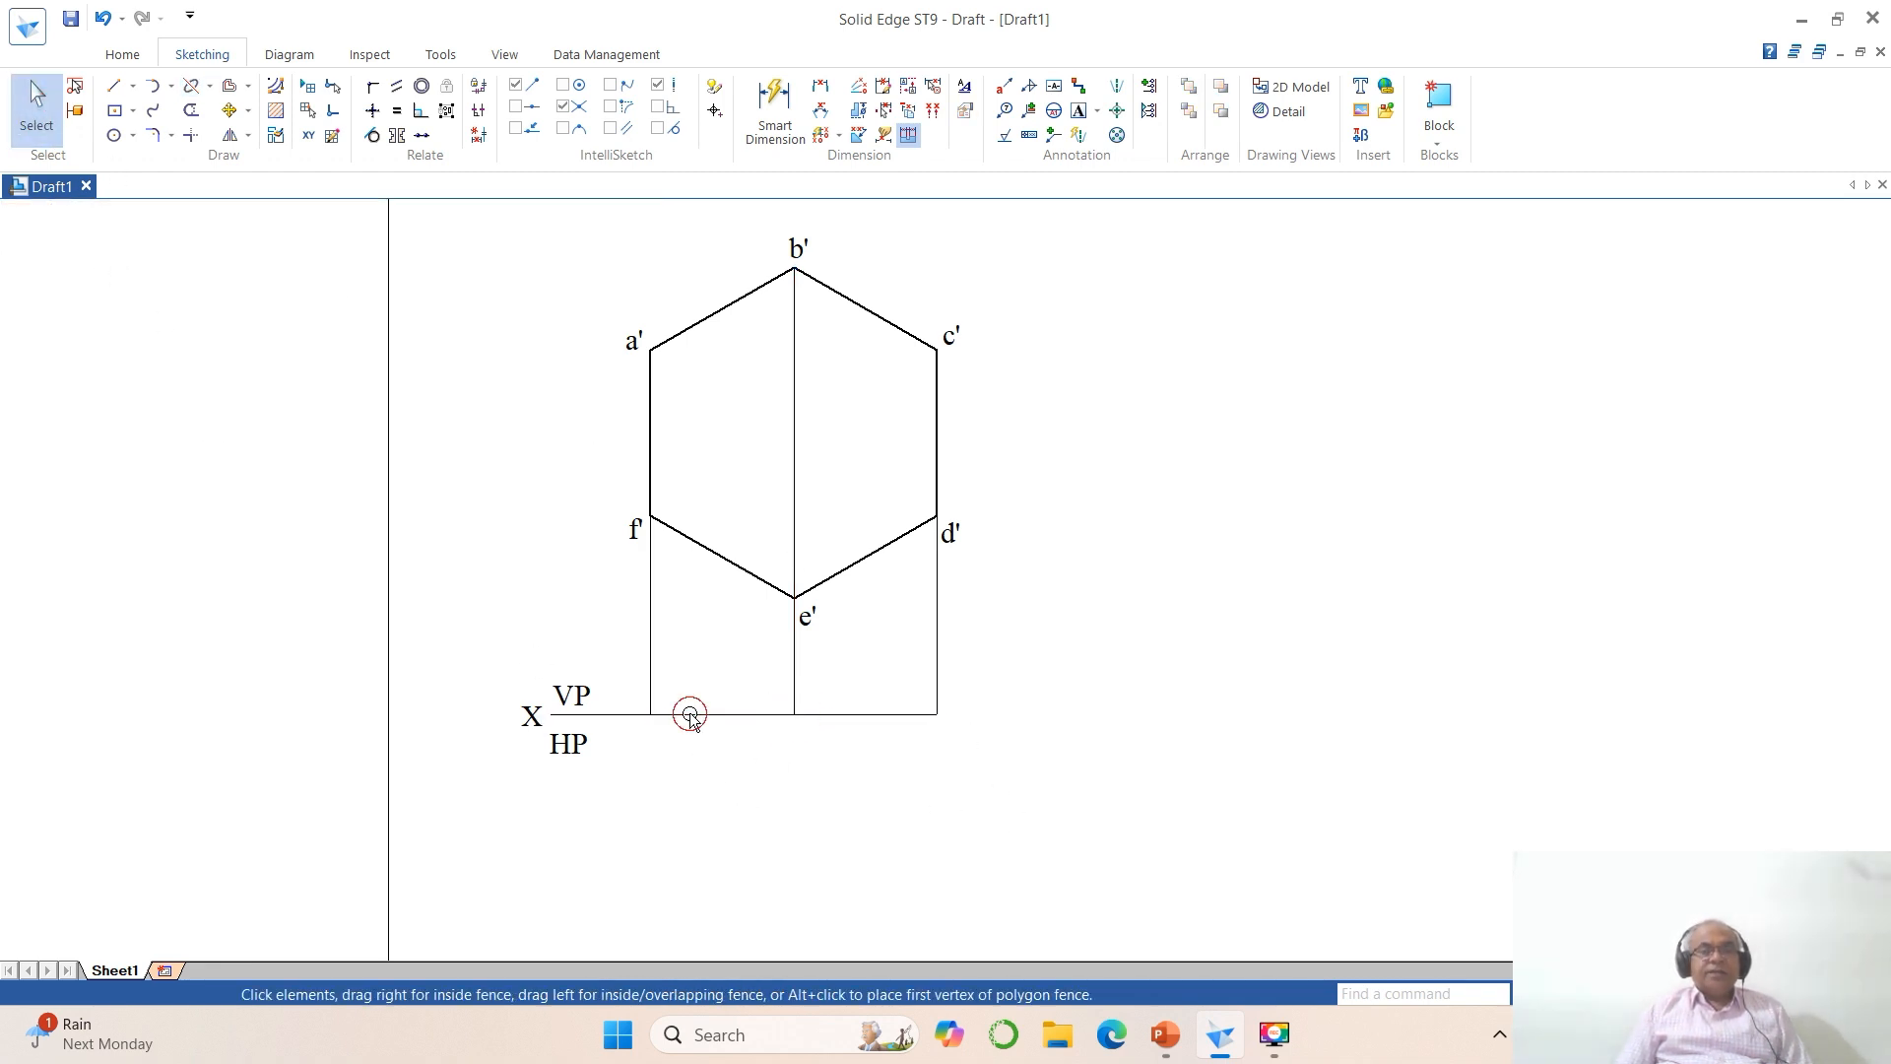
left_click(861, 729, "ctrl")
left_click(309, 225)
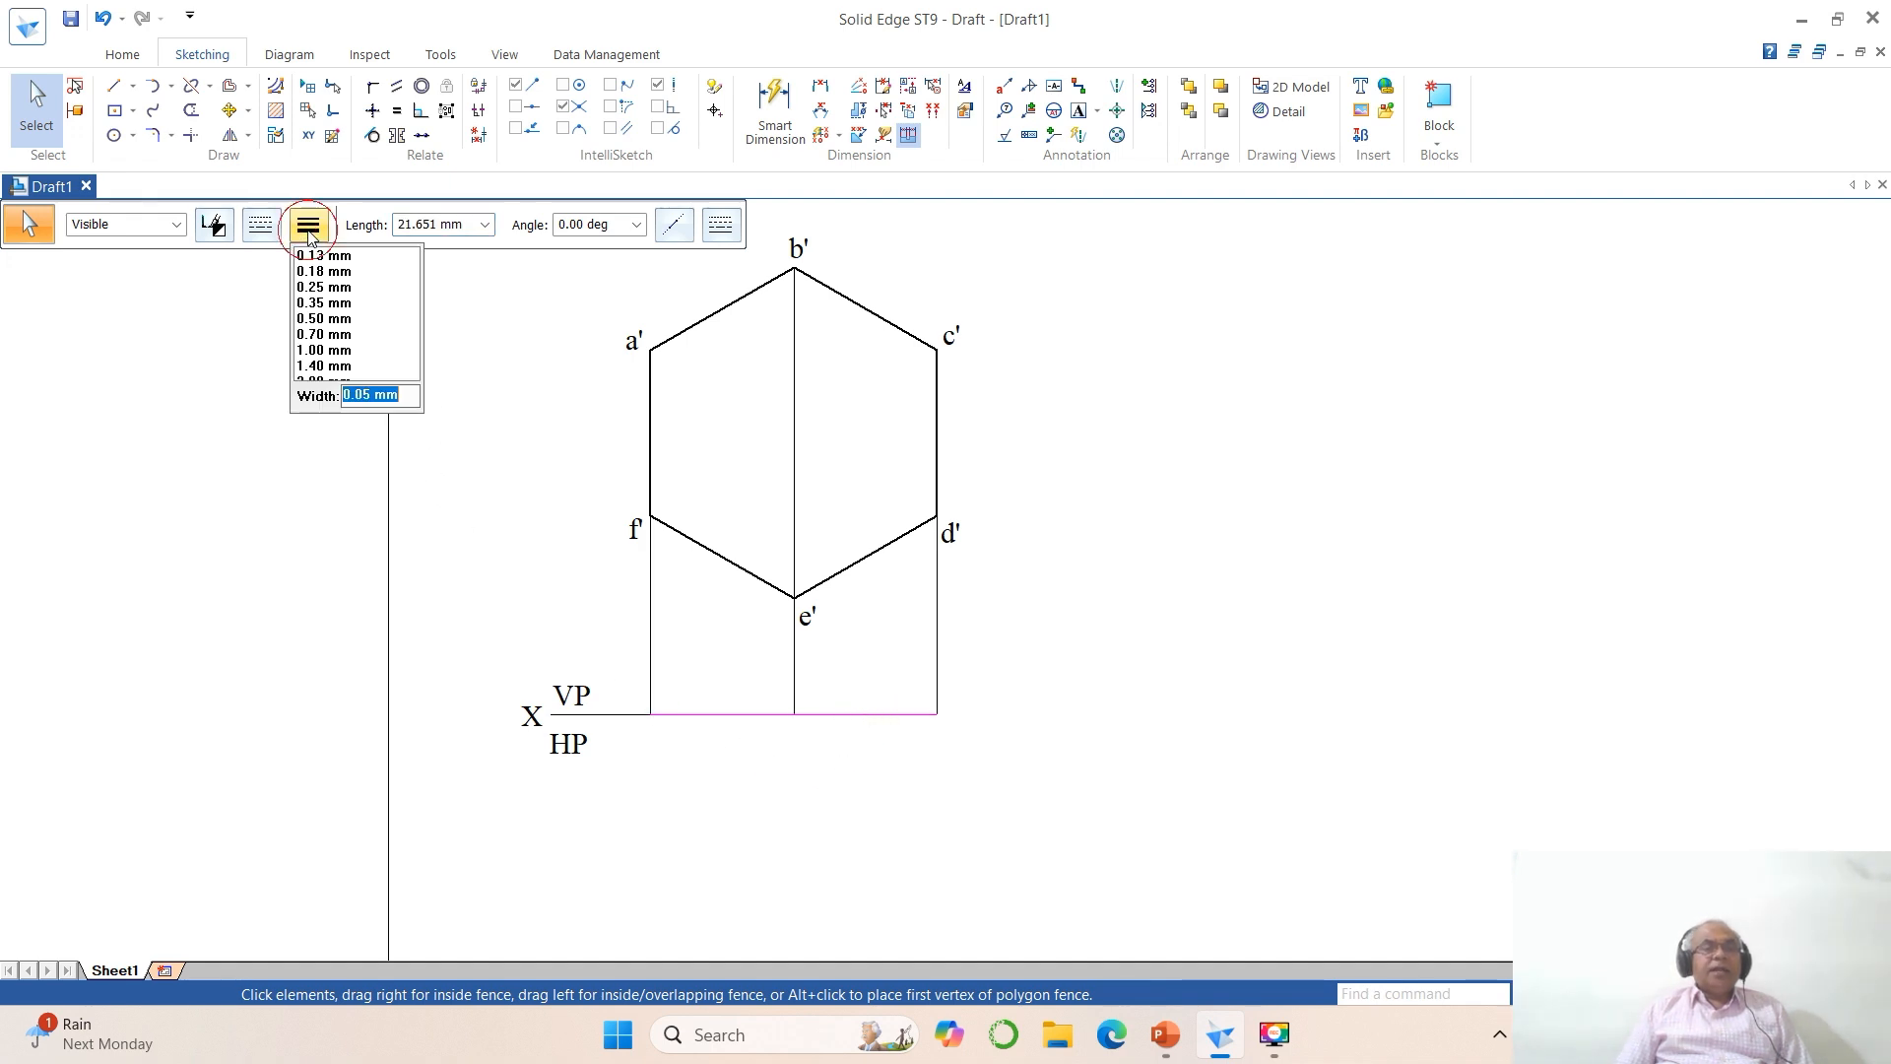
left_click(325, 313)
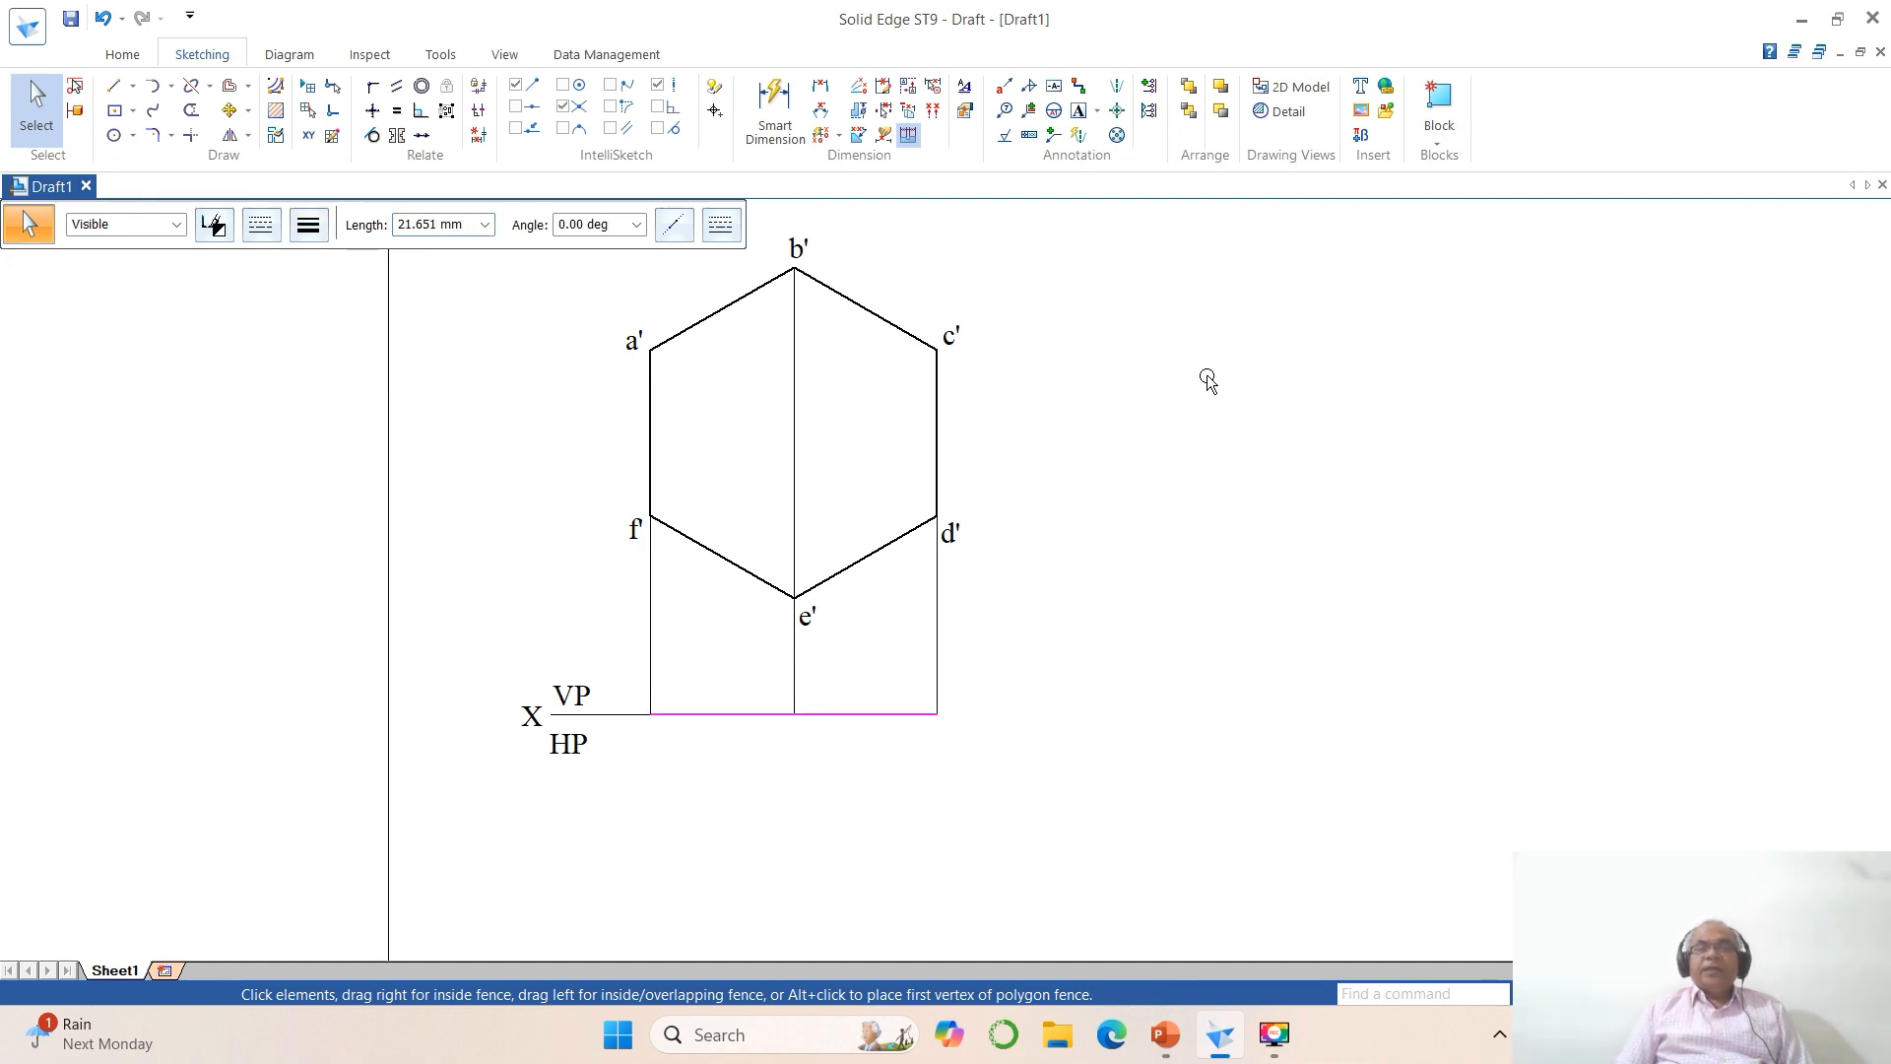
left_click(1438, 138)
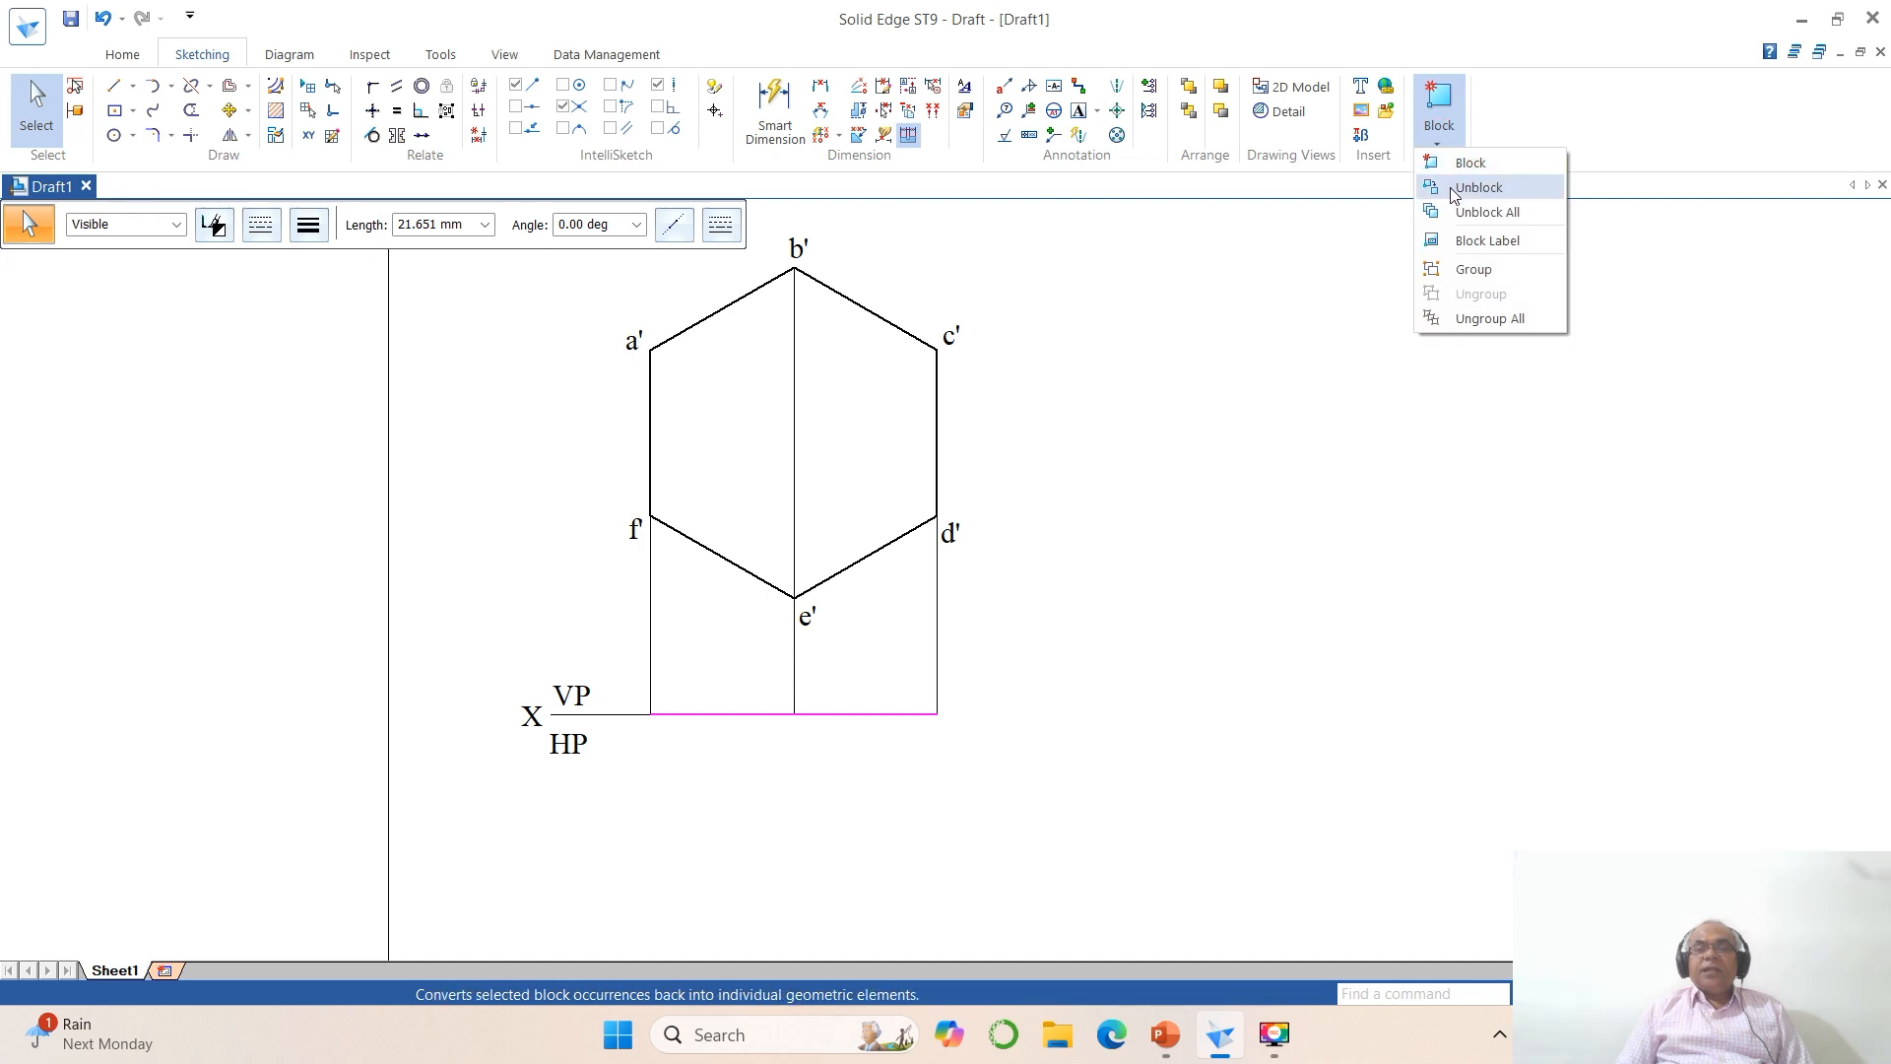
left_click(1467, 267)
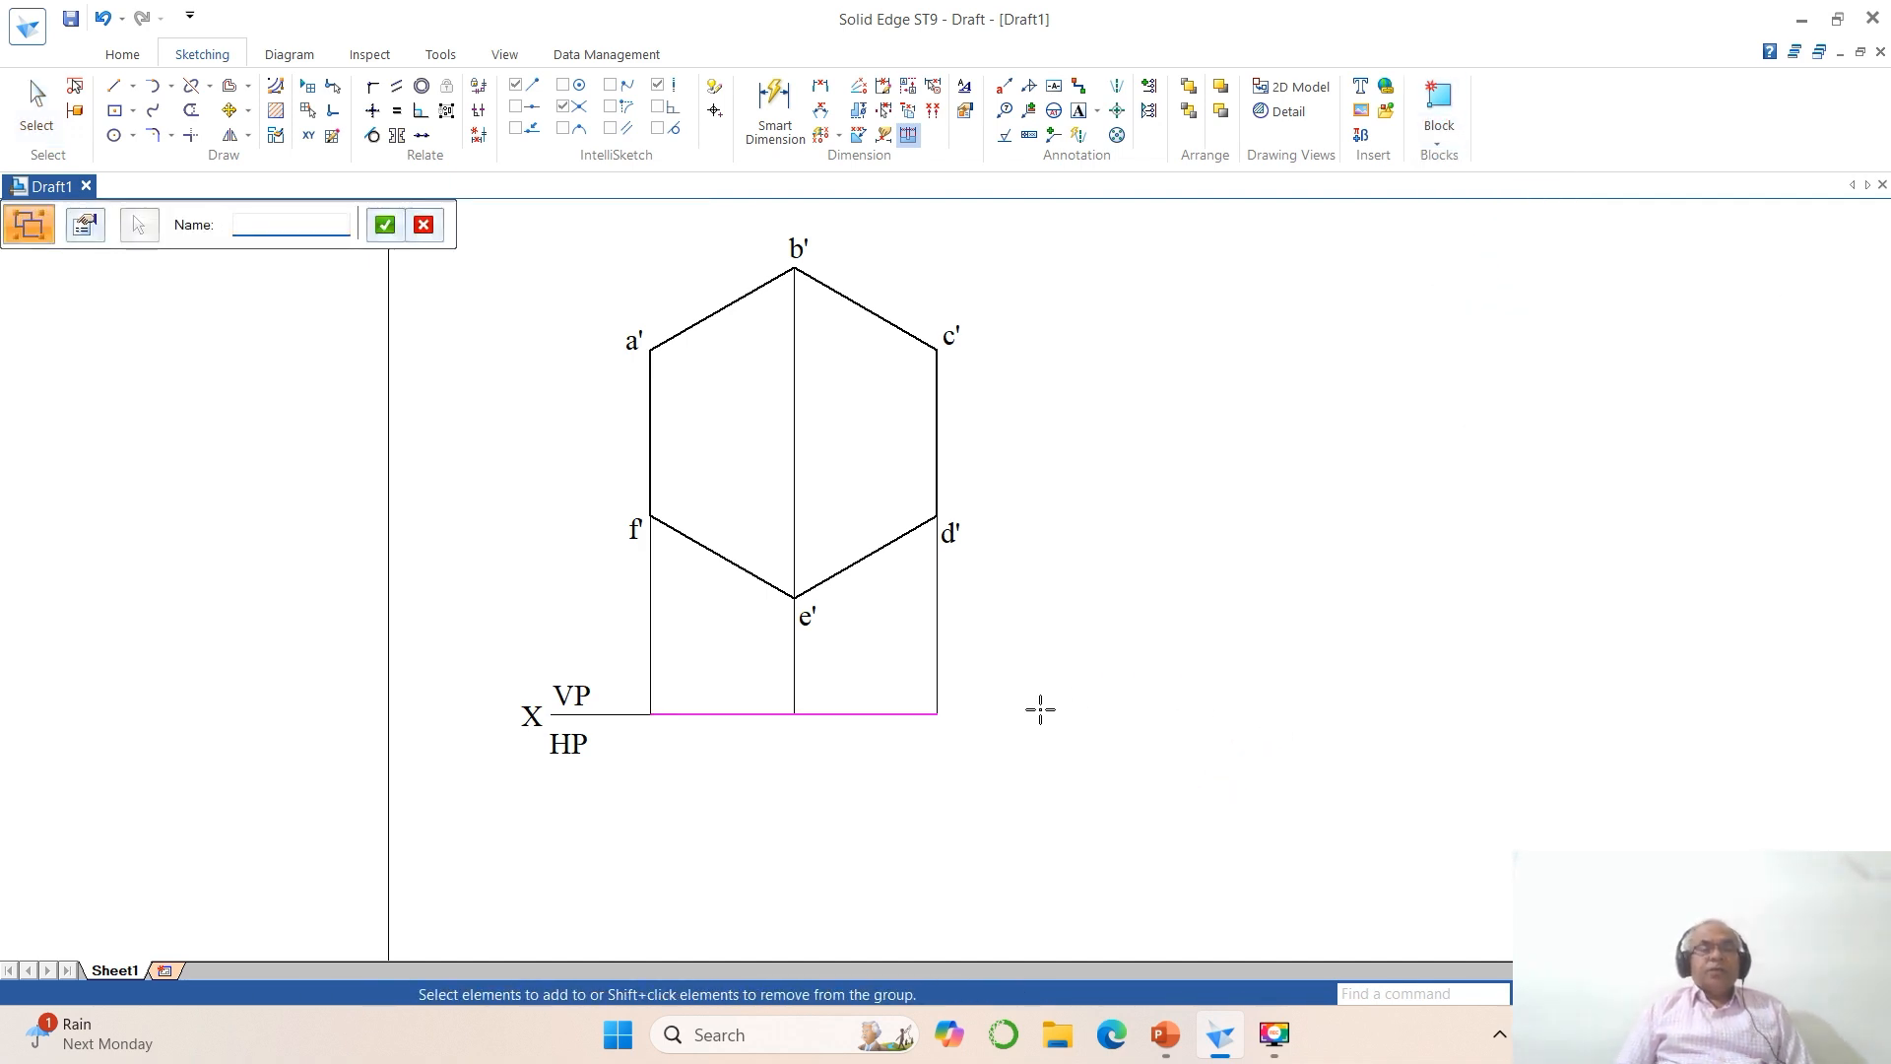
left_click(1078, 110)
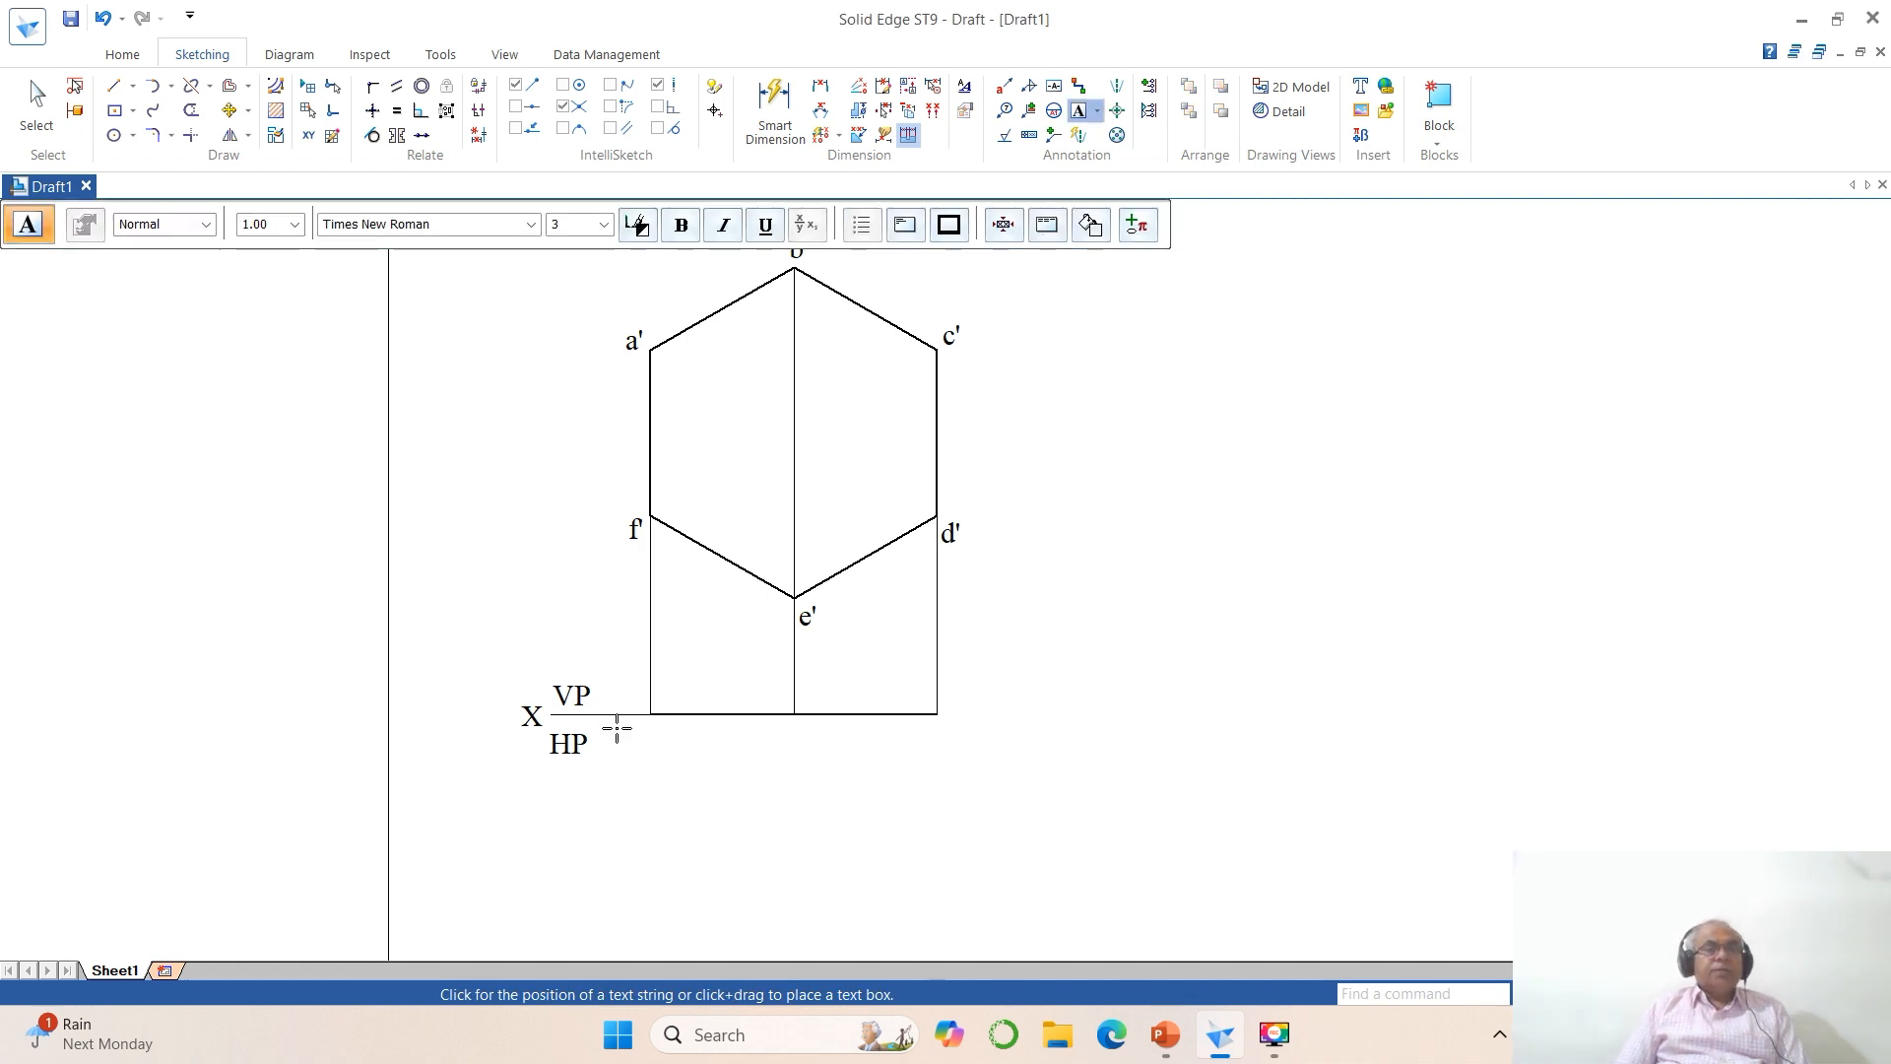
key("Escape")
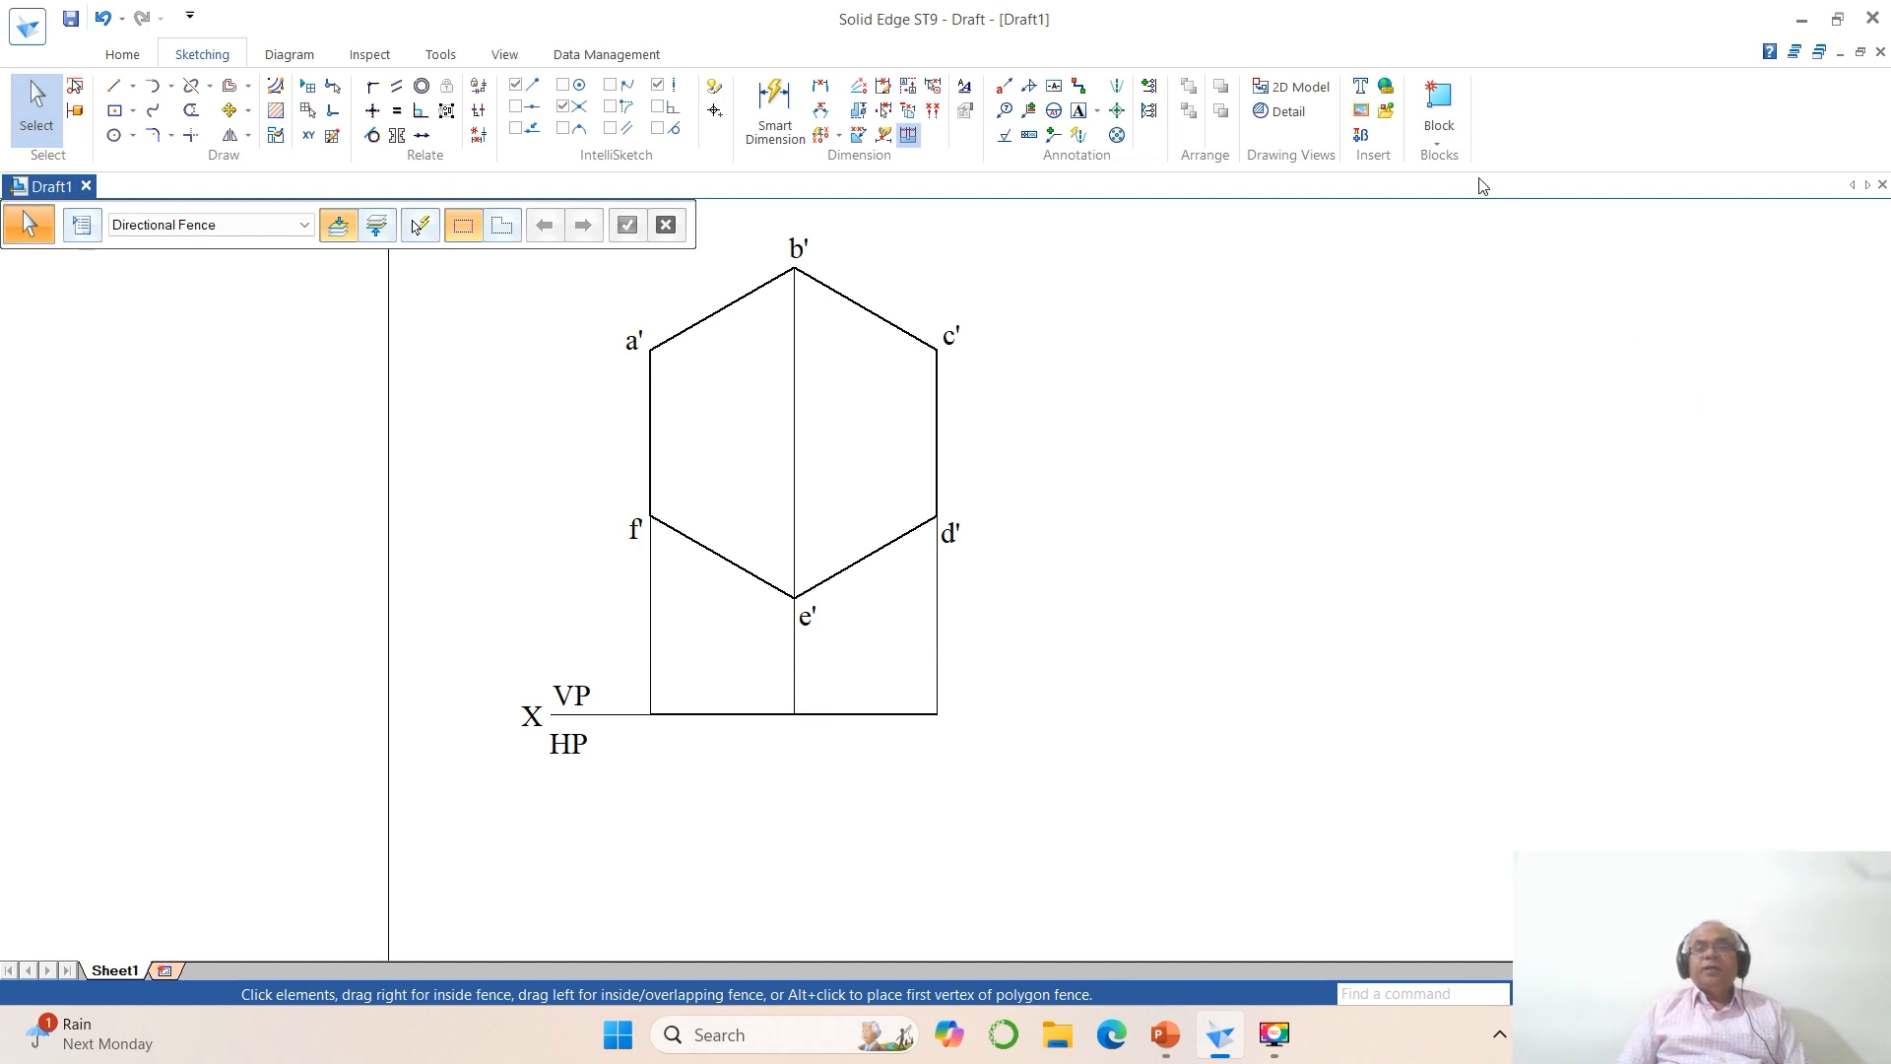
Step: Group the two thick segments of the reference line between the outer projectors
left_click(1436, 148)
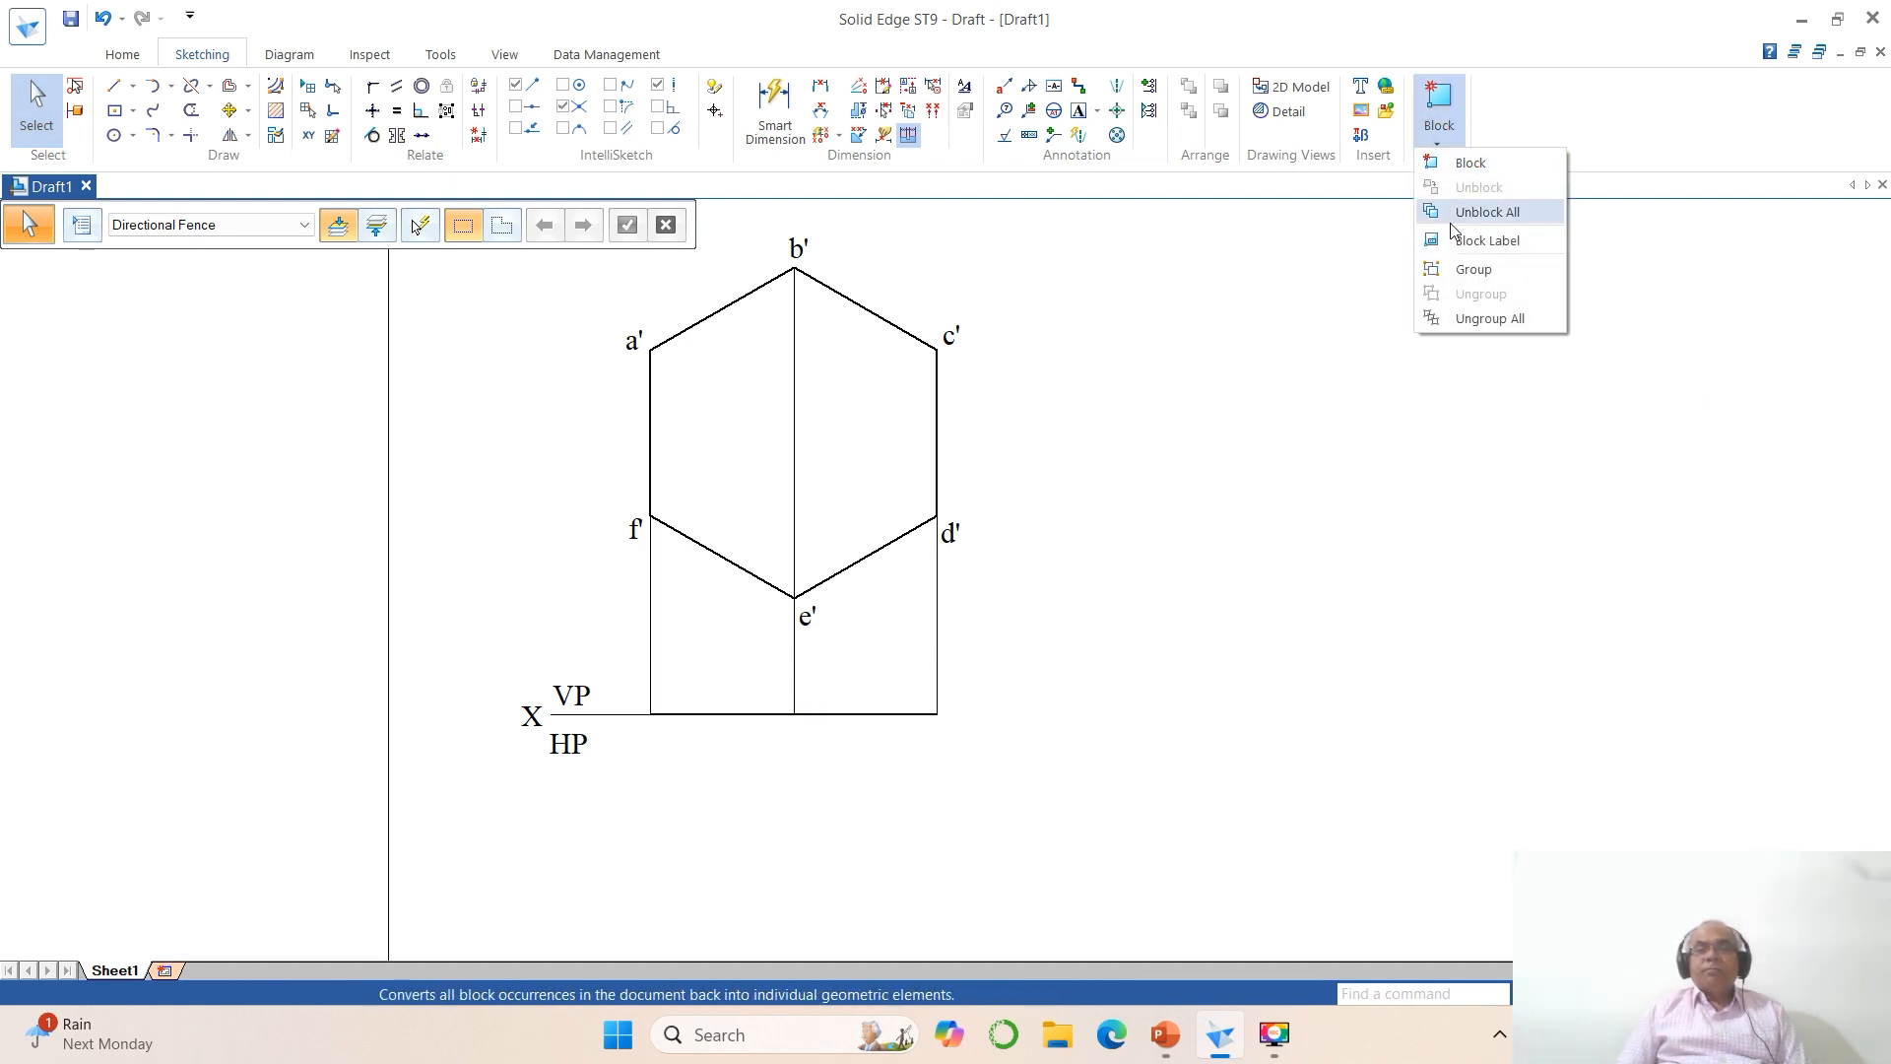
left_click(1457, 266)
left_click_drag(630, 681, 996, 771)
right_click(1037, 756)
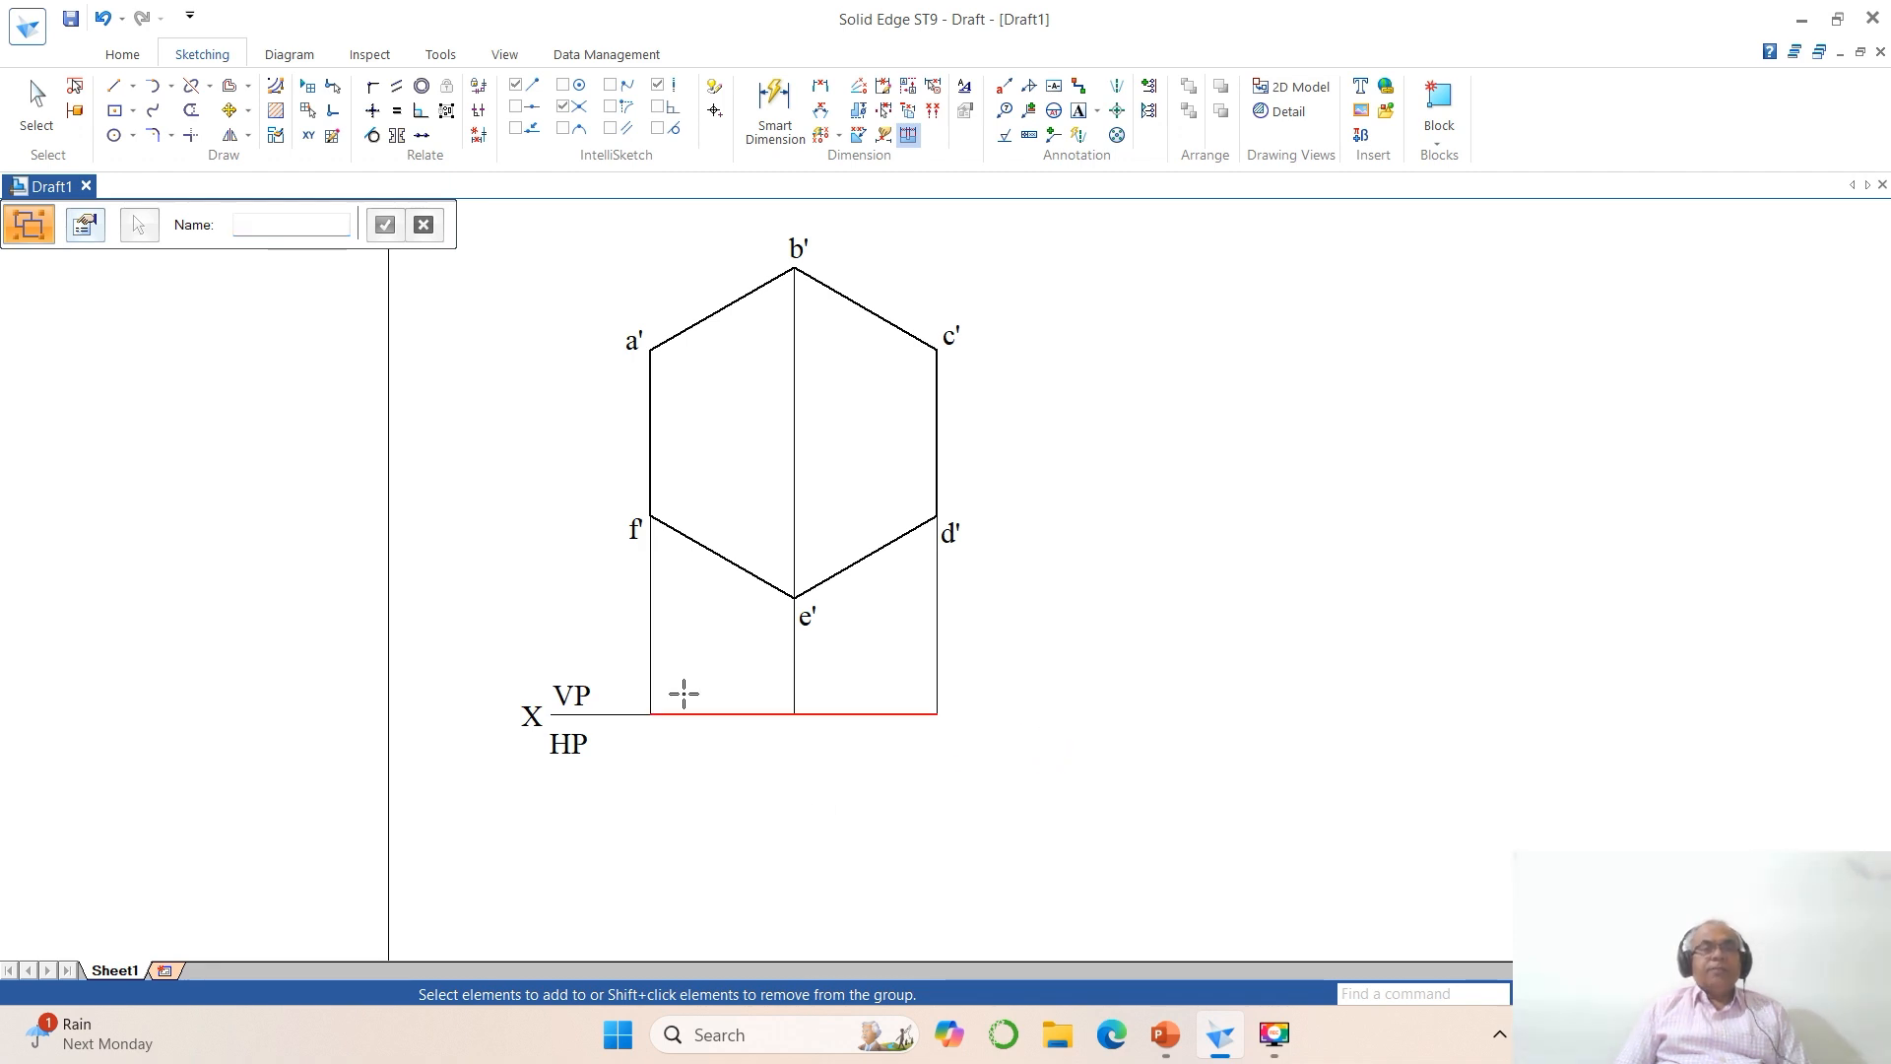
key("Escape")
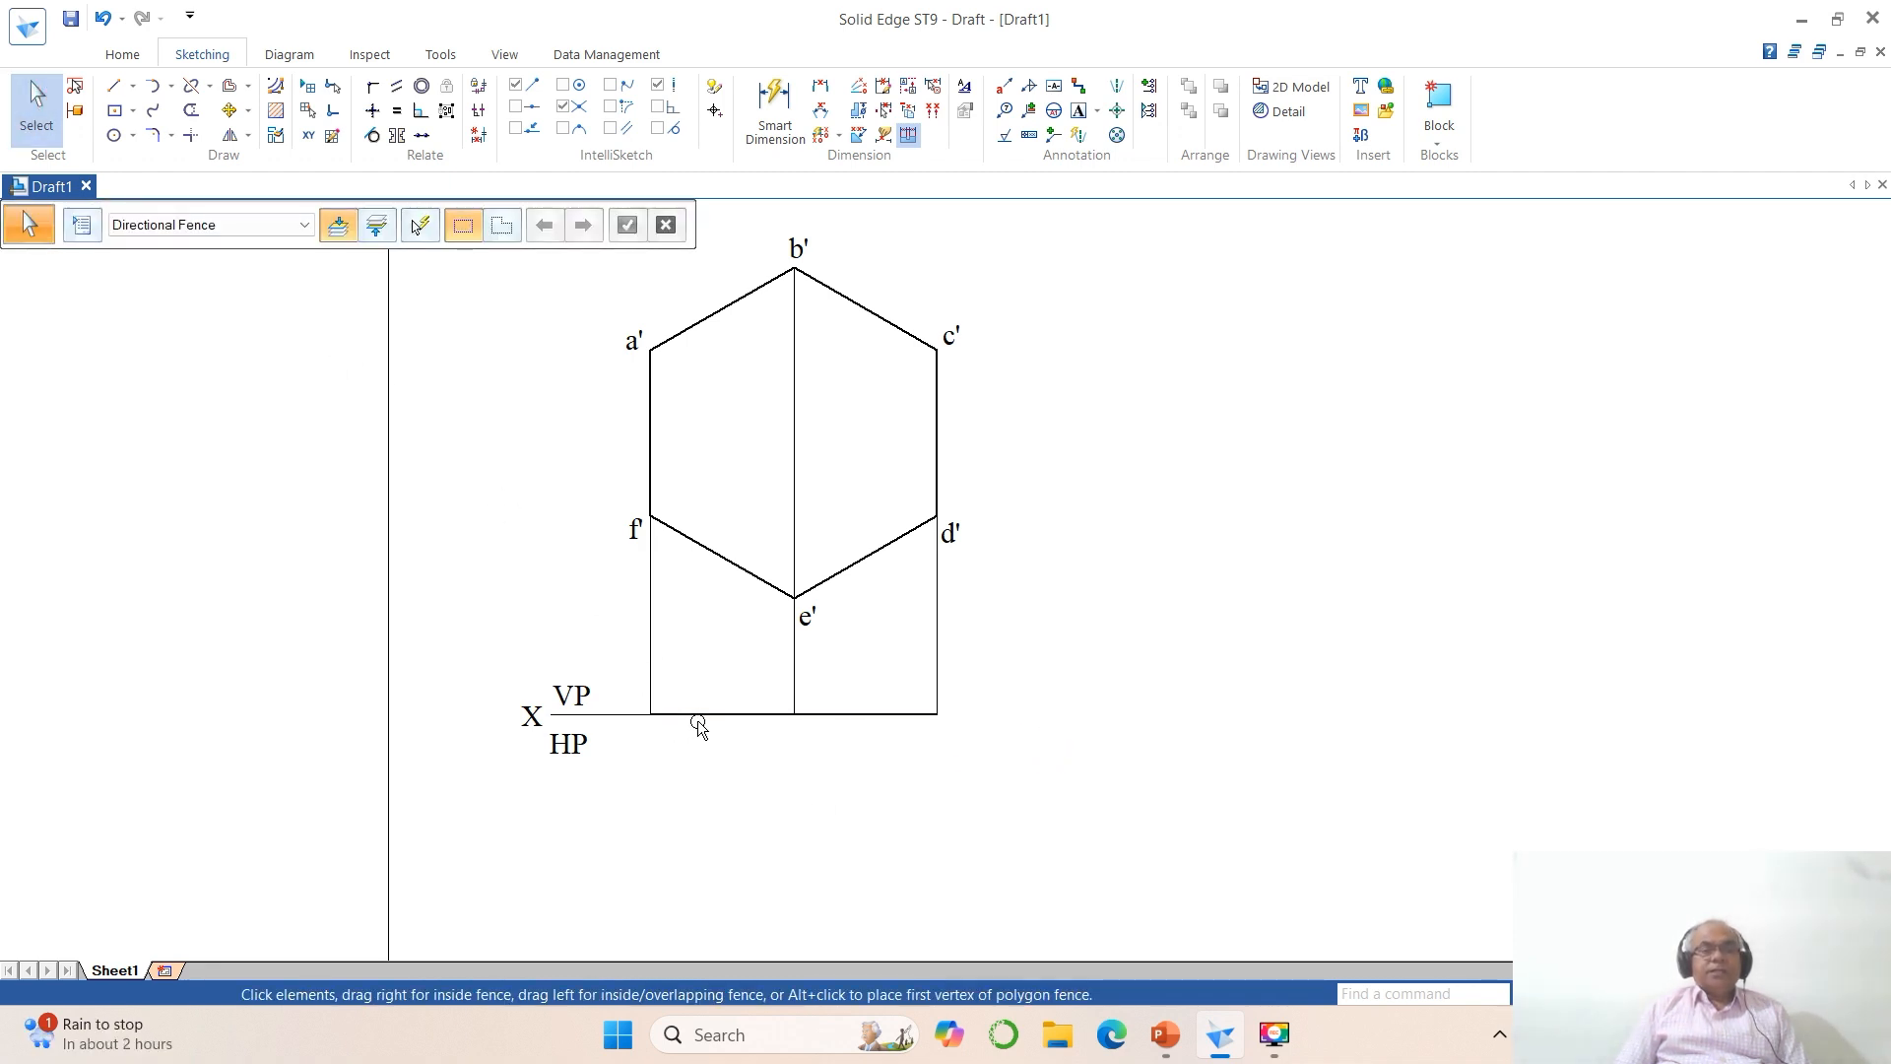
left_click(697, 715)
key("Escape")
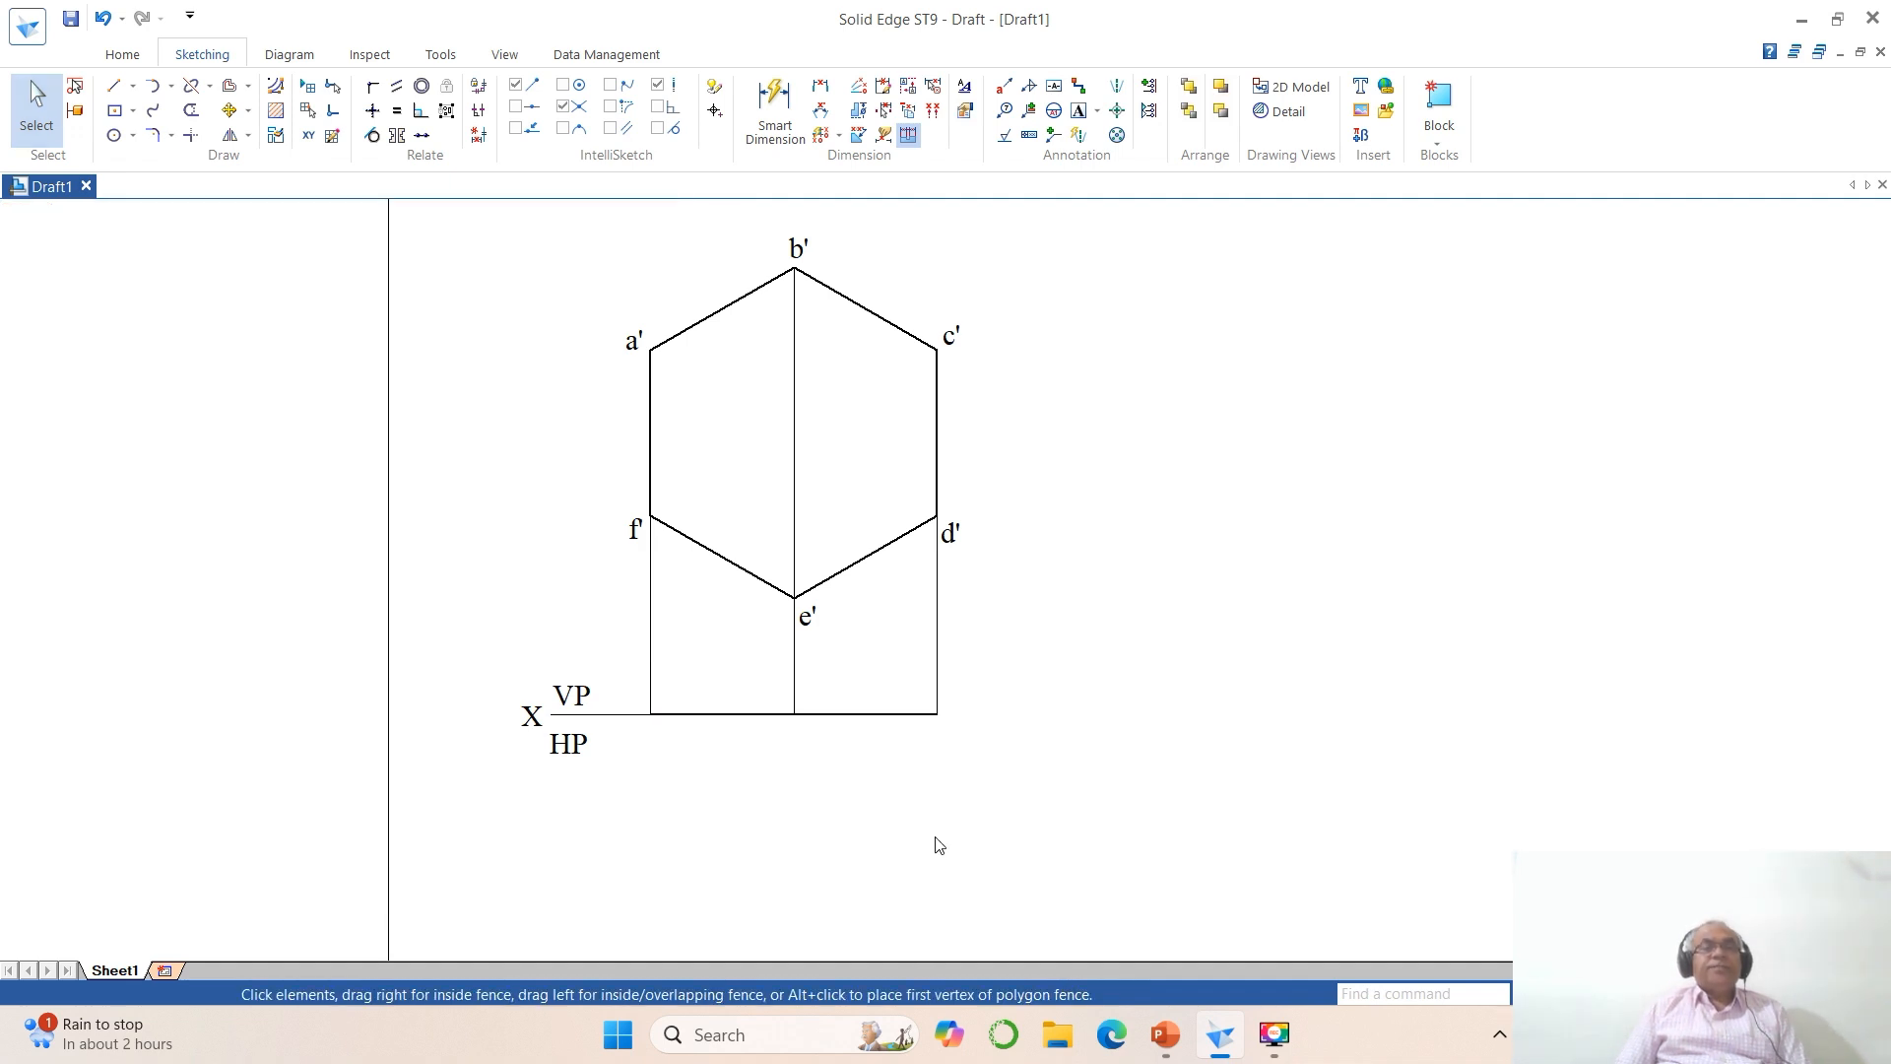
Step: Add the labels a, b, c and, beneath them, (f), (e), (d) below the reference line at the three projectors
left_click(1078, 110)
left_click(647, 737)
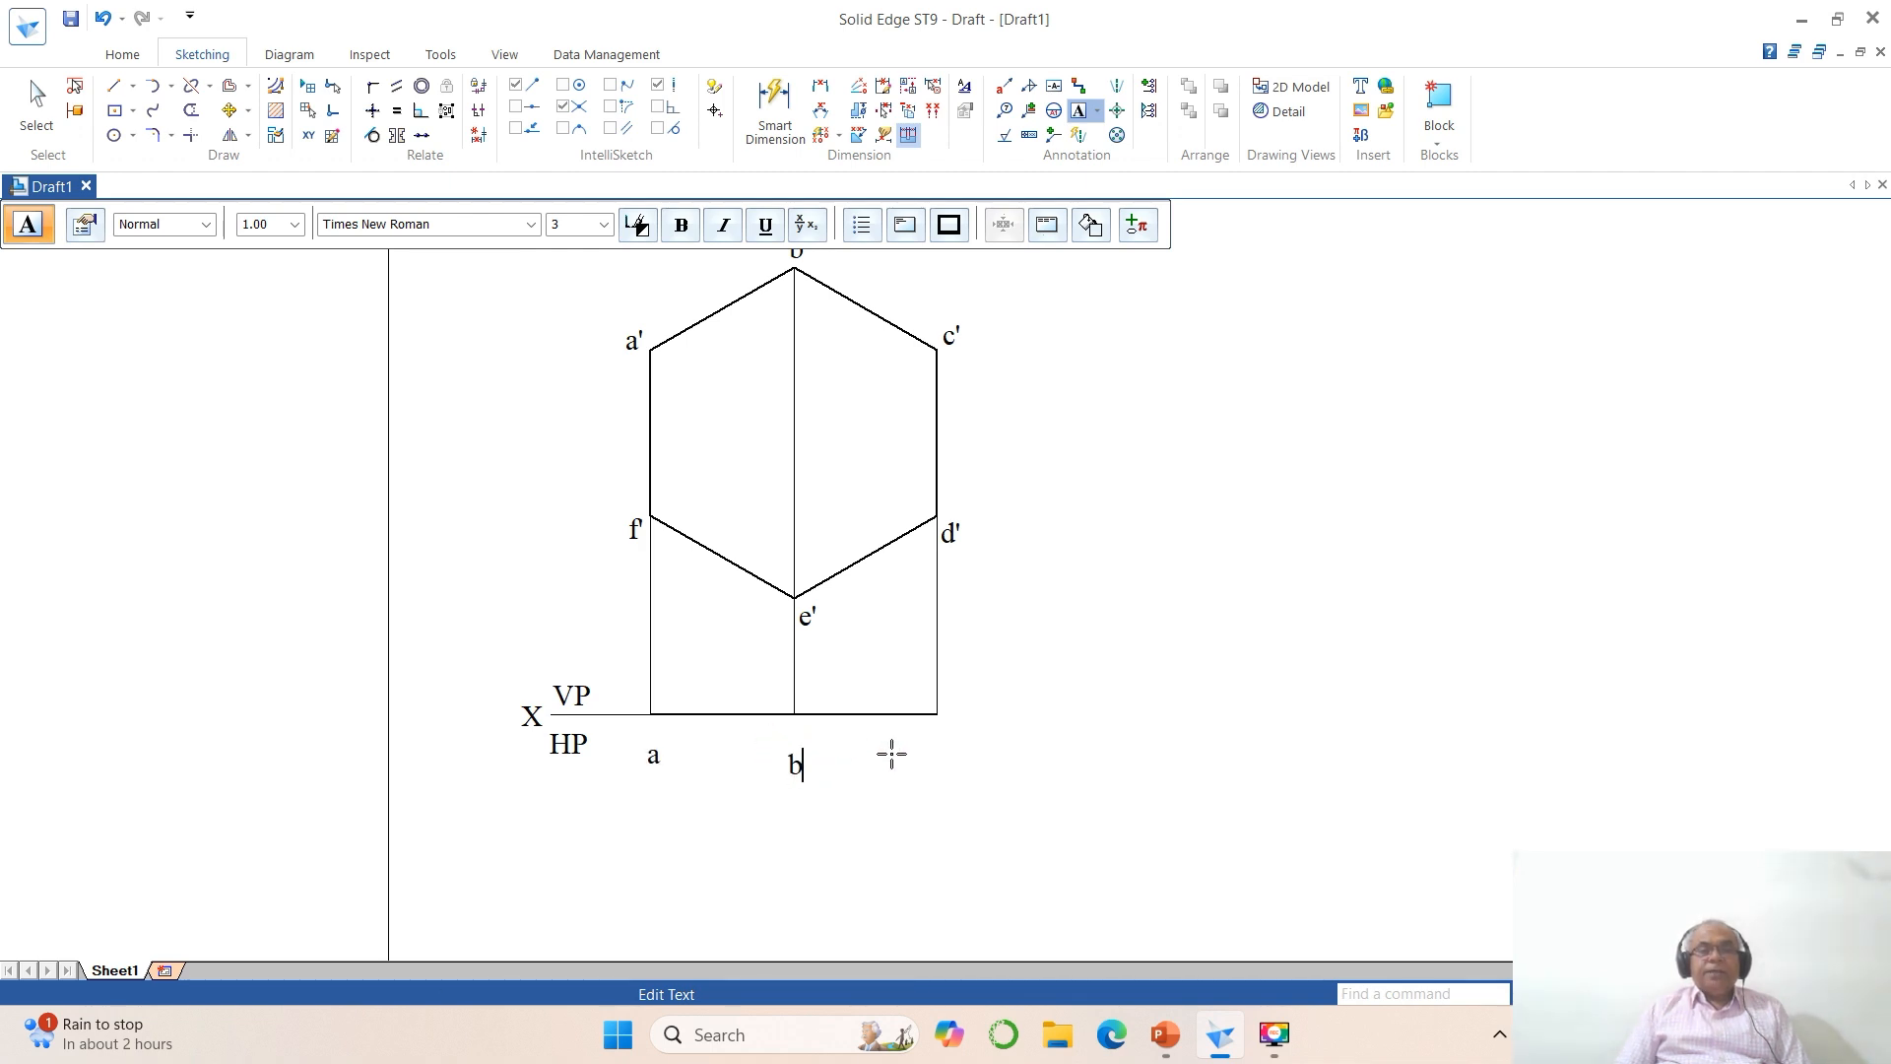
left_click(937, 753)
type("c")
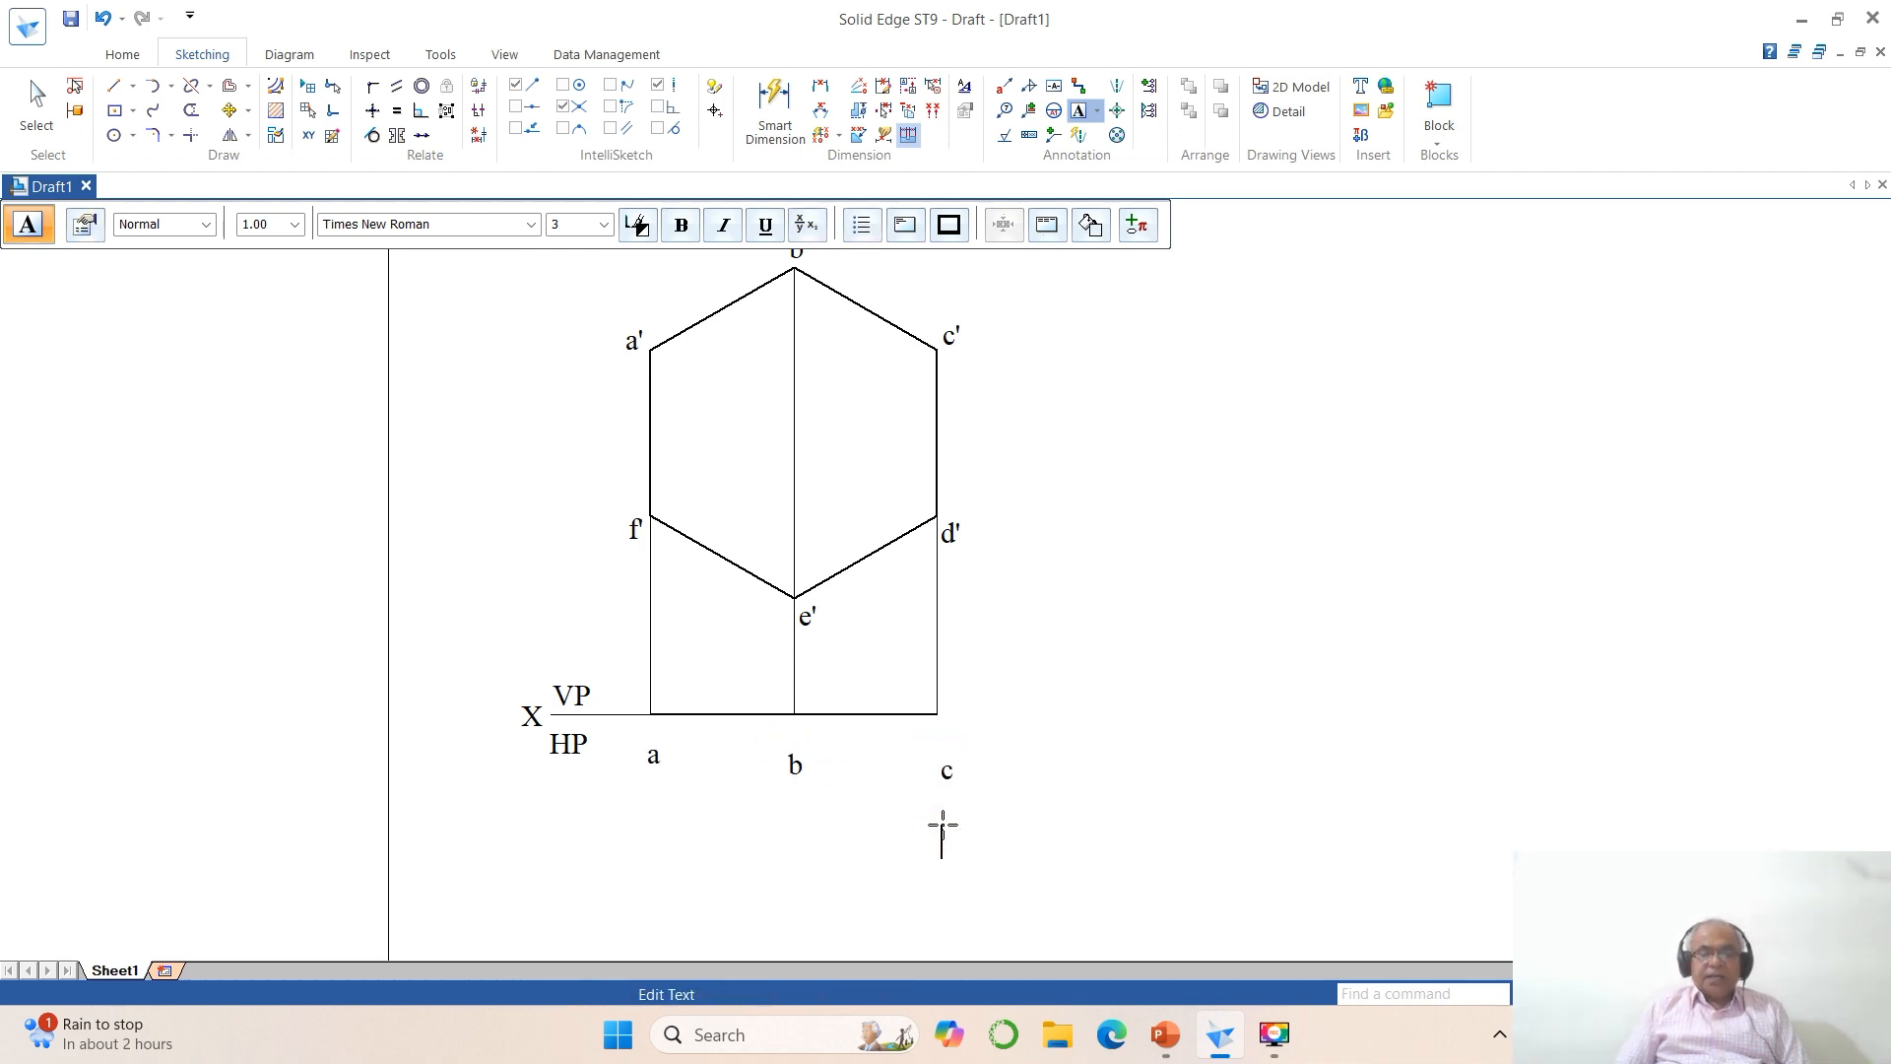
left_click(943, 825)
type("(d")
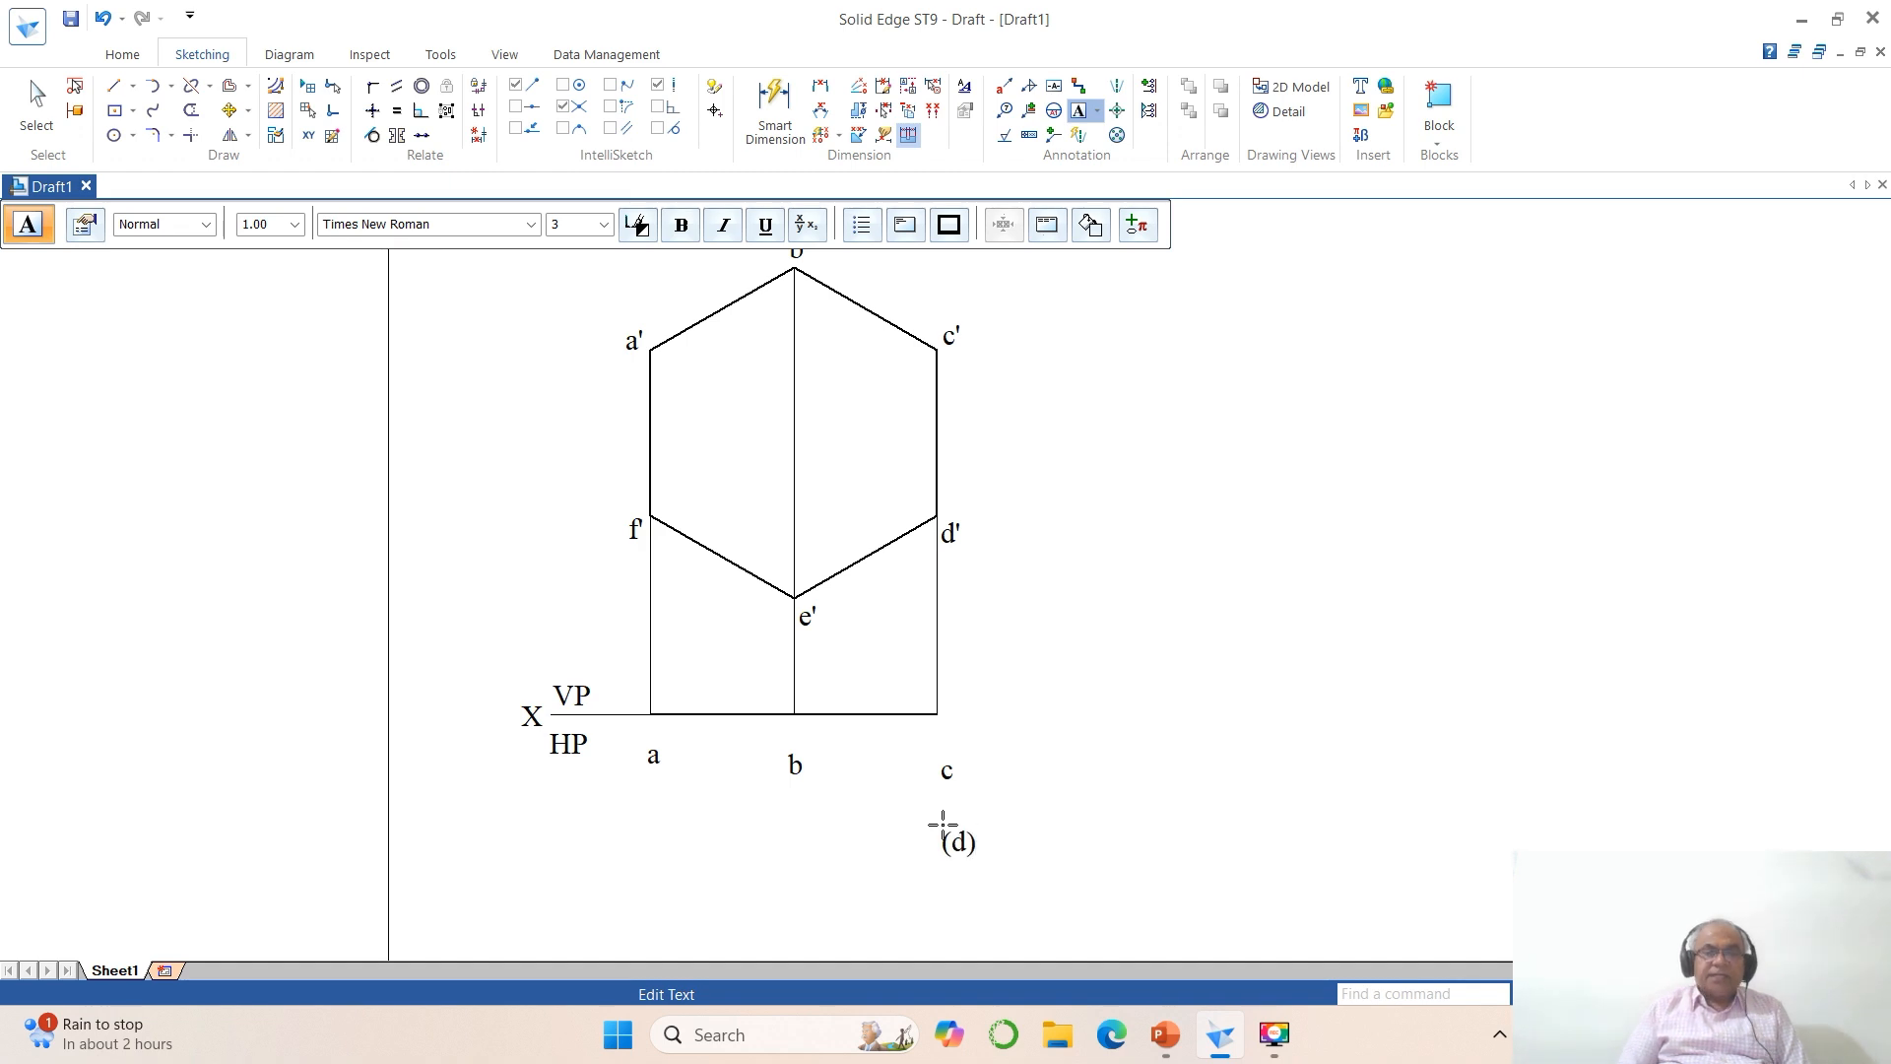
type(")")
left_click(785, 811)
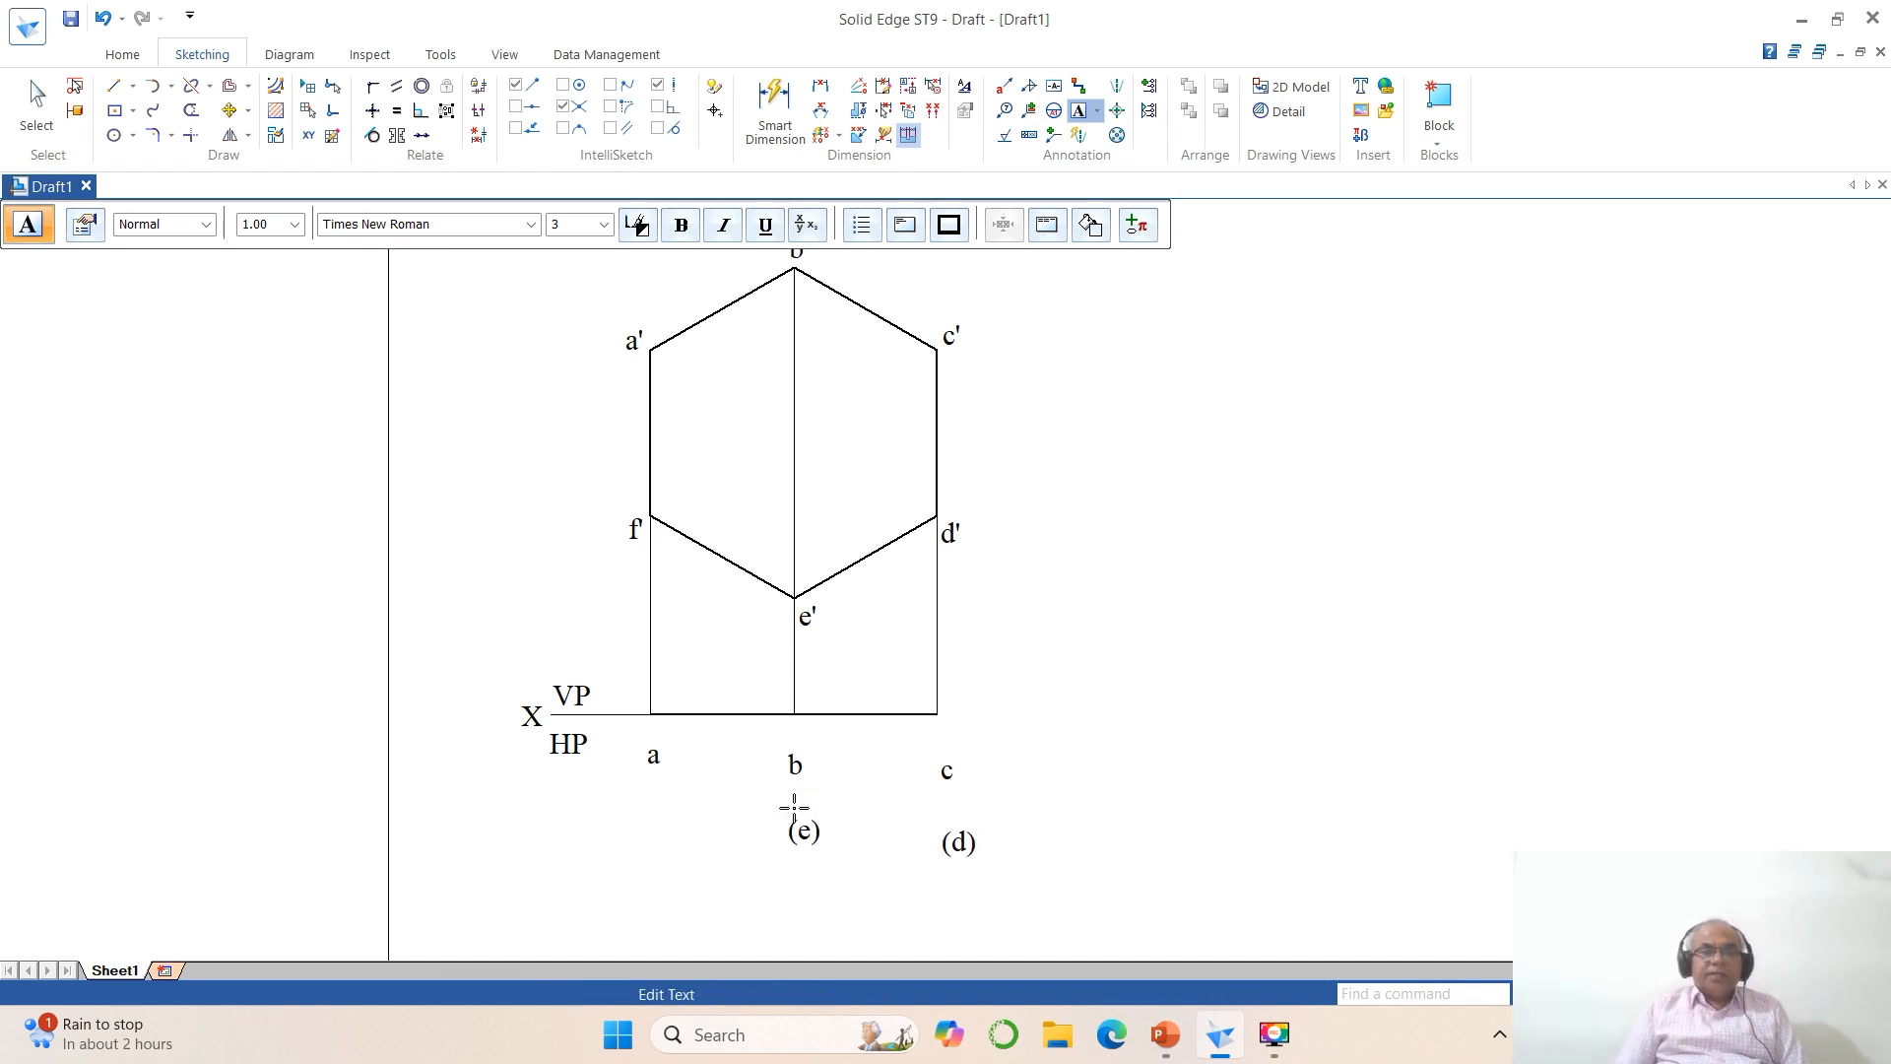
left_click(650, 804)
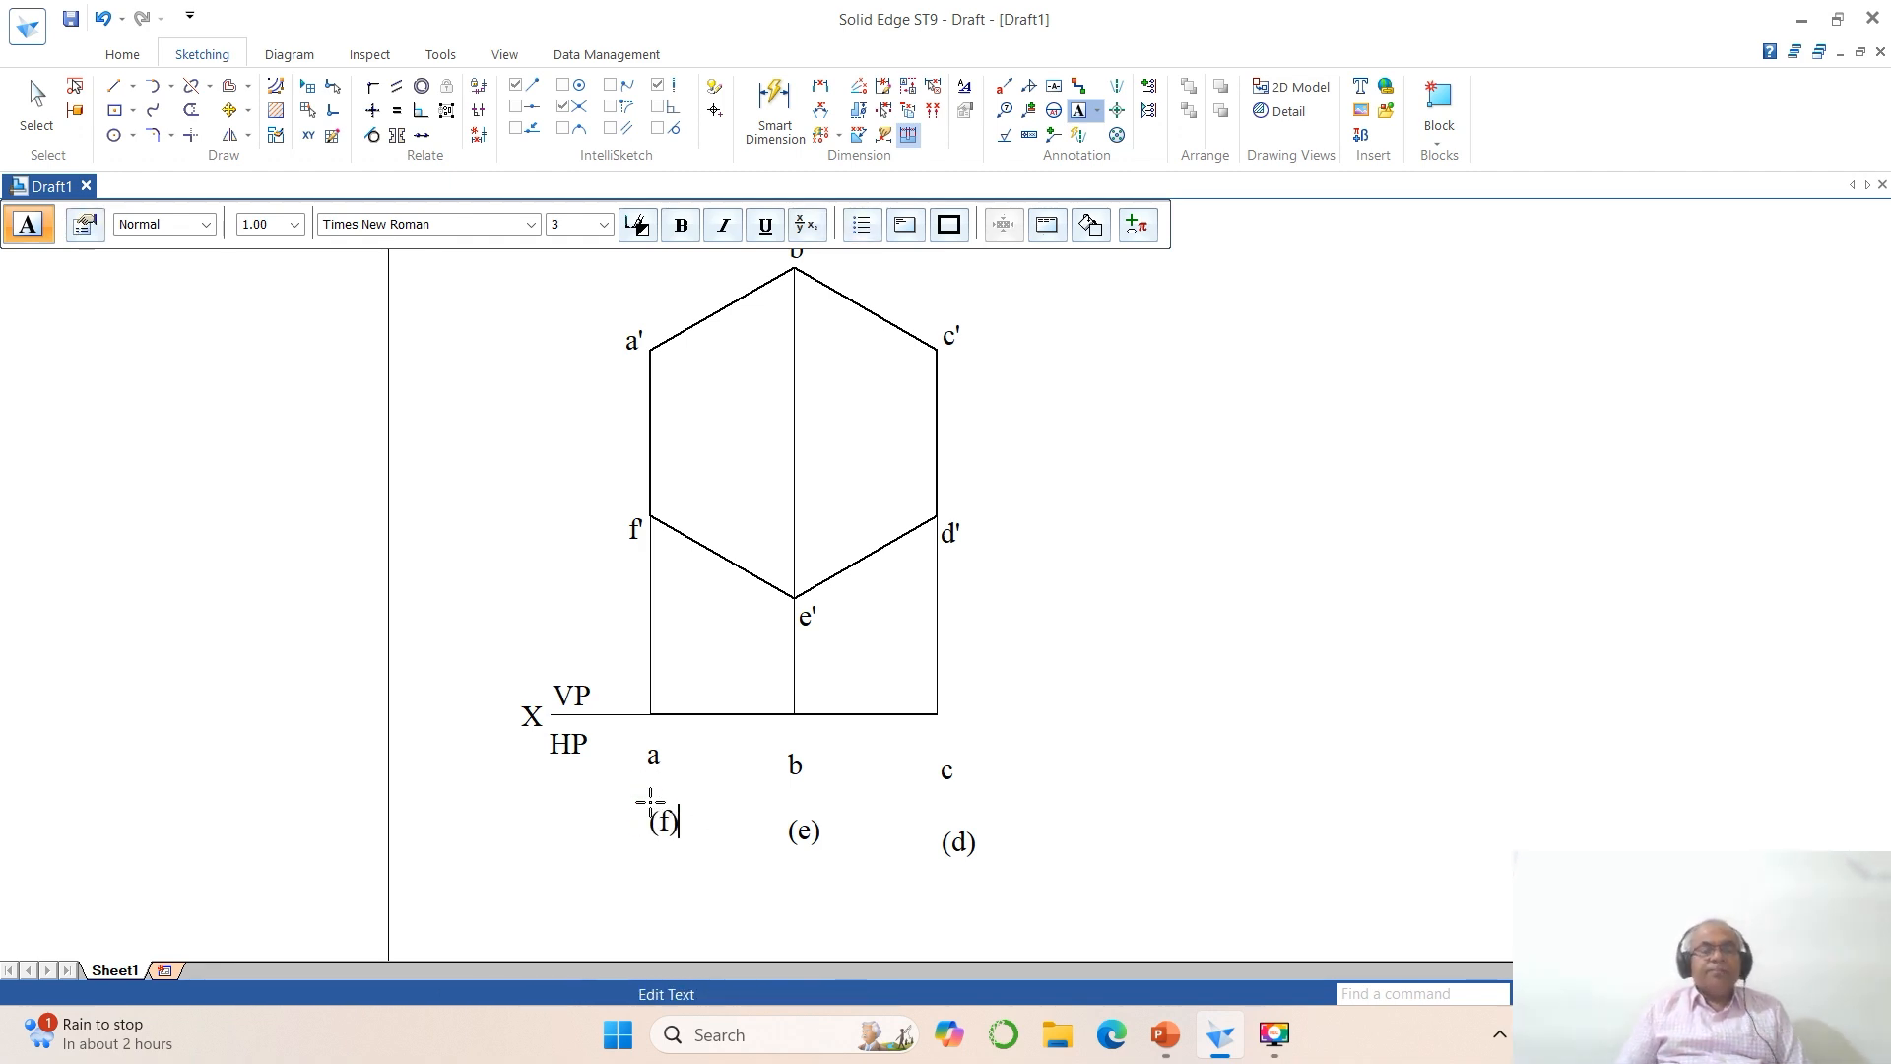
Step: Move the labels a and (f) just above the reference line, on either side of the f' projector
left_click(229, 110)
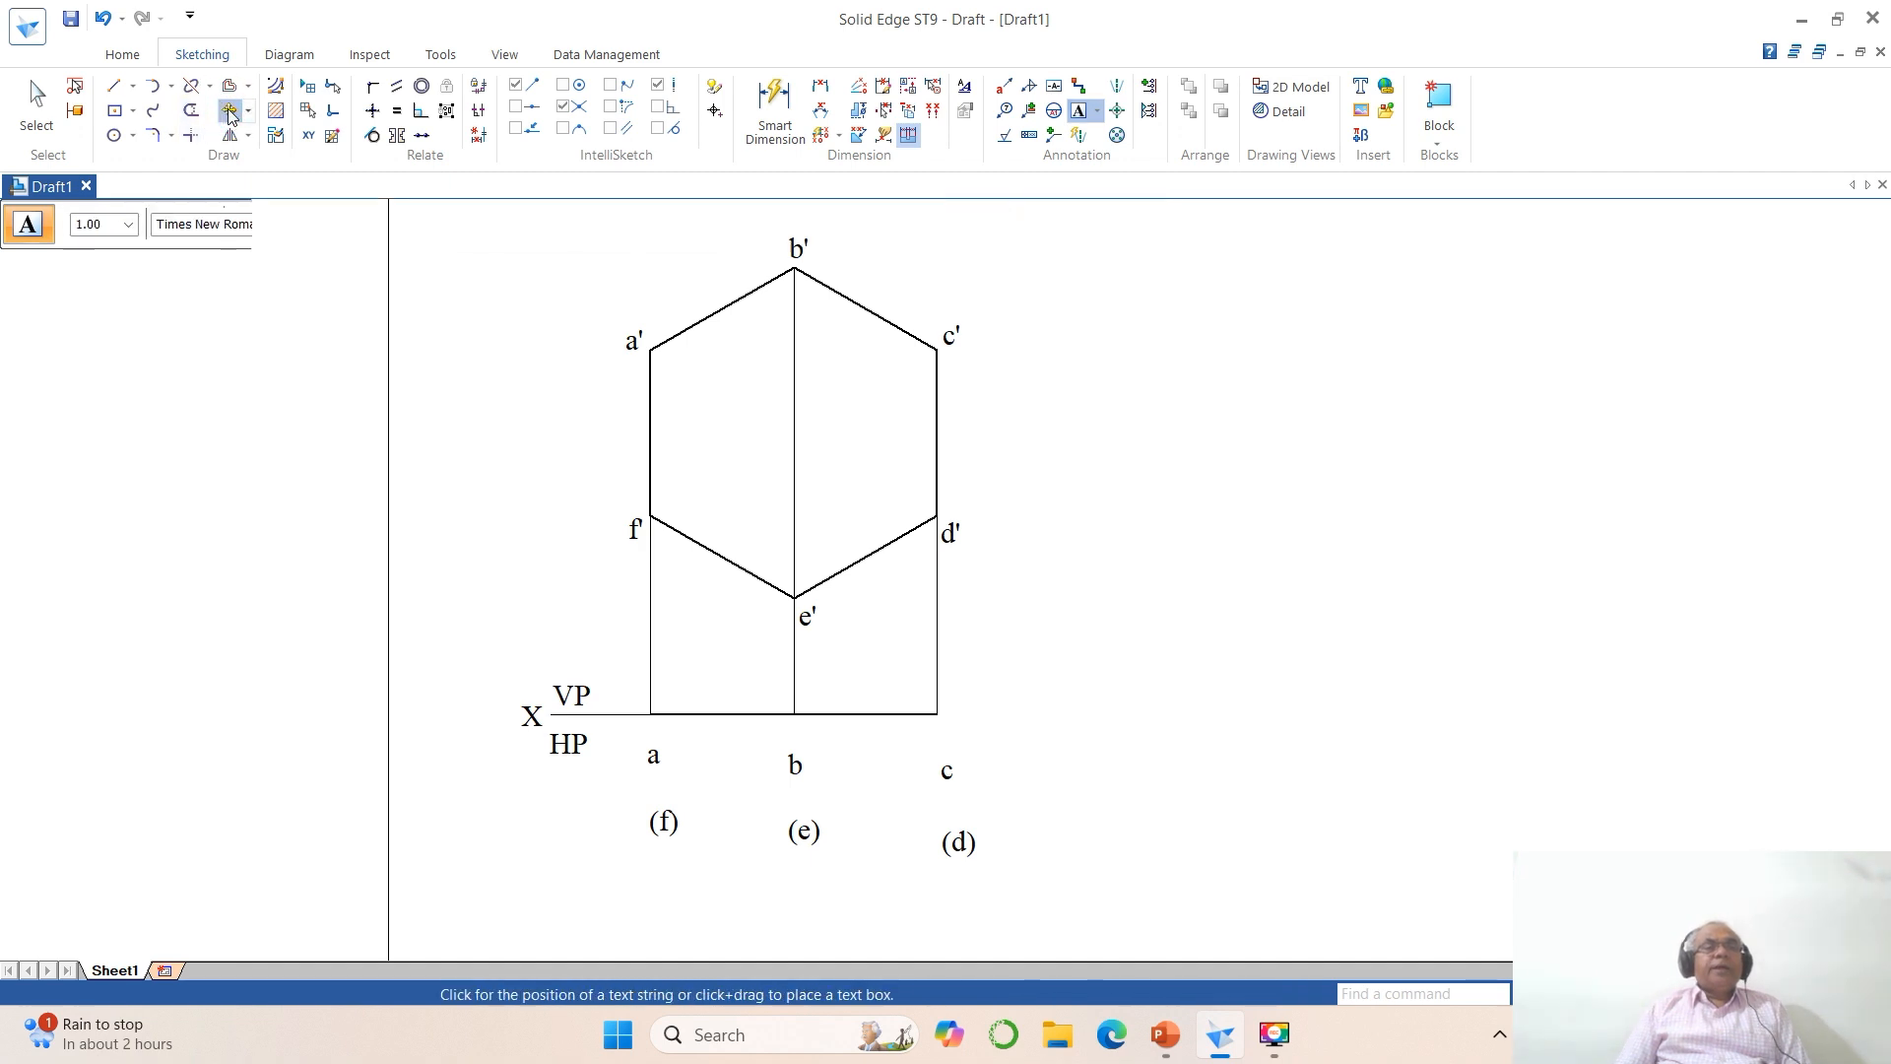
left_click(653, 754)
left_click(750, 760)
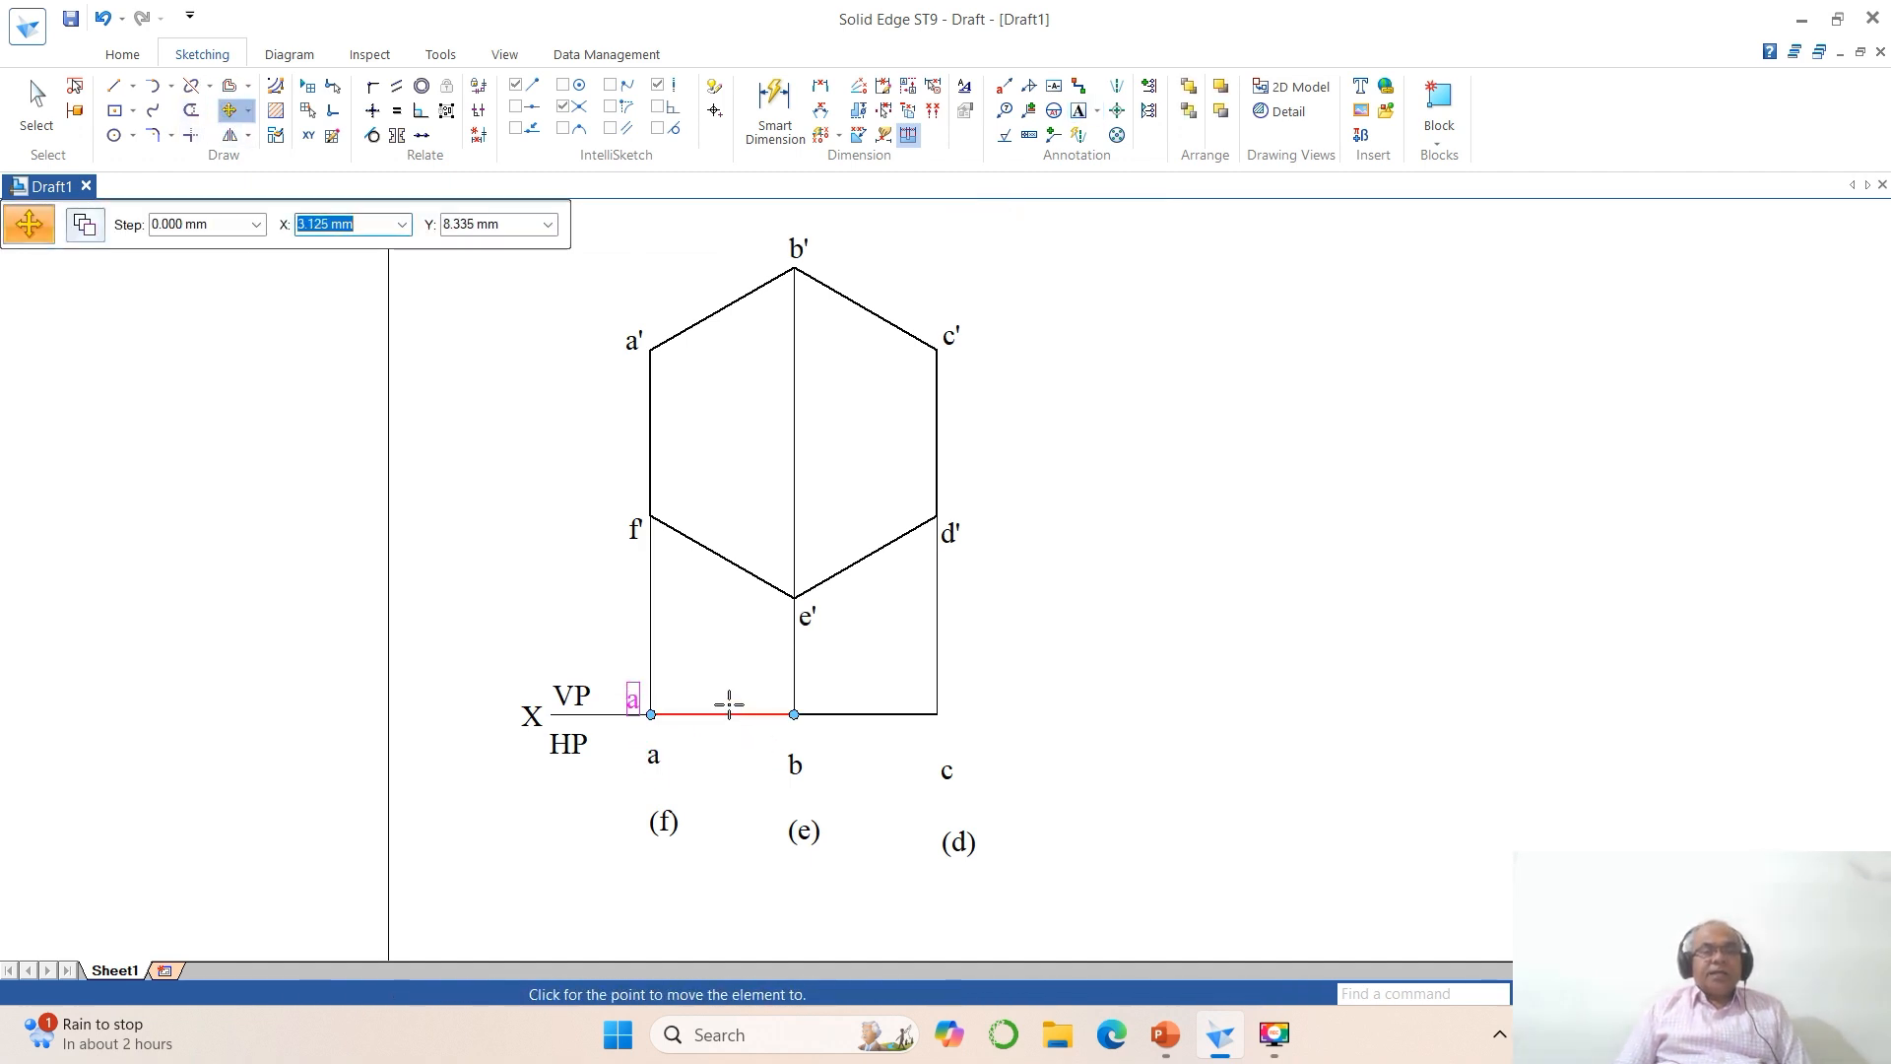
left_click(732, 696)
left_click(665, 822)
left_click(710, 896)
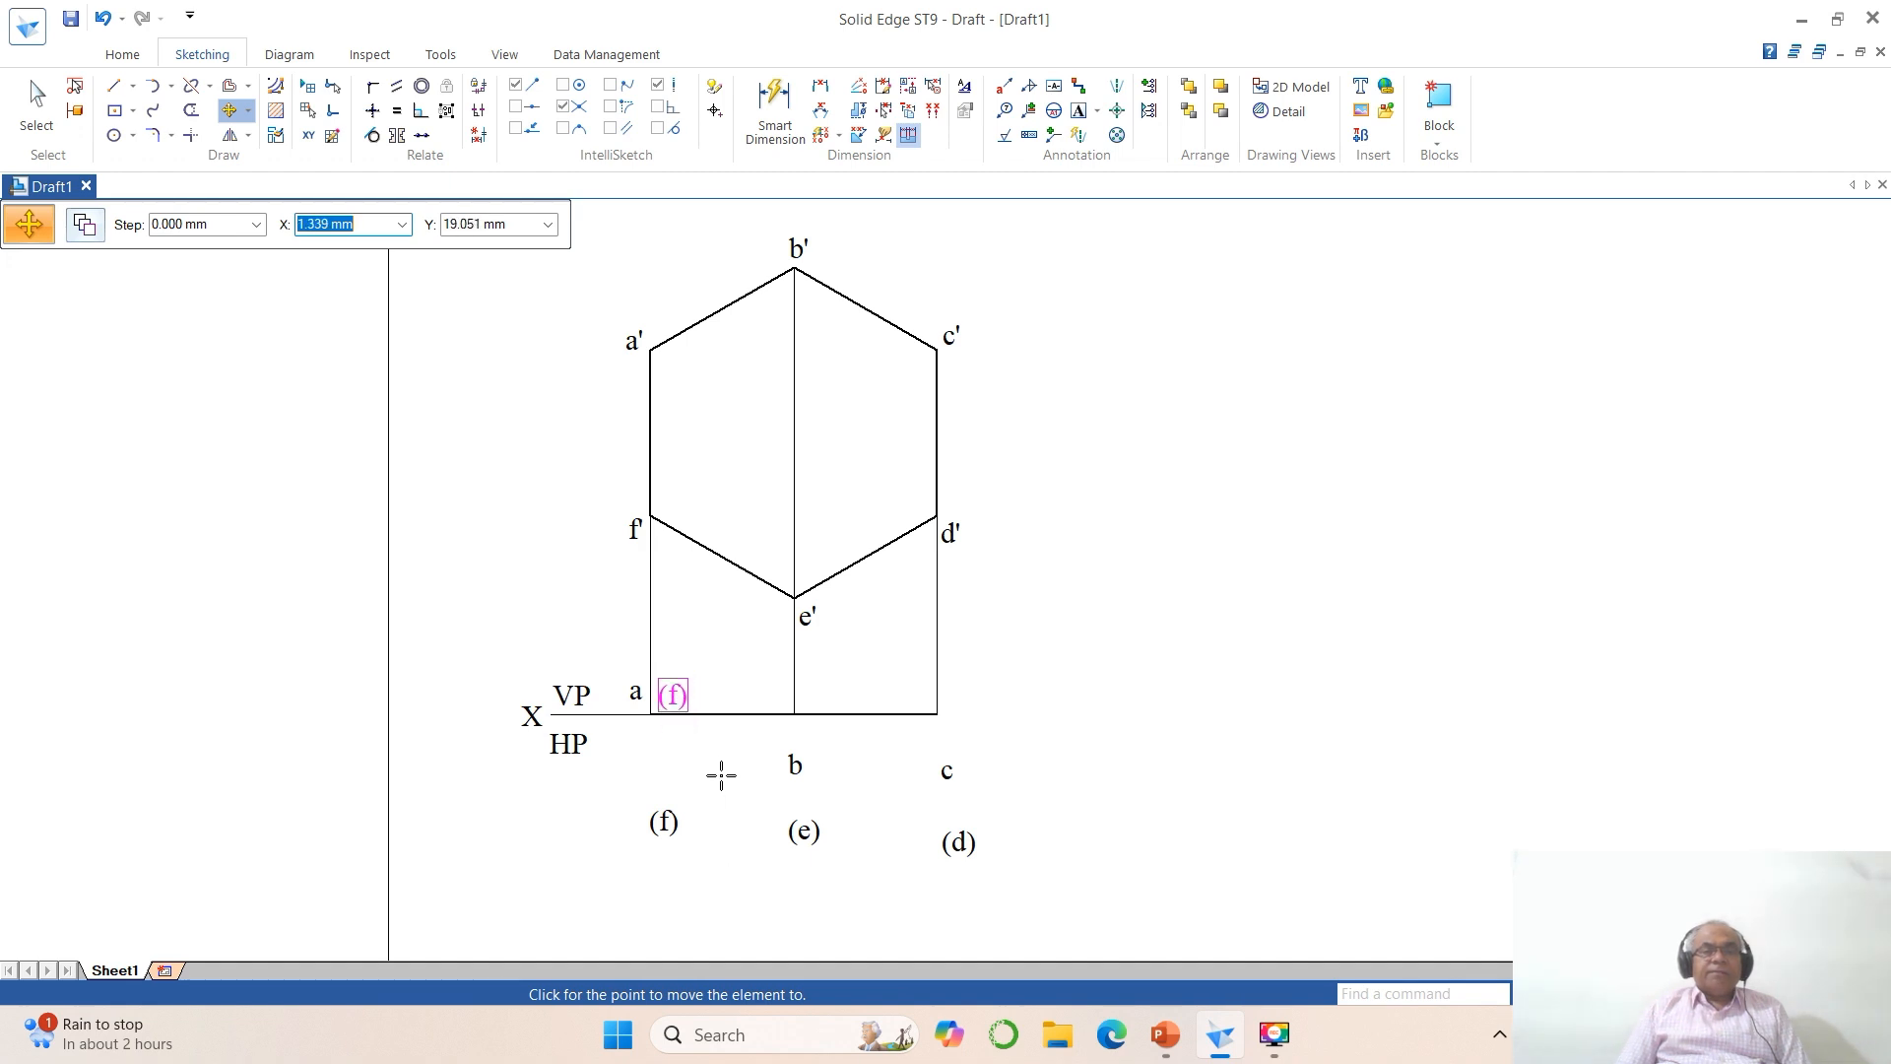
left_click(721, 770)
Step: Move the labels b and (e) just above the reference line, on either side of the e' projector
left_click(792, 767)
left_click(889, 817)
left_click(868, 751)
left_click(813, 832)
left_click(879, 864)
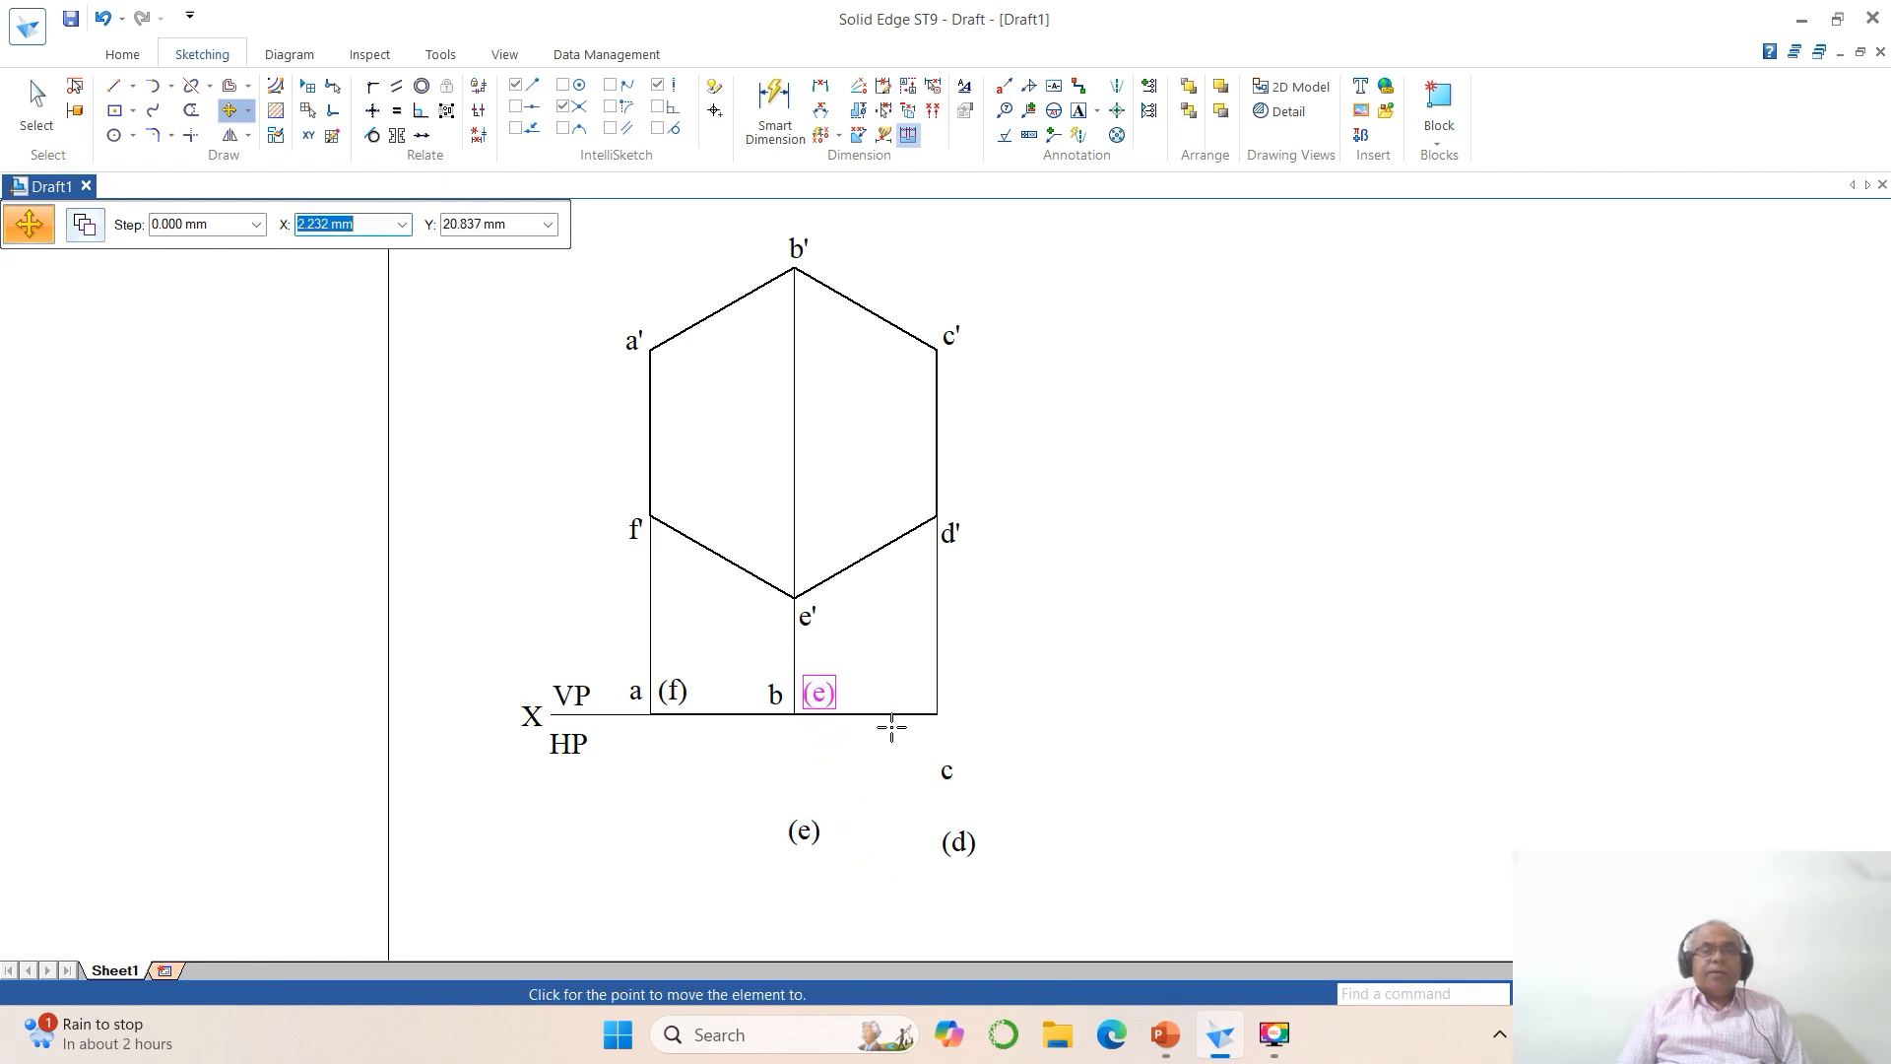
left_click(891, 726)
Step: Move the labels c and (d) just above the reference line, on either side of the d' projector
left_click(948, 772)
left_click(1055, 816)
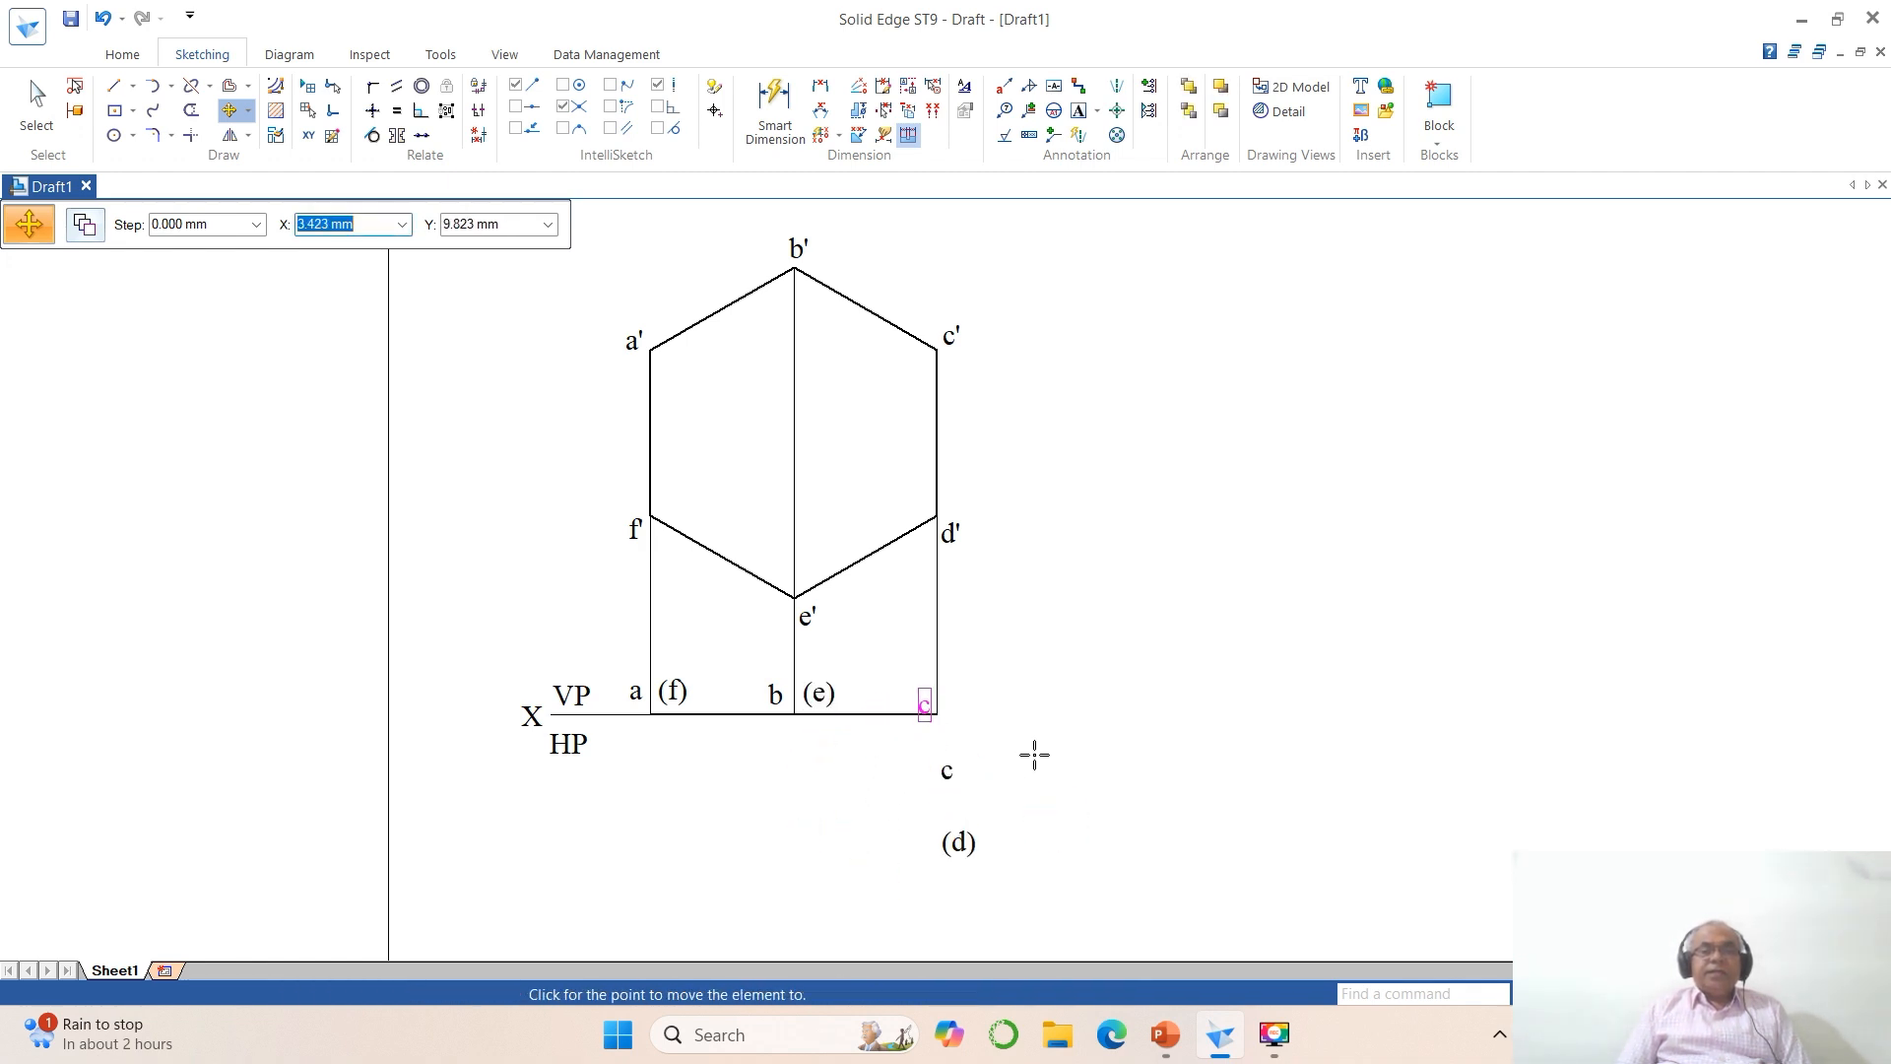
left_click(1035, 746)
left_click(958, 842)
left_click(1063, 883)
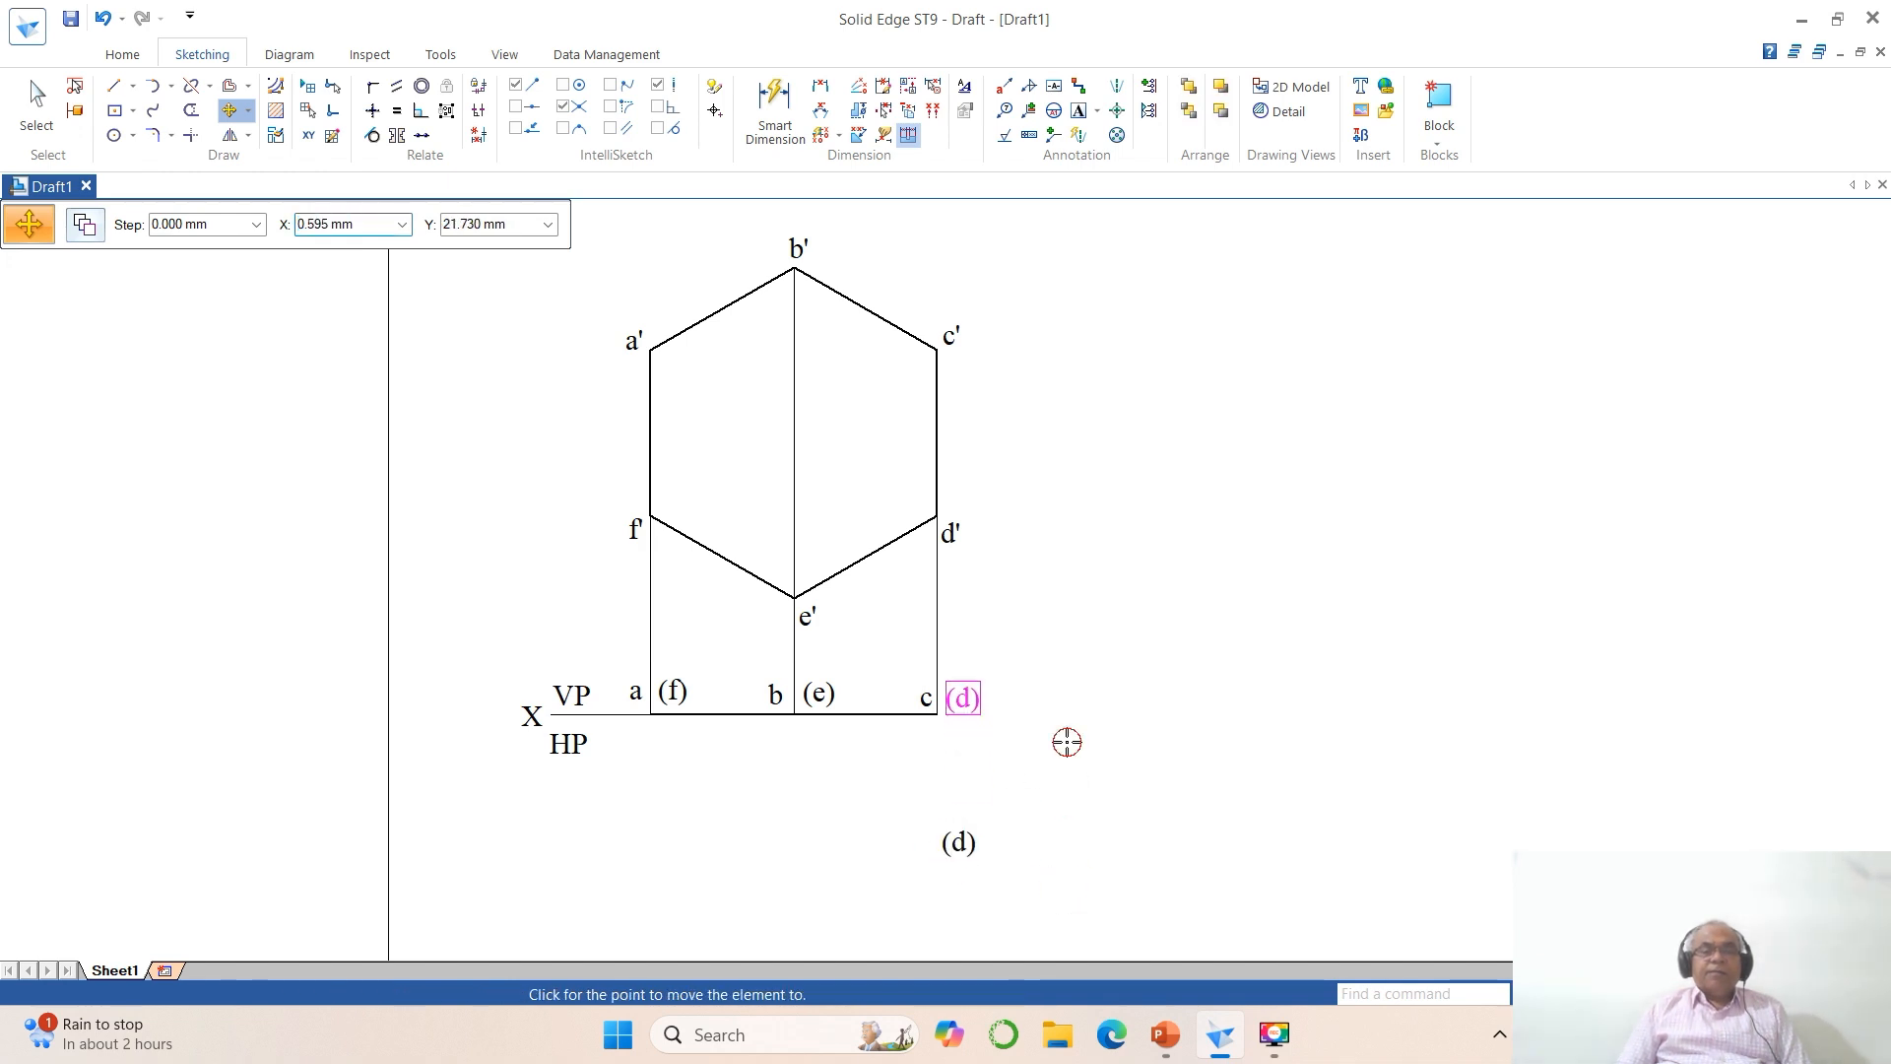
left_click(1066, 742)
Step: Extend the reference line with a horizontal line about 135 mm long, starting from the foot of the d' projector
left_click(1664, 994)
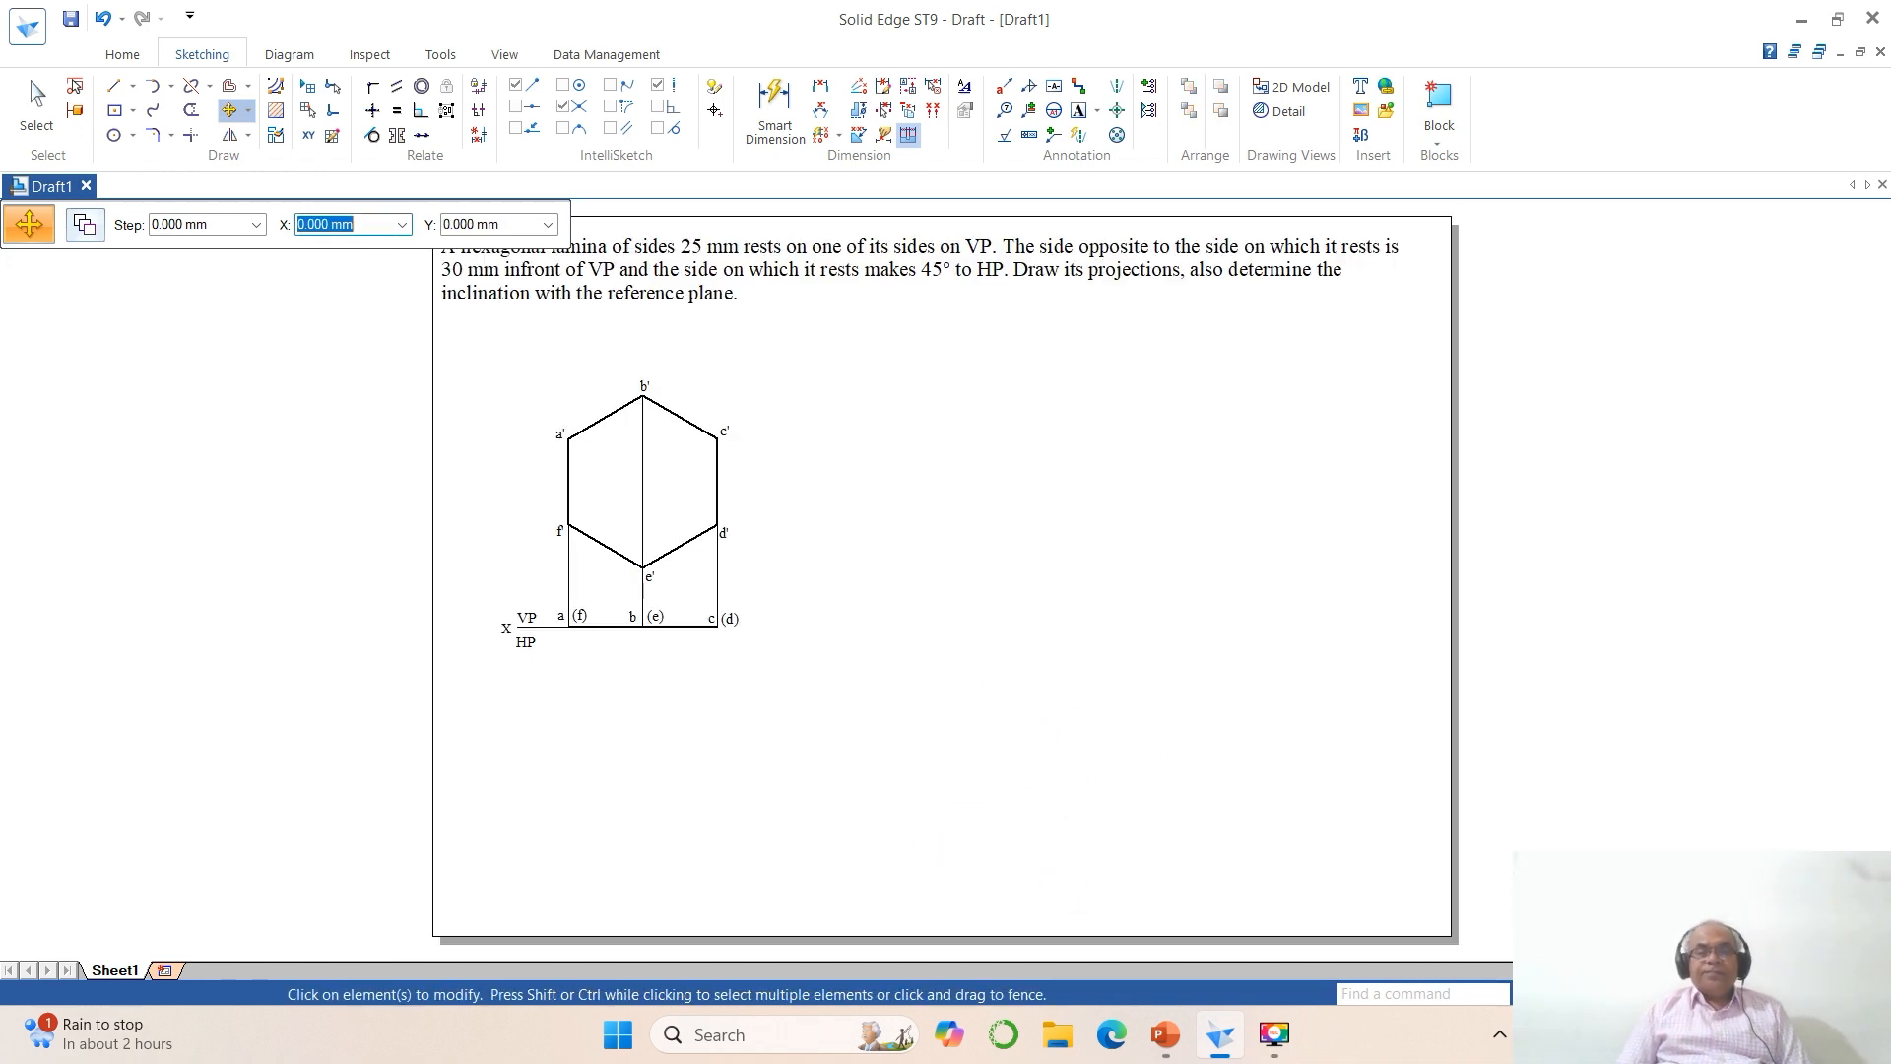
left_click(115, 86)
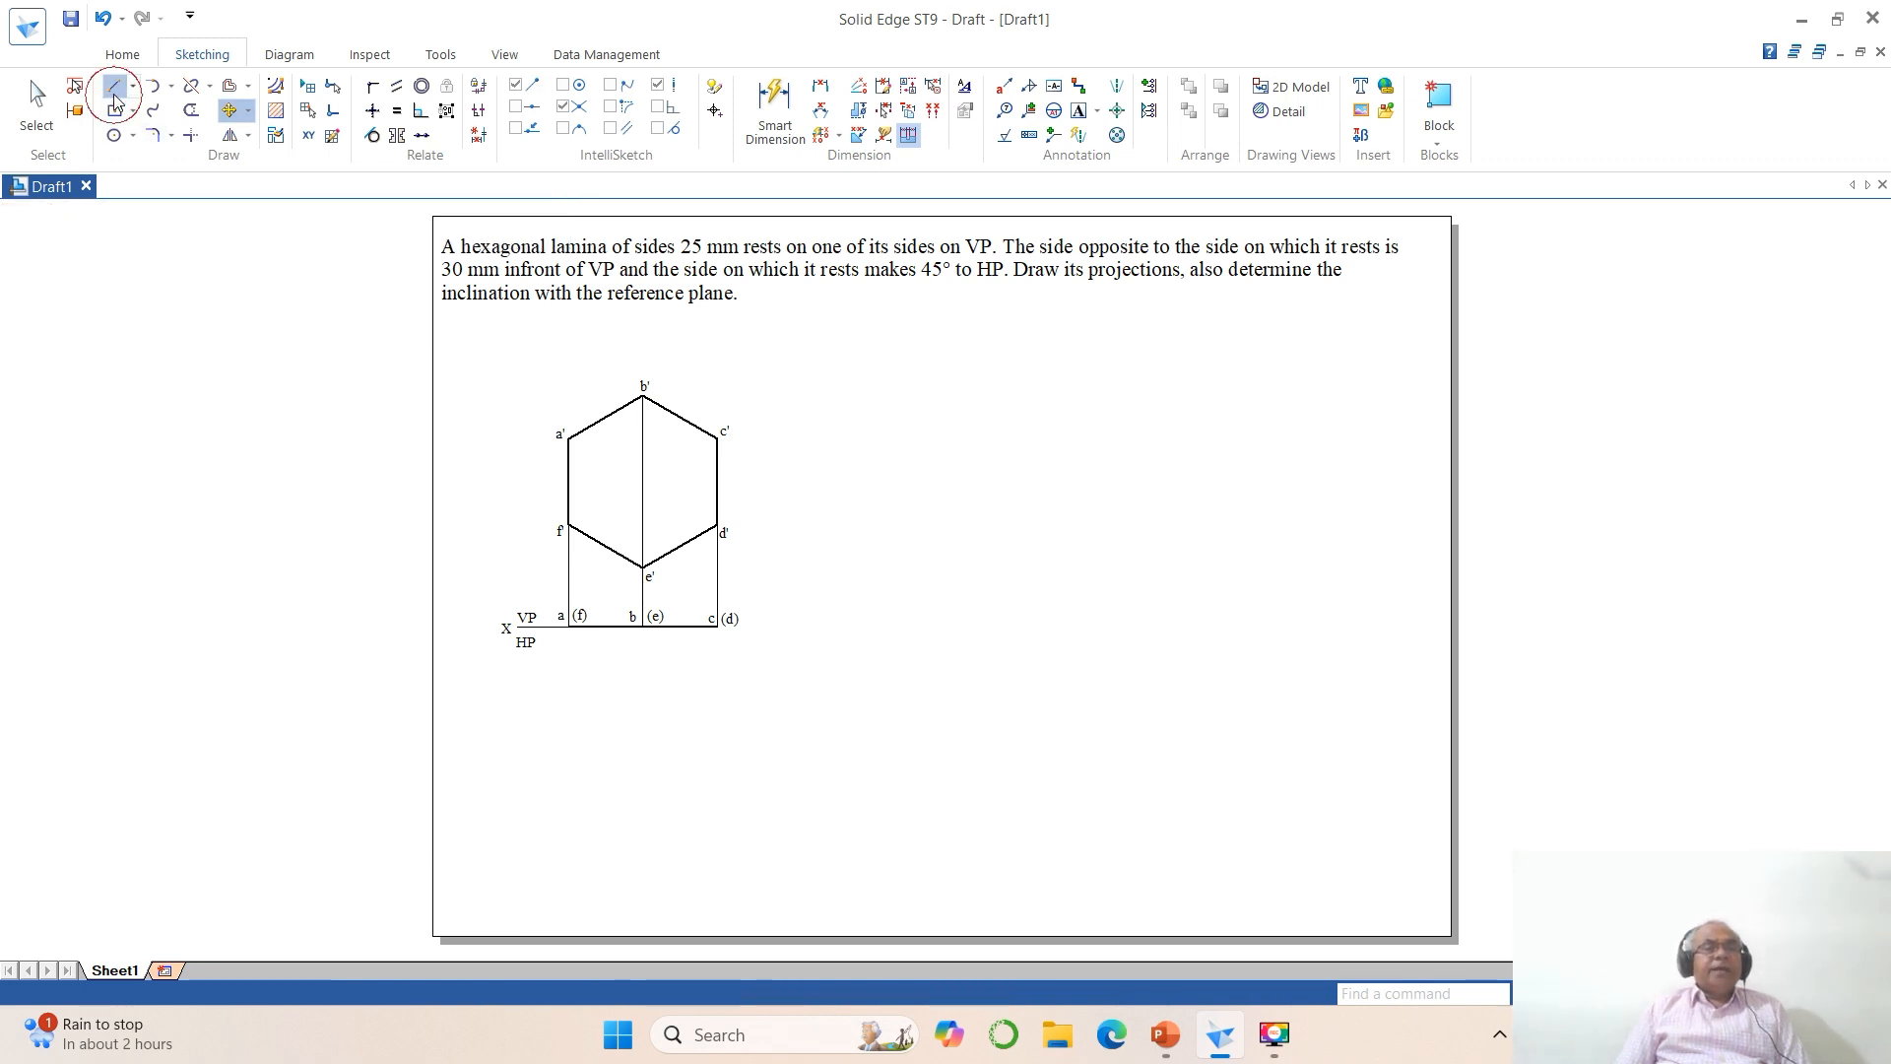
left_click(718, 626)
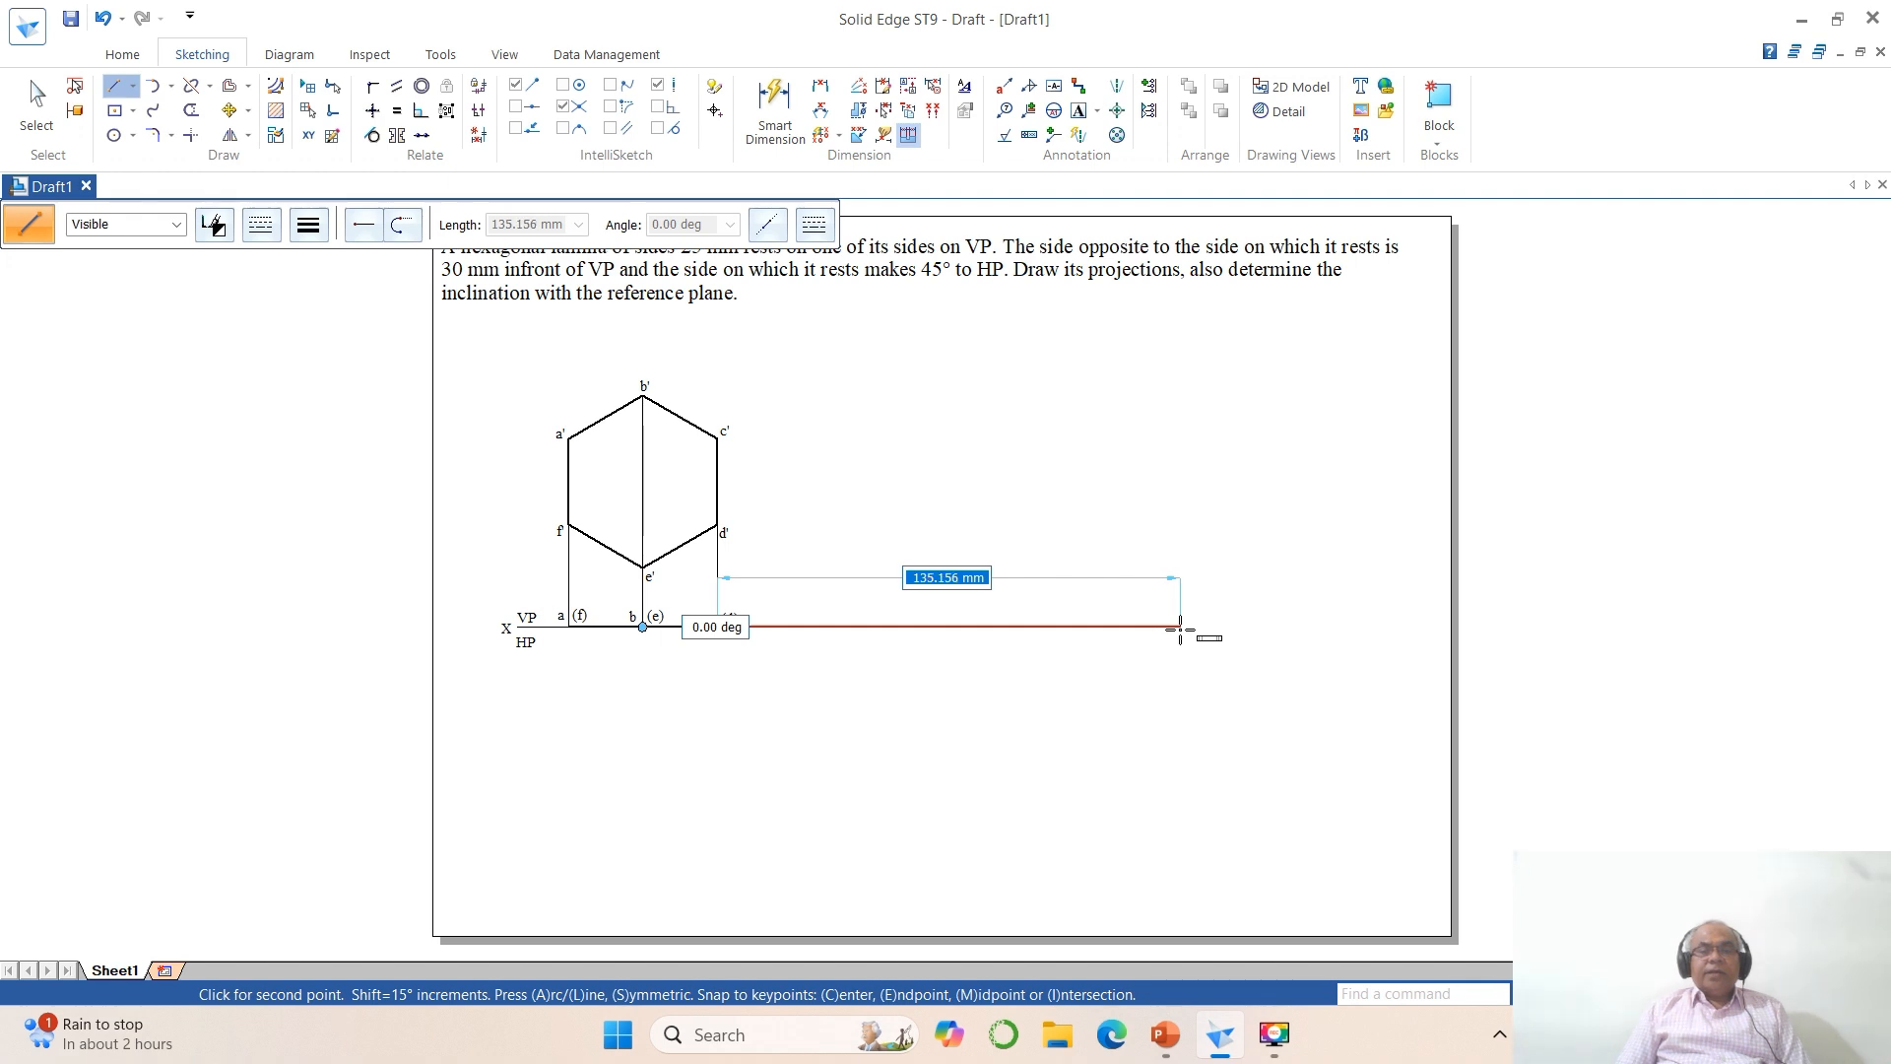
left_click(1180, 627)
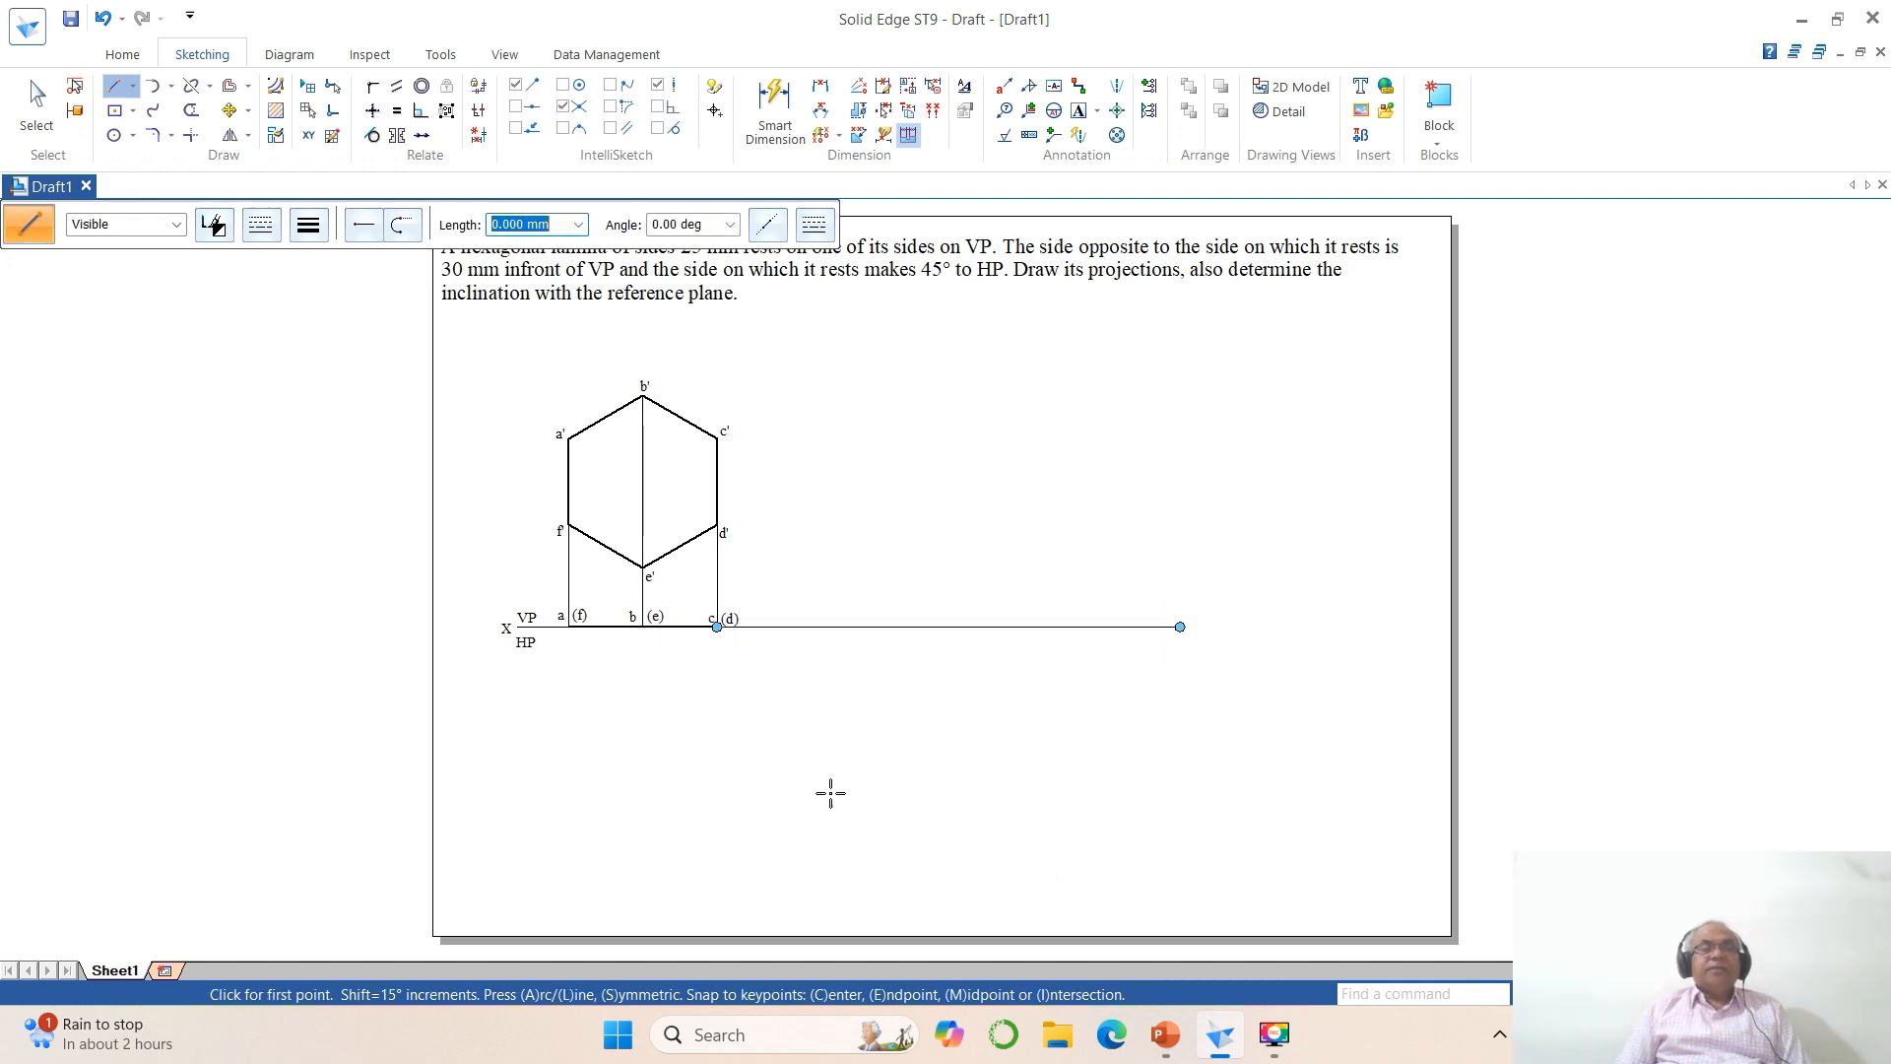
Step: Offset the new reference-line extension 30 mm downwards
left_click(229, 86)
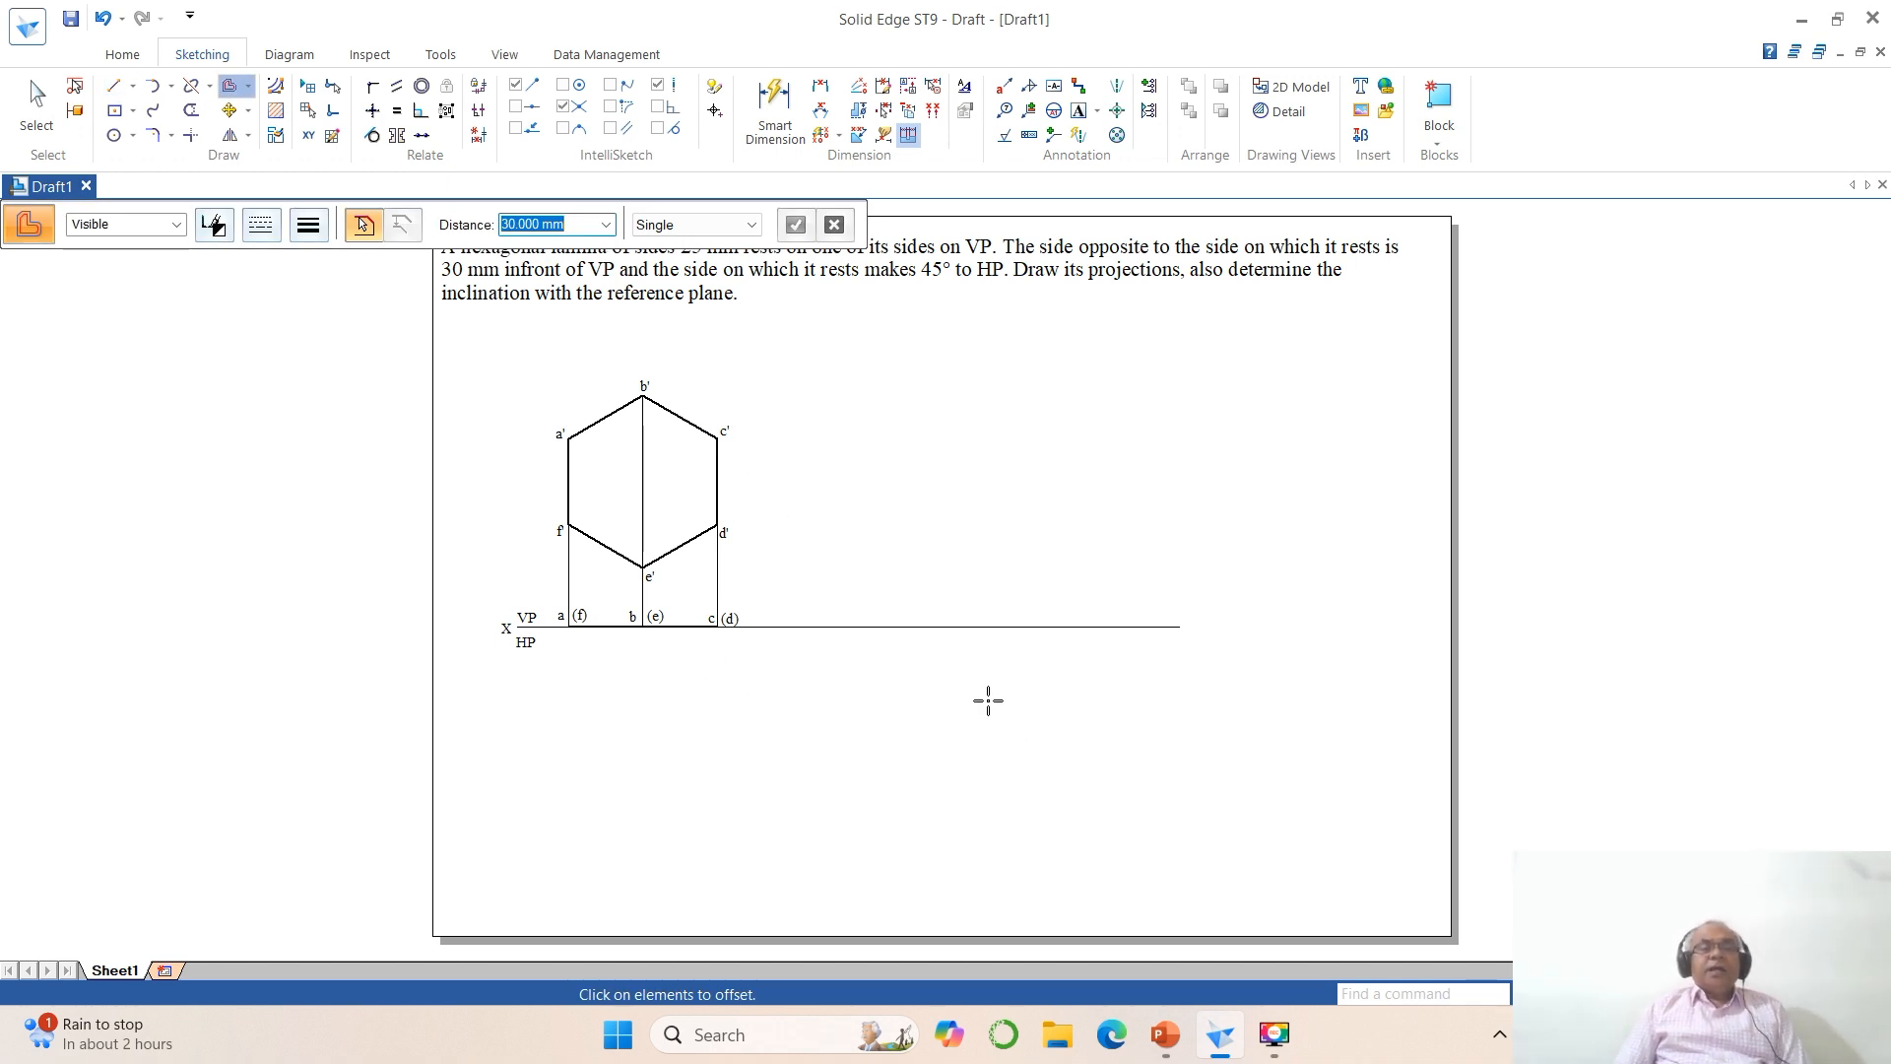
left_click(973, 627)
right_click(1005, 772)
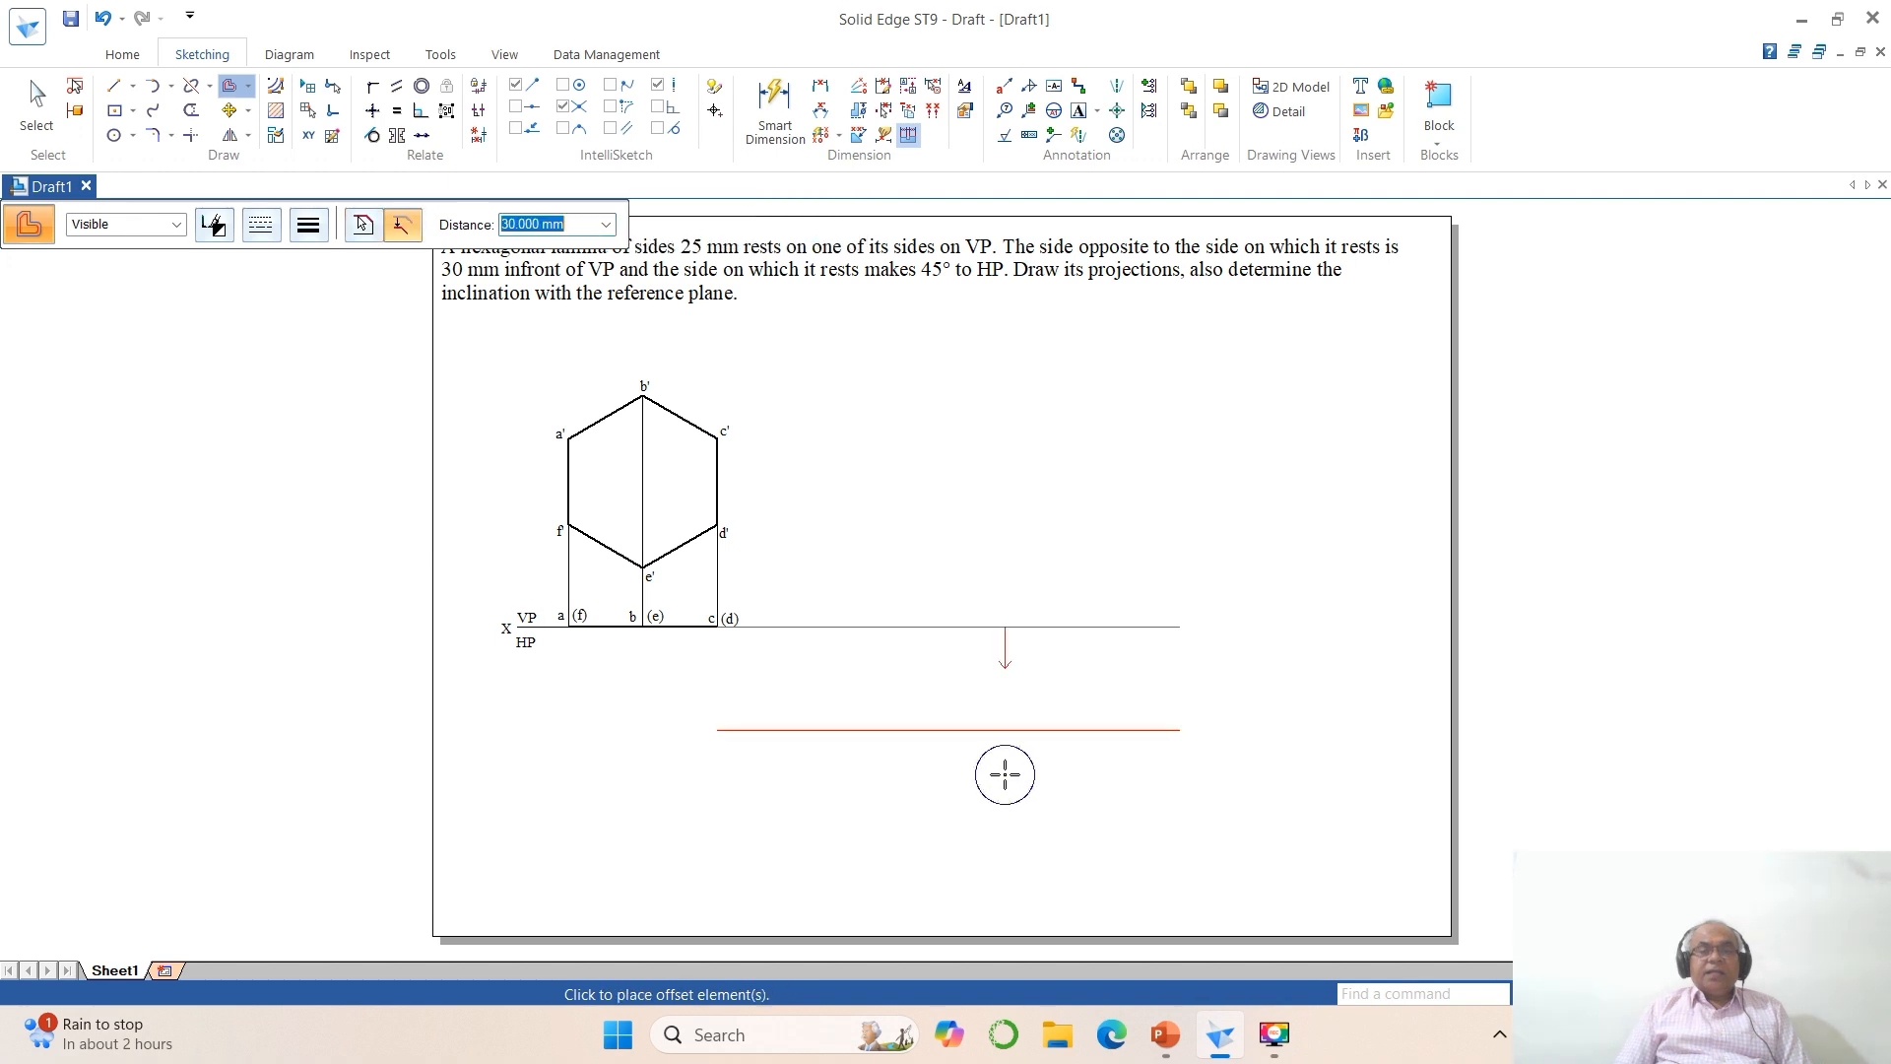
left_click(1004, 772)
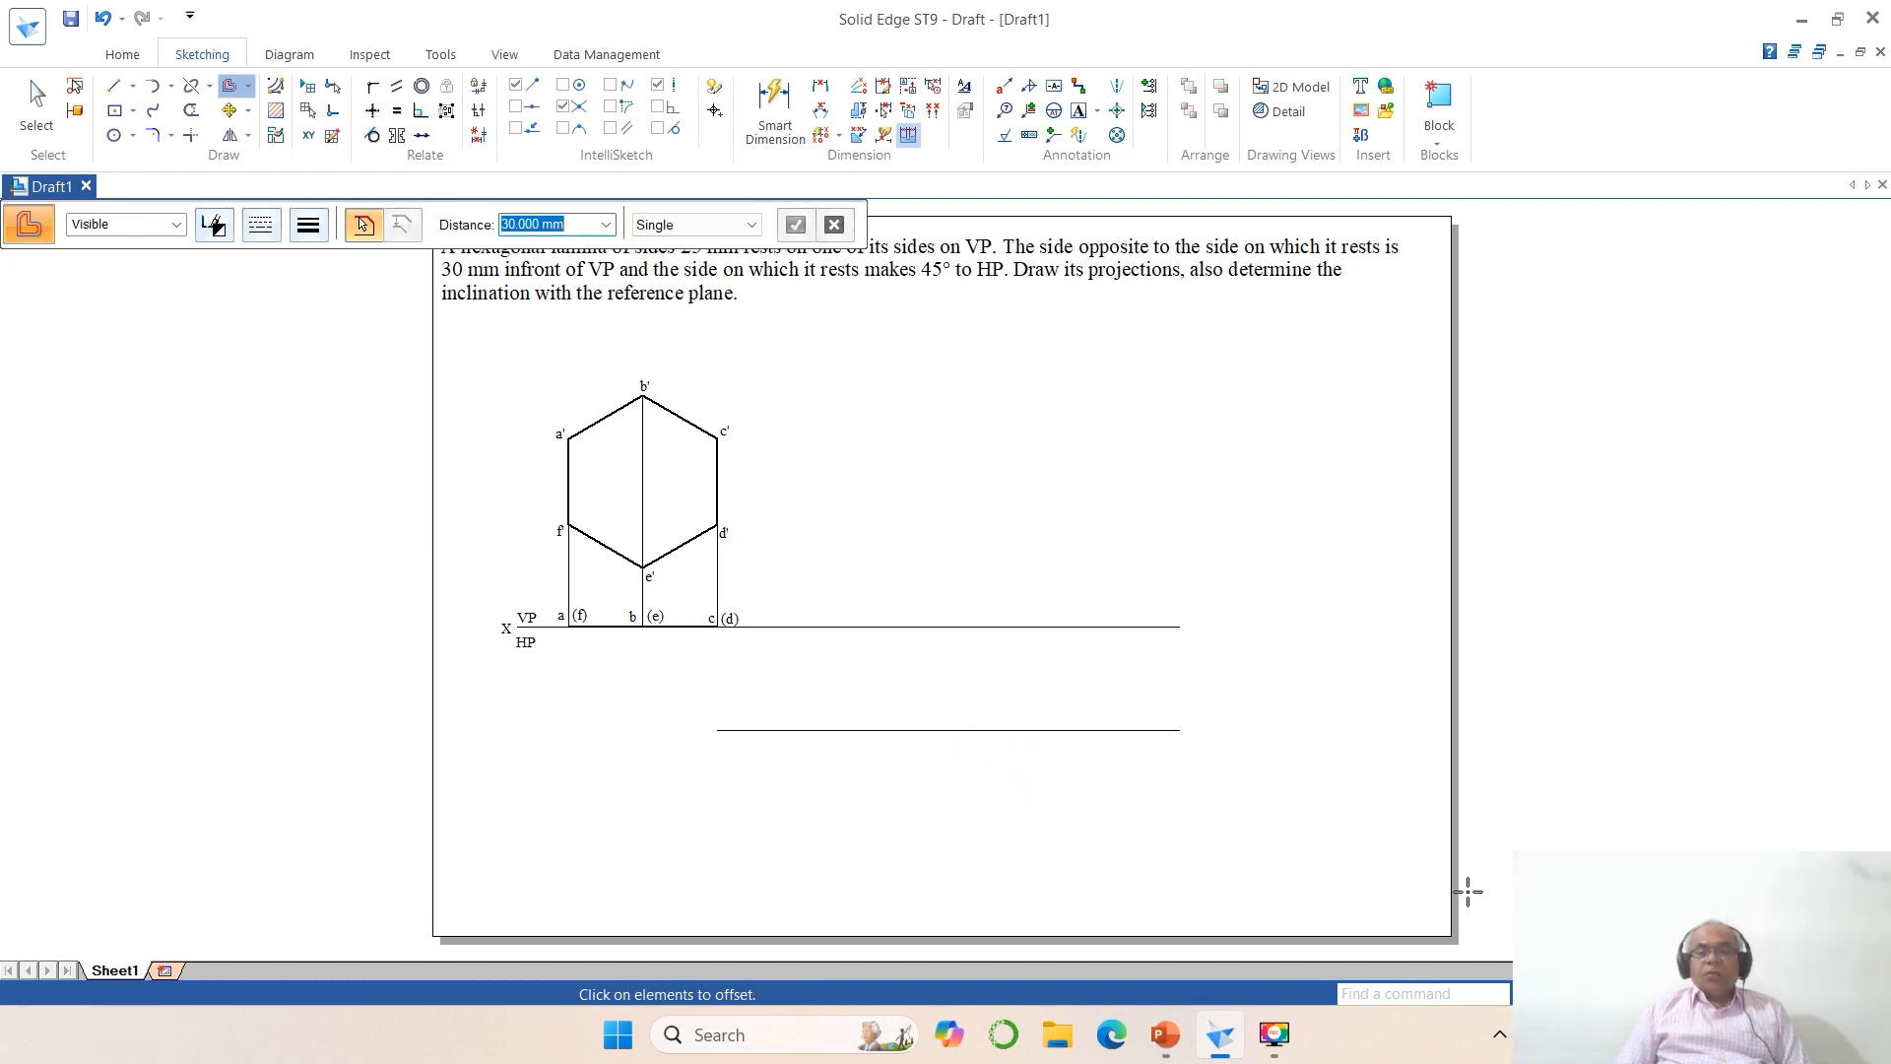
Step: Modify the ISO (mm) dimension style so driving, driven and error dimensions and connectors are all black
left_click(1550, 993)
left_click(433, 424)
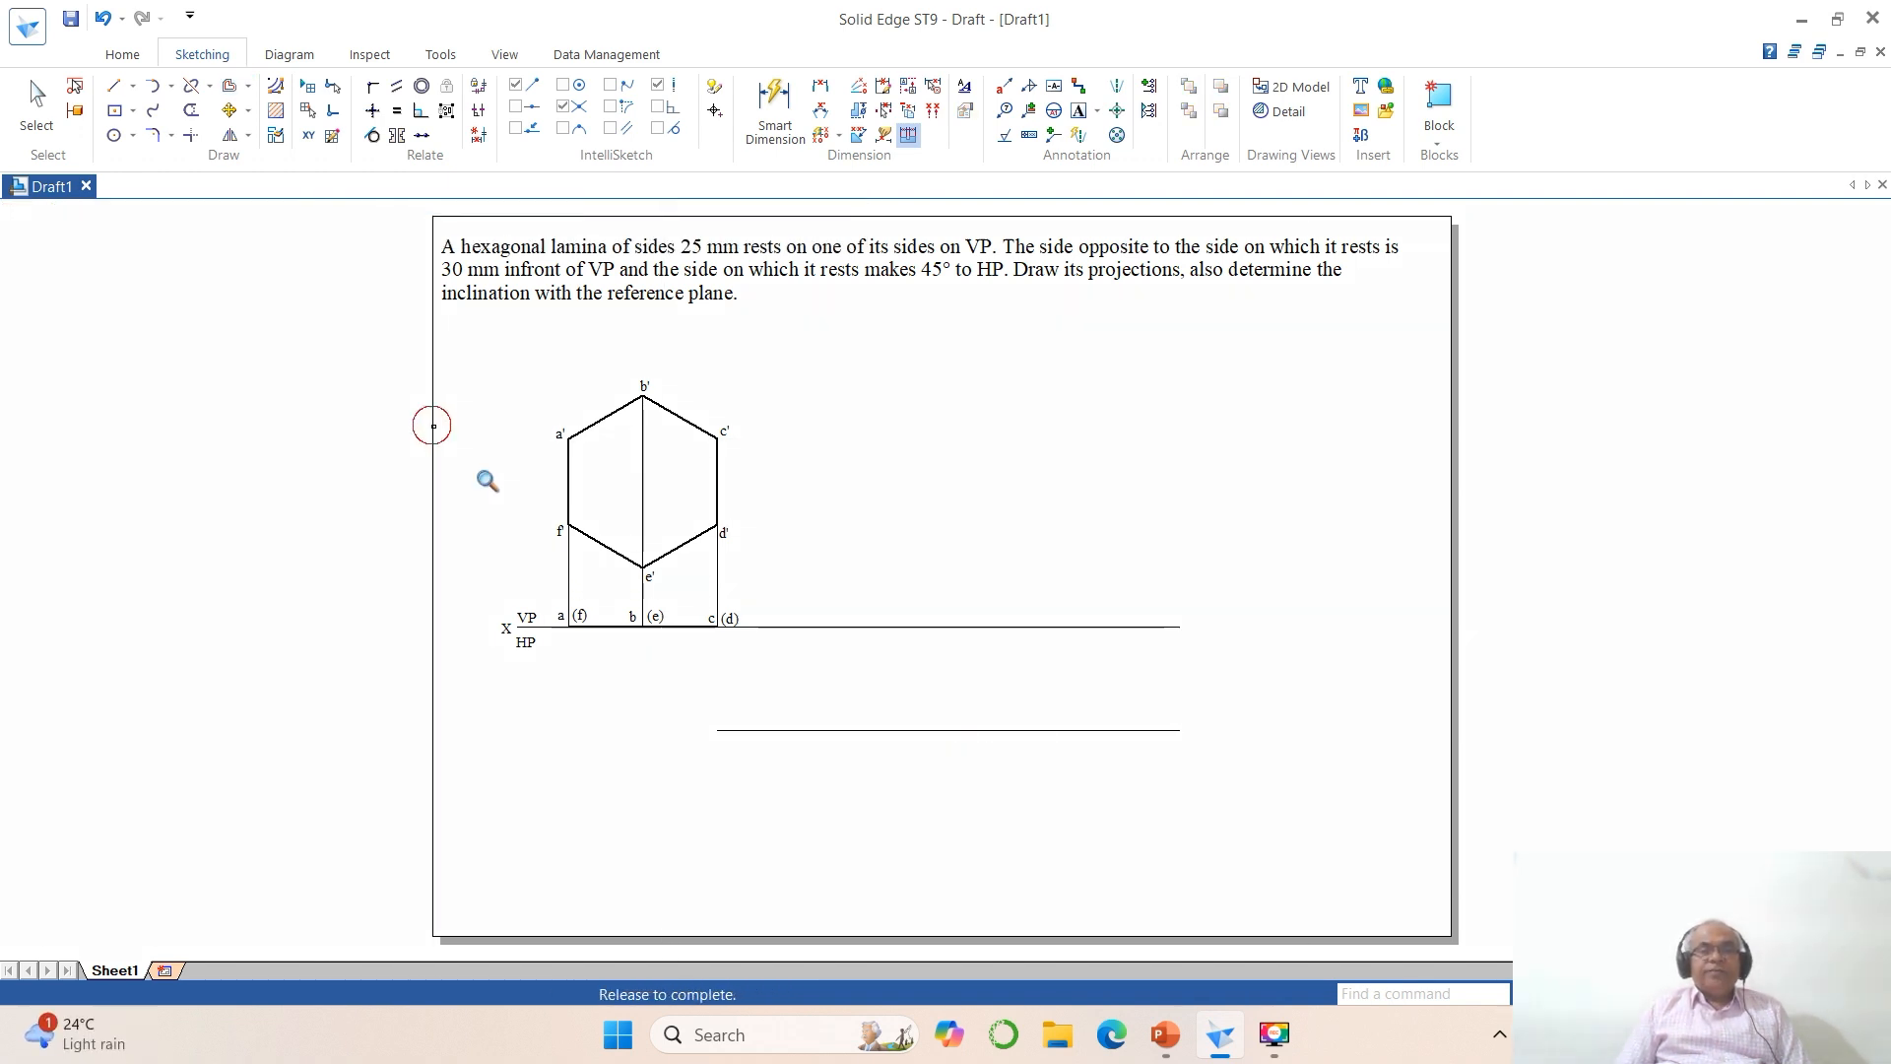
left_click(1249, 847)
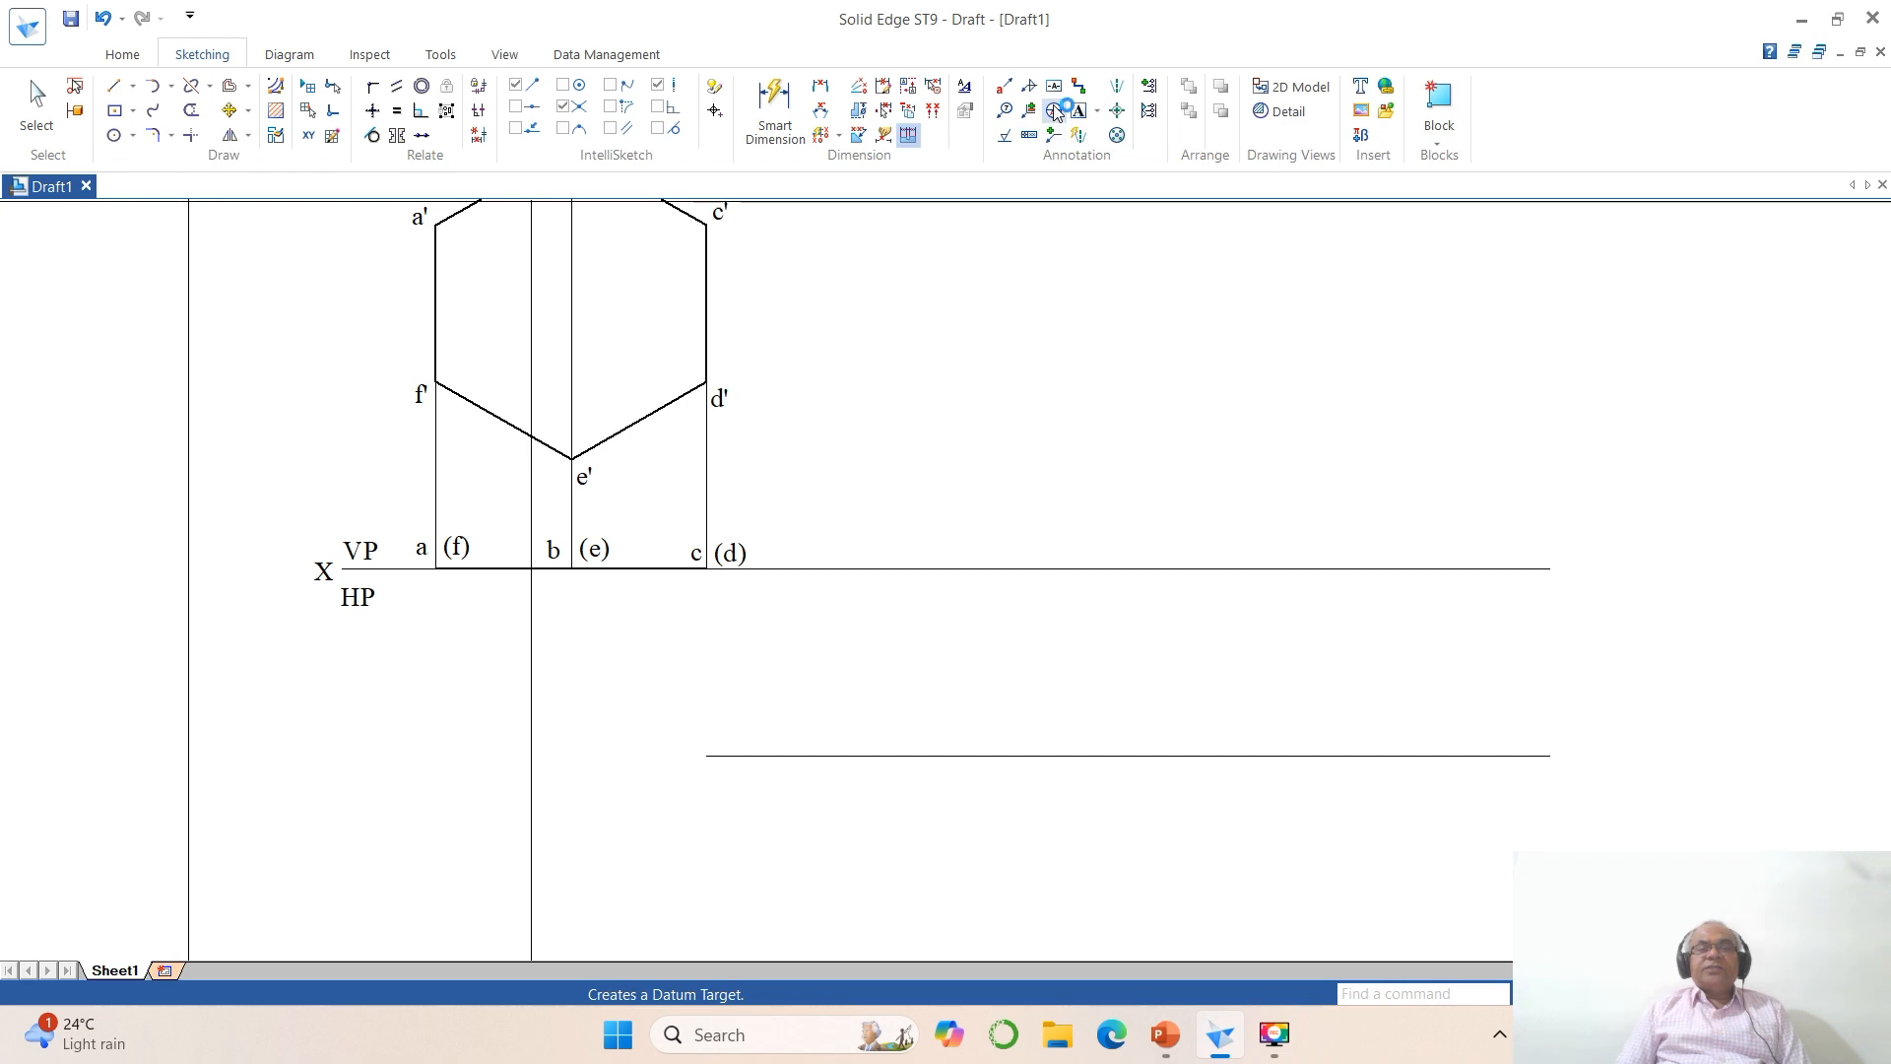
left_click(964, 86)
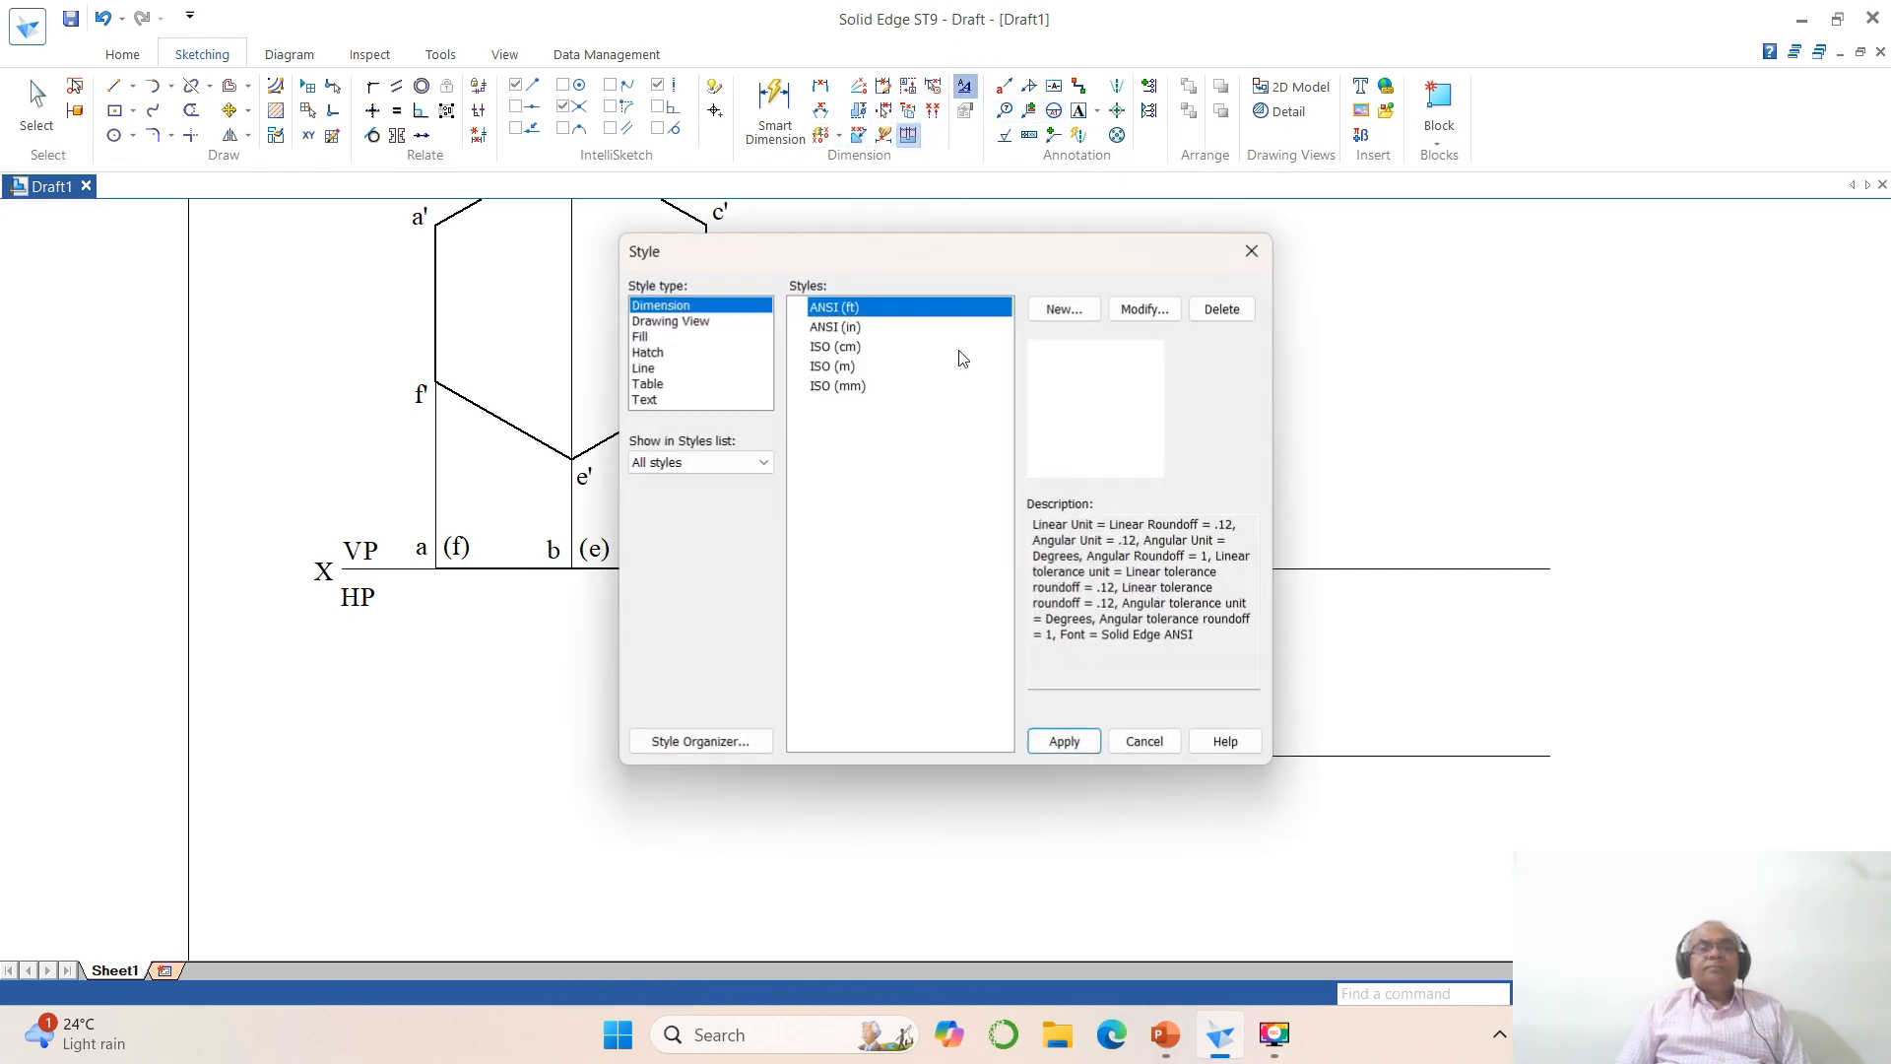
left_click(835, 385)
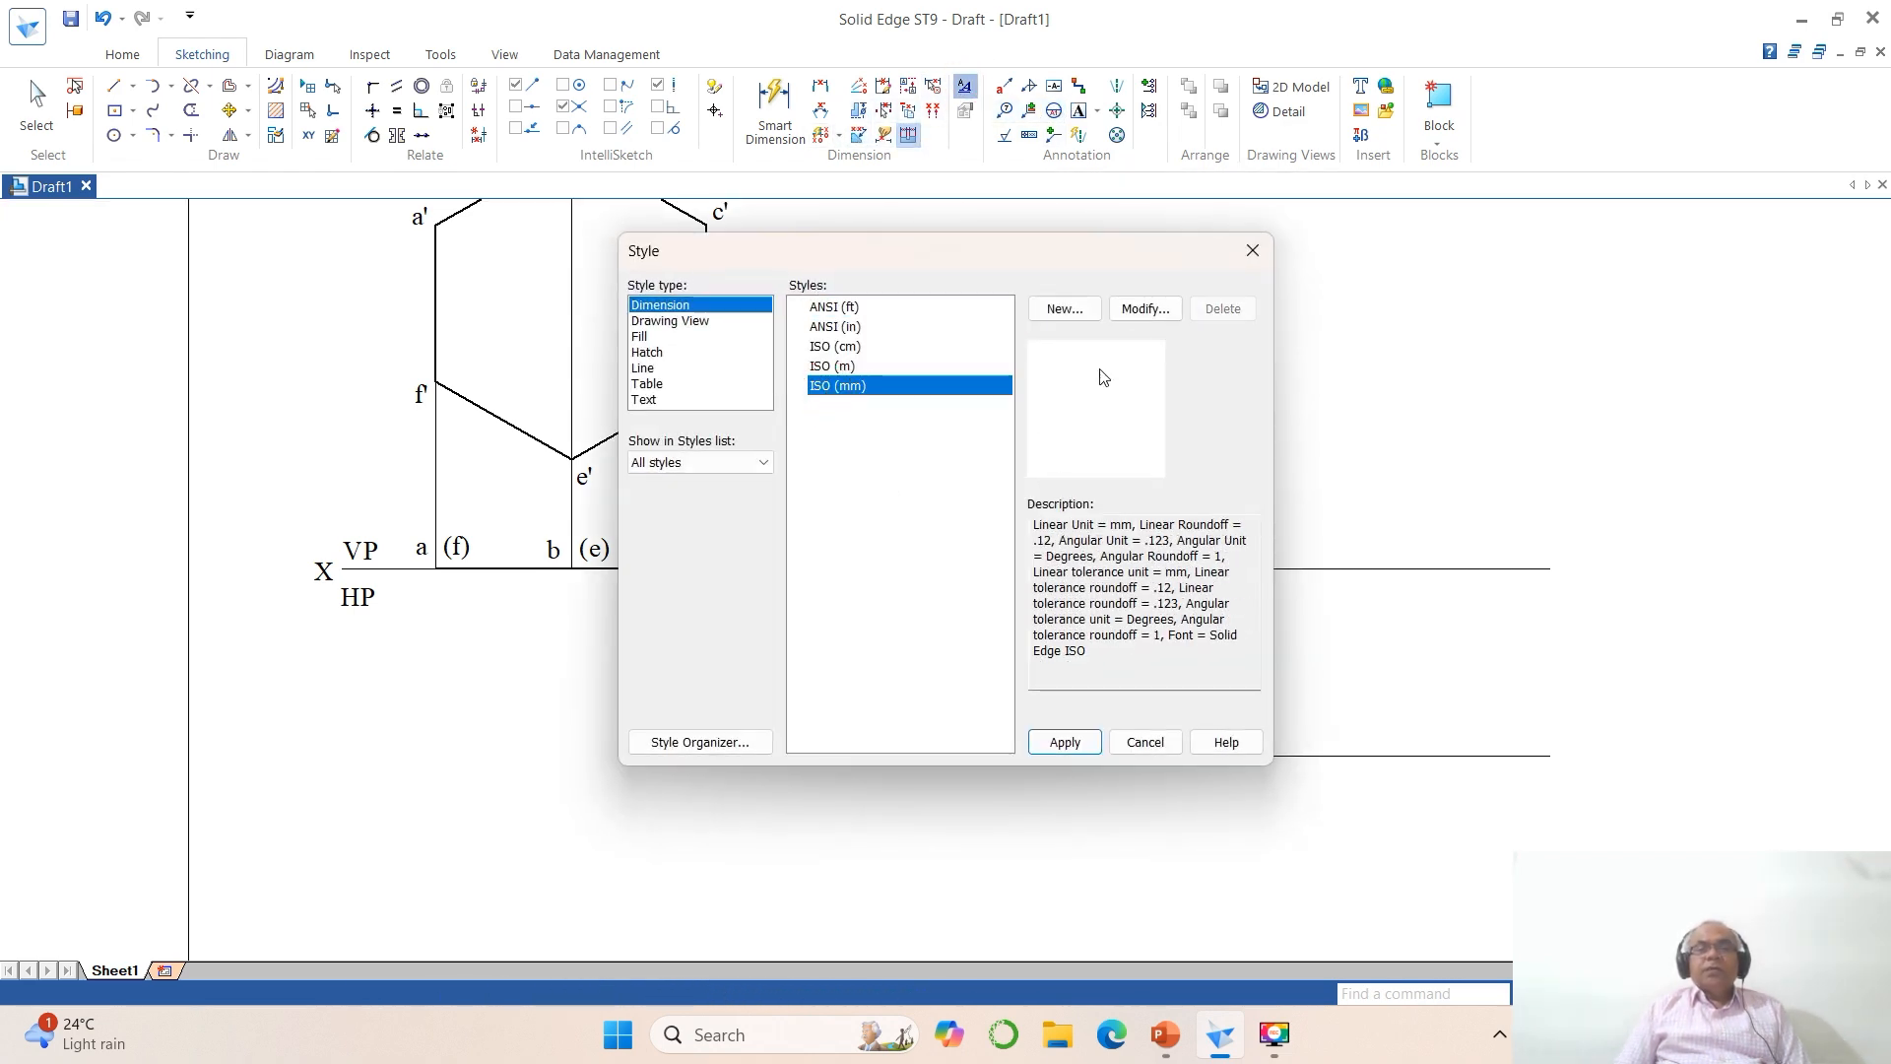
left_click(1140, 313)
left_click(785, 185)
left_click(893, 246)
left_click(893, 267)
left_click(896, 280)
left_click(893, 306)
left_click(893, 319)
left_click(891, 339)
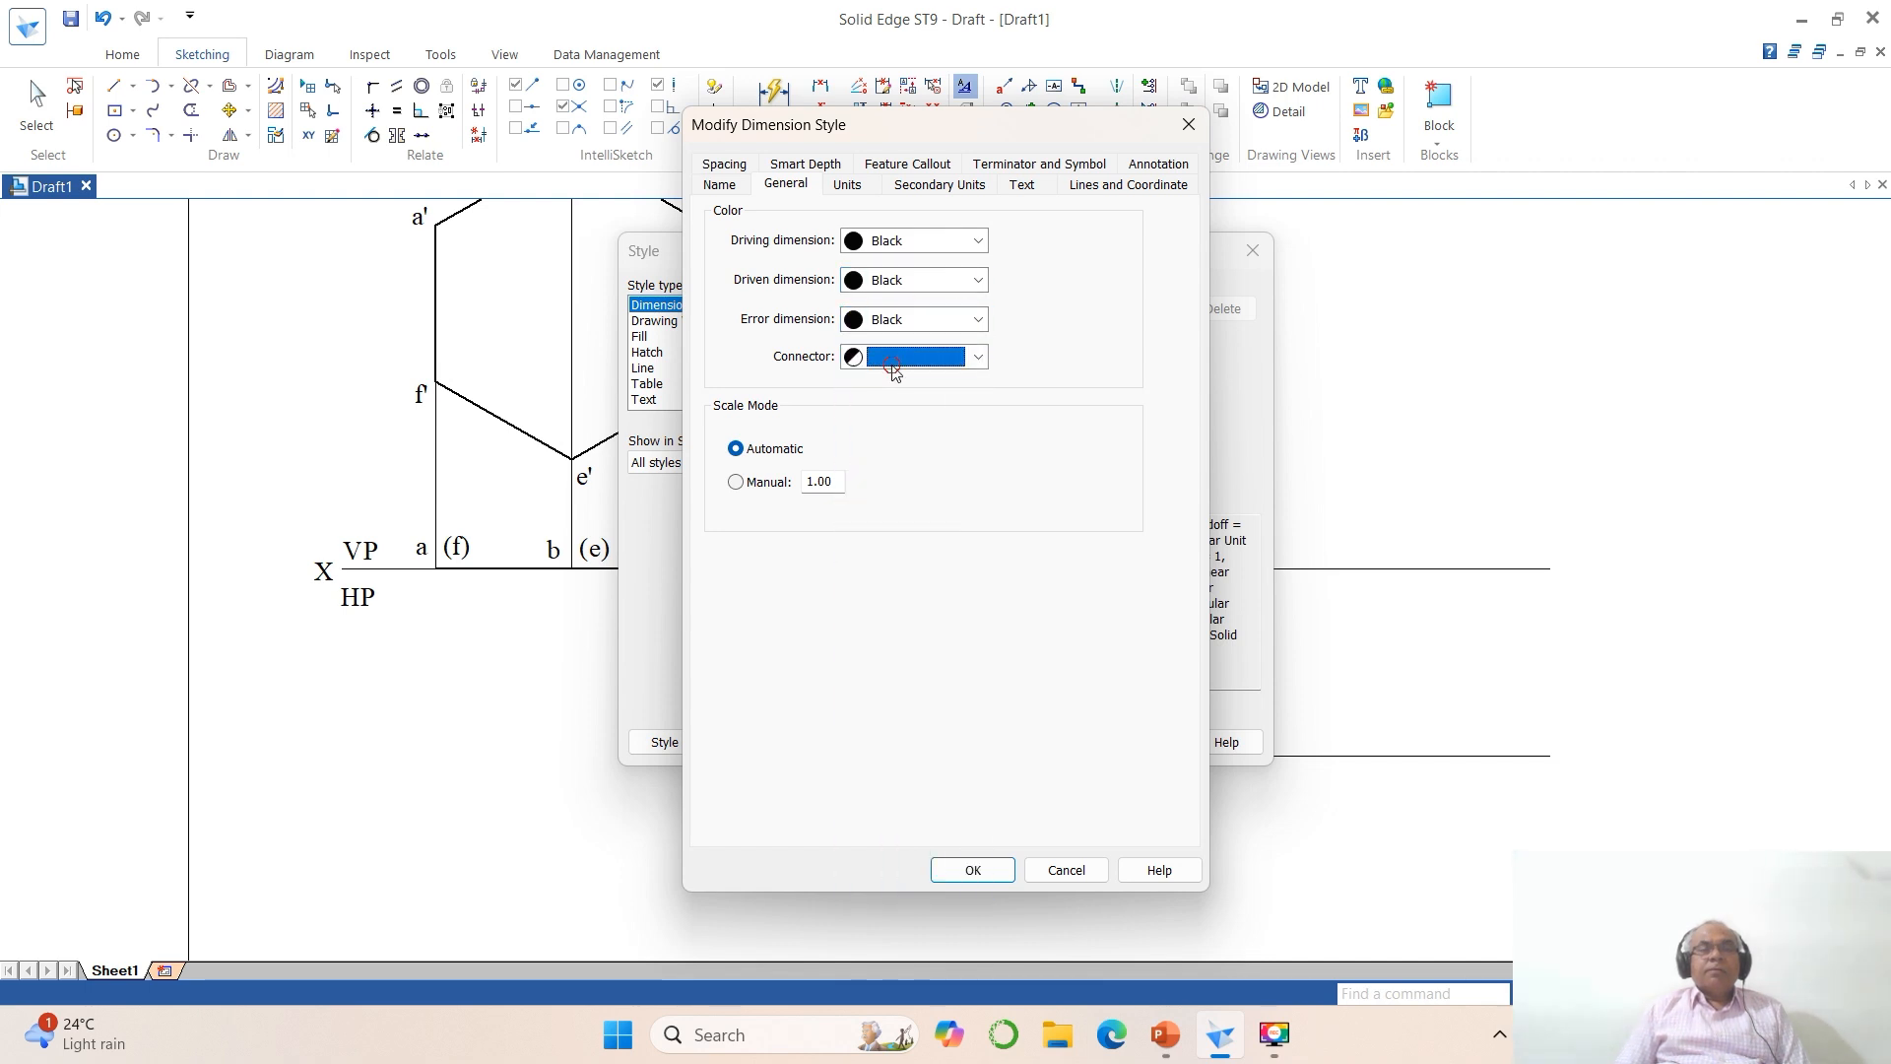
left_click(895, 360)
left_click(884, 407)
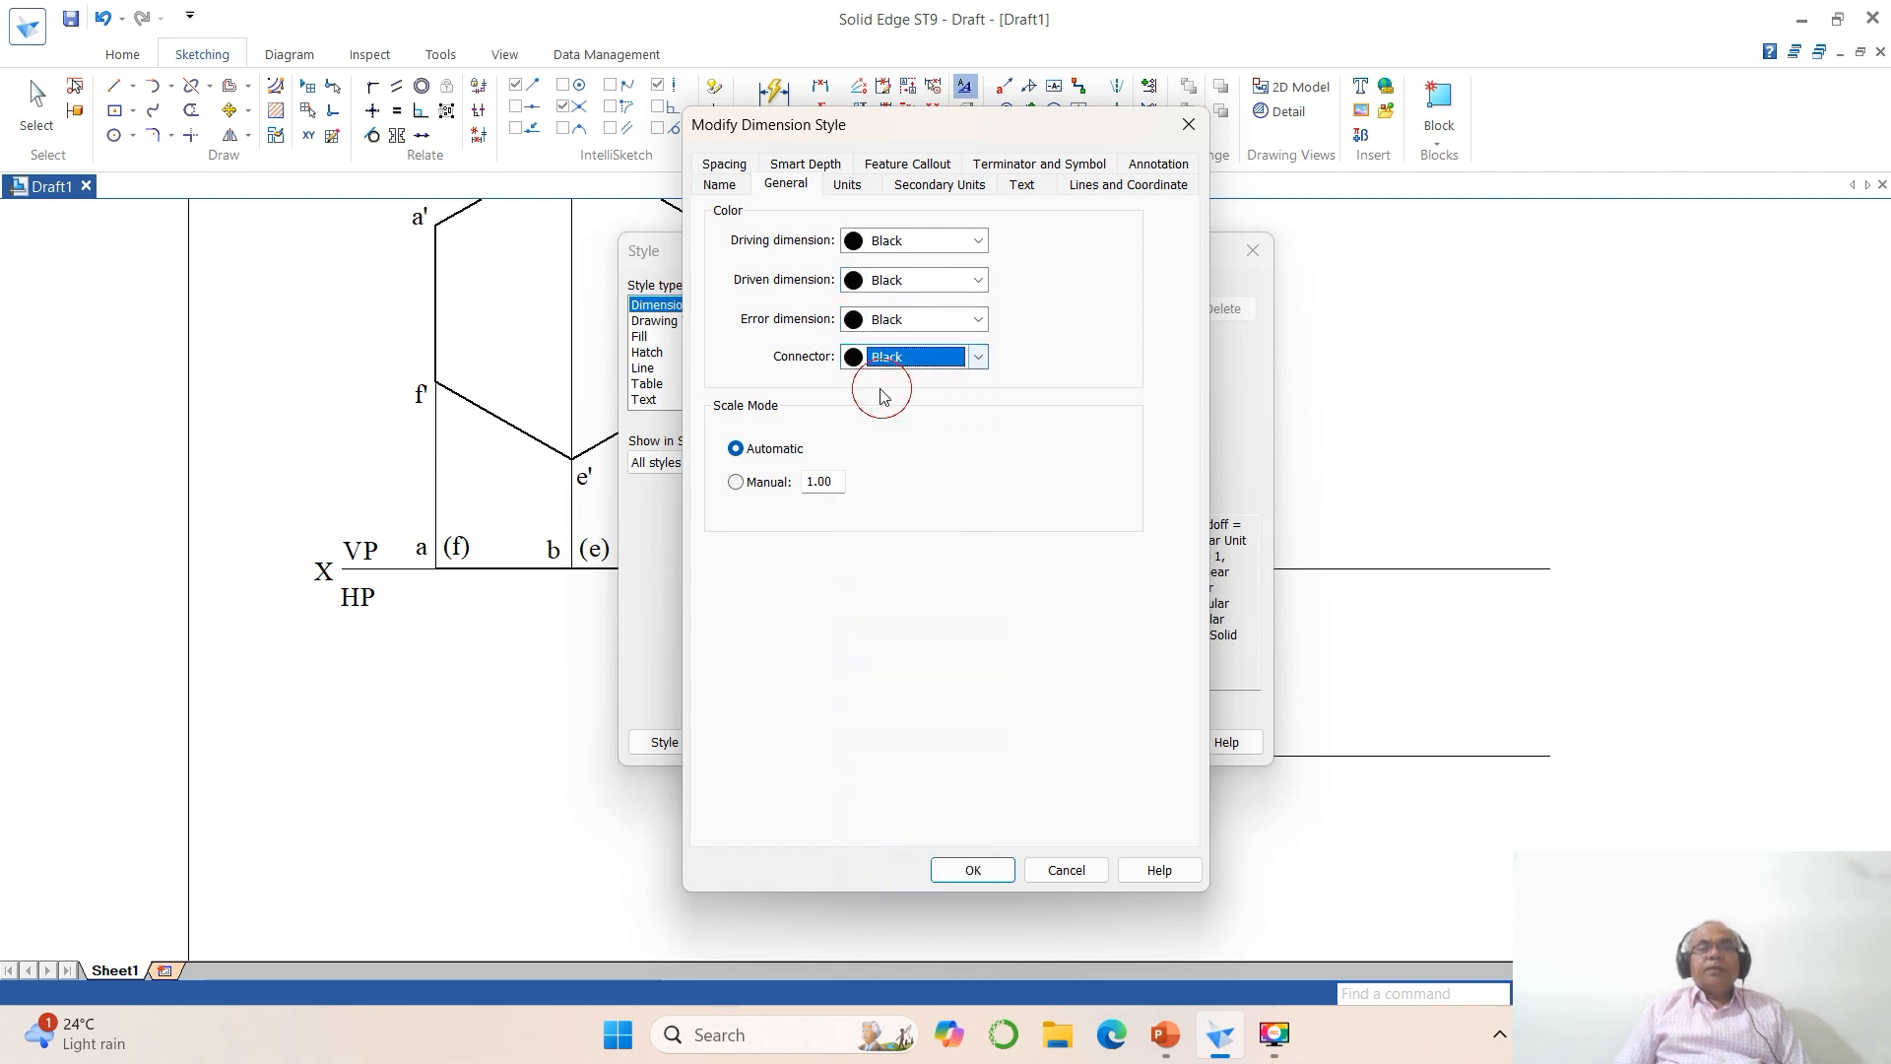
Step: Set the dimension style's text font to Times New Roman and its dimension line width to 0.1
left_click(1021, 184)
left_click(904, 256)
scroll(827, 453, "down", 9)
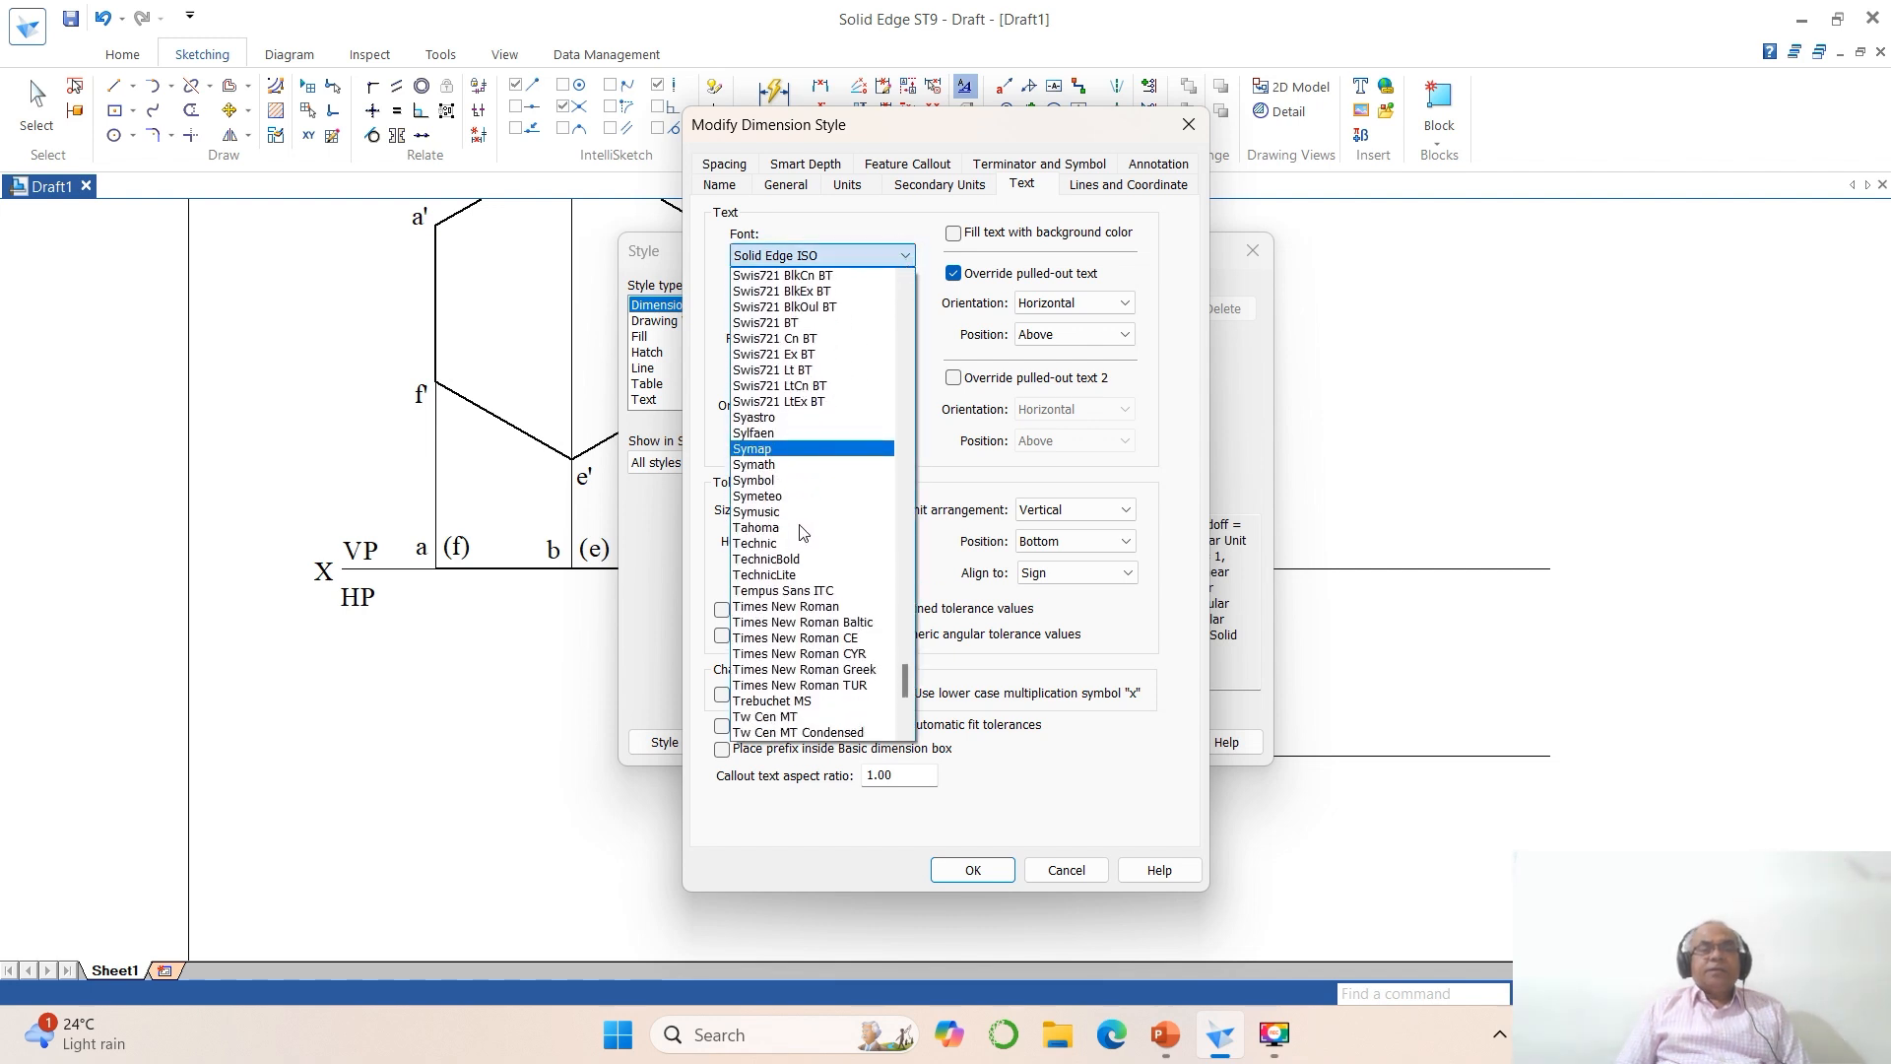
left_click(832, 404)
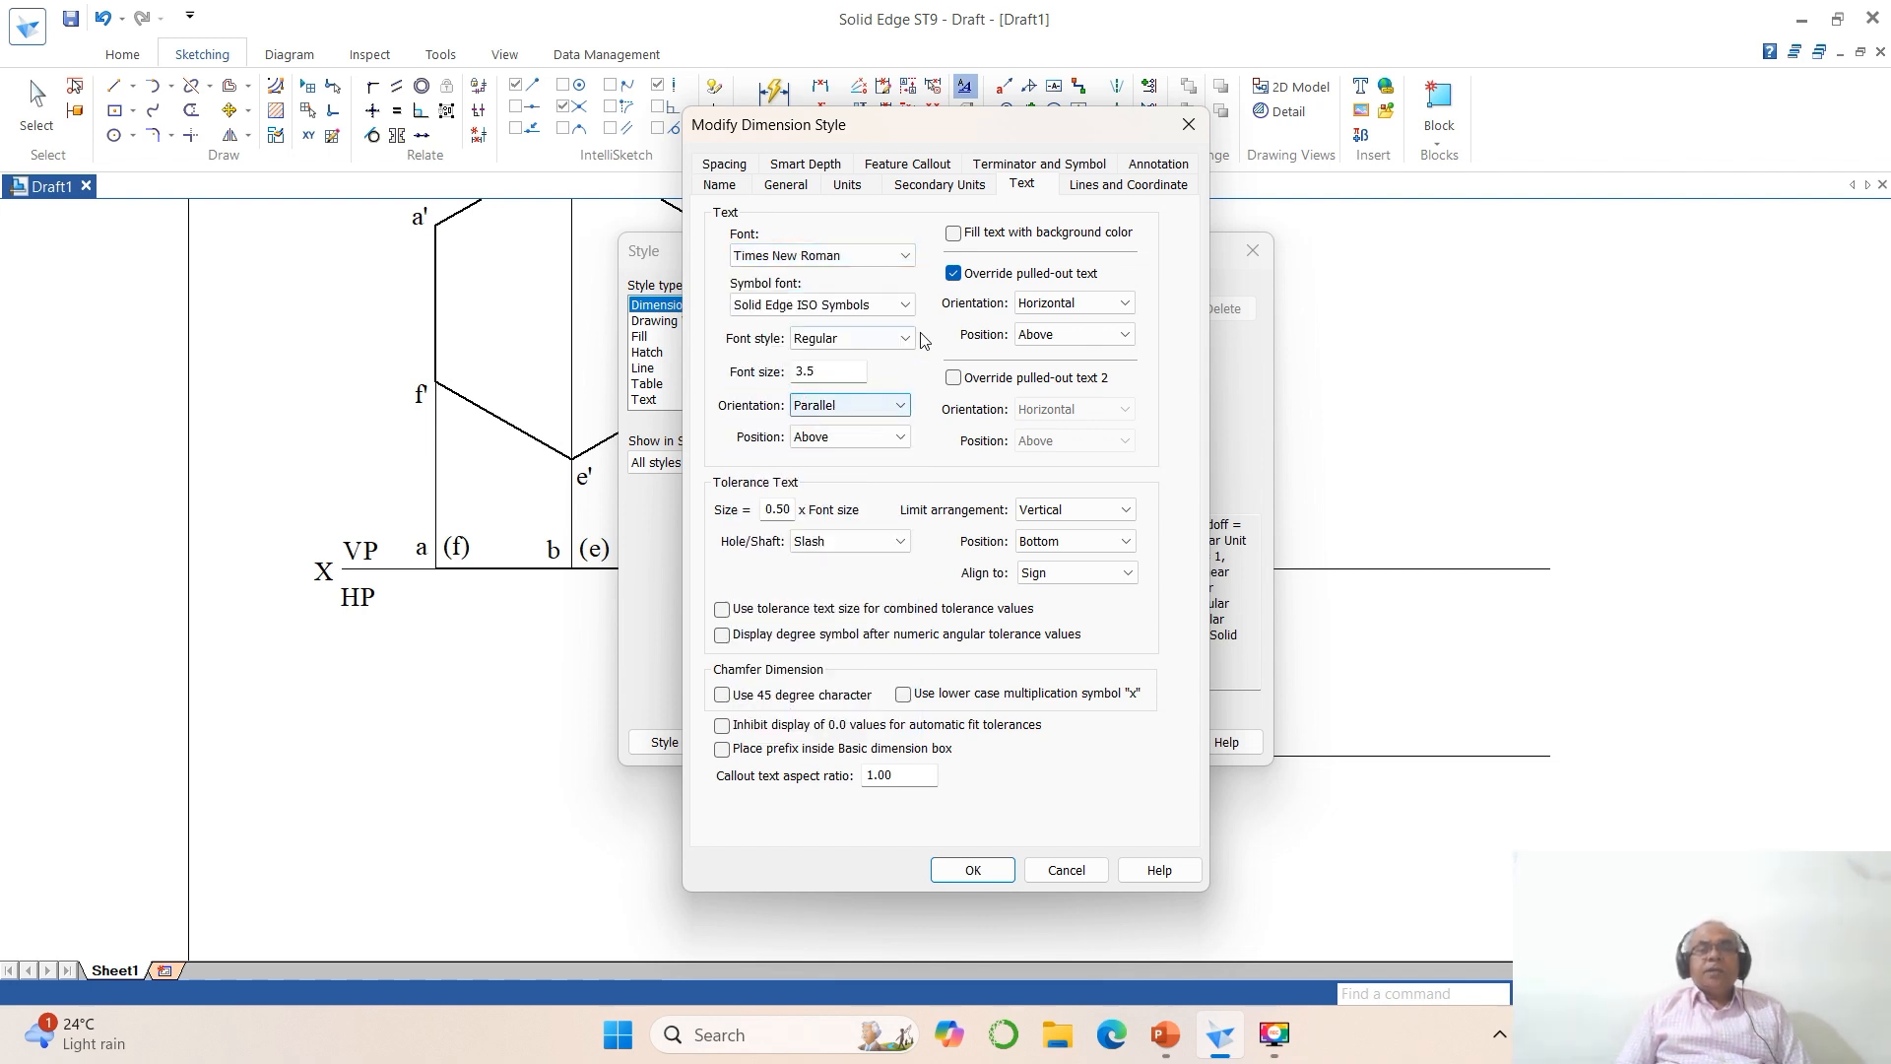
left_click(1106, 187)
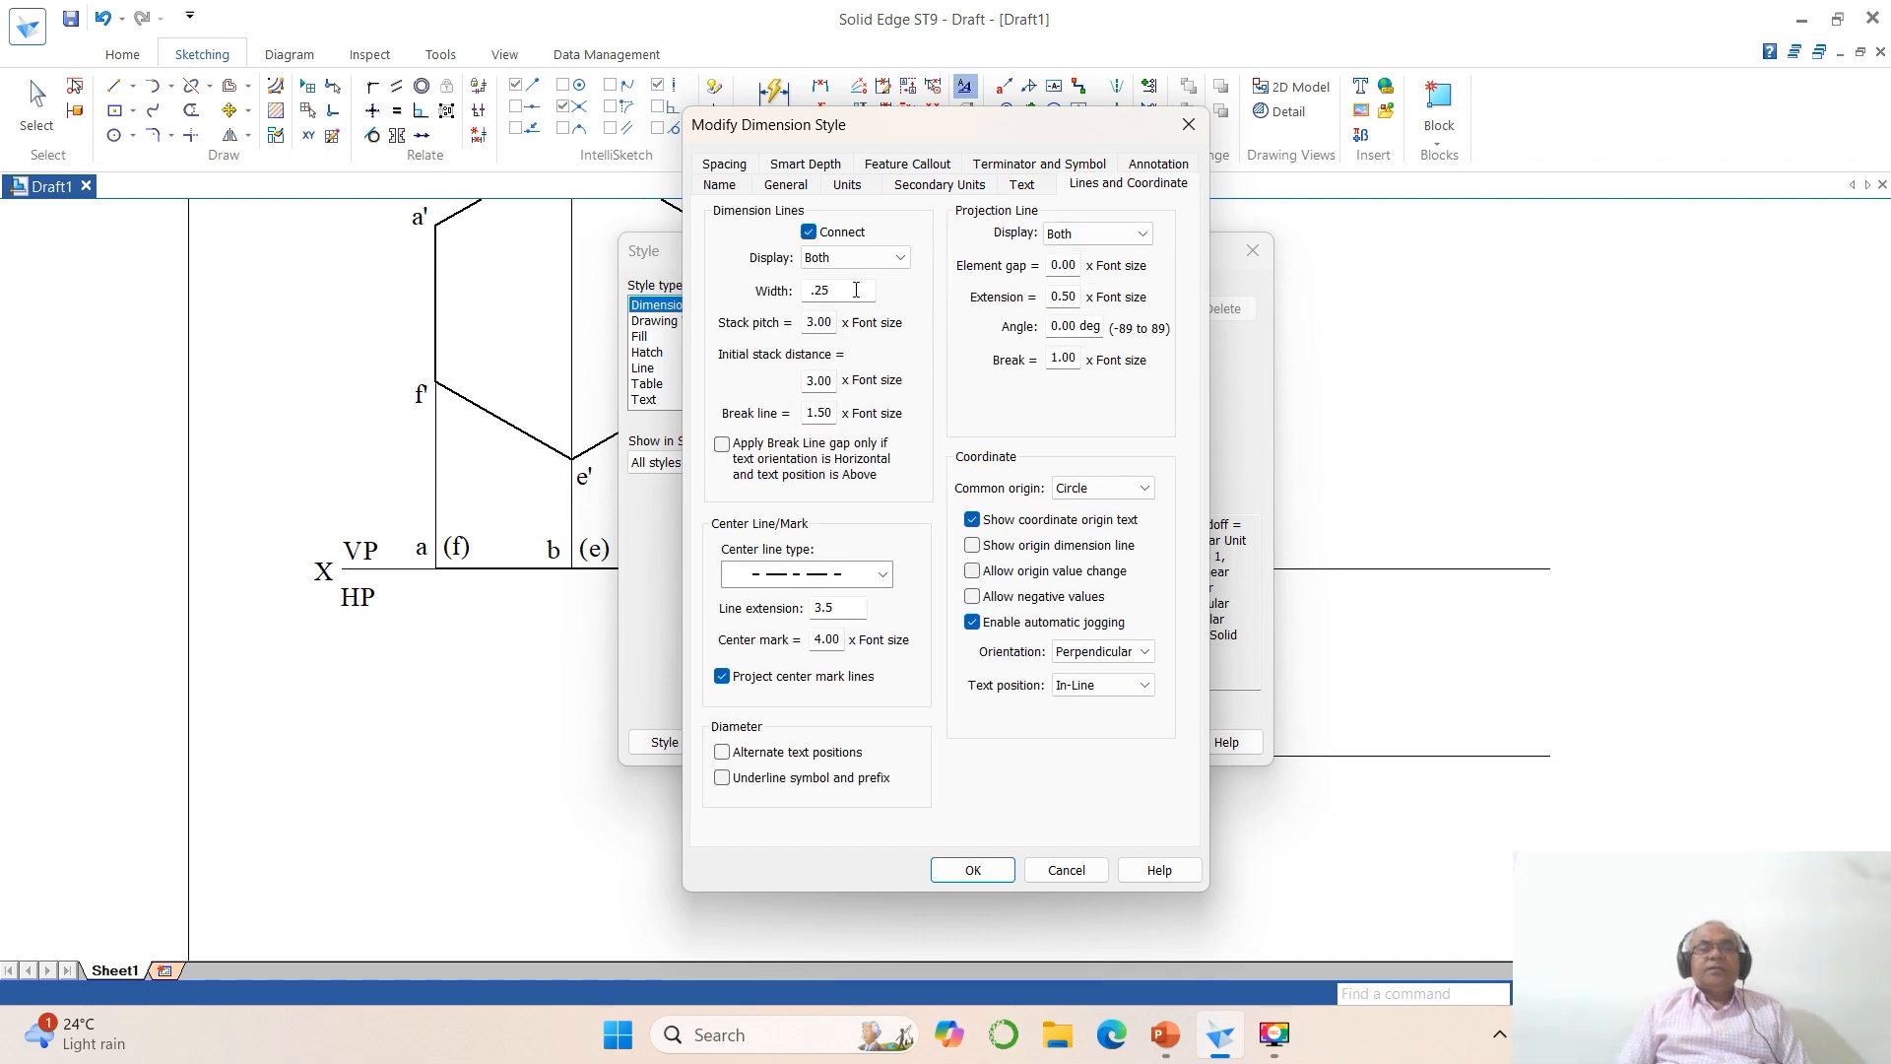
left_click_drag(853, 294, 702, 286)
type(".1")
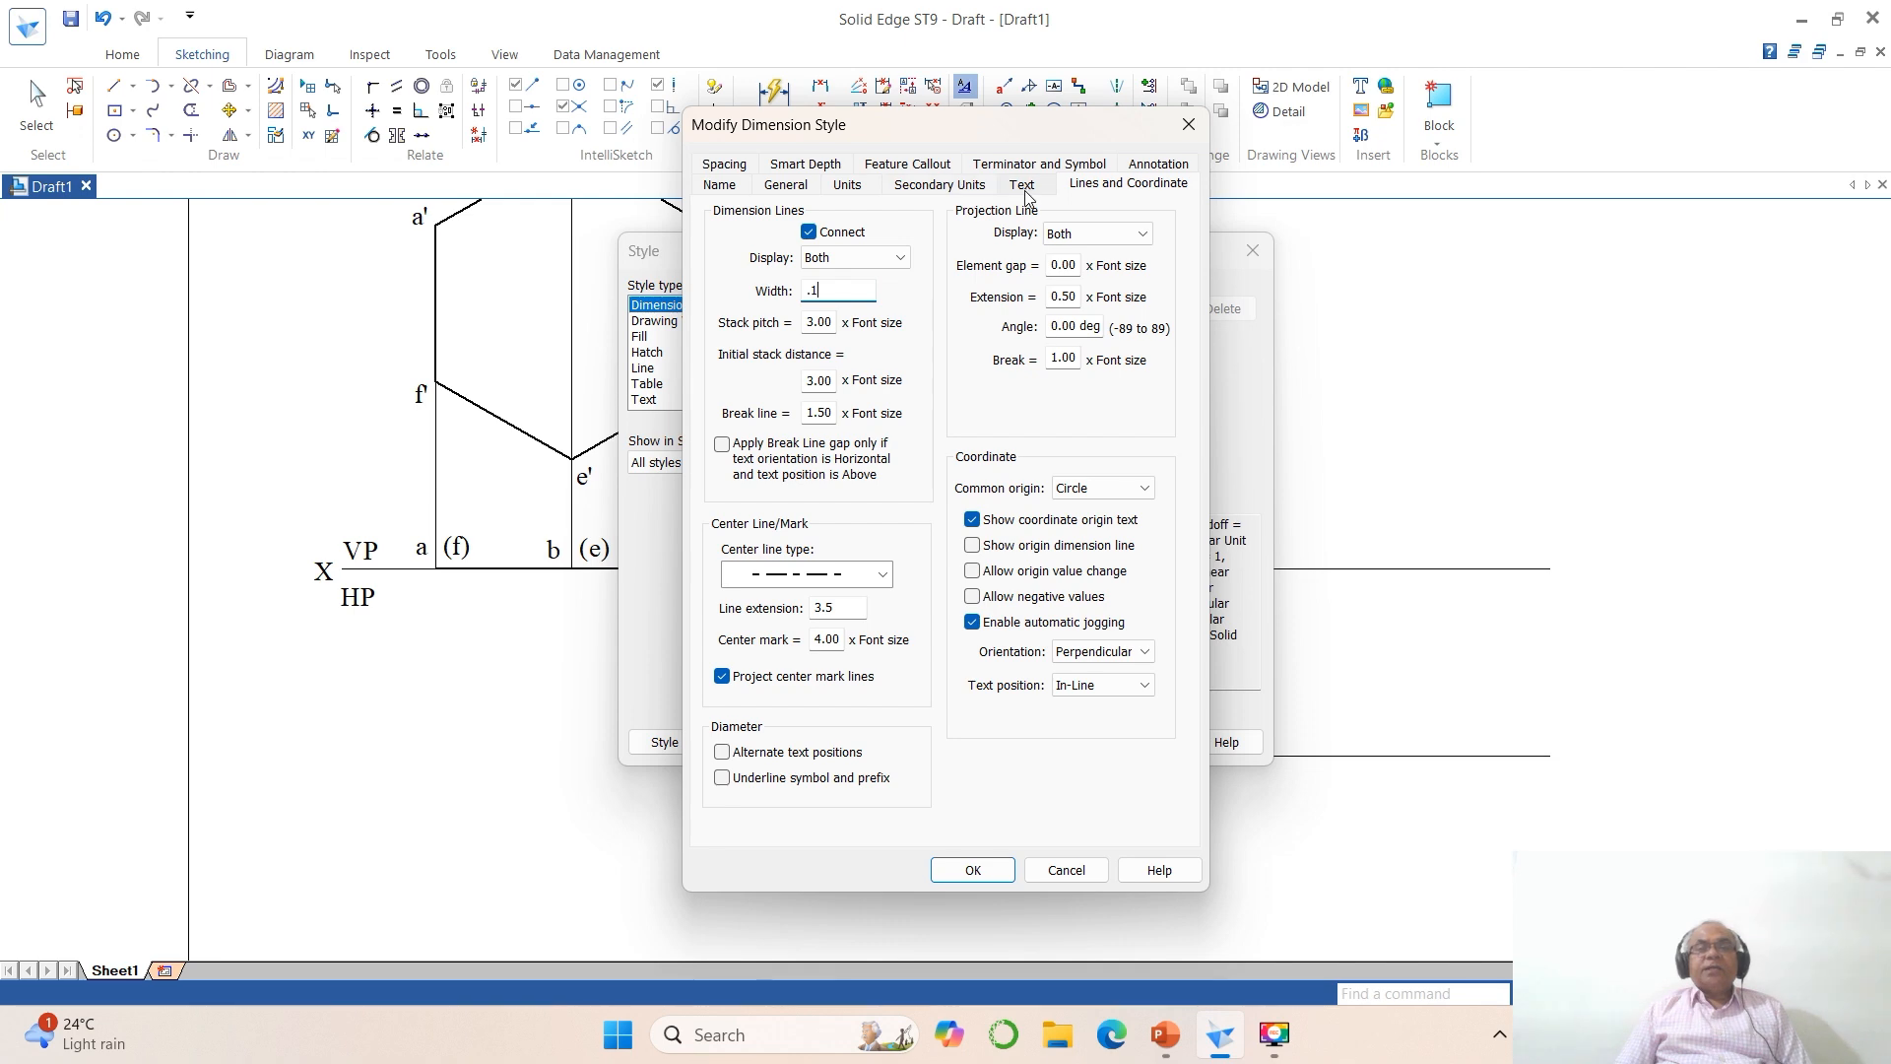
Step: Change the font size of the dimension text and apply the modified ISO (mm) style
left_click(1023, 189)
left_click(835, 369)
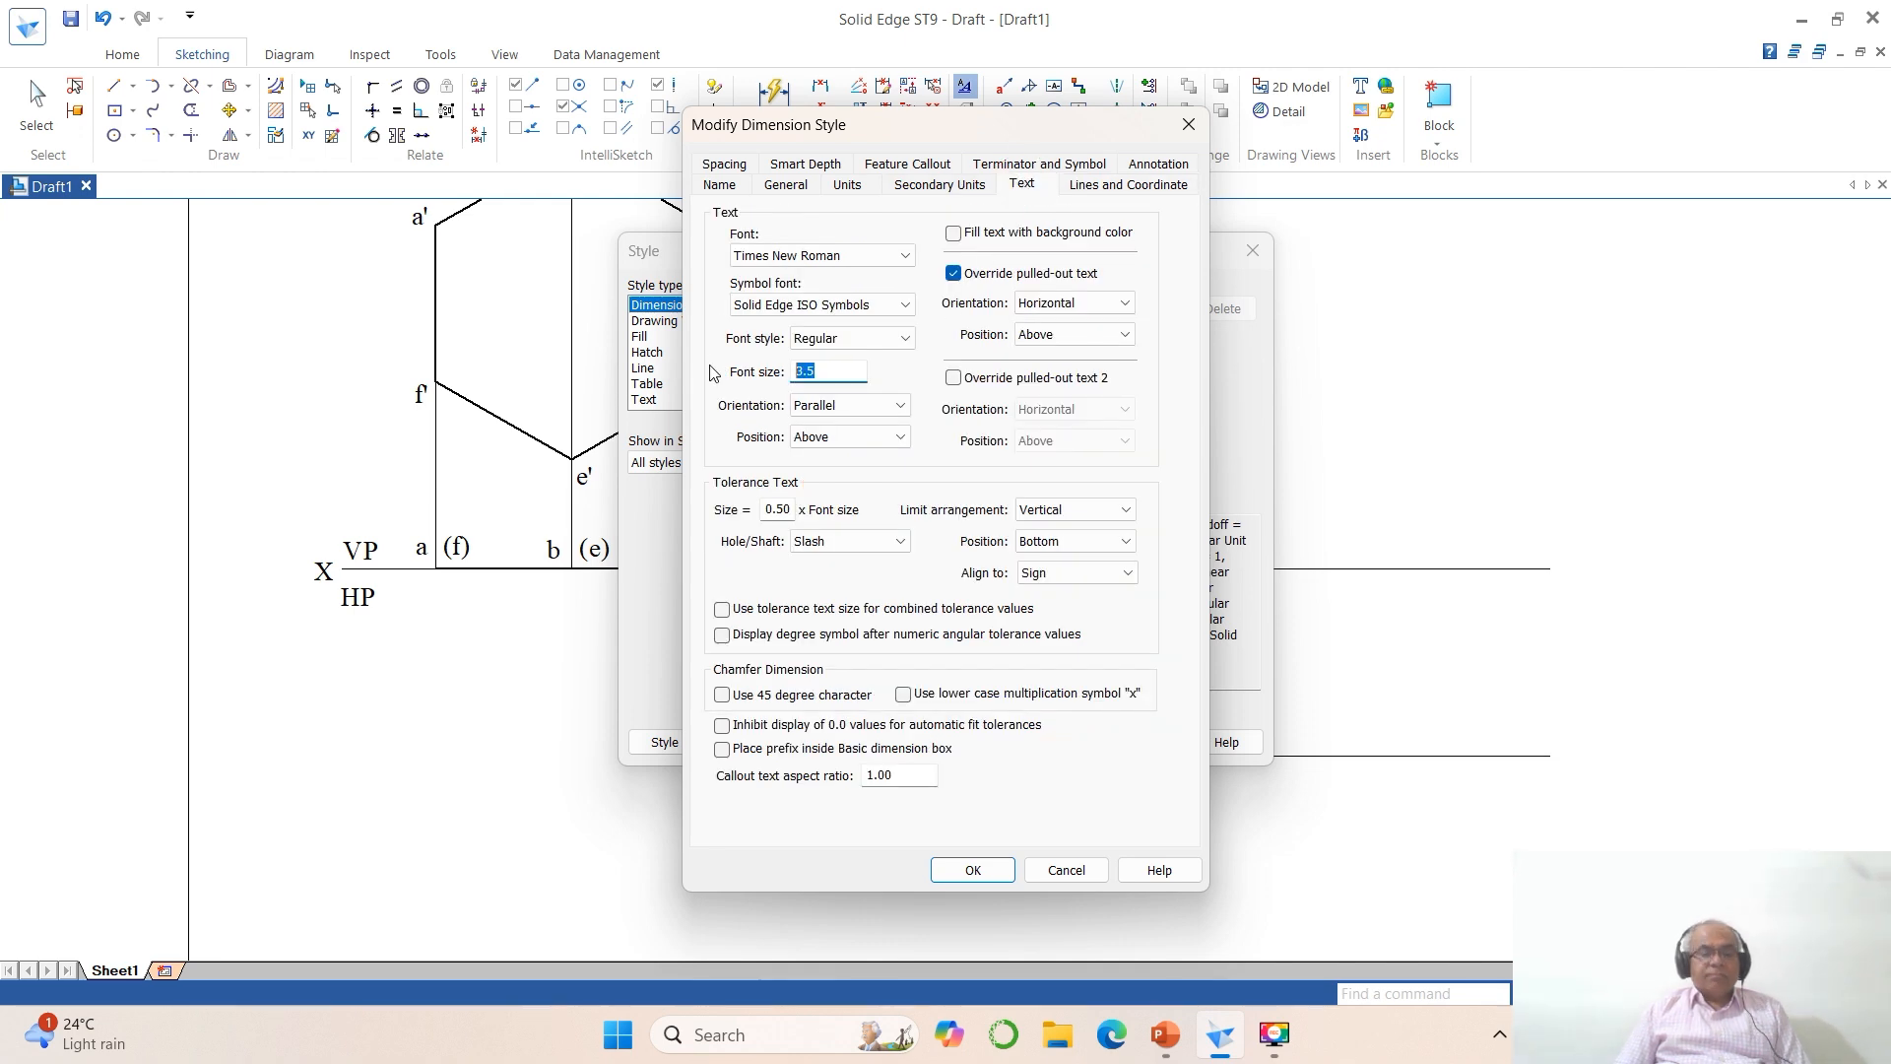
key("BackSpace")
key("BackSpace")
left_click(973, 869)
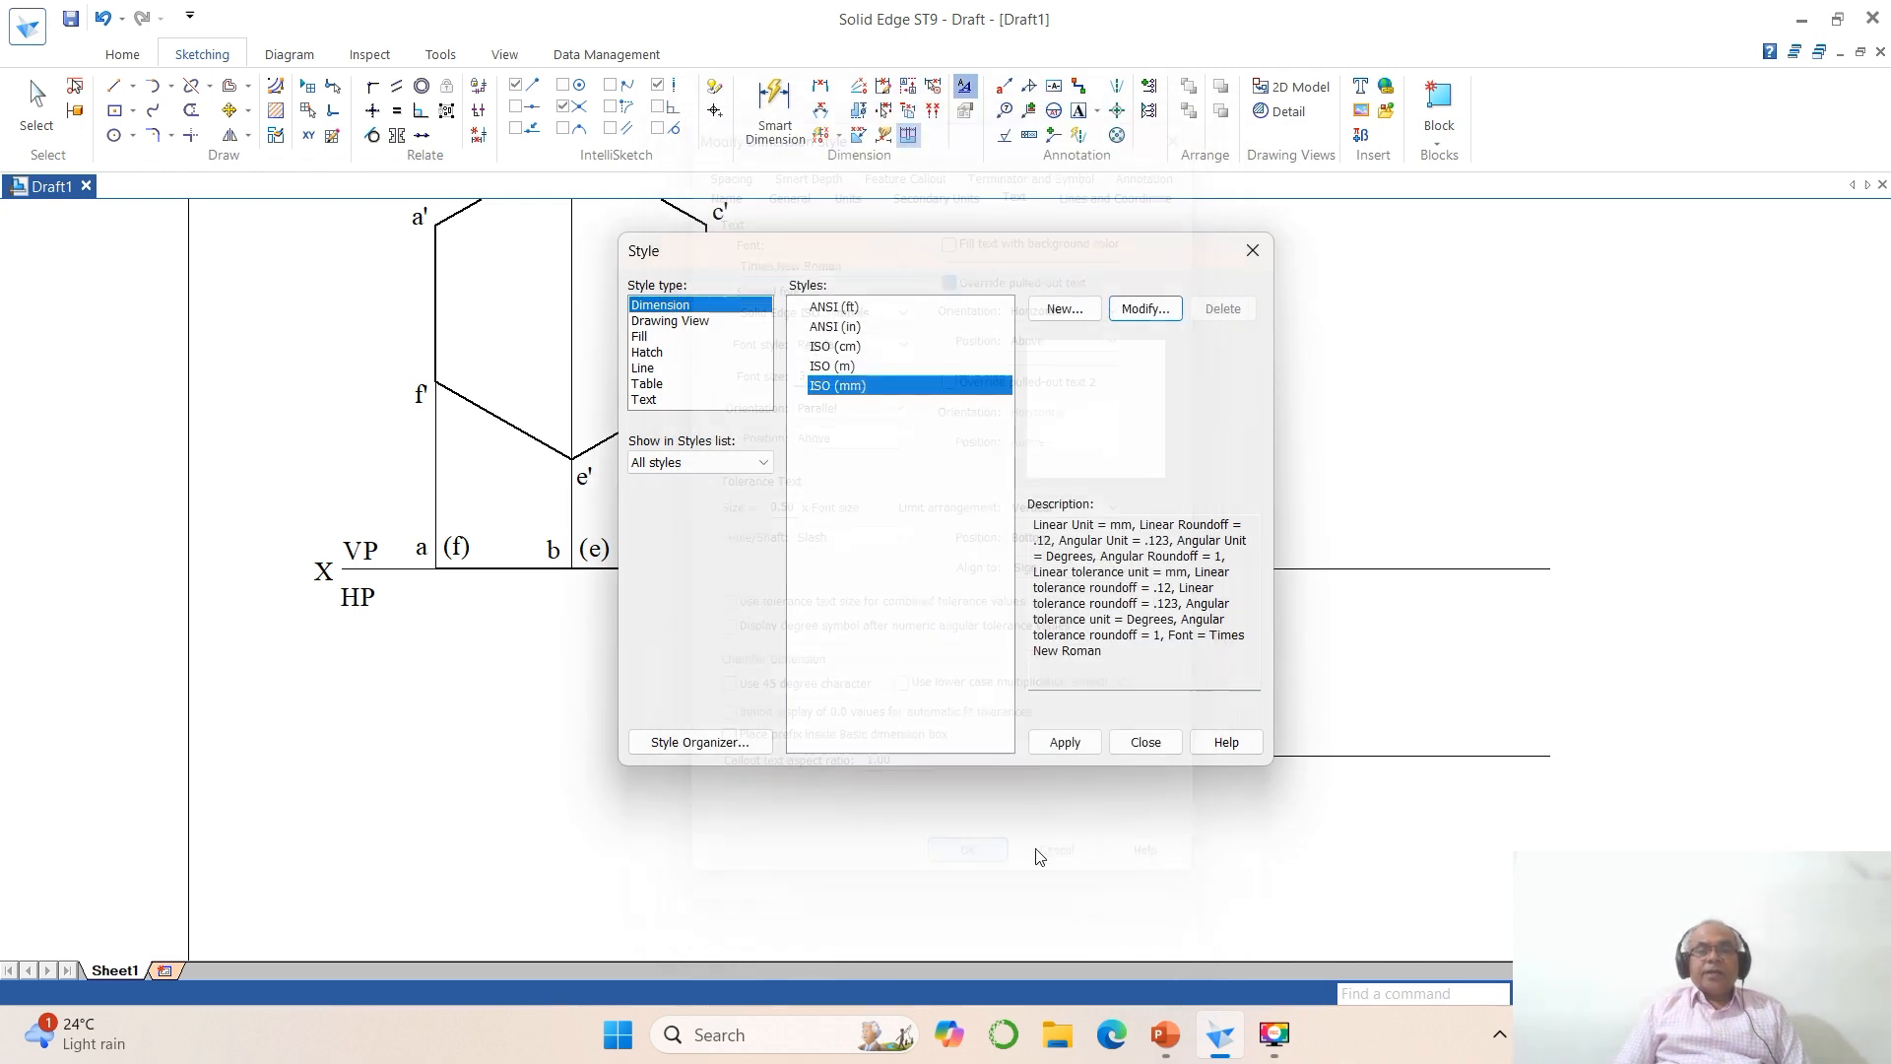
left_click(1065, 740)
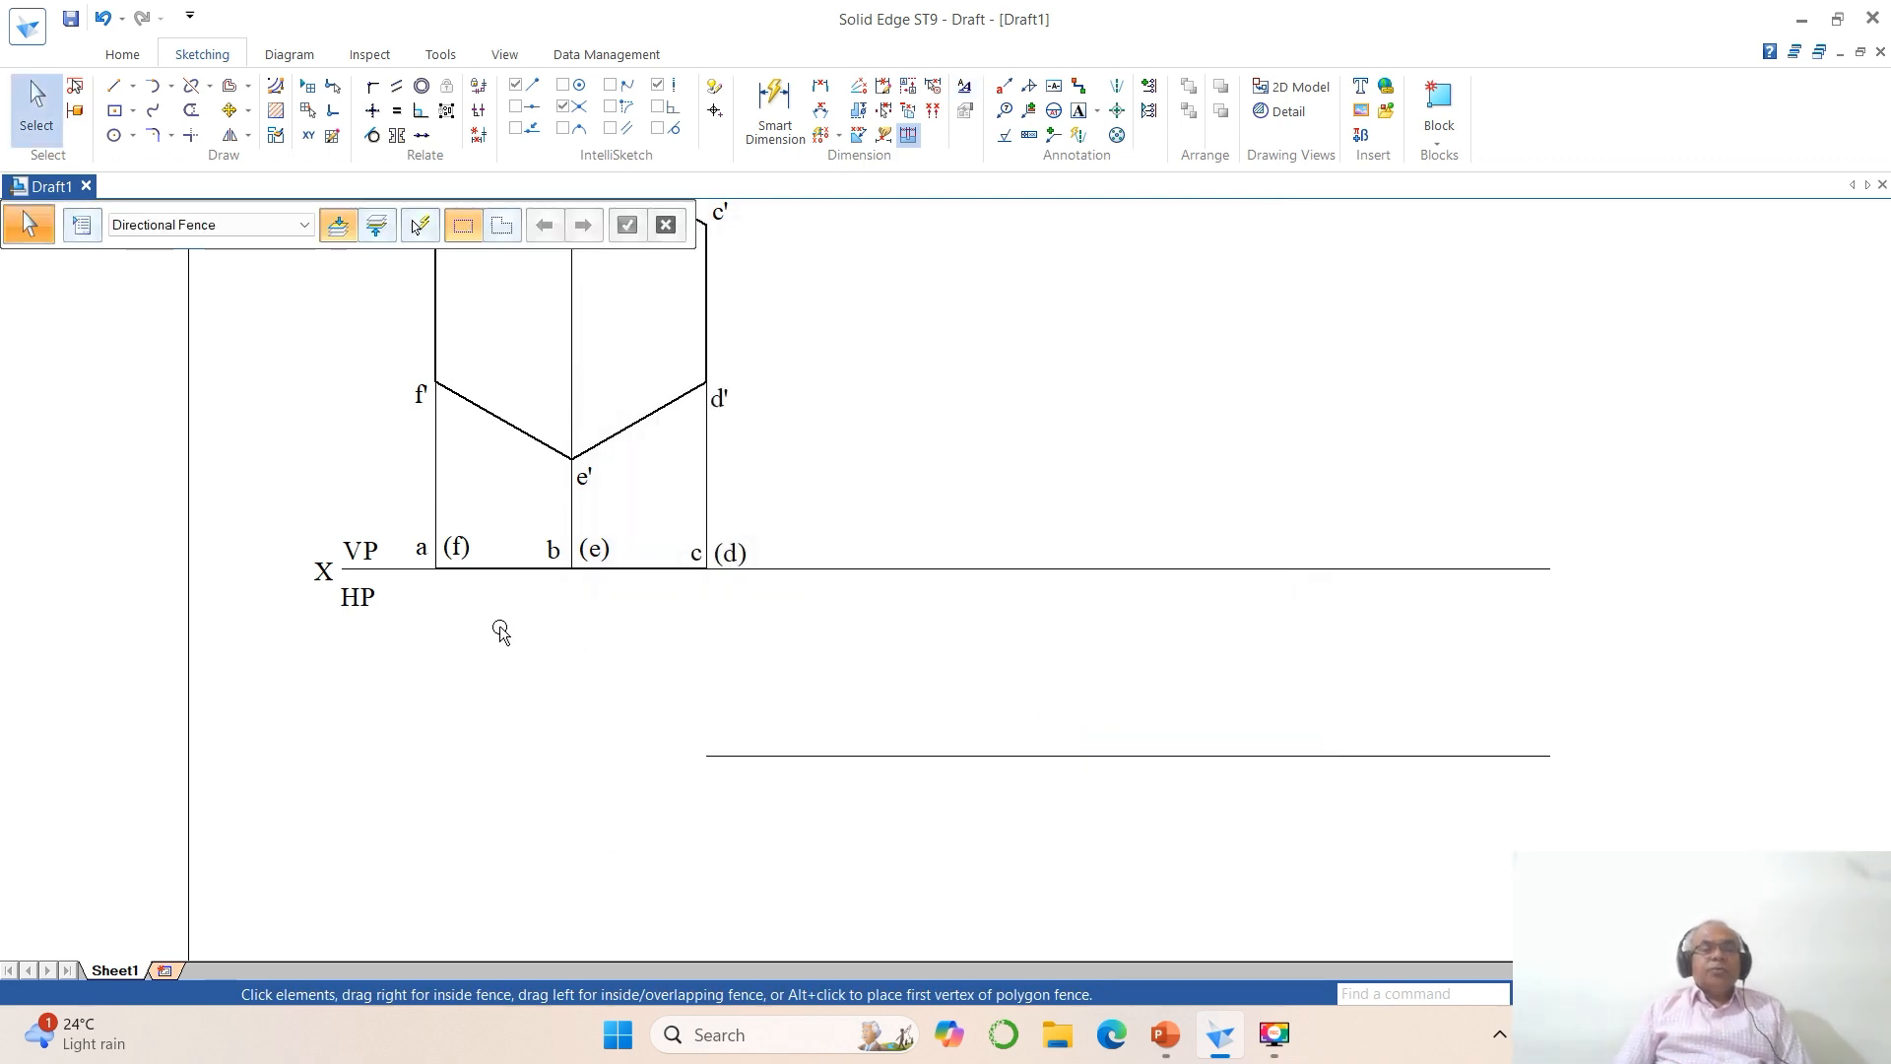
Step: Copy the thick top-view line about 73 mm along the reference-line extension with a Y offset of 0
left_click(233, 111)
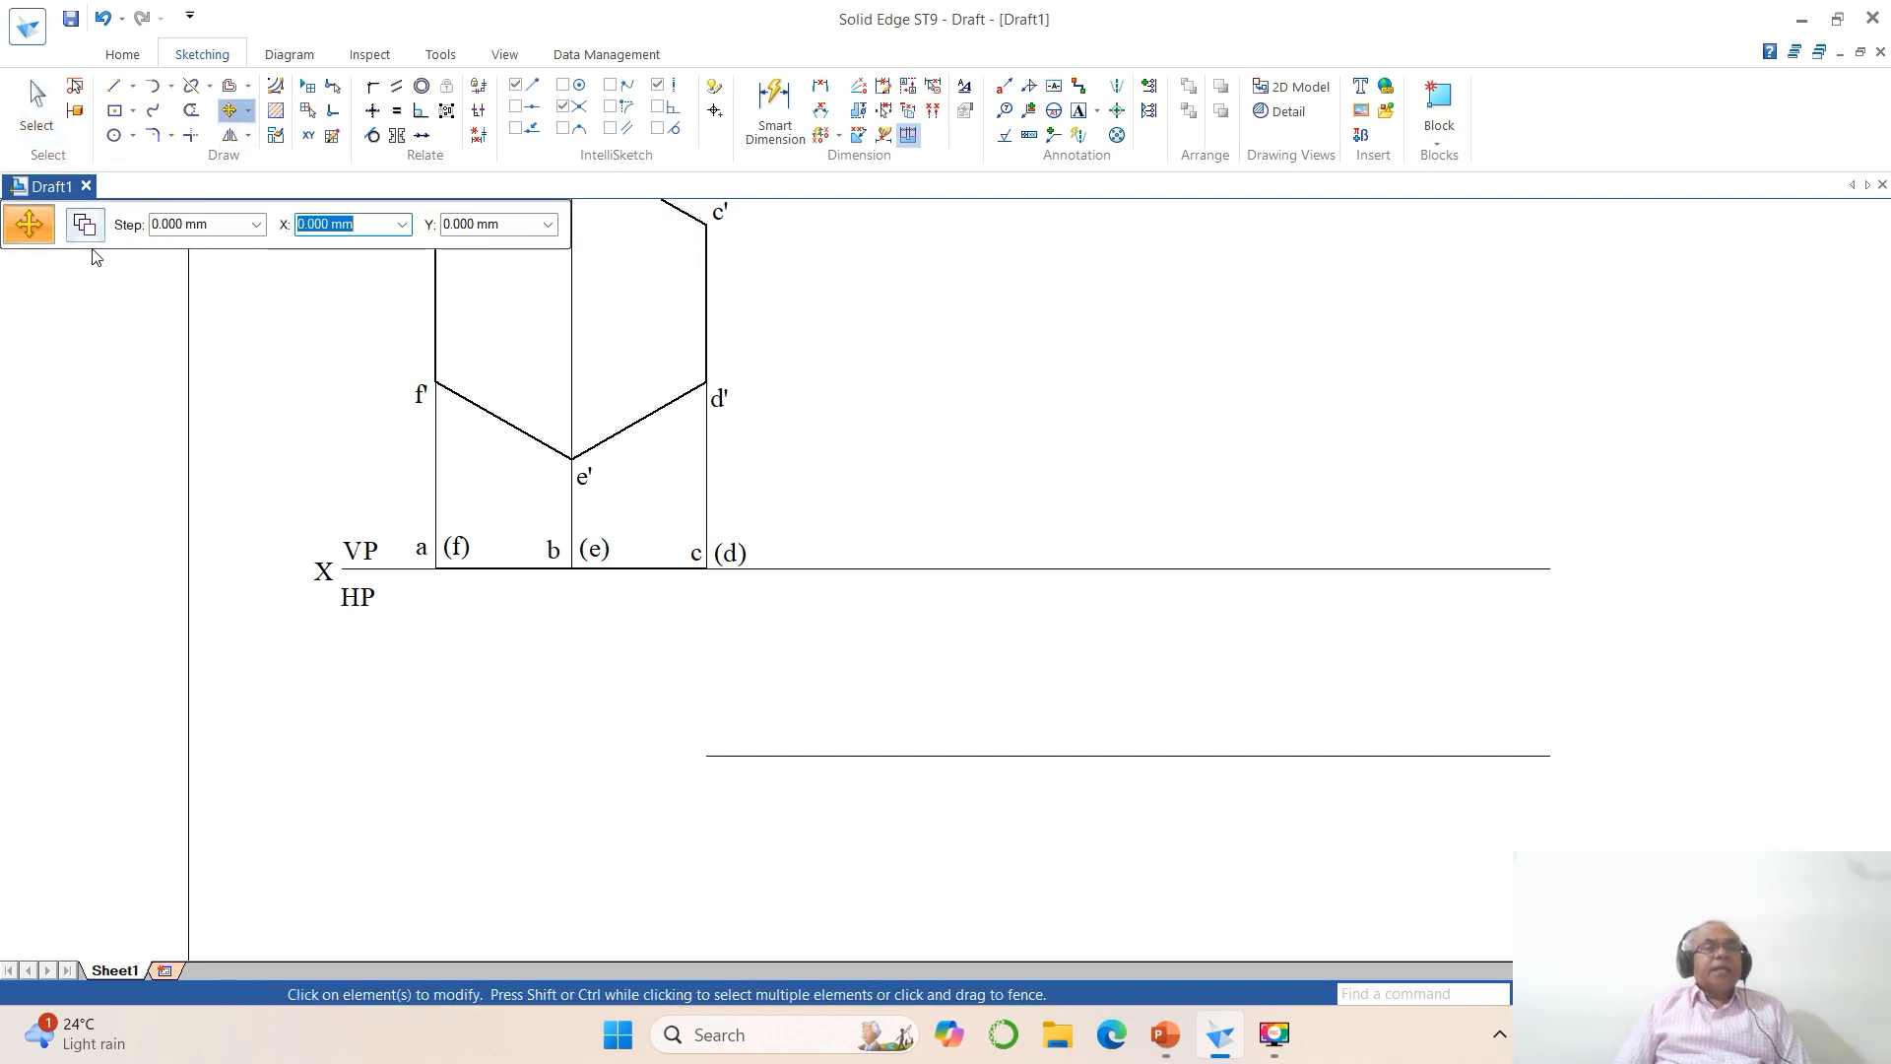
left_click(84, 227)
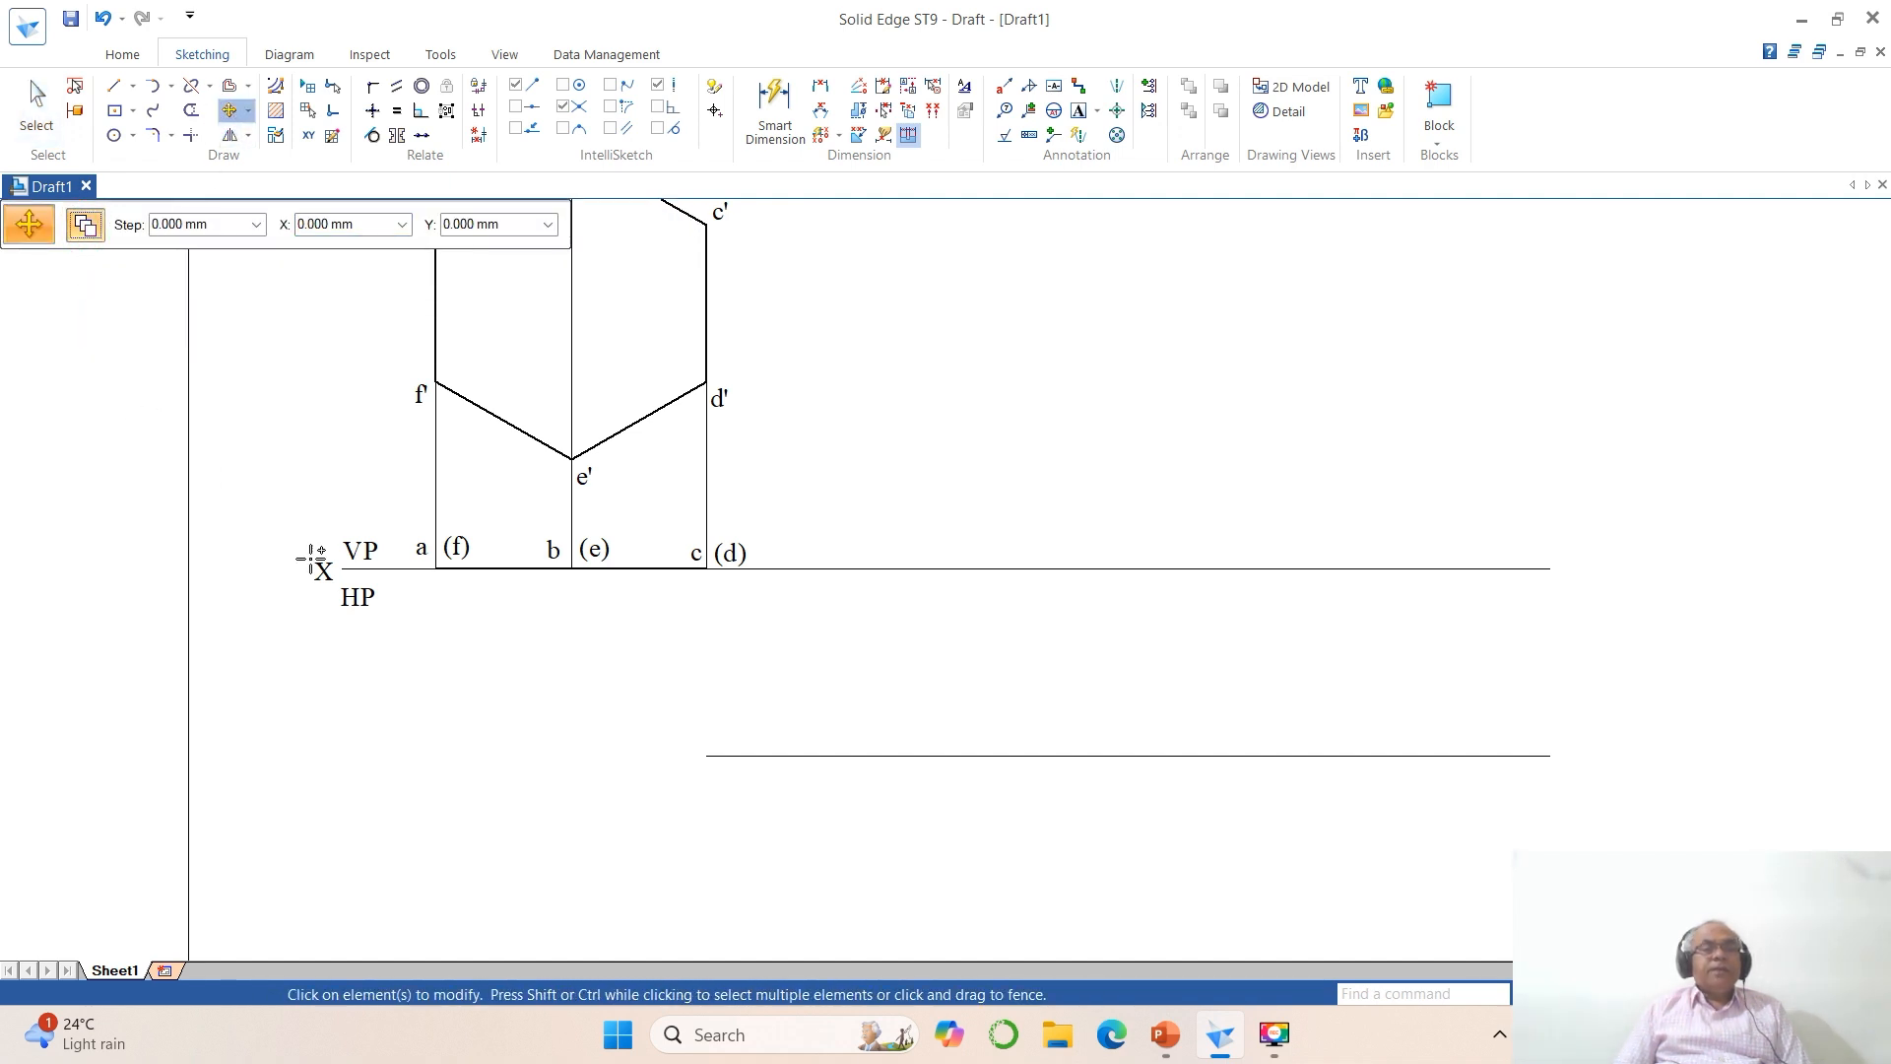
left_click(508, 569)
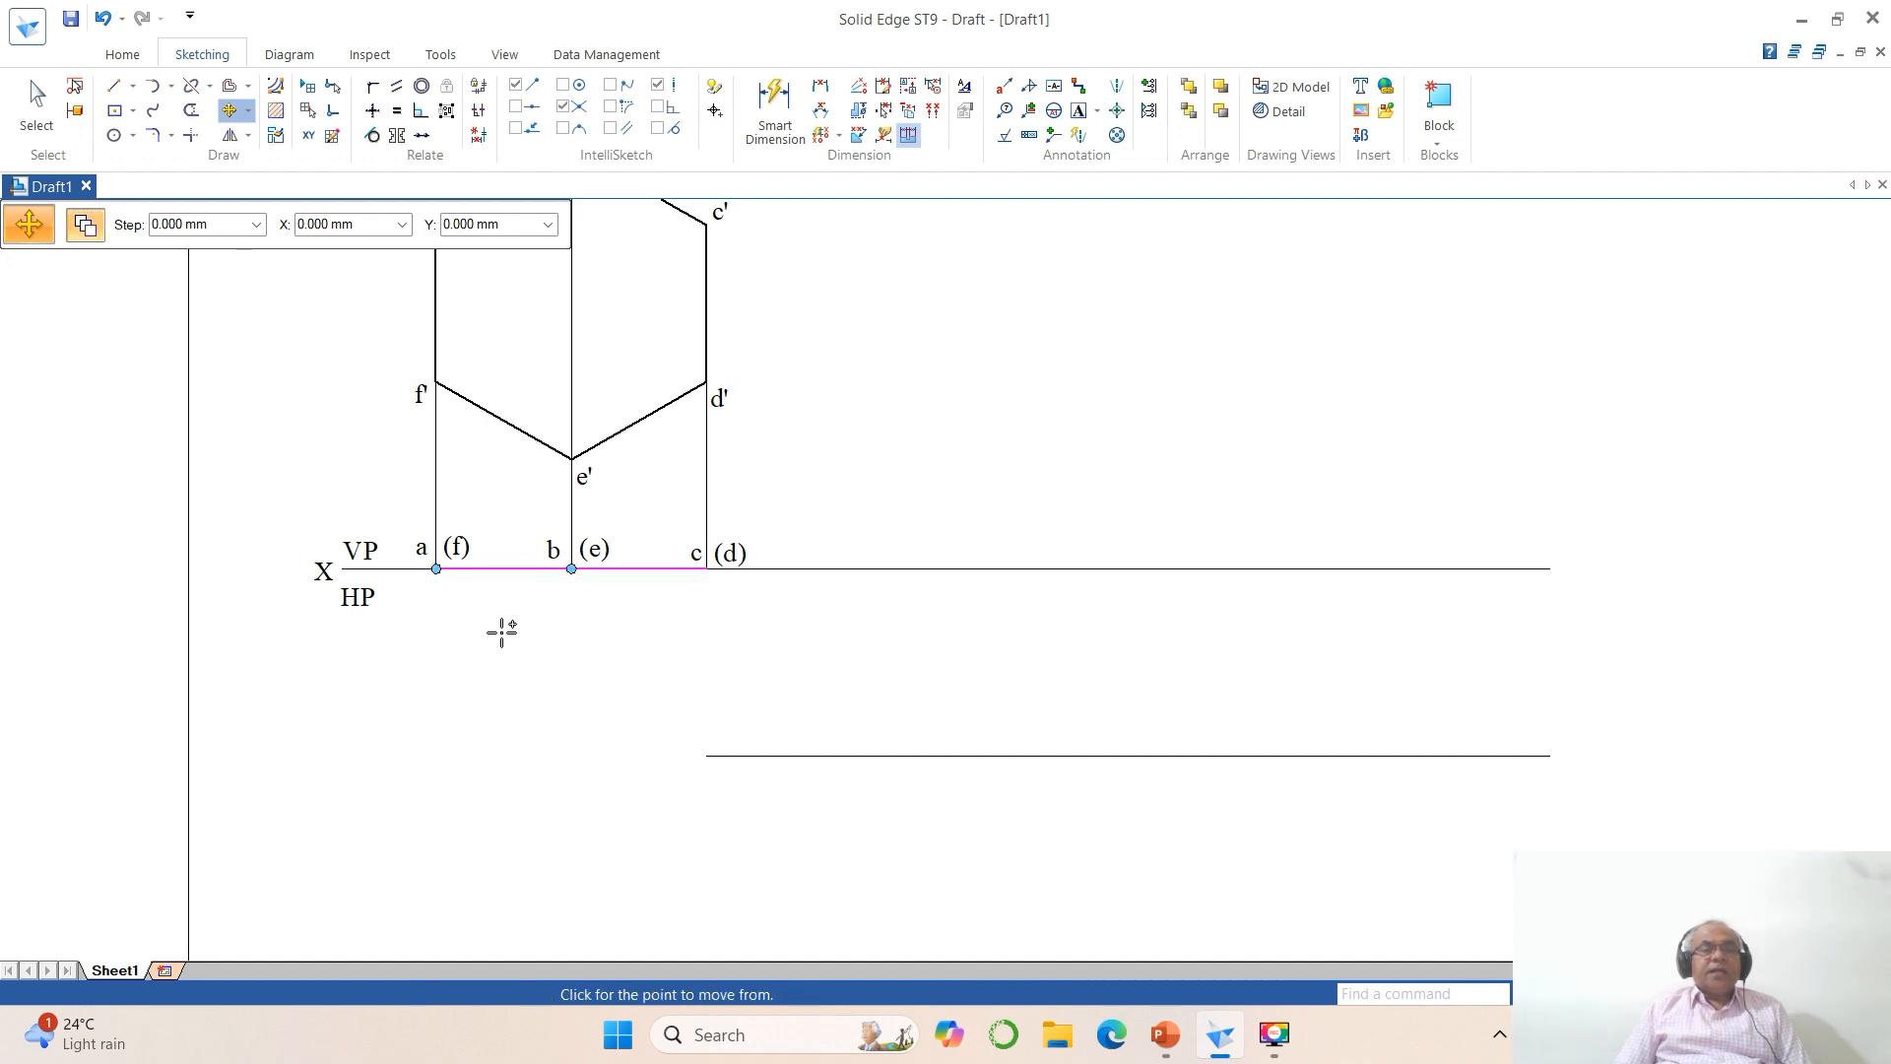
left_click(501, 636)
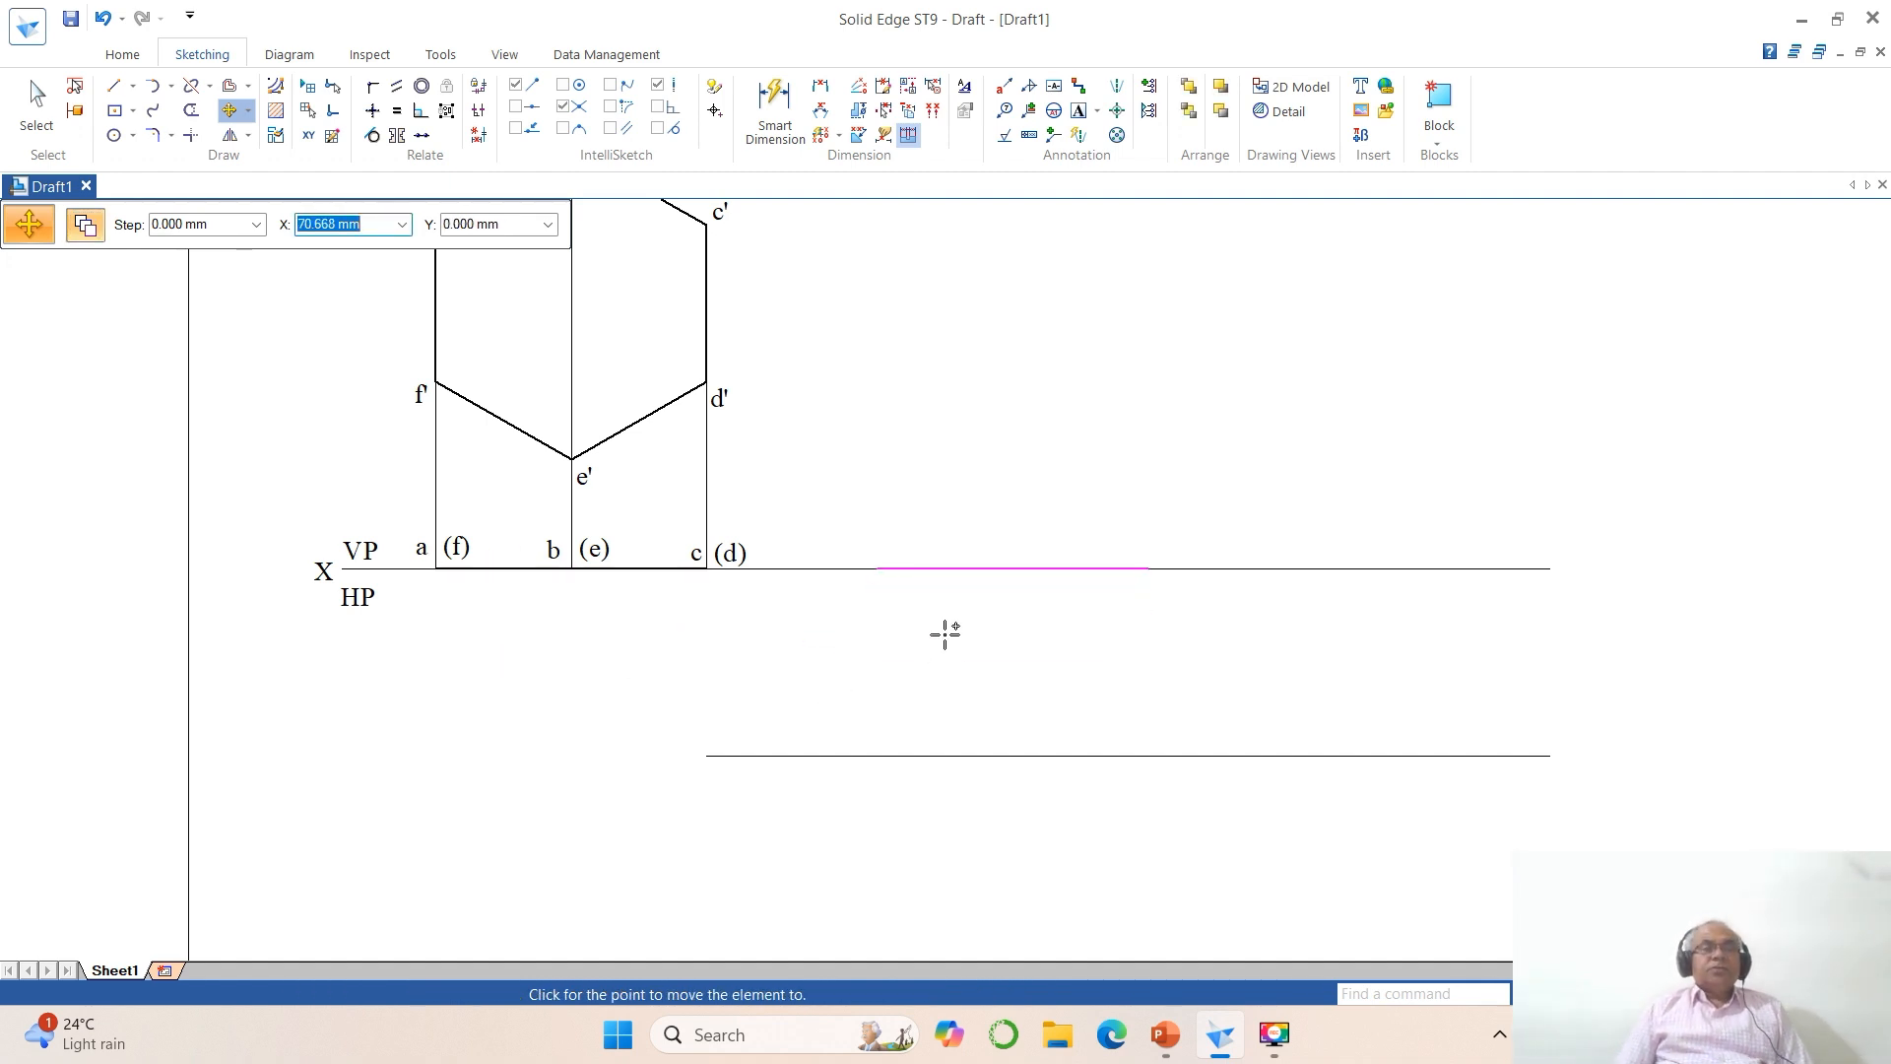
key("Tab")
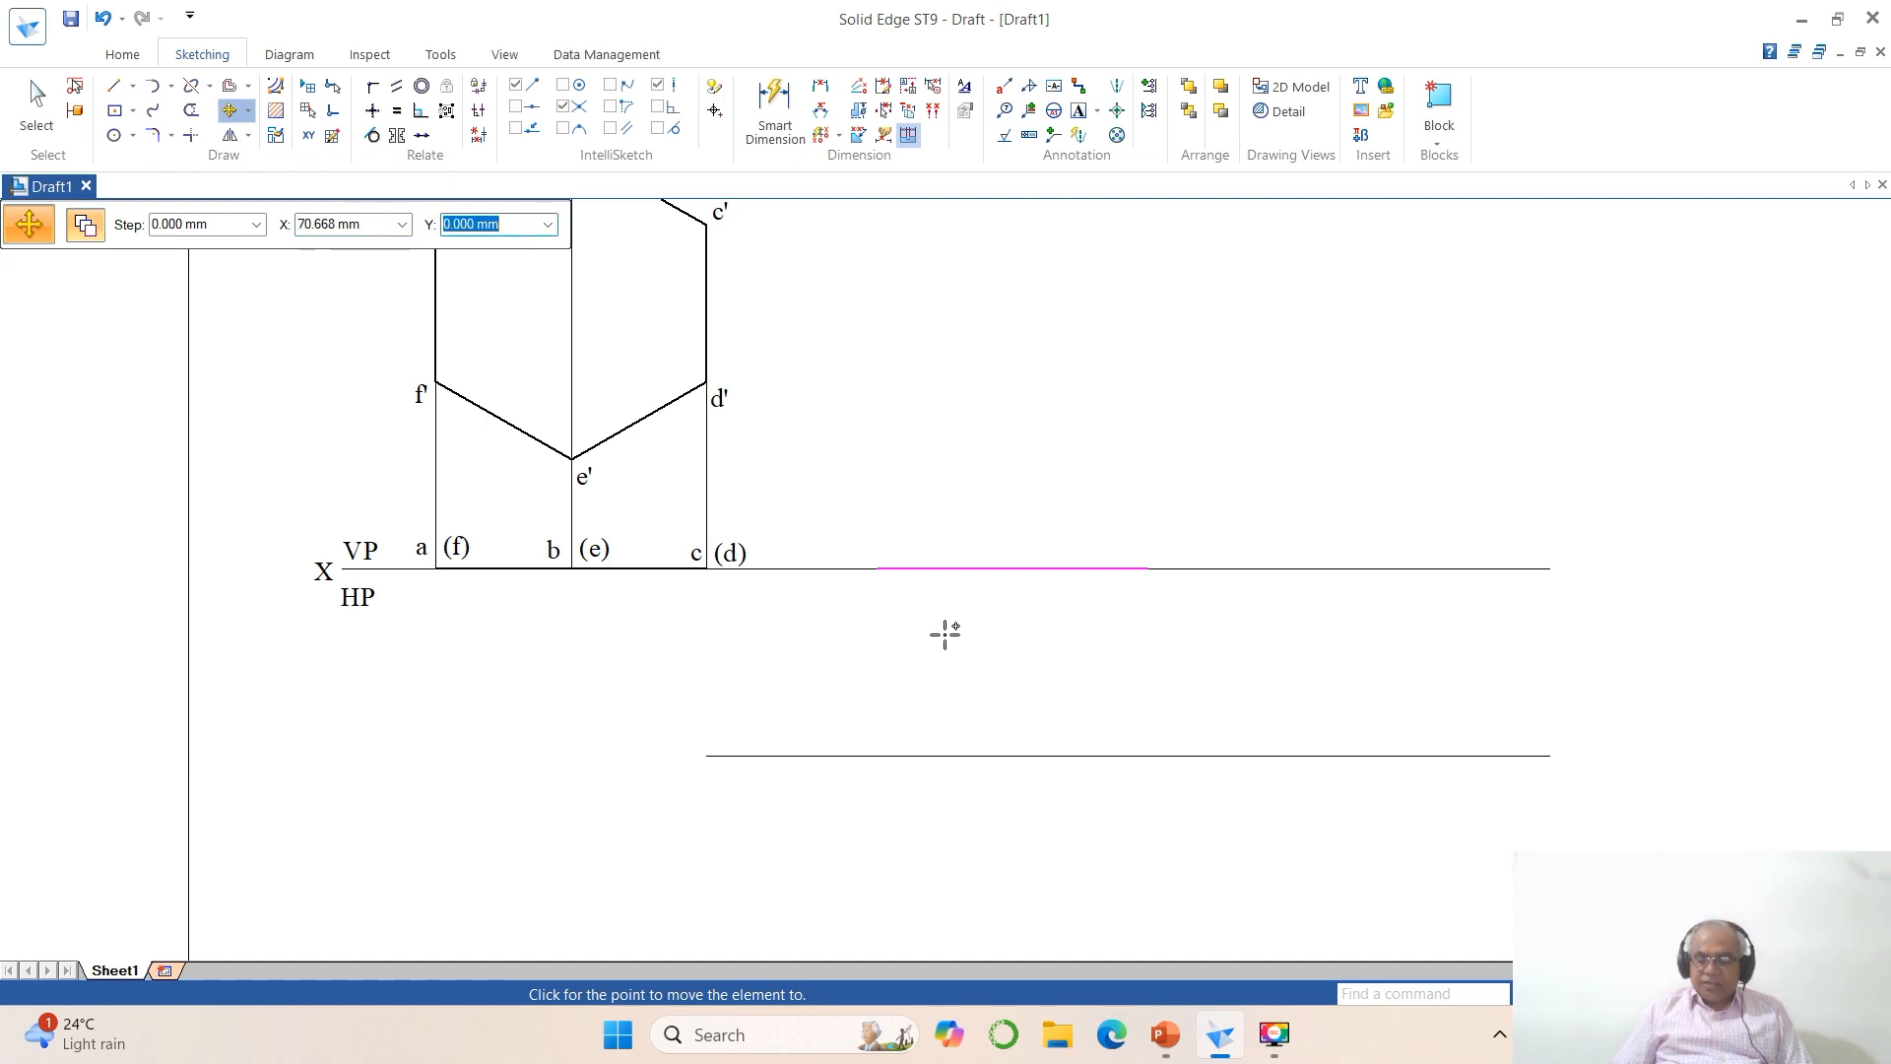
type("0")
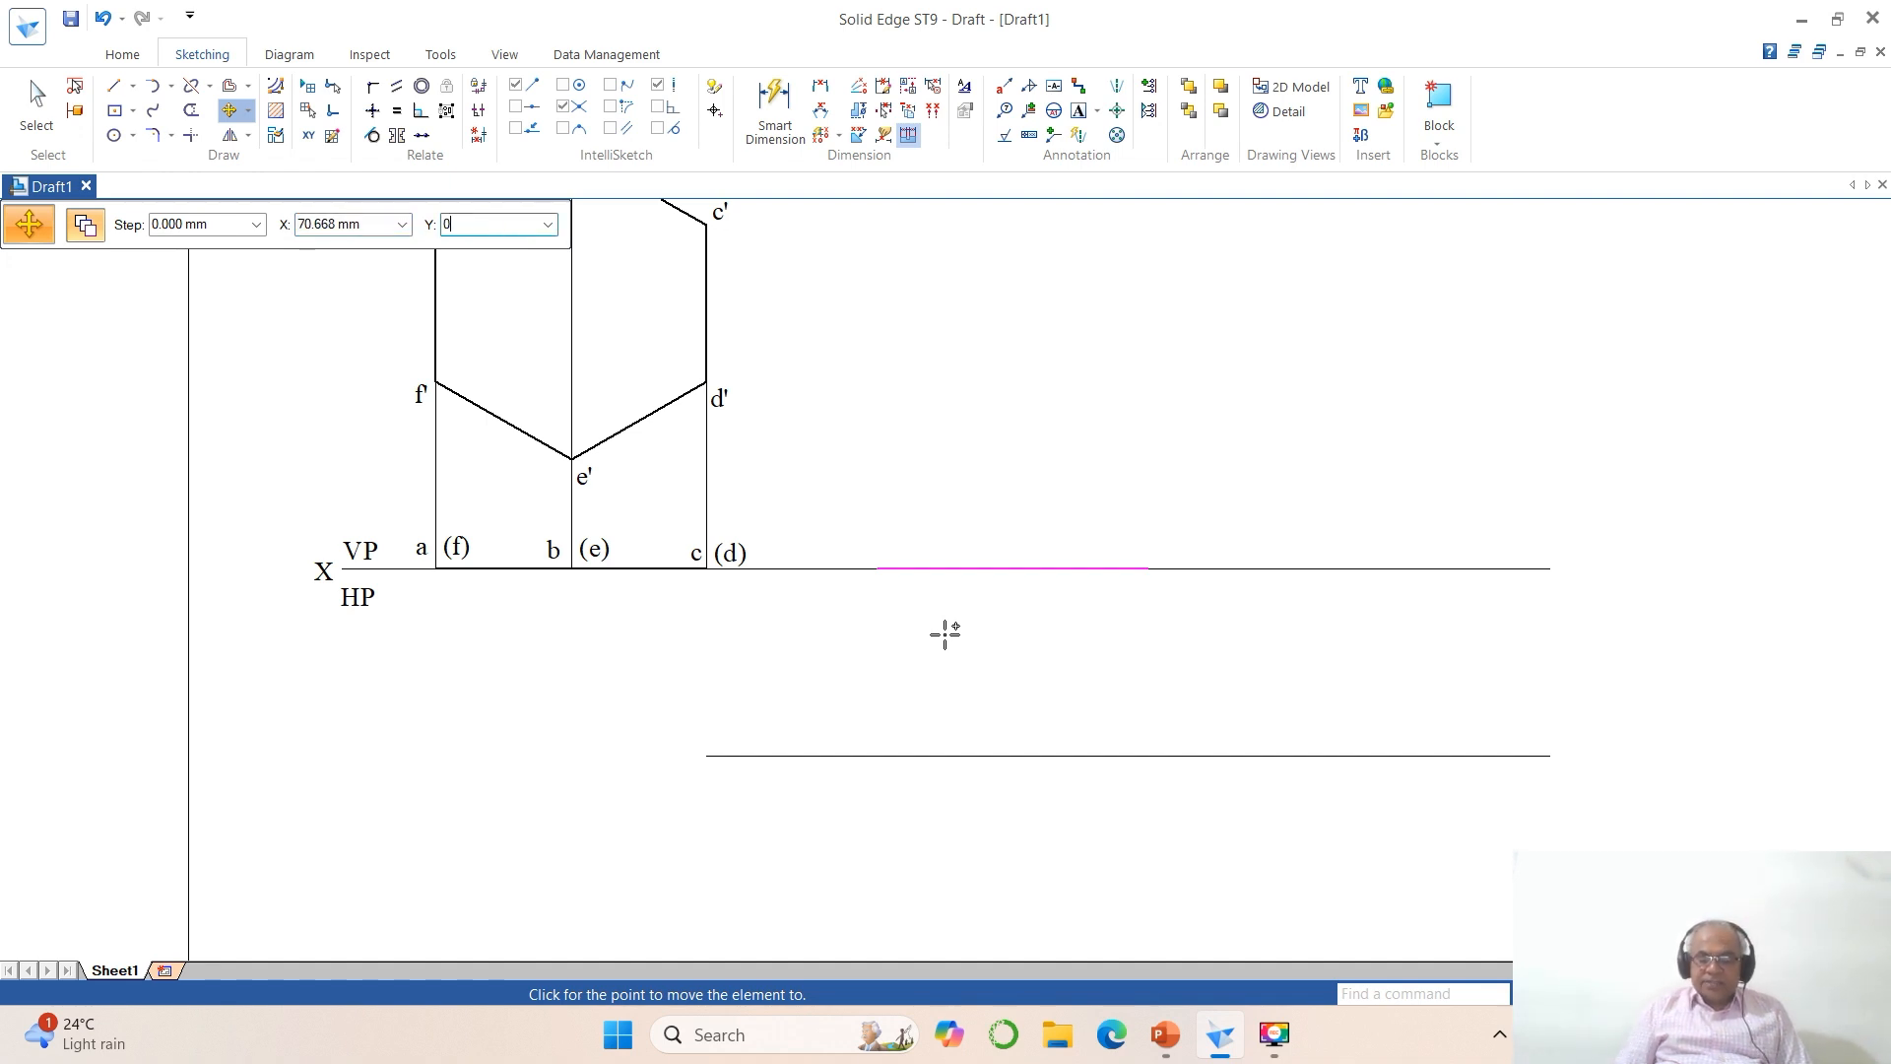
key("shift+Tab")
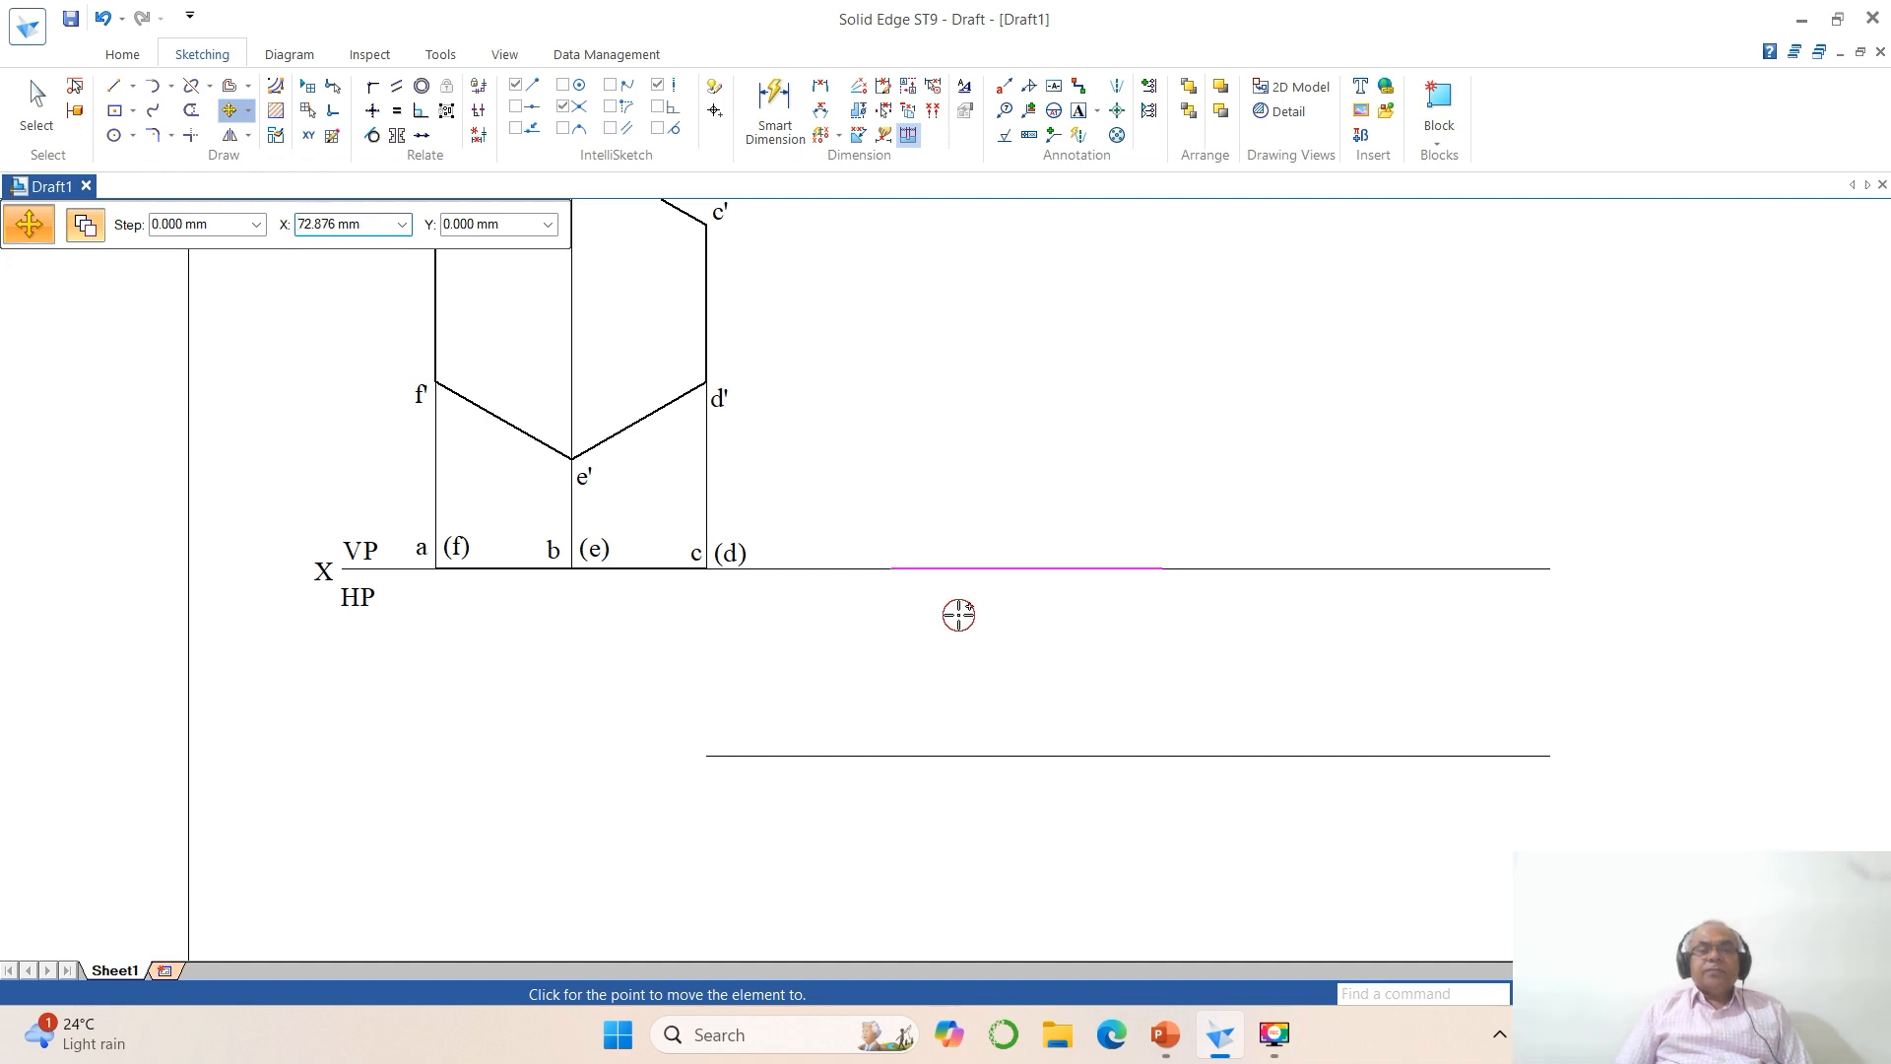
key("Escape")
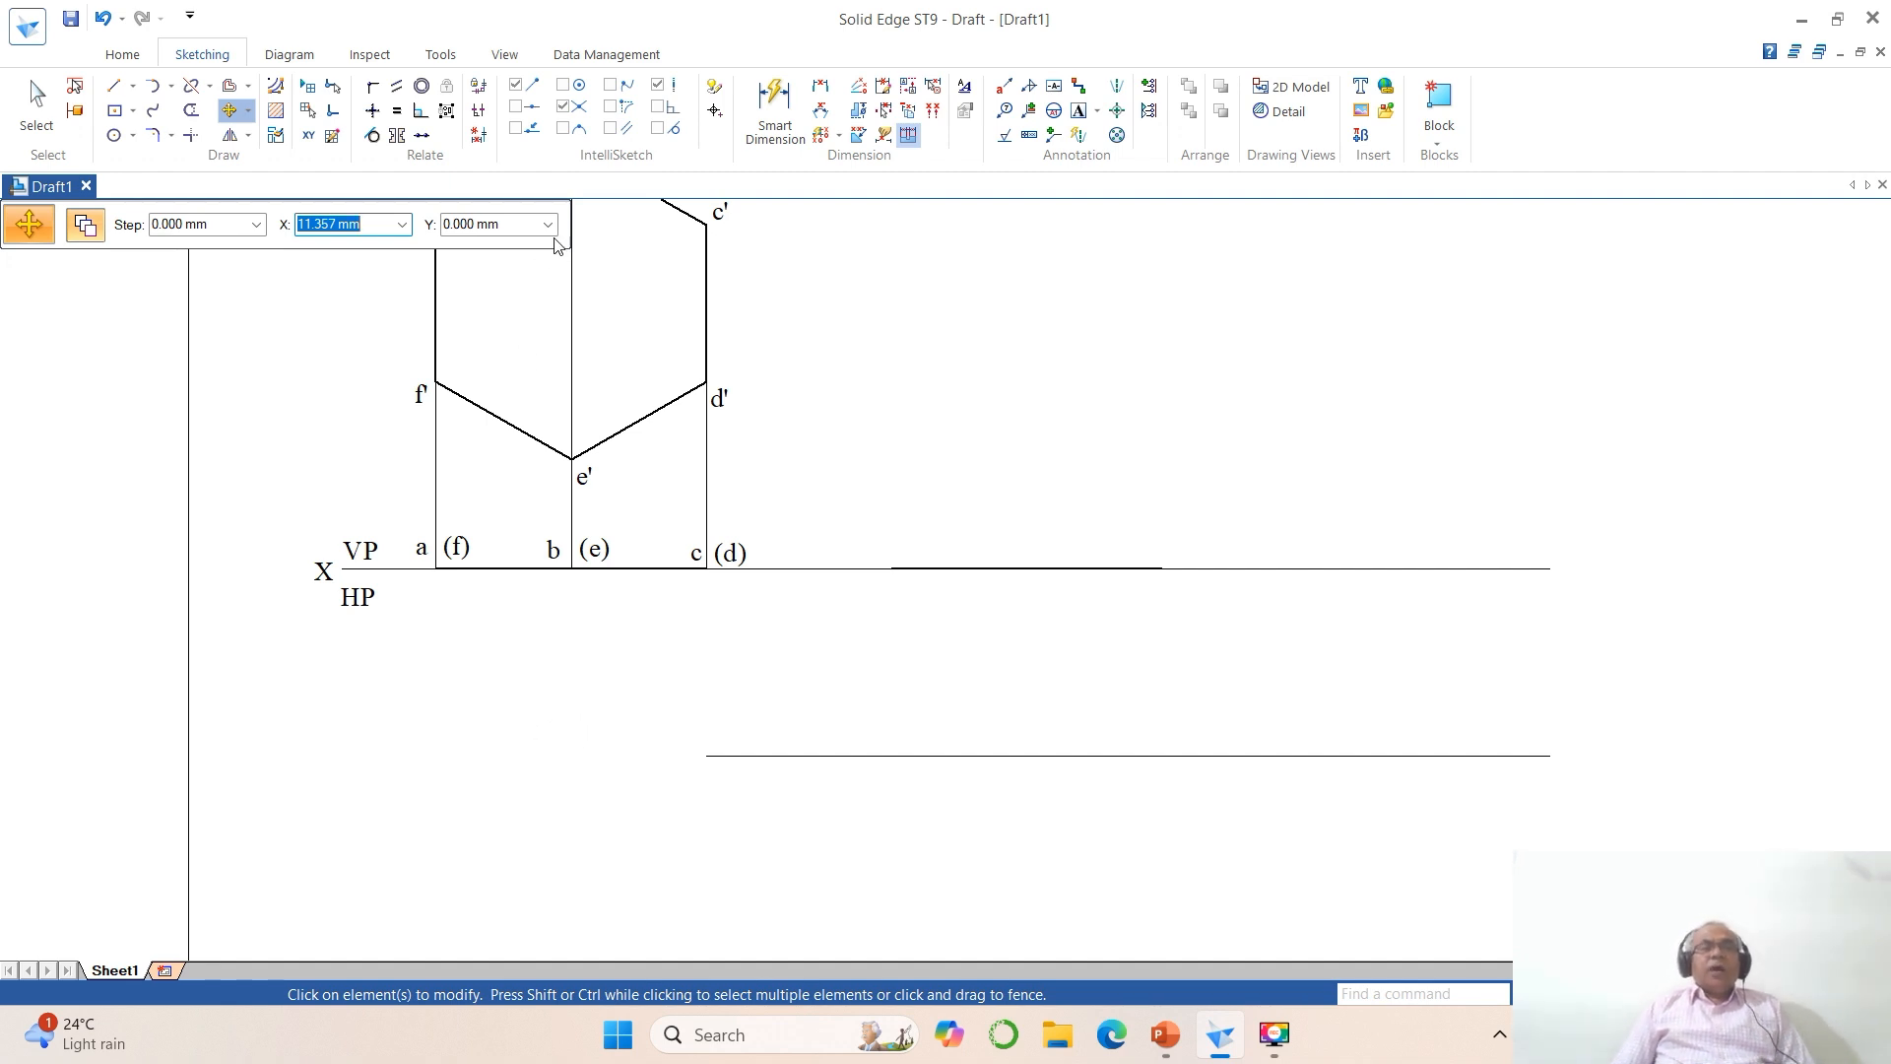
Step: Dimension the horizontal distance between the f' and d' projectors, placing the dimension below the reference line
left_click(820, 85)
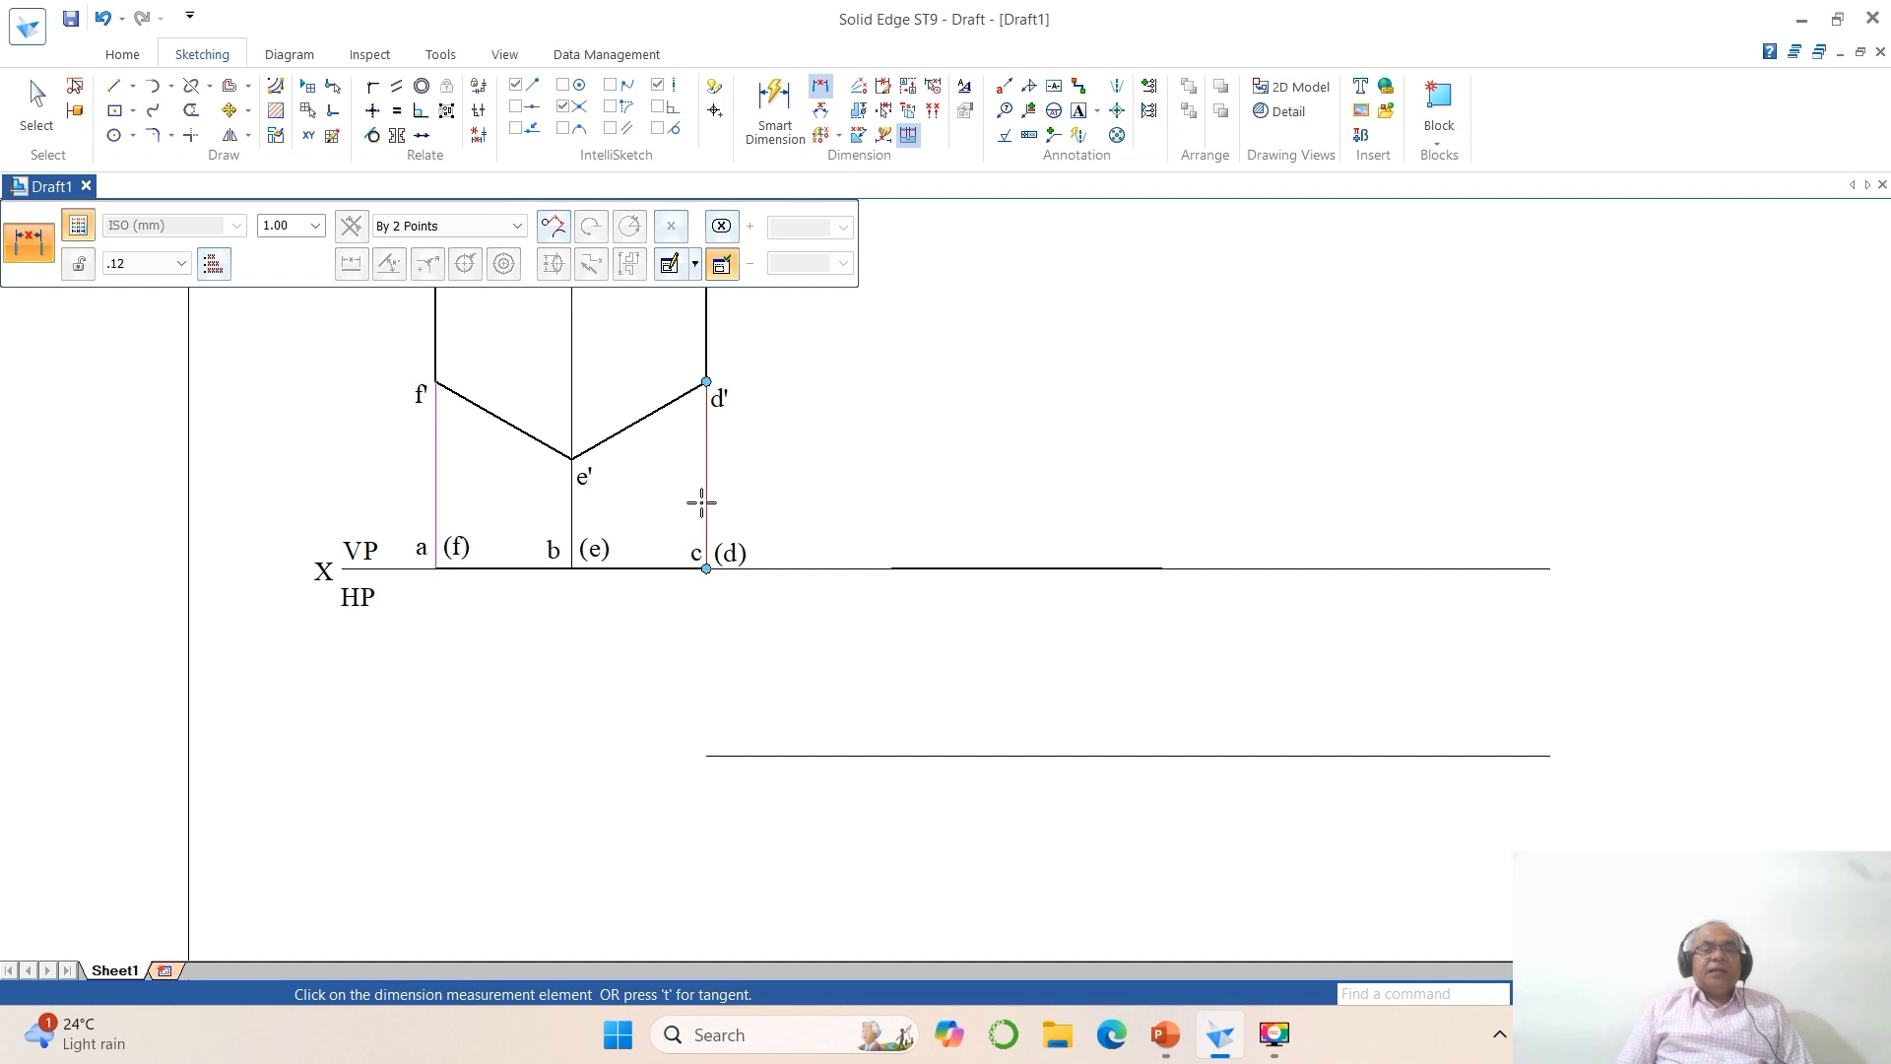
left_click(702, 498)
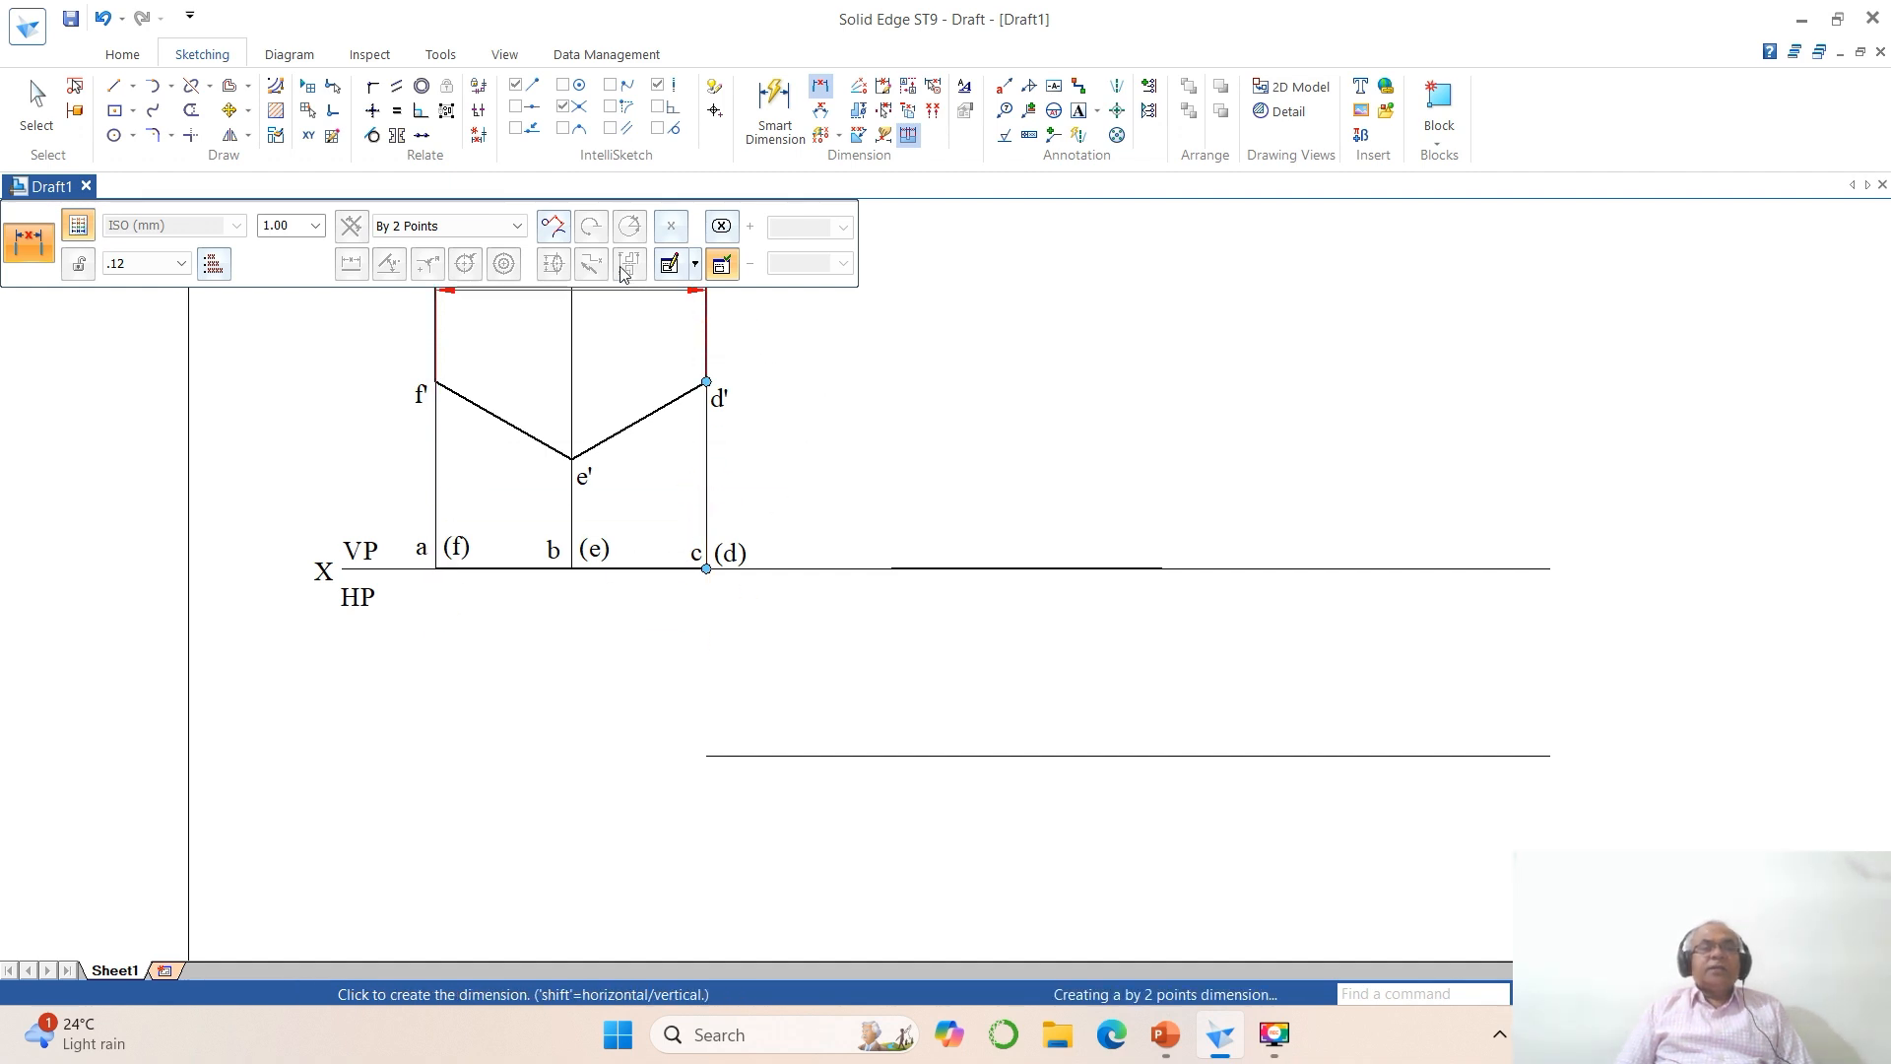
left_click(670, 227)
left_click(677, 266)
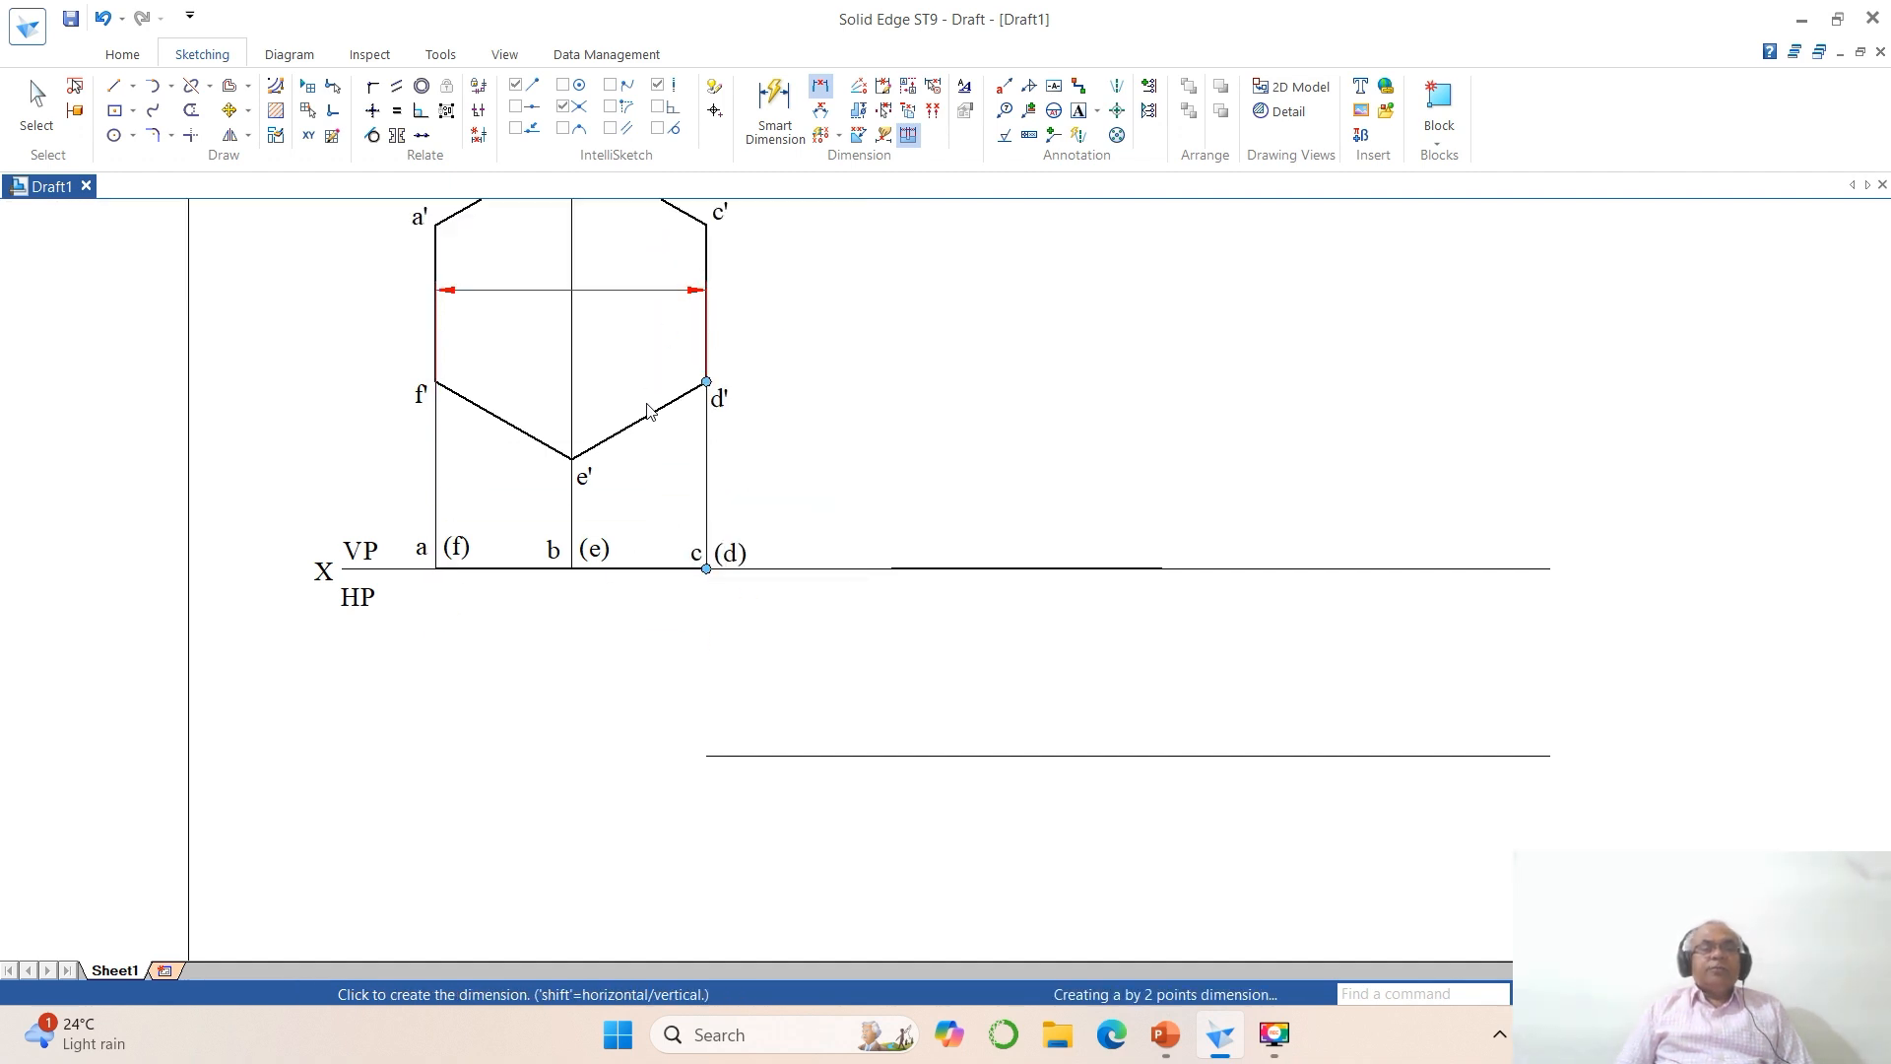
left_click(560, 648)
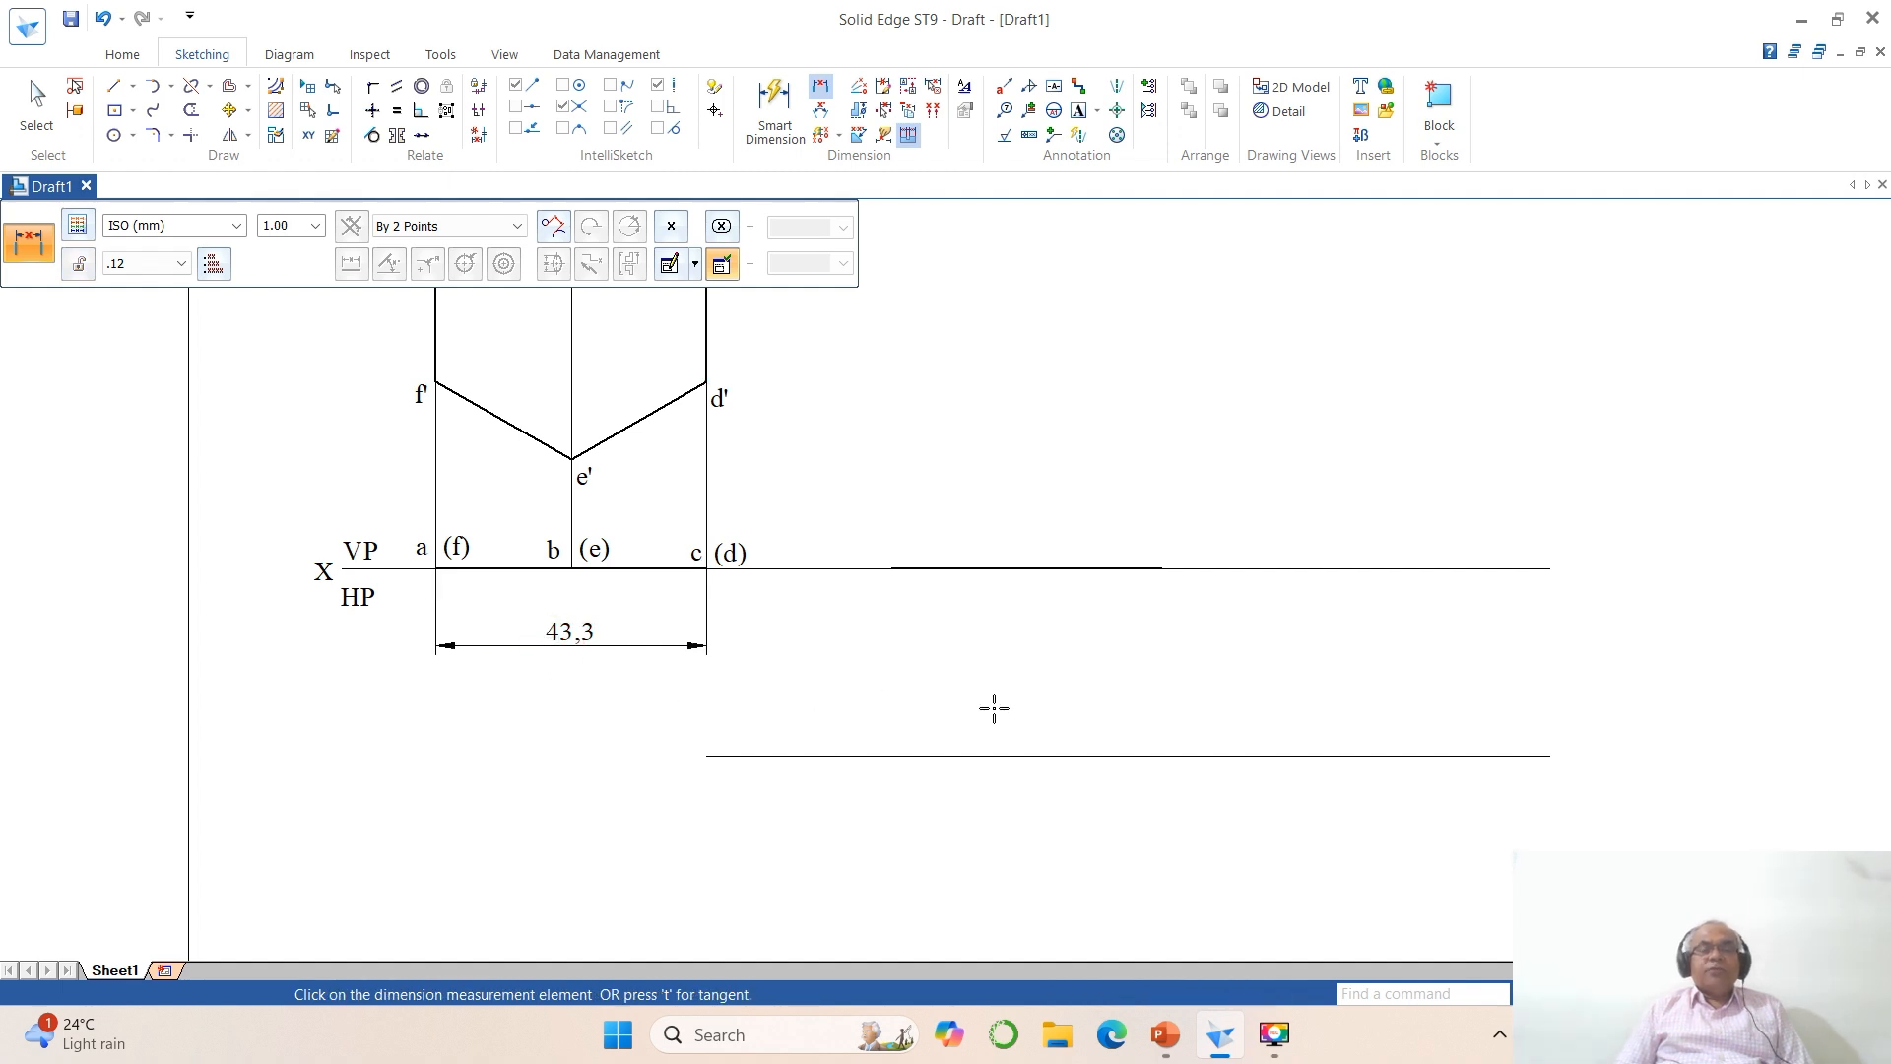
Step: Draw a centre-point arc of radius 43.3 mm and sweep 10° from the copied top-view line's start point, crossing the parallel line below XY
left_click(171, 87)
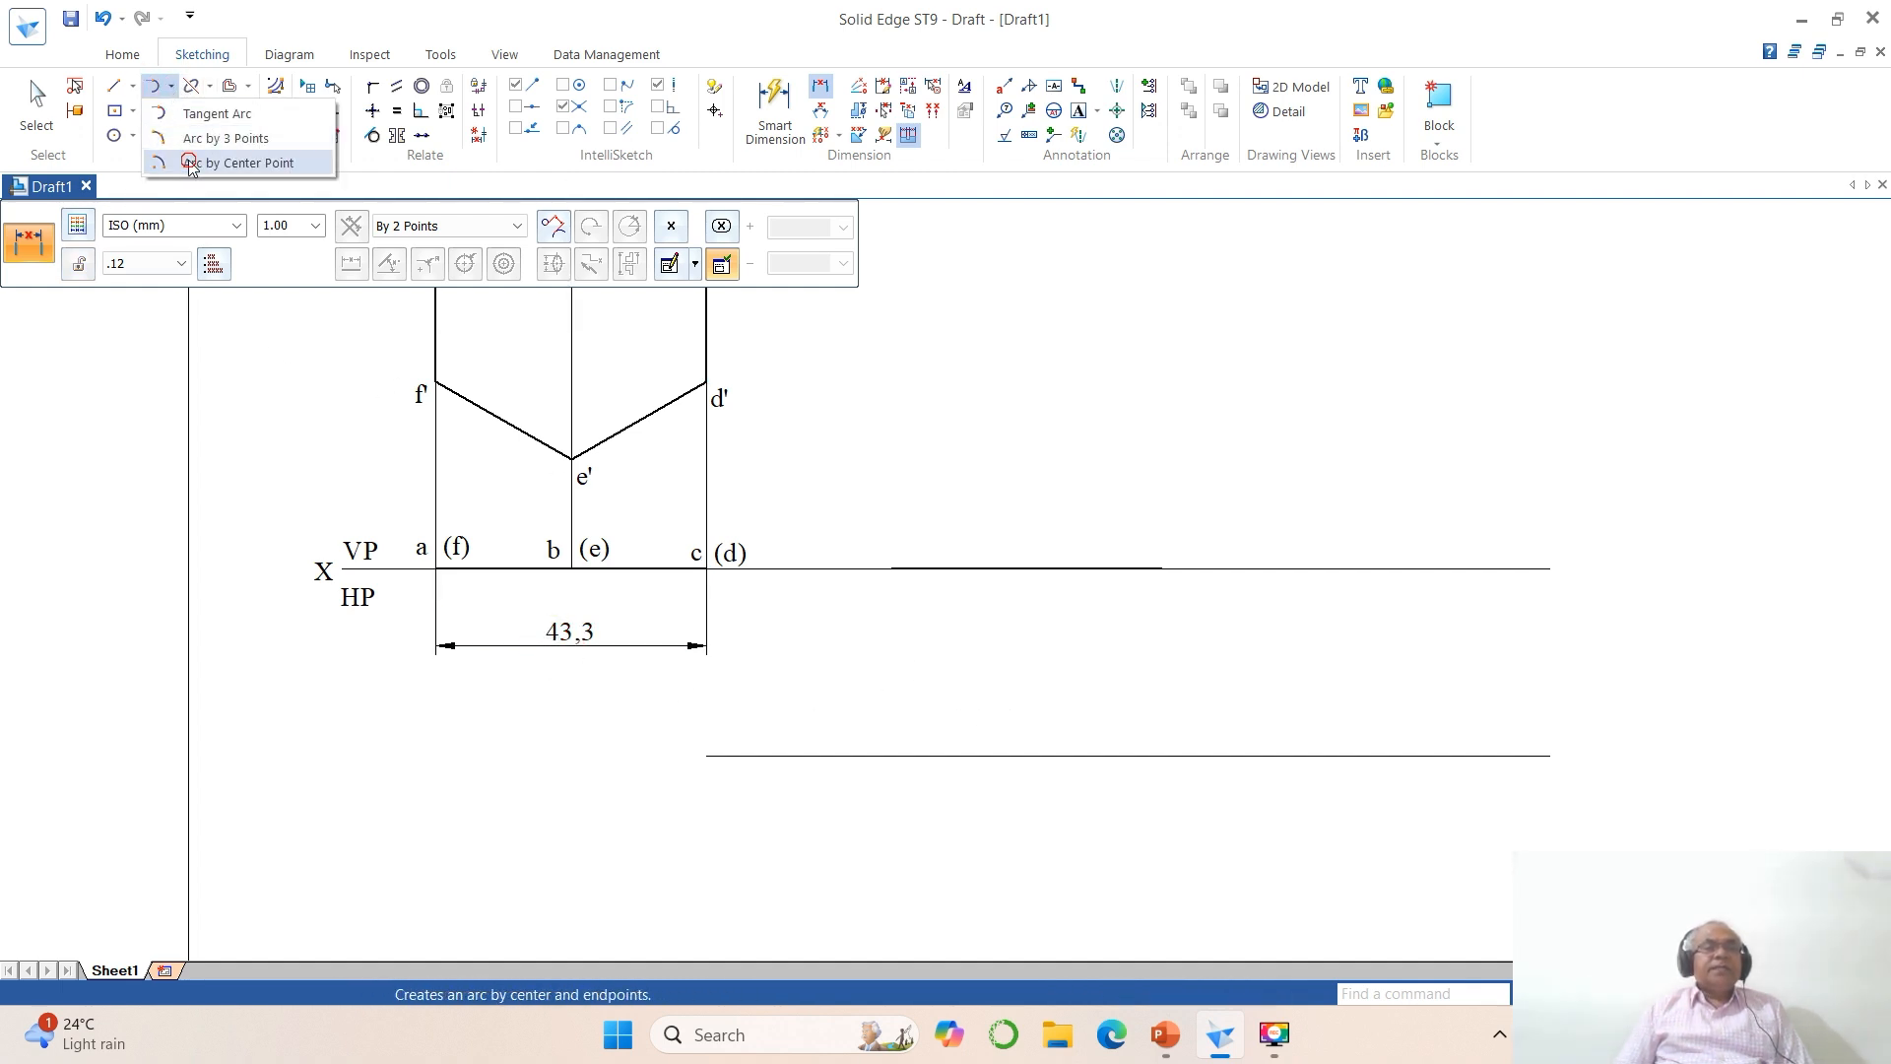
left_click(226, 162)
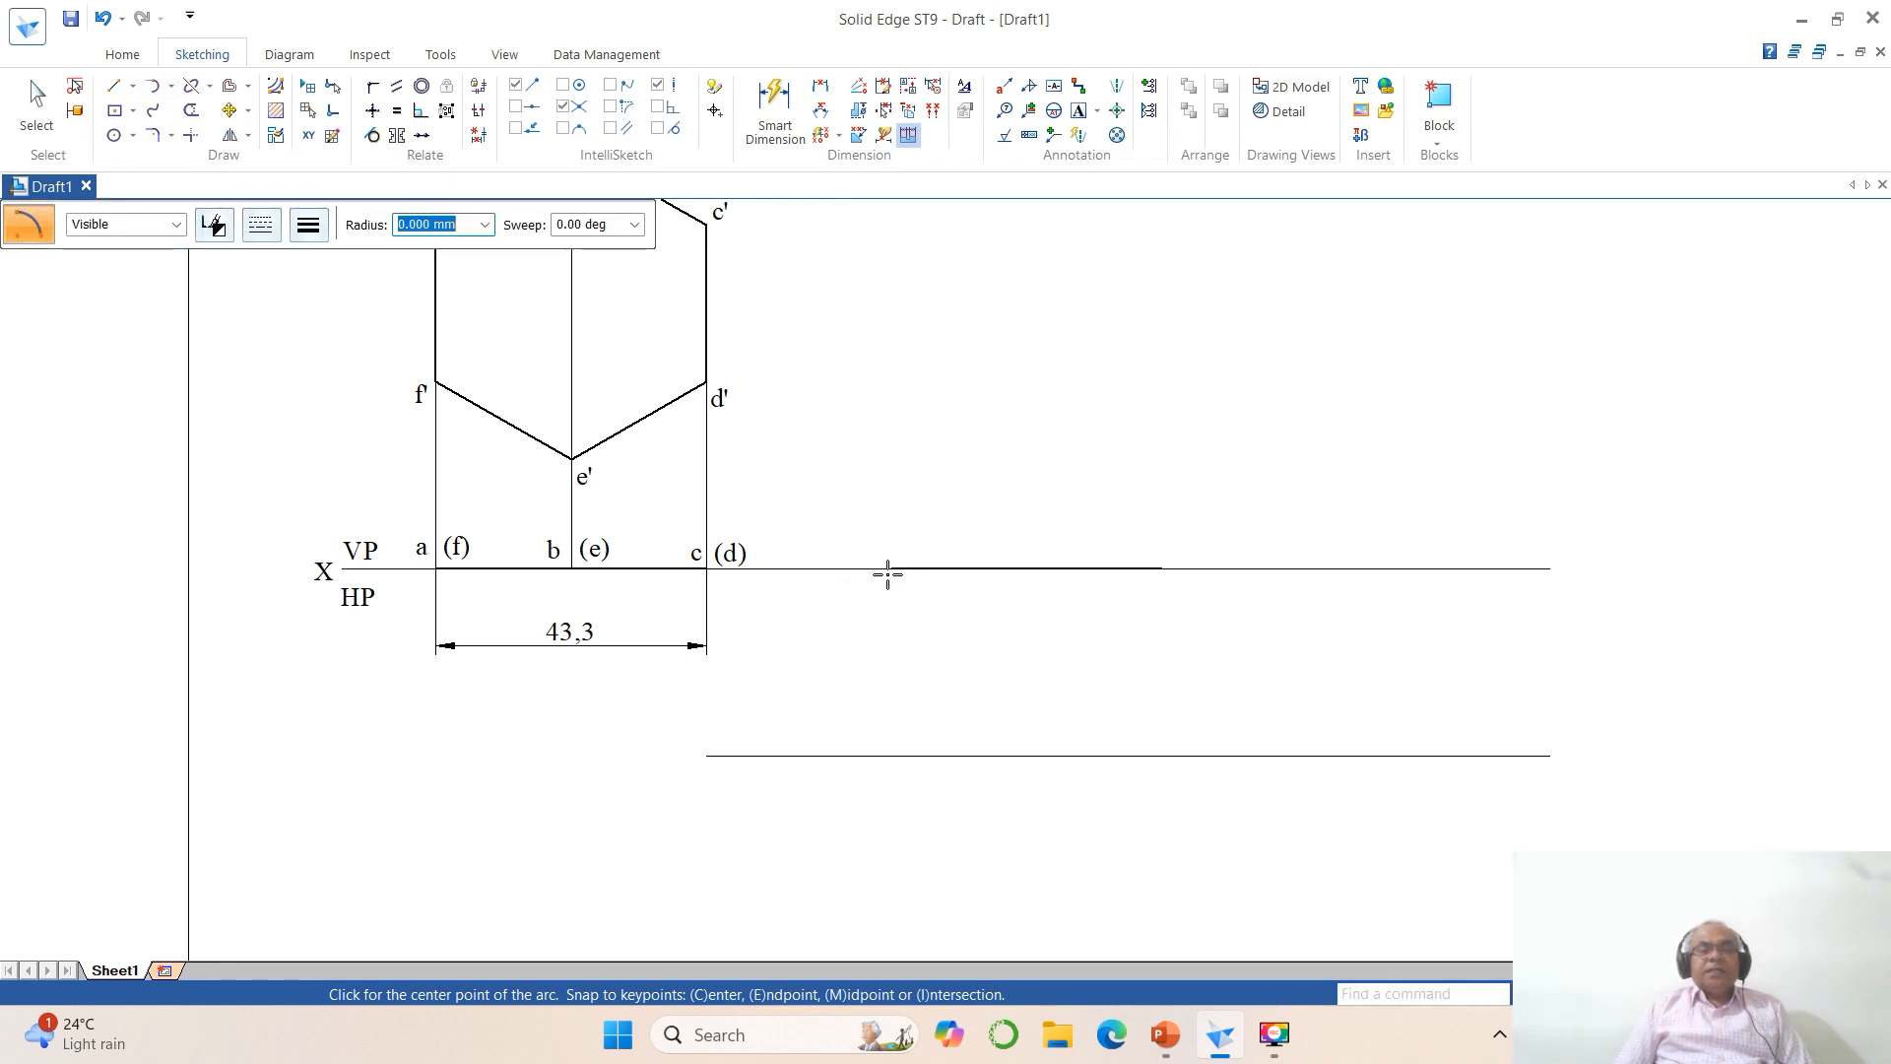
left_click(891, 569)
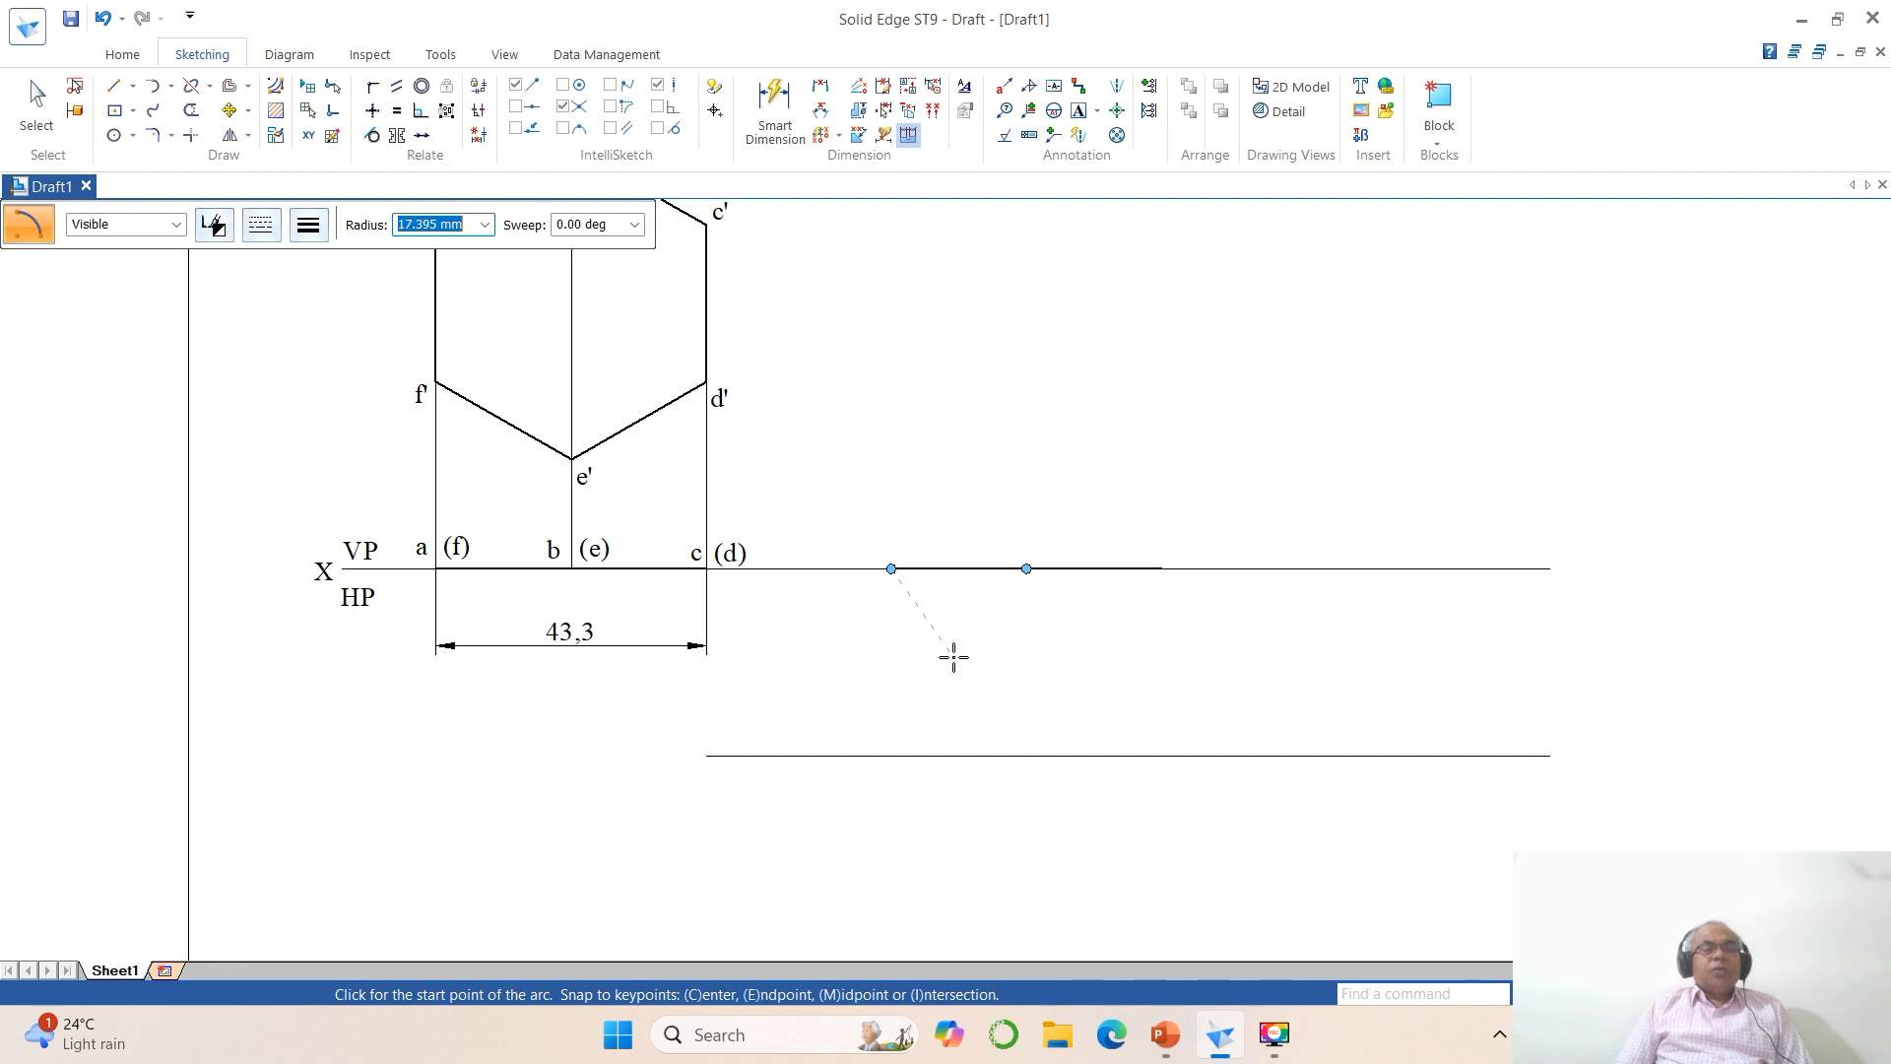
type("43.")
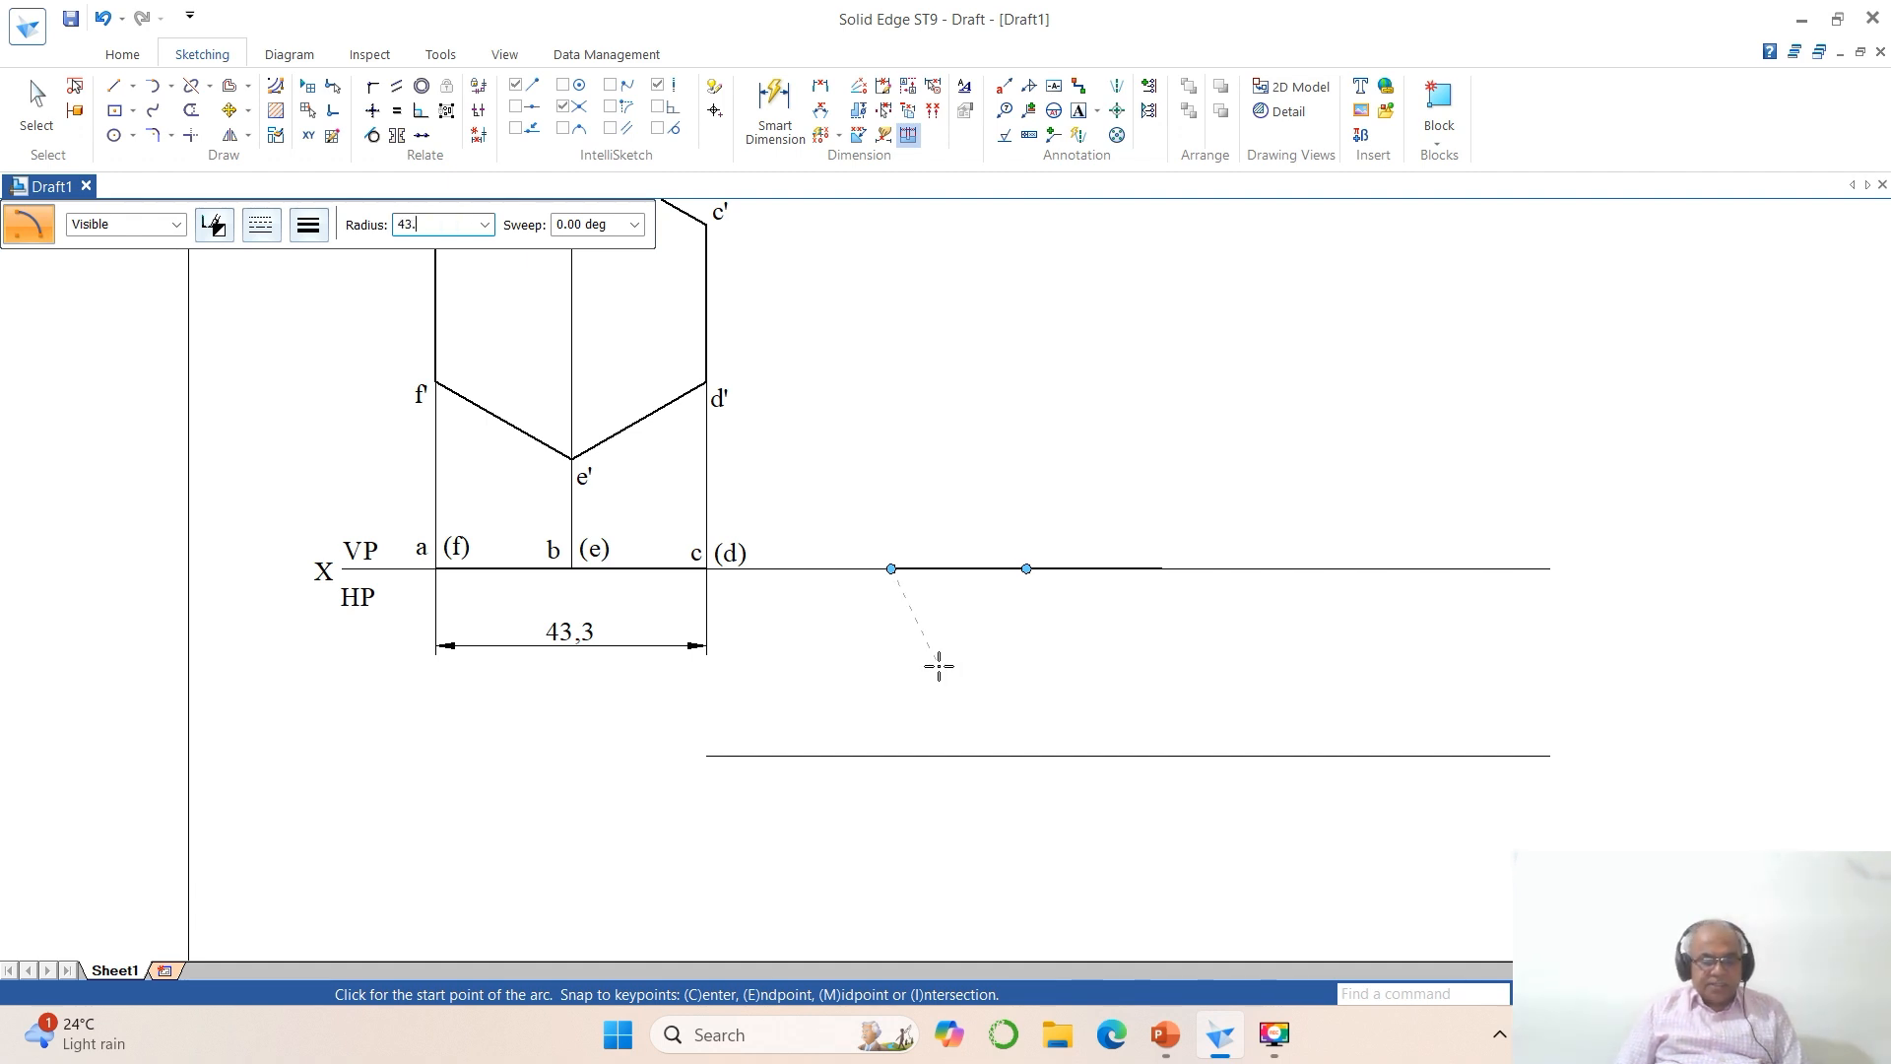
key("Tab")
type("10")
key("Return")
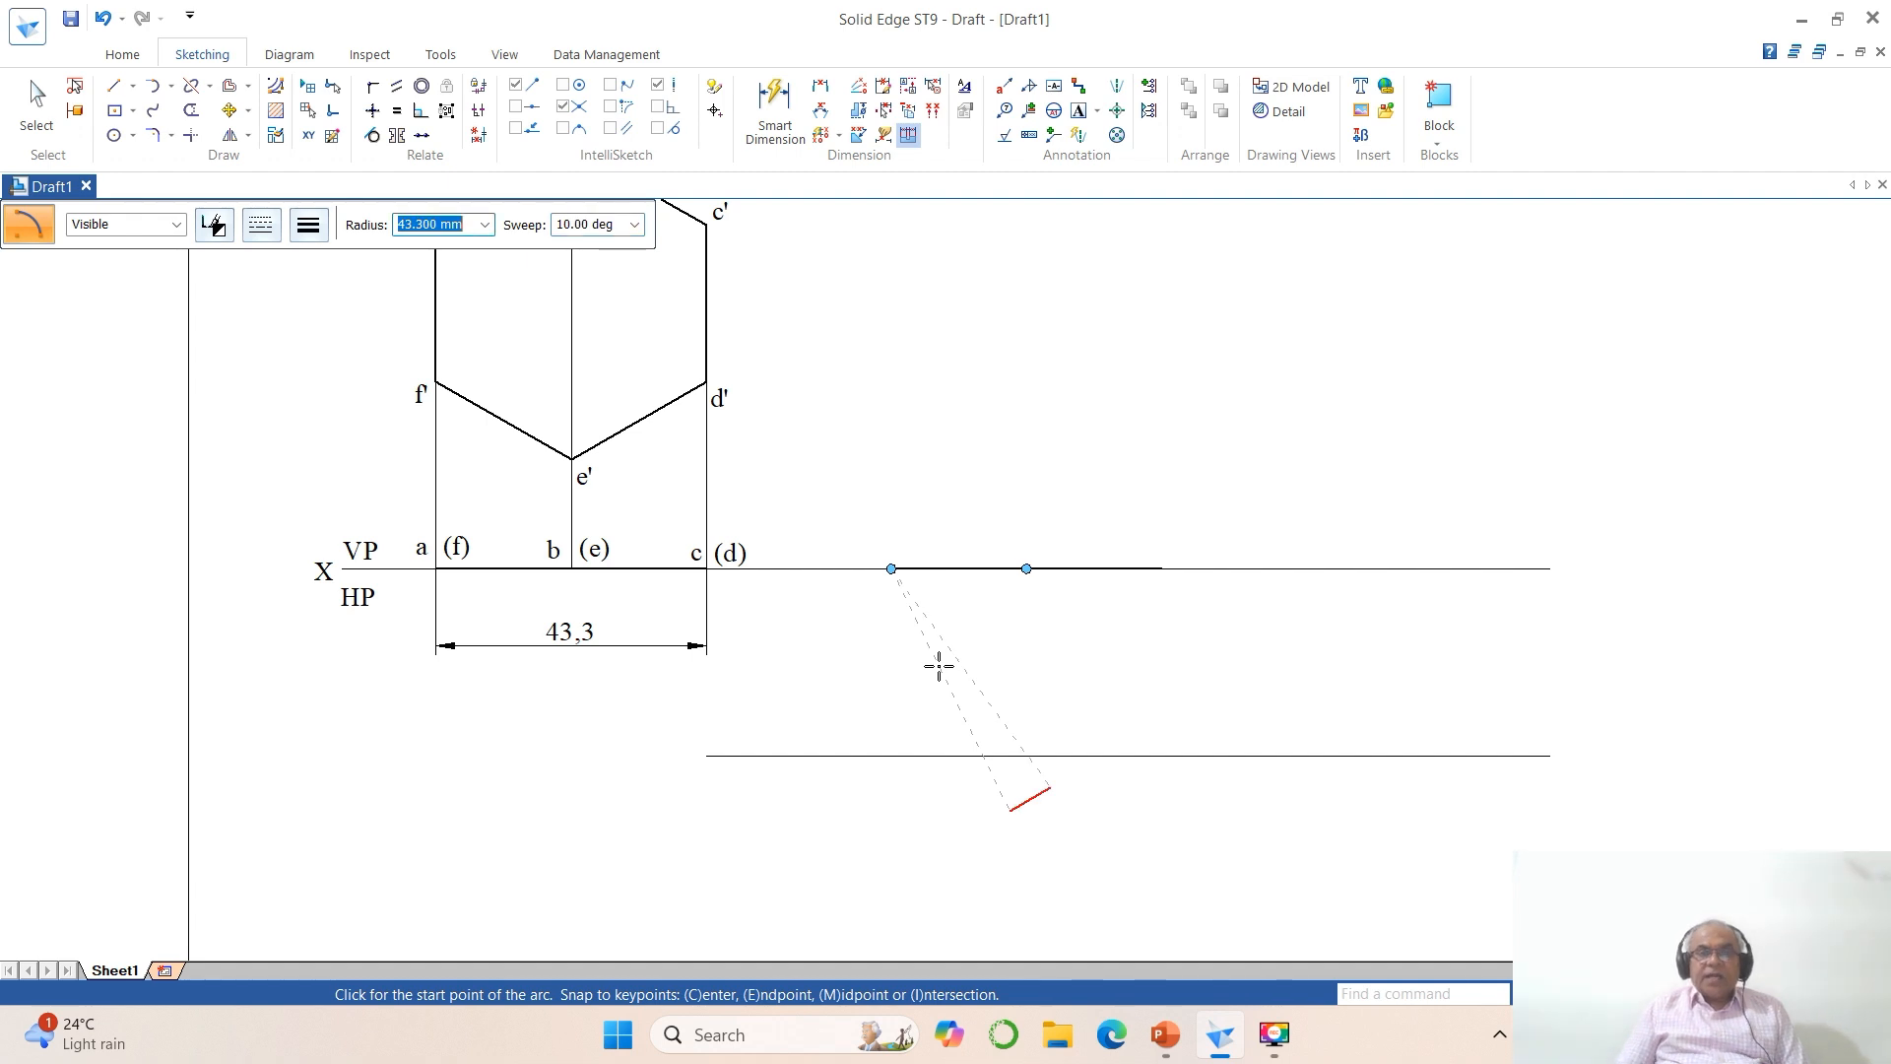
left_click(1006, 702)
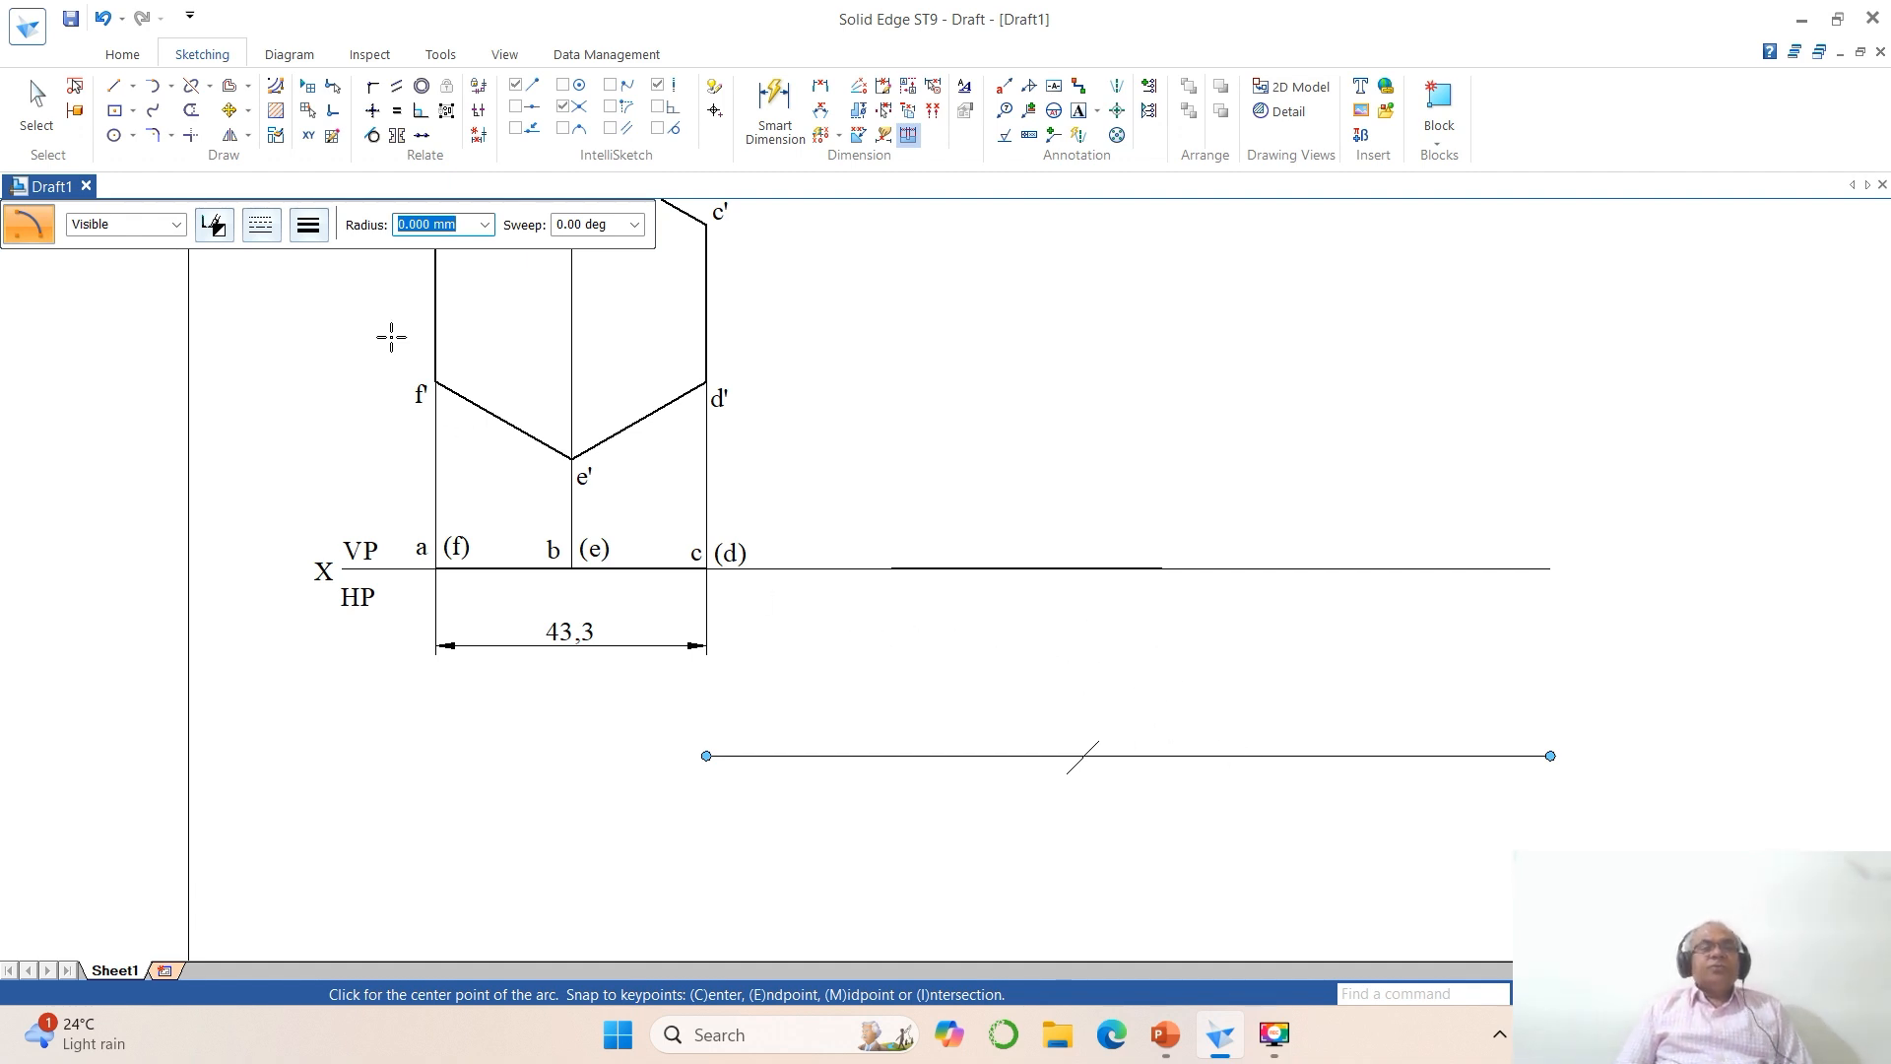
Step: Rotate the copied top-view line about its XY start point until its free end meets the intersection of the arc and lower parallel line
left_click(249, 110)
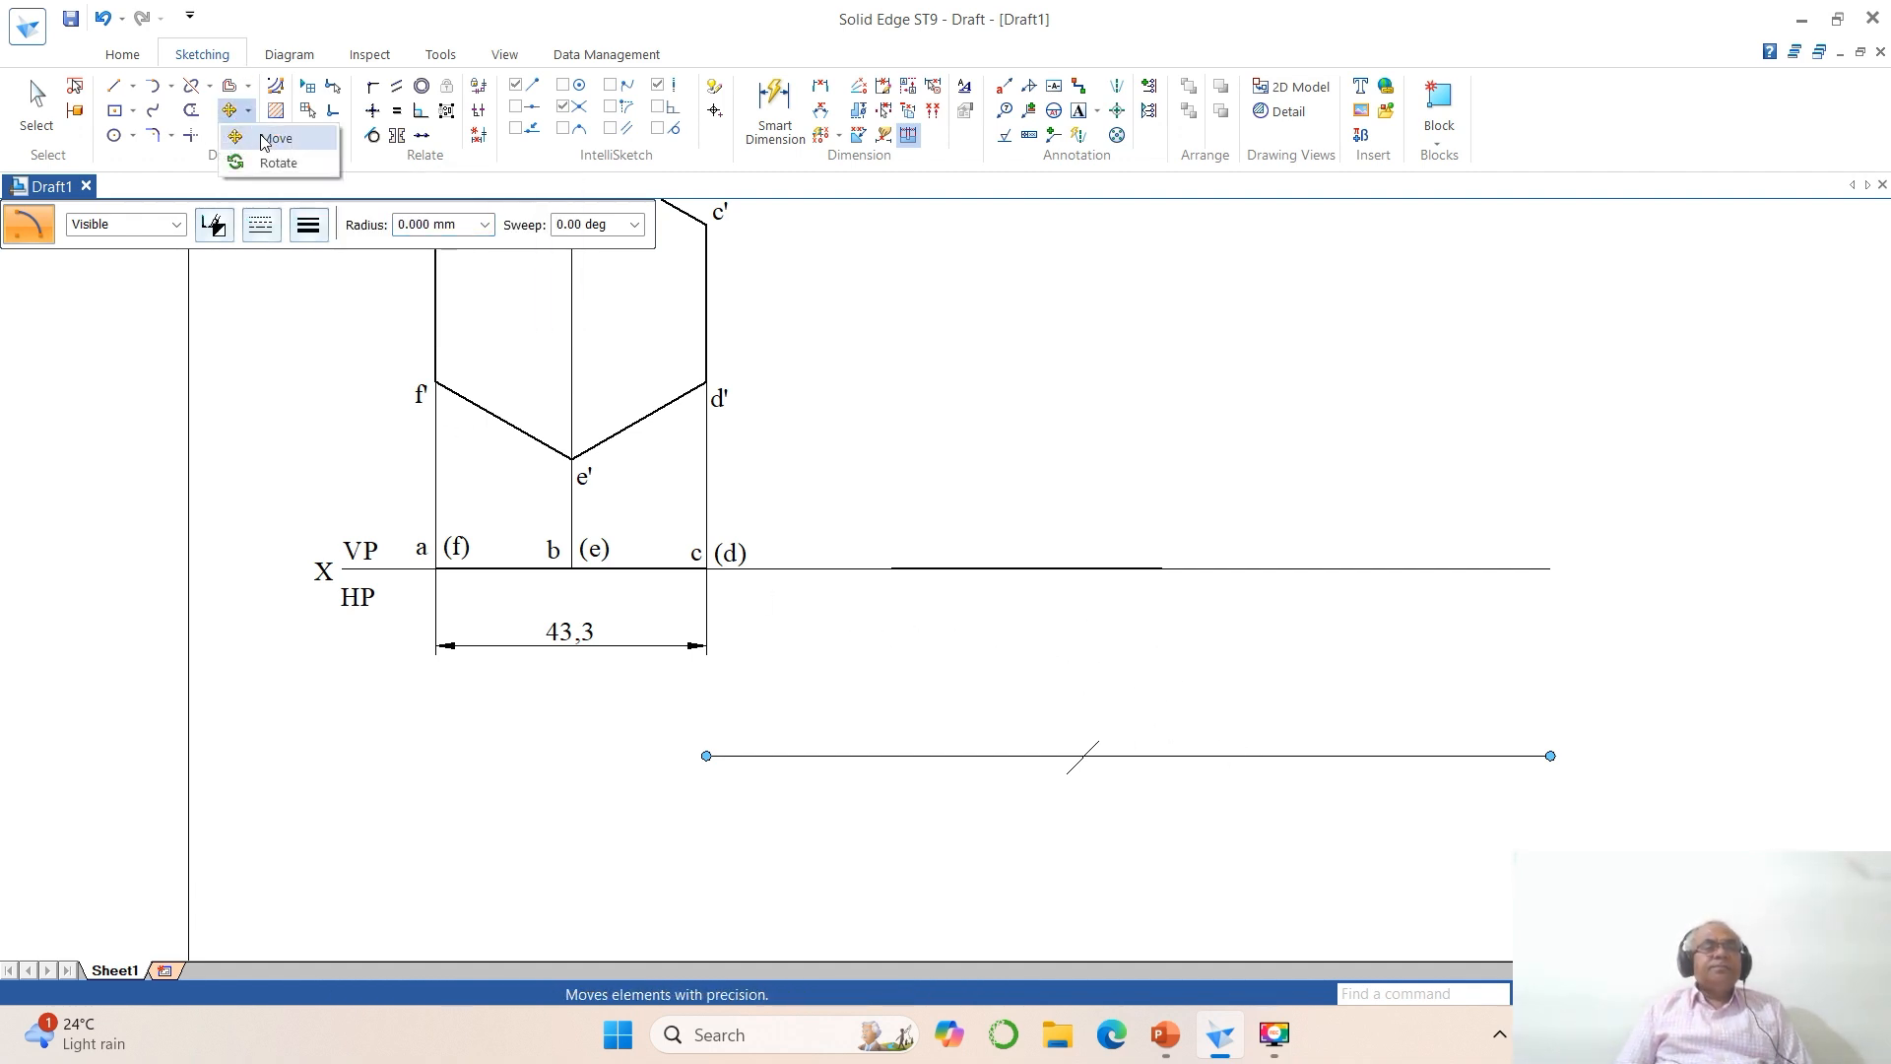
left_click(267, 164)
left_click(916, 566)
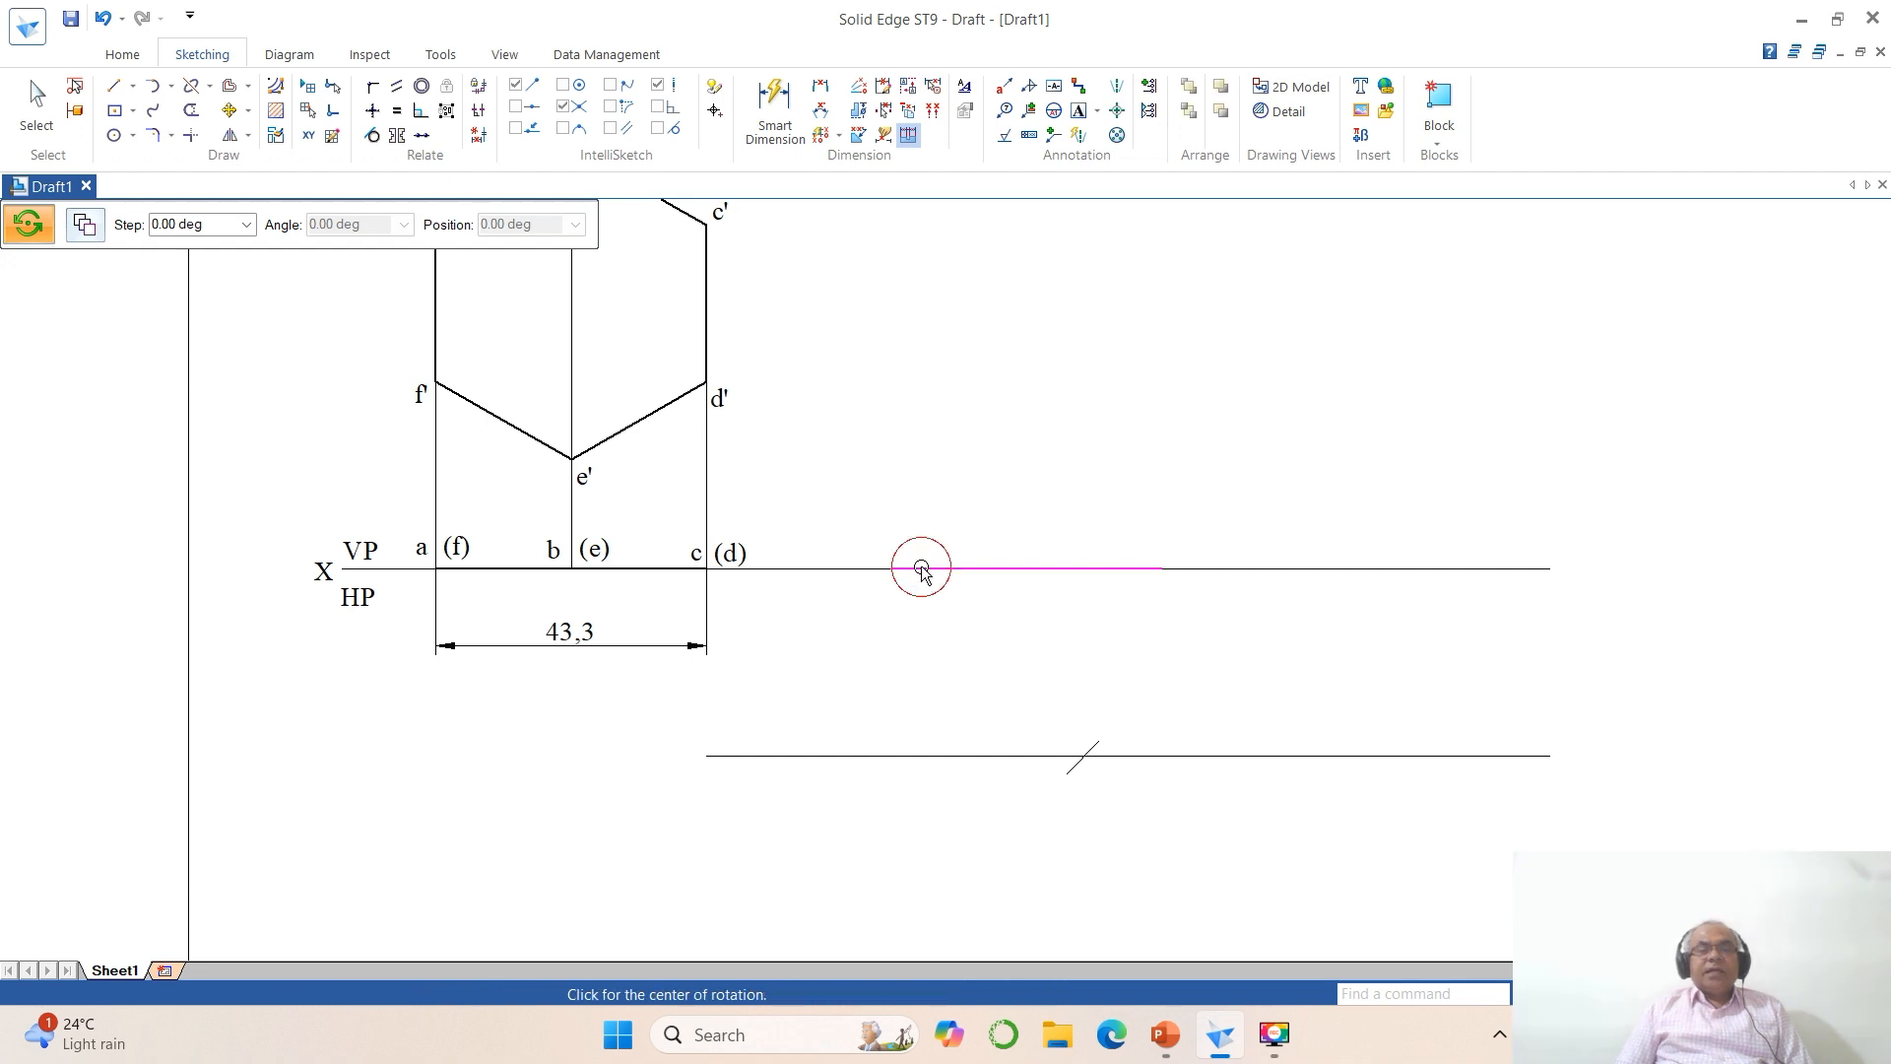
left_click(891, 569)
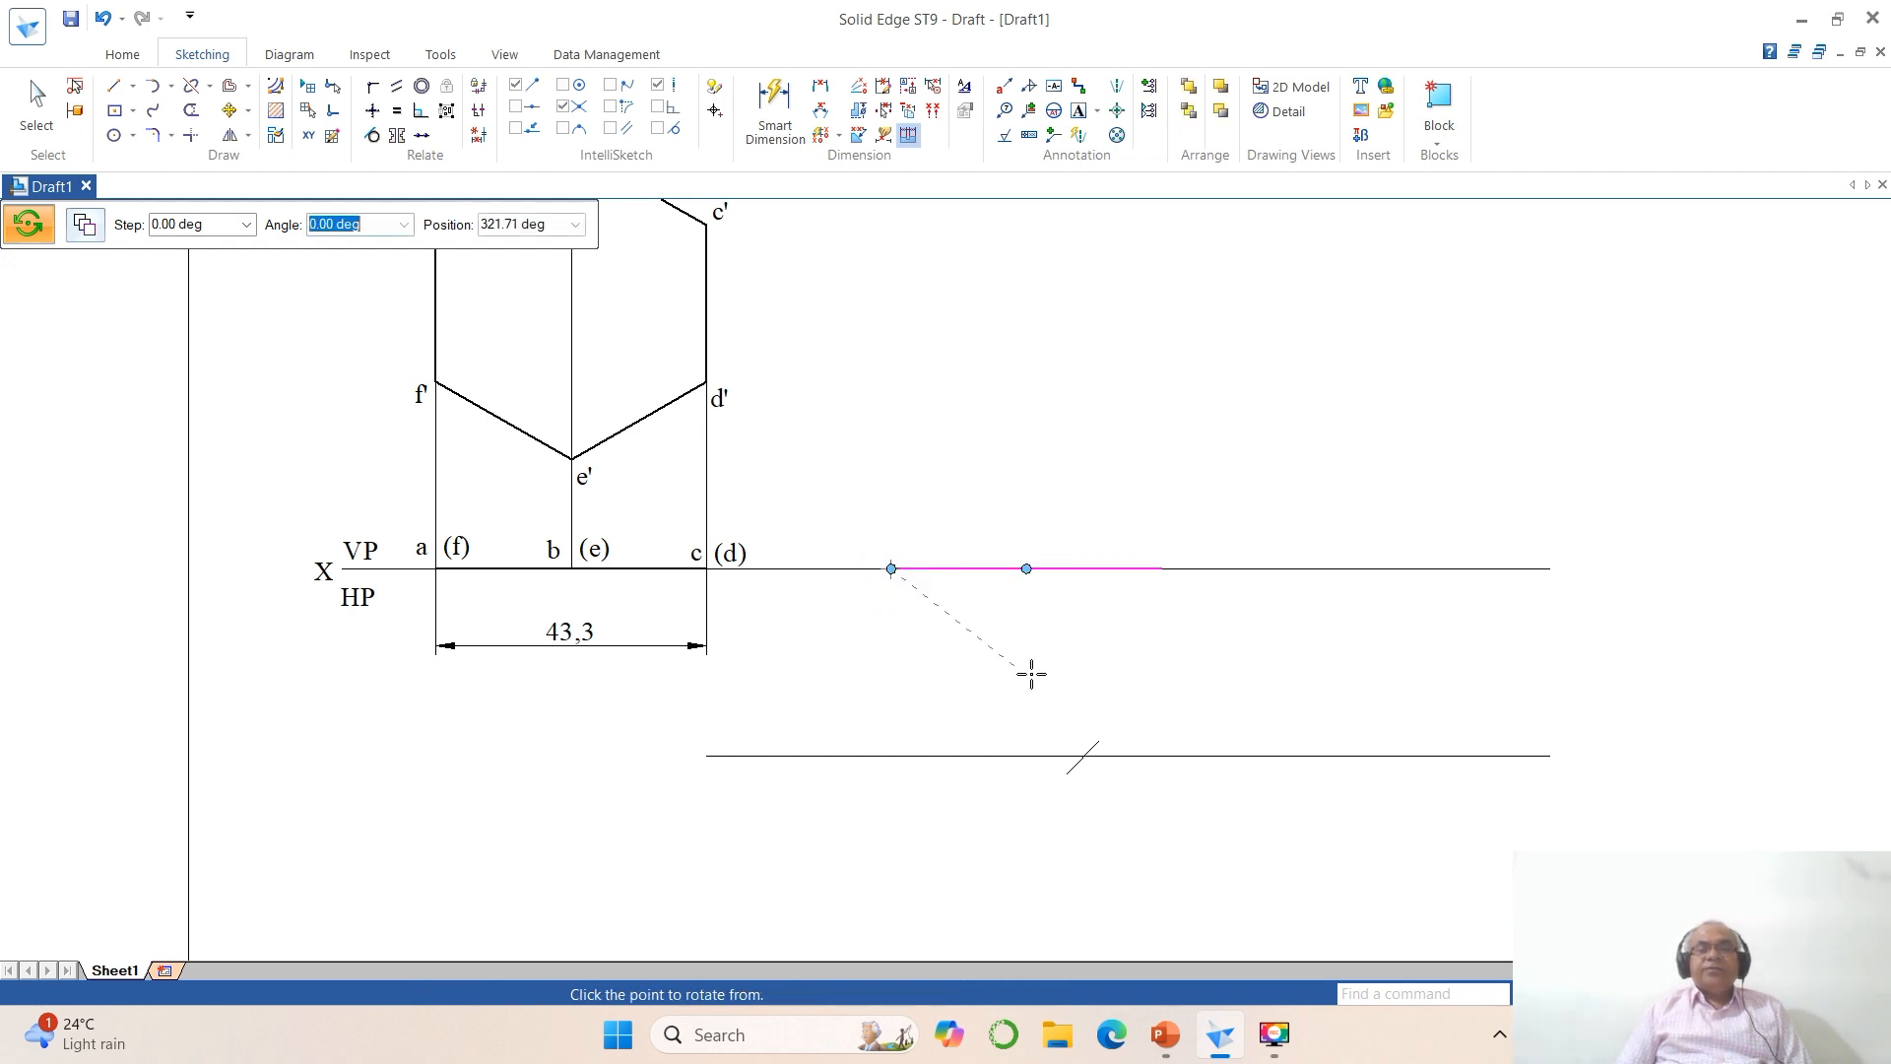
left_click(1160, 569)
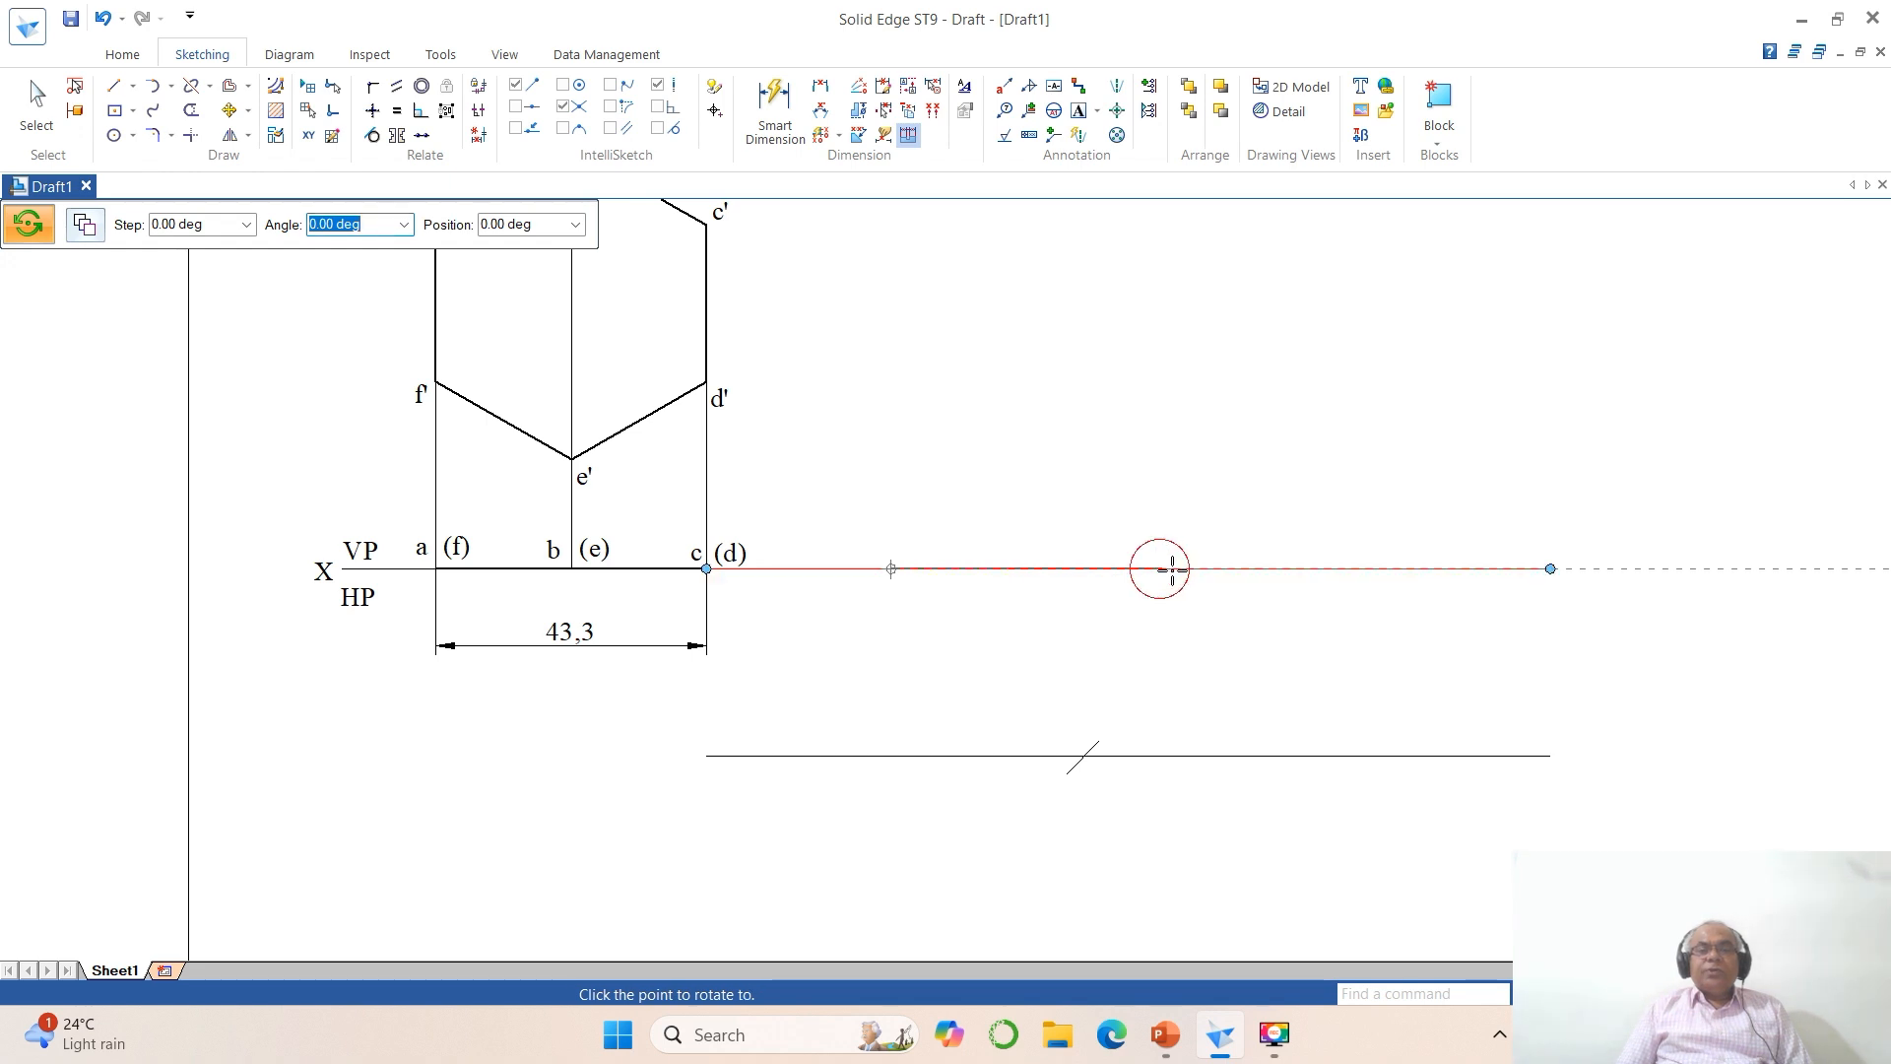
left_click(1082, 755)
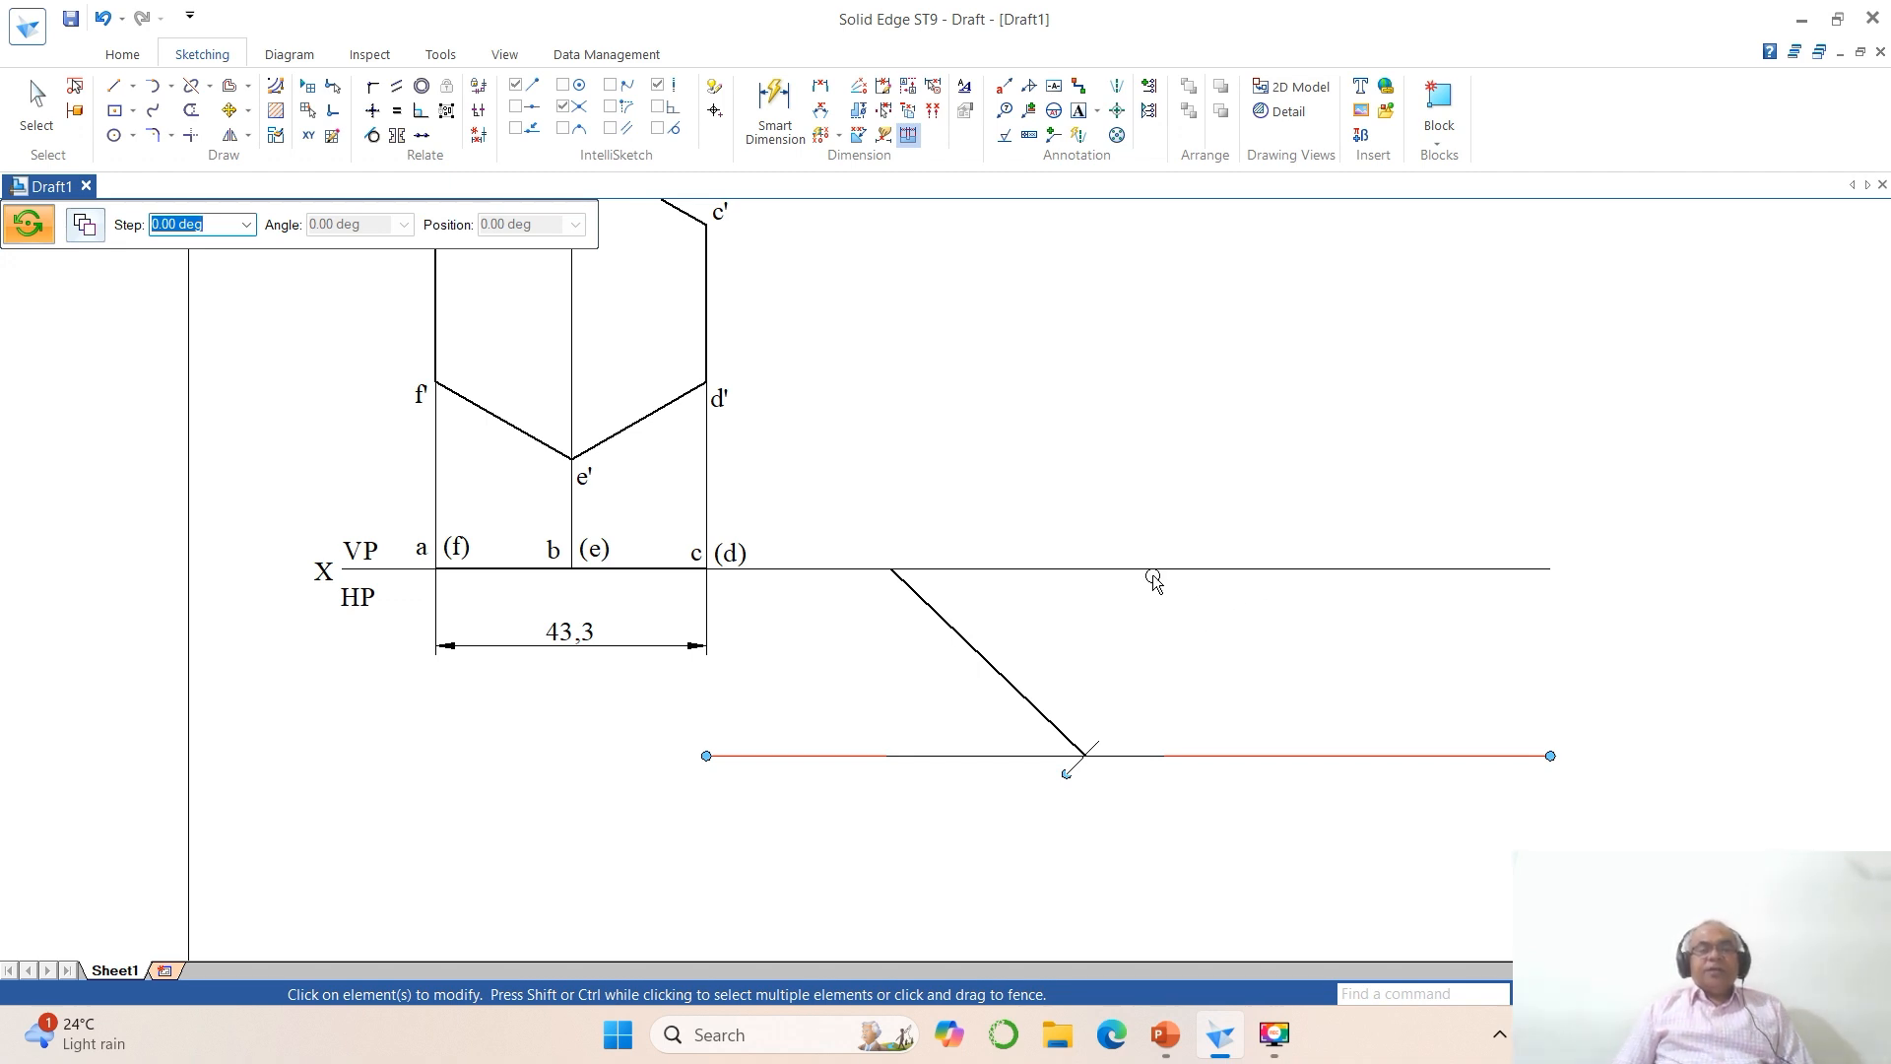
Step: Delete the horizontal dimension placed below the first top view
left_click(37, 99)
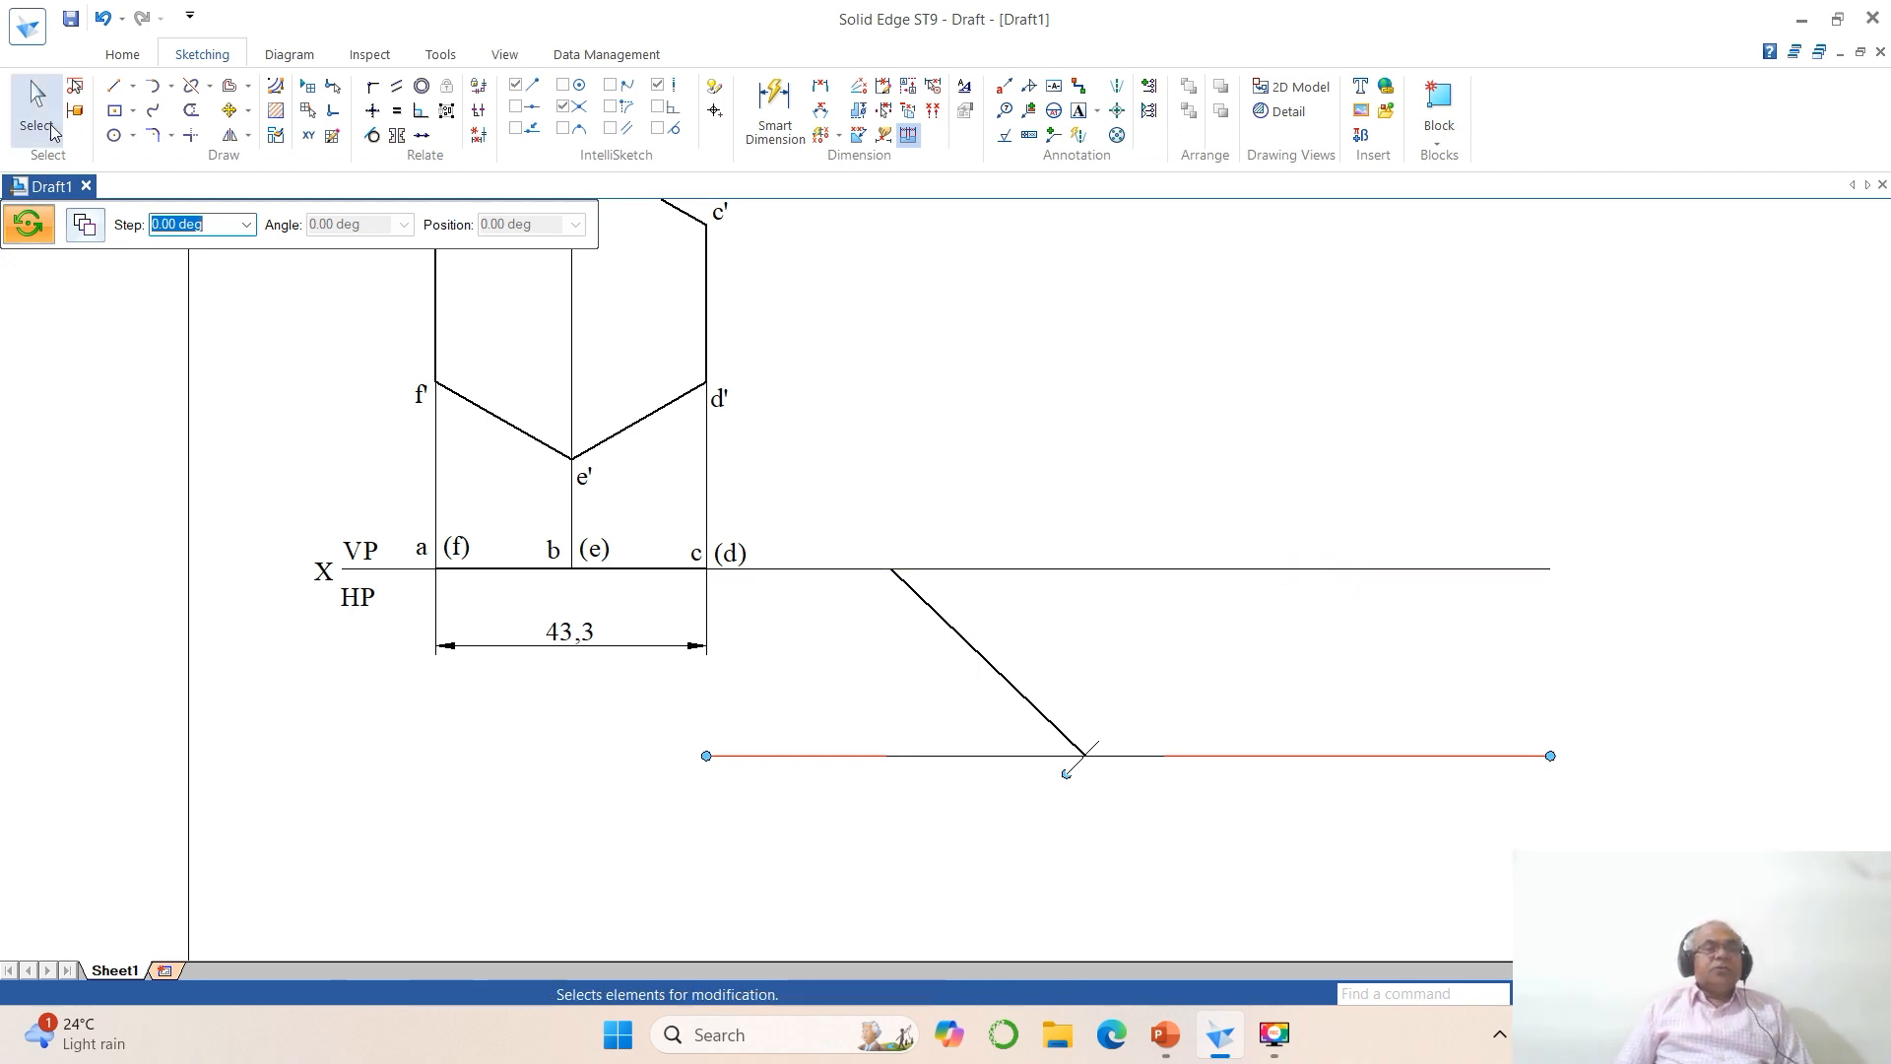
left_click(501, 650)
left_click(501, 650)
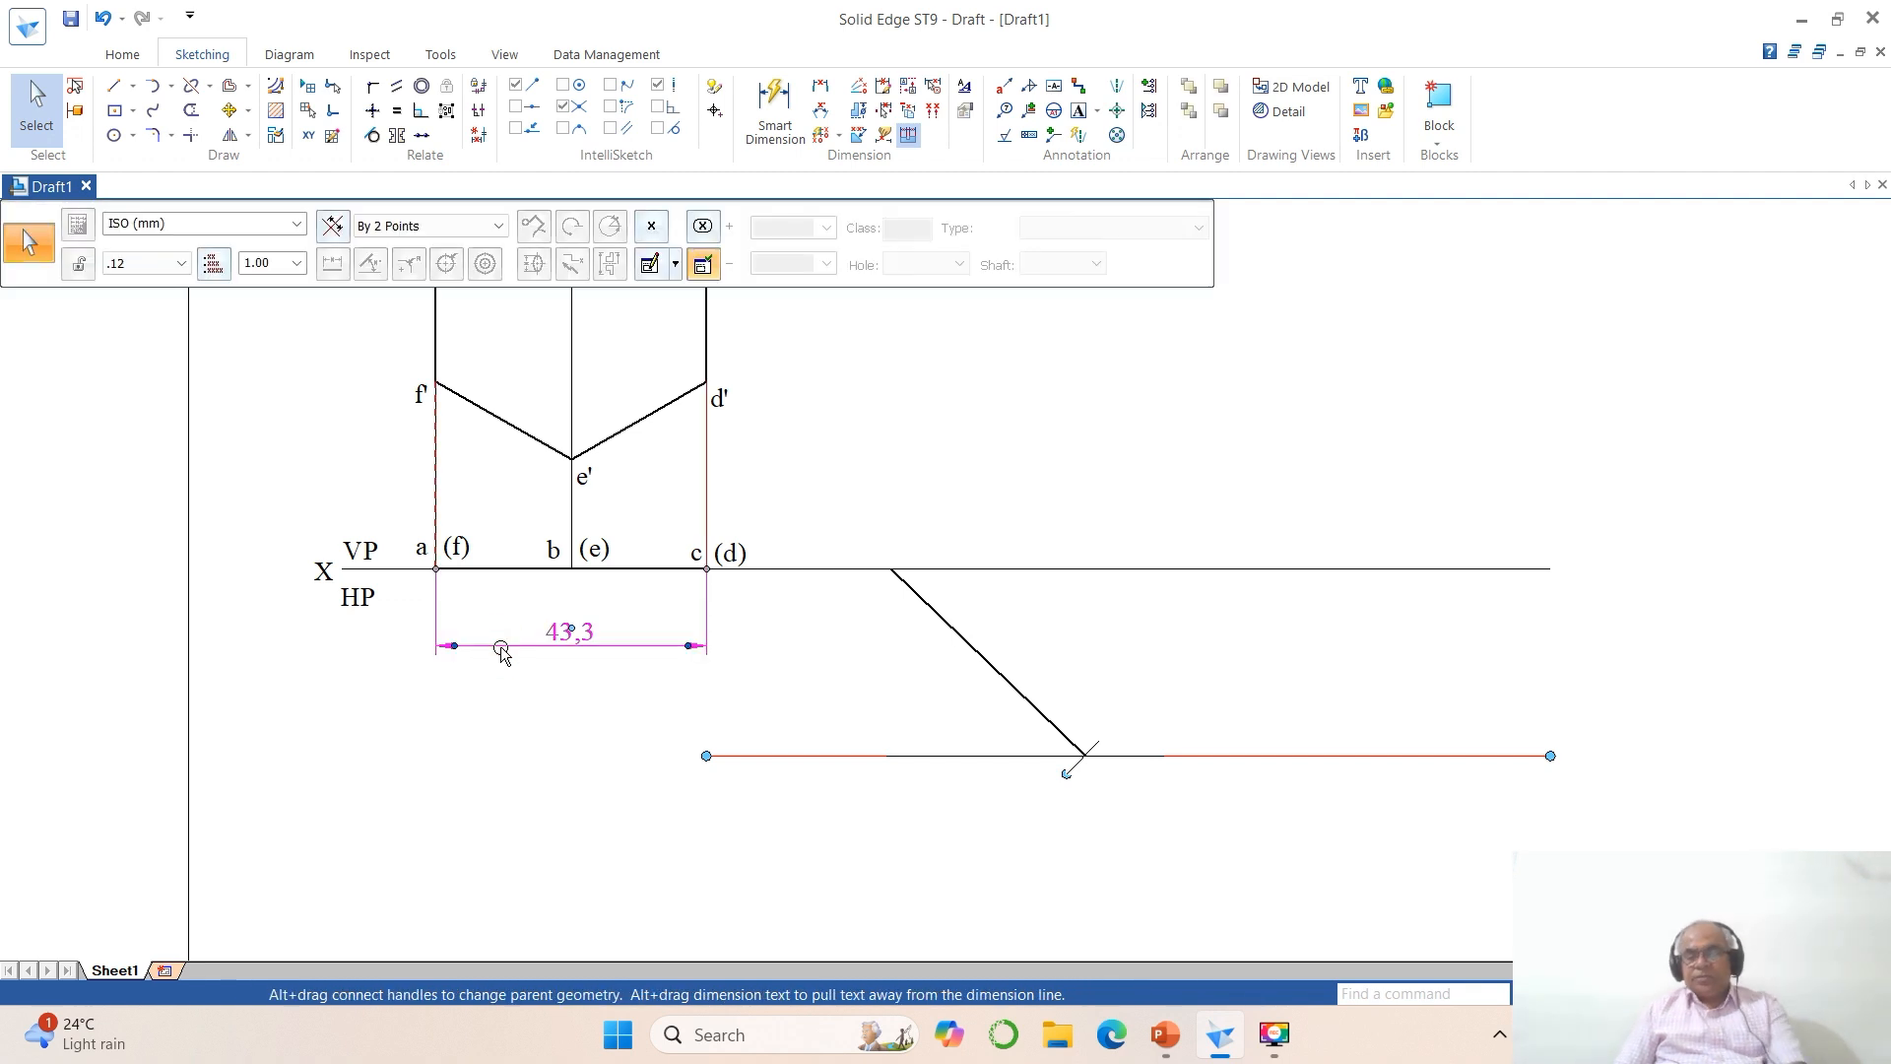
key("Delete")
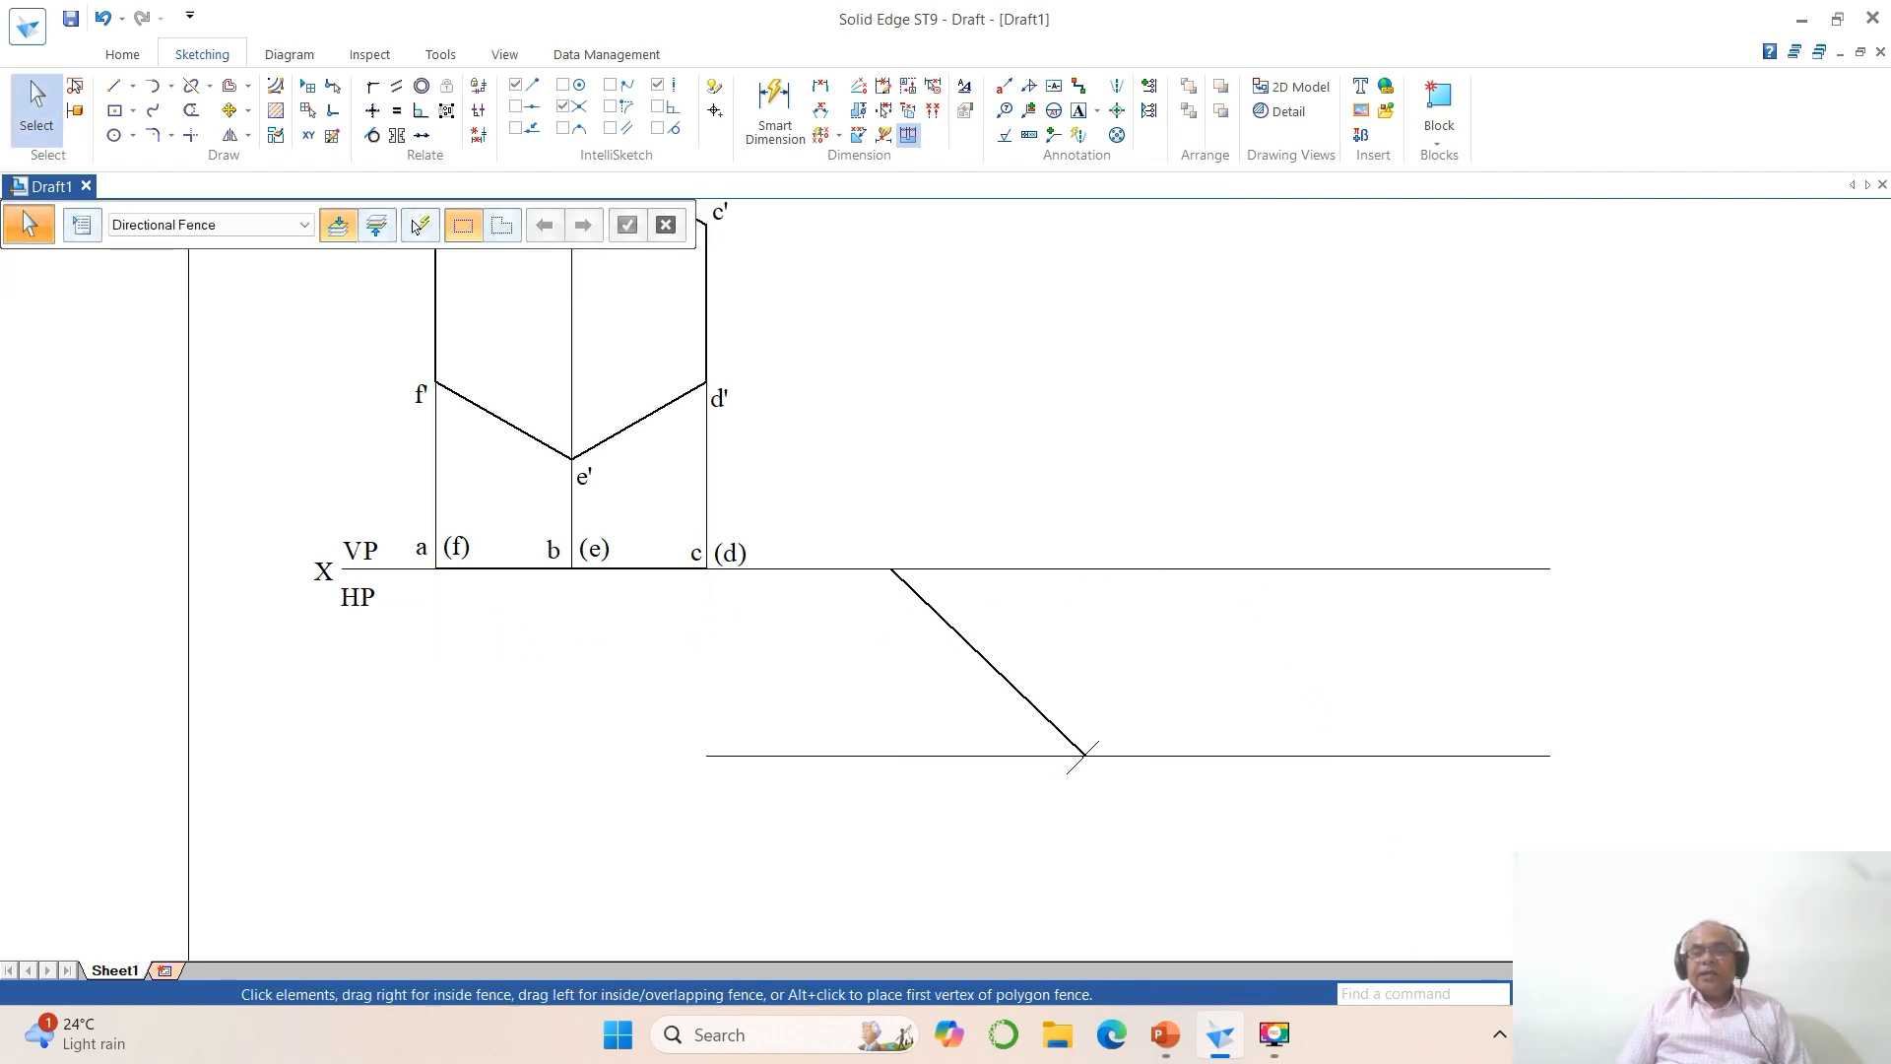
Step: Draw vertical projectors from both ends of the inclined top-view line up to about the level of b'
left_click(1664, 993)
left_click(1617, 994)
left_click(449, 327)
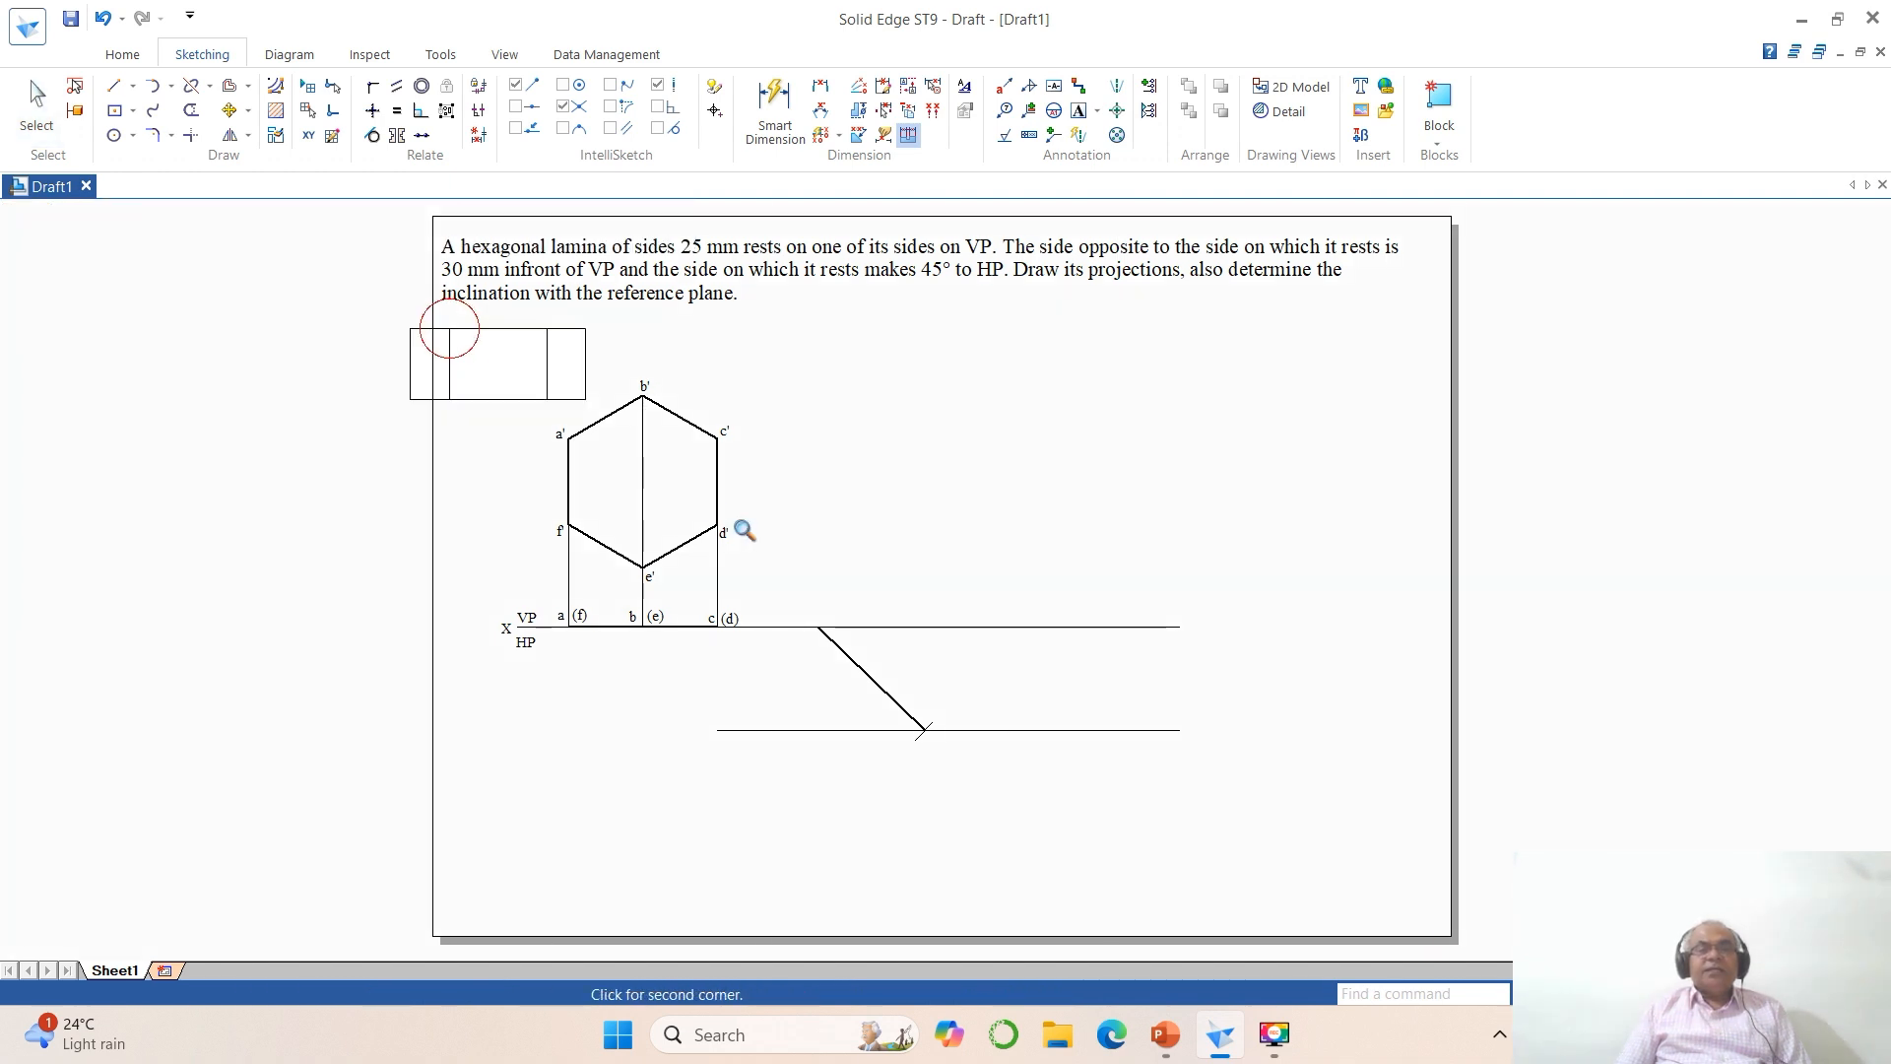
left_click(1348, 882)
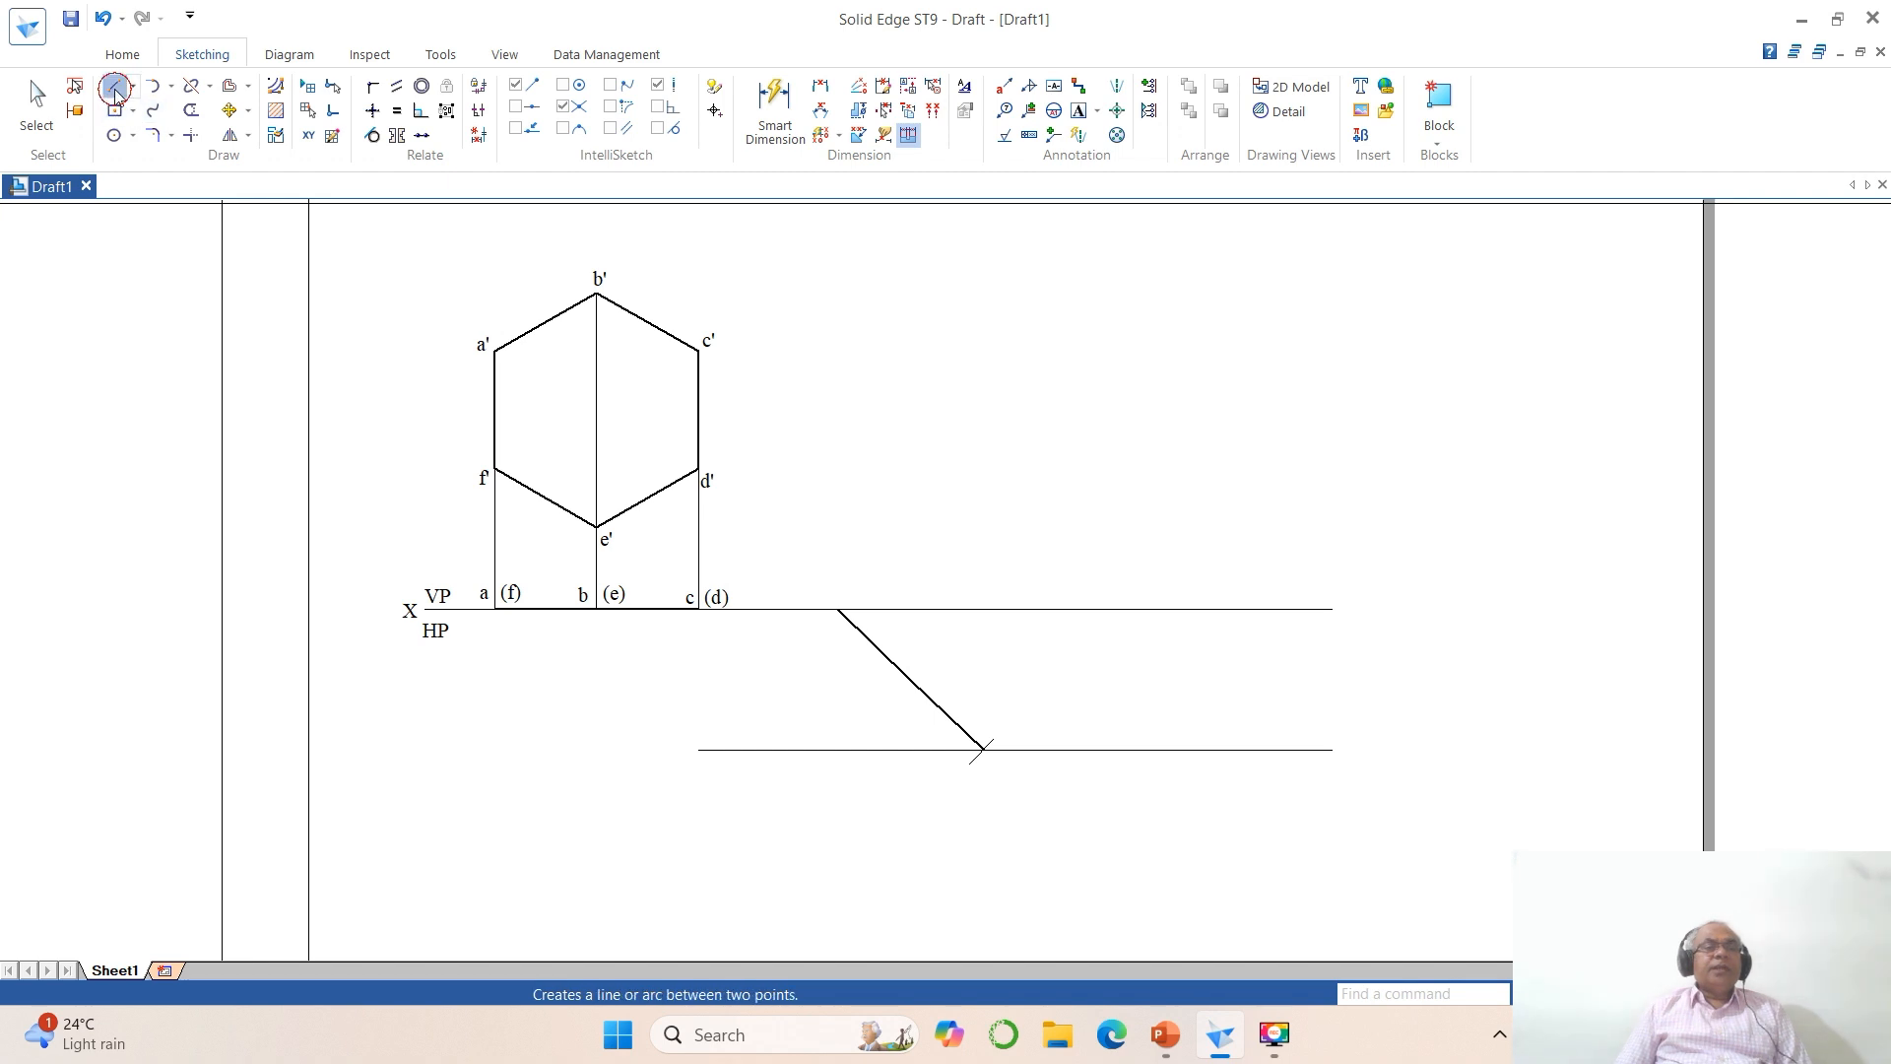
left_click(113, 86)
left_click(837, 608)
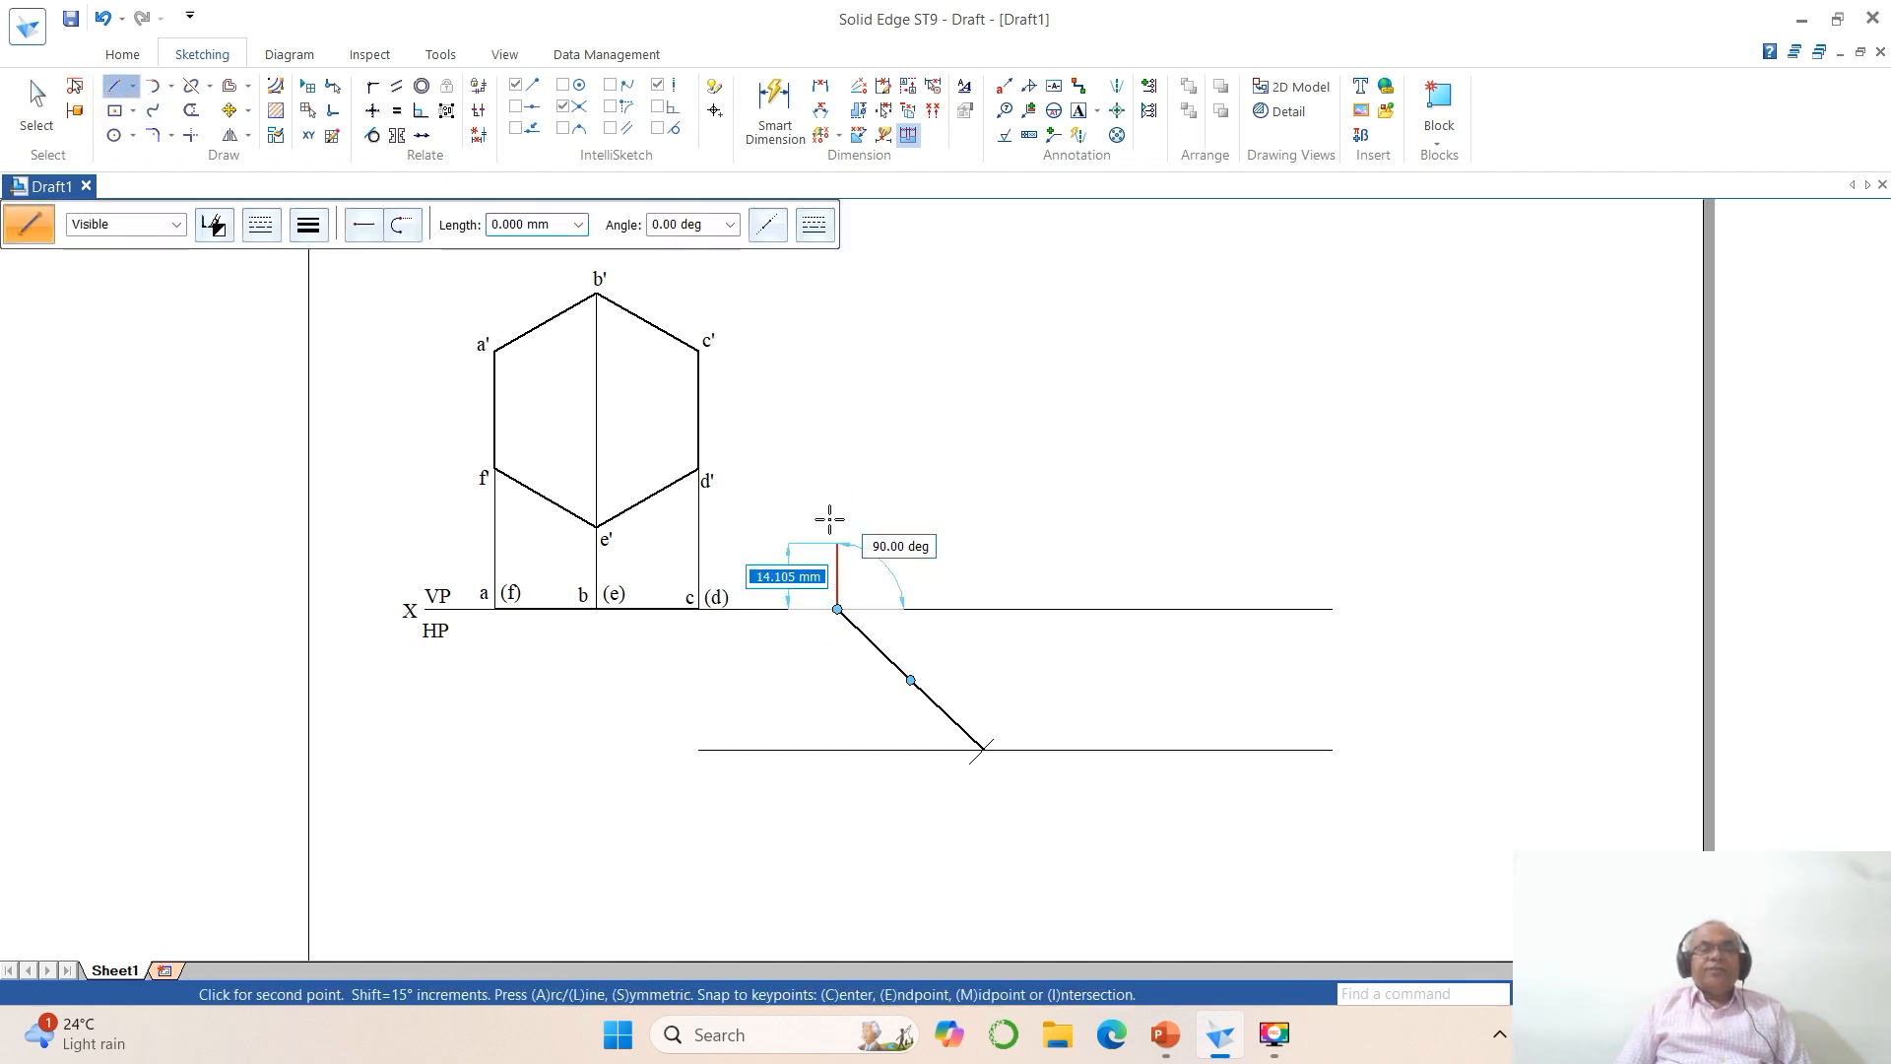
left_click(842, 293)
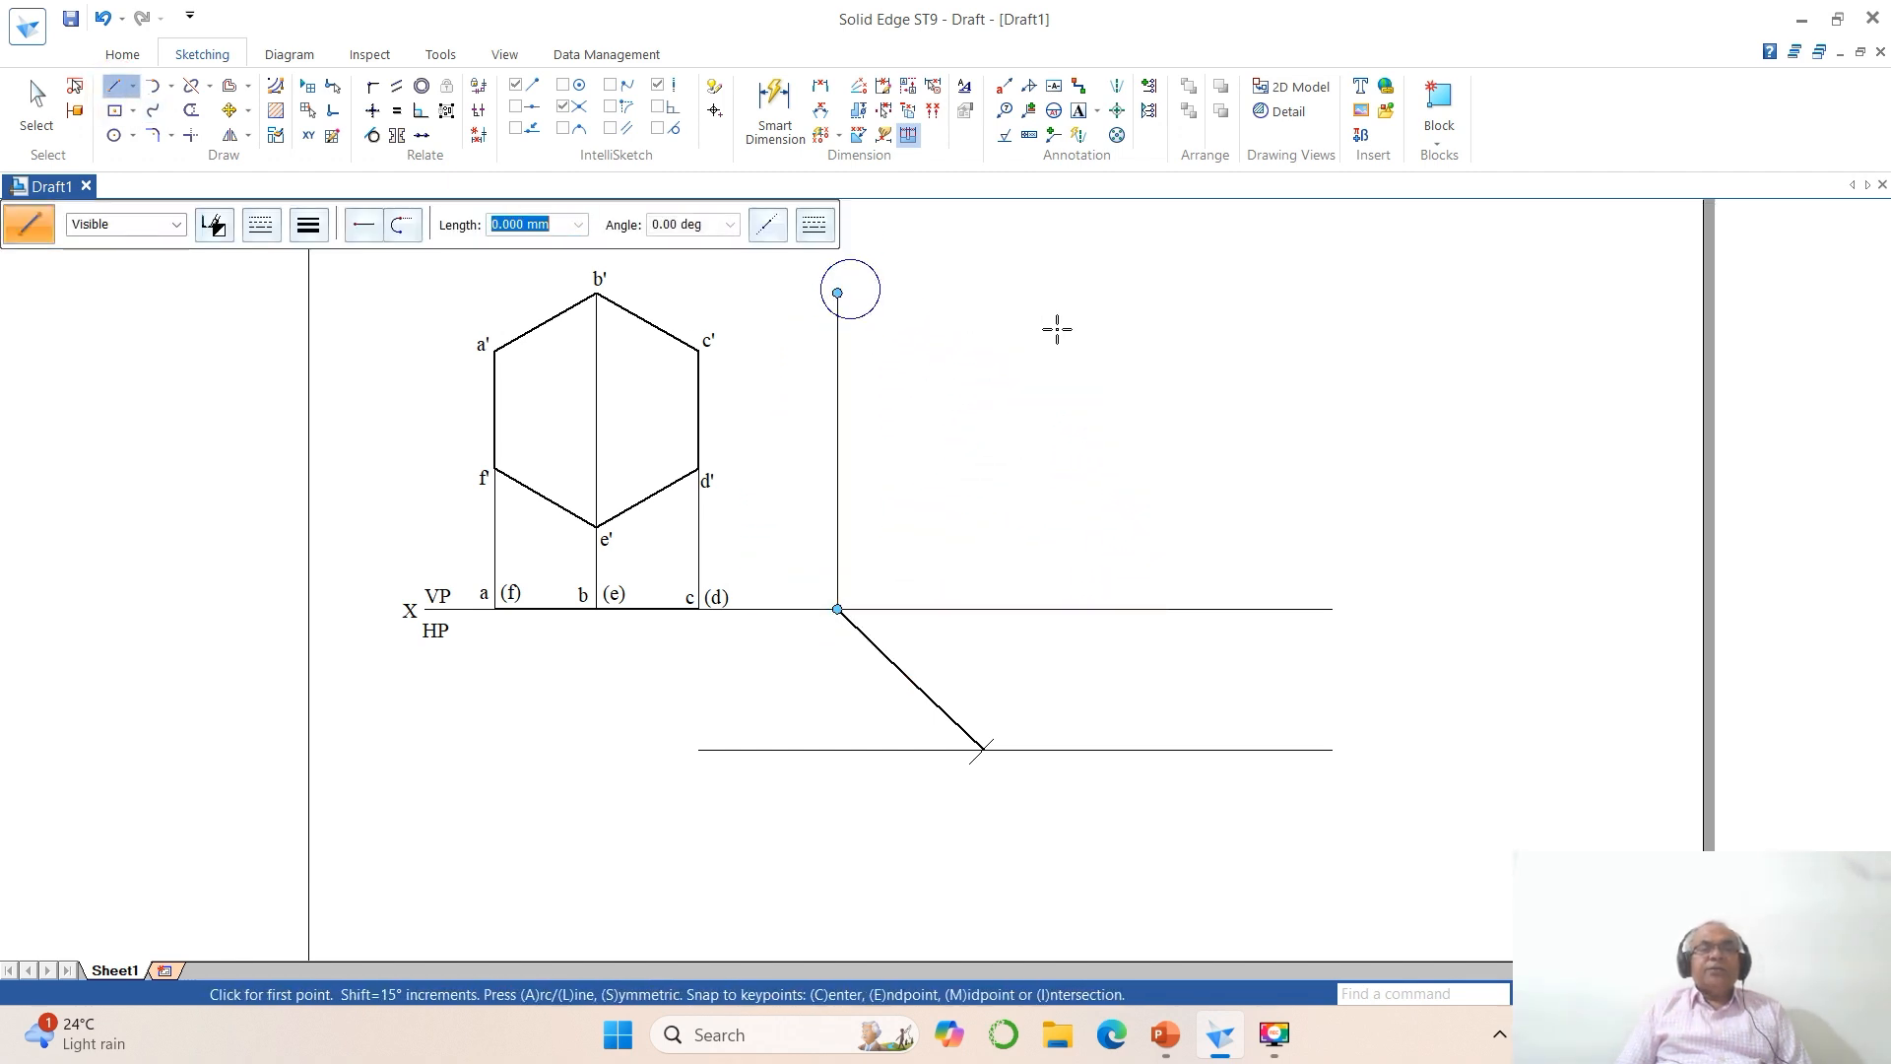
left_click(982, 749)
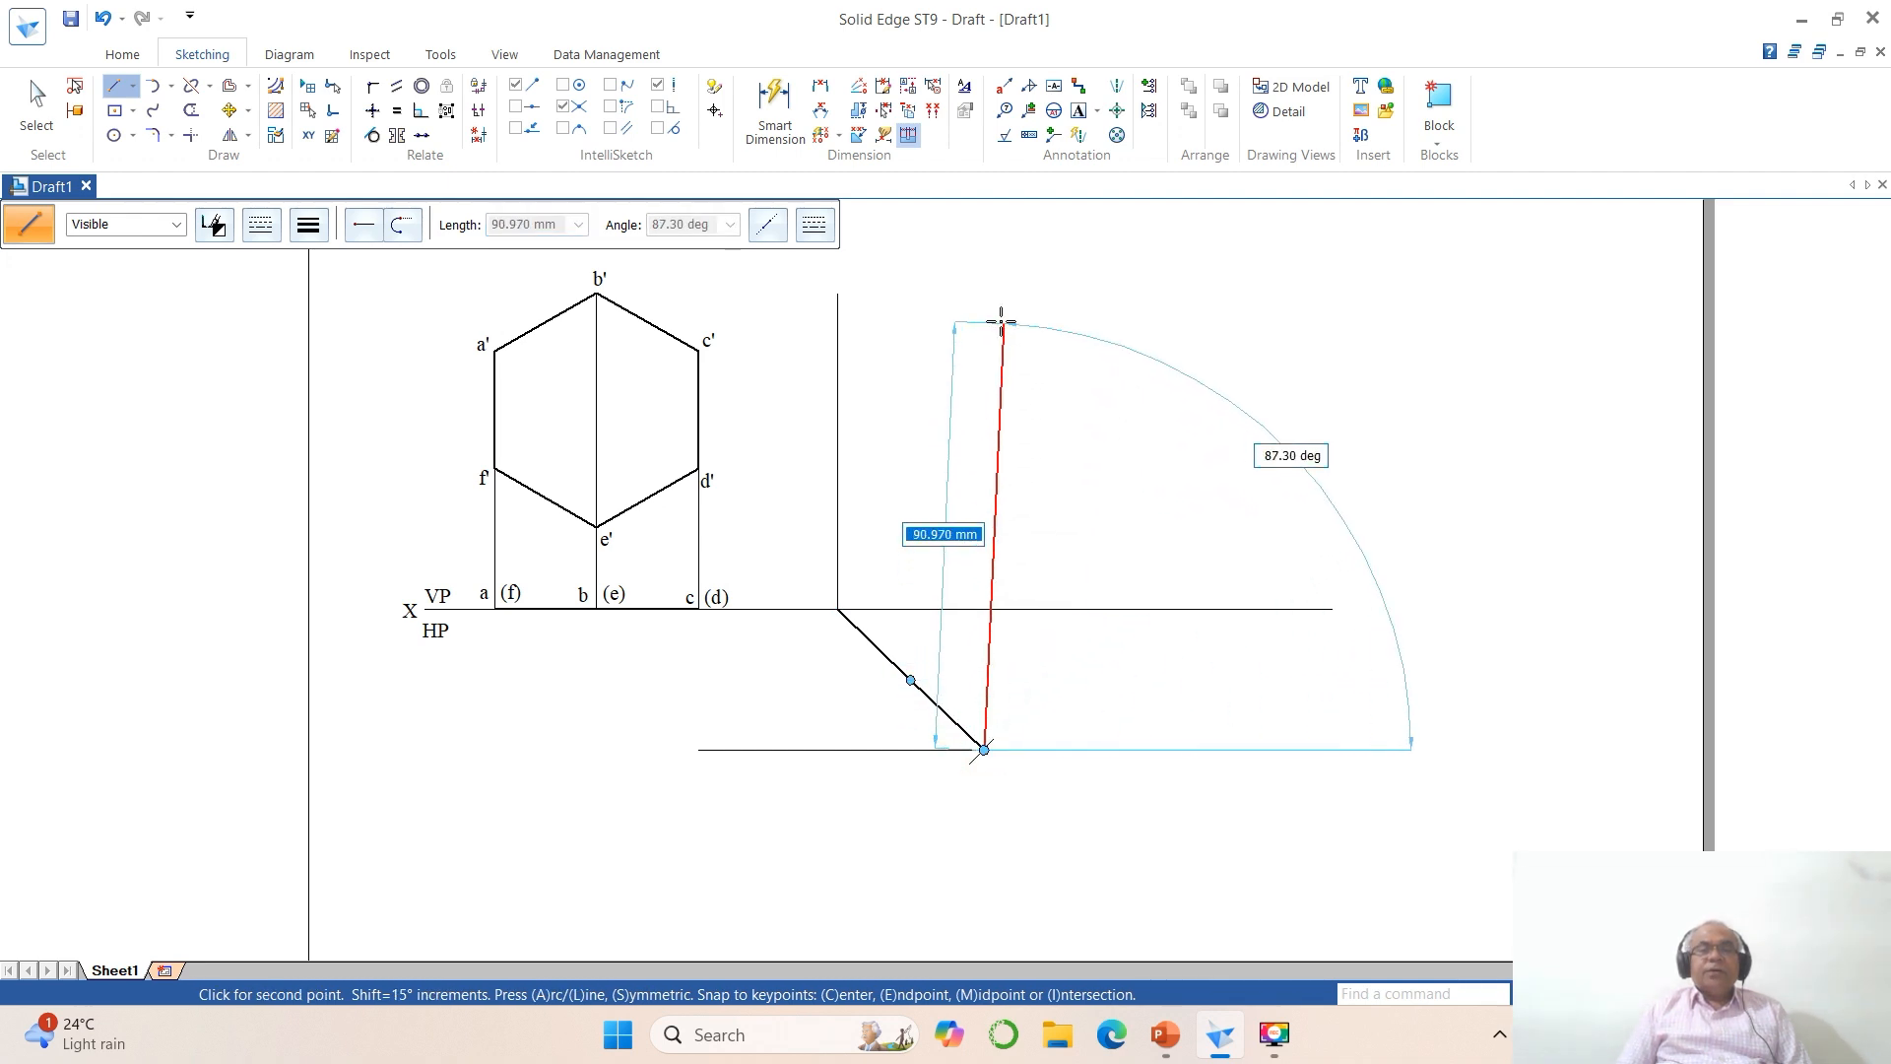
left_click(984, 294)
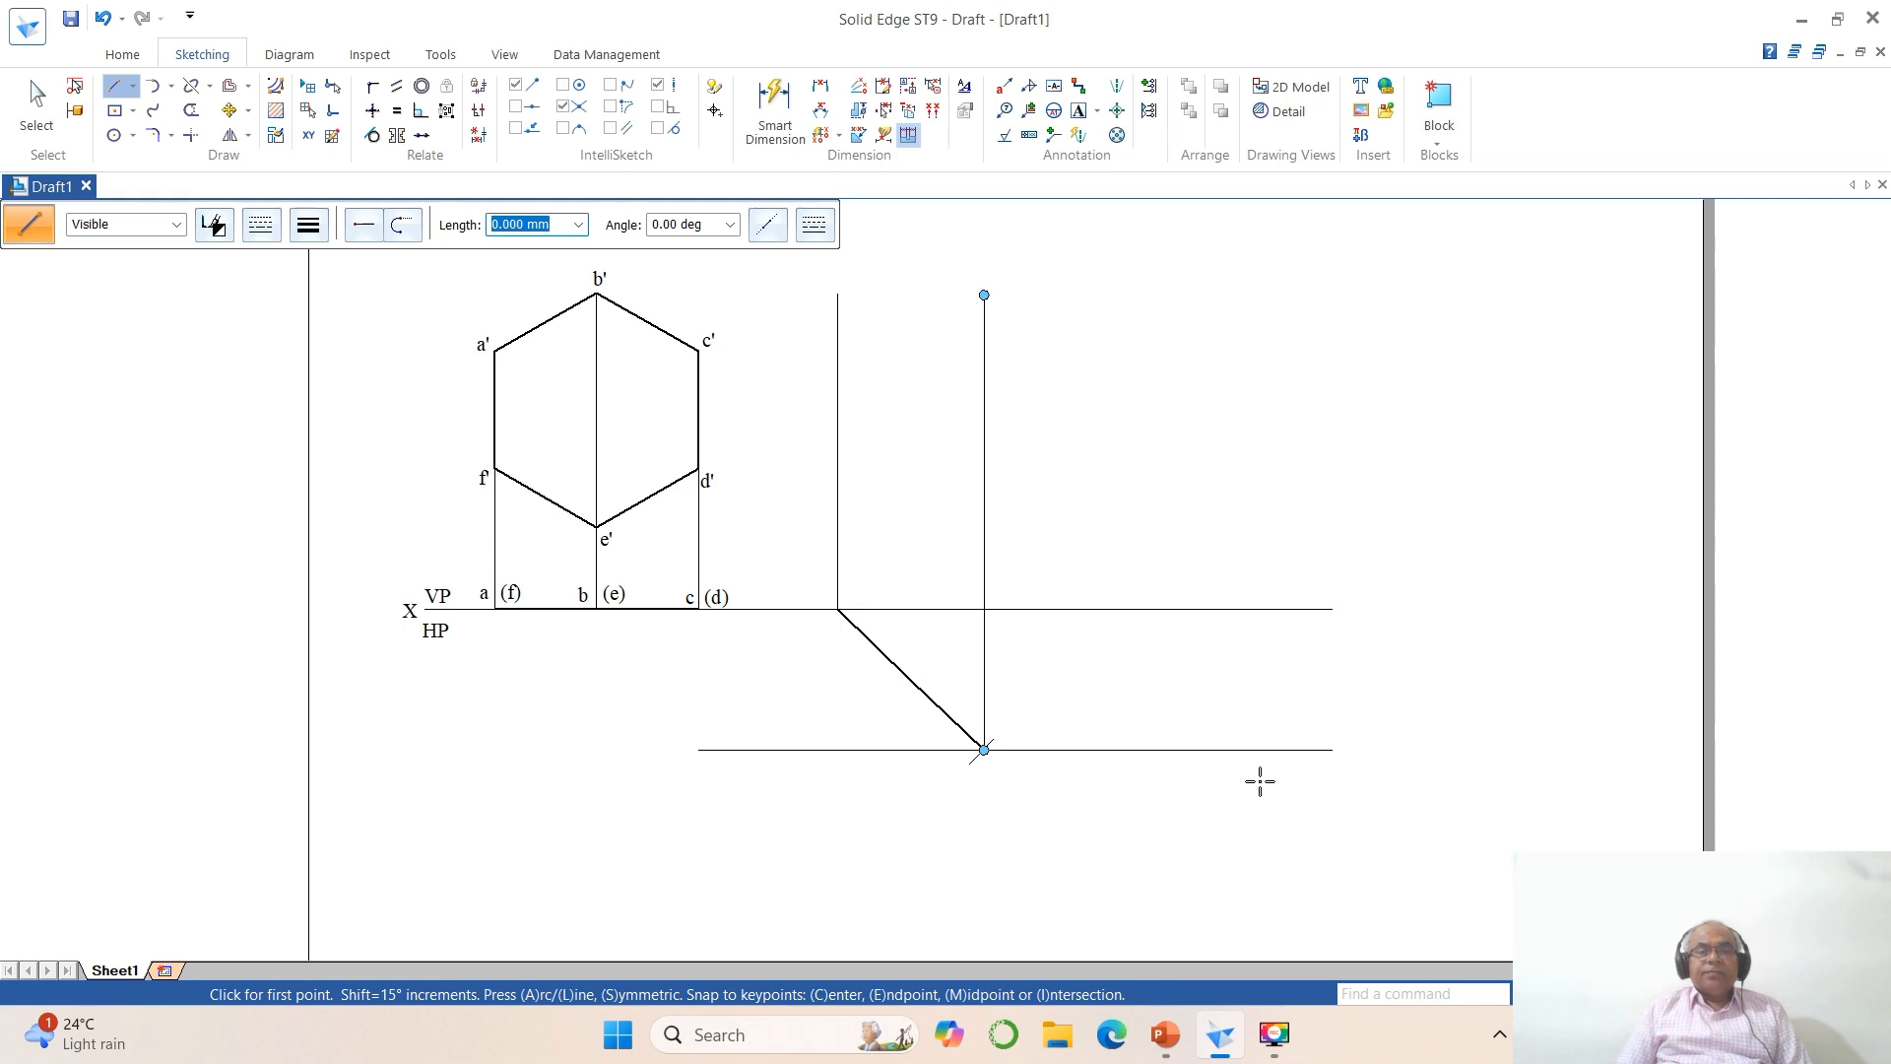
Step: Draw horizontal projectors from a' (about 126 mm) and f' (about 128 mm) across both vertical projectors
left_click(495, 351)
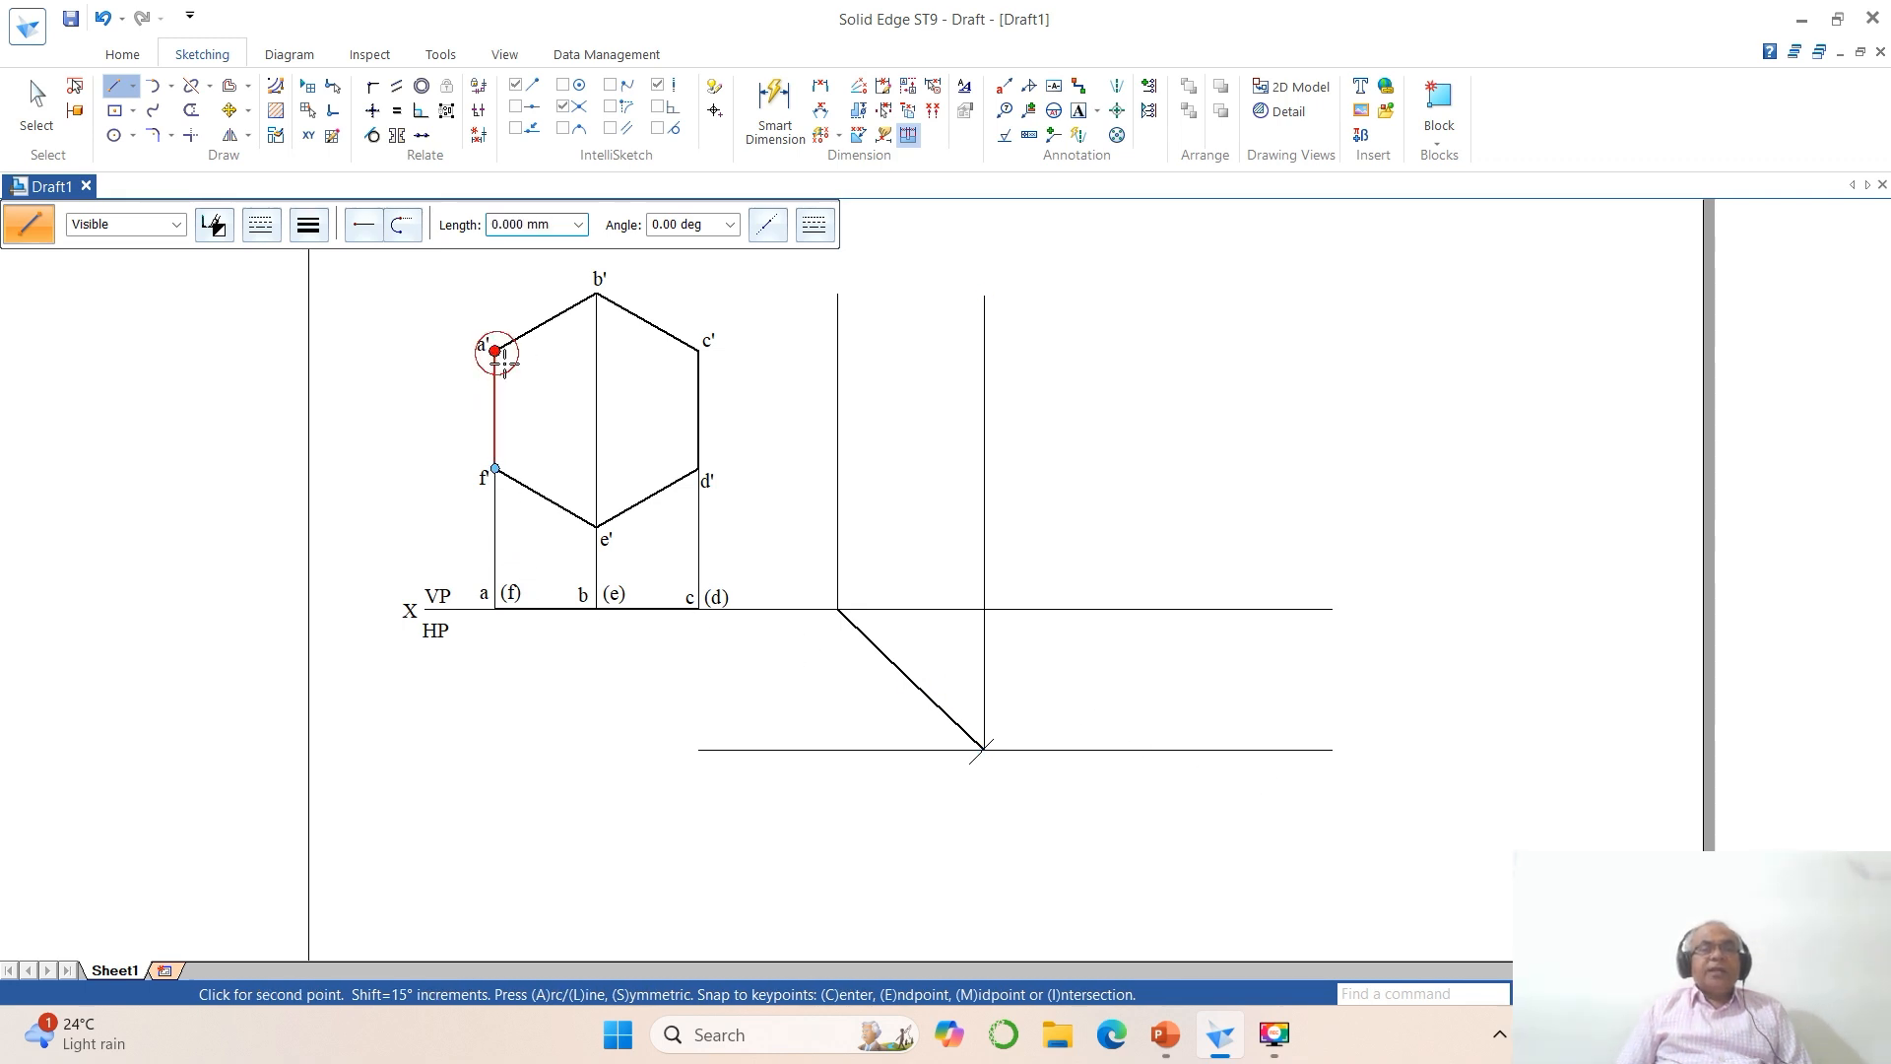
left_click(1086, 350)
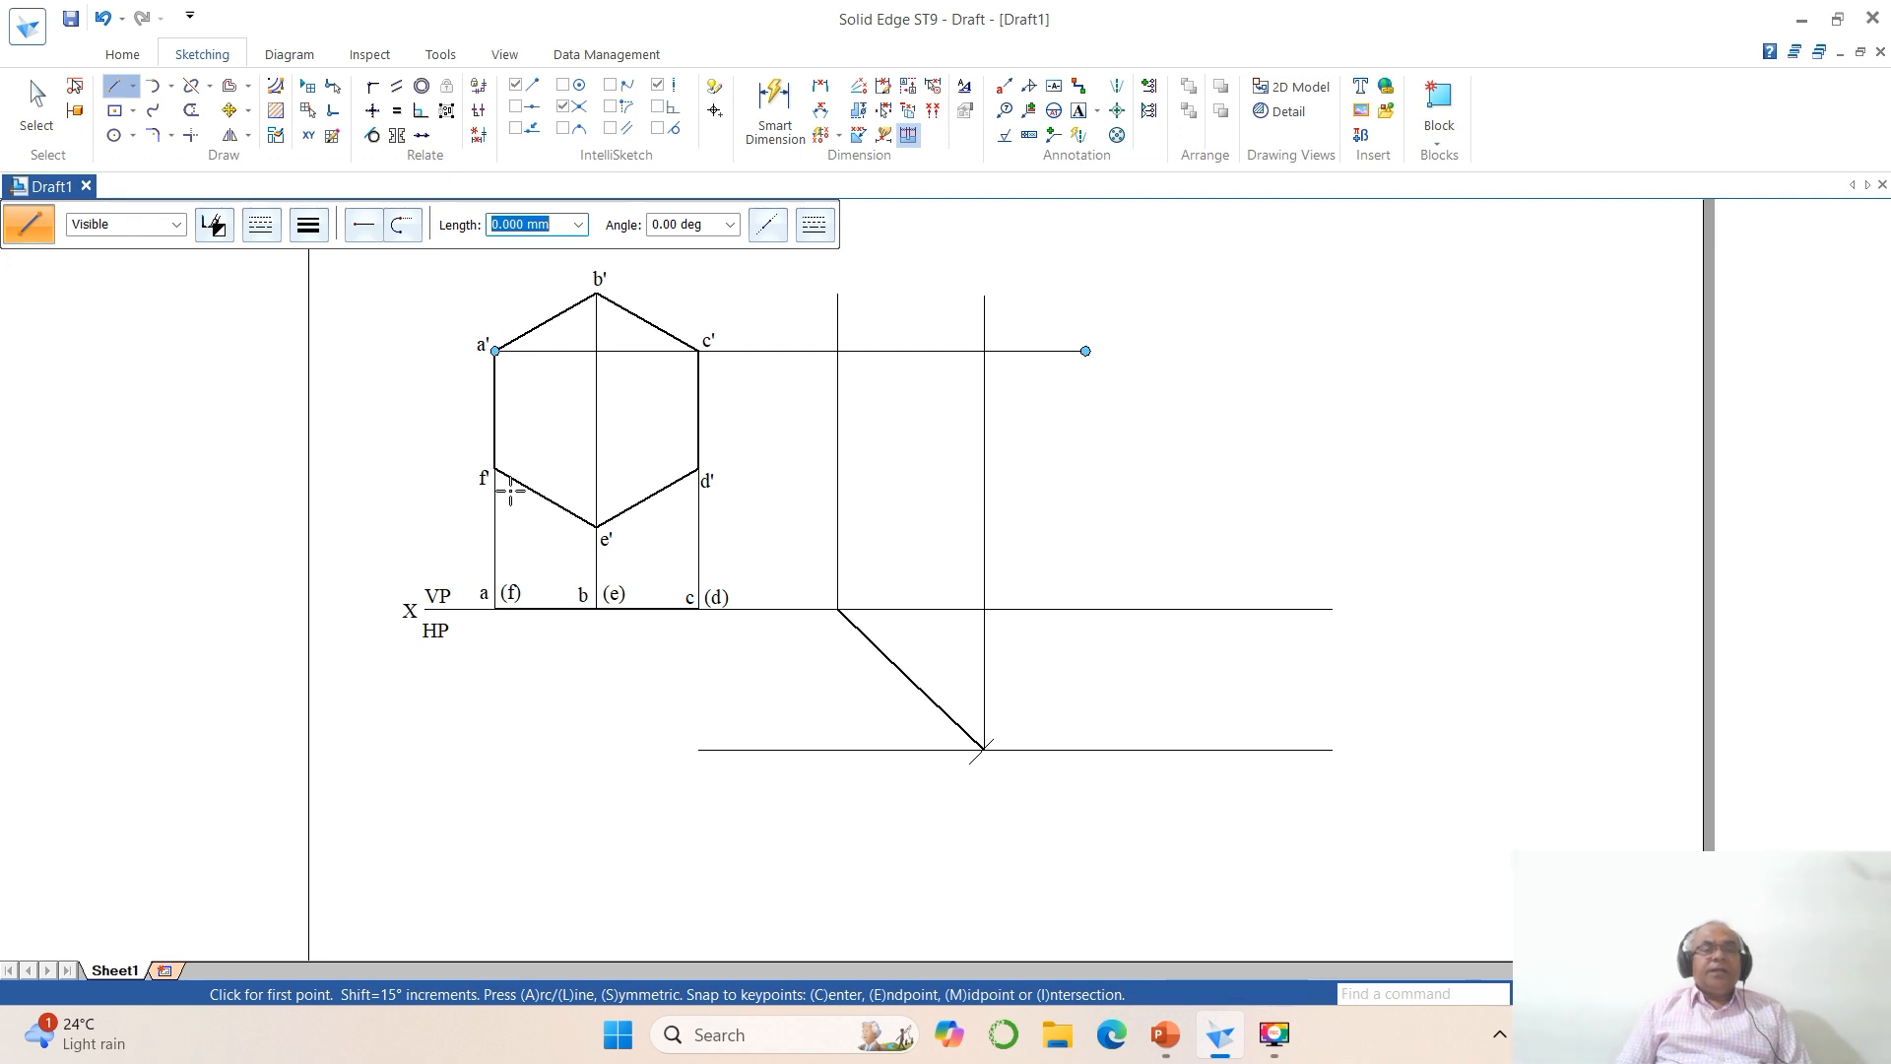
left_click(494, 469)
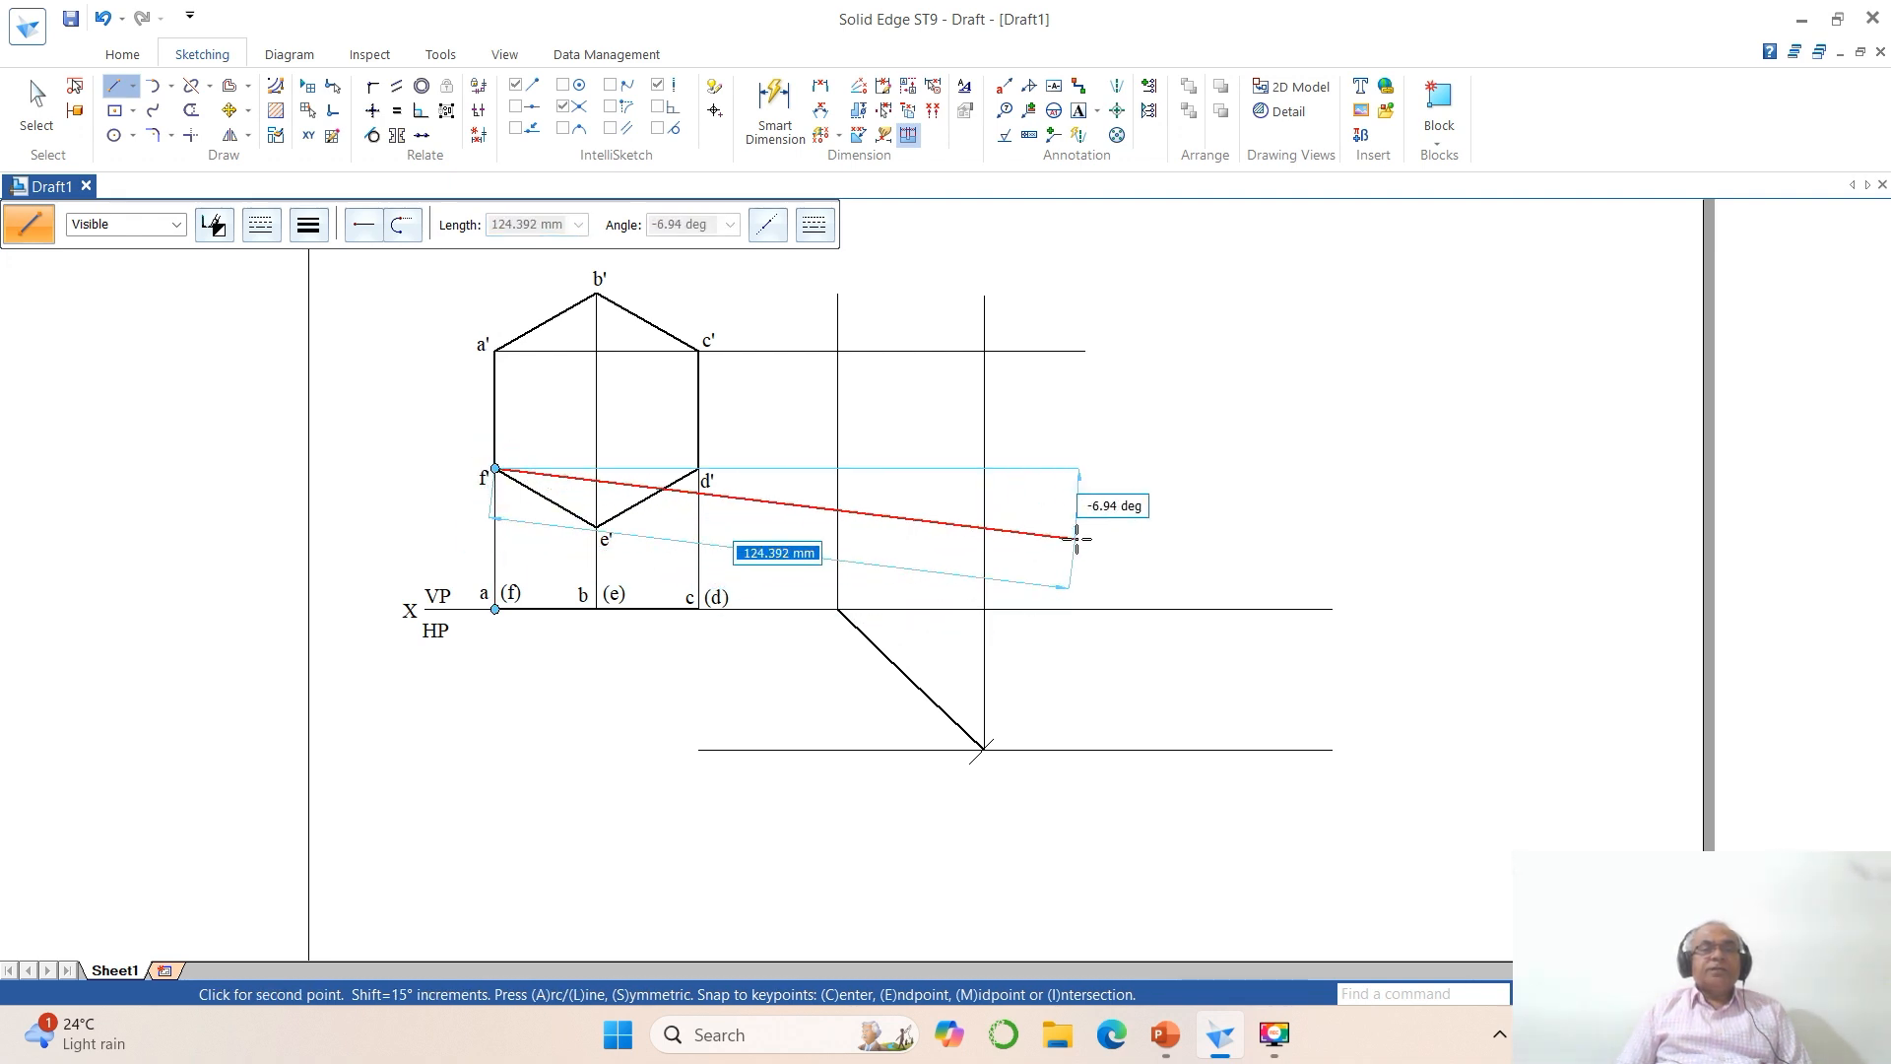
left_click(1100, 469)
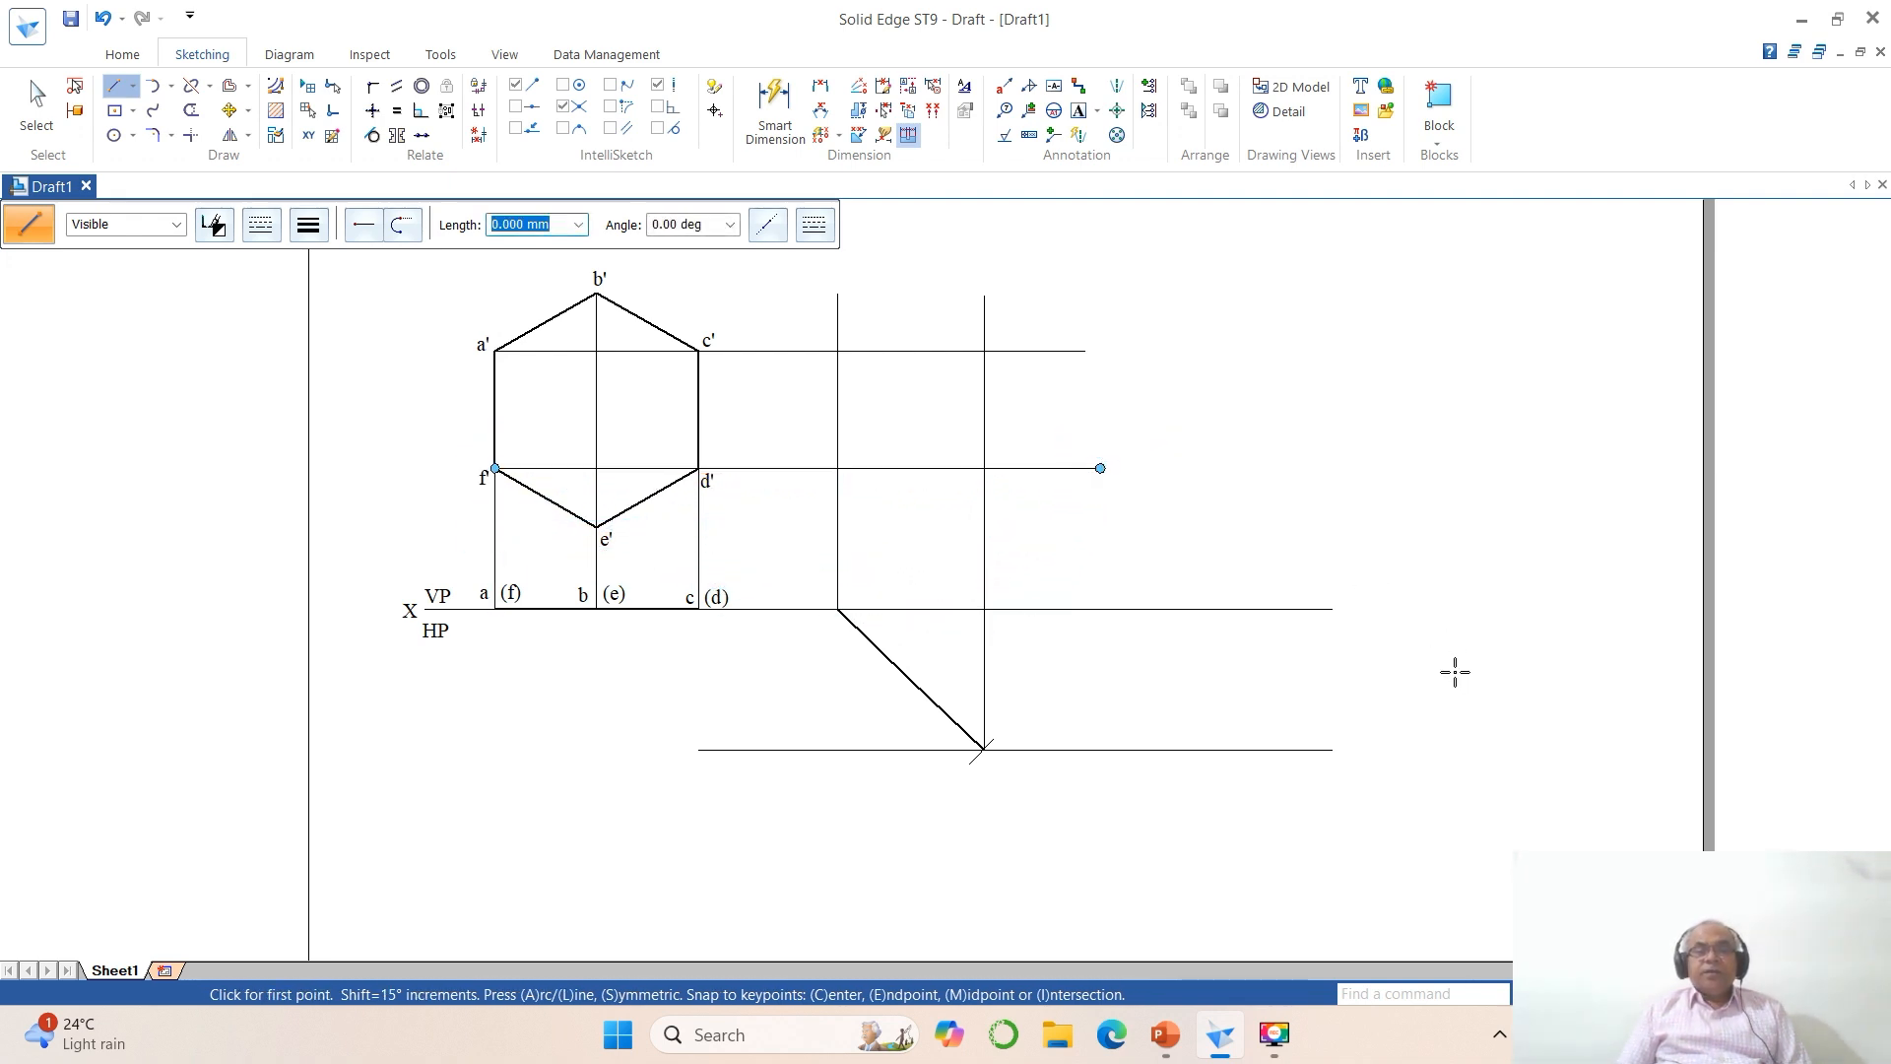
Step: Trim the a' projector and both vertical projectors to corners, and trim the f' projector's overhang beyond the outer vertical projector
left_click(191, 134)
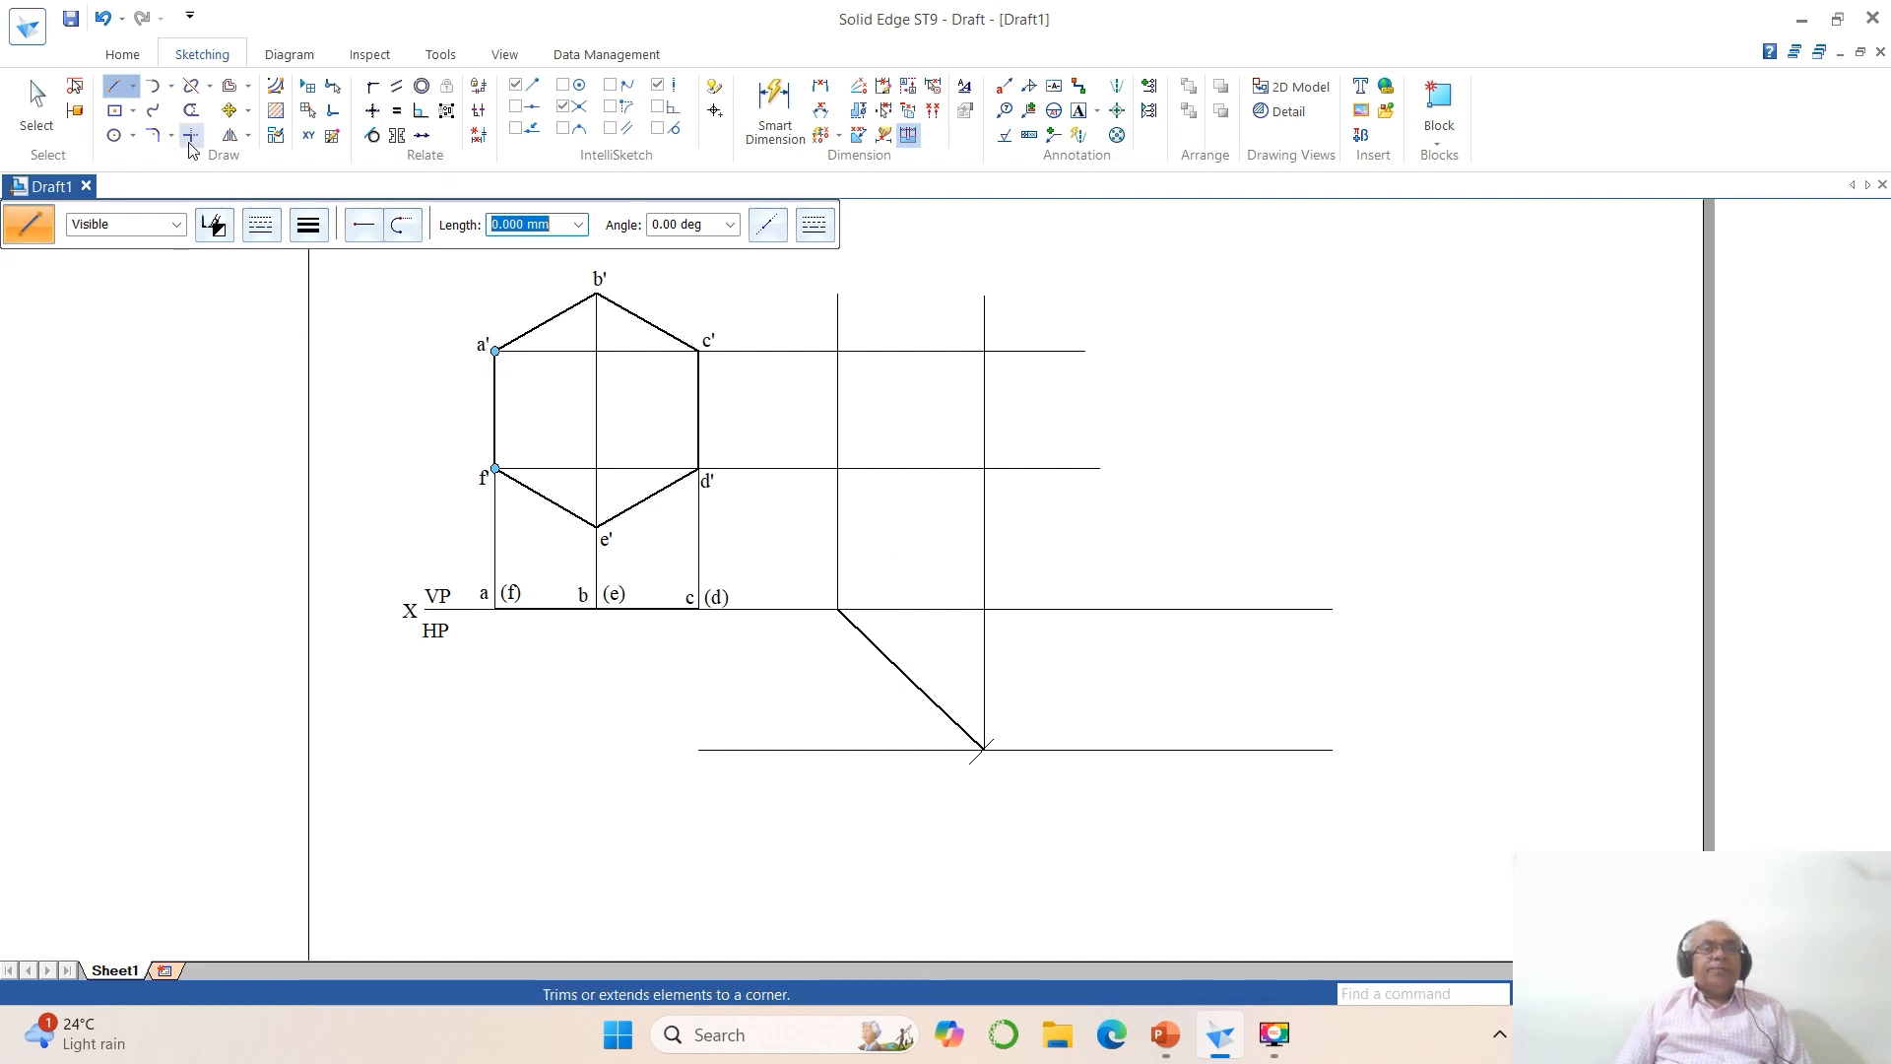
left_click(814, 352)
left_click(838, 387)
left_click(807, 352)
left_click(975, 372)
left_click(191, 110)
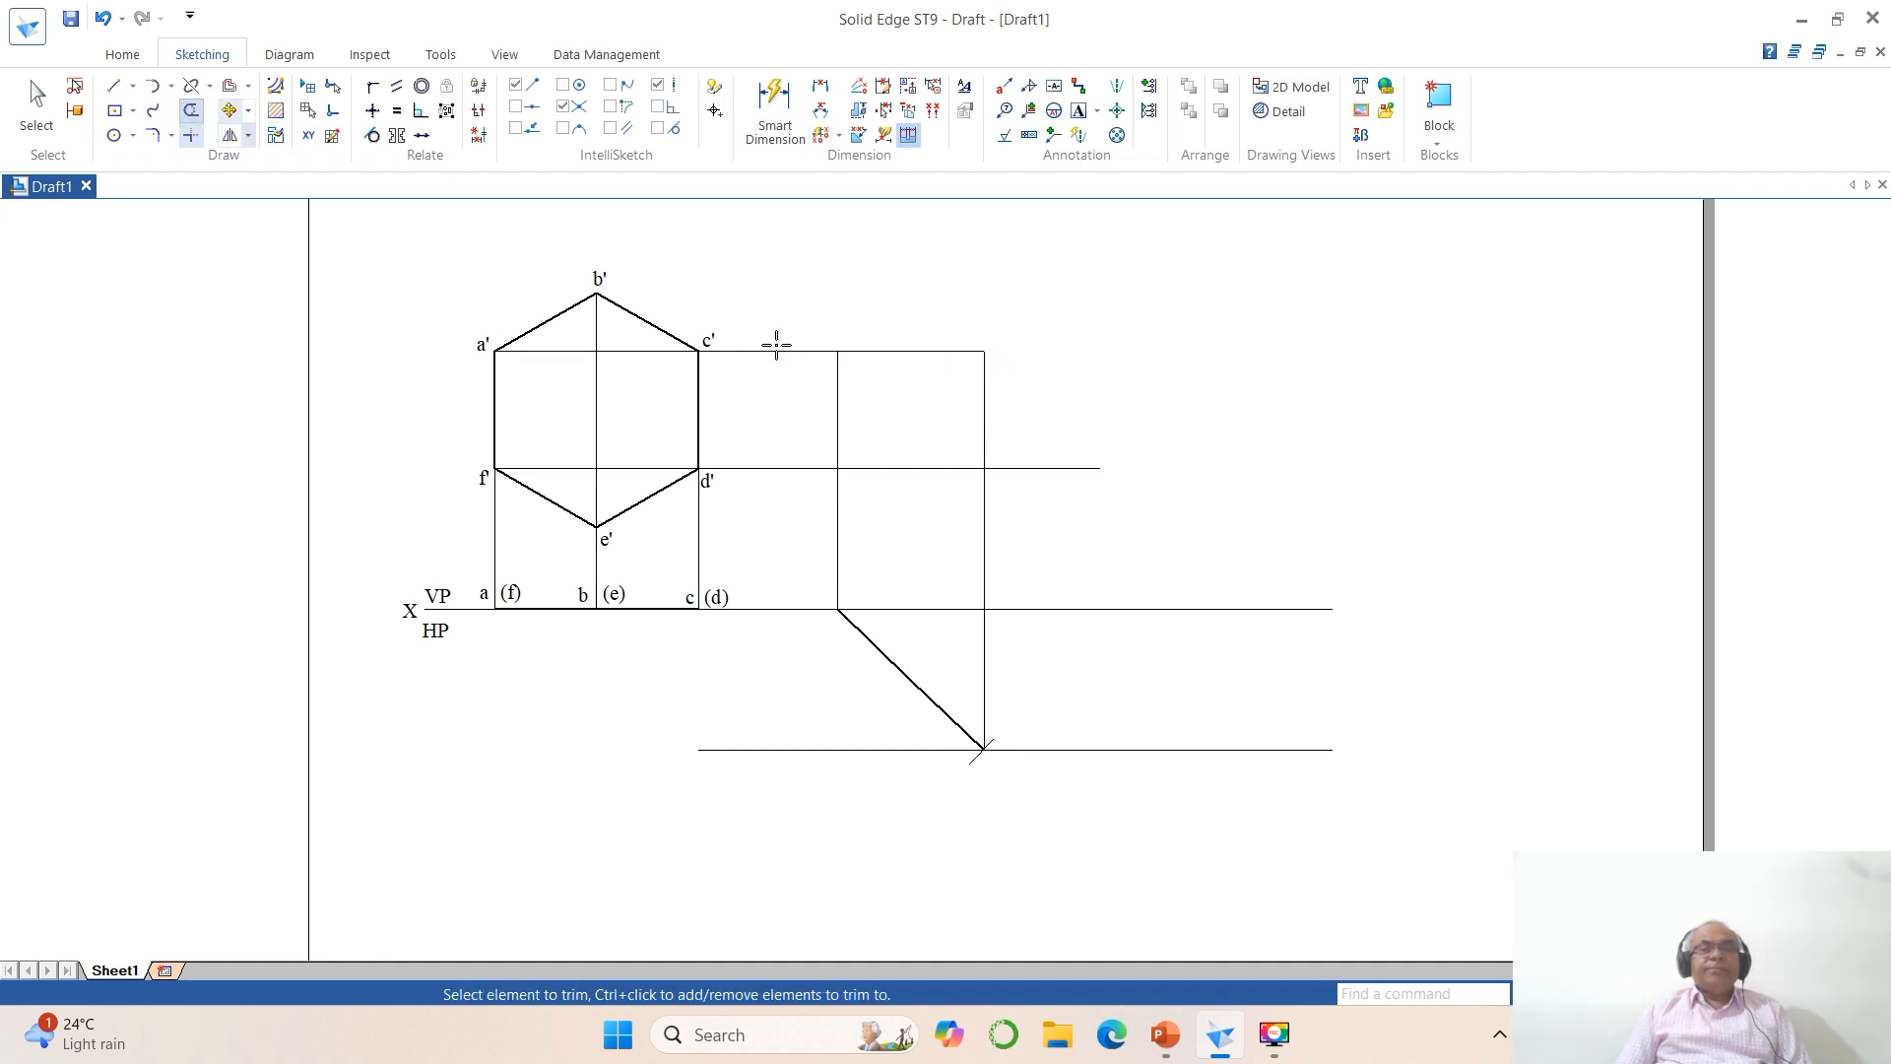
left_click(1035, 468)
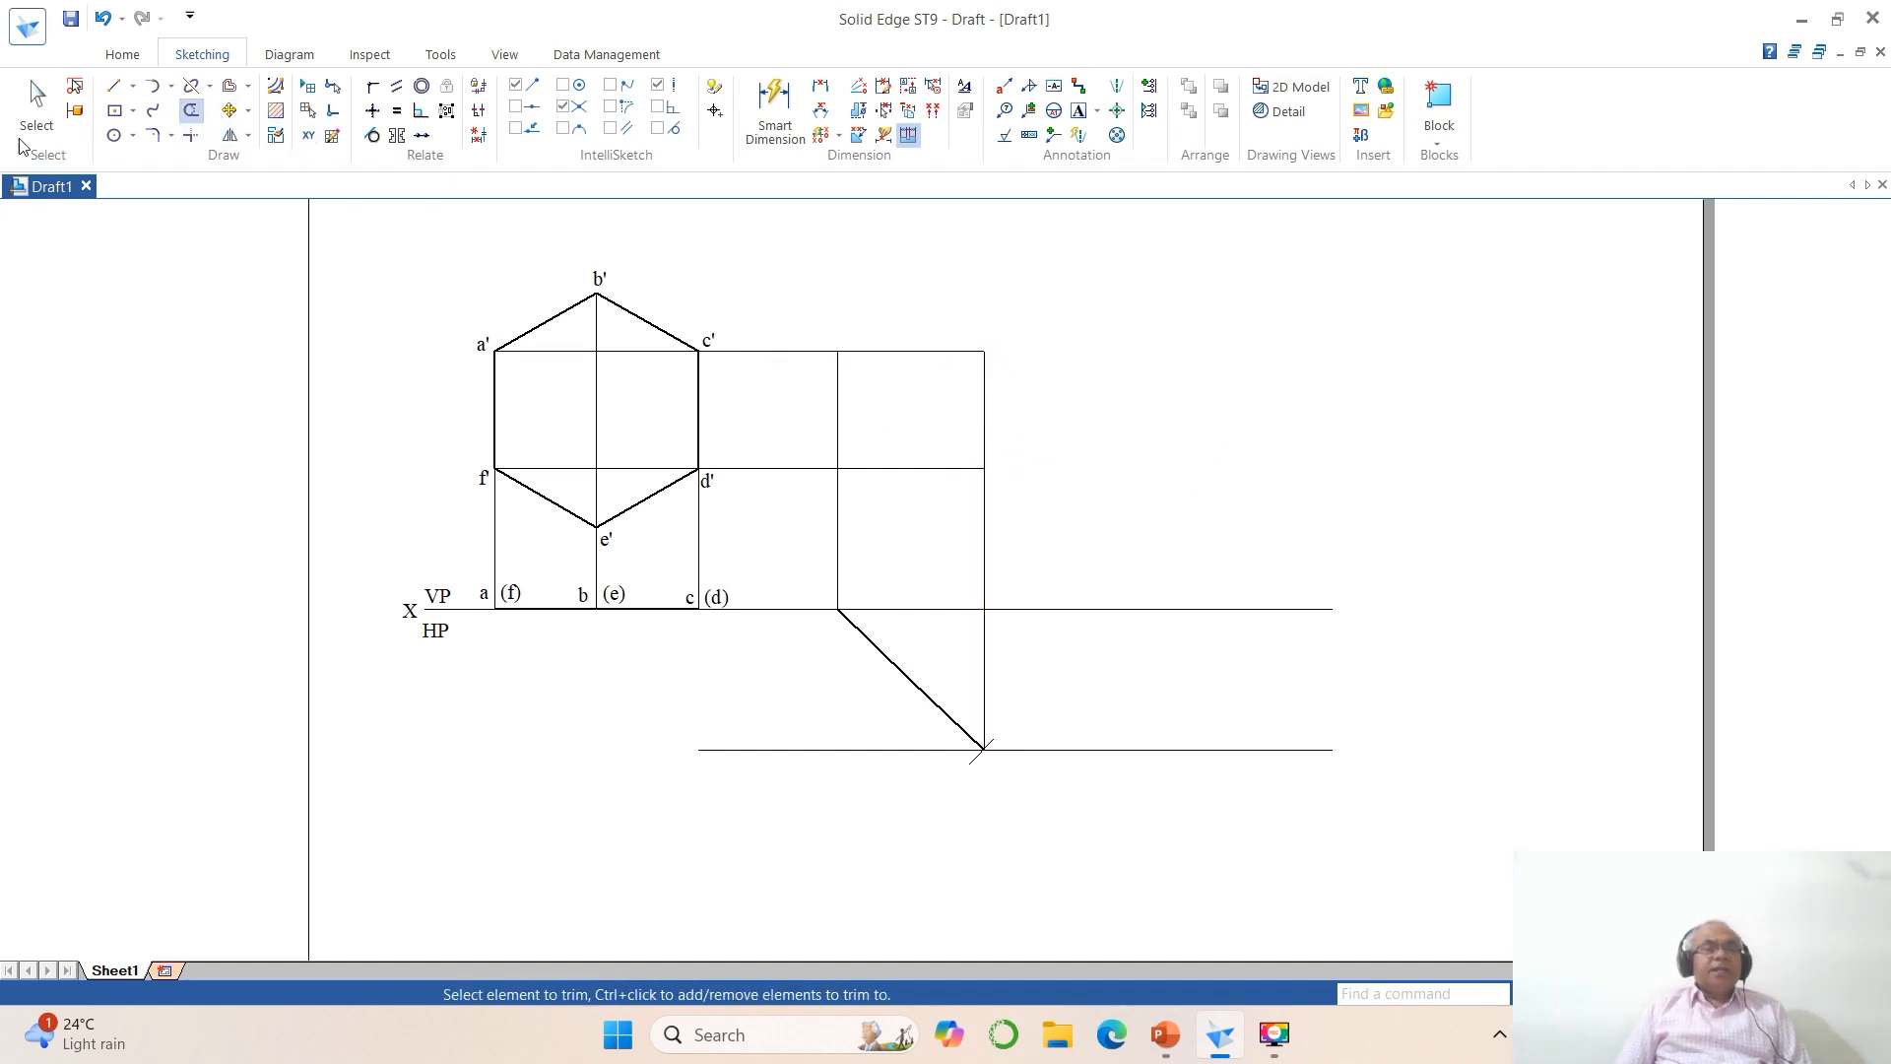
Step: Draw a vertical projector from the inclined line's midpoint to above b' level, and horizontal projectors from b' and e' across it
left_click(114, 85)
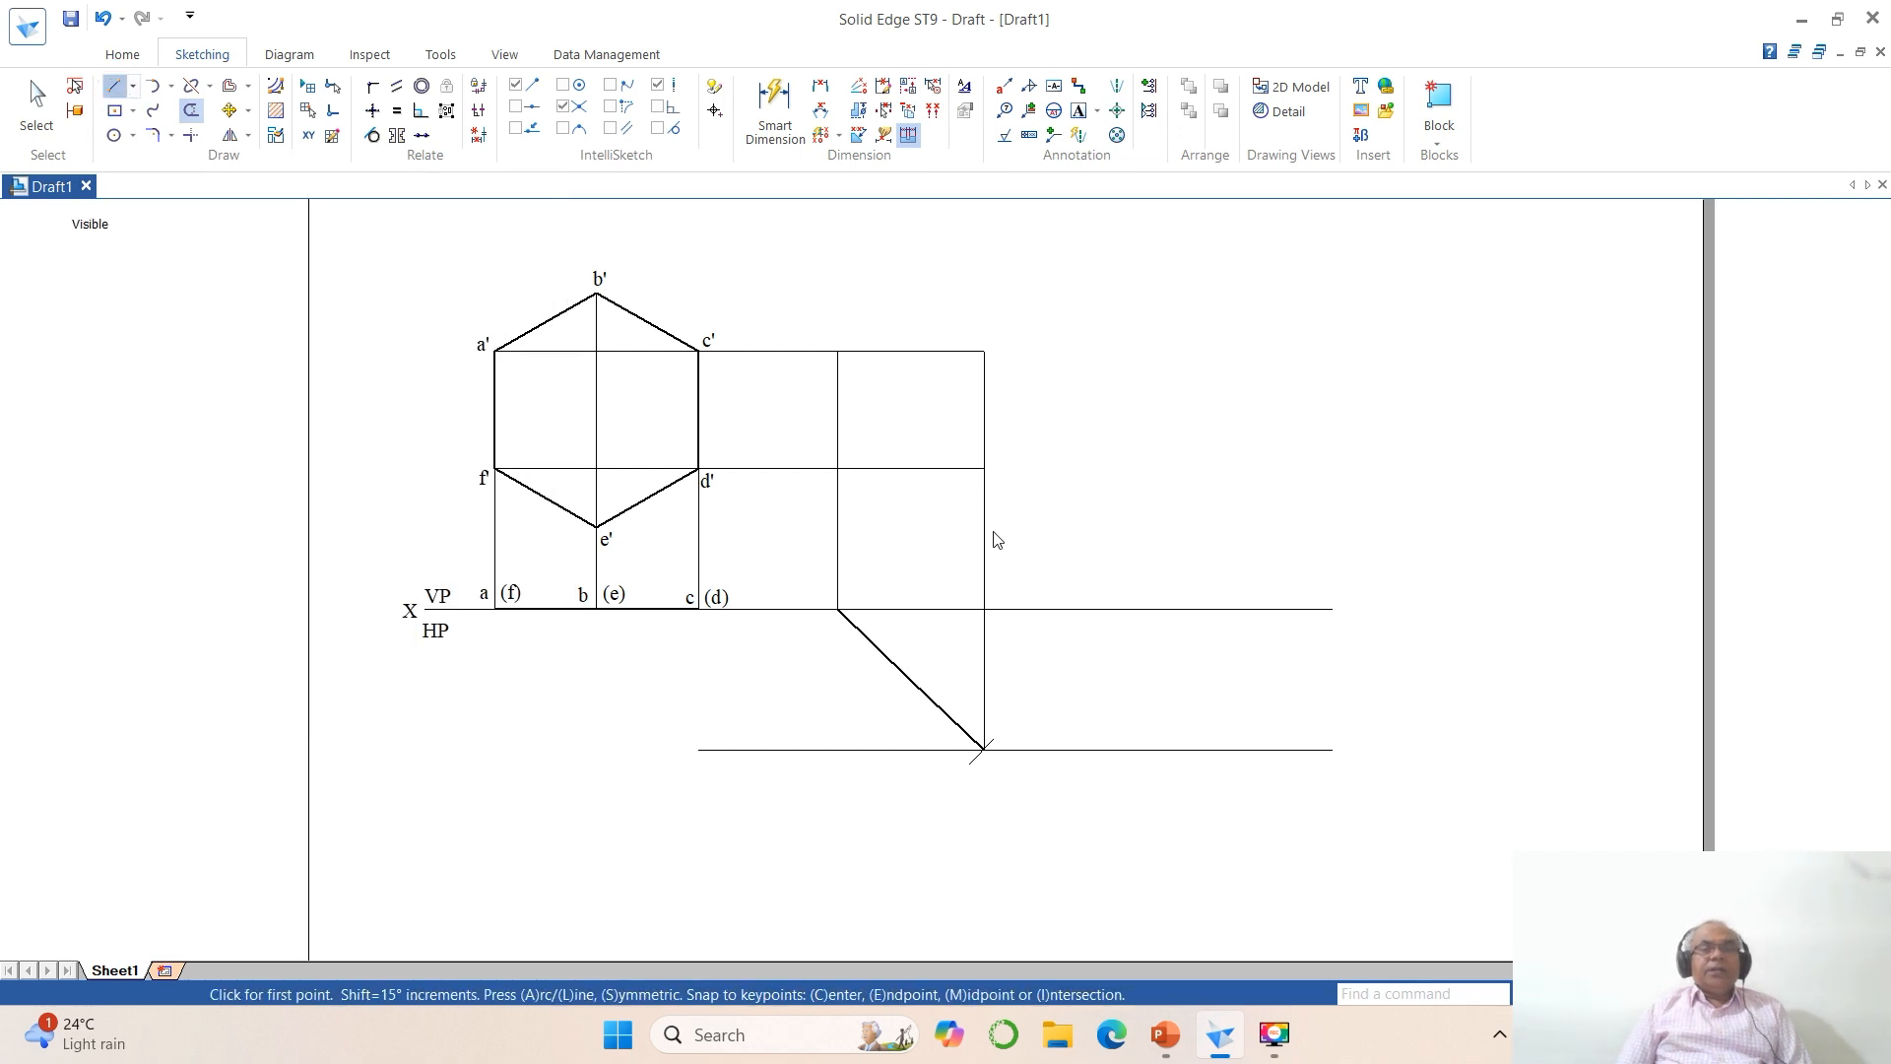
left_click(911, 680)
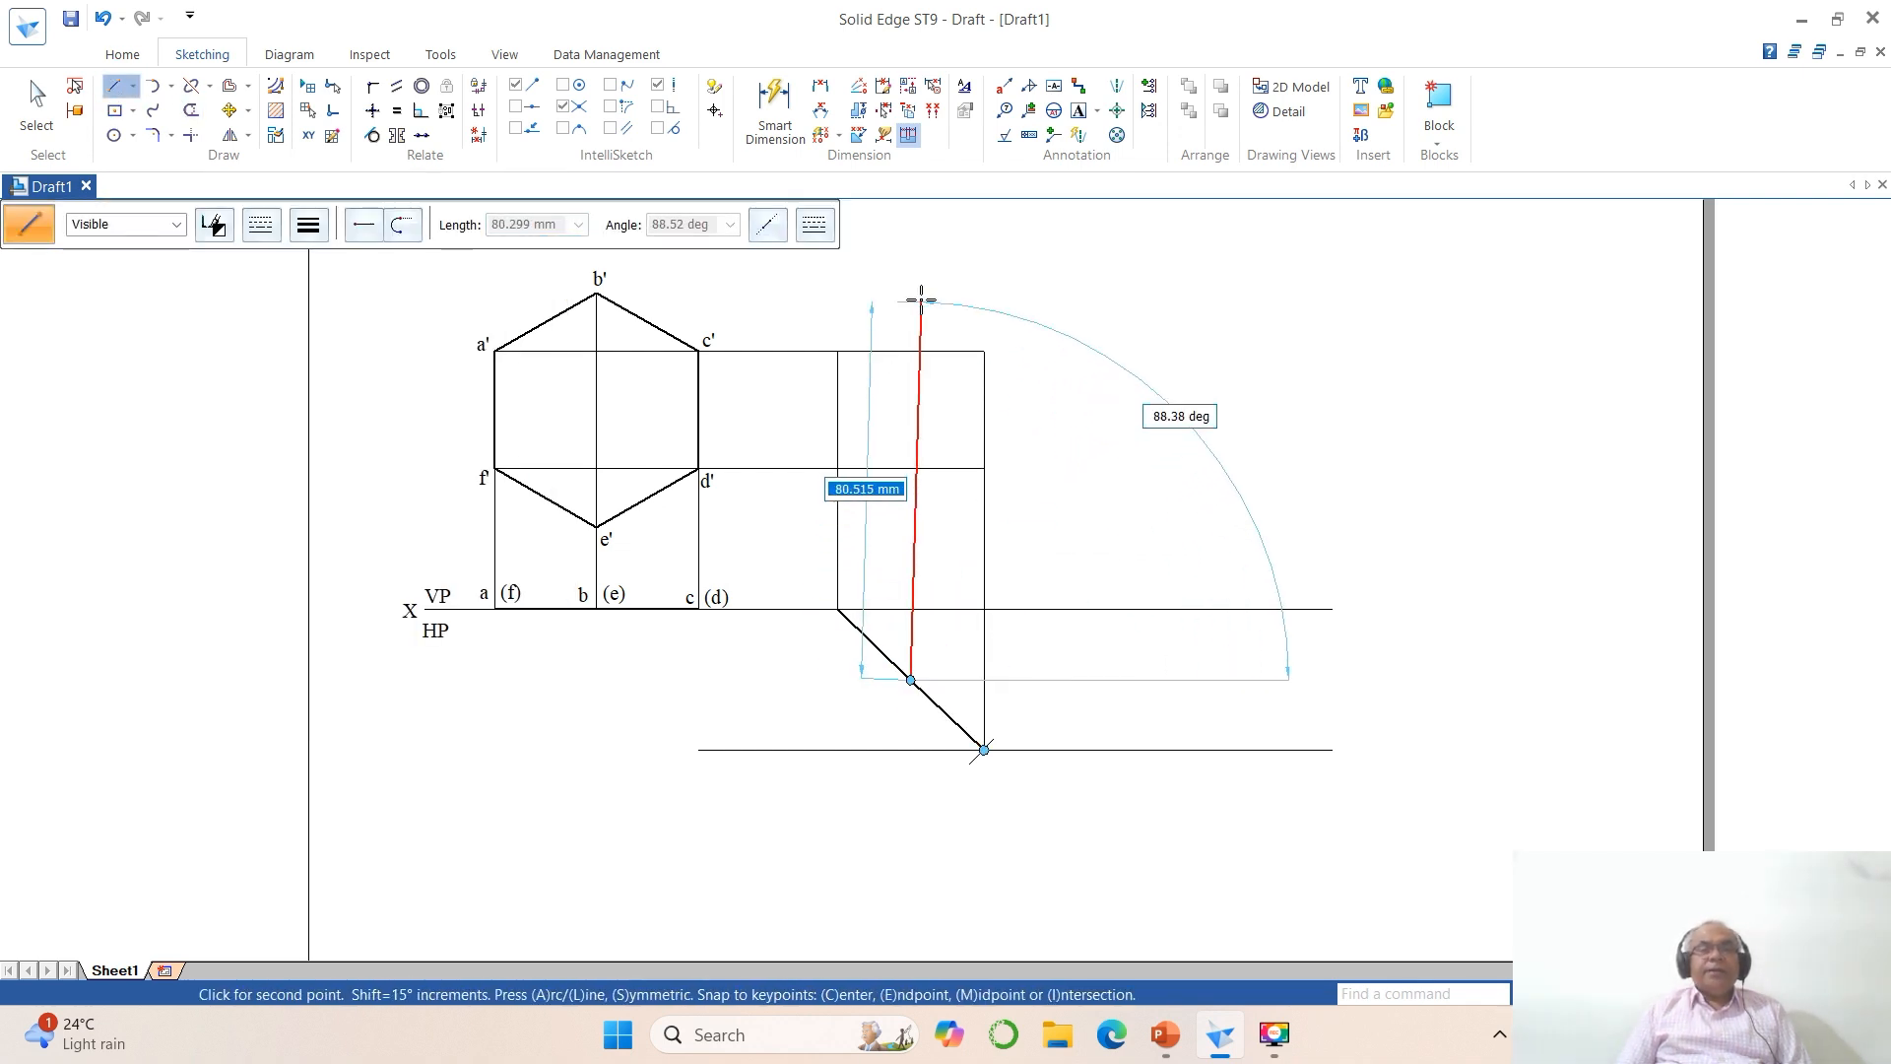
left_click(911, 258)
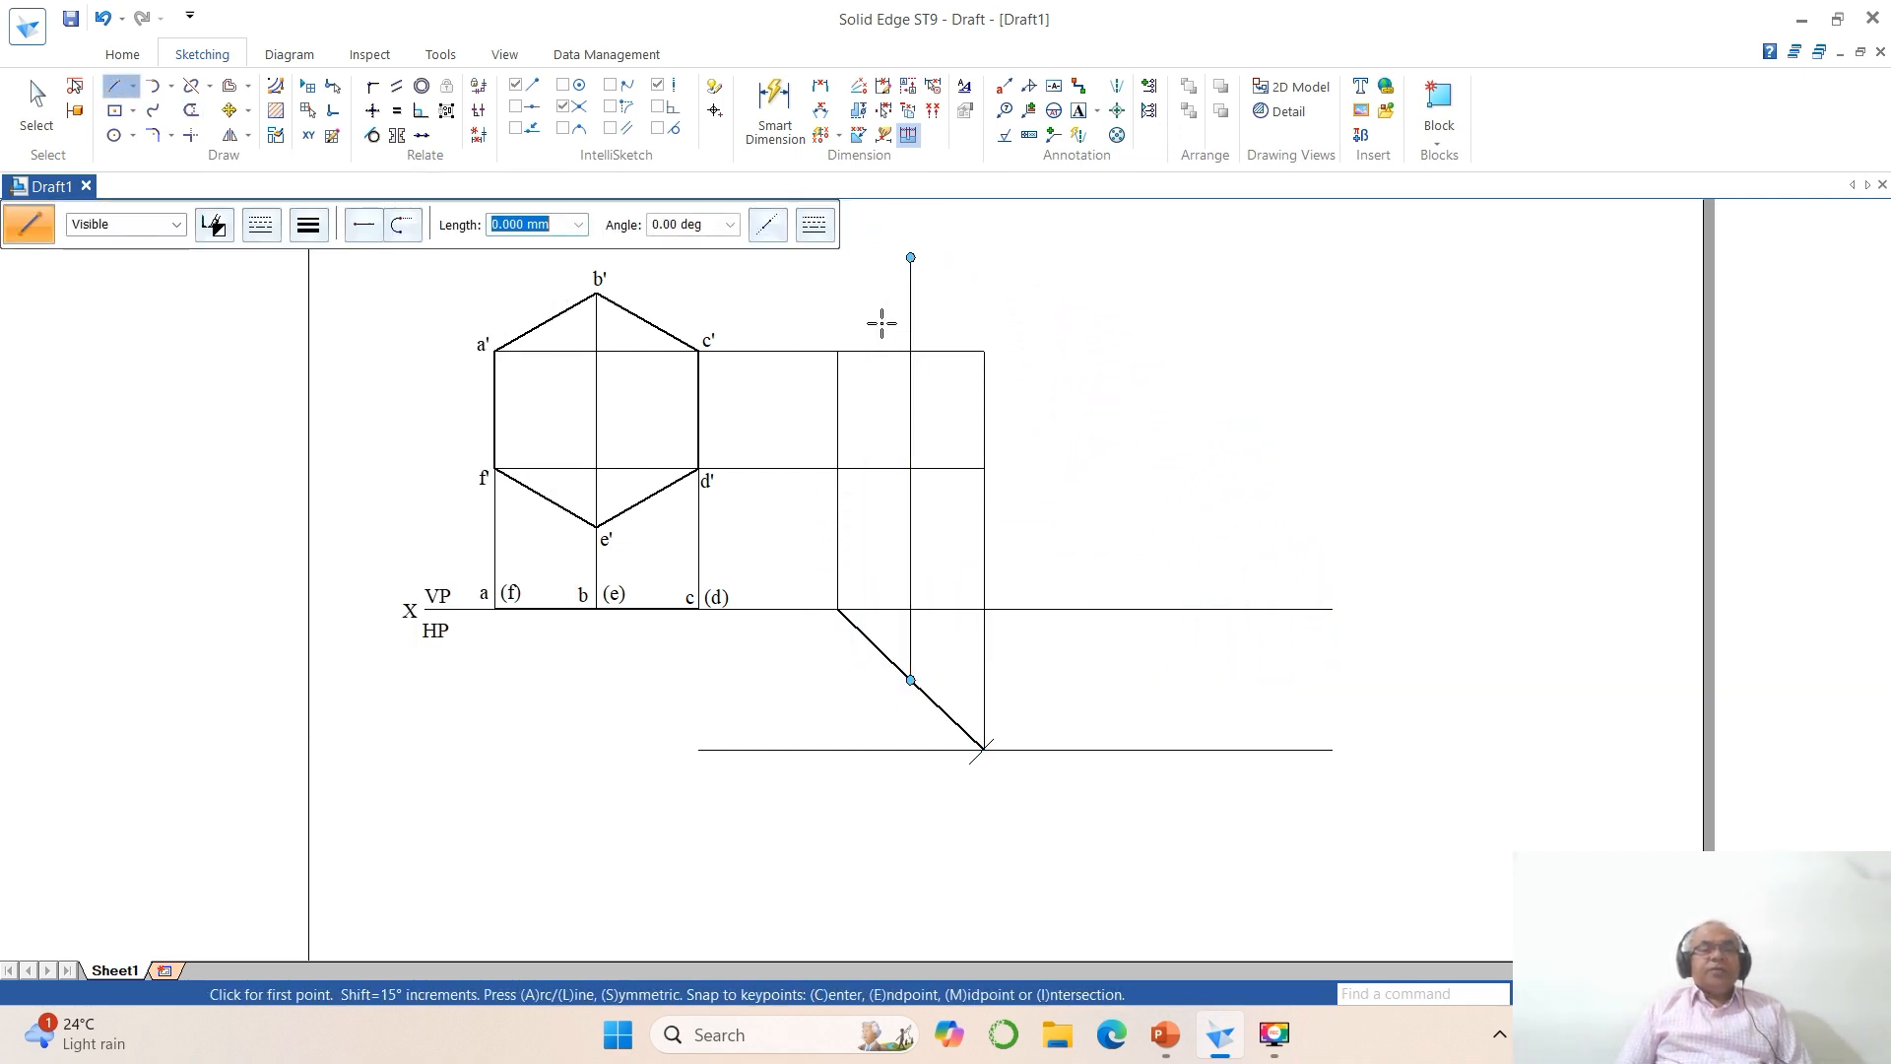
left_click(597, 293)
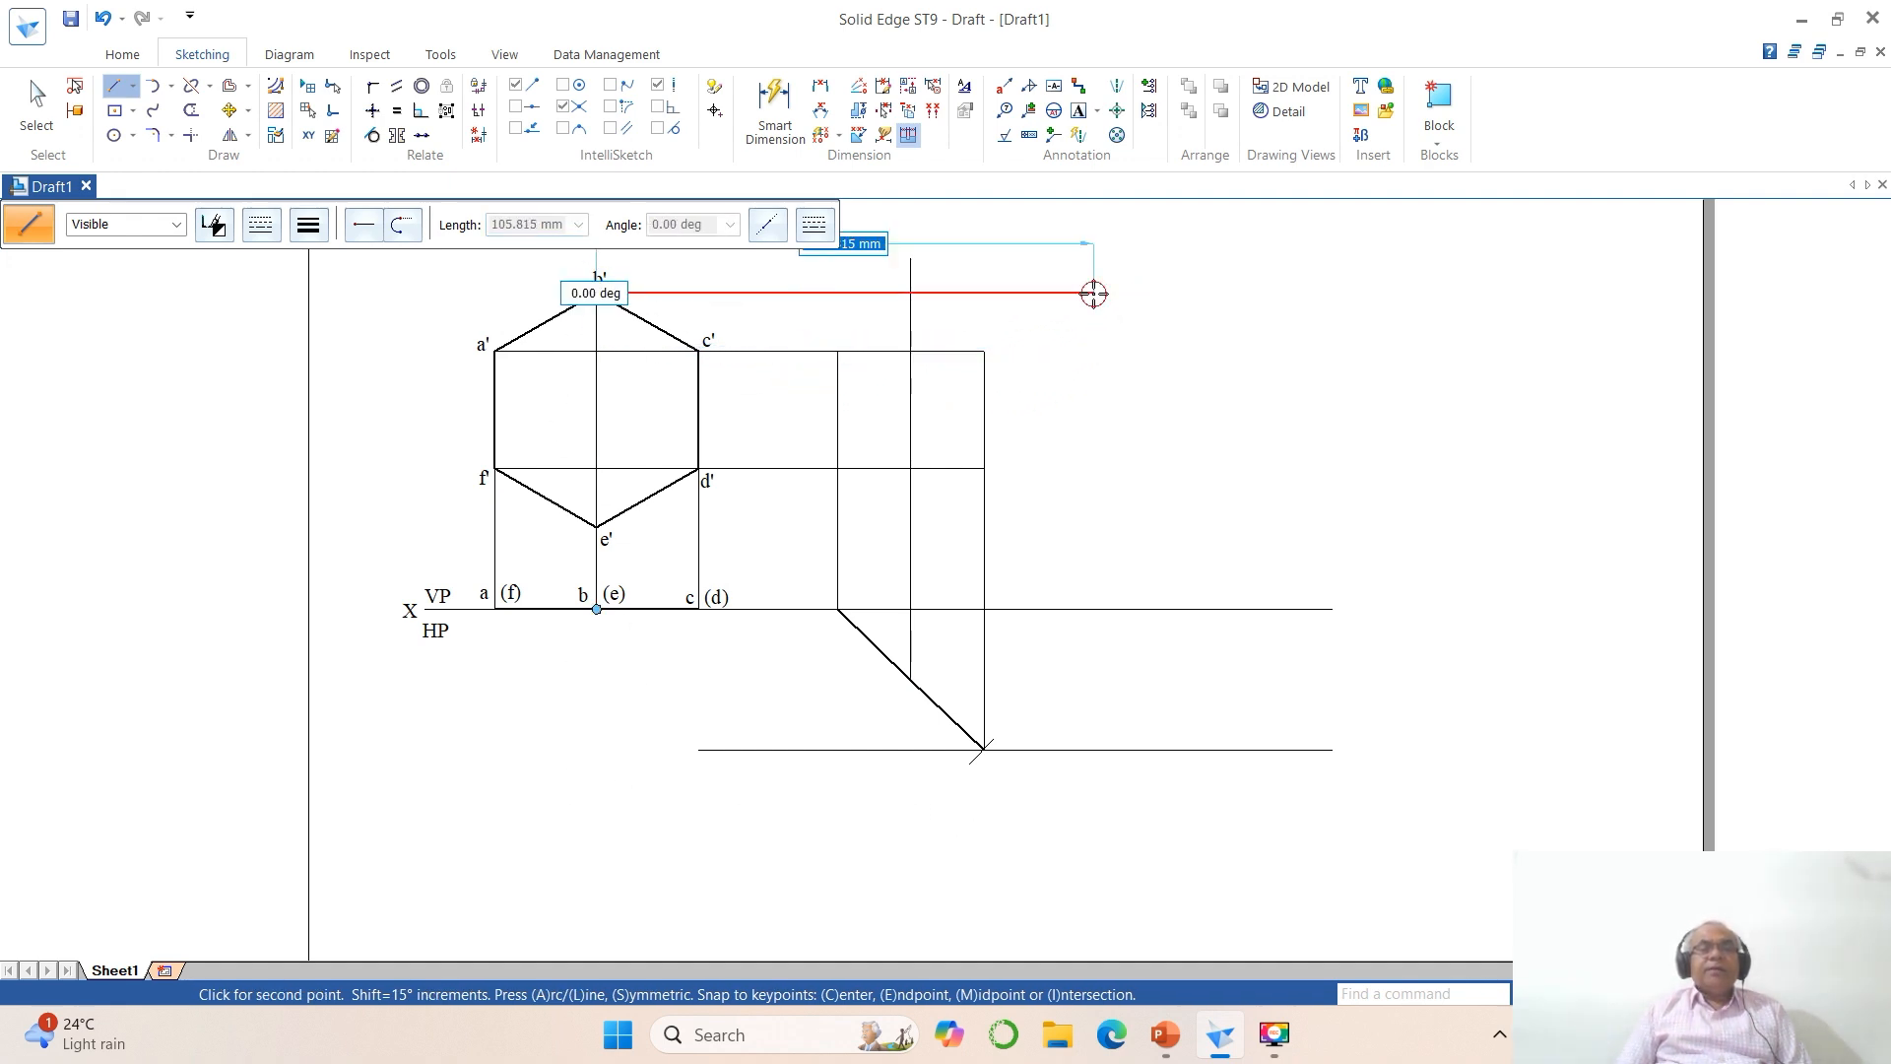
left_click(1093, 292)
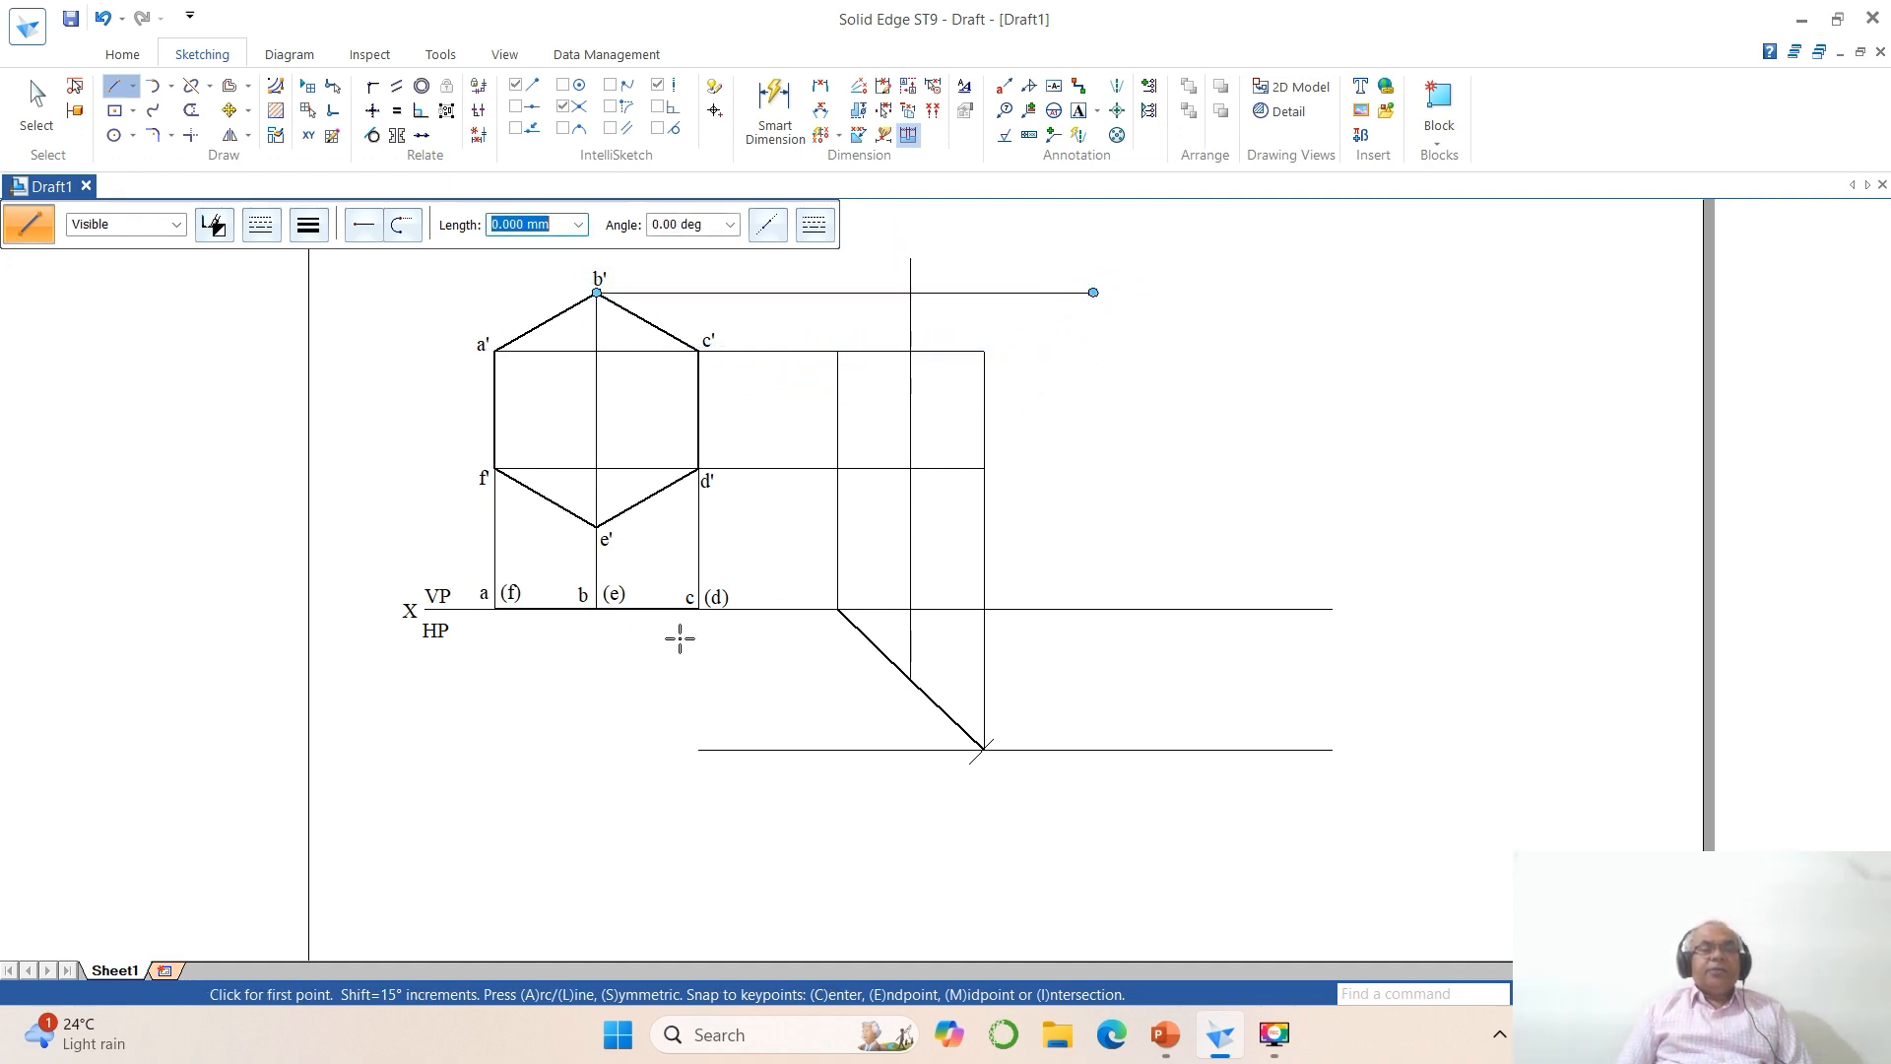
left_click(598, 527)
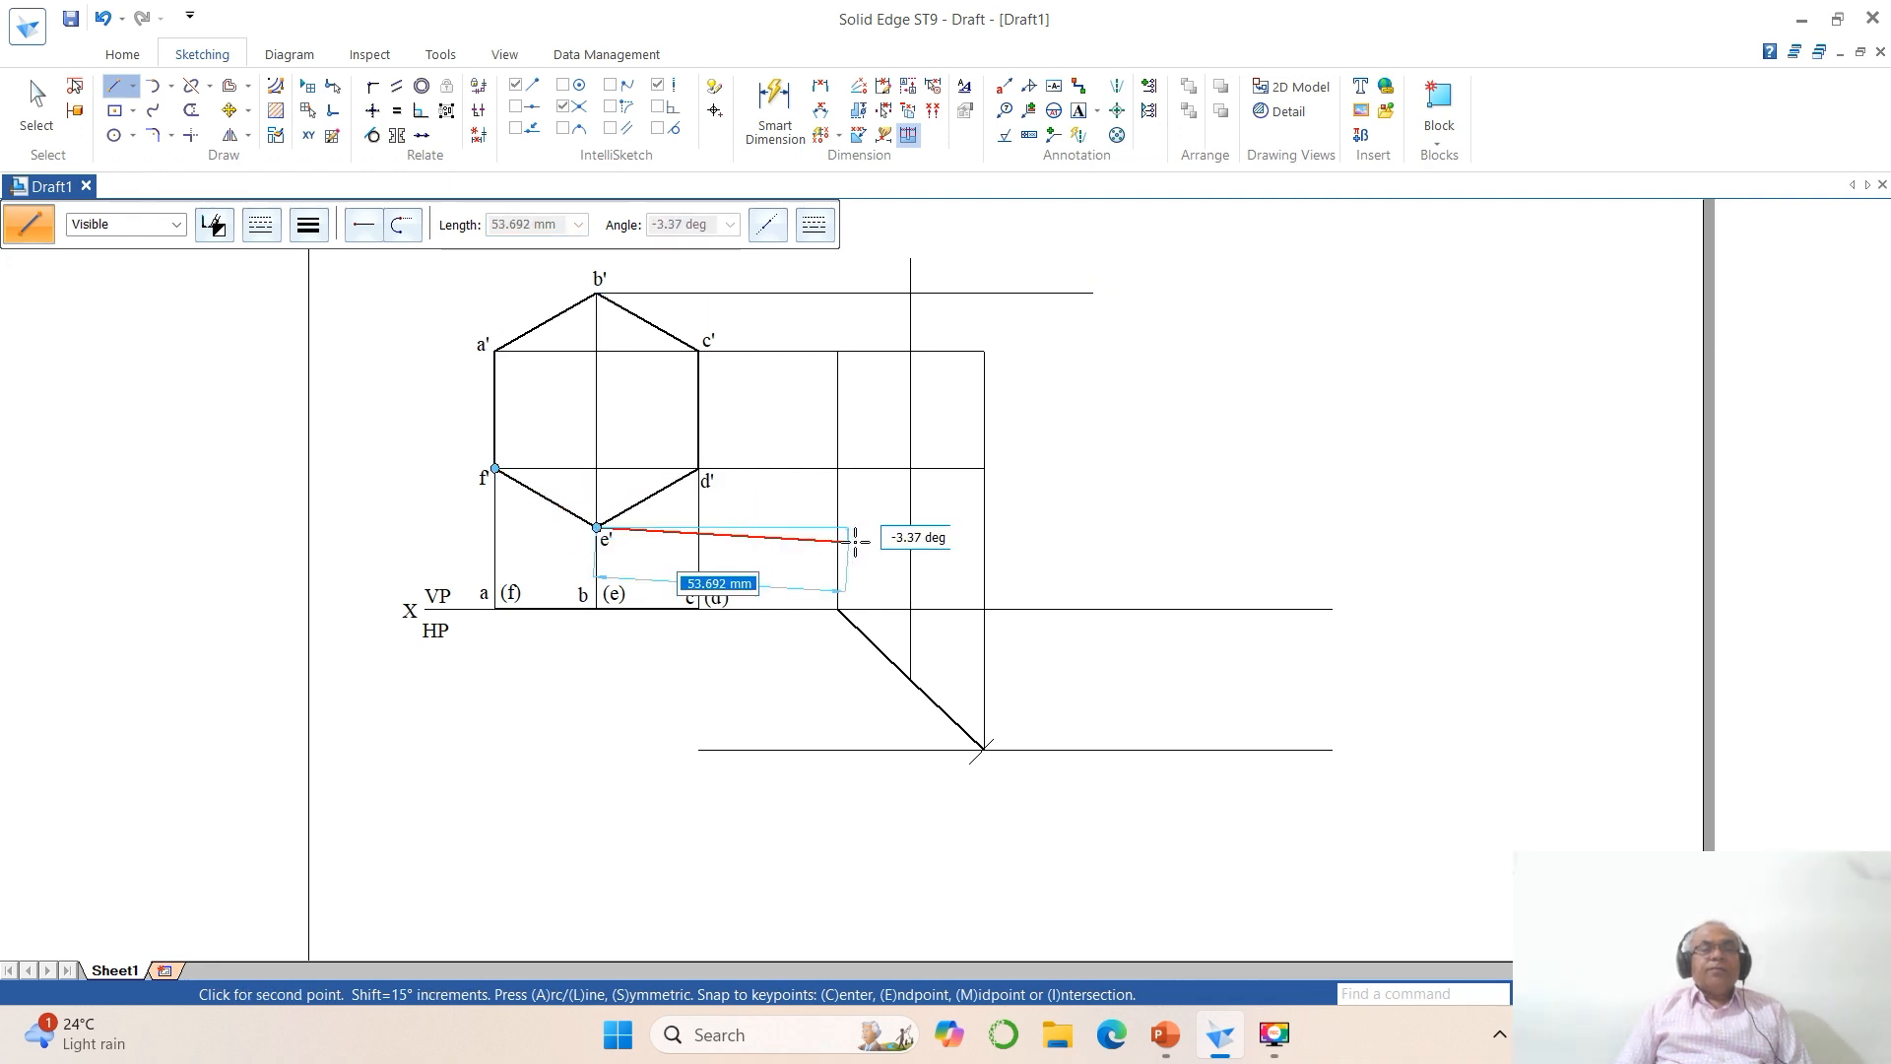
left_click(1086, 528)
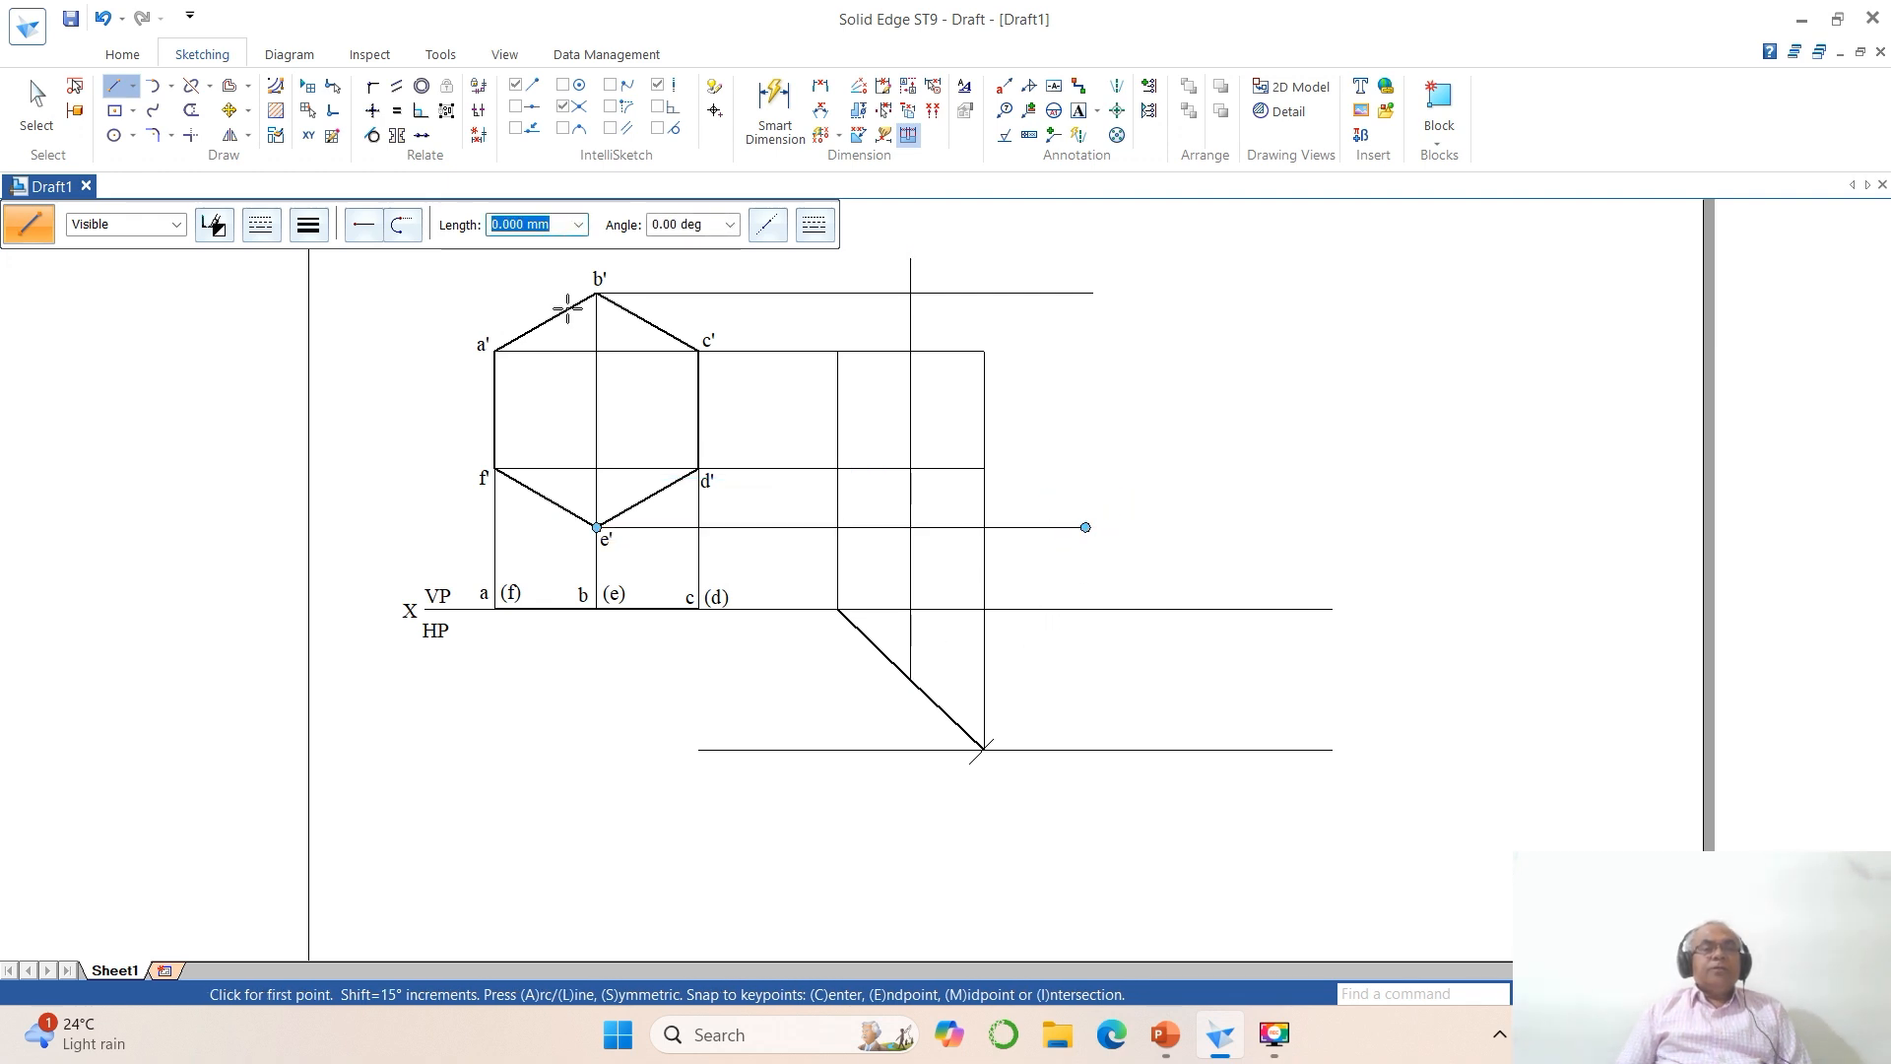
Step: Trim the e' projector to a corner with the midpoint's vertical projector, and extend that projector to a trimmed corner with the b' projector
left_click(191, 135)
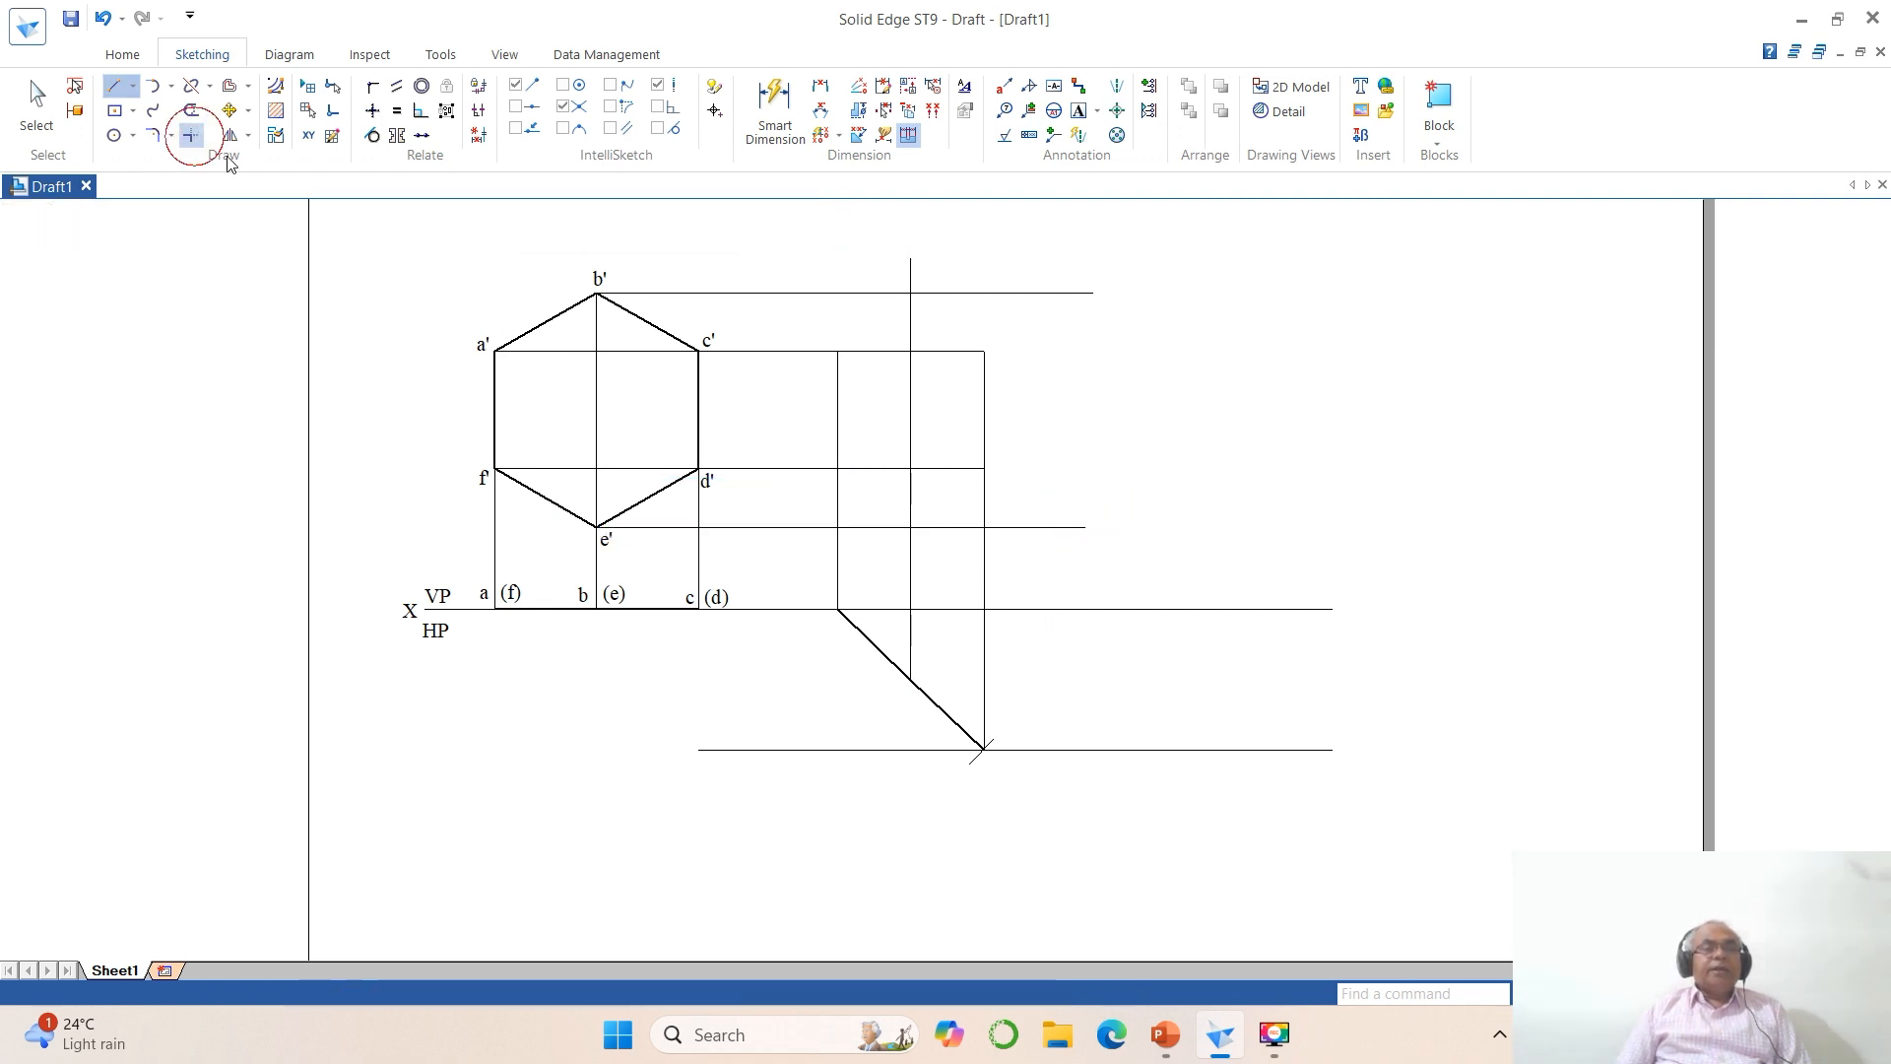
left_click(892, 528)
left_click(909, 552)
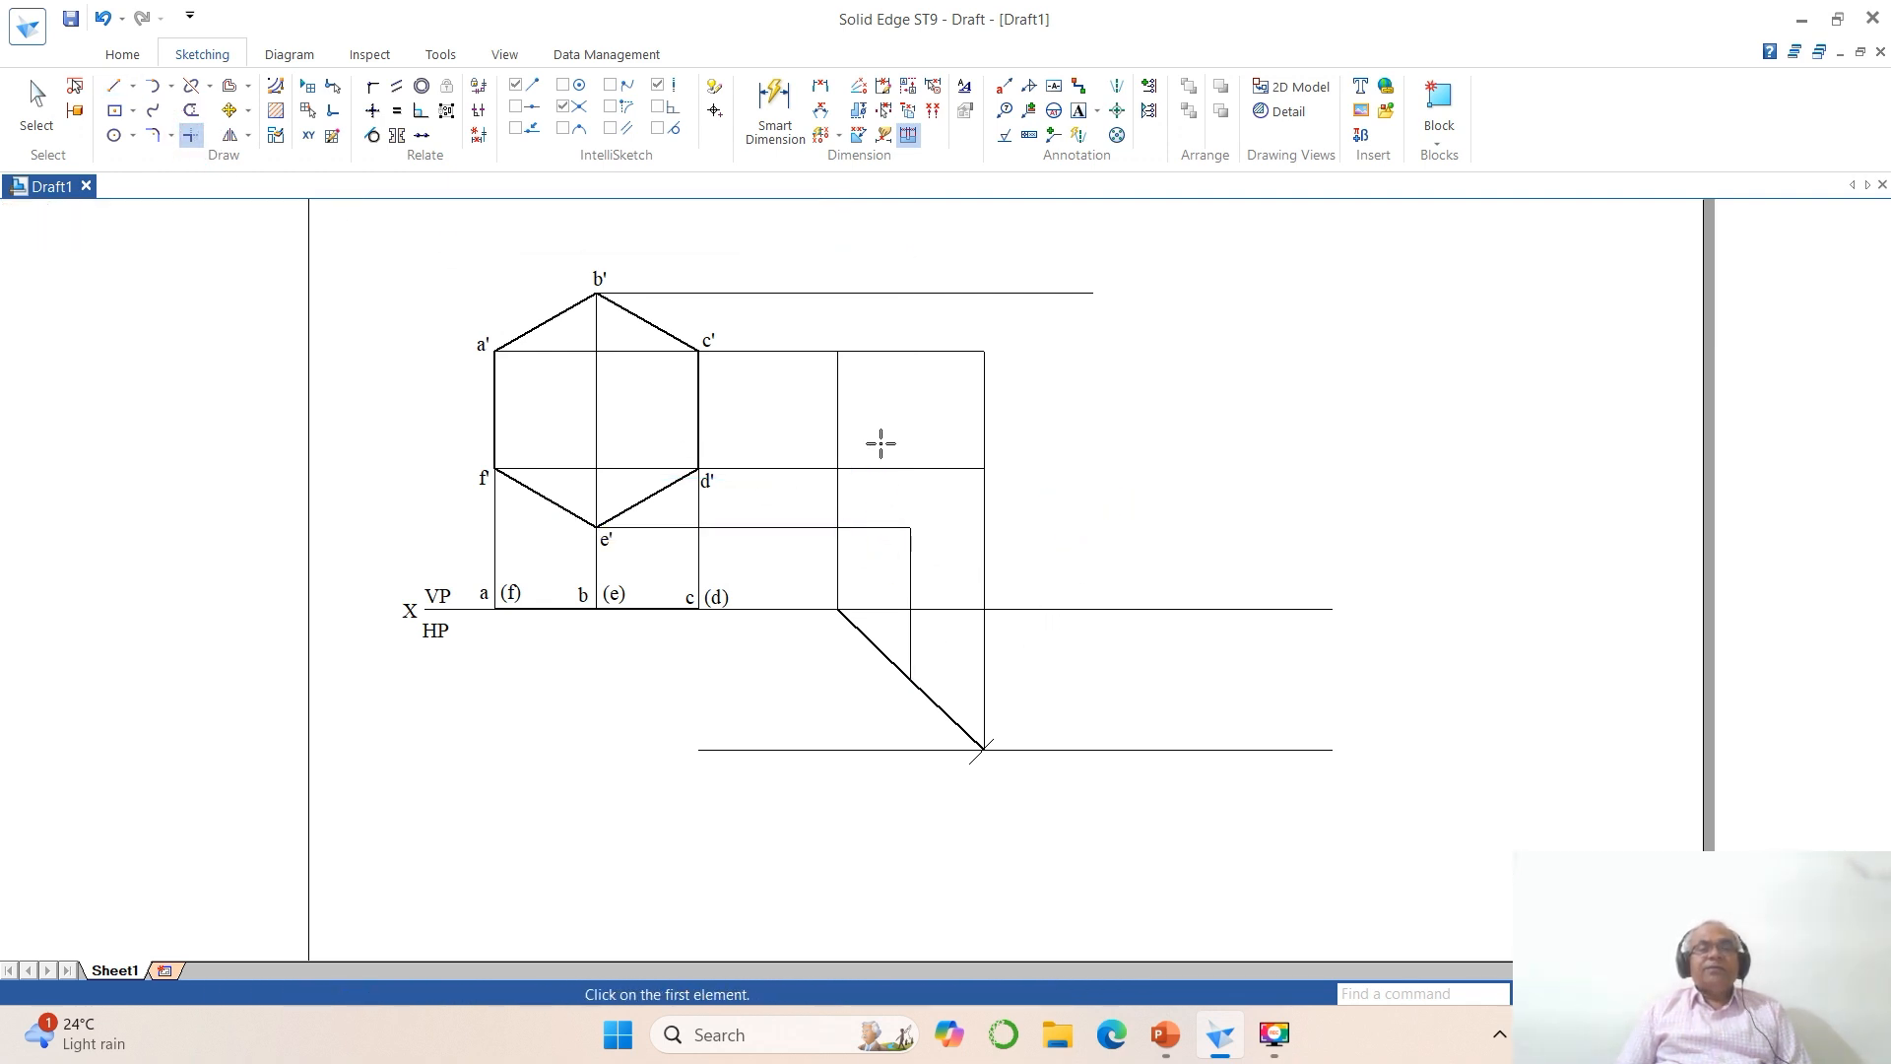
left_click(853, 293)
left_click(912, 557)
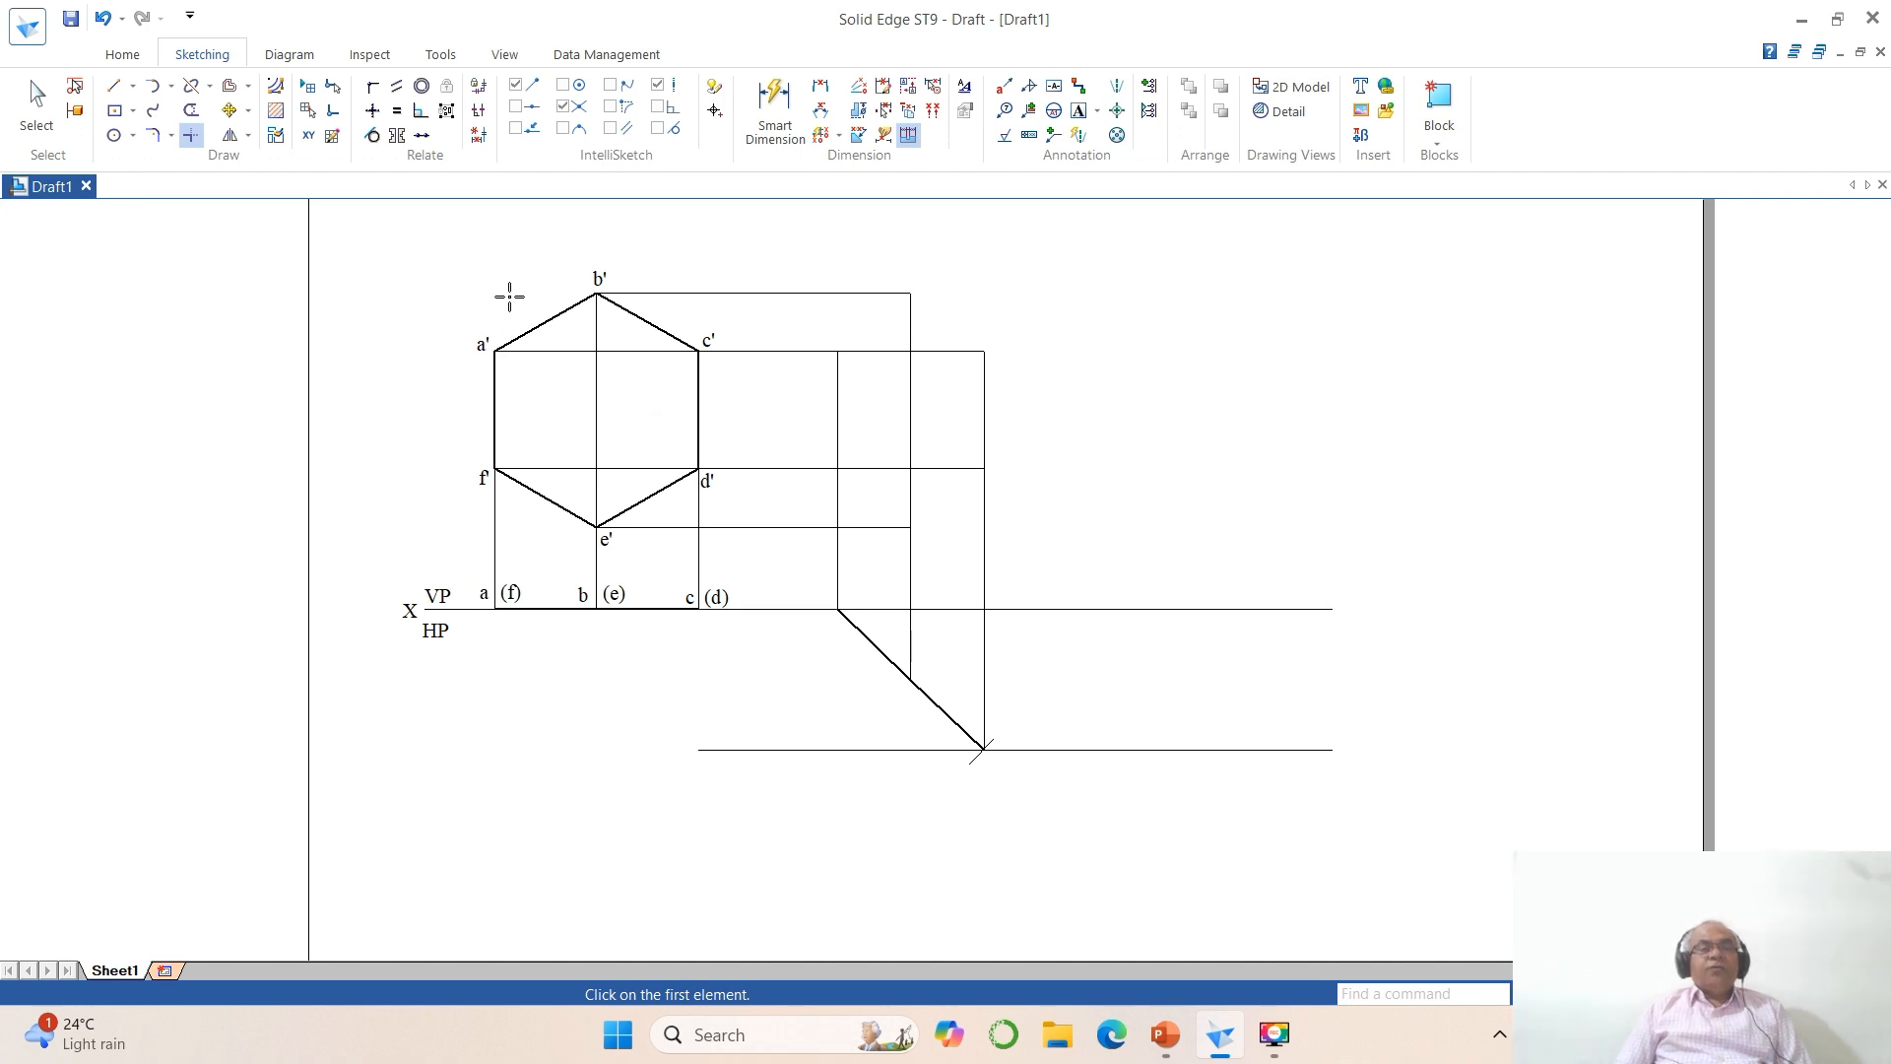
Step: Draw the foreshortened hexagon's two upper and two lower sloping edges, each 20 mm long, between the projector intersections
left_click(115, 86)
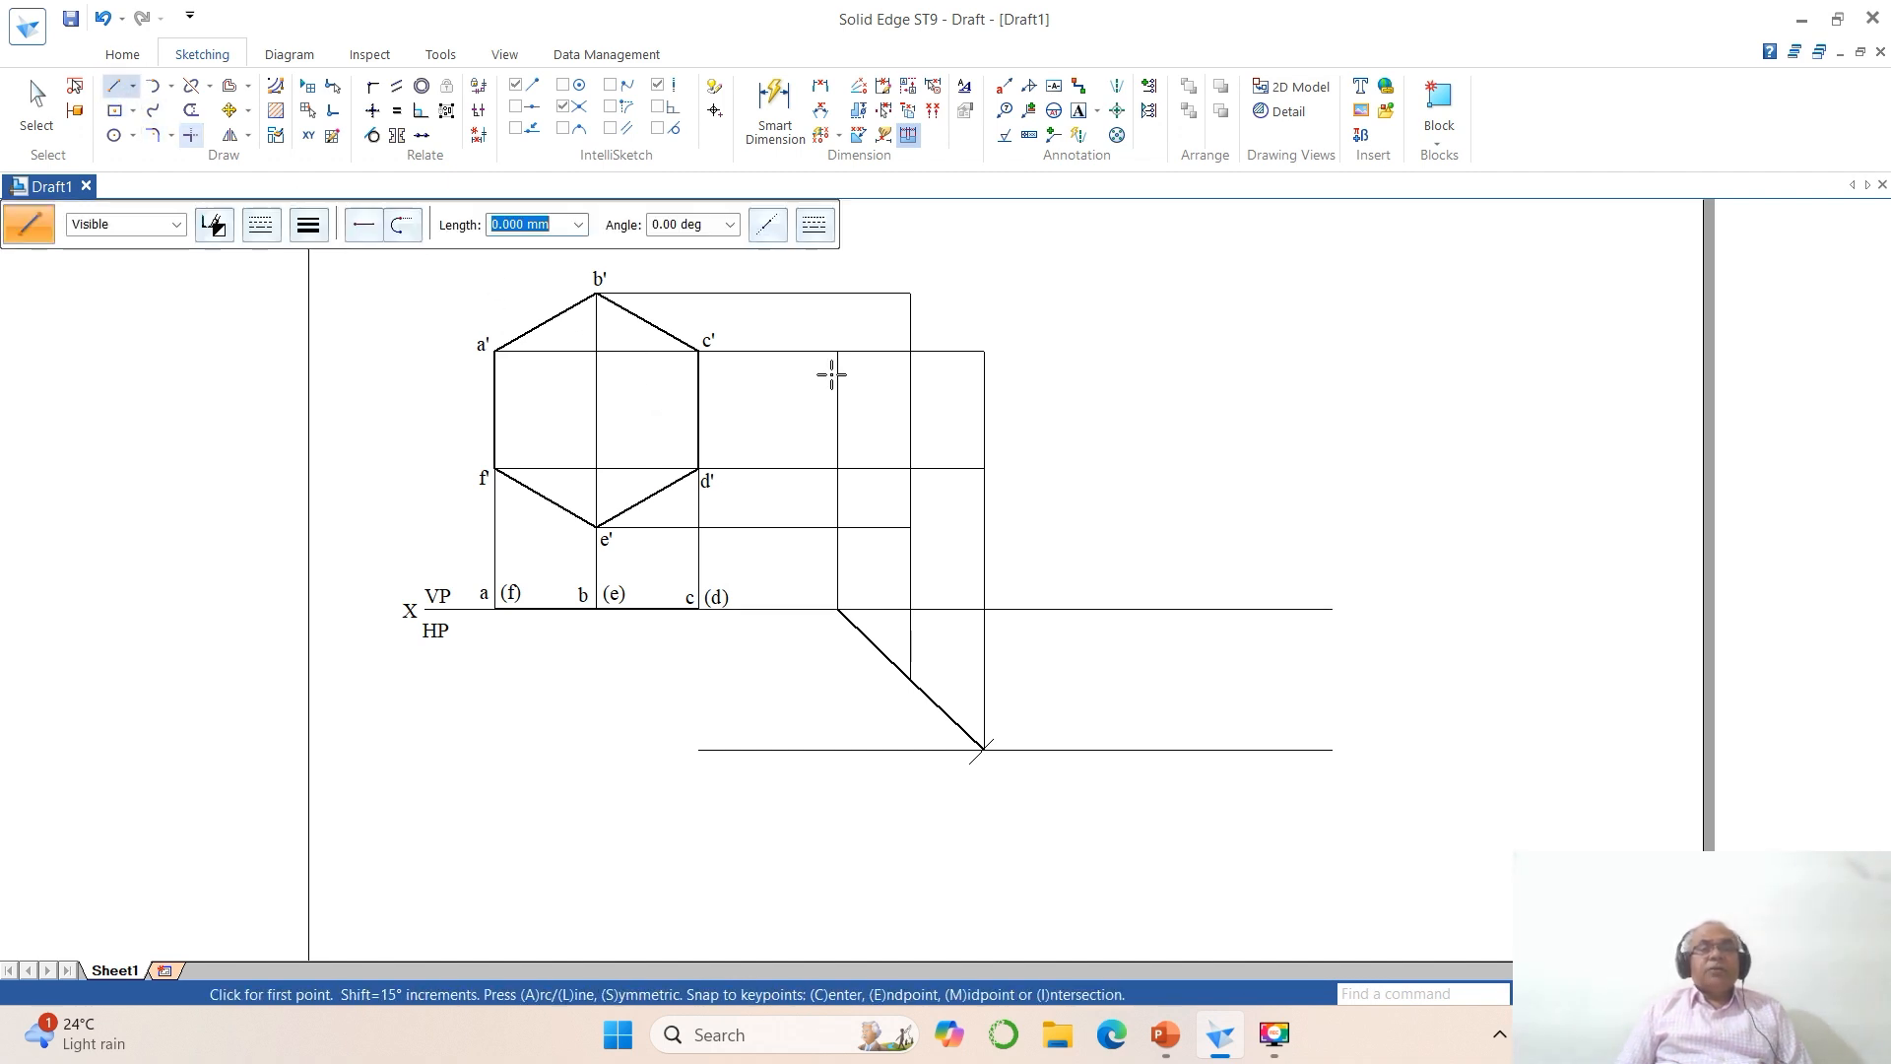
left_click(837, 351)
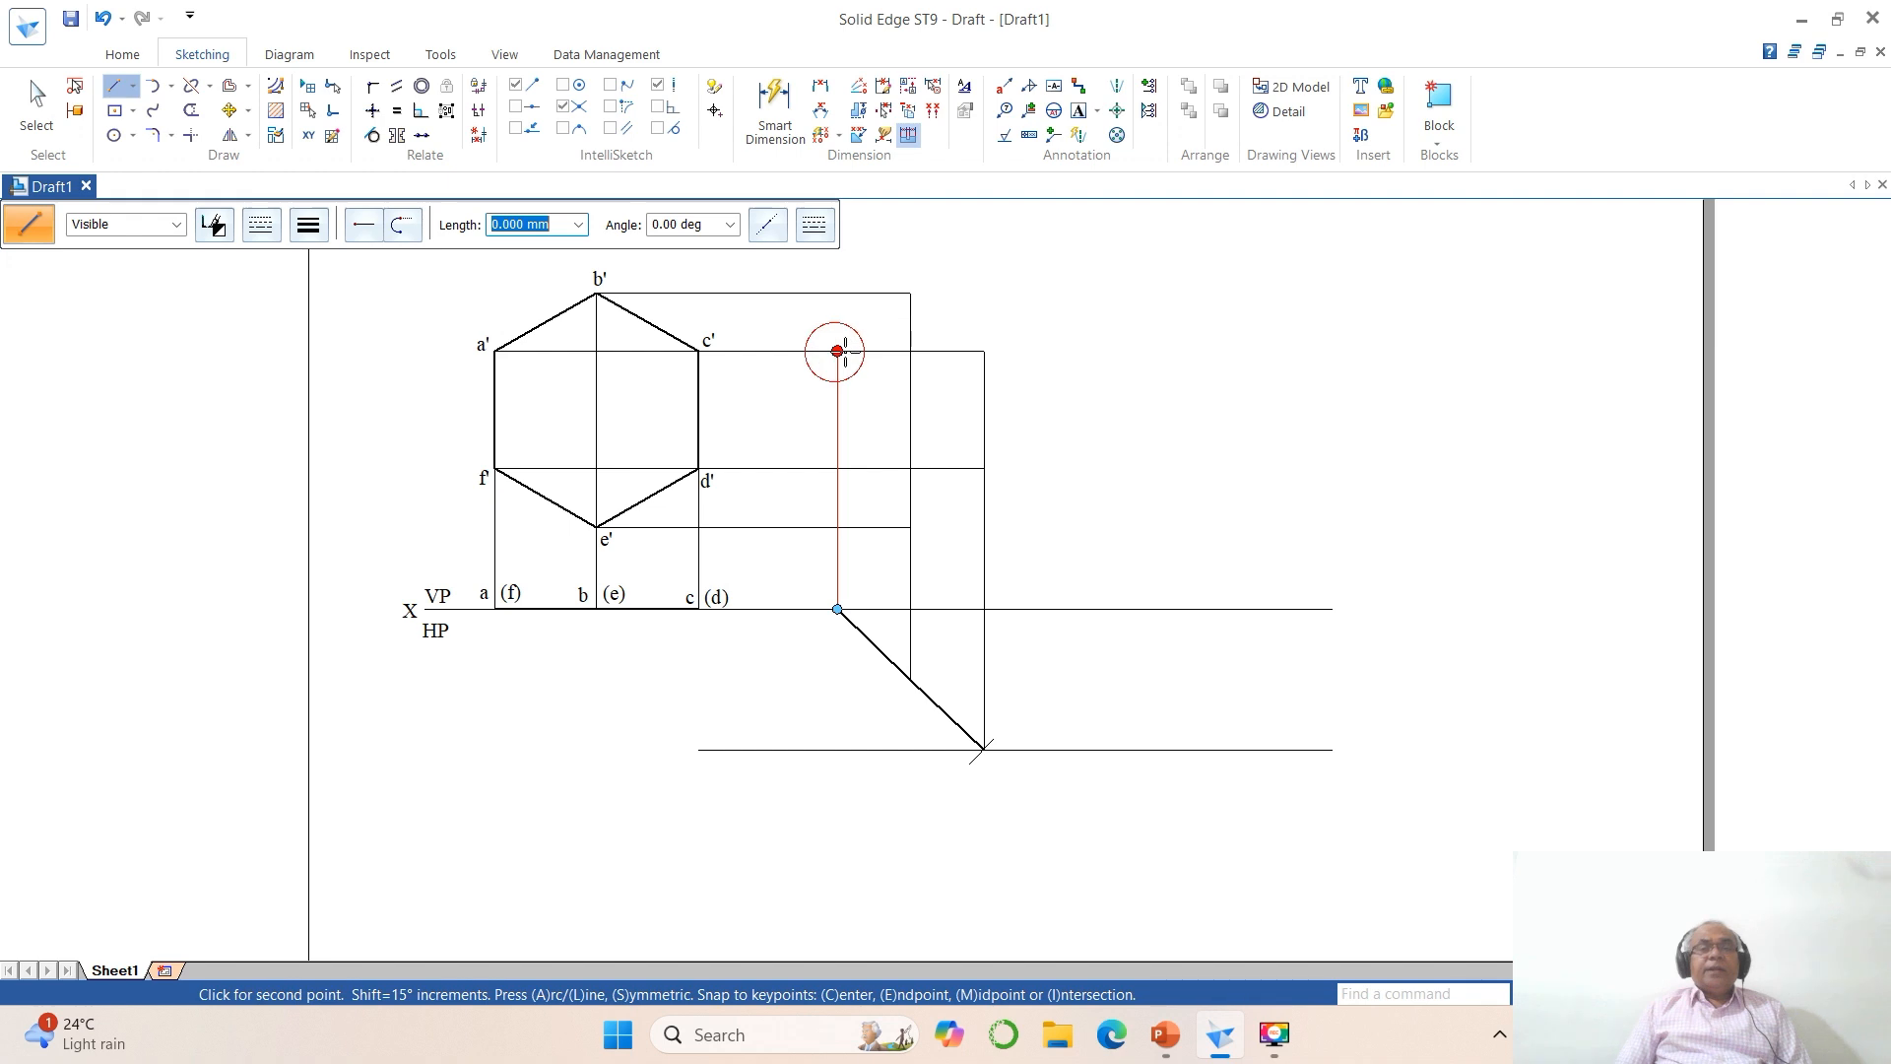
left_click(910, 292)
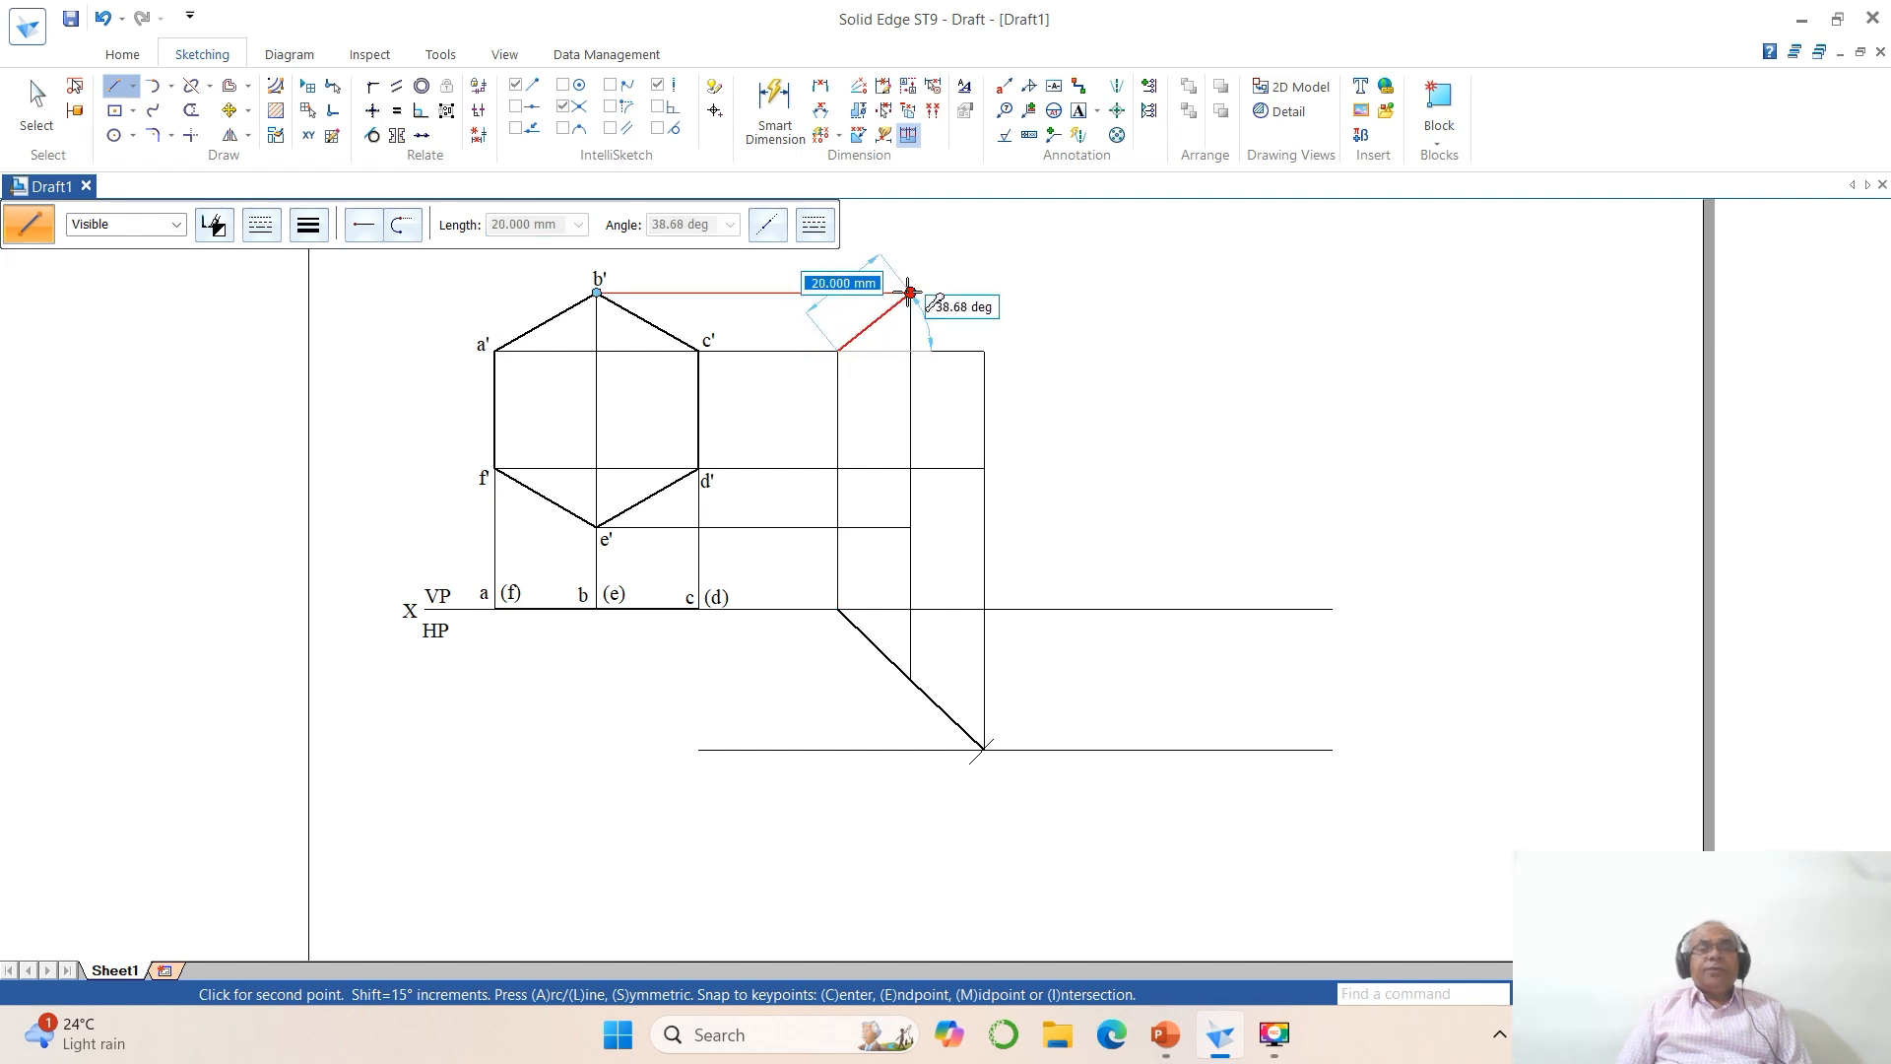
left_click(984, 351)
right_click(985, 374)
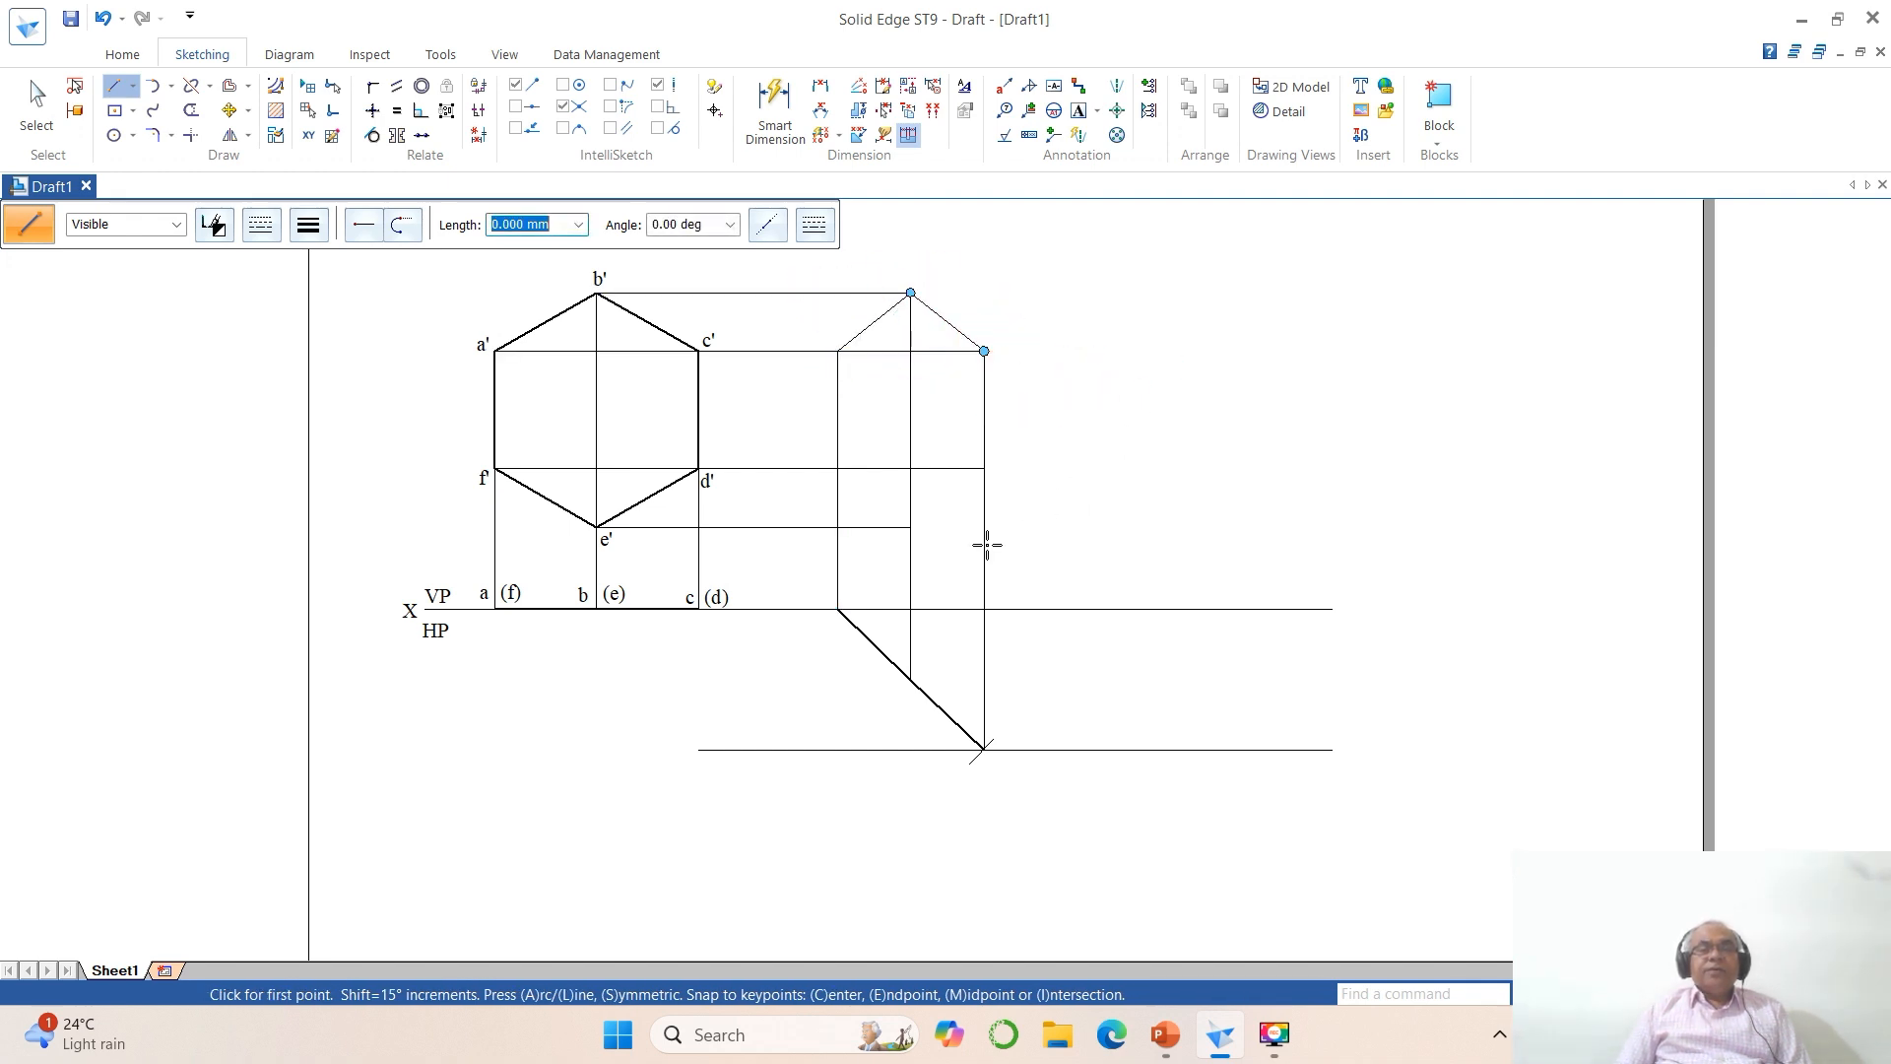
left_click(985, 469)
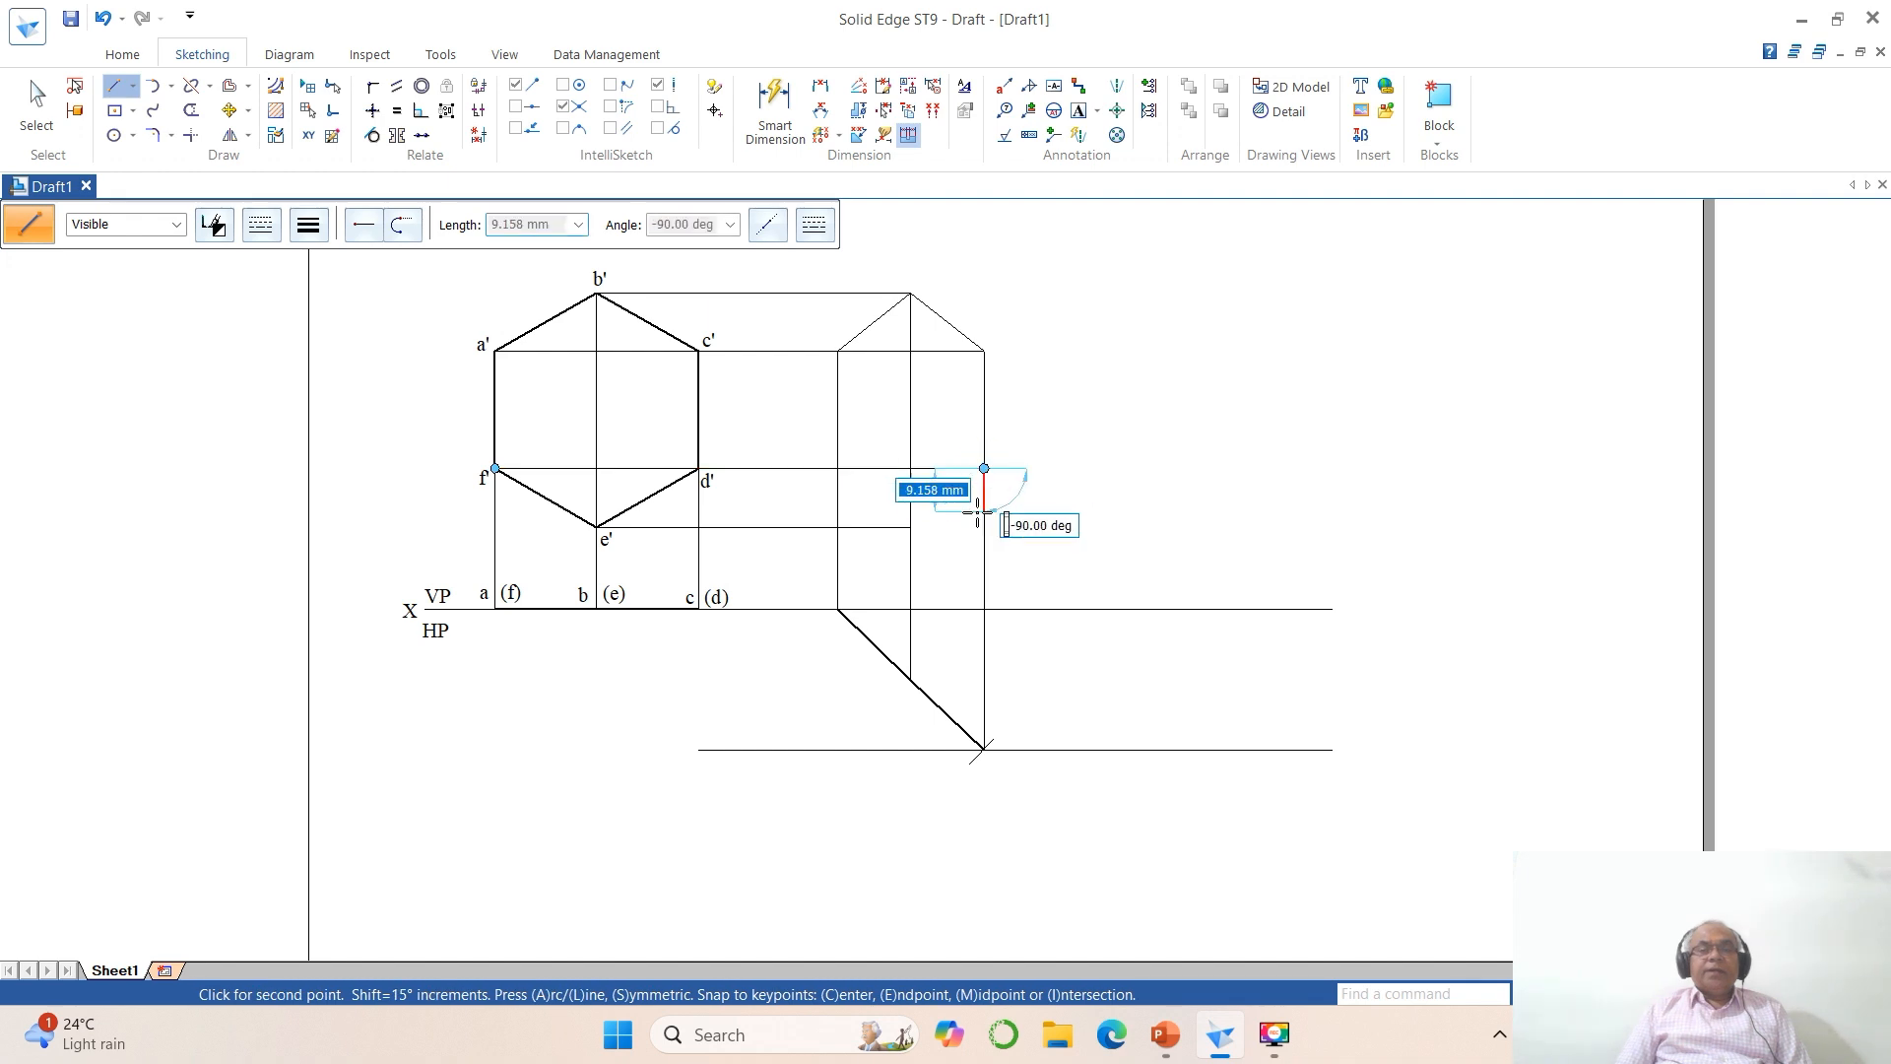
left_click(911, 527)
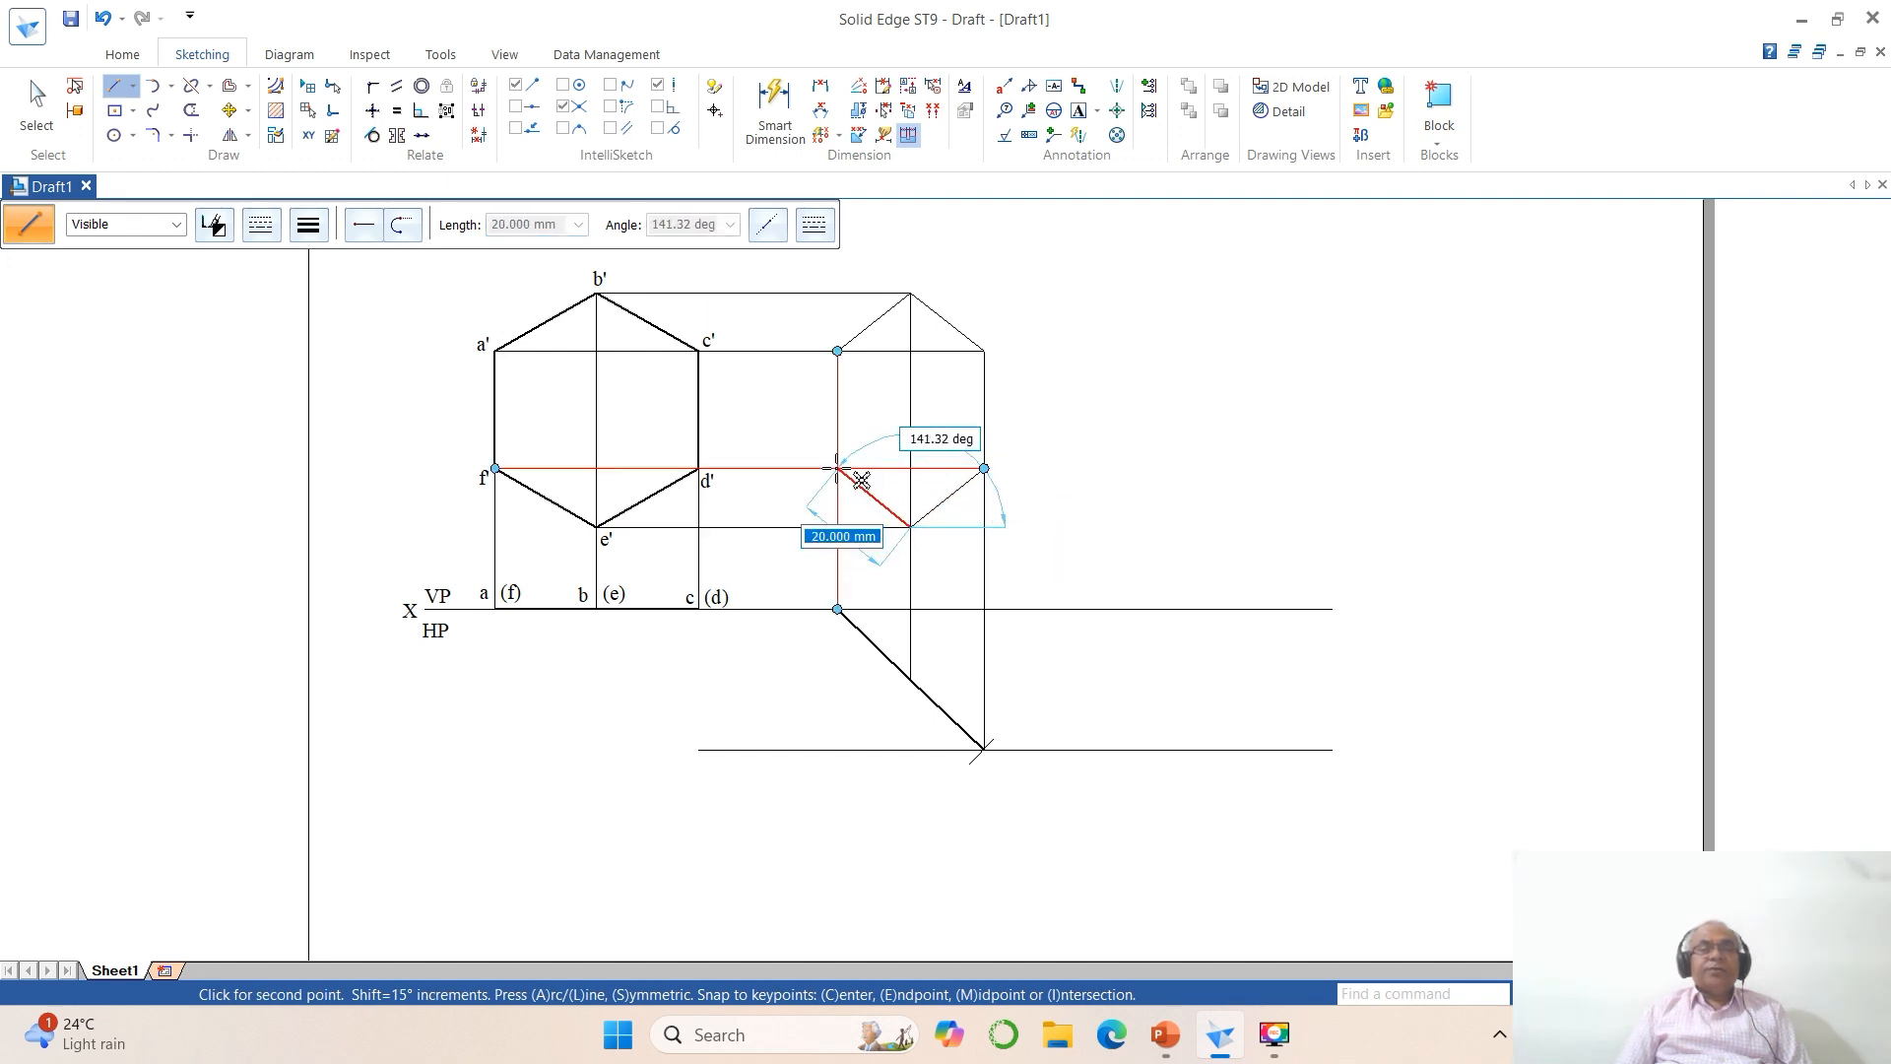
left_click(837, 468)
right_click(1396, 470)
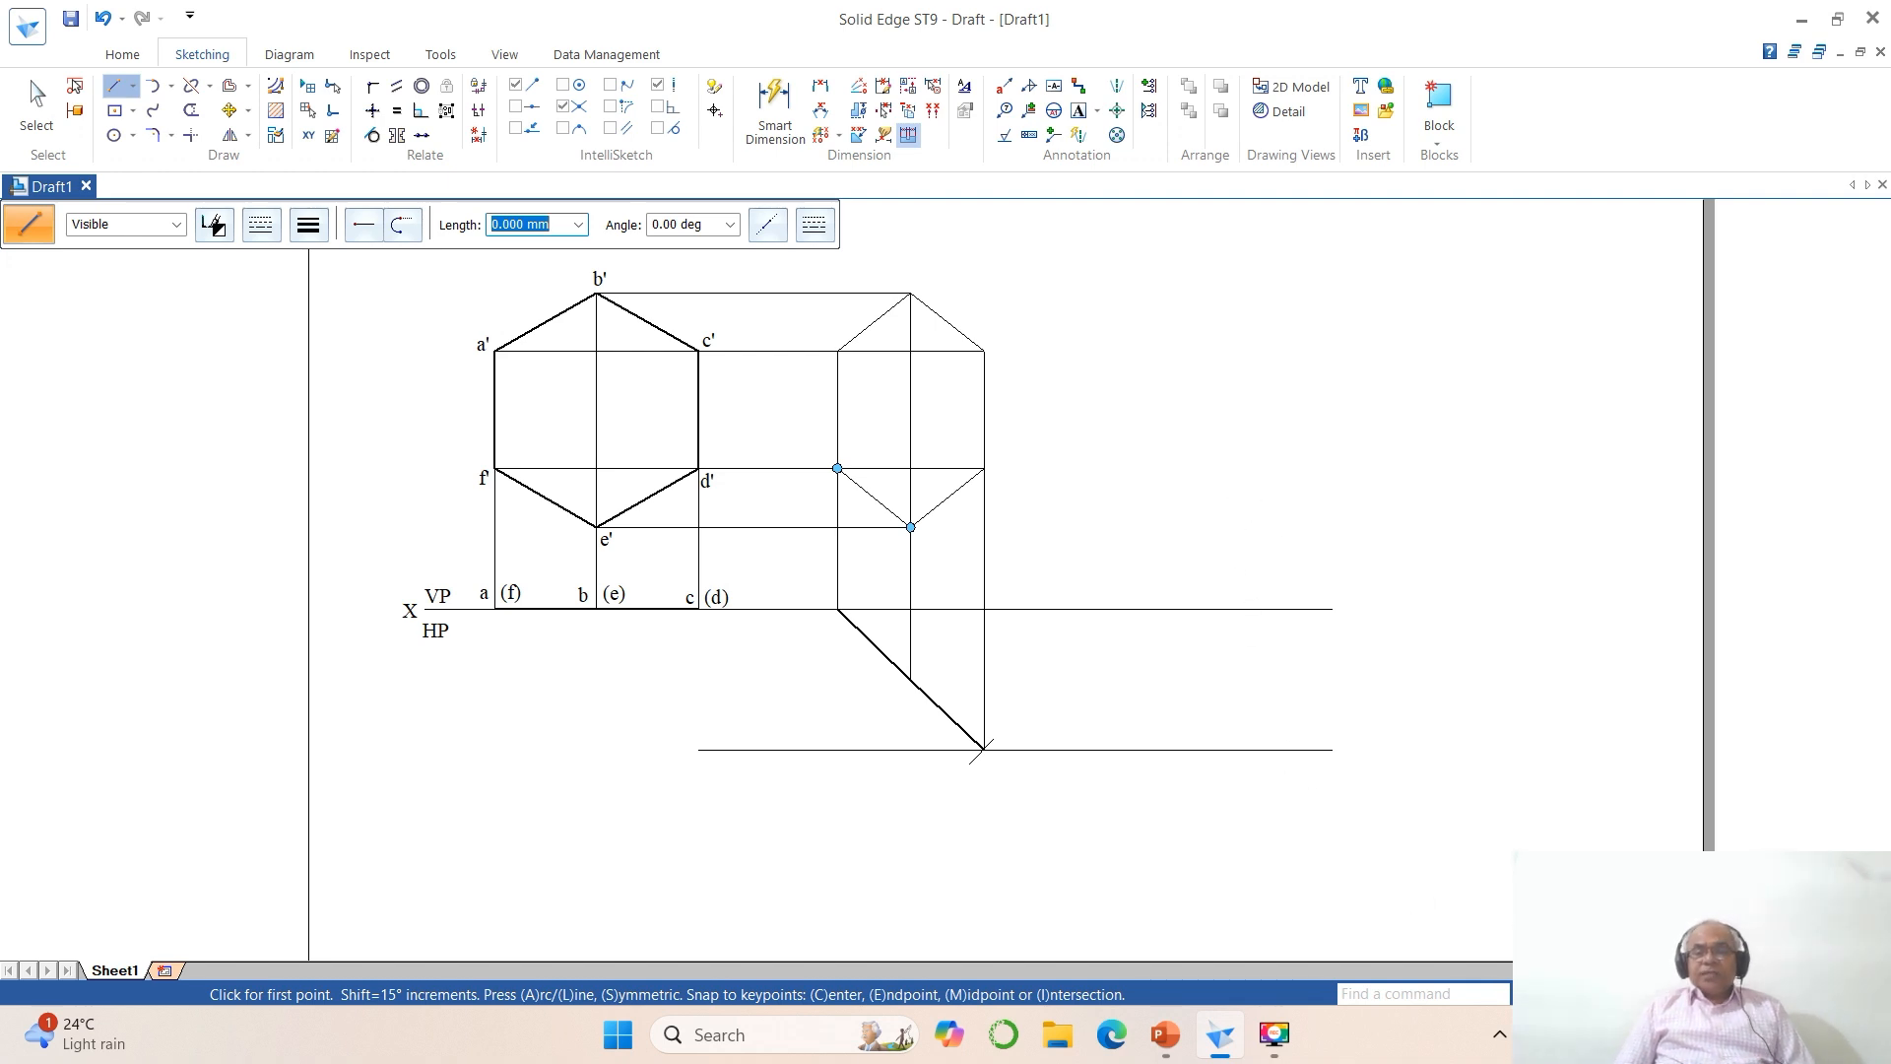
Step: Split the horizontal line through the inclined top view's lower end at one point on each side of that end
left_click(1596, 993)
left_click(457, 542)
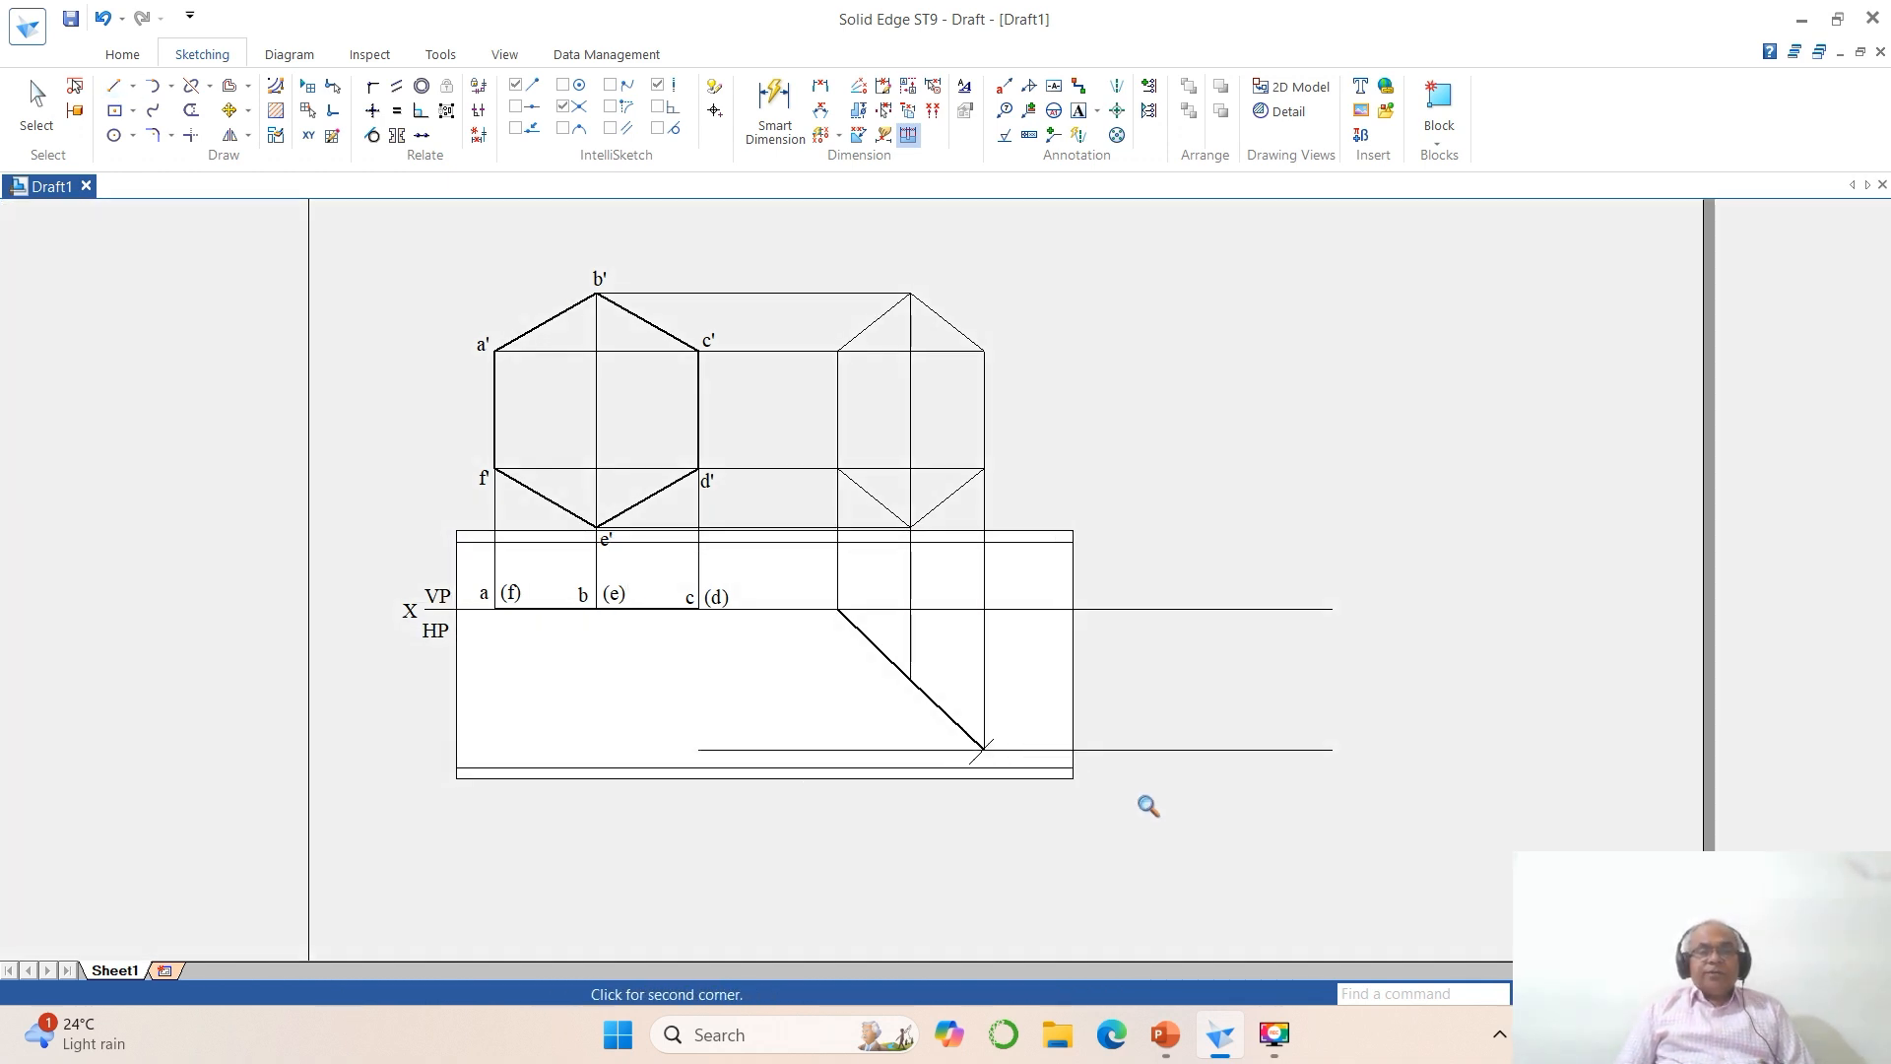
left_click(1300, 848)
left_click(193, 89)
left_click(985, 720)
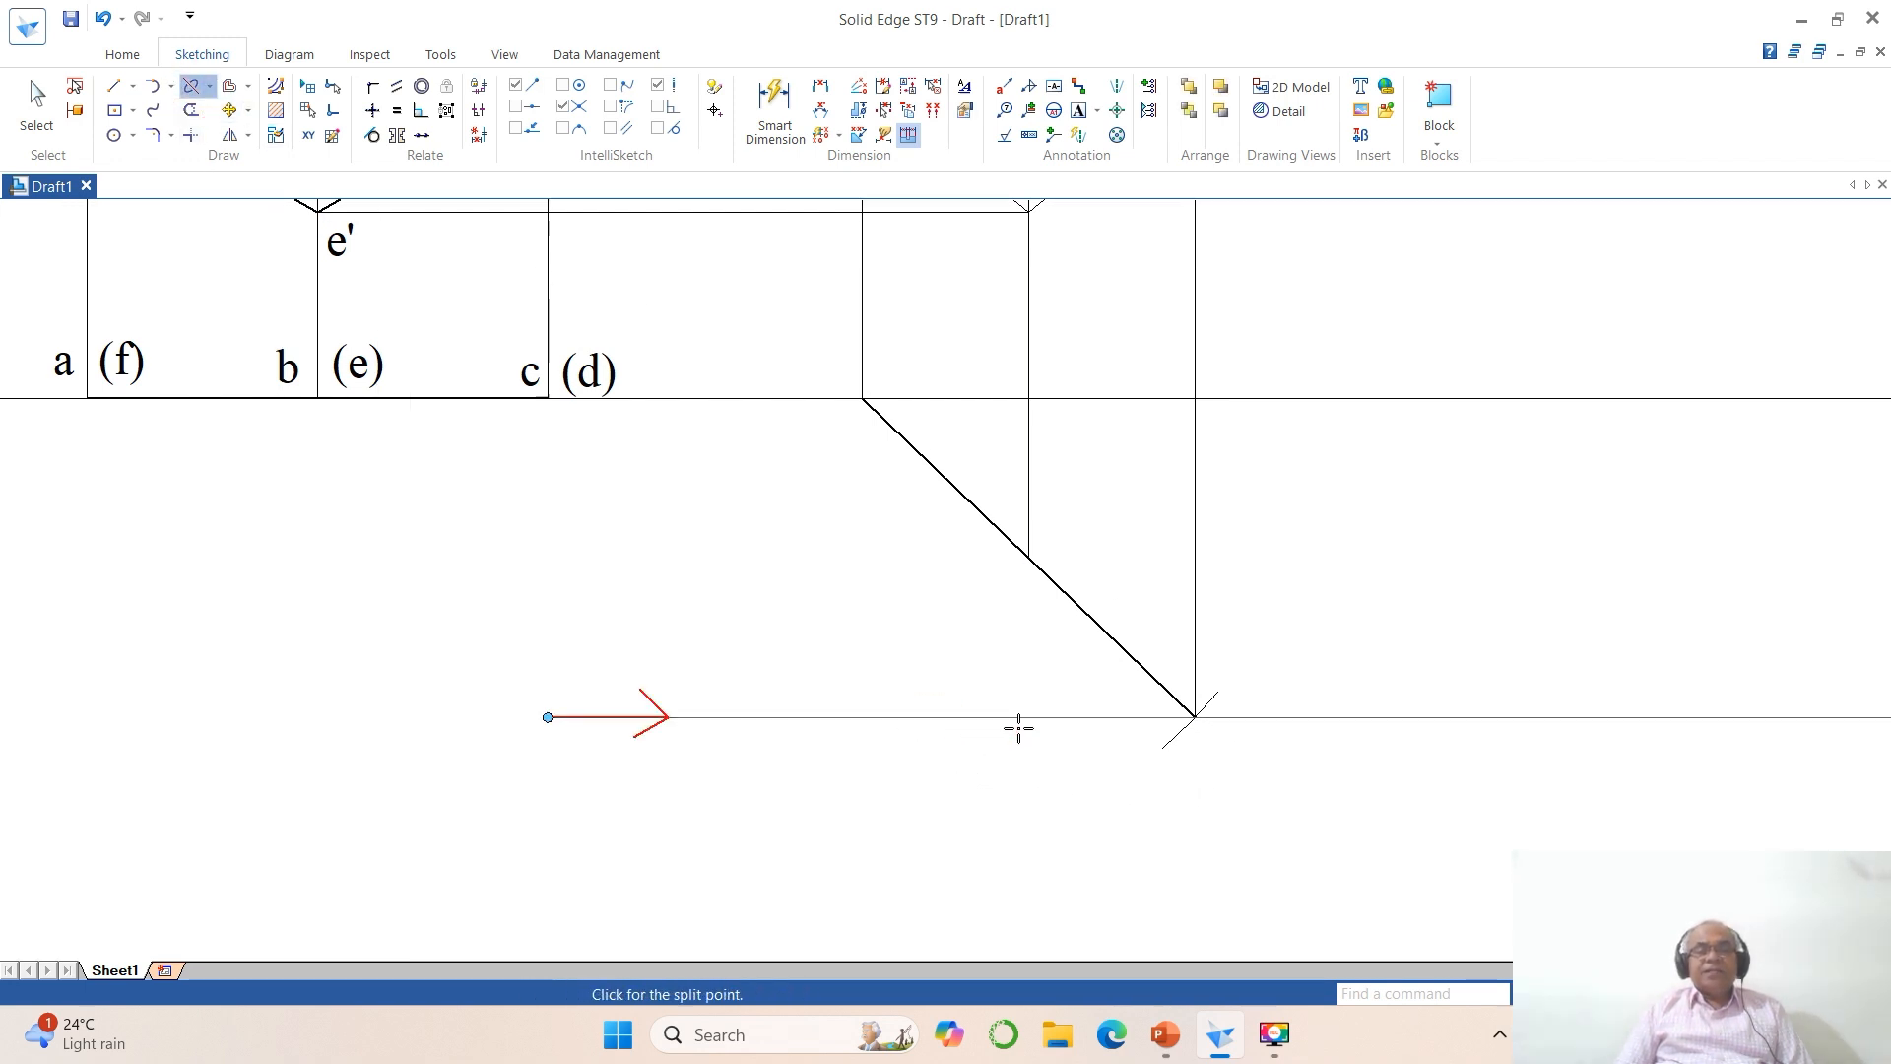
left_click(1075, 724)
left_click(1650, 718)
left_click(1349, 718)
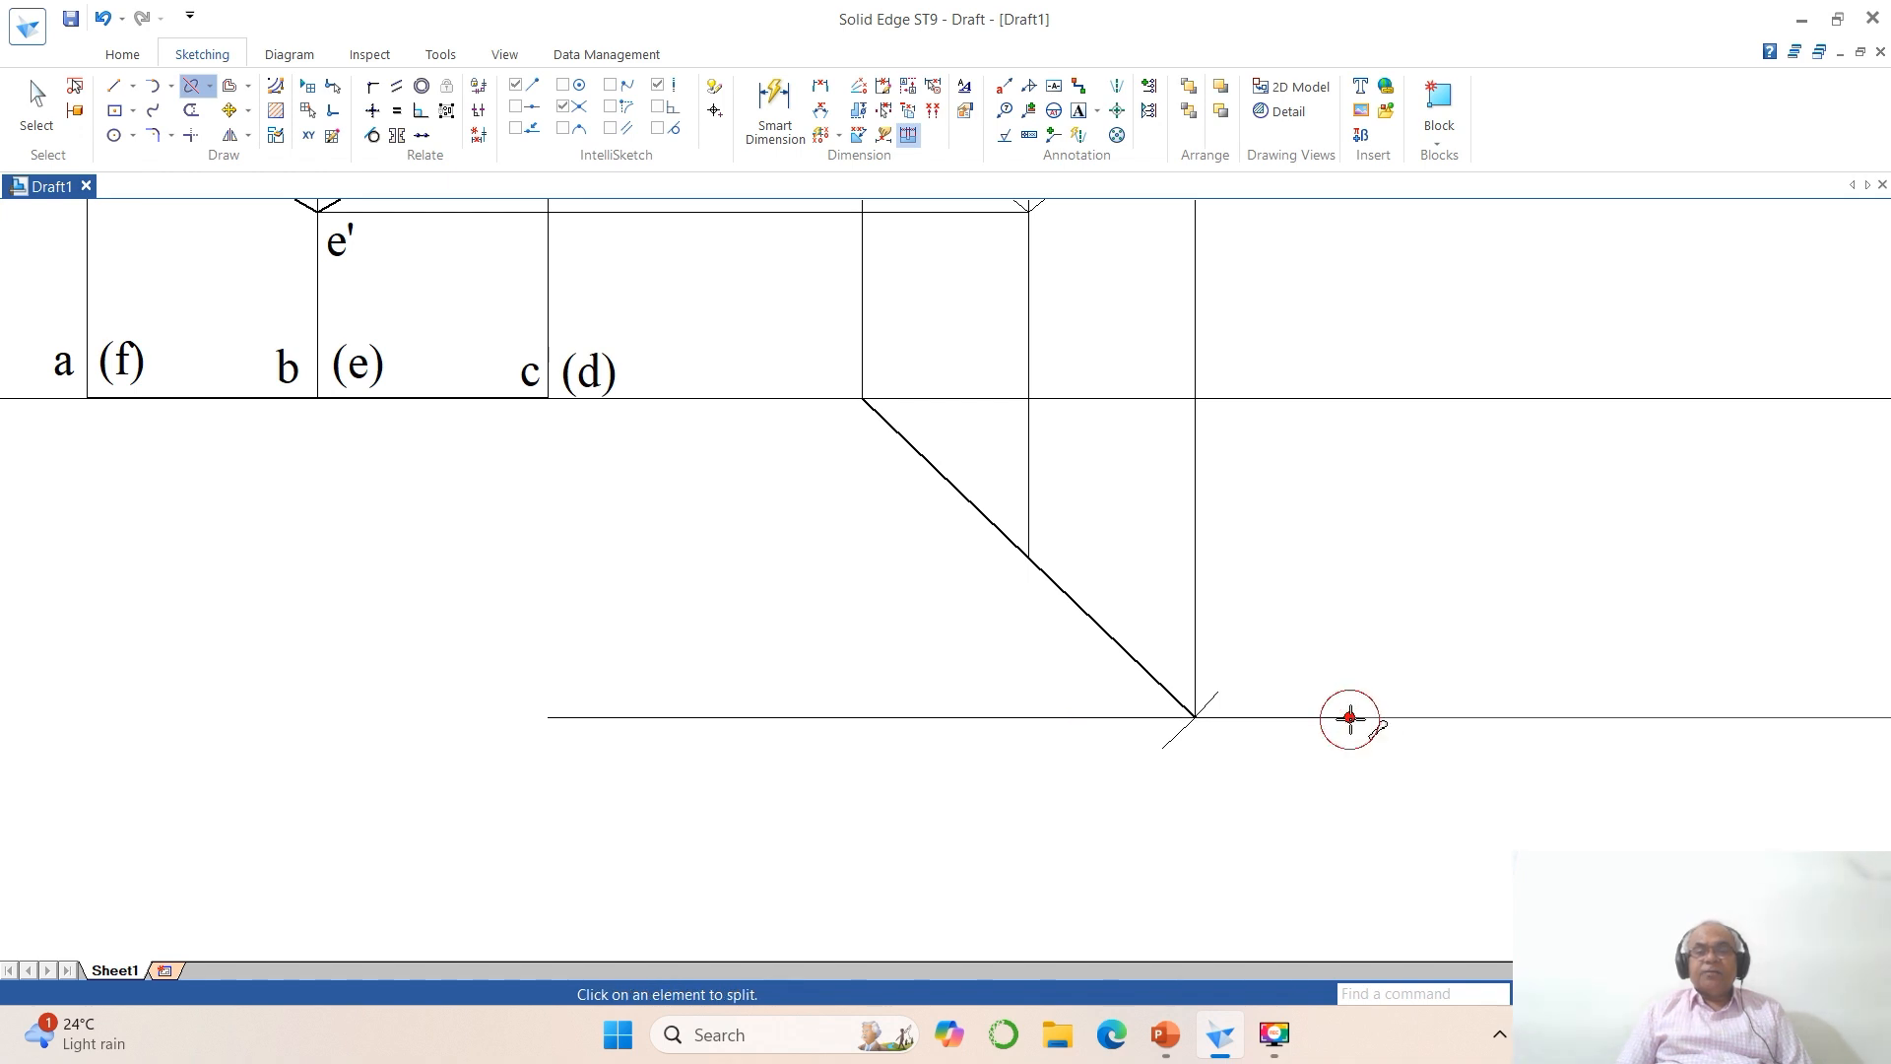
left_click(36, 103)
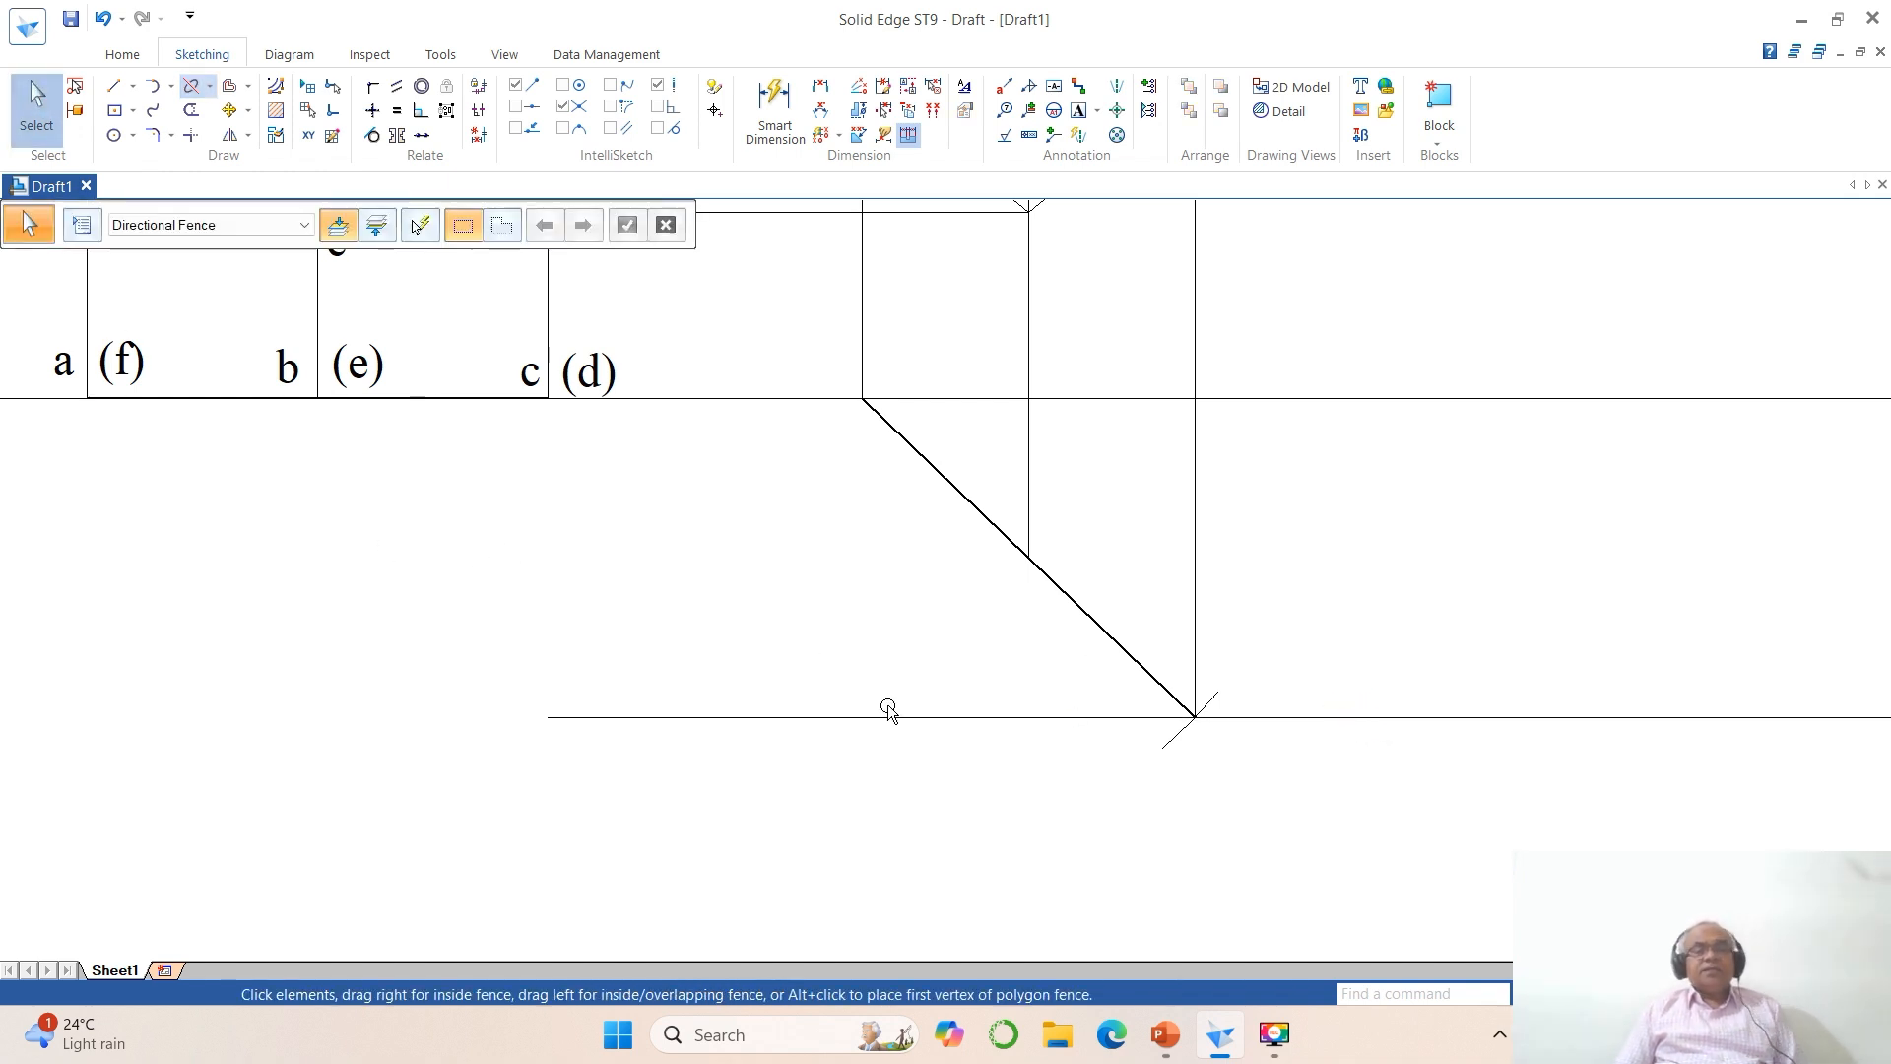
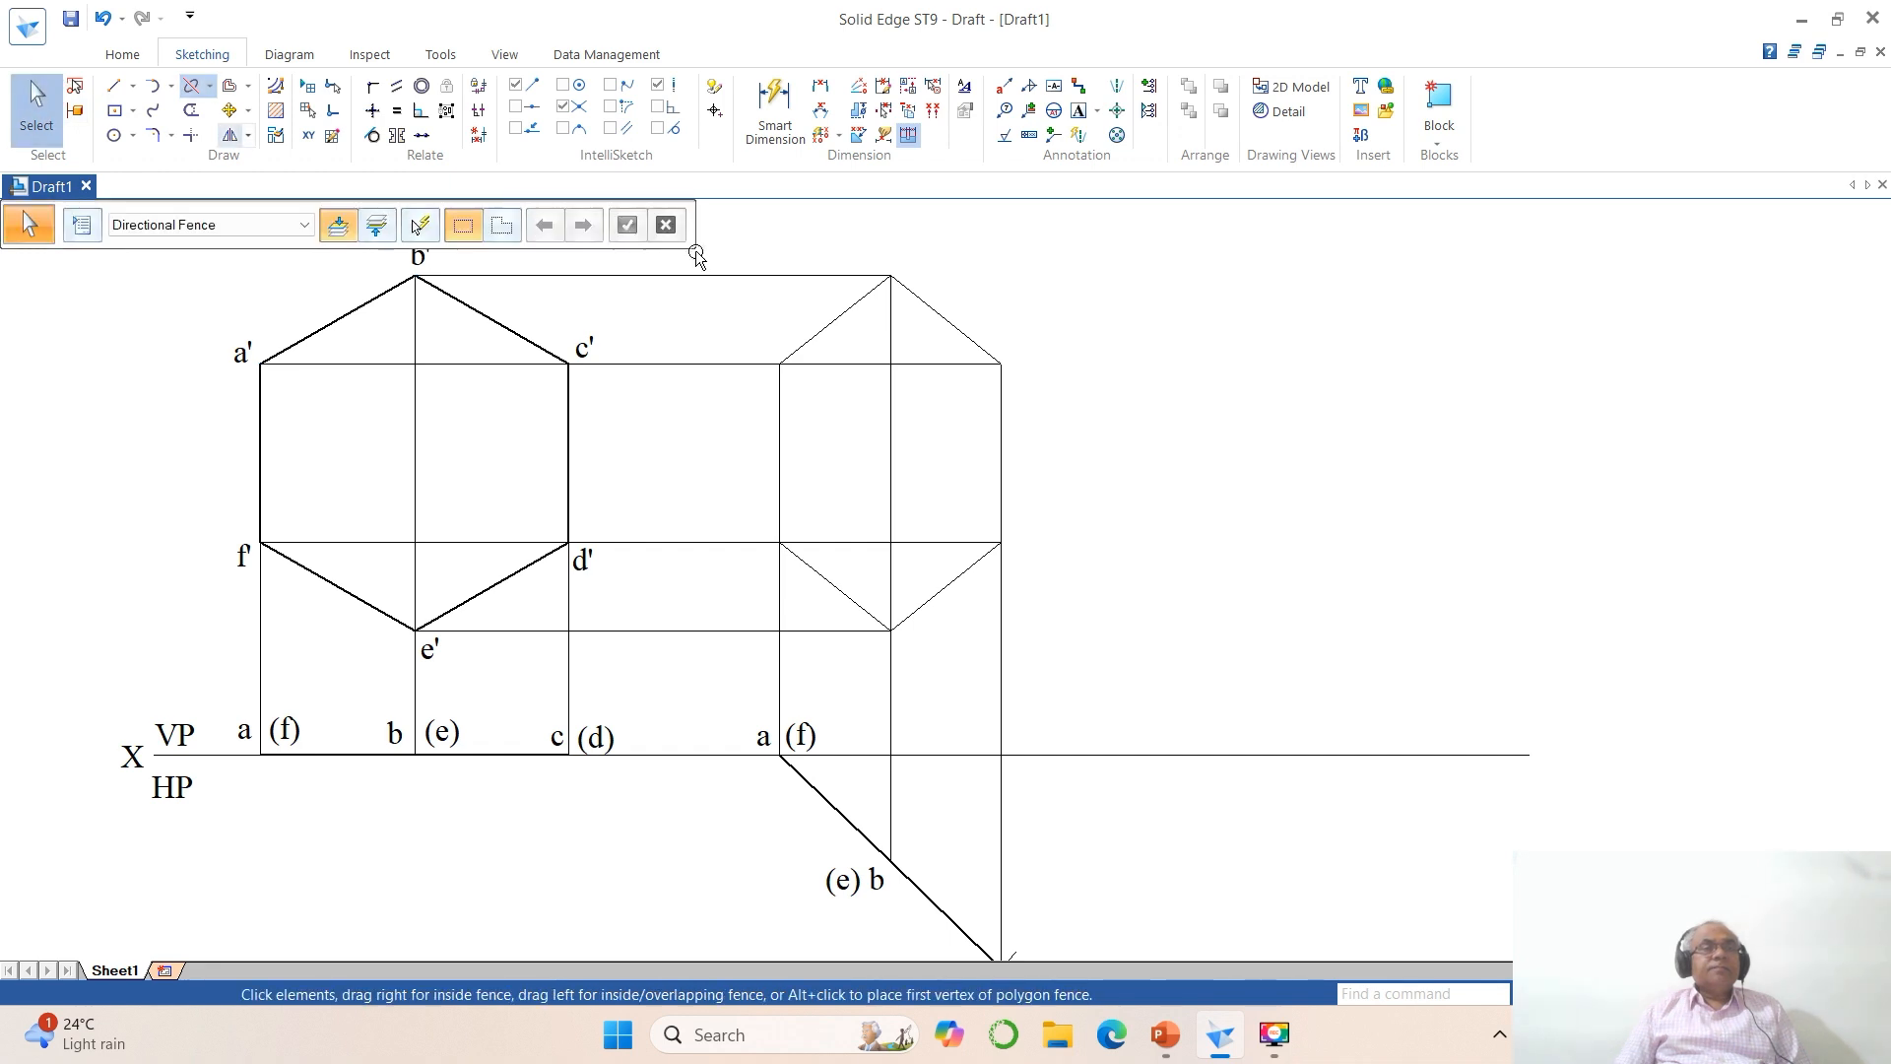
Step: Set the line width of the foreshortened hexagon's six edges to 0.50 mm
left_click(842, 314)
left_click(944, 325, "ctrl")
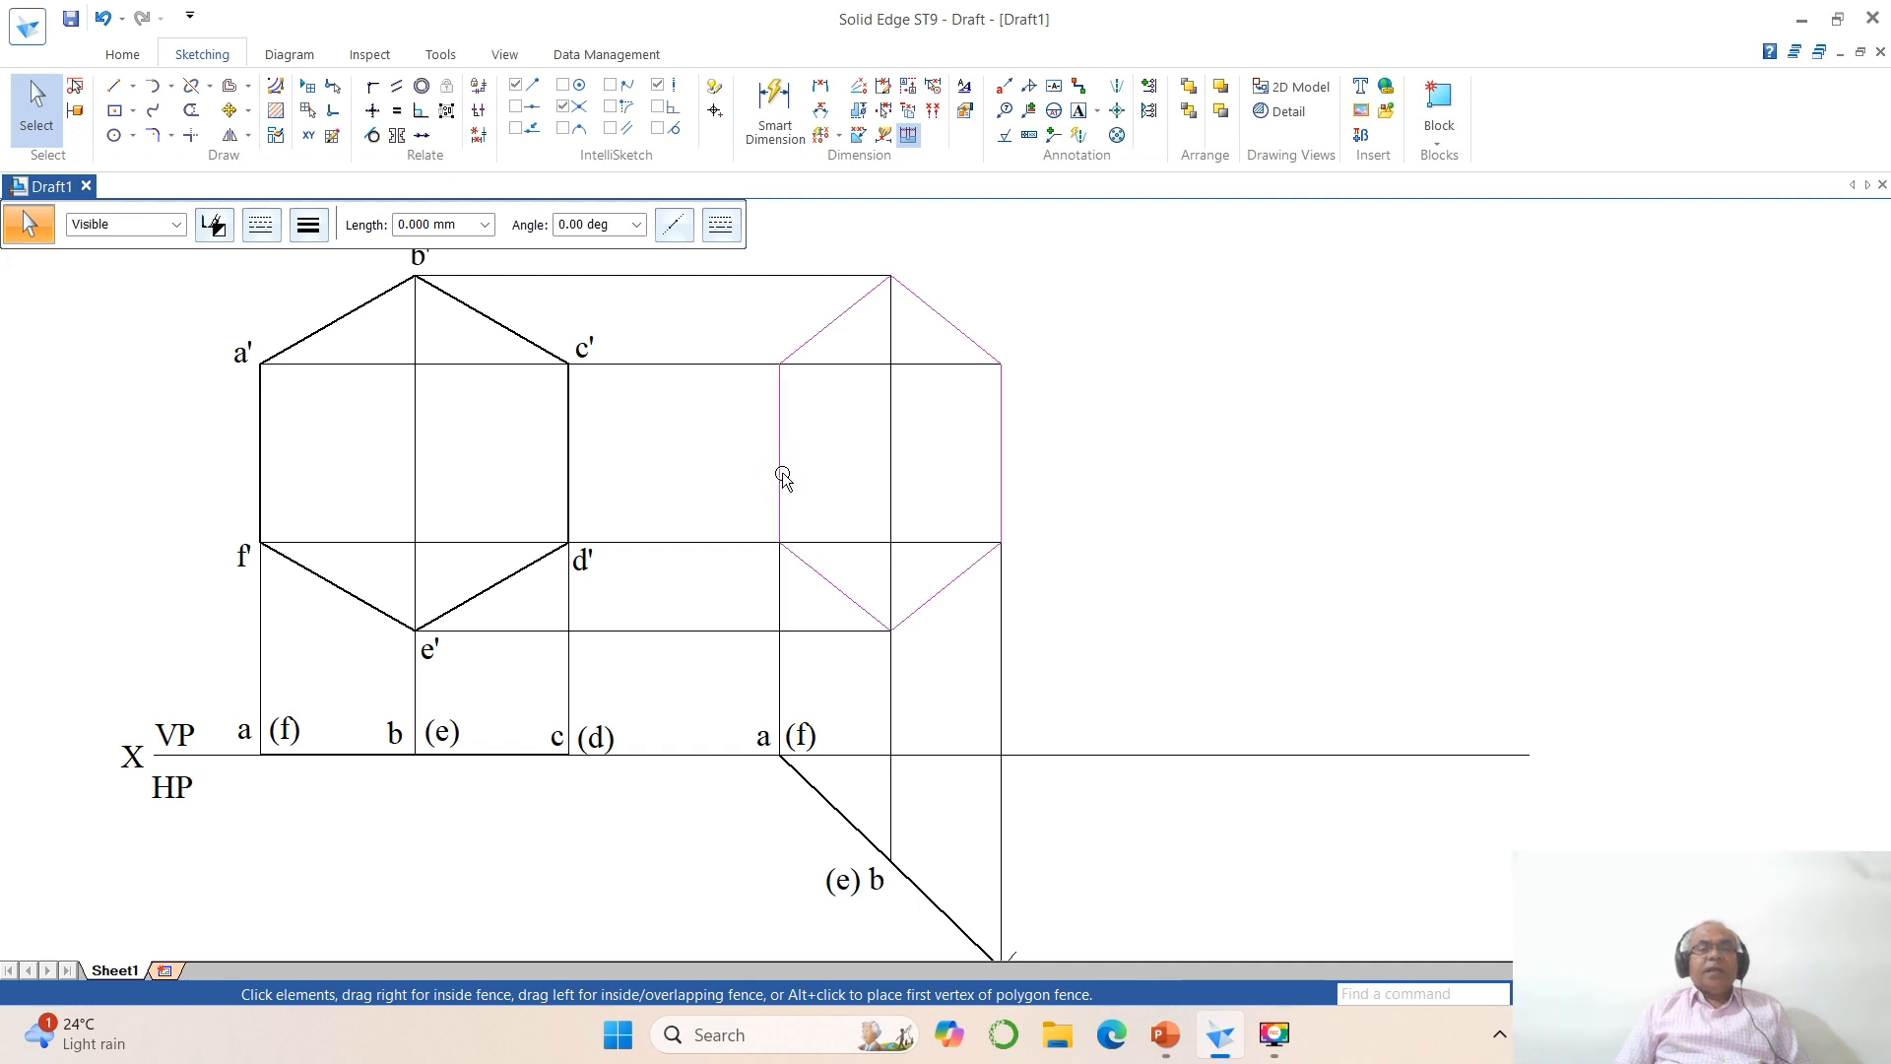
left_click(304, 234)
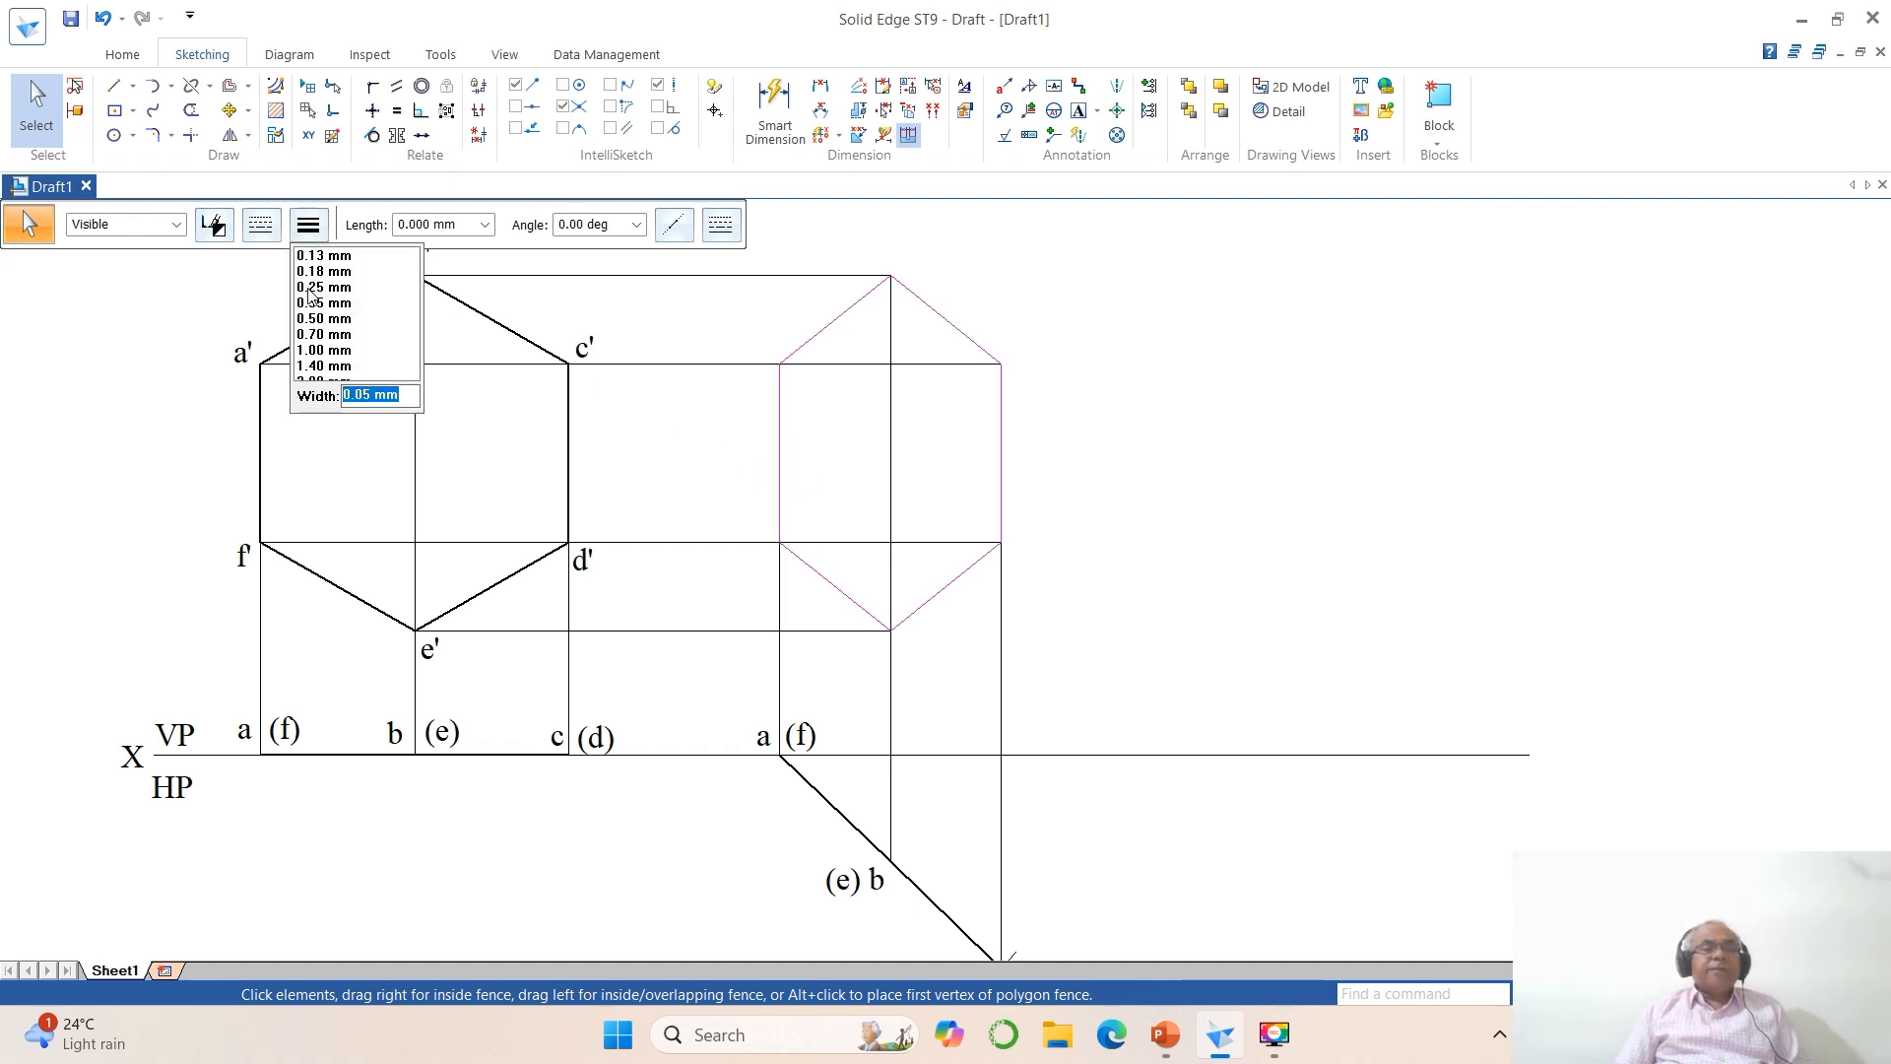
left_click(309, 318)
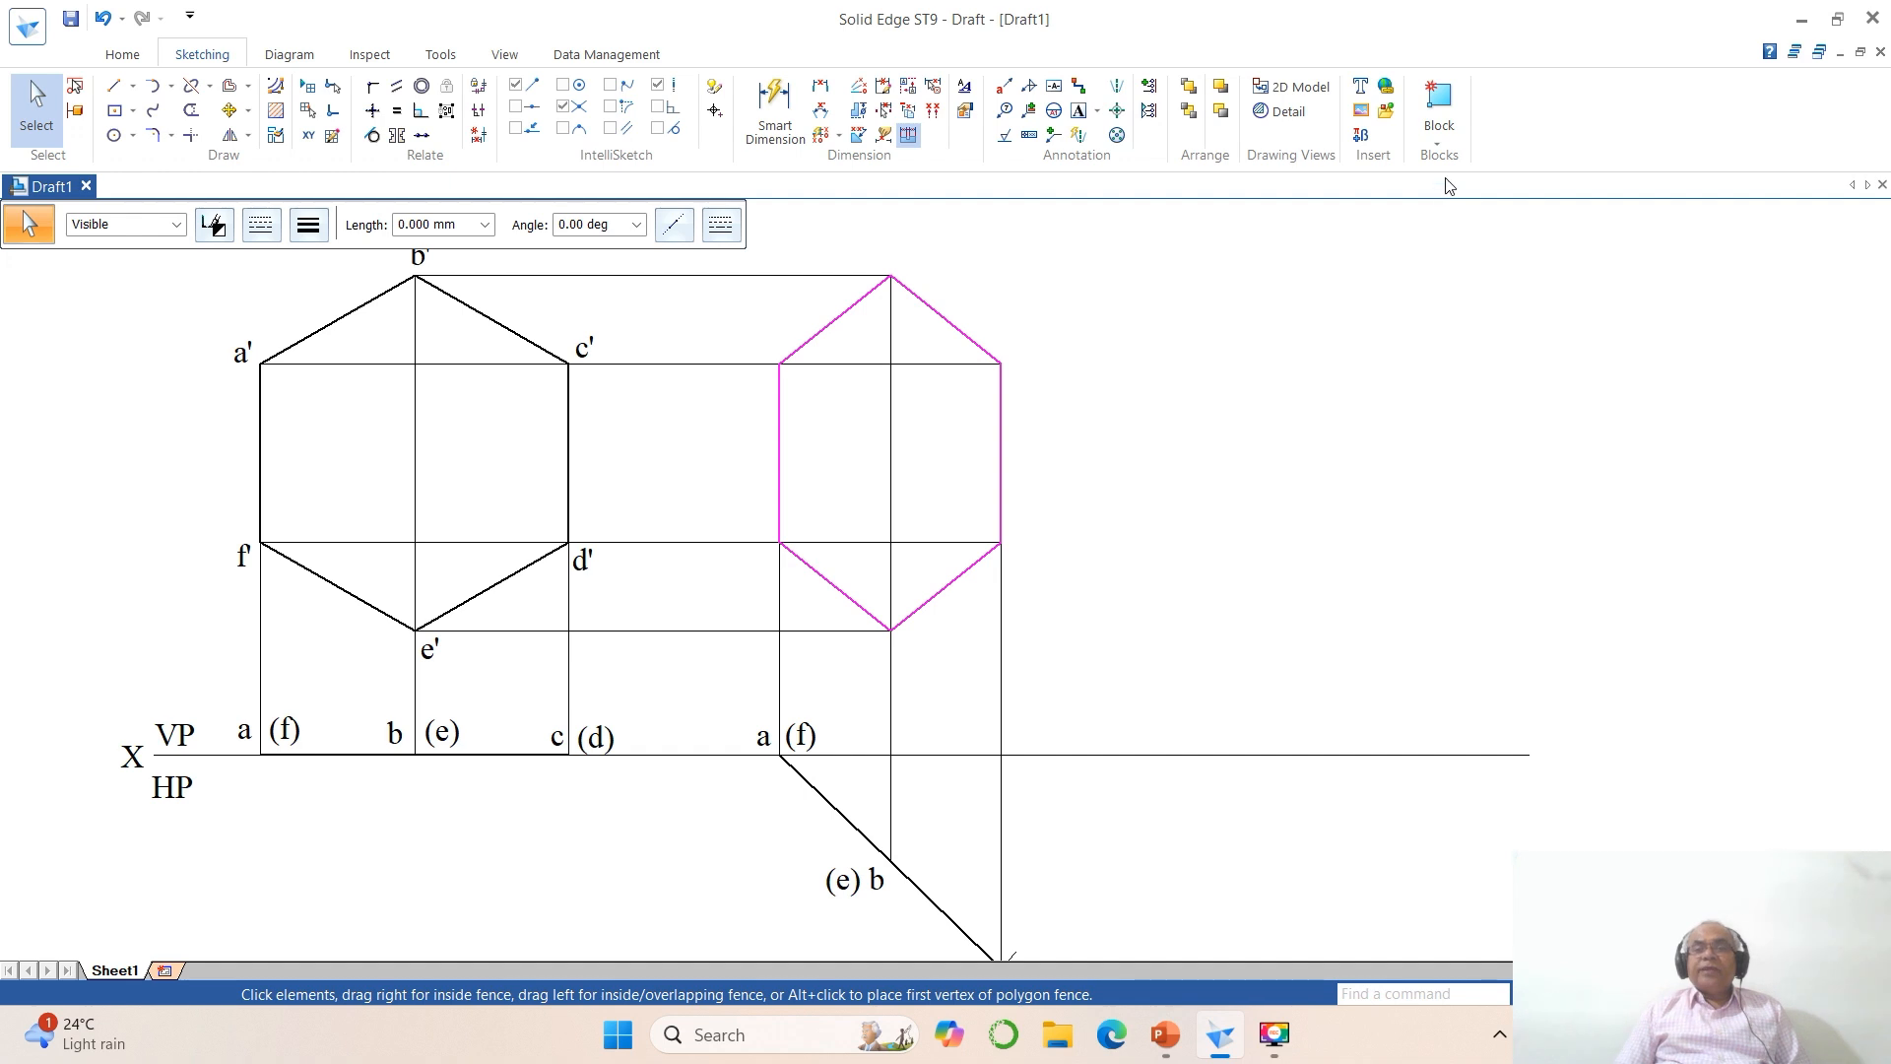
Step: Group the foreshortened hexagon's edges with its inner vertical line and two inner horizontal lines
left_click(1437, 140)
left_click(1461, 279)
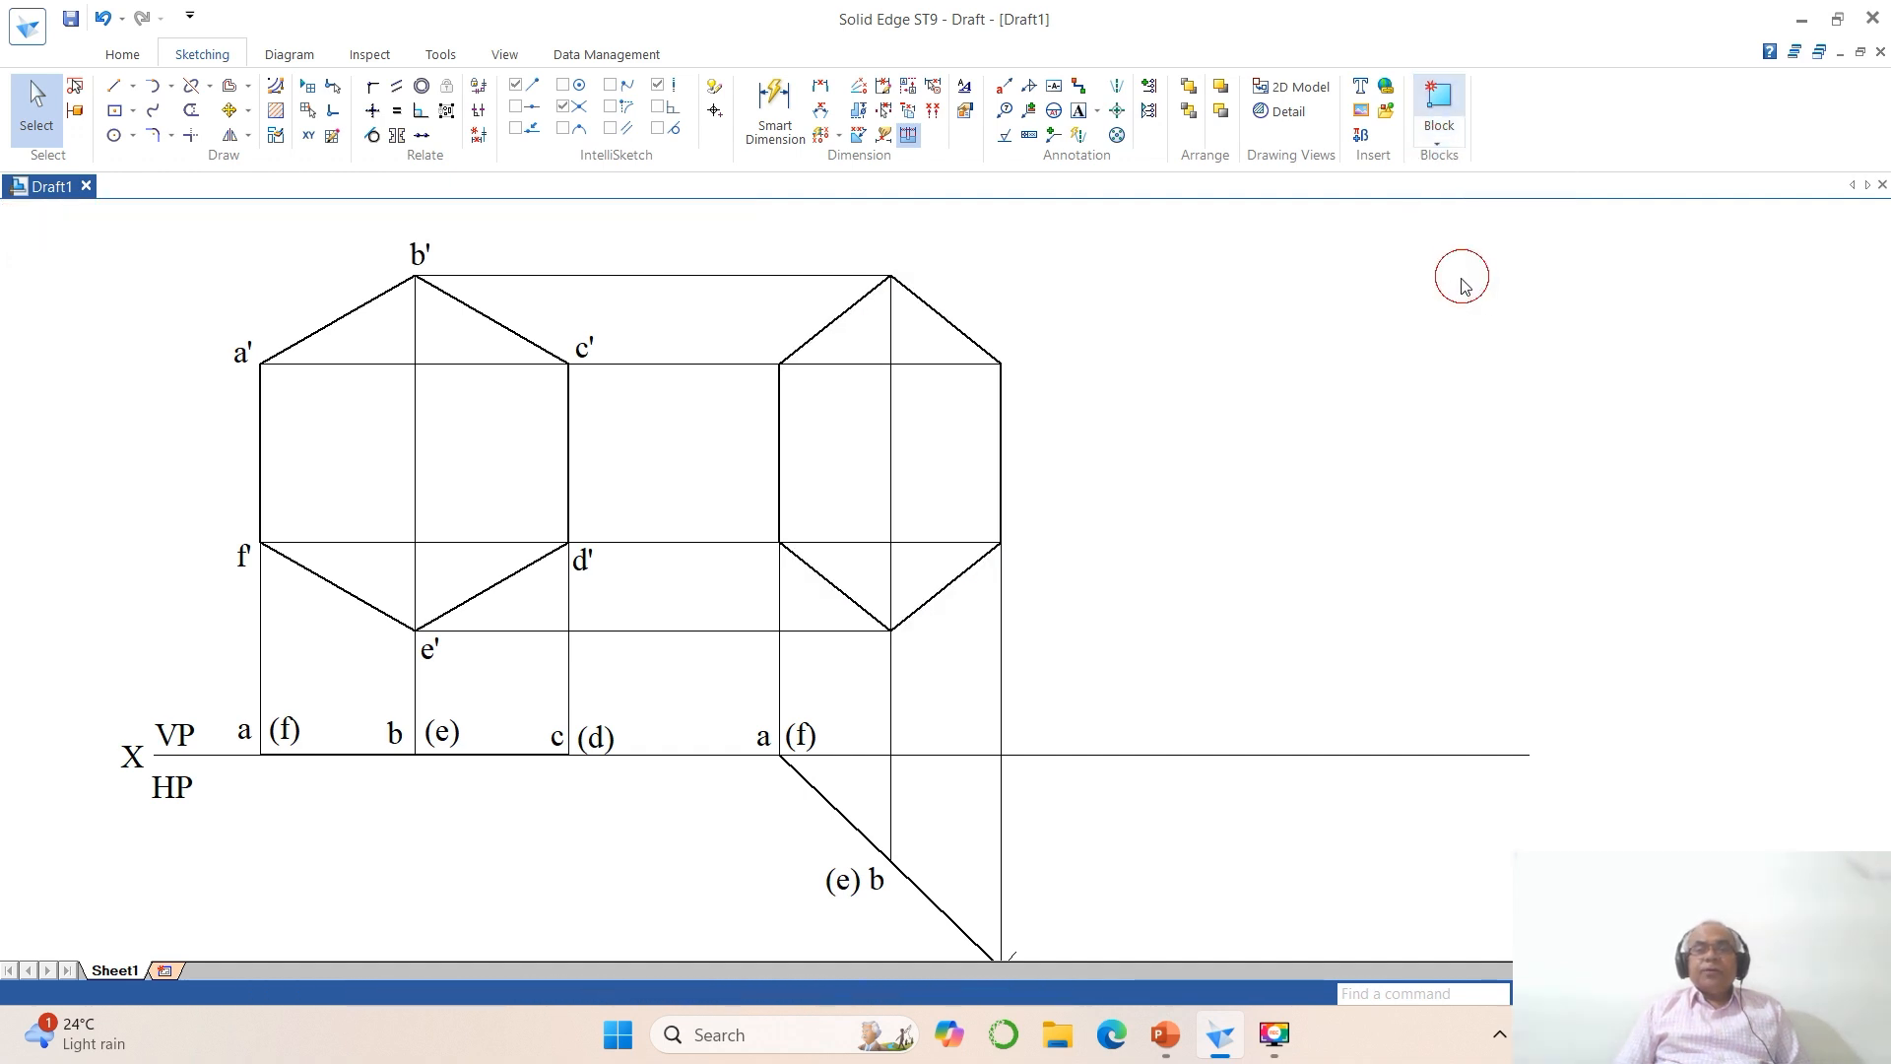
left_click(892, 406)
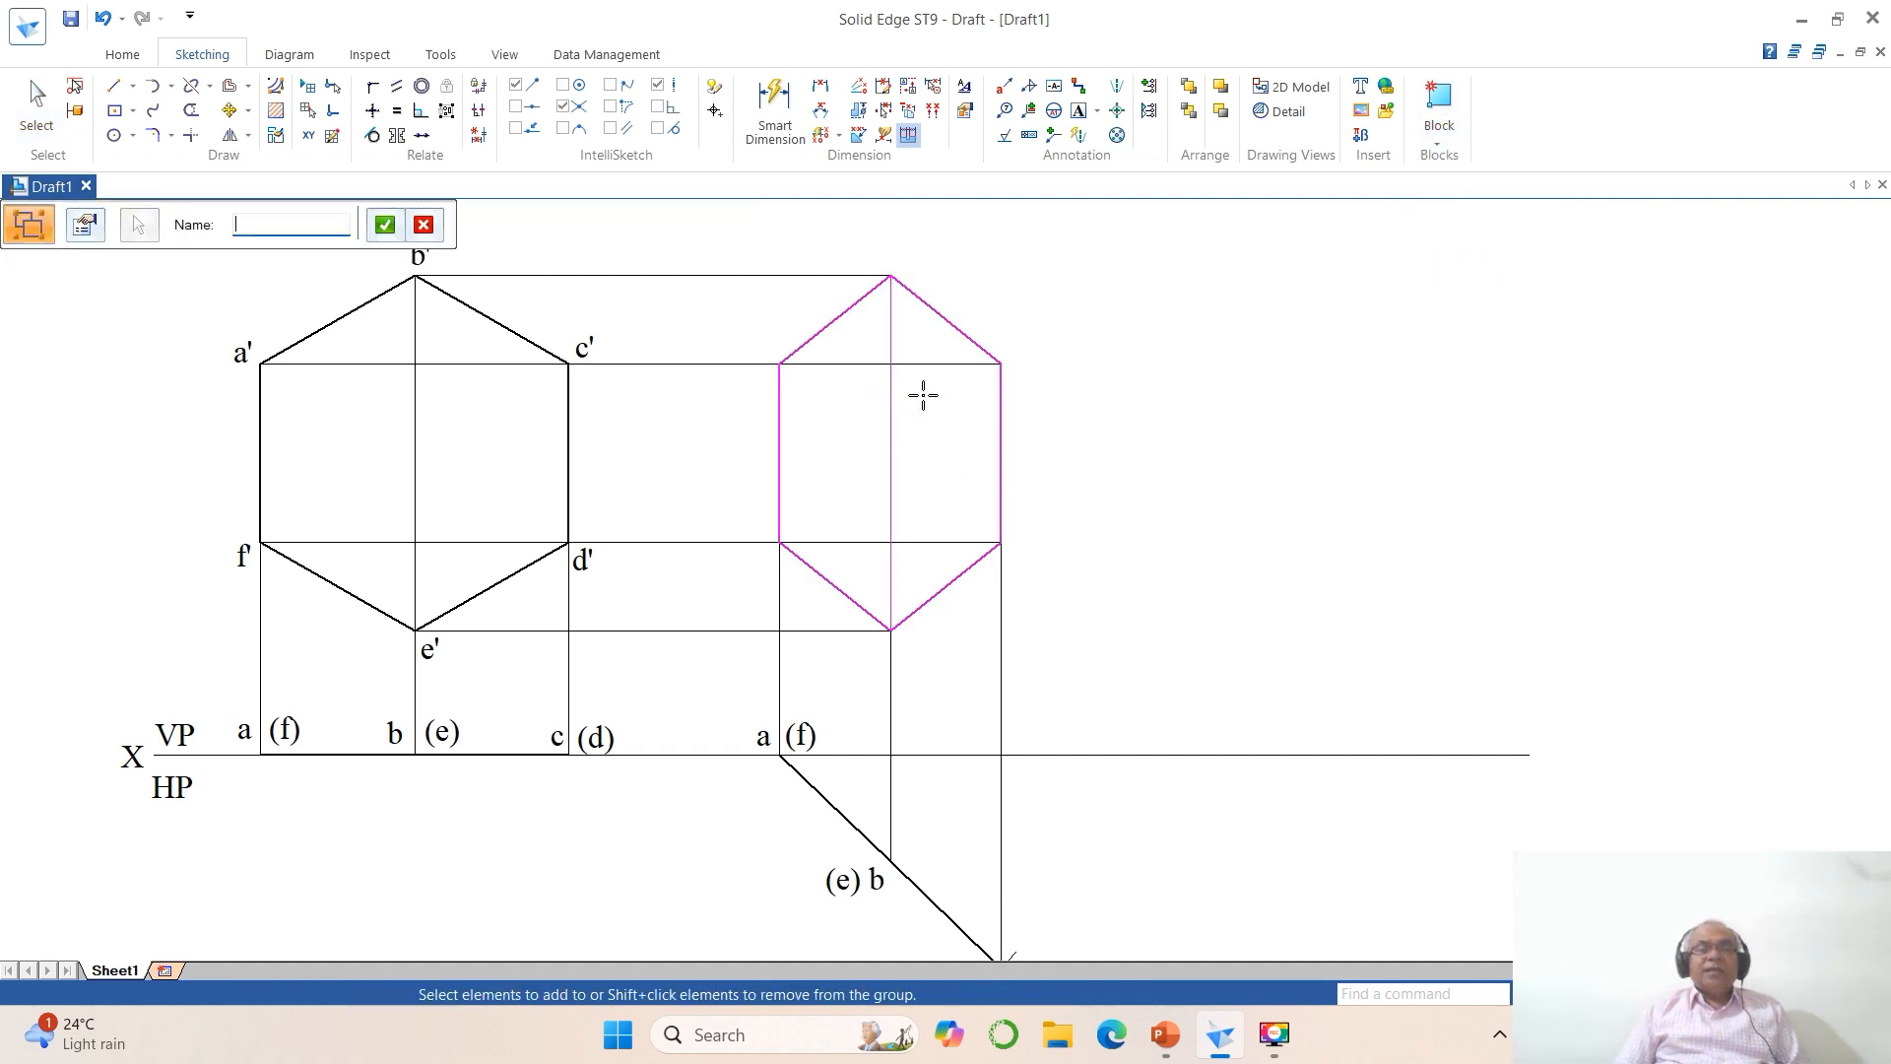
left_click(926, 369)
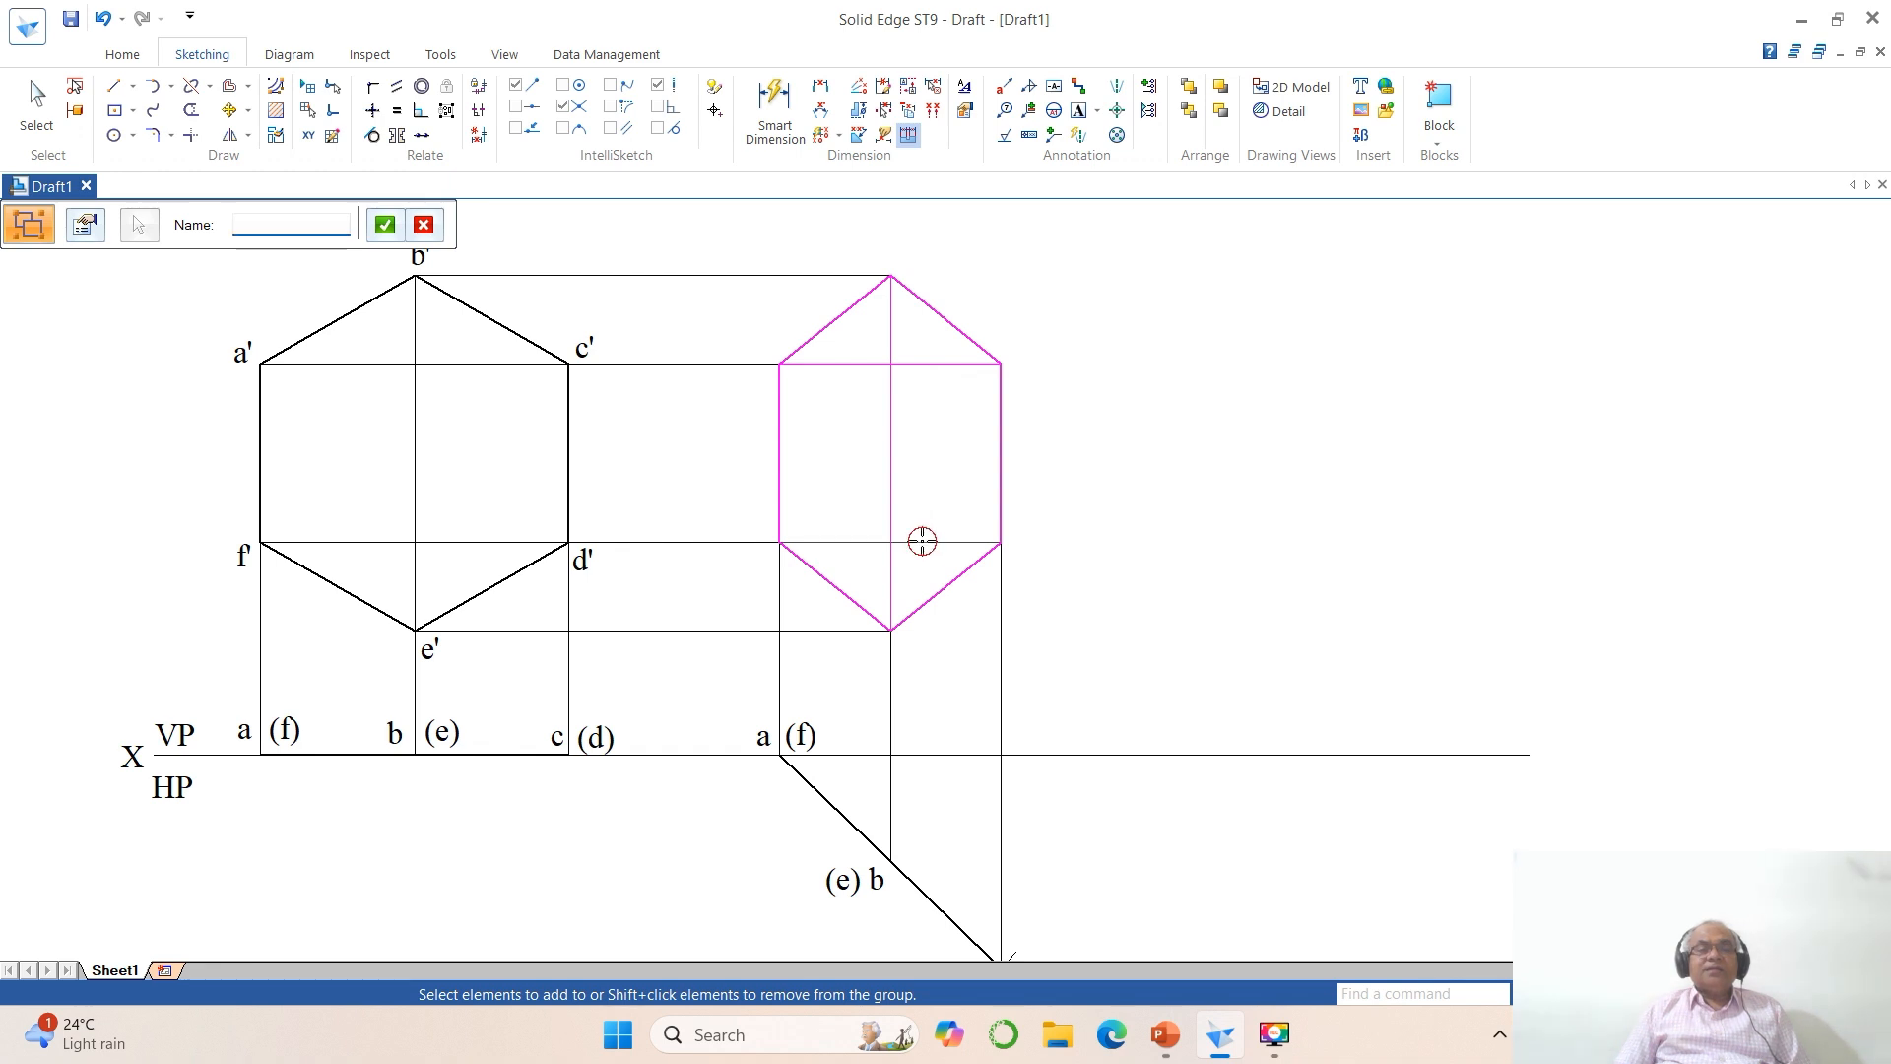
right_click(1227, 484)
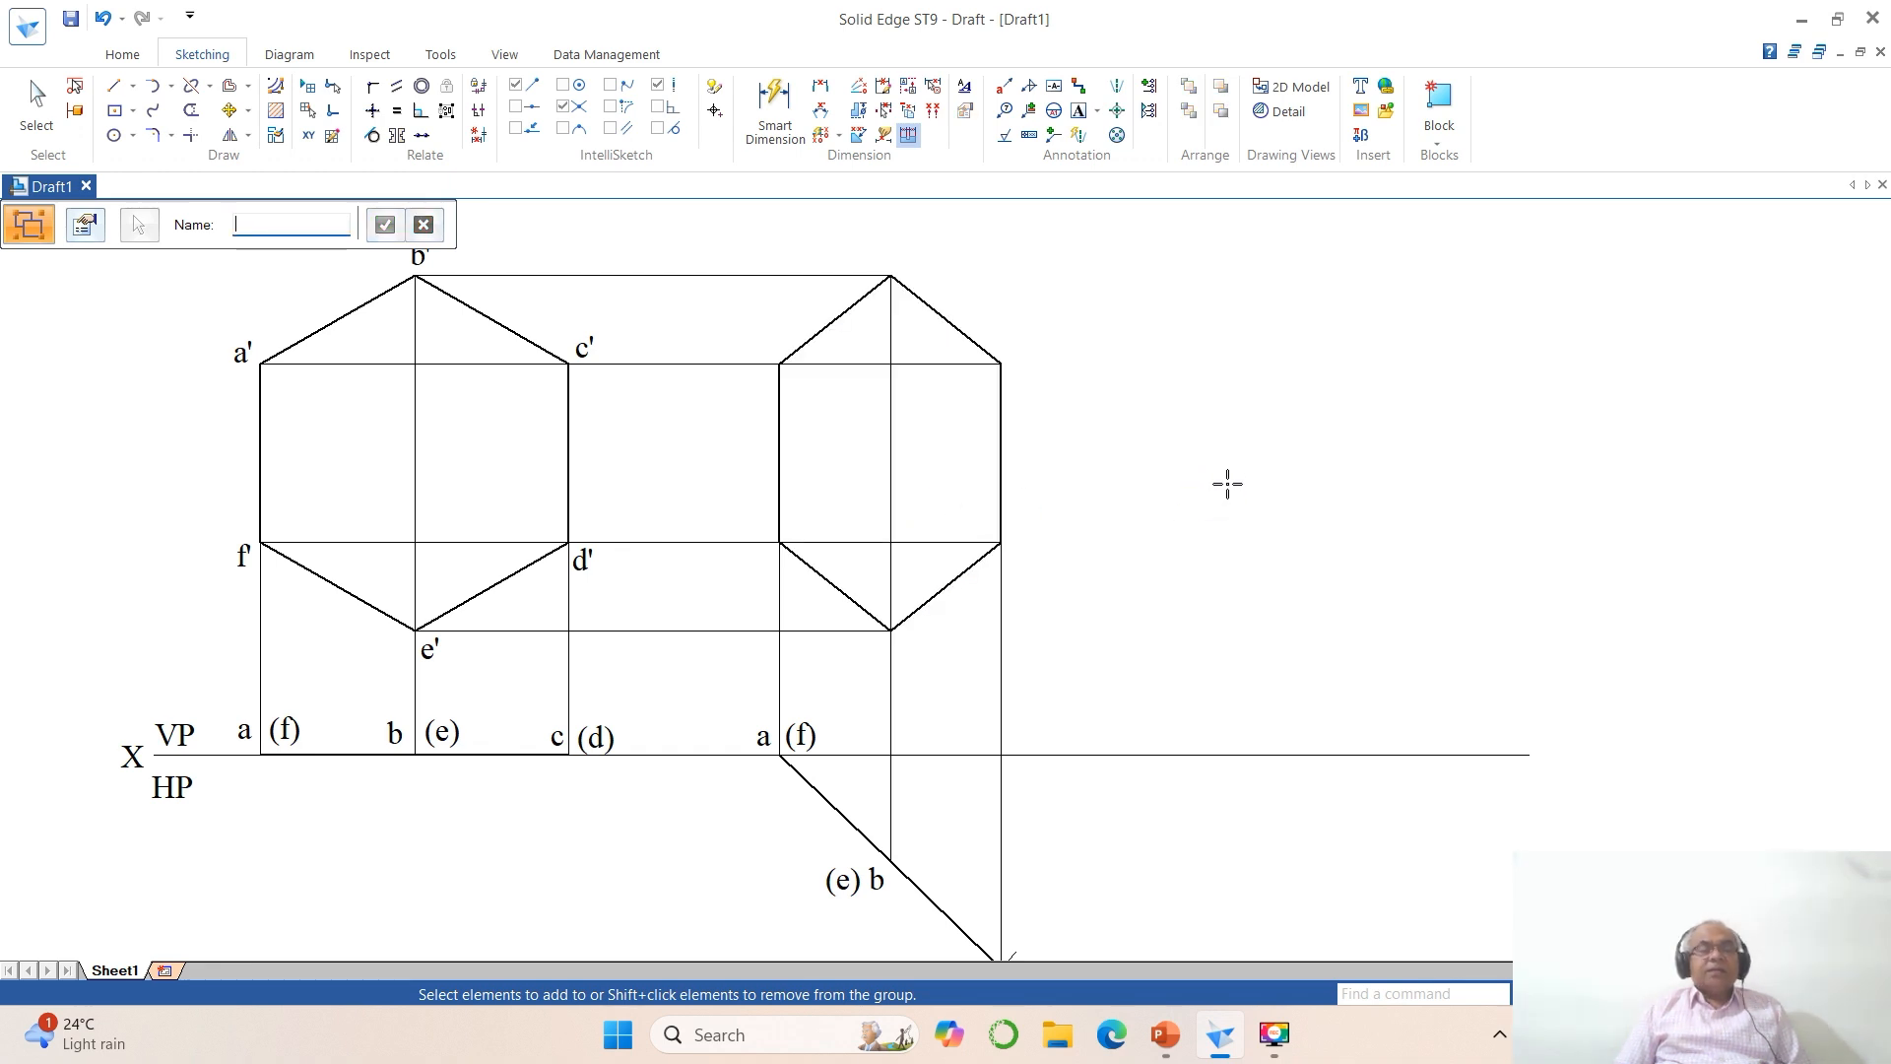
Step: Copy the labels a' and b' from the true-shape hexagon to the matching corners of the foreshortened hexagon
scroll(1396, 506, "down", 1)
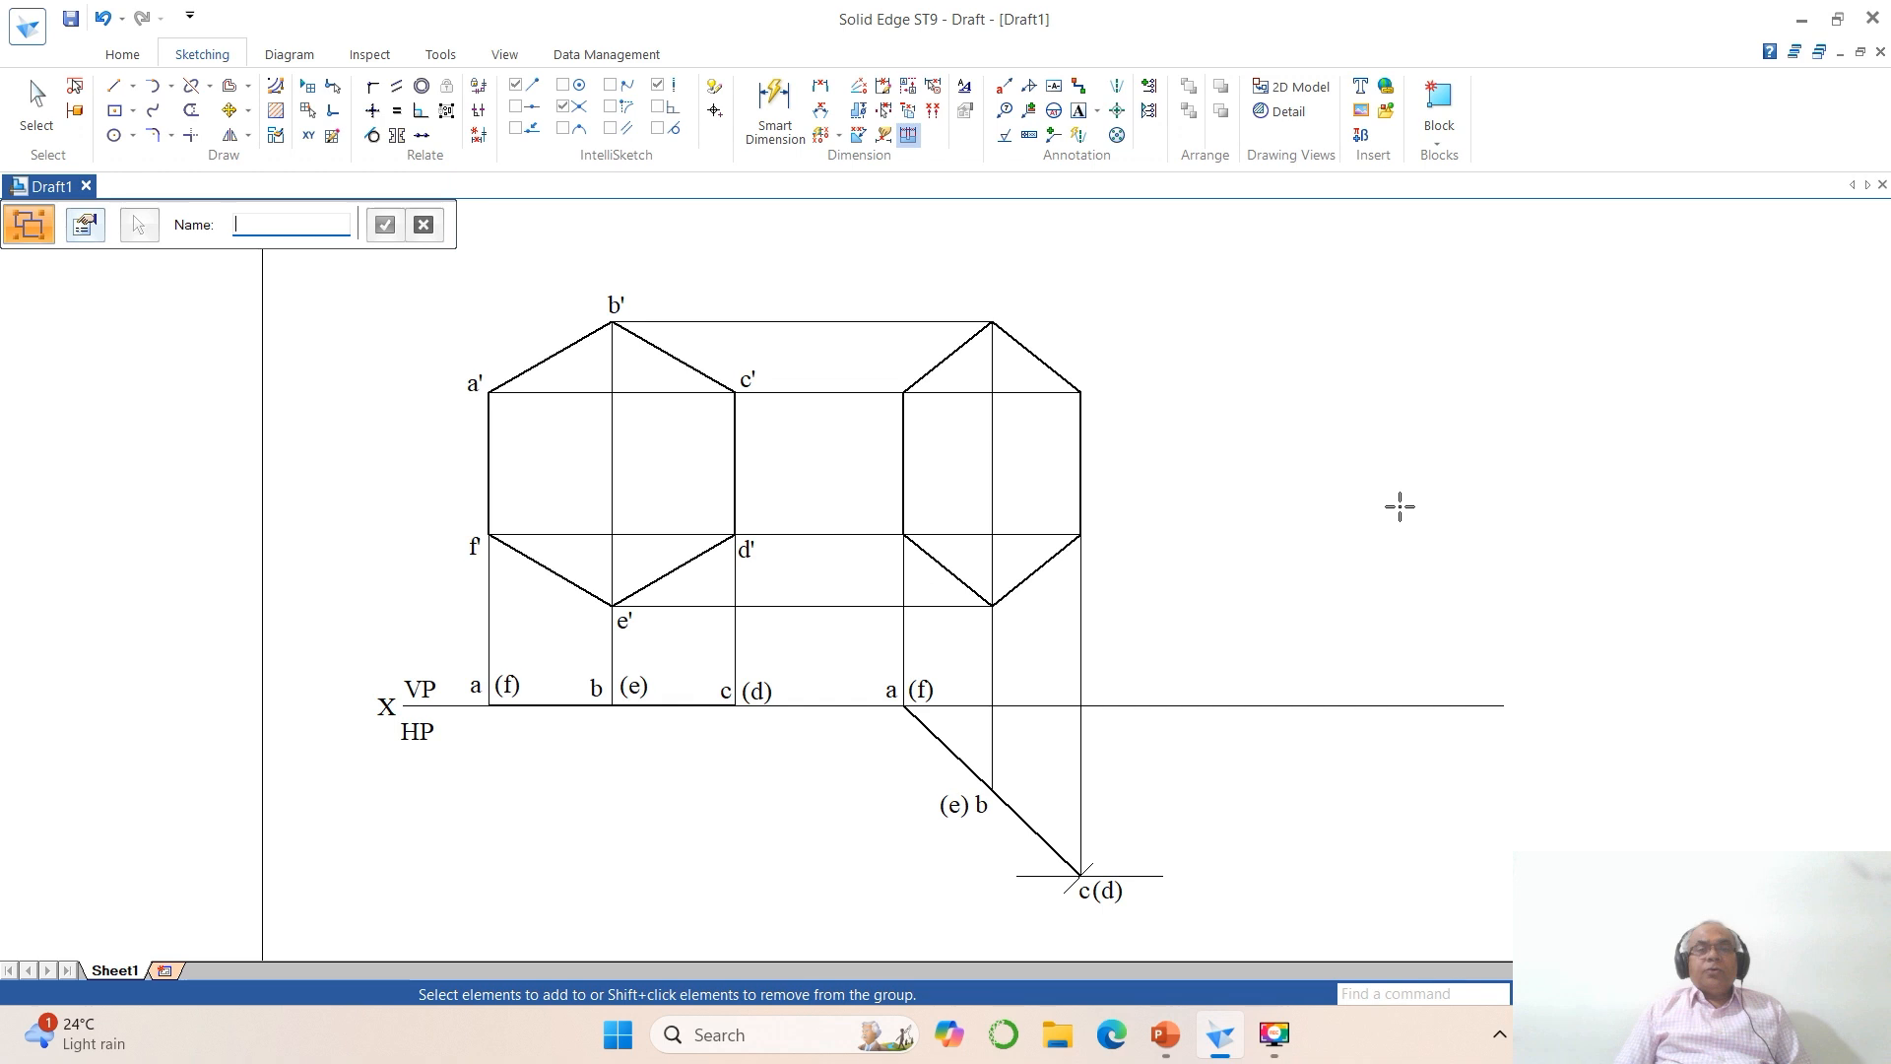
left_click(230, 110)
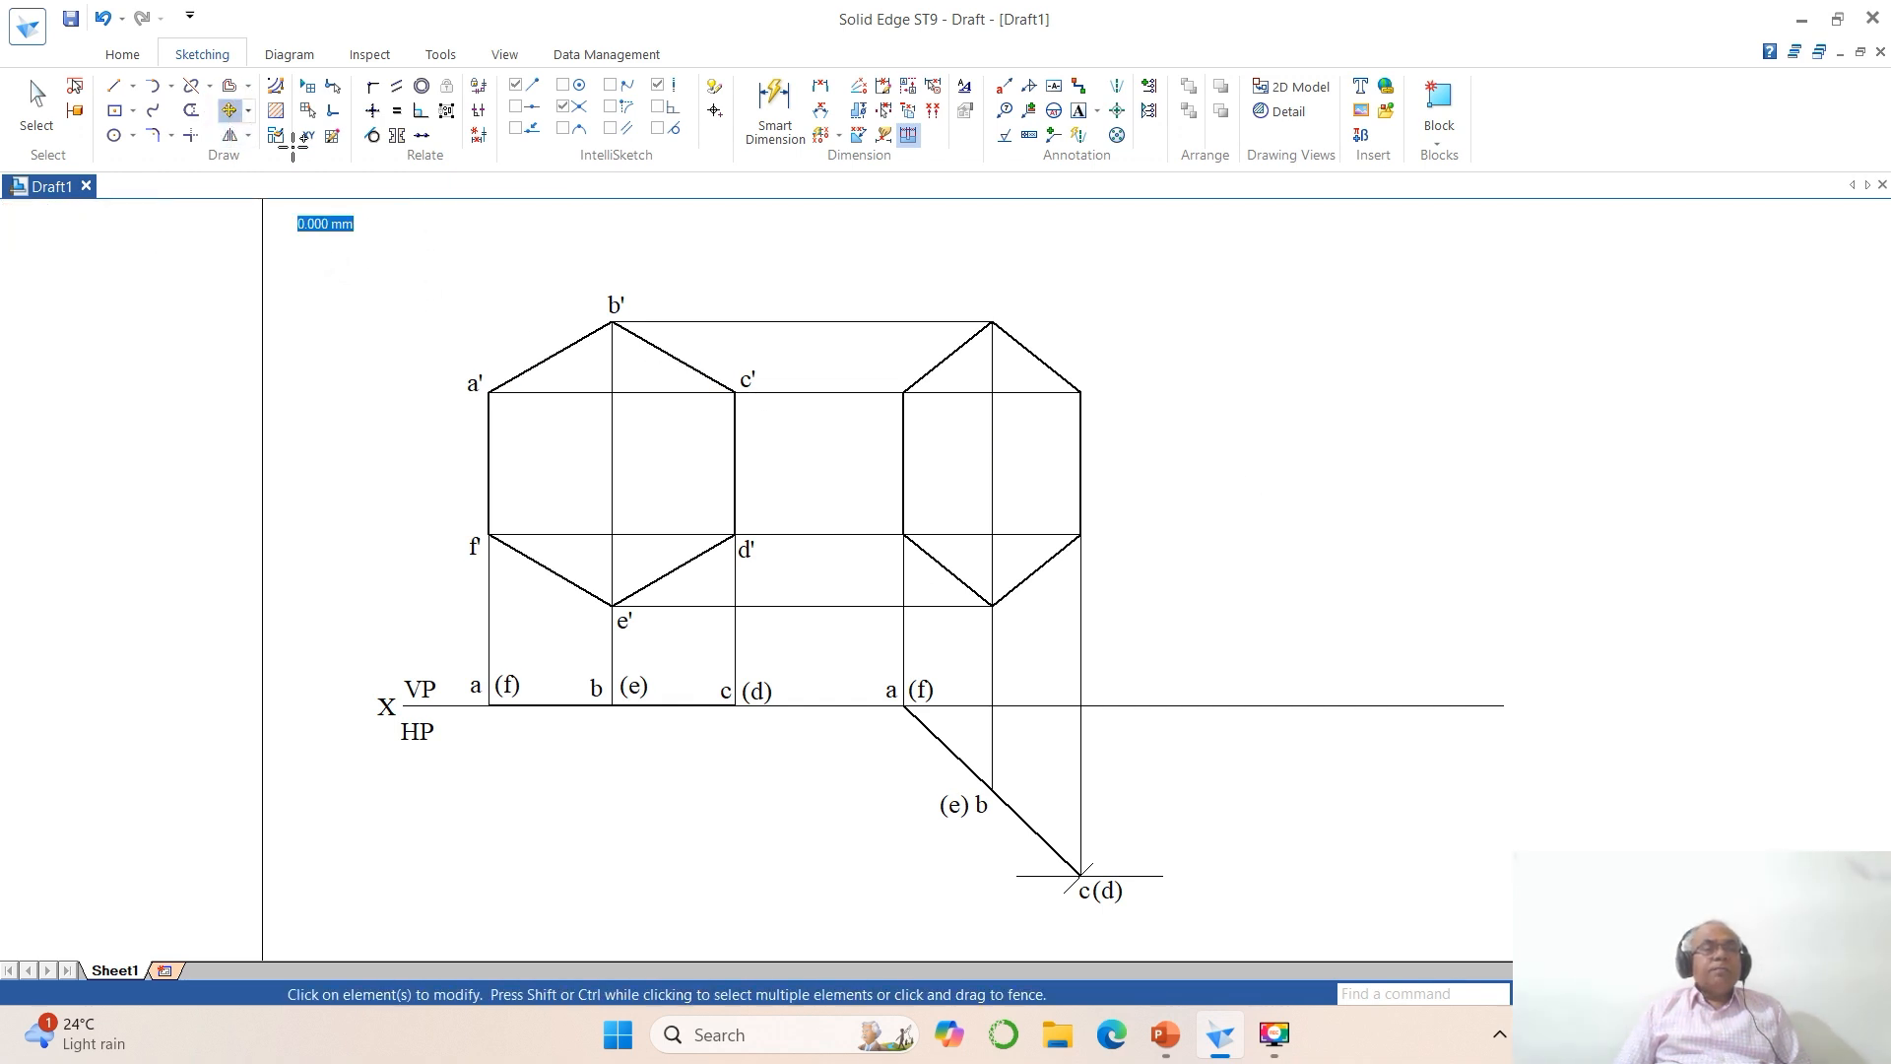
left_click(467, 385)
left_click(489, 535)
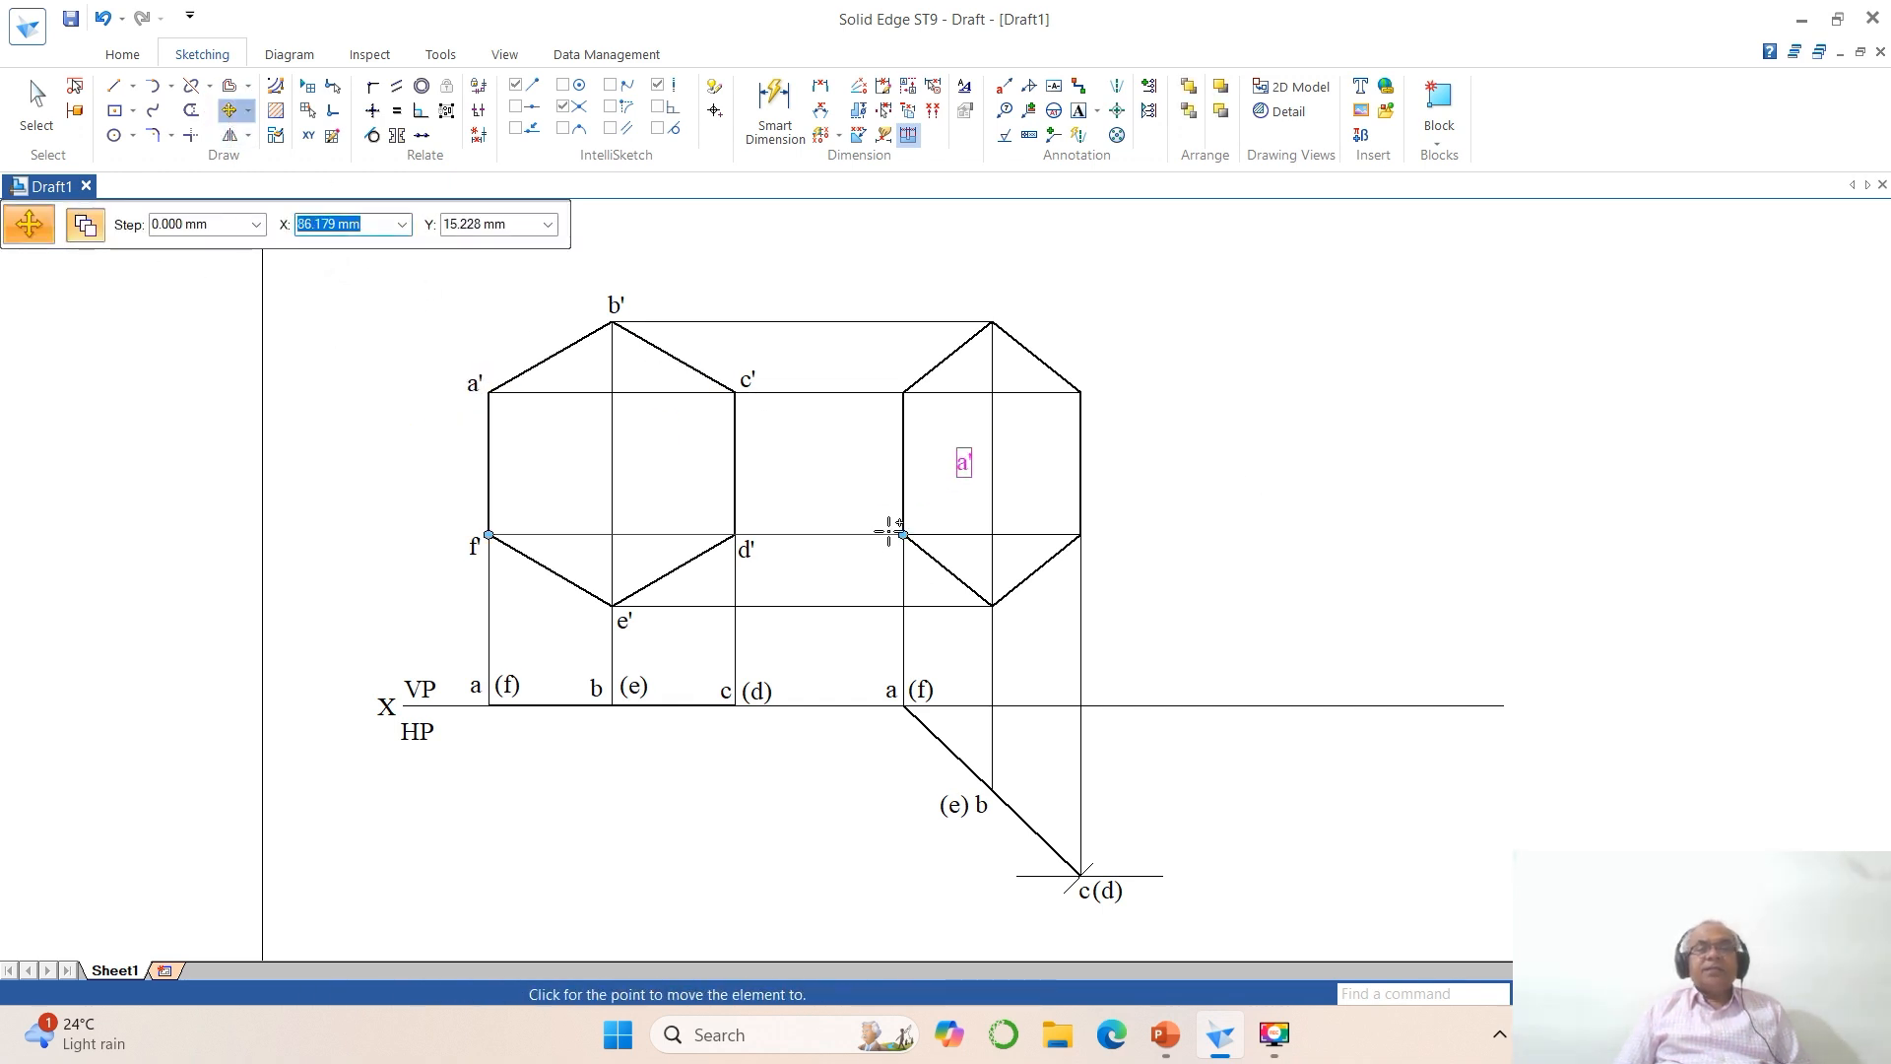
left_click(820, 447)
left_click(620, 303)
left_click(632, 373)
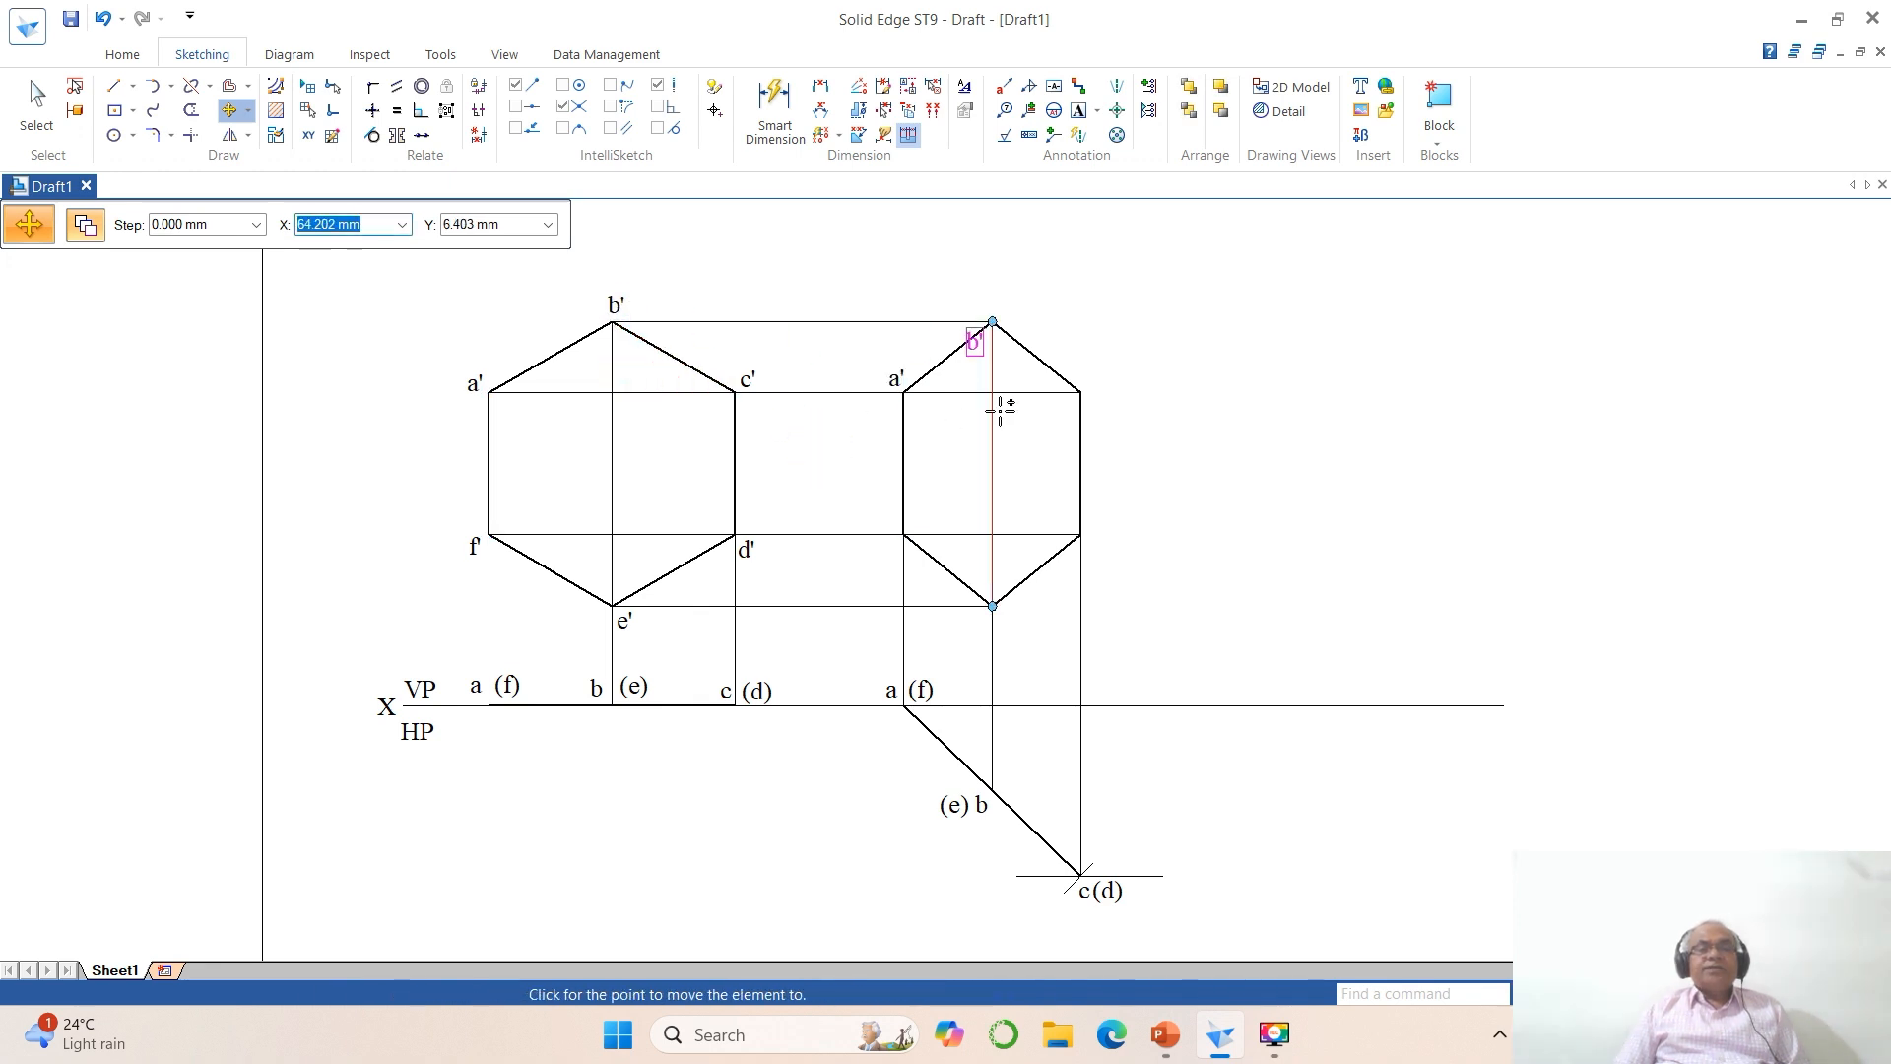
left_click(1010, 371)
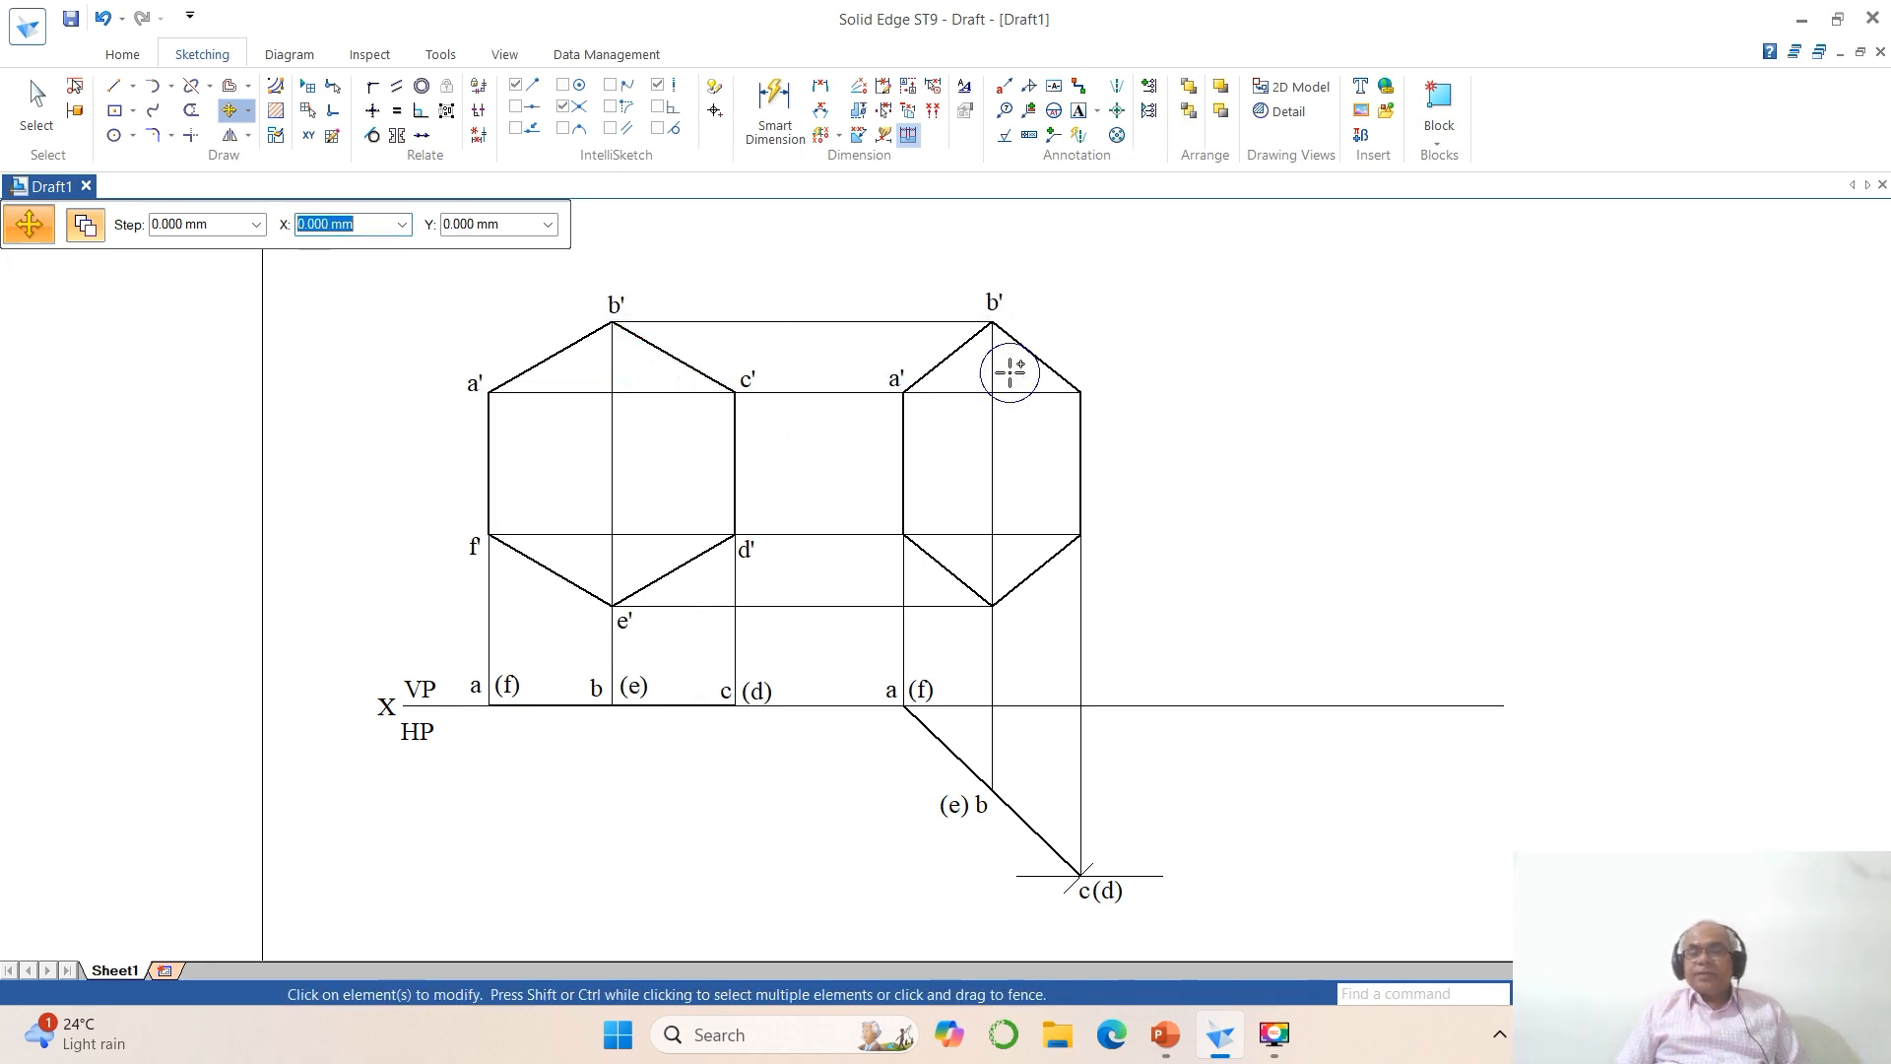
Step: Copy the labels c' and d' to the upper and lower right corners of the foreshortened hexagon
left_click(751, 385)
right_click(781, 423)
left_click(754, 375)
left_click(761, 439)
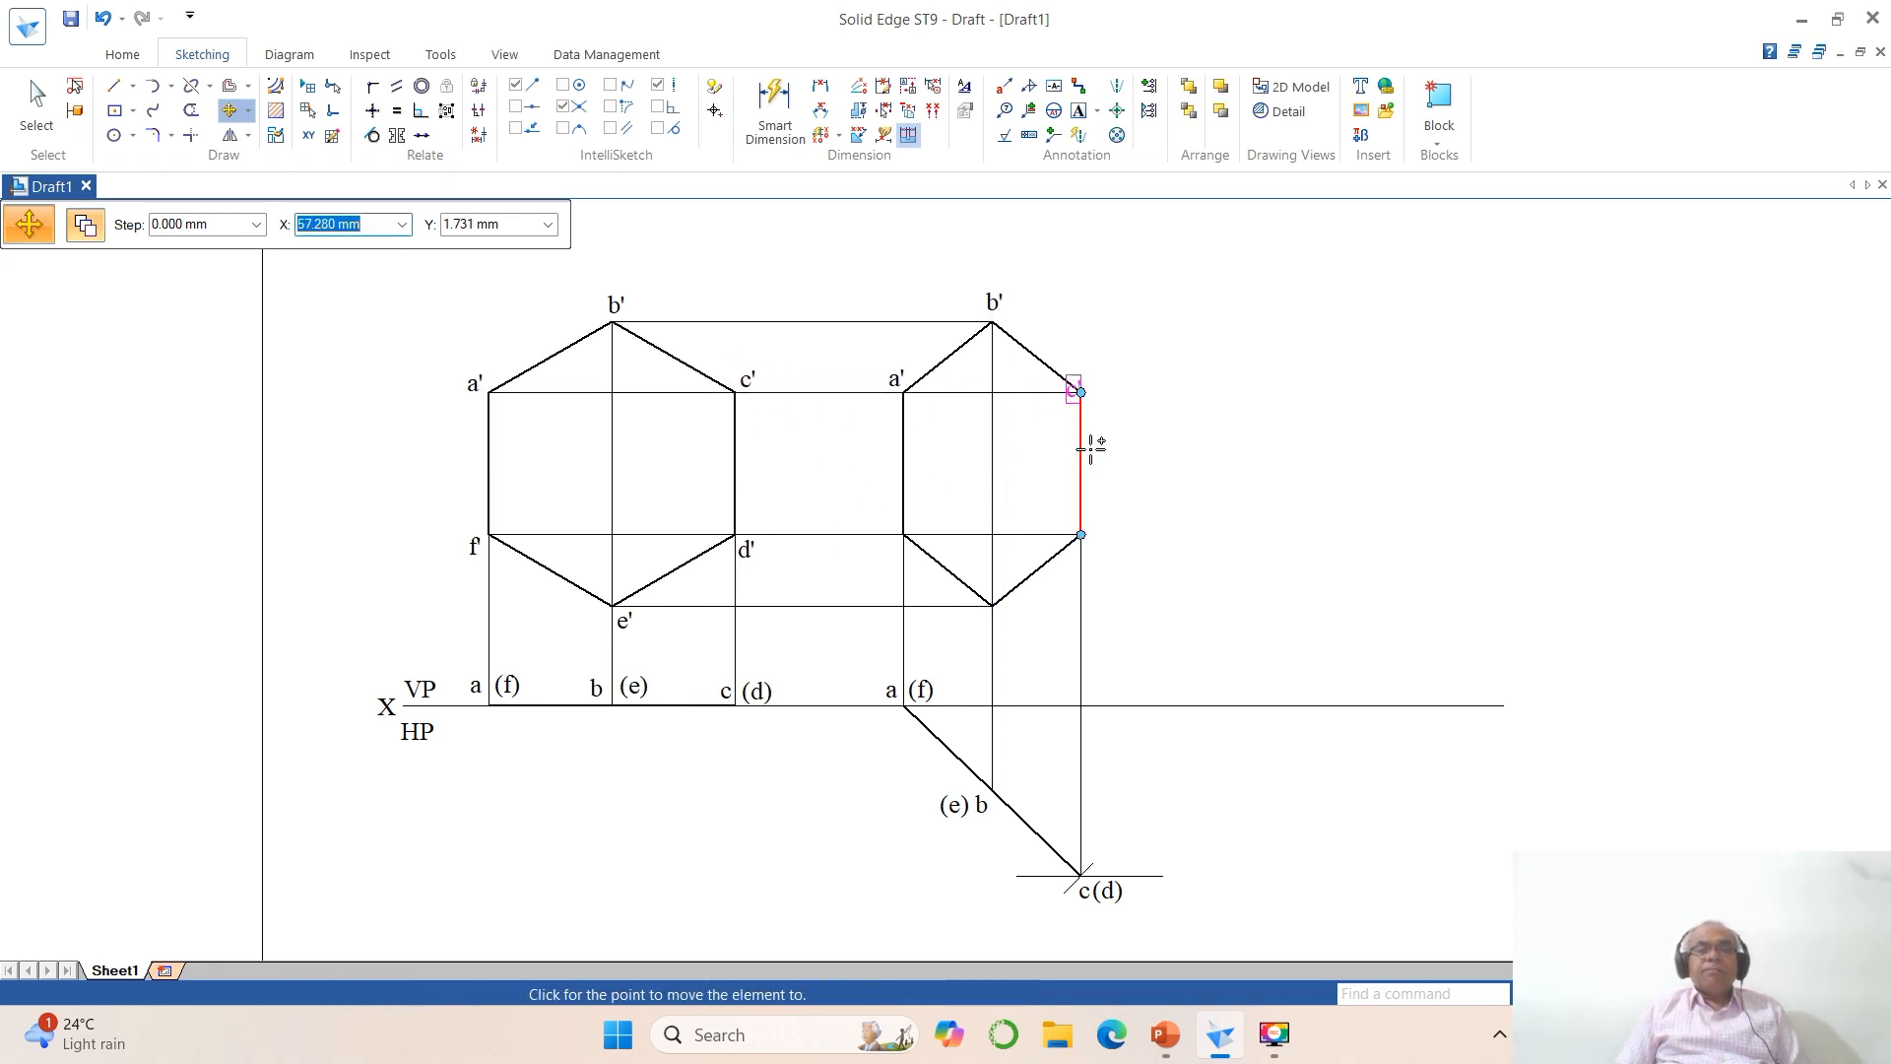
left_click(1112, 445)
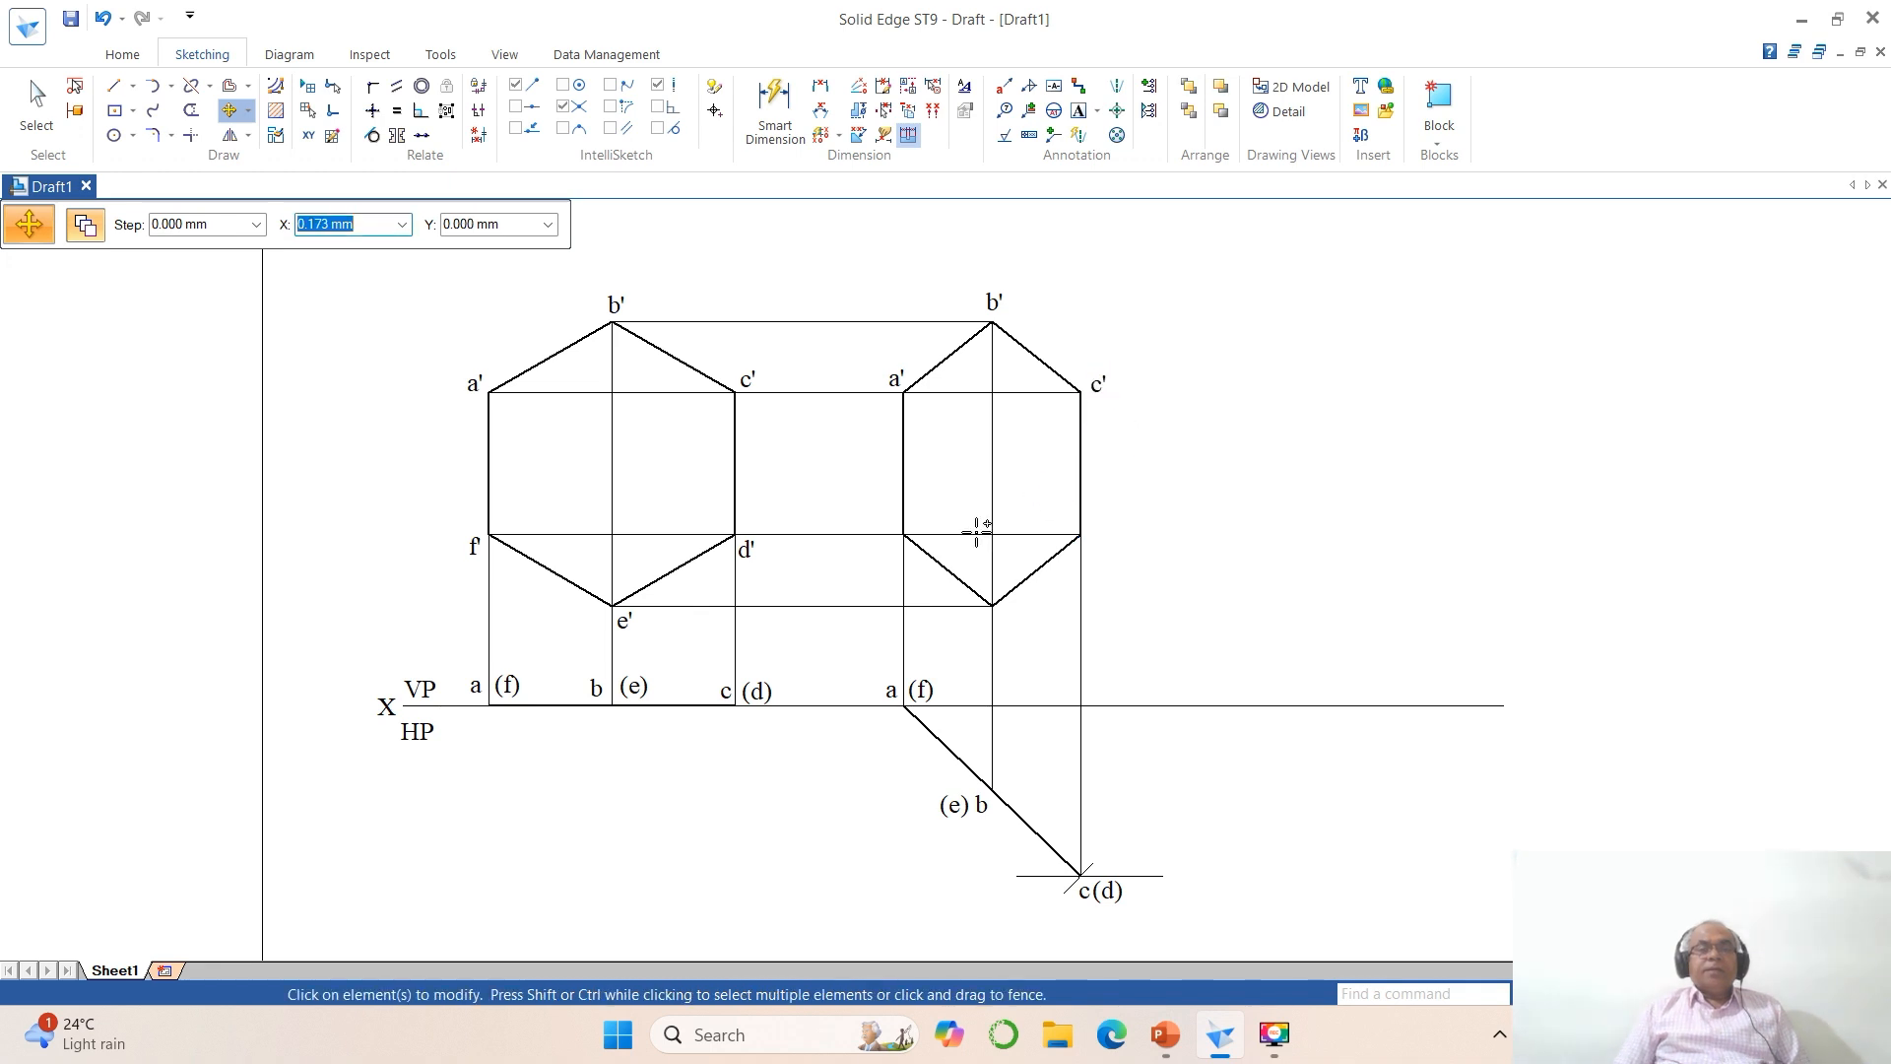
left_click(761, 555)
left_click(752, 550)
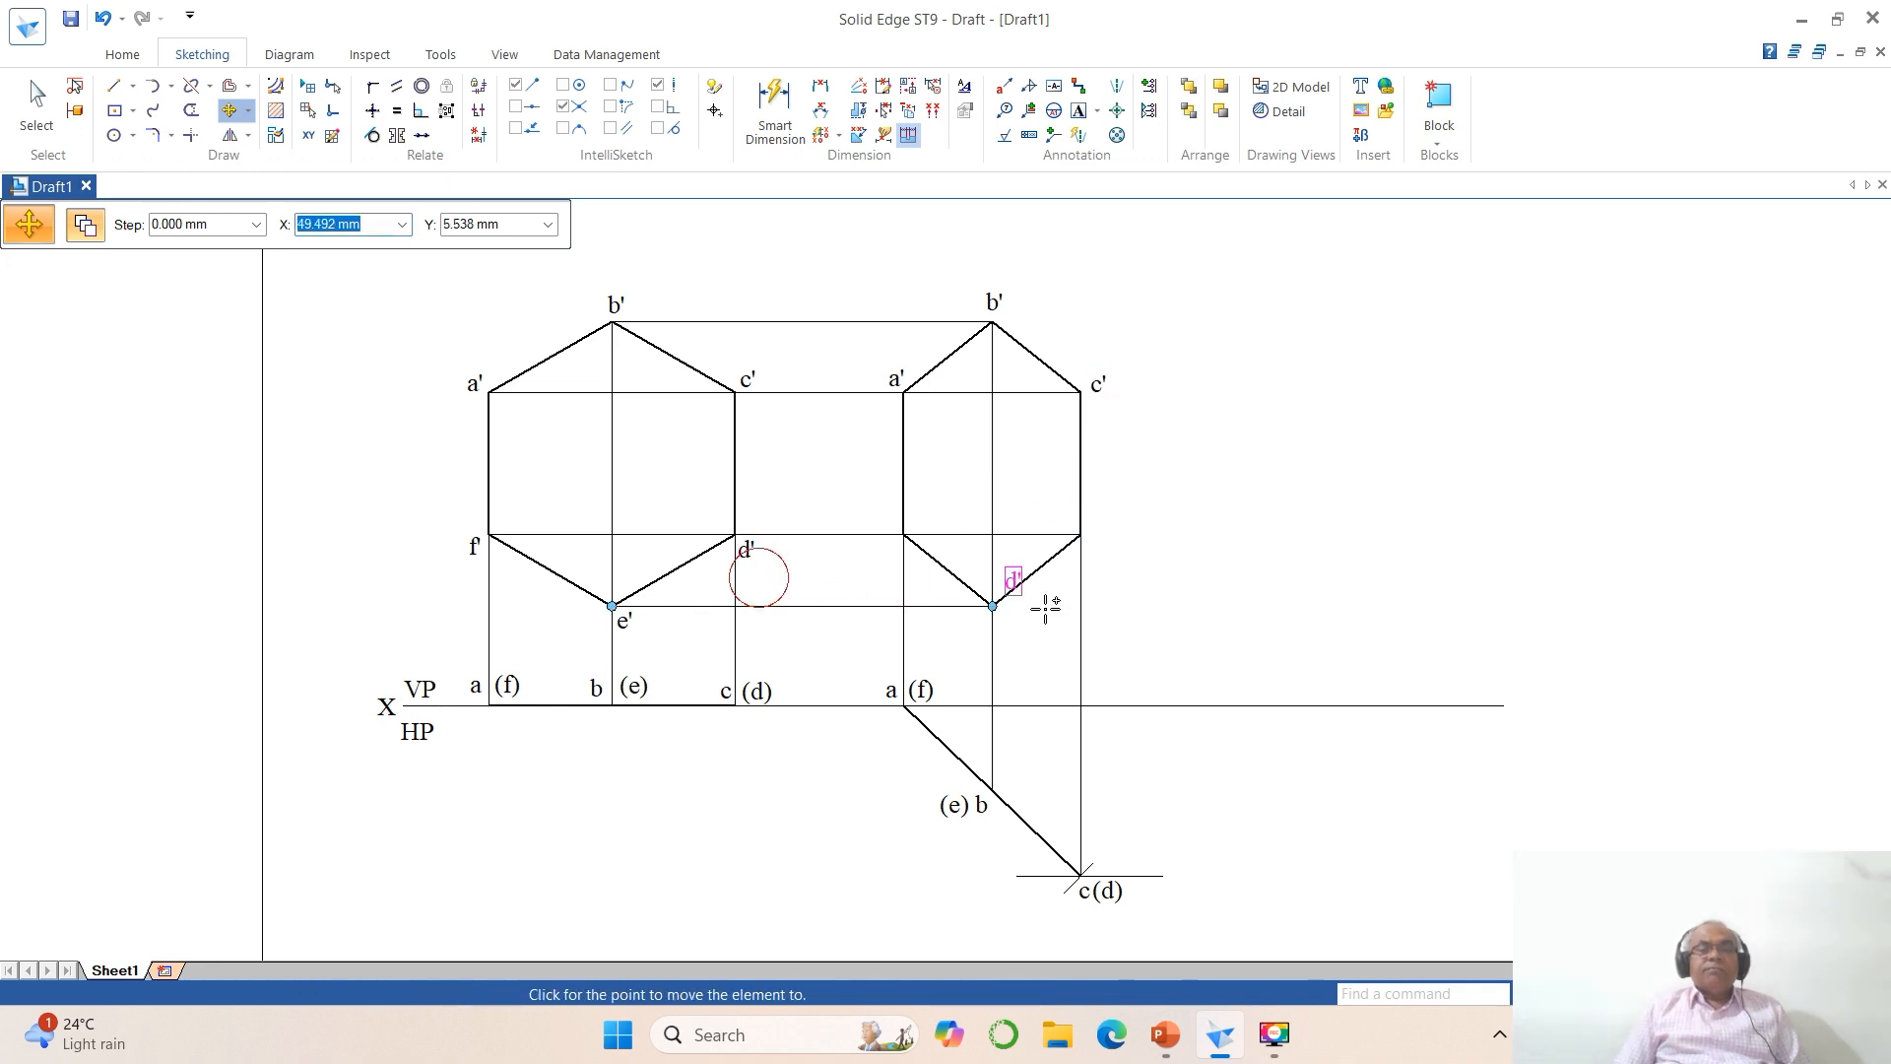
left_click(1109, 567)
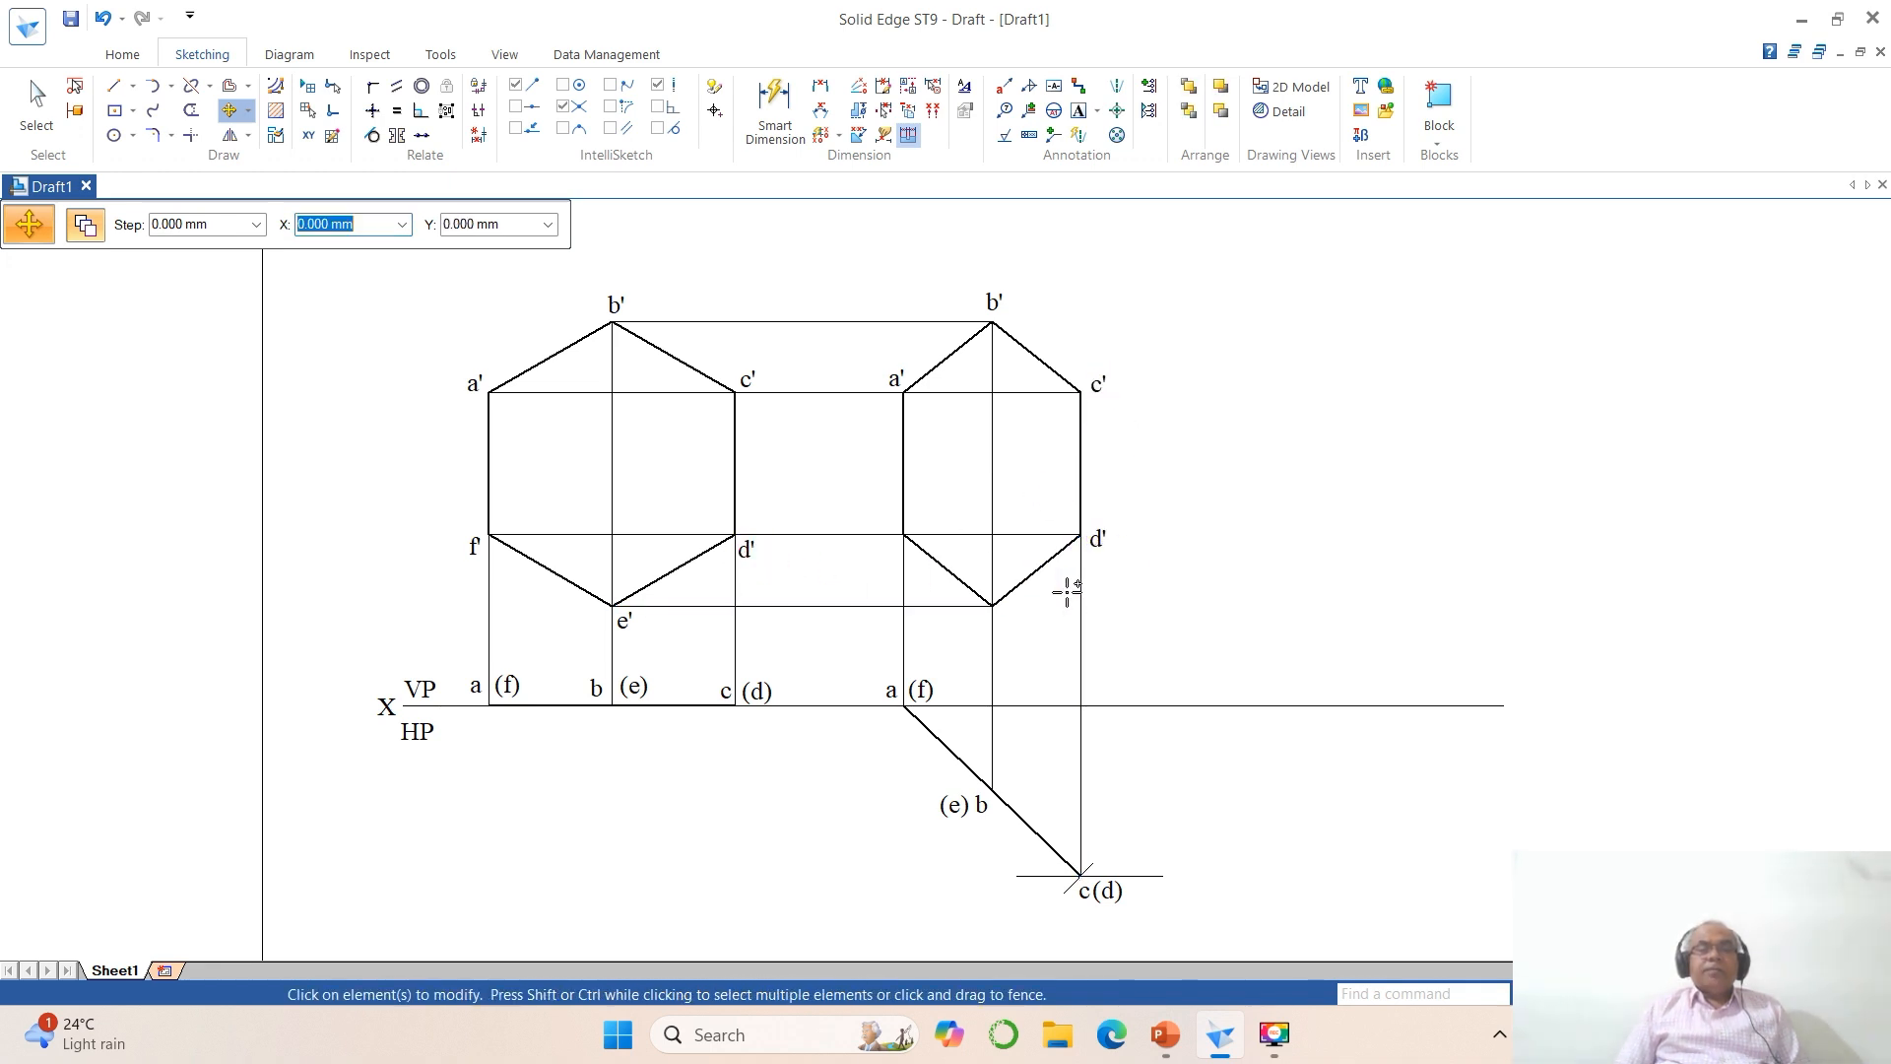
Step: Copy the labels e' and f' to the bottom and lower left corners of the foreshortened hexagon
left_click(629, 624)
left_click(631, 627)
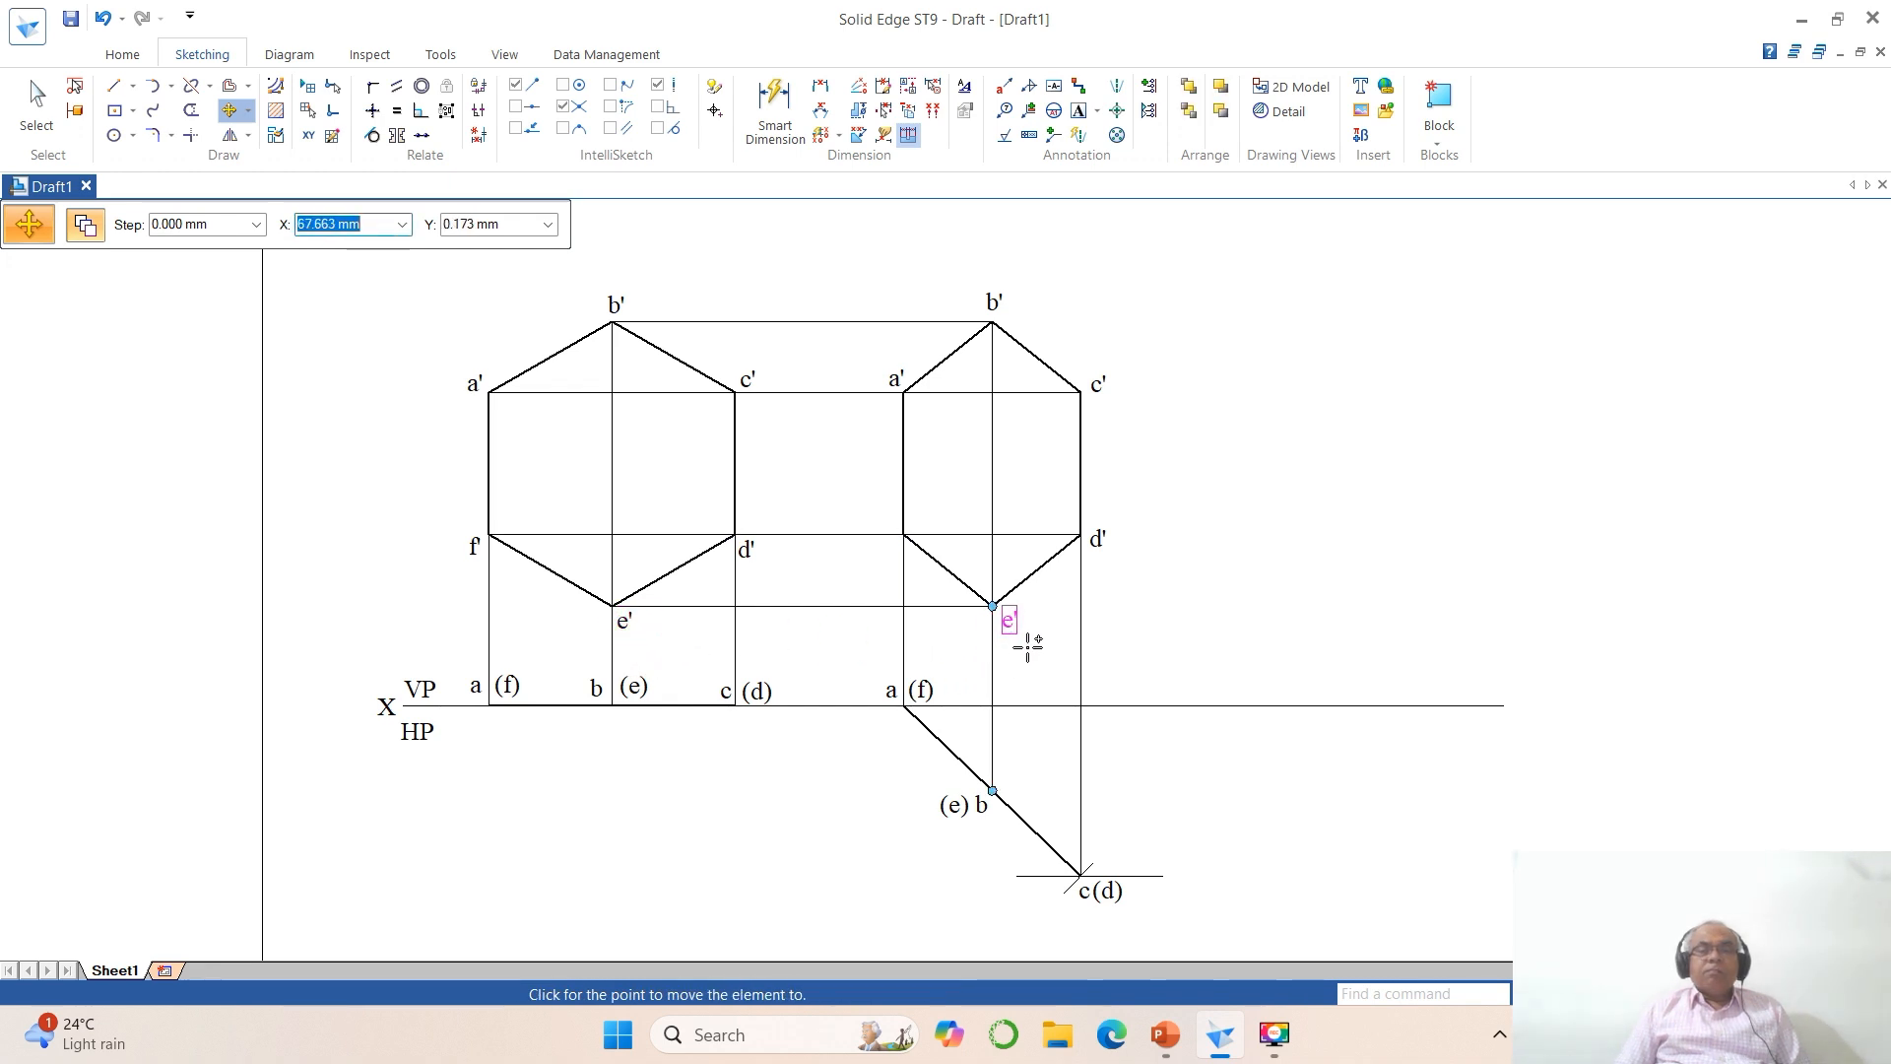
left_click(1025, 646)
left_click(475, 547)
left_click(478, 593)
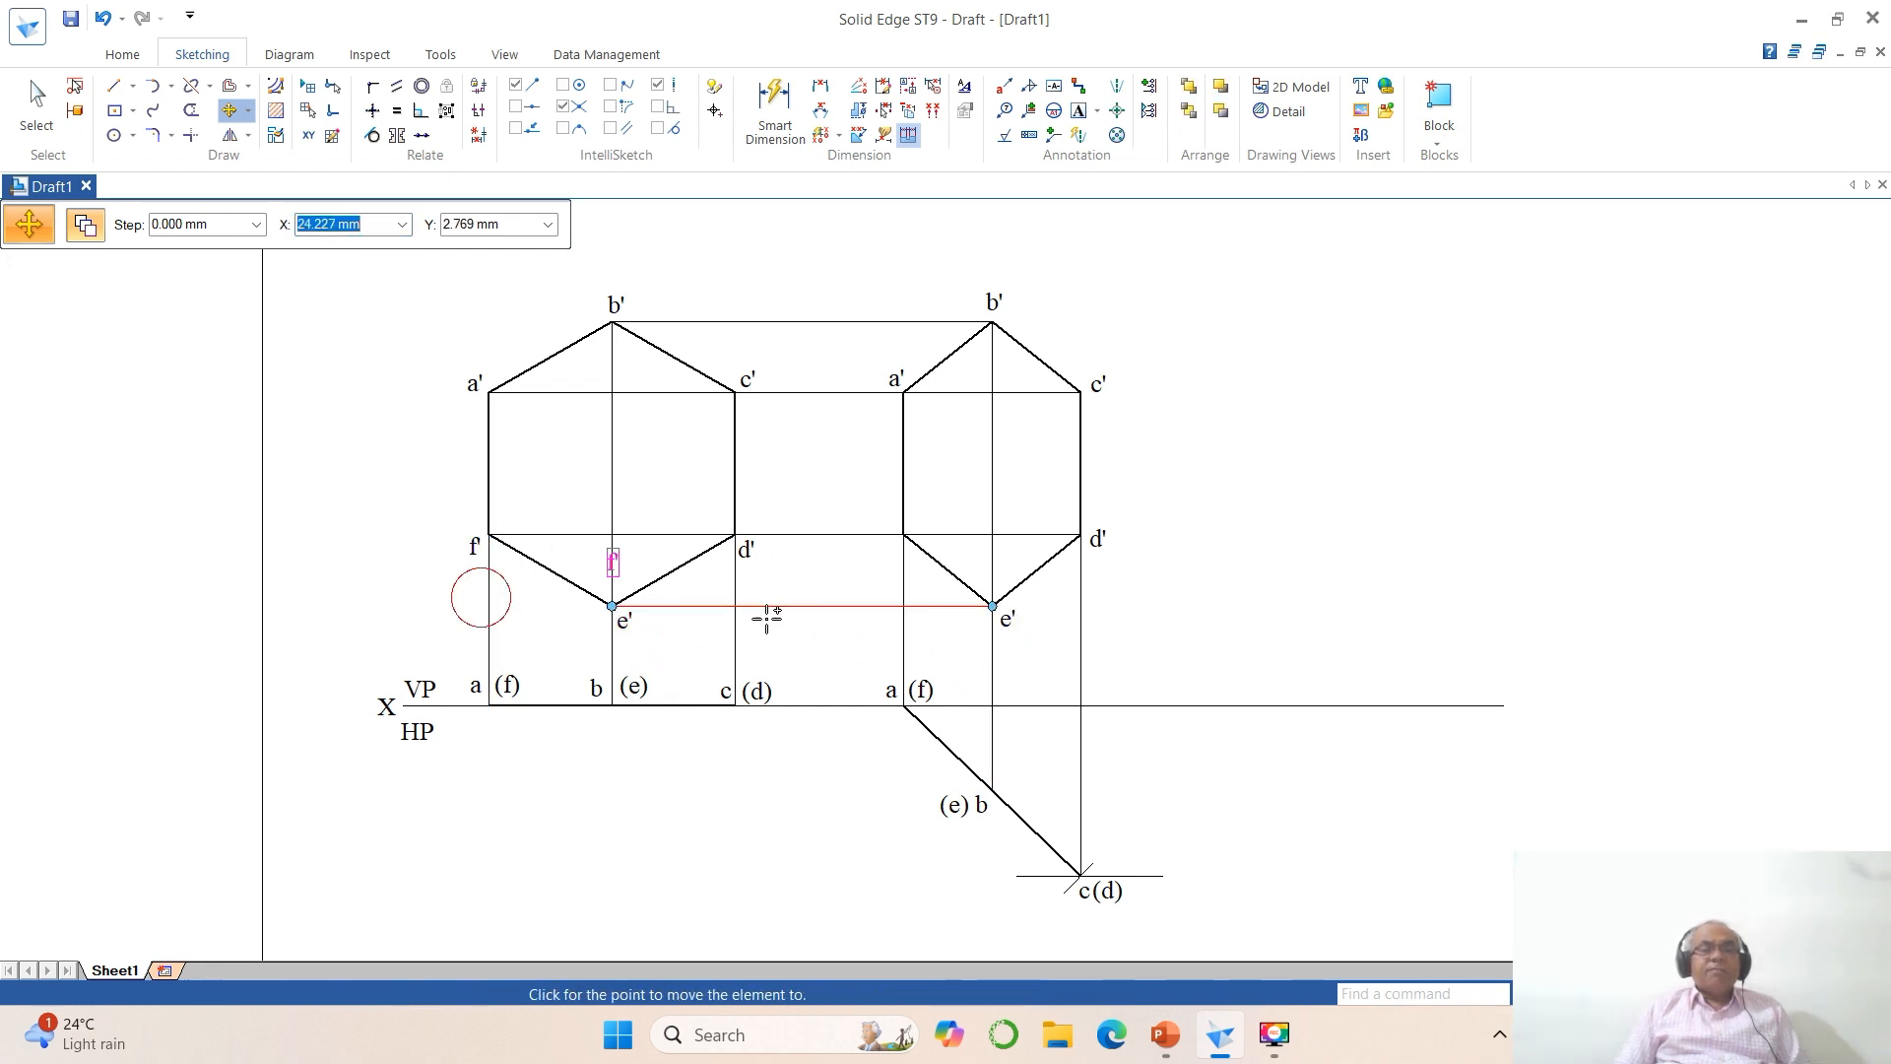
left_click(894, 598)
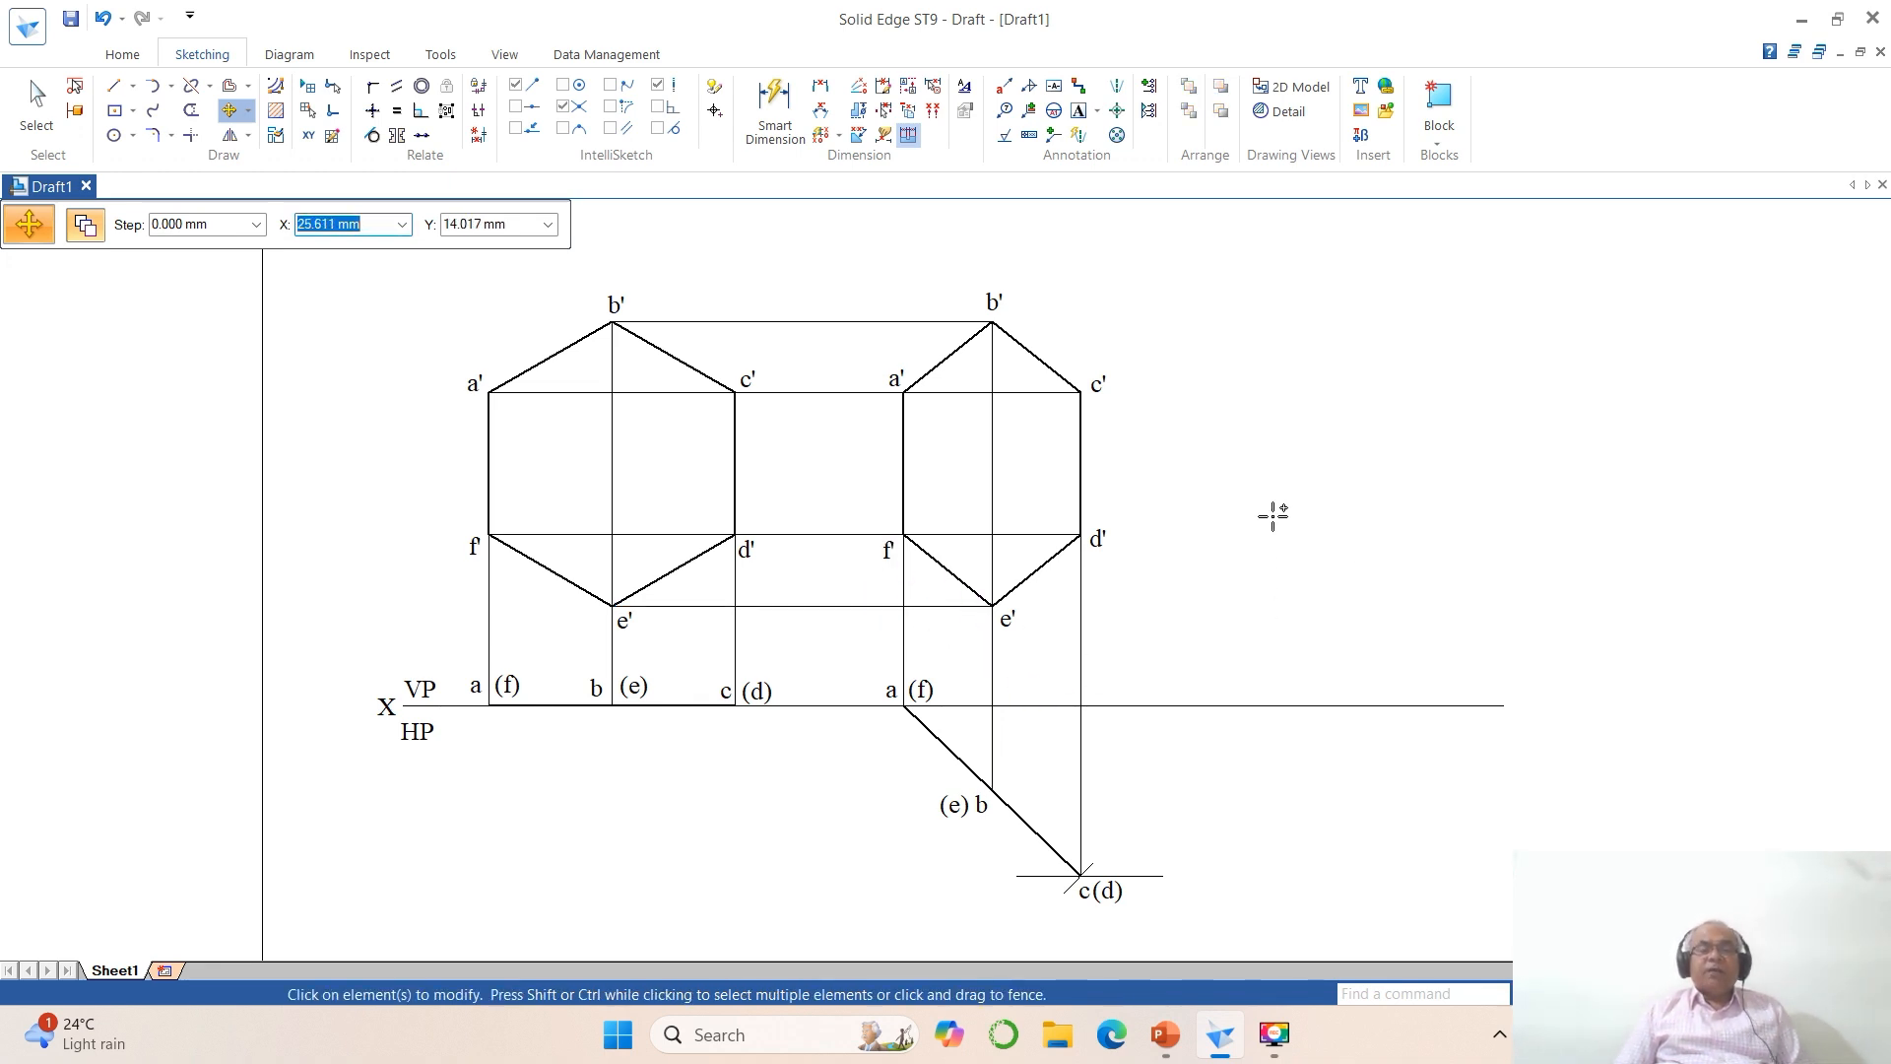
Step: Copy the grouped foreshortened hexagon horizontally to the empty space on its right, above the XY line
left_click(228, 112)
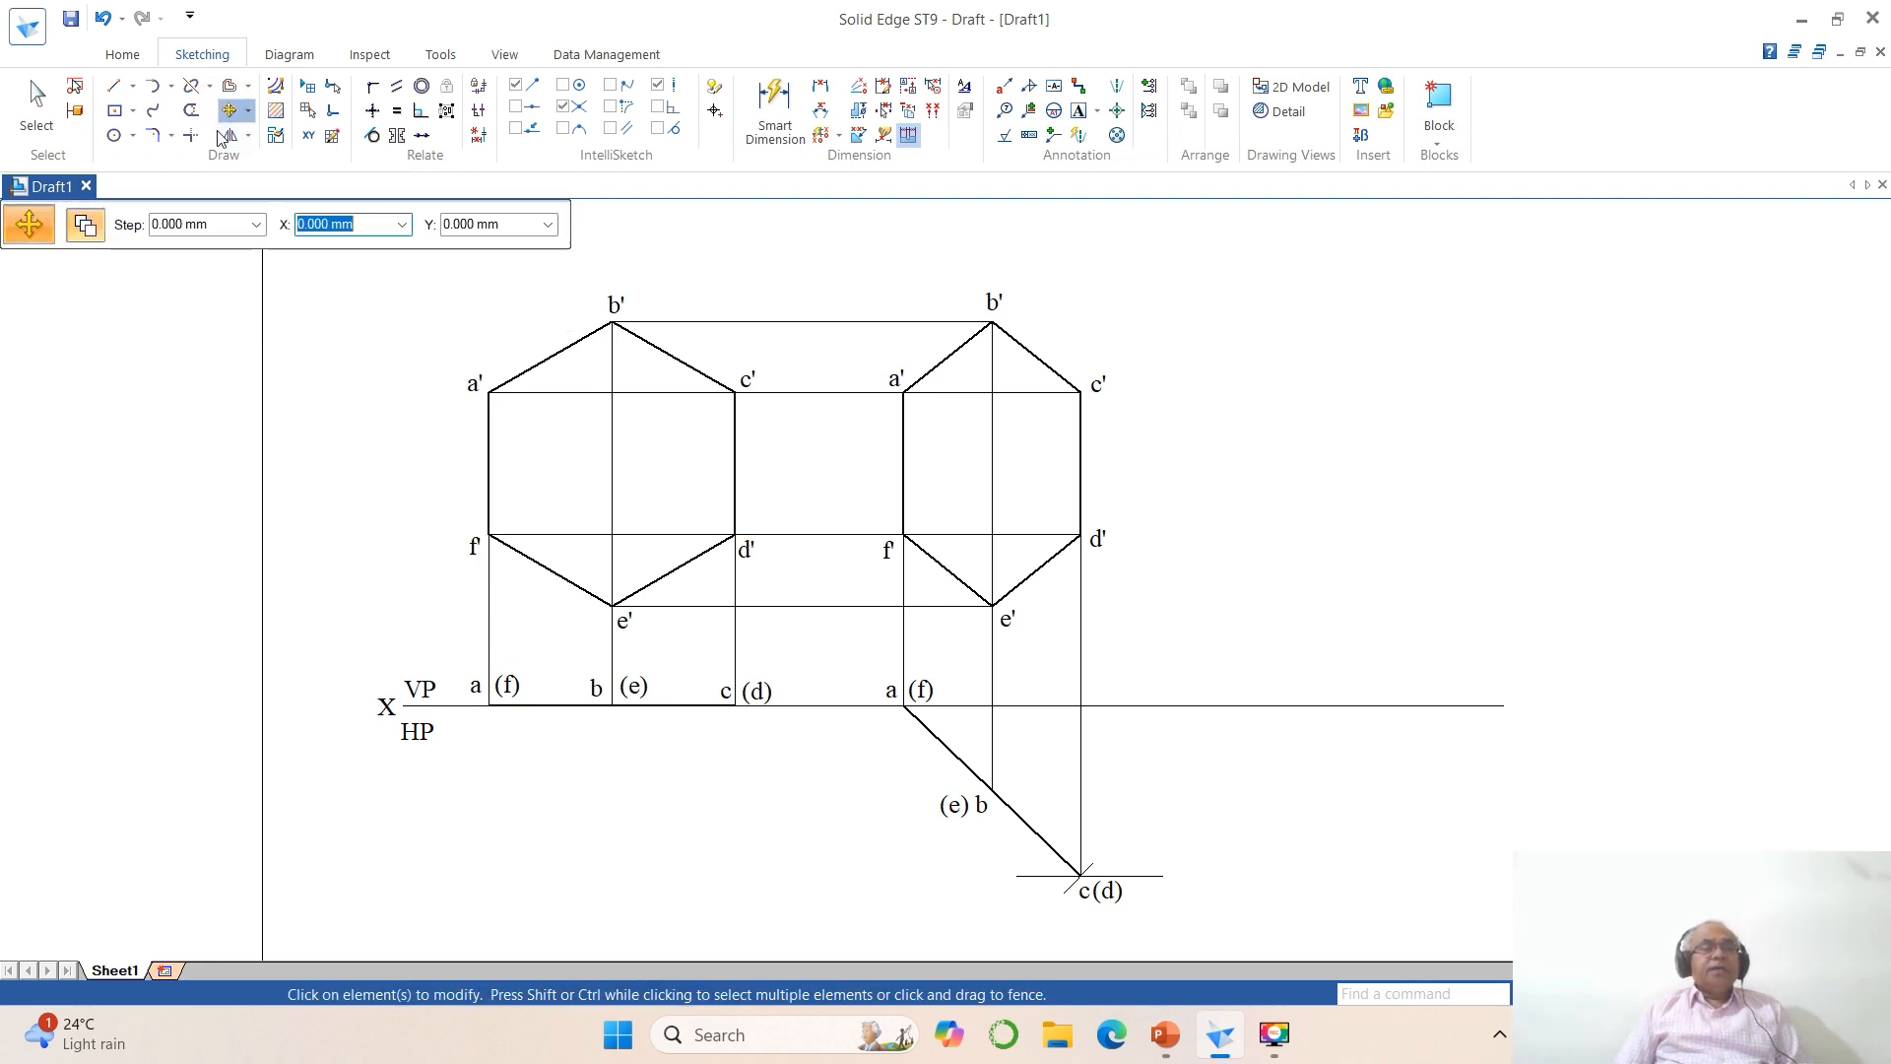
left_click(994, 449)
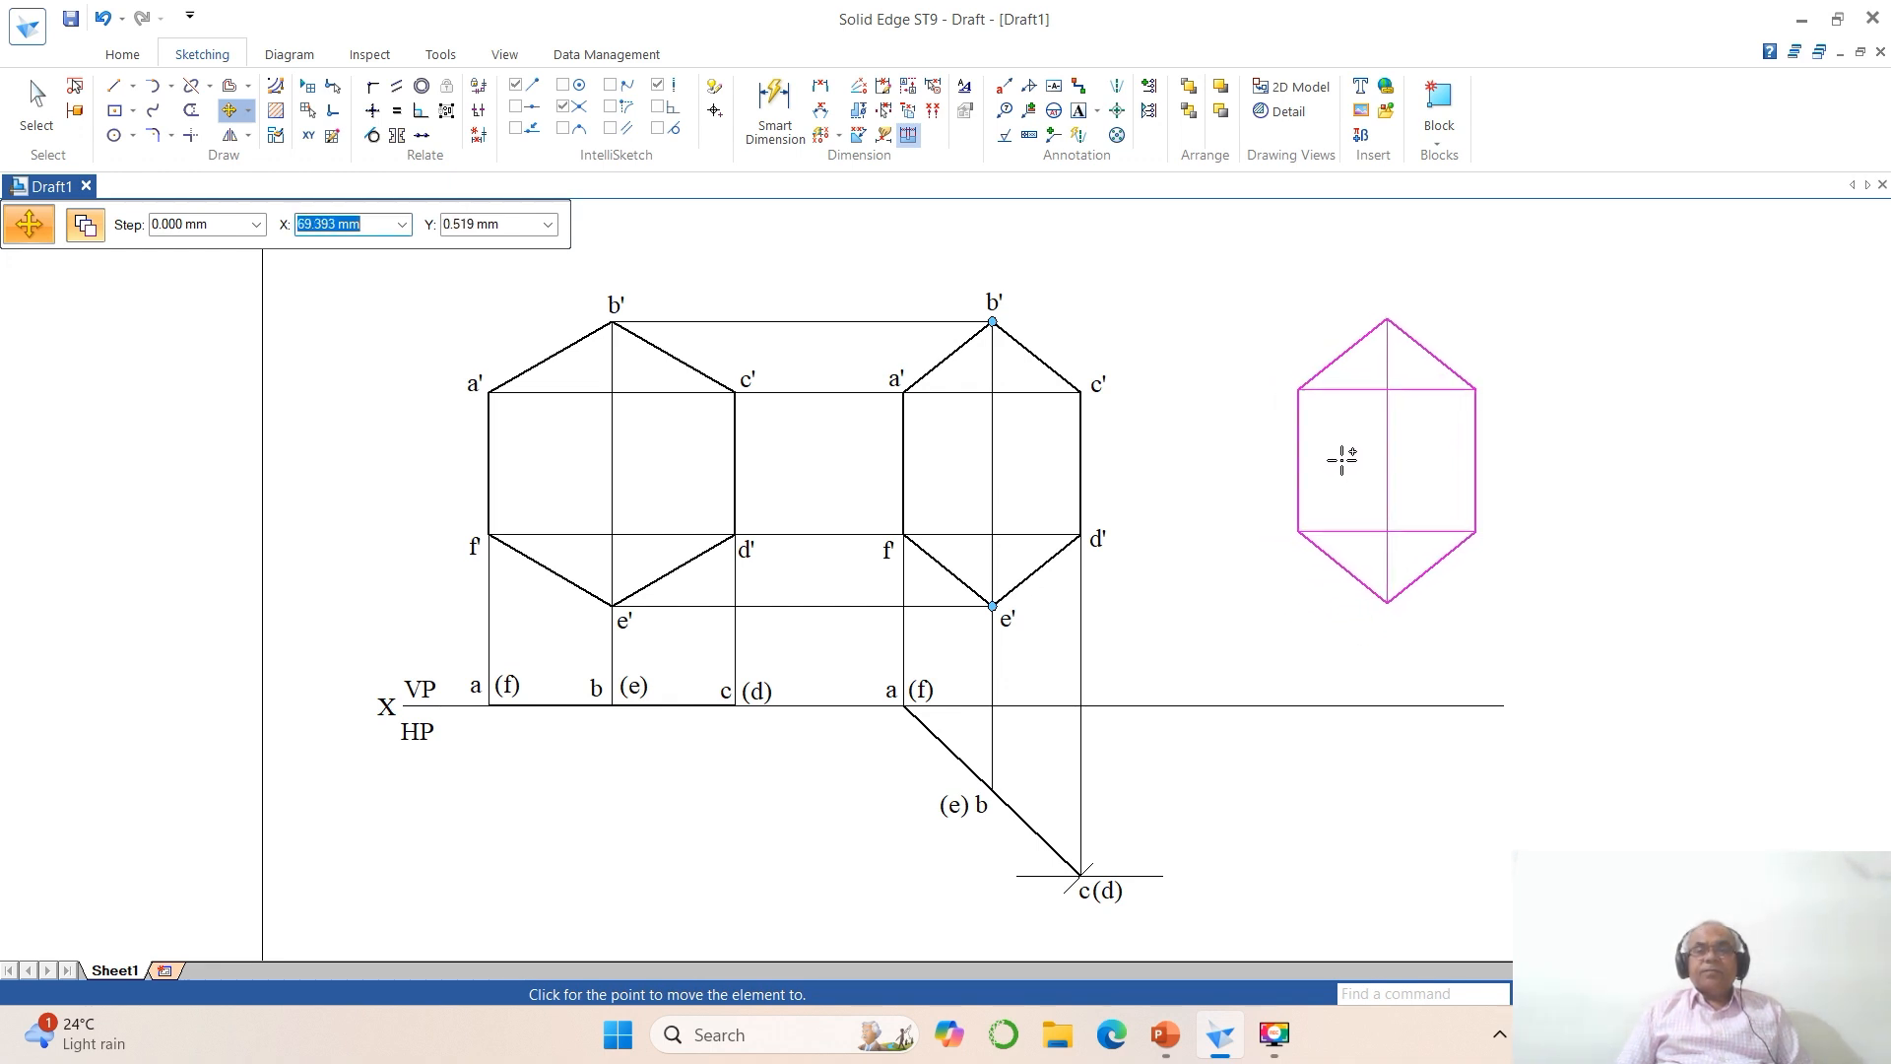
left_click(1311, 463)
Step: Rotate the copied hexagon 45° counterclockwise about the lower end of its left vertical side
left_click(248, 119)
left_click(274, 156)
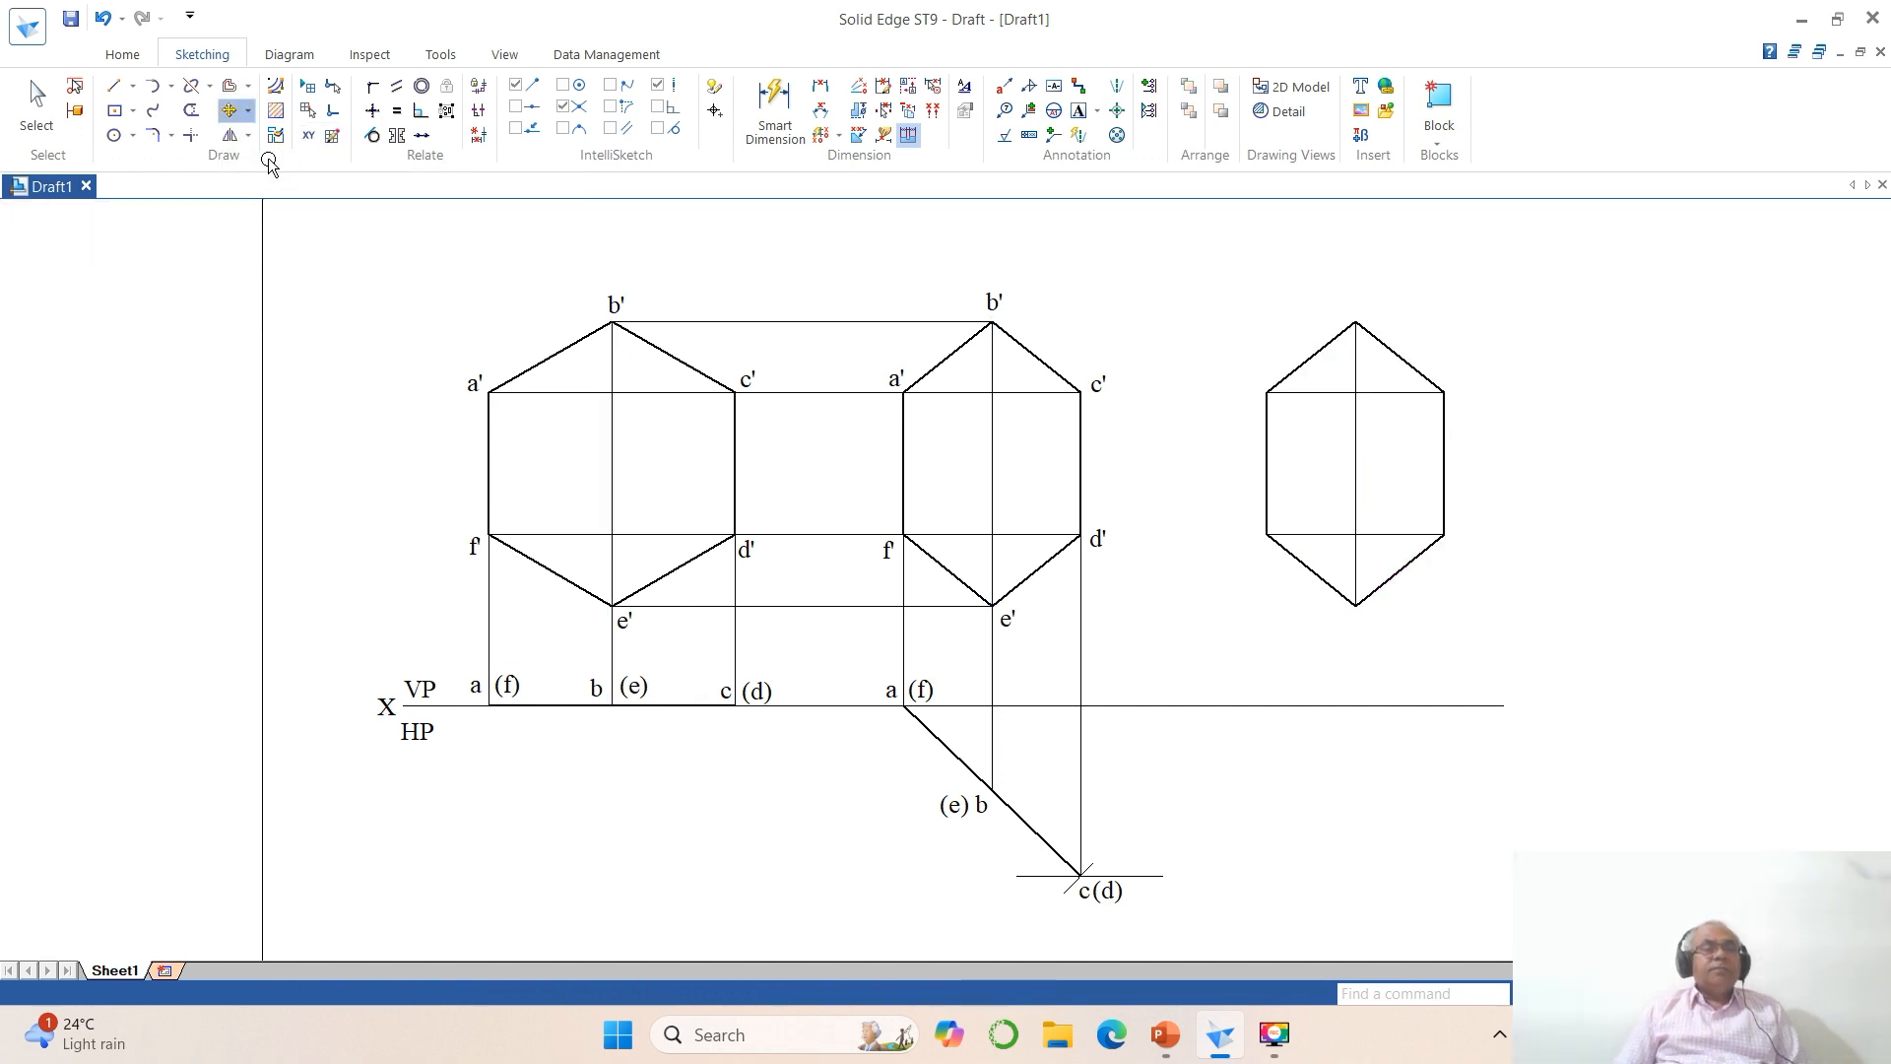
left_click(1342, 537)
left_click(1267, 537)
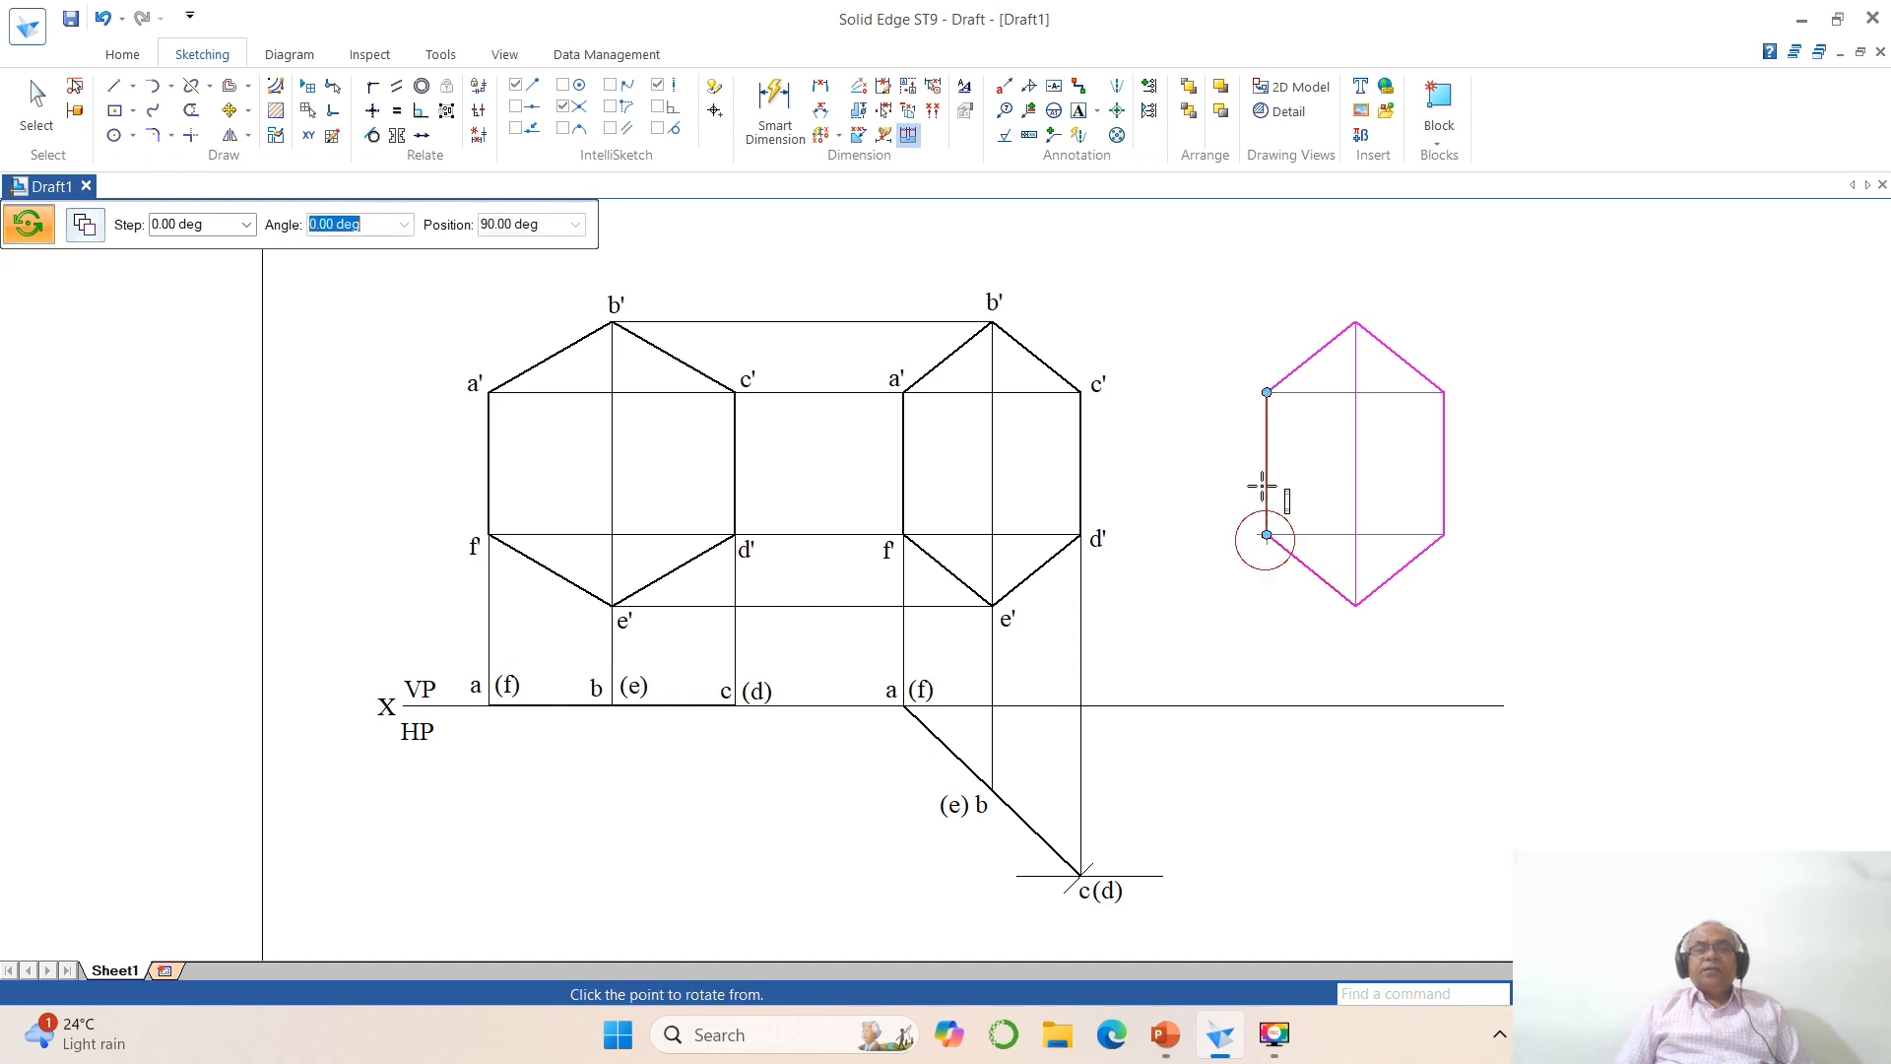
left_click(1267, 392)
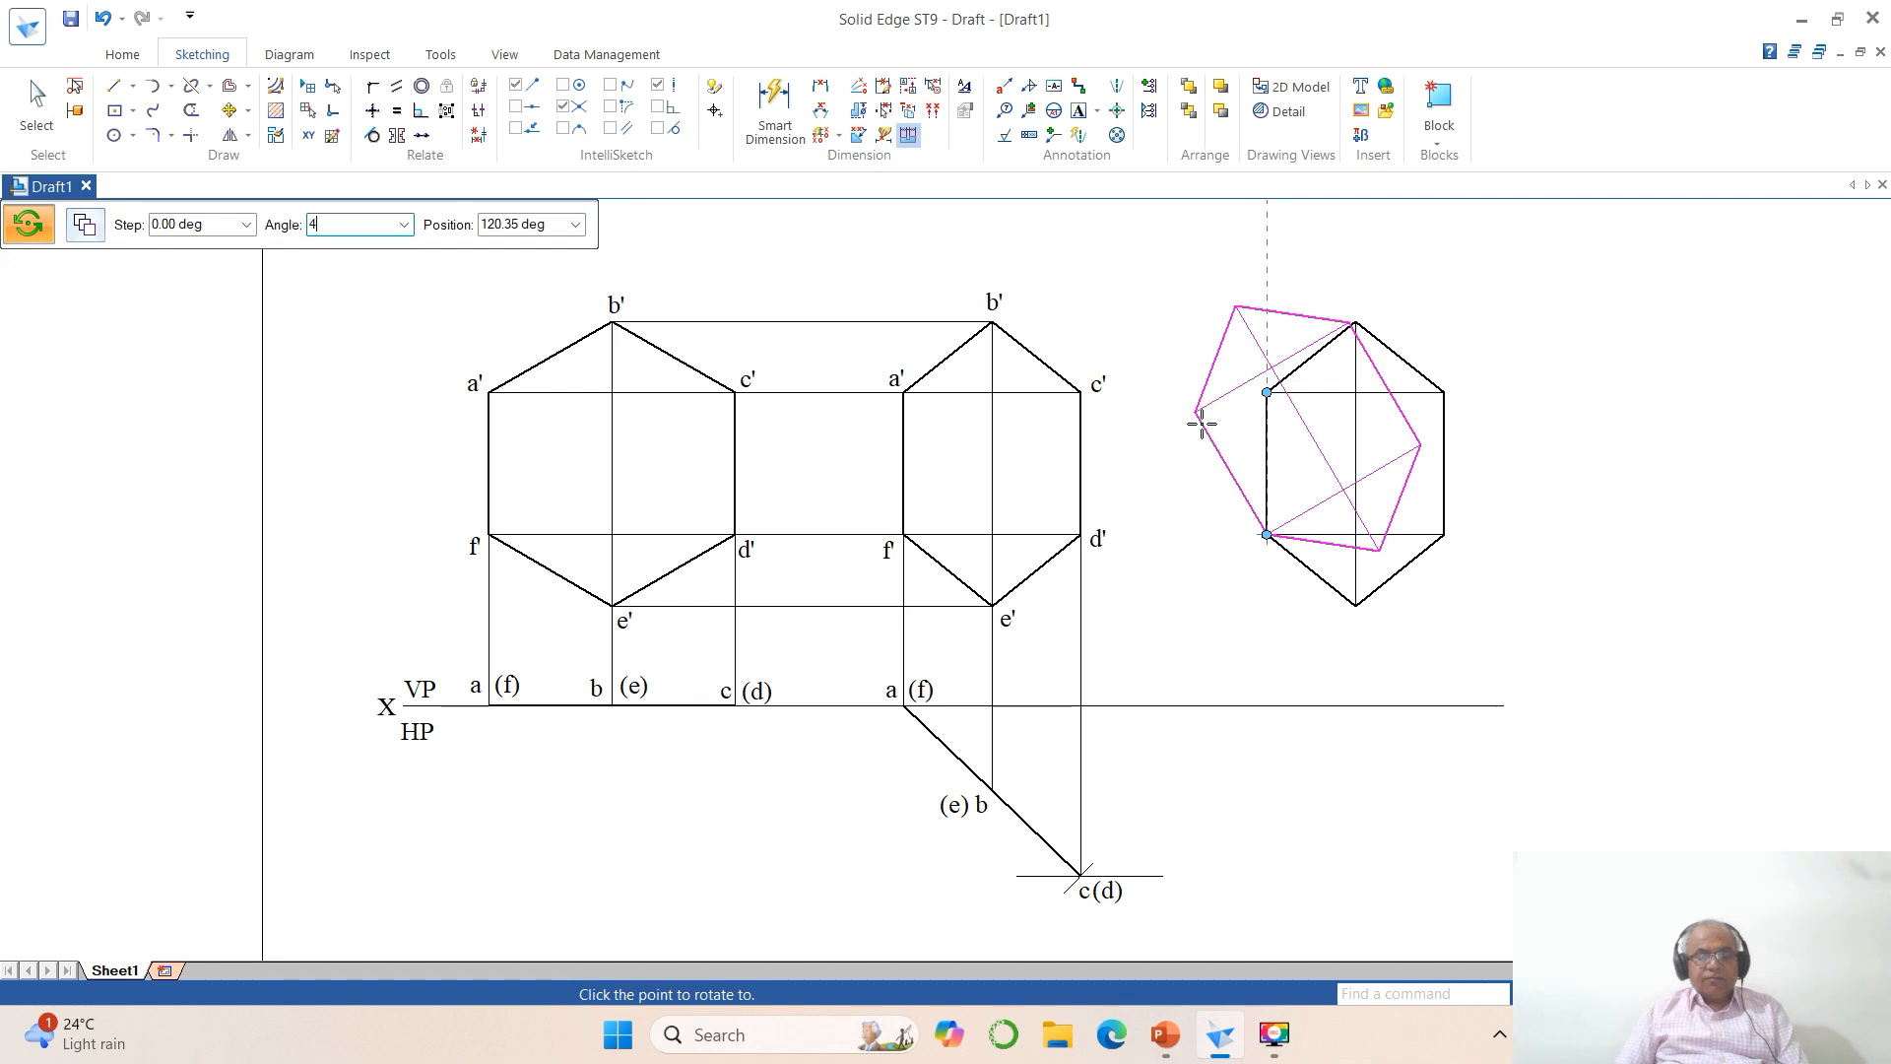
key("Return")
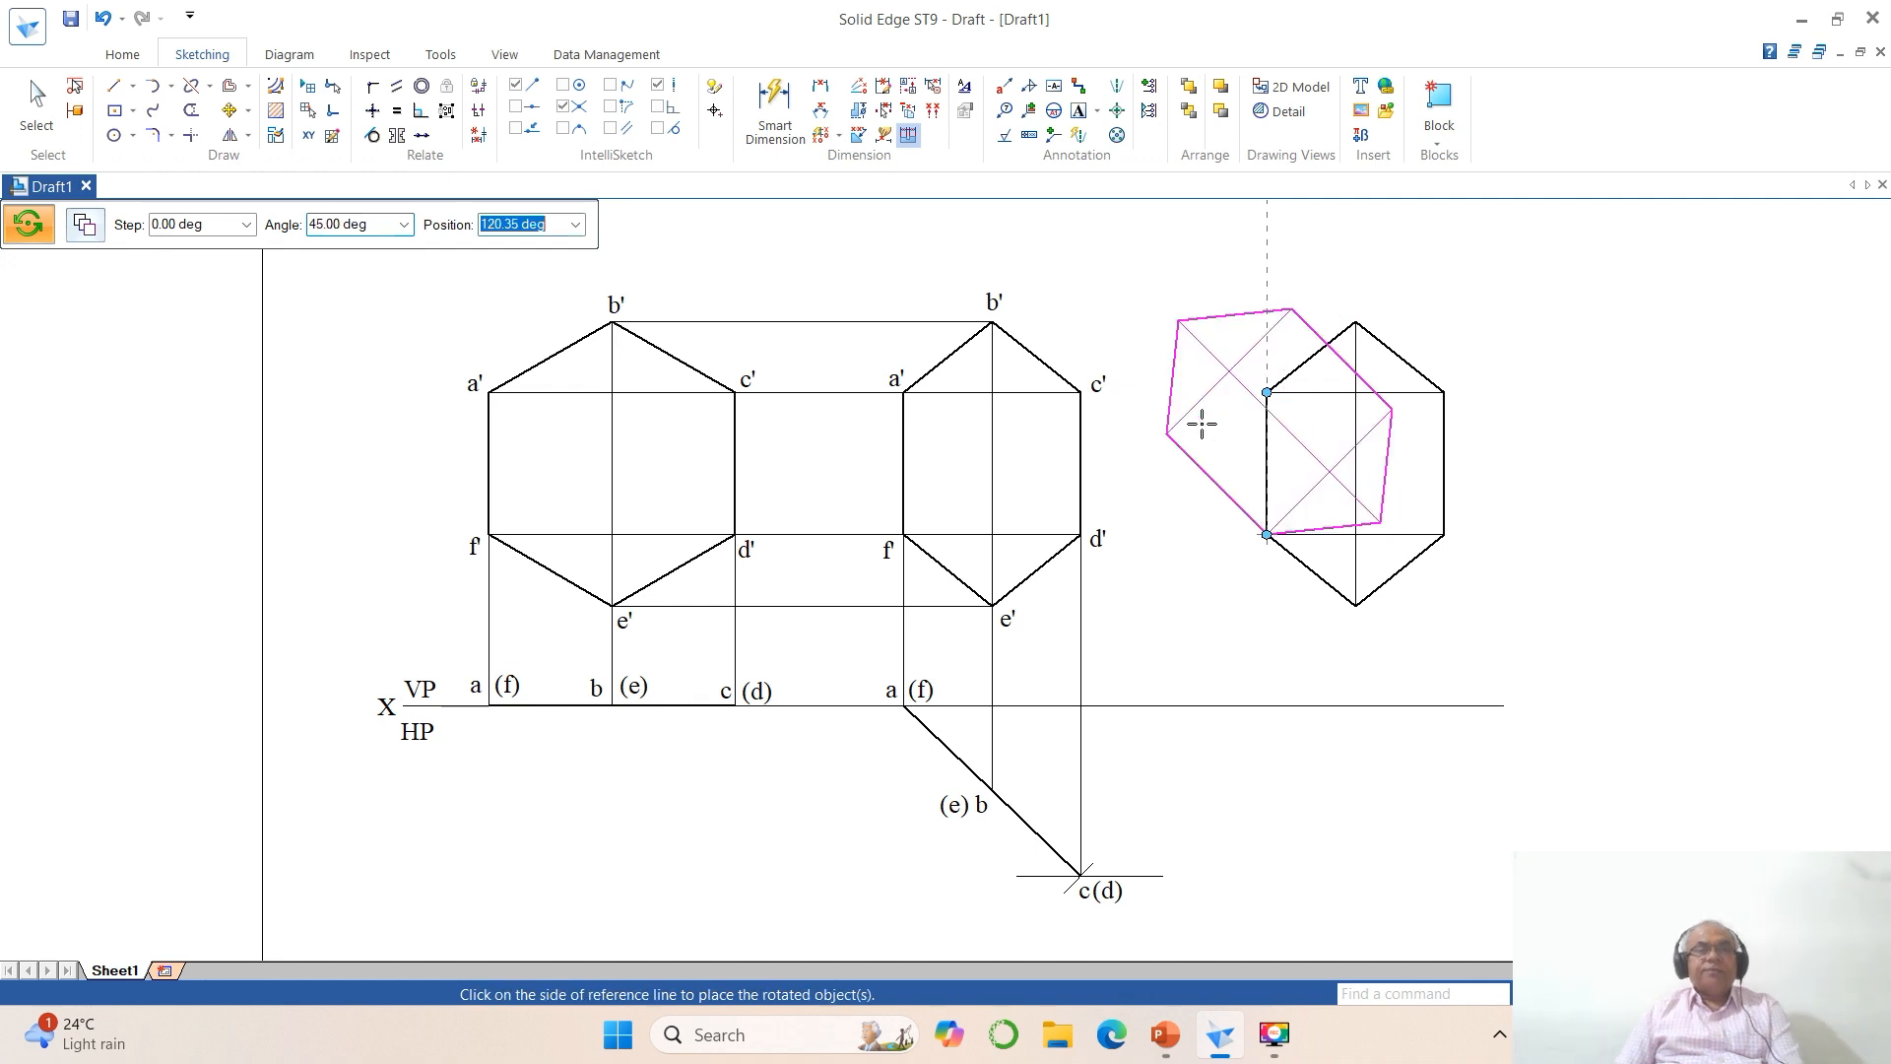
left_click(1198, 488)
Step: Move the rotated hexagon, without copying it, down and slightly right toward the XY line
left_click(229, 110)
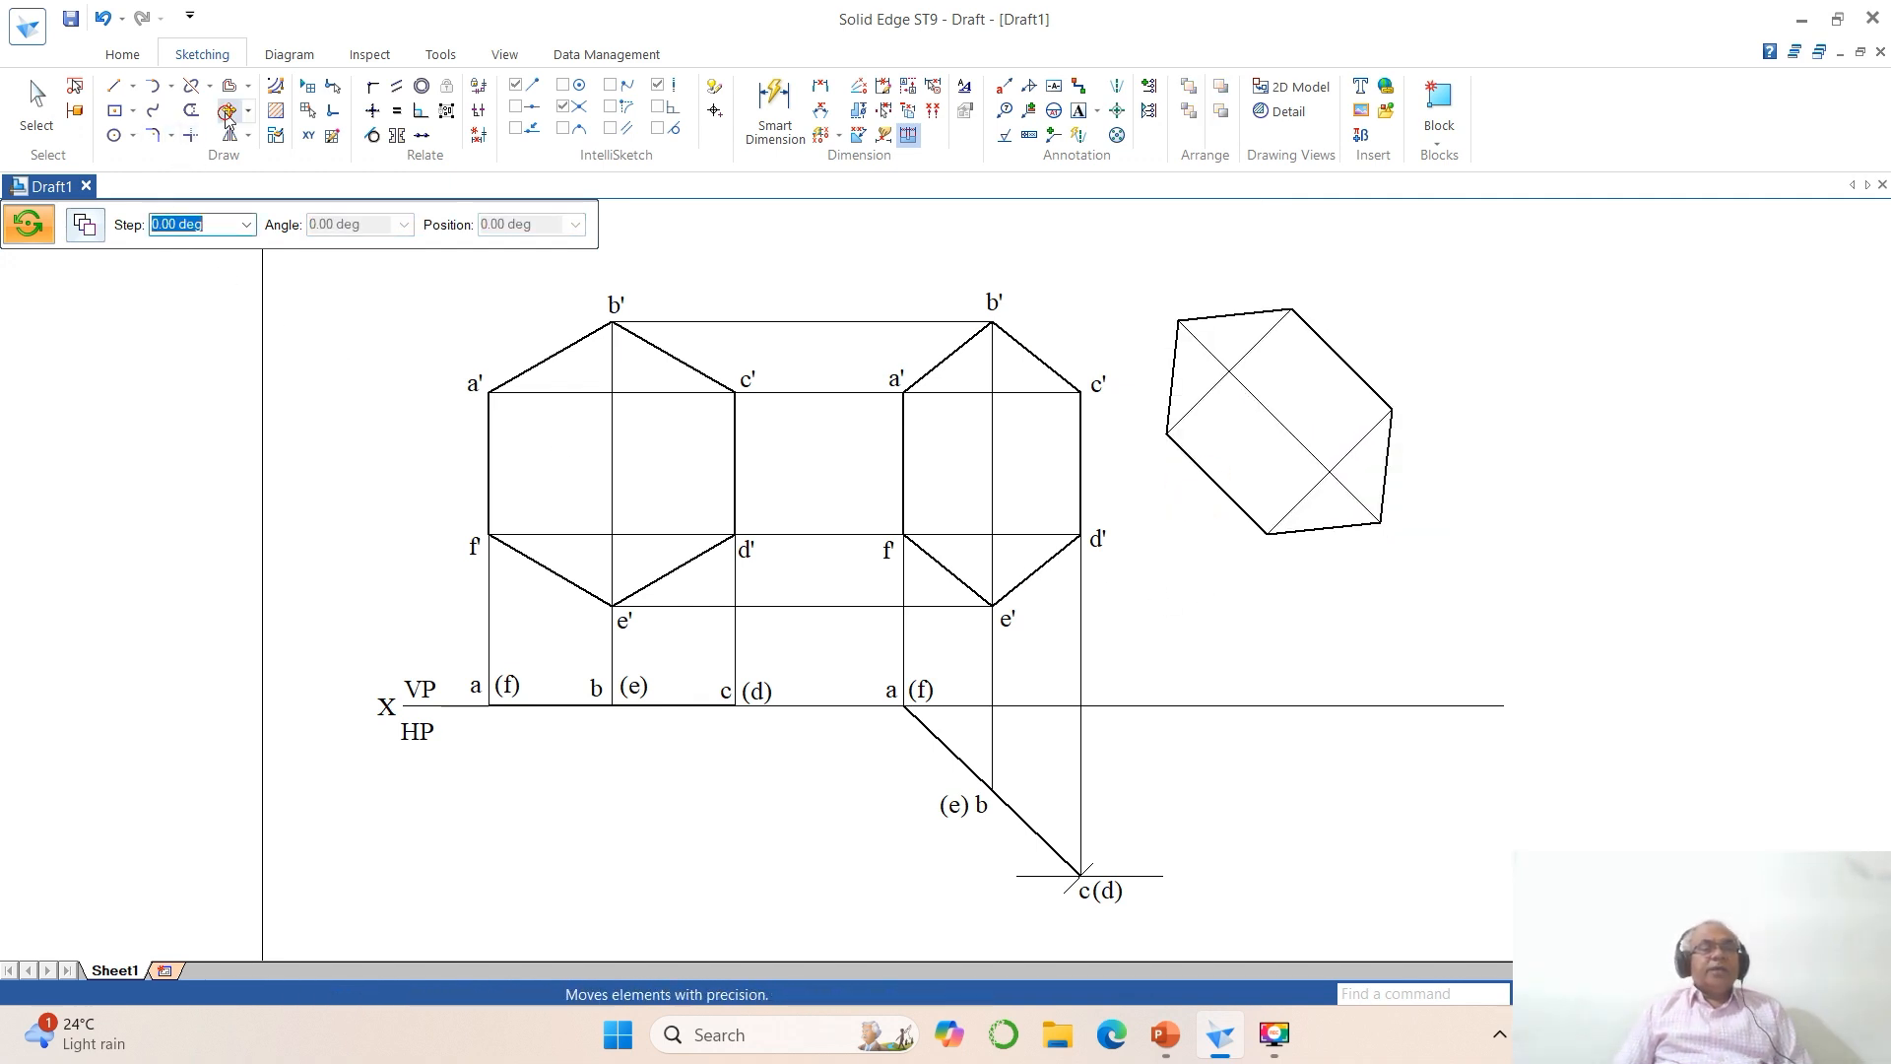
left_click(1221, 499)
left_click(87, 225)
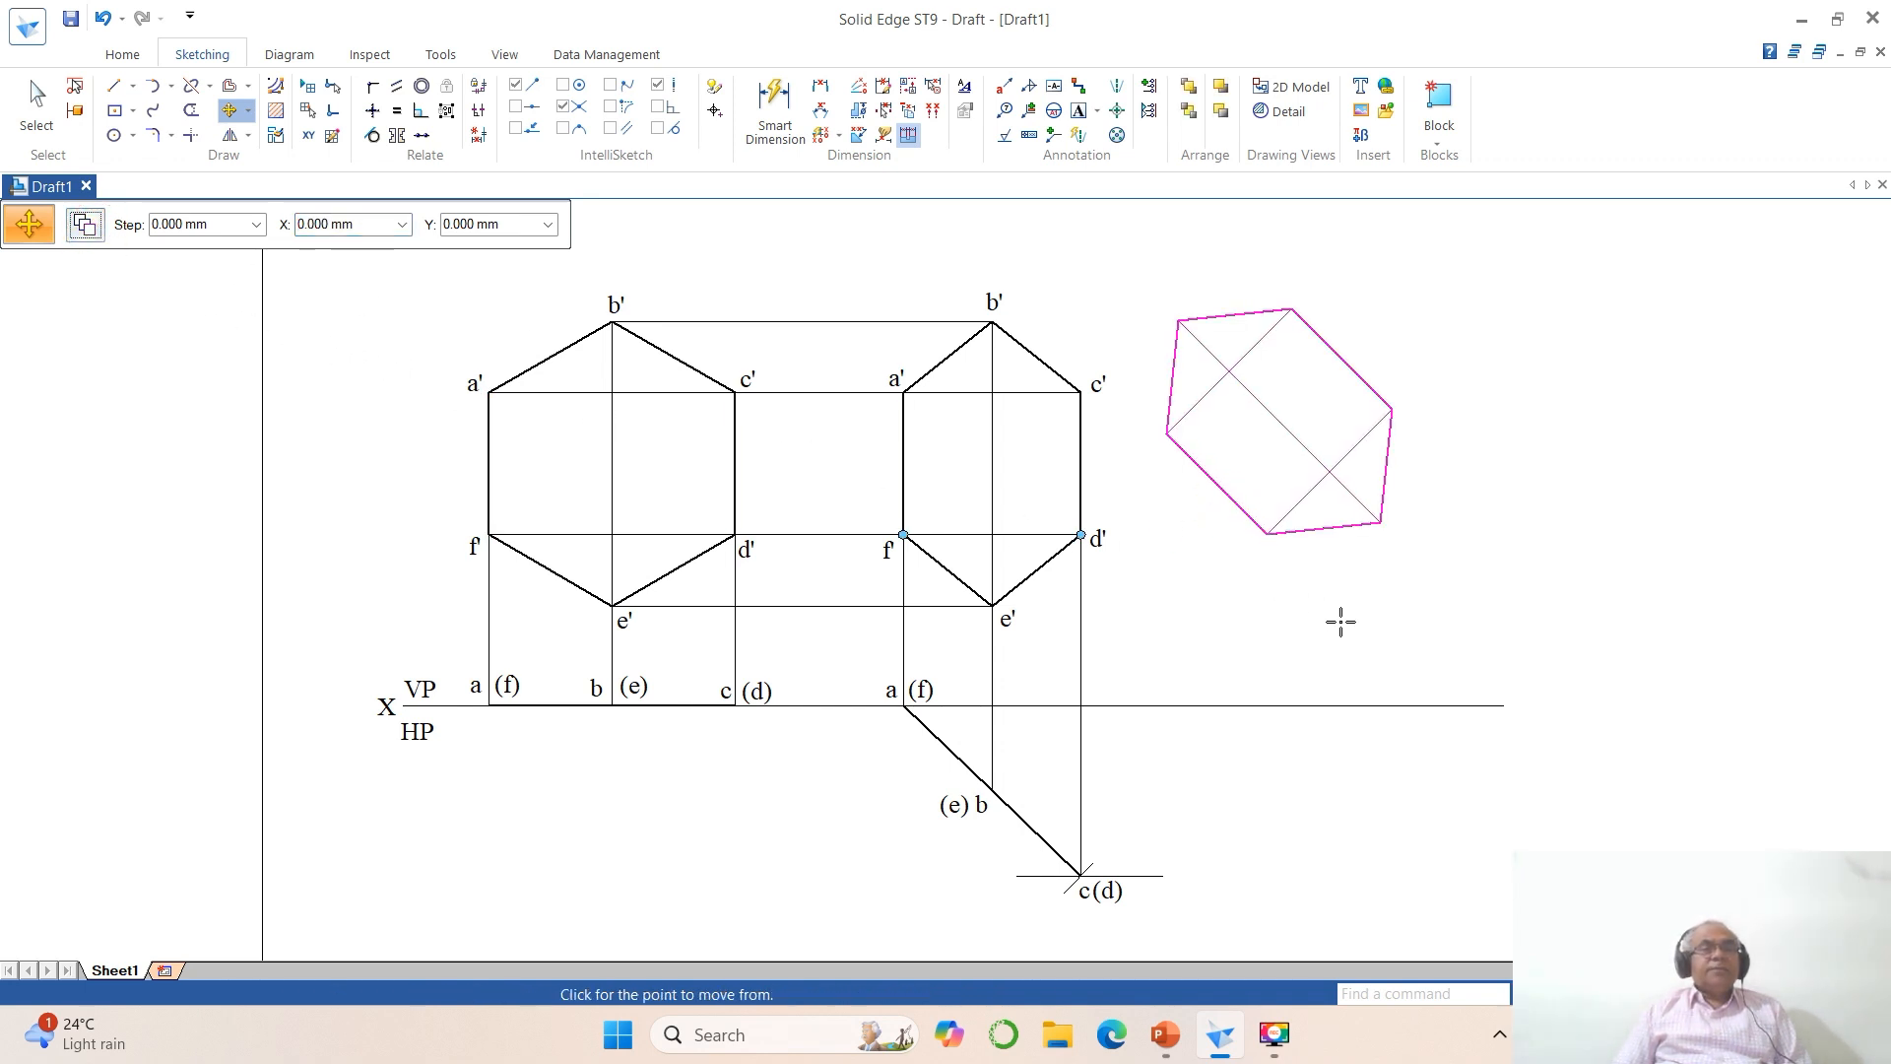
left_click(1381, 643)
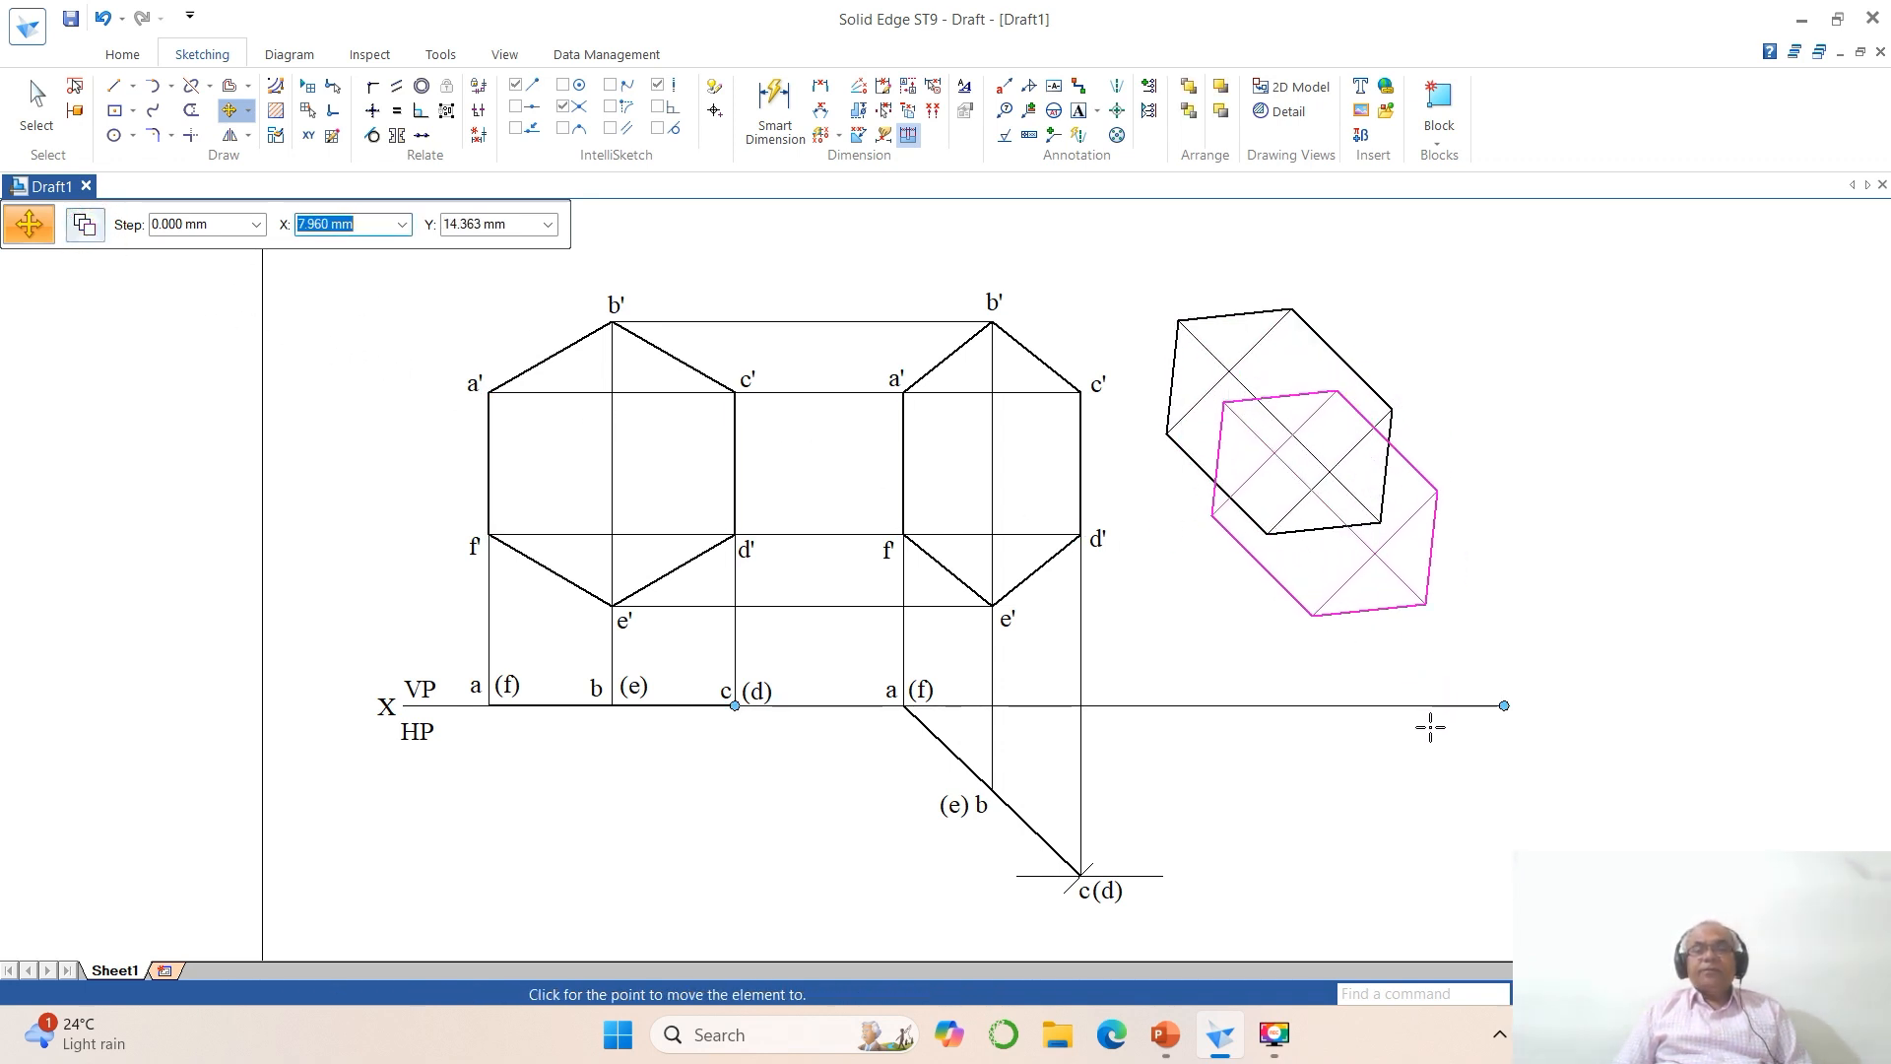
left_click(1435, 718)
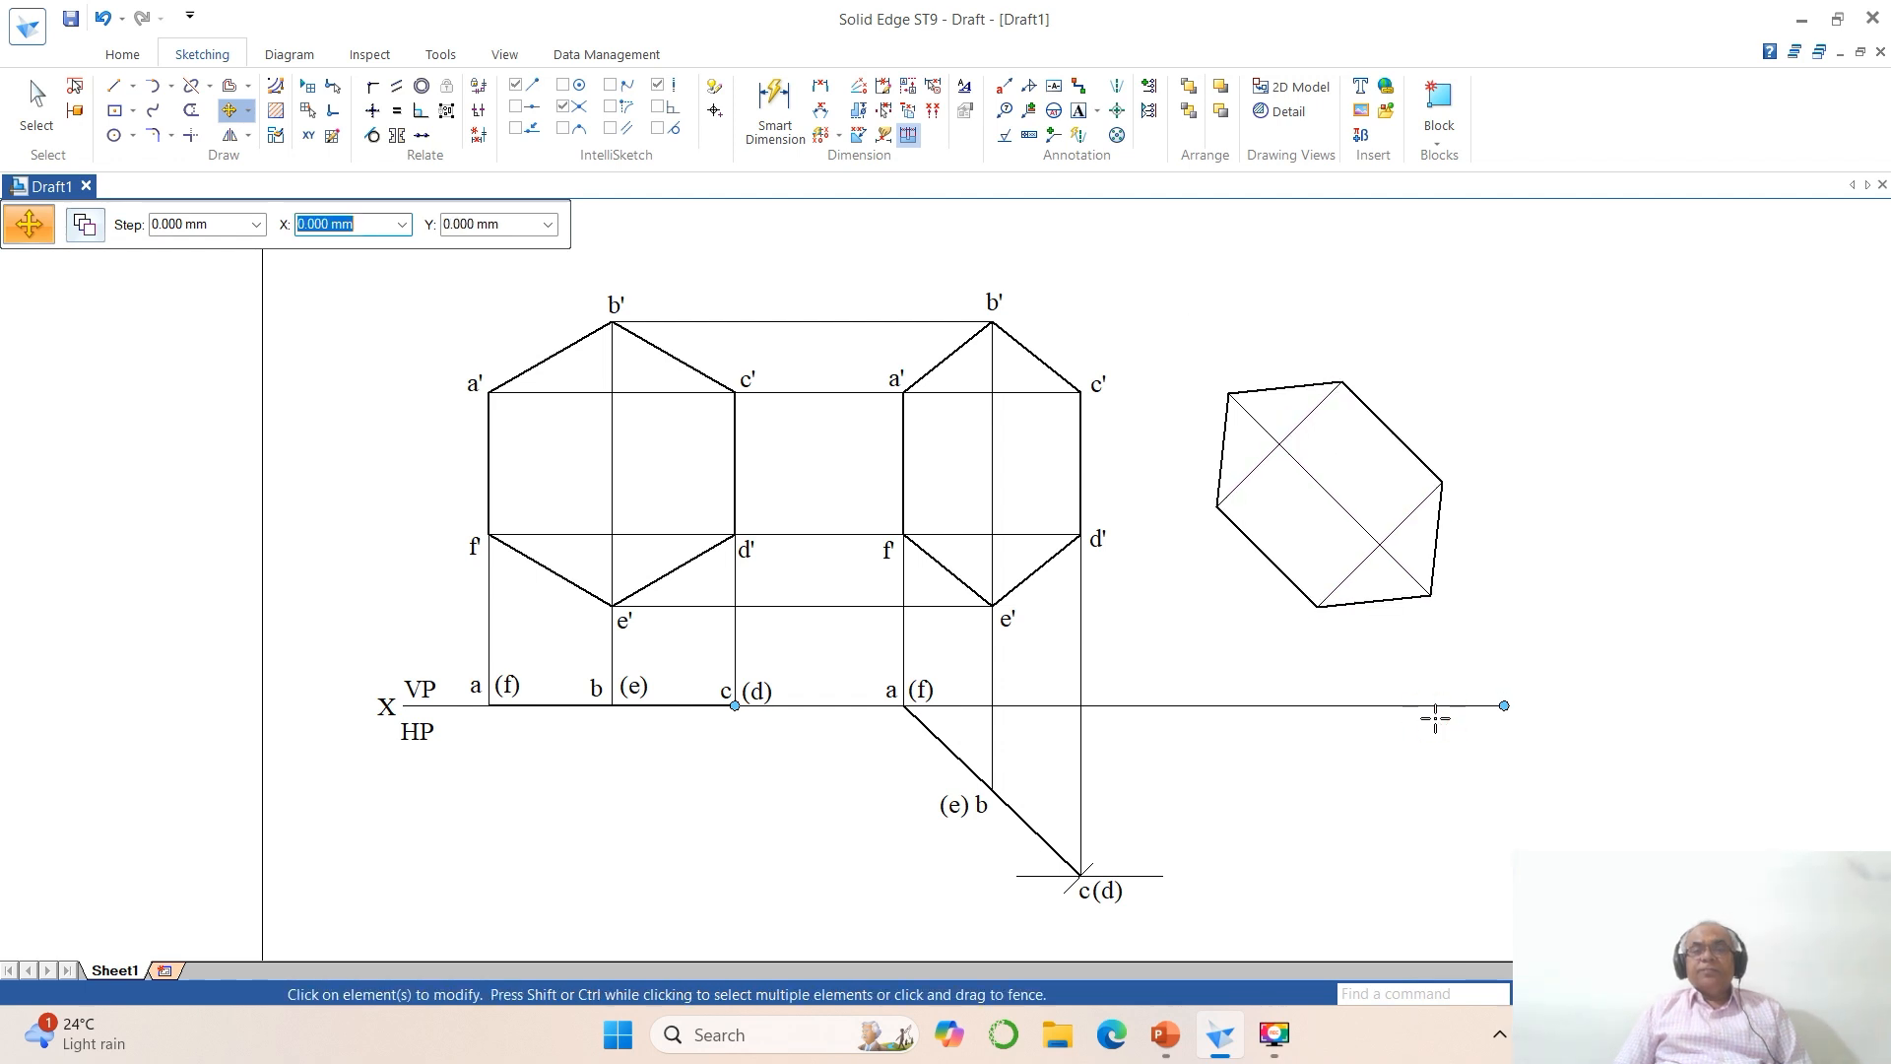
Step: Draw a vertical line about 59 mm long right of the rotated hexagon and extend the XY line to it
left_click(1601, 994)
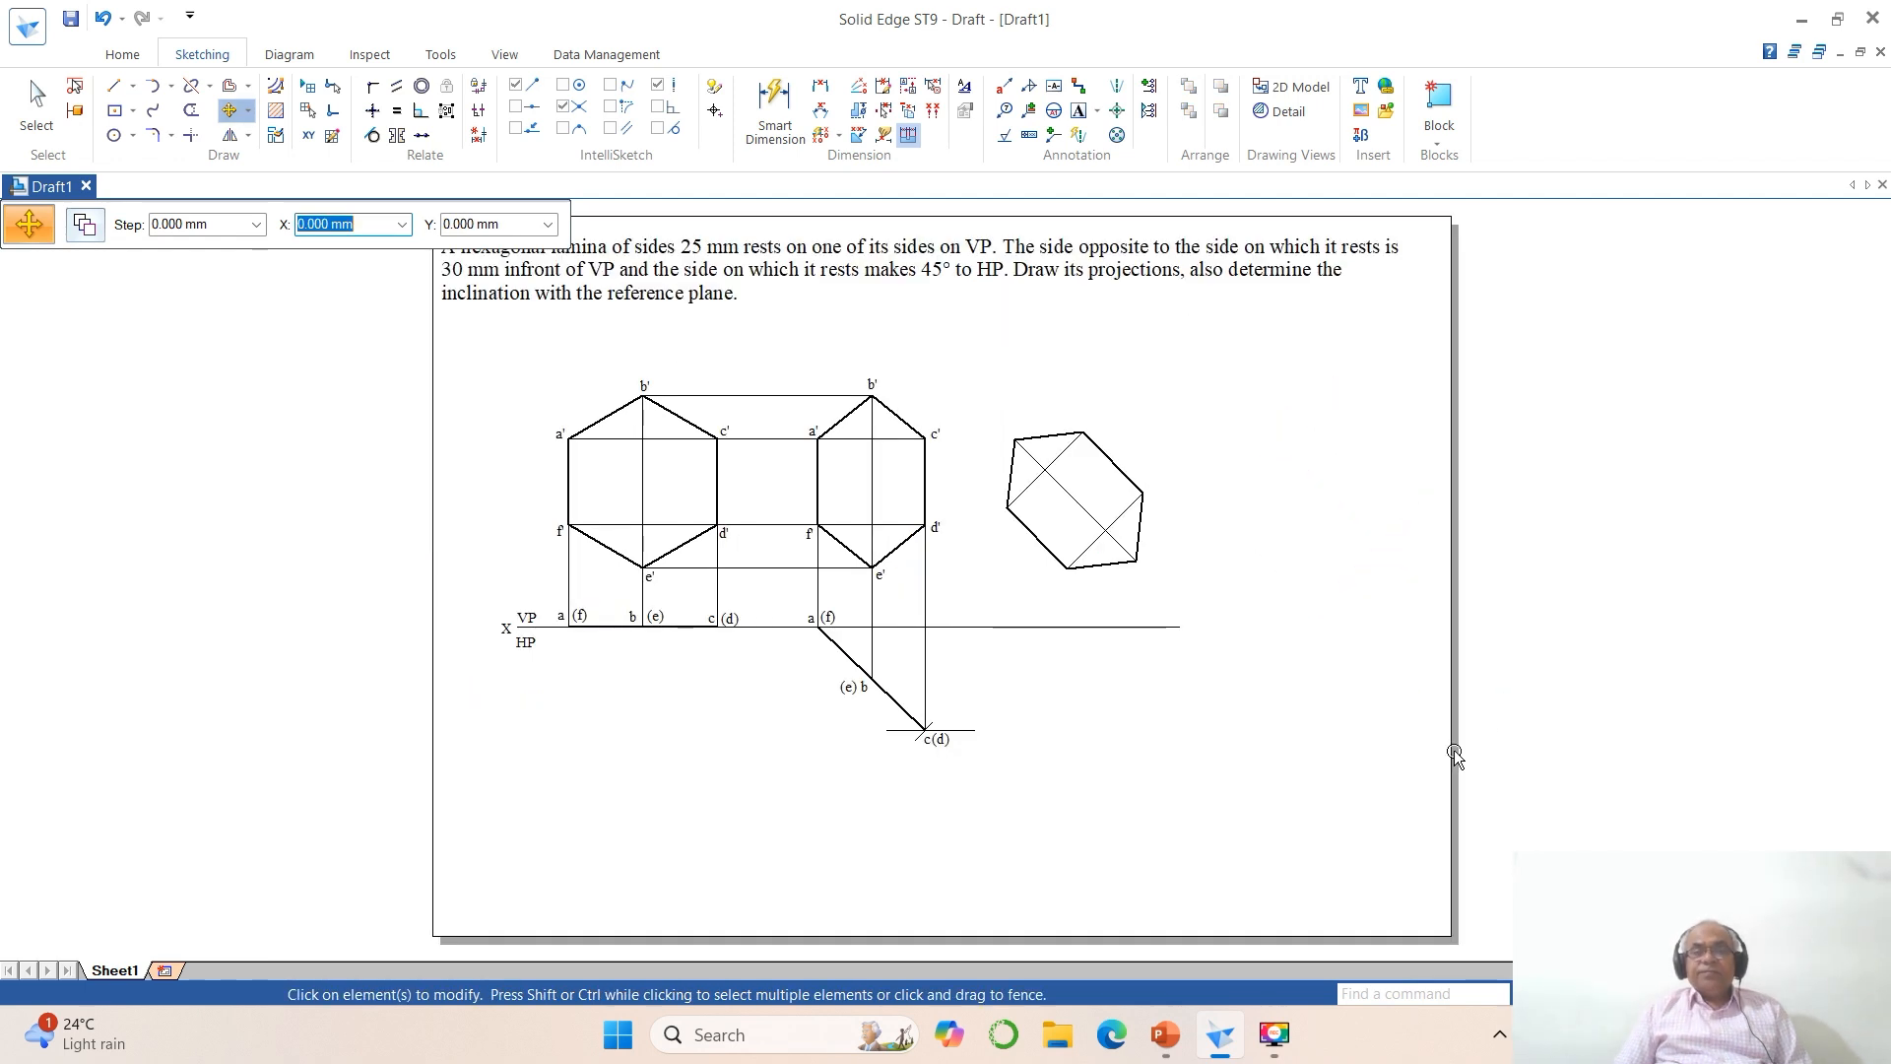
left_click(114, 86)
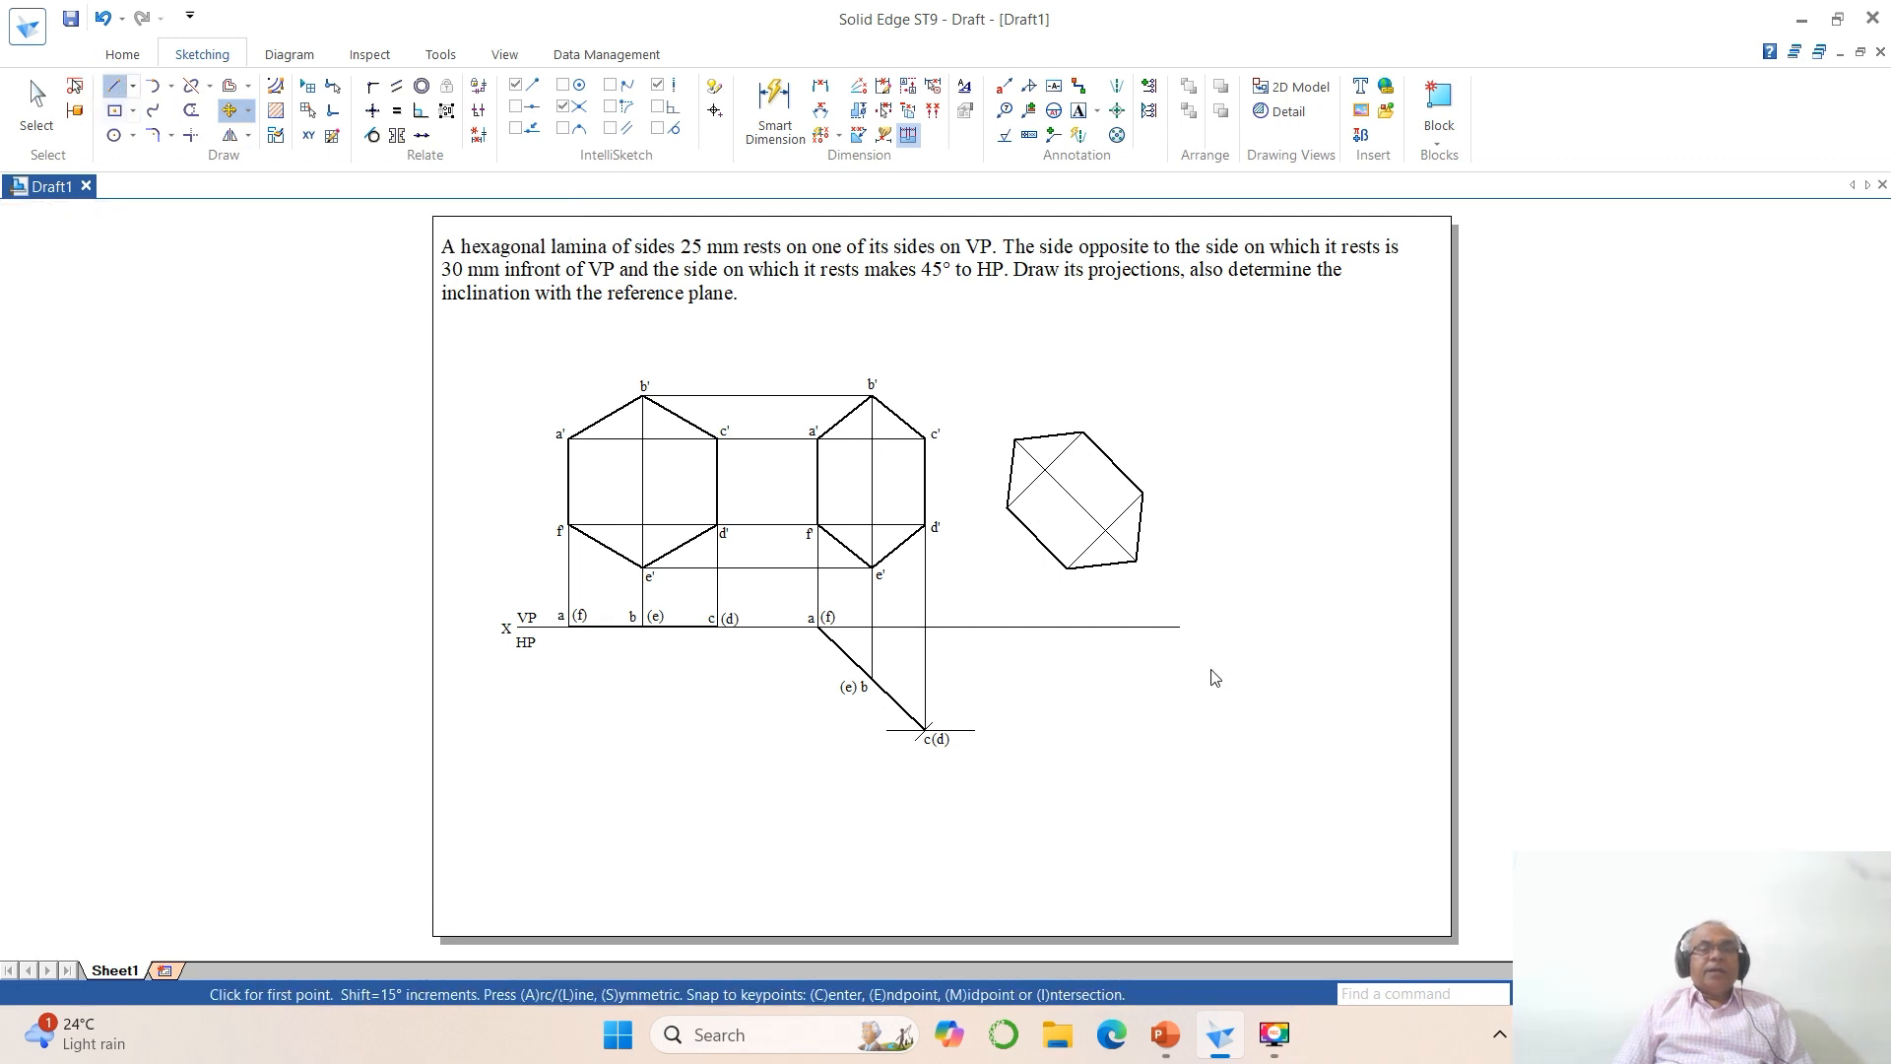
left_click(1250, 521)
left_click(1250, 725)
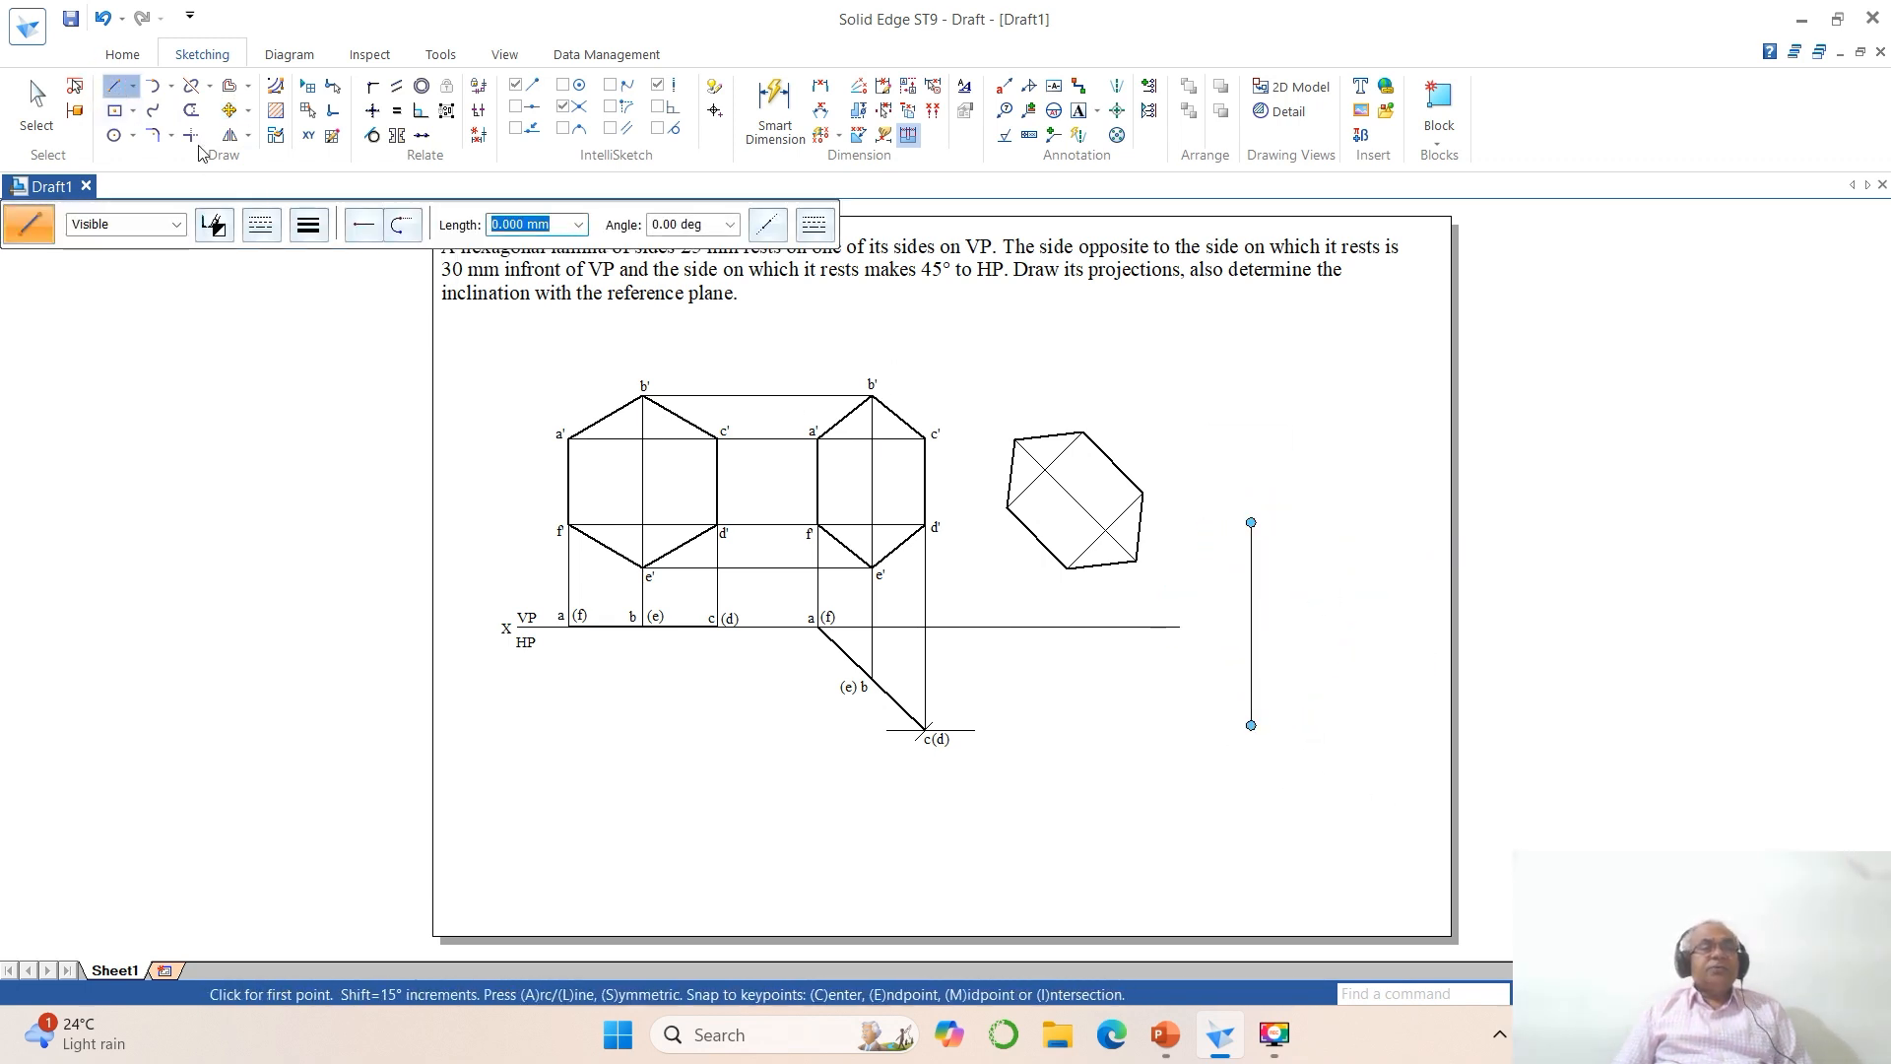
left_click(210, 86)
left_click(229, 138)
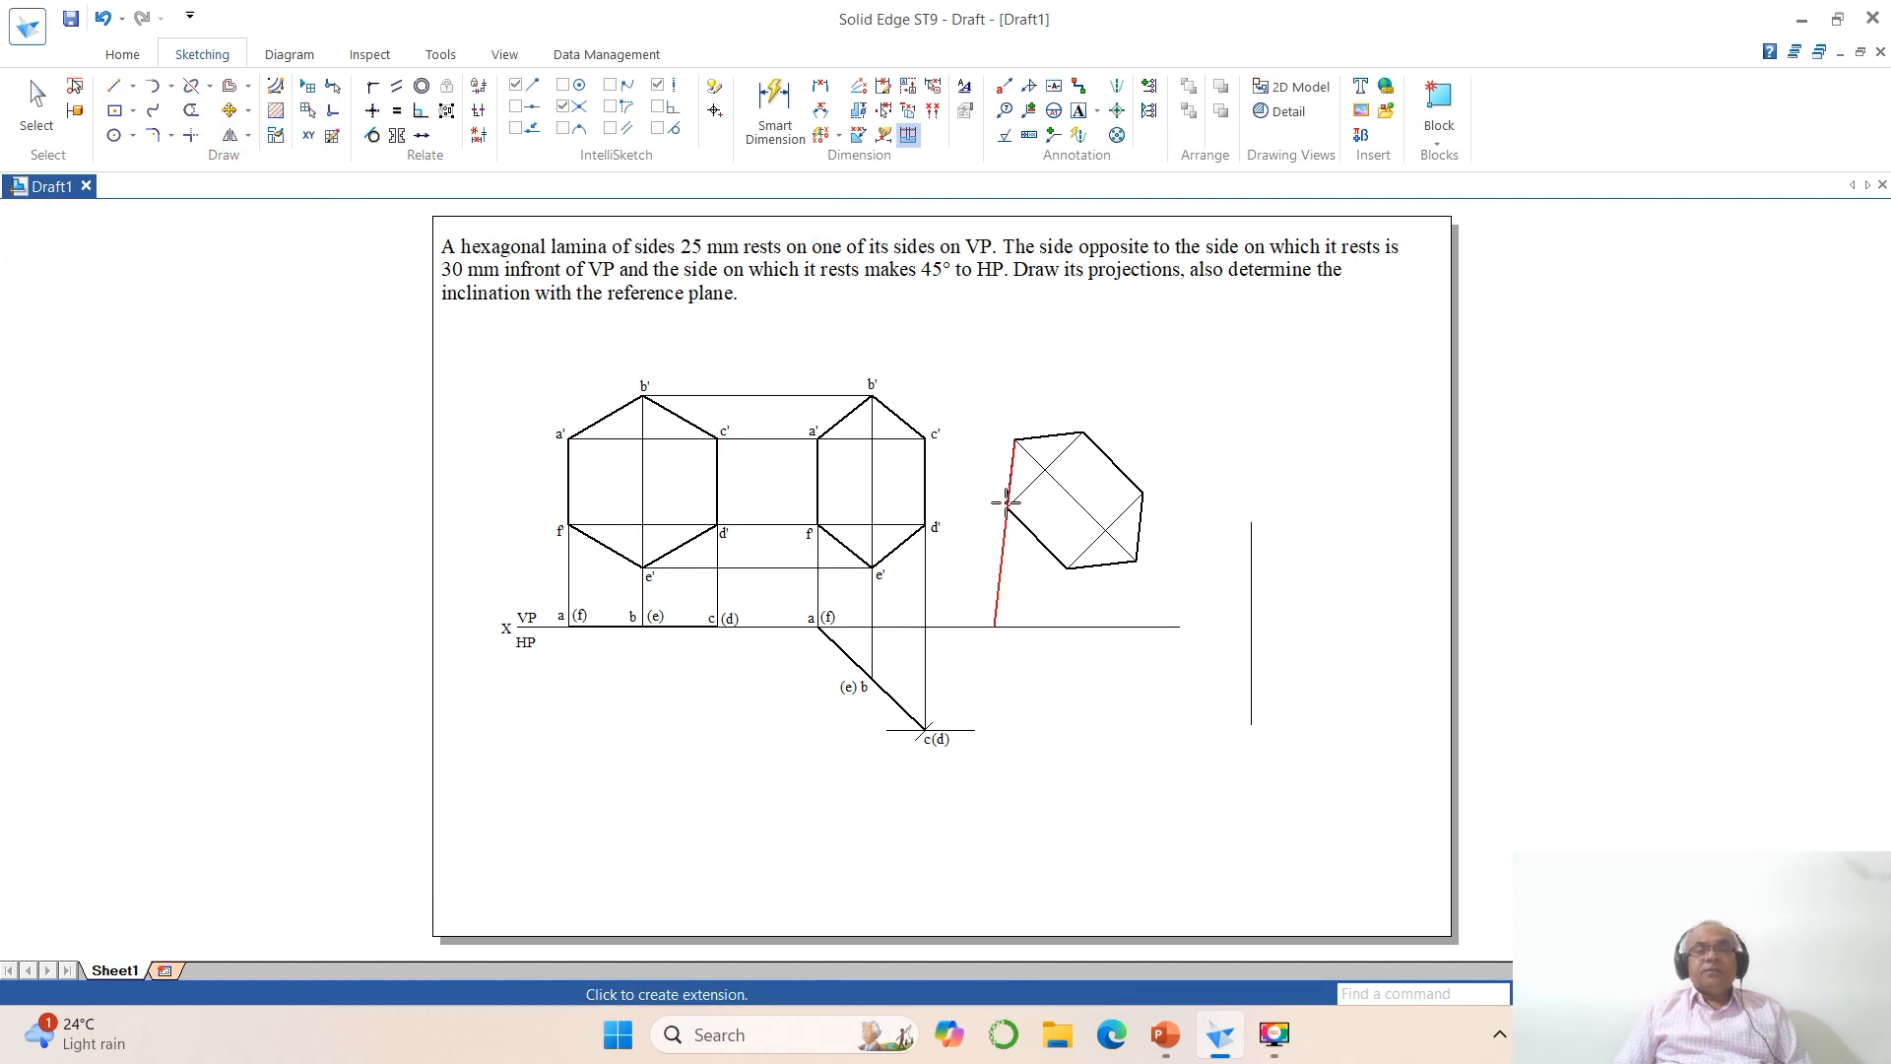
left_click(1165, 627)
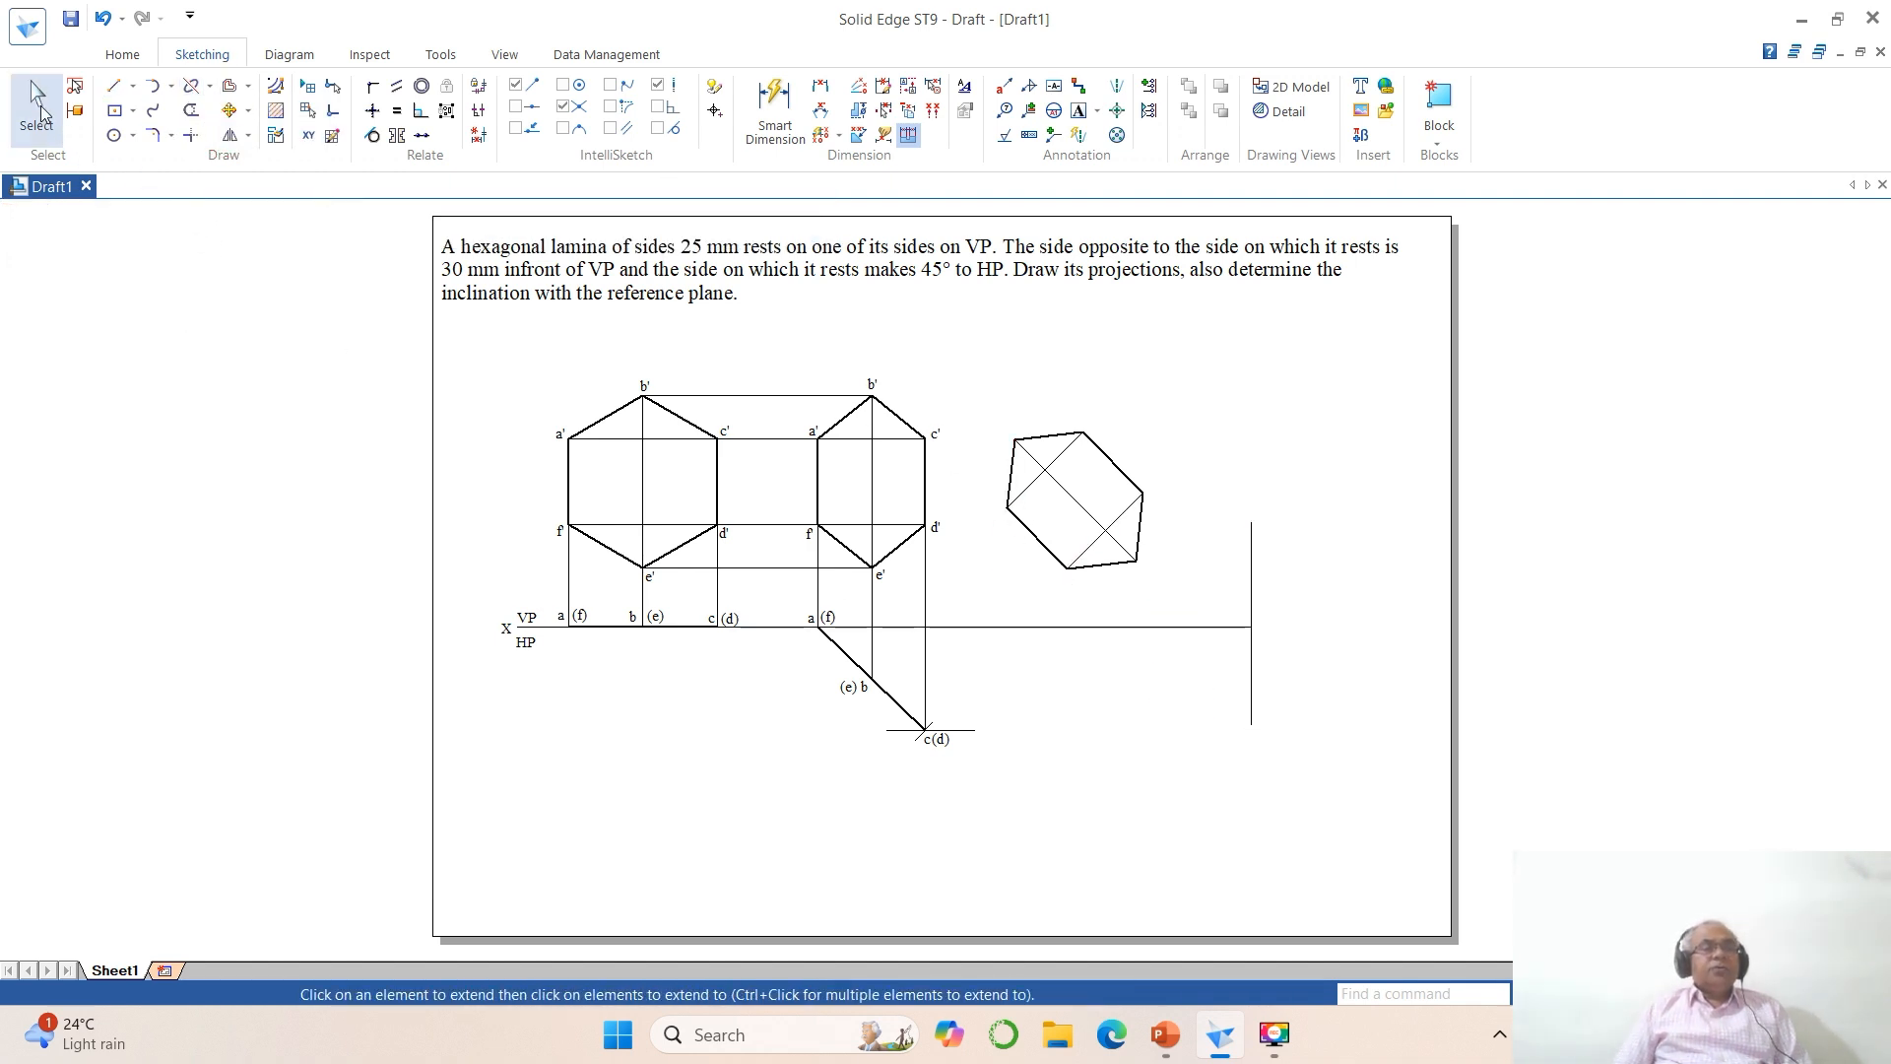
Step: Delete the vertical line at the far end of the XY line
left_click(37, 103)
left_click(1250, 576)
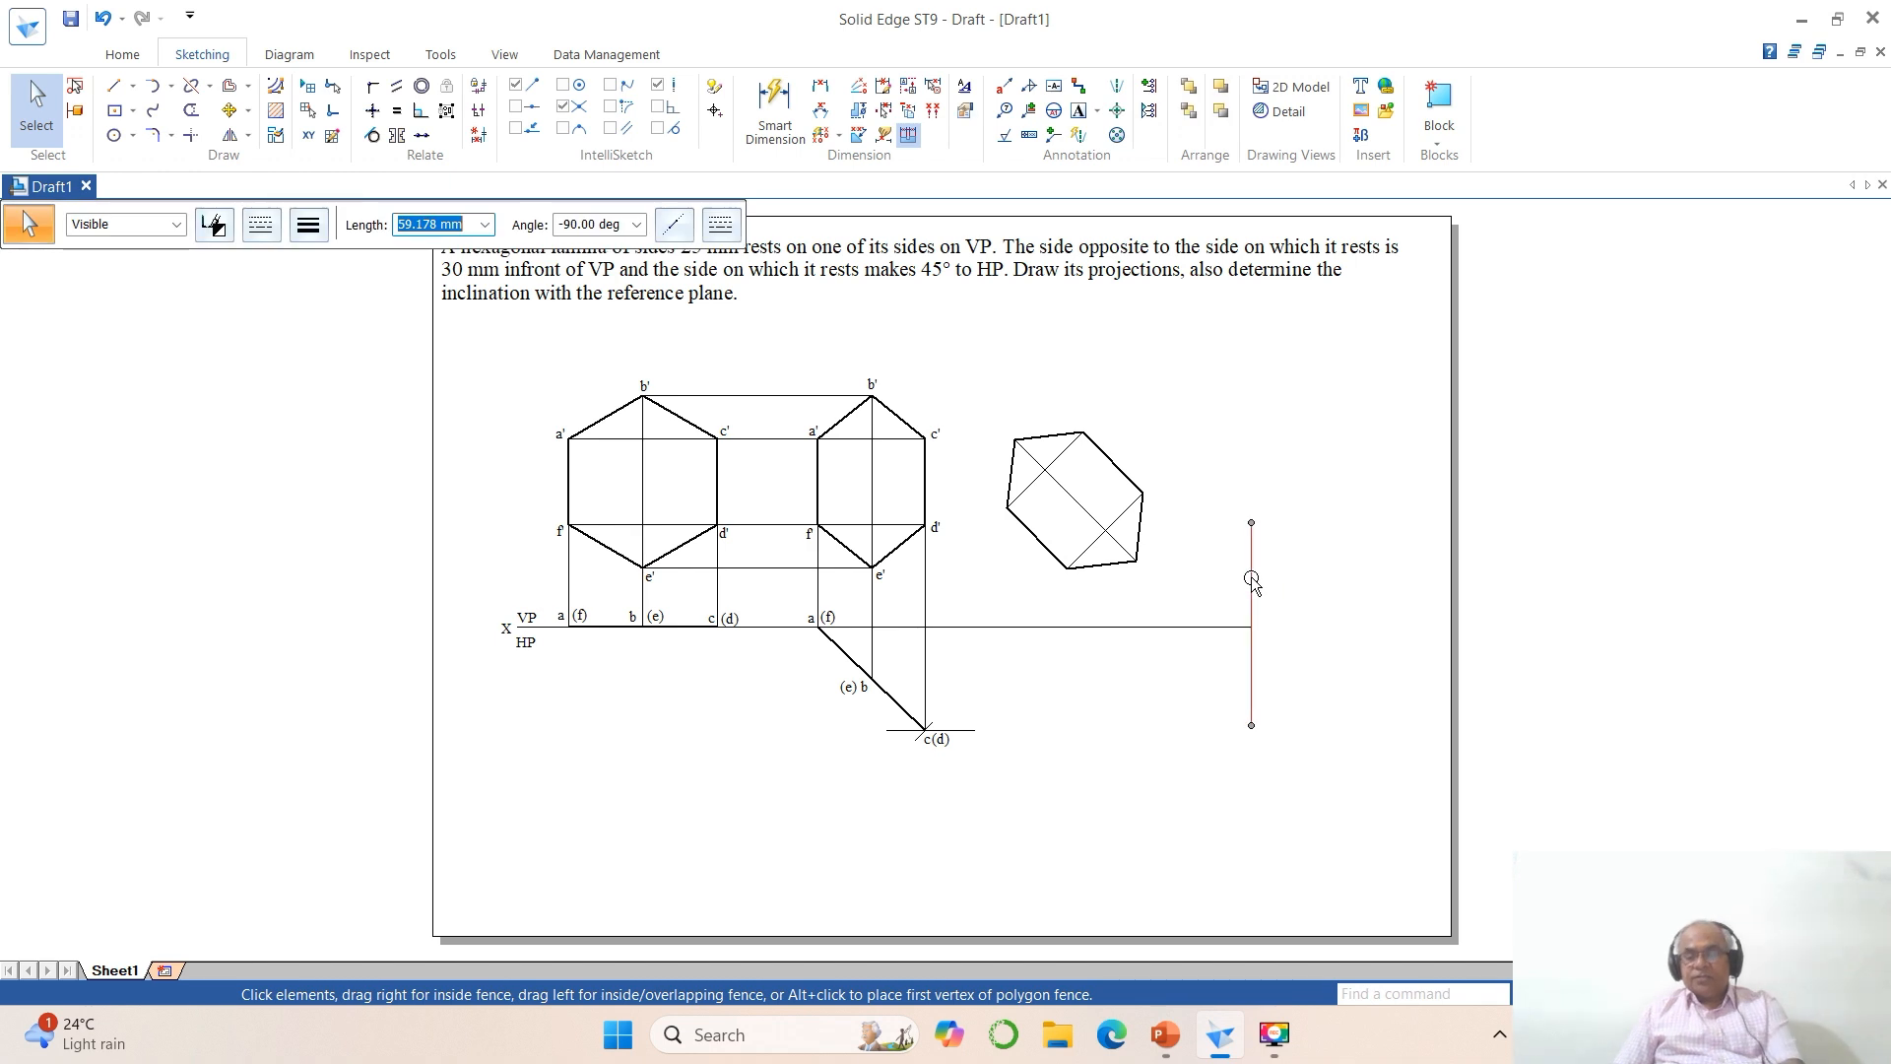
key("Delete")
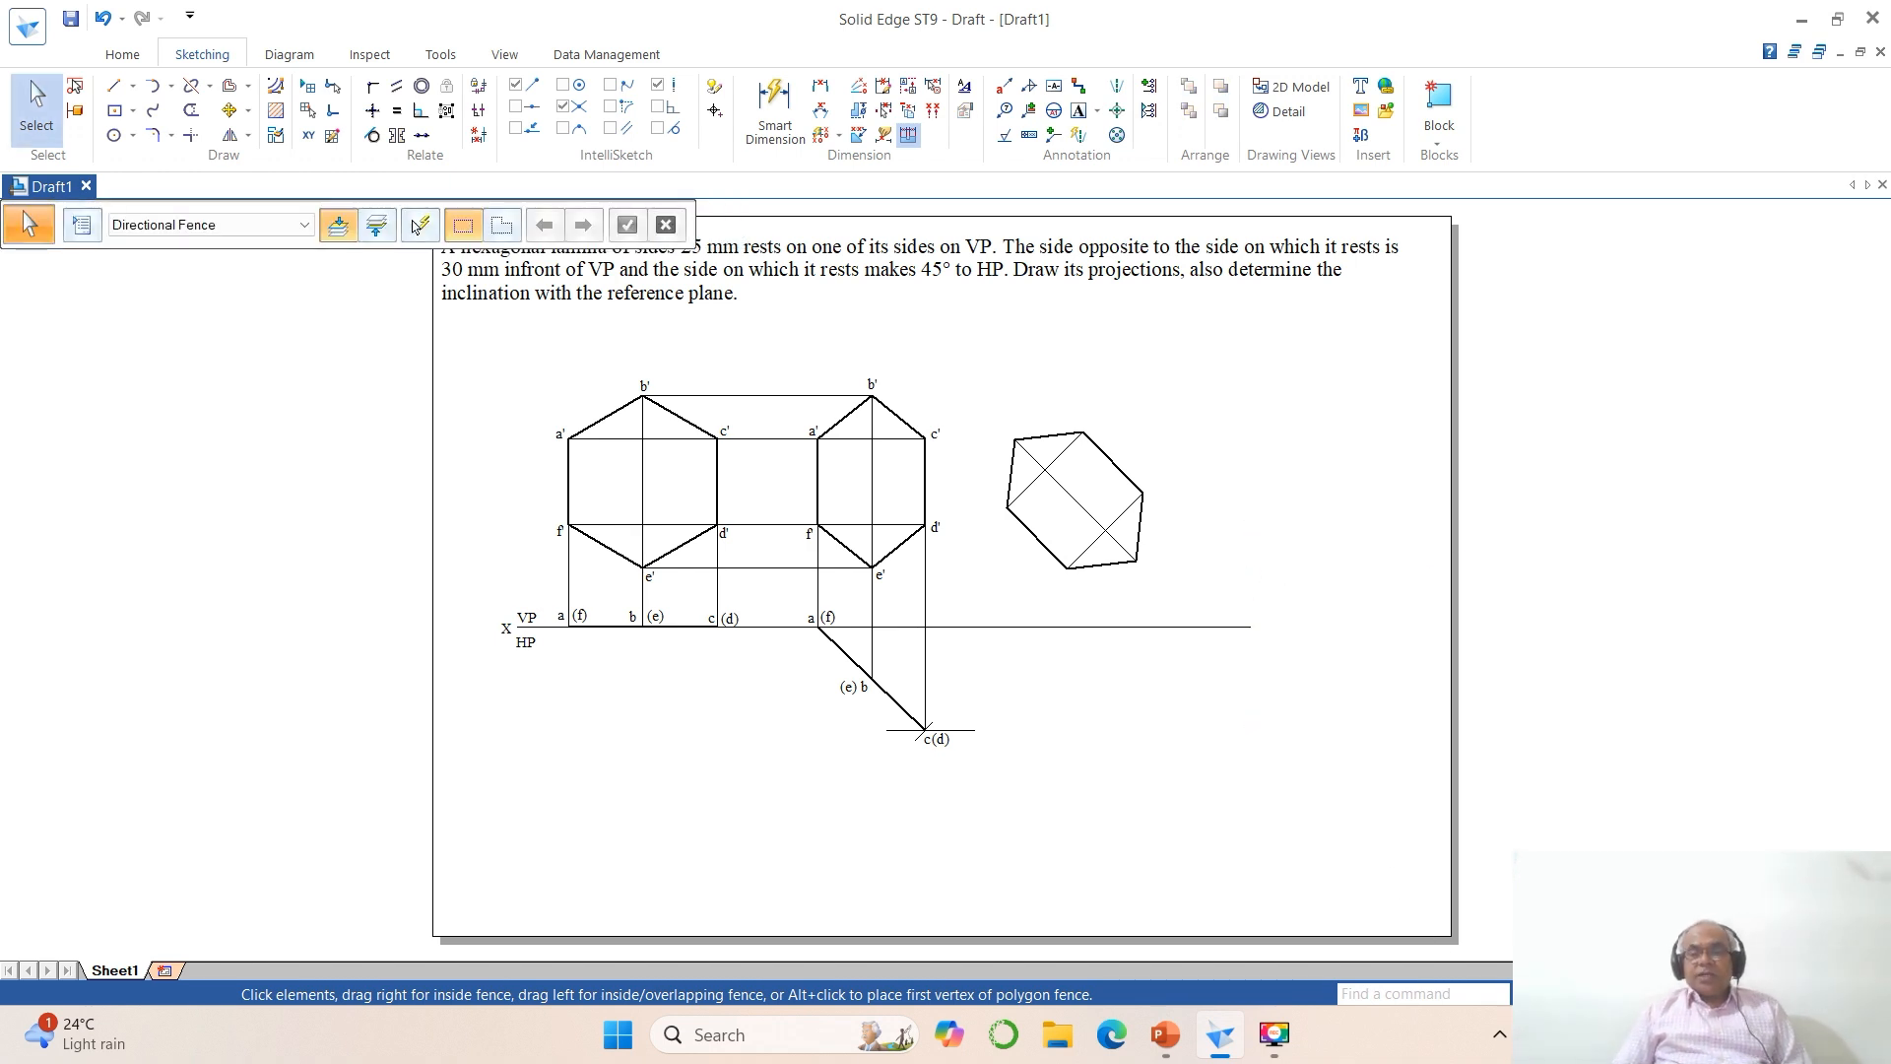
Step: Copy the labels a' and f' from the foreshortened hexagon to the two lower-left corners of the rotated hexagon
left_click(1616, 994)
left_click(765, 362)
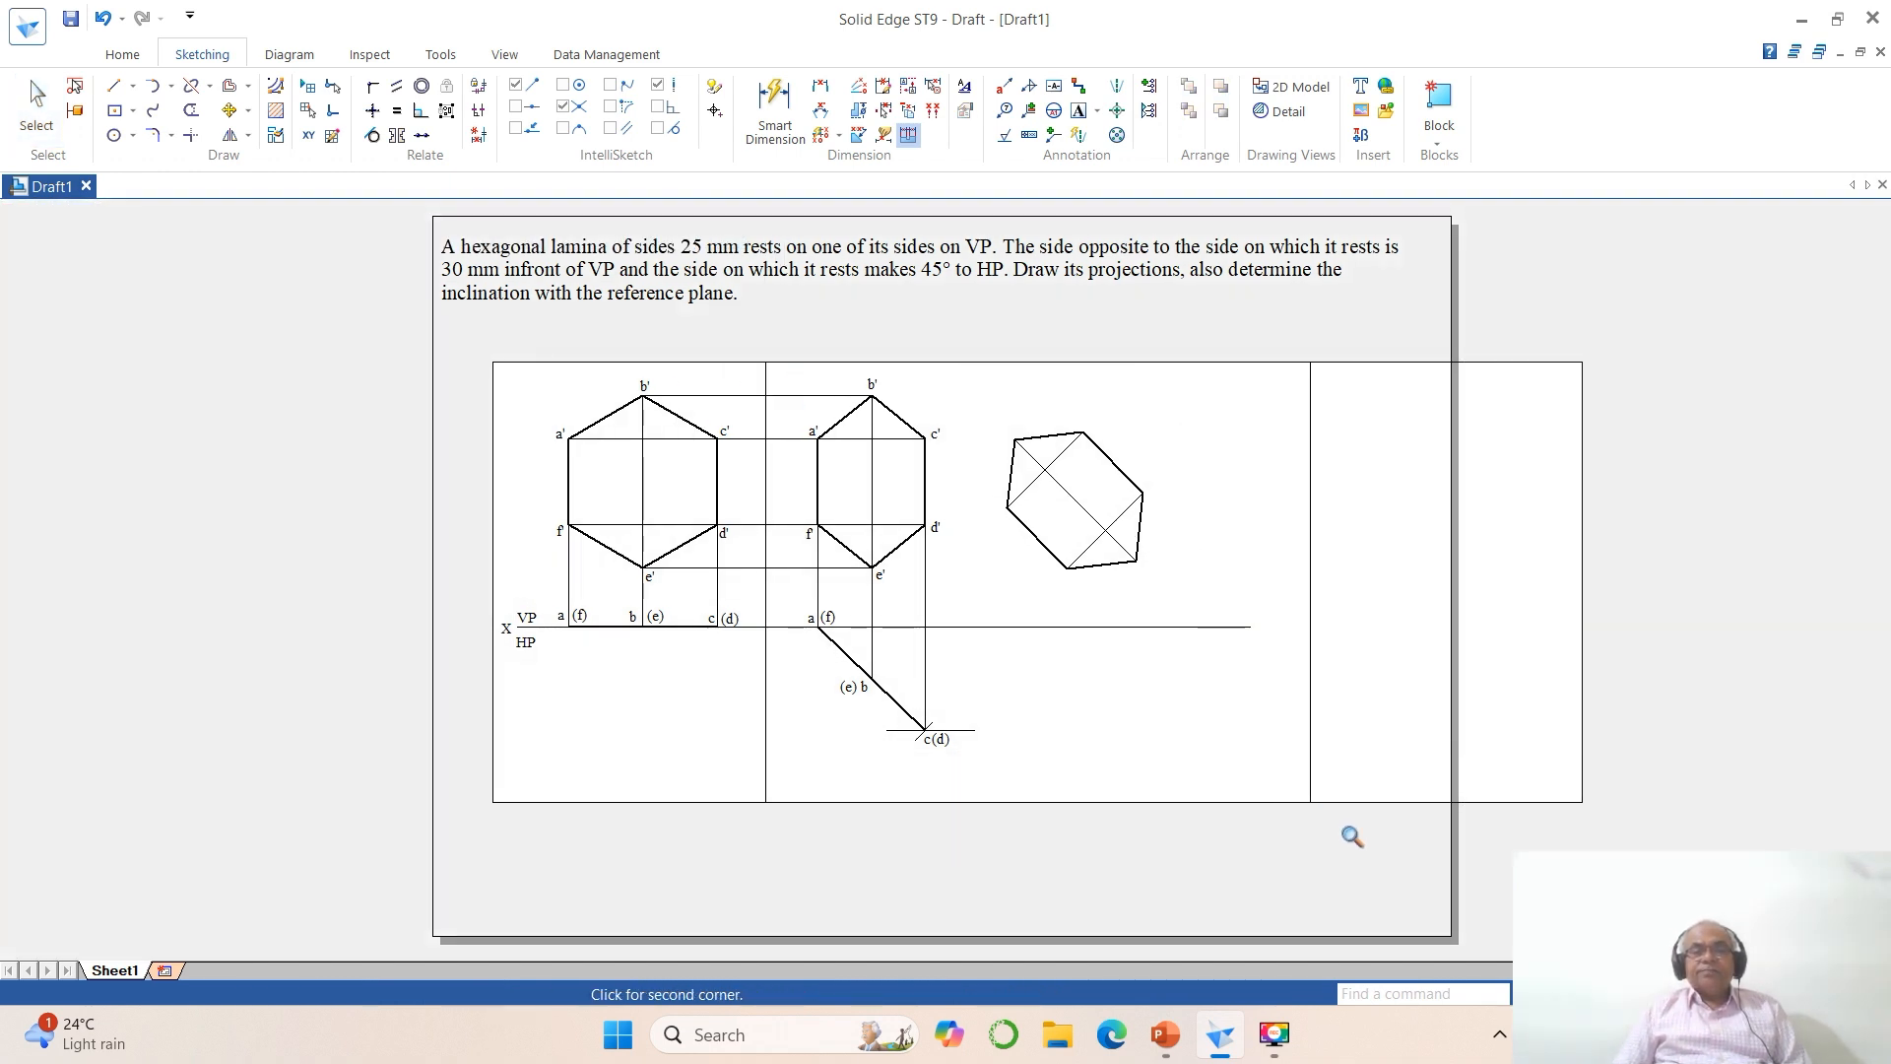
left_click(1372, 836)
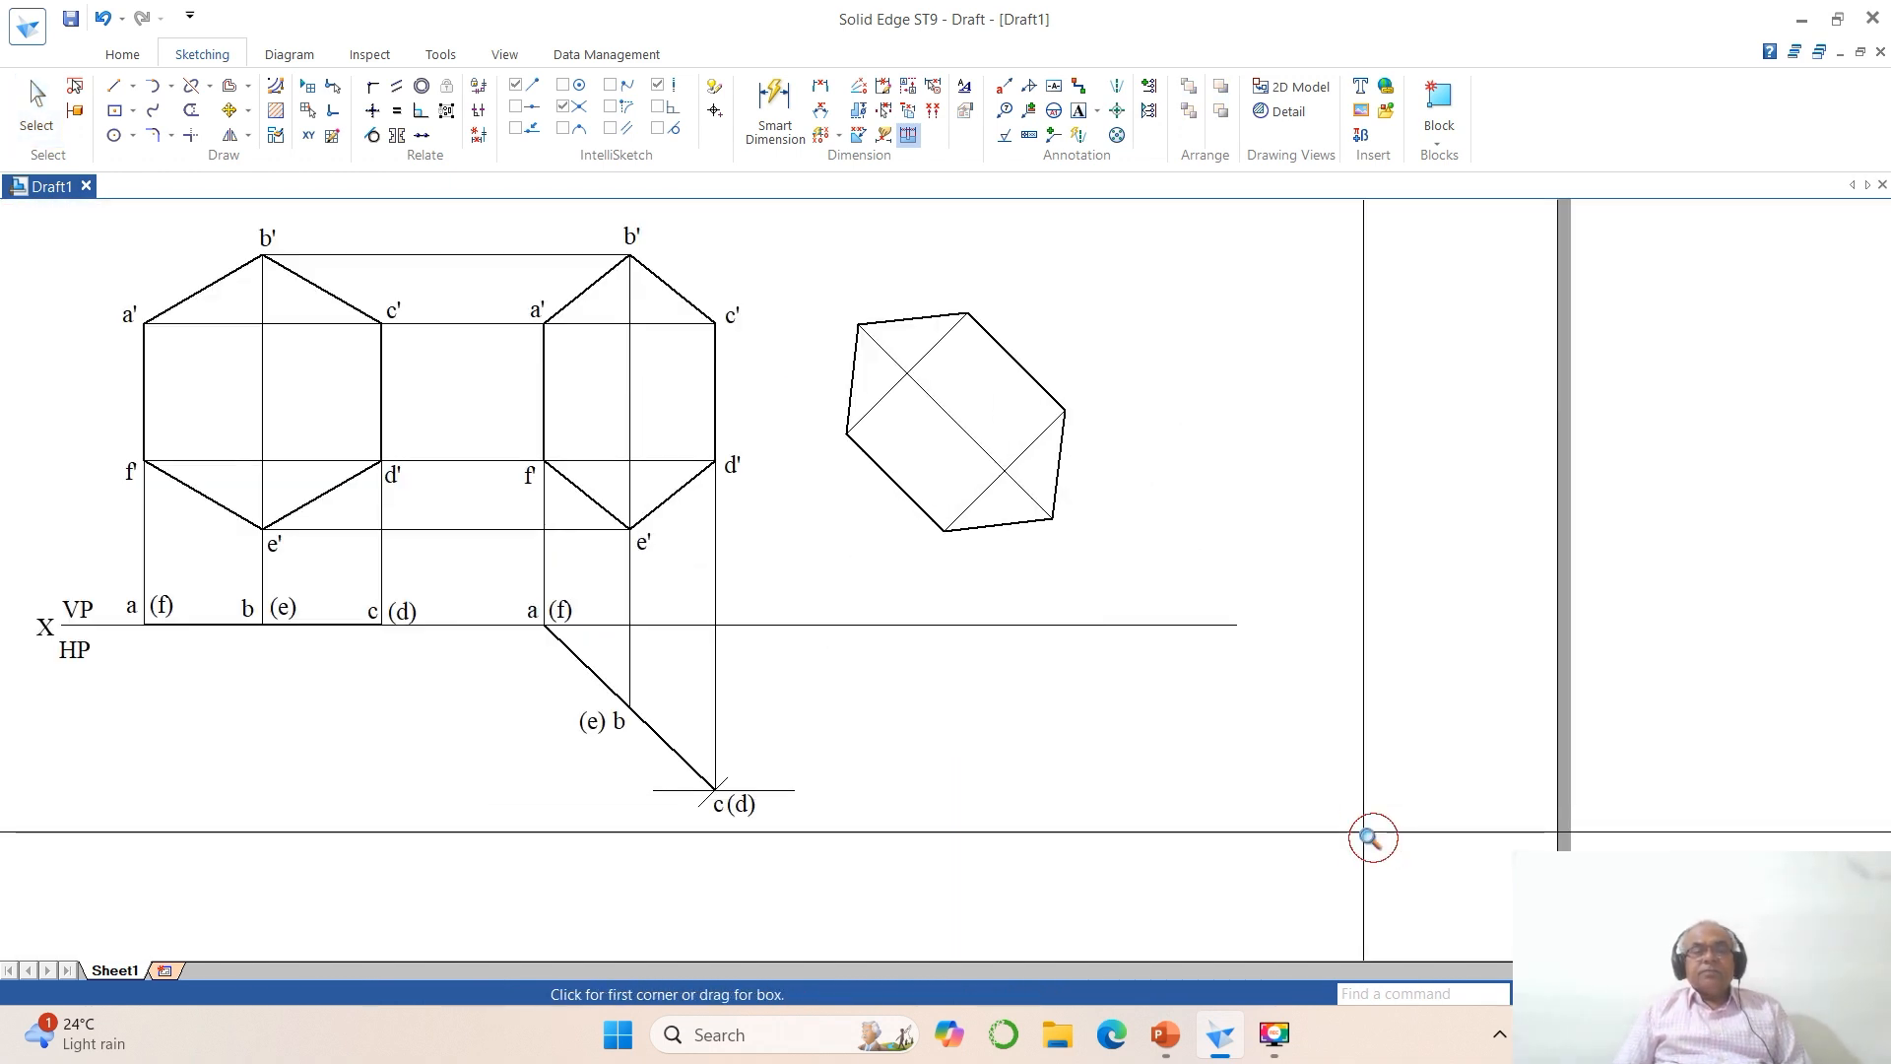
left_click(229, 109)
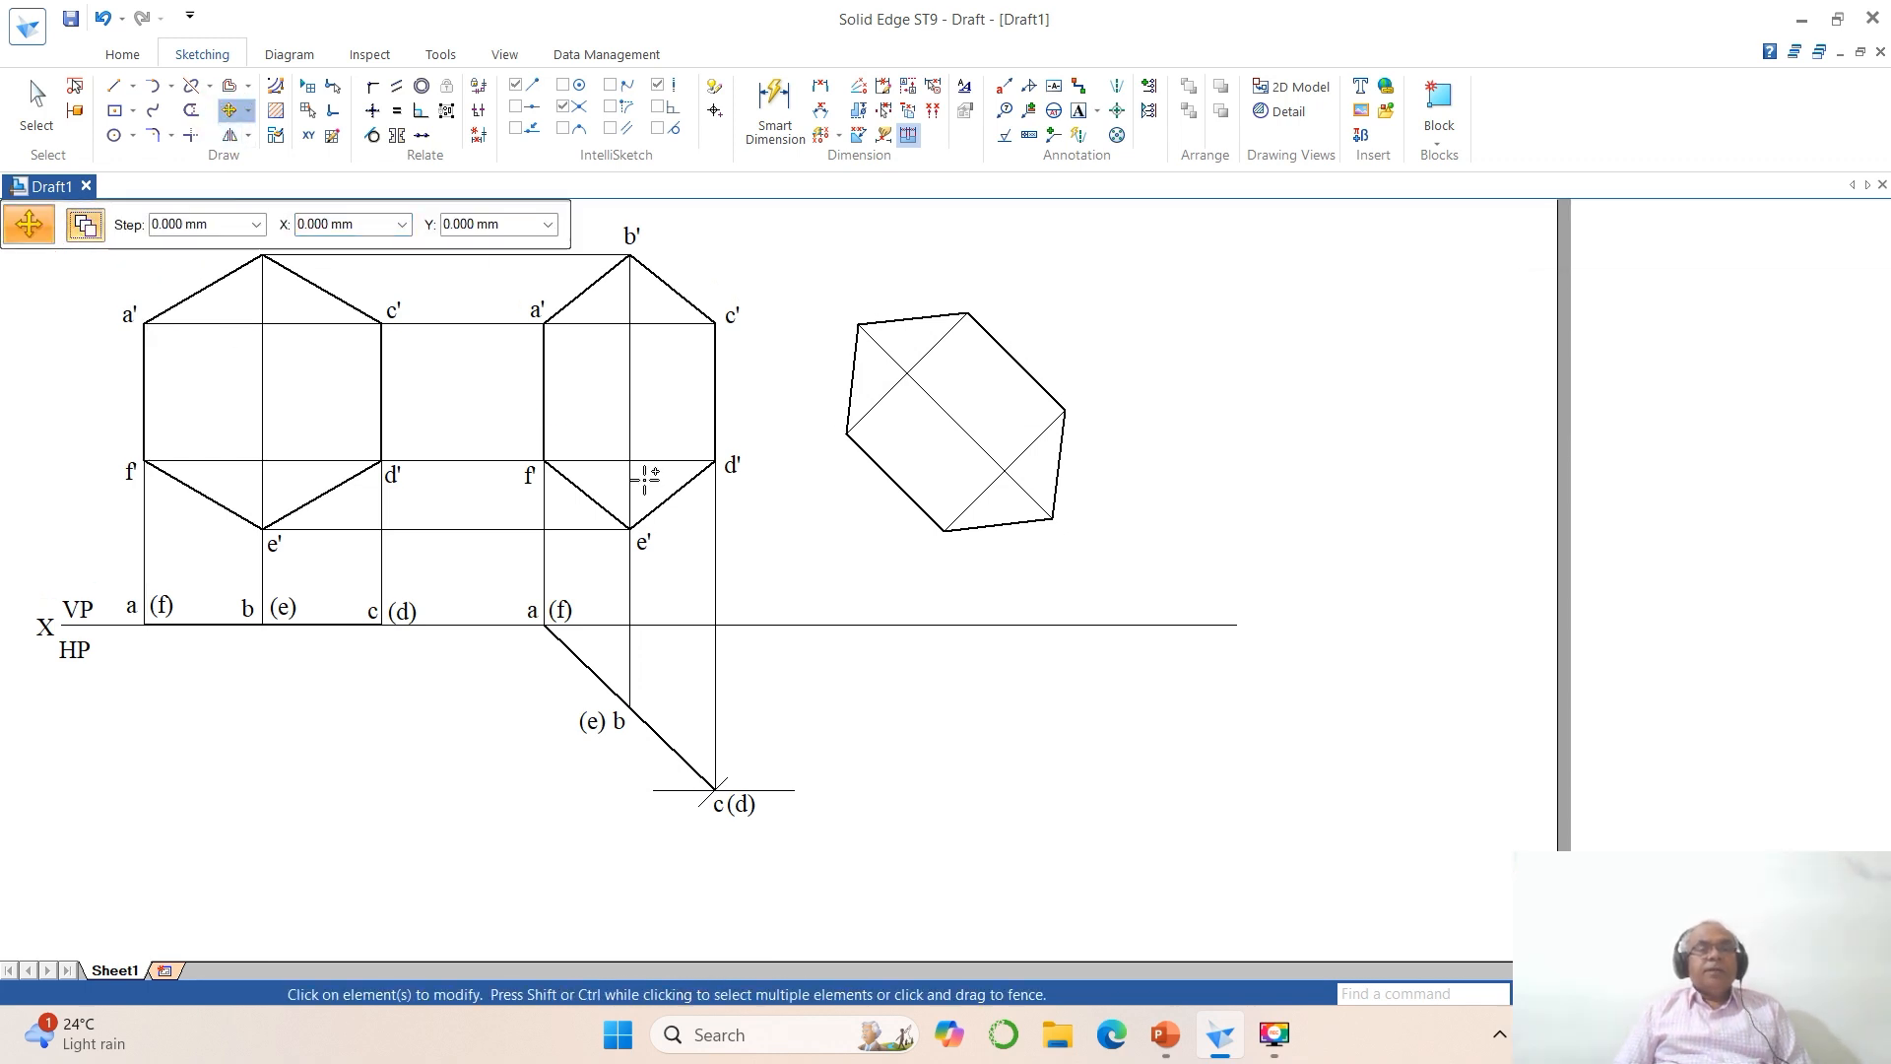
left_click(528, 316)
left_click(523, 374)
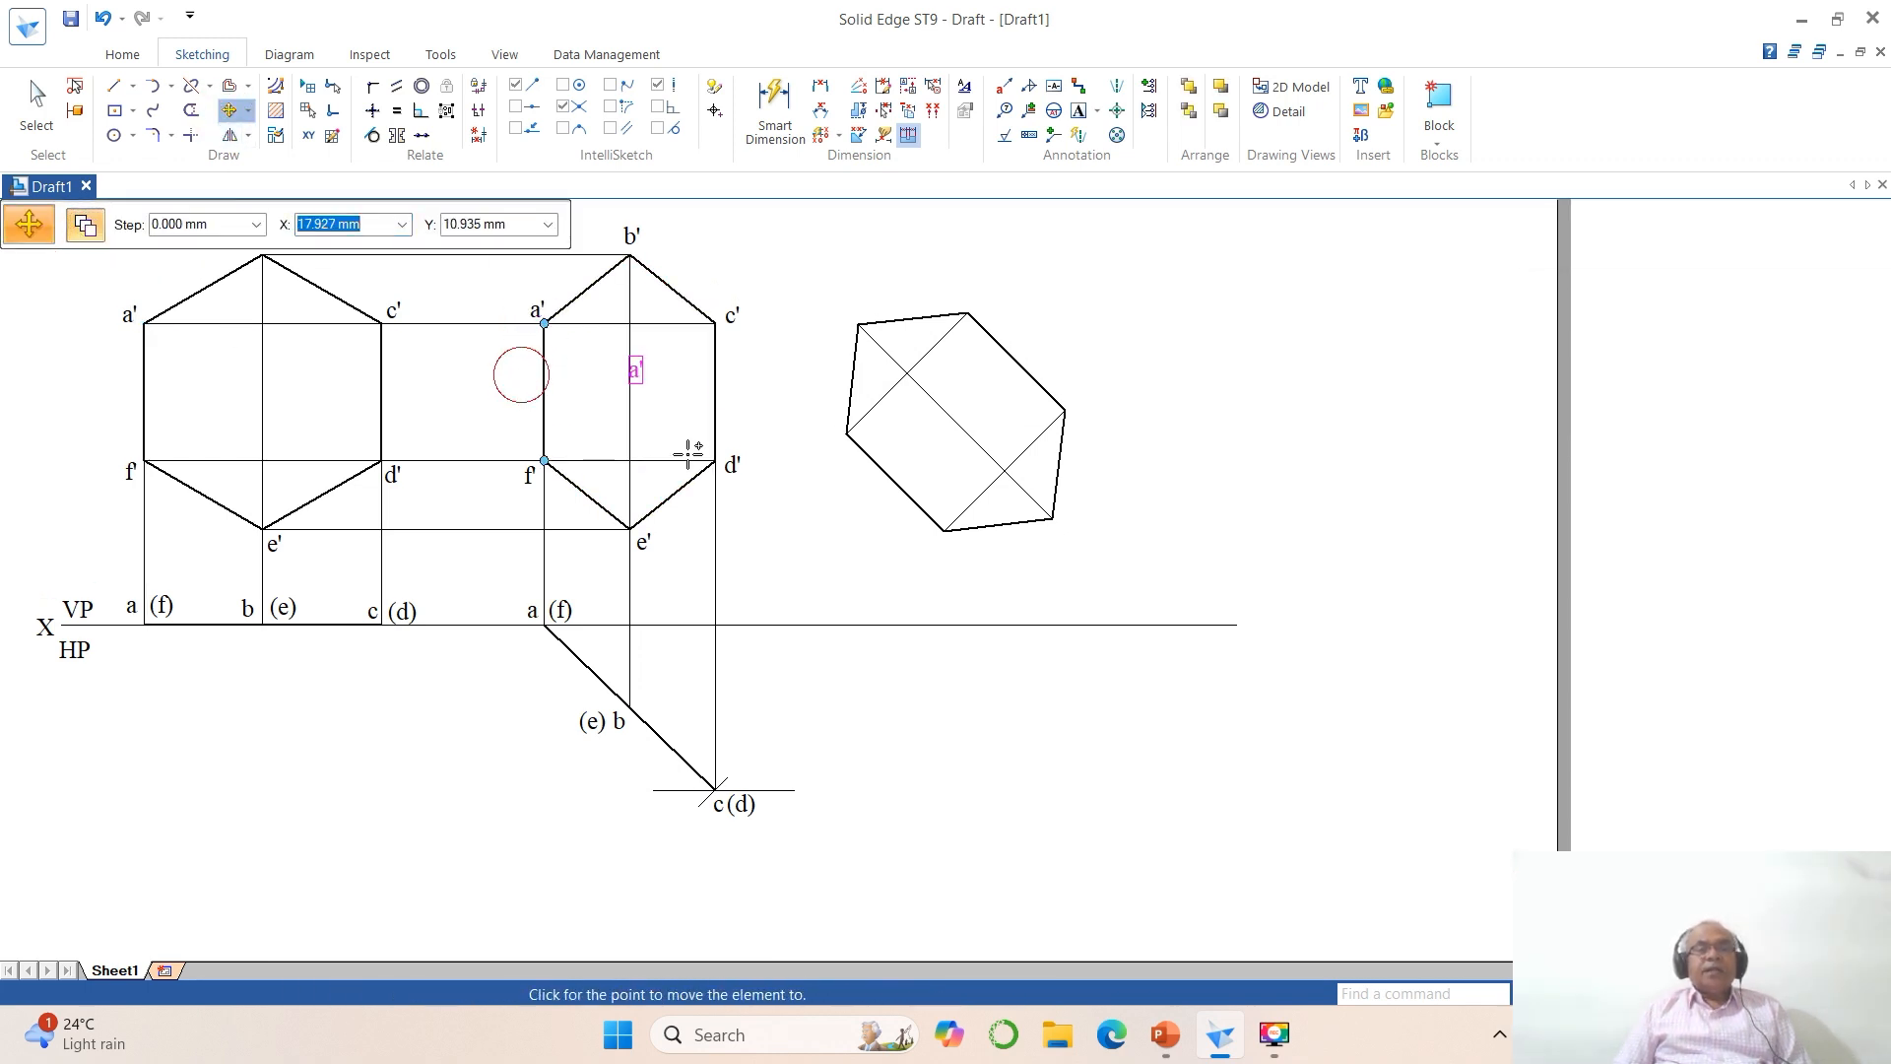
left_click(818, 522)
left_click(539, 477)
left_click(541, 514)
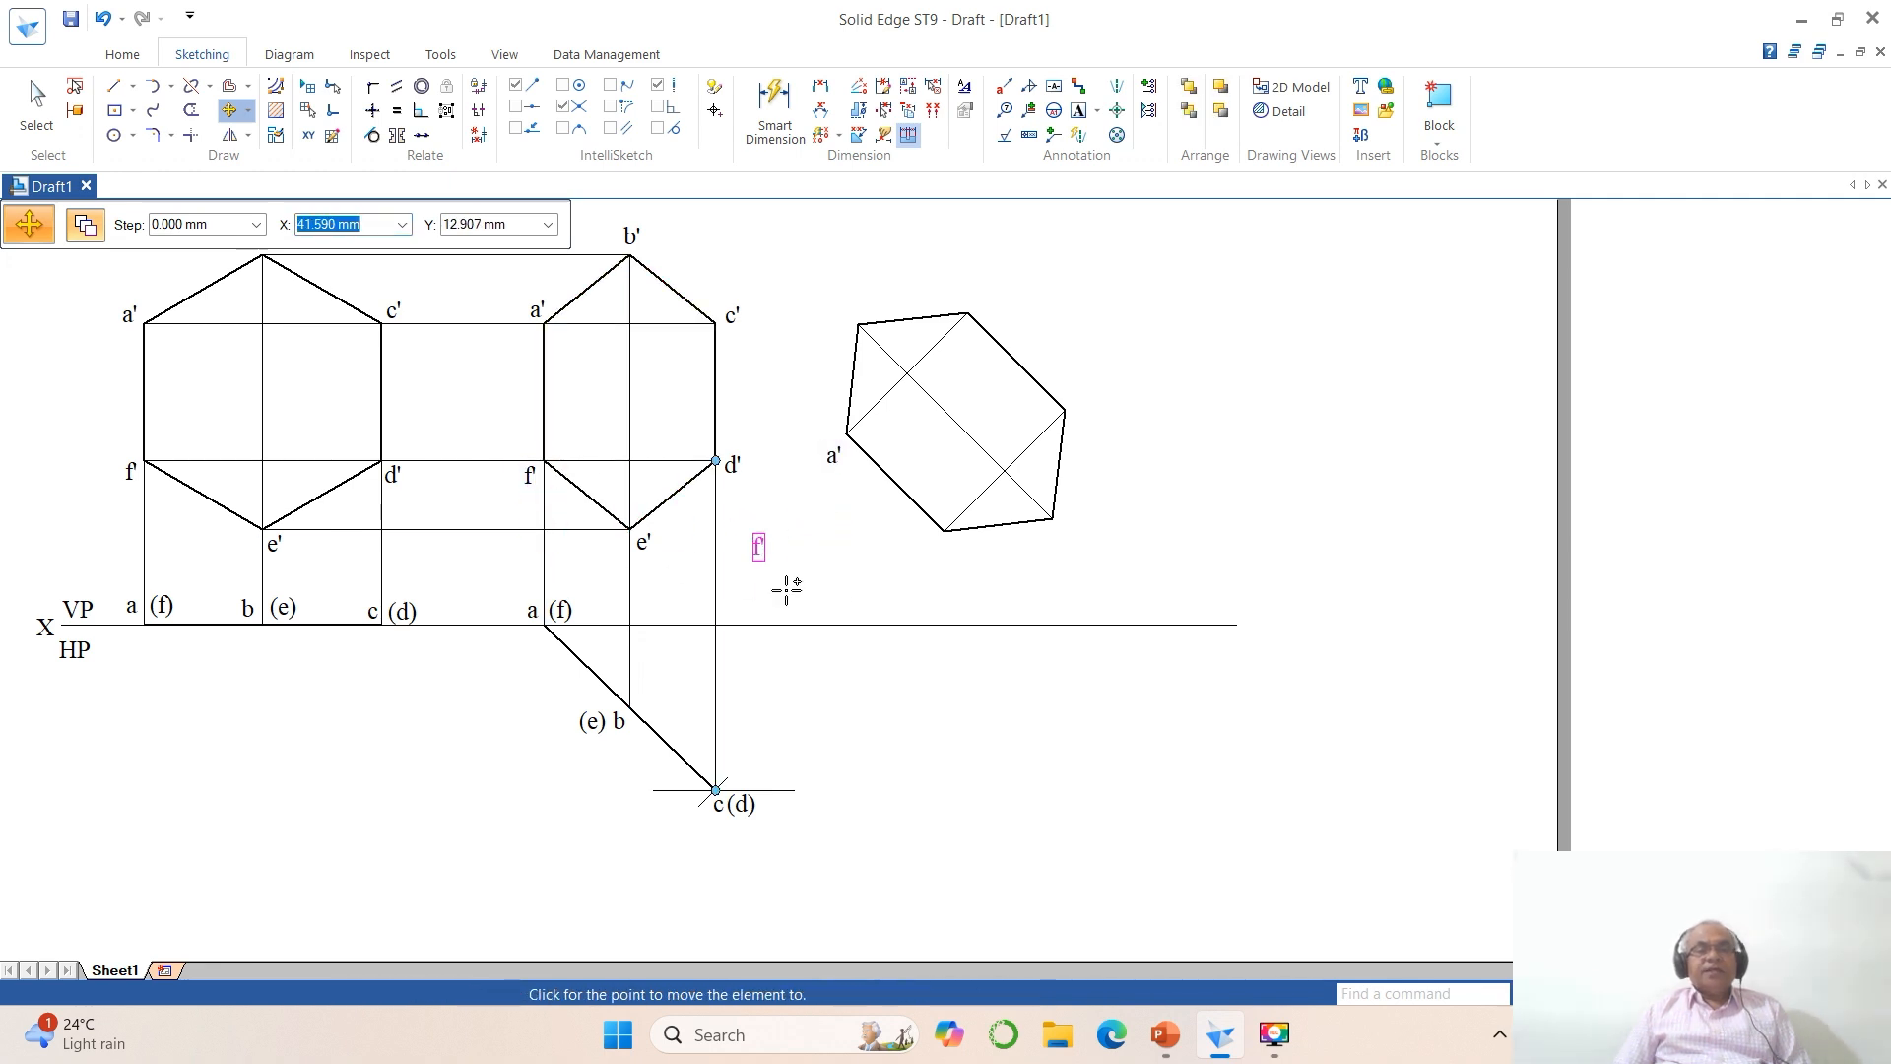
left_click(962, 593)
Step: Copy the labels e' and d' from the foreshortened hexagon to the two right-hand corners of the rotated hexagon
left_click(658, 551)
left_click(665, 586)
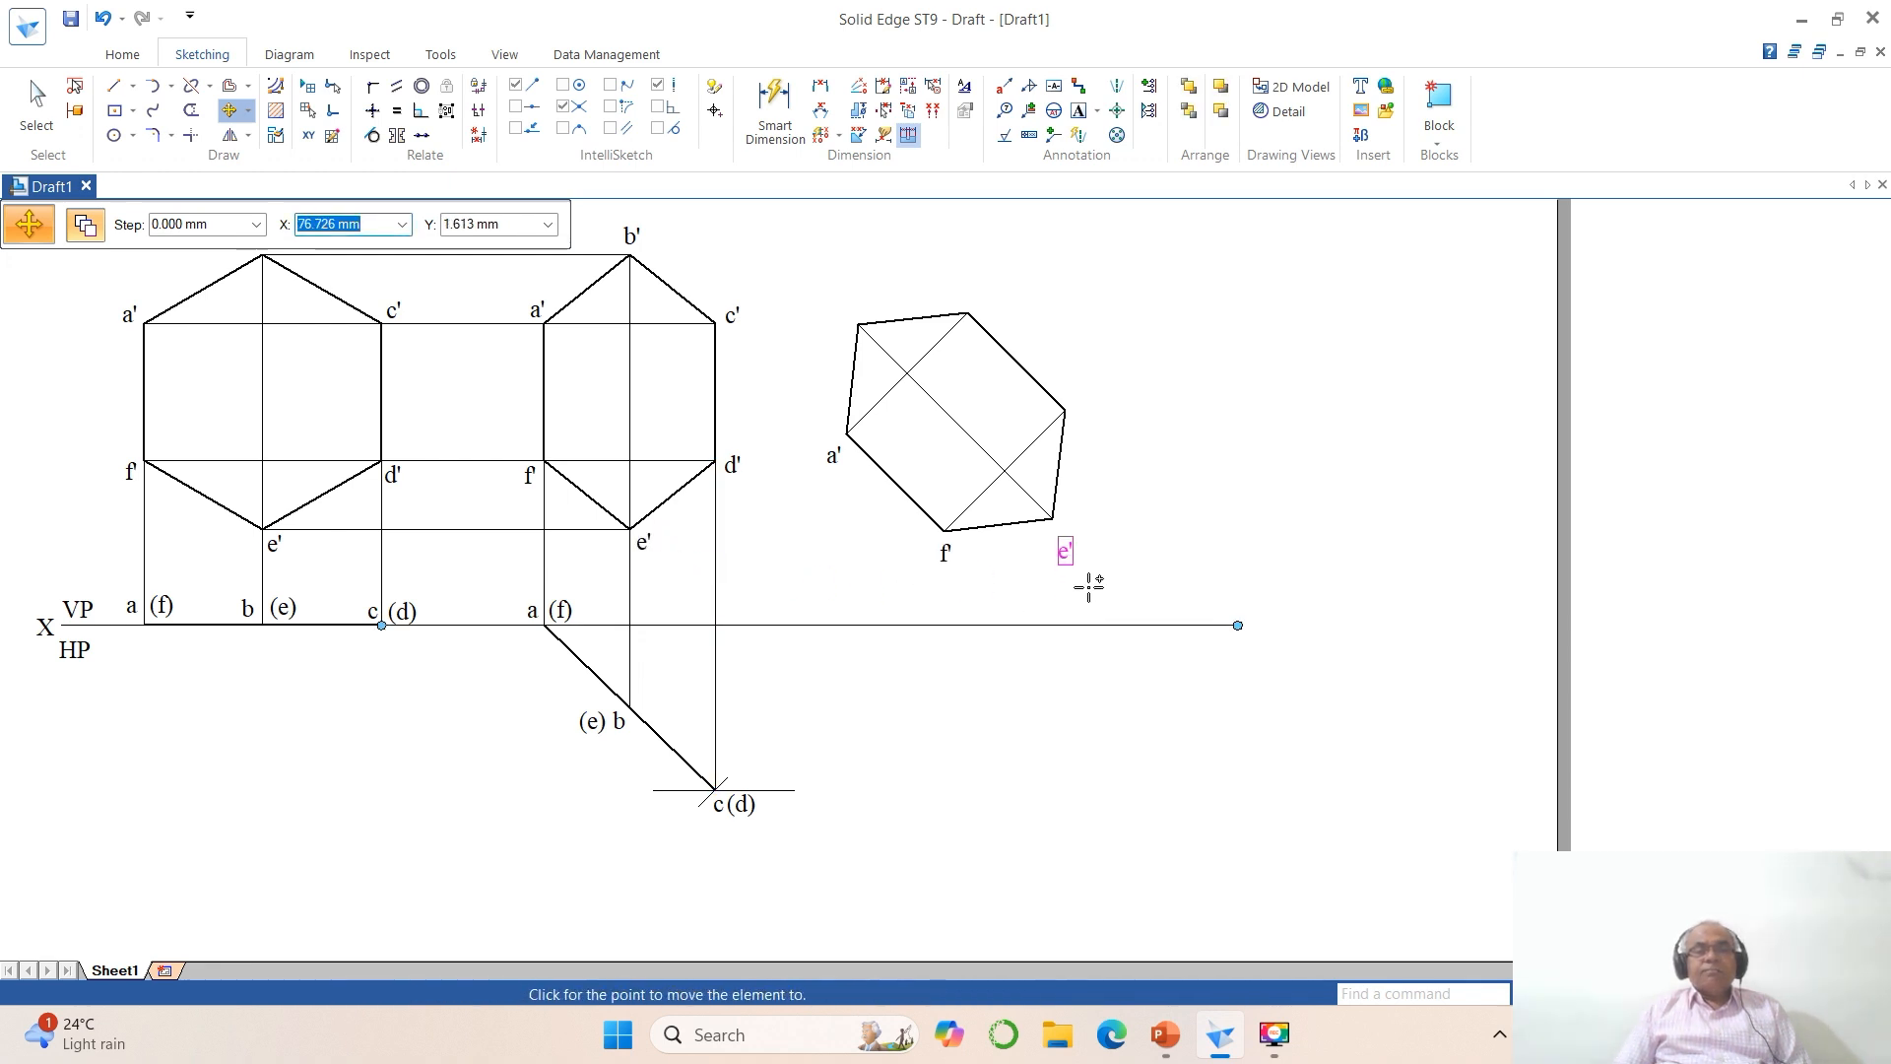
left_click(1085, 571)
left_click(732, 463)
left_click(745, 520)
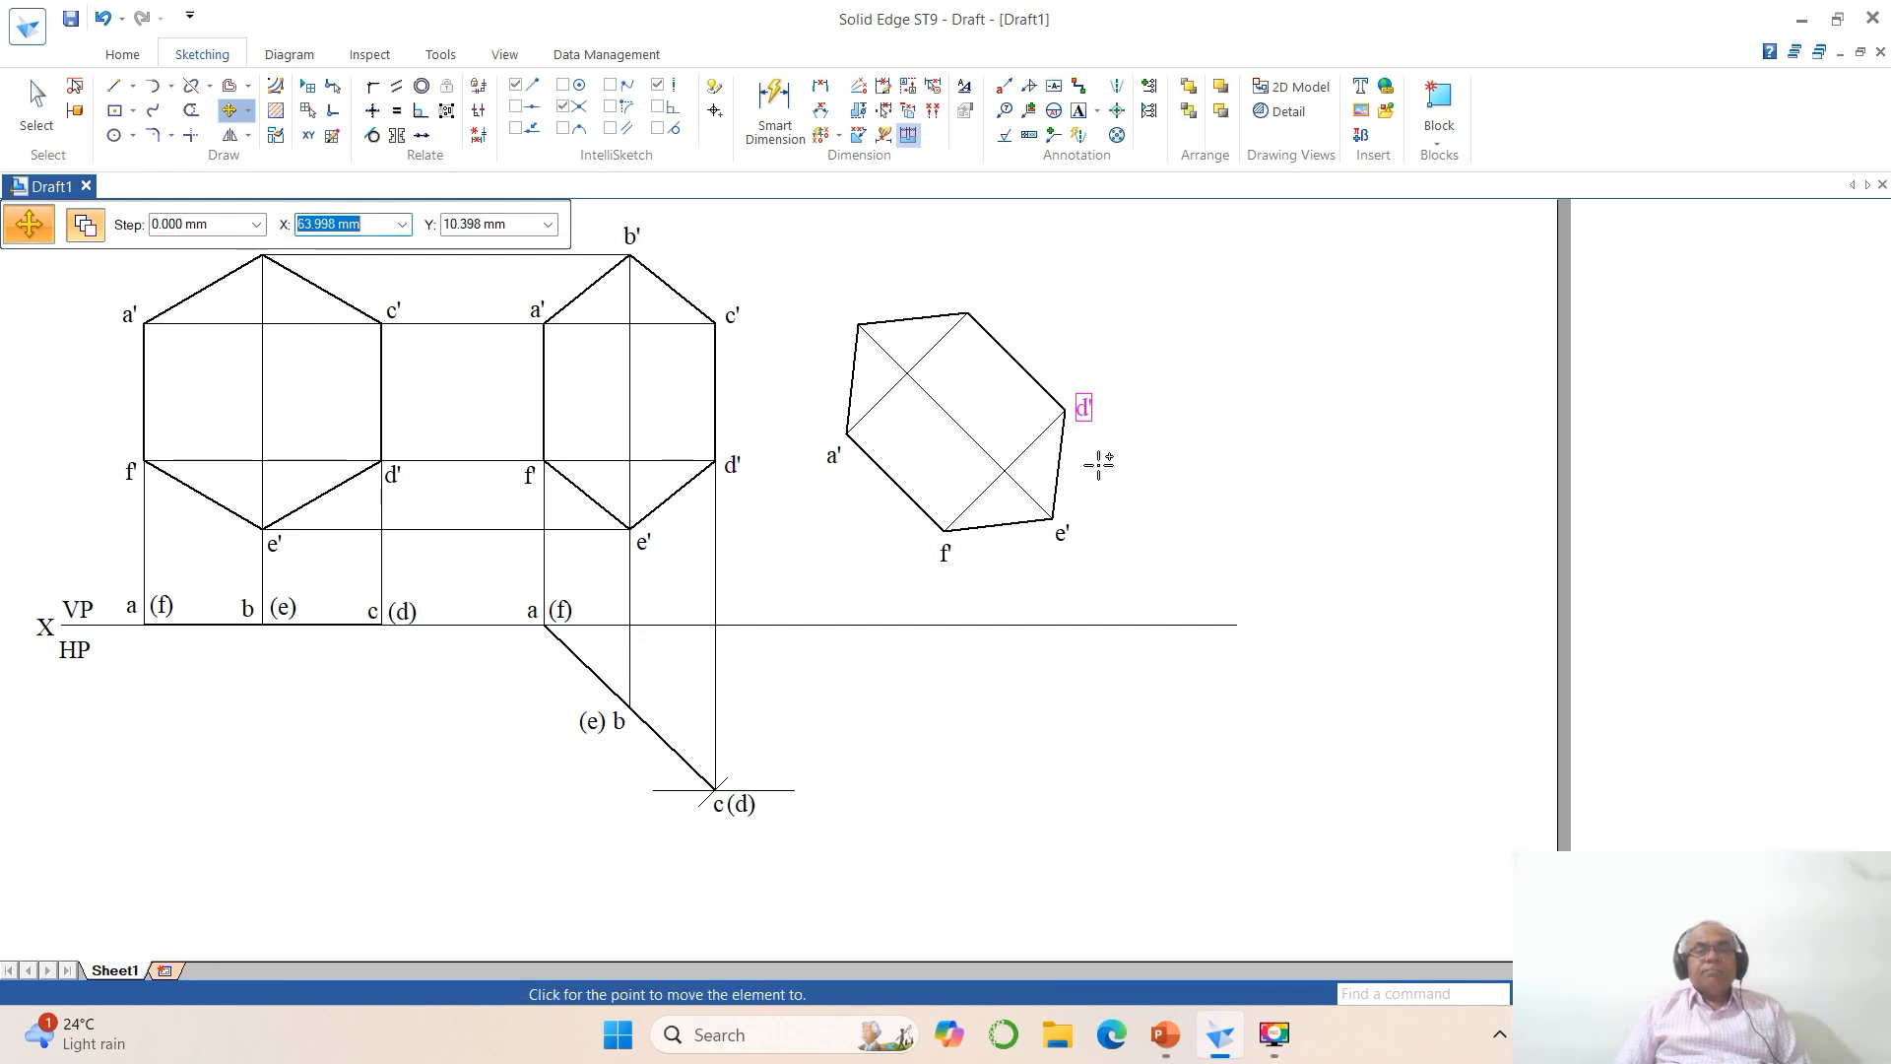
left_click(1095, 463)
Step: Copy the labels c' and b' from the foreshortened hexagon to the two upper corners of the rotated hexagon
left_click(737, 317)
left_click(747, 353)
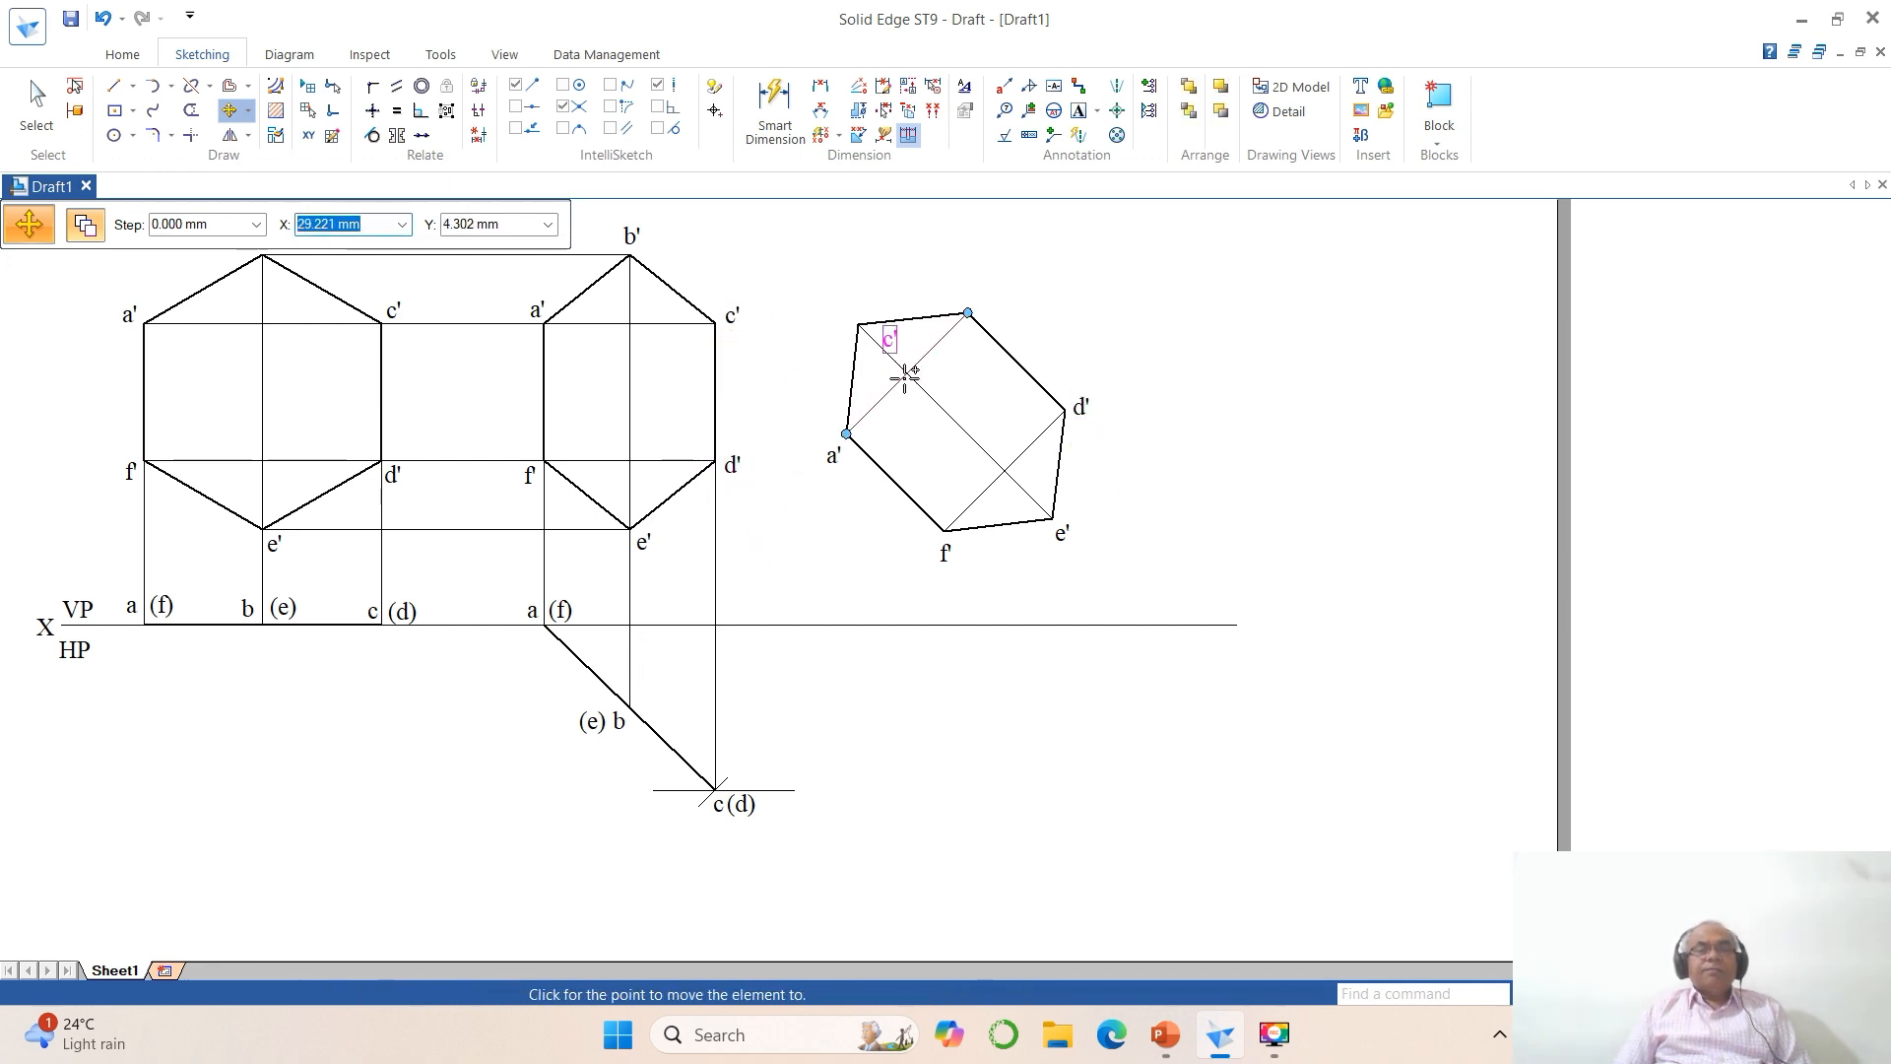
left_click(978, 339)
left_click(630, 234)
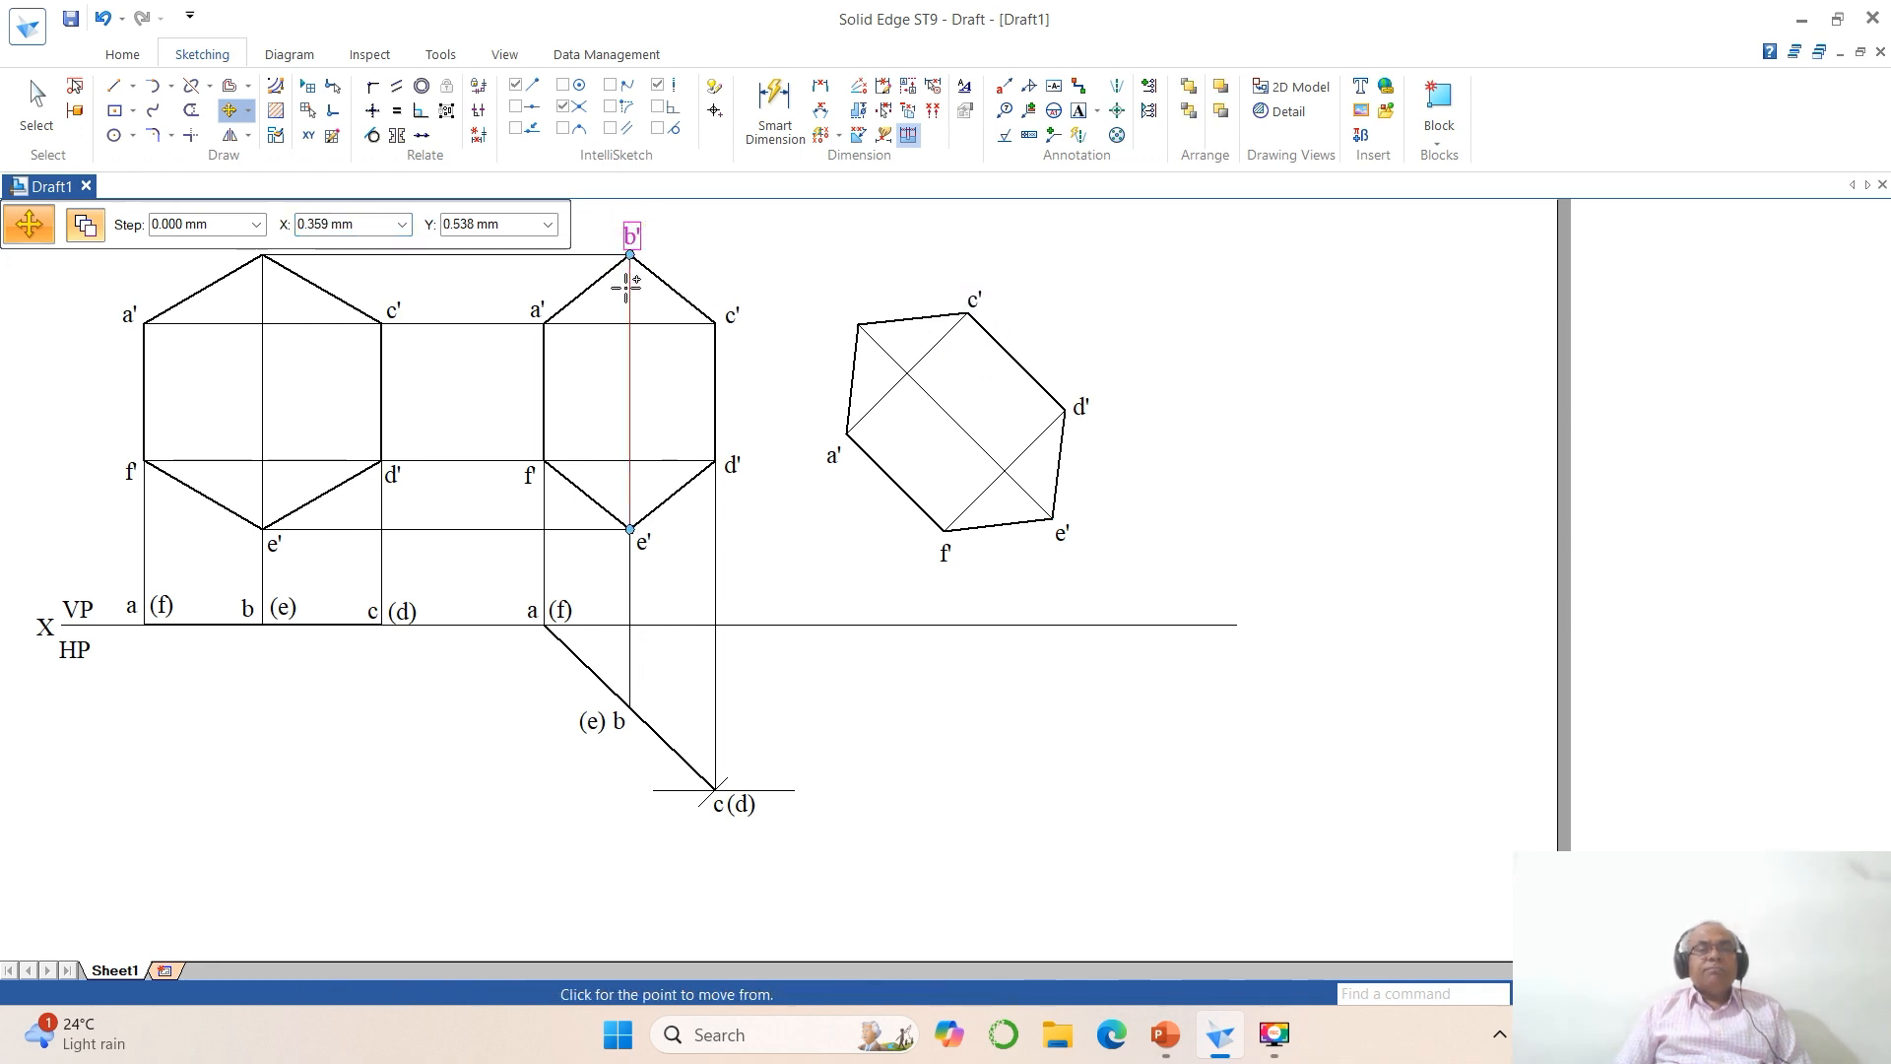
left_click(846, 356)
key("Escape")
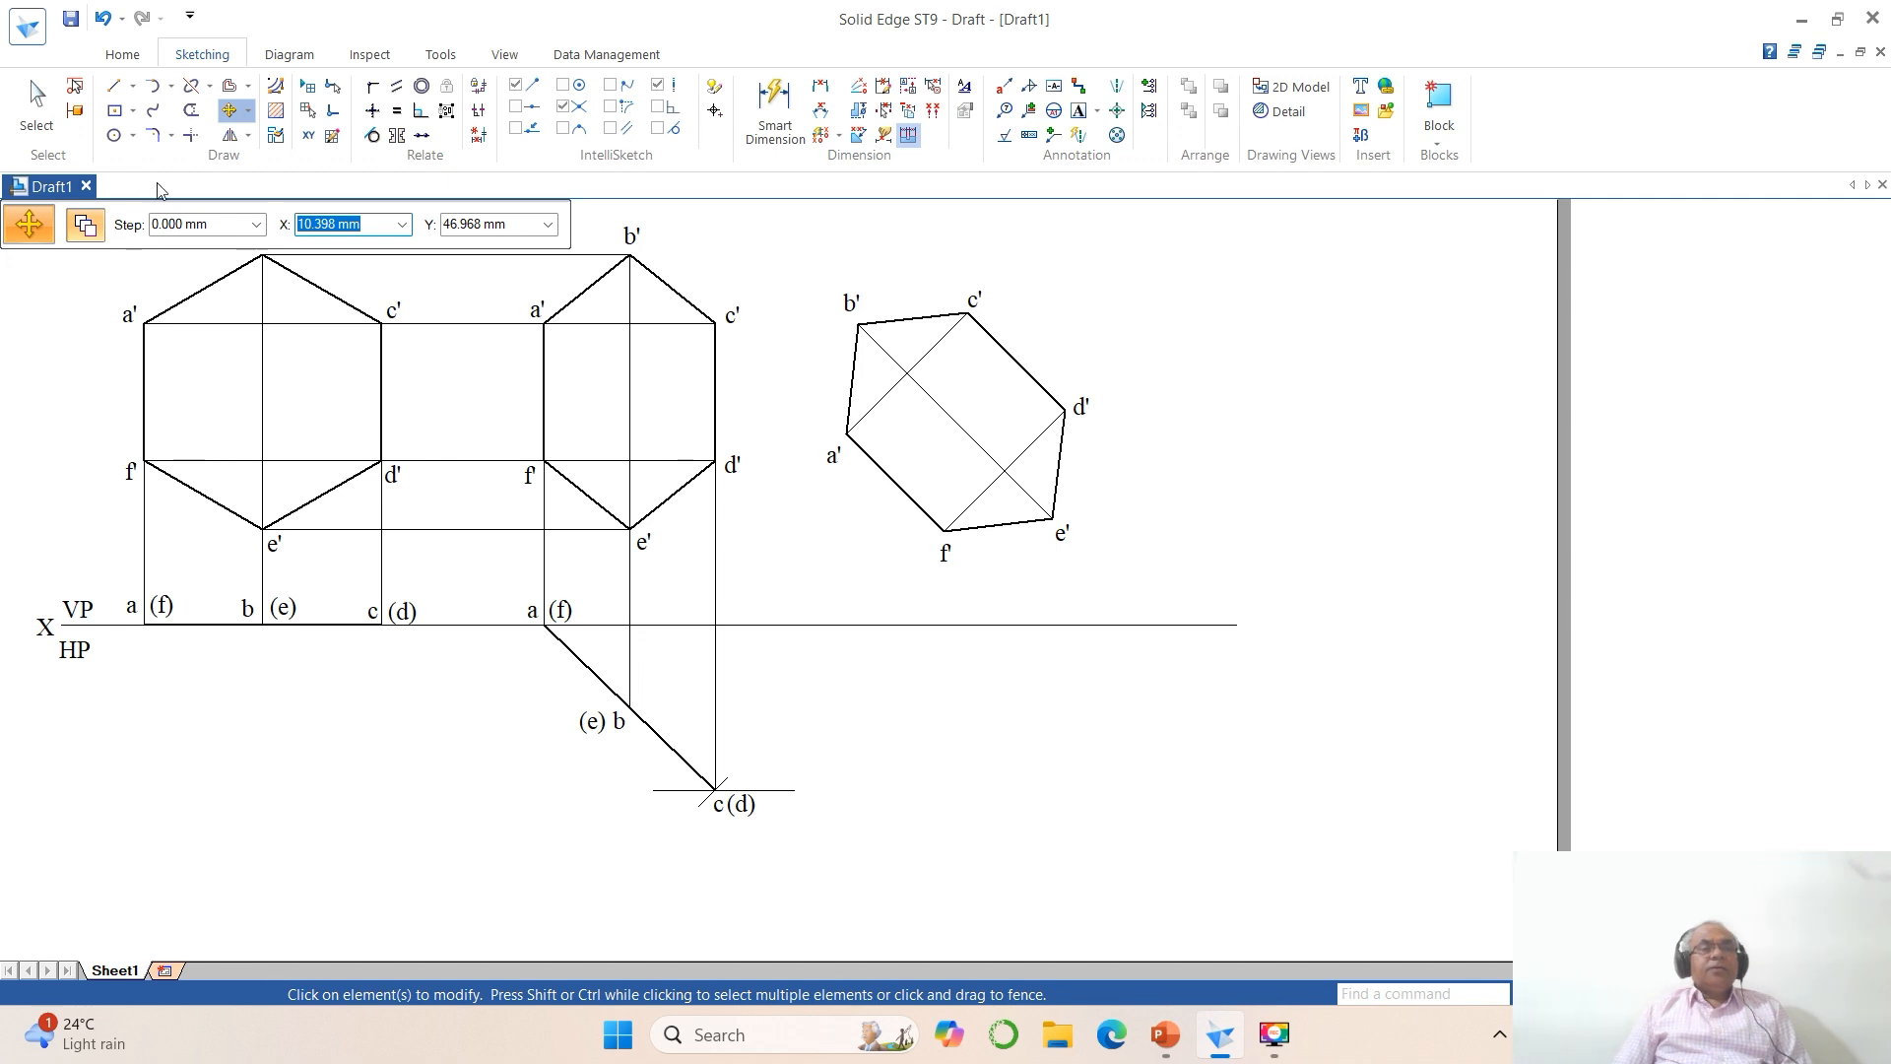
Step: Draw vertical projectors from a' and f' of the rotated hexagon down past XY, the one from a' about 55 mm long
left_click(114, 86)
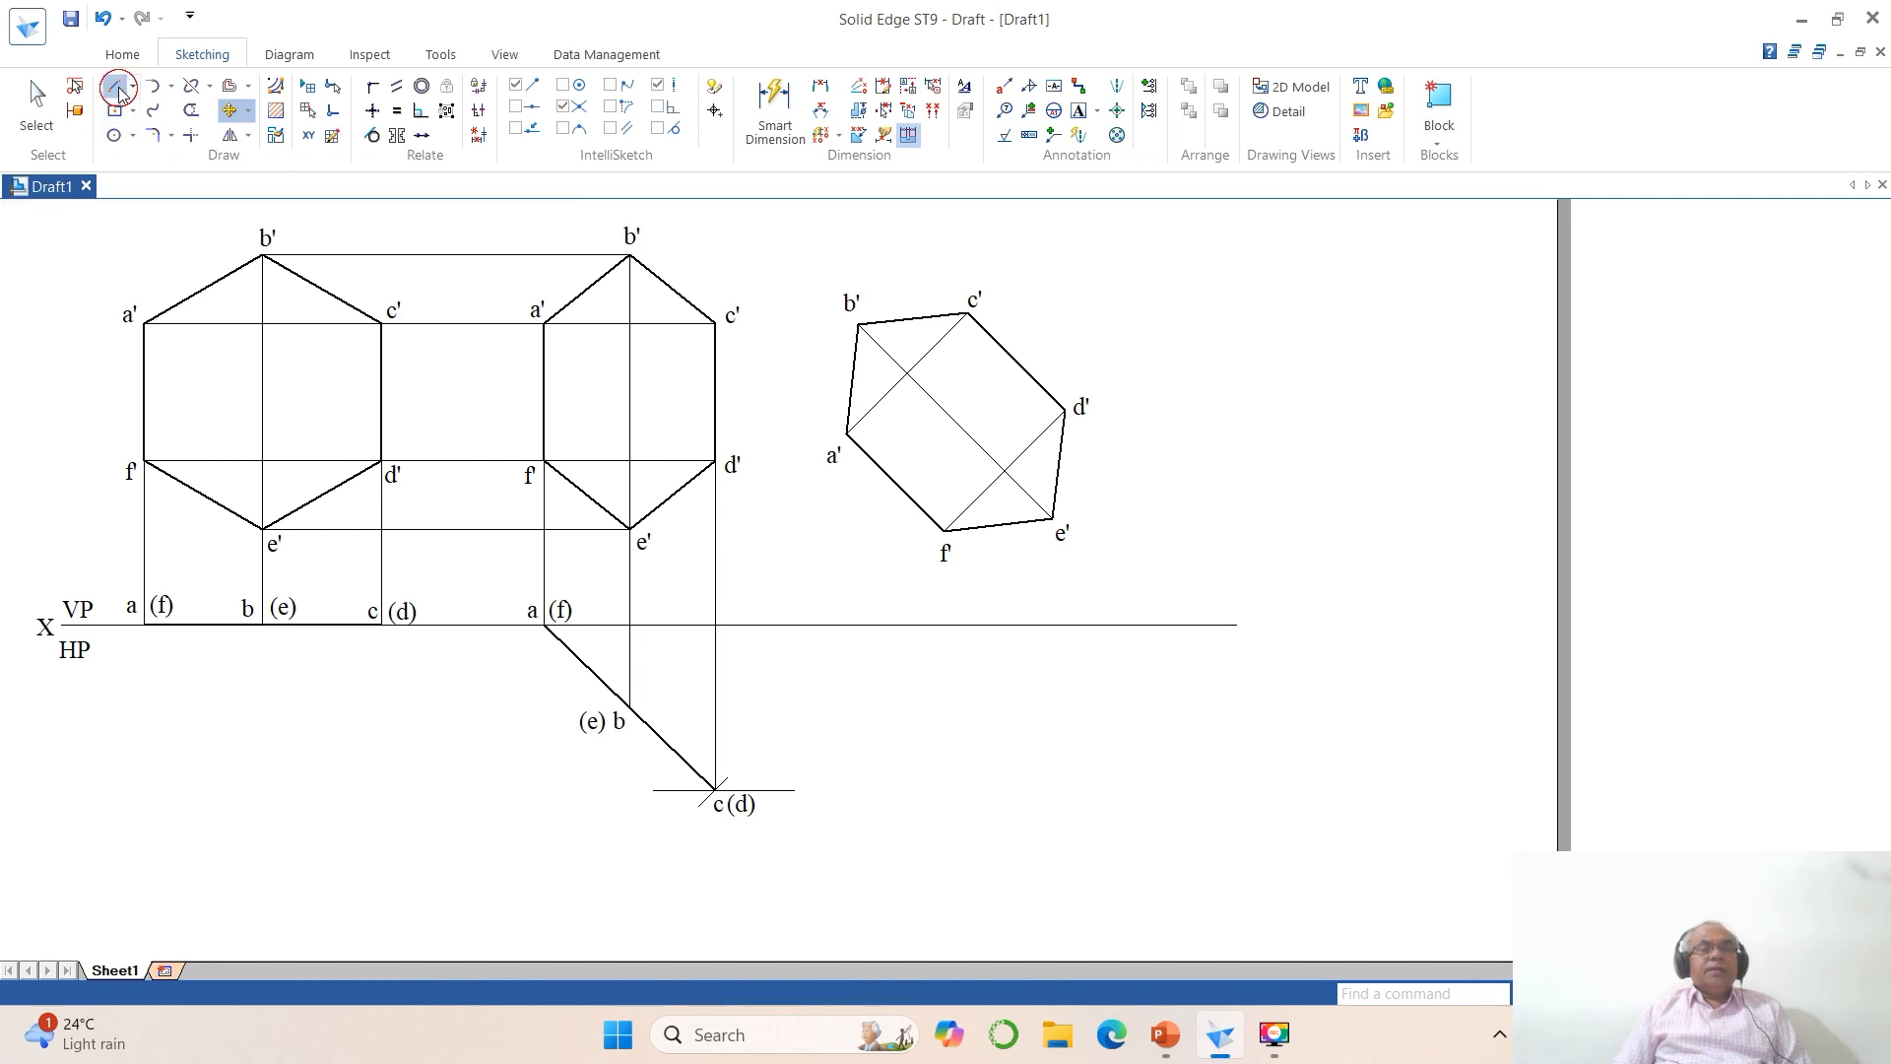
left_click(846, 434)
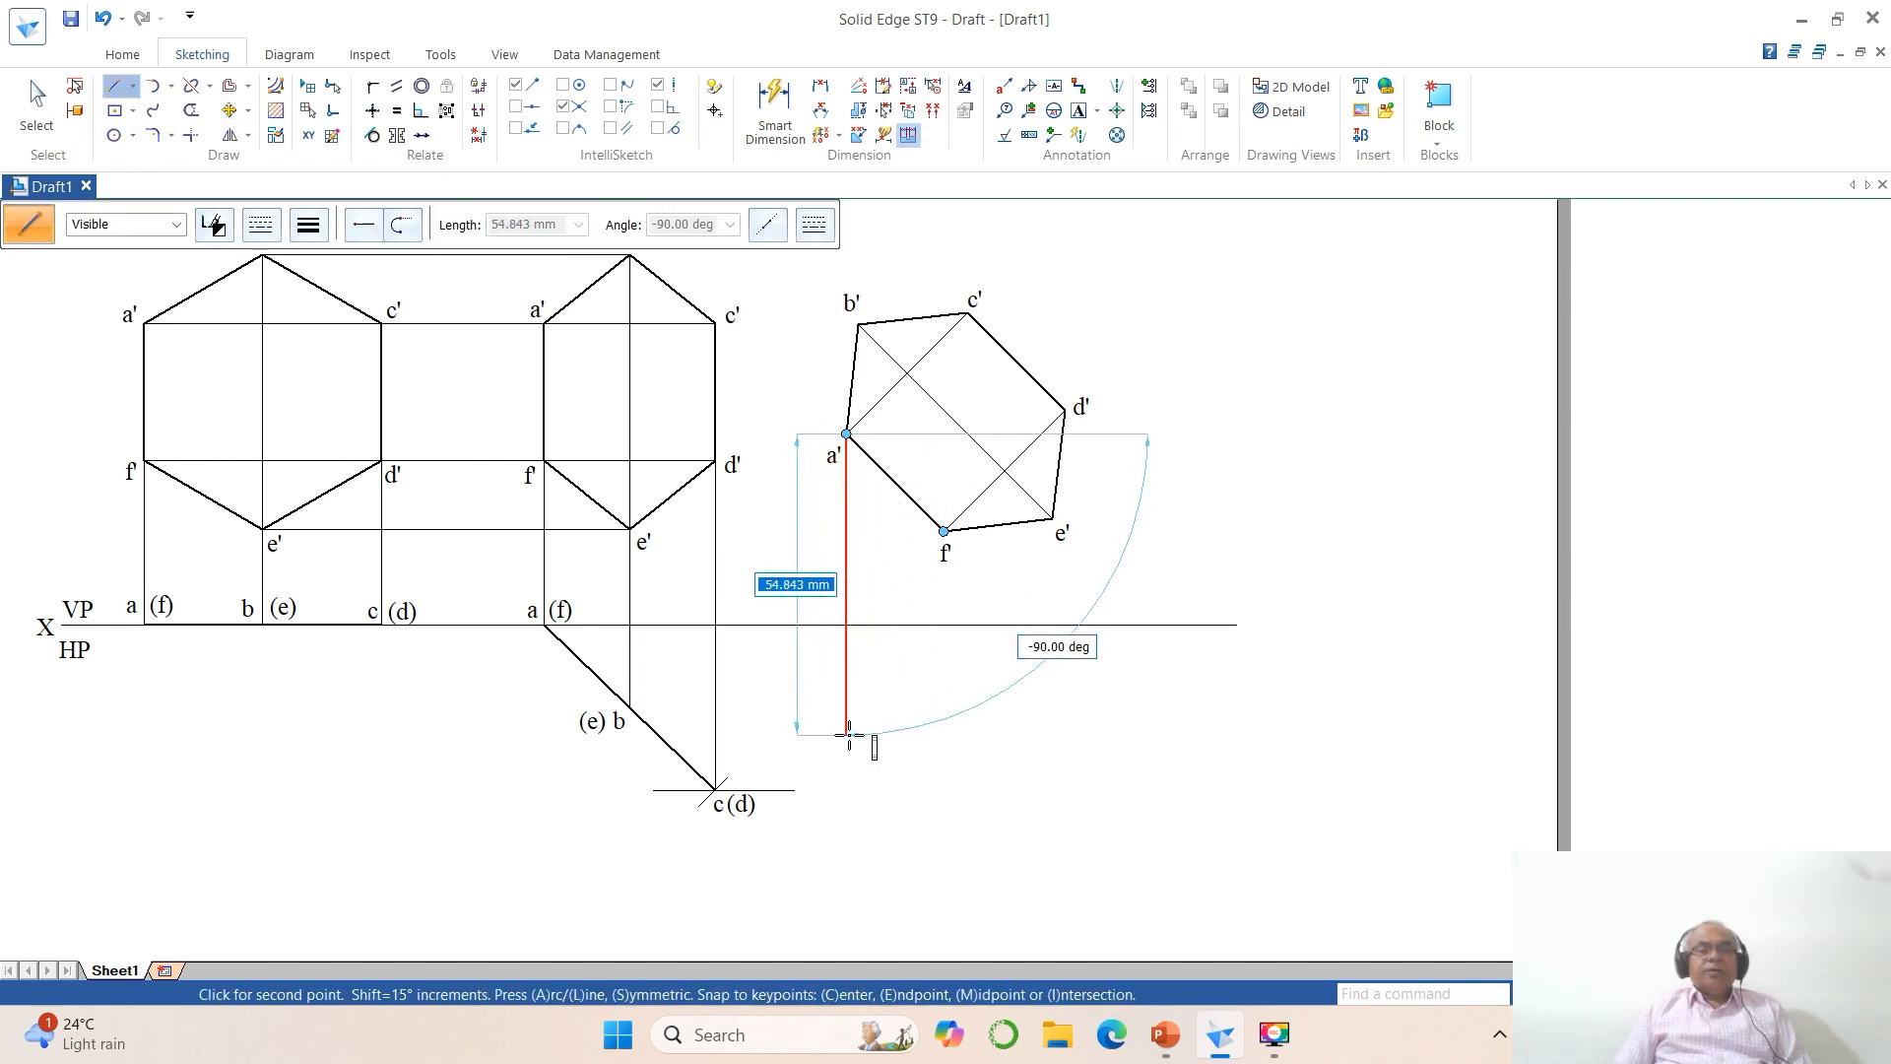
left_click(846, 735)
left_click(943, 532)
left_click(944, 741)
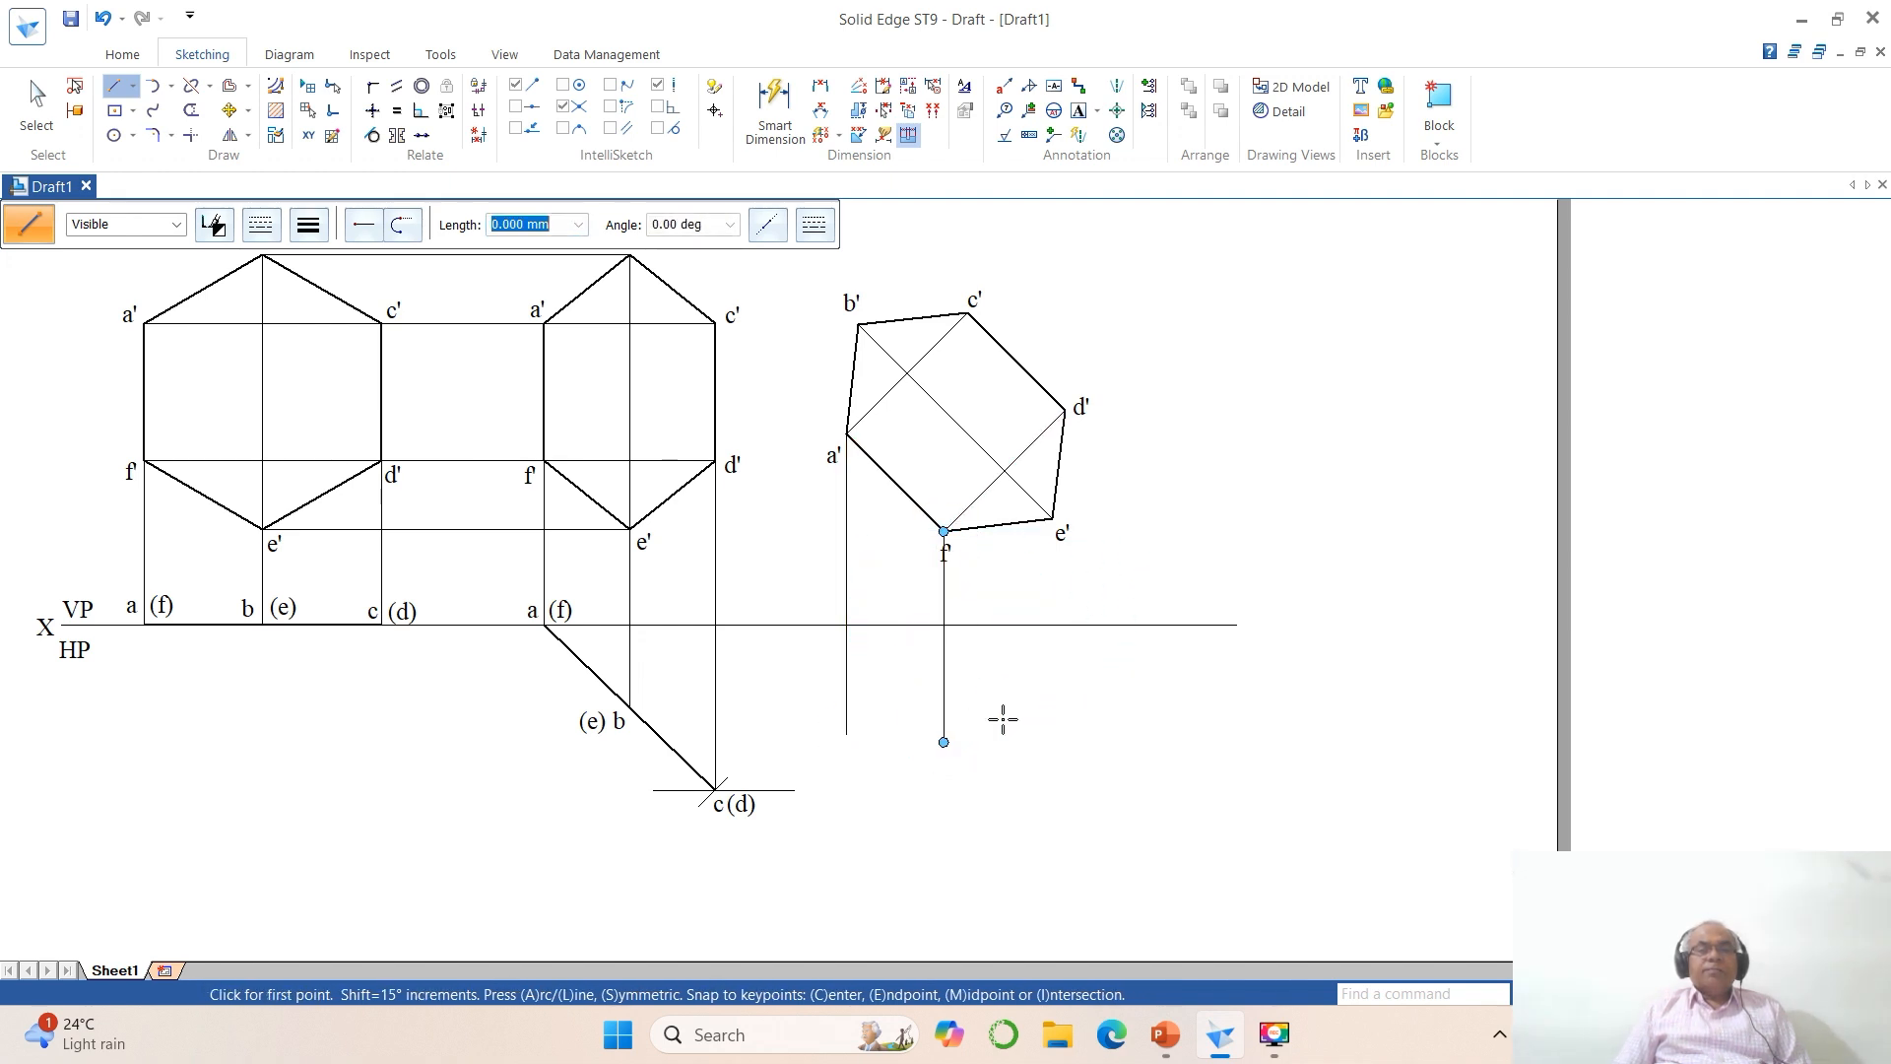
Step: Trim the parts of the a' and f' projectors that extend below the XY line
left_click(194, 111)
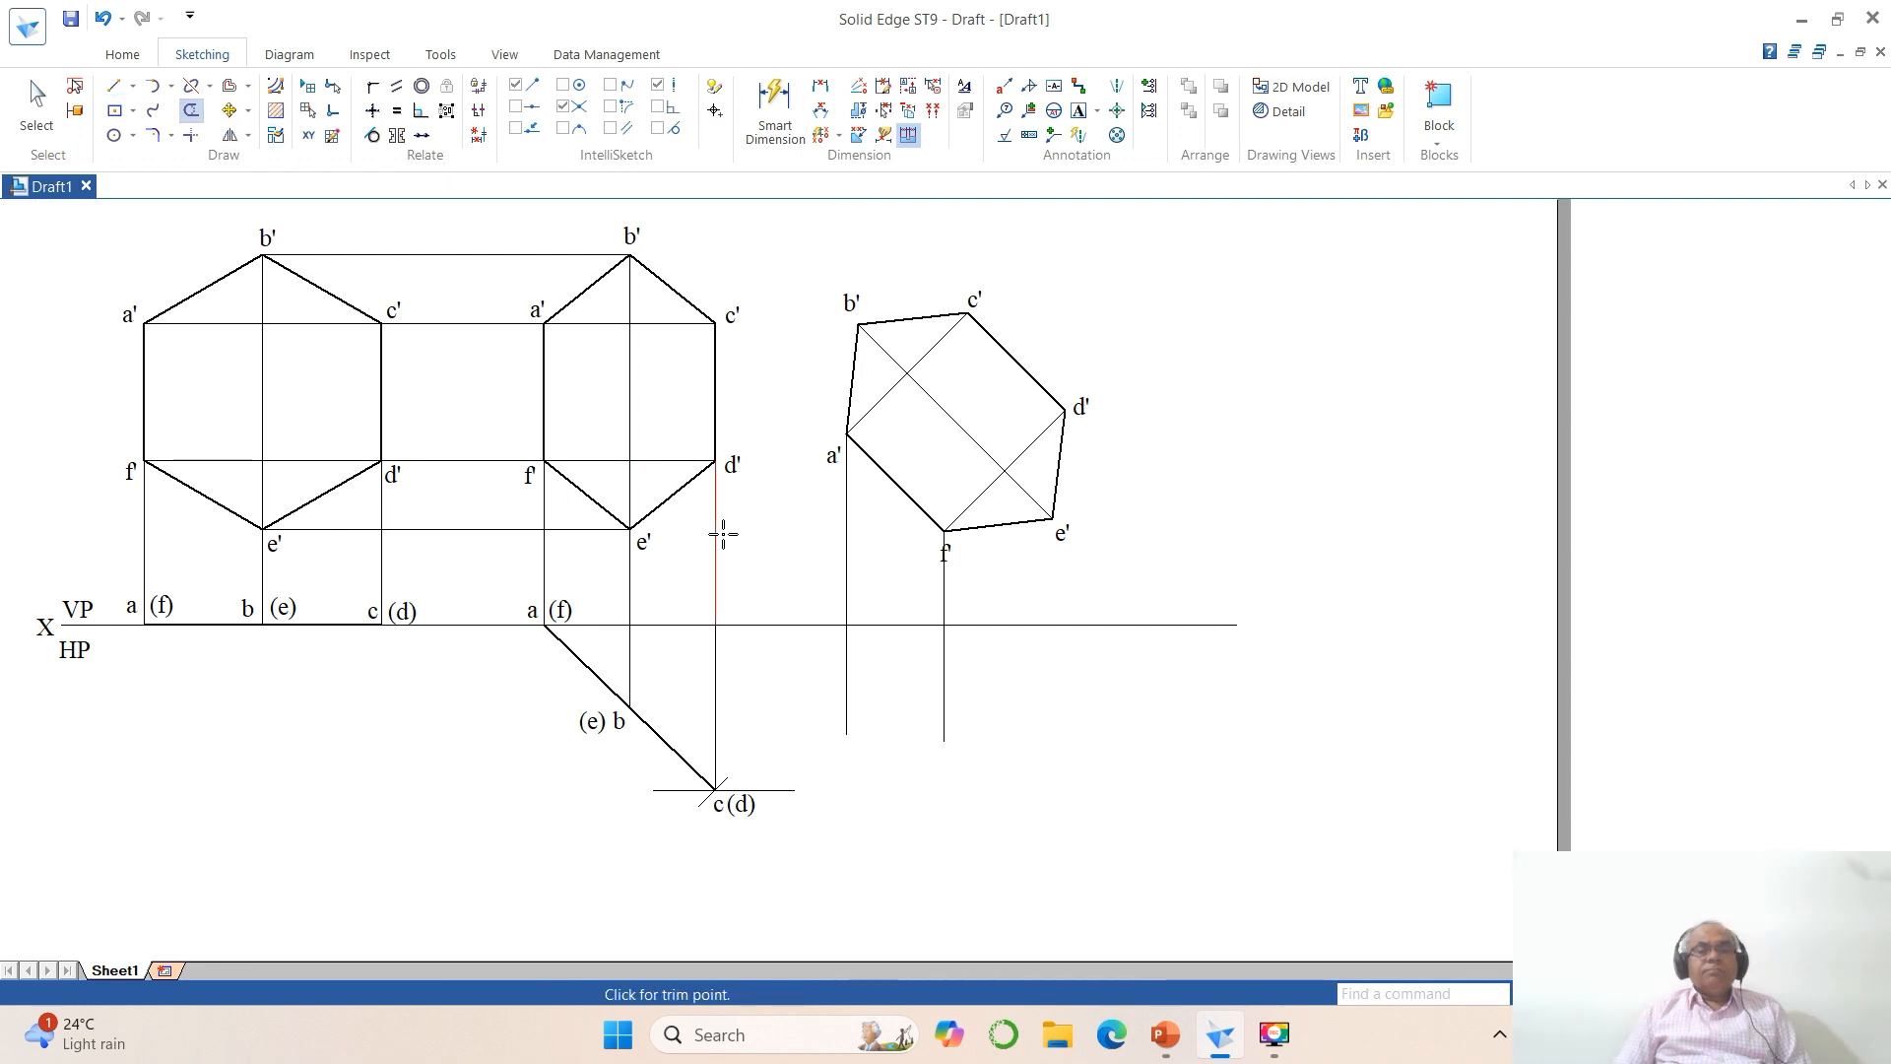
left_click(846, 669)
left_click(941, 685)
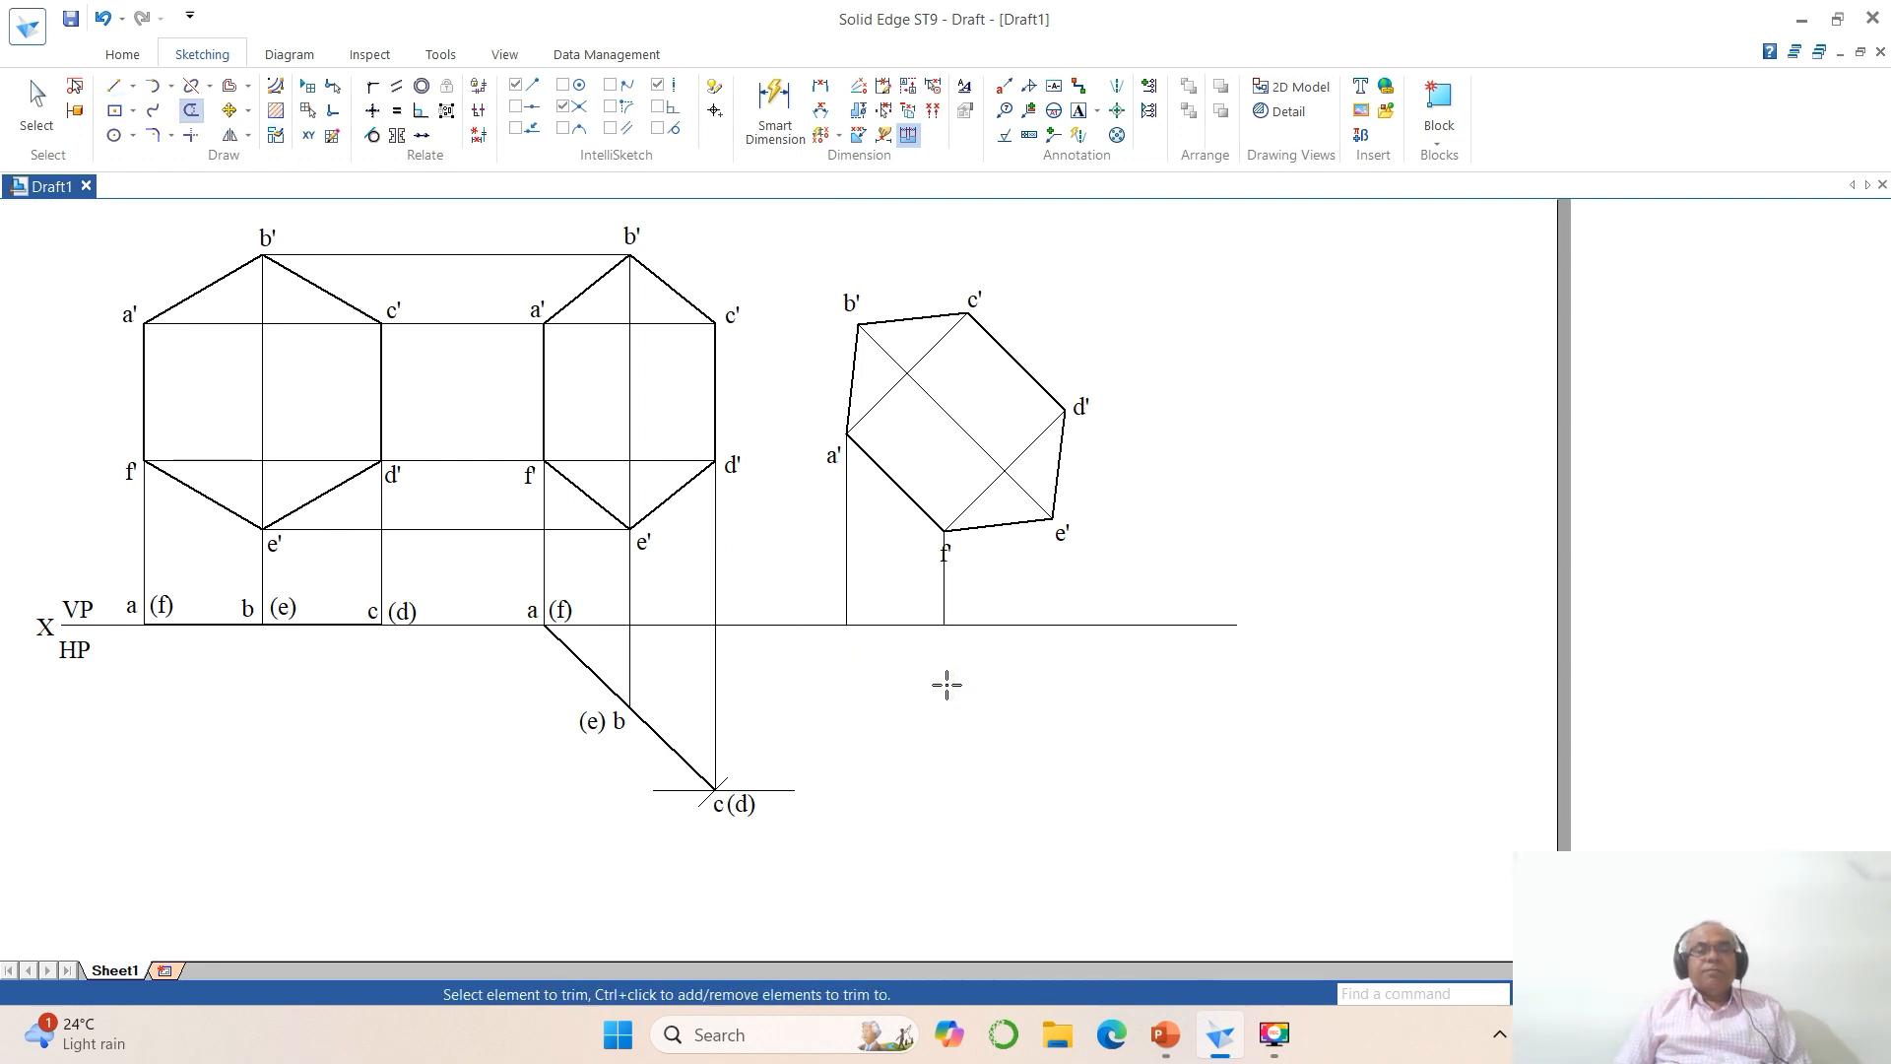
Step: Move the f' label of the rotated hexagon slightly right, clear of its projector
left_click(228, 111)
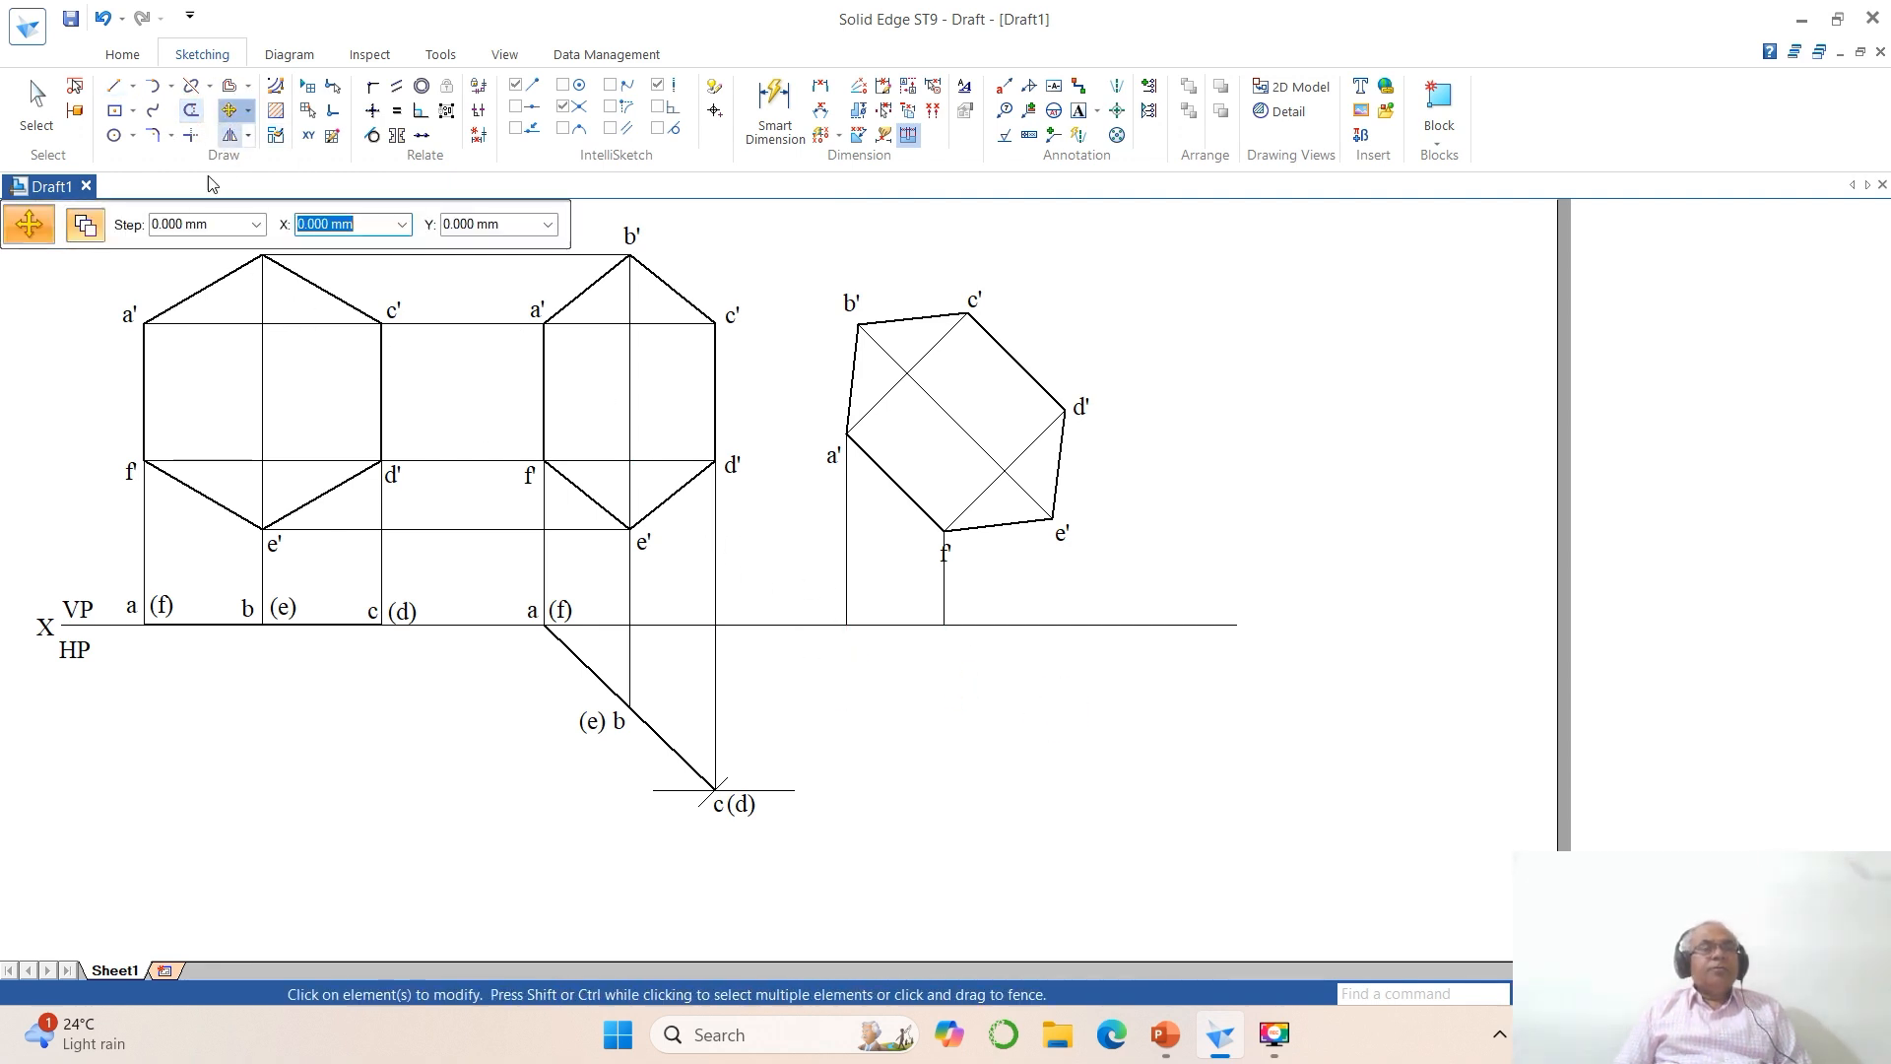
left_click(958, 561)
left_click(976, 580)
left_click(988, 578)
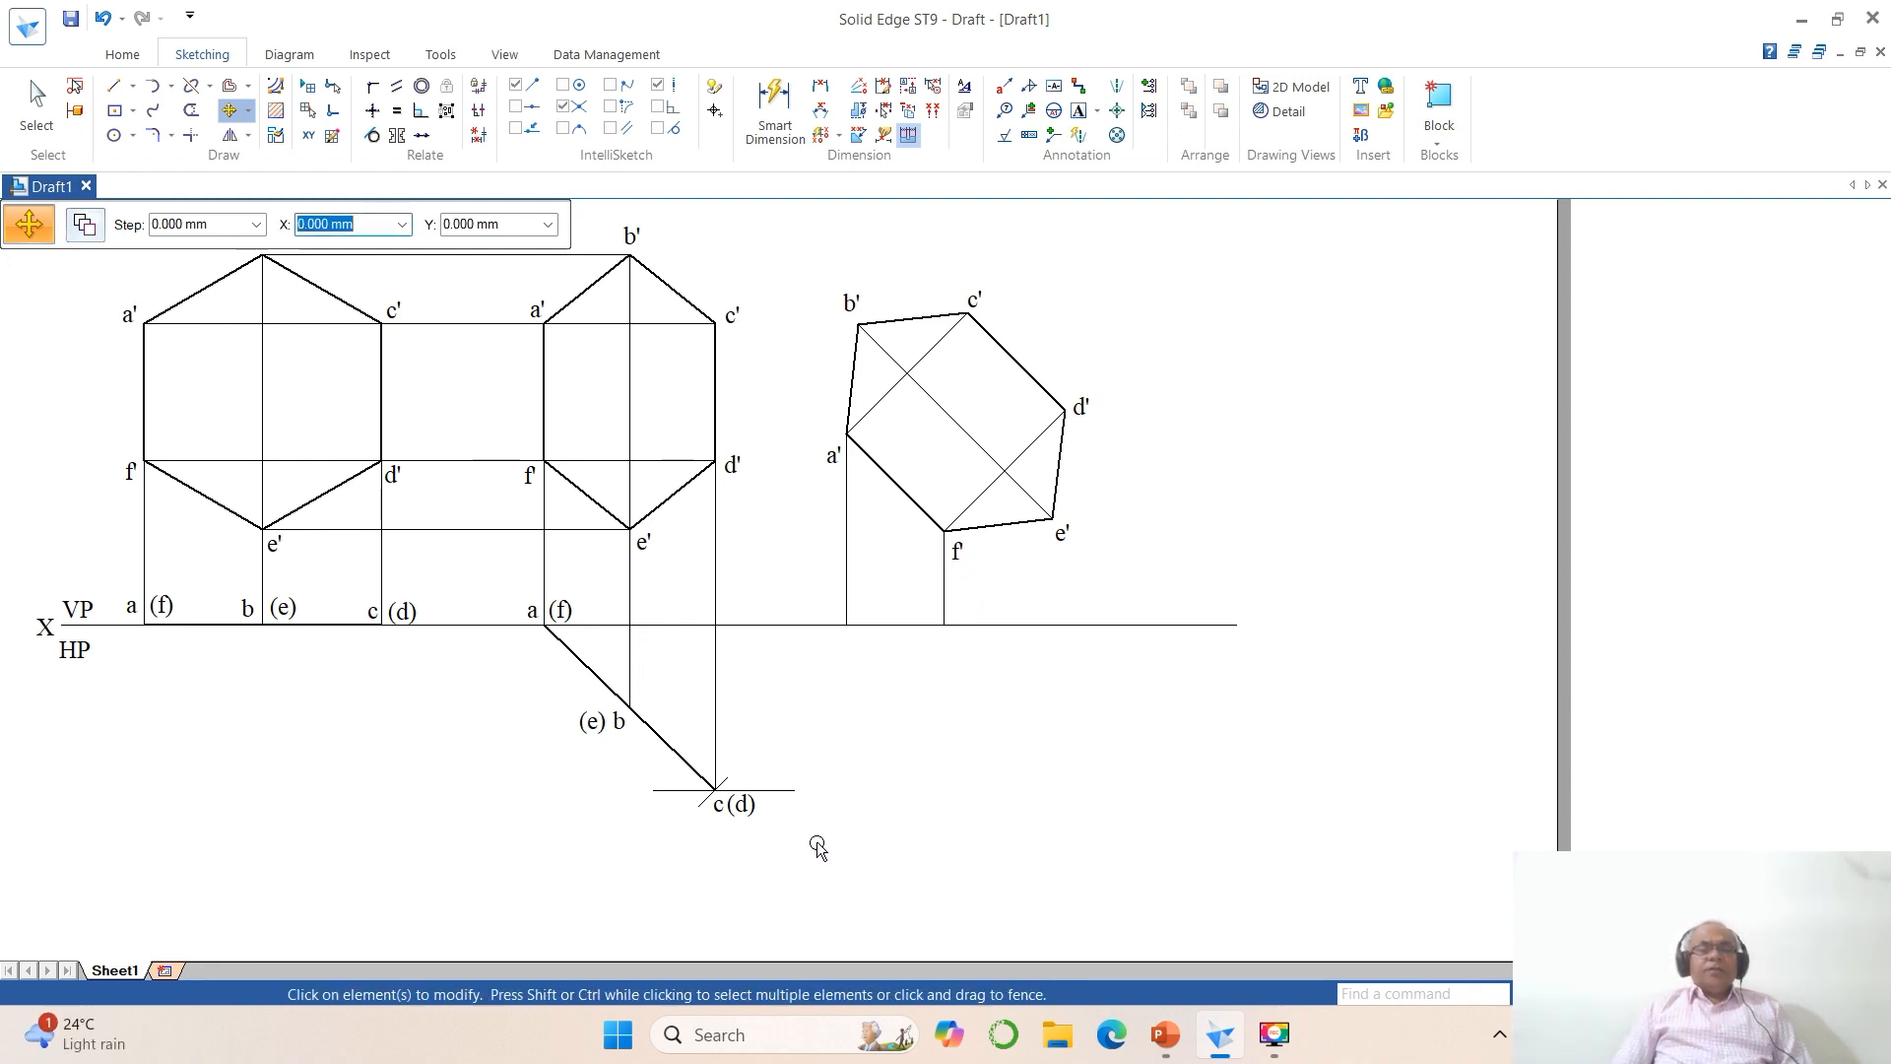
Step: Draw a horizontal projector about 116 mm long rightward from point (e) b of the inclined top view
left_click(116, 86)
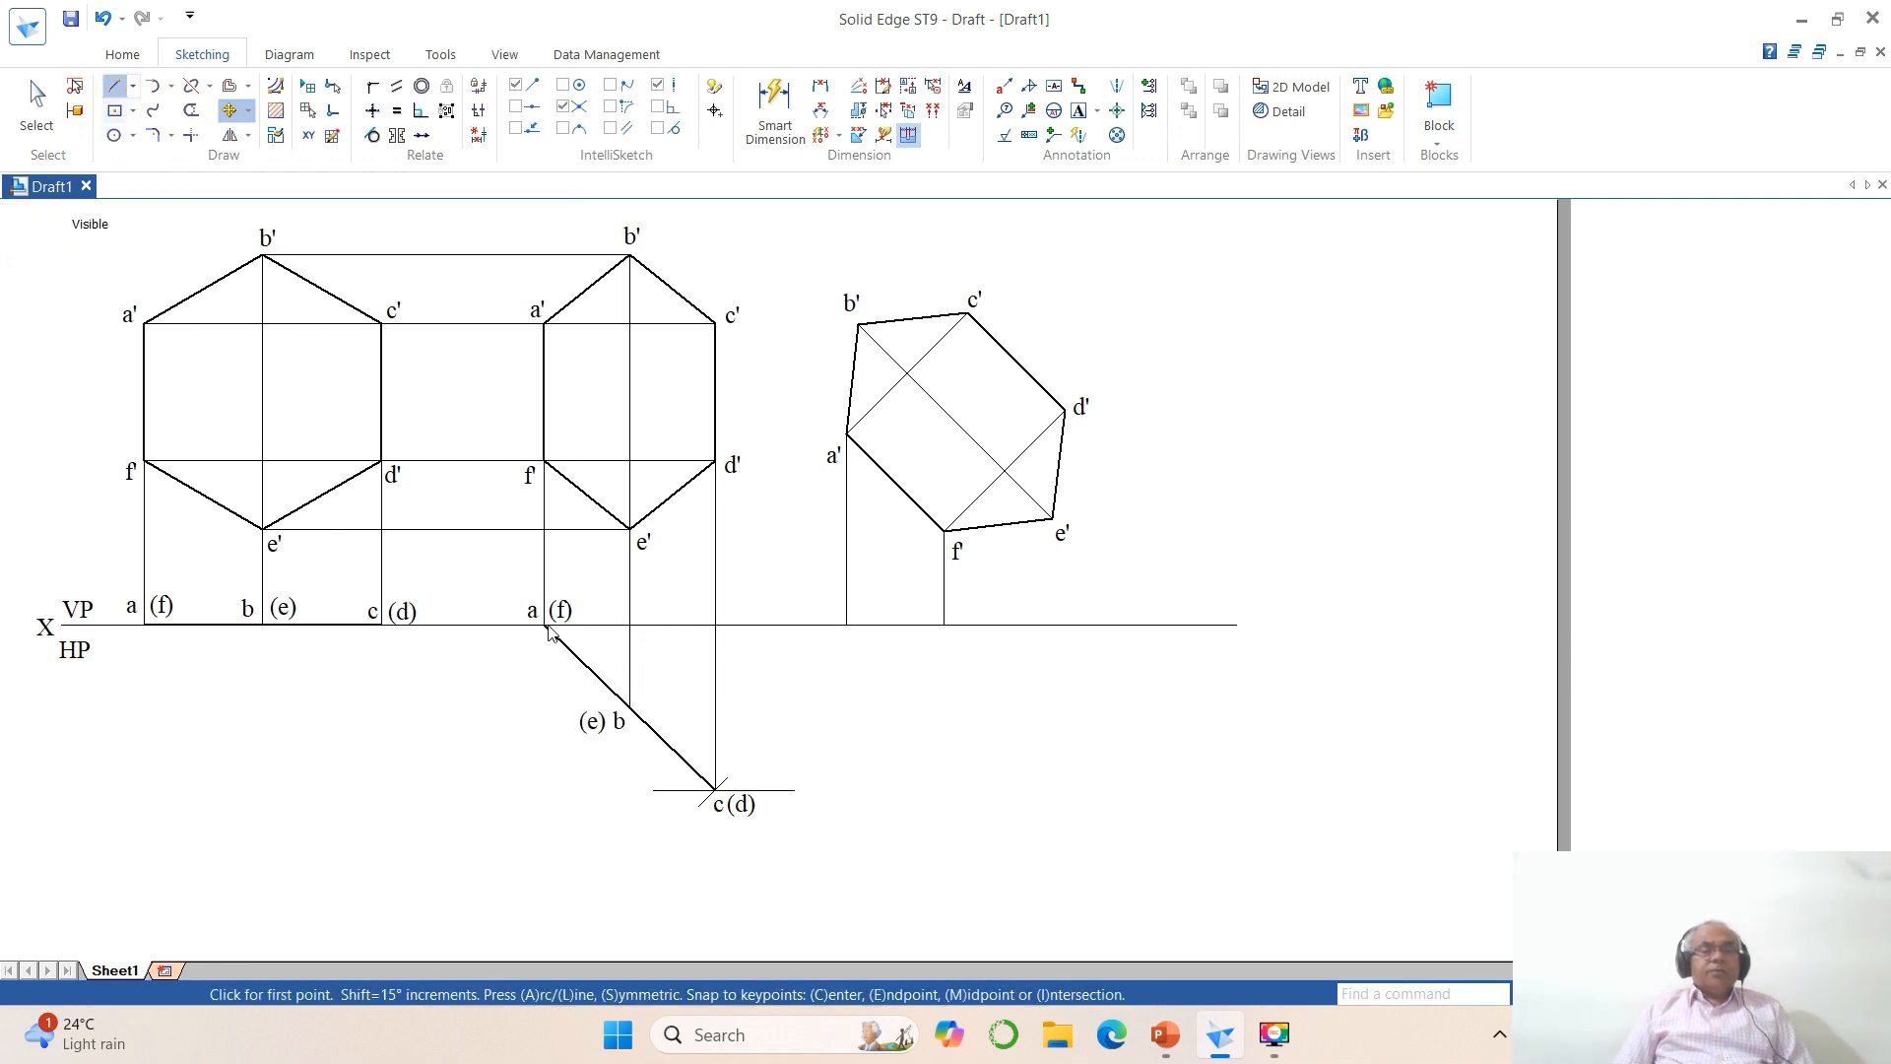
left_click(630, 707)
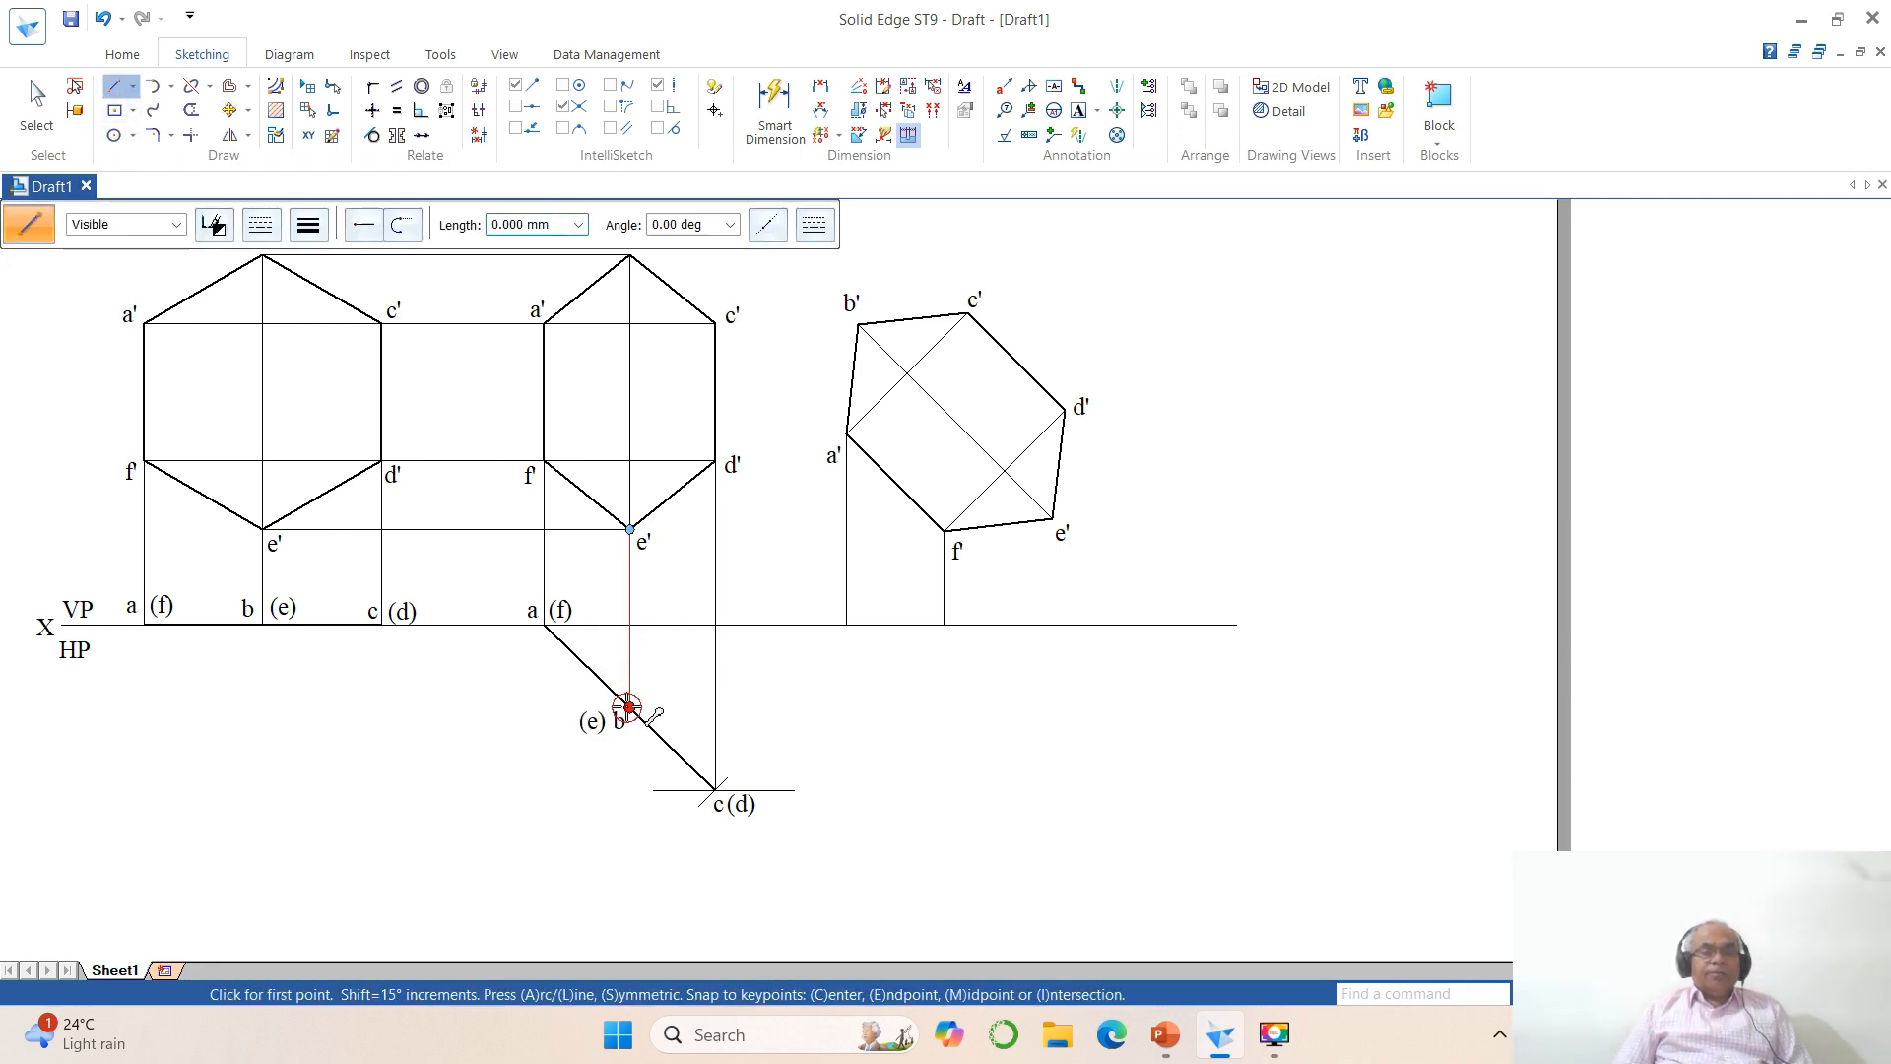
left_click(1270, 707)
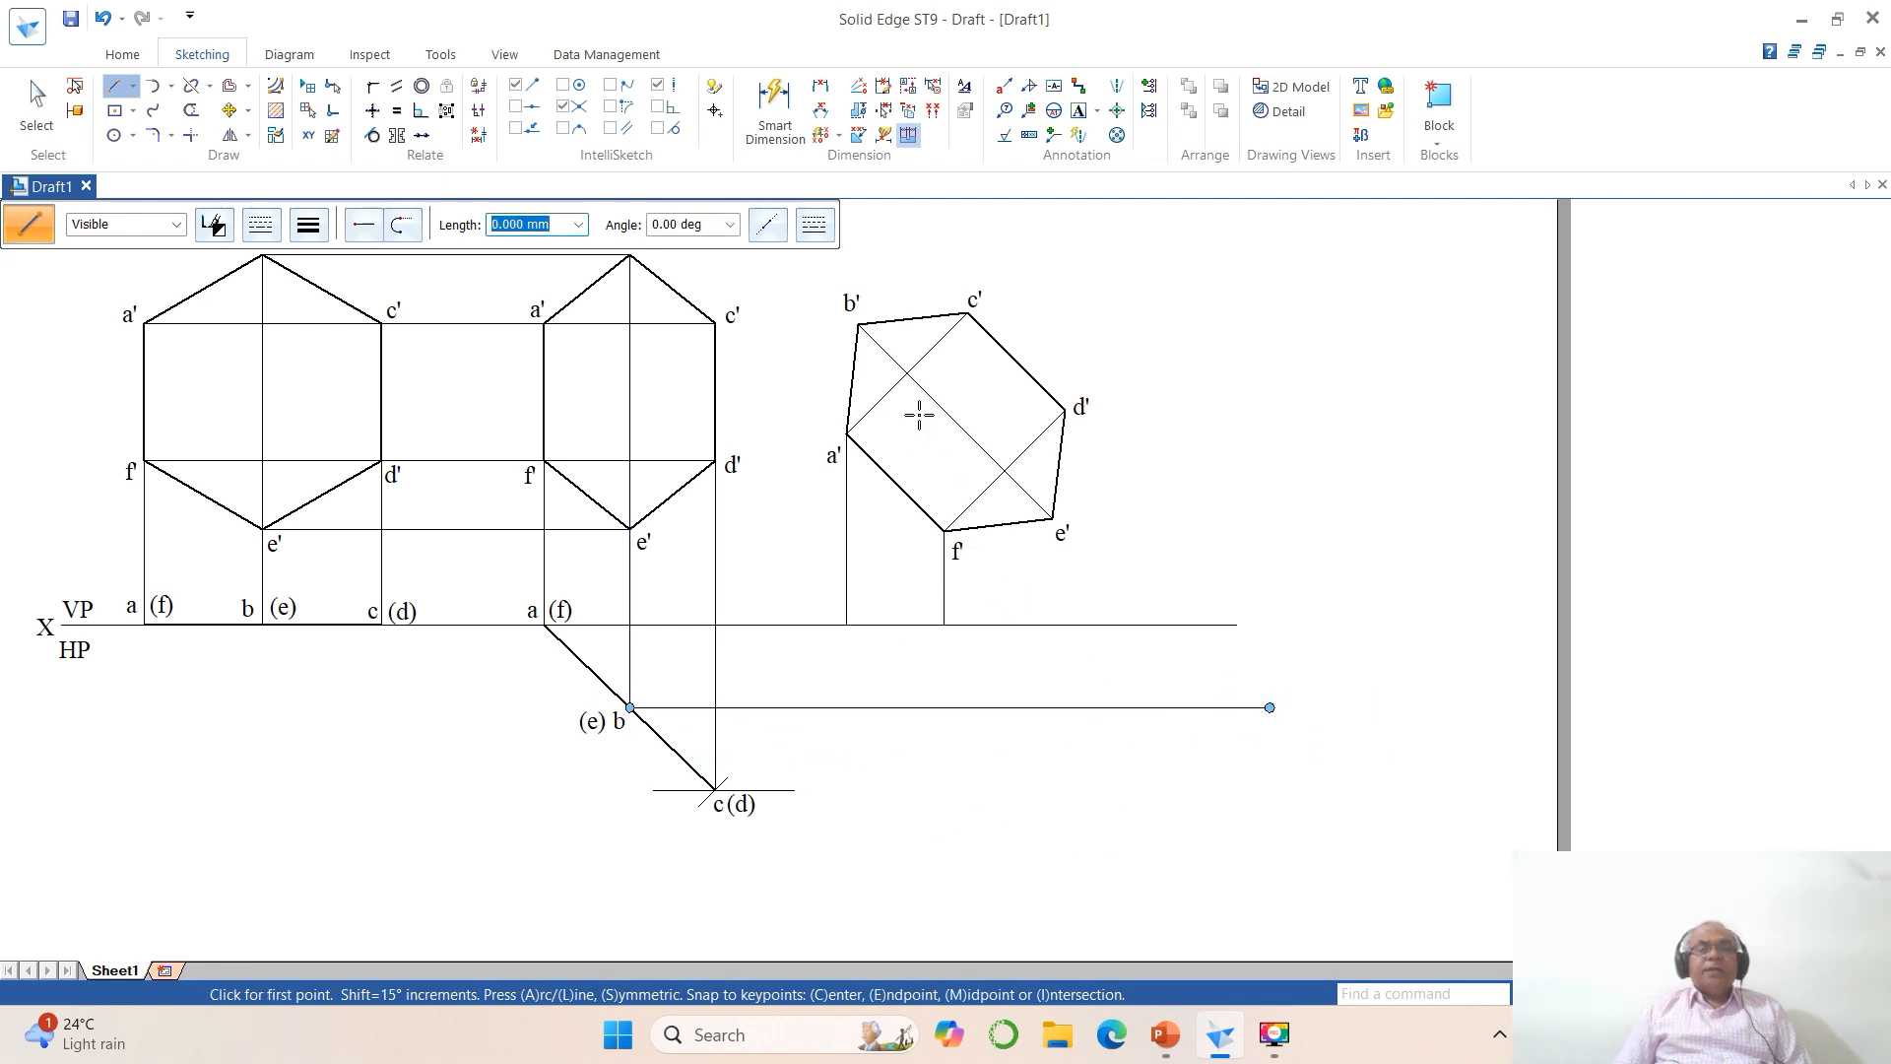
Step: Draw vertical projectors from b' and e' of the rotated hexagon down past the horizontal projector from (e) b
left_click(857, 324)
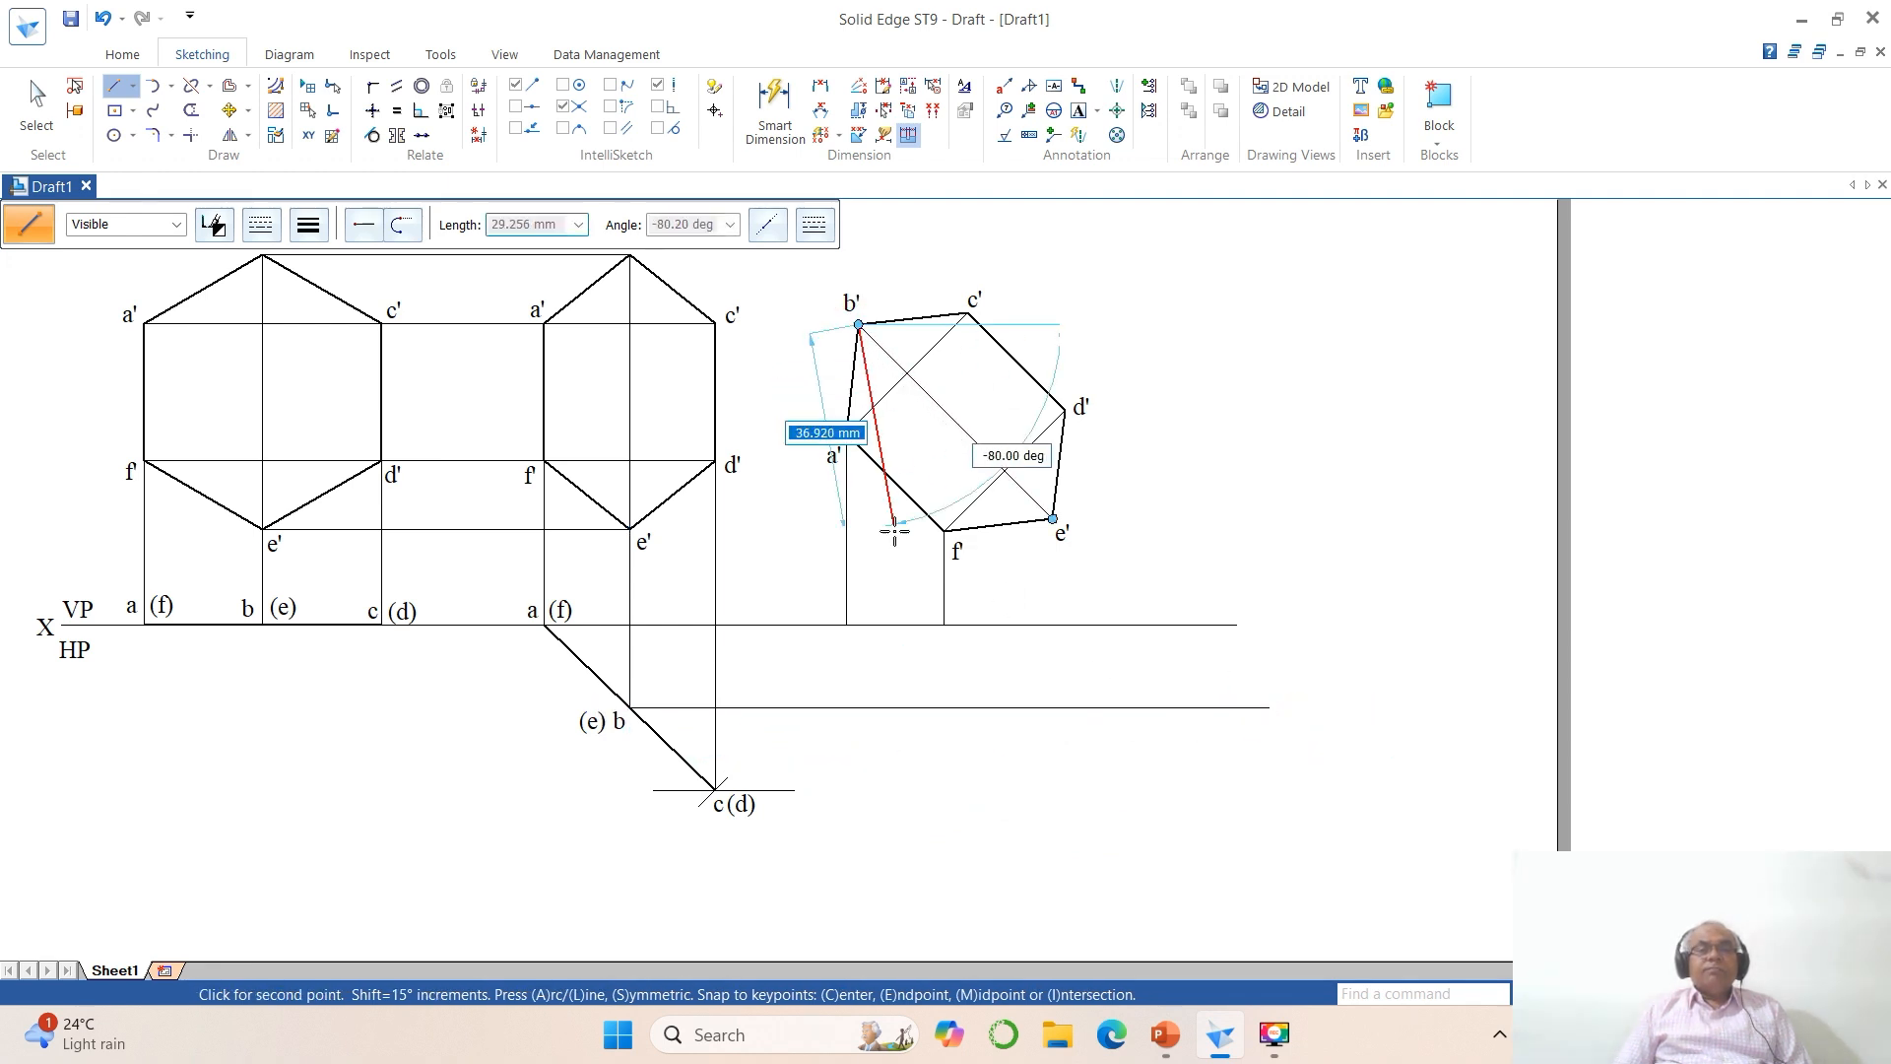
left_click(857, 730)
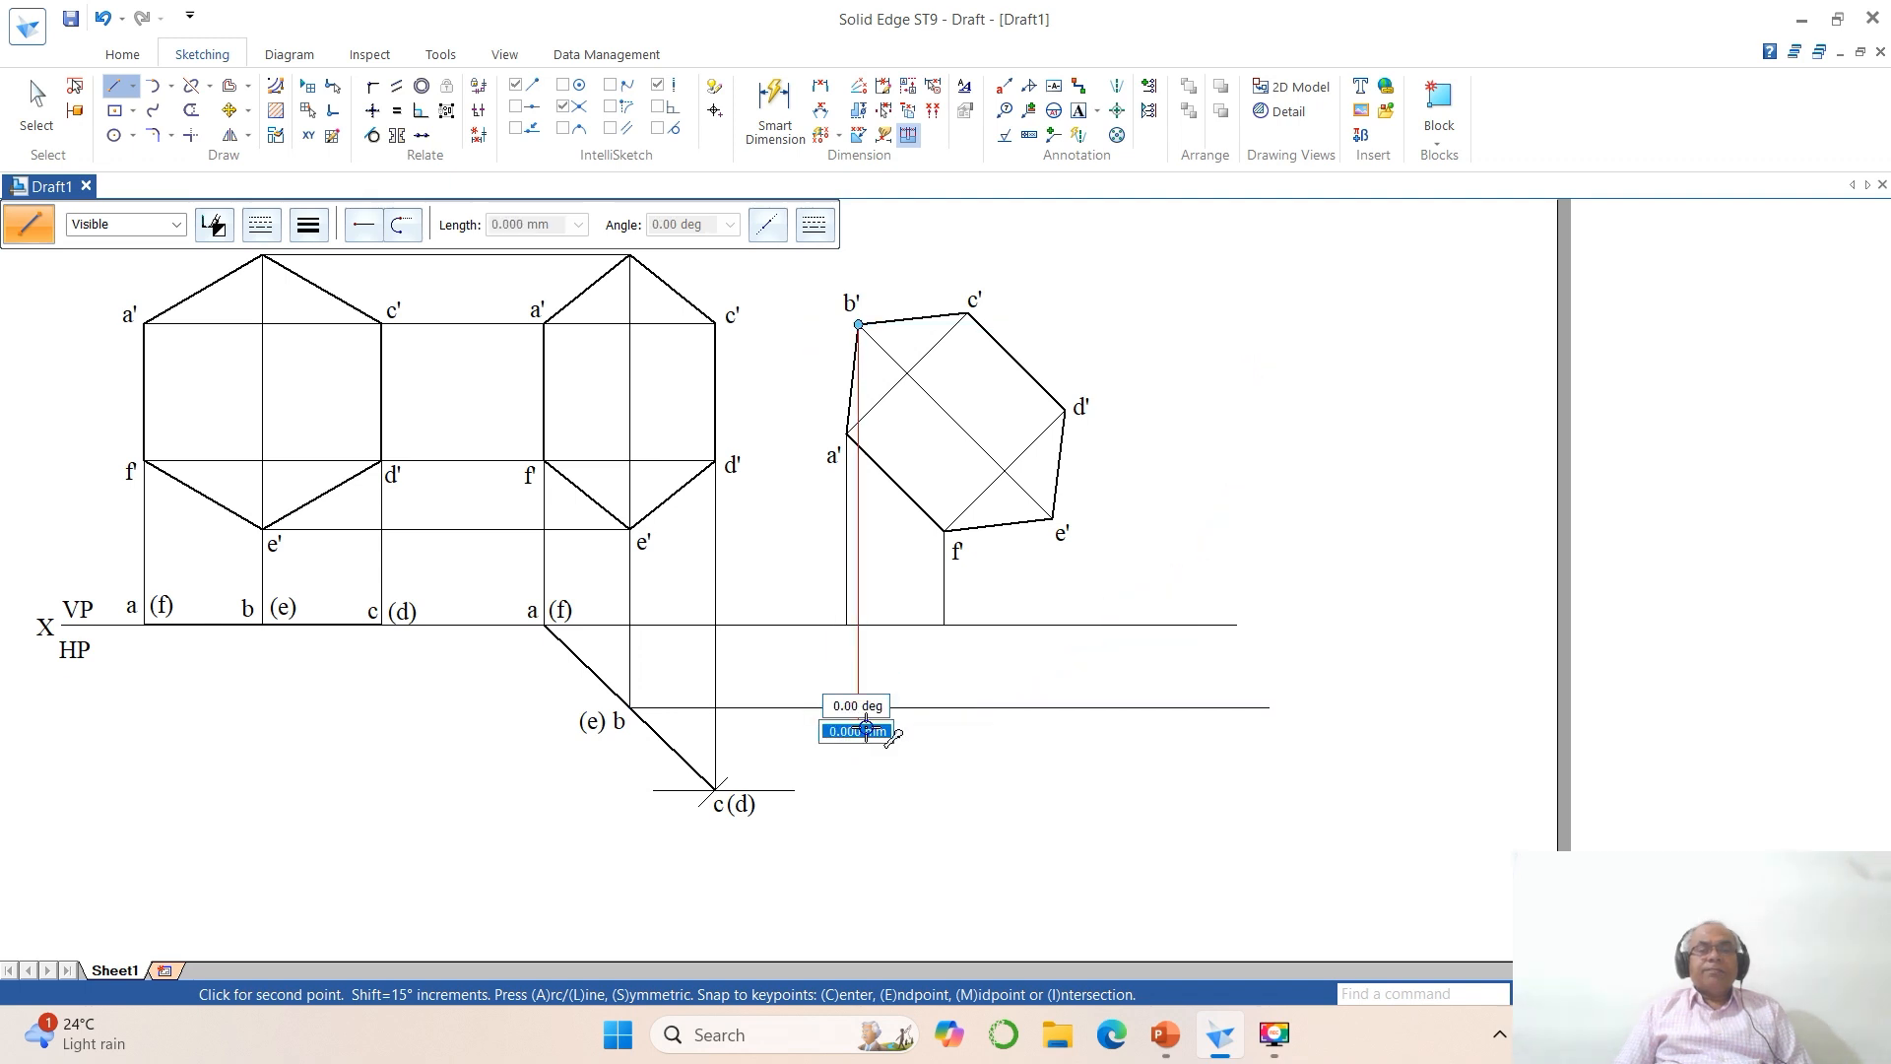
left_click(1053, 519)
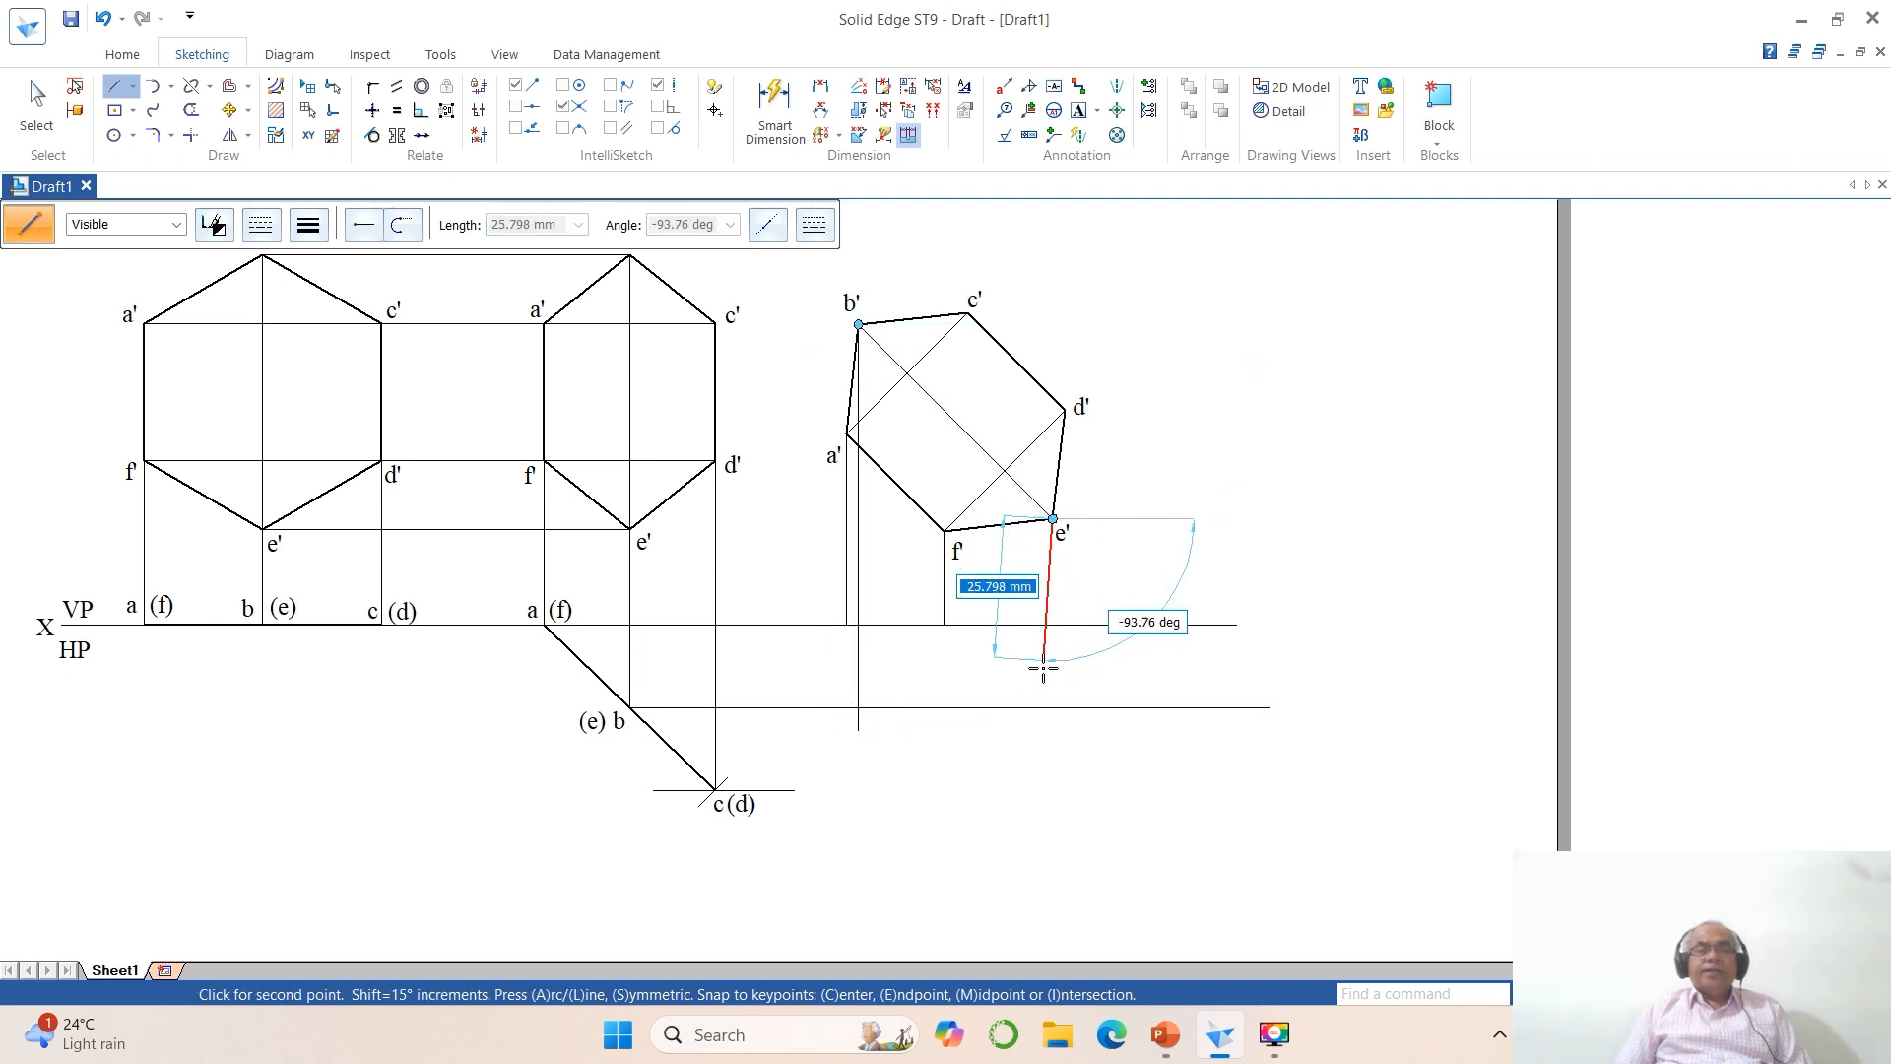
left_click(1052, 738)
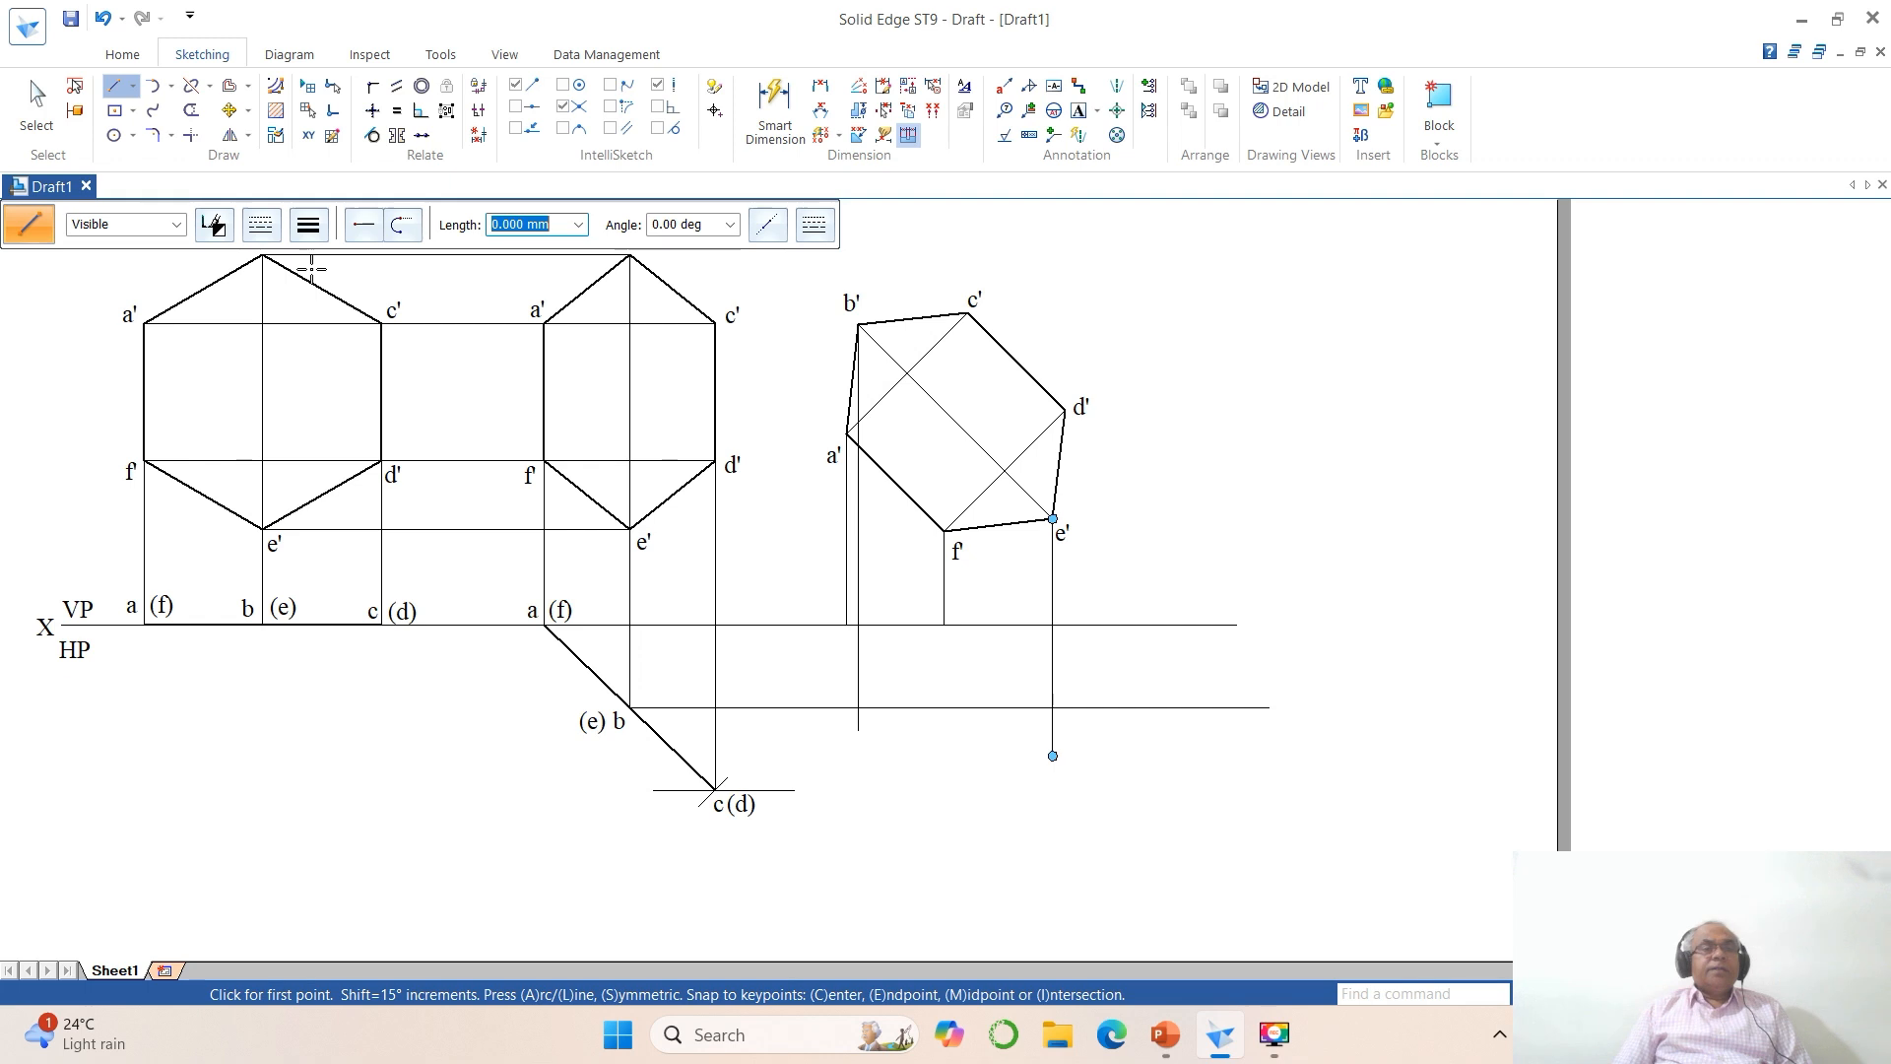
Step: Corner-trim the horizontal projector from (e) b with the vertical projectors from b' and e' so they meet at their intersections
left_click(190, 135)
left_click(823, 707)
left_click(857, 680)
left_click(820, 707)
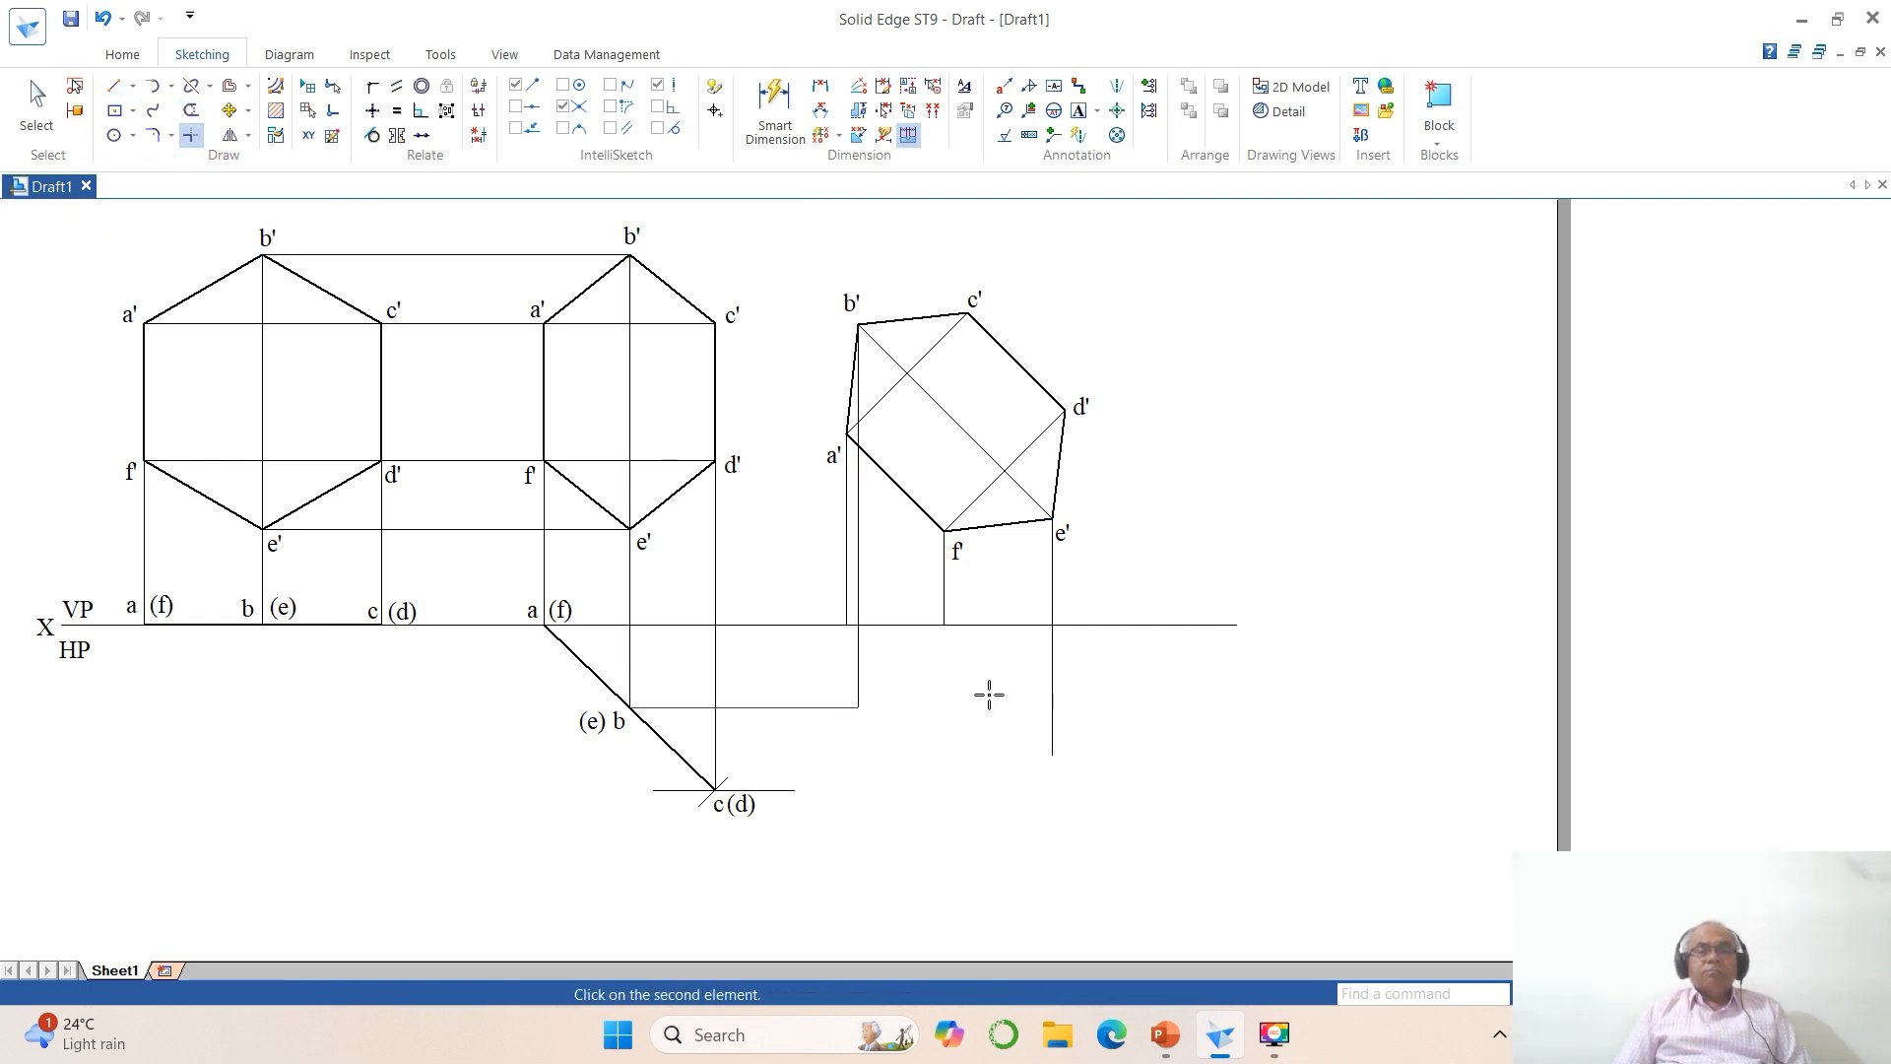
left_click(1051, 675)
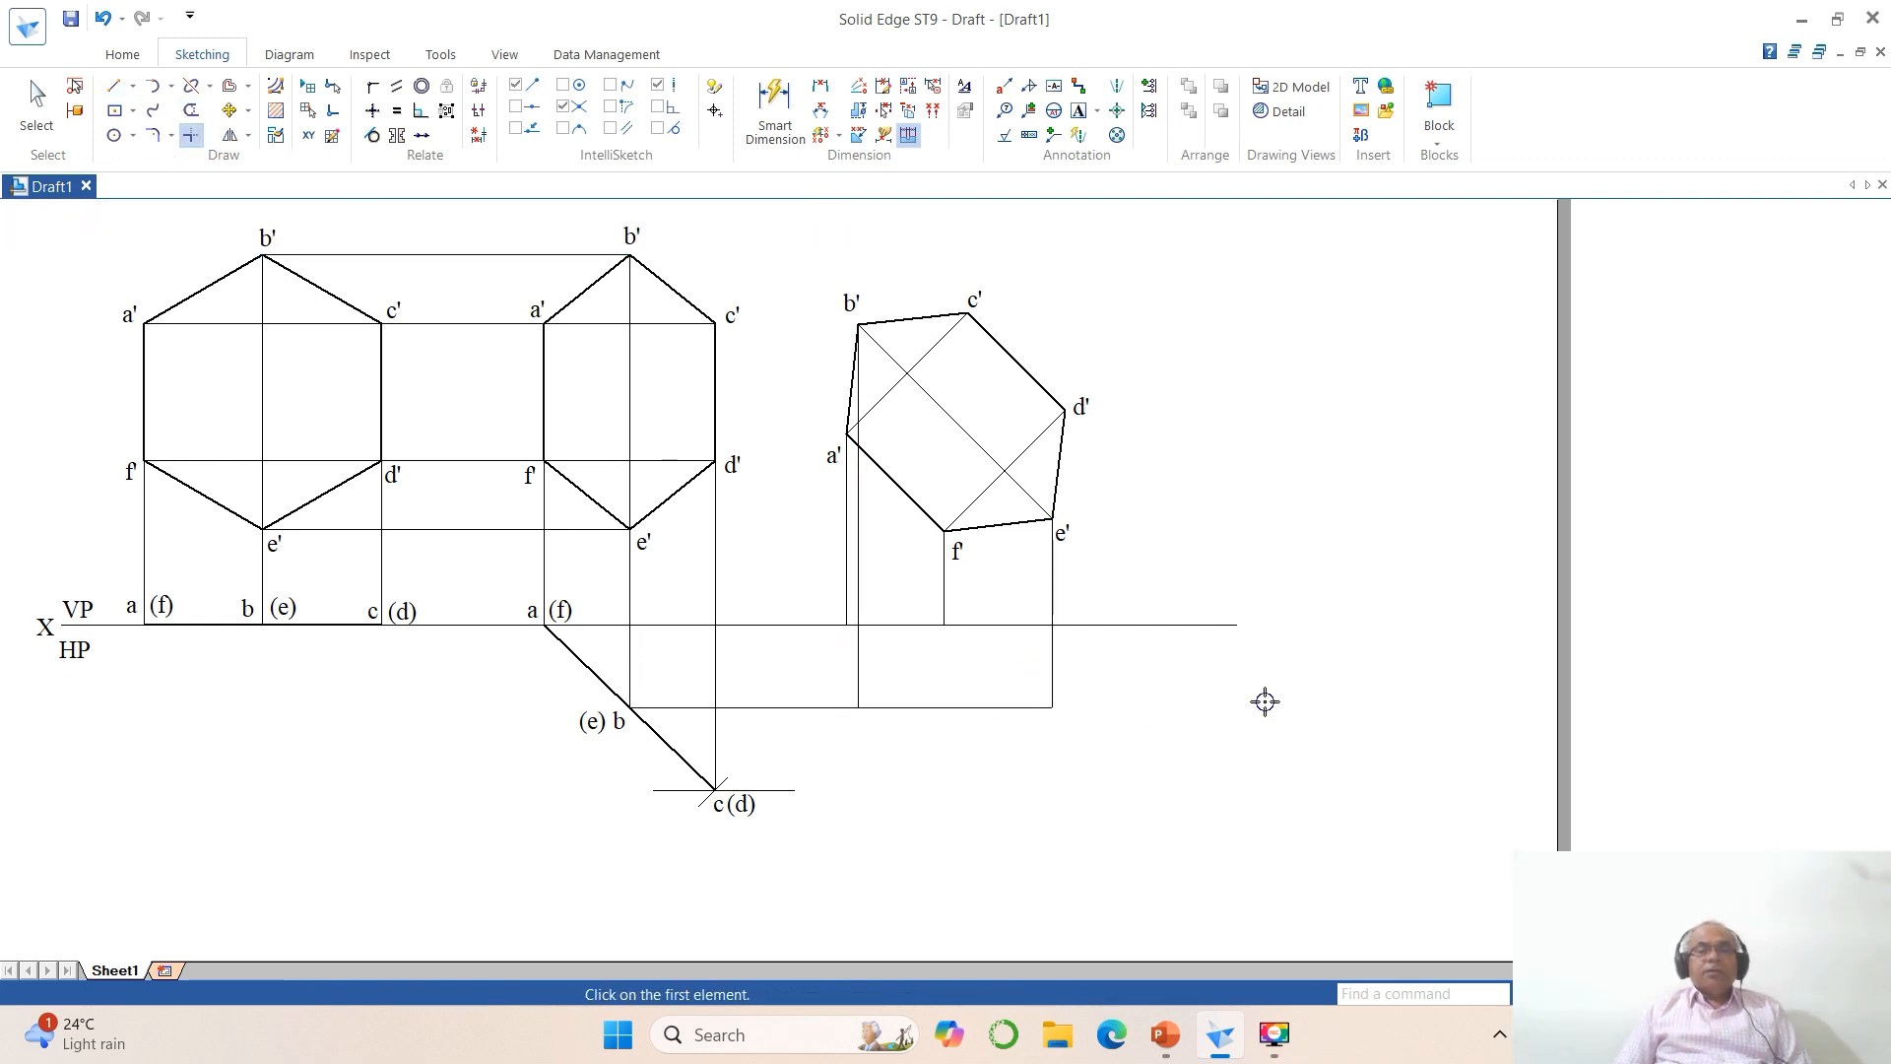
Step: Draw vertical projectors from c' and d' of the rotated hexagon down past the level of point c(d)
left_click(115, 85)
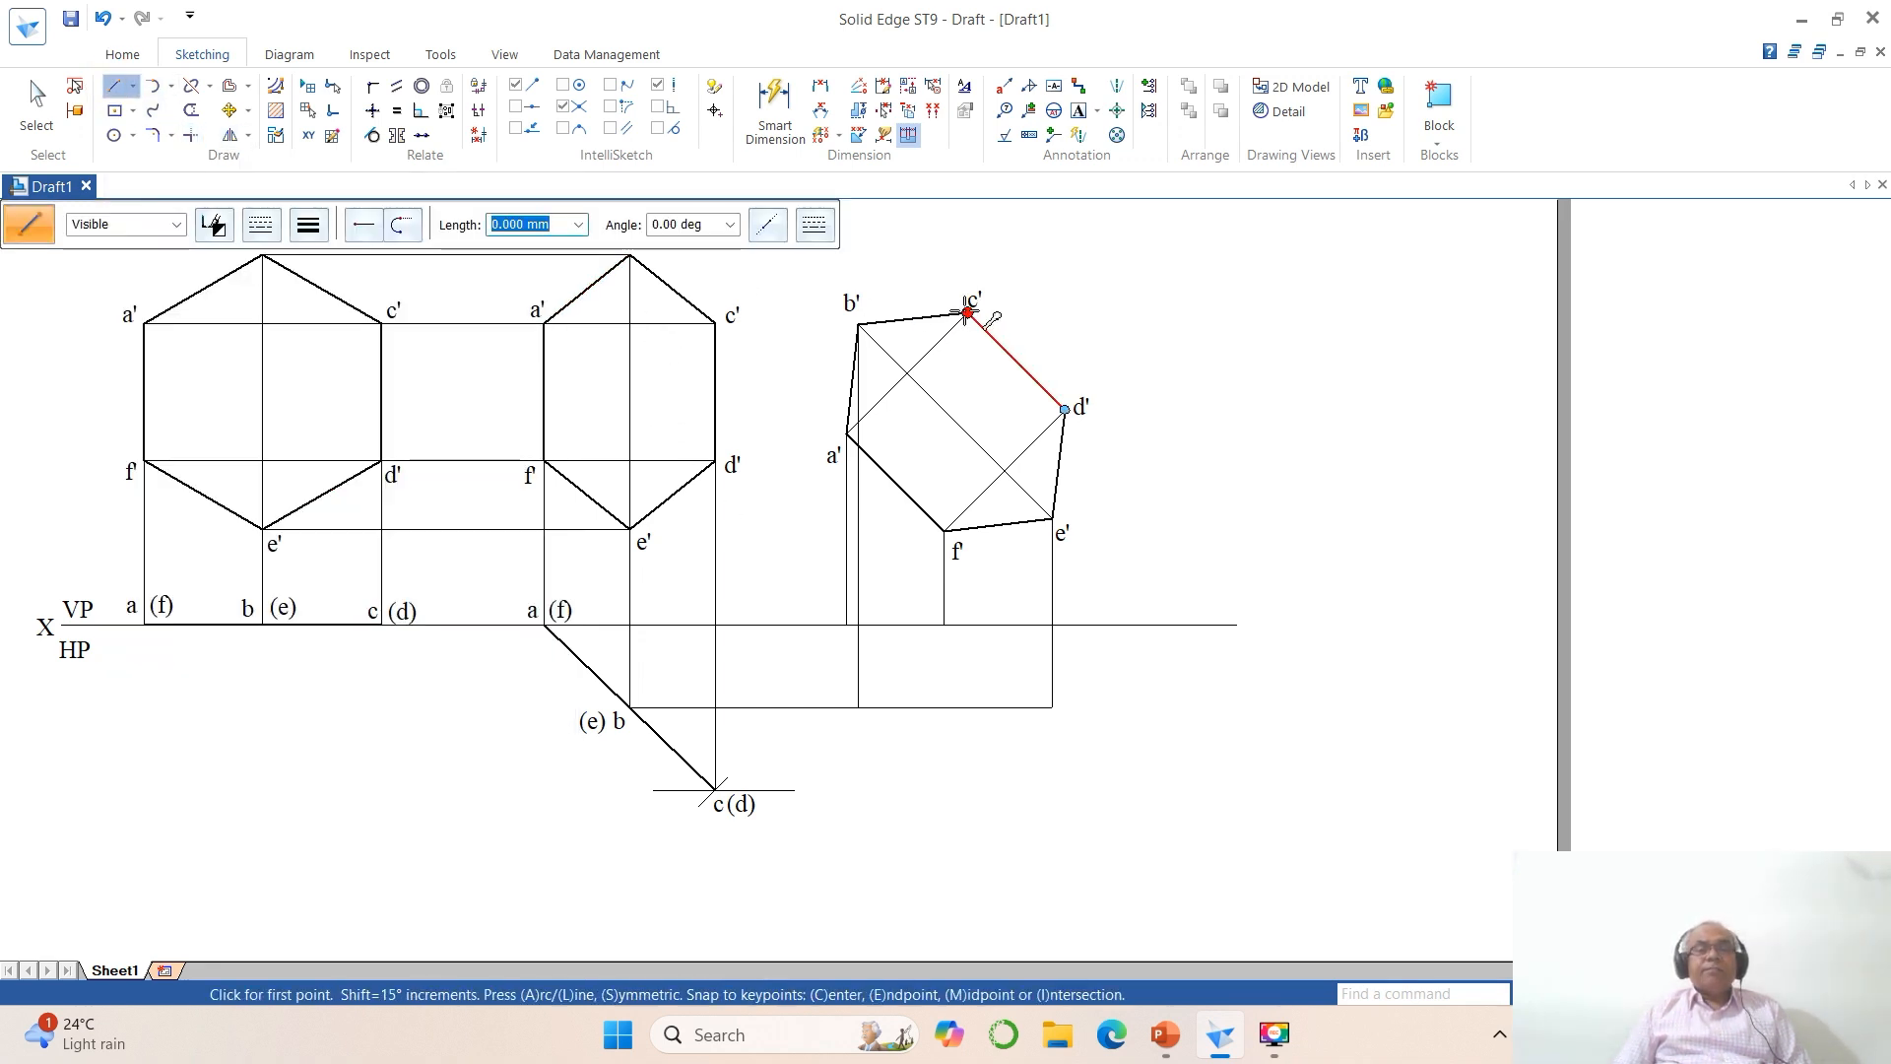
left_click(969, 313)
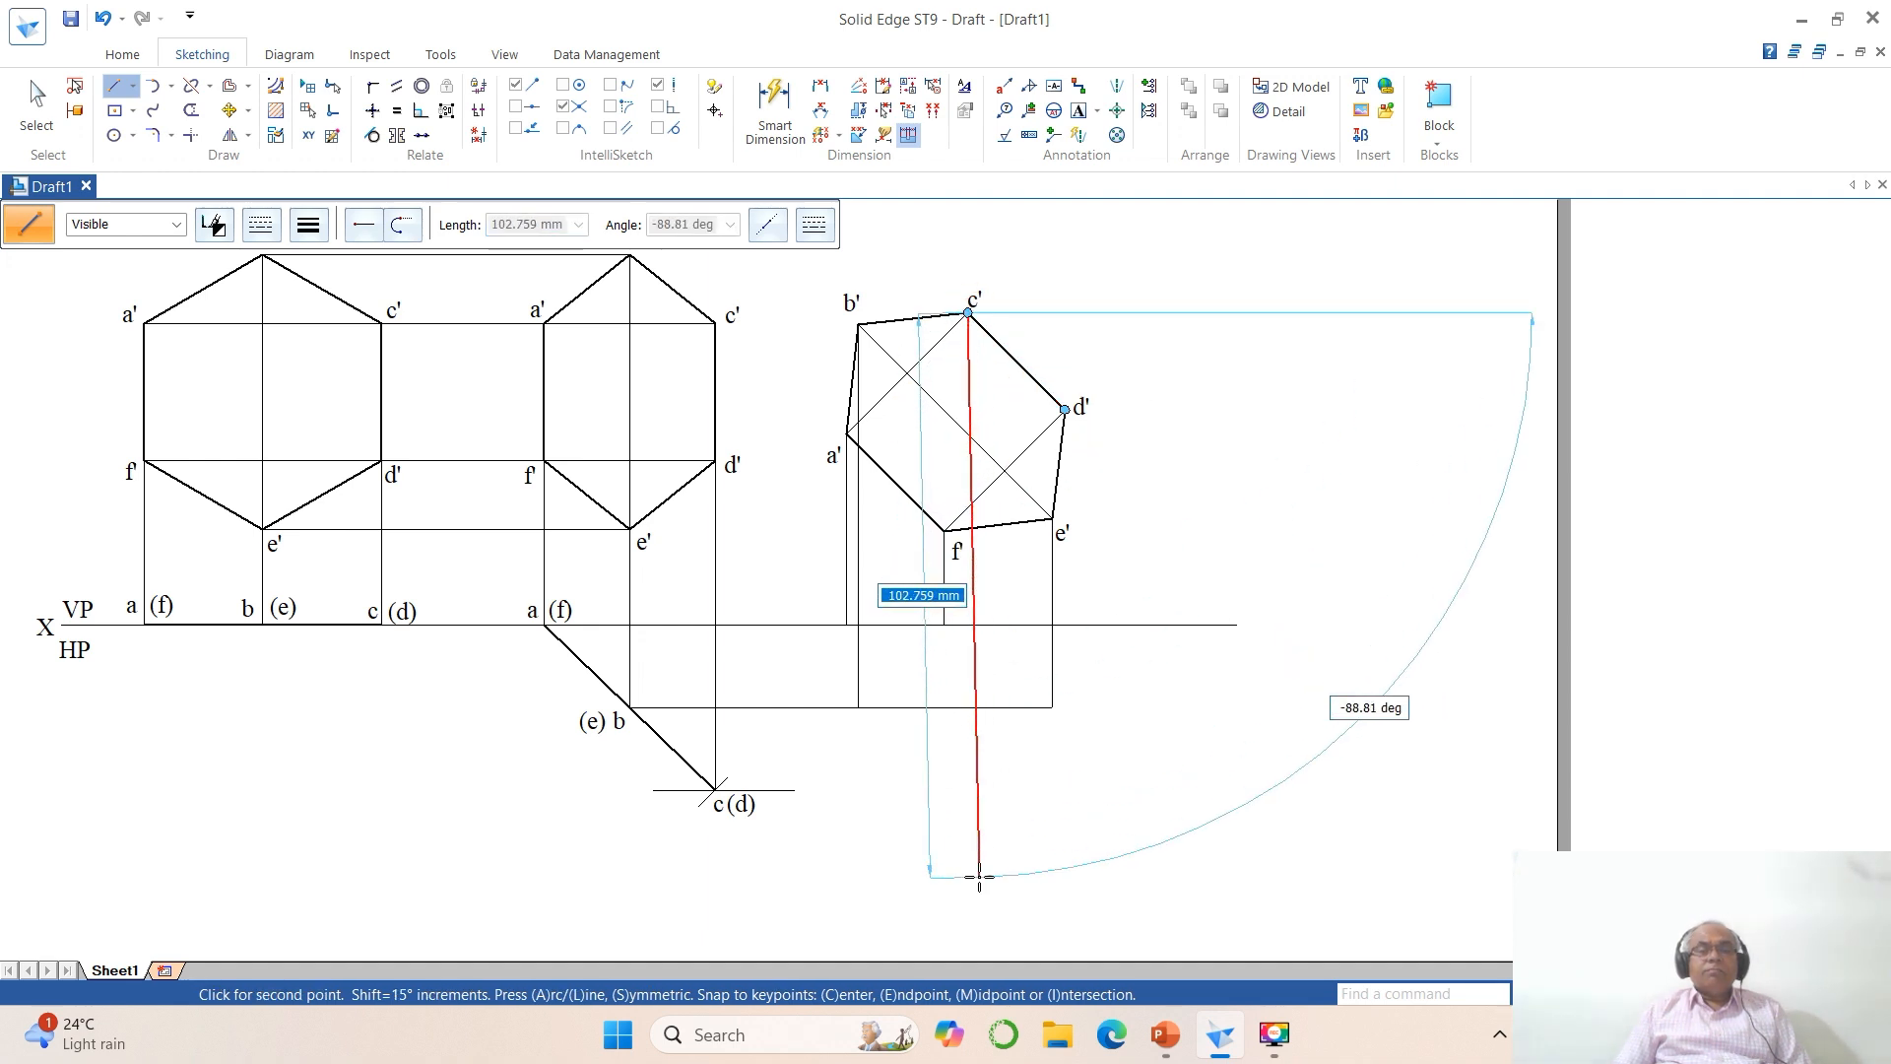
left_click(966, 875)
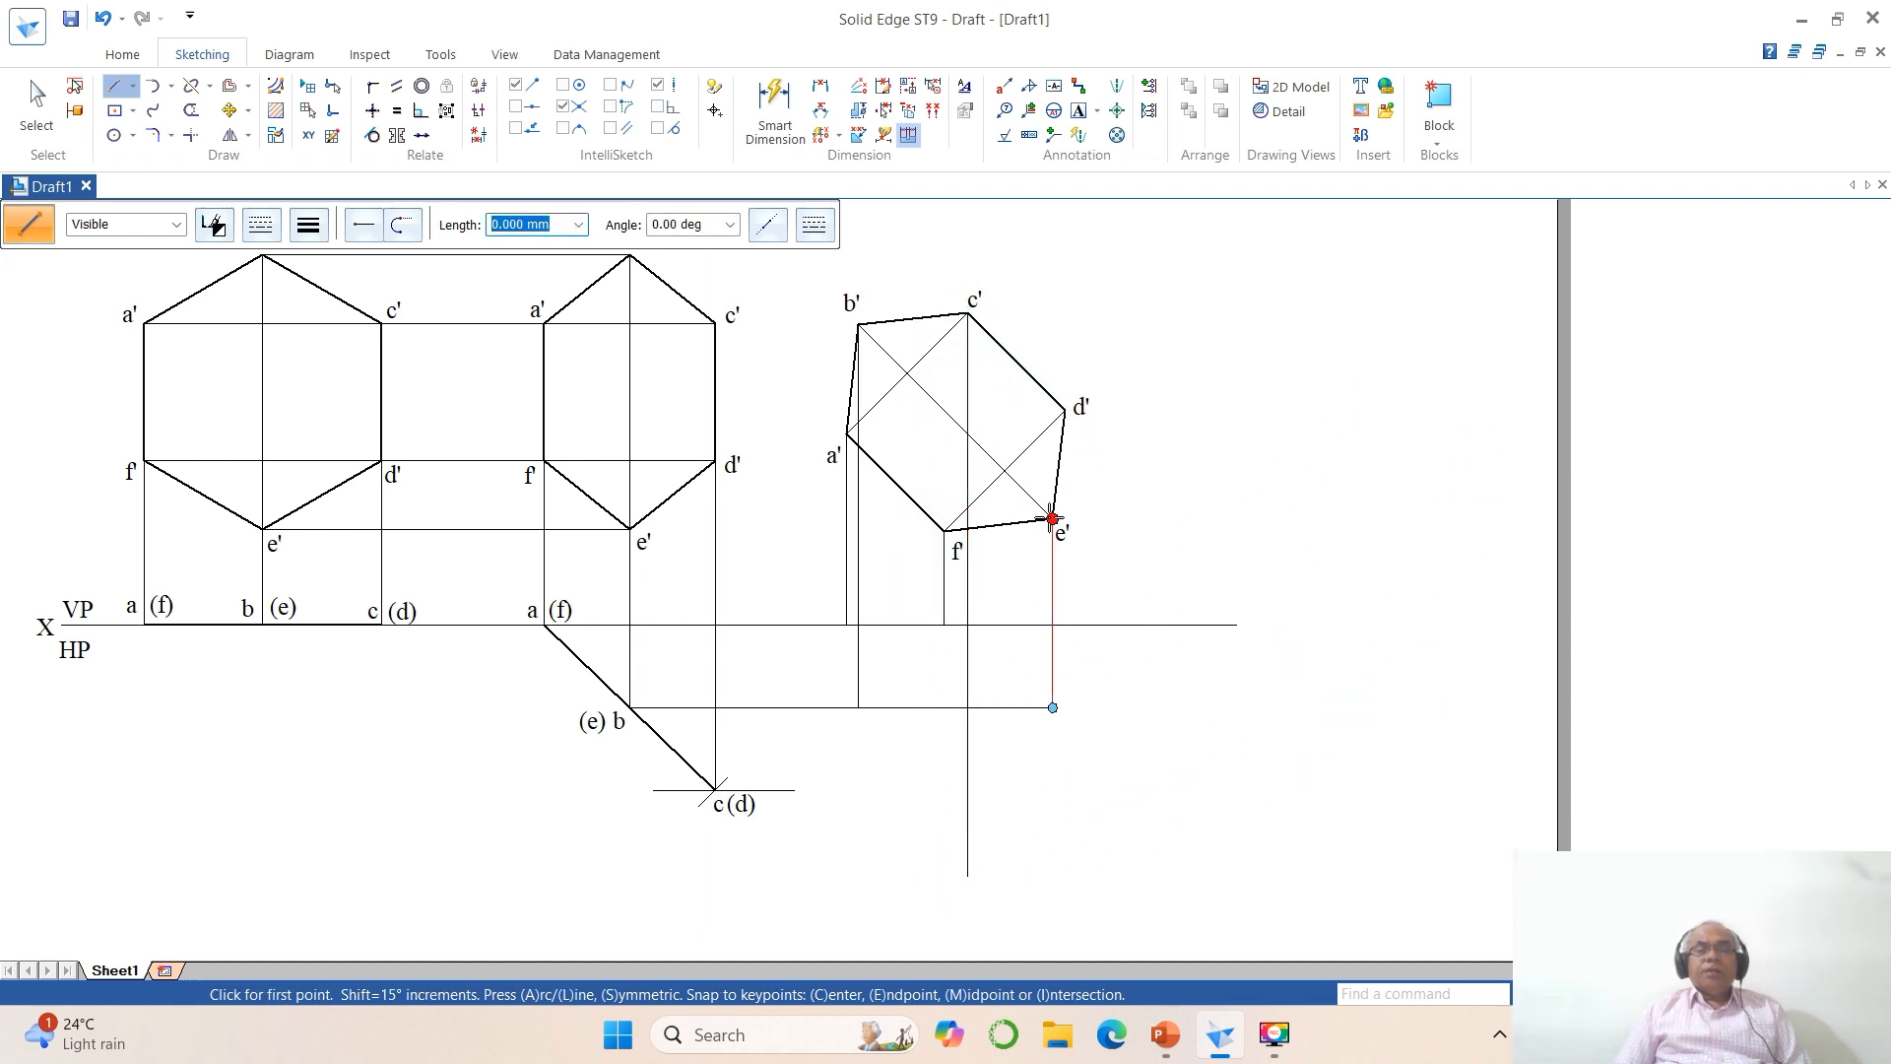
left_click(1064, 410)
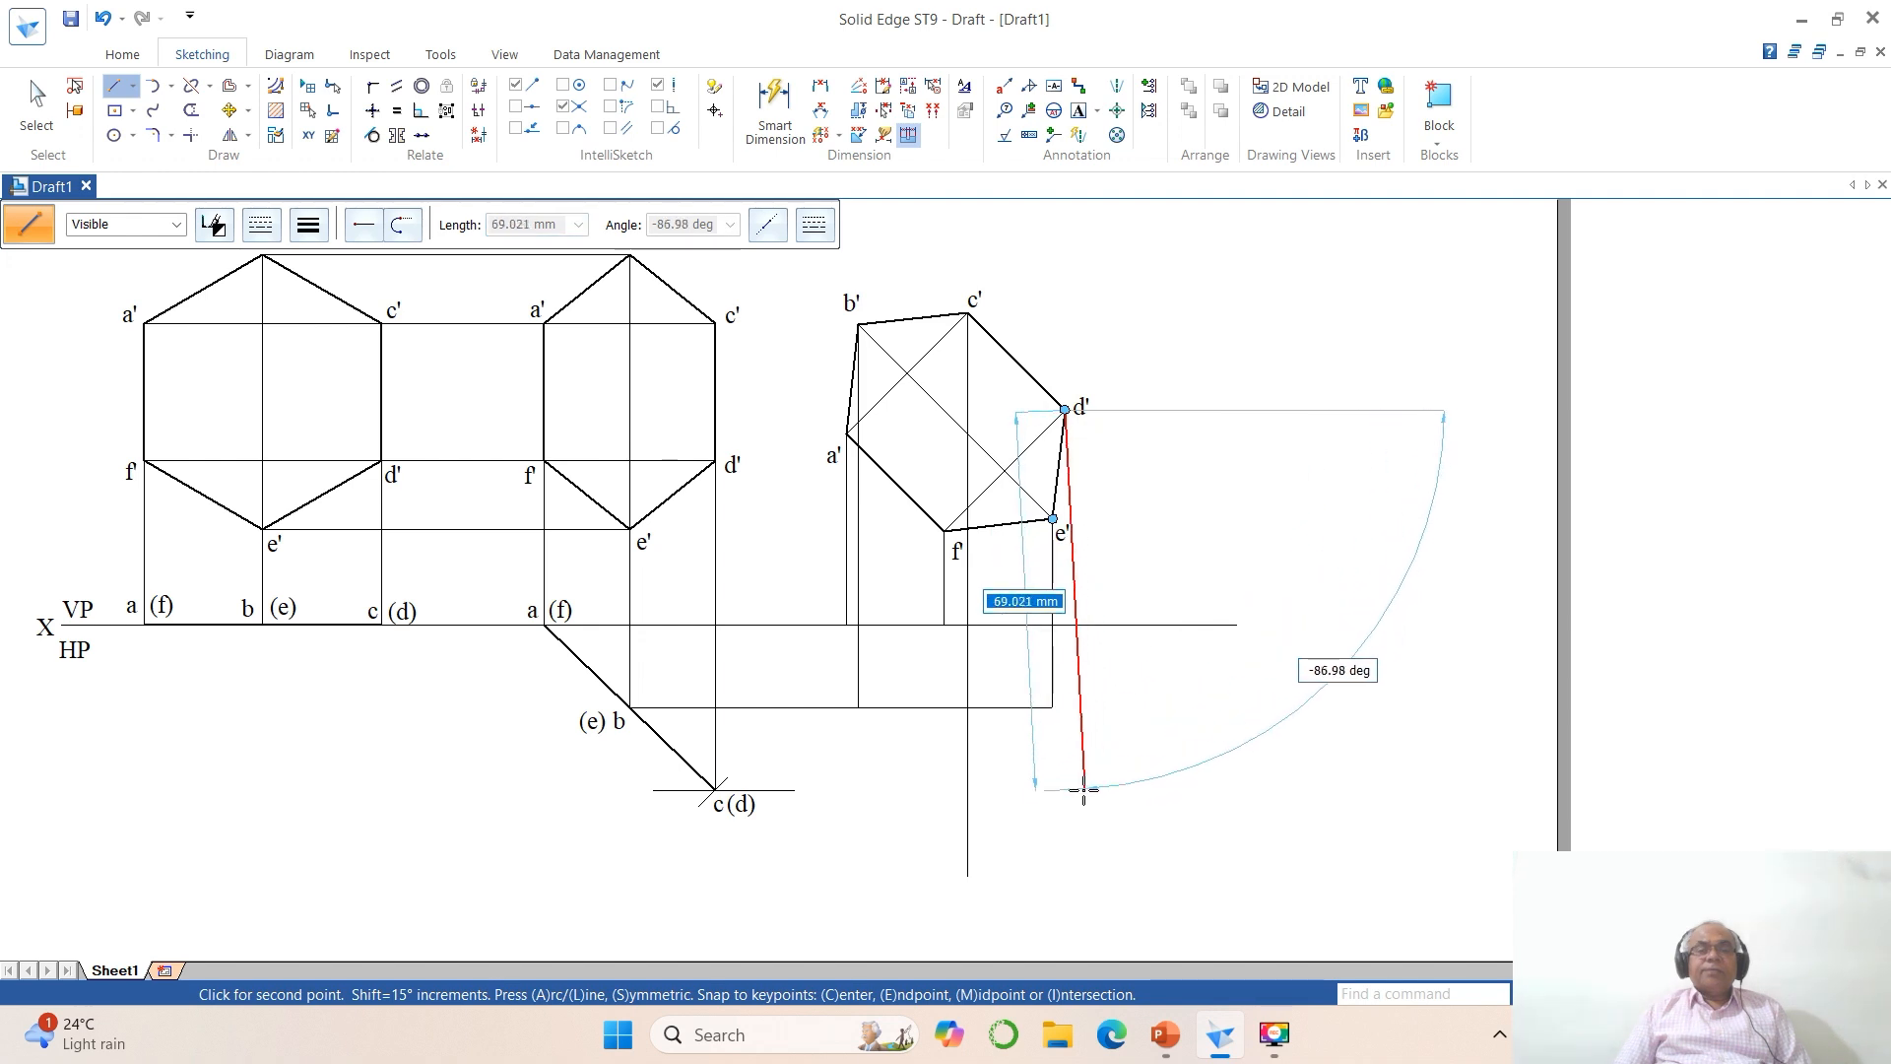
left_click(1064, 868)
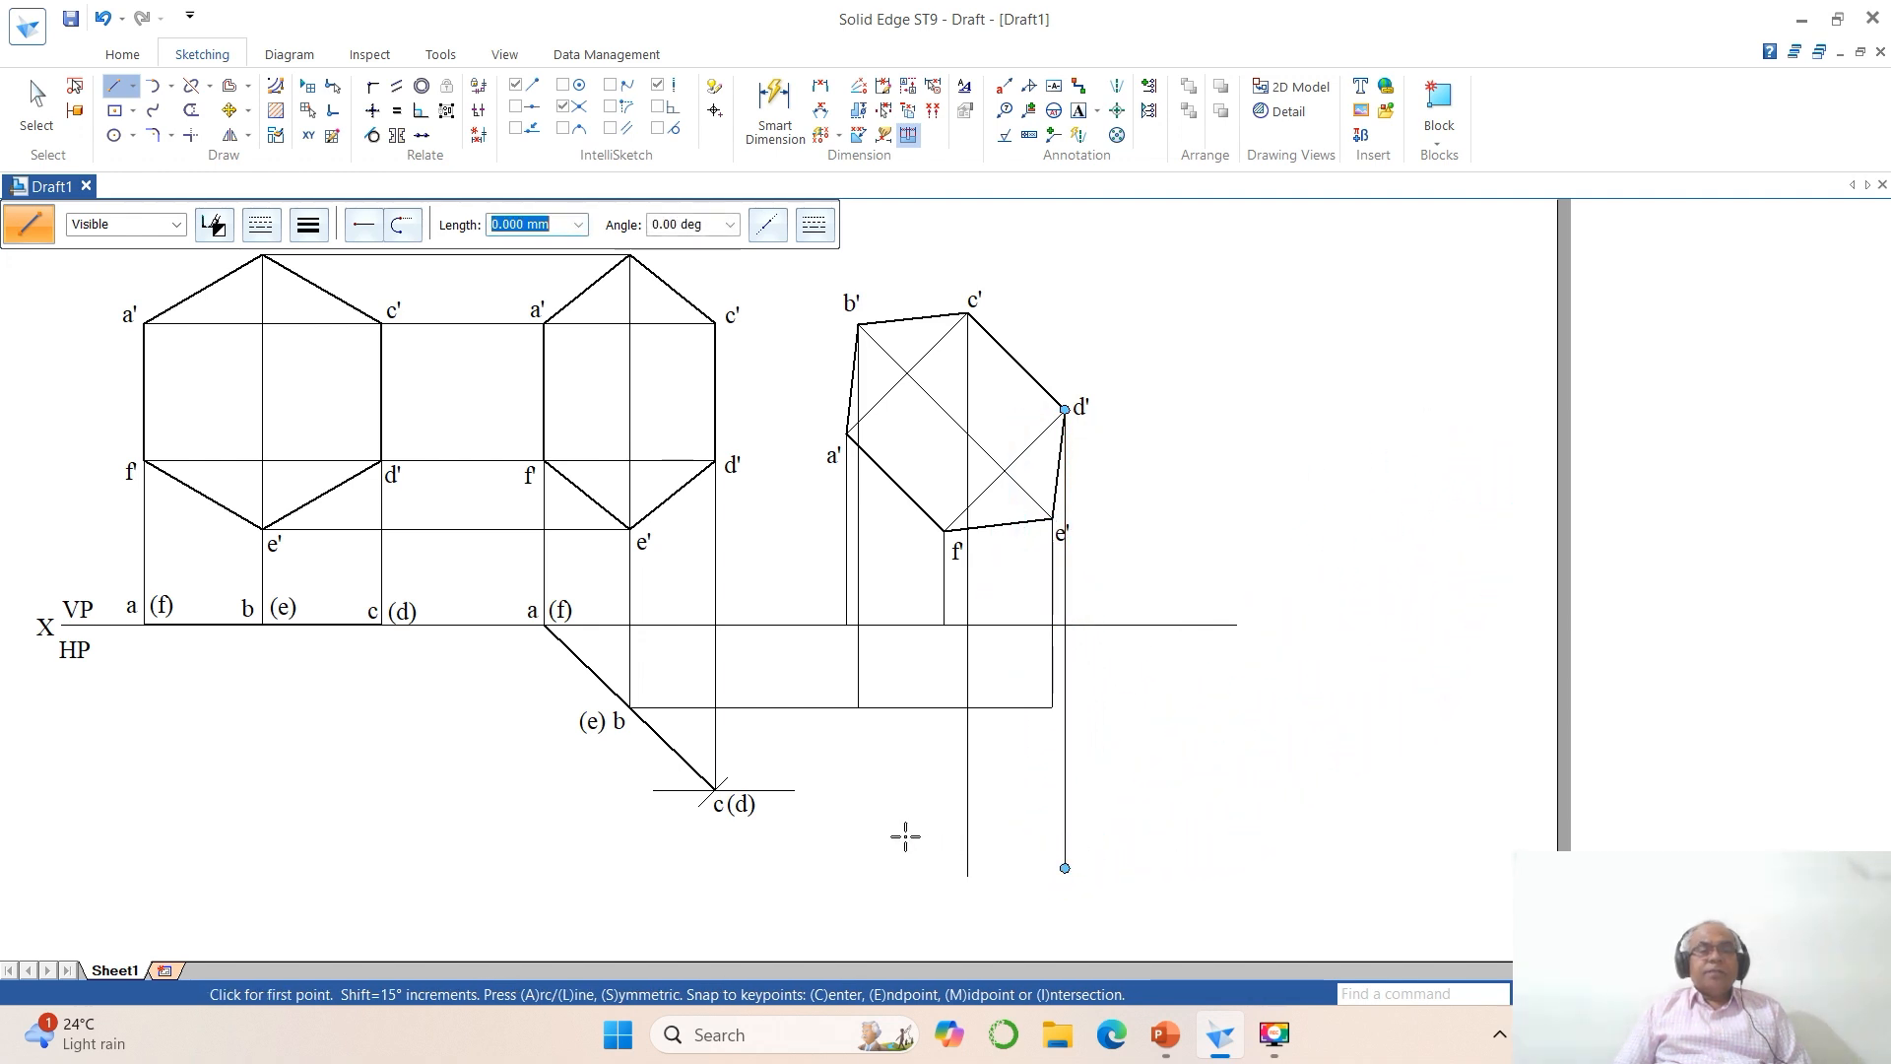
Step: Corner-trim the horizontal line through c(d) with the vertical projectors from c' and d', extending it to meet both
left_click(190, 135)
left_click(793, 793)
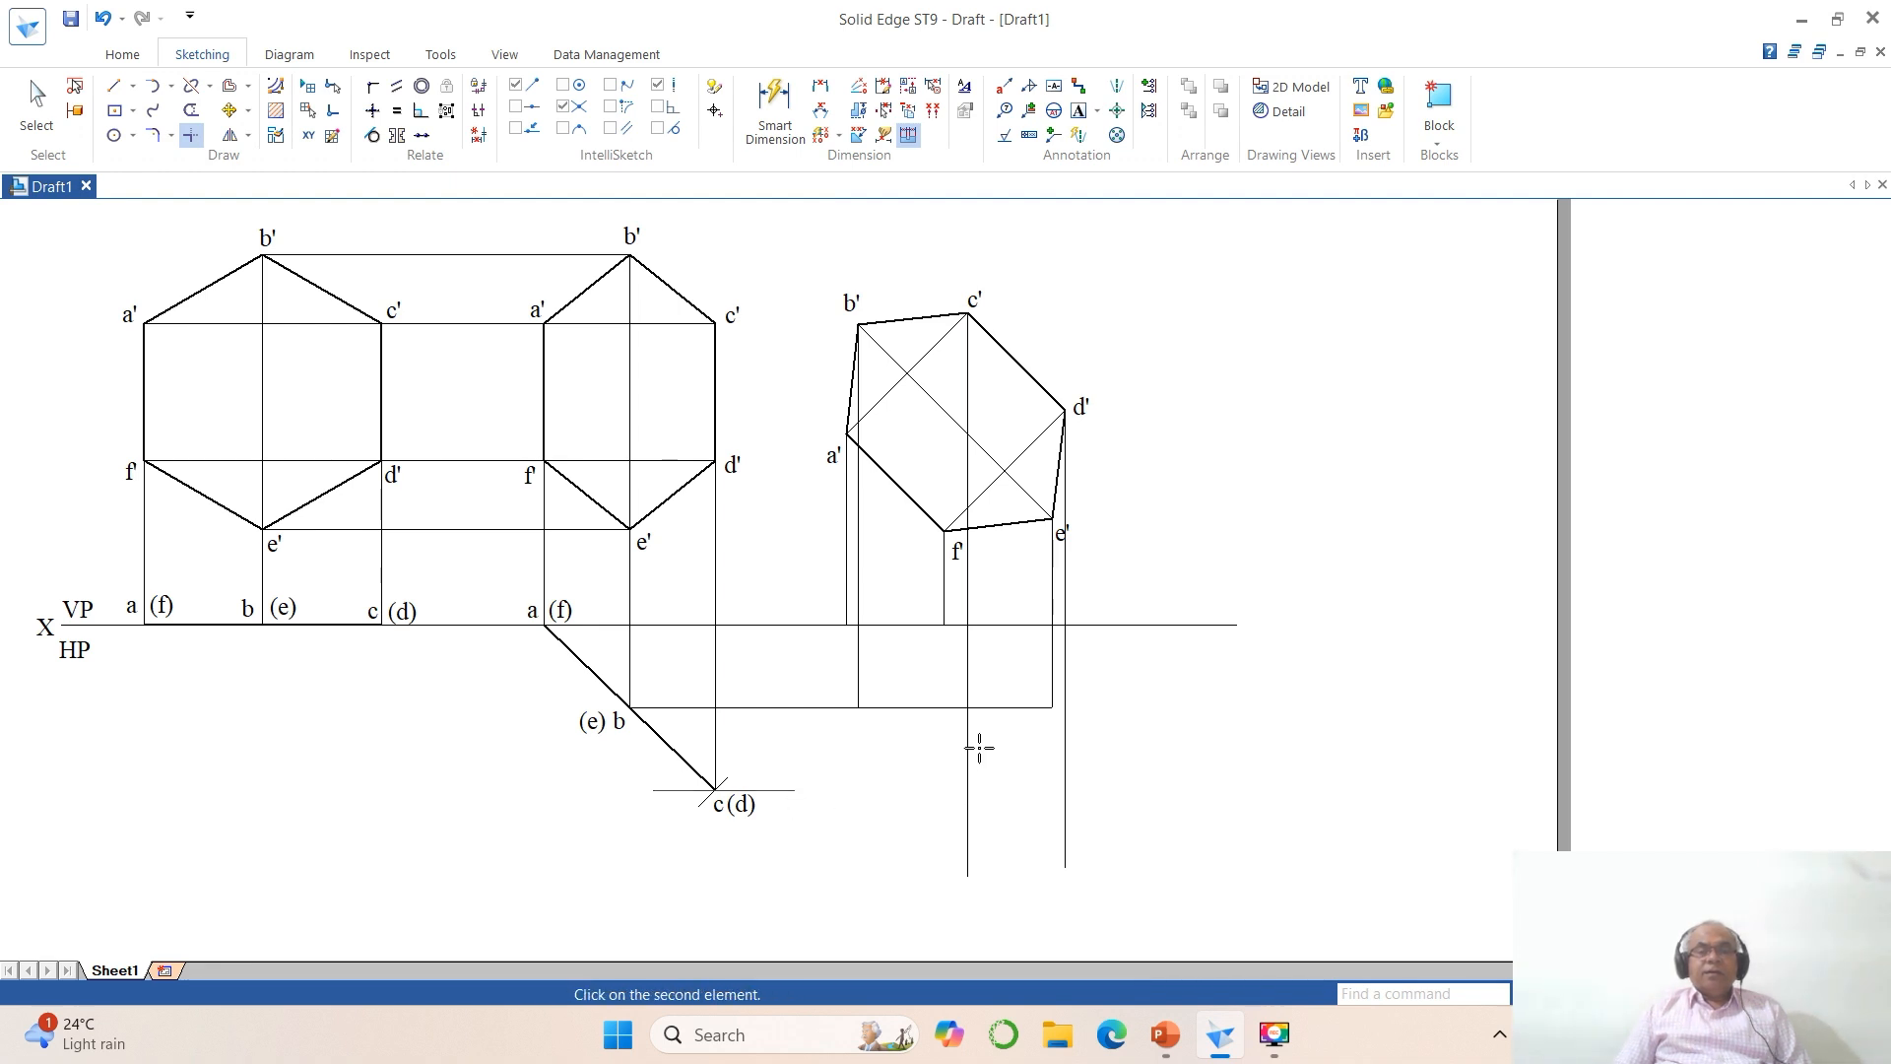
left_click(972, 751)
left_click(947, 788)
left_click(1070, 754)
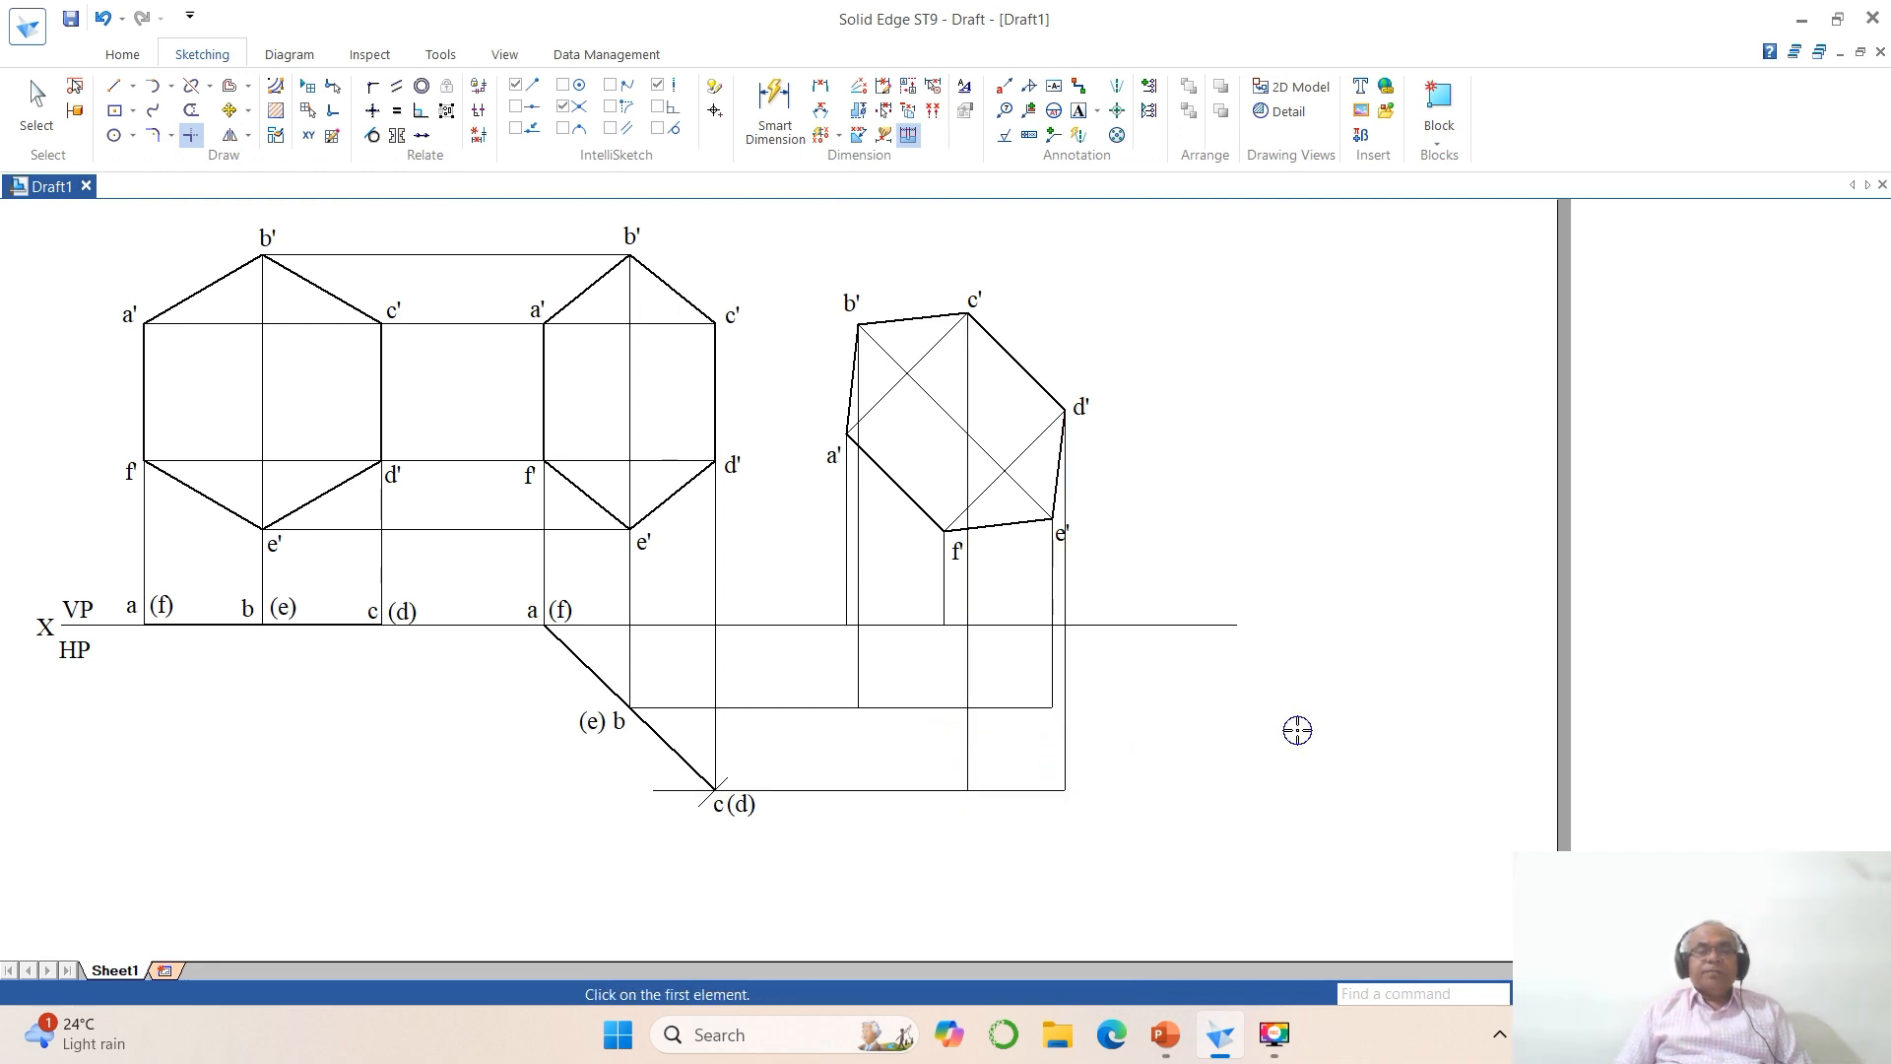
Step: Draw connected lines from the foot of the f' projector to the e' and d' projector intersections, forming top-view edges fe and ed
left_click(1603, 993)
left_click(461, 556)
left_click(1334, 893)
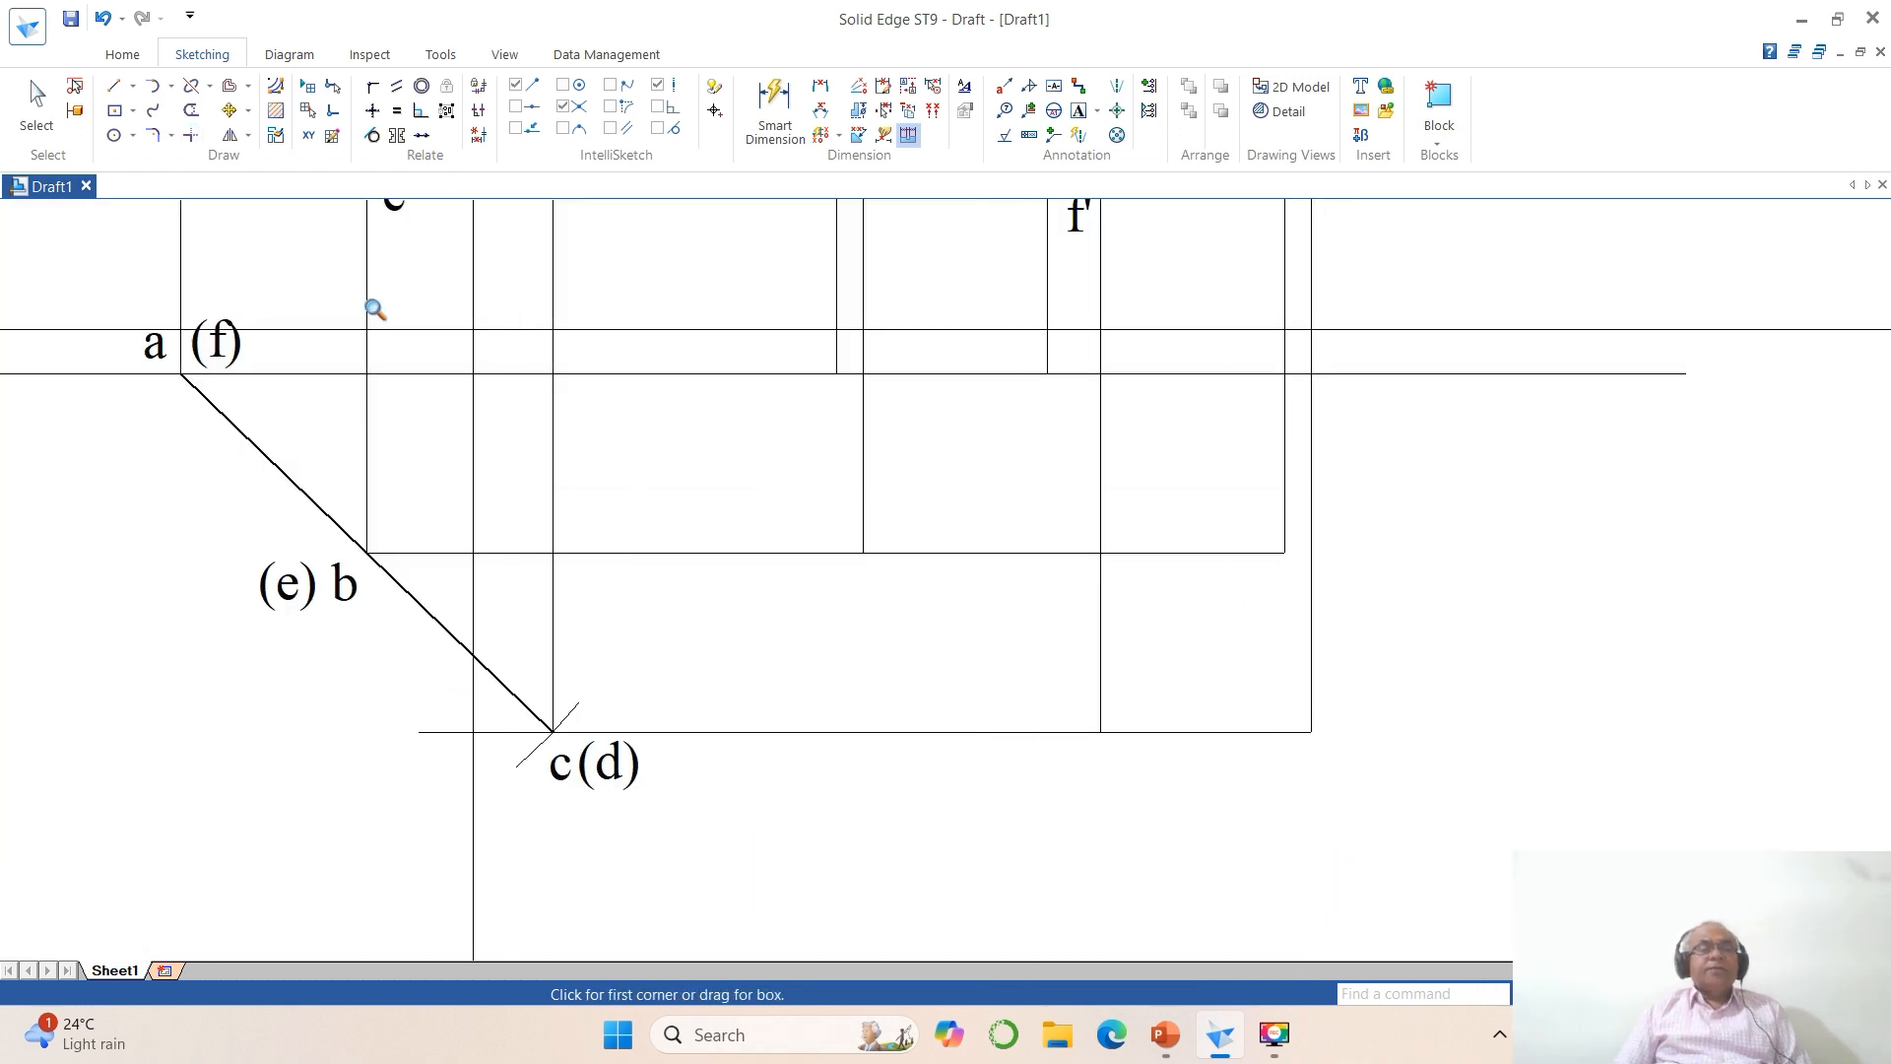
left_click(126, 93)
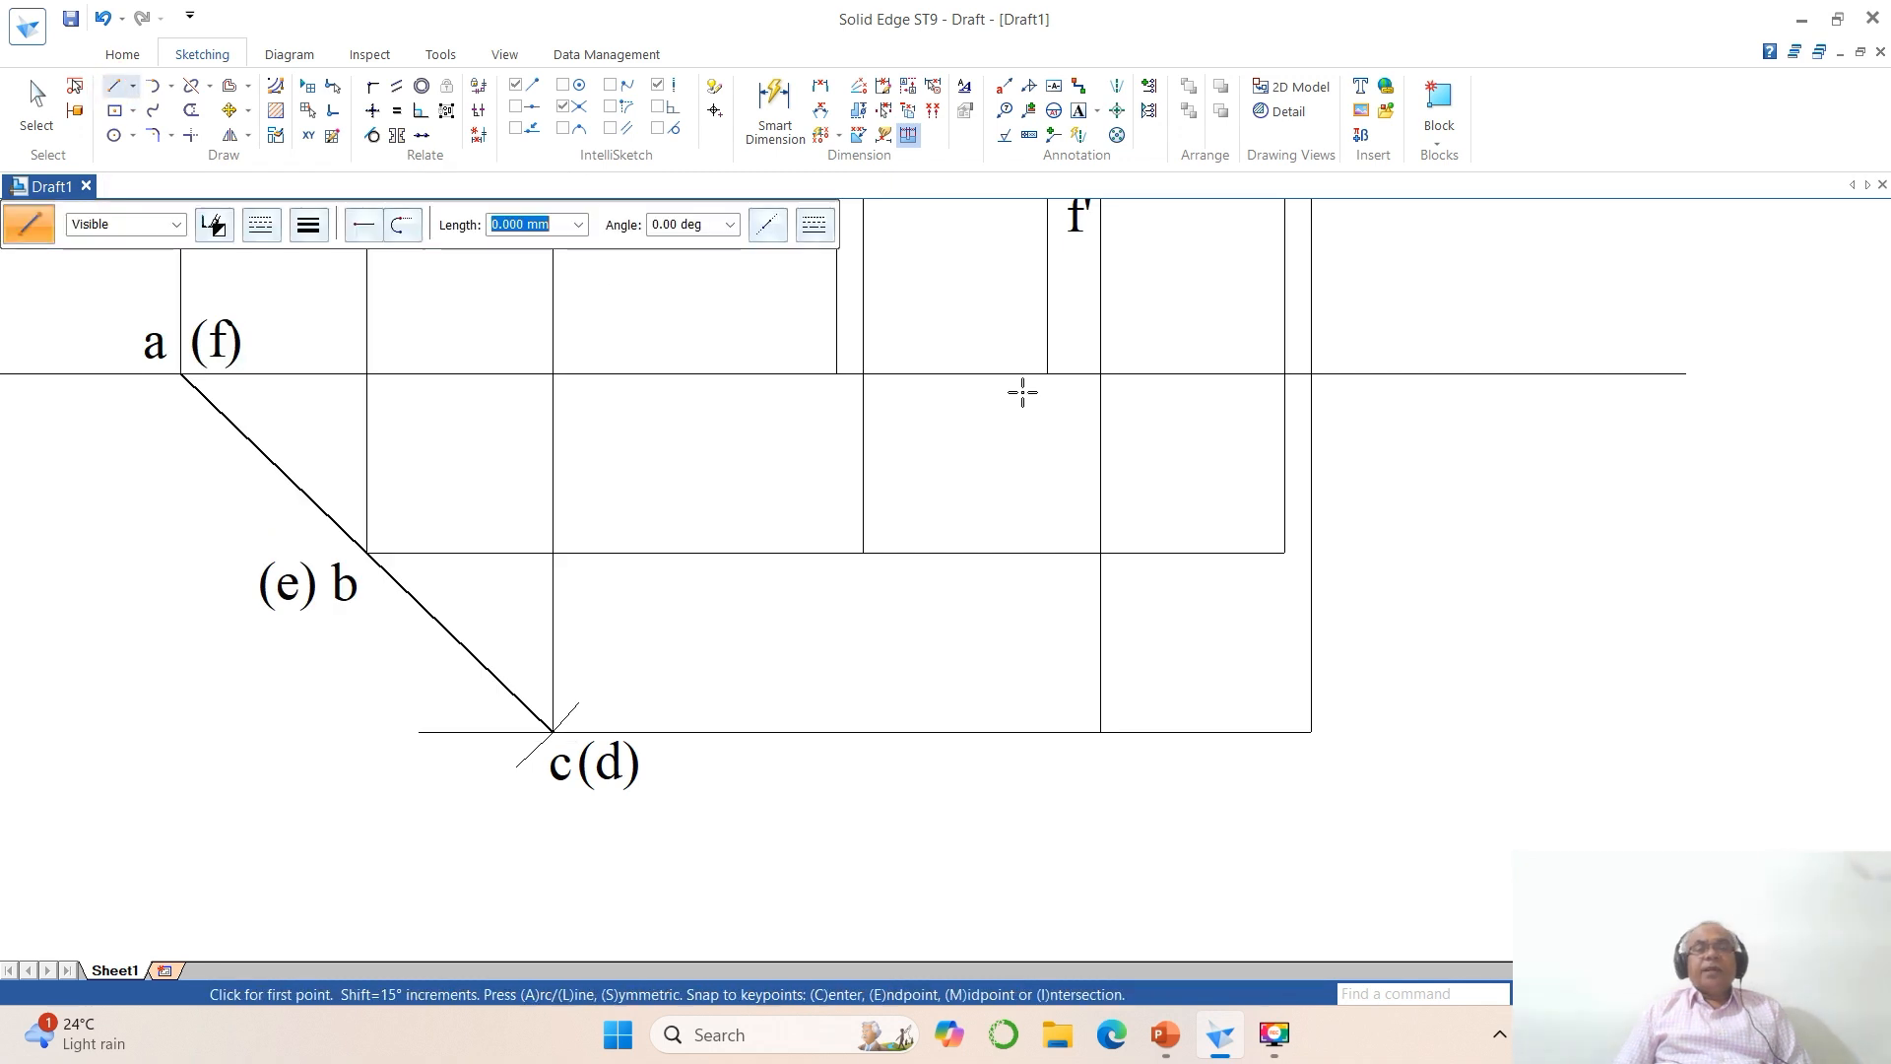
left_click(1069, 397)
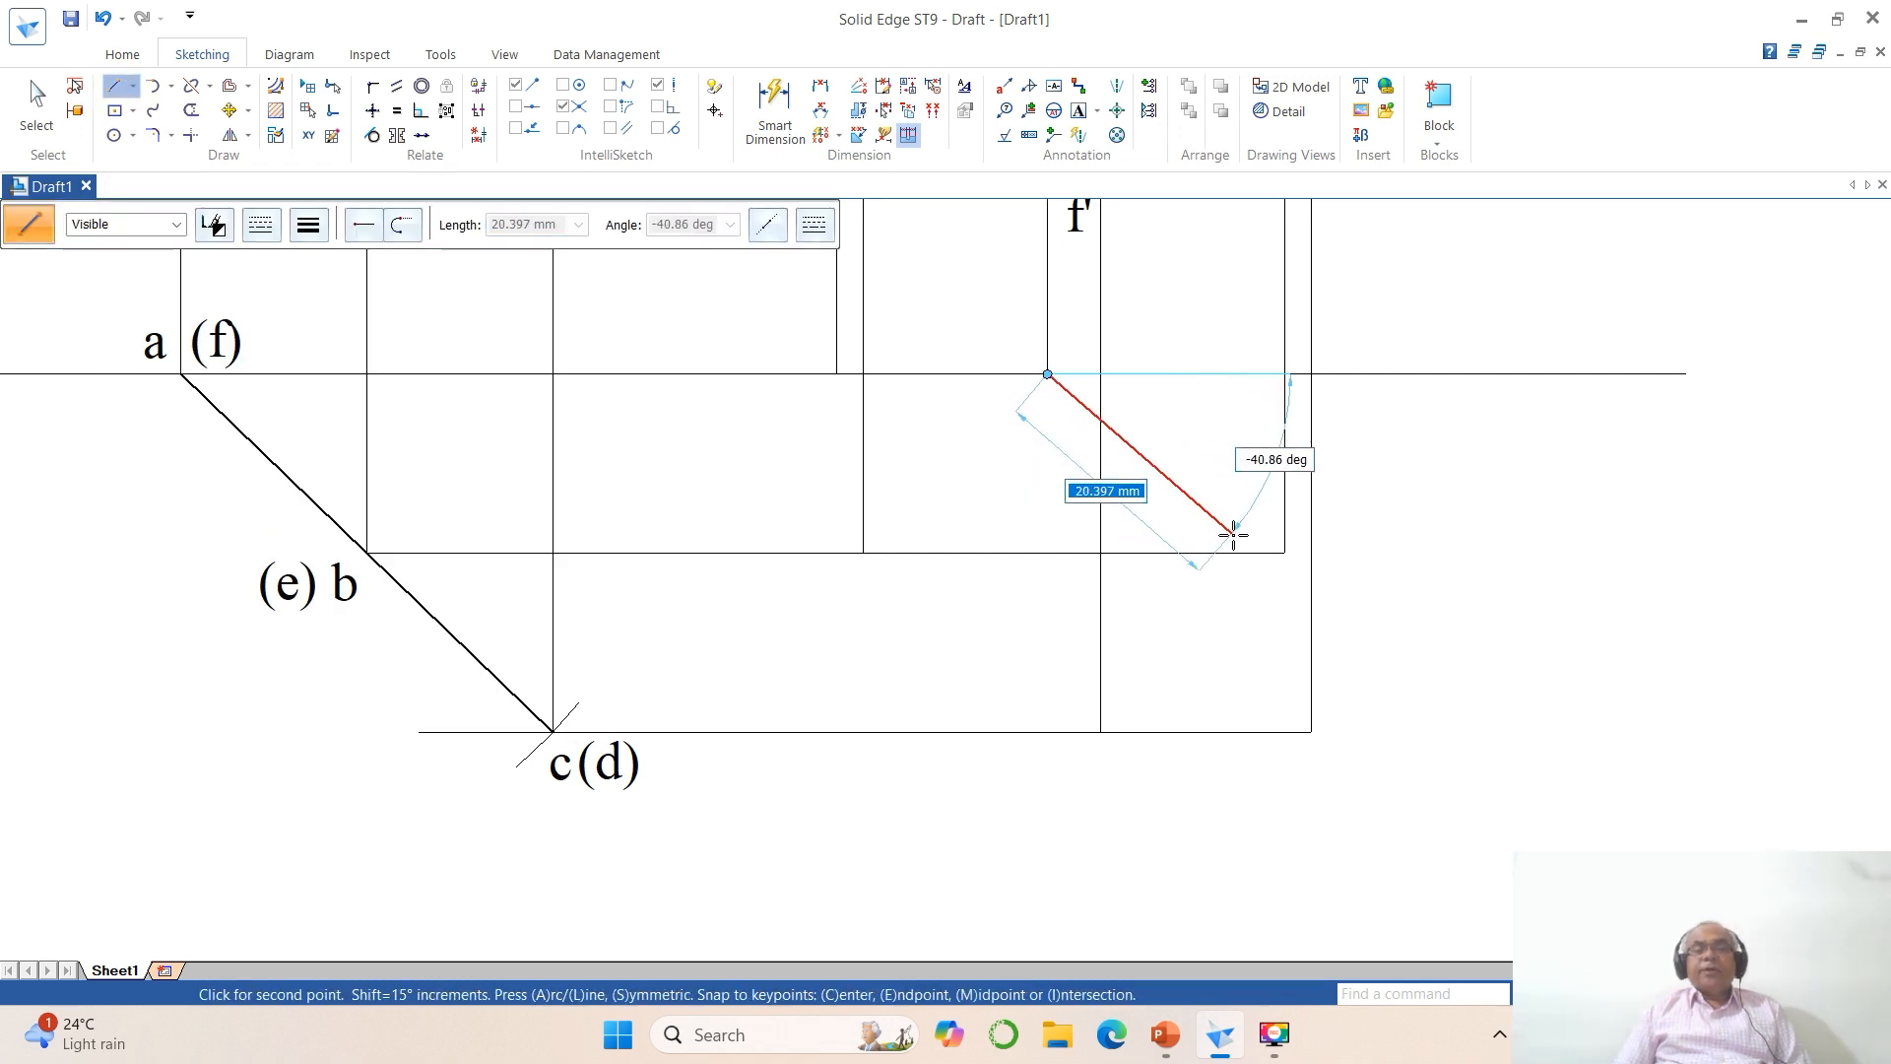
left_click(1282, 551)
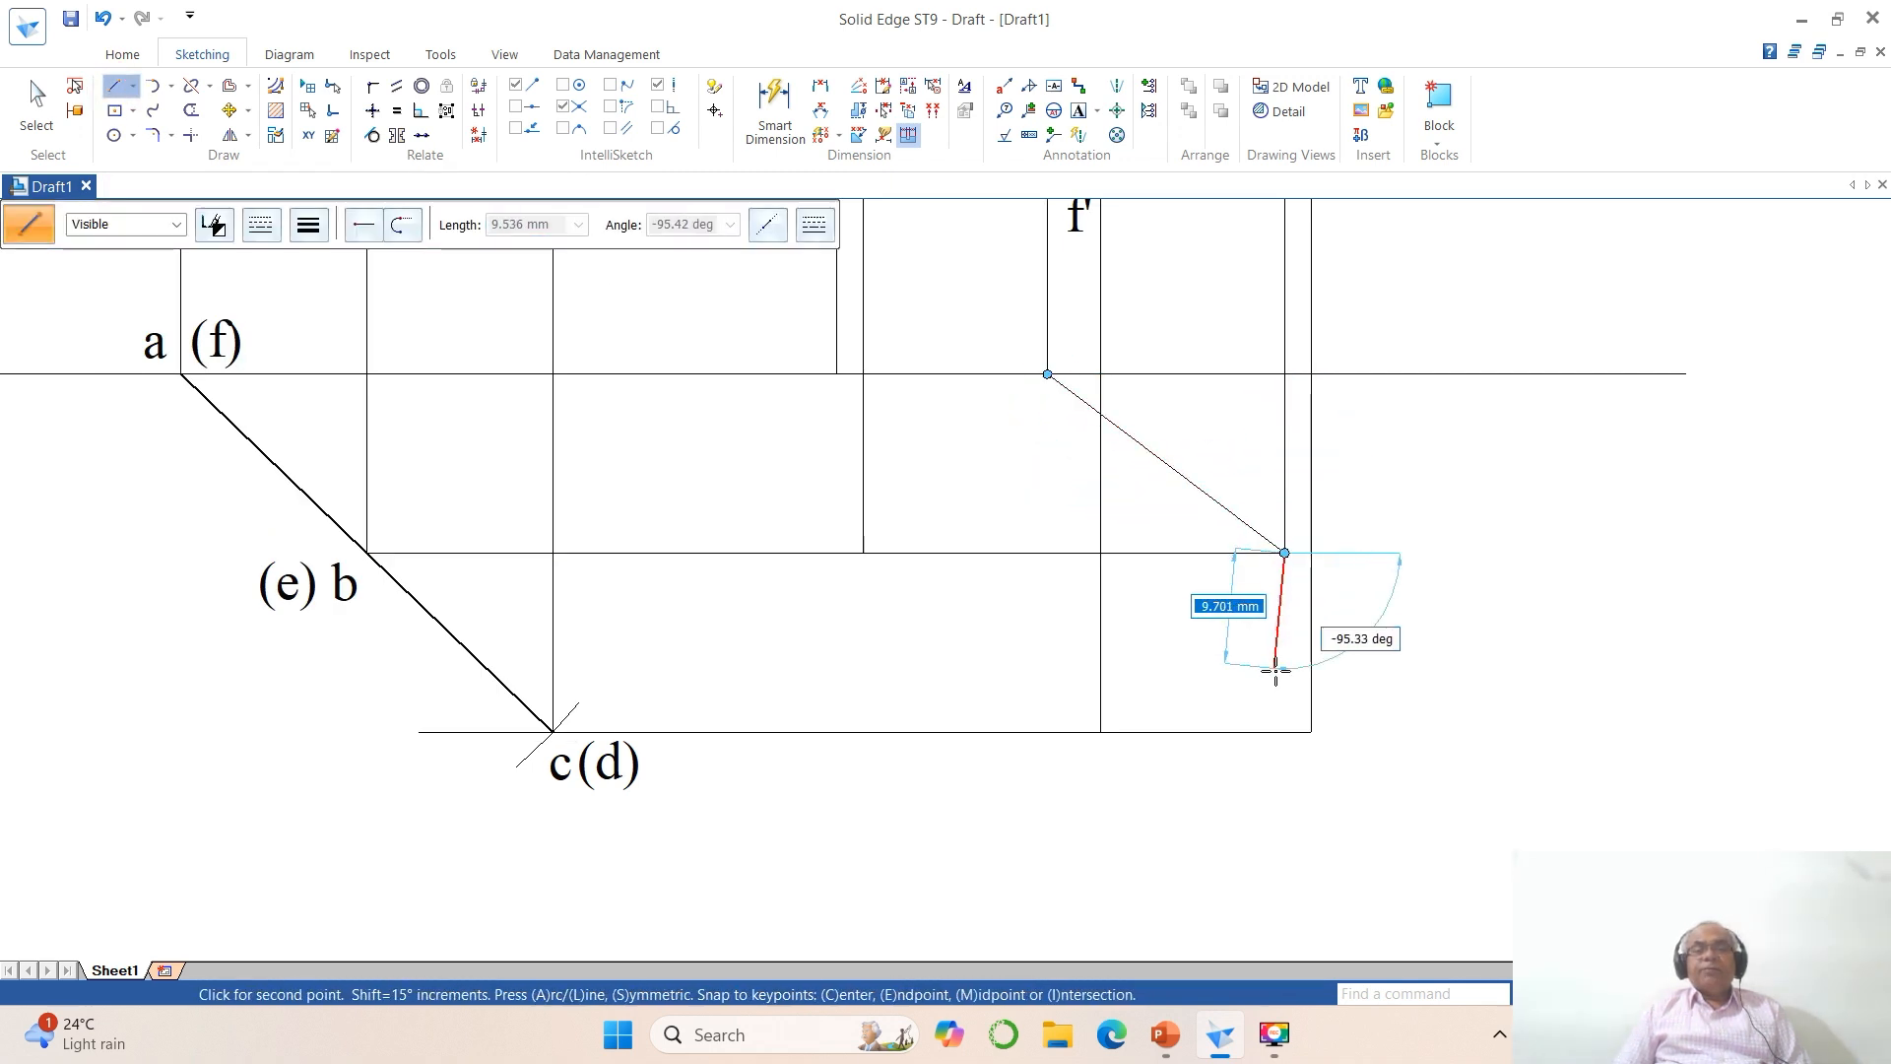
left_click(1310, 731)
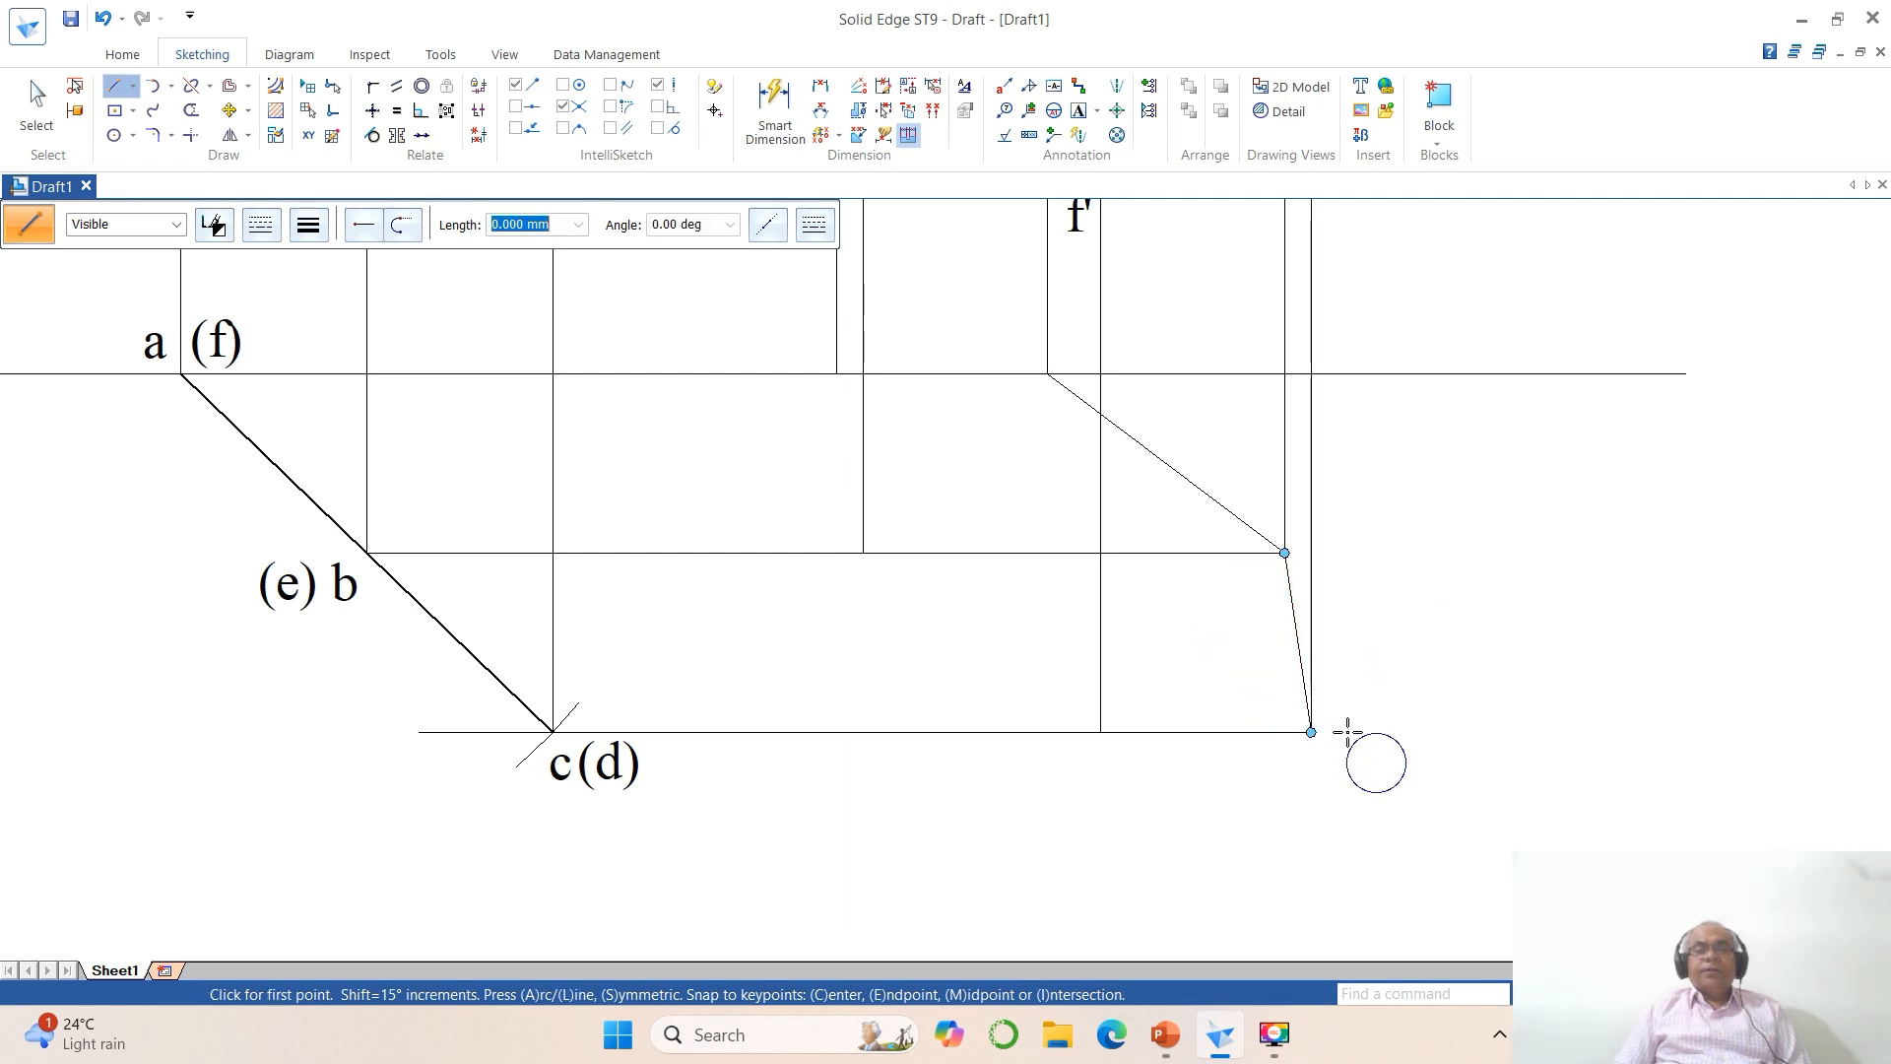
Step: Draw connected lines from the foot of the a' projector to the b' and c' projector intersections, forming top-view edges ab and bc
left_click(836, 374)
left_click(863, 553)
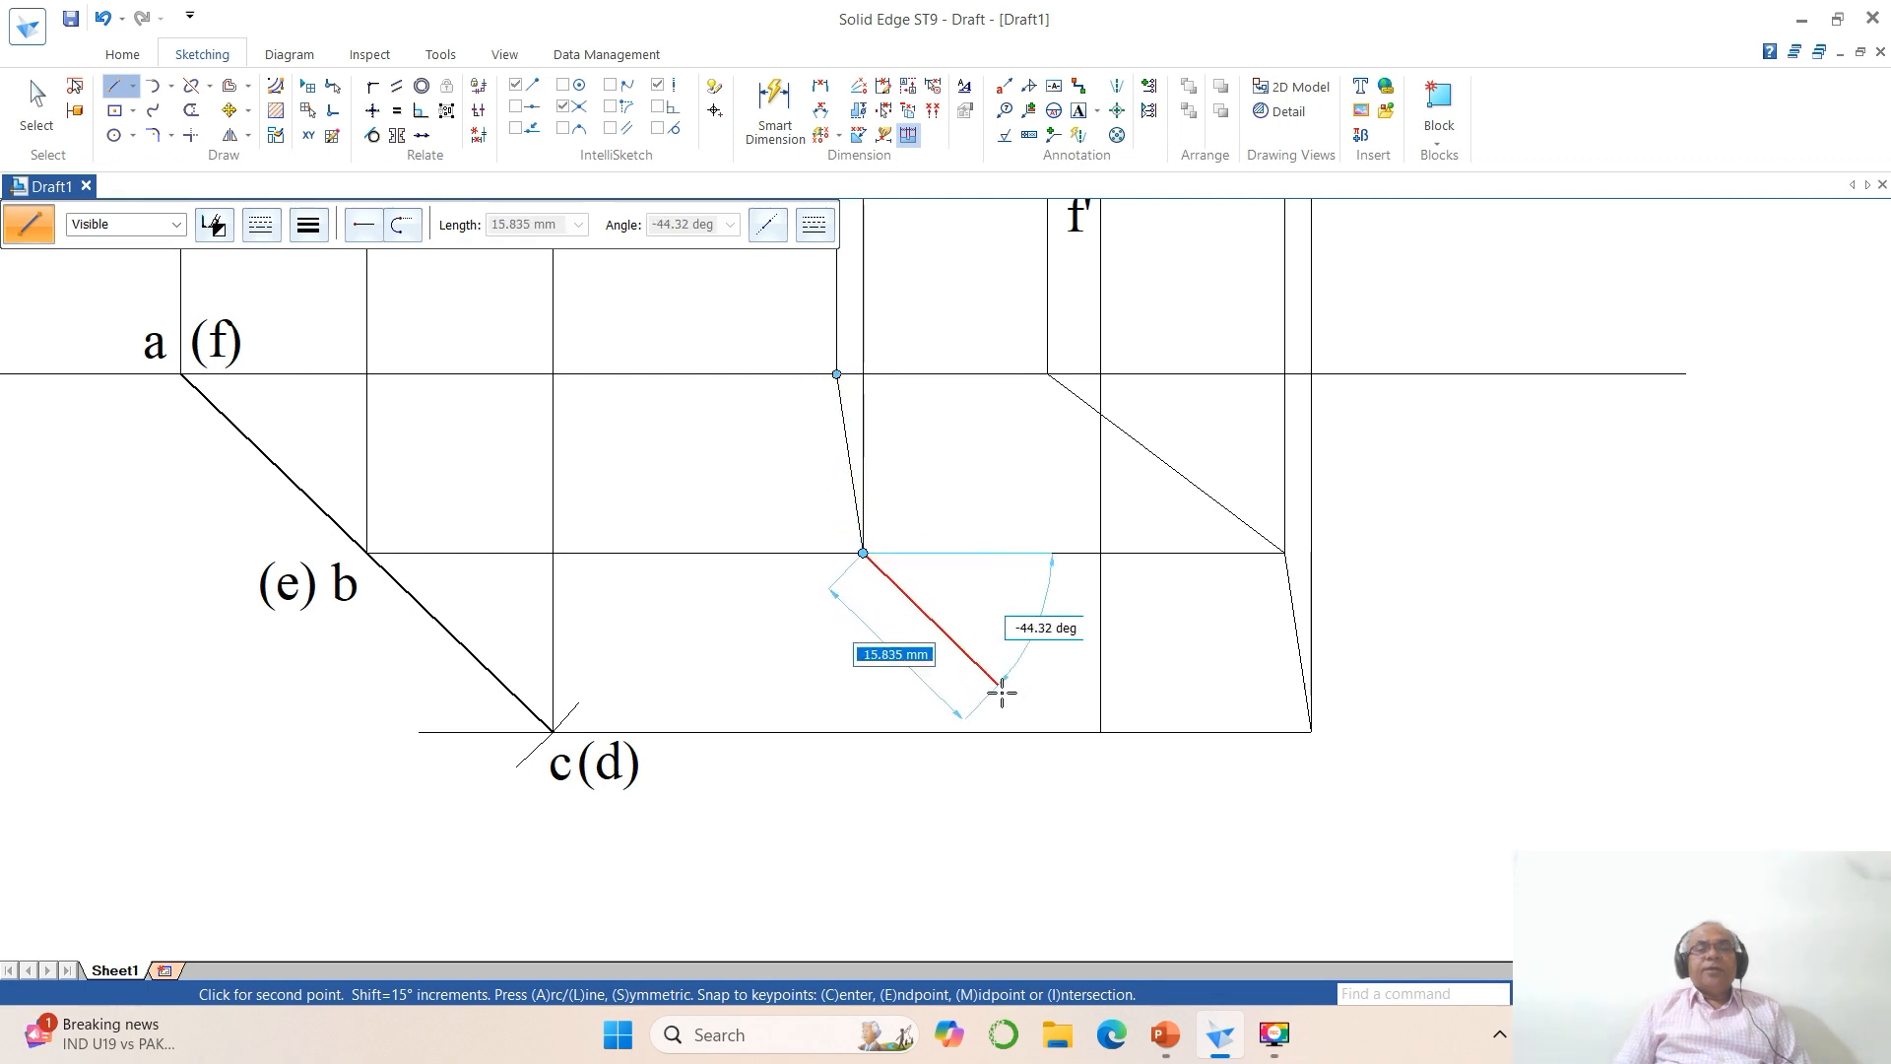
left_click(1096, 732)
right_click(1197, 773)
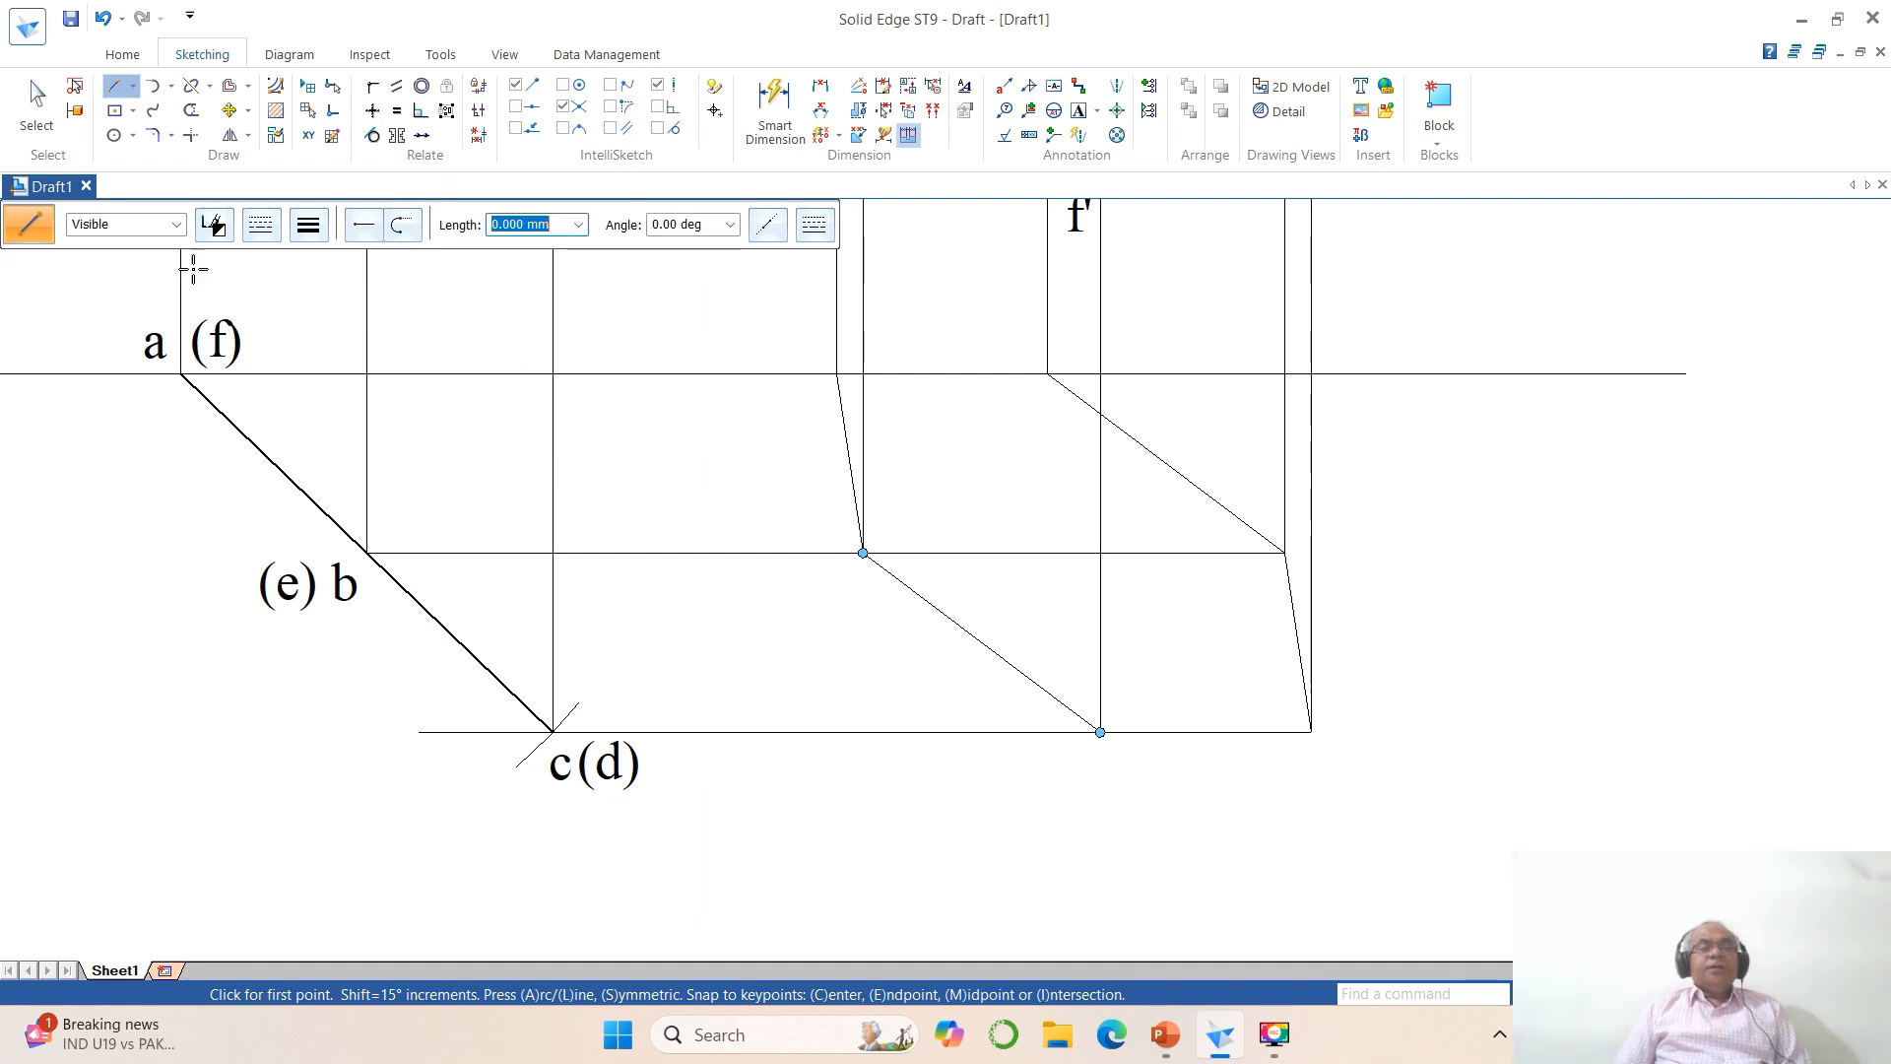
Step: Split the XY line at the top view's two upper corners and the lowest horizontal projector at the c' projector
left_click(192, 86)
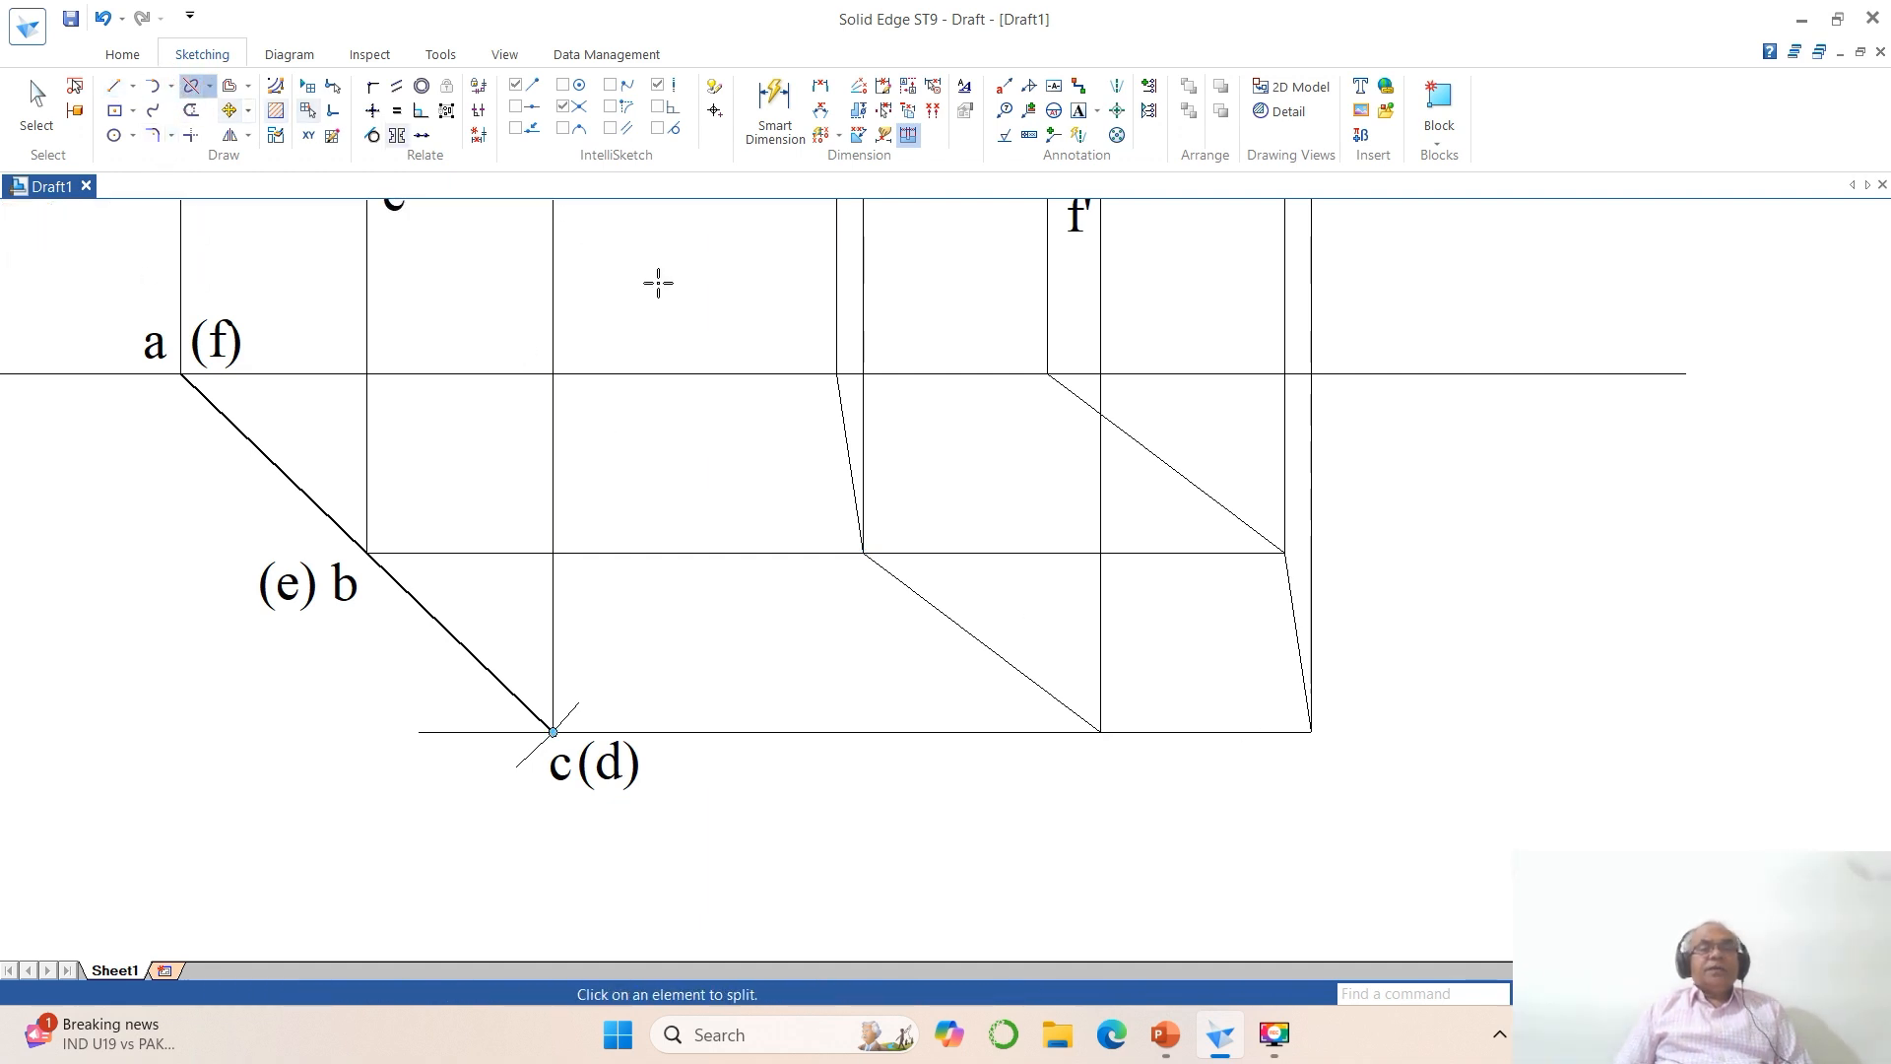
left_click(836, 373)
left_click(938, 374)
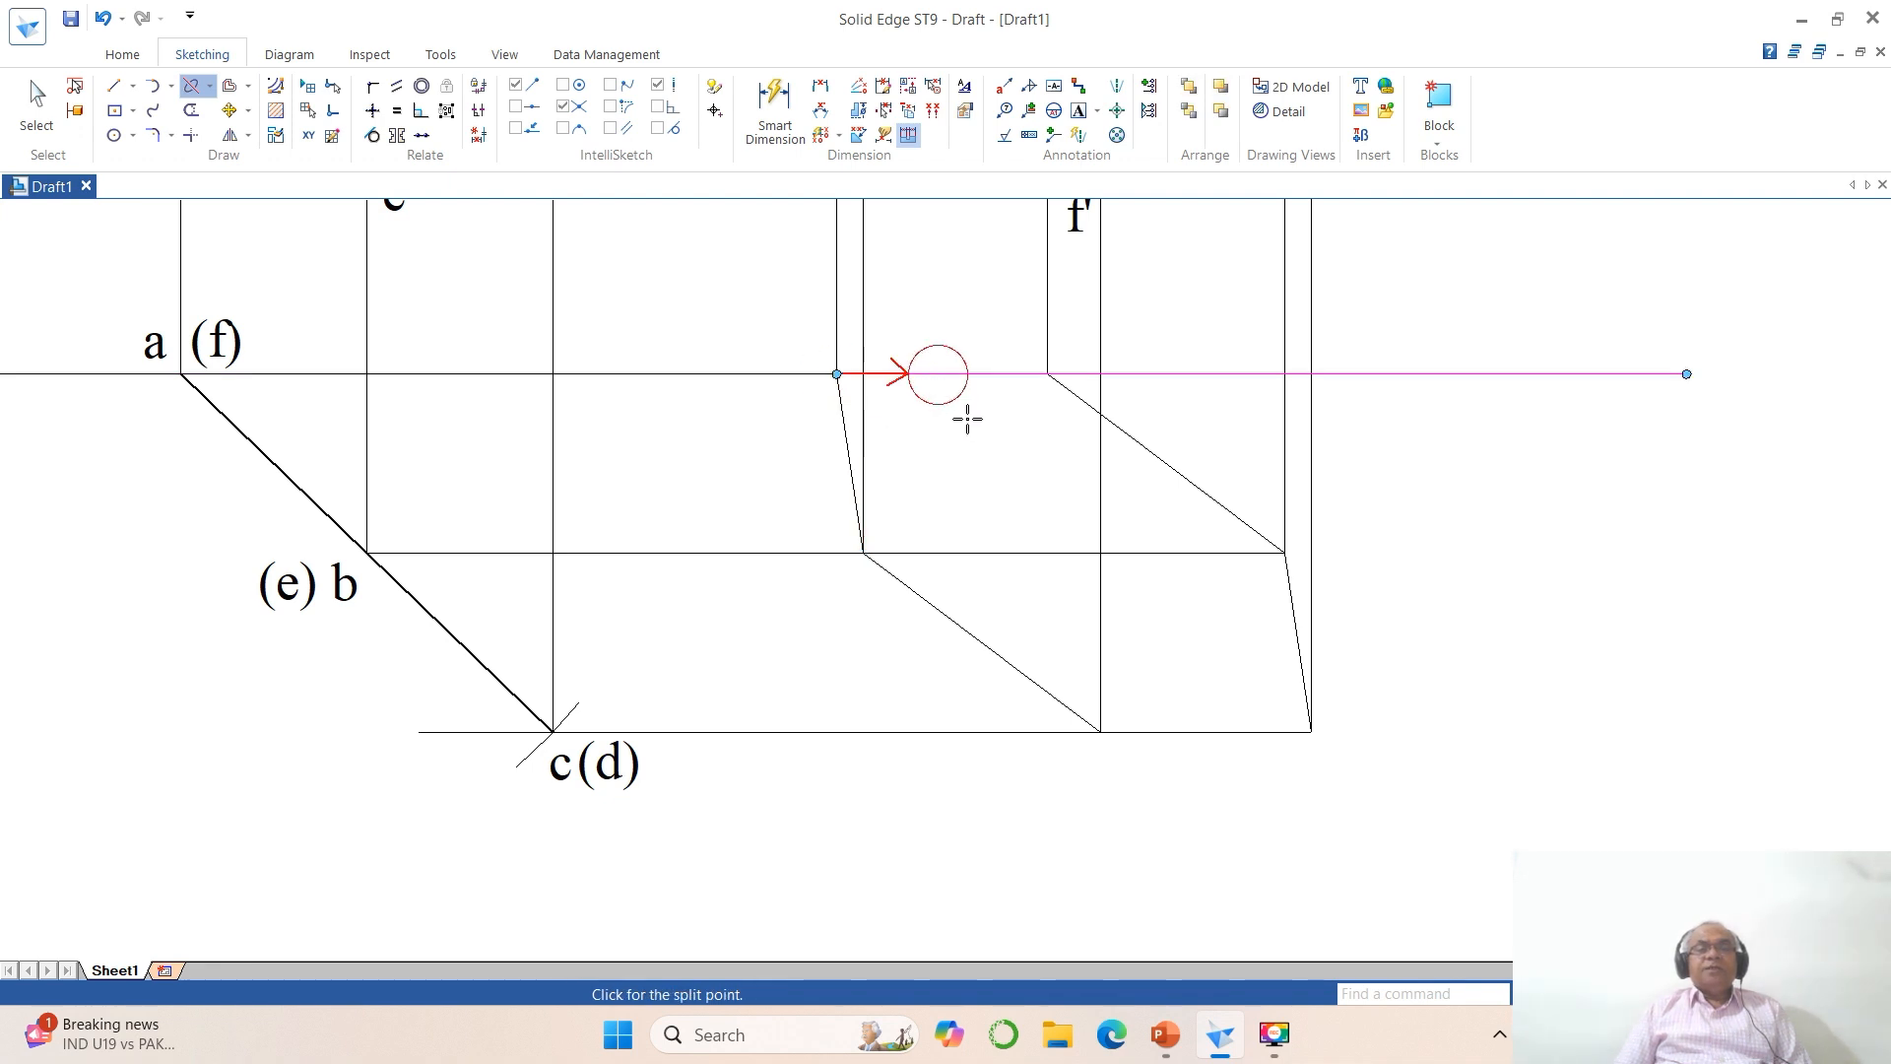
left_click(1048, 375)
left_click(1144, 733)
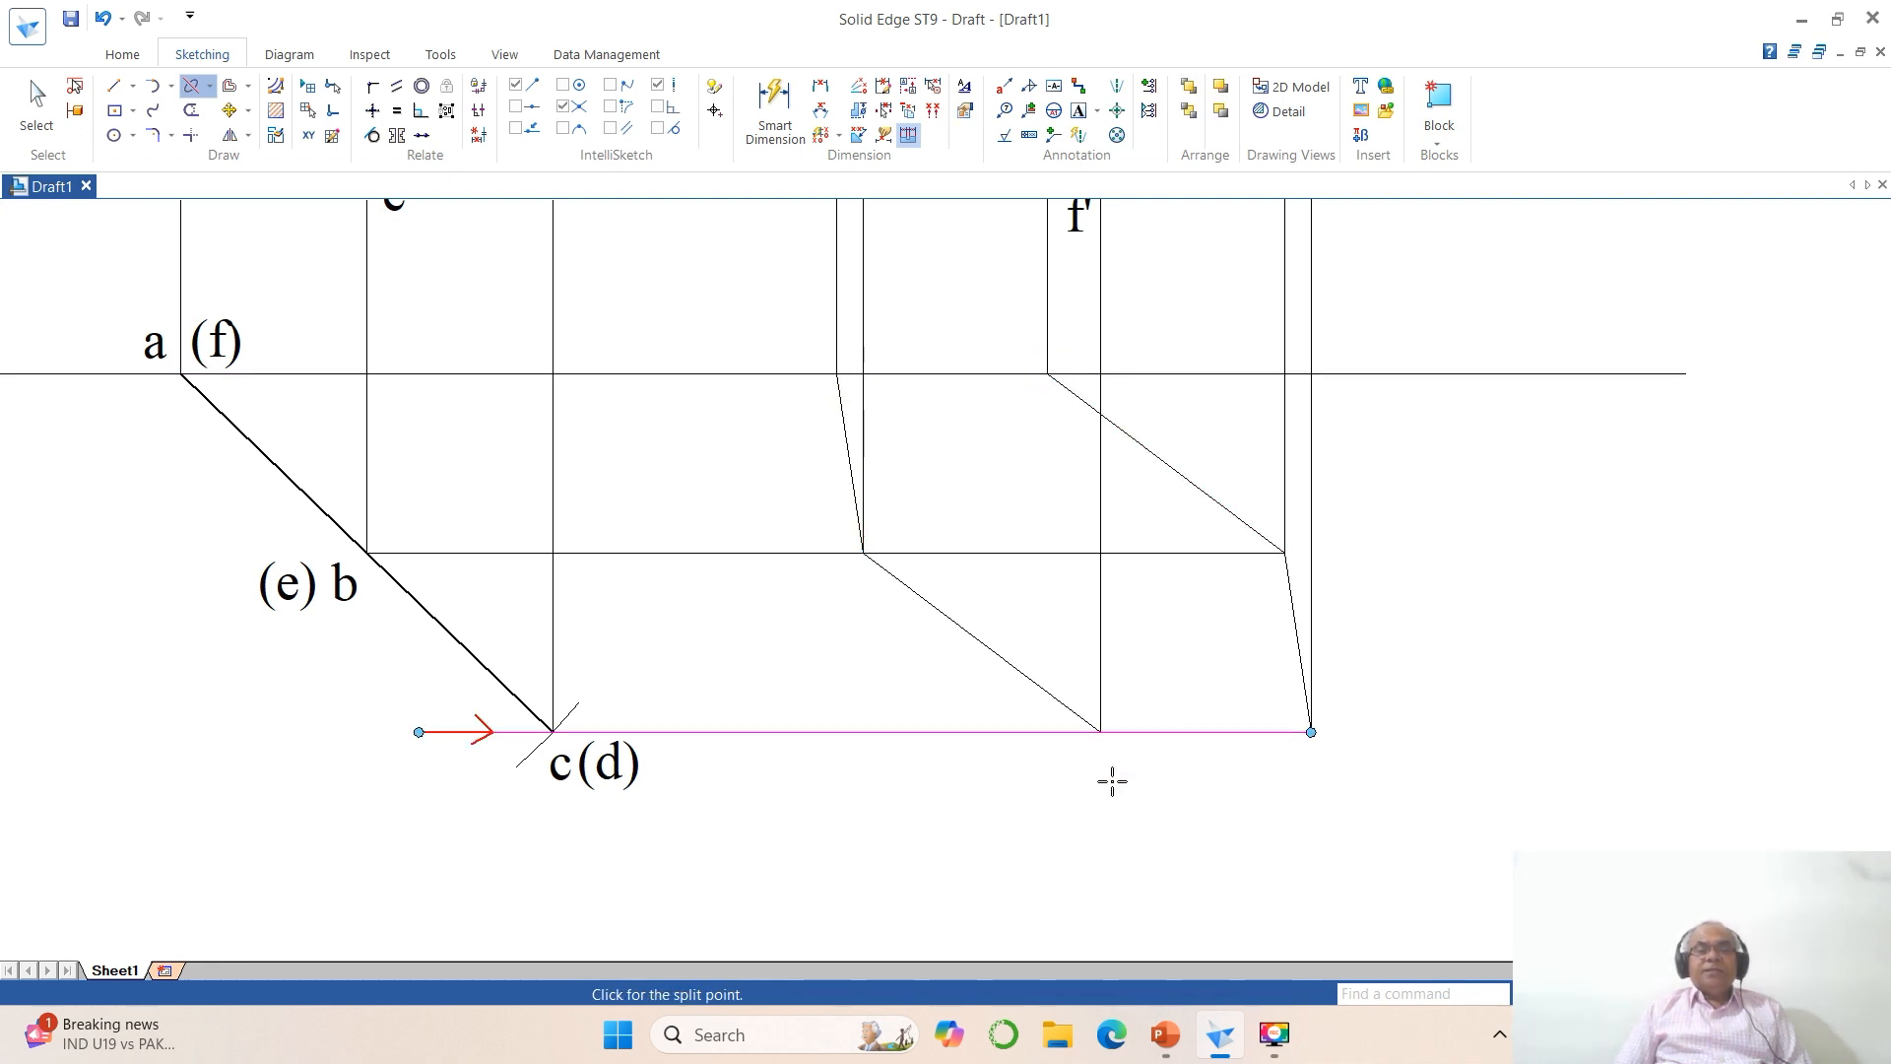
left_click(1101, 734)
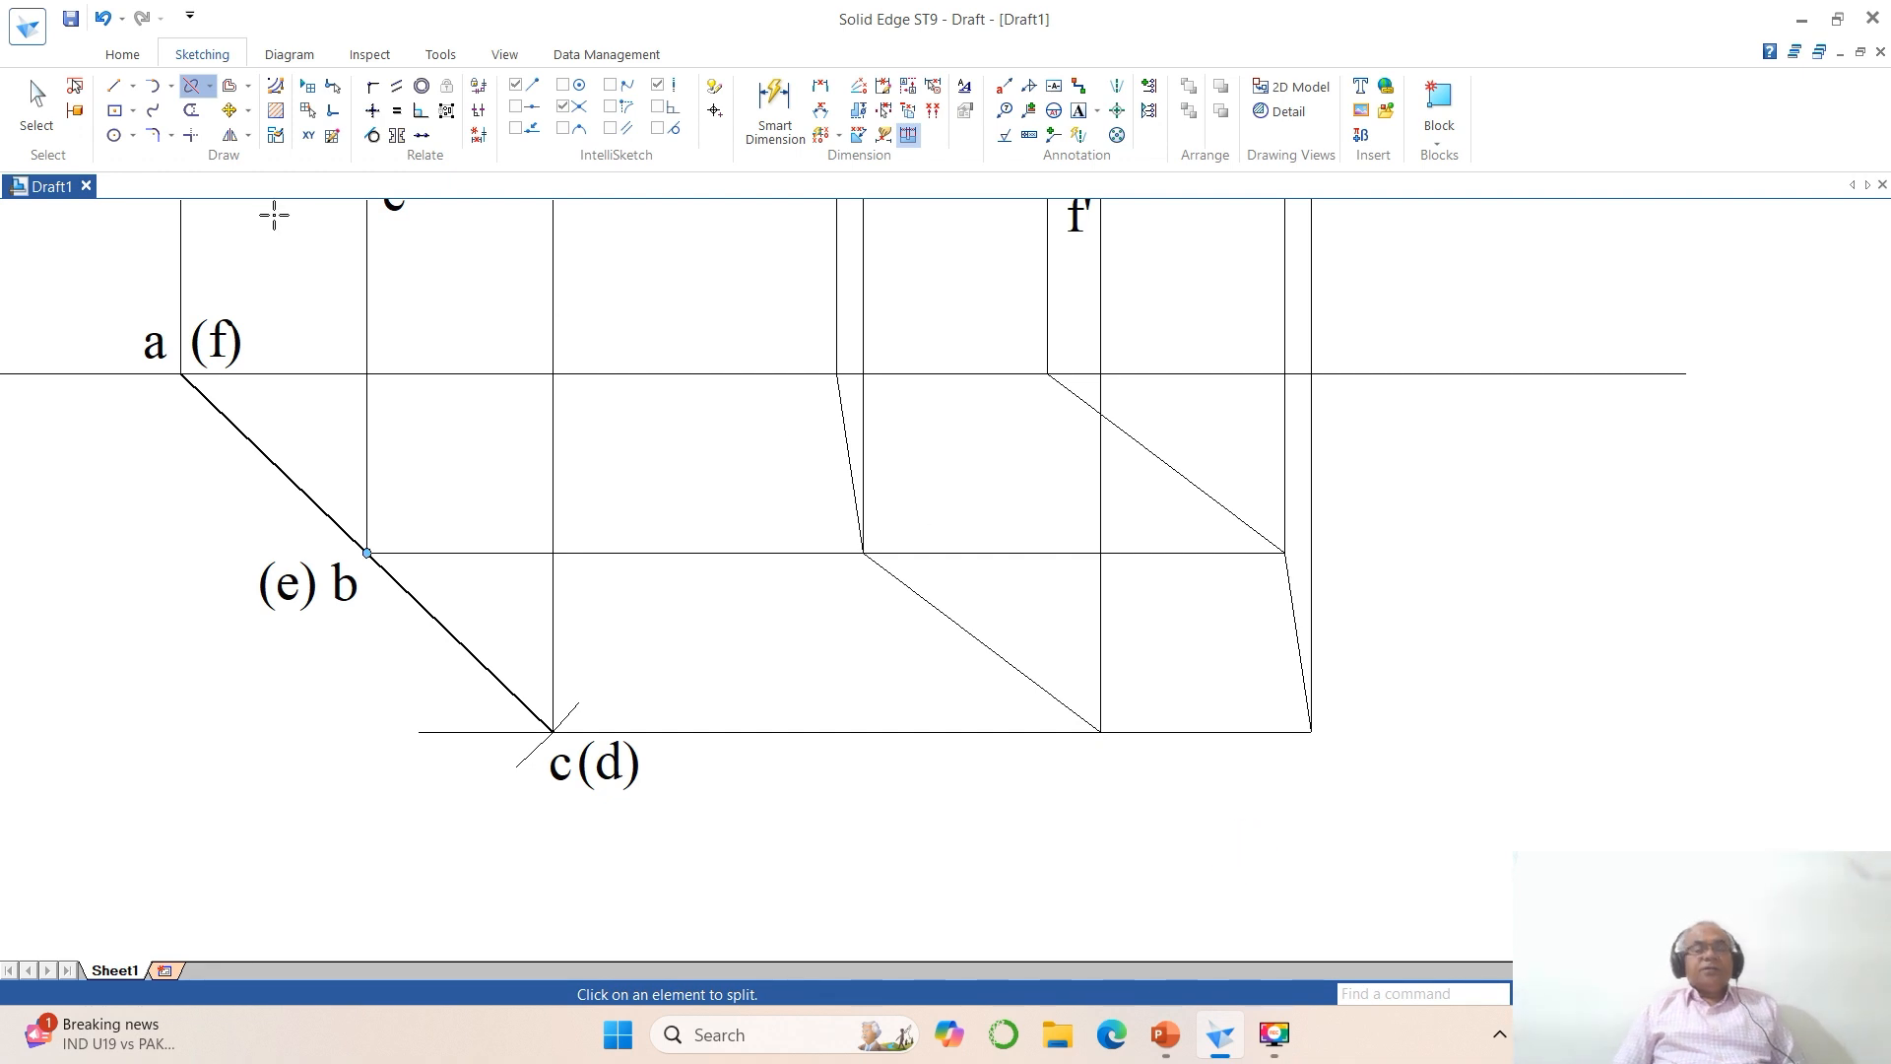
Step: Apply a thicker line width to all six edges of the final top-view hexagon
left_click(36, 103)
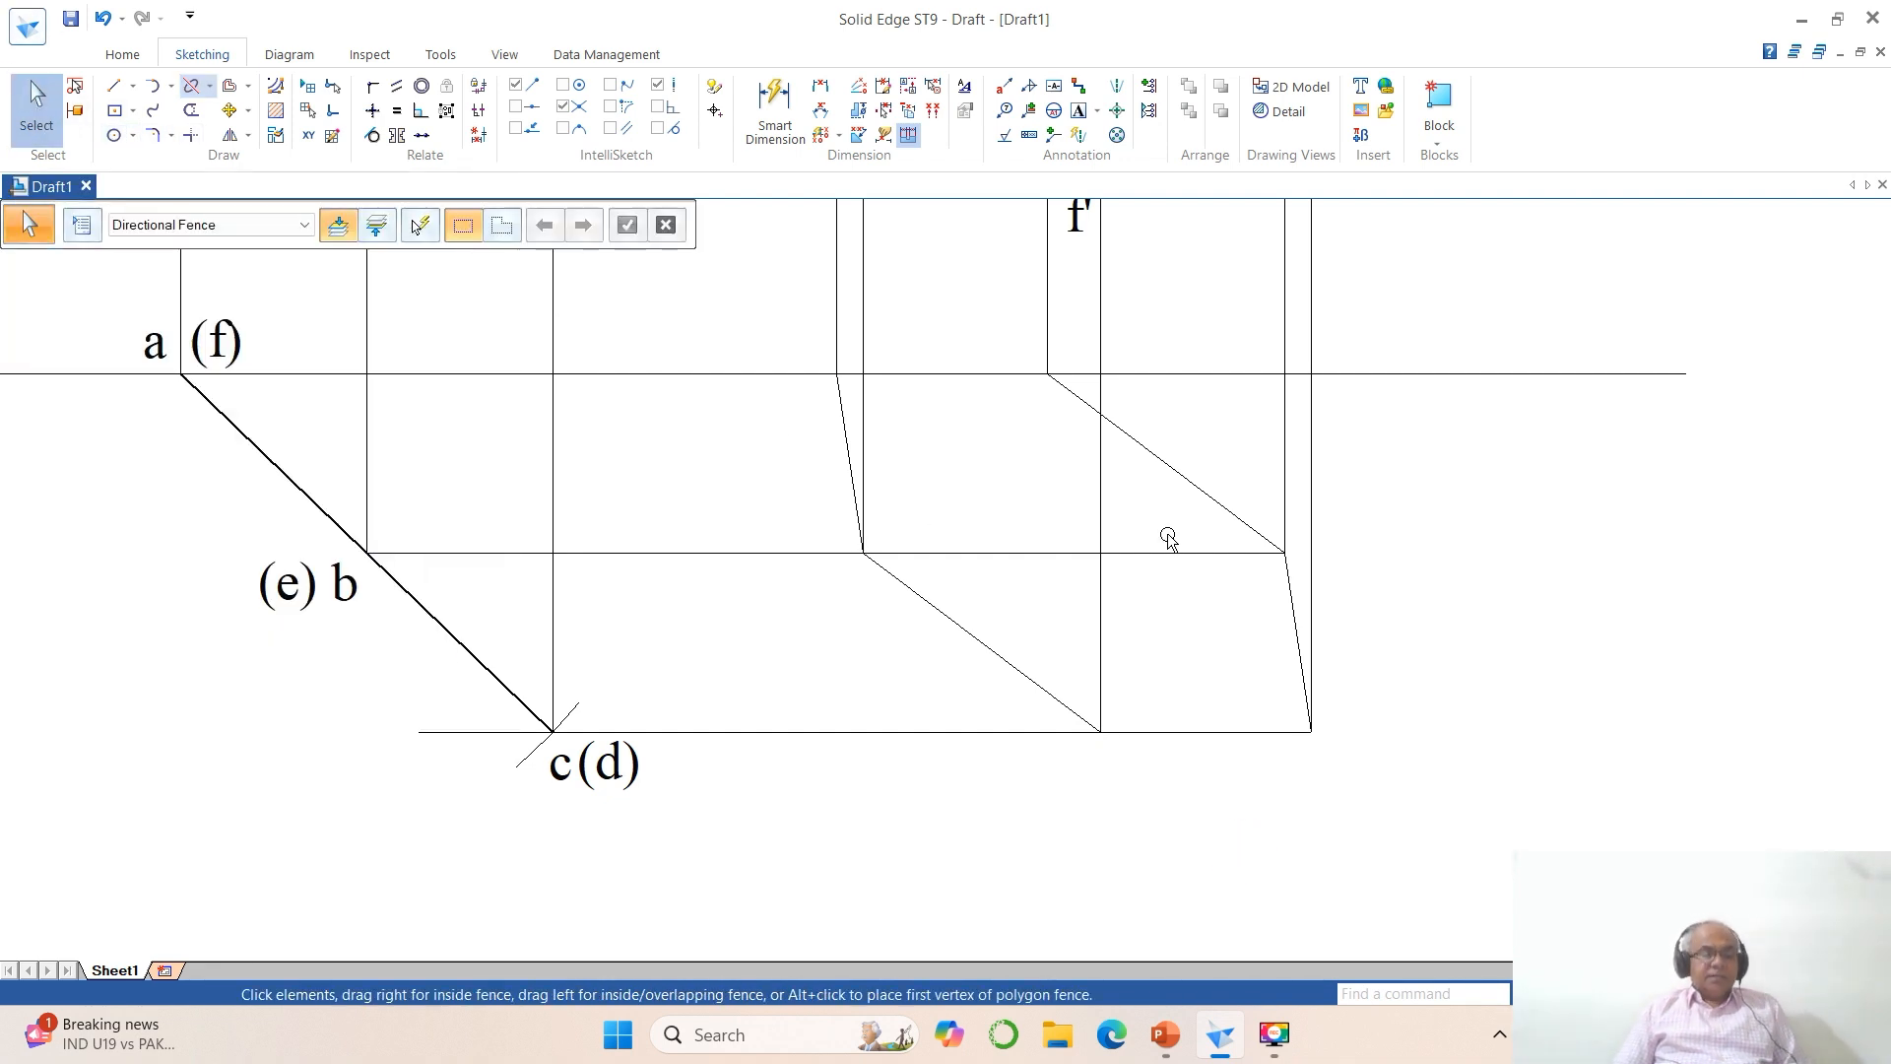
left_click(943, 374)
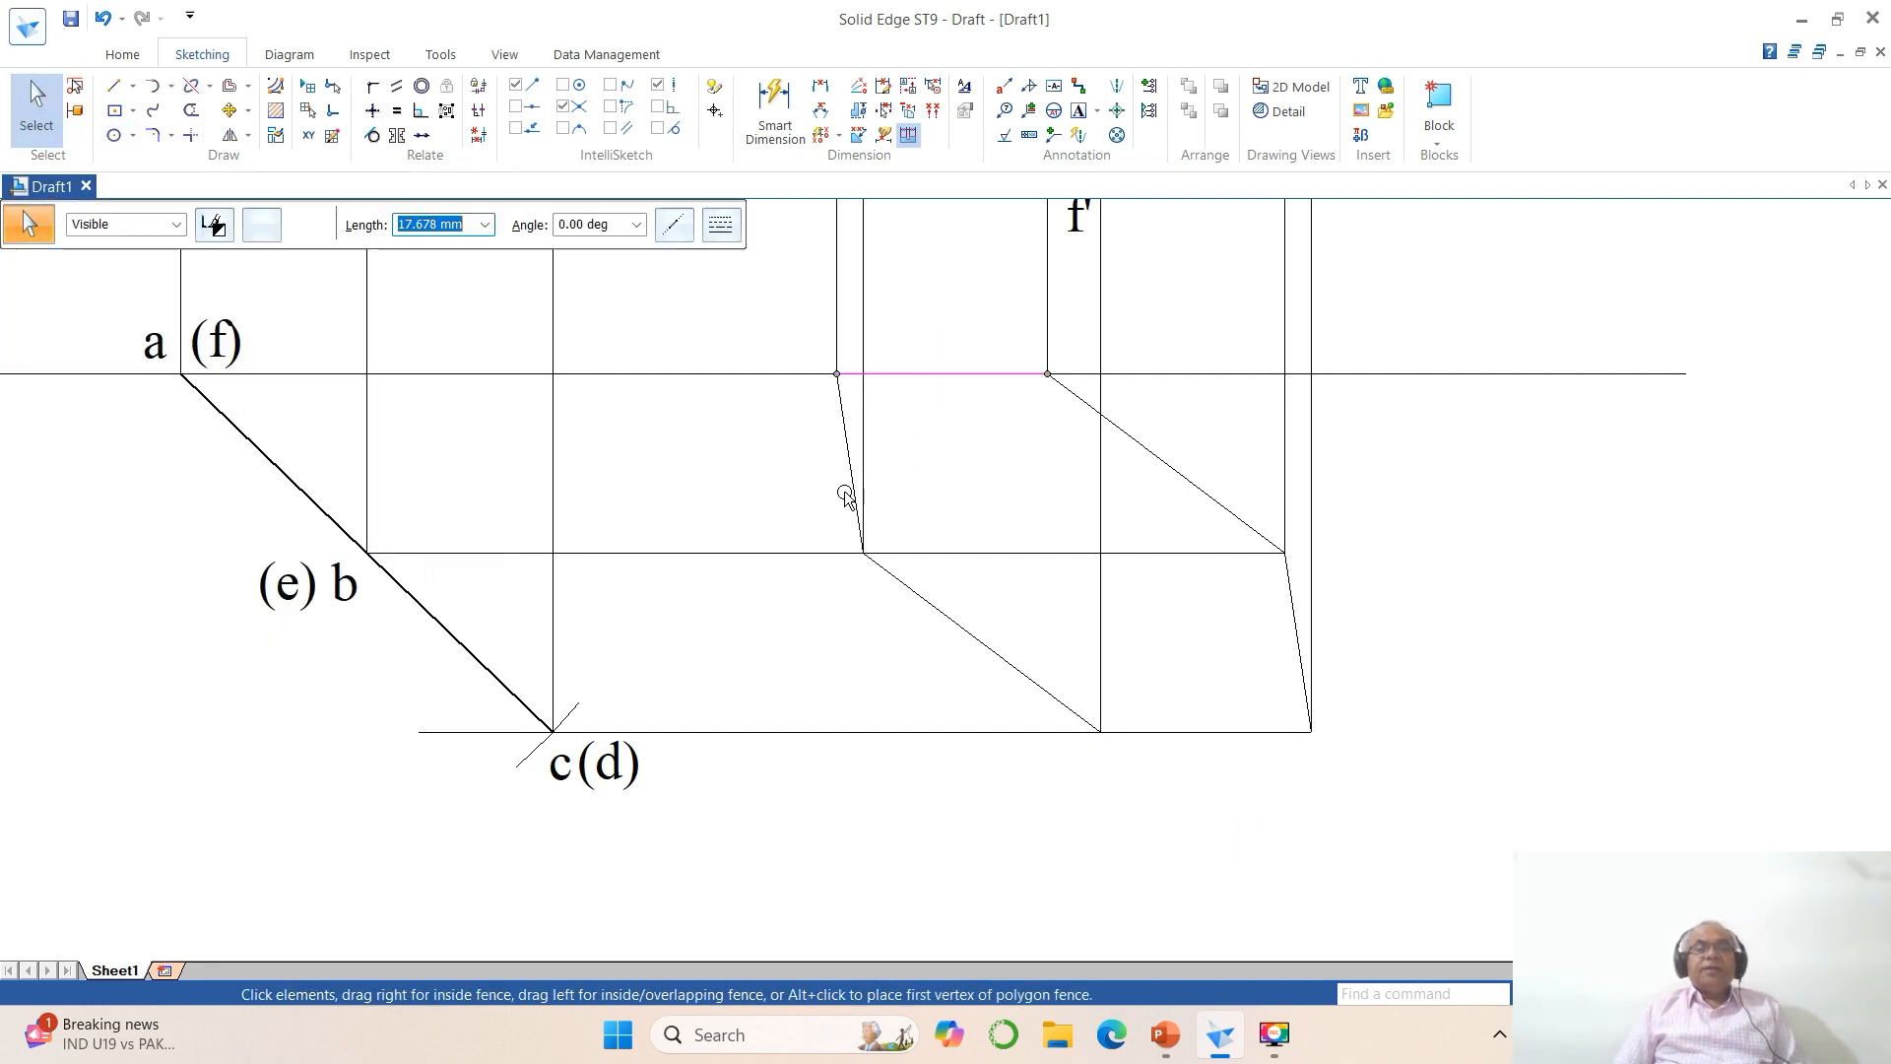
left_click(842, 431, "ctrl")
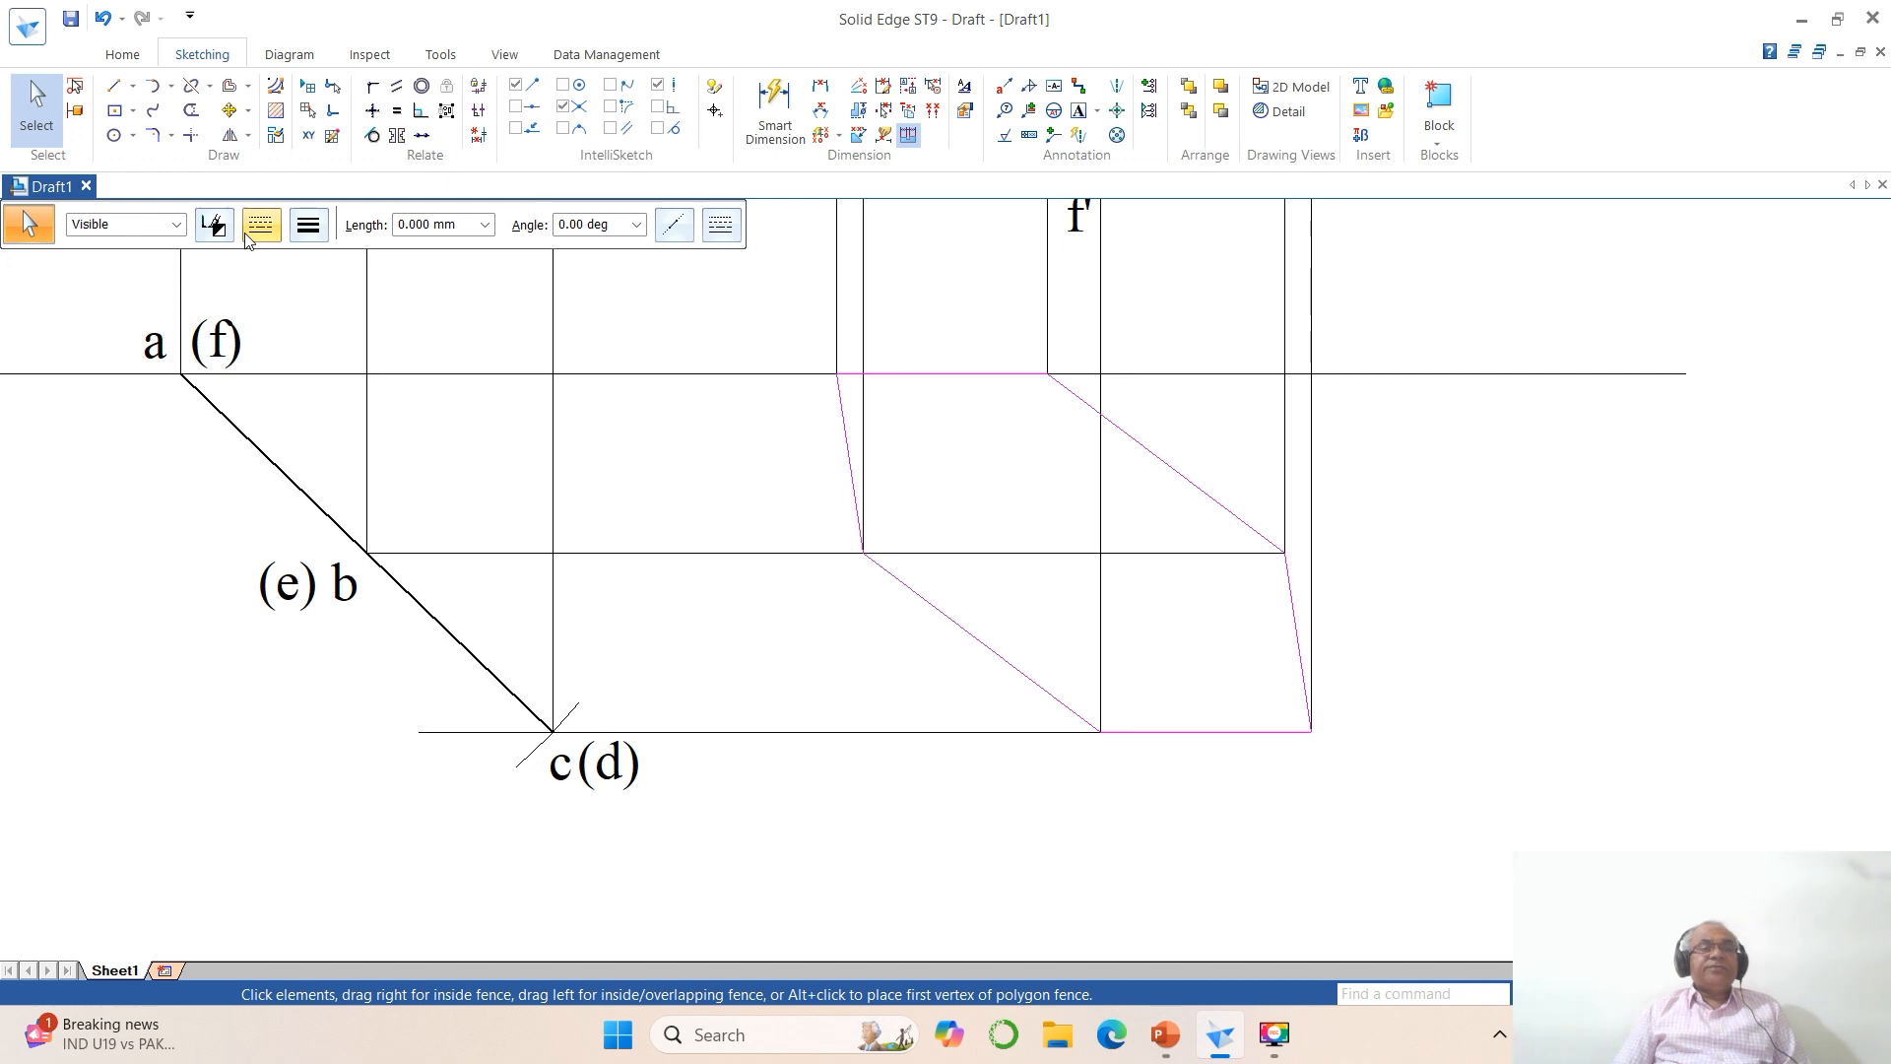
left_click(309, 225)
left_click(323, 334)
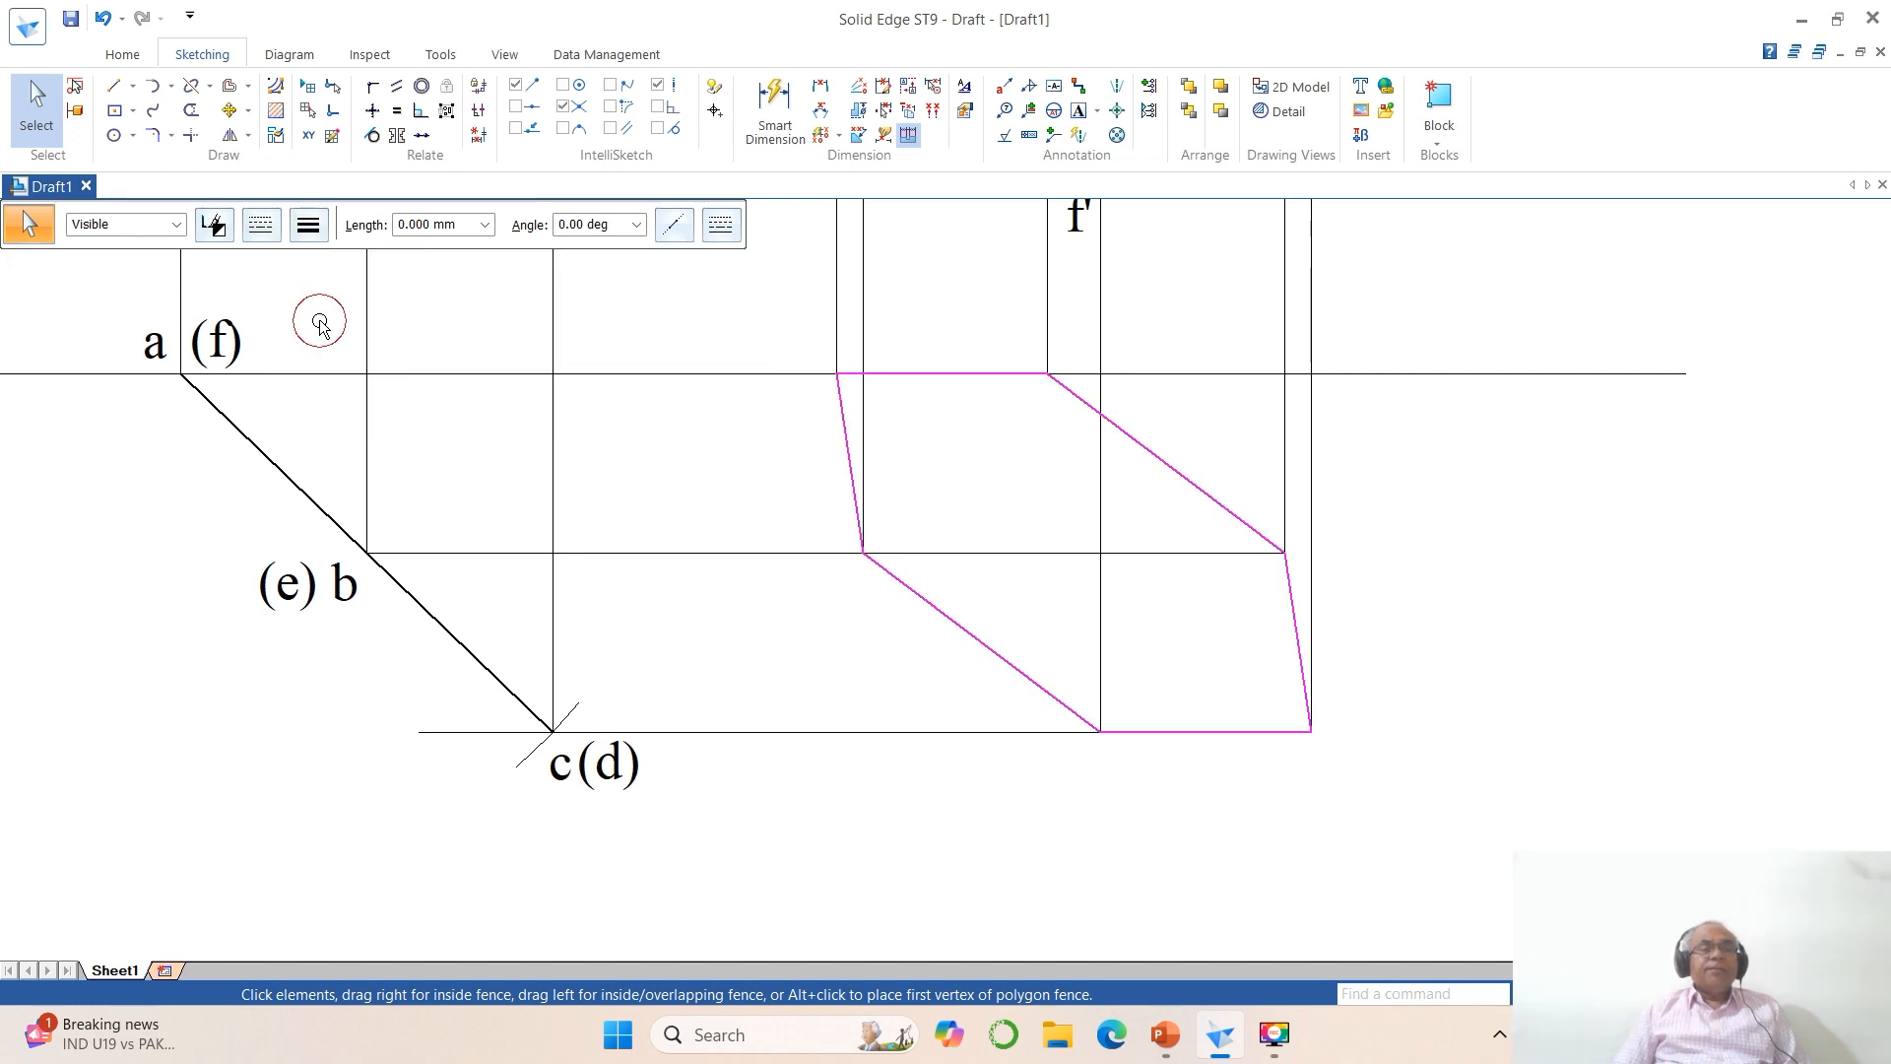
left_click(1497, 832)
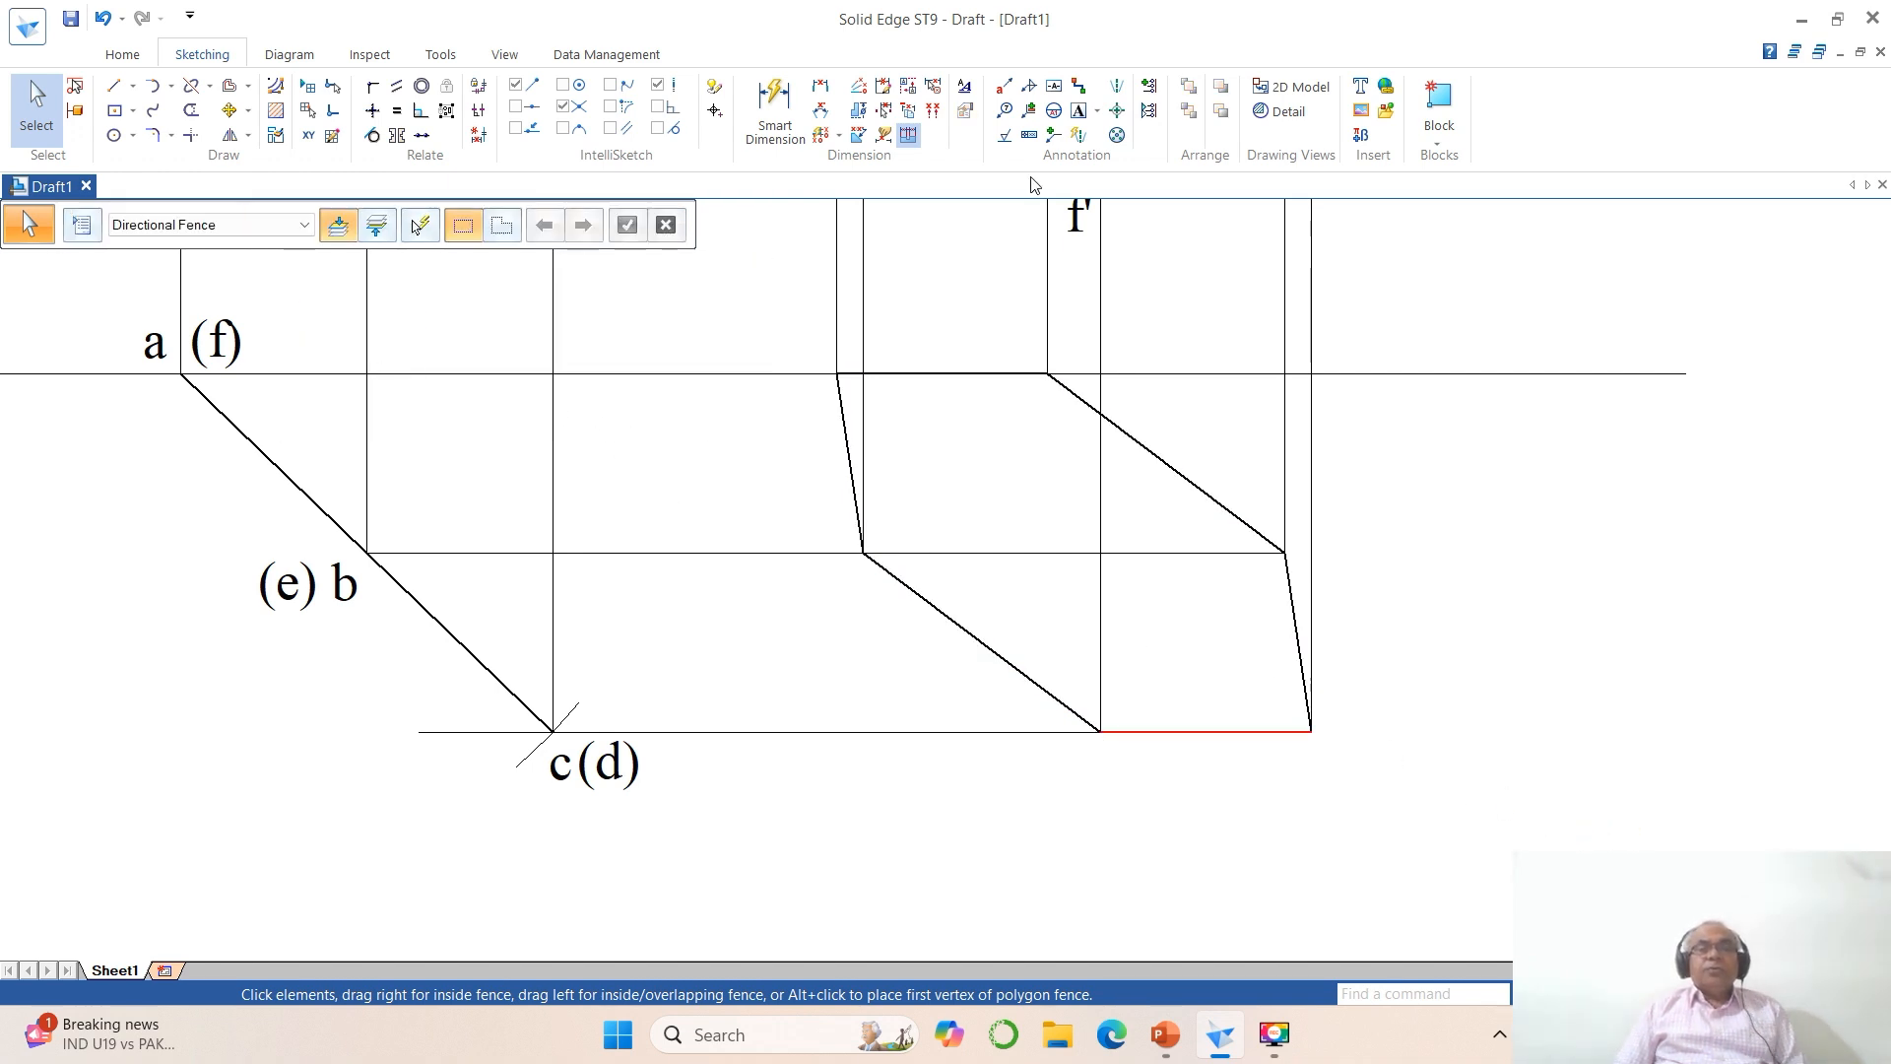
Step: Label the corners of the final top view a, b, c, d, e and f
left_click(1080, 110)
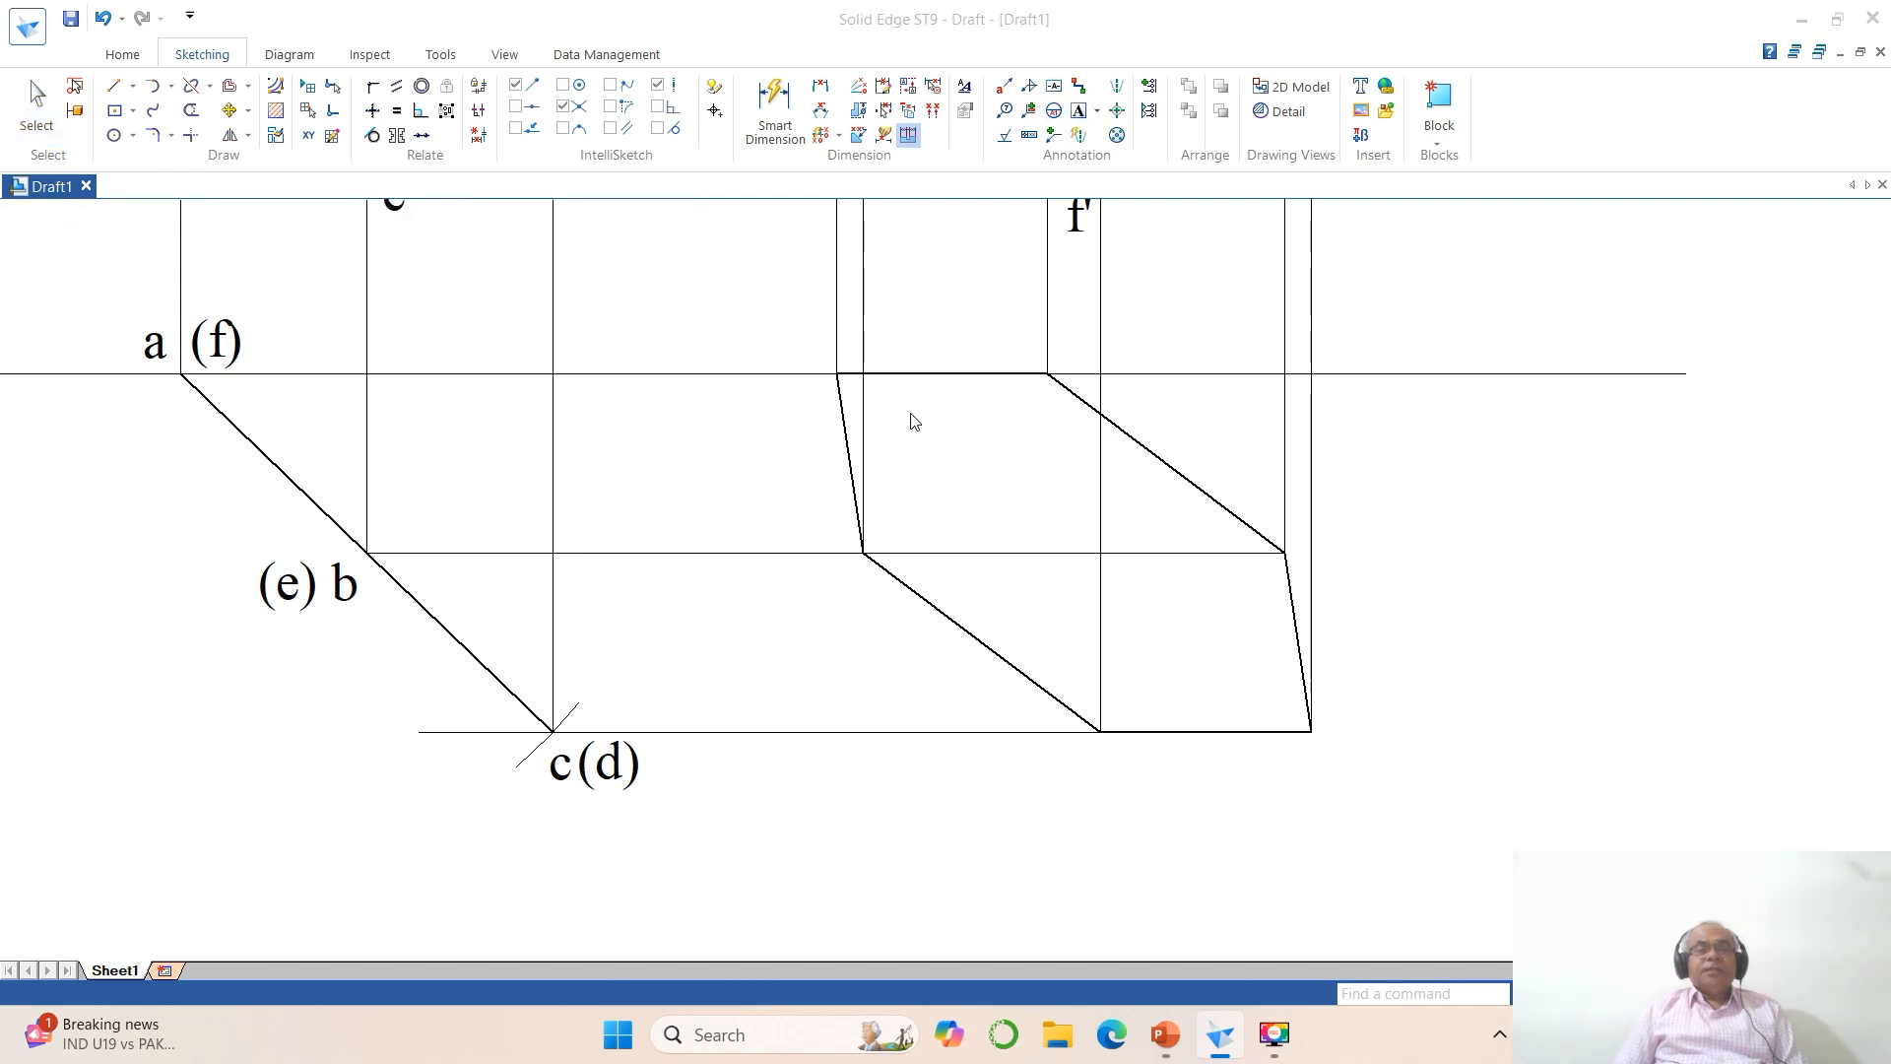
left_click(802, 404)
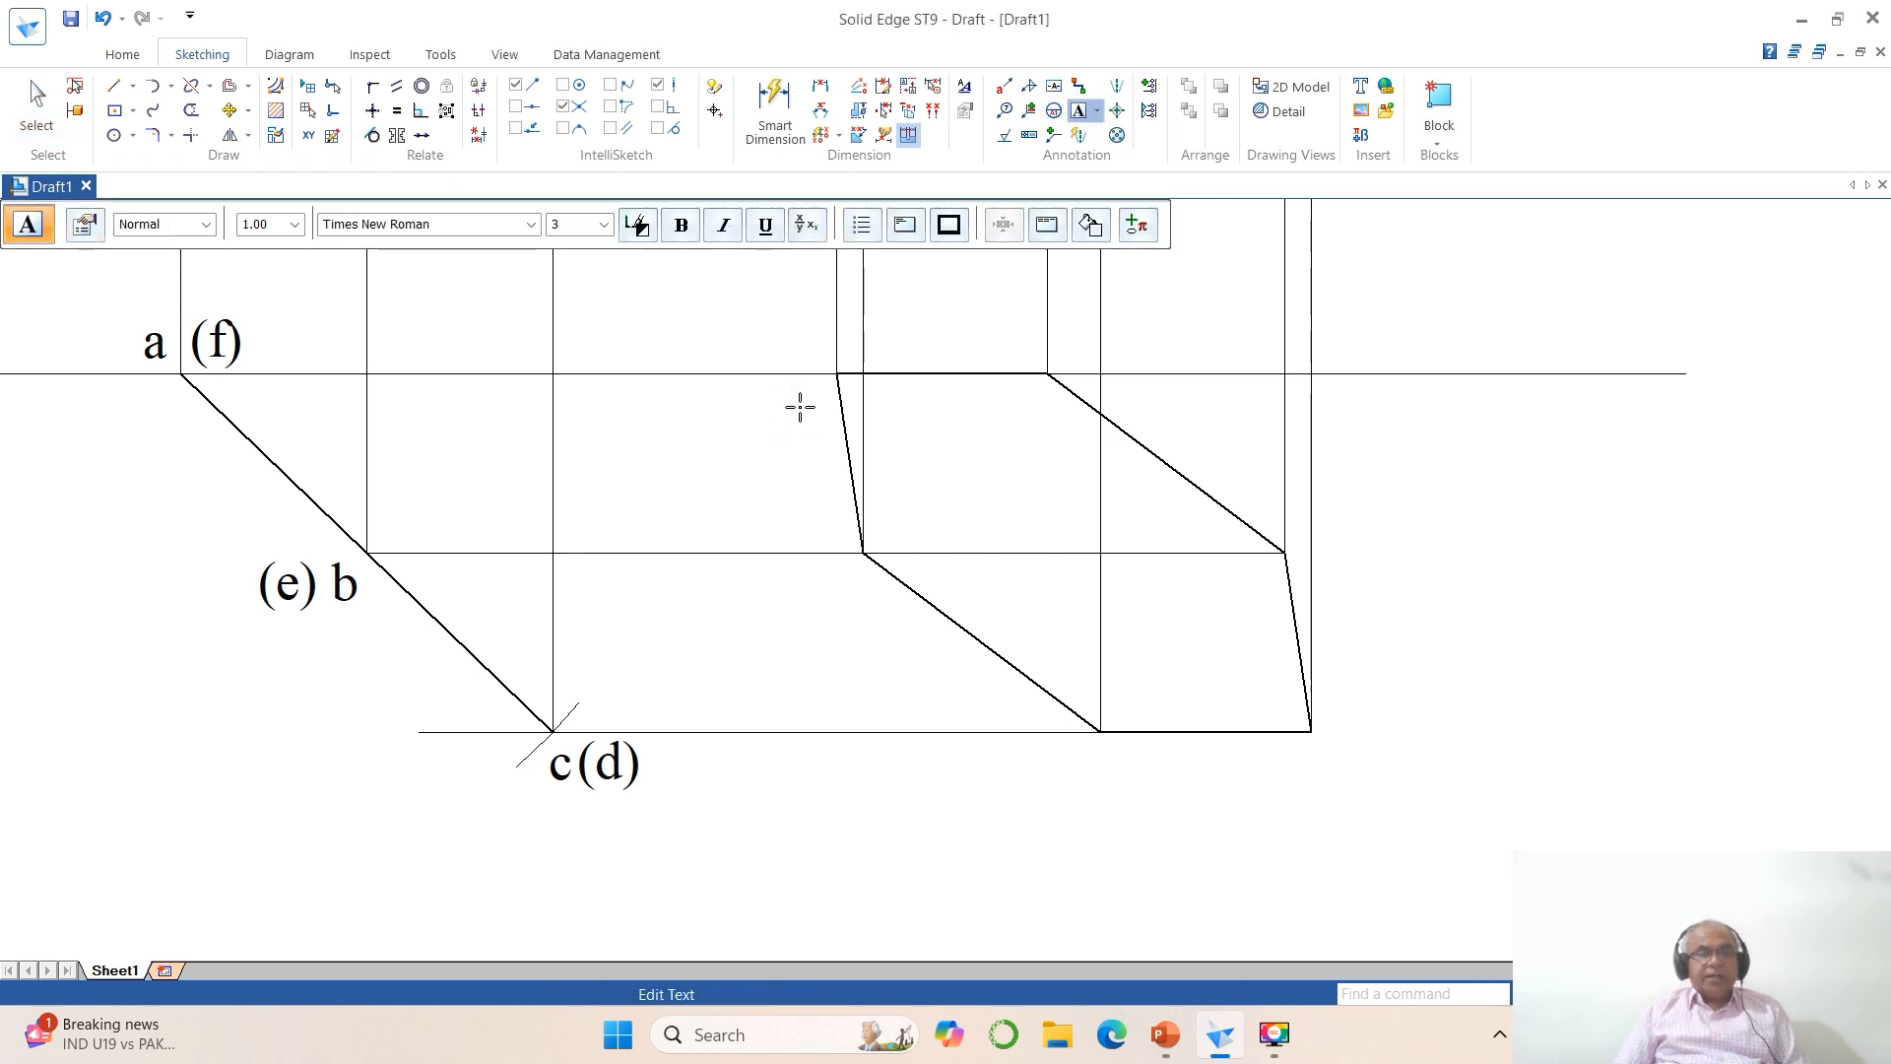
left_click(841, 582)
type("b")
left_click(1095, 767)
type("c")
left_click(1317, 764)
type("d")
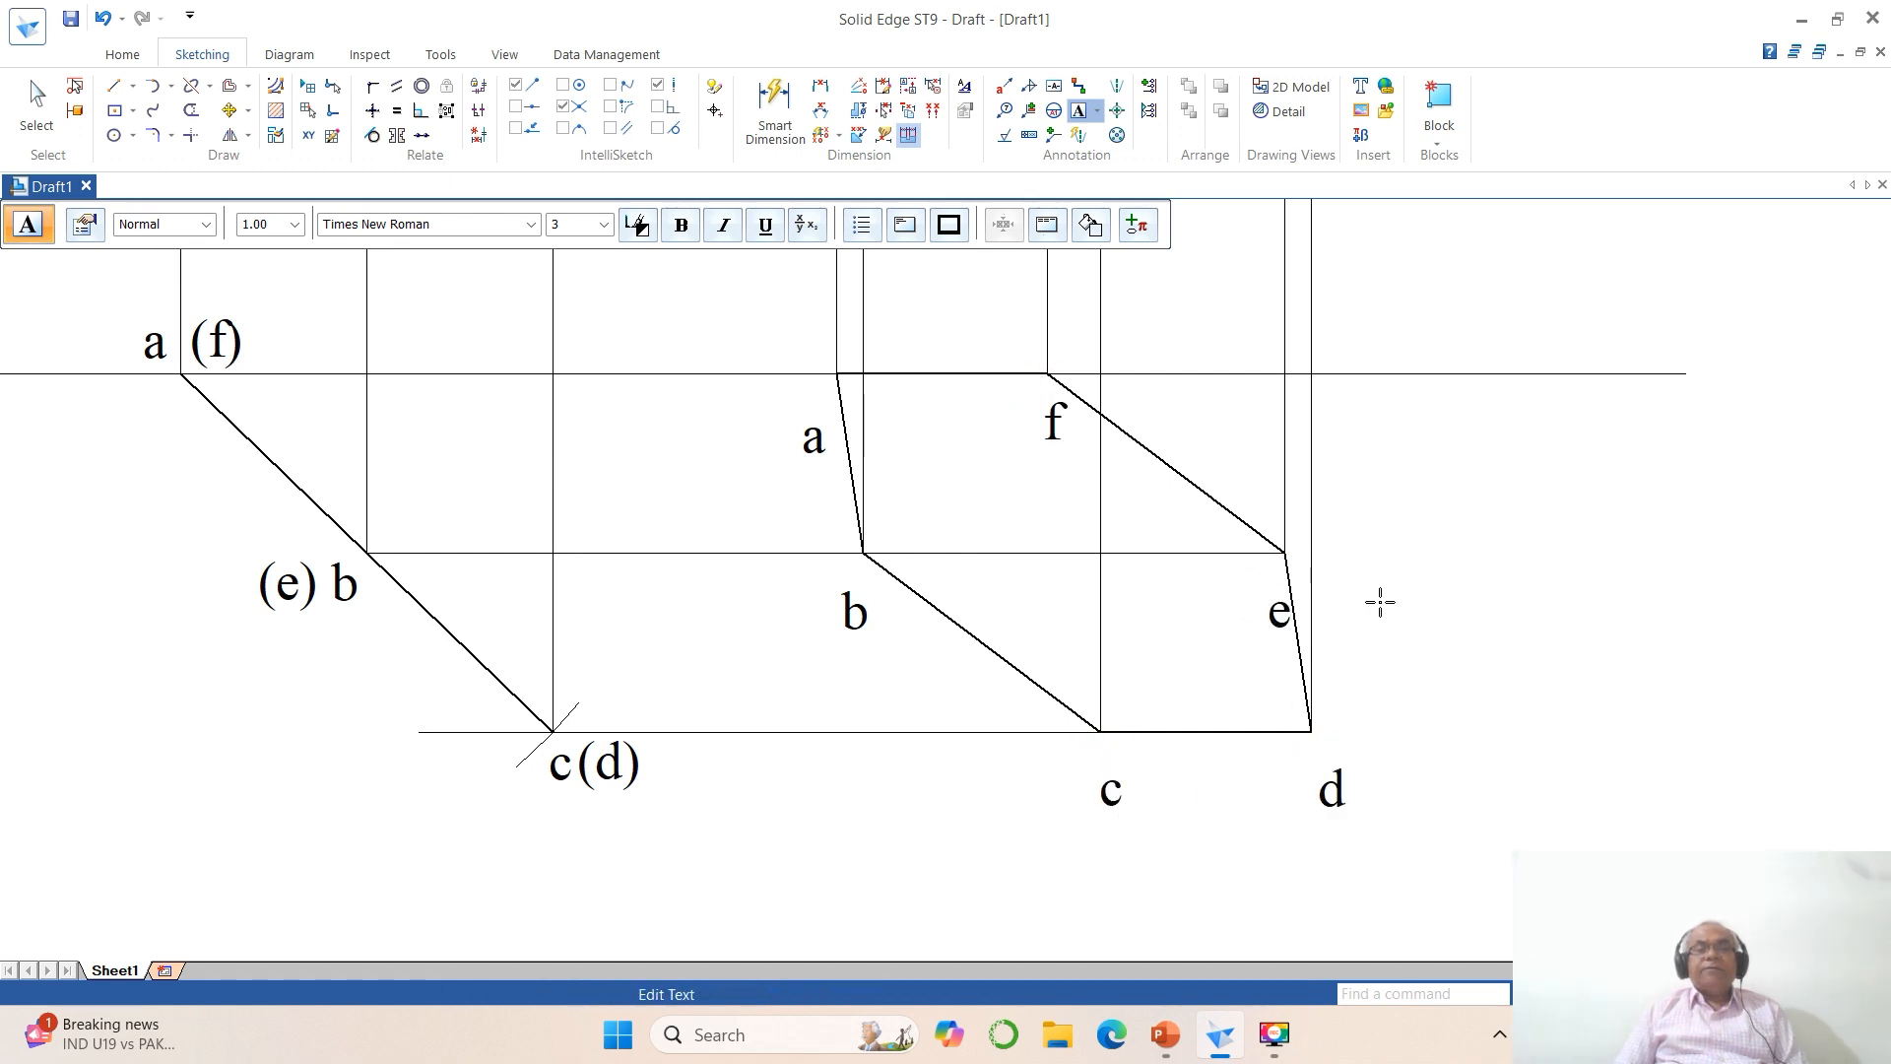
Step: Move labels a and f closer to their corners in the final top view
left_click(1646, 994)
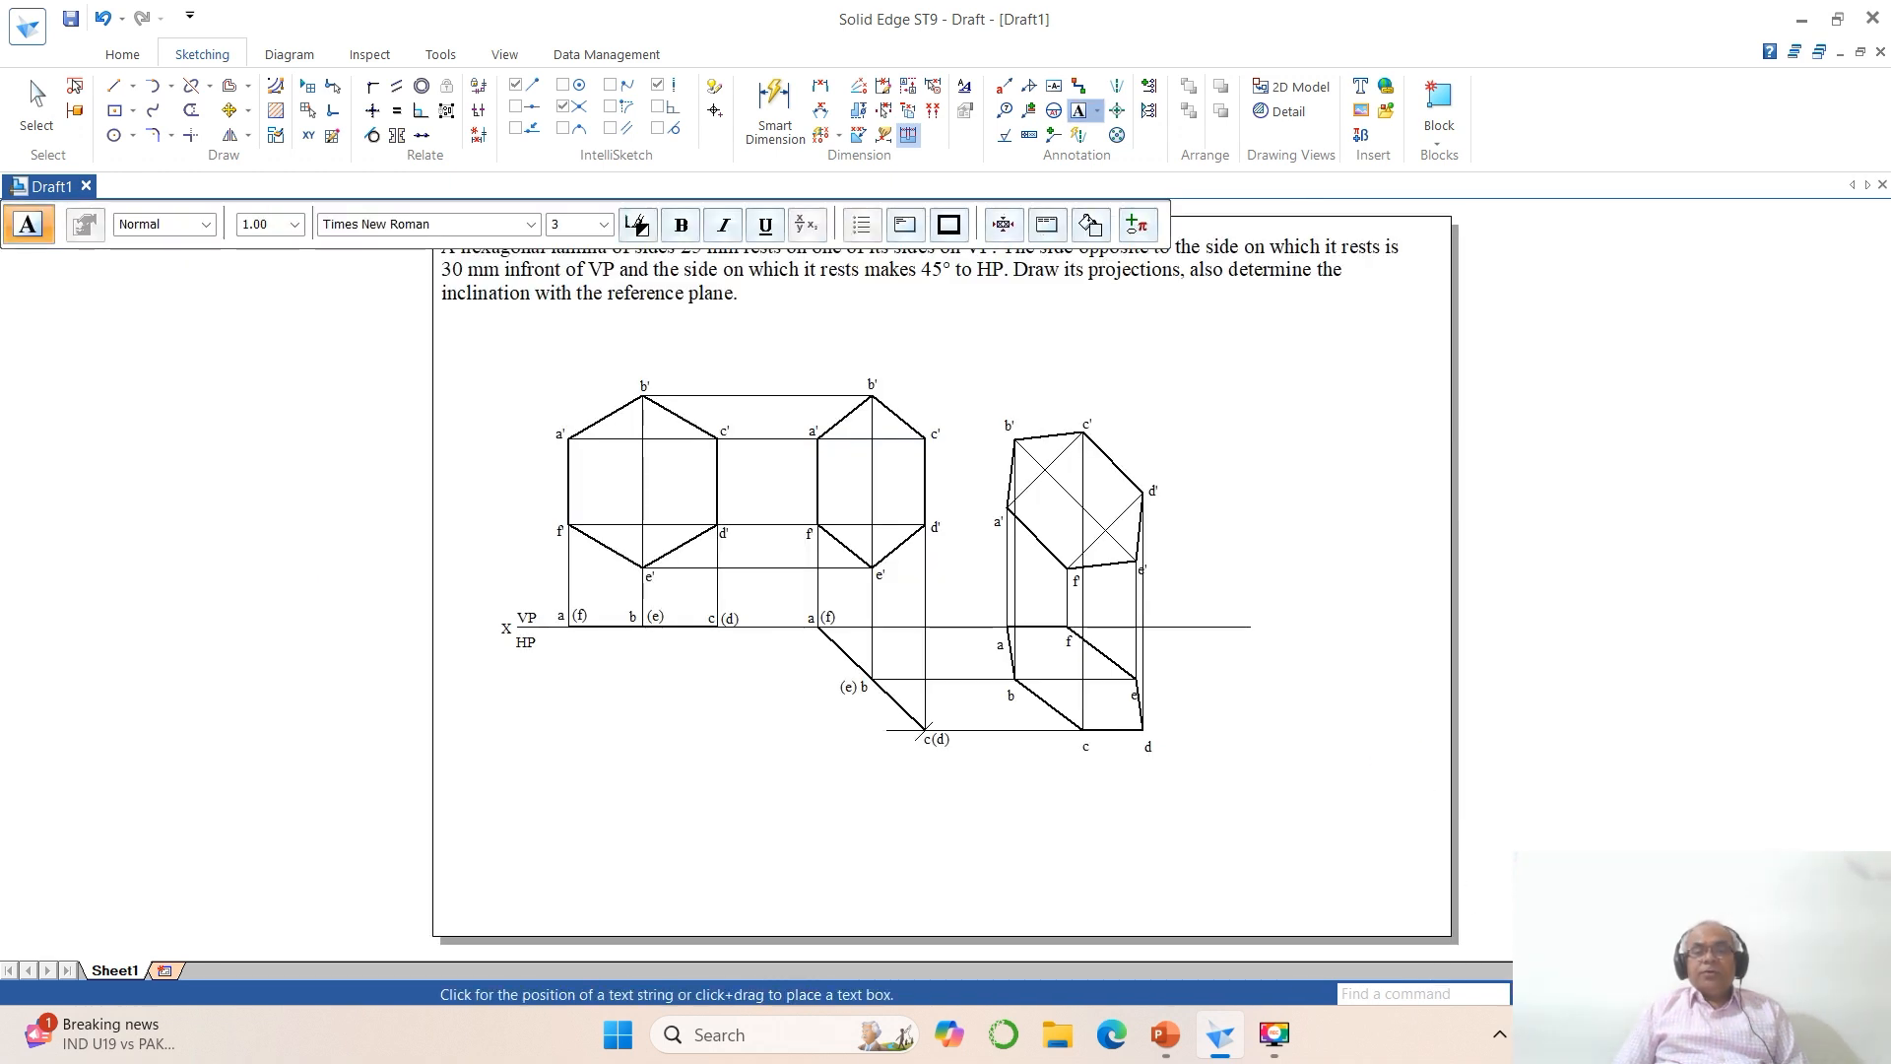
left_click(1595, 994)
left_click(921, 530)
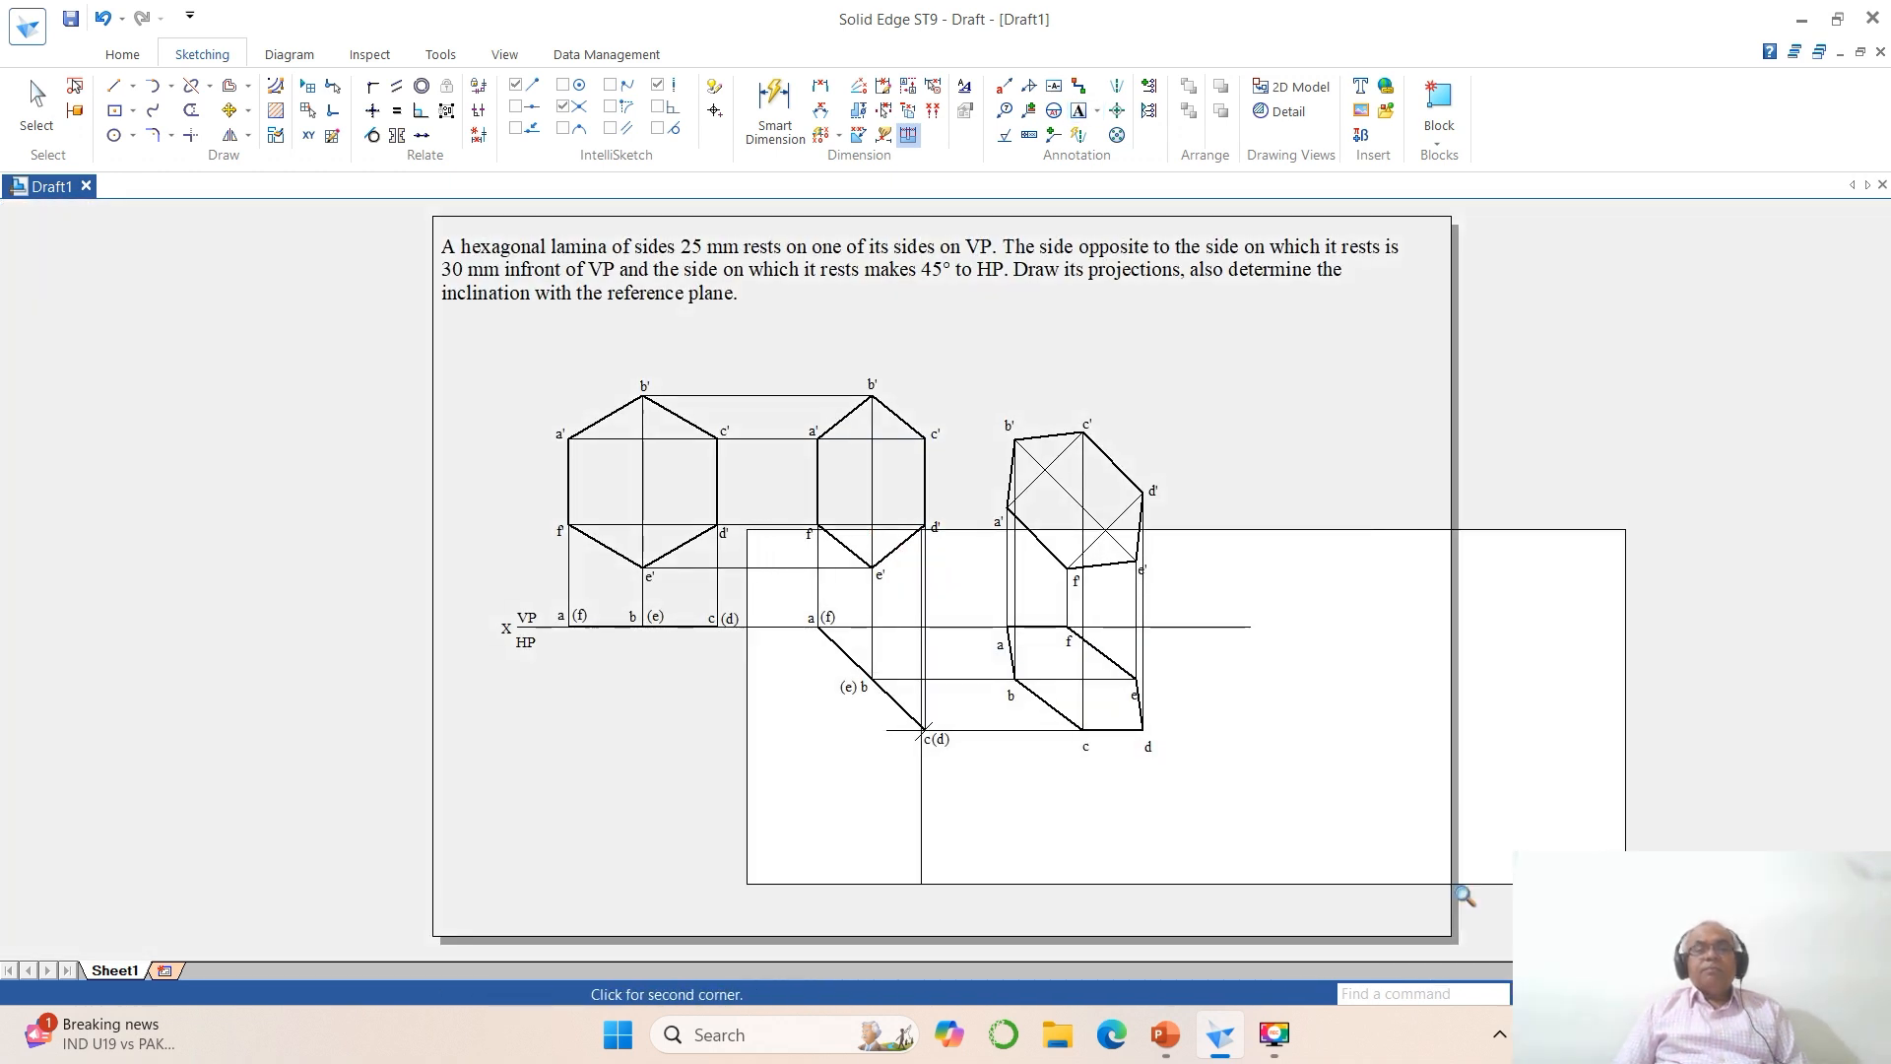
left_click(1452, 887)
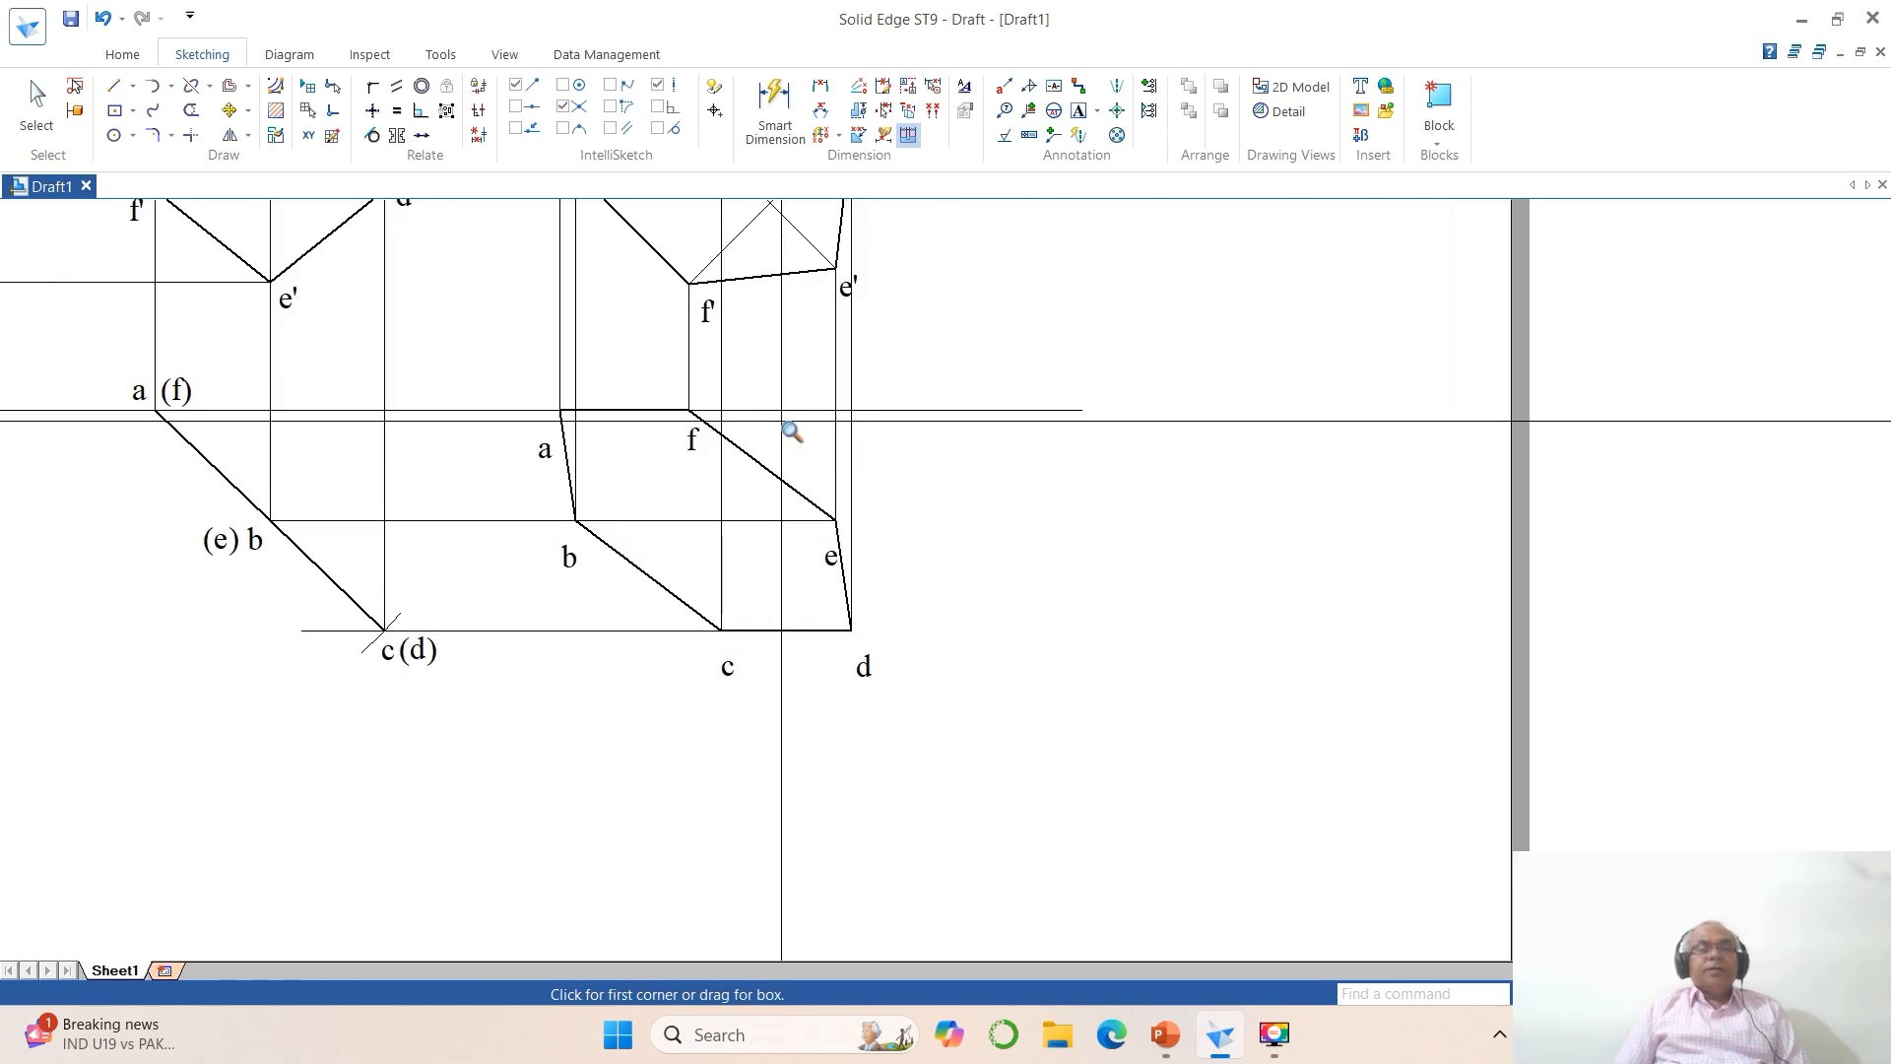
left_click(228, 111)
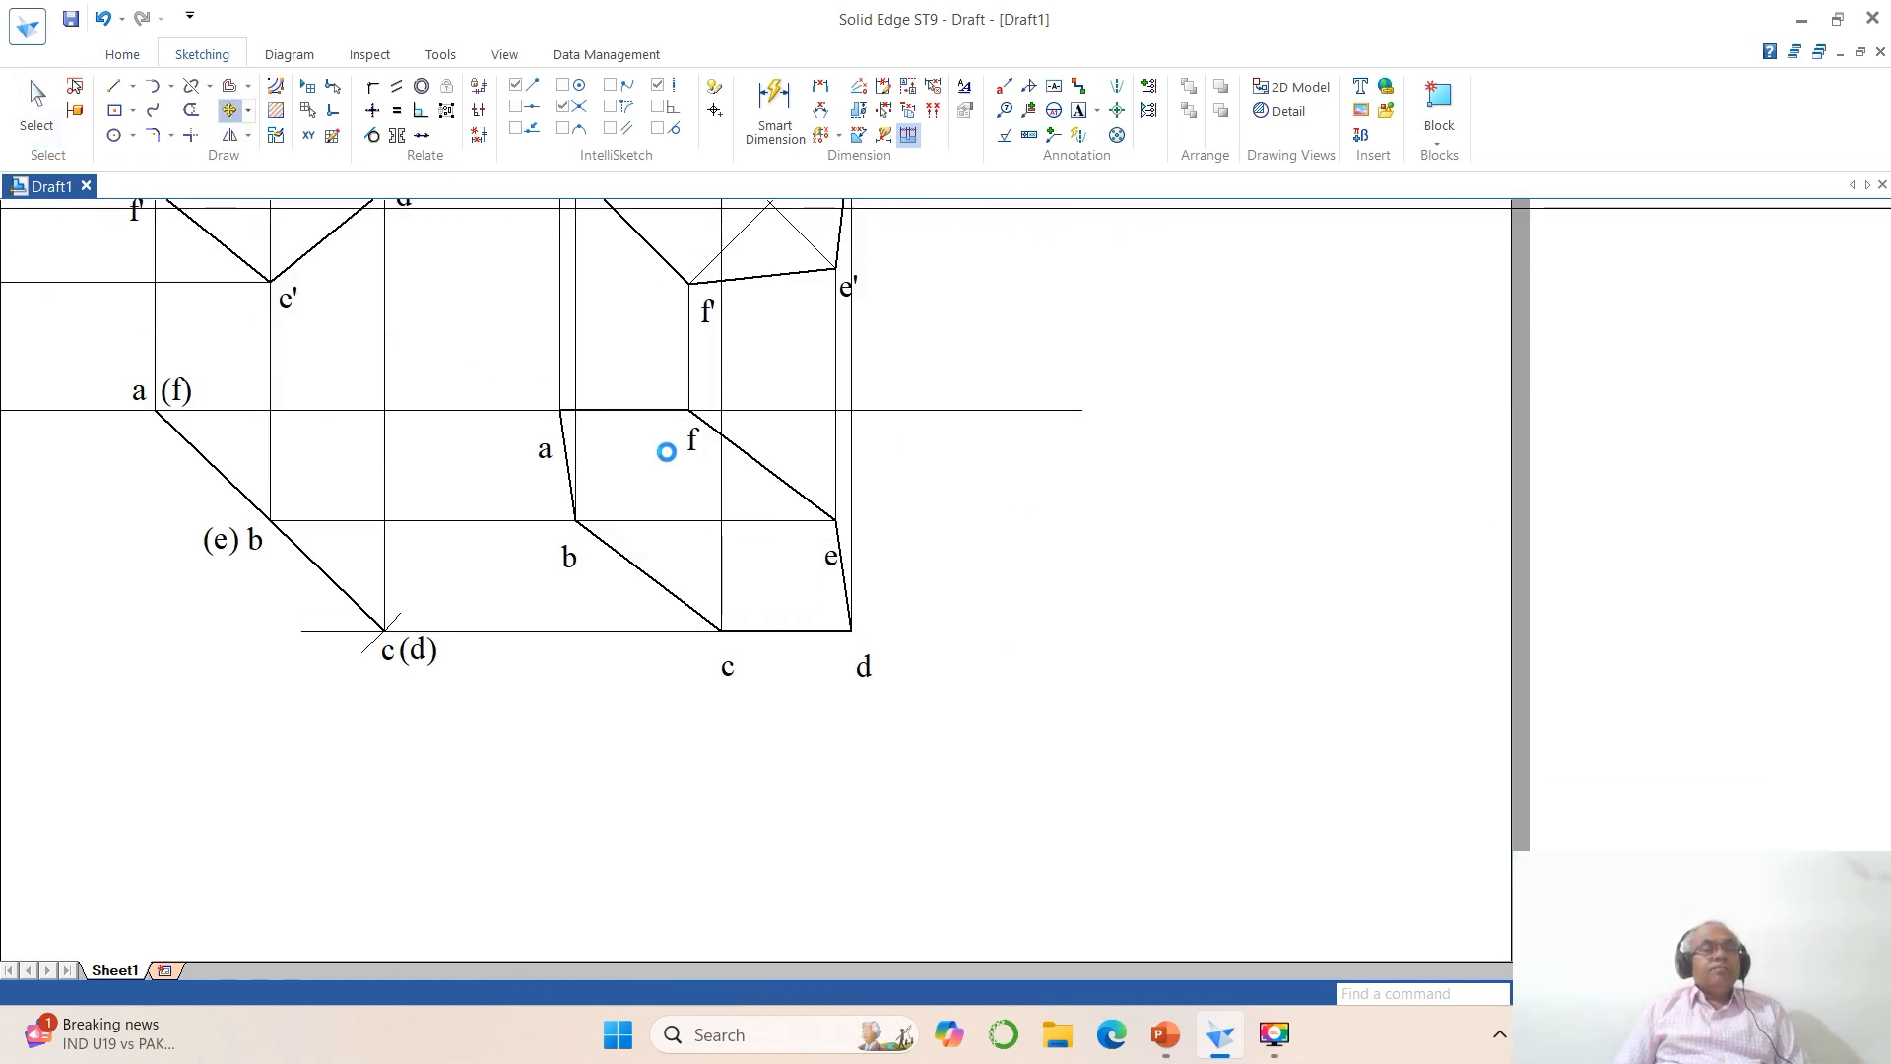
left_click(548, 478)
left_click(517, 495)
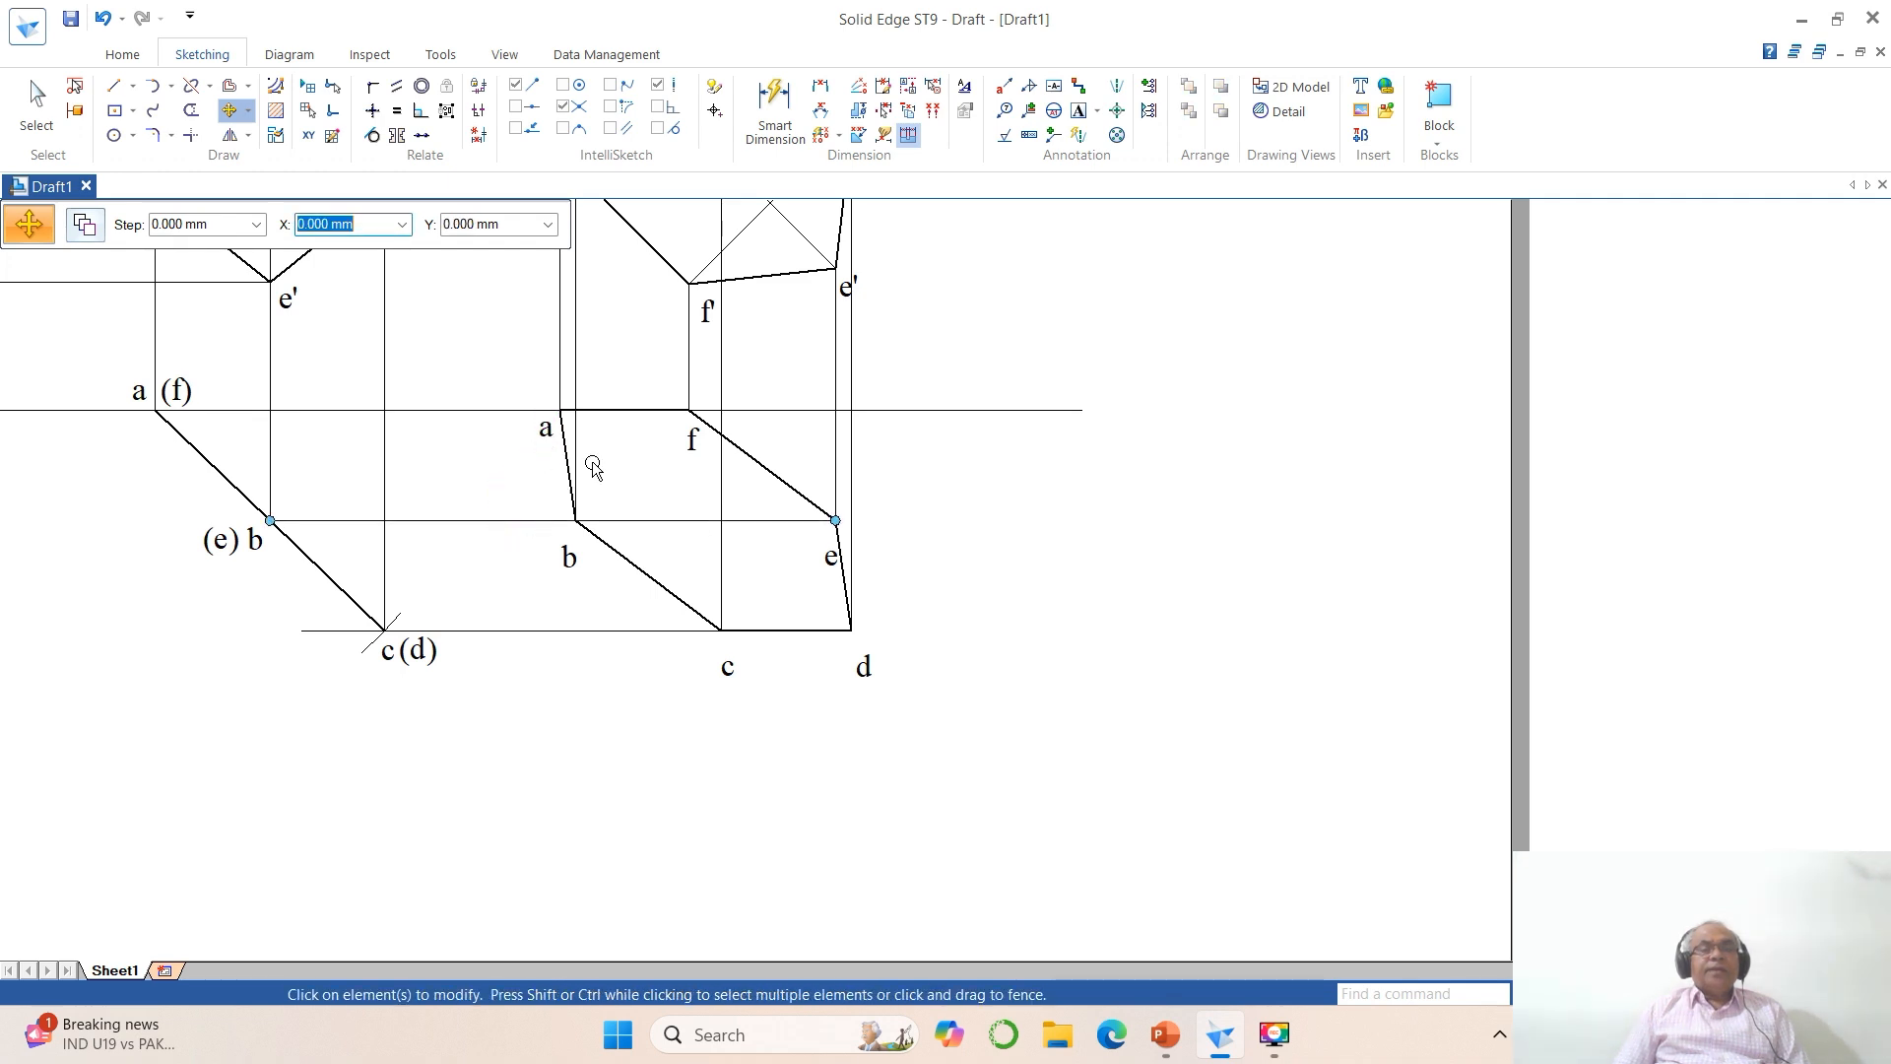
left_click(676, 453)
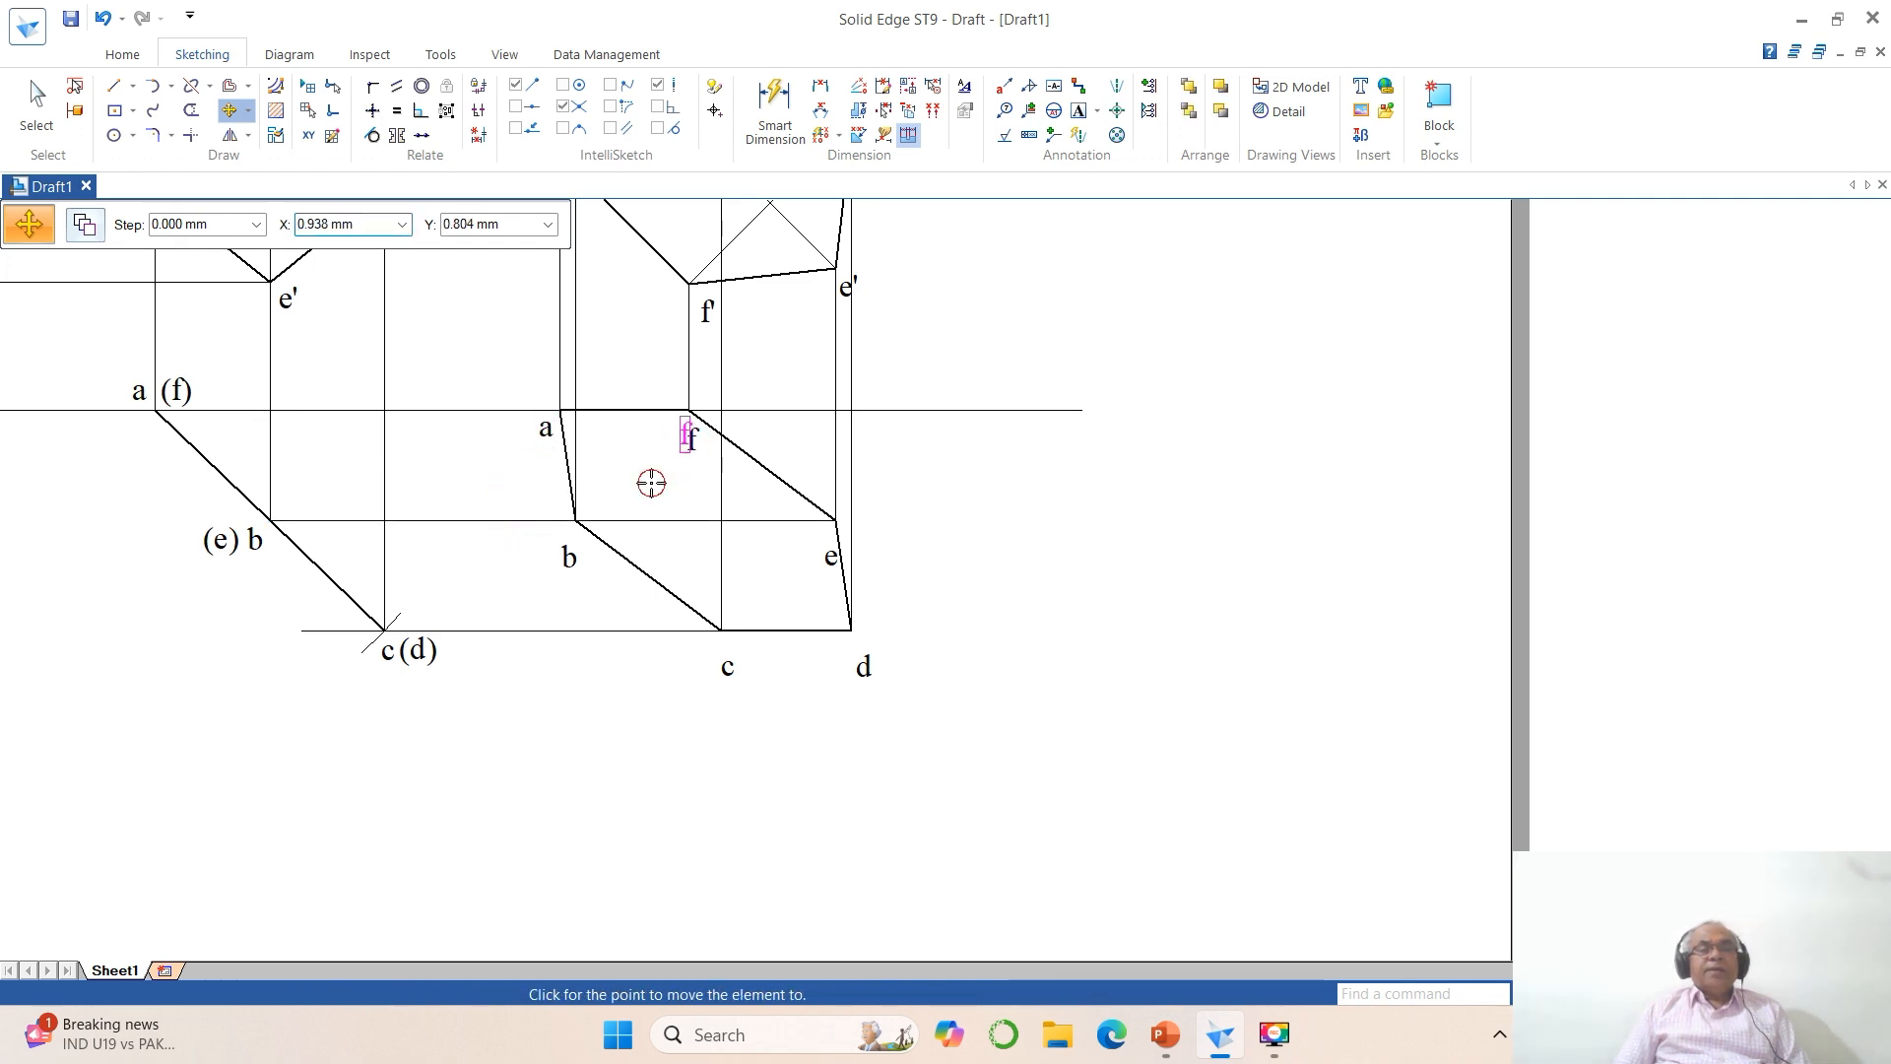
left_click(651, 483)
Step: Move labels b, c, d and e closer to their corners in the final top view
left_click(573, 557)
left_click(587, 571)
left_click(727, 665)
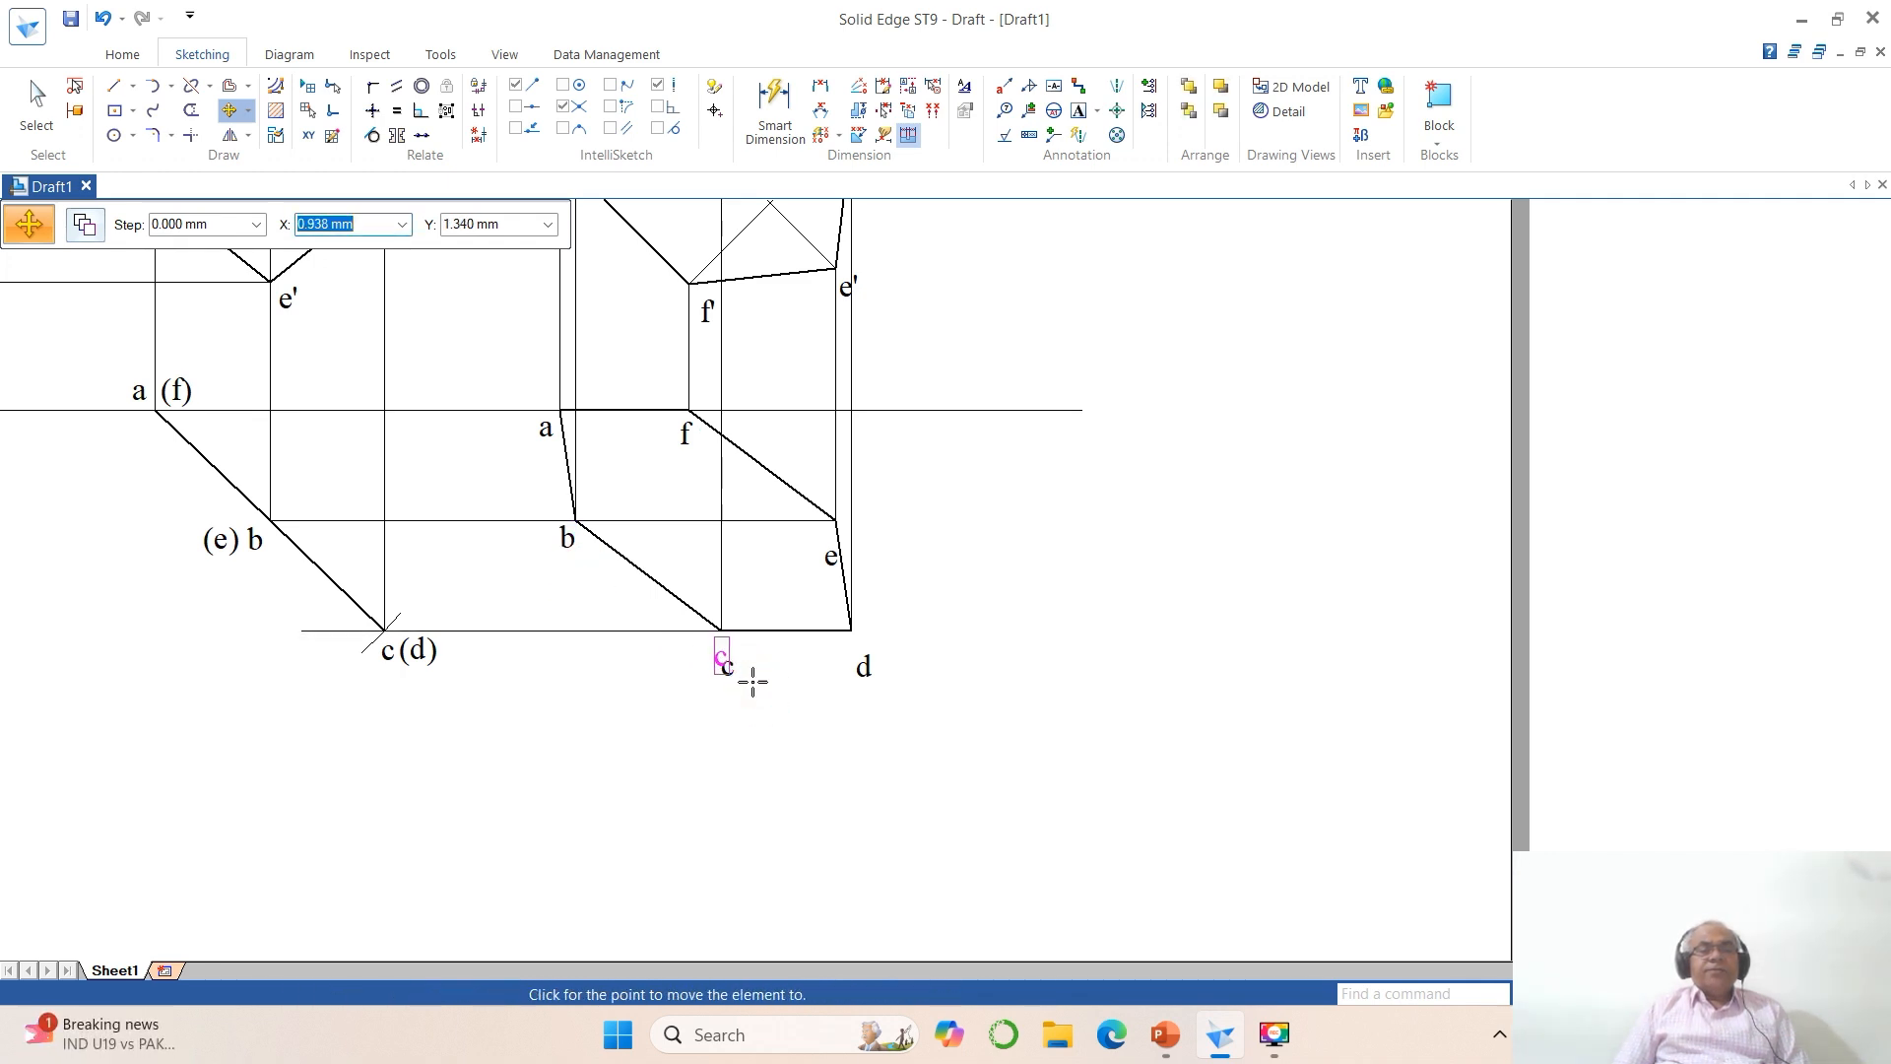
left_click(748, 678)
left_click(864, 669)
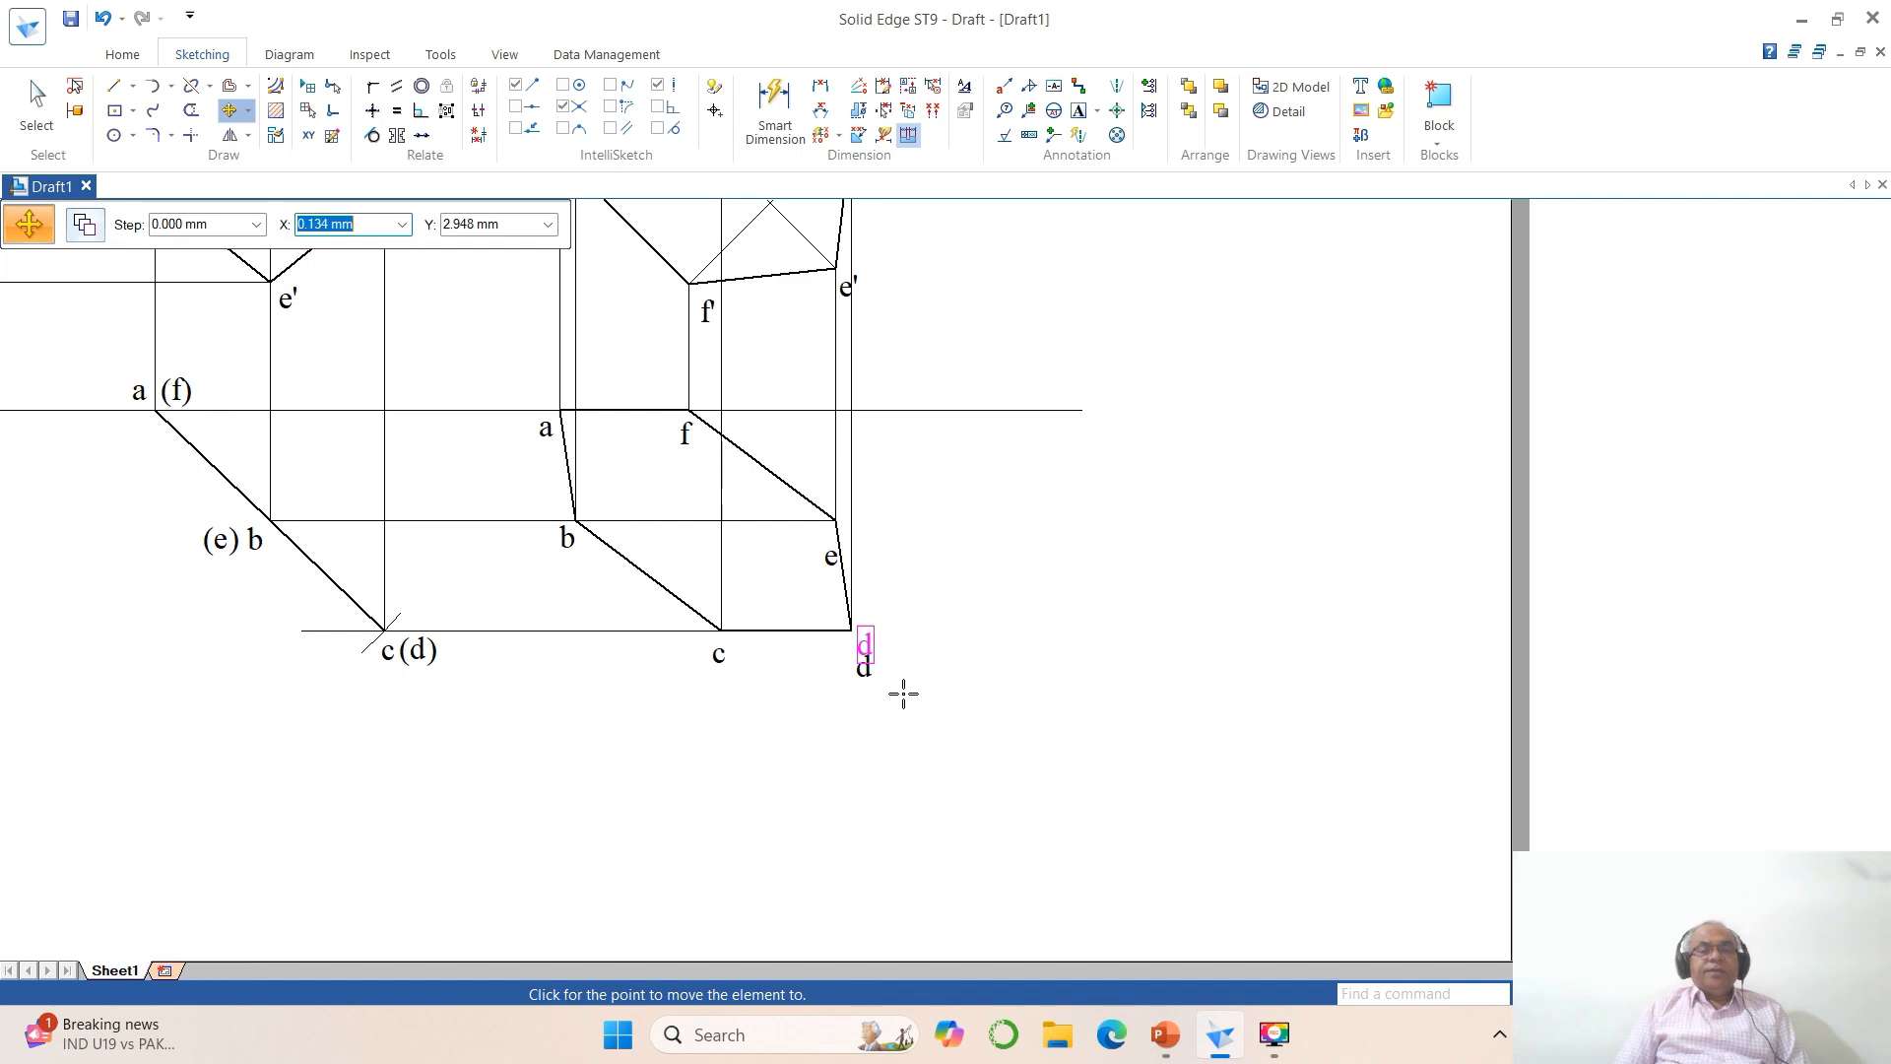
left_click(904, 694)
left_click(831, 556)
left_click(795, 602)
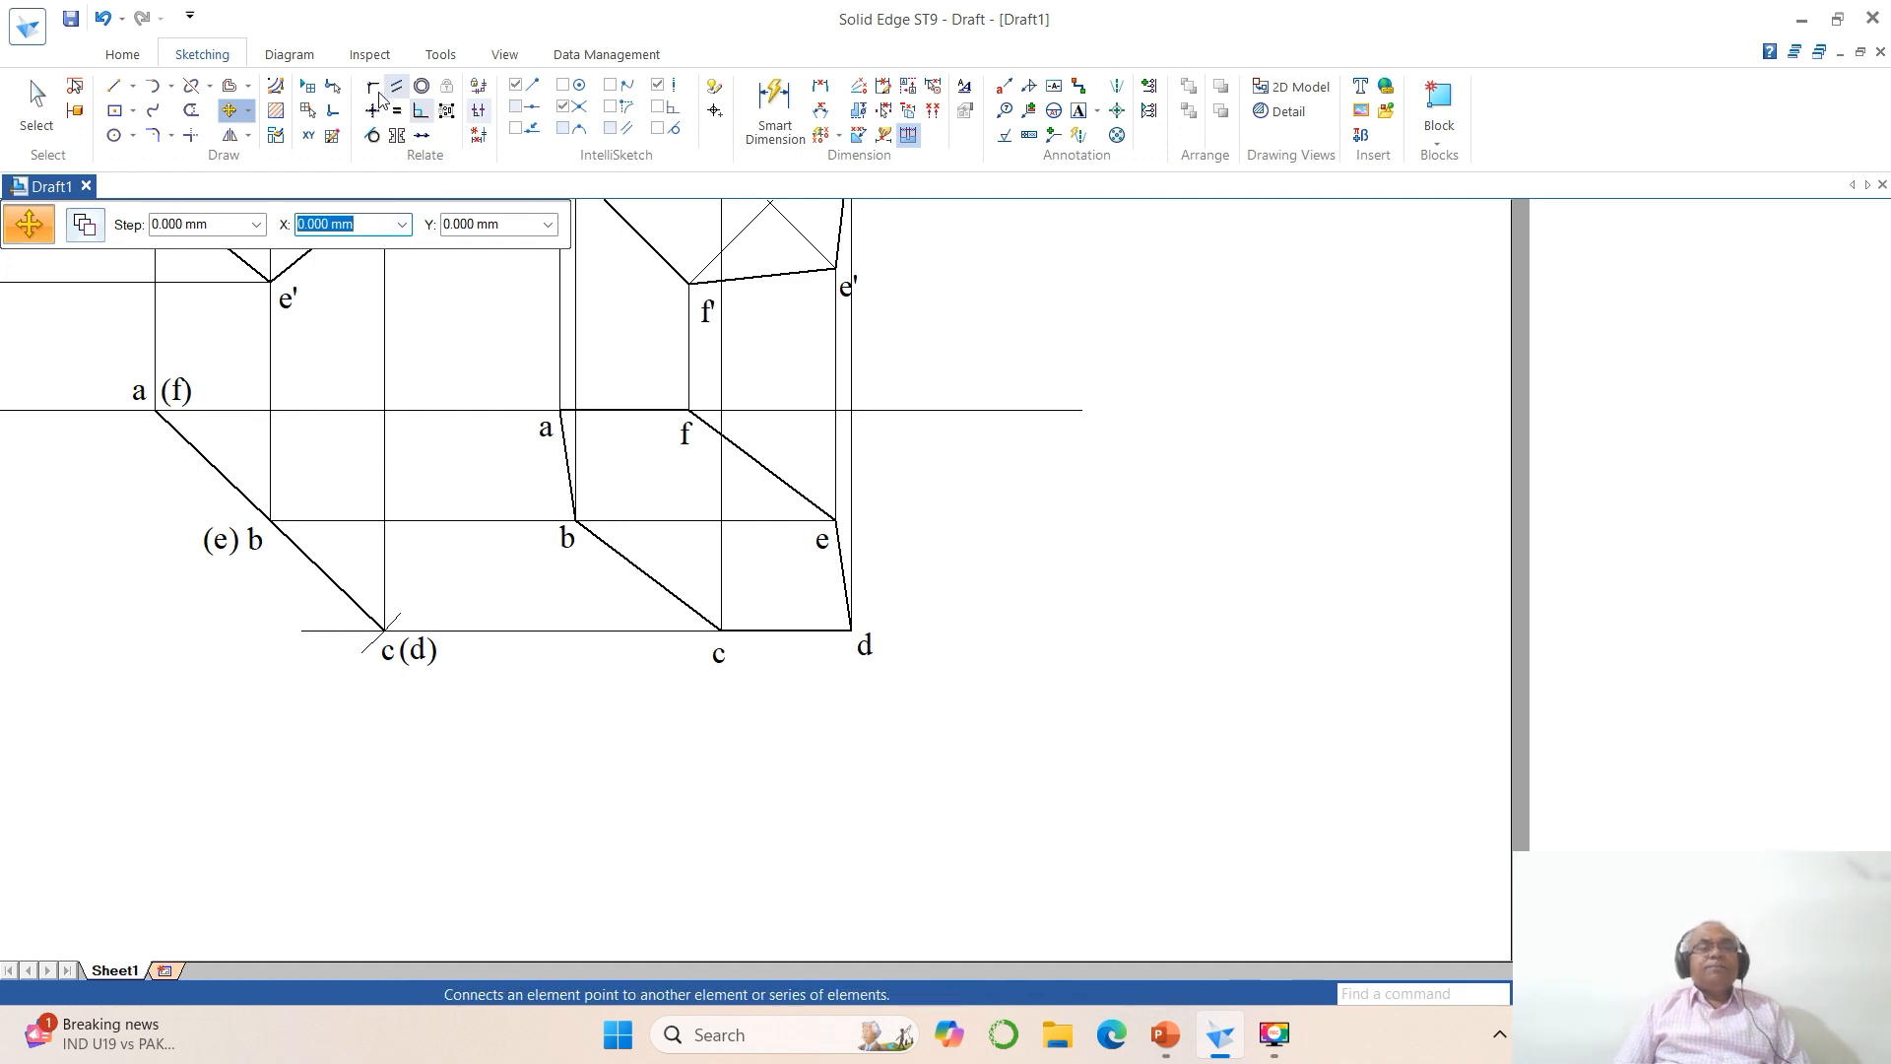
Step: Split the XY line a short distance beyond the final top view and delete its excess end piece
left_click(191, 85)
left_click(1055, 412)
left_click(946, 411)
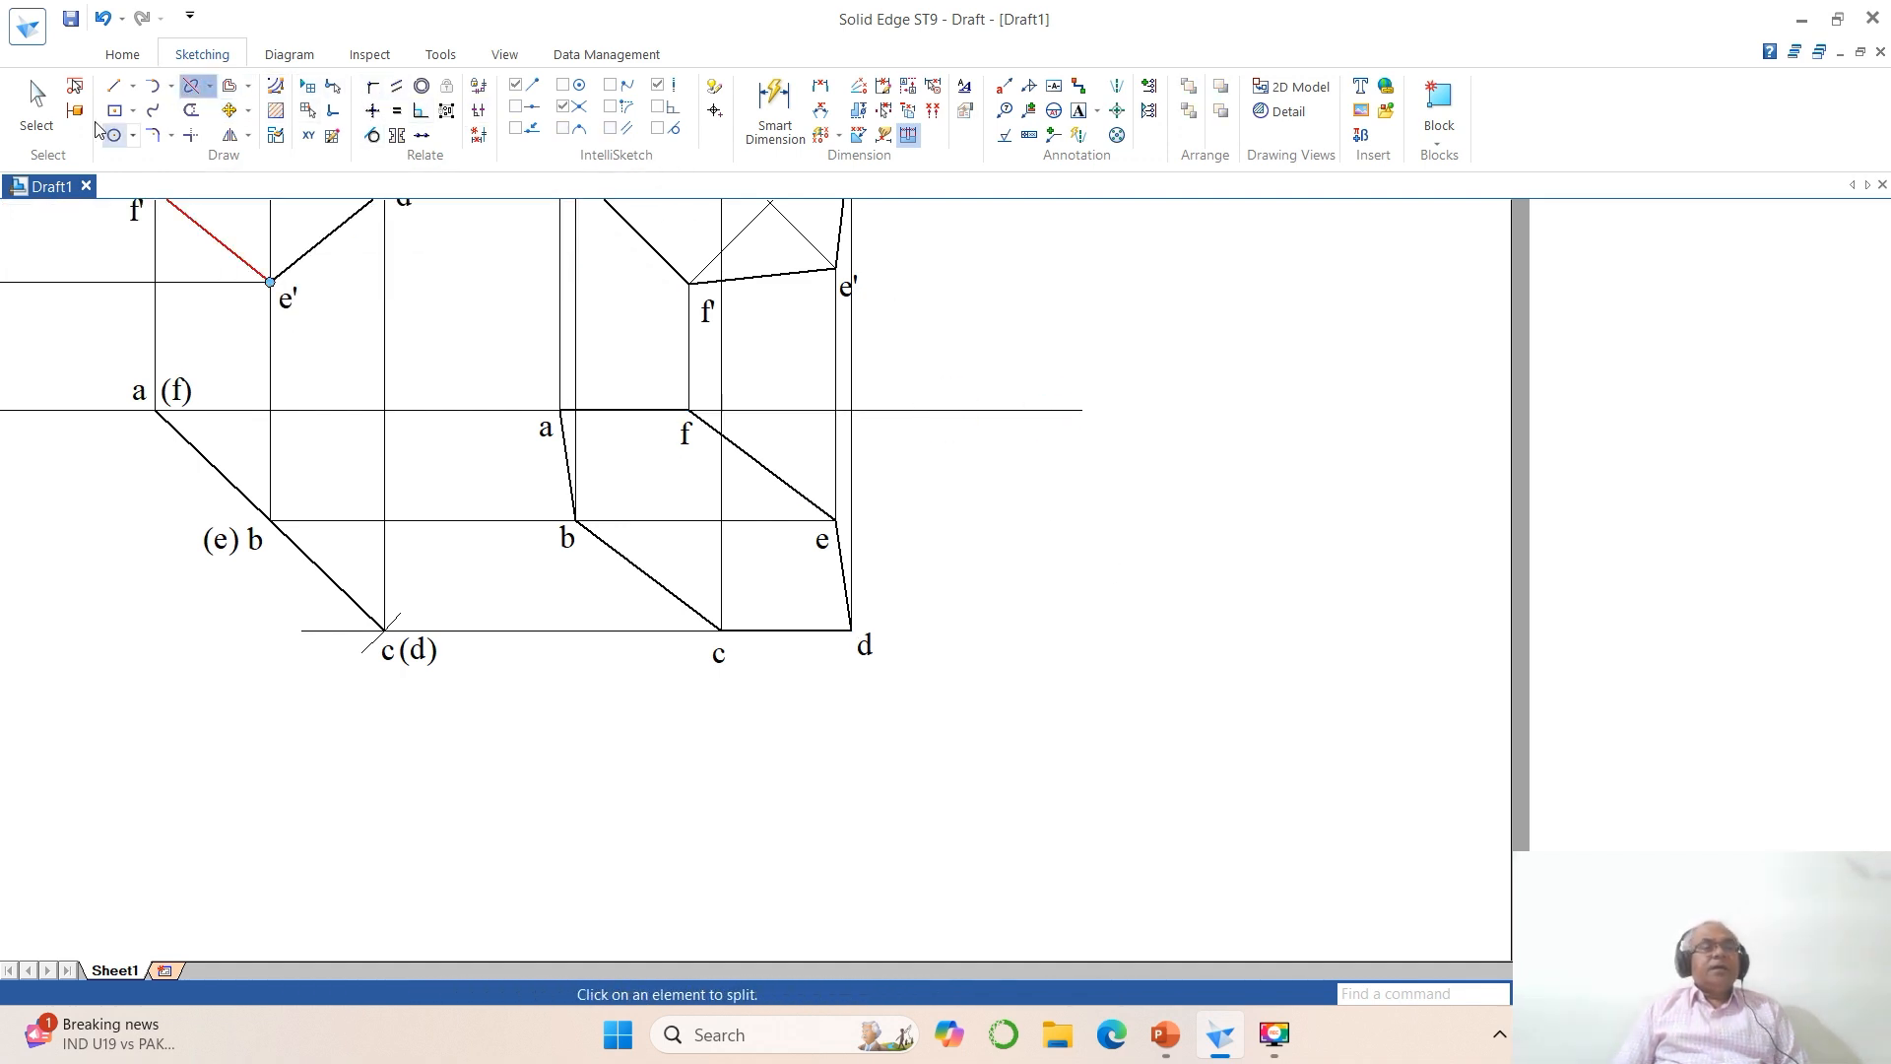
left_click(36, 104)
left_click(1039, 411)
key("Delete")
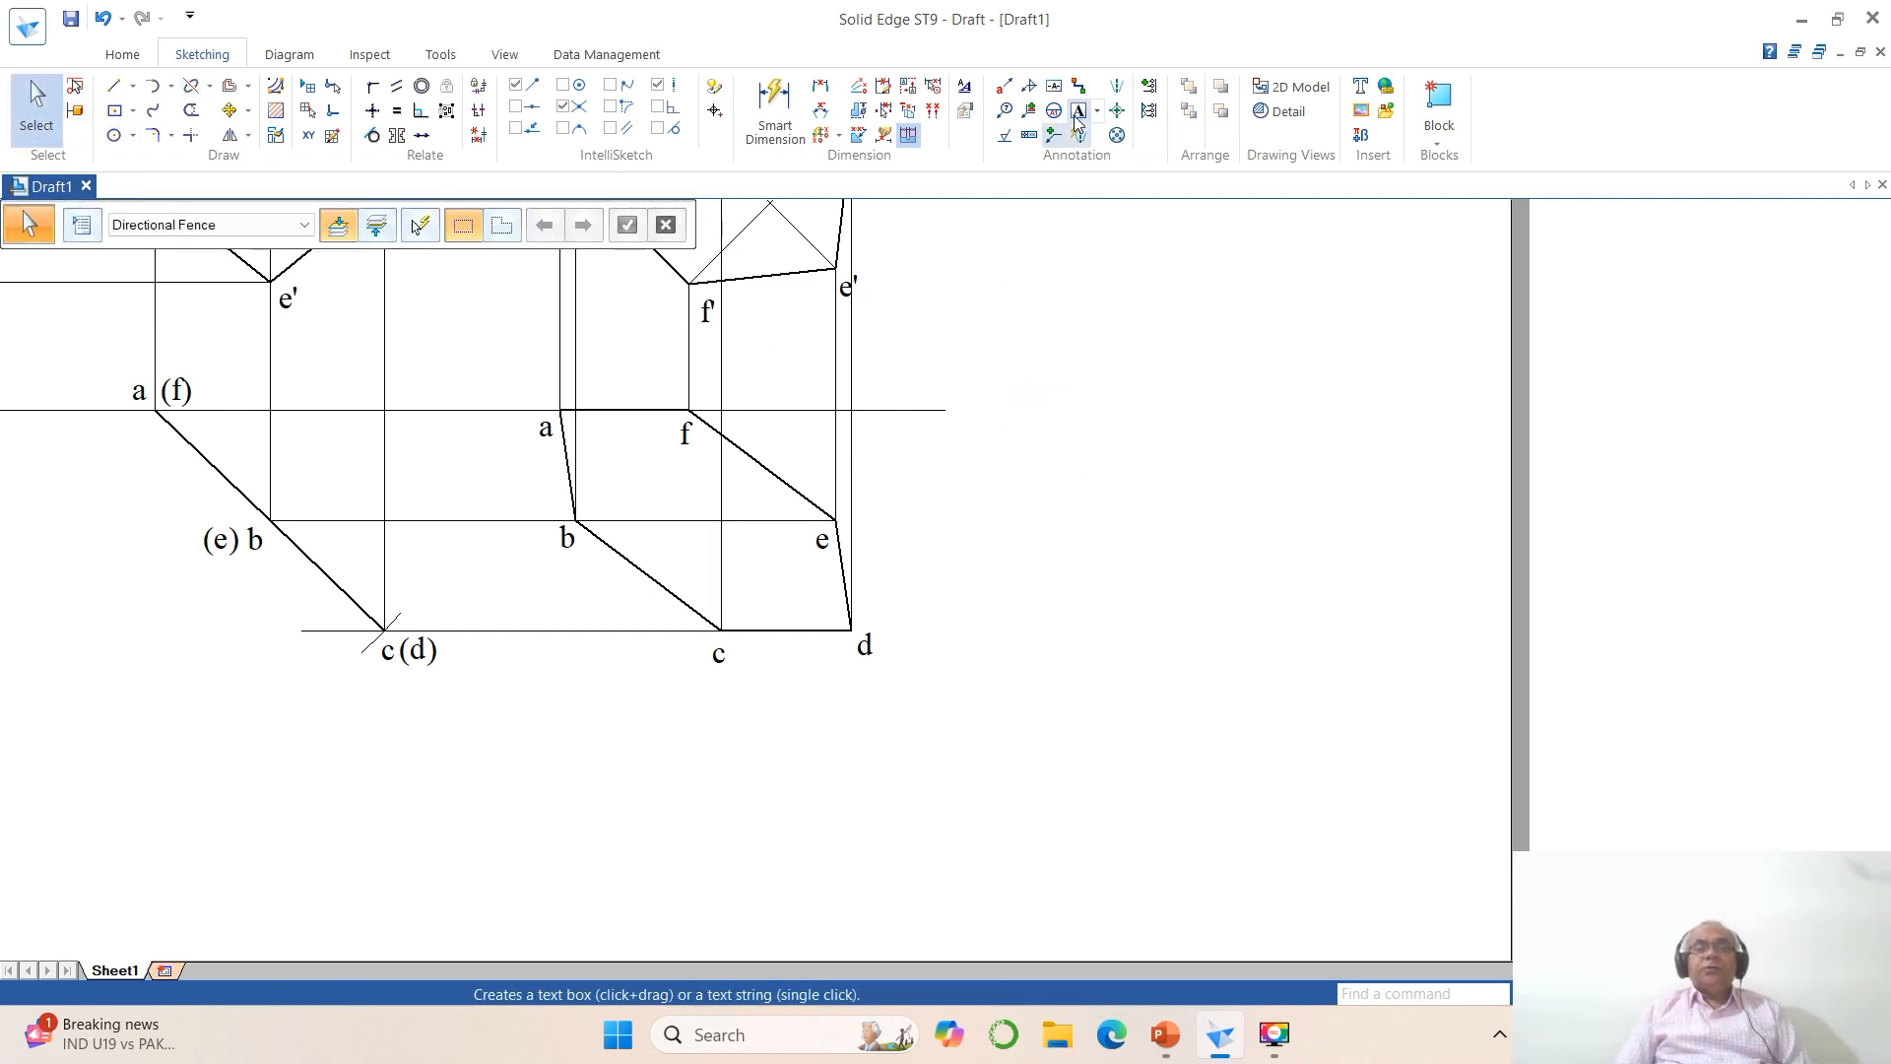
Step: Add the label Y at the shortened end of the XY line and align it with the line
left_click(1078, 110)
left_click(960, 408)
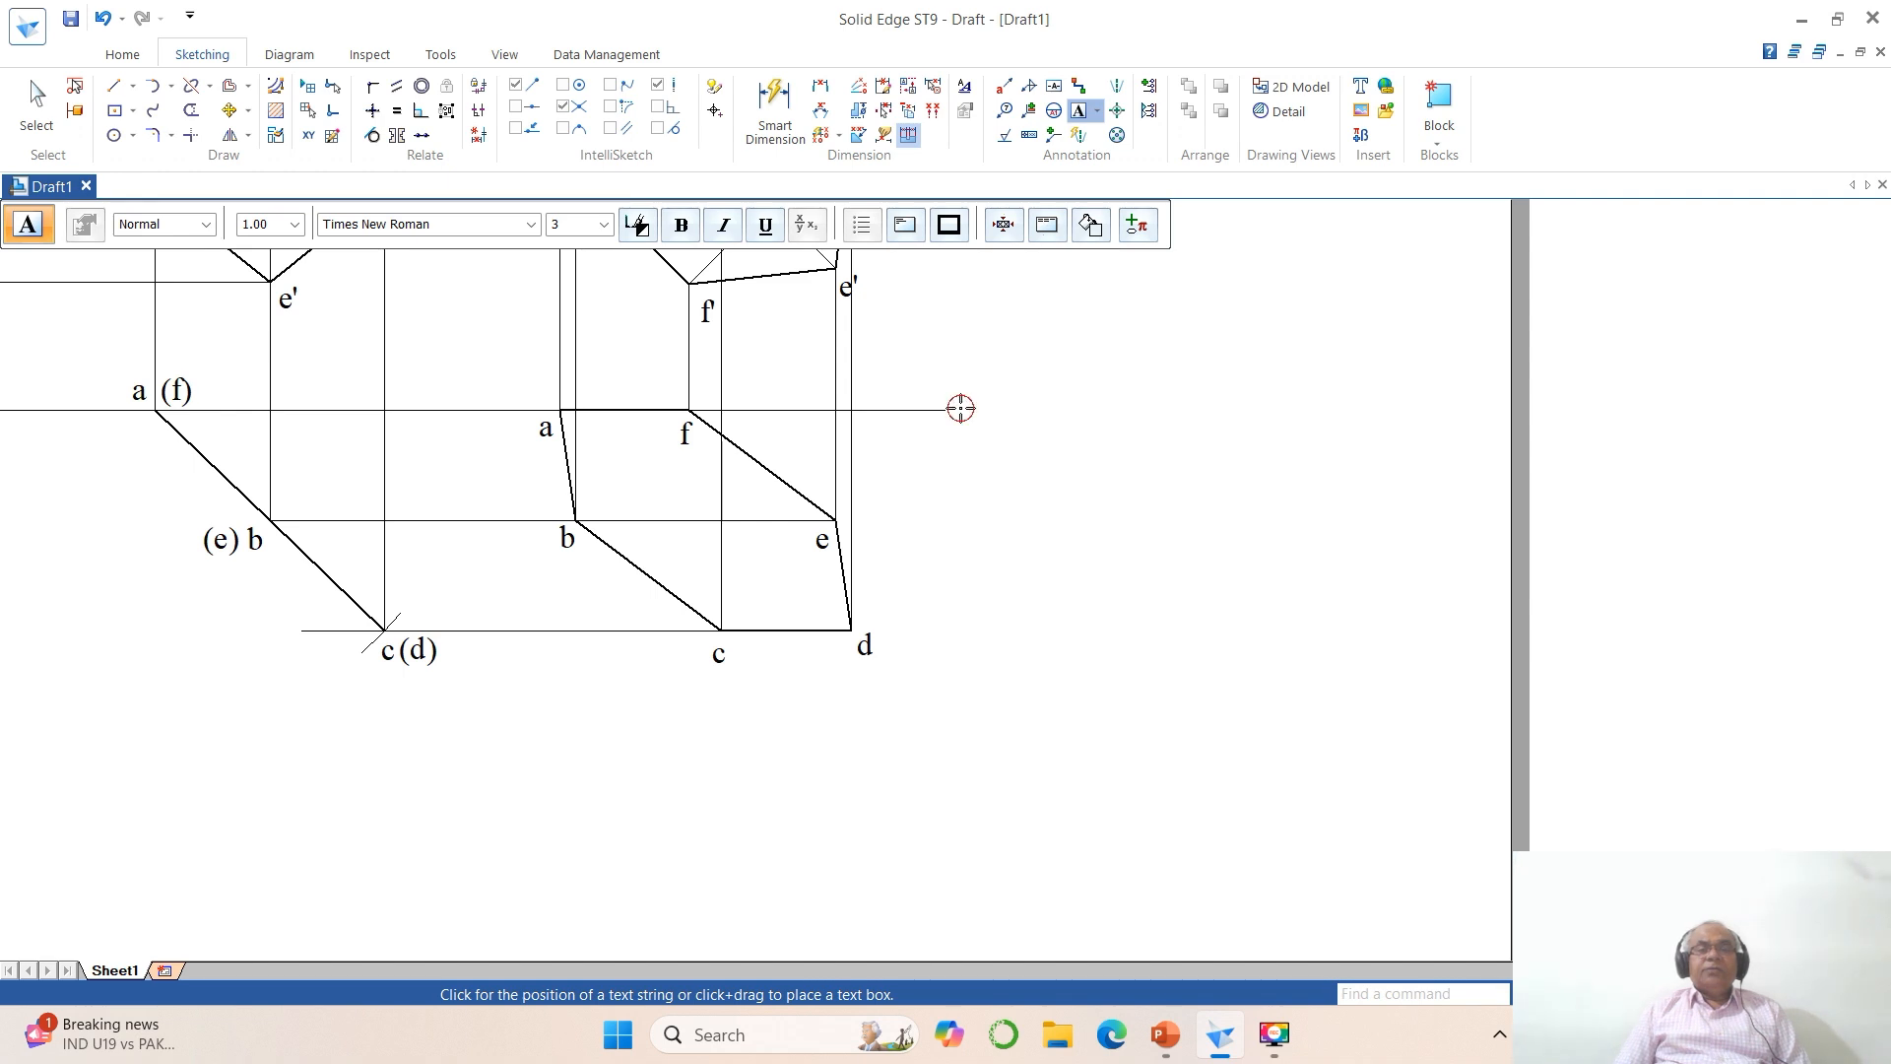
left_click(1118, 580)
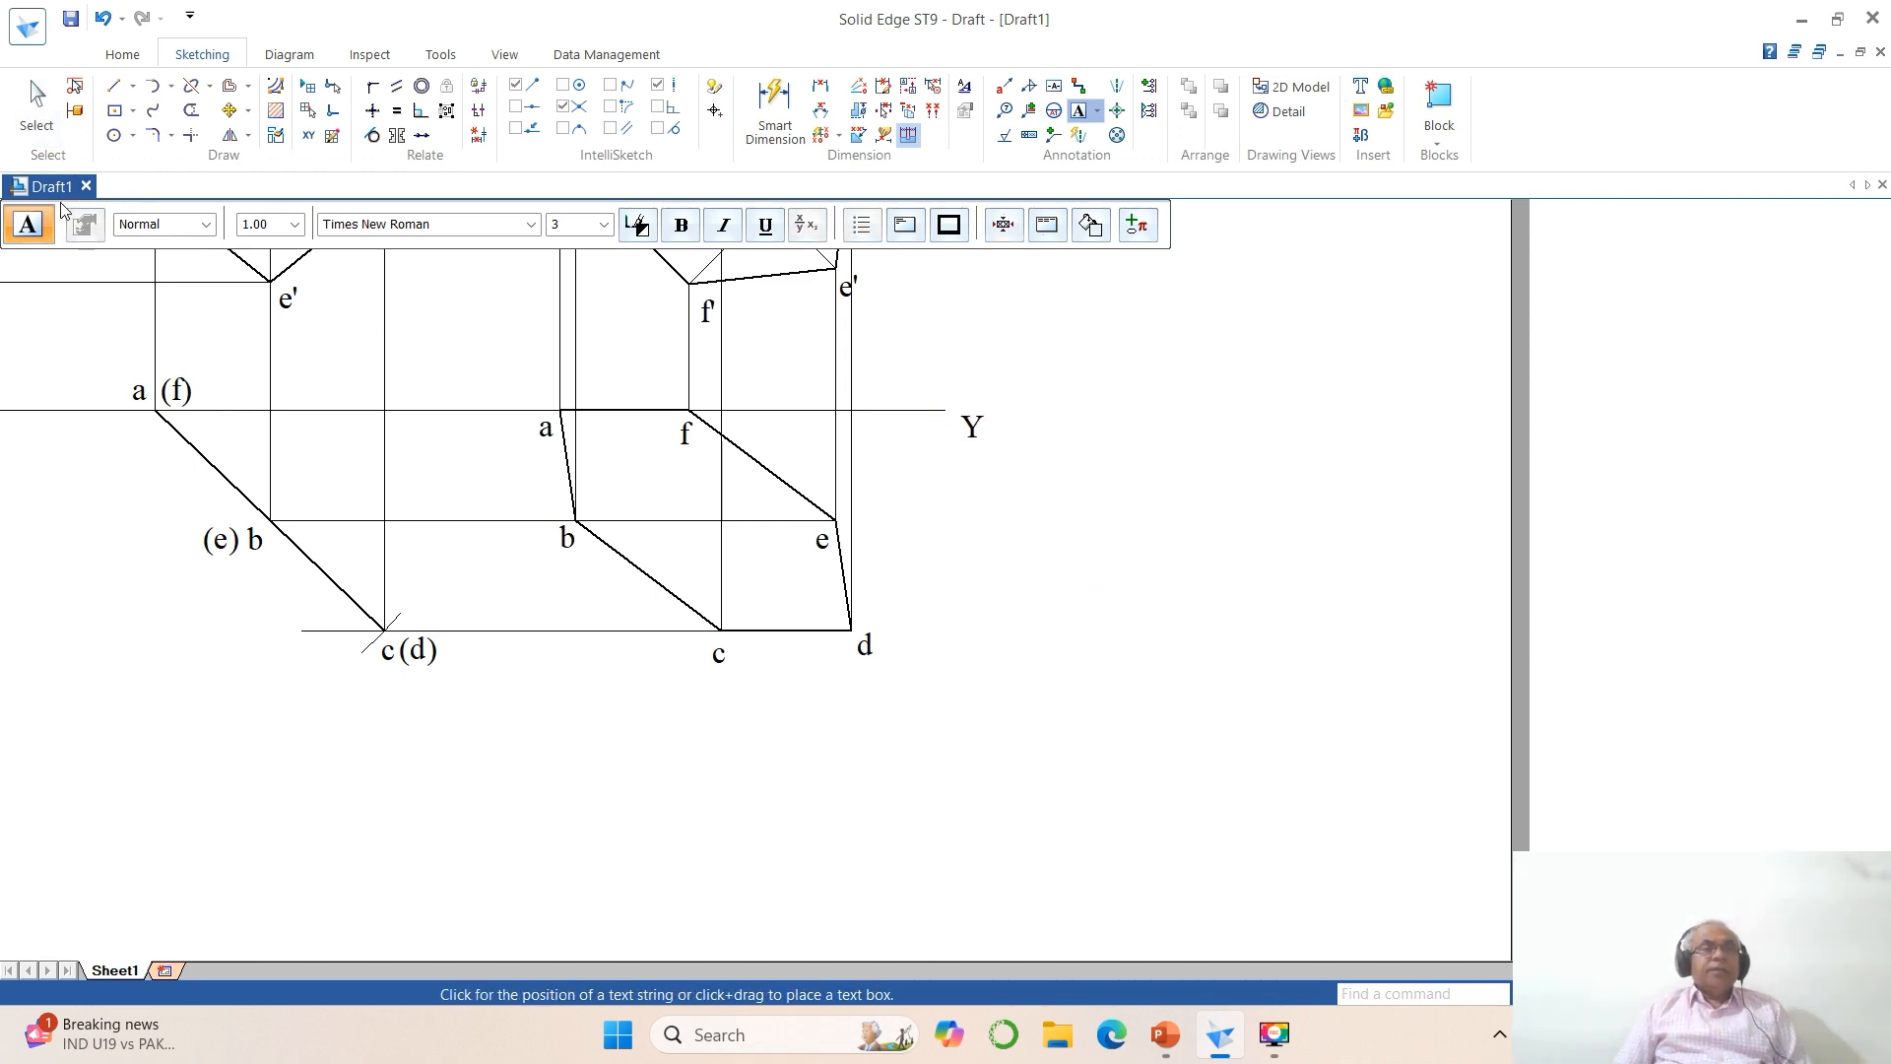
left_click(229, 110)
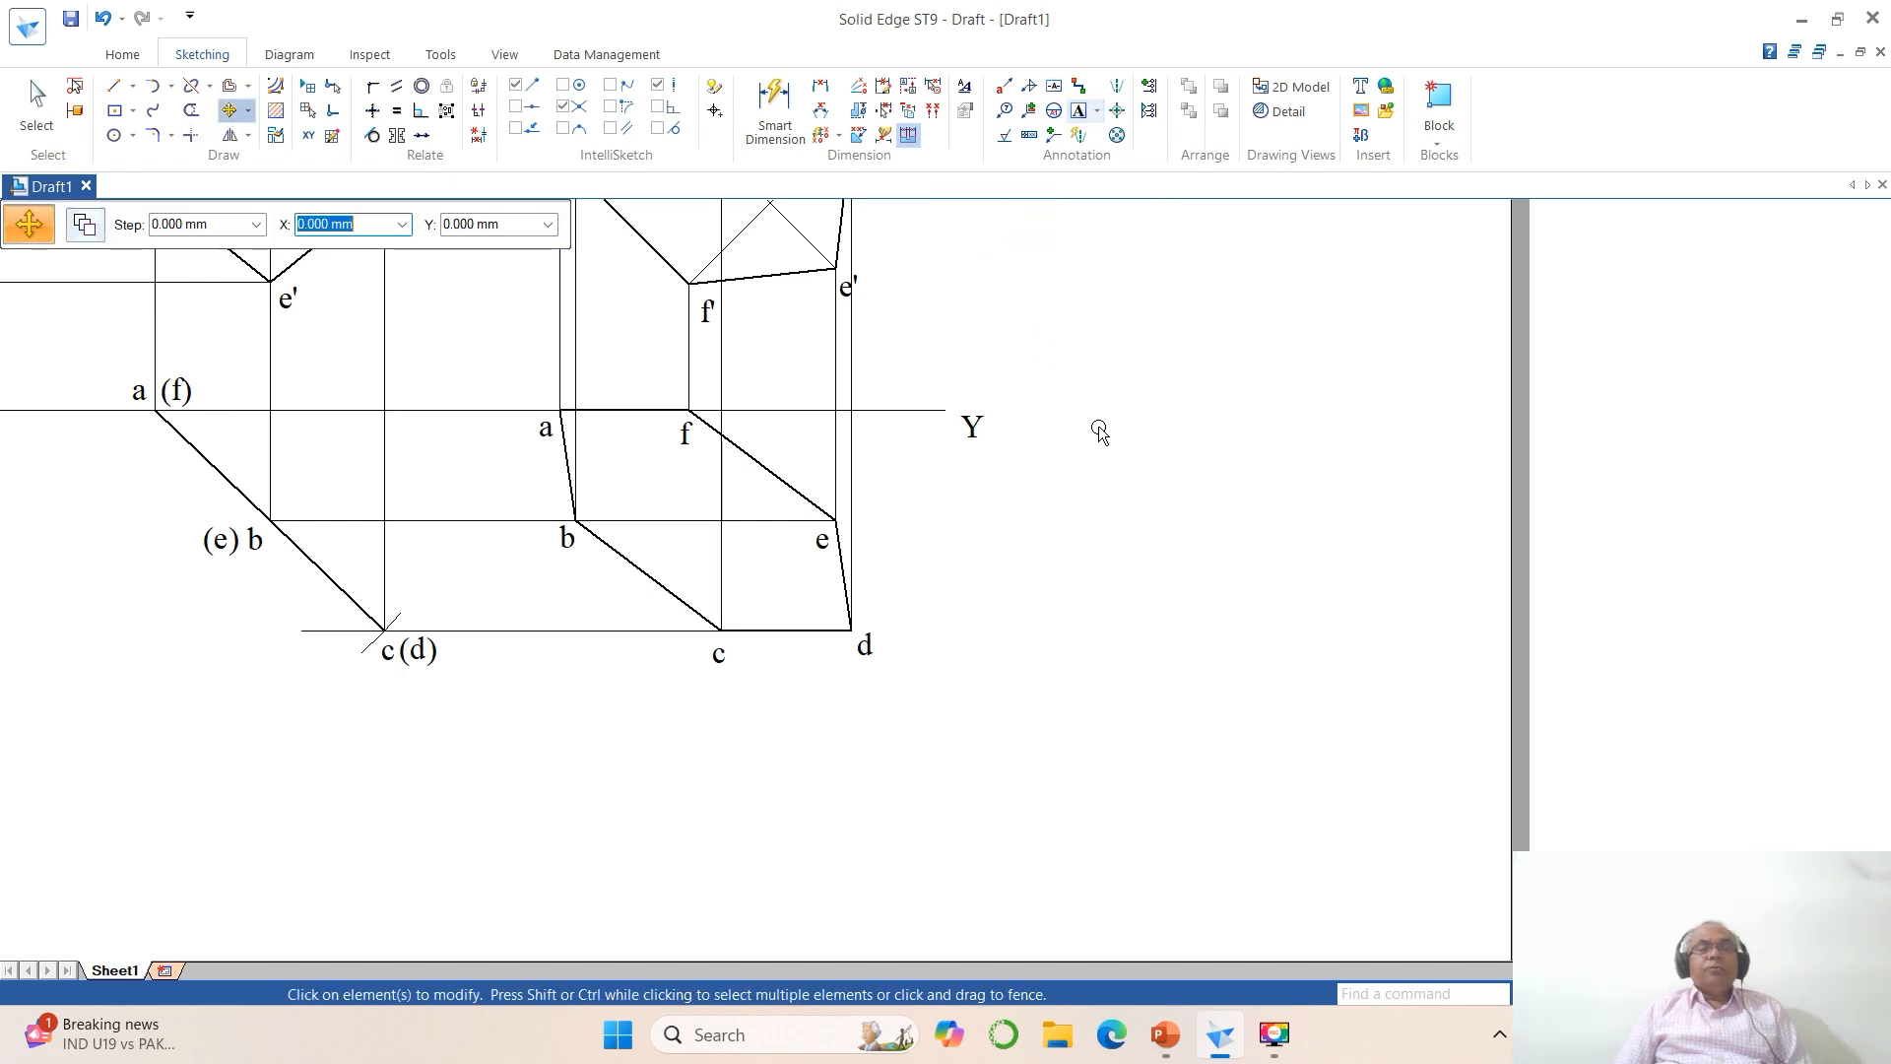
left_click(975, 434)
left_click(1097, 546)
left_click(1080, 528)
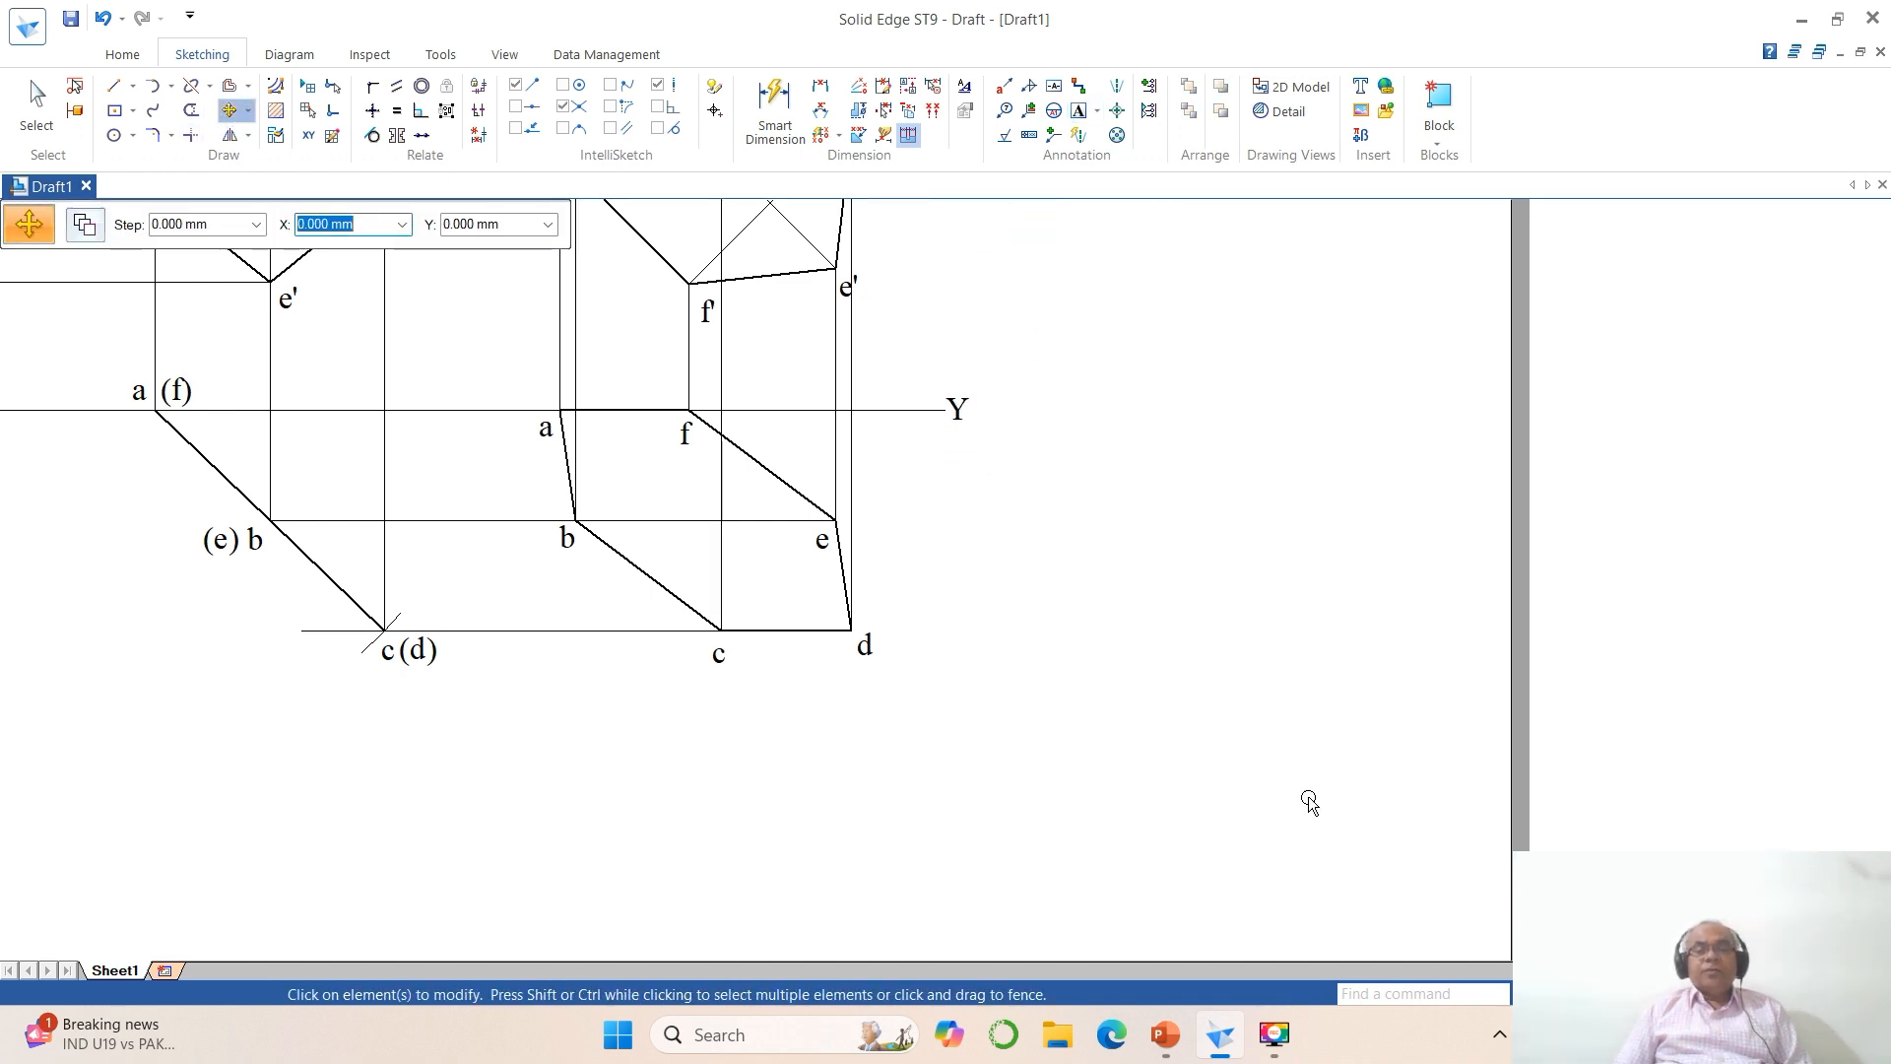
left_click(1664, 993)
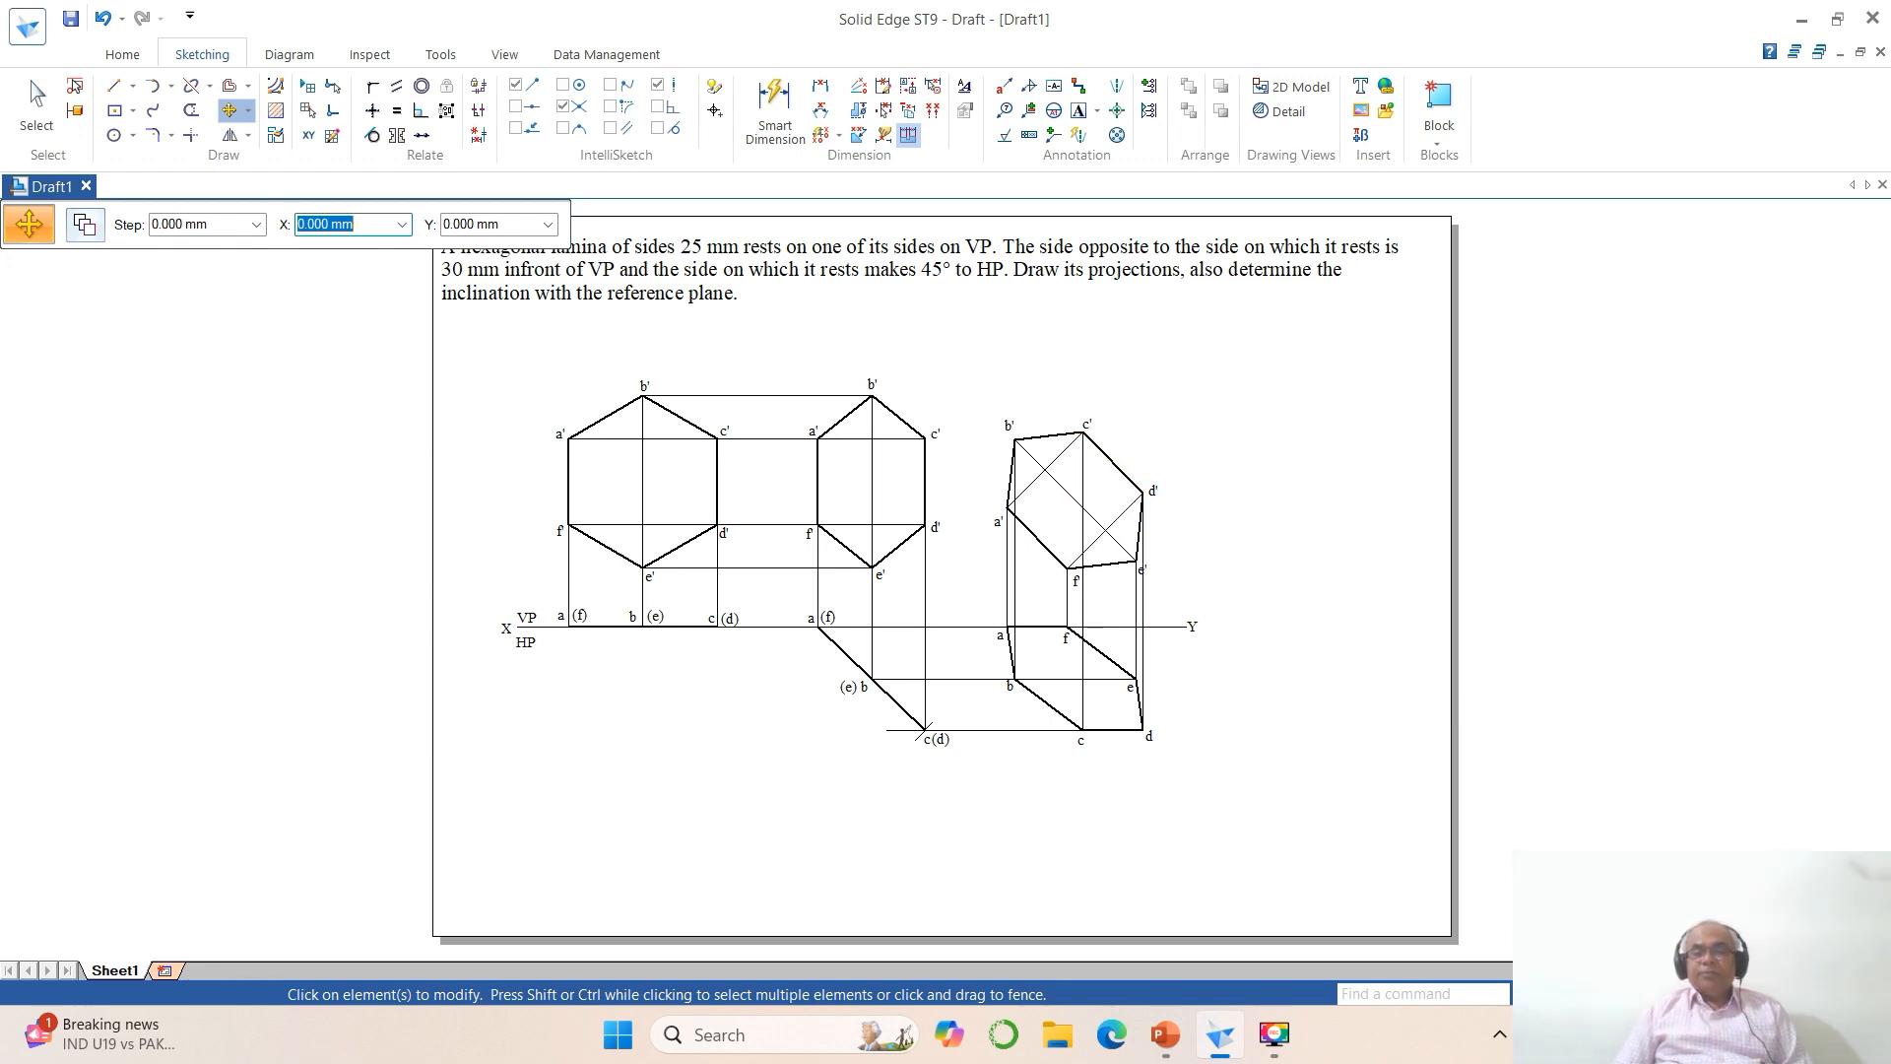
Step: Dimension the vertical side a'f' of the first front view with the dimension placed outside the hexagon
left_click(1611, 994)
left_click(469, 343)
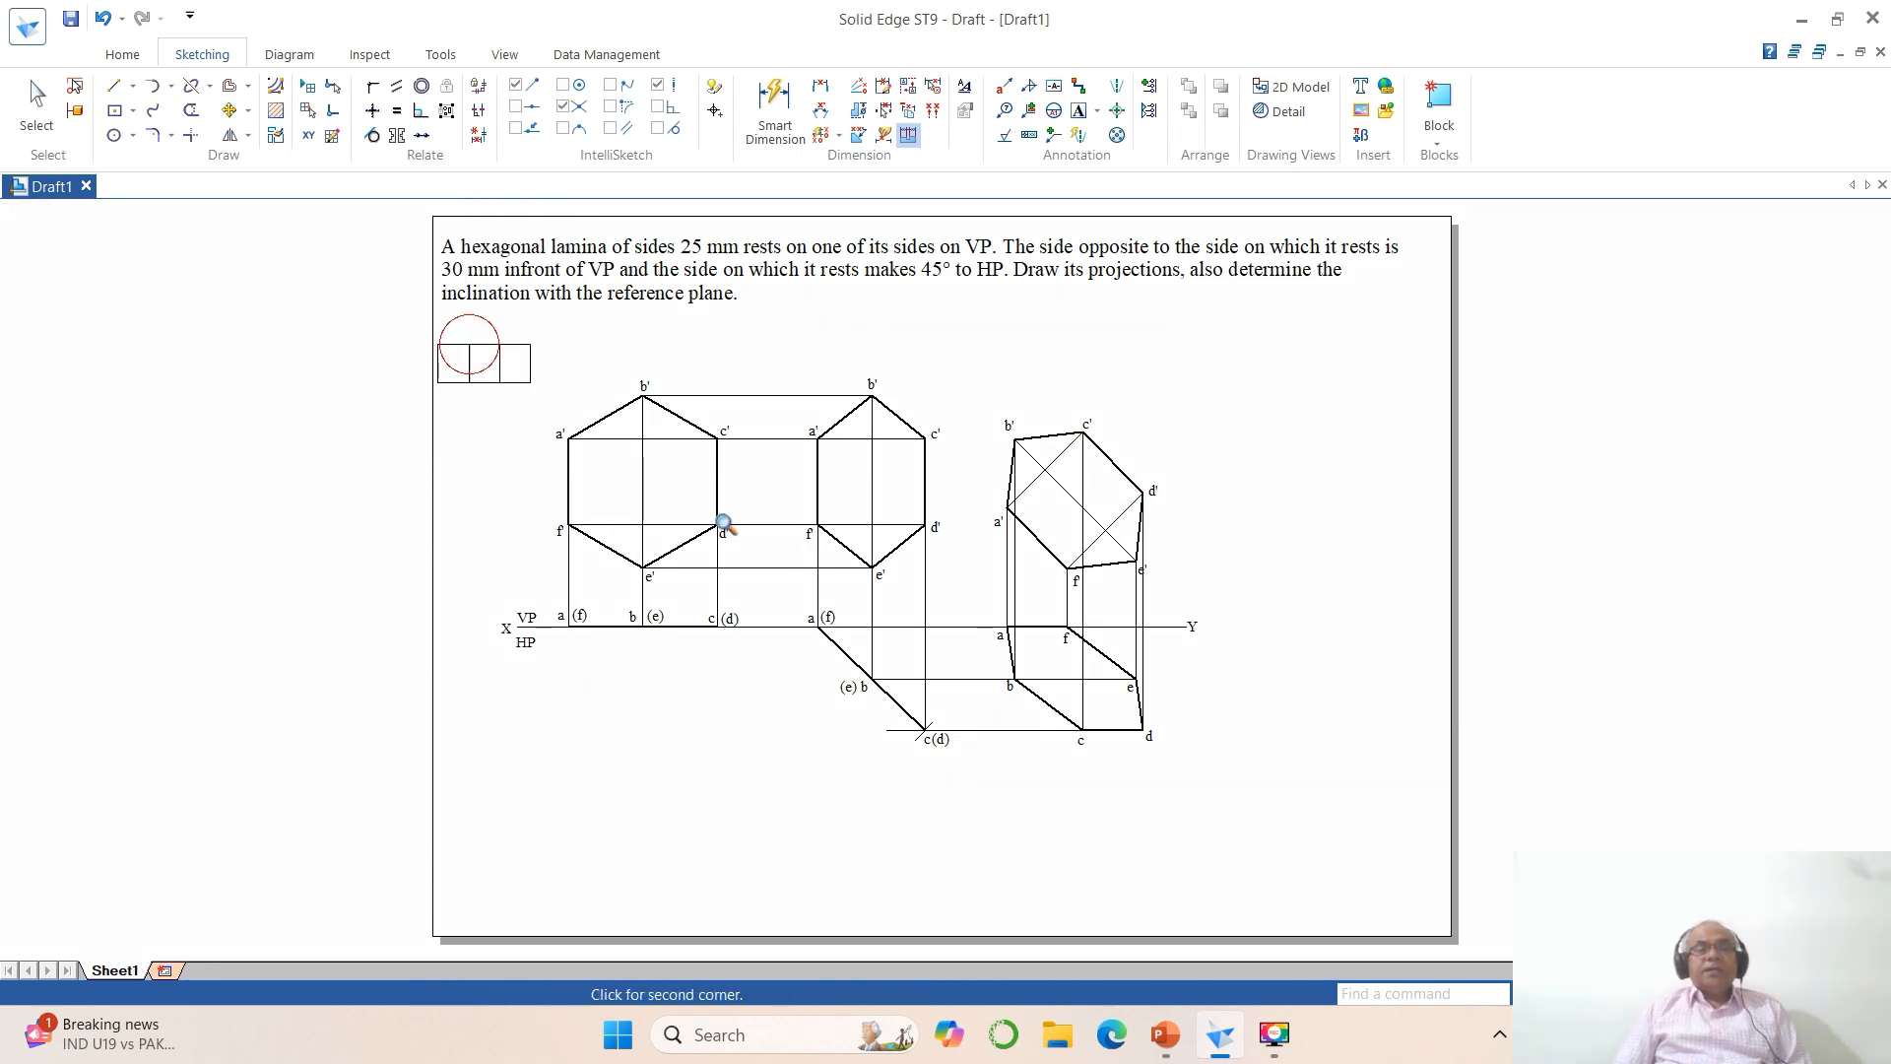
left_click(1385, 848)
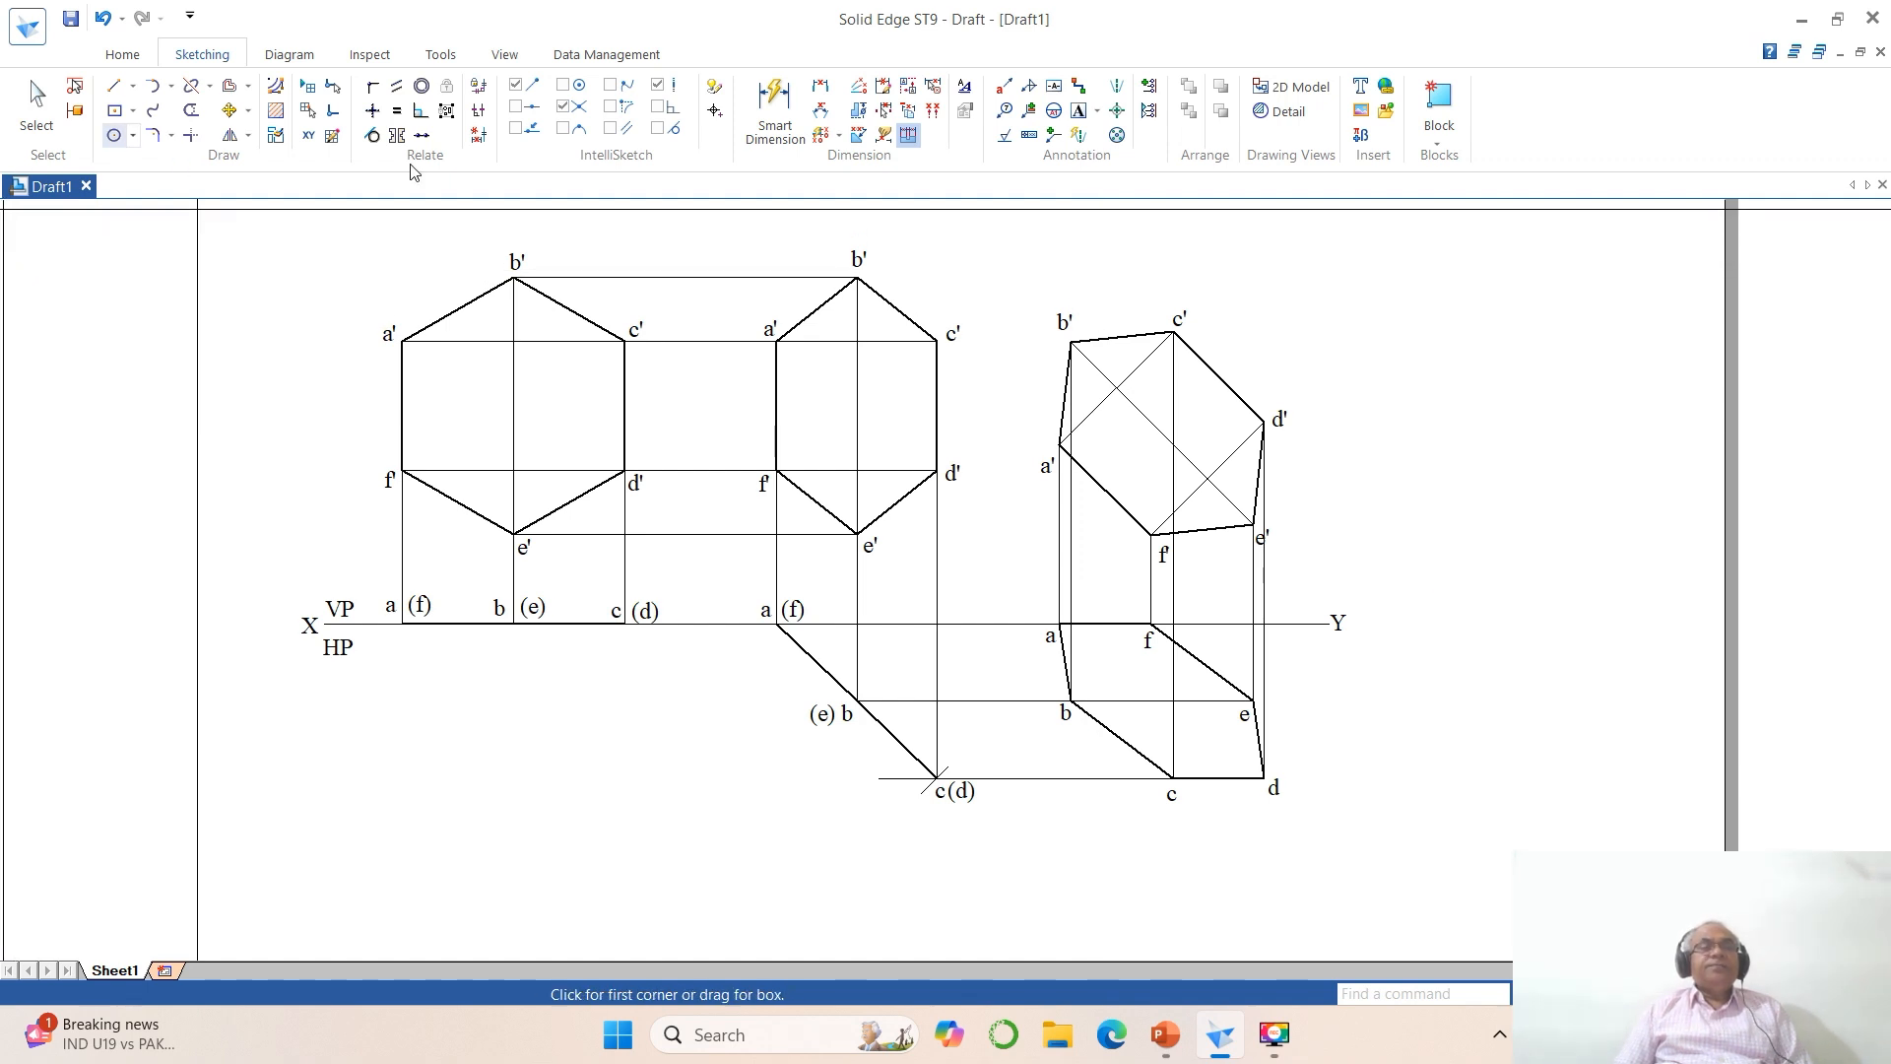
left_click(821, 87)
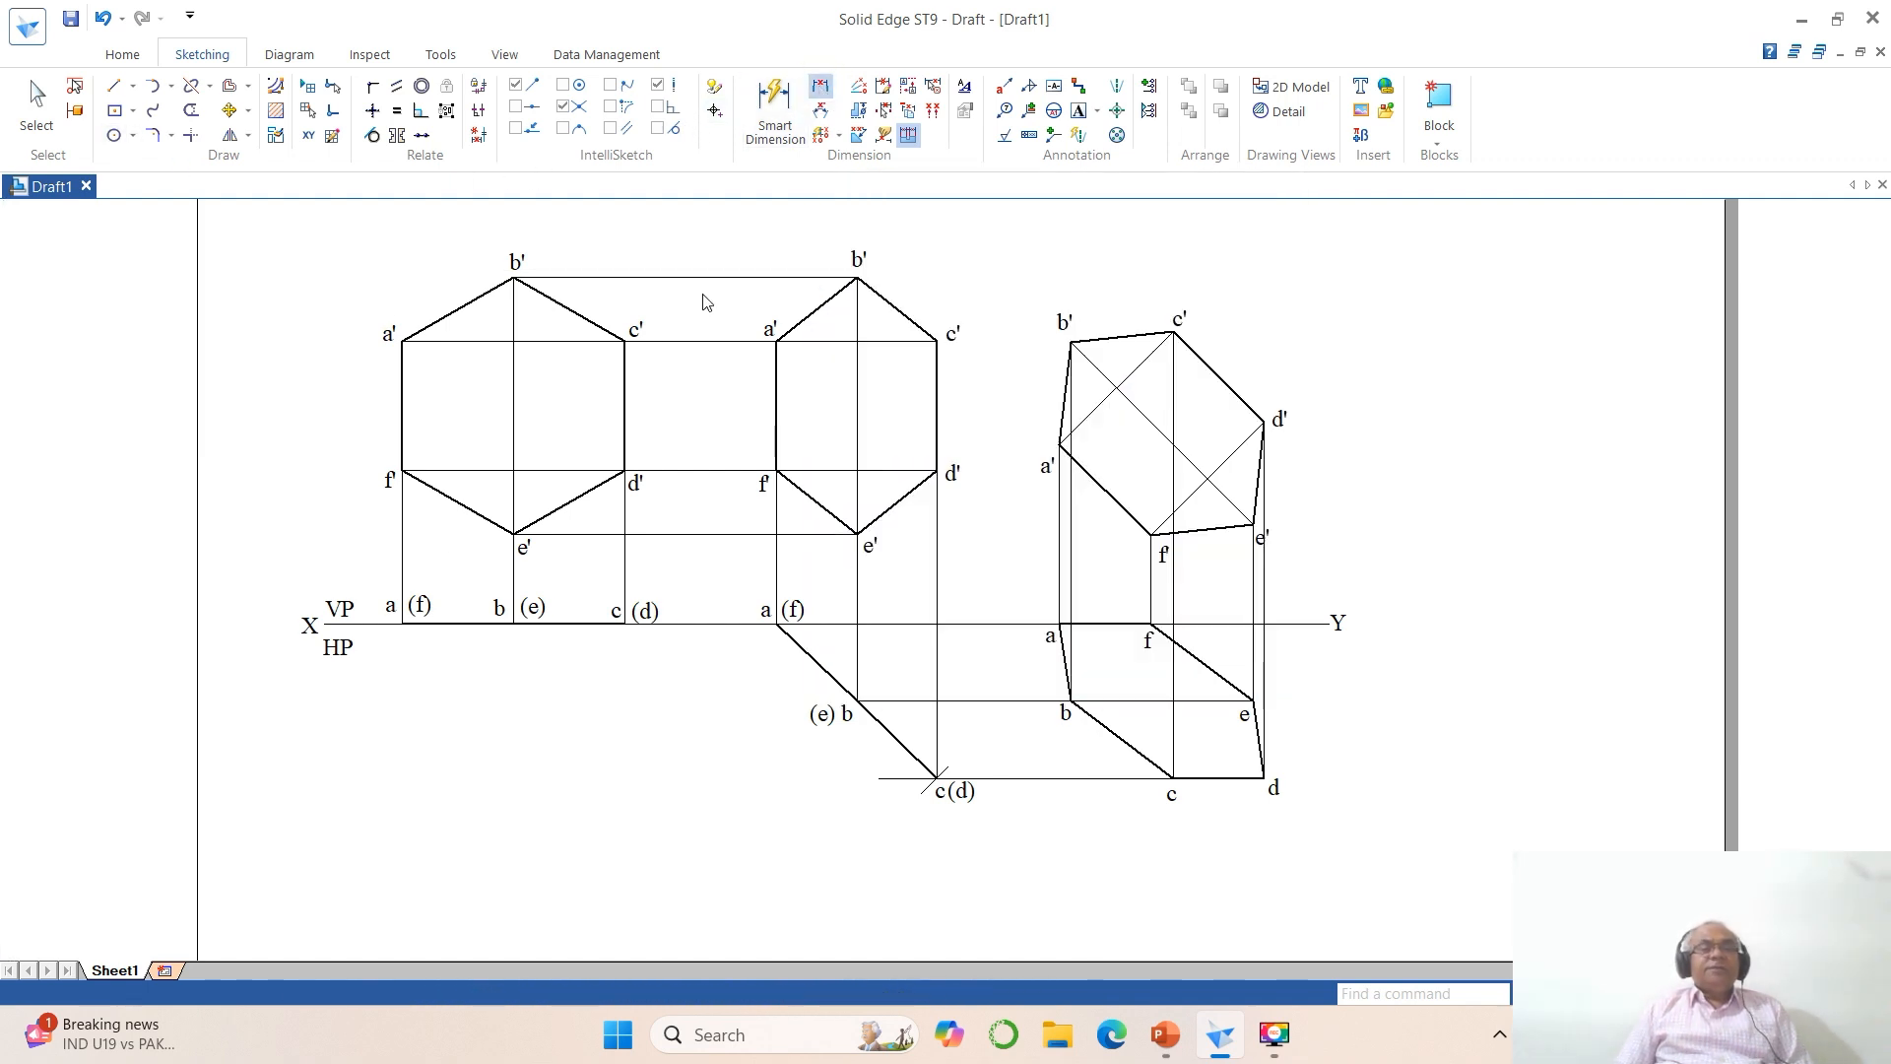
left_click(401, 384)
left_click(402, 429)
left_click(358, 416)
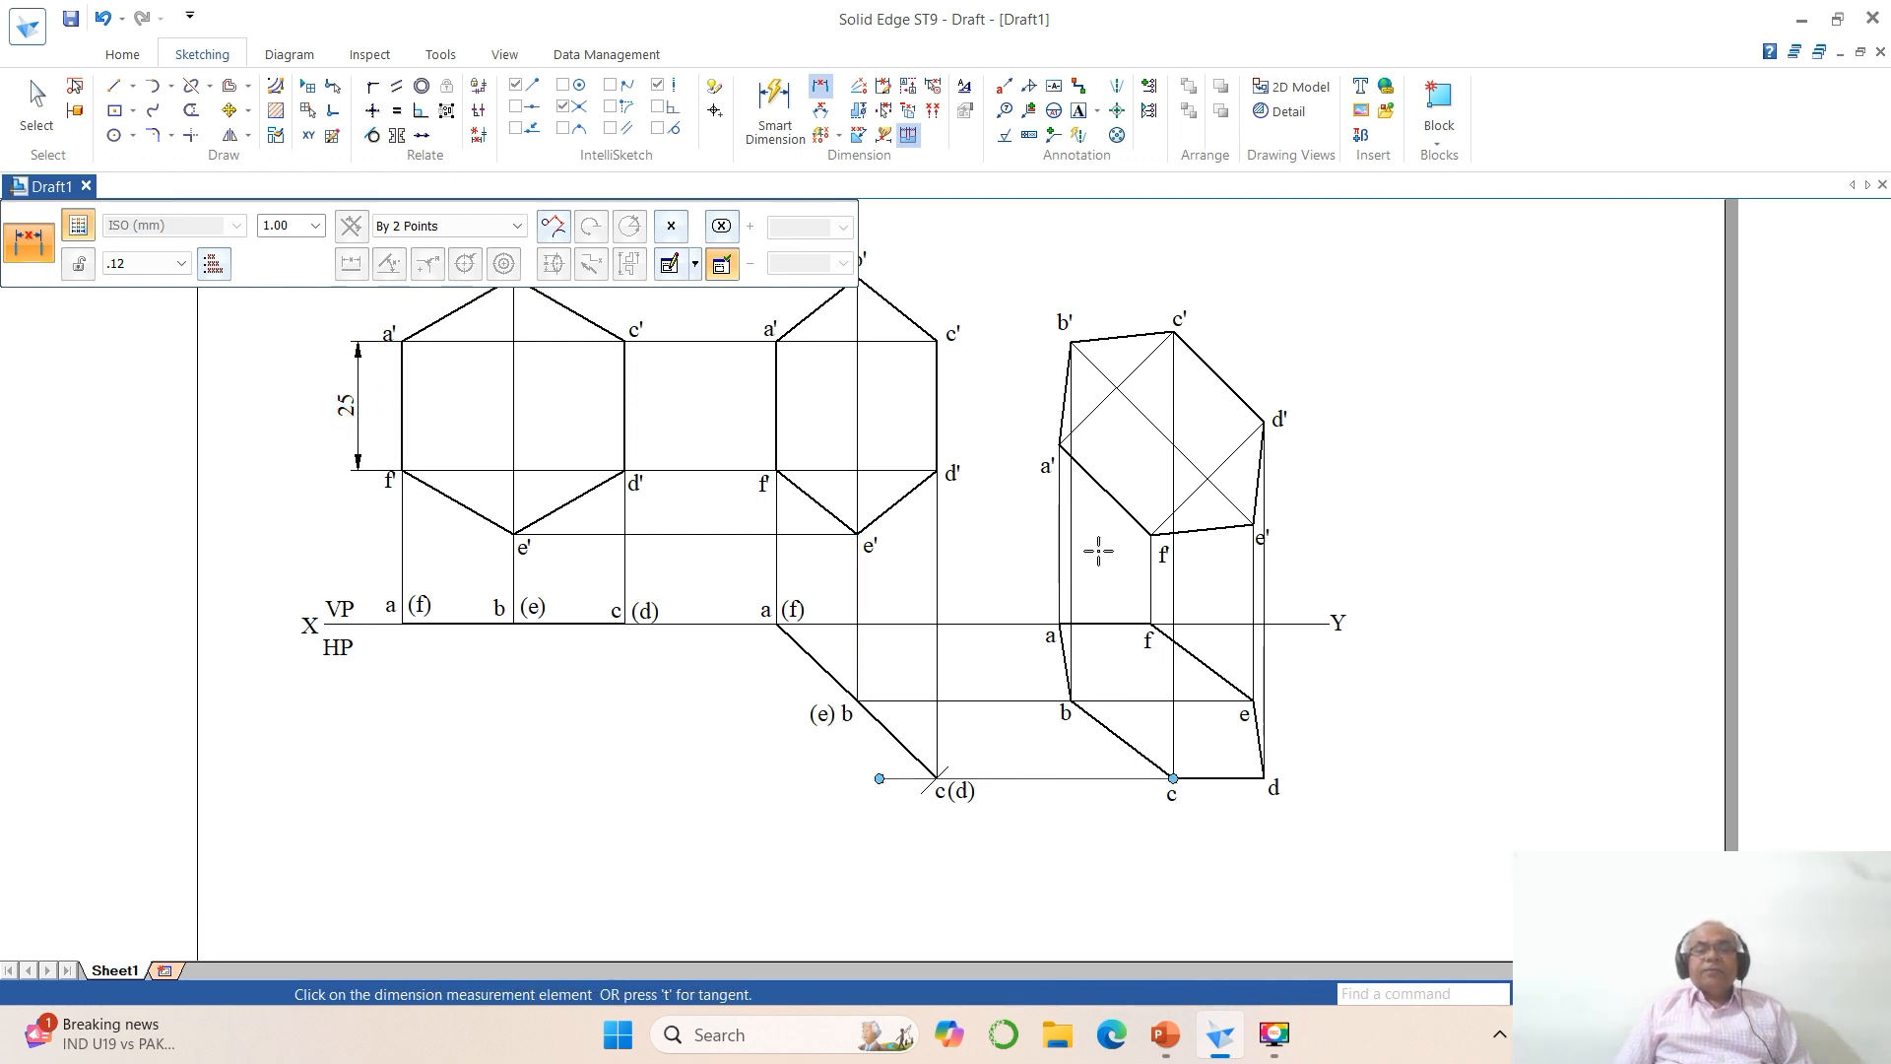
key("Escape")
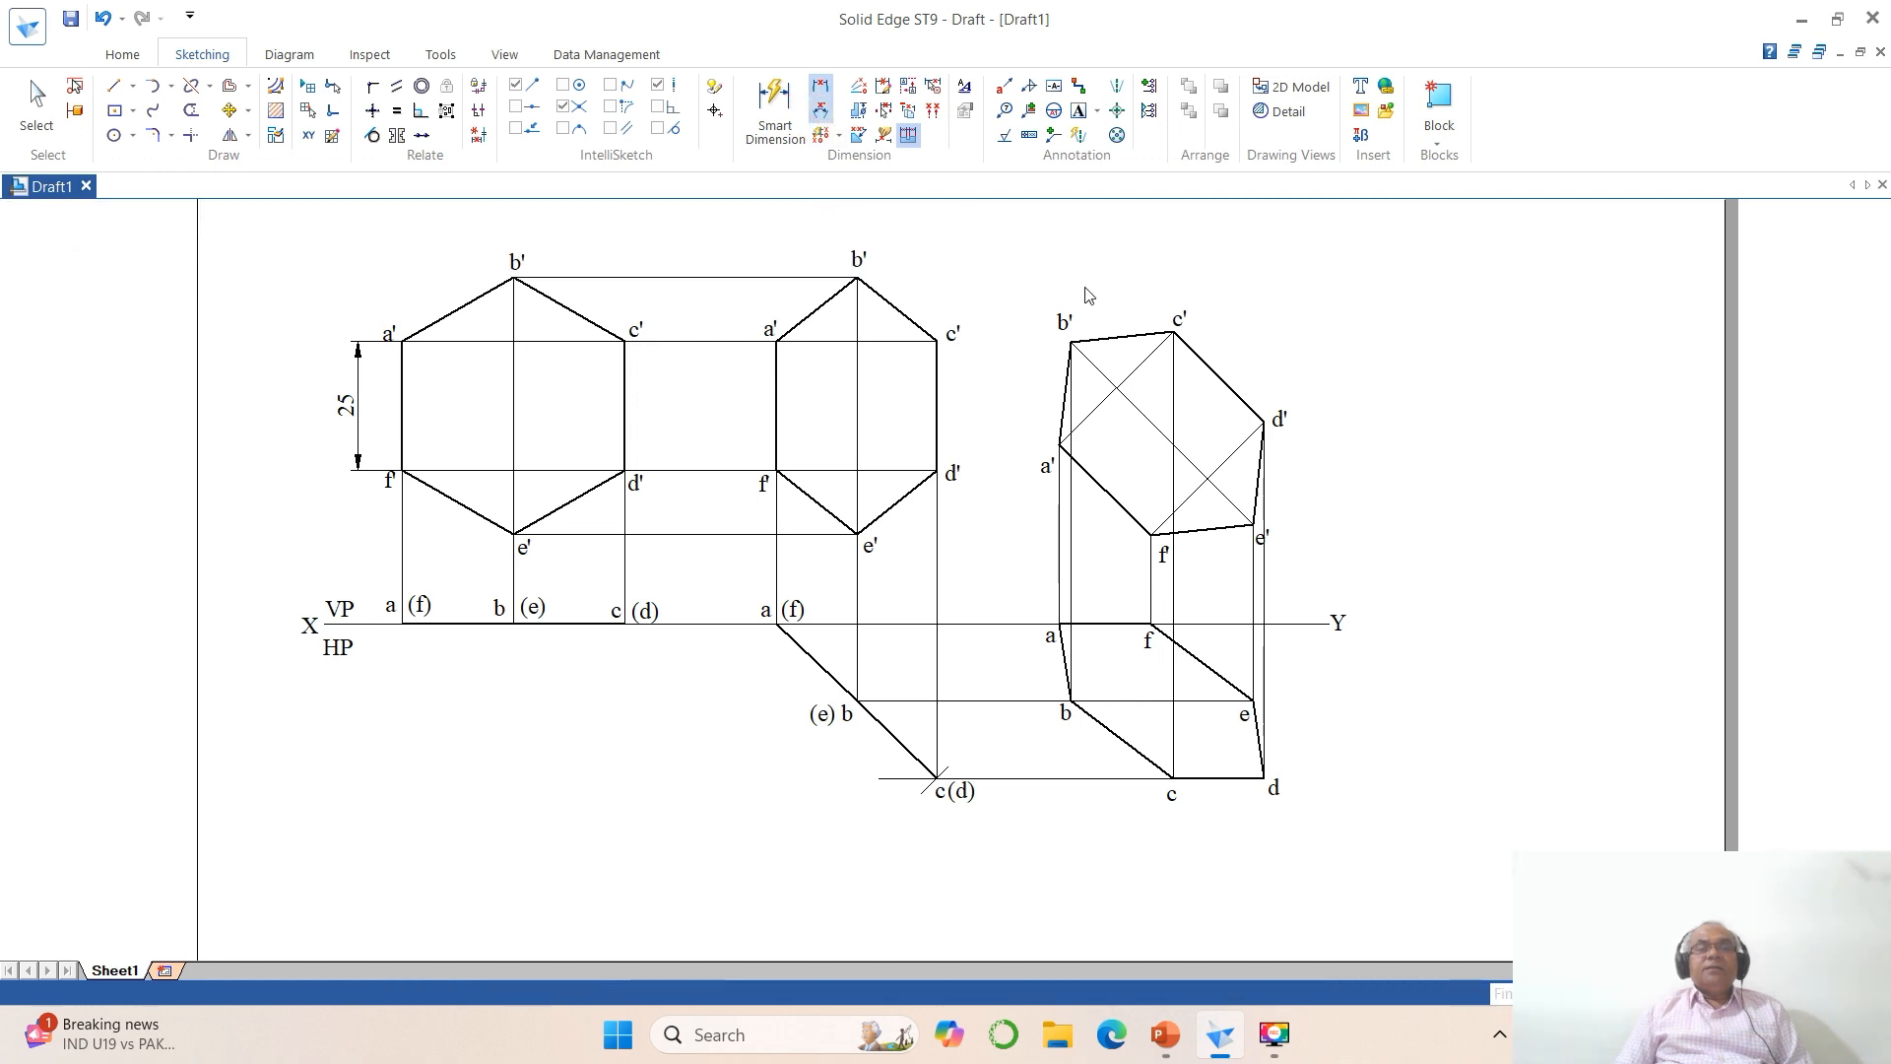
Step: Dimension the angle between side a'f' of the final front view and the XY line
left_click(1098, 492)
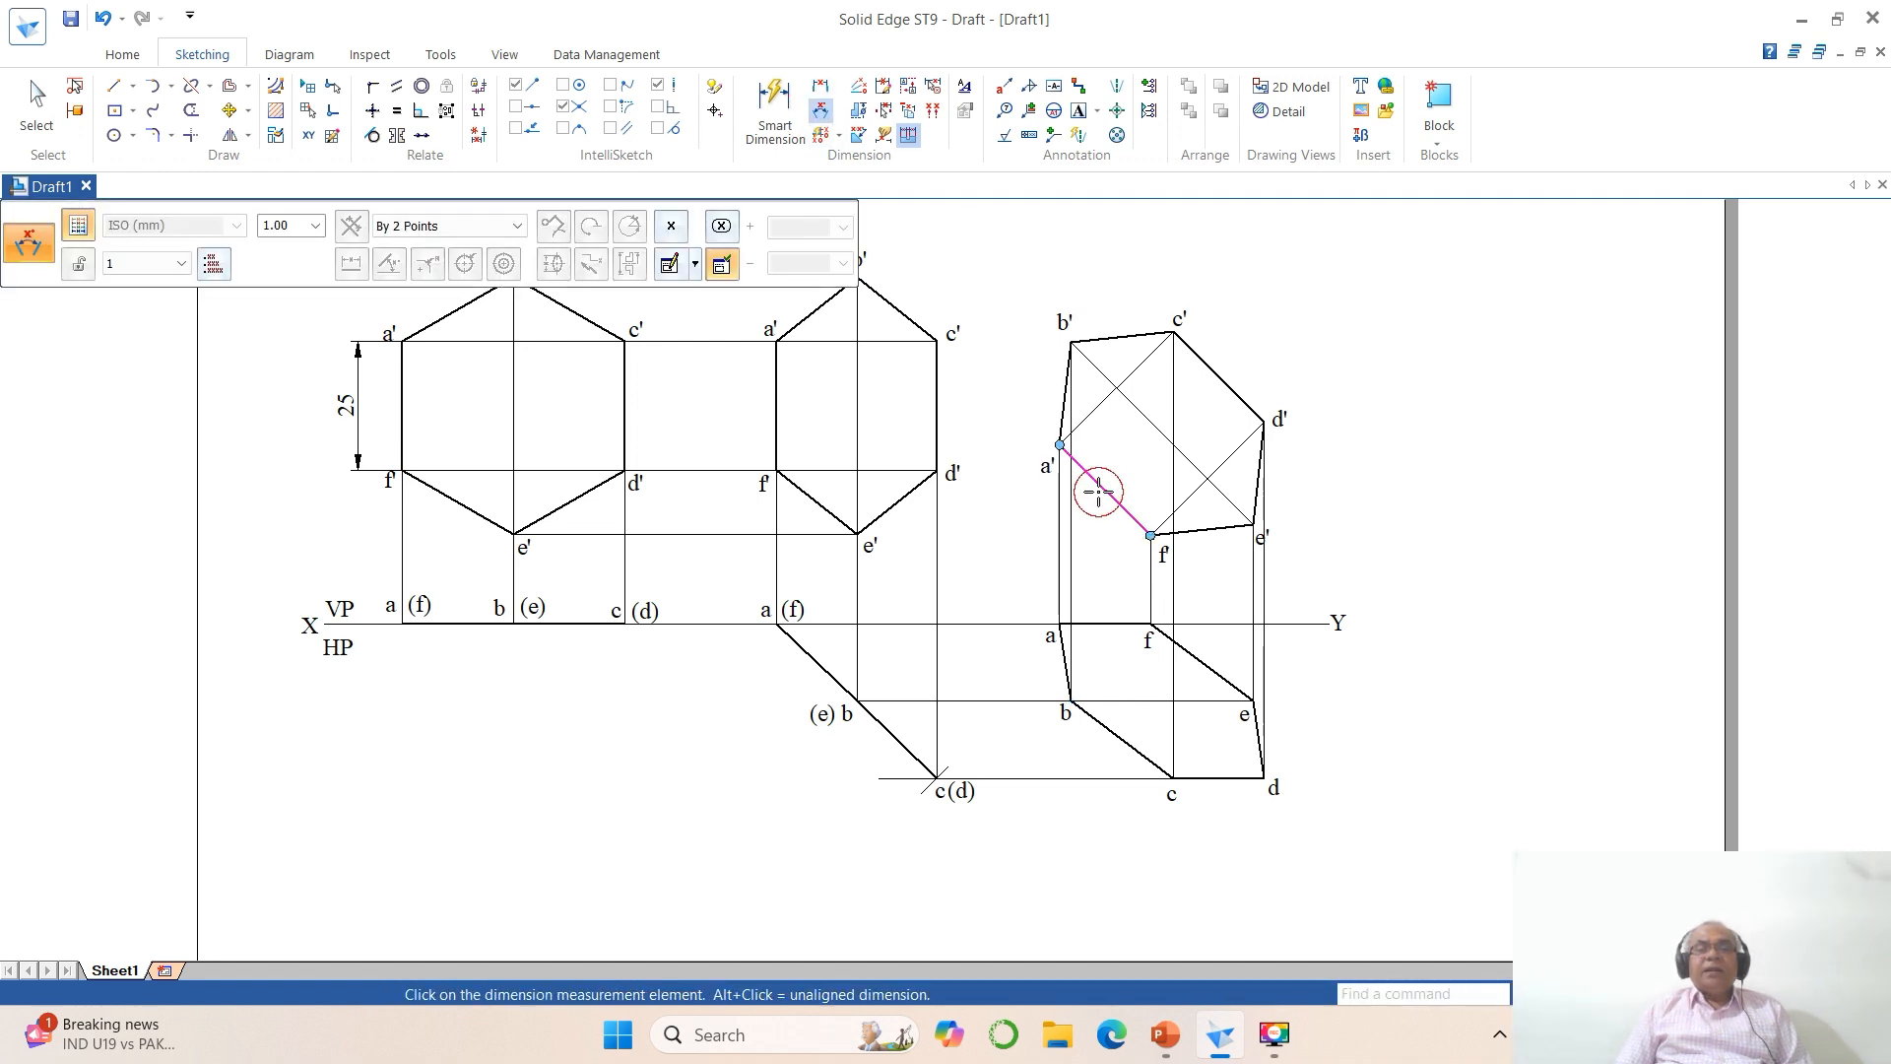
left_click(1098, 623)
left_click(1108, 562)
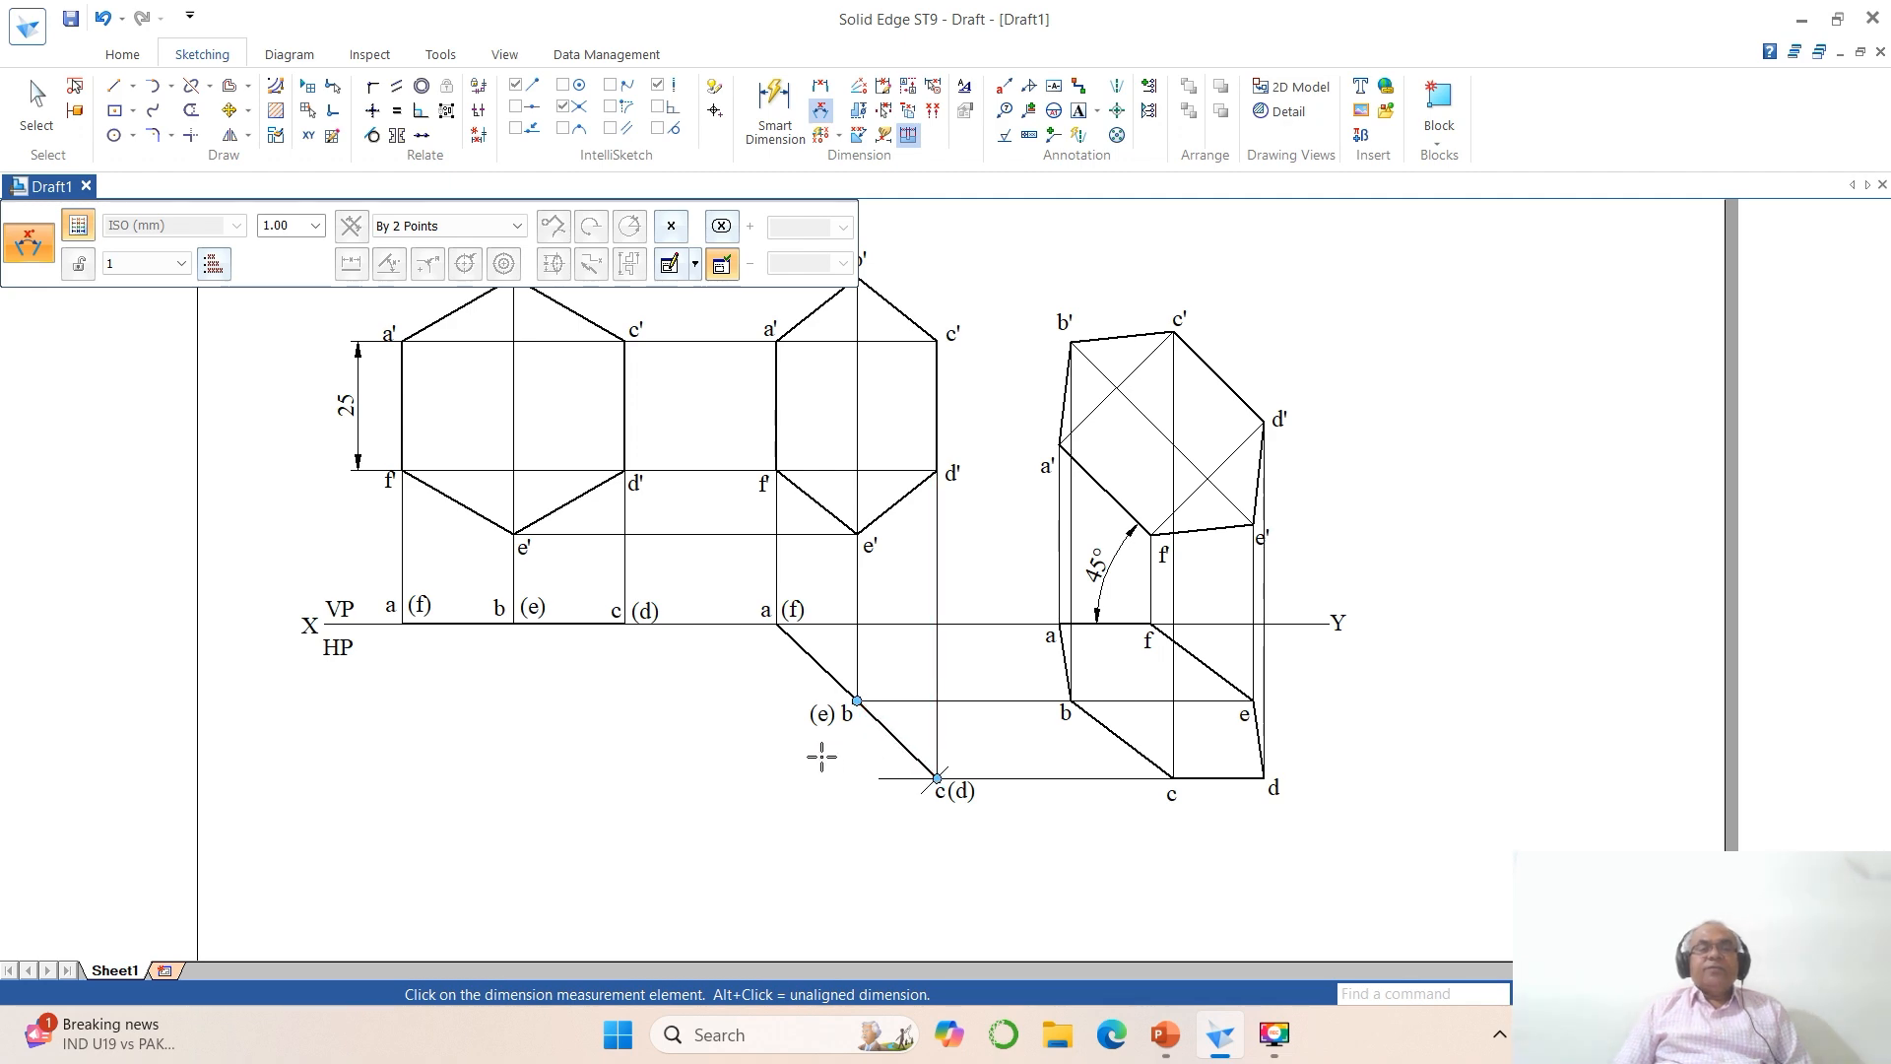
Step: Switch to PowerPoint, examine the solved projections and answer on slide 7, and return to the Solid Edge draft
left_click(1161, 1036)
scroll(240, 737, "down", 3)
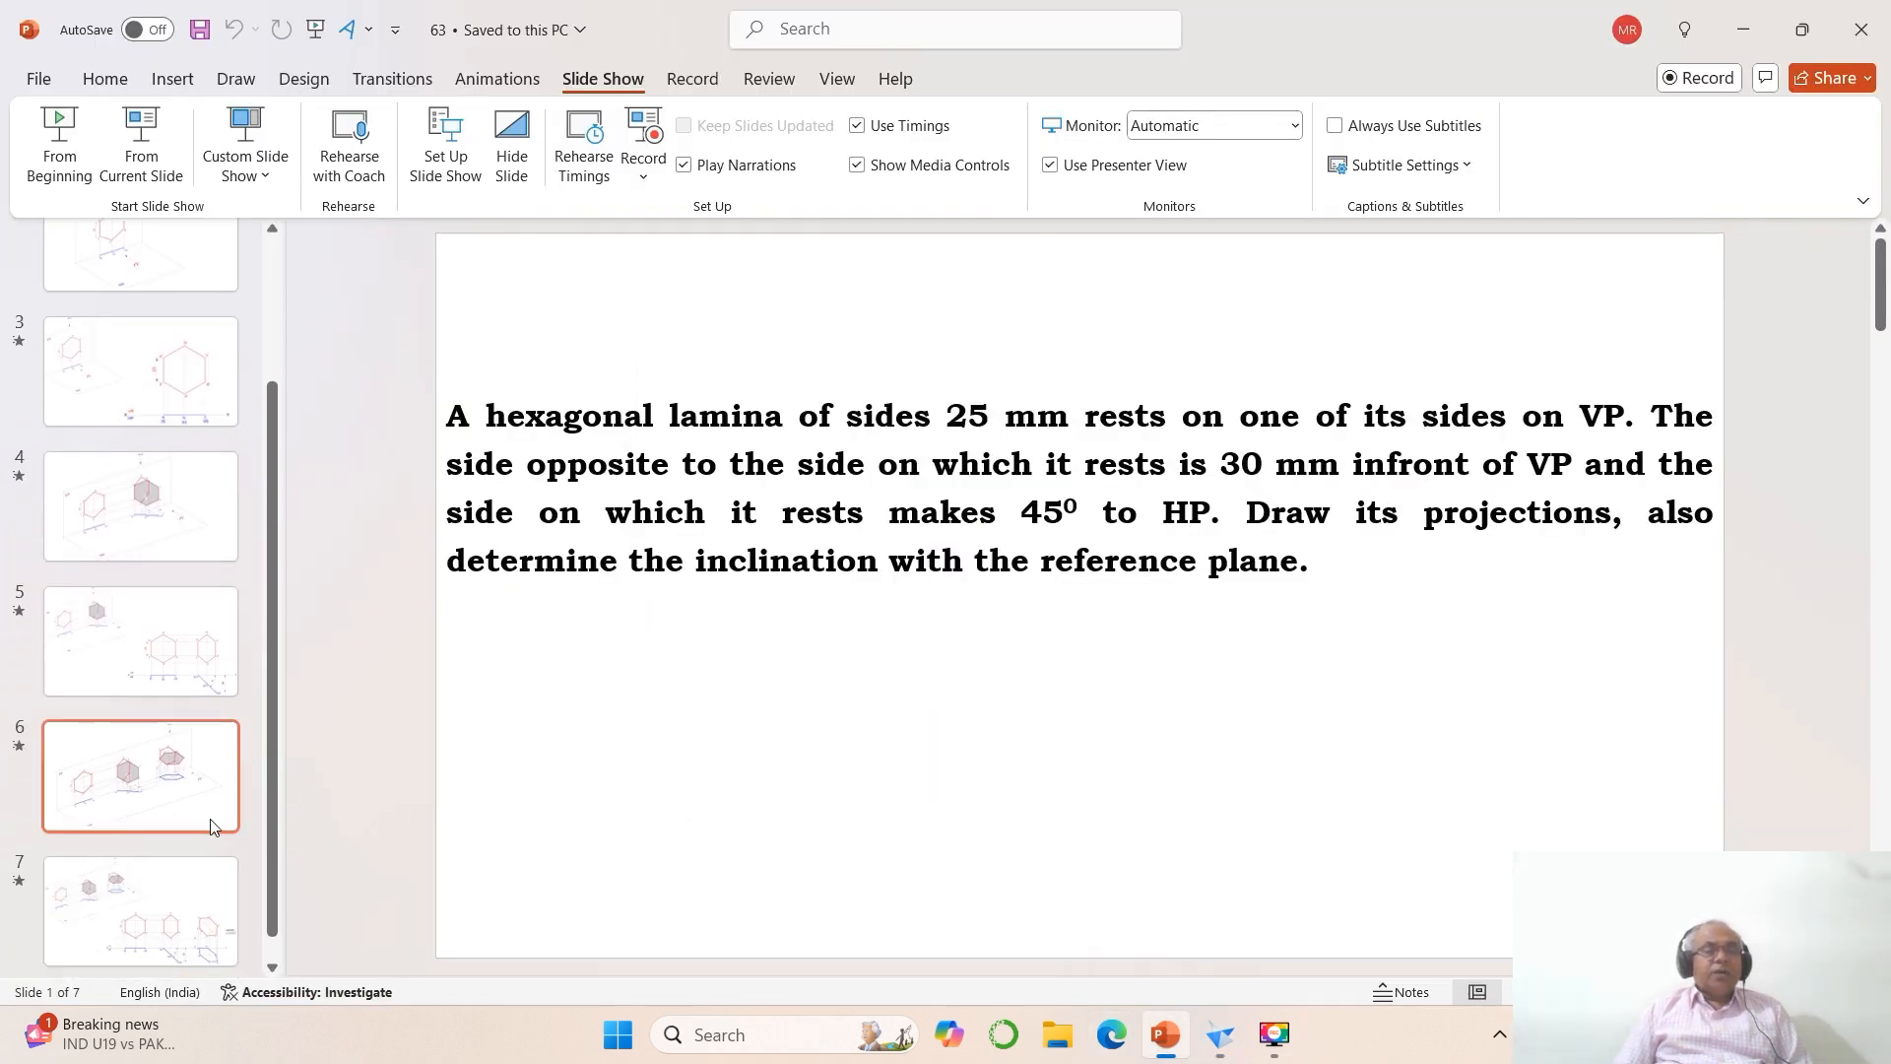
left_click(204, 891)
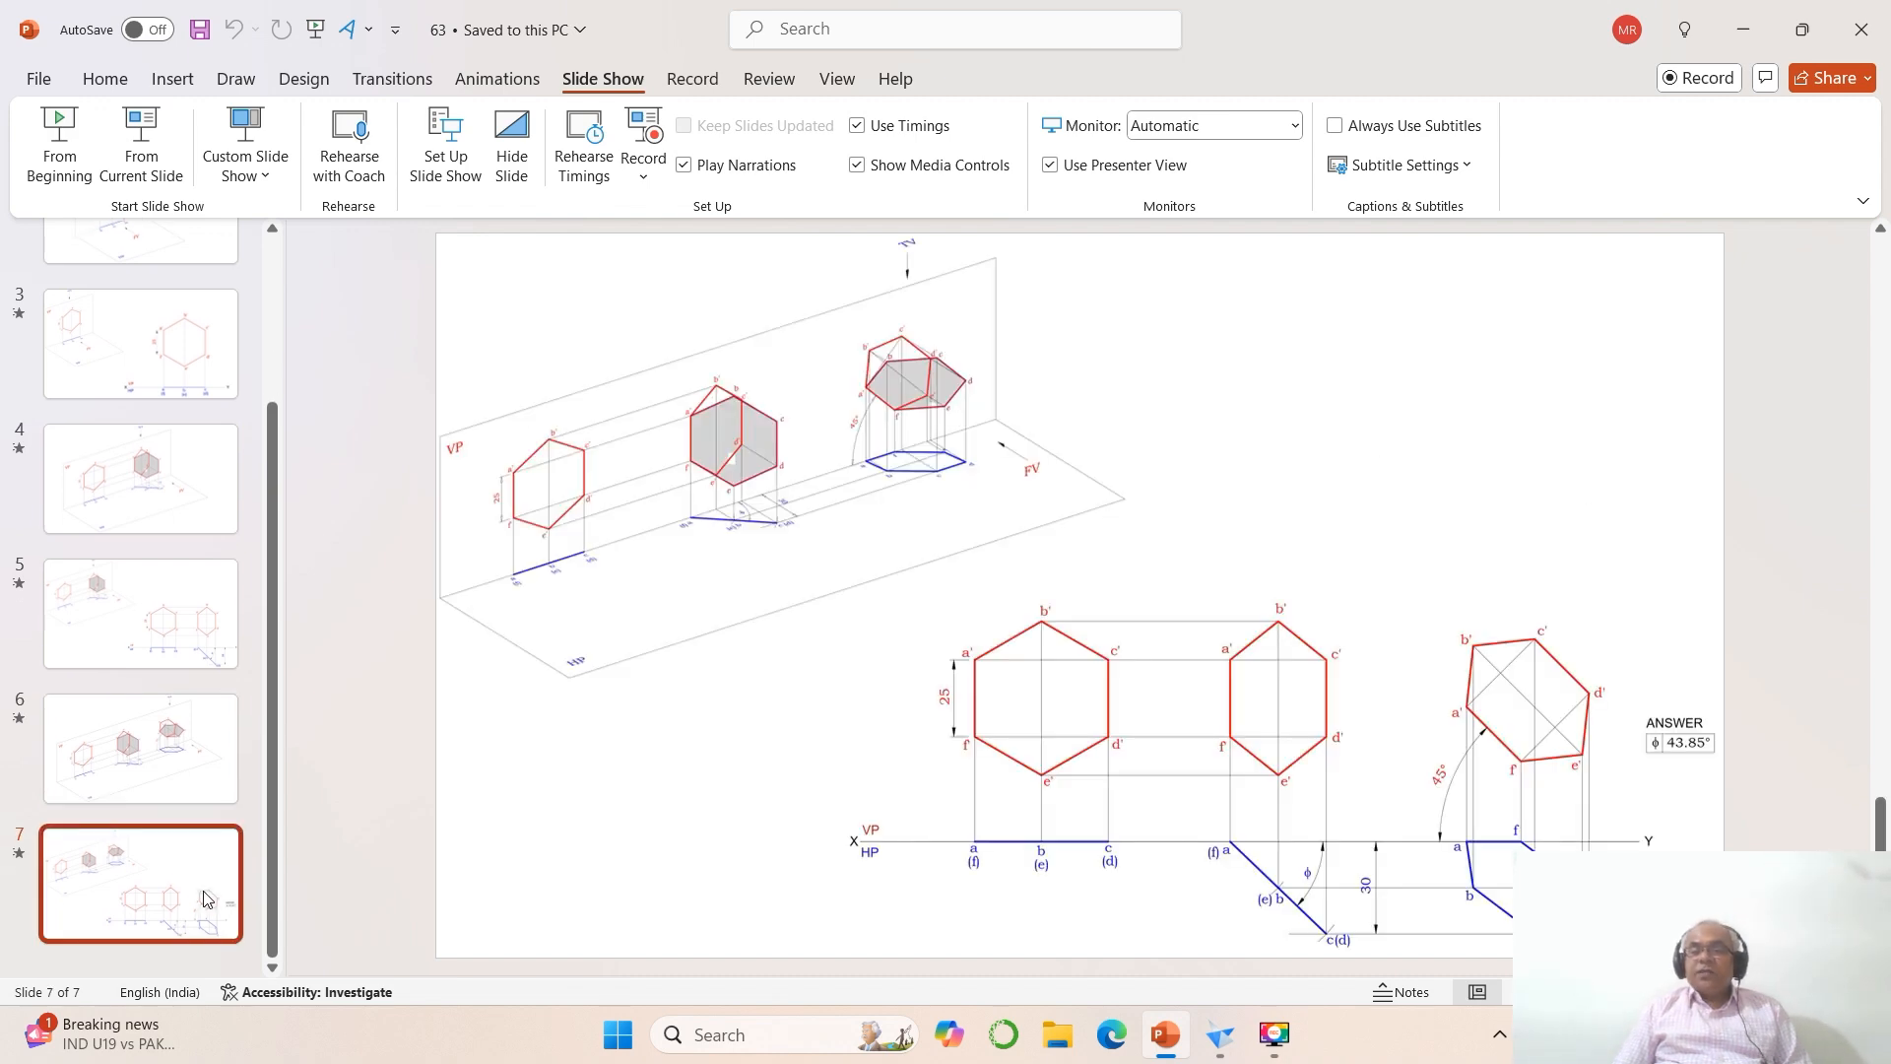
left_click(1217, 1033)
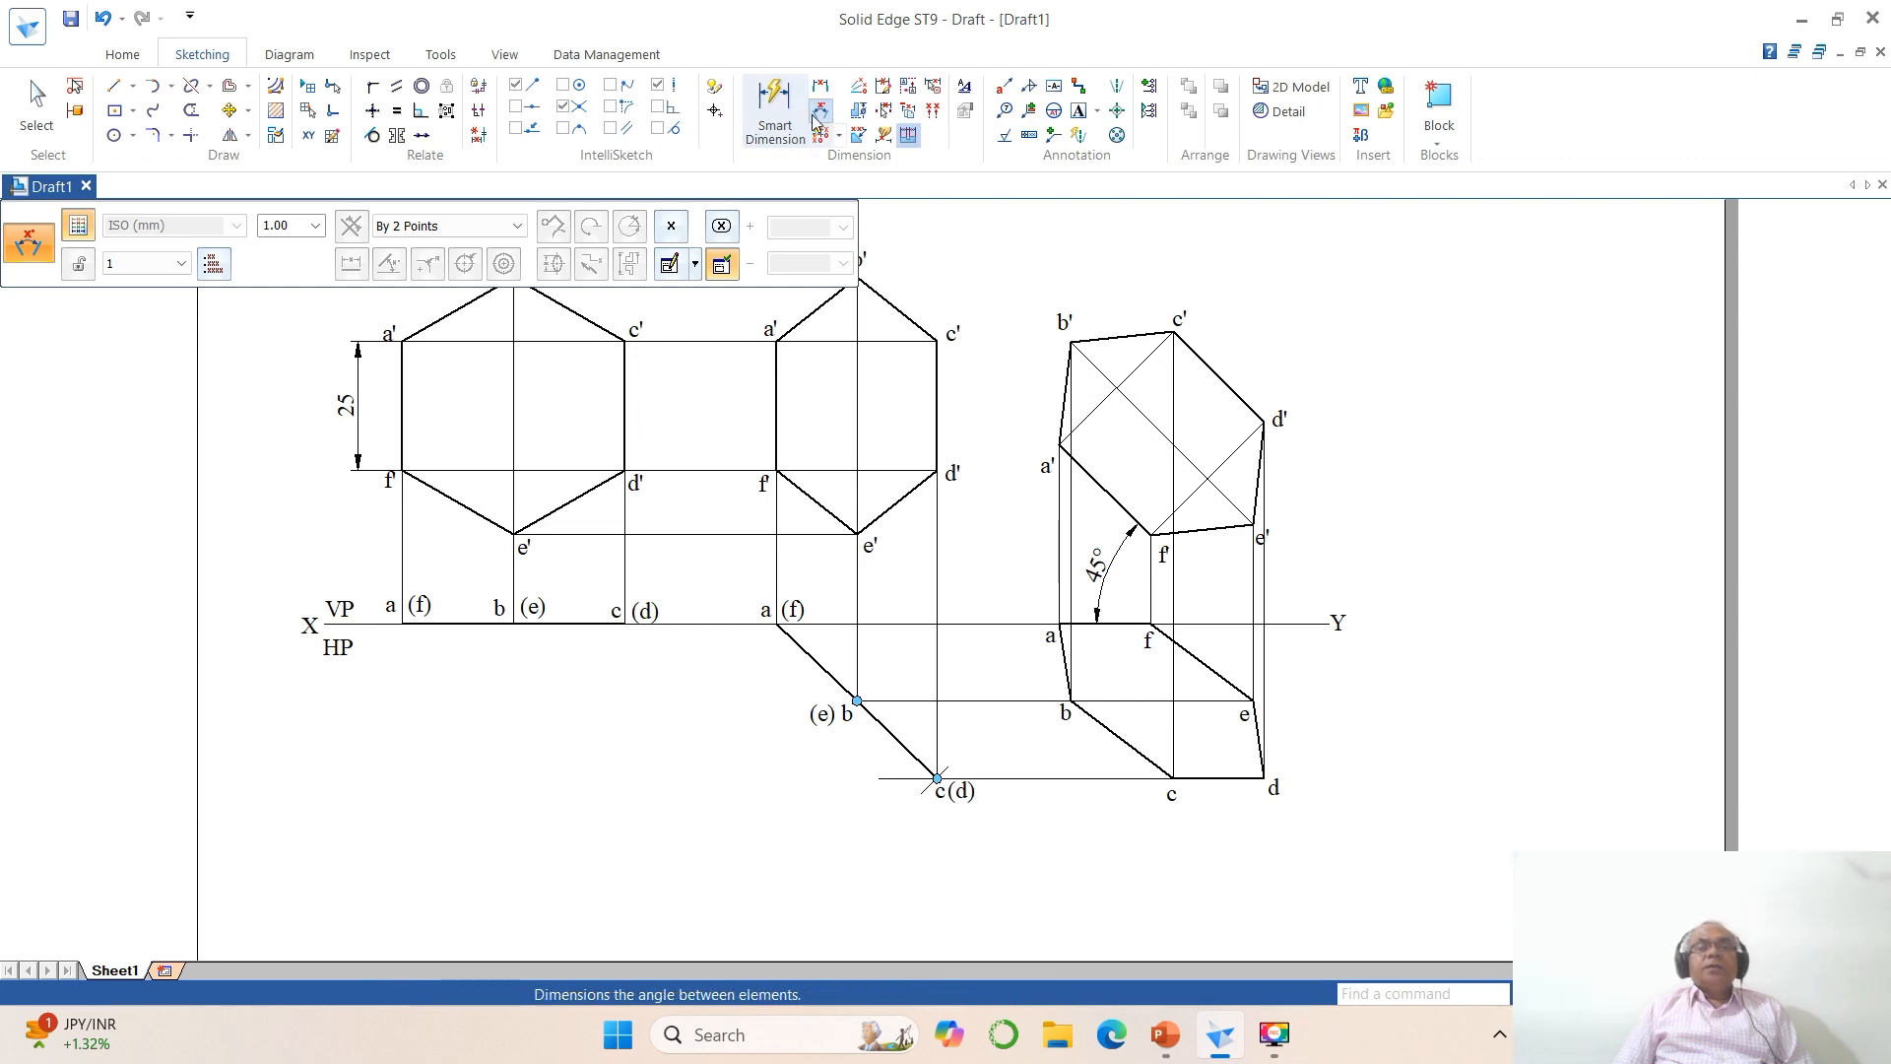
Step: Set the ISO (mm) style's angular tolerance round-off to .12 and try dimensioning the inclined top-view line's angle to XY
left_click(964, 87)
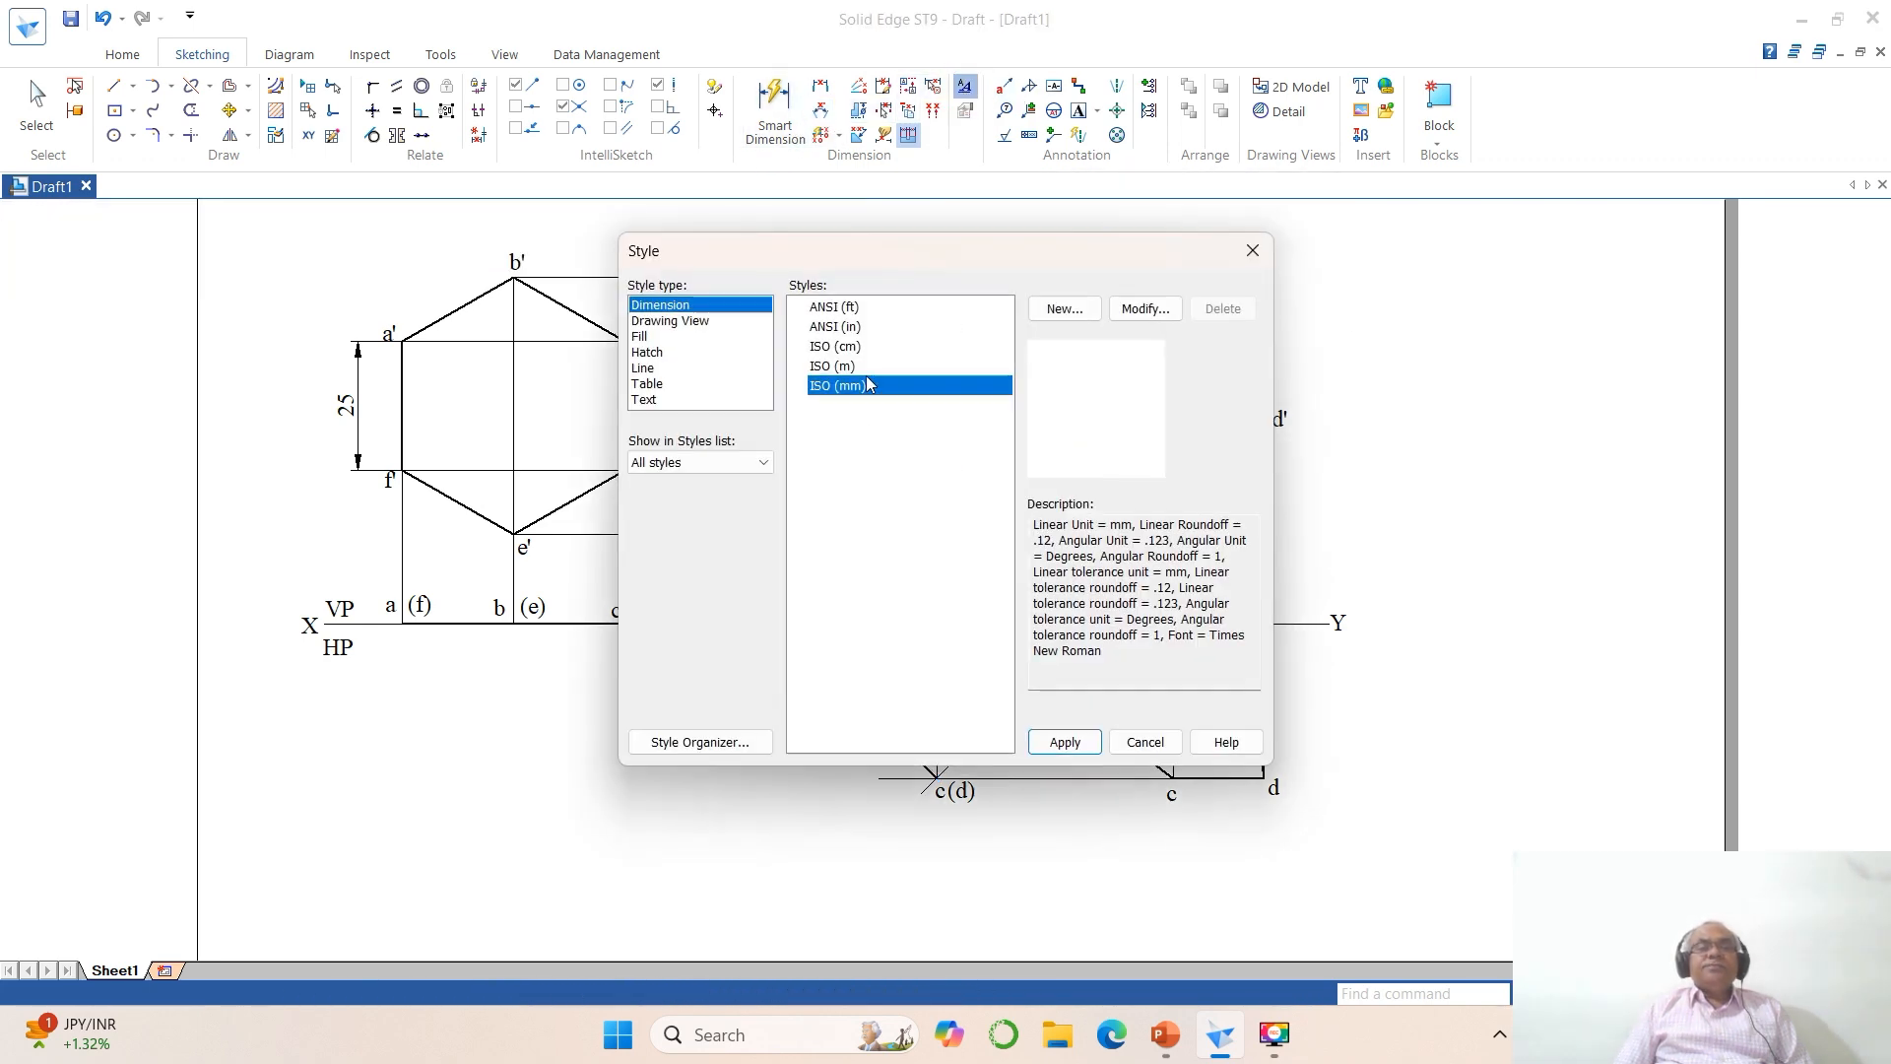
left_click(1145, 308)
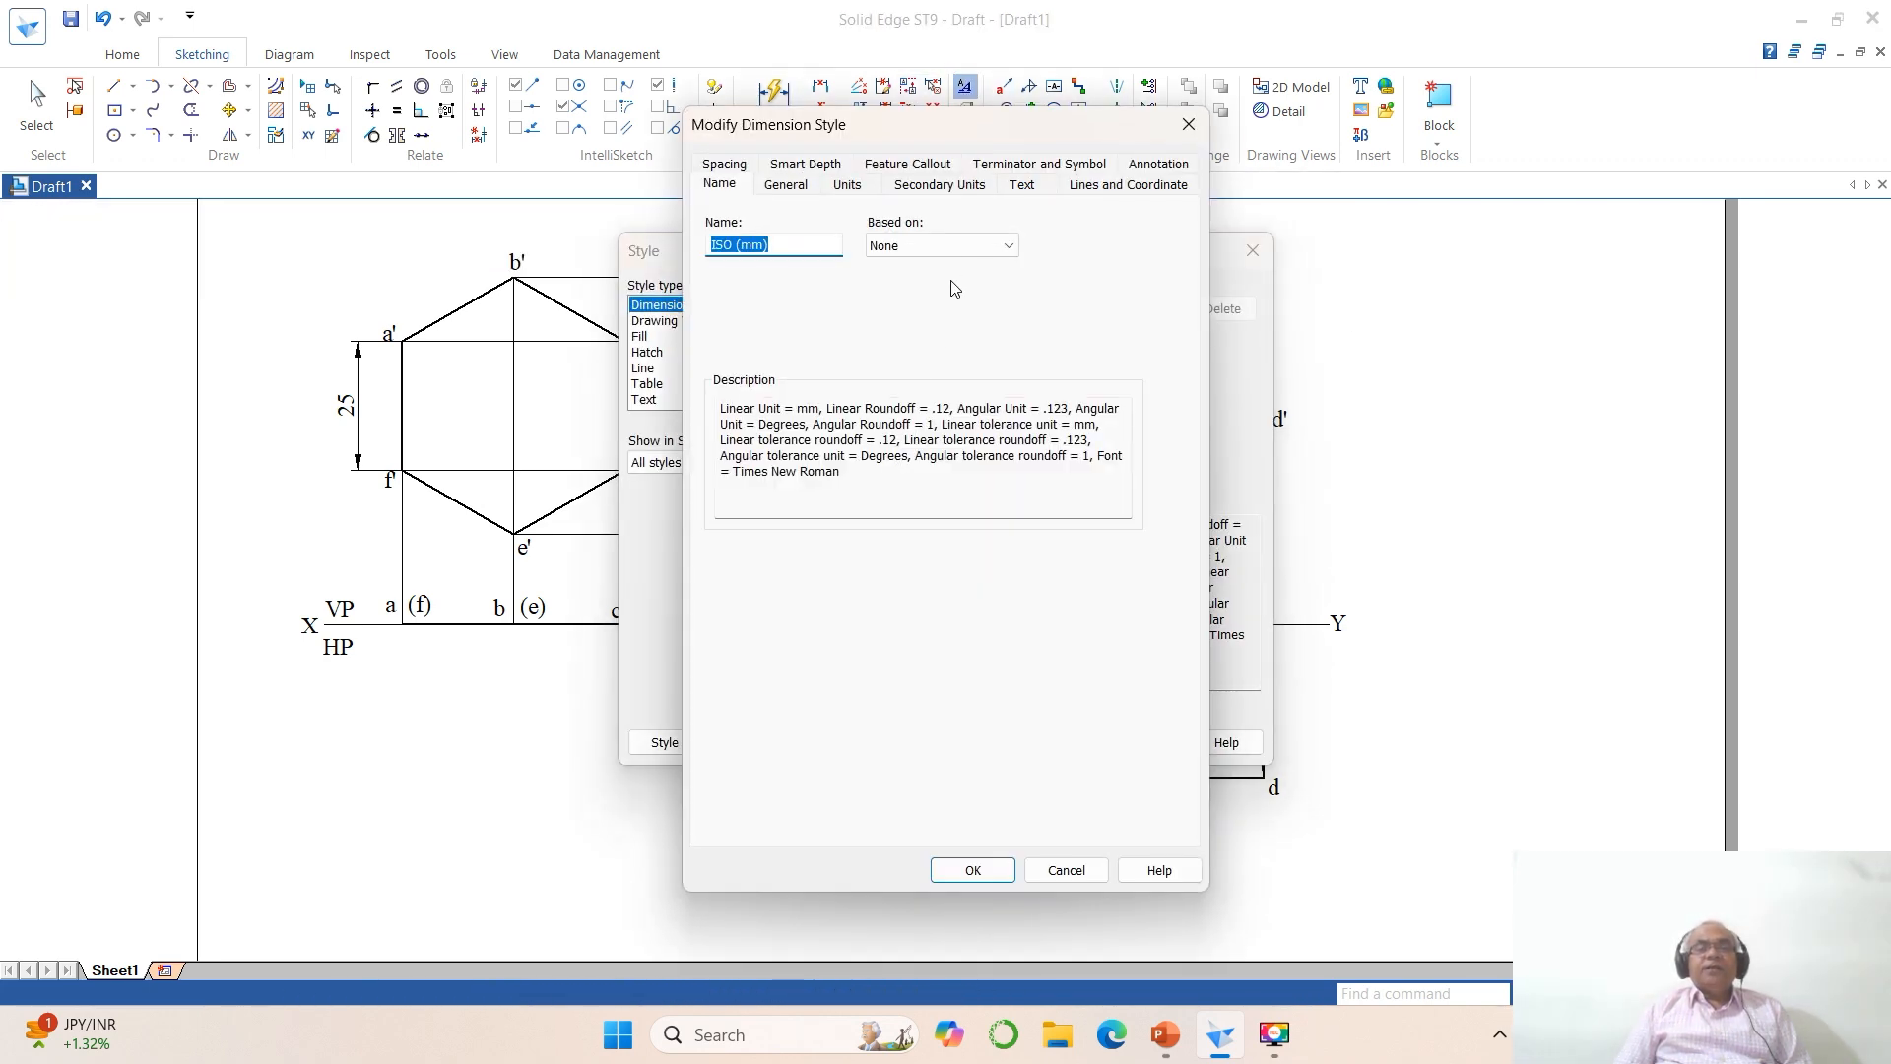
left_click(849, 188)
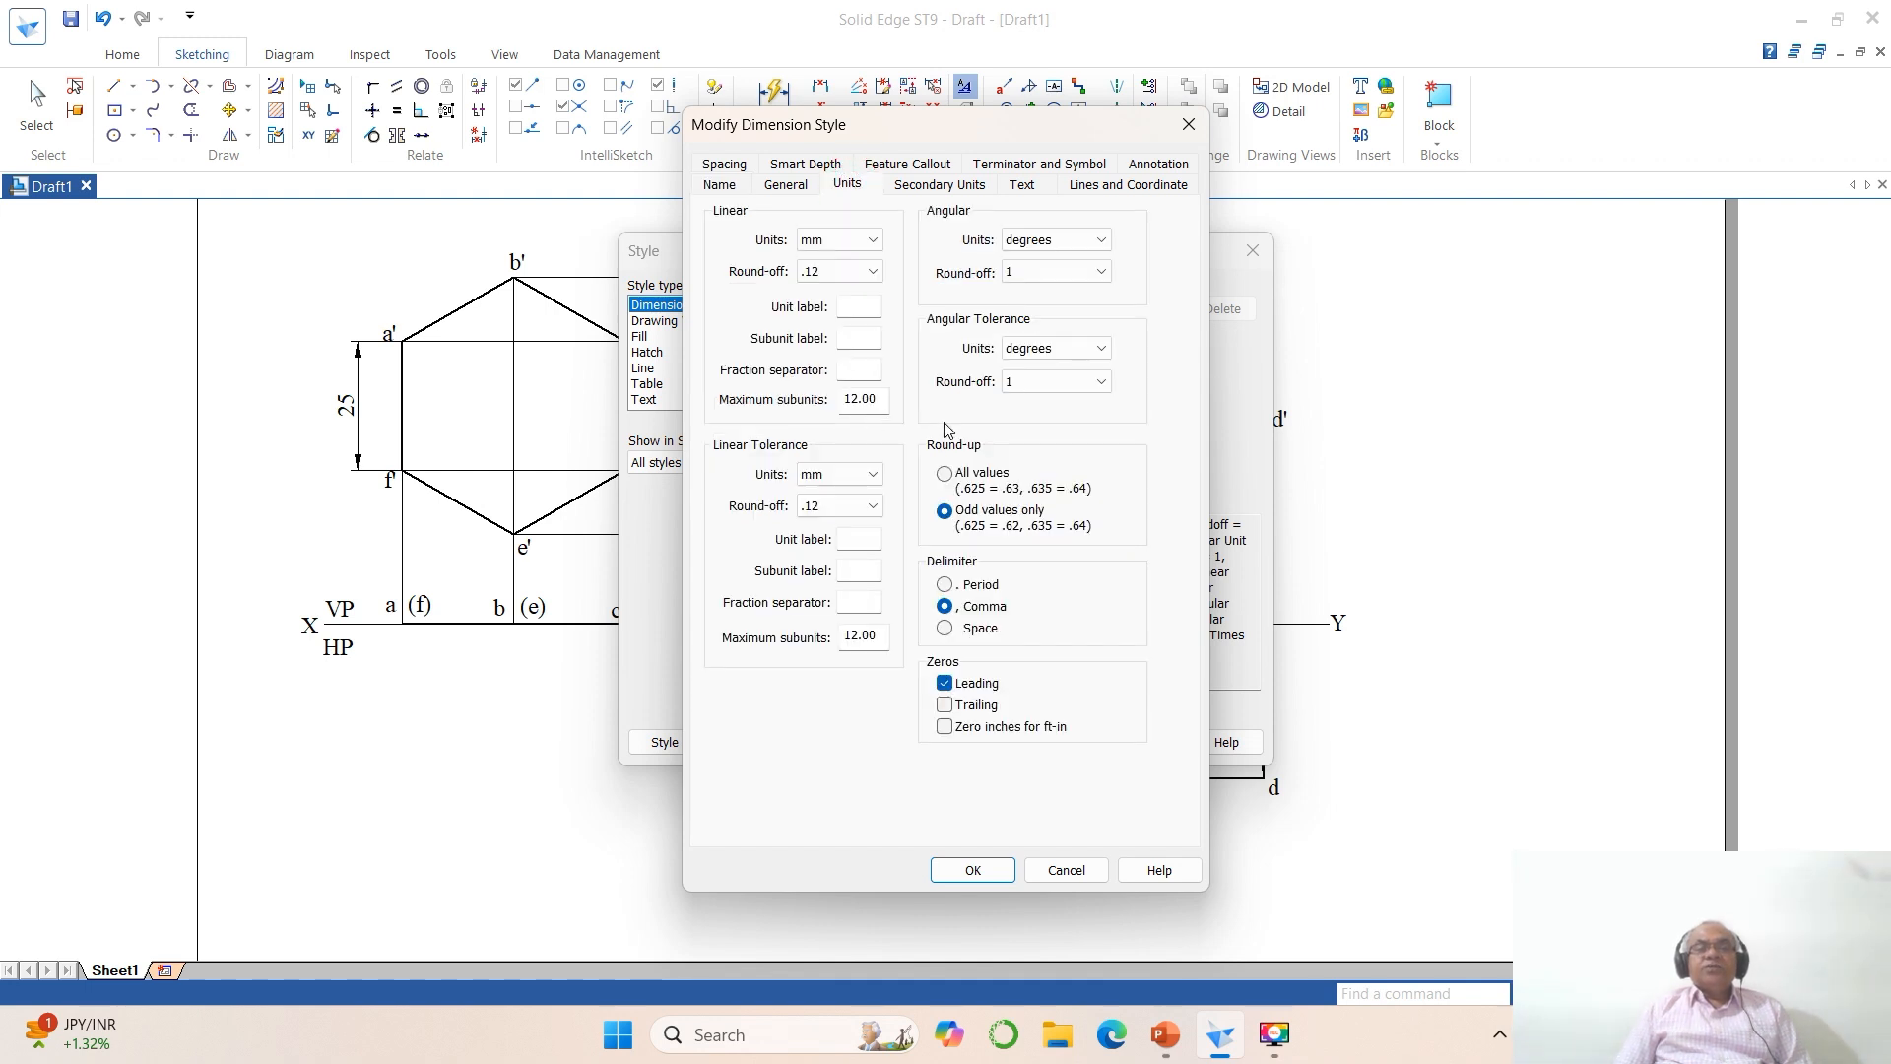
left_click(1105, 382)
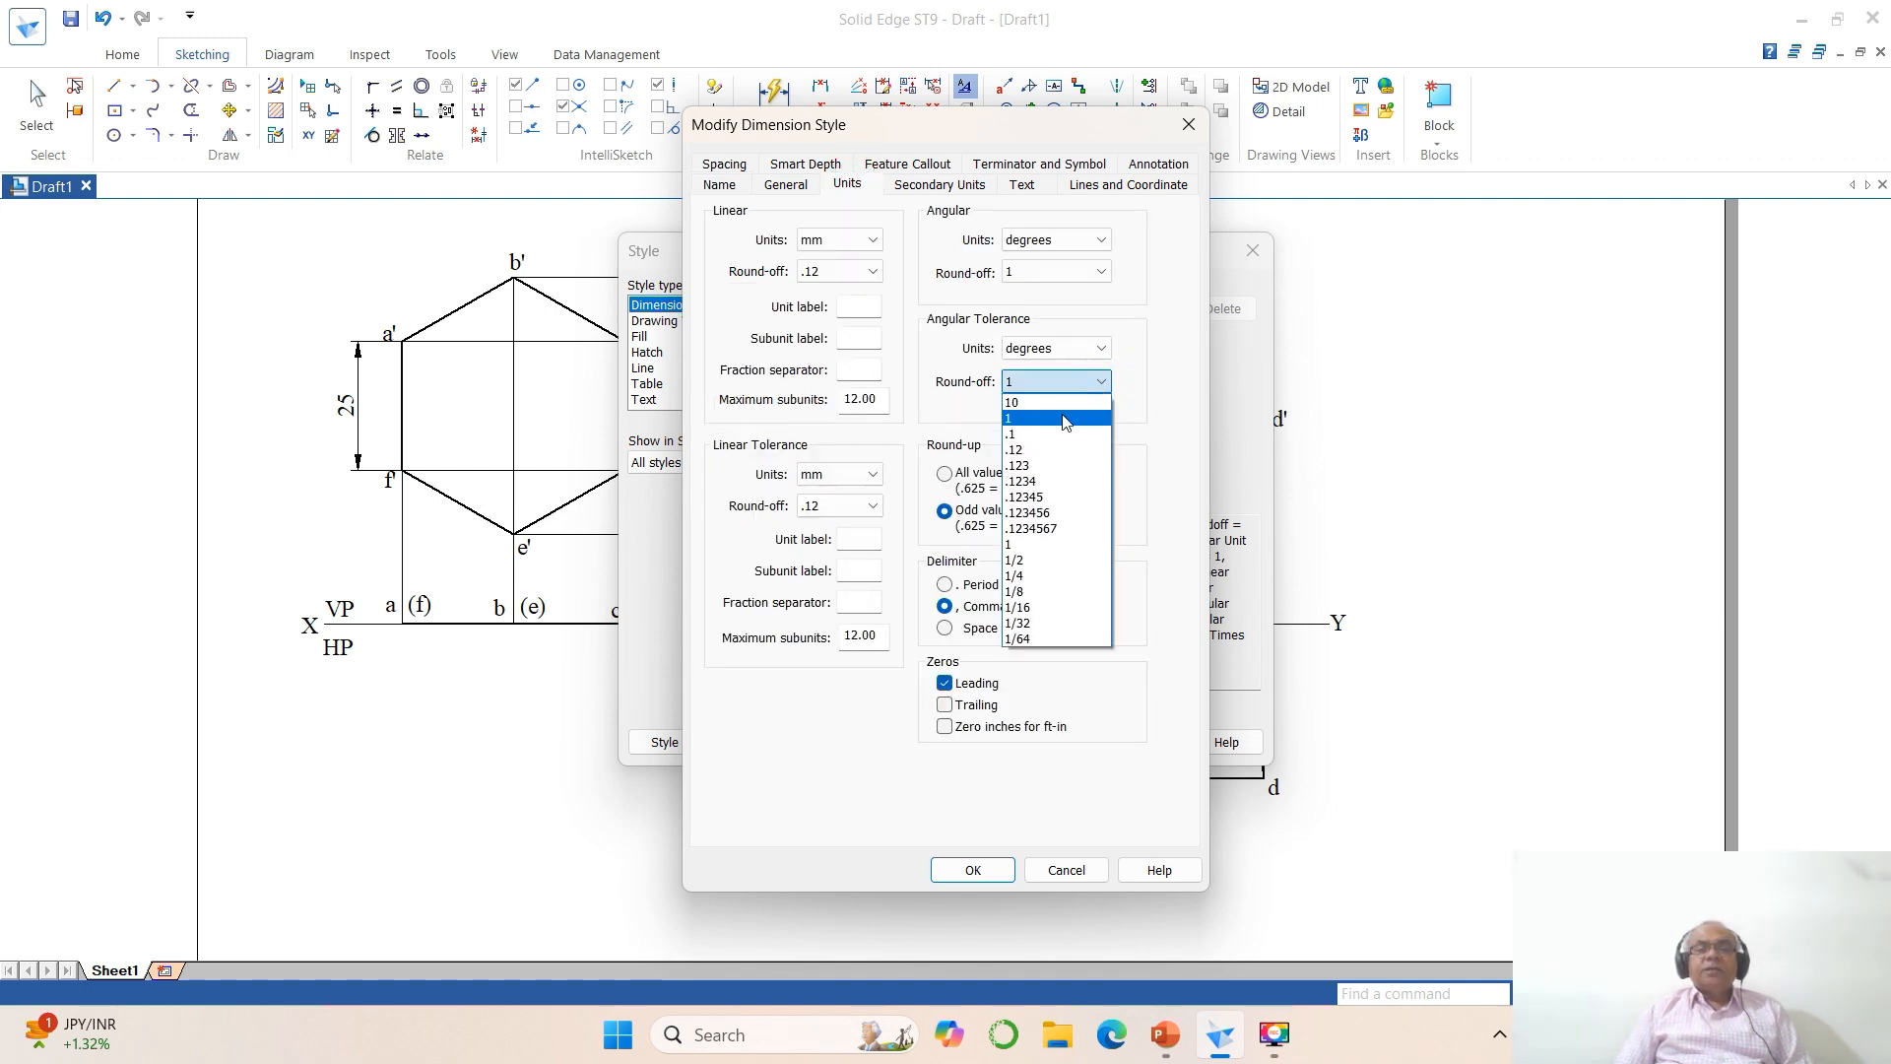
left_click(1034, 445)
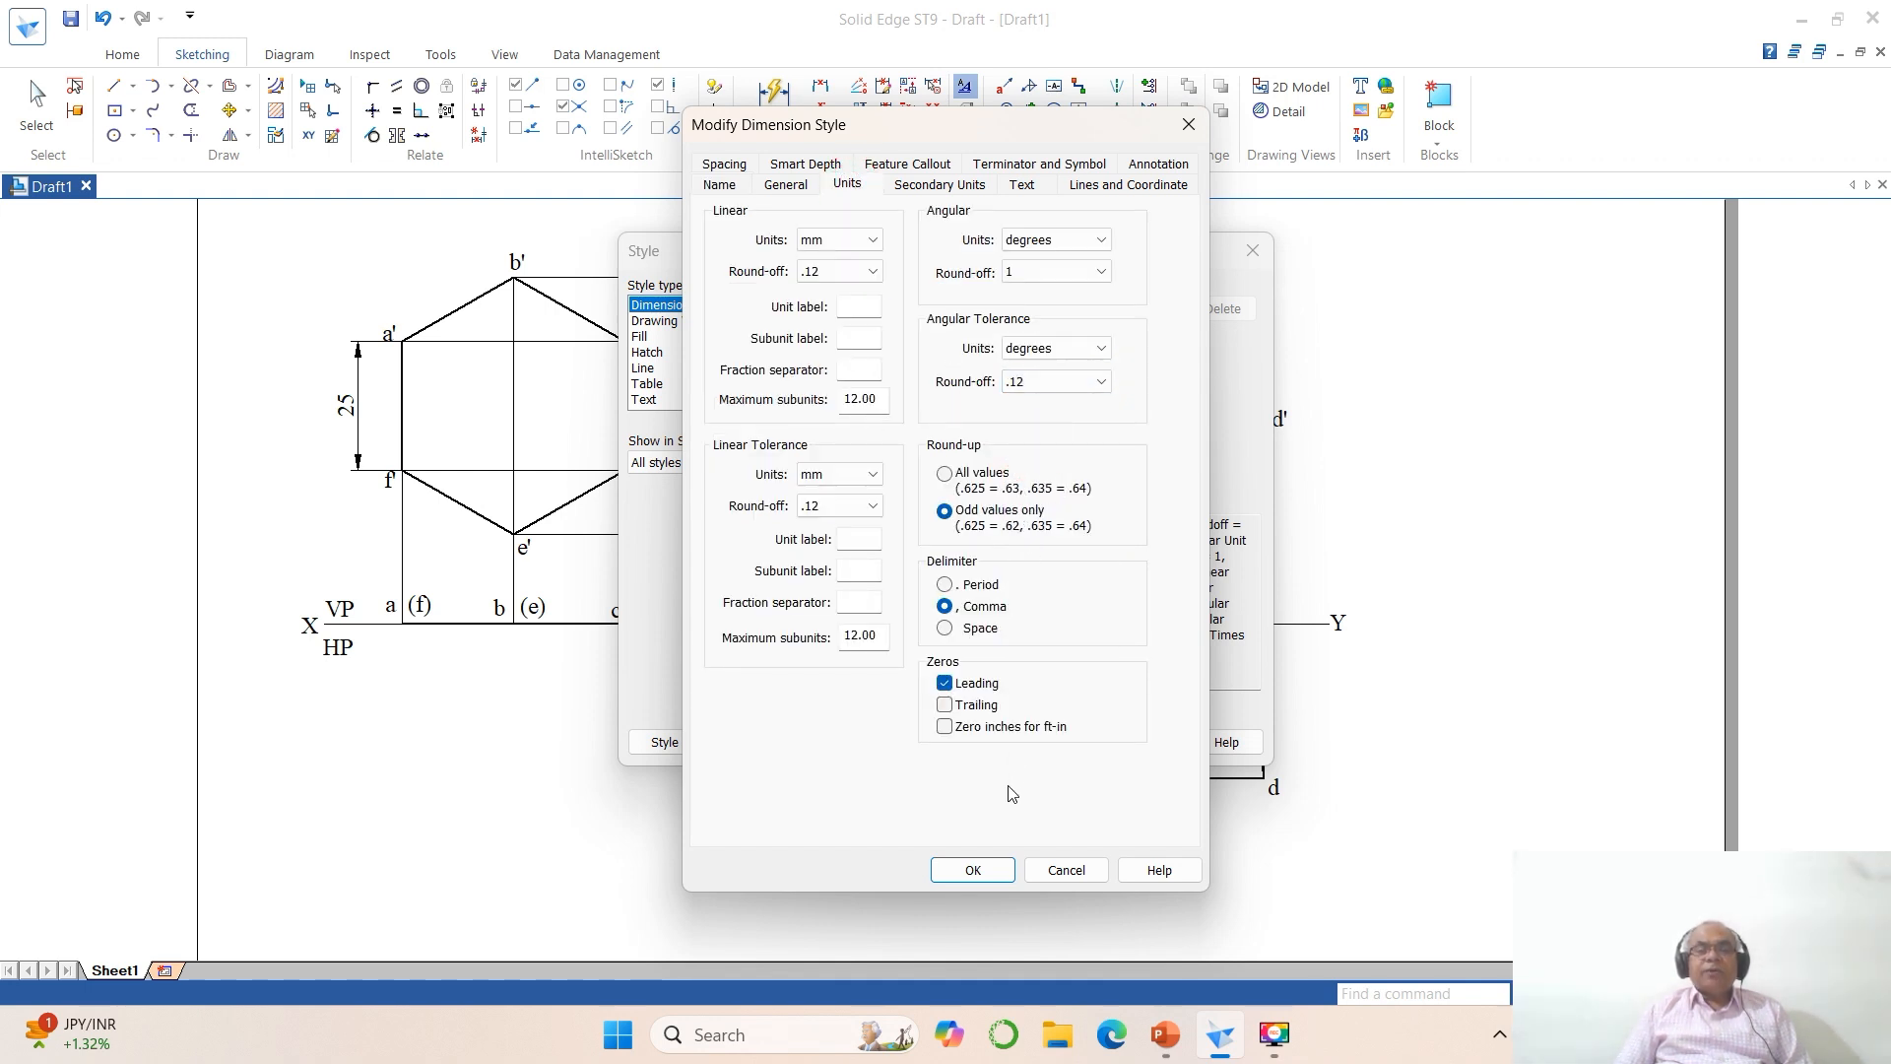
left_click(999, 871)
left_click(1062, 741)
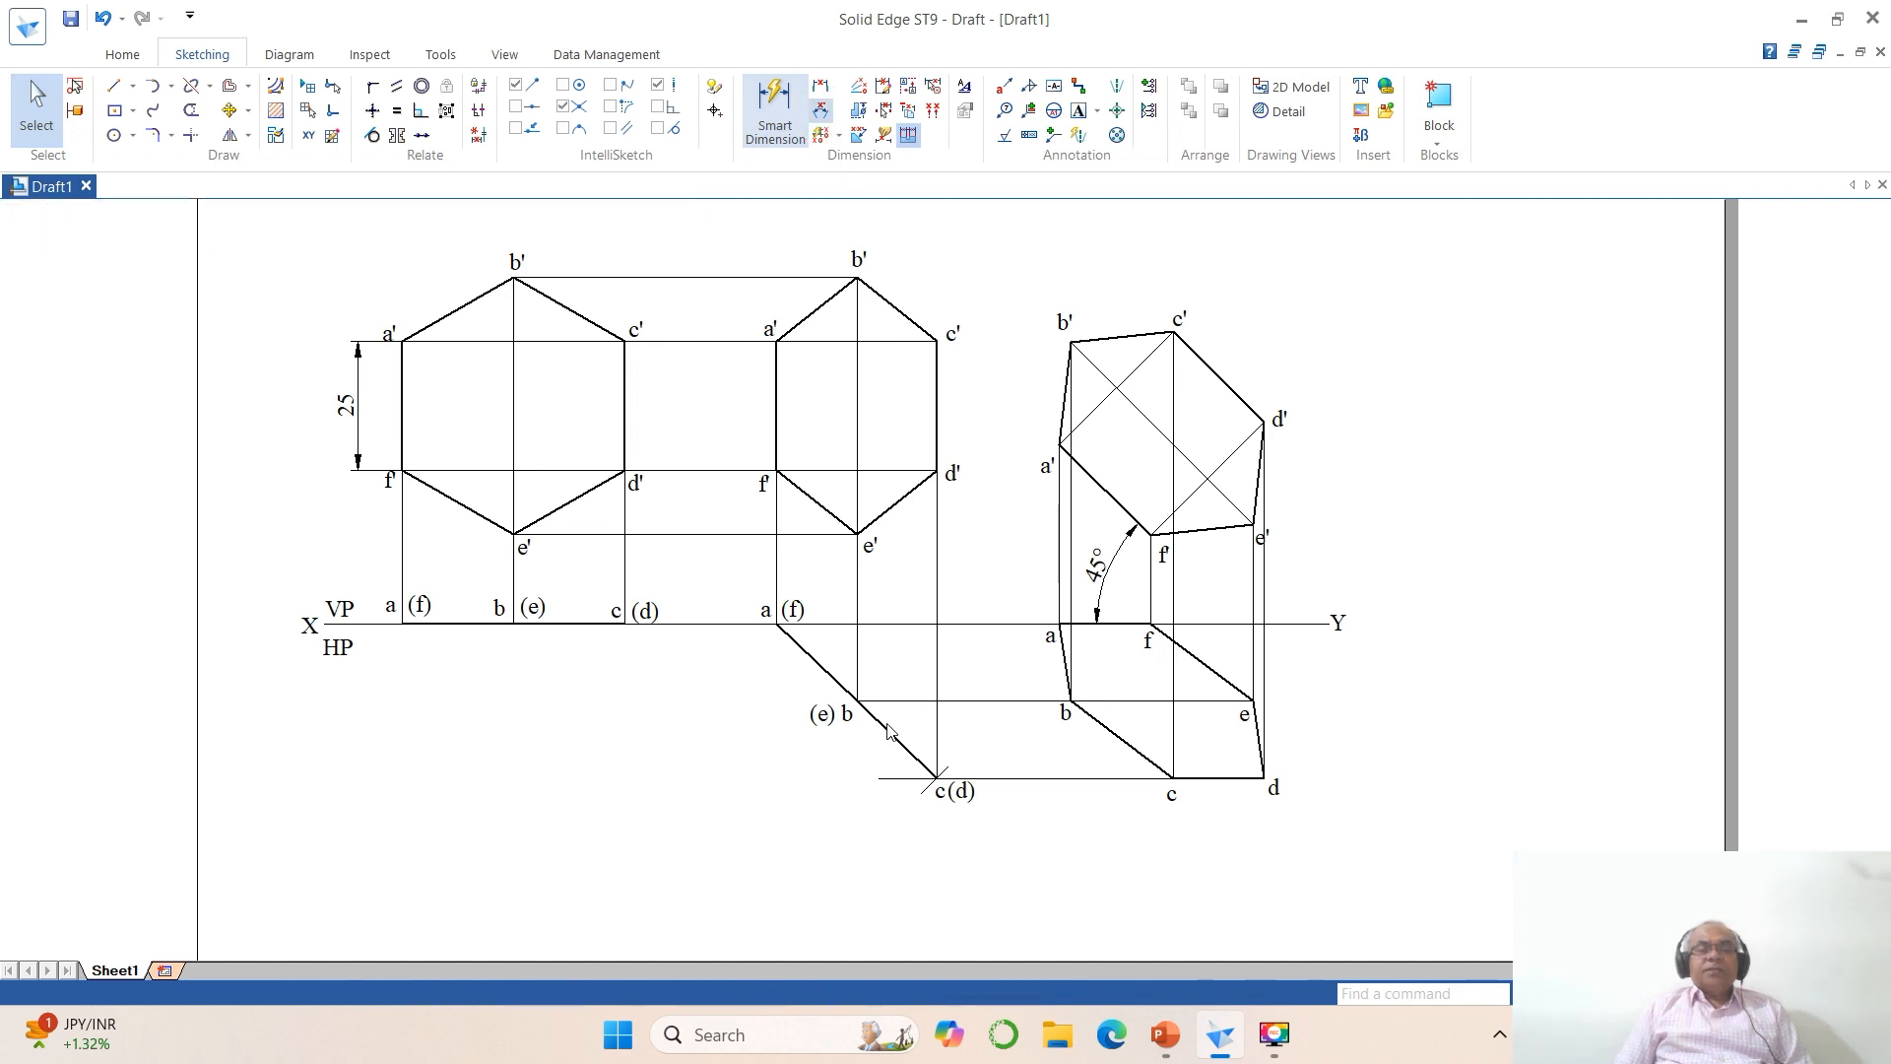
left_click(899, 624)
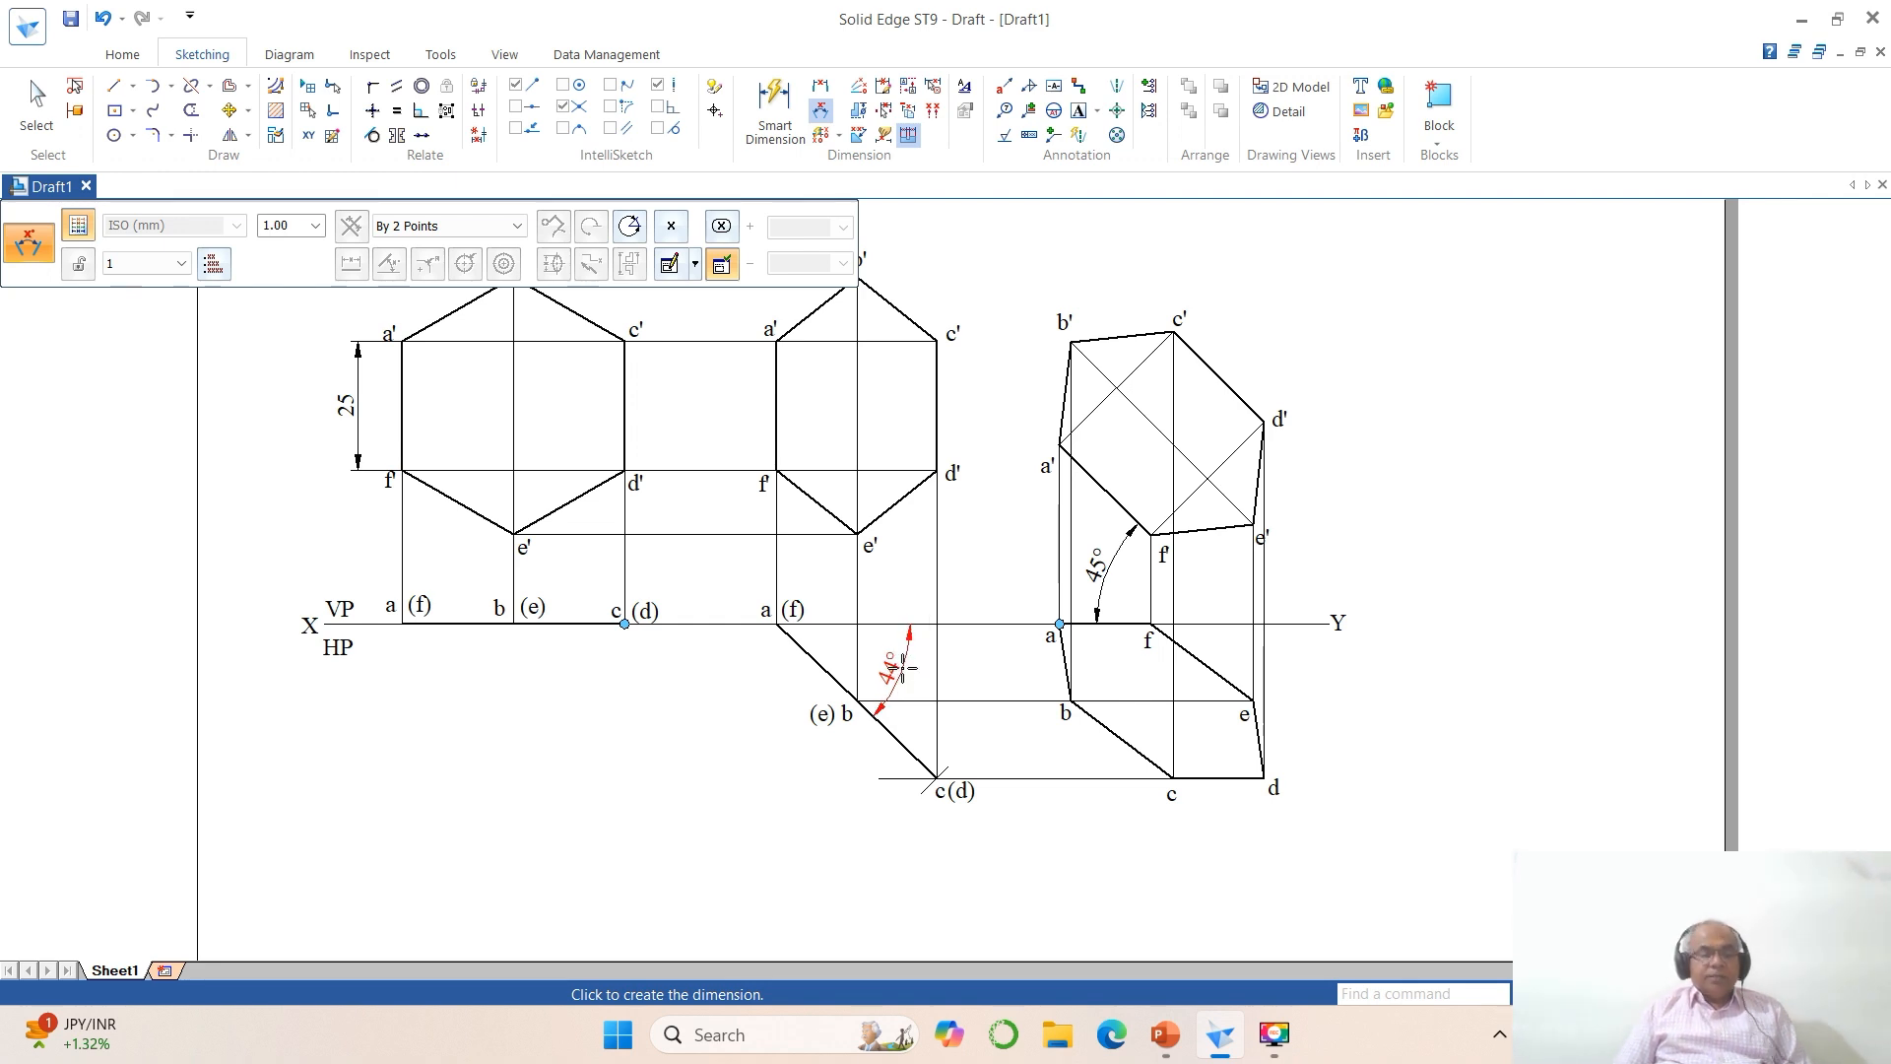
key("Escape")
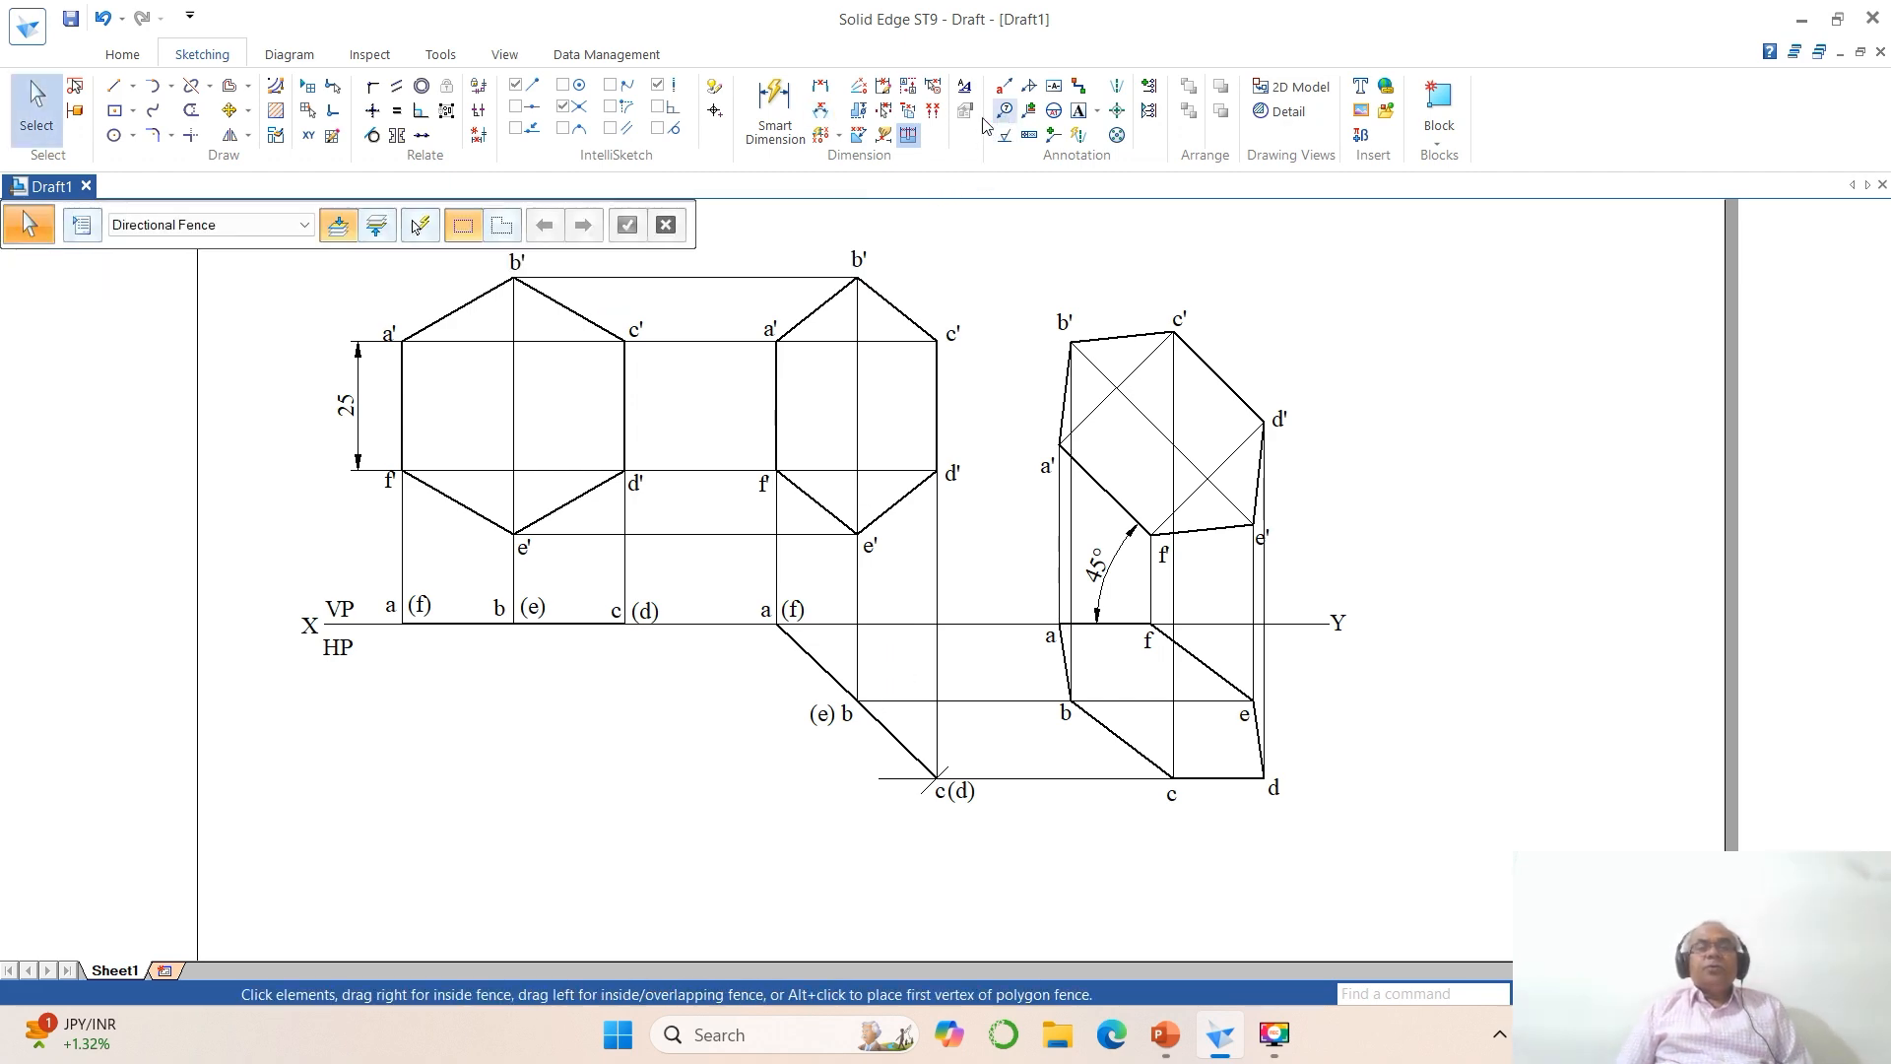
Step: Modify the ISO (mm) dimension style to an angular tolerance round-off of 1 and an angular round-off of .12
left_click(964, 86)
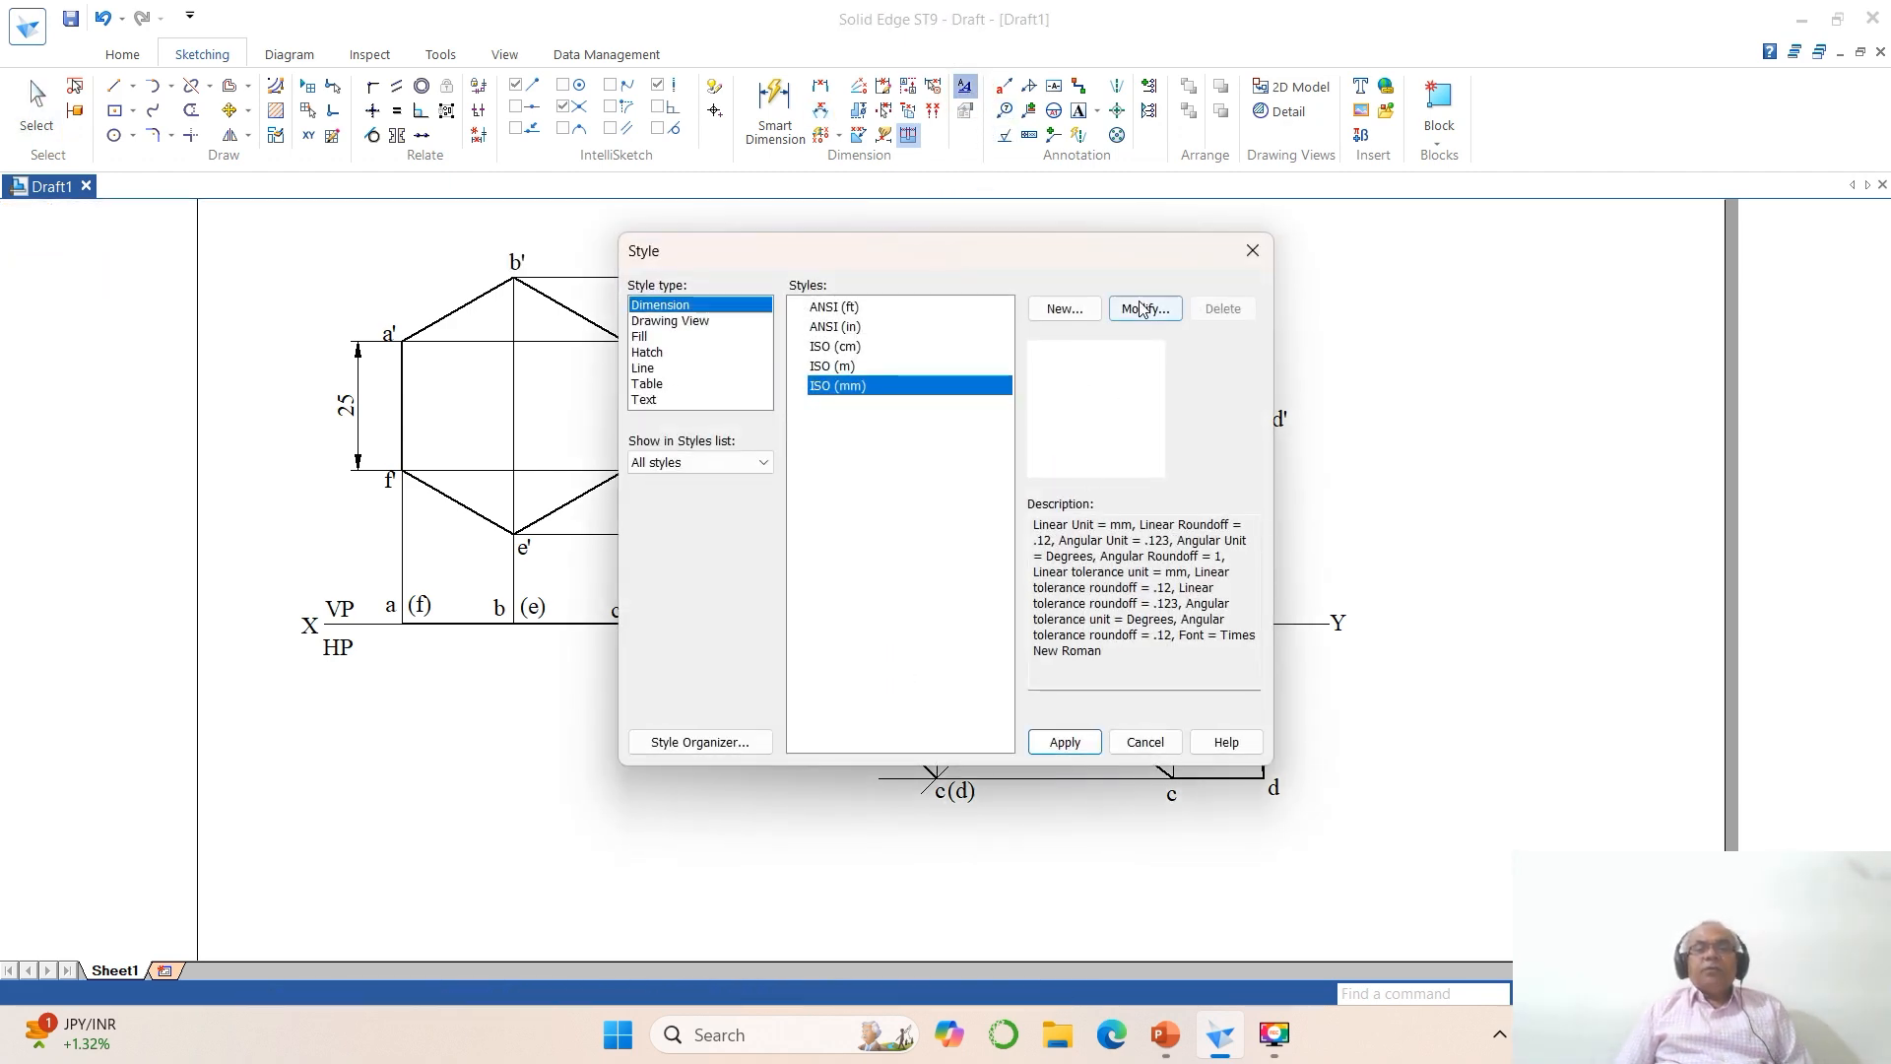
left_click(1141, 309)
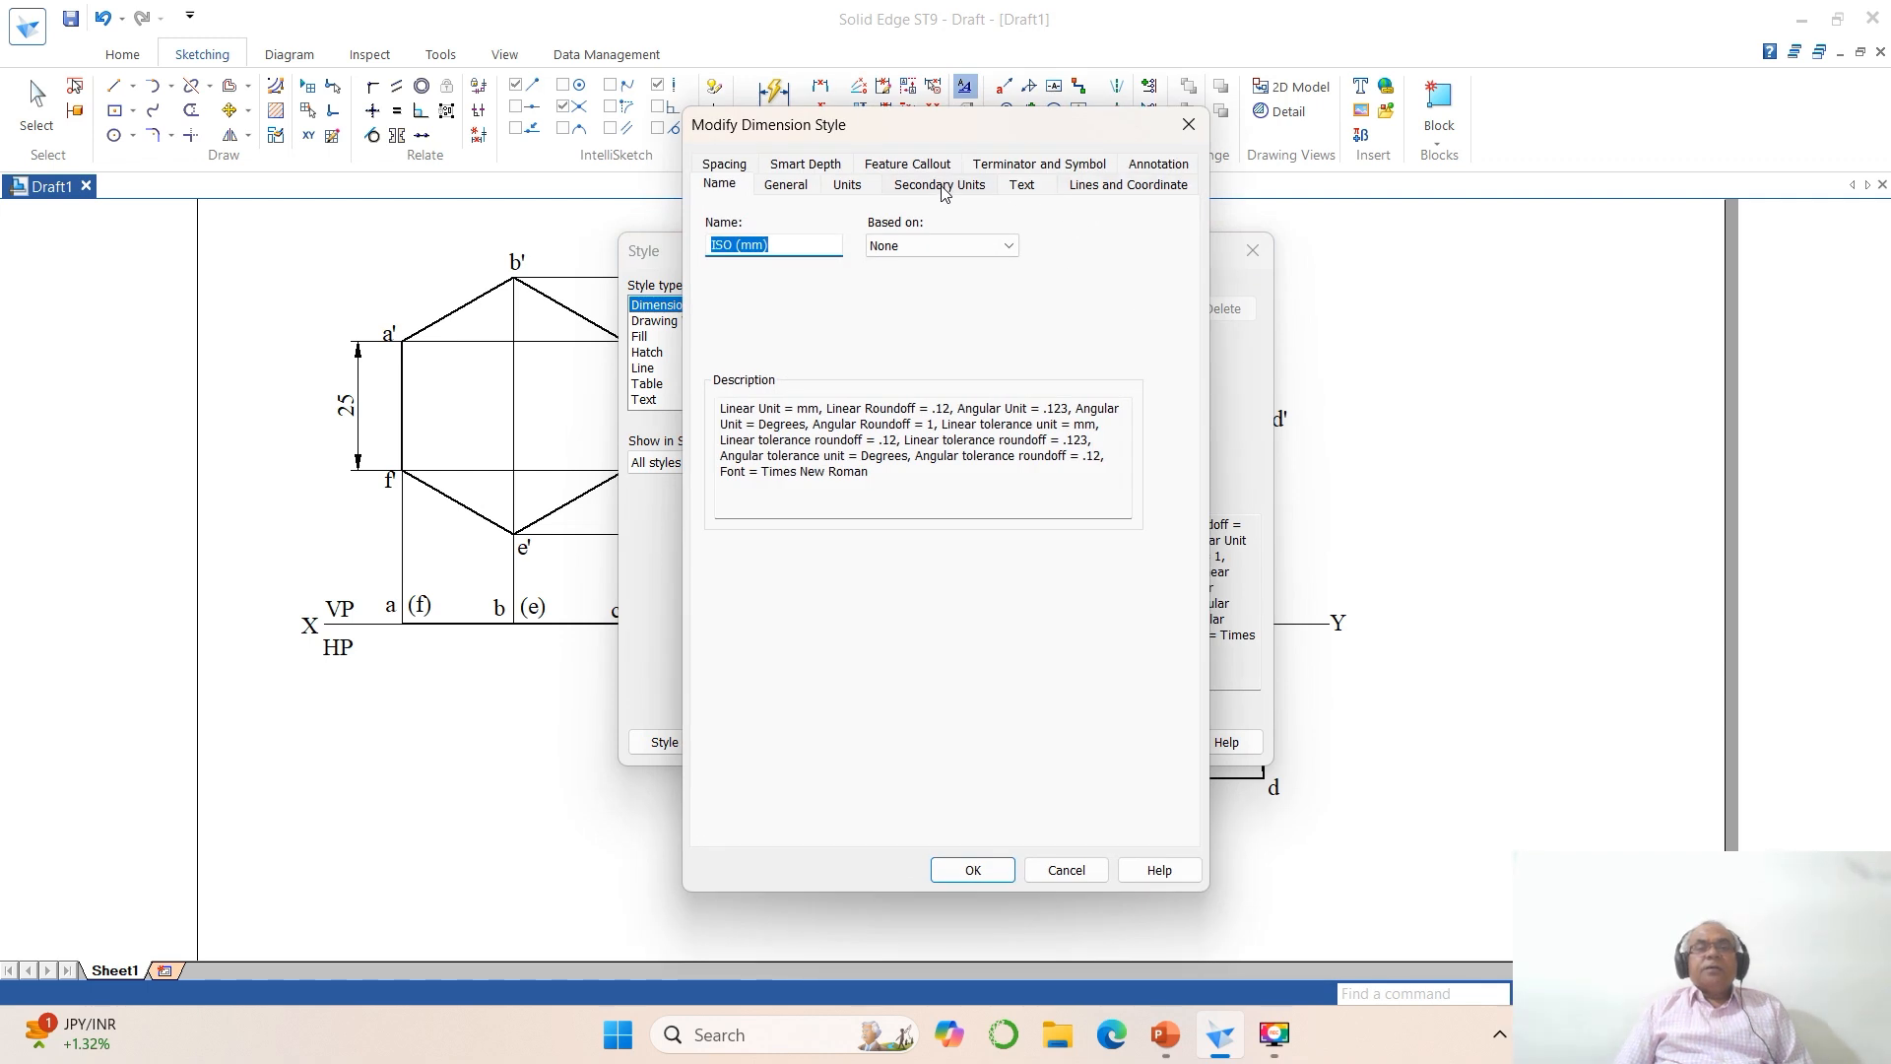
left_click(847, 185)
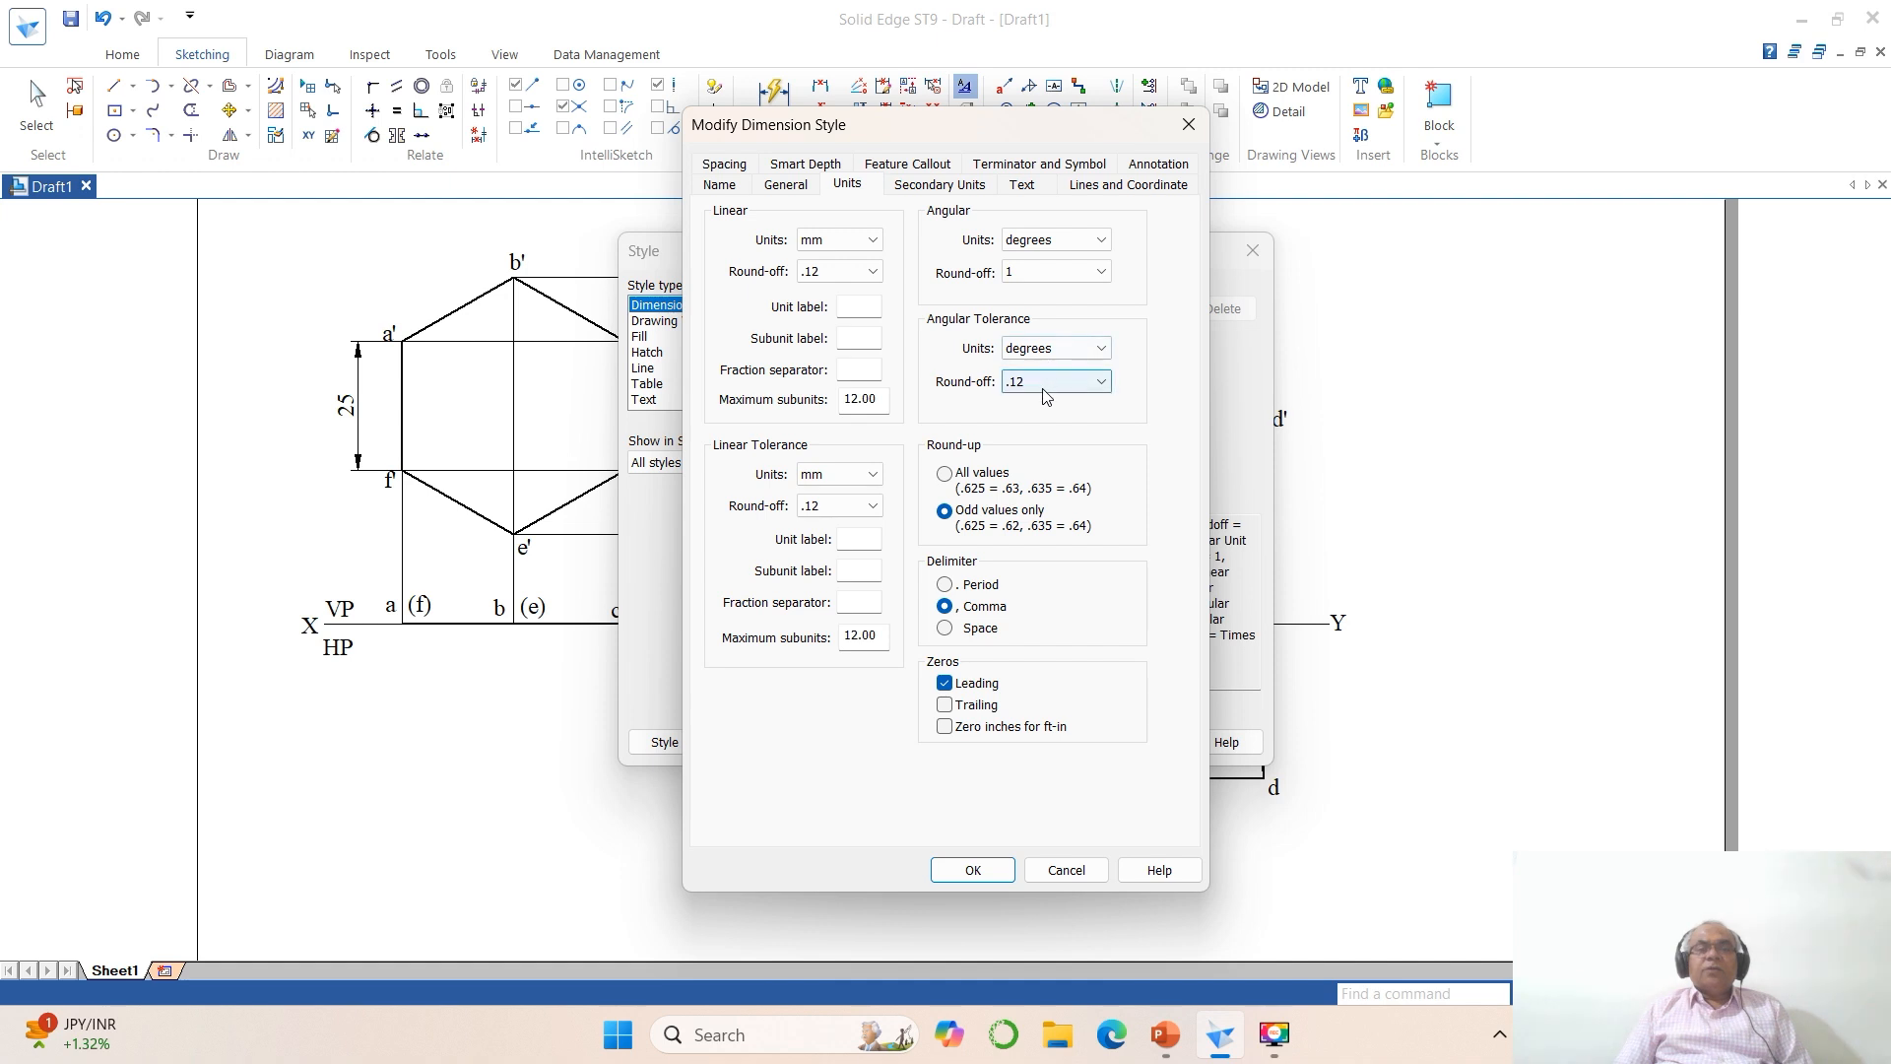
left_click(1101, 383)
left_click(1034, 403)
left_click(1101, 272)
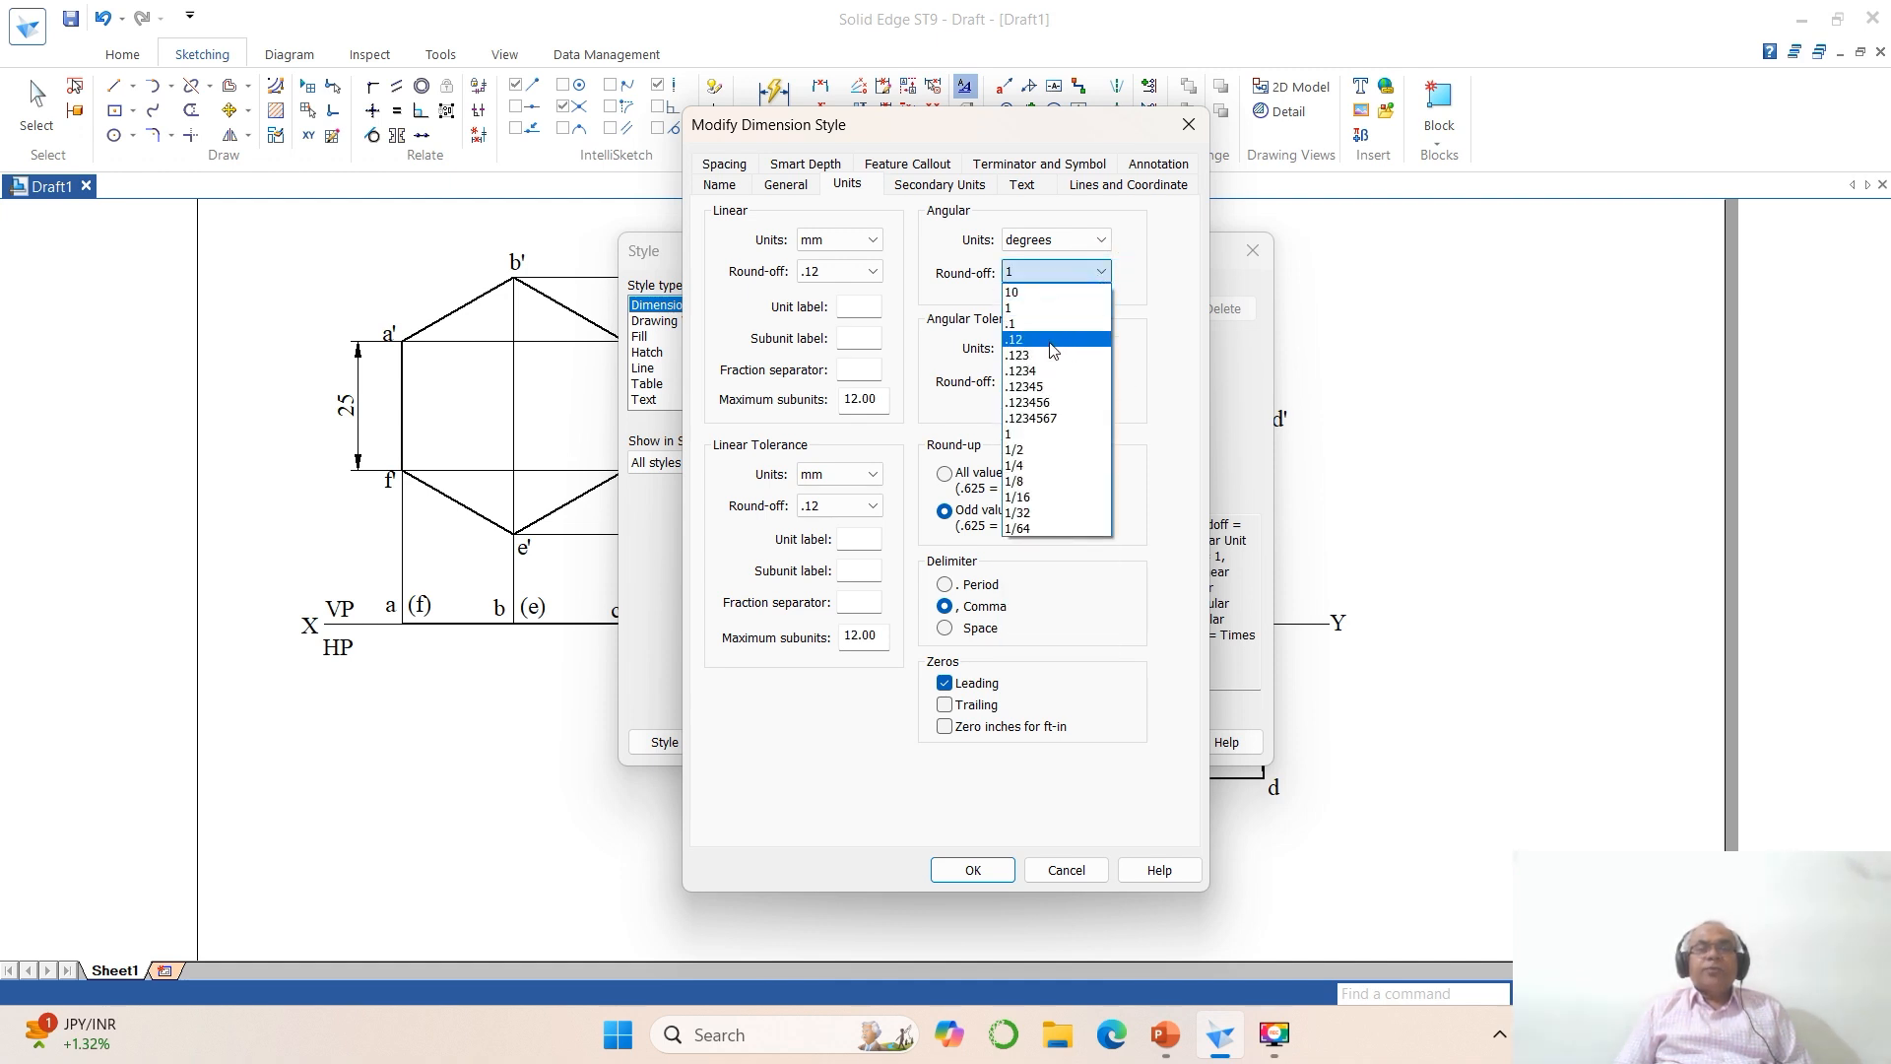
left_click(1052, 345)
left_click(972, 868)
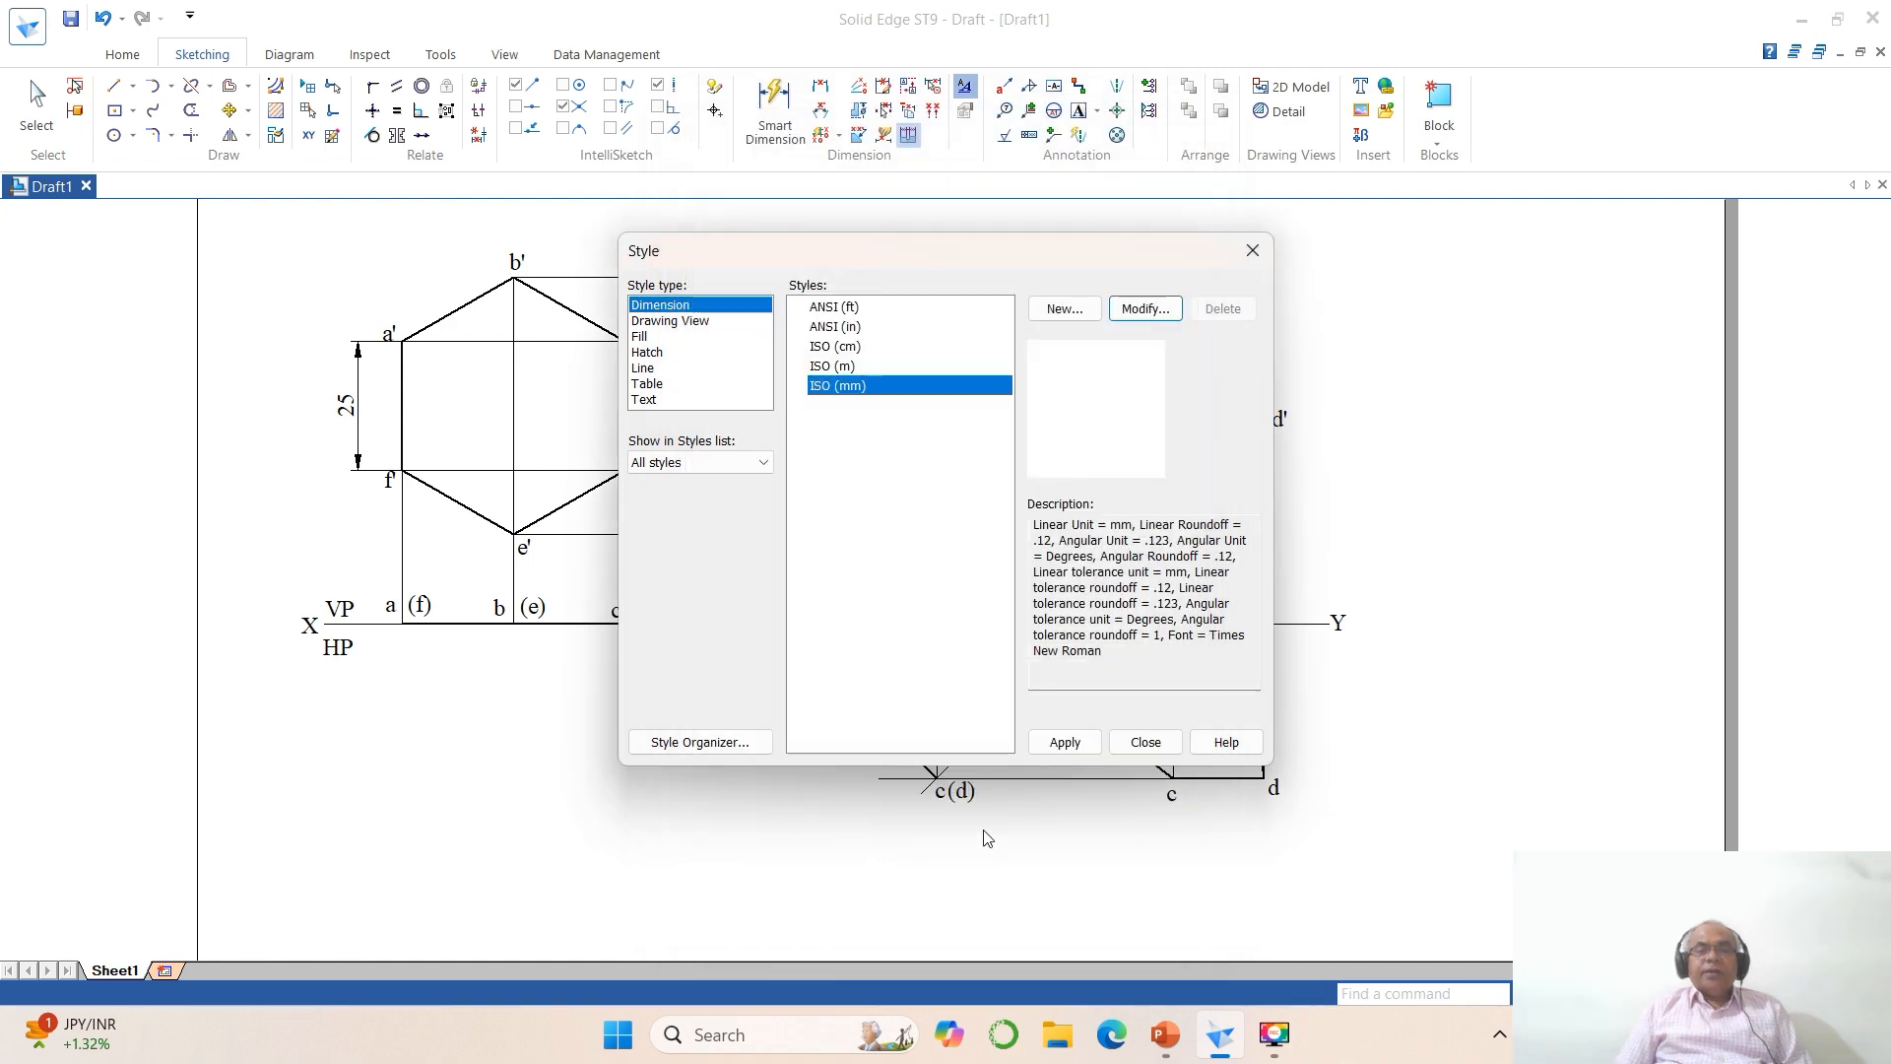
left_click(1063, 745)
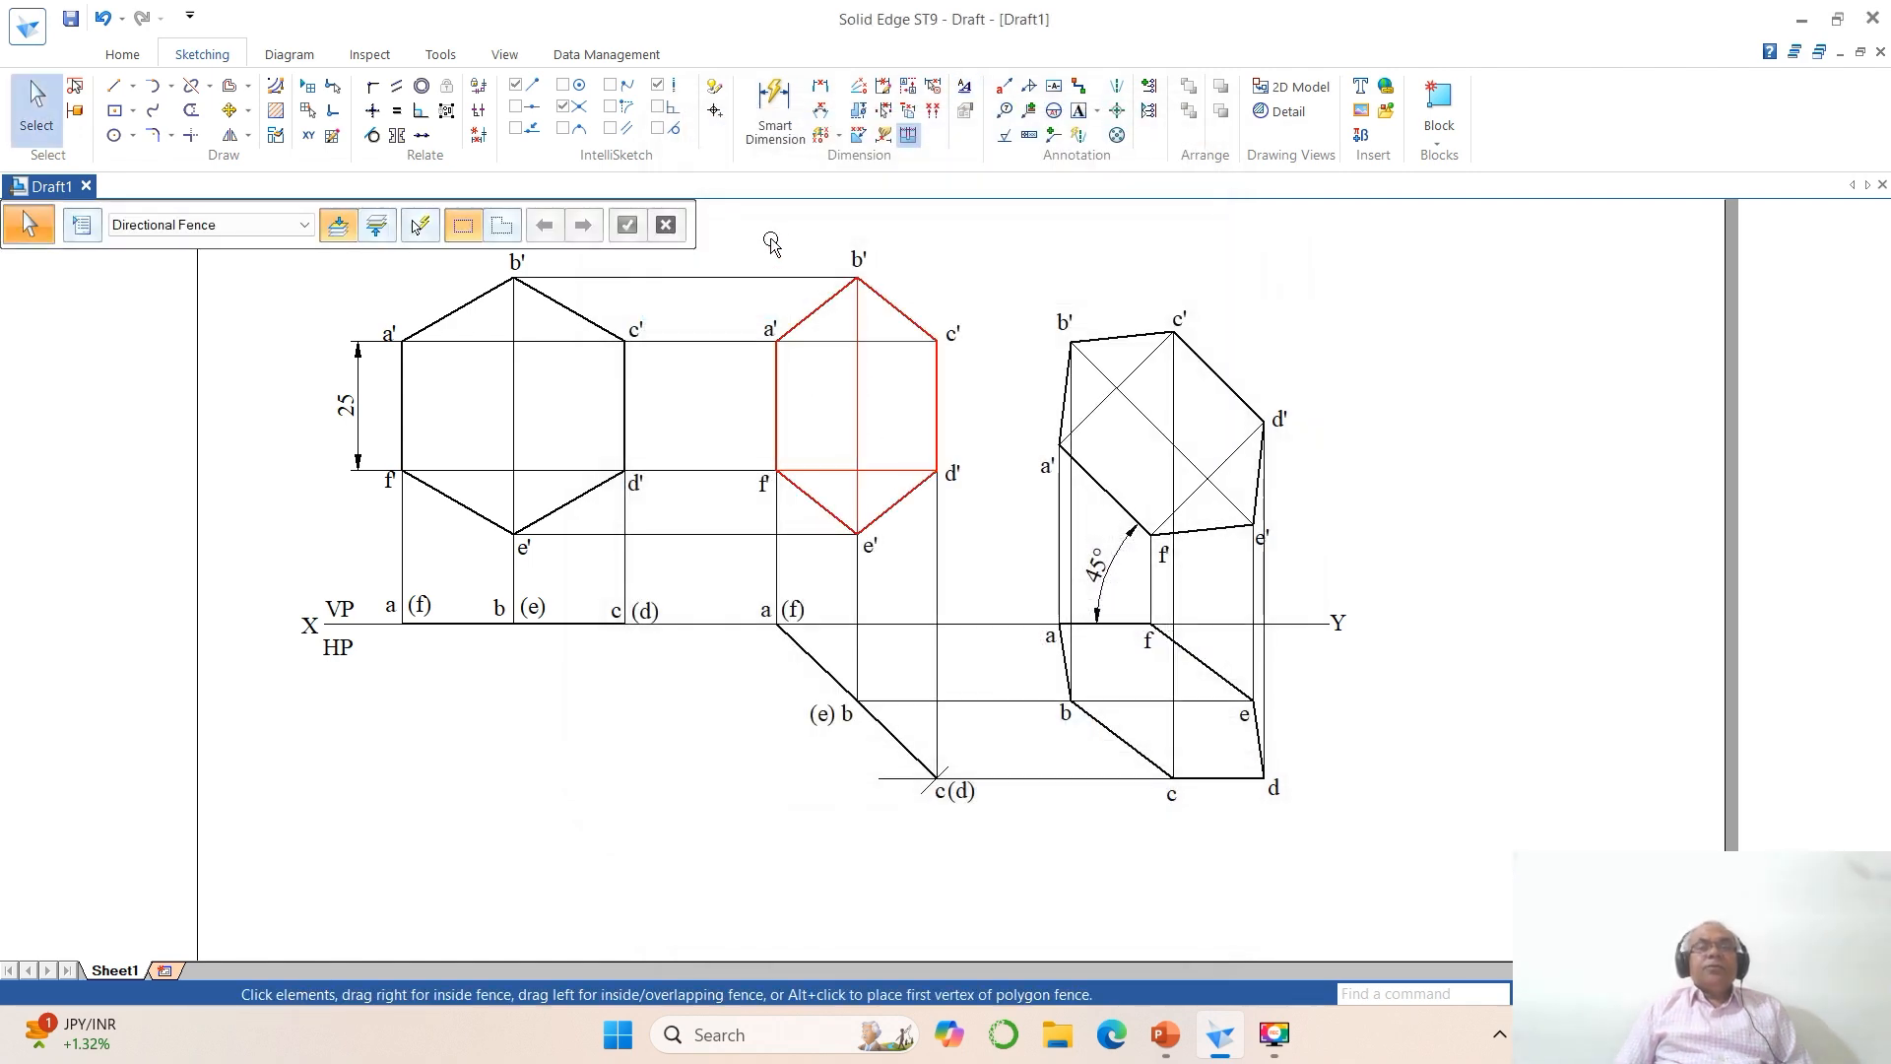
Step: Dimension the angle between the inclined top-view line and the XY line, placing it below XY
left_click(820, 110)
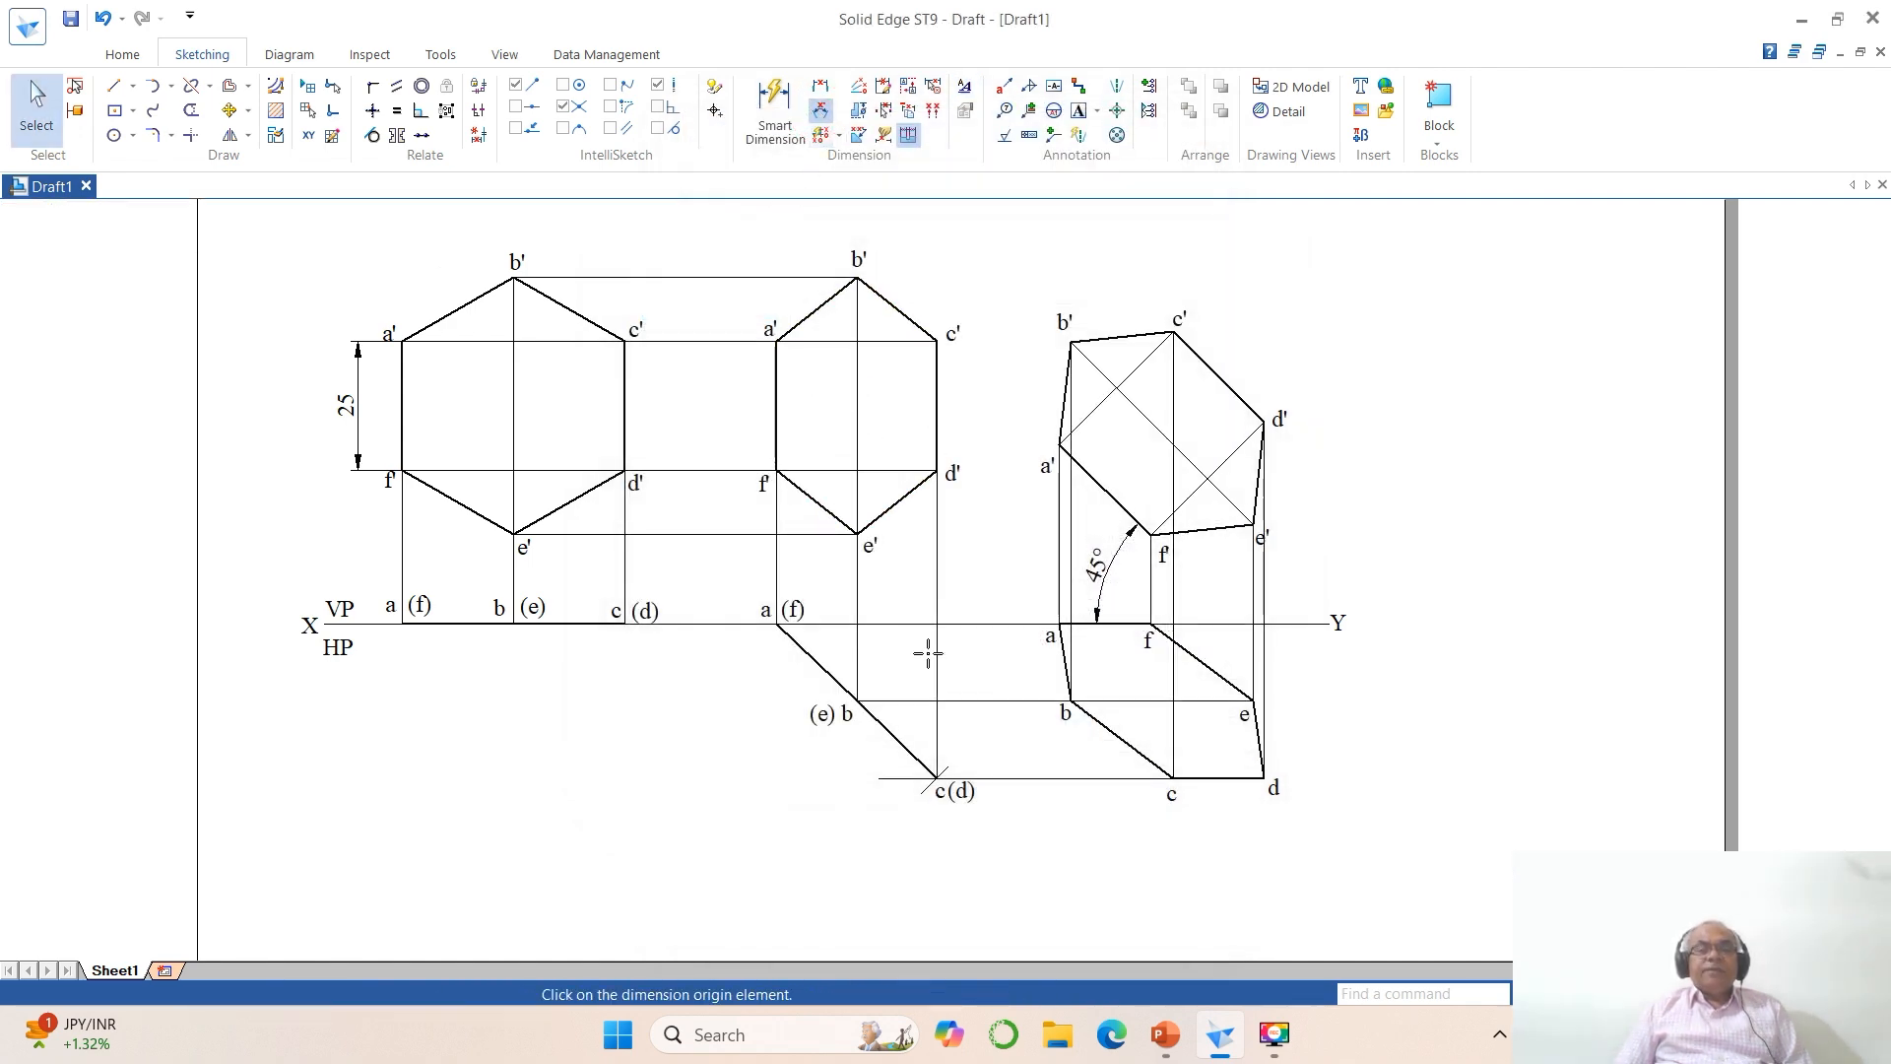
left_click(895, 739)
left_click(899, 623)
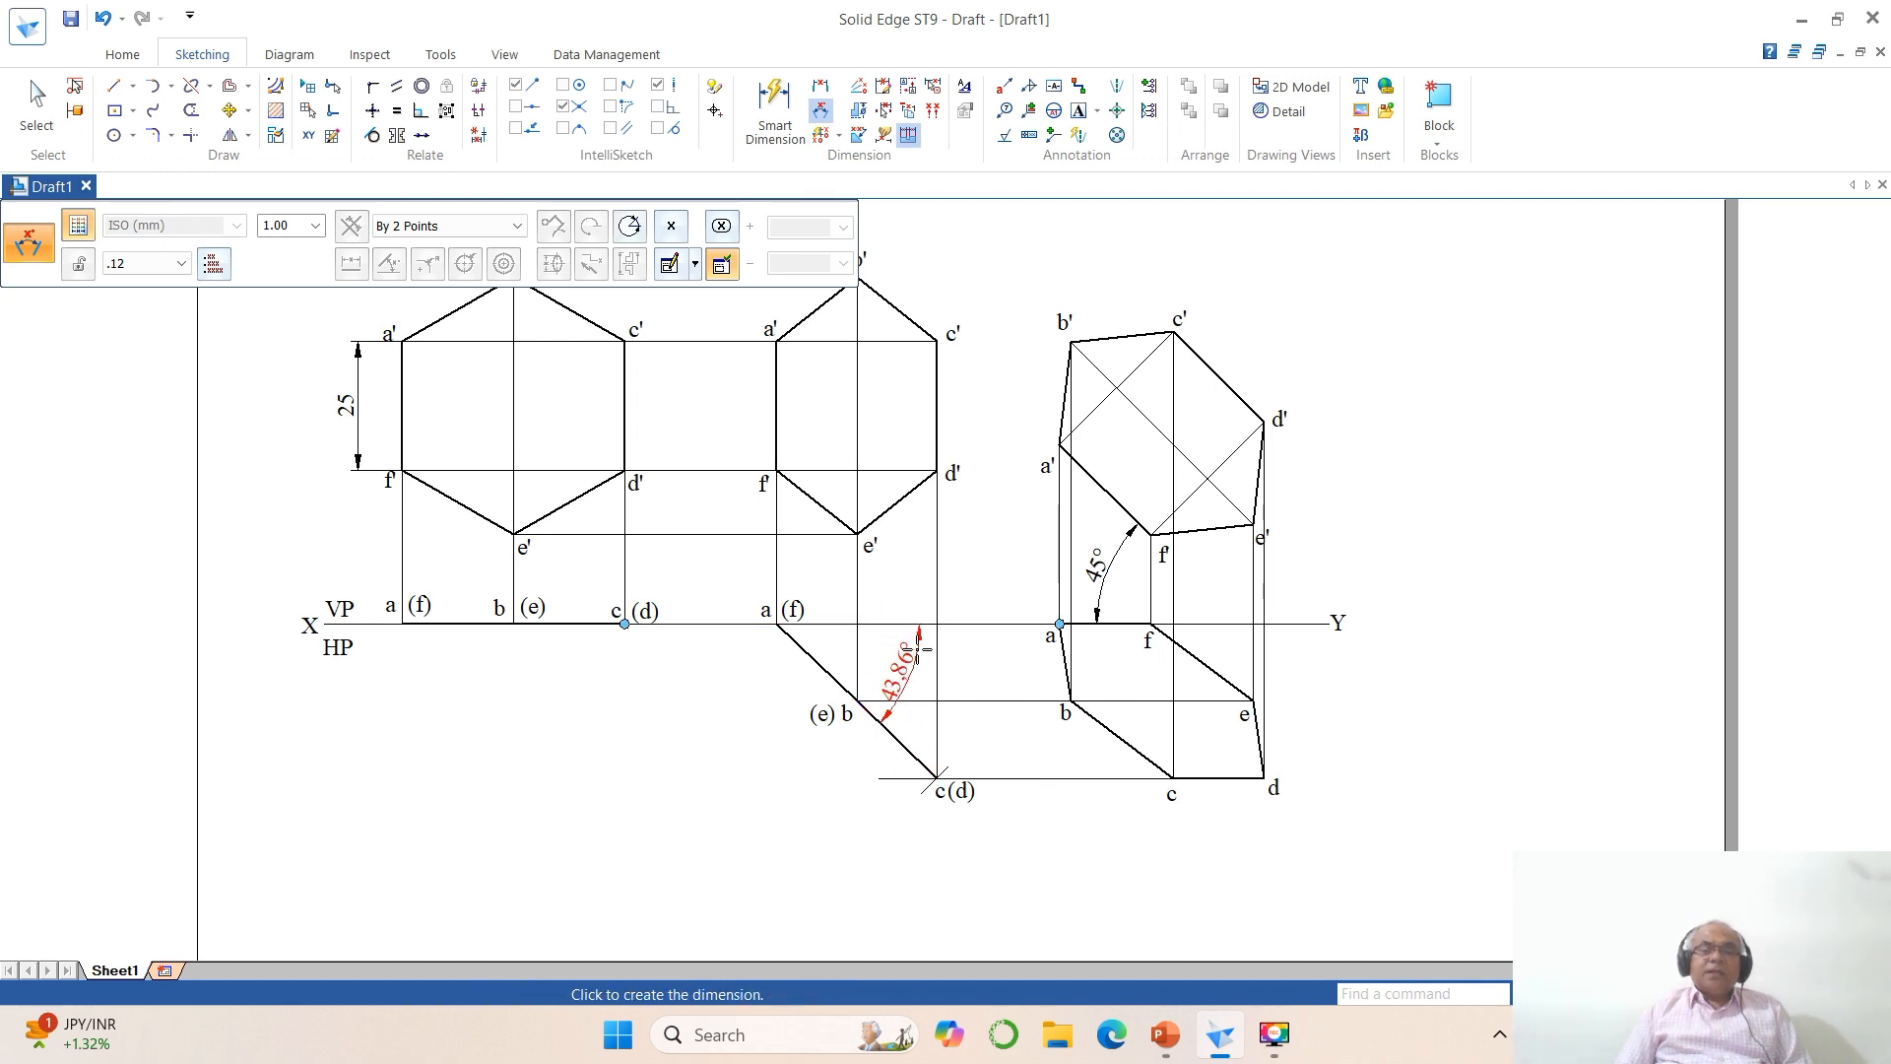
left_click(921, 650)
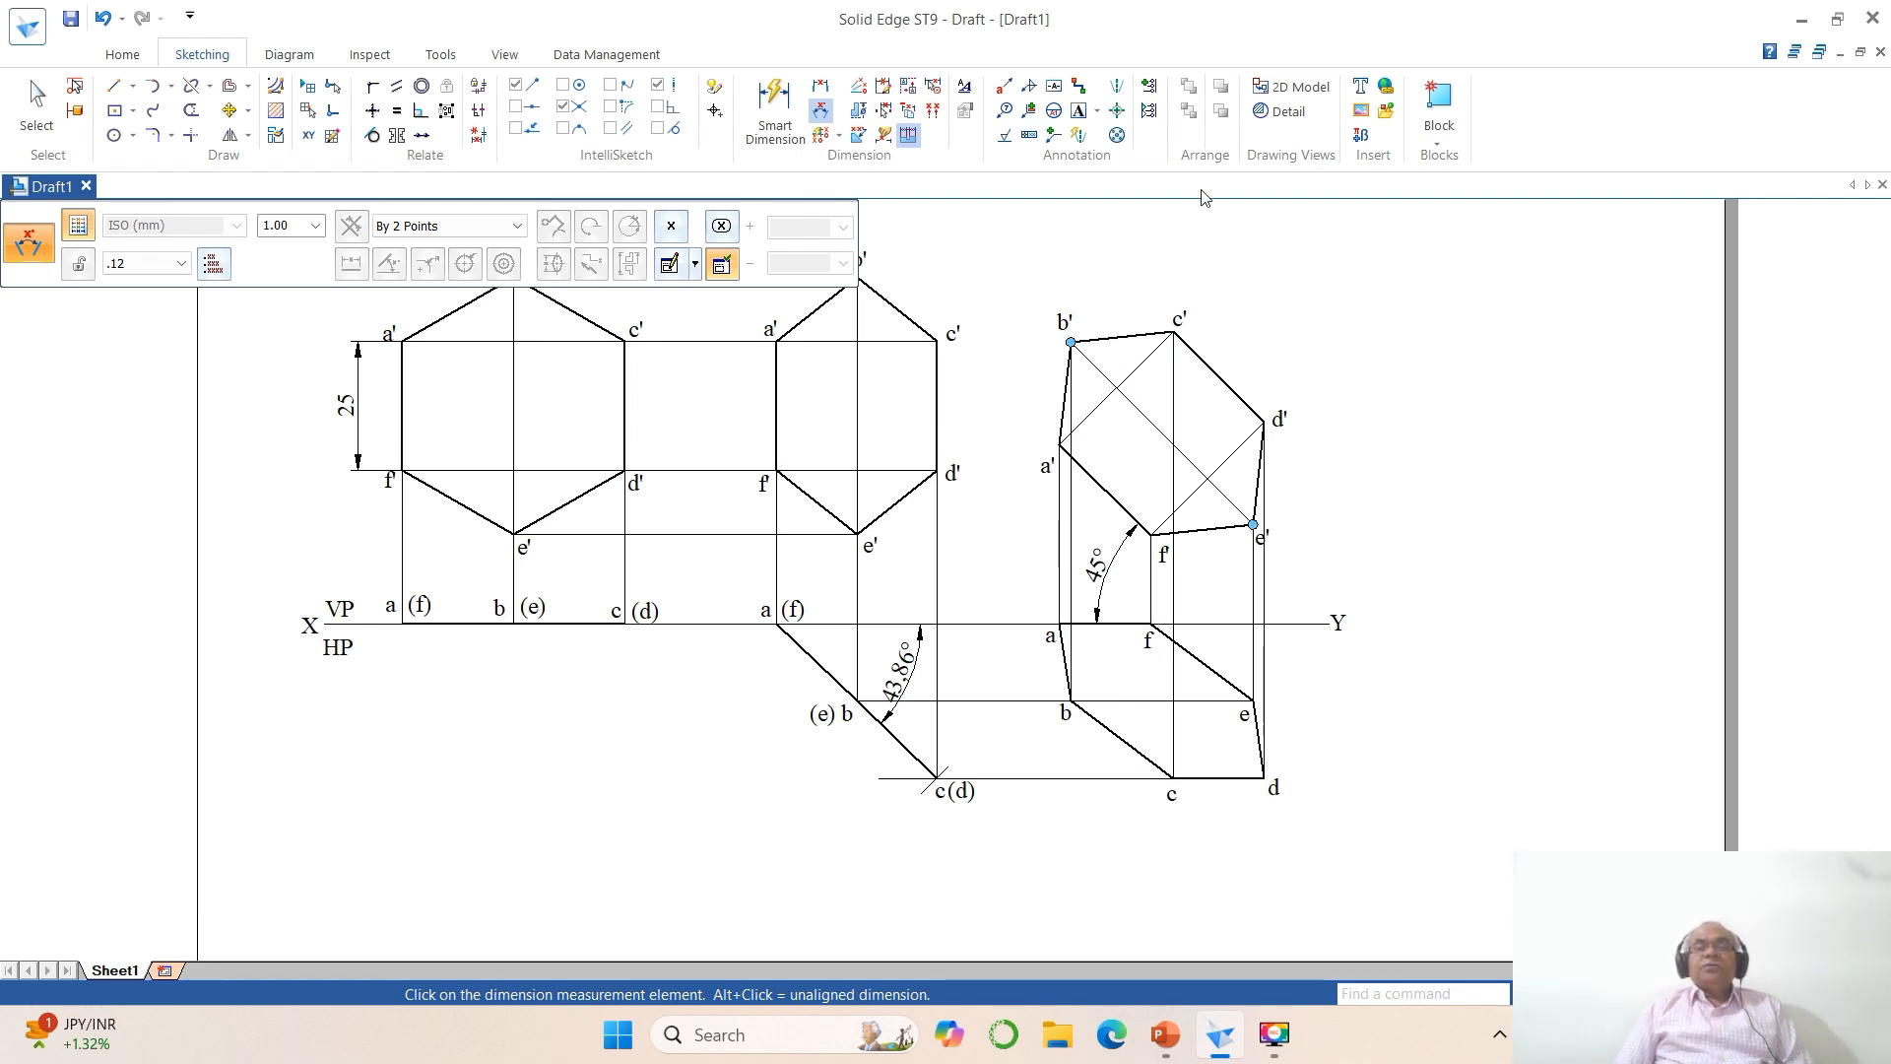
Step: Add the text φ in the Symbol font to the empty area beyond the Y end of the XY line
left_click(1078, 110)
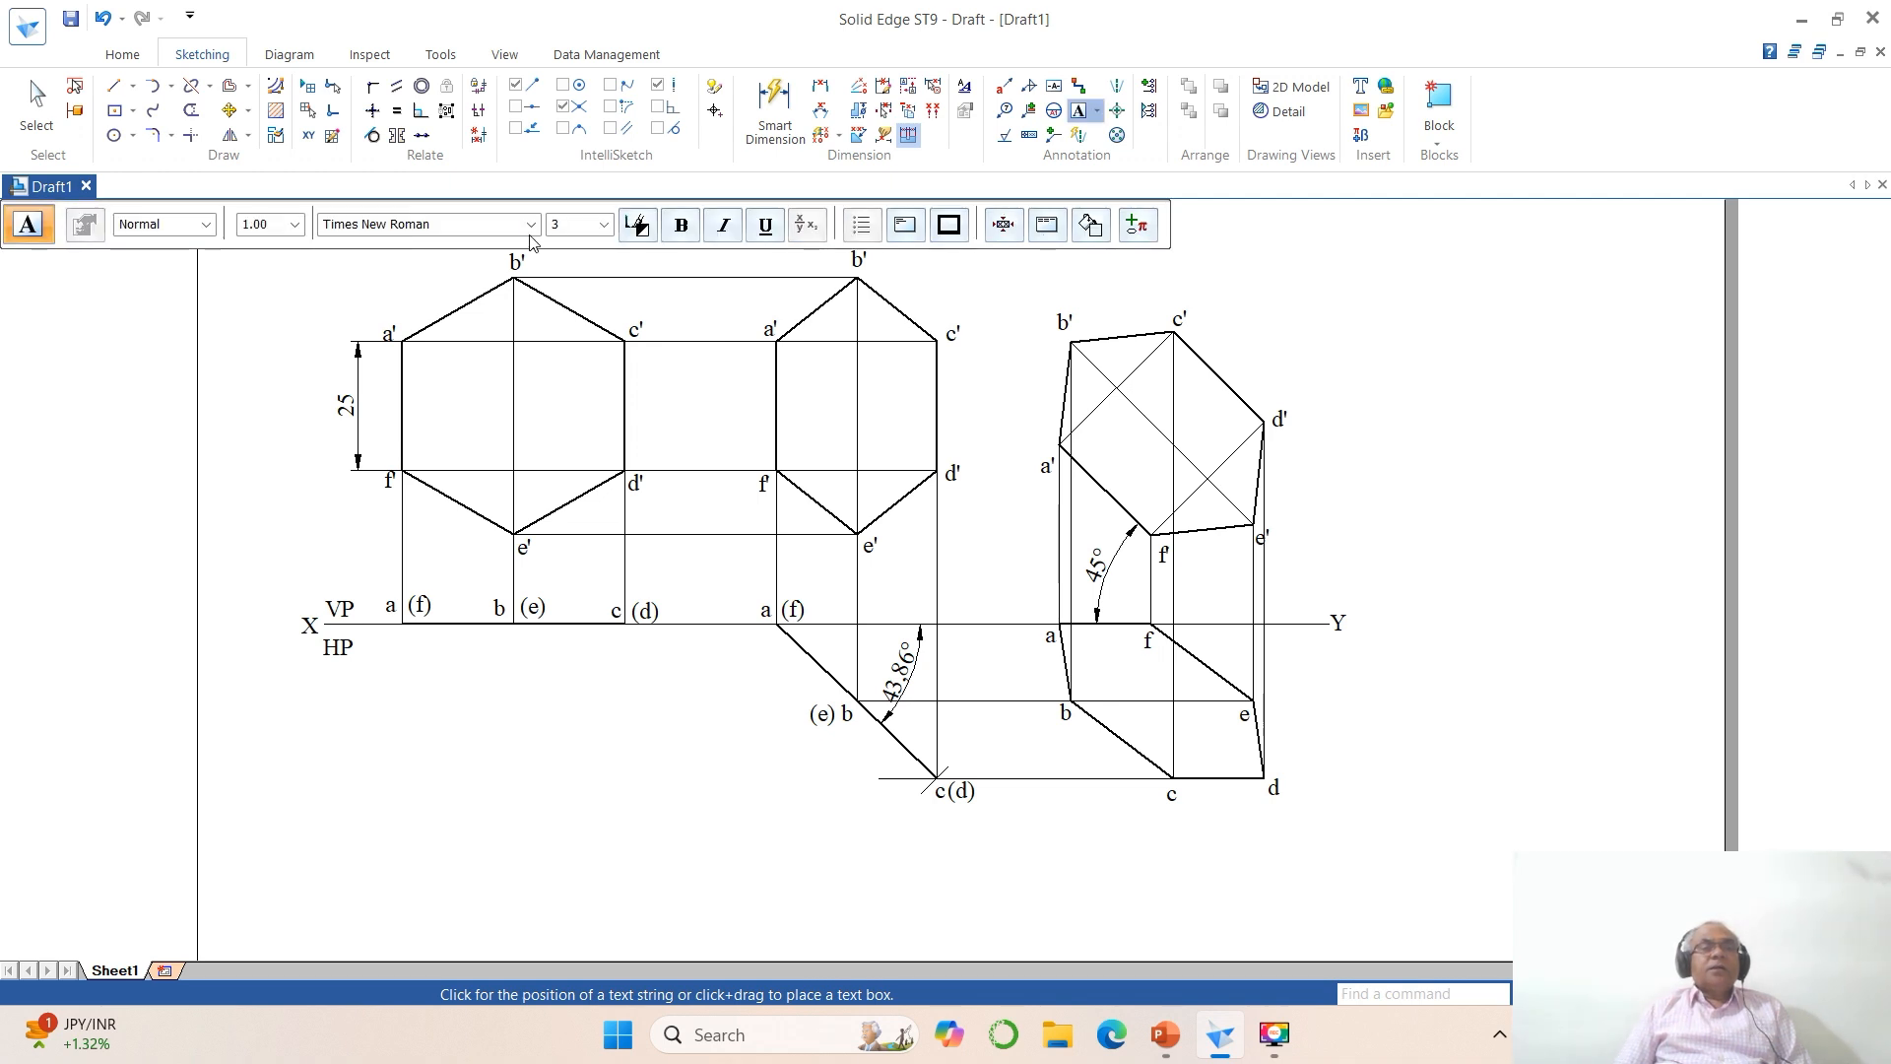
left_click(530, 225)
scroll(484, 269, "up", 3)
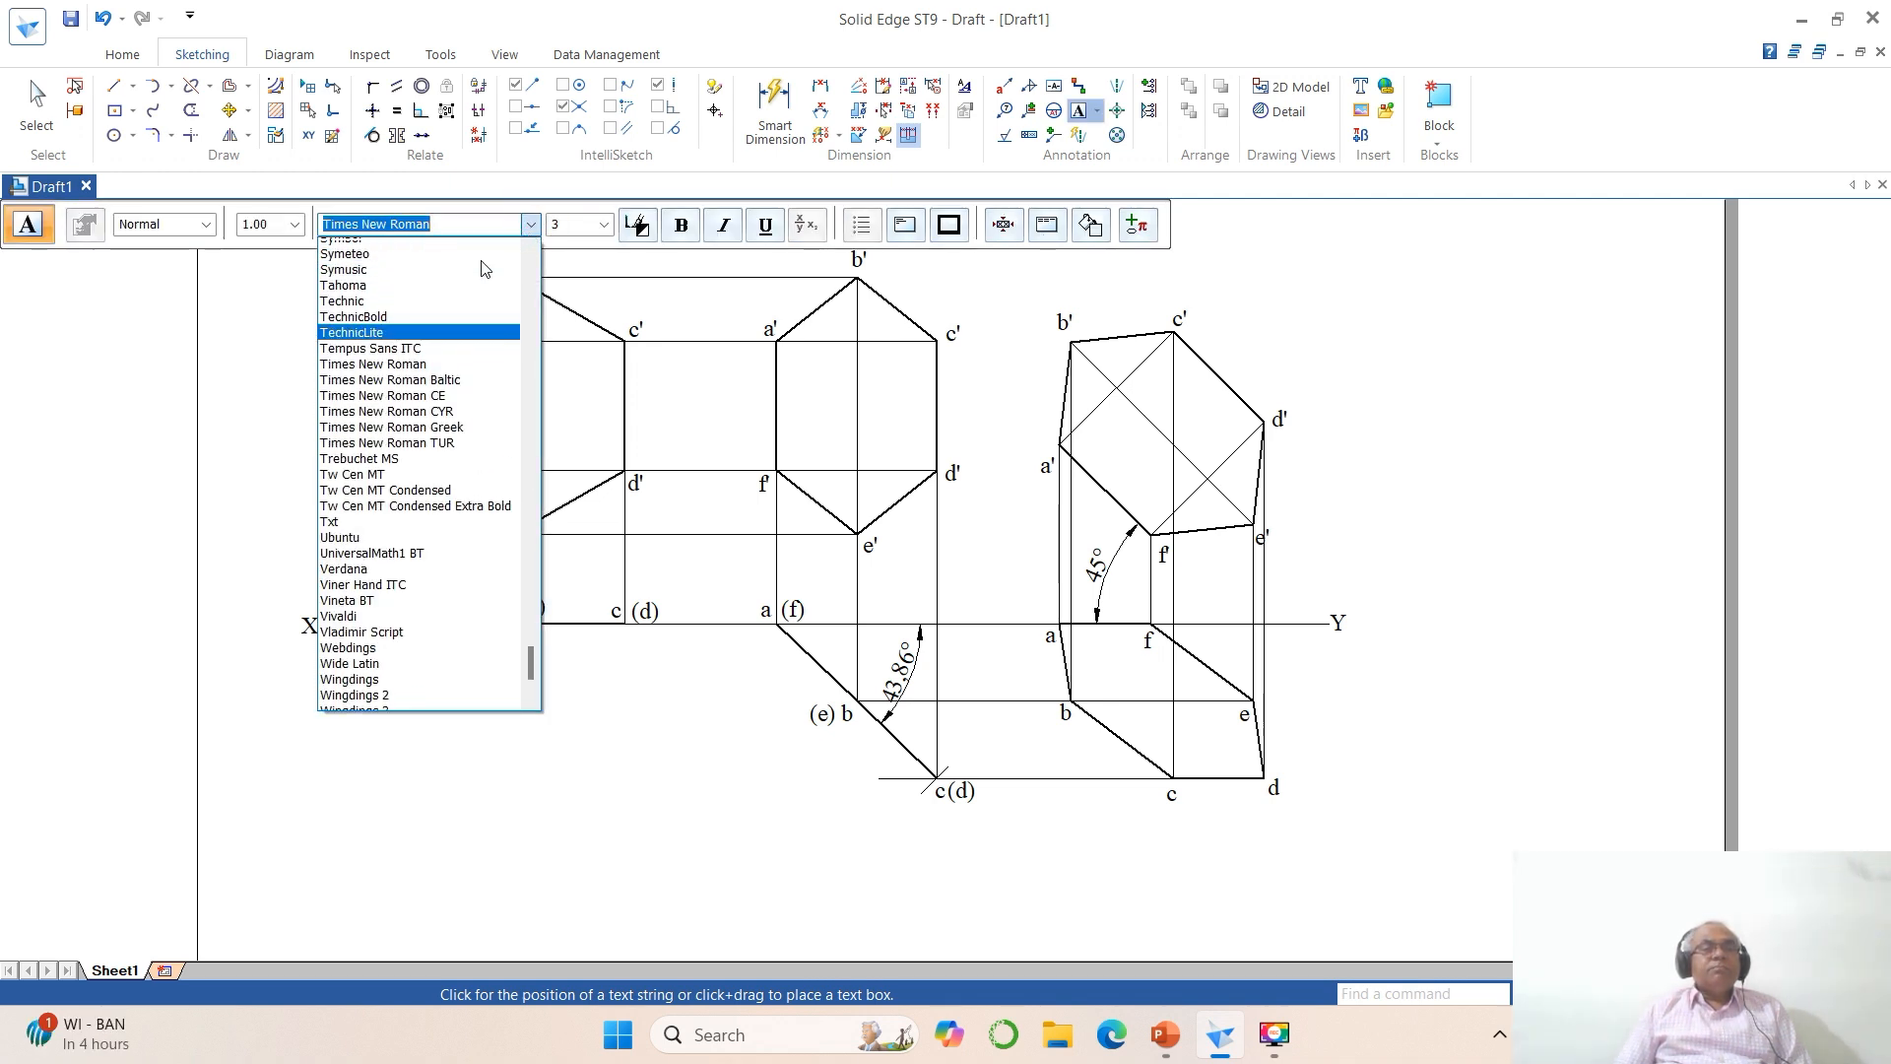
scroll(485, 268, "up", 1)
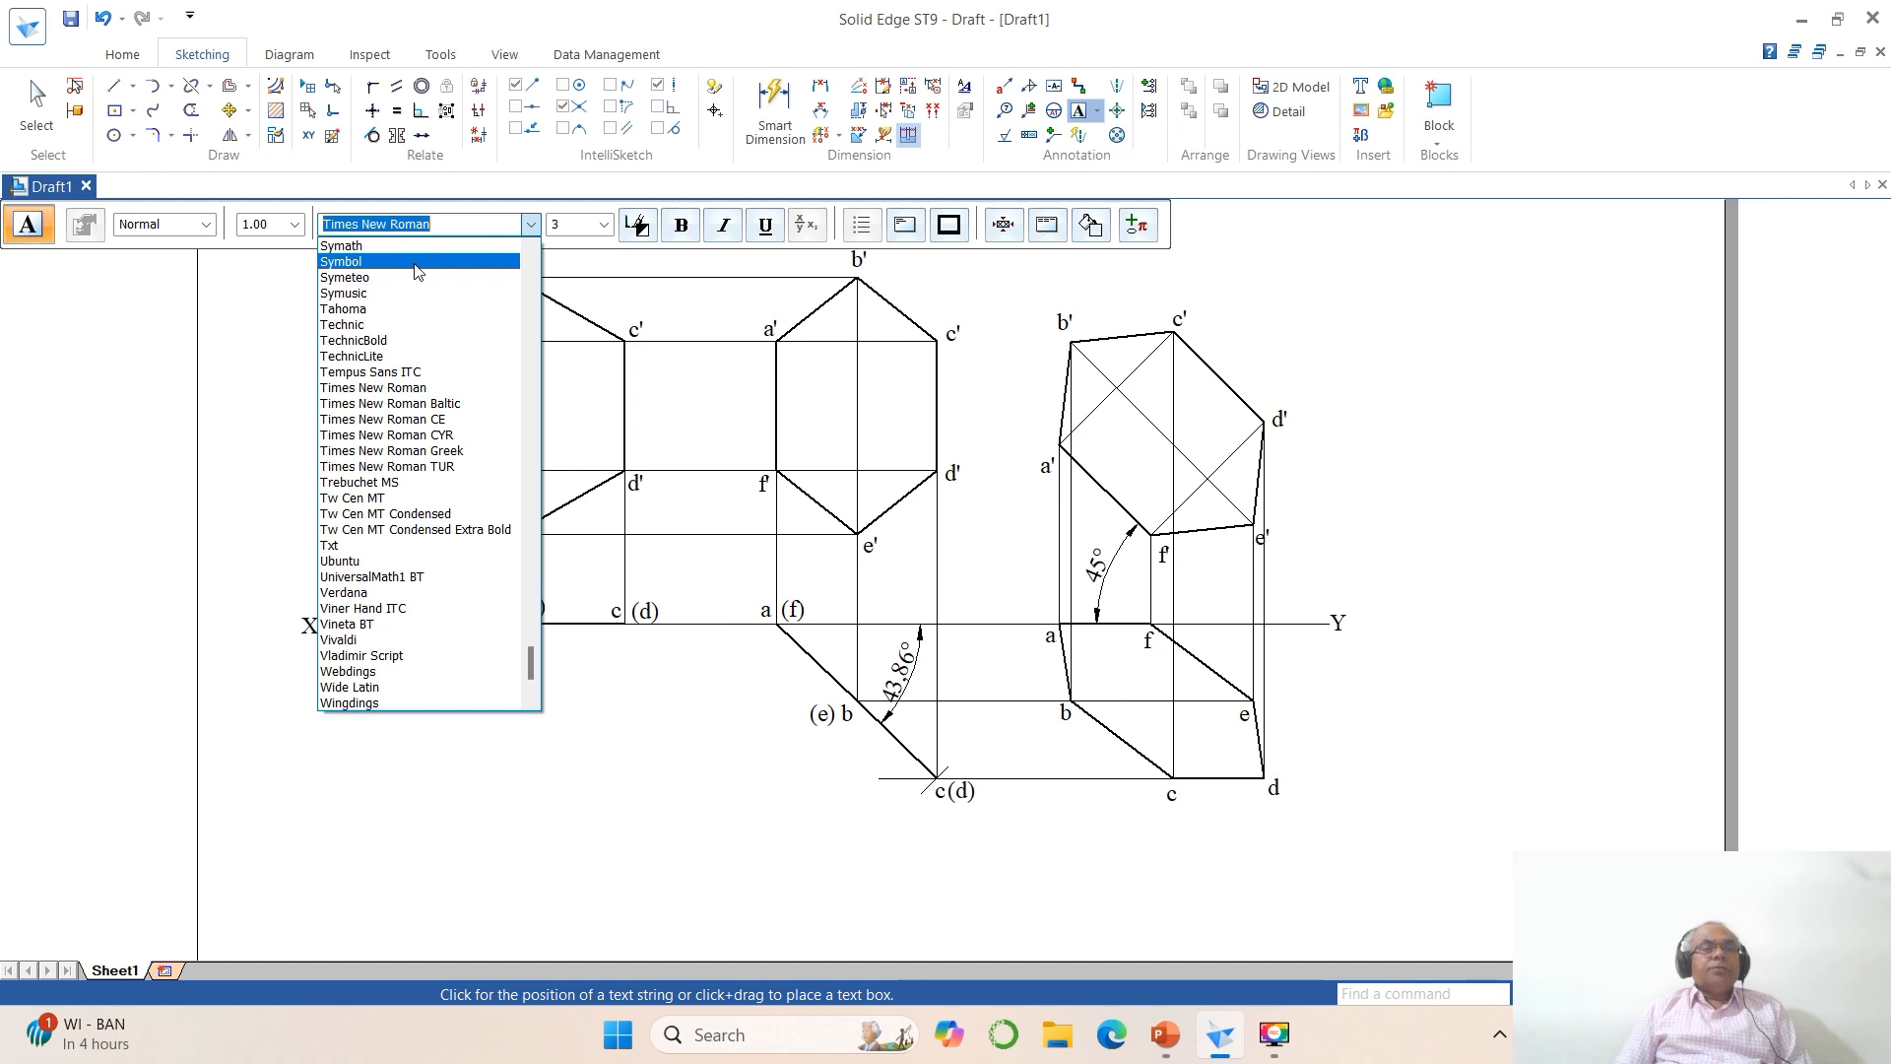
left_click(412, 261)
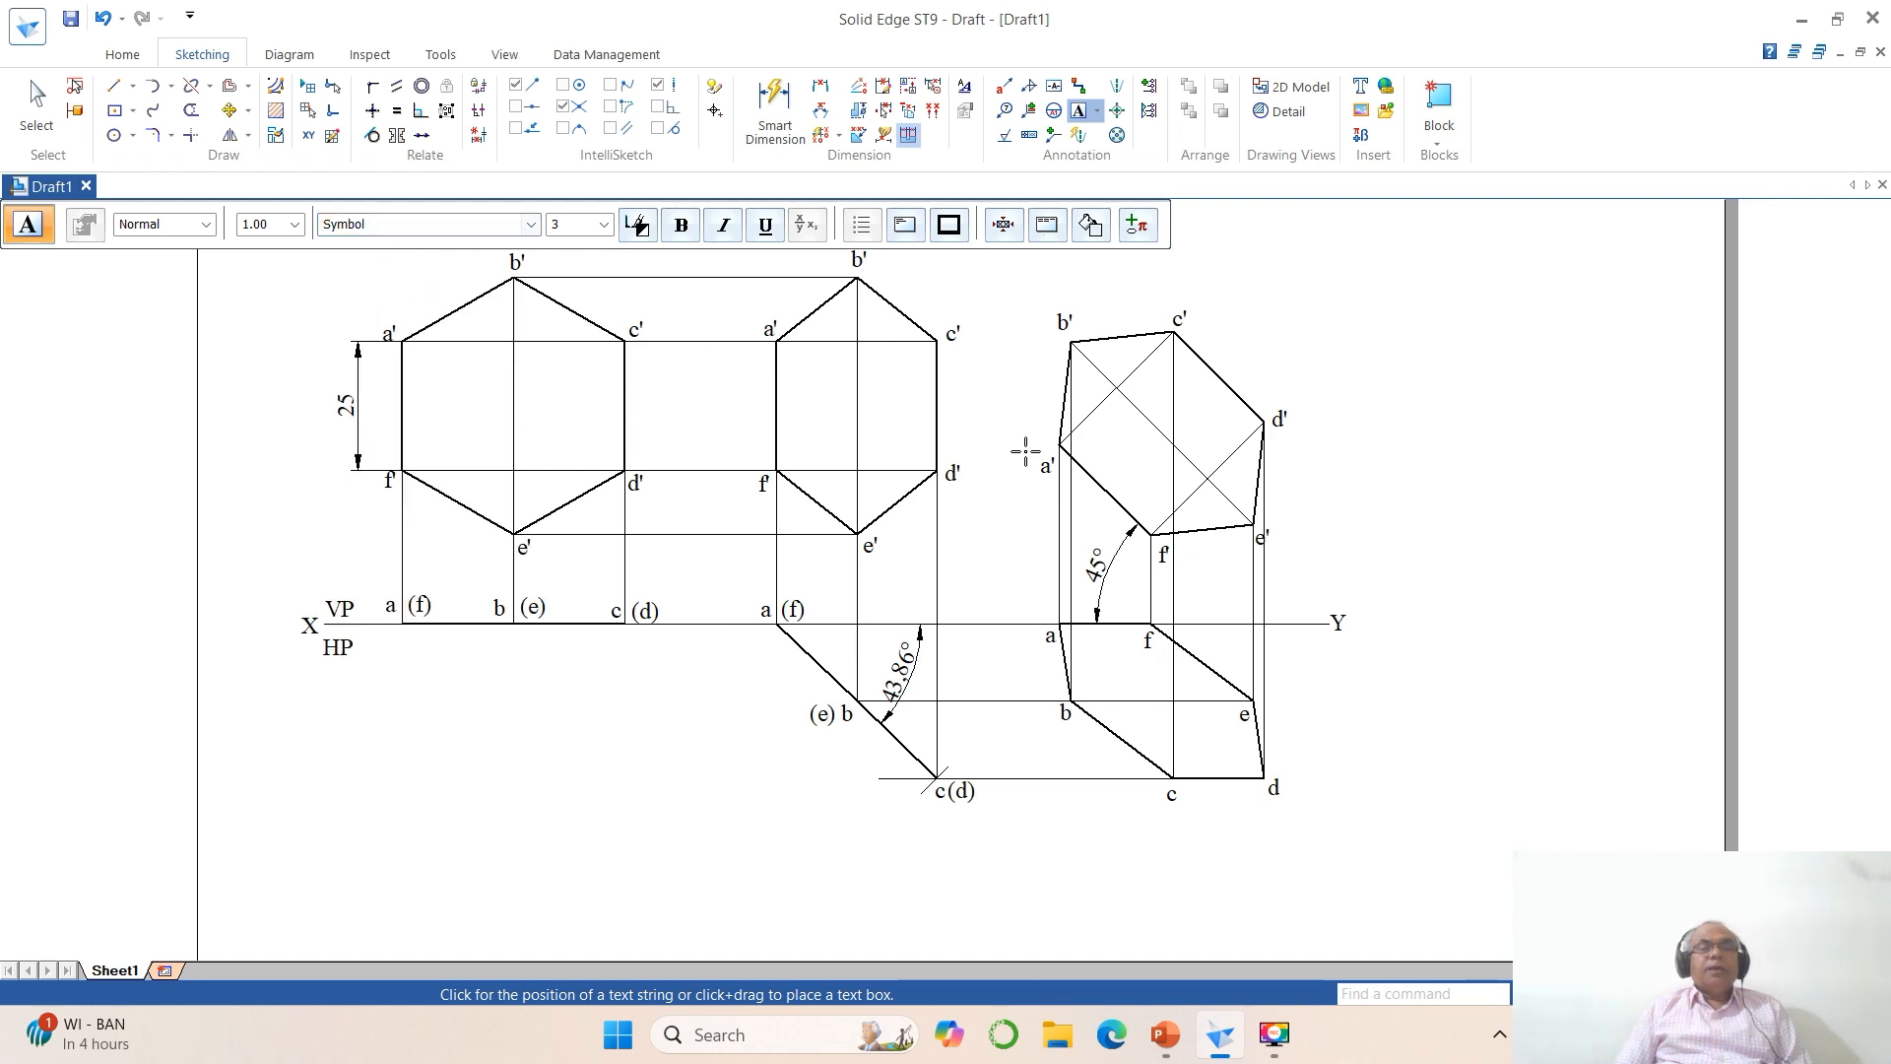
left_click(1432, 604)
type("f")
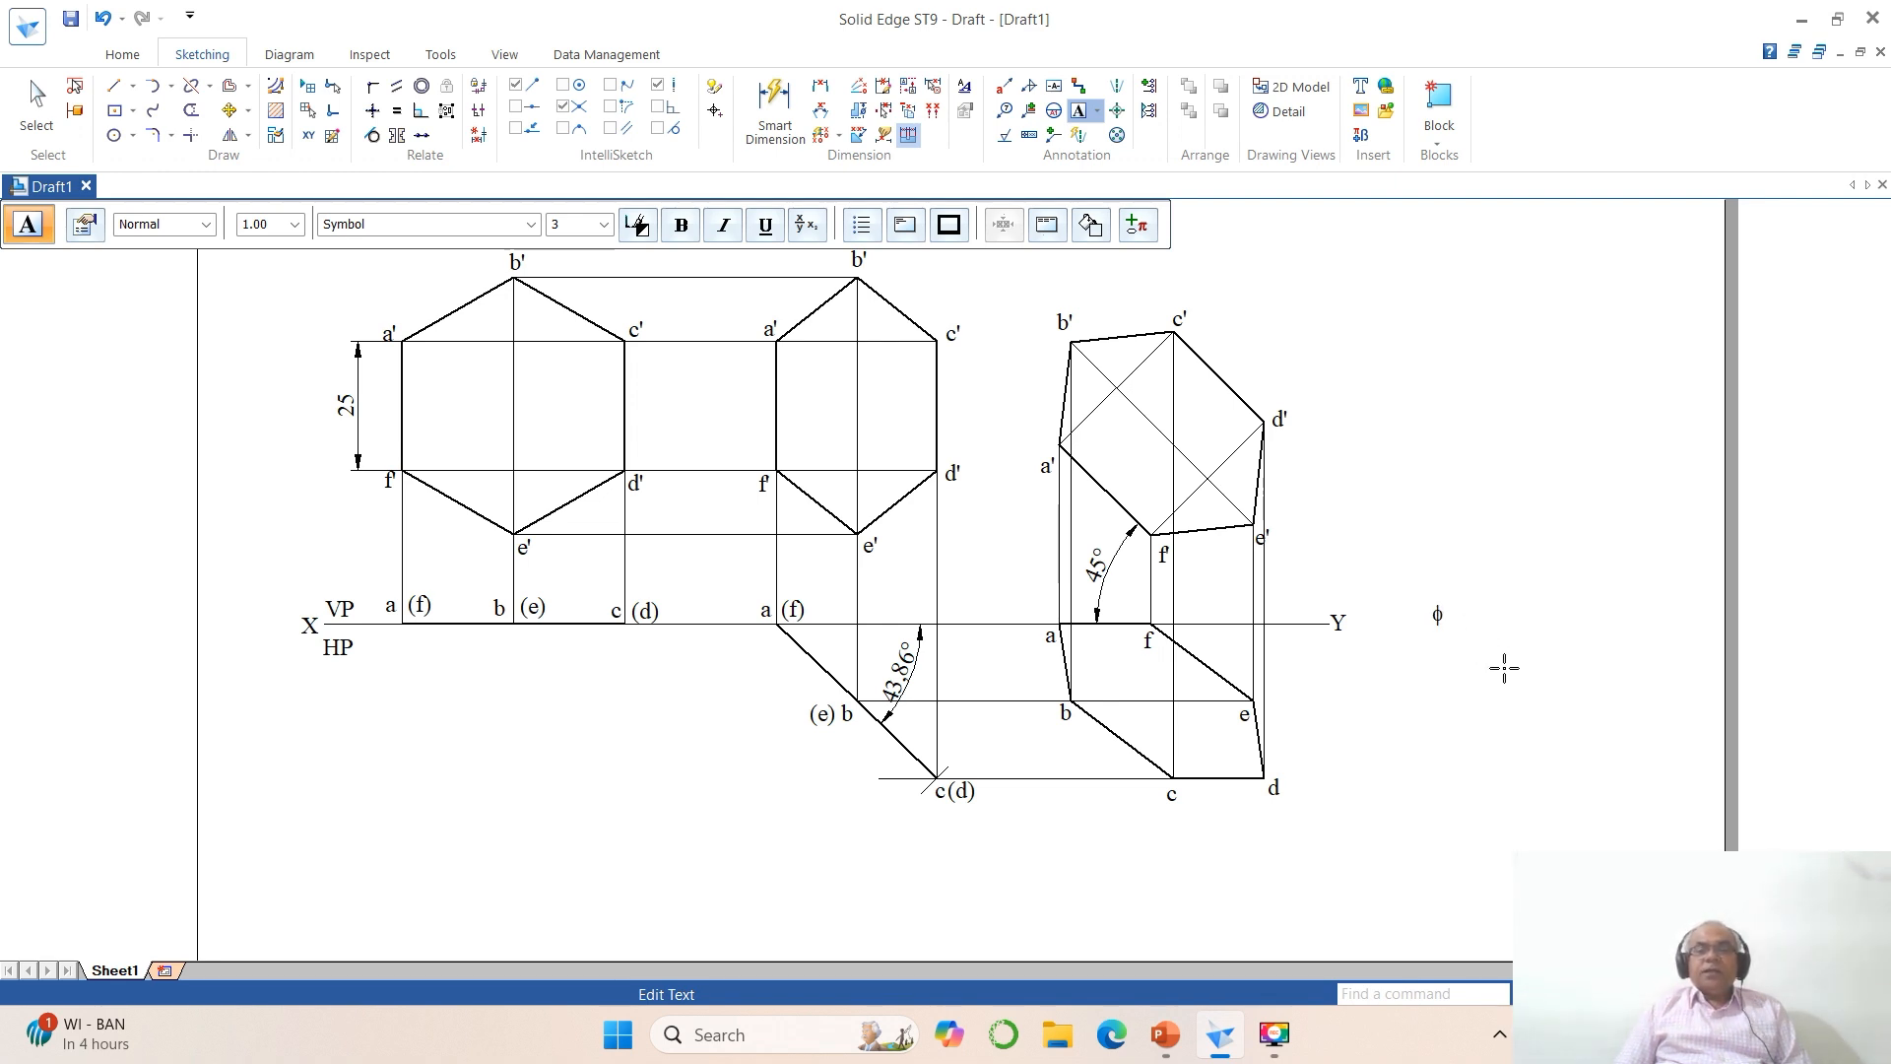
left_click(1504, 668)
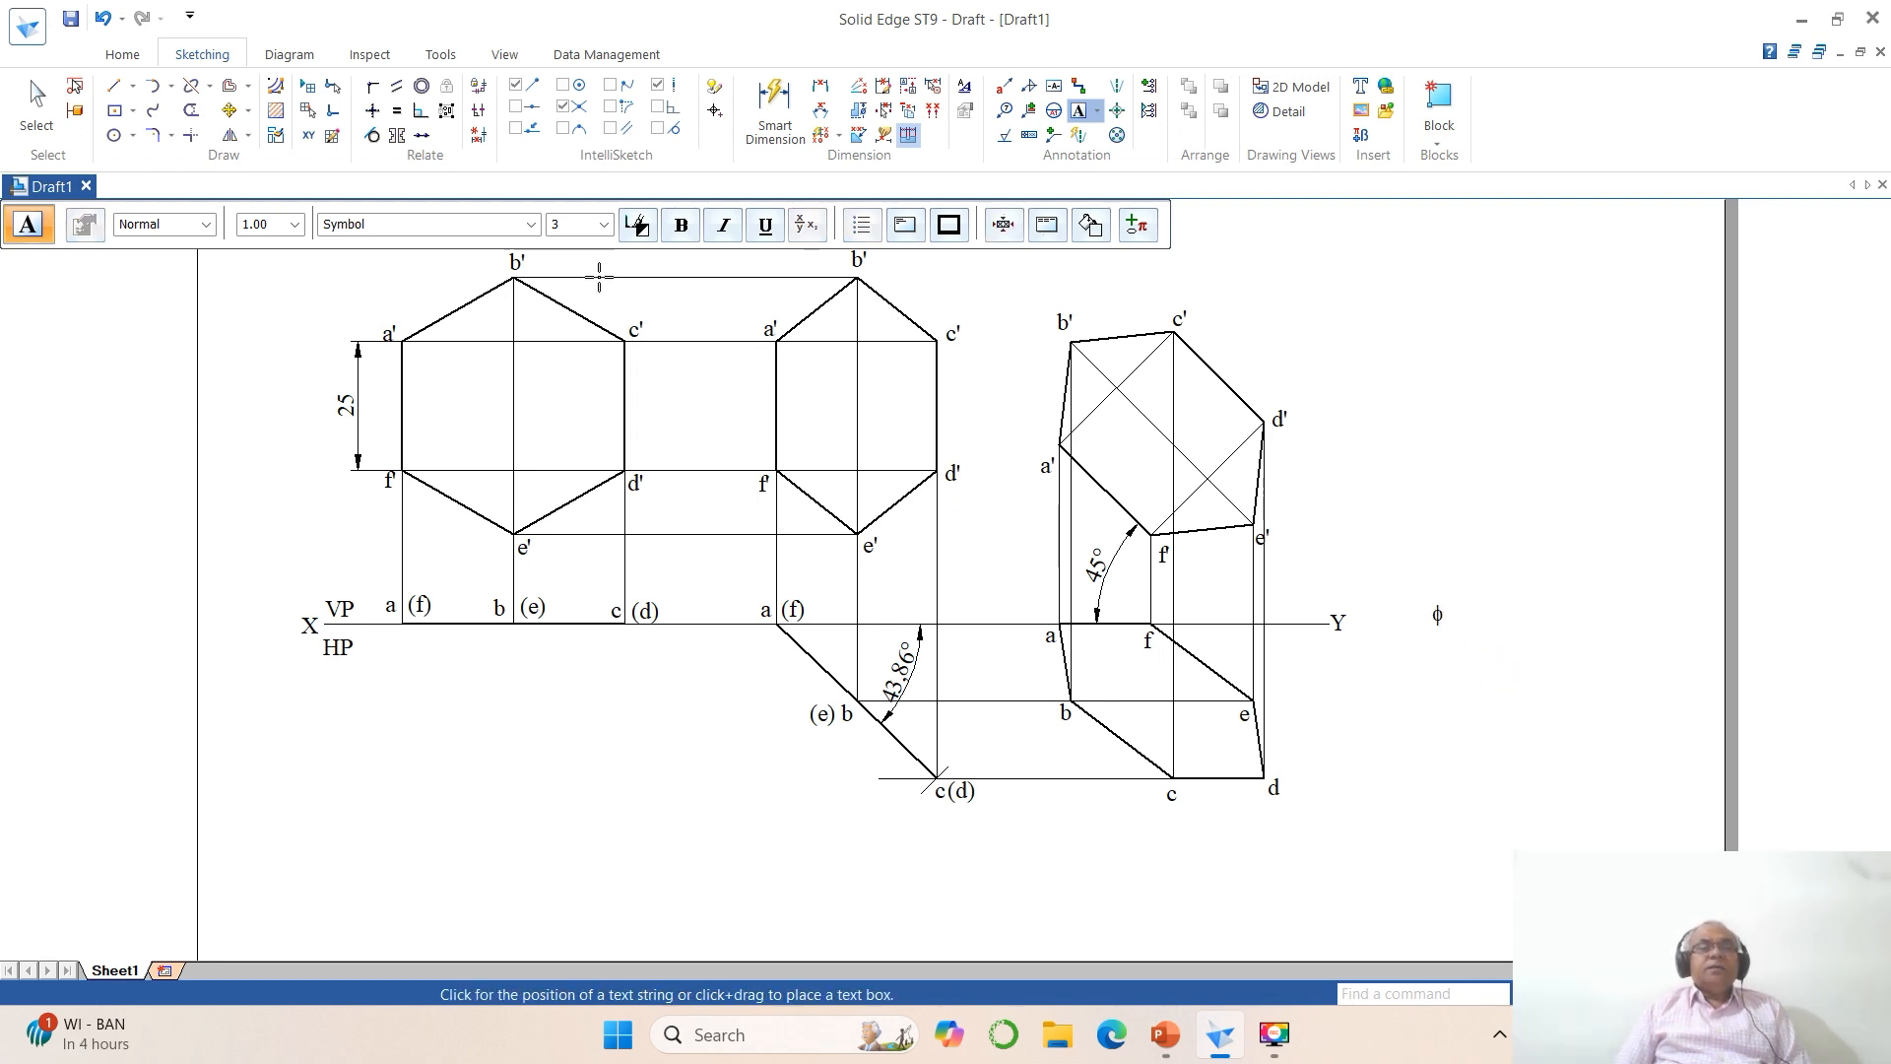
Step: Add the text 43.86° in Times New Roman just beyond the φ symbol
left_click(529, 225)
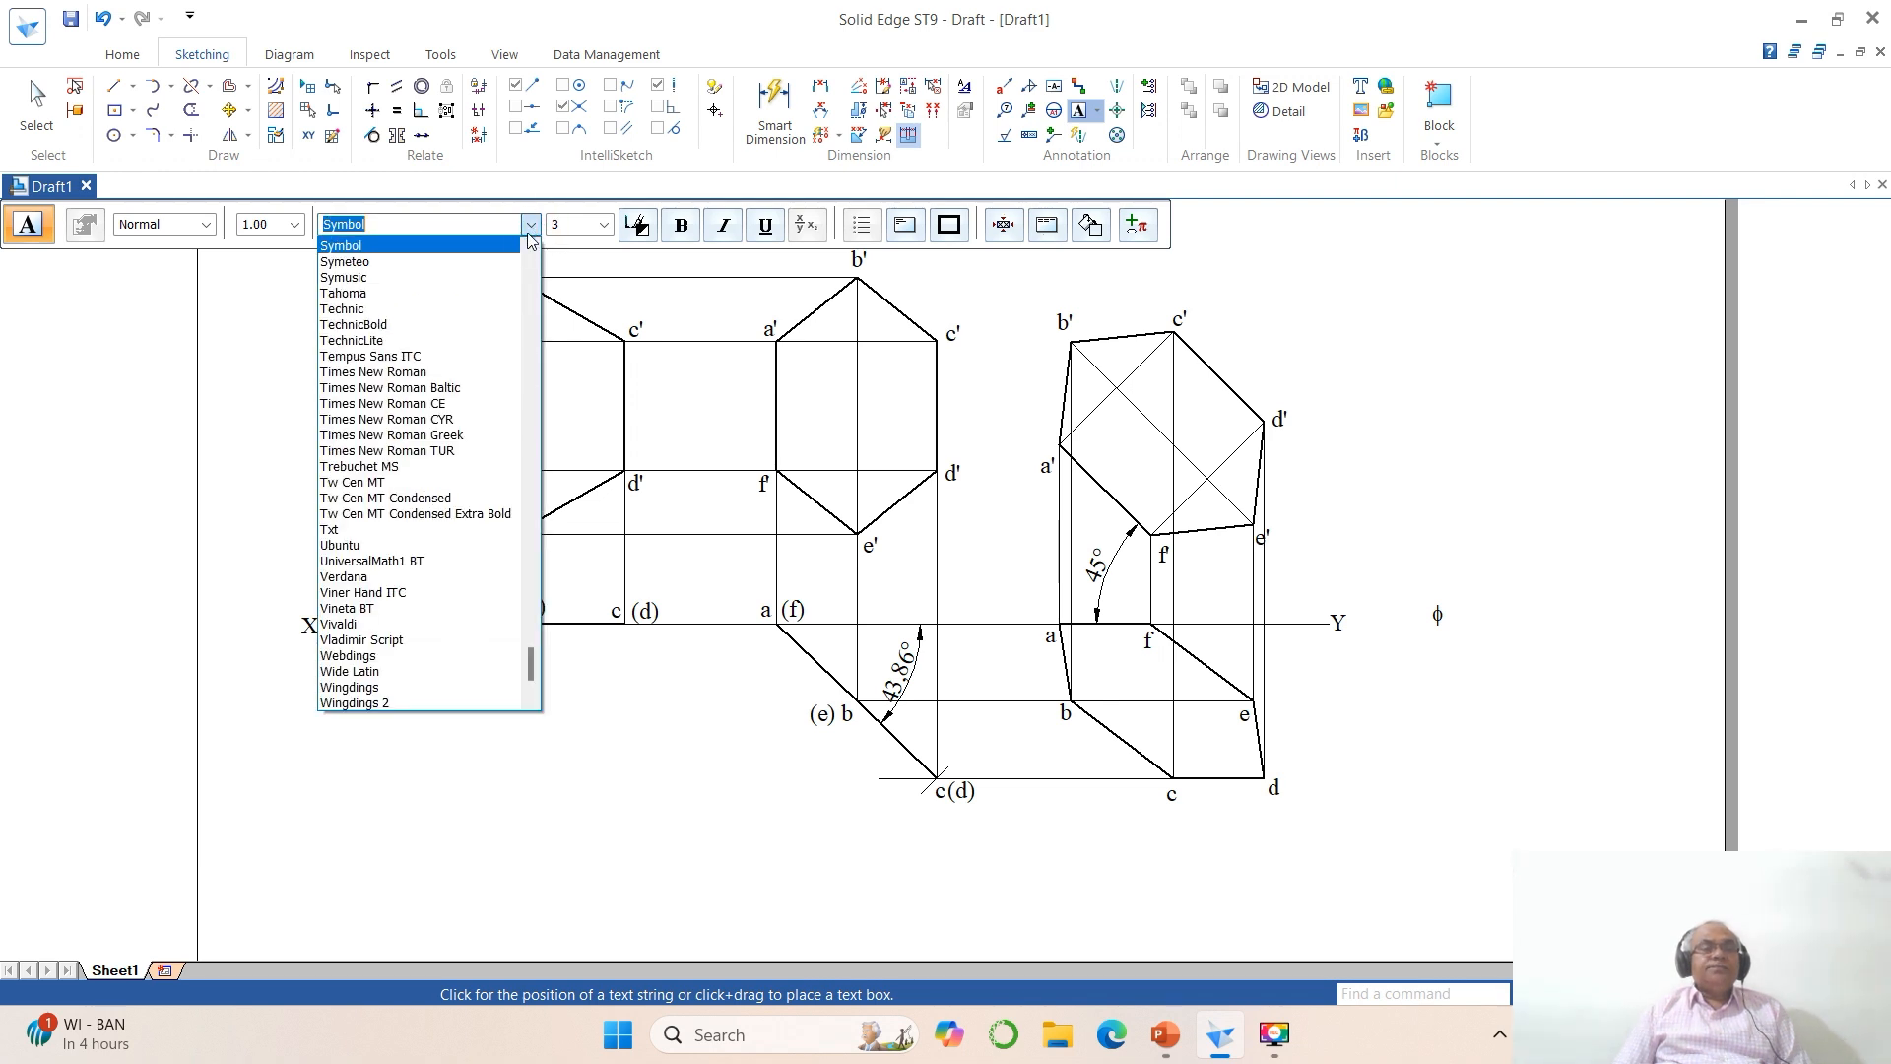
left_click(426, 372)
left_click(1484, 616)
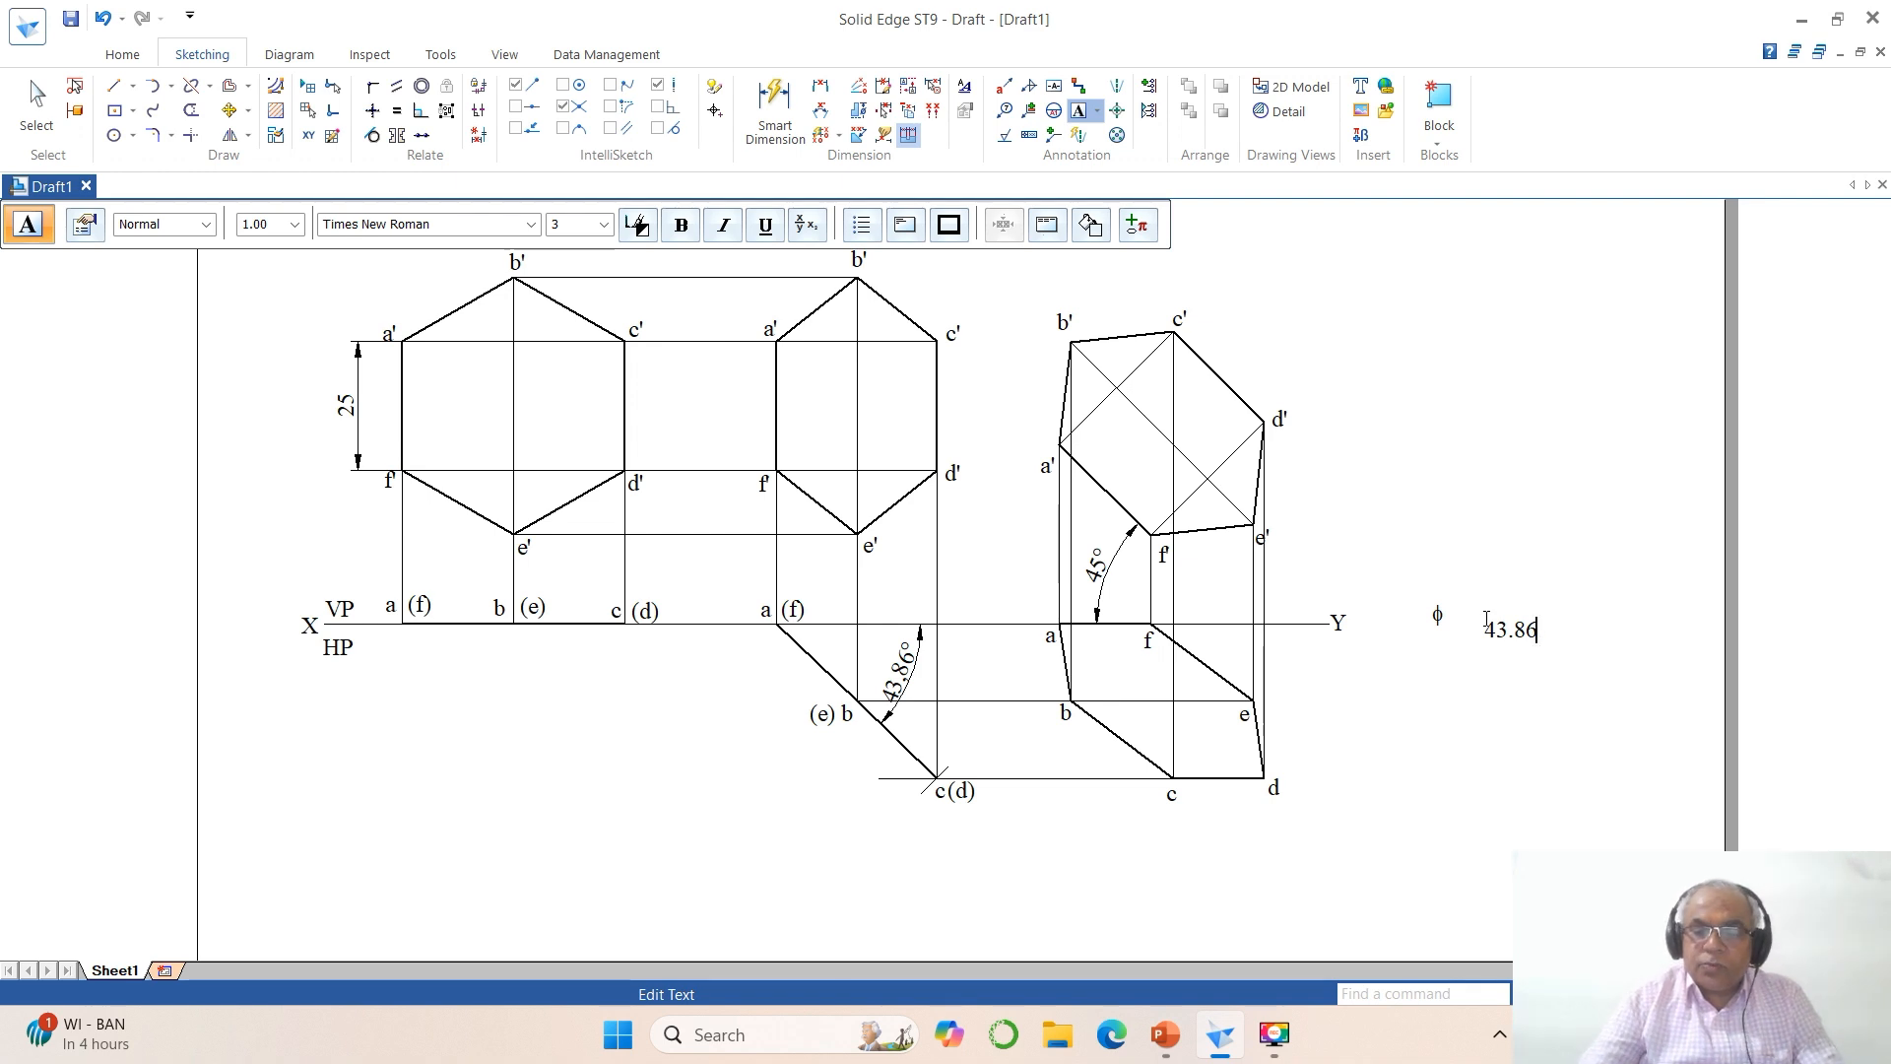
Step: Move the 43.86° text beside the φ symbol so both sit on the same level beyond the Y end
left_click(1514, 565)
left_click(1538, 994)
left_click(1355, 568)
left_click(1677, 726)
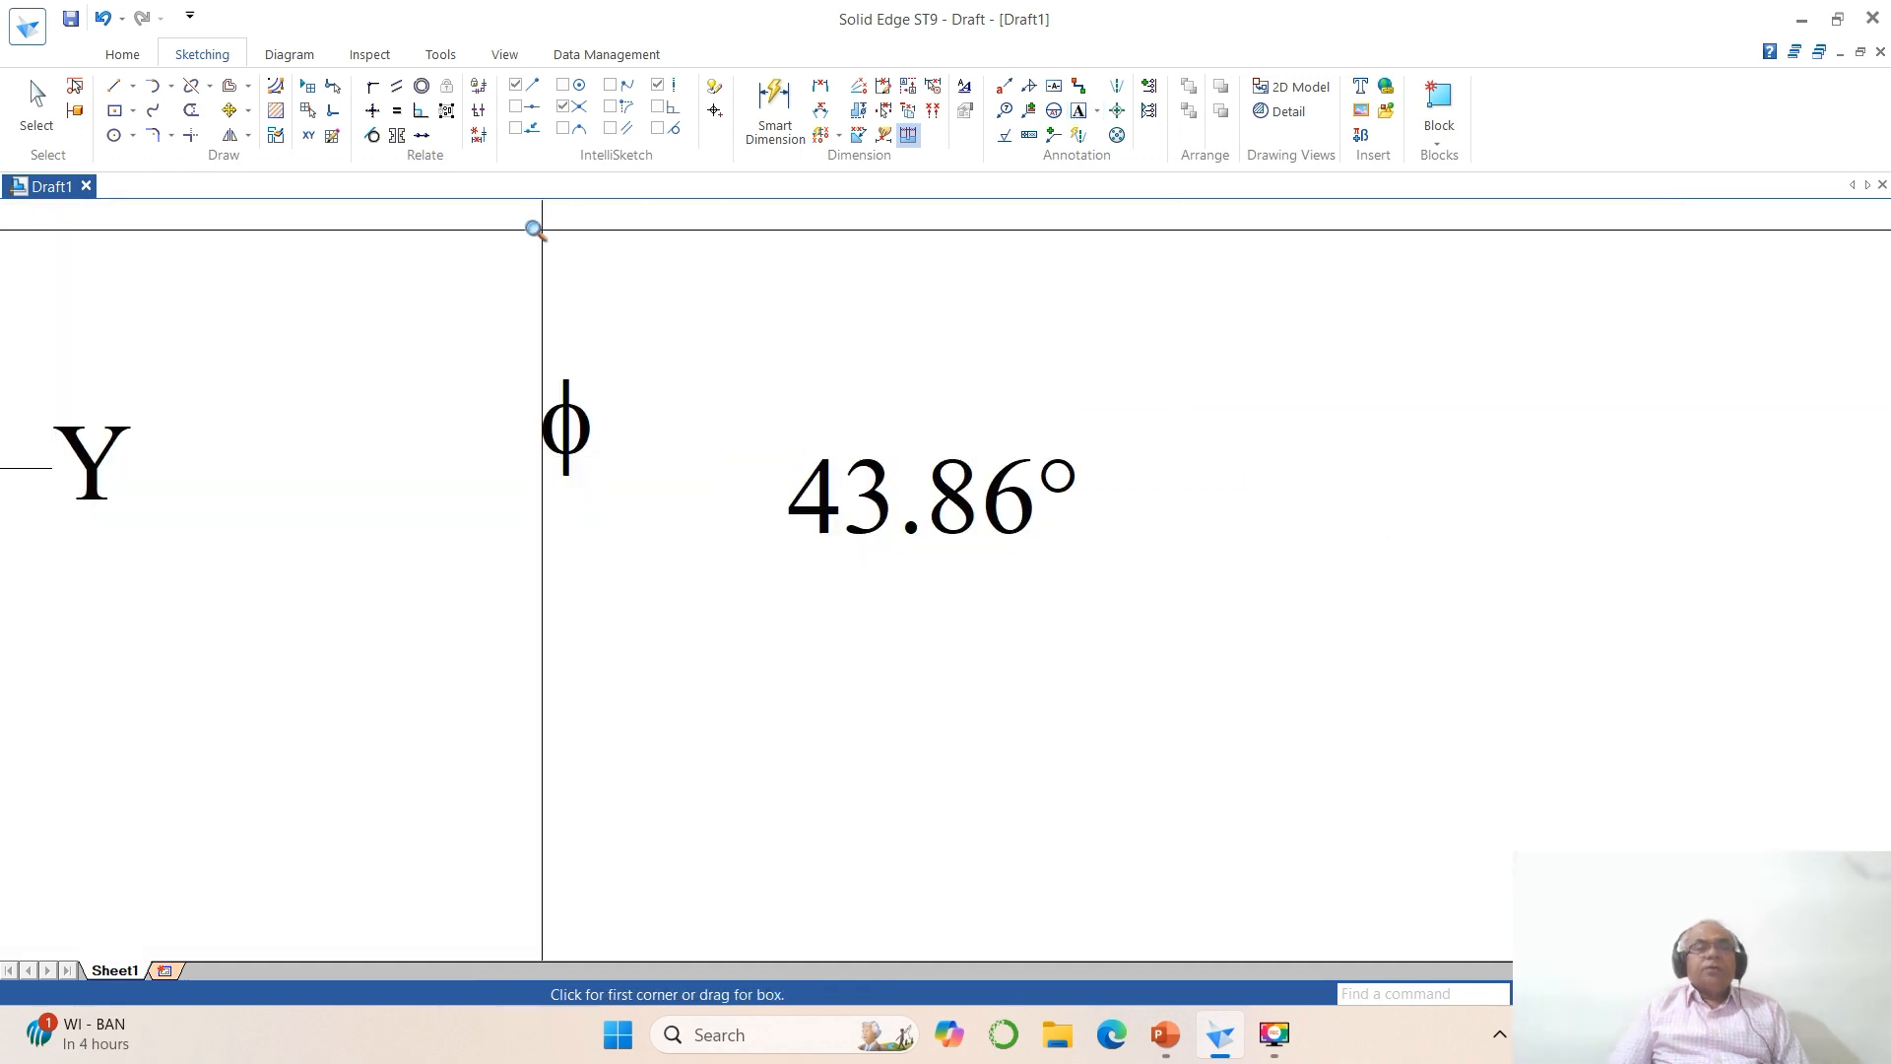
left_click(229, 109)
left_click(913, 516)
left_click(1075, 671)
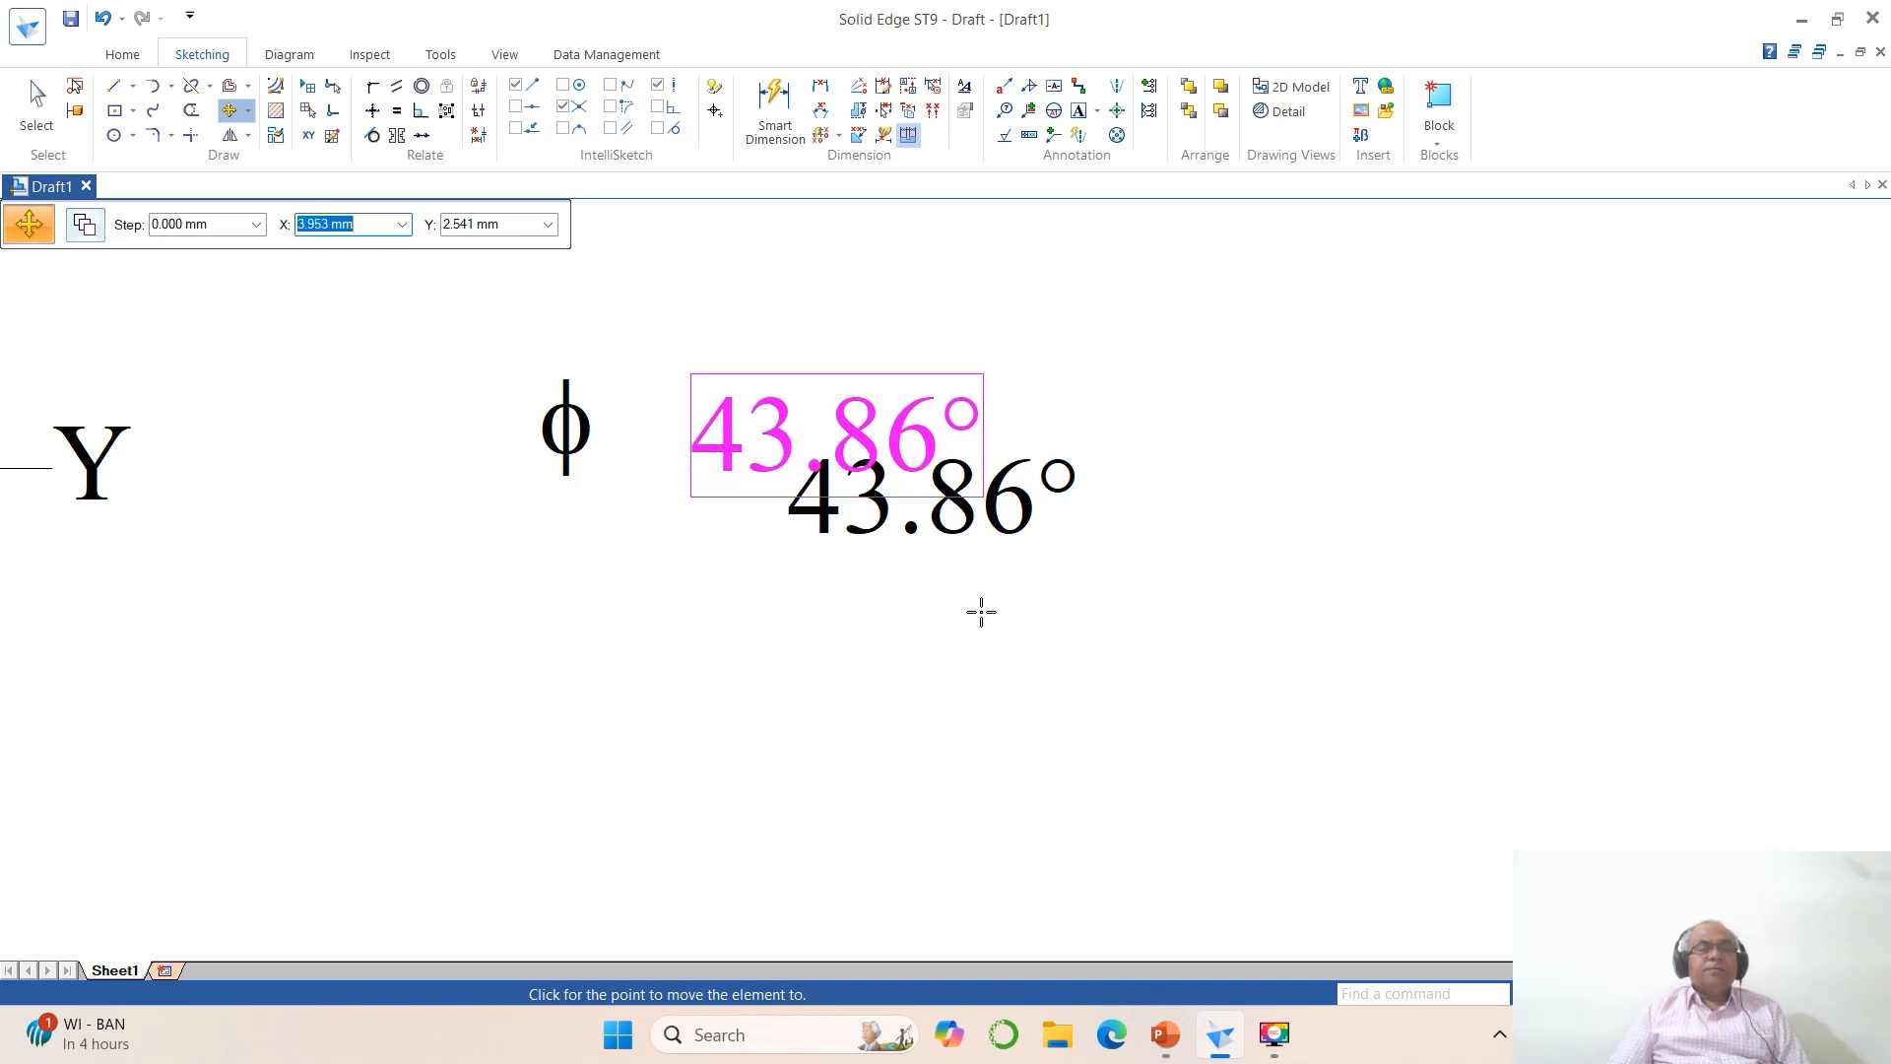
left_click(981, 613)
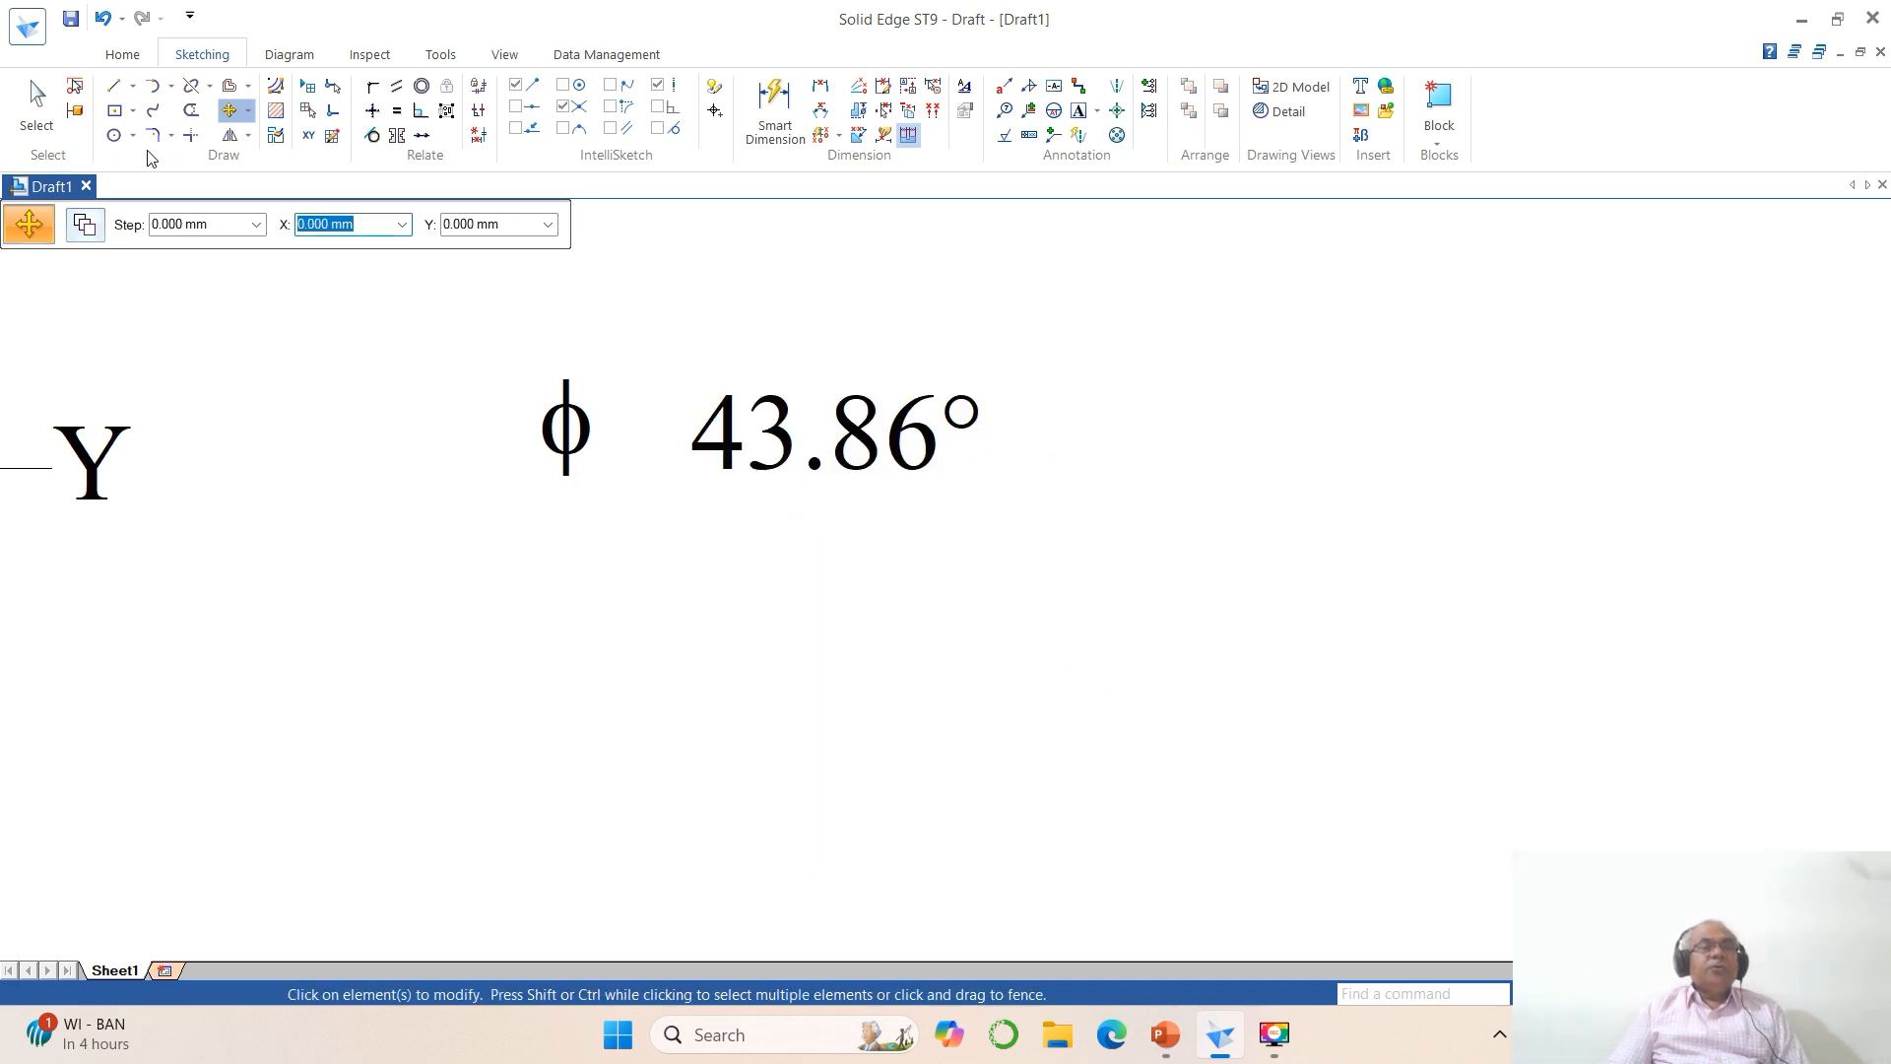
Step: Draw a rectangular frame of visible lines around the φ symbol and the 43.86° text
left_click(114, 86)
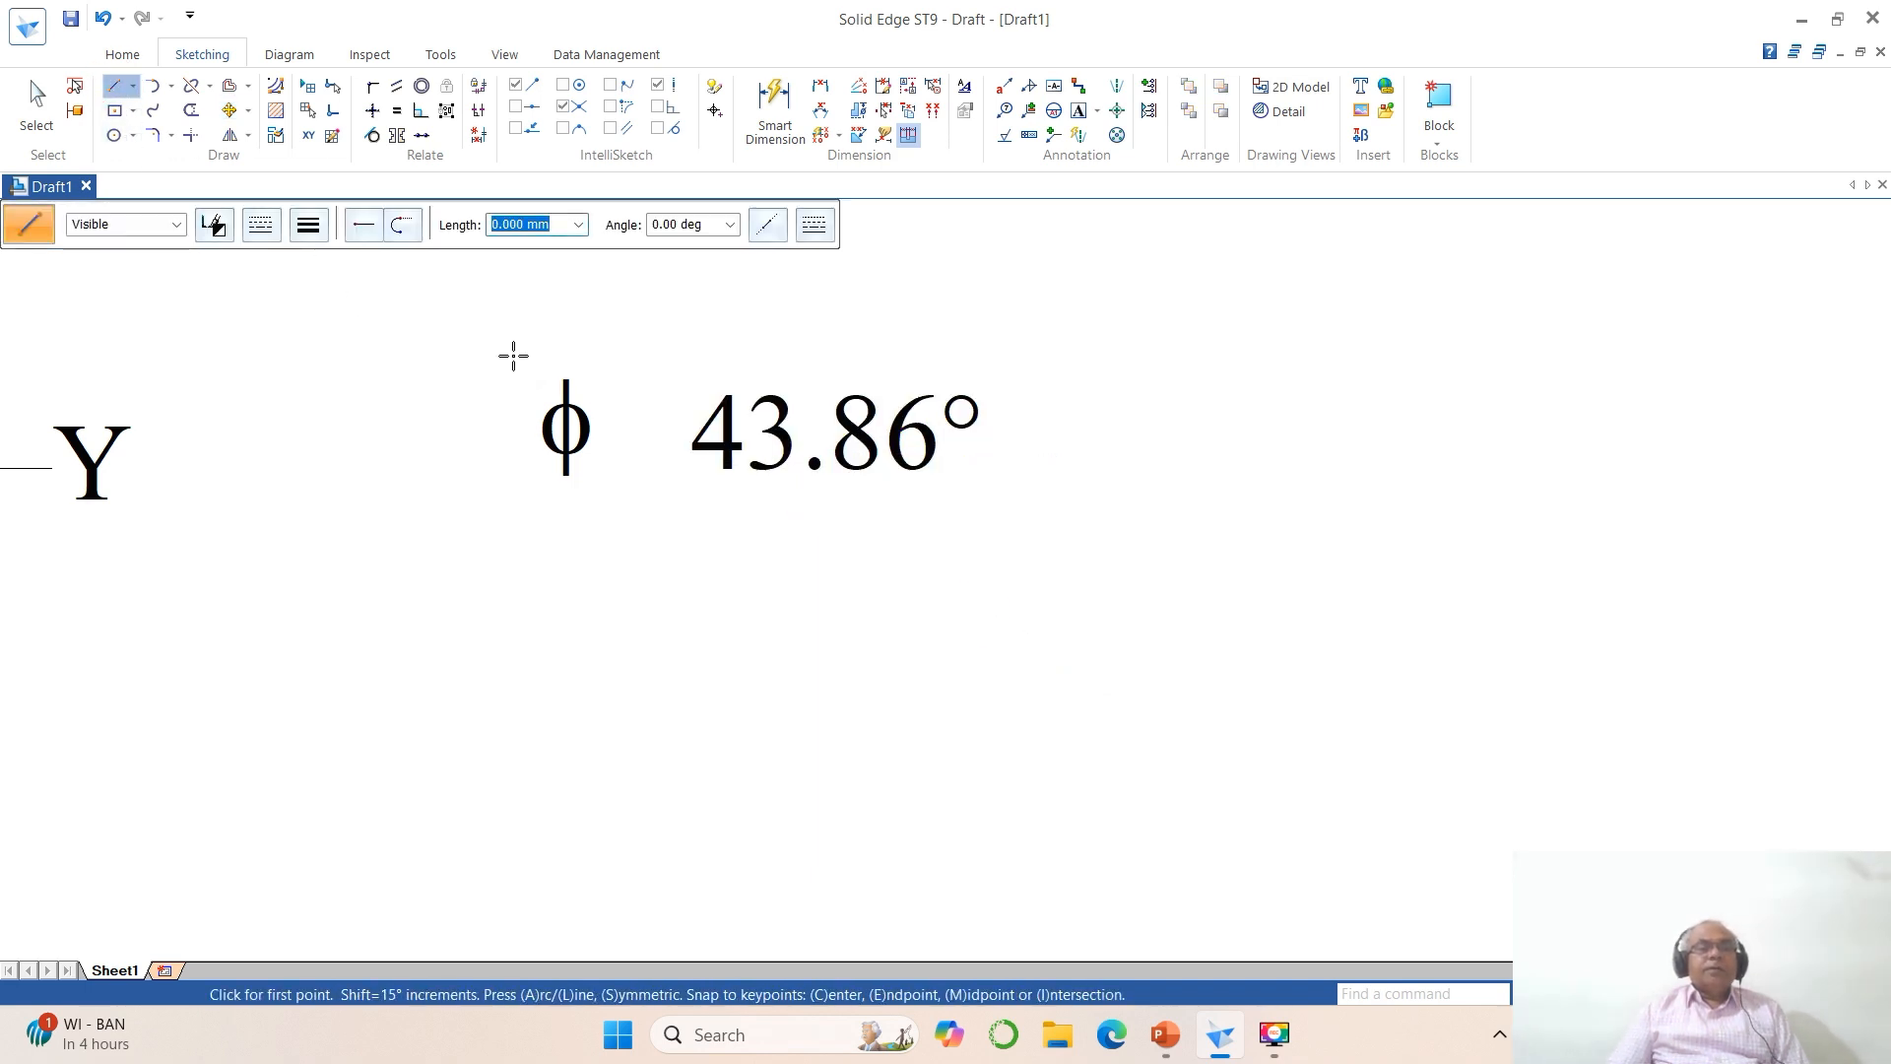
left_click(520, 345)
left_click(520, 512)
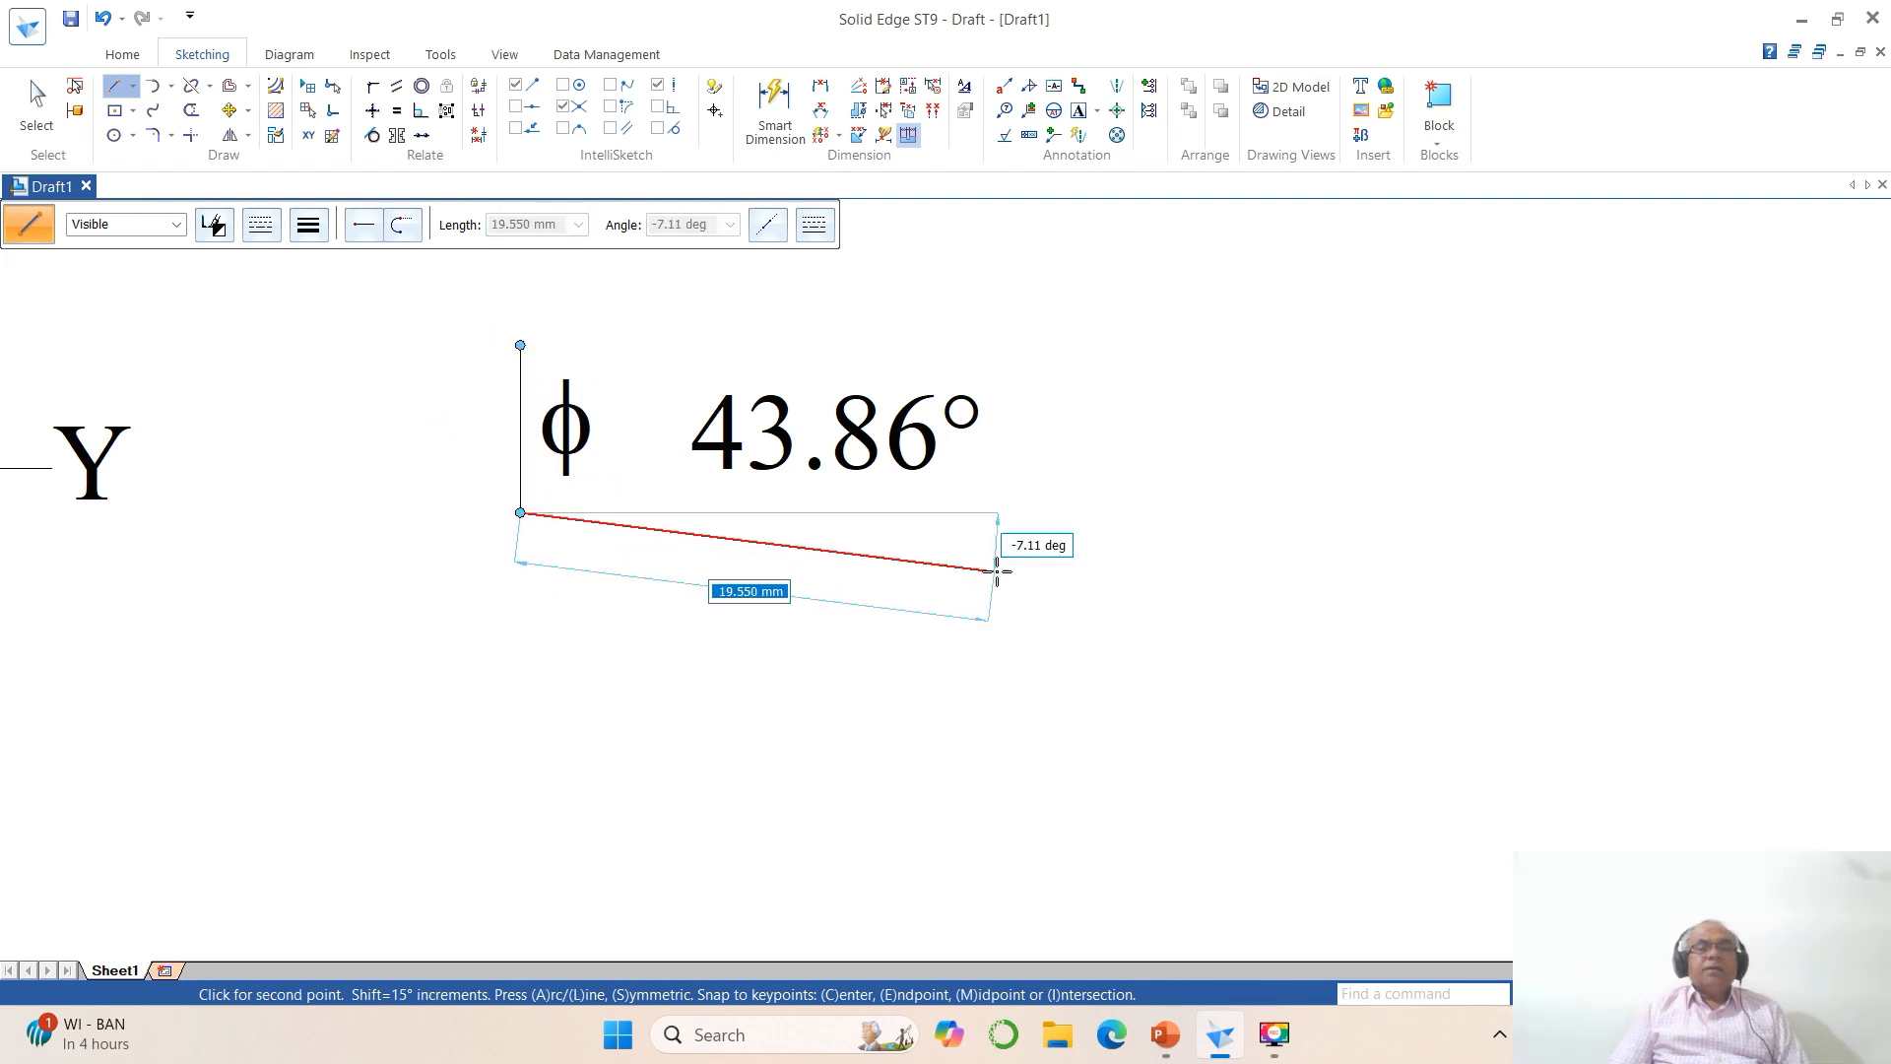
left_click(1025, 512)
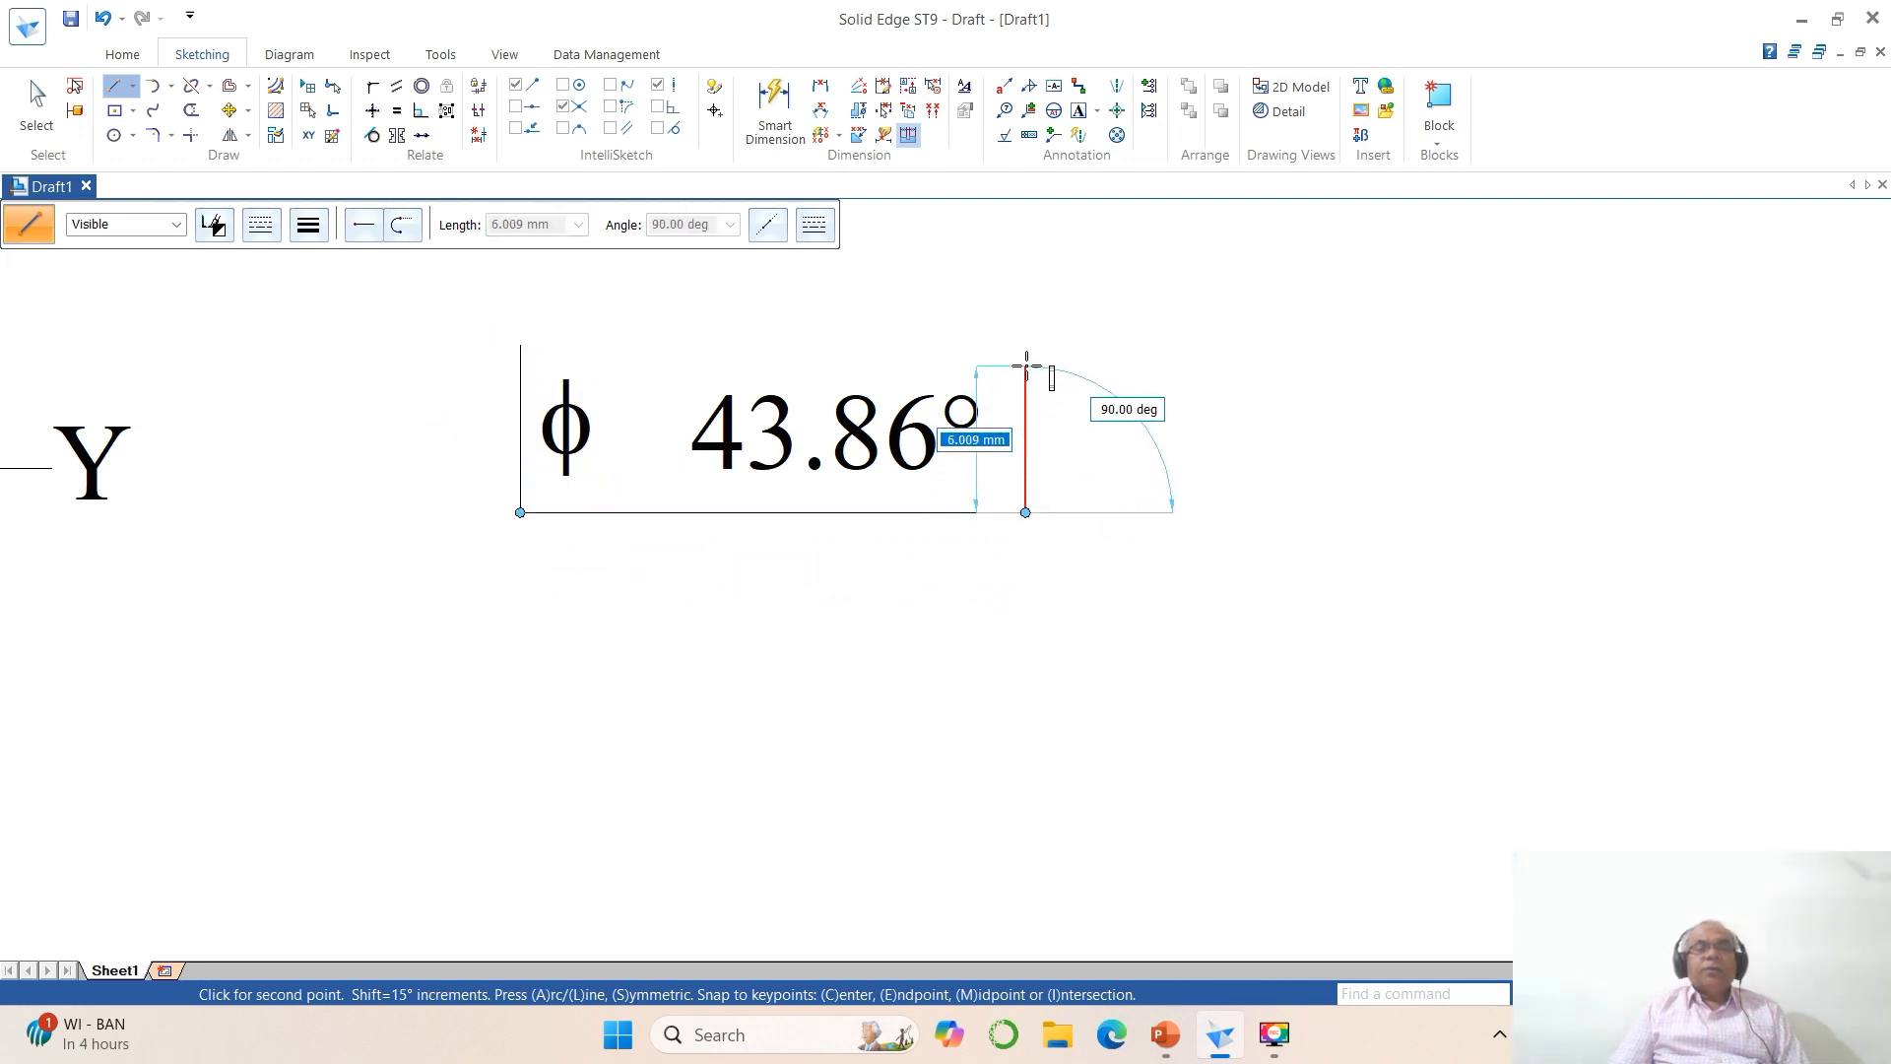
left_click(1026, 360)
left_click(458, 362)
right_click(458, 361)
Step: Trim the two overhanging line ends at the frame's upper corner beside the φ symbol
left_click(190, 135)
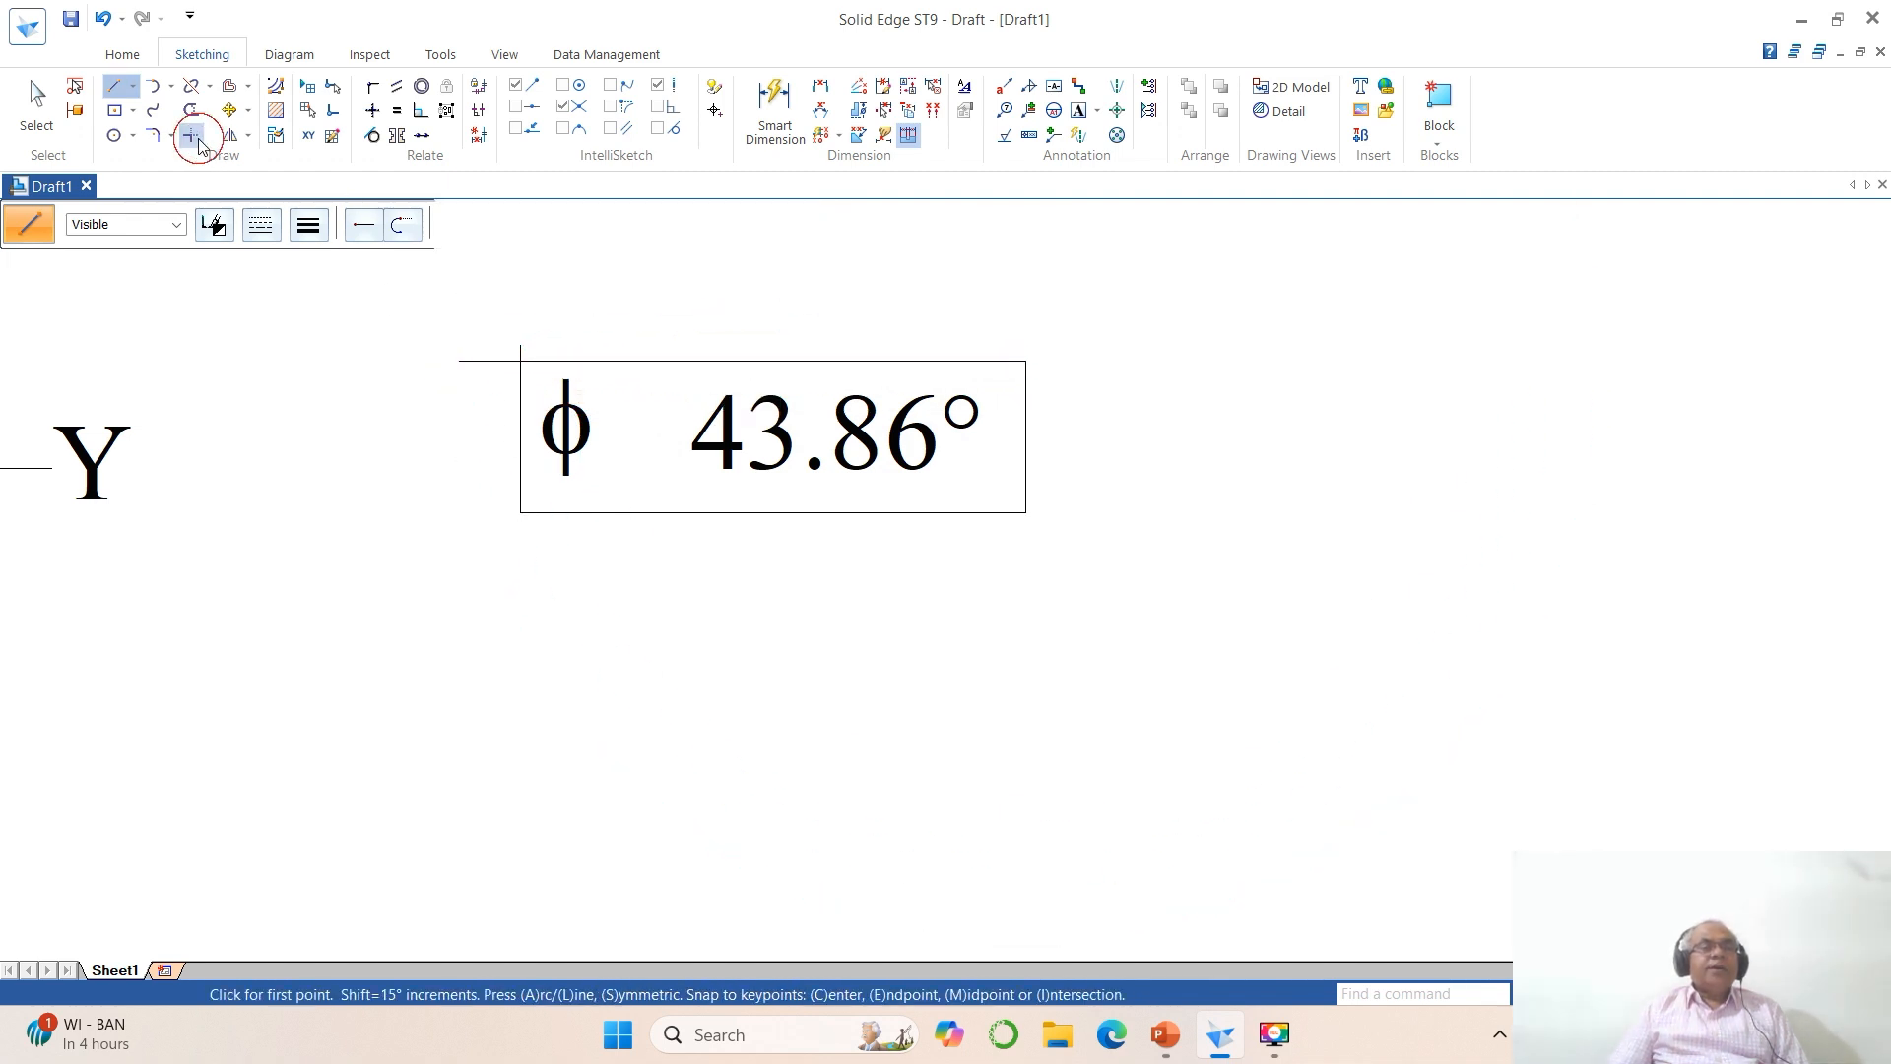
left_click(518, 402)
left_click(583, 361)
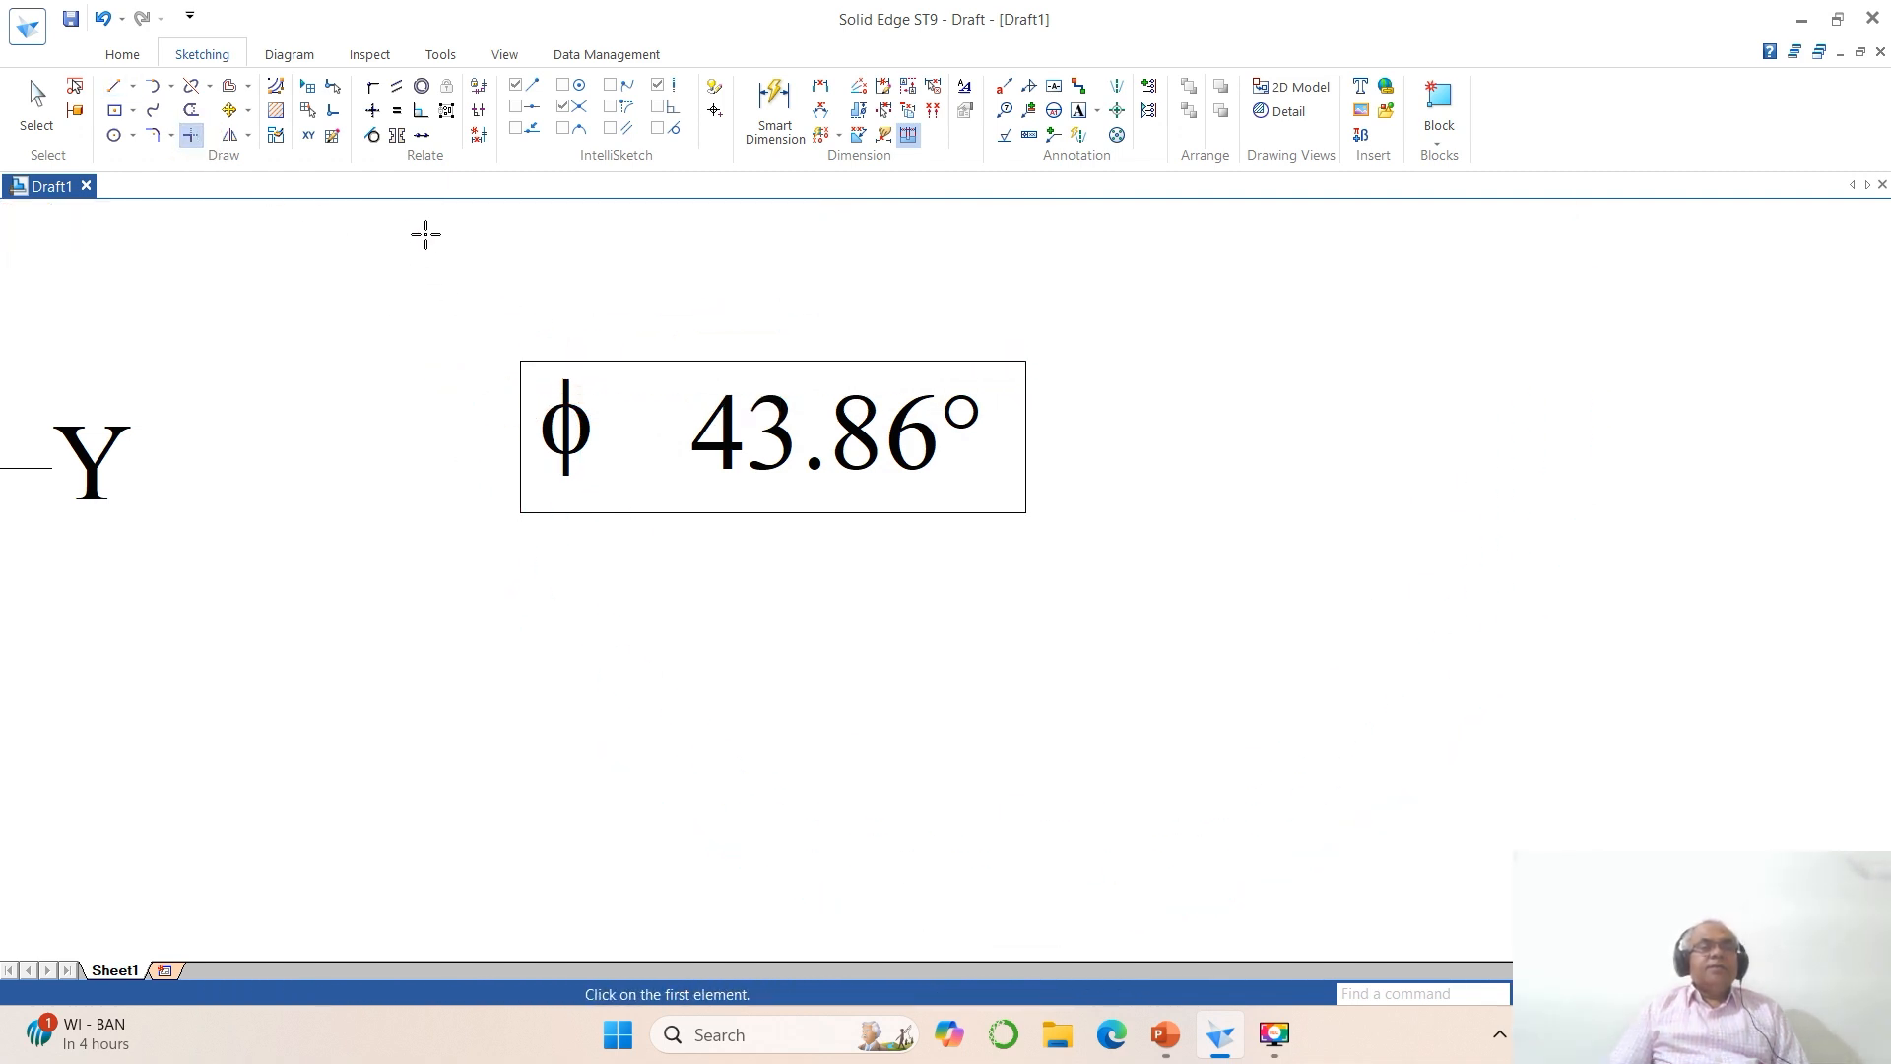
Step: Copy the frame's vertical edge beside φ to between φ and 43.86°, with a Y offset of 0
left_click(231, 111)
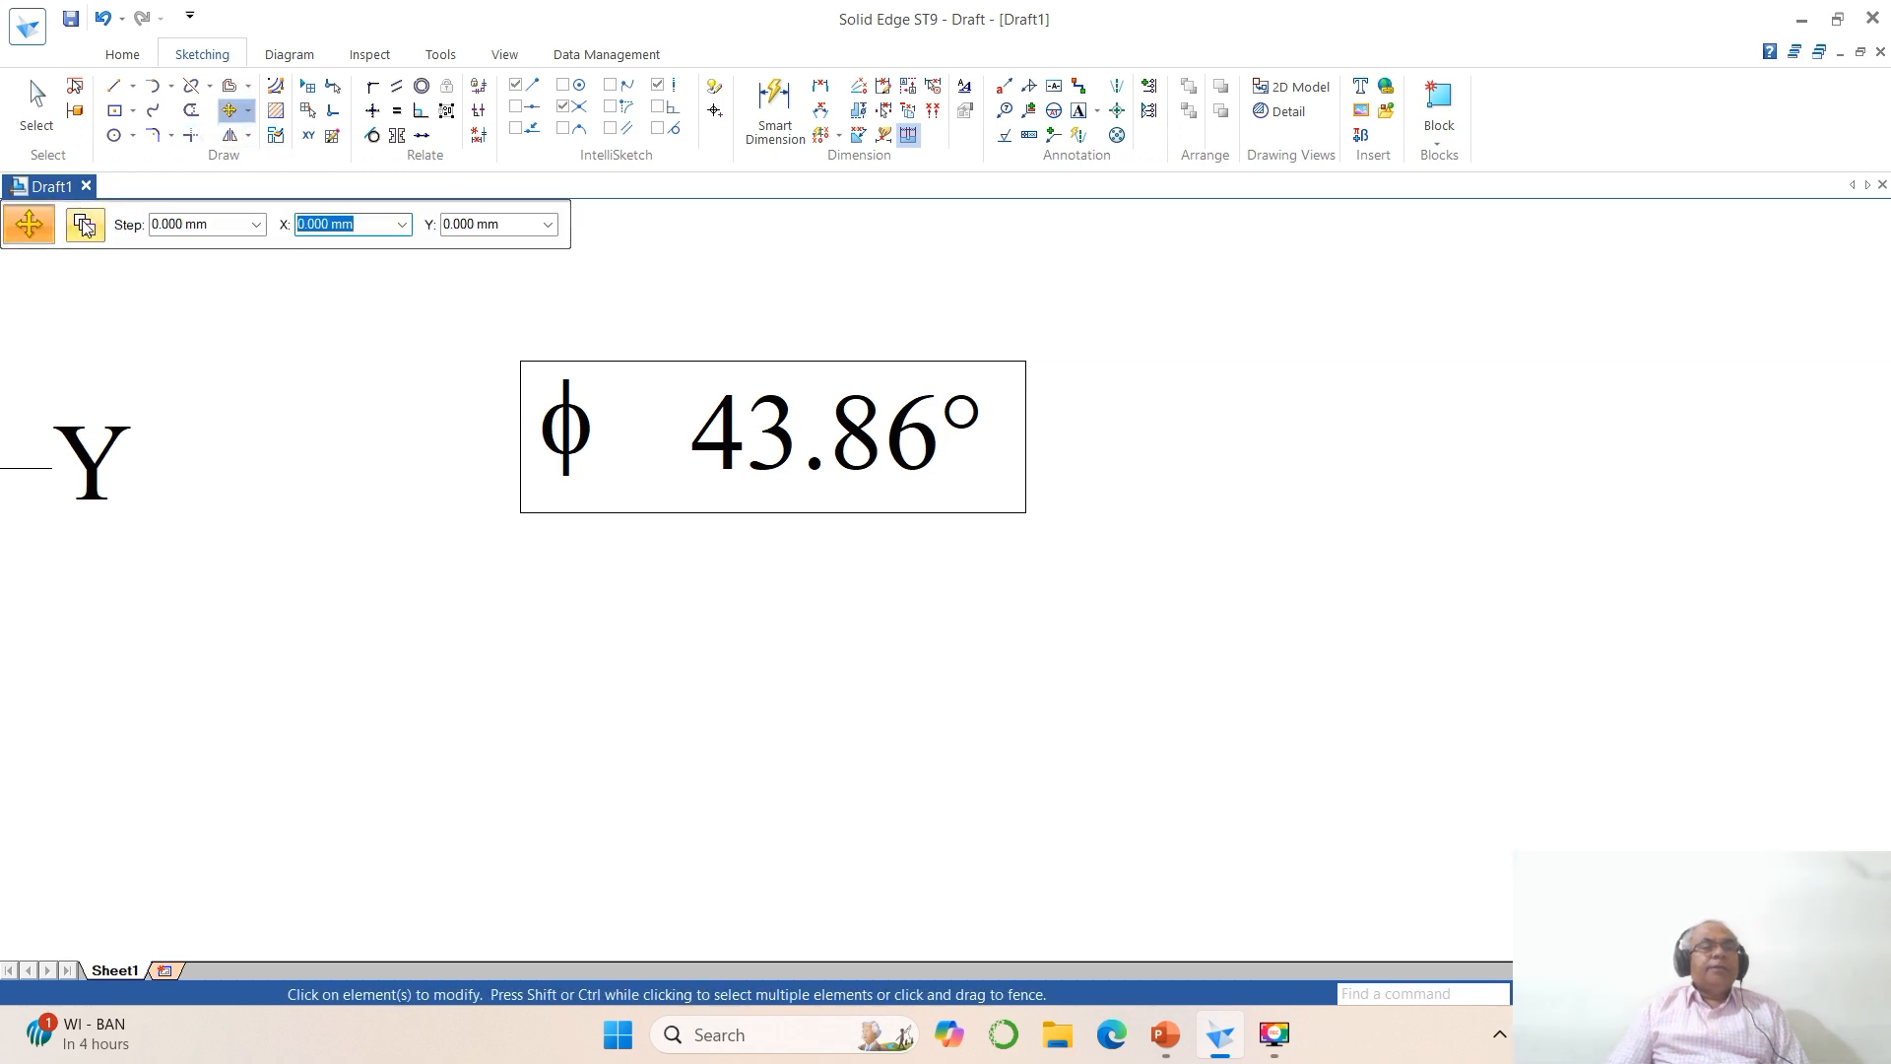
left_click(520, 470)
left_click(543, 770)
key("Tab")
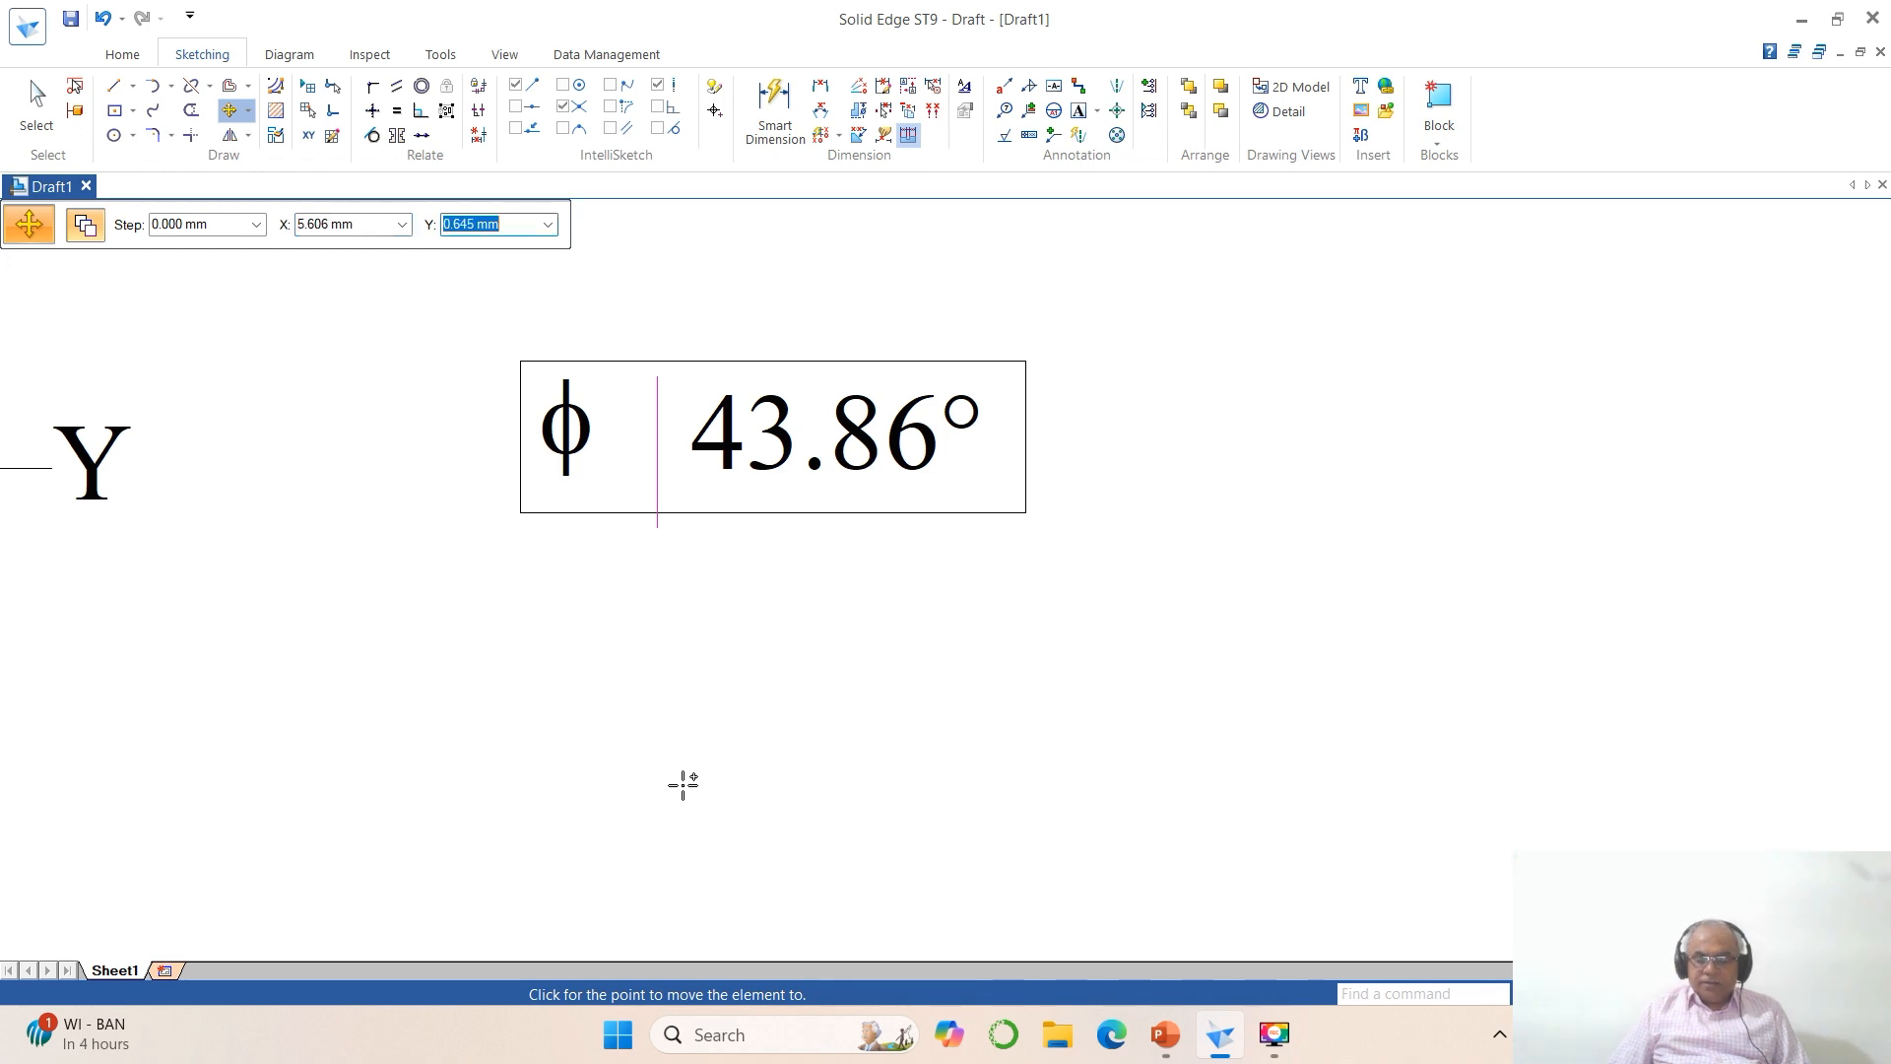
type("0")
key("Return")
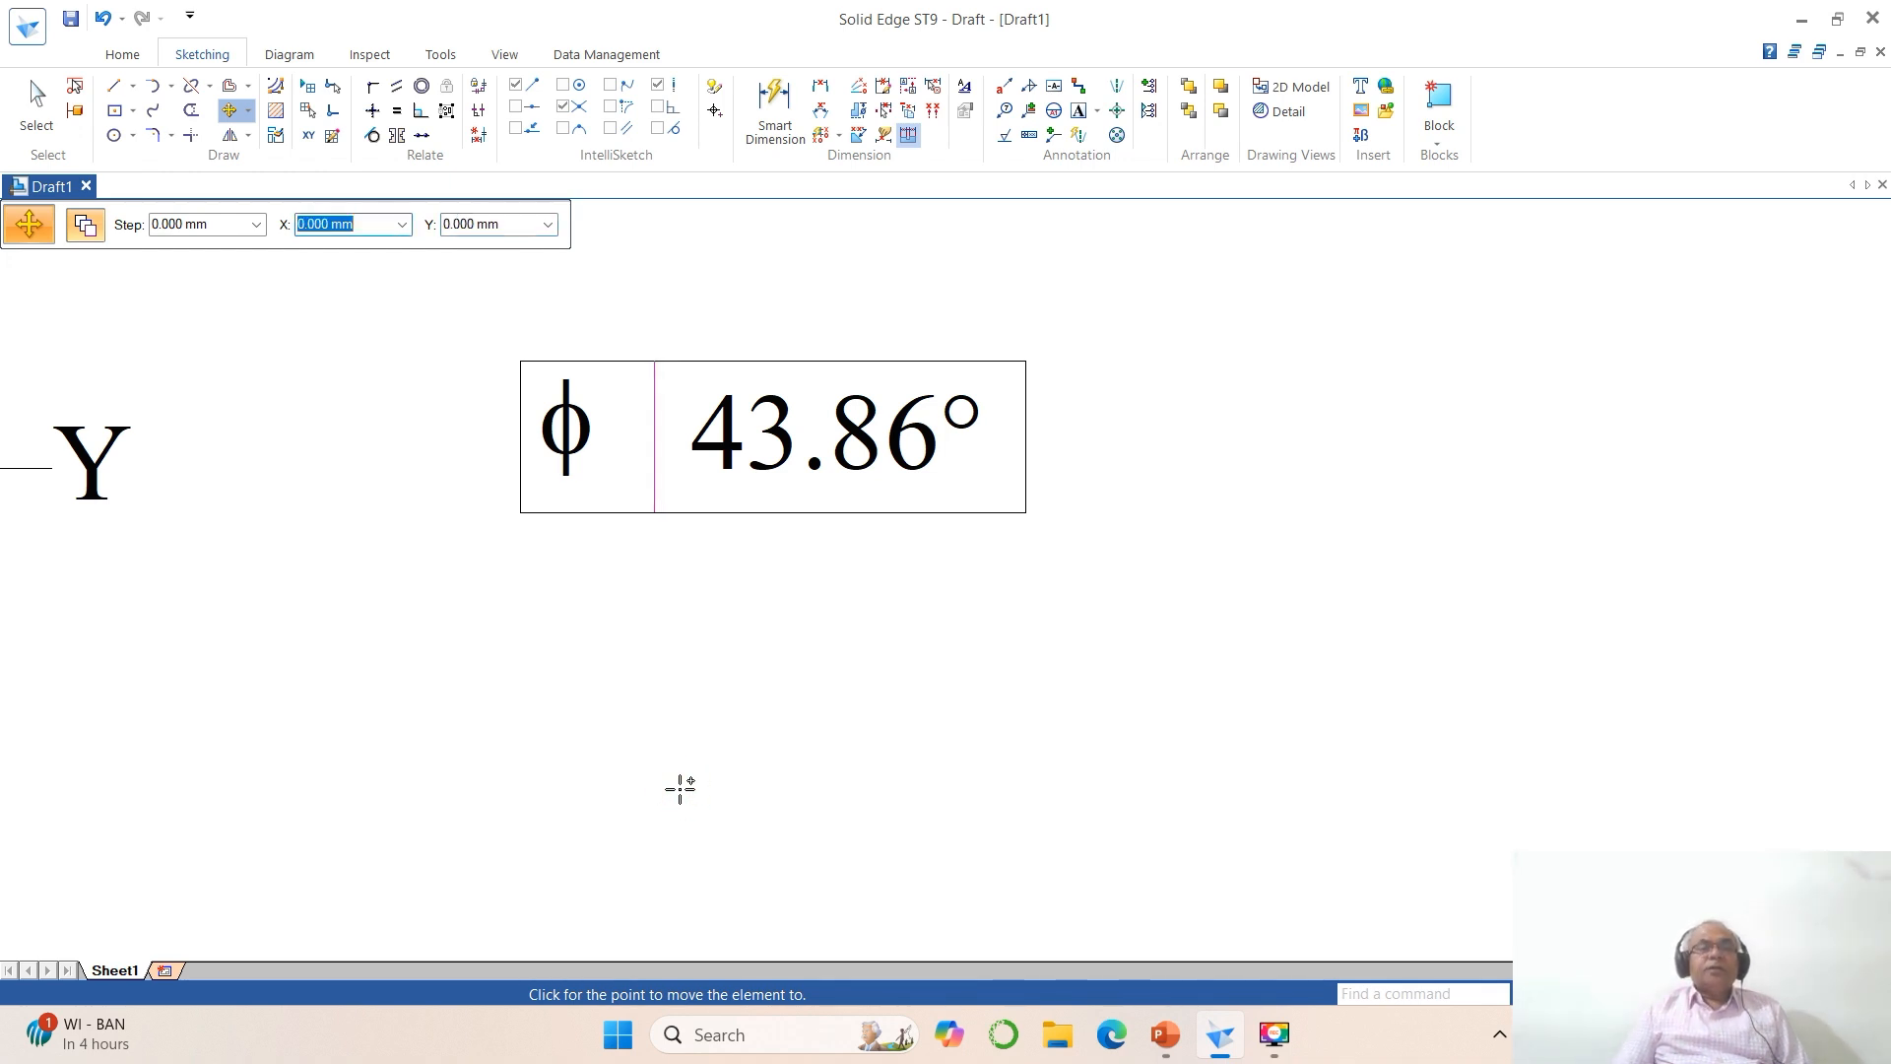
left_click(675, 785)
Step: Try to place the text ANSWER in Times New Roman over the upper edge of the φ frame
left_click(1080, 111)
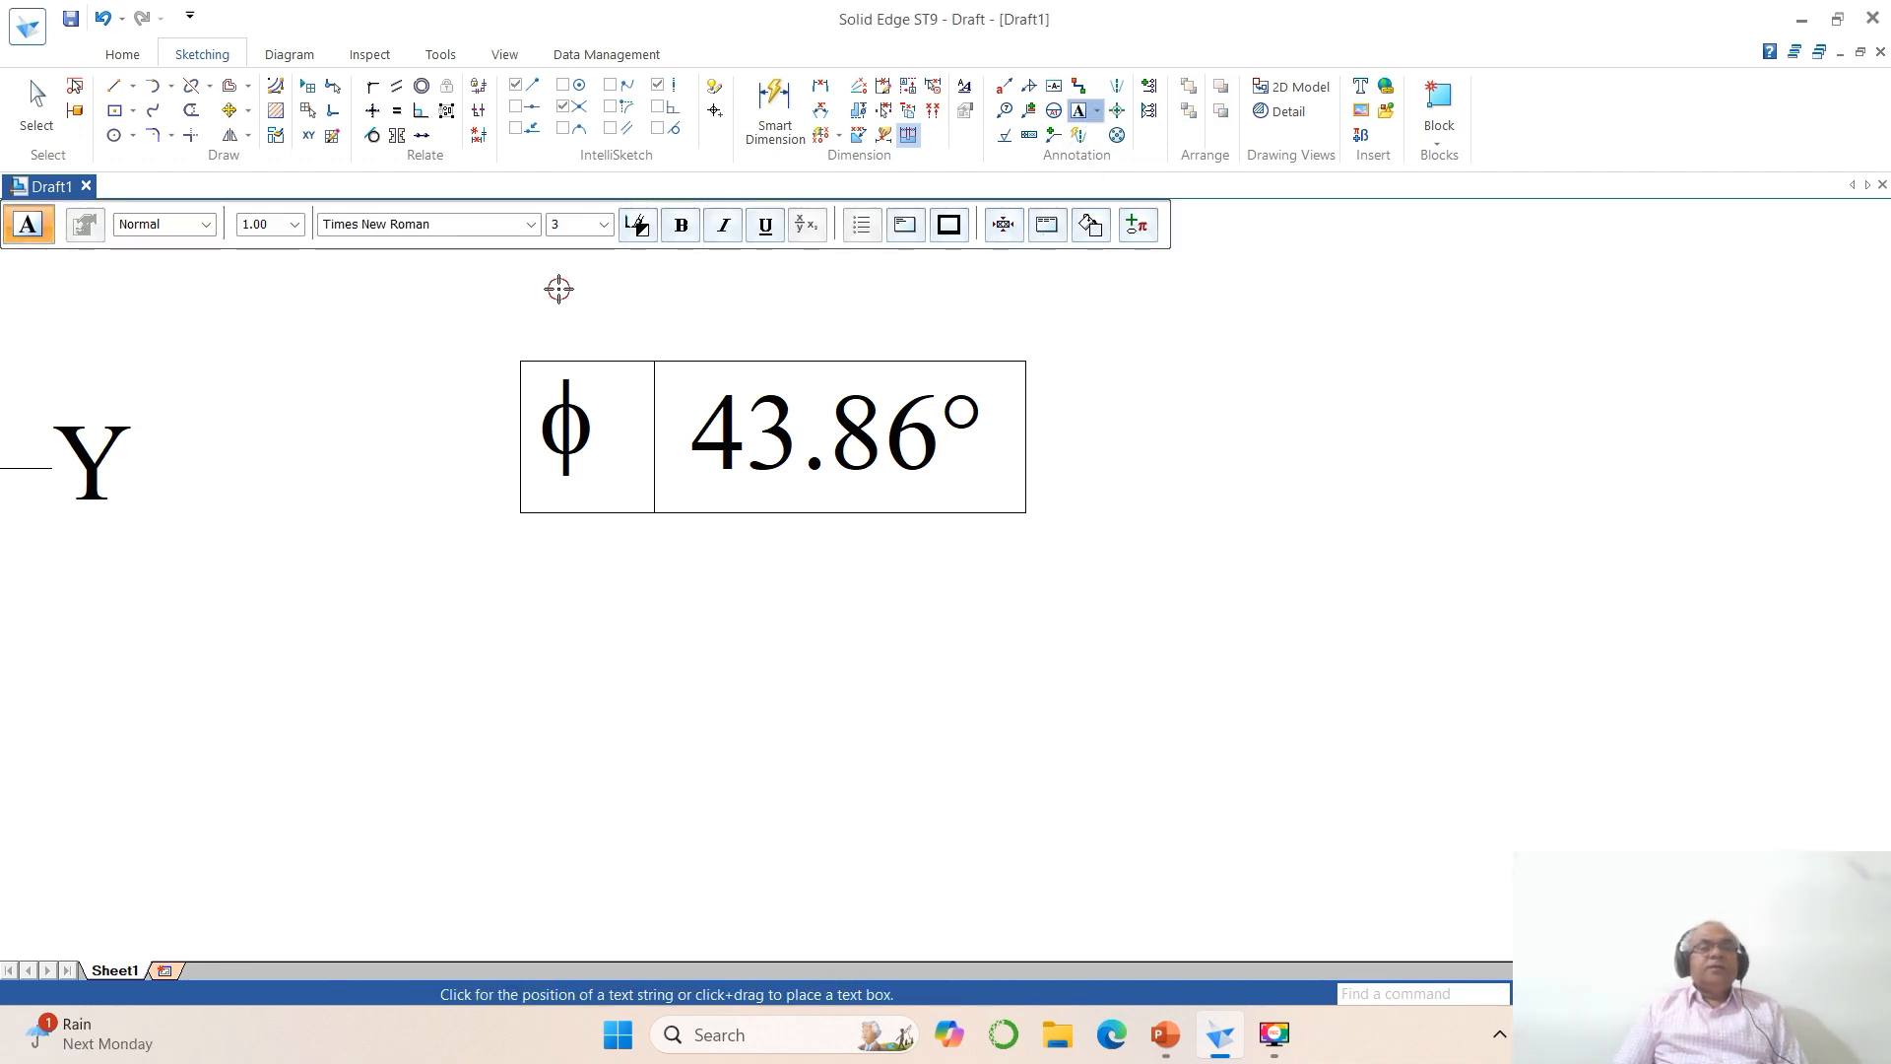
left_click(558, 288)
type("AM")
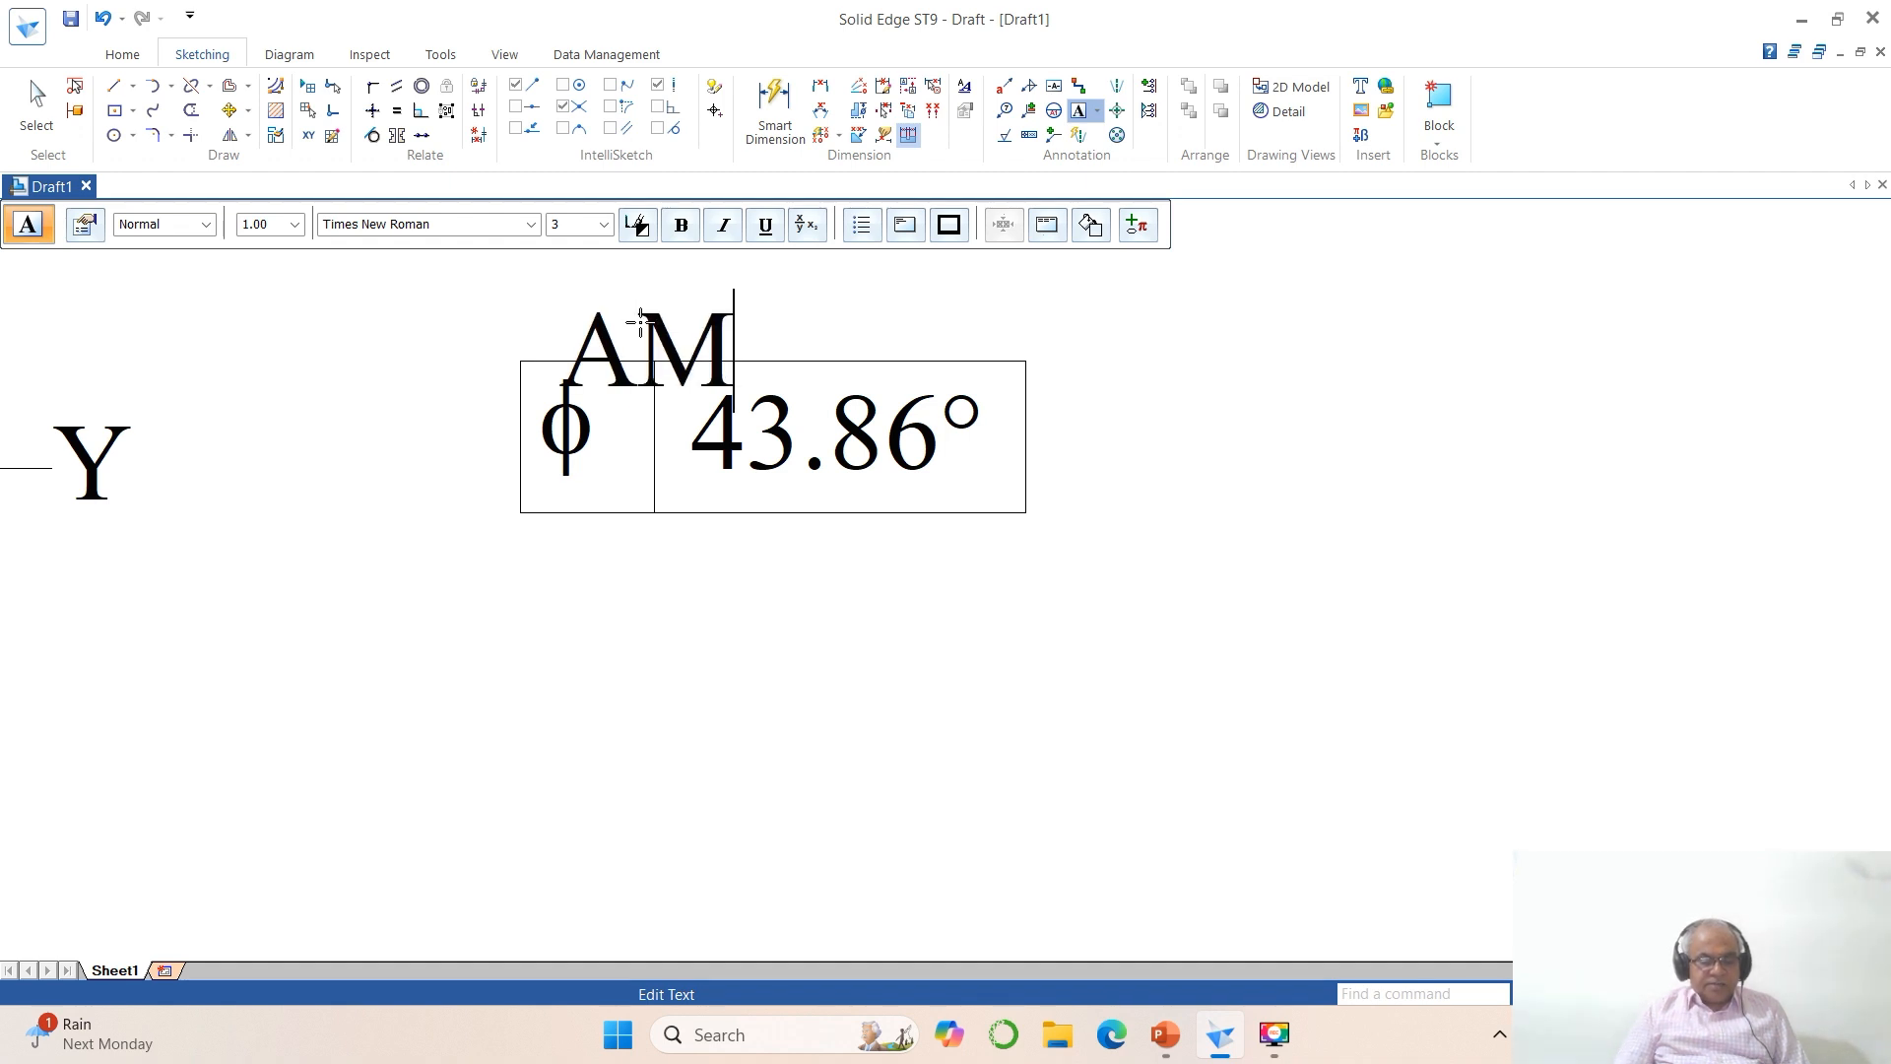
key("BackSpace")
type("NS")
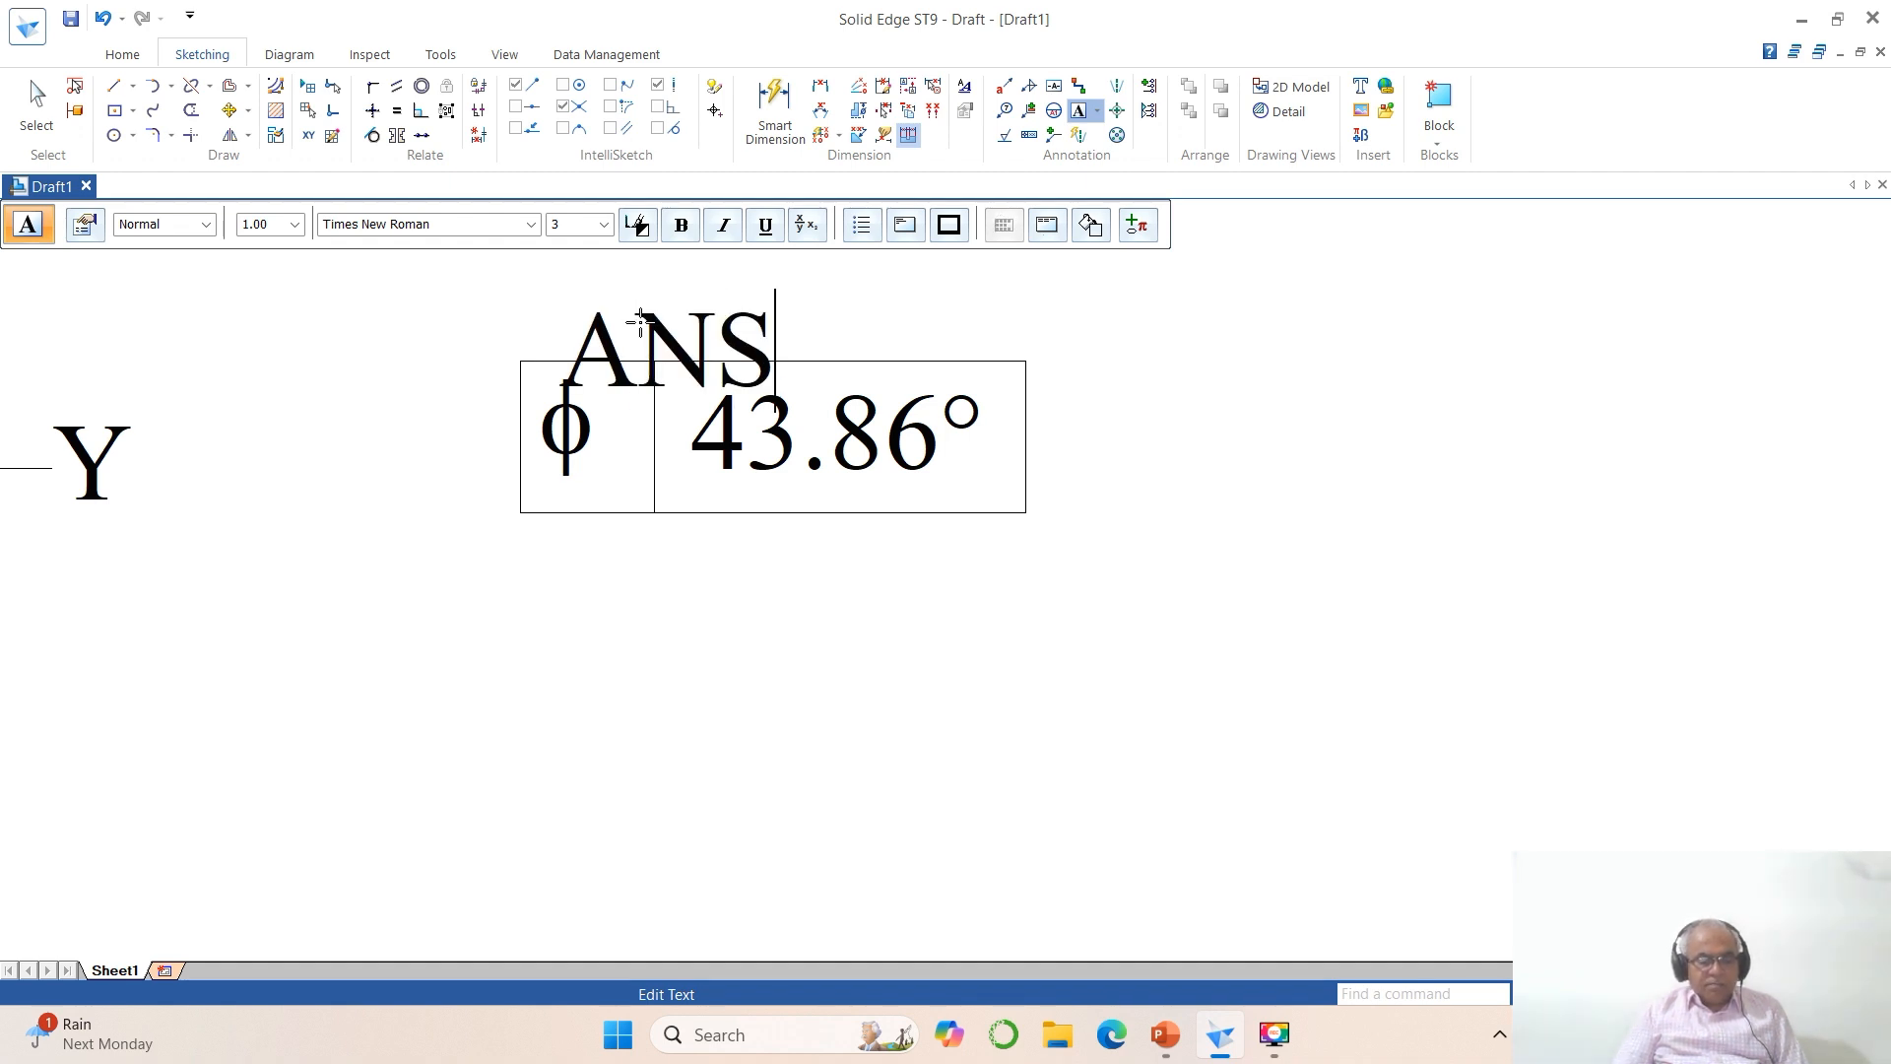
type("WER")
key("Escape")
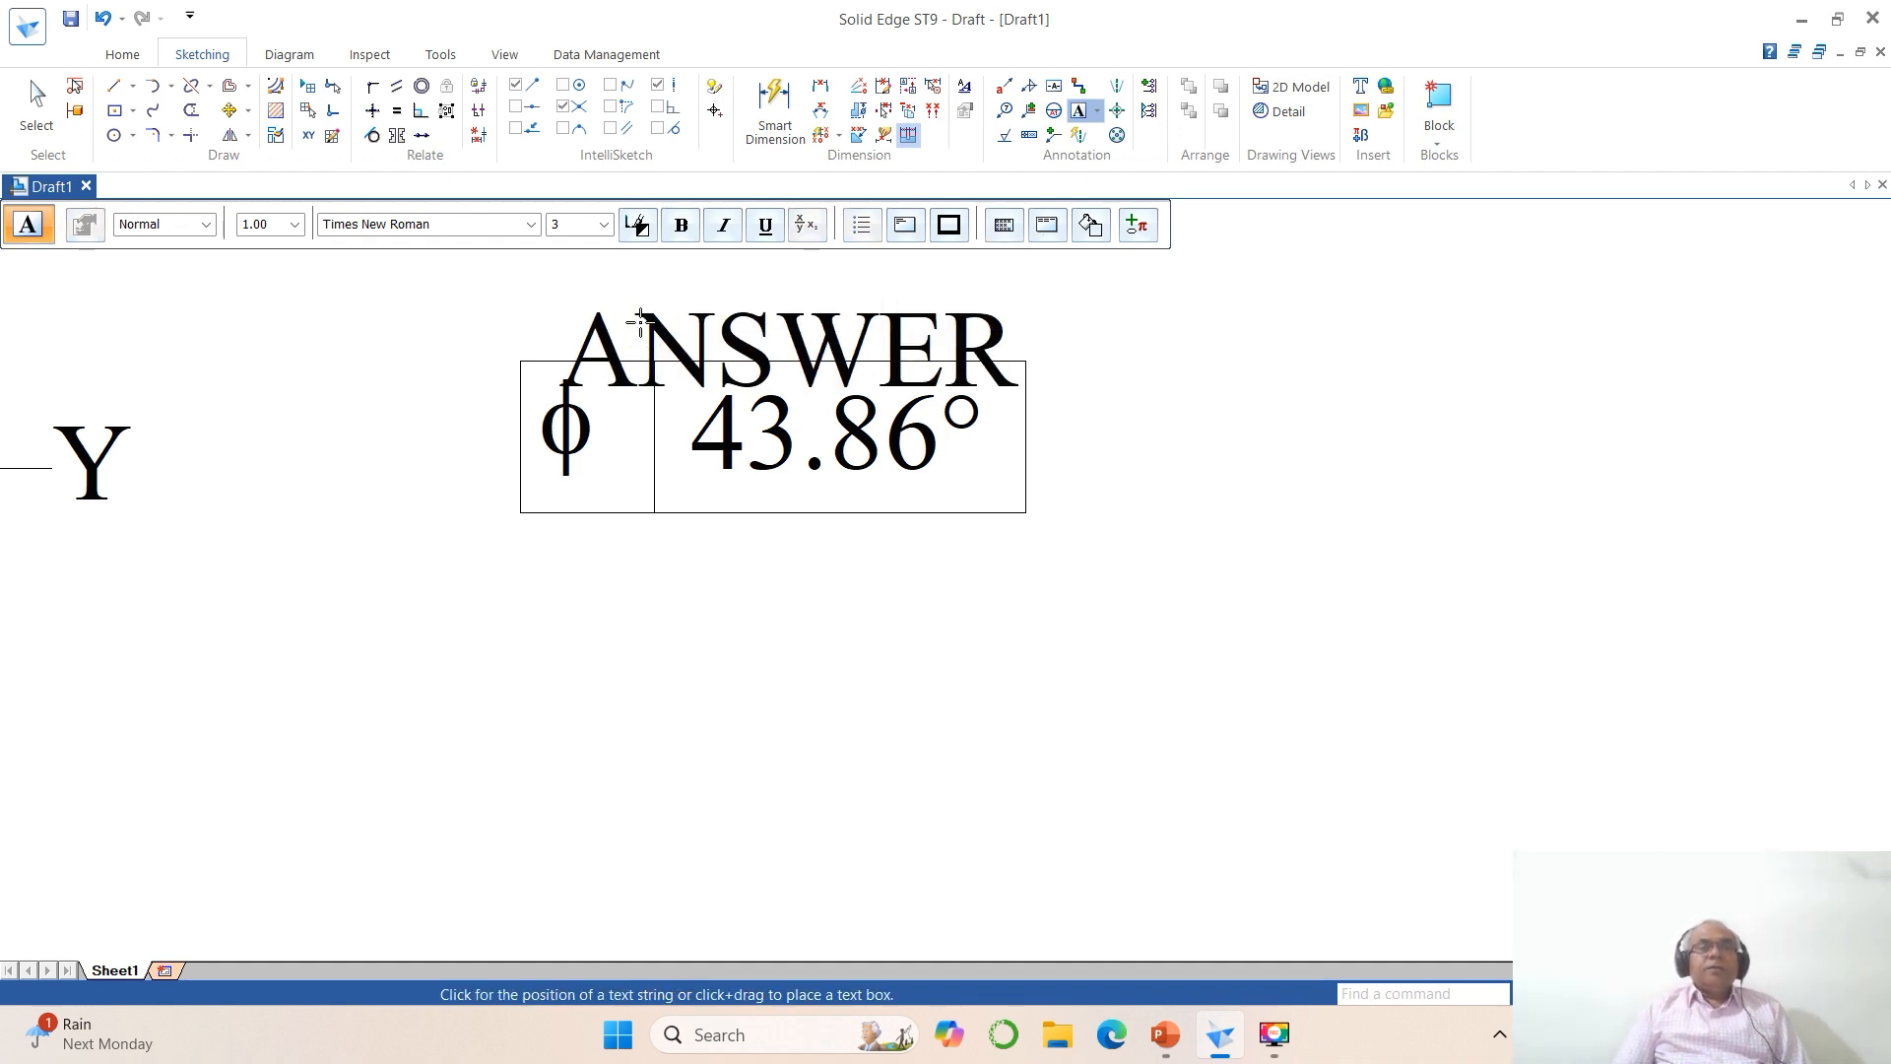
Step: Try to shift the ANSWER text above the frame, and undo the resulting copy together with the original text
left_click(1655, 993)
left_click(1603, 993)
left_click_drag(897, 382, 1553, 853)
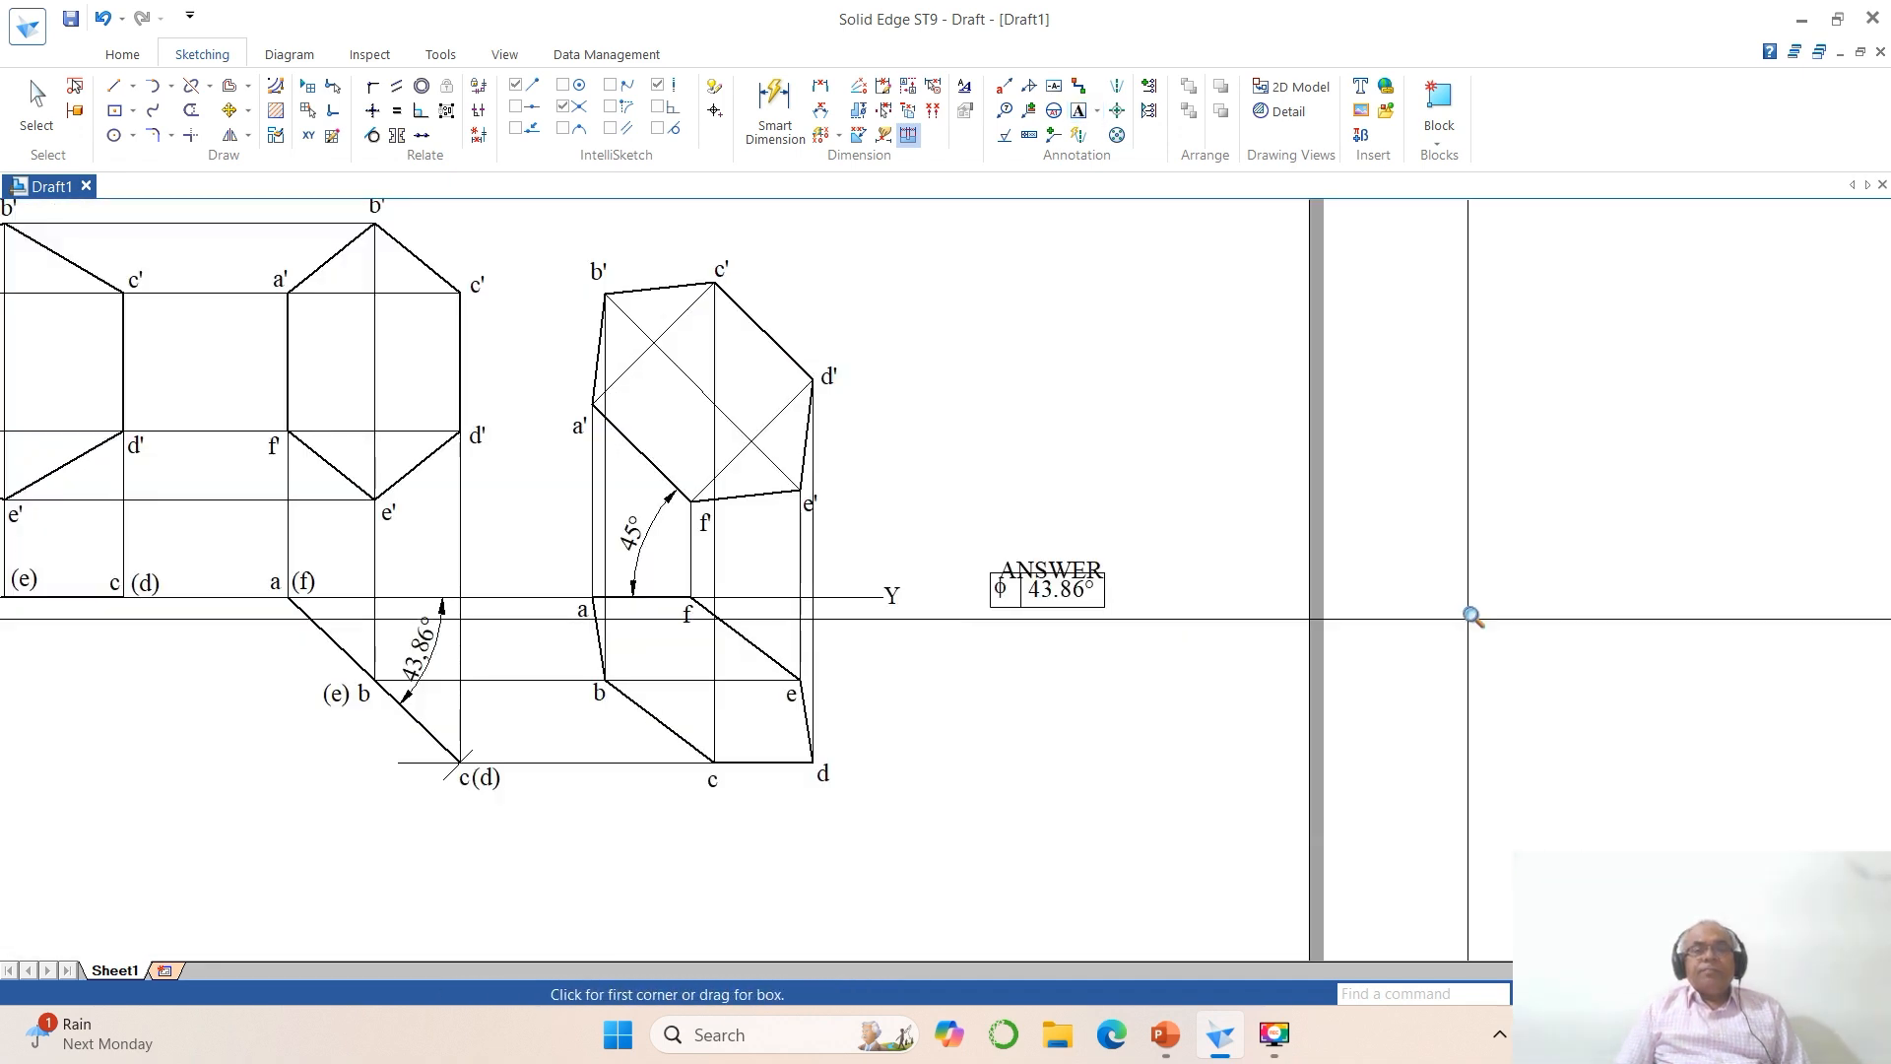
left_click(240, 112)
left_click(1088, 566)
left_click(1237, 549)
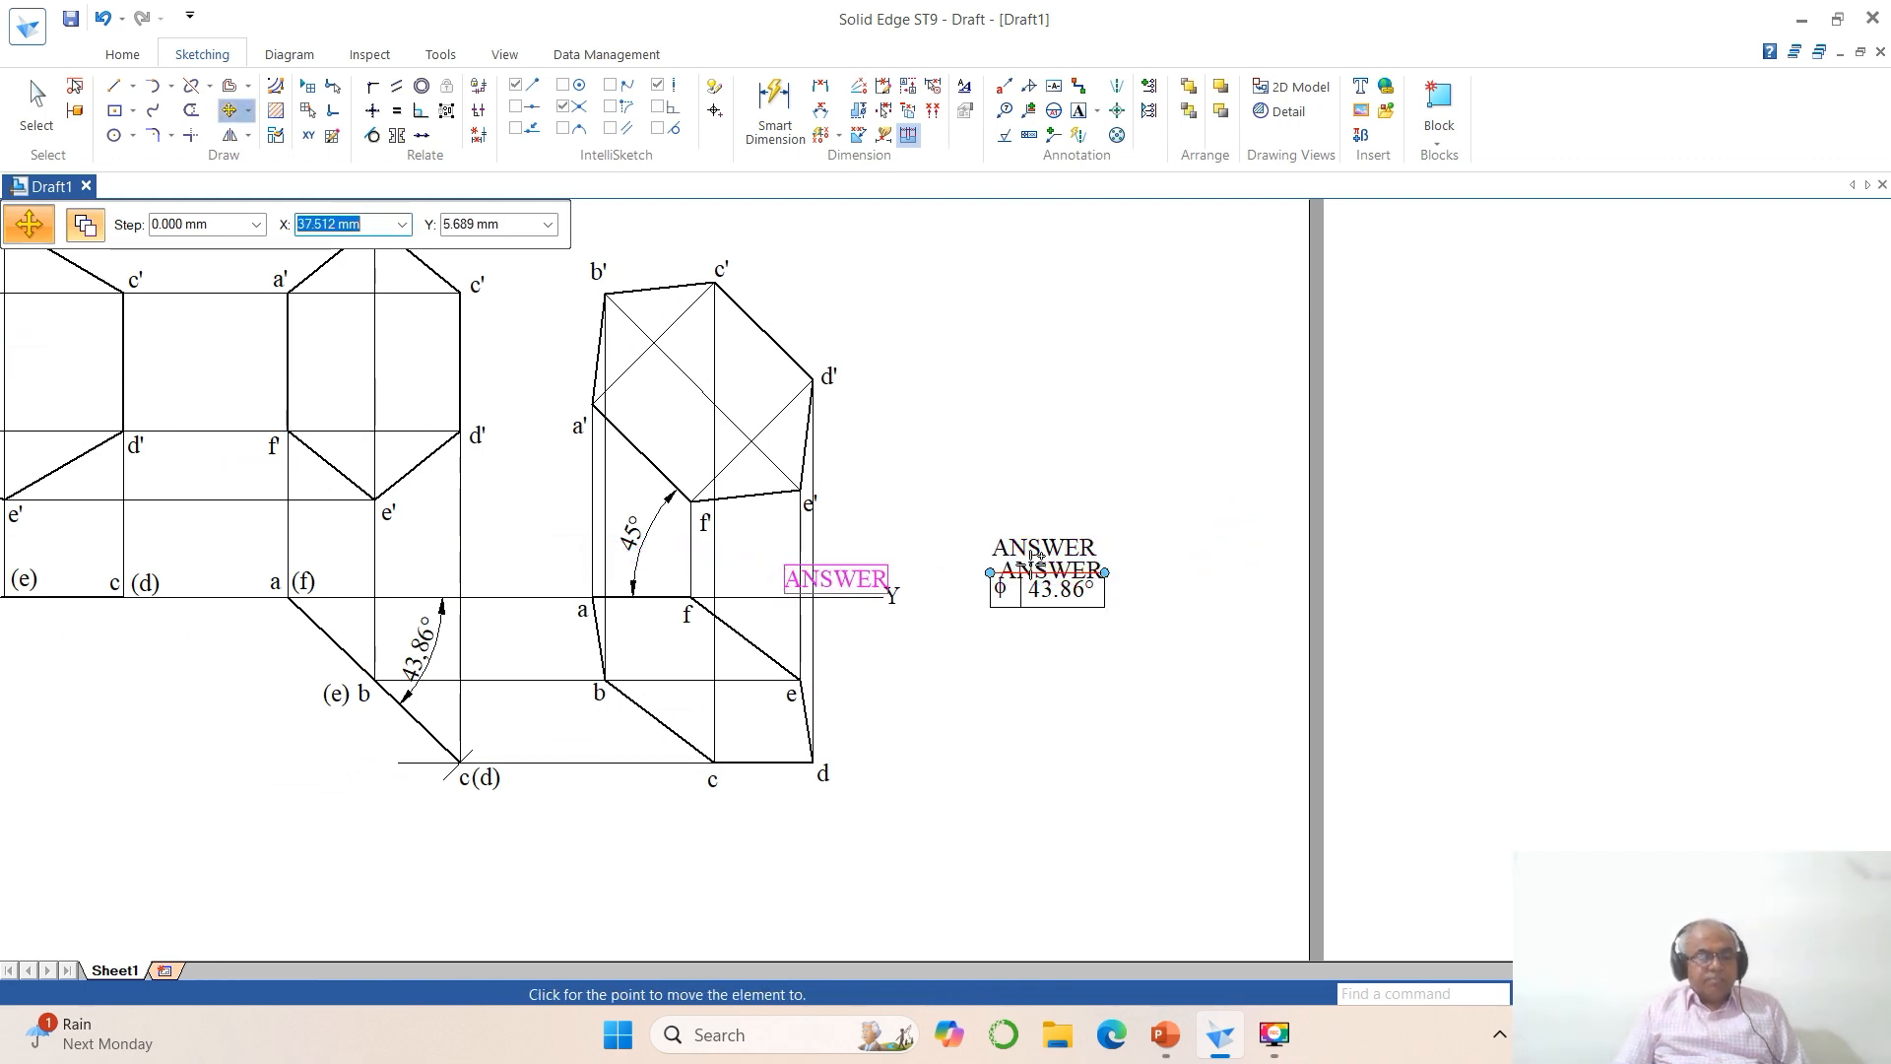
key("ctrl+z")
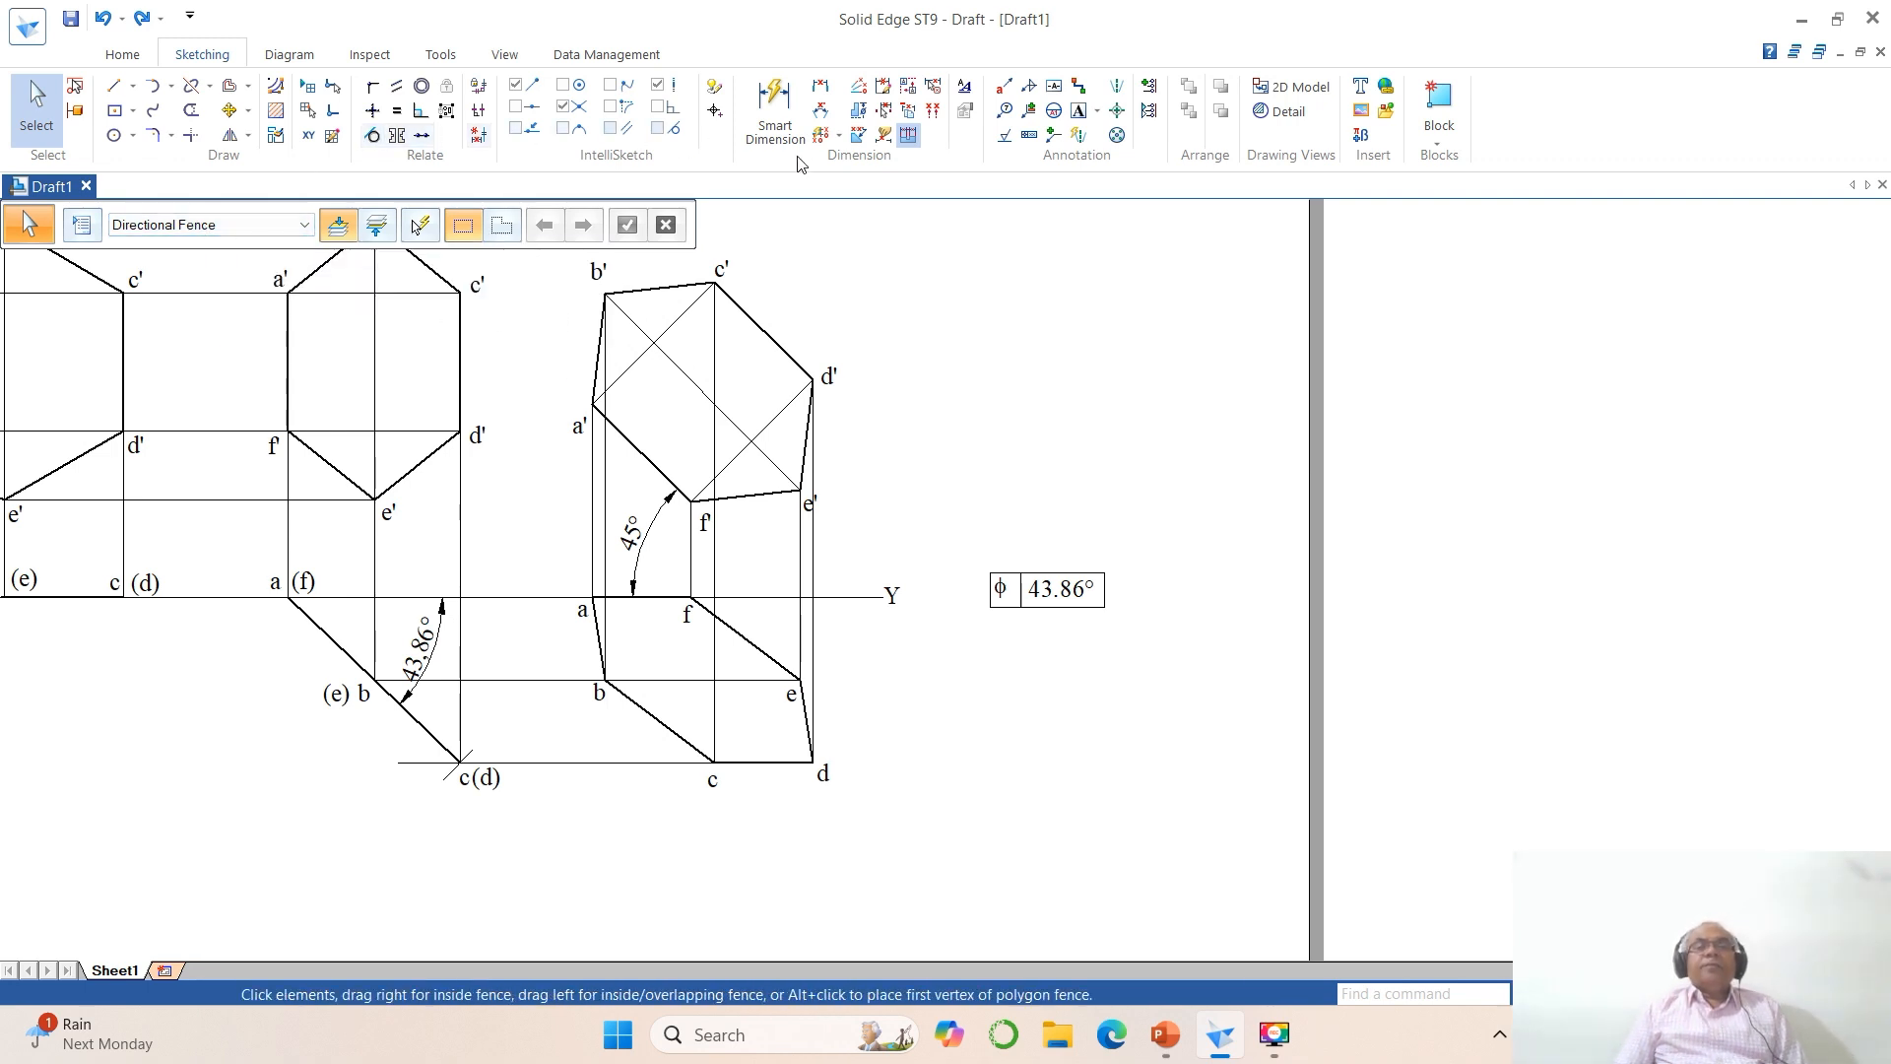
Step: Add the text ANSWER above the φ frame and shift it slightly to centre it over the frame
left_click(1078, 110)
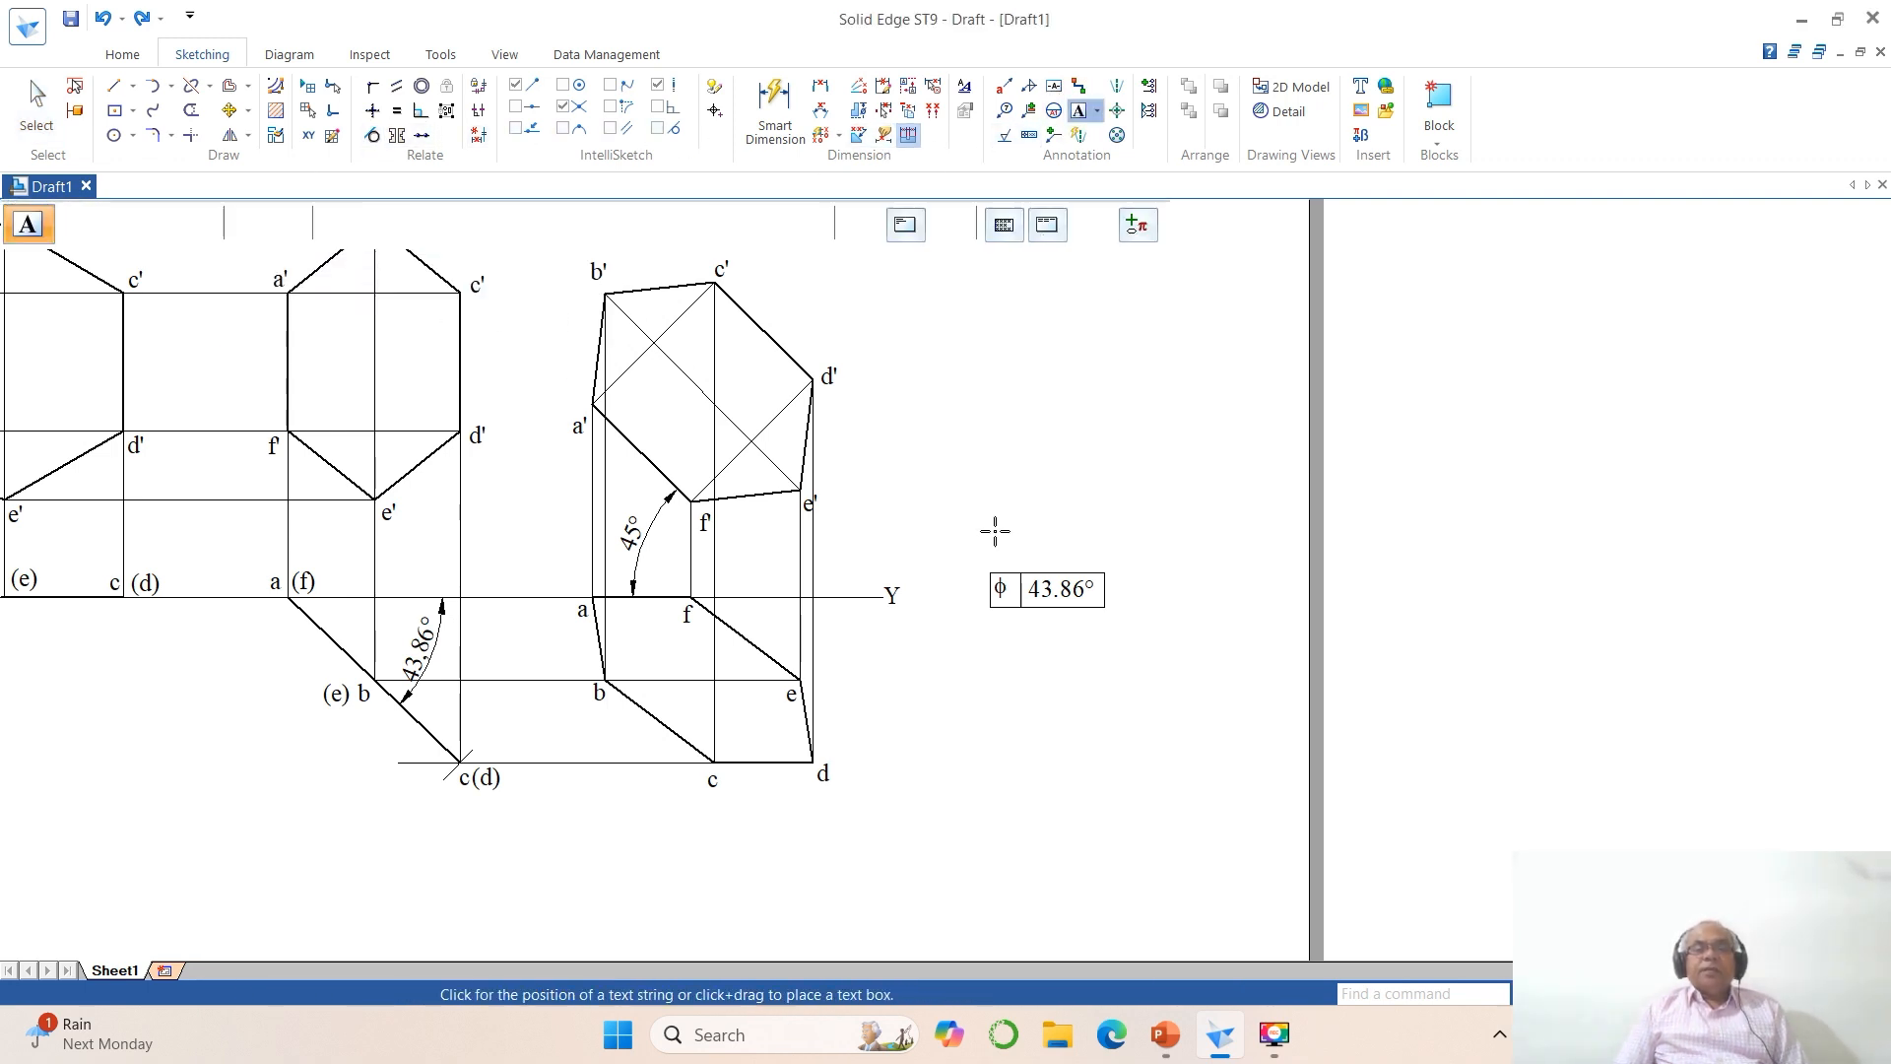
left_click(1001, 532)
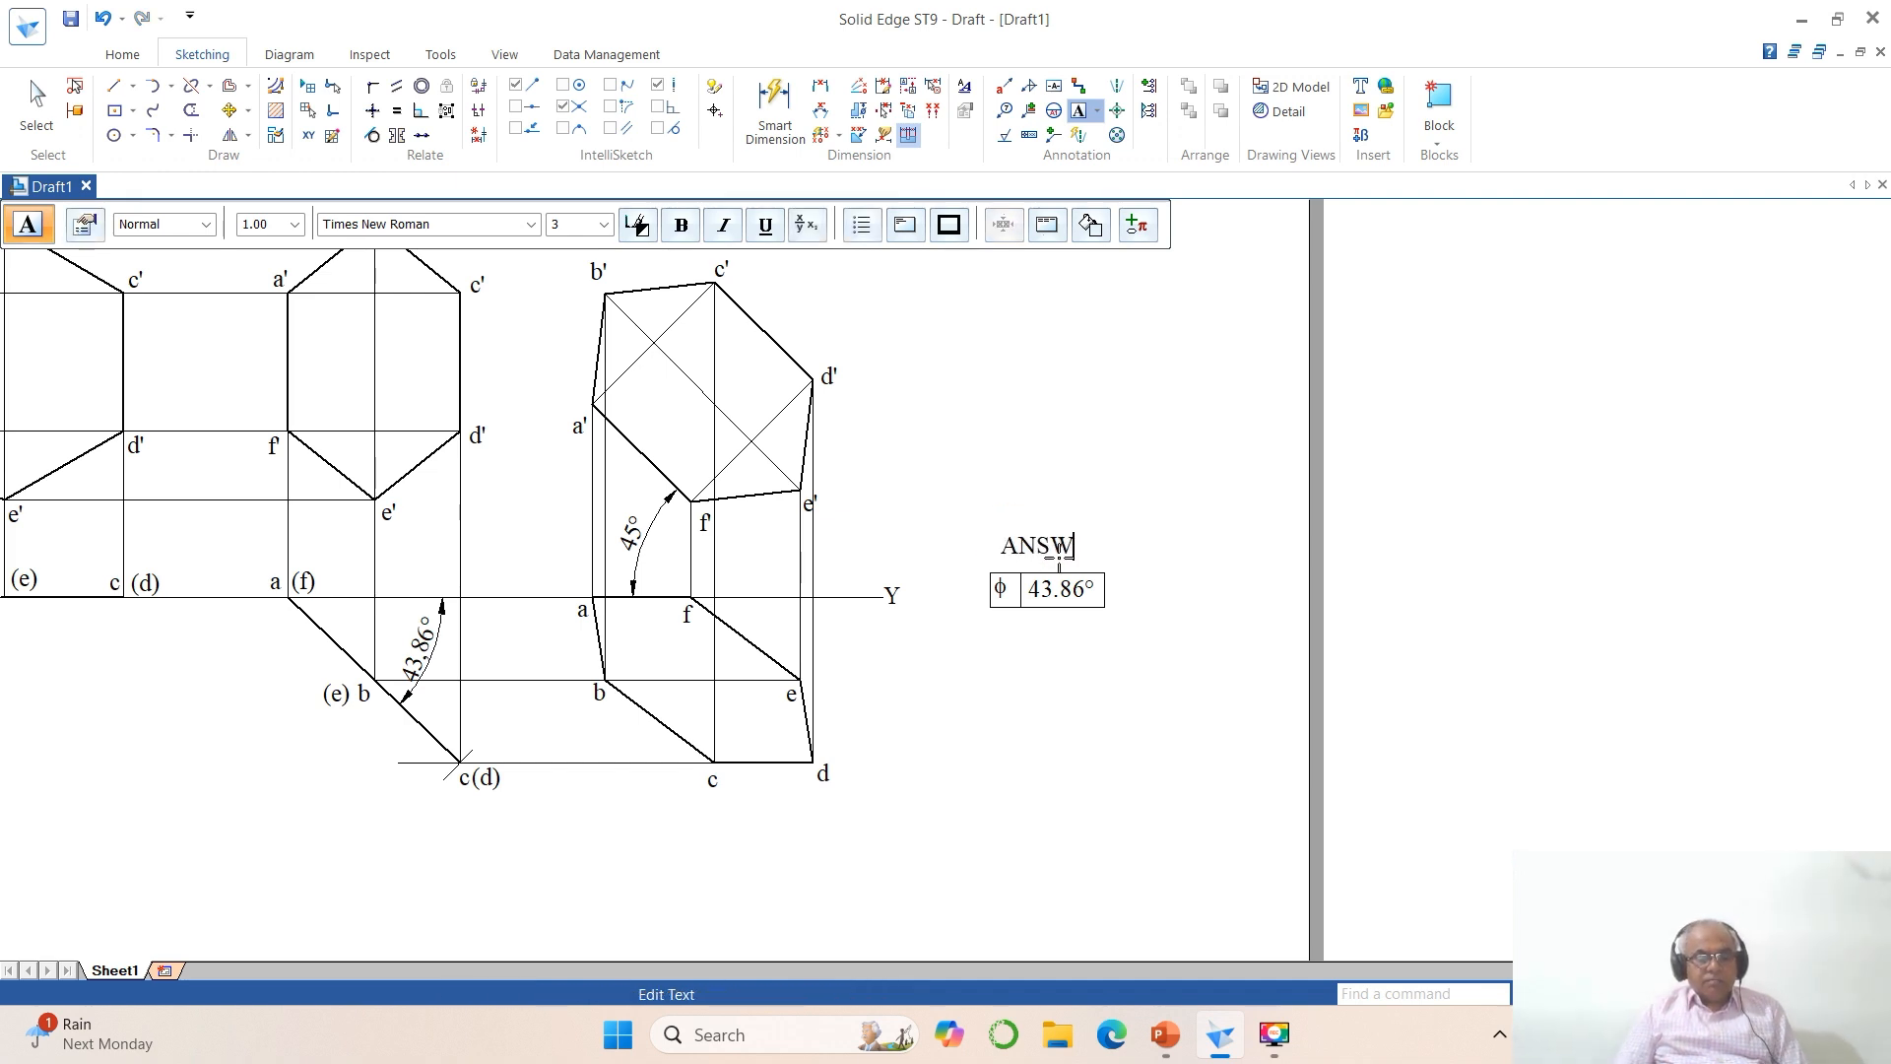
type("ANSWER")
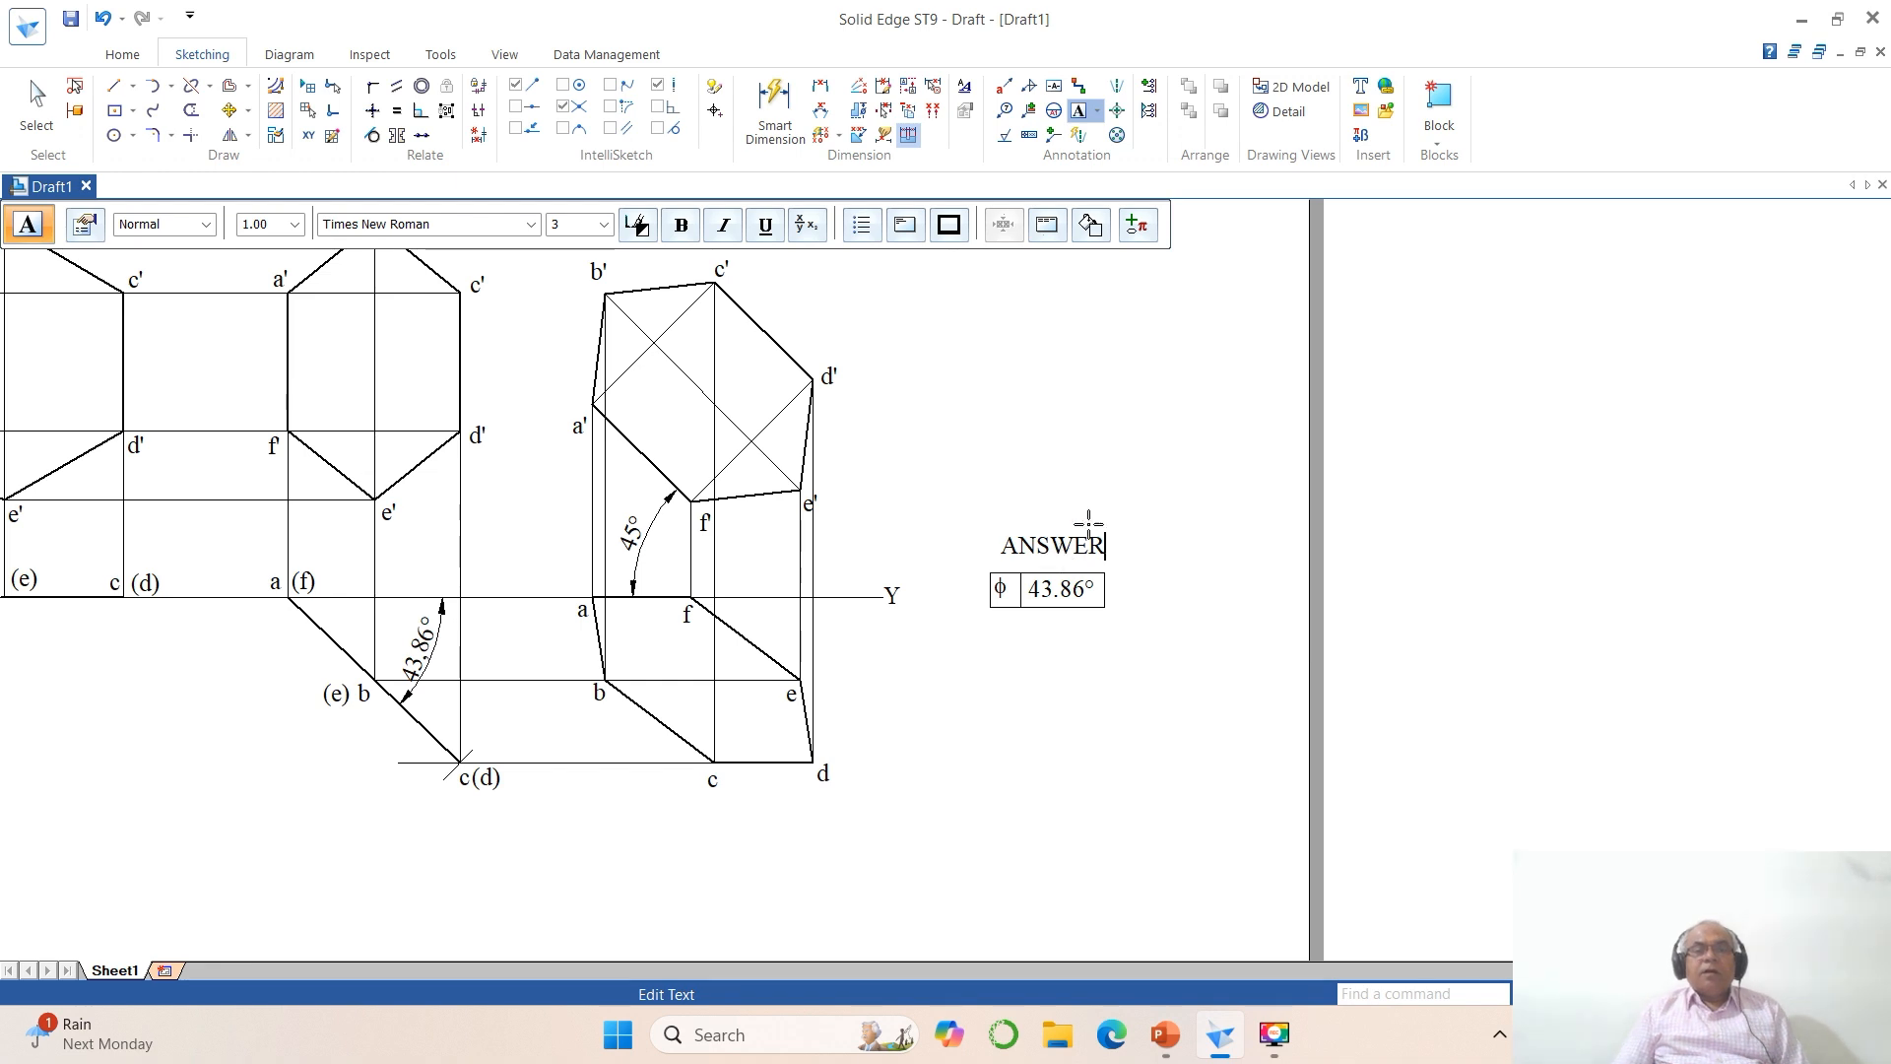
key("Escape")
left_click(229, 110)
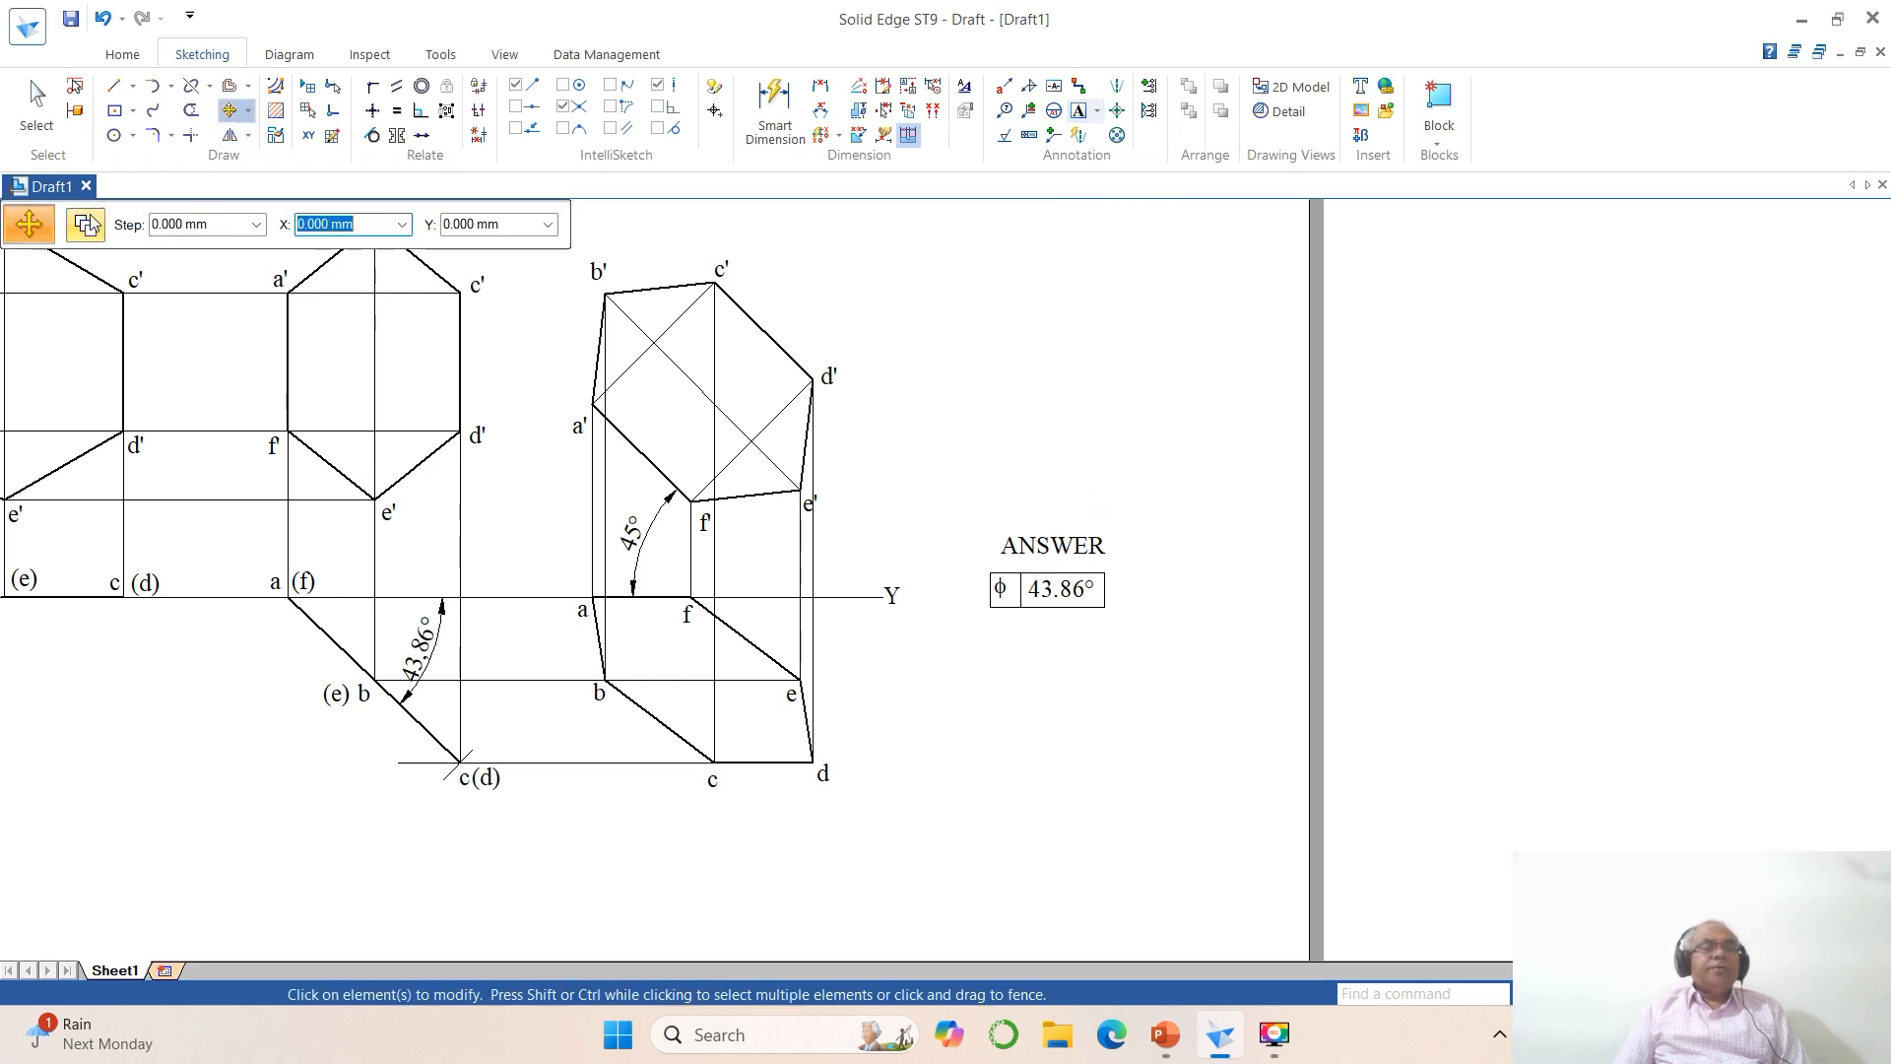
left_click(1052, 556)
left_click(1182, 498)
key("Escape")
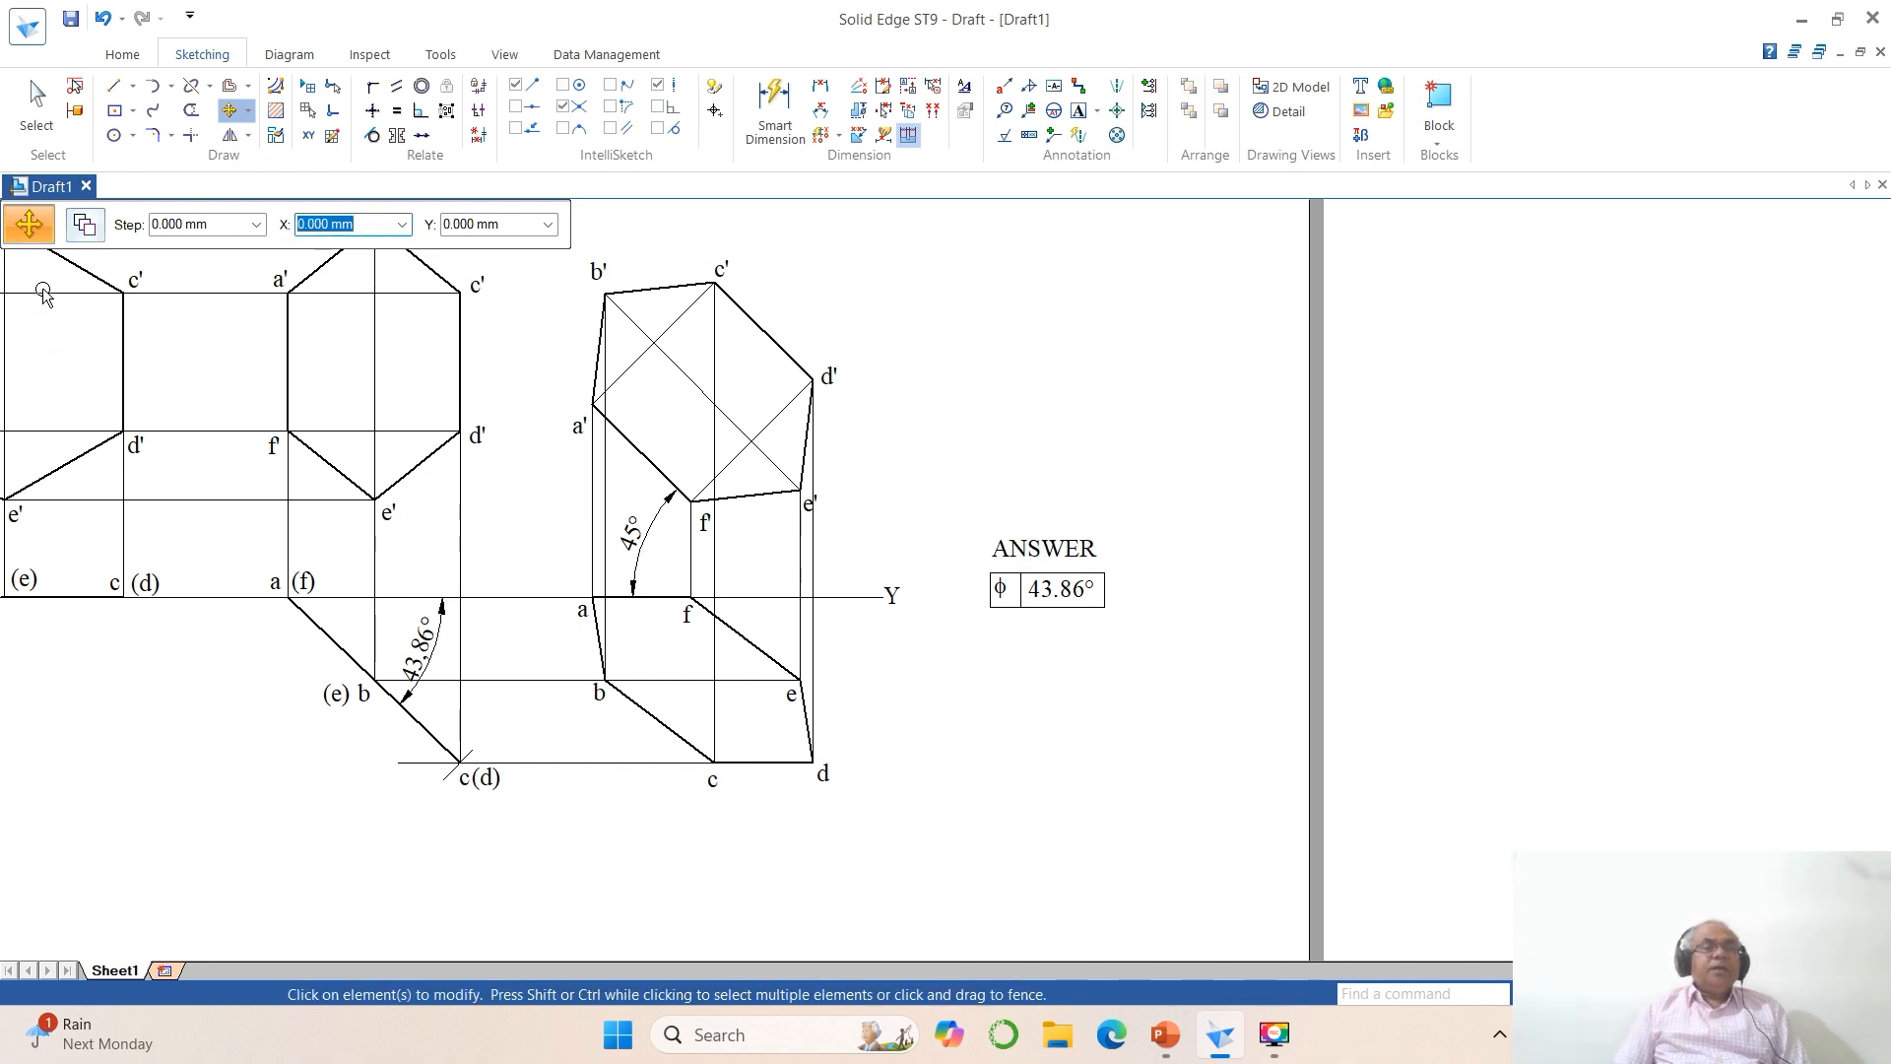
Step: Blank out the value of the 43.86° angular dimension below XY, keeping only its arc and arrows
left_click(37, 108)
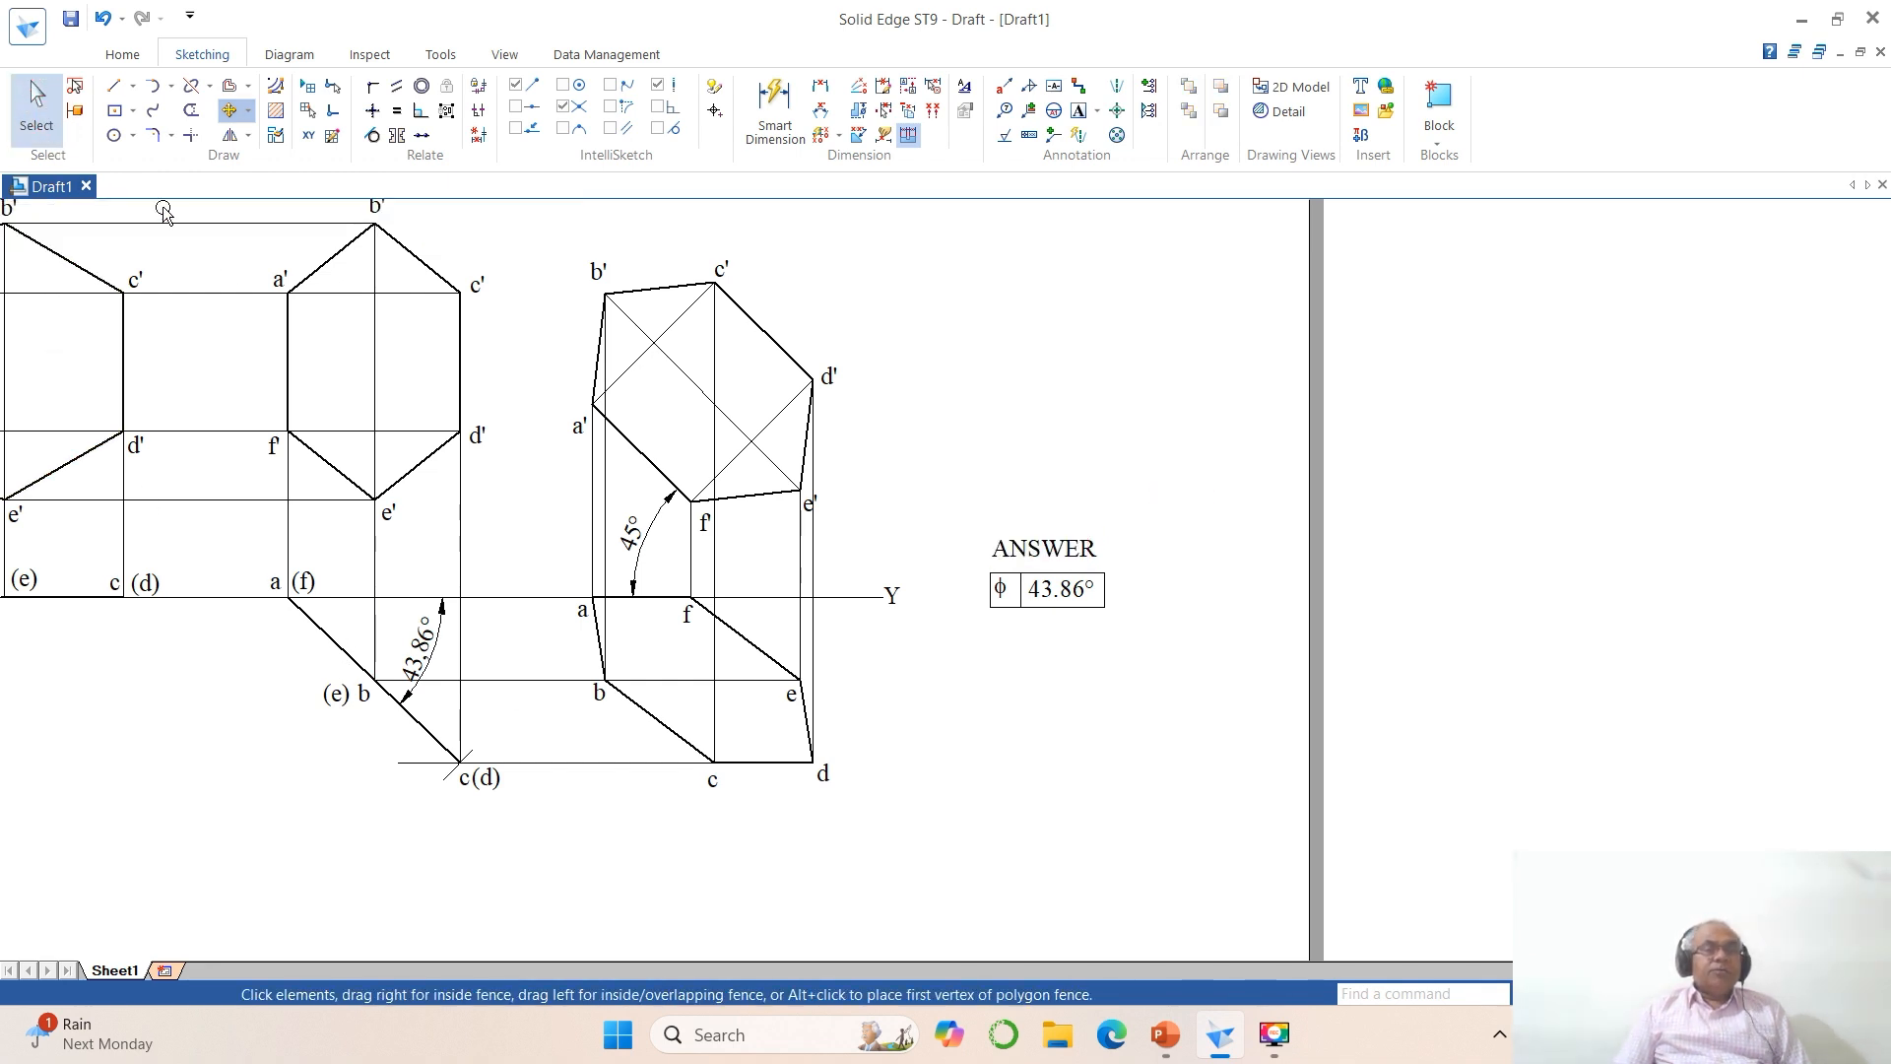
left_click(441, 639)
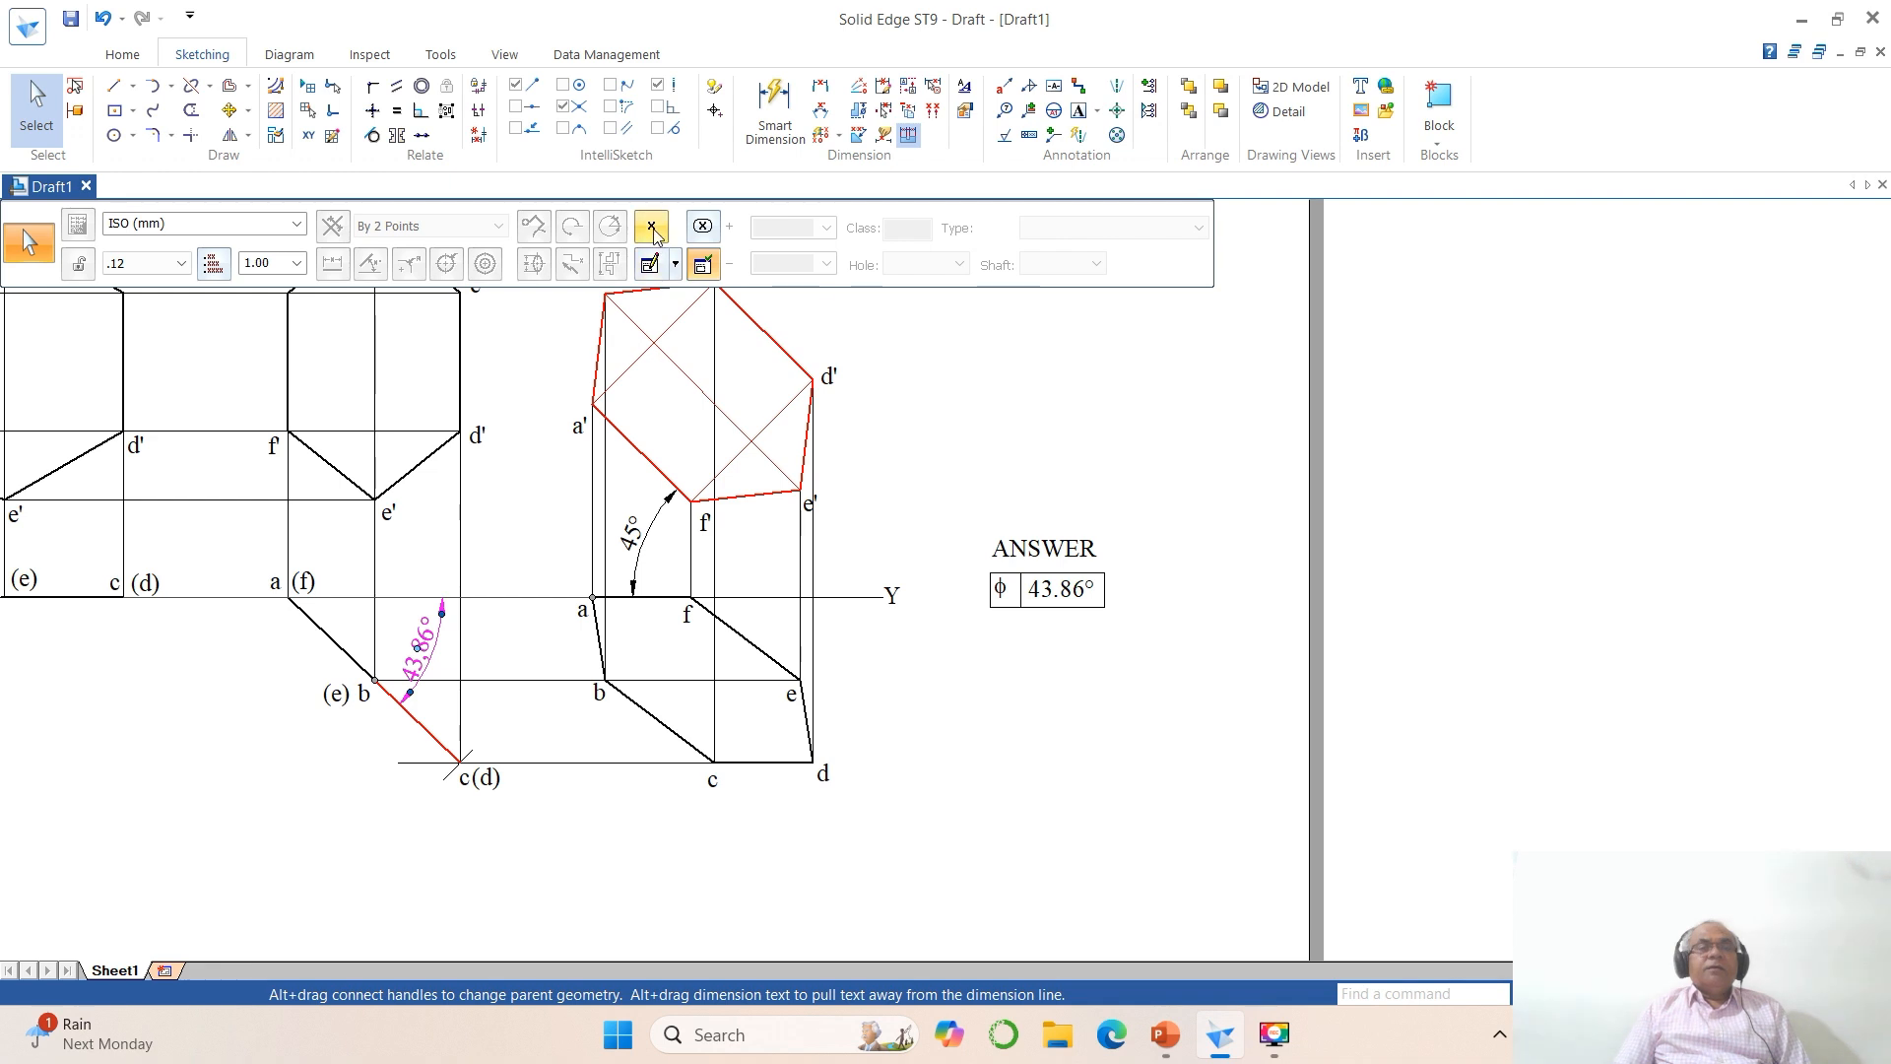
left_click(651, 226)
left_click(731, 566)
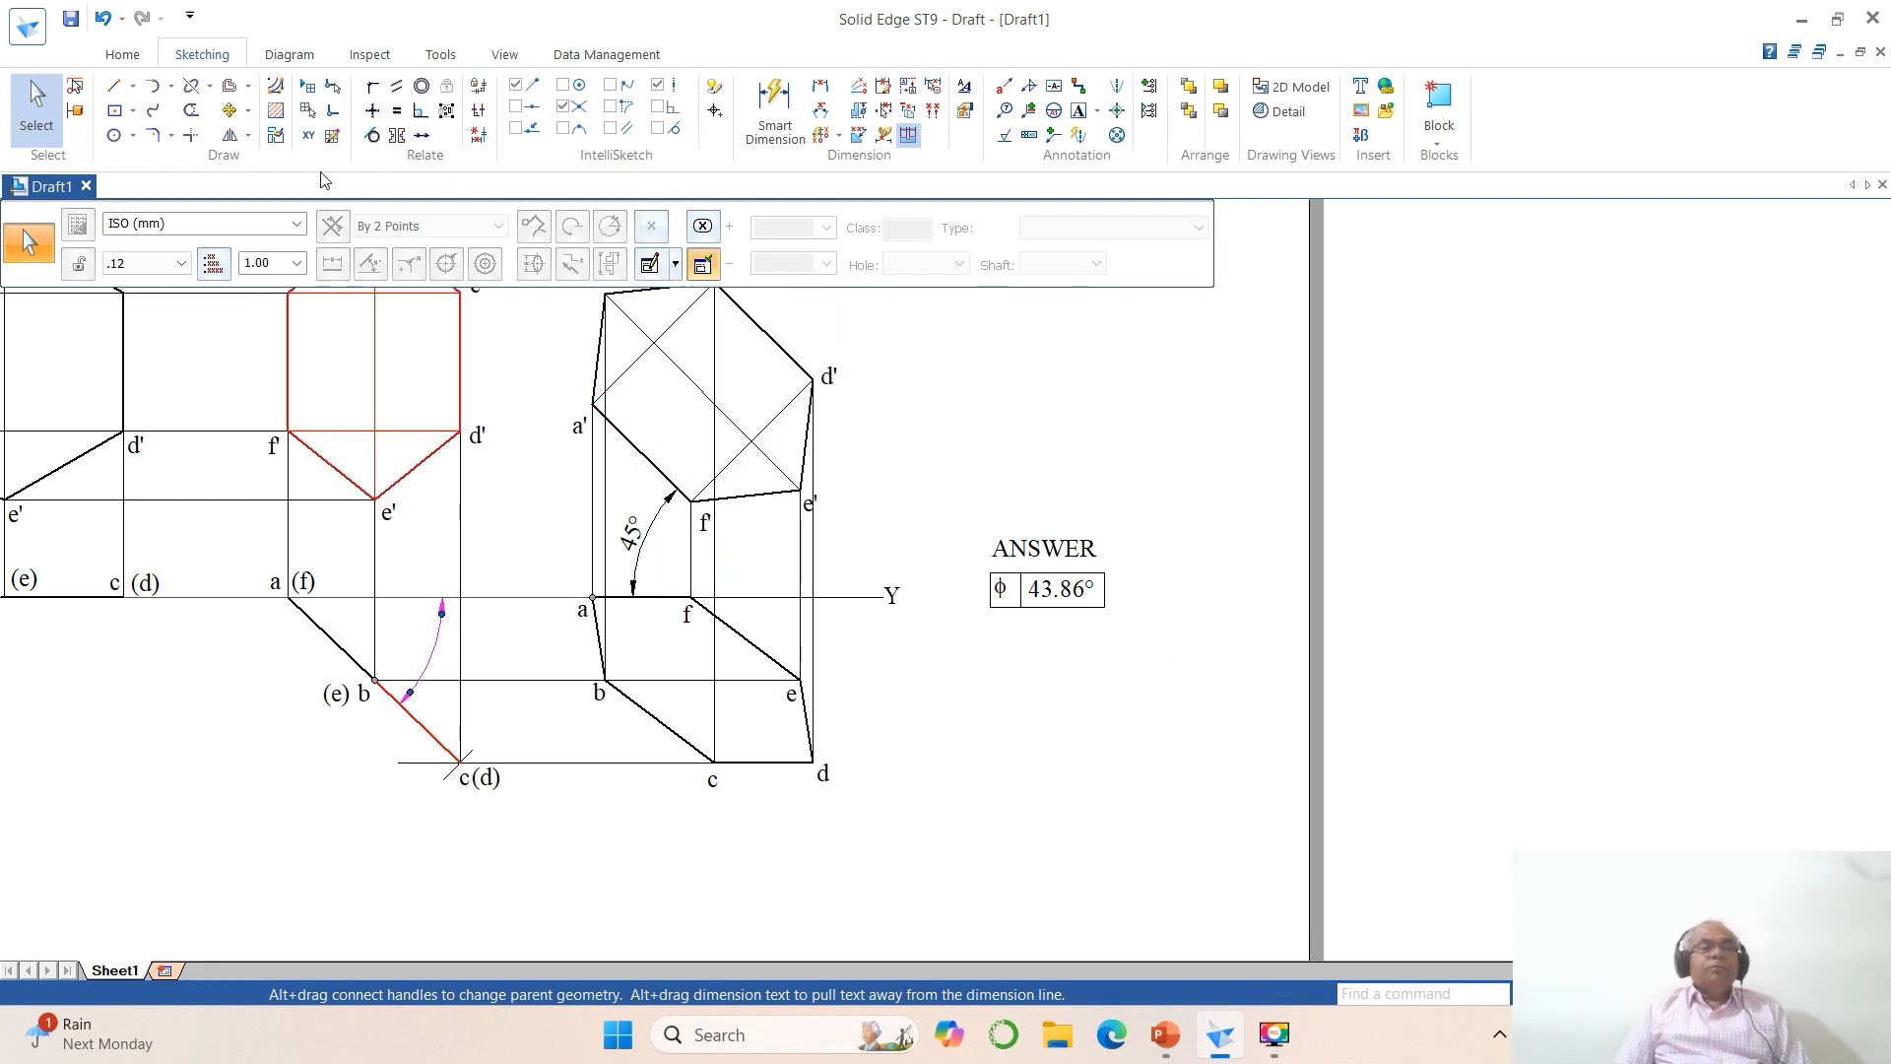
Step: Copy the φ symbol from the answer frame to the blank angular dimension between the XY line and the inclined top view
left_click(240, 115)
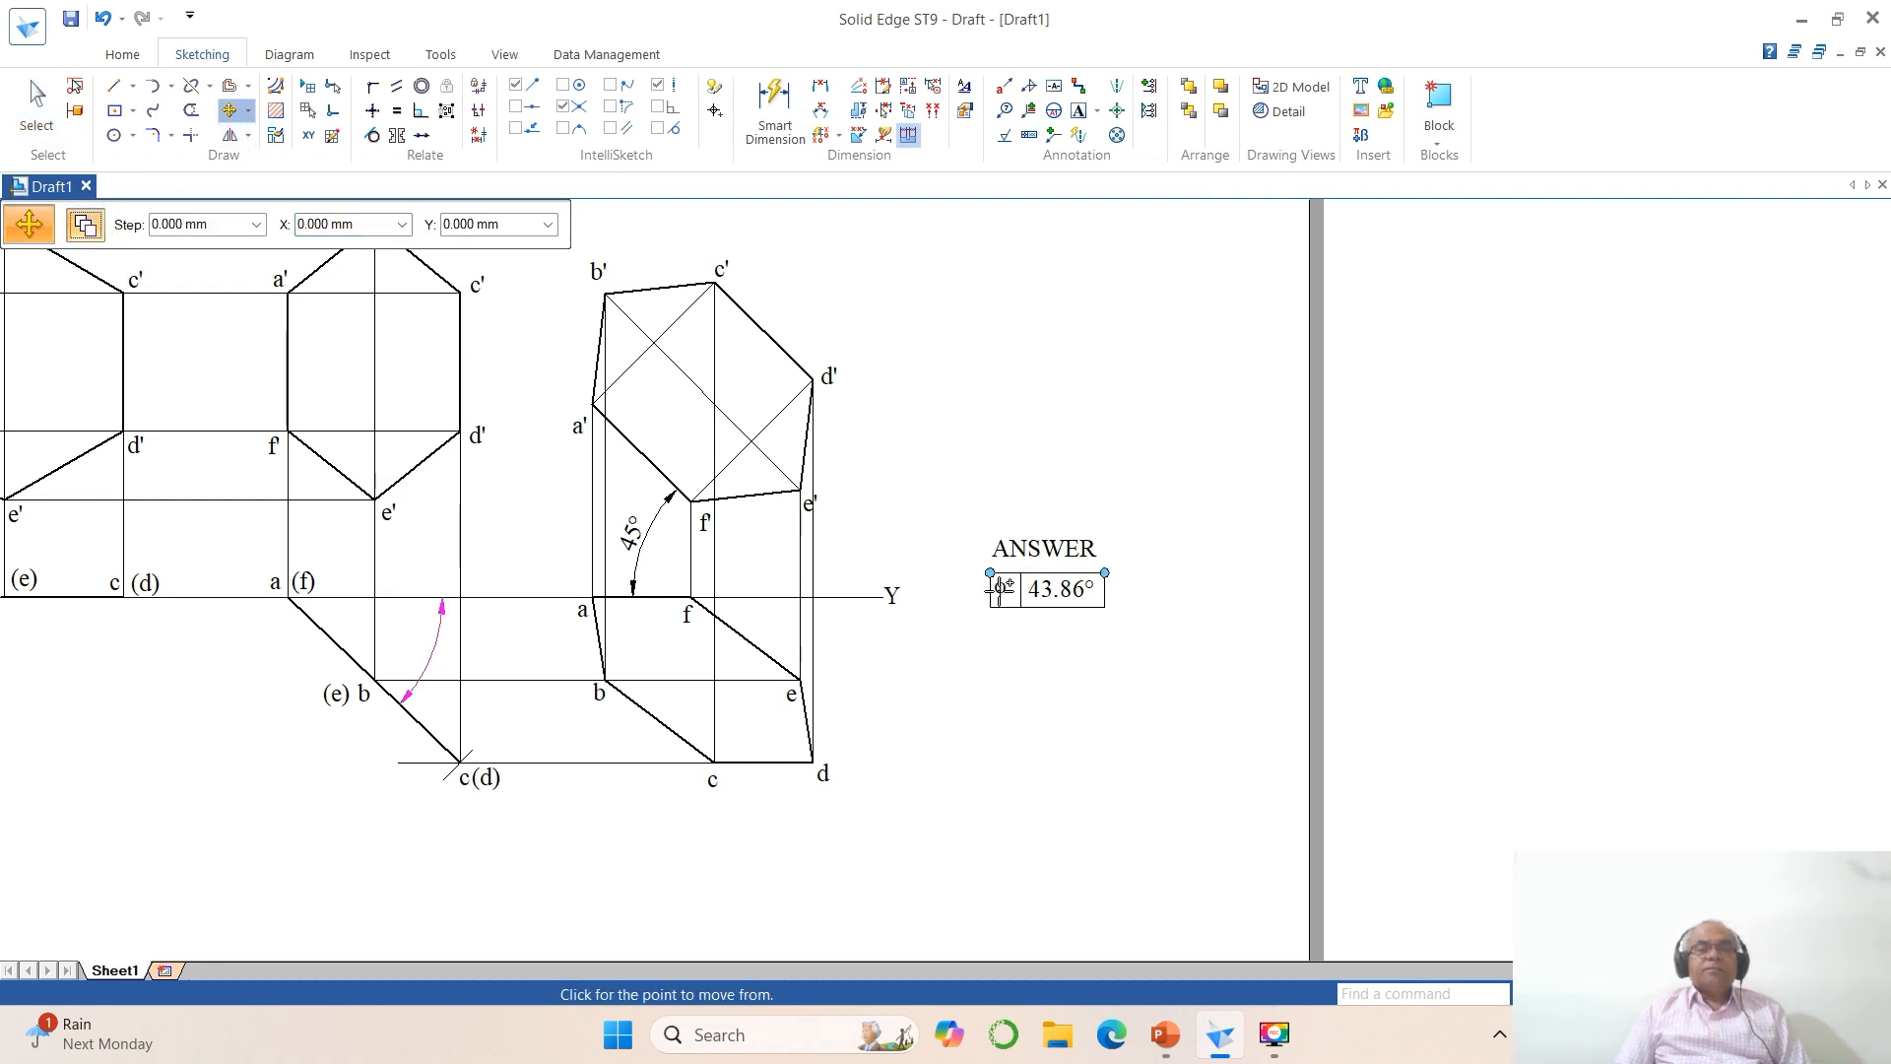
left_click(1556, 993)
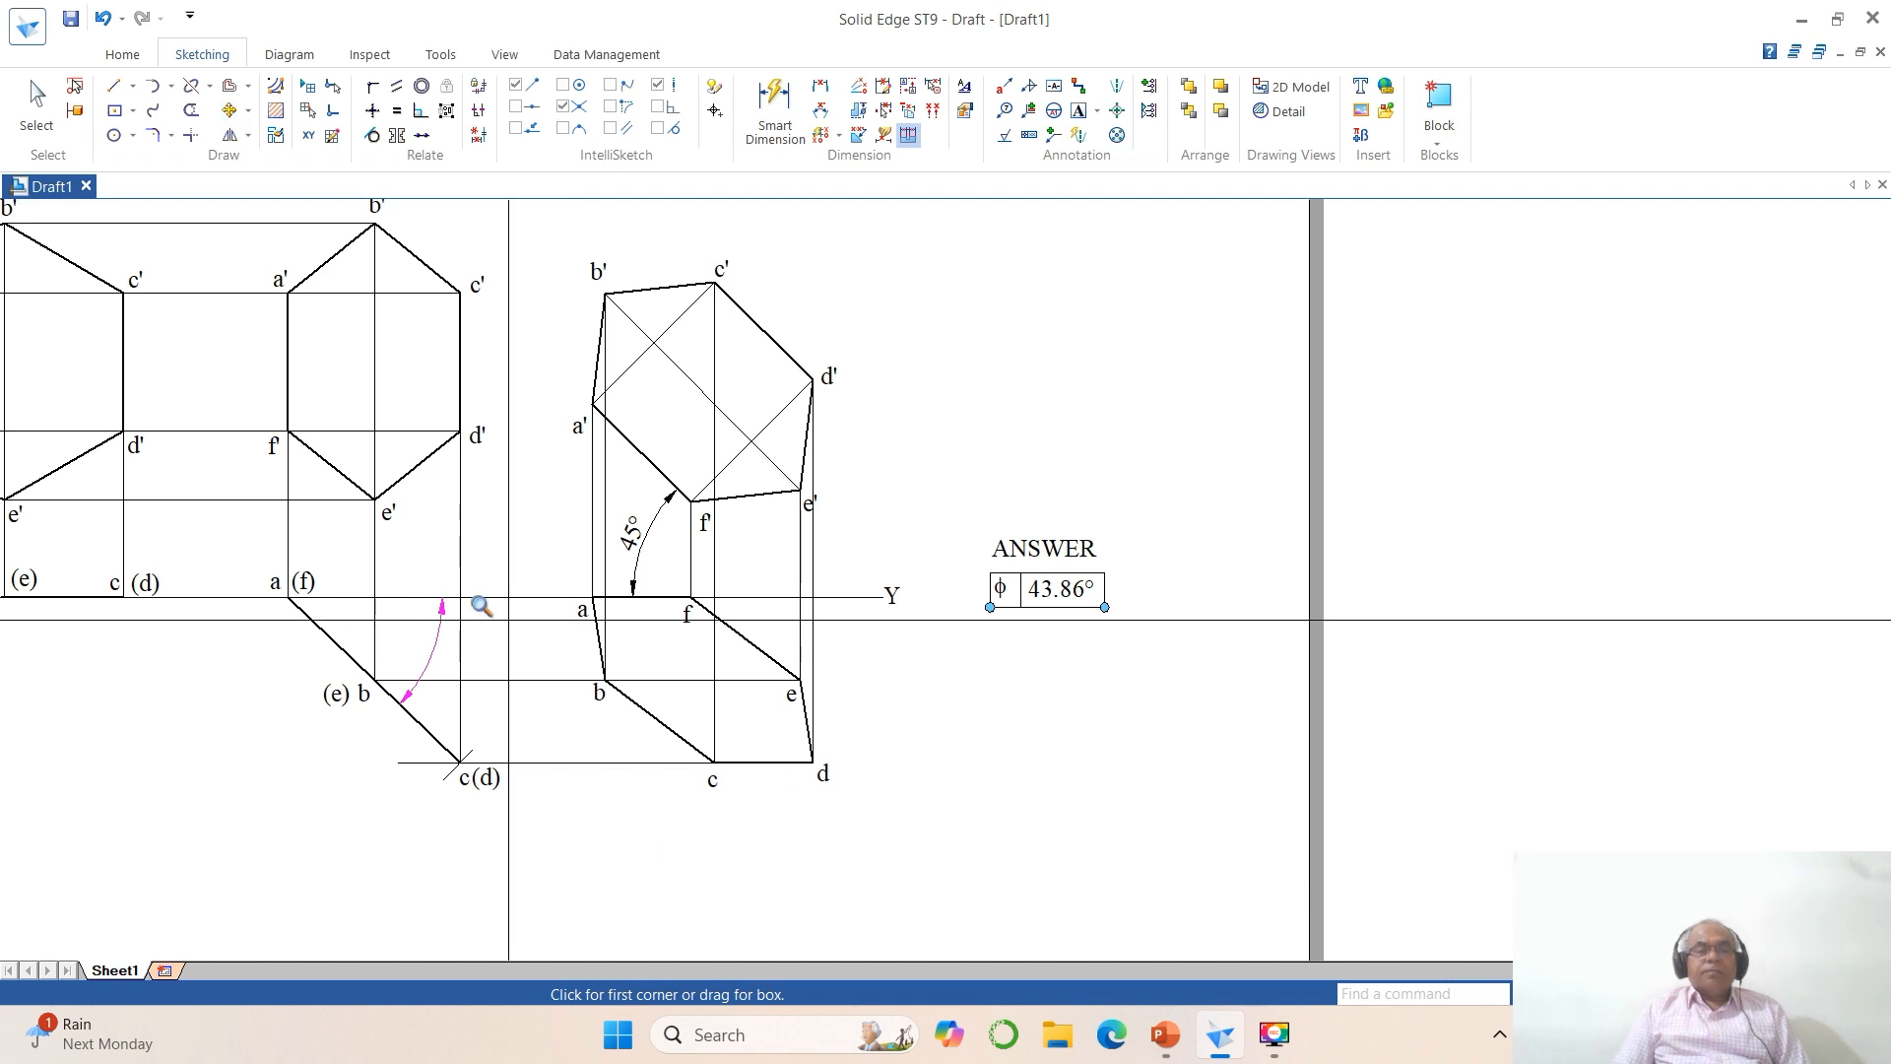
left_click(232, 450)
left_click(1345, 894)
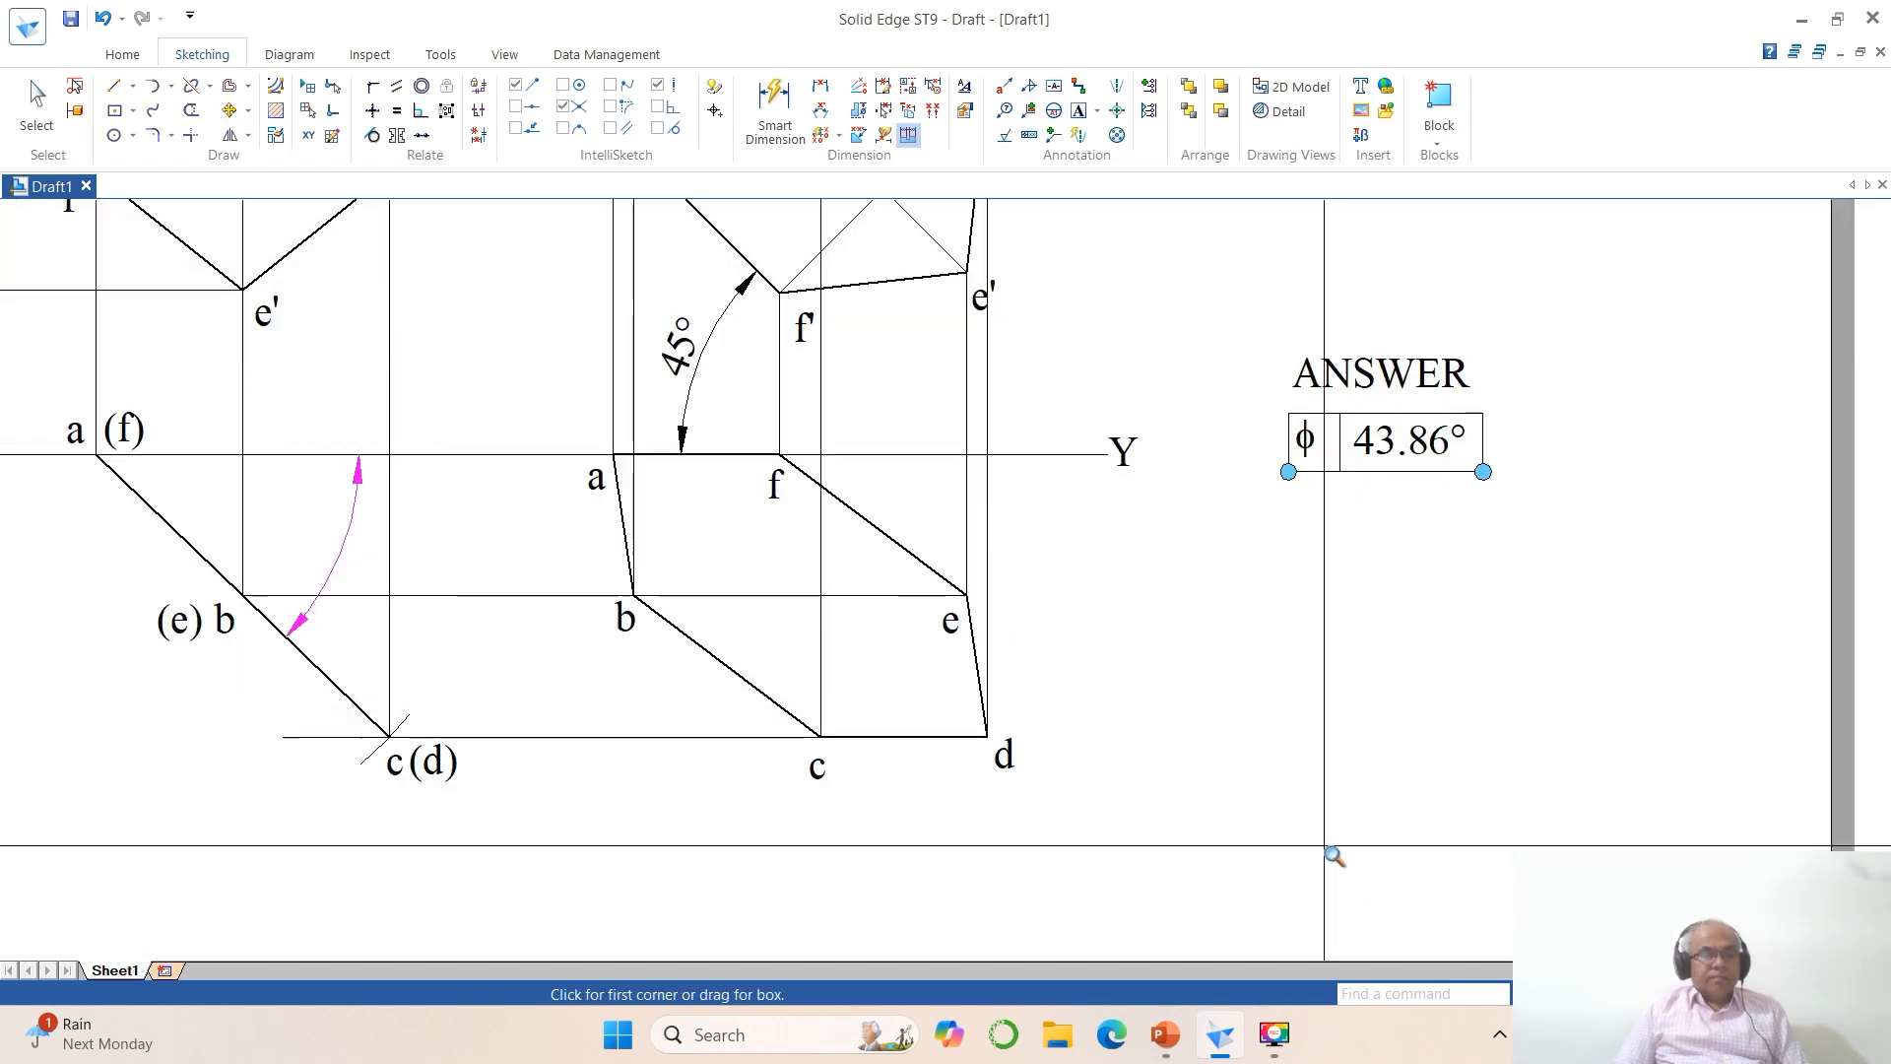
key("Escape")
left_click(233, 115)
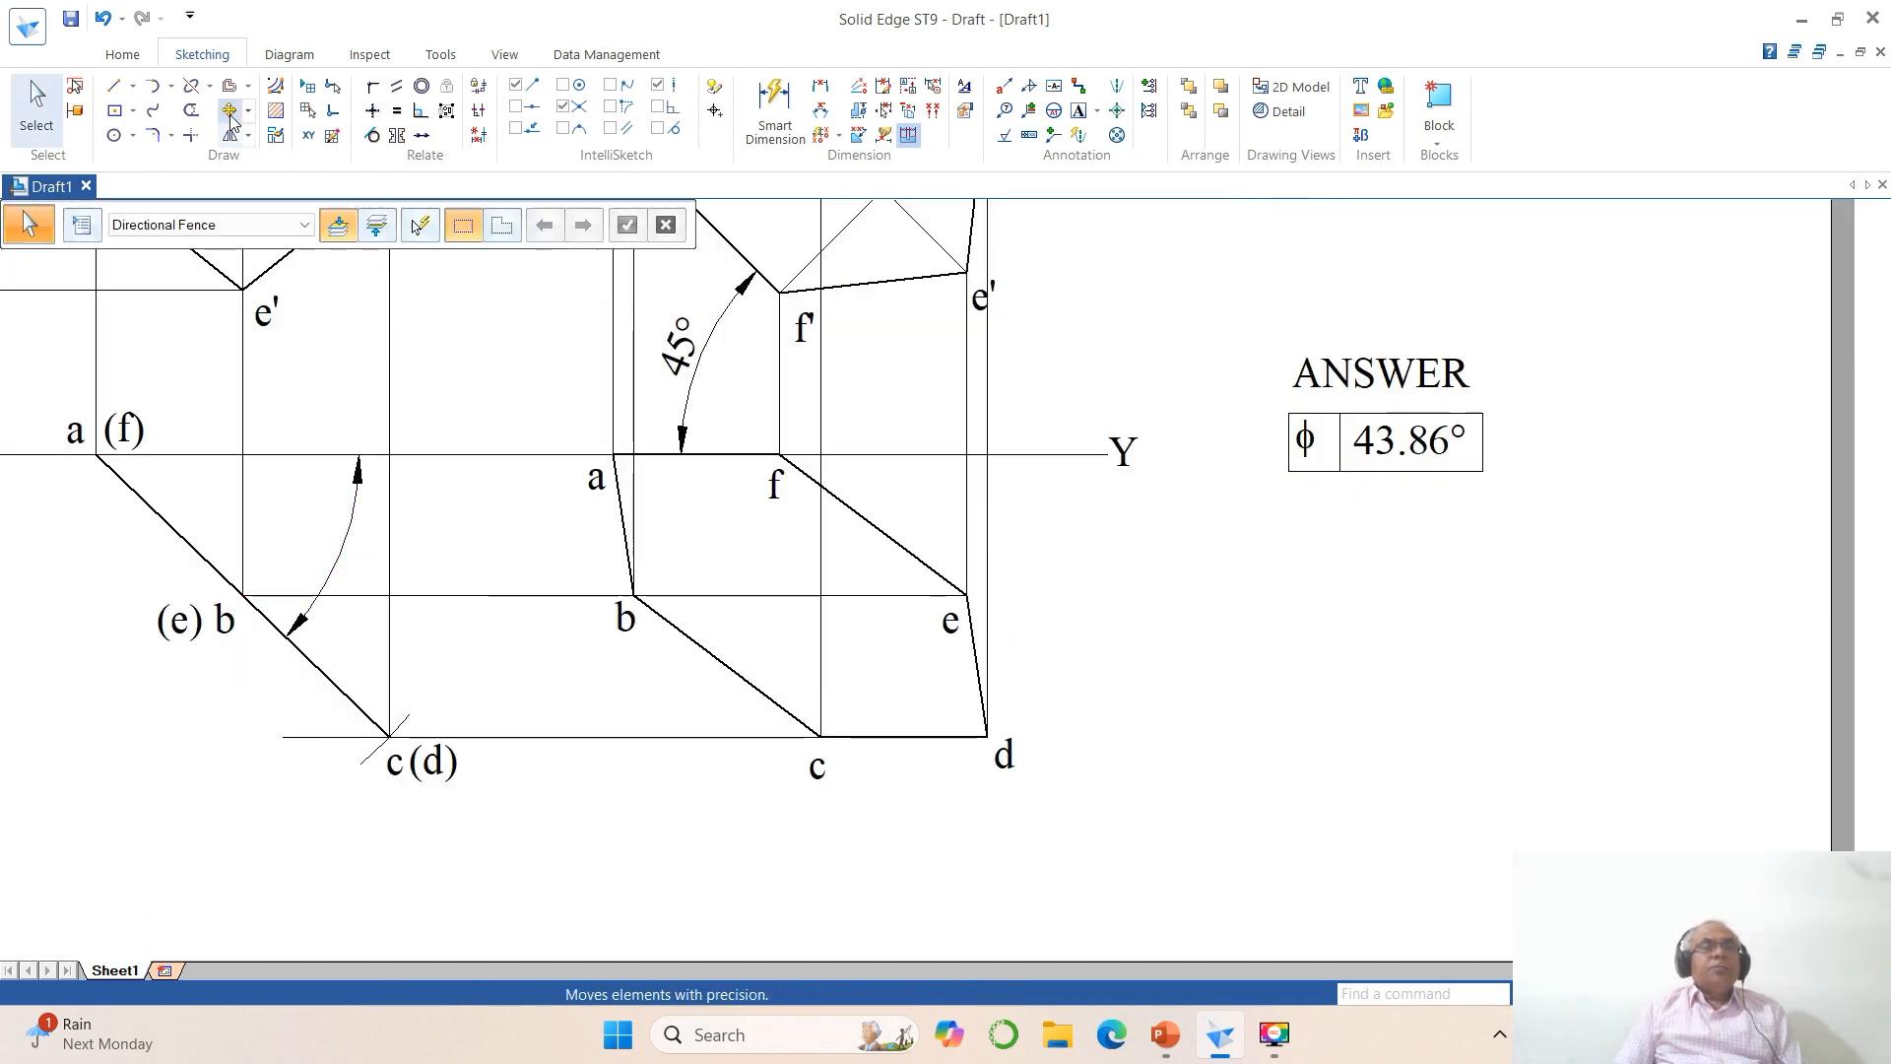
left_click(1320, 440)
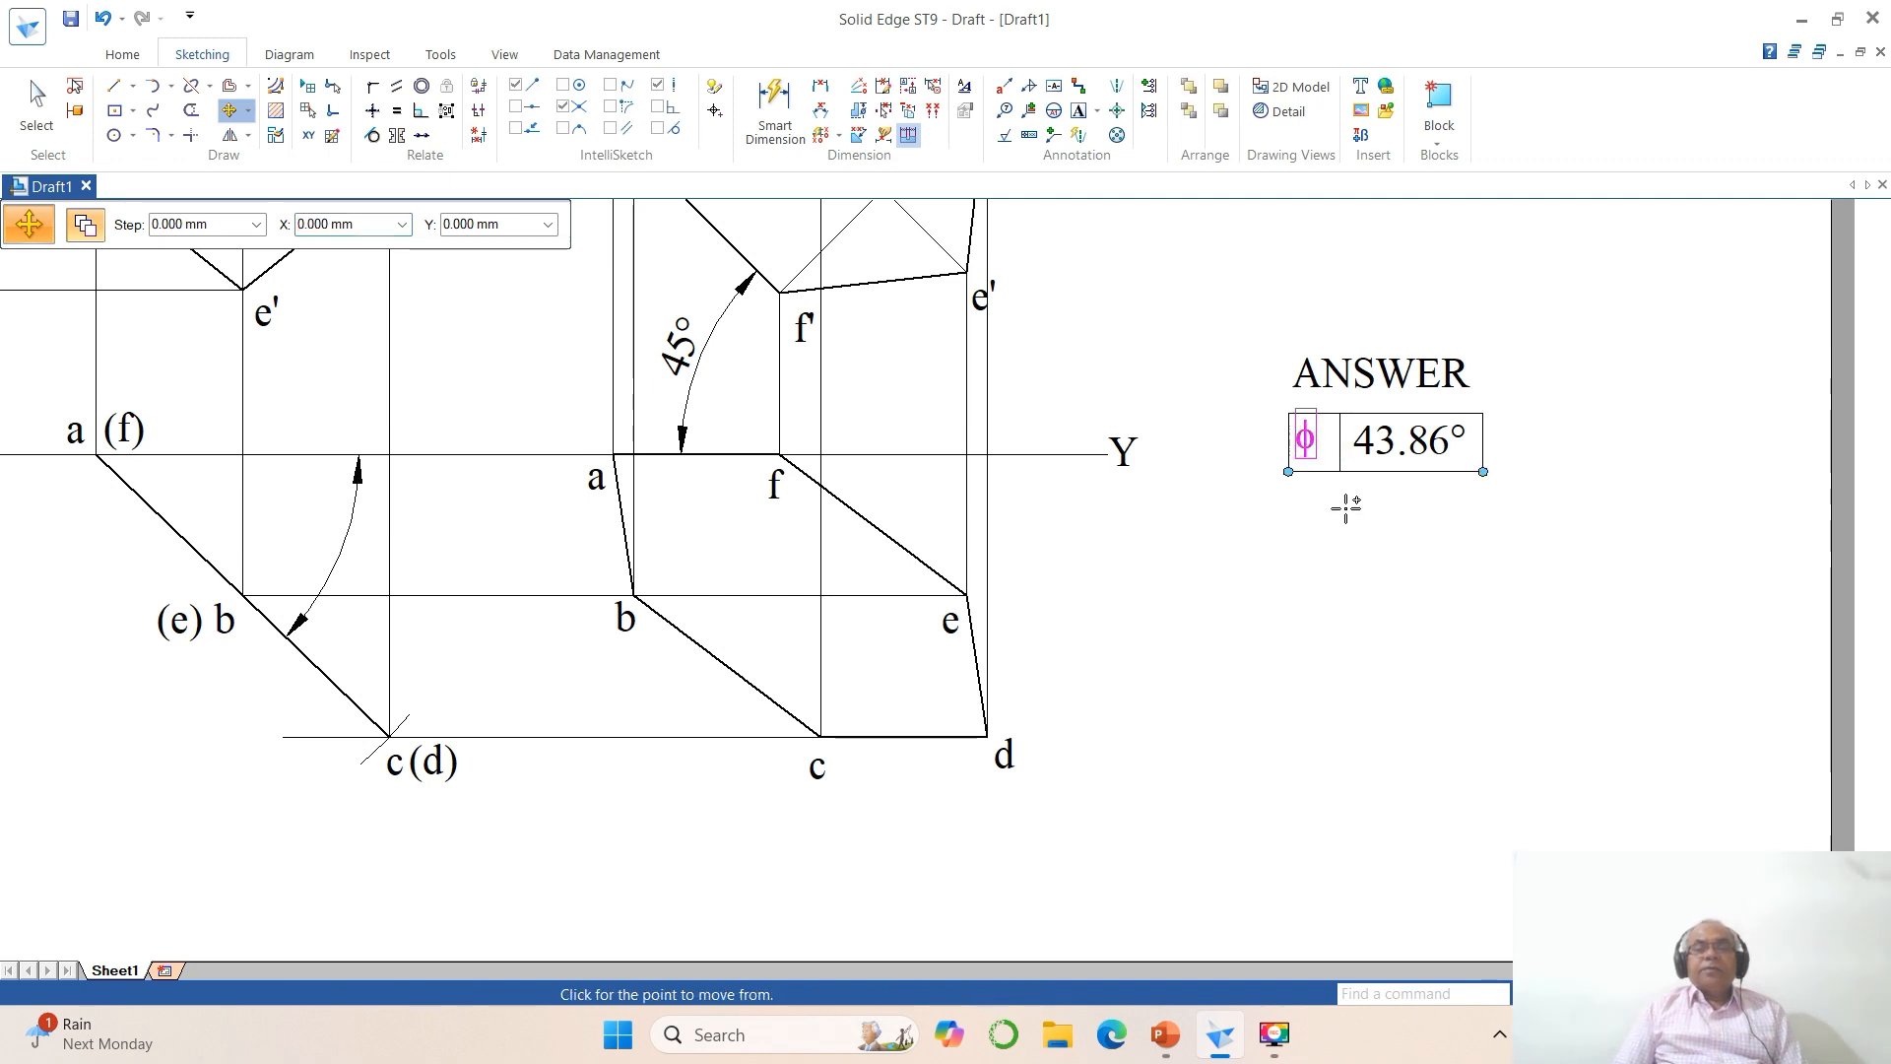
left_click(1343, 544)
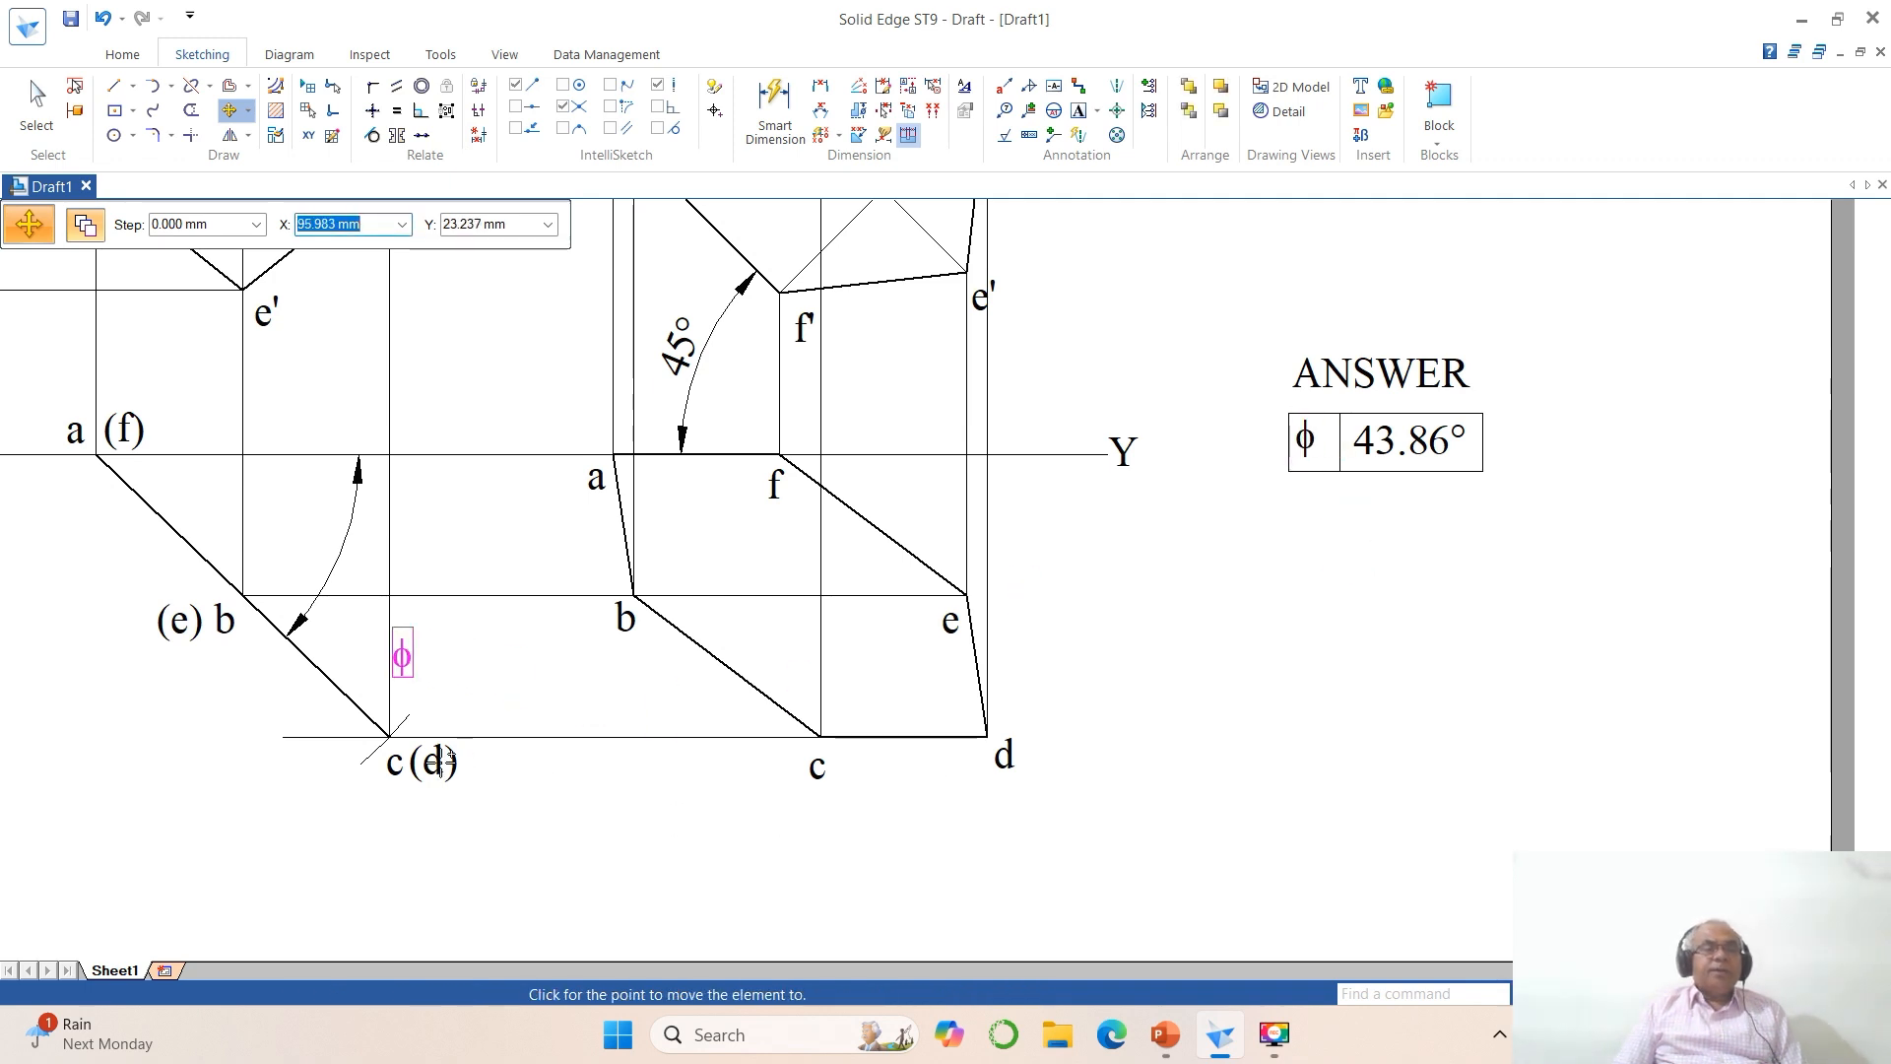
left_click(359, 649)
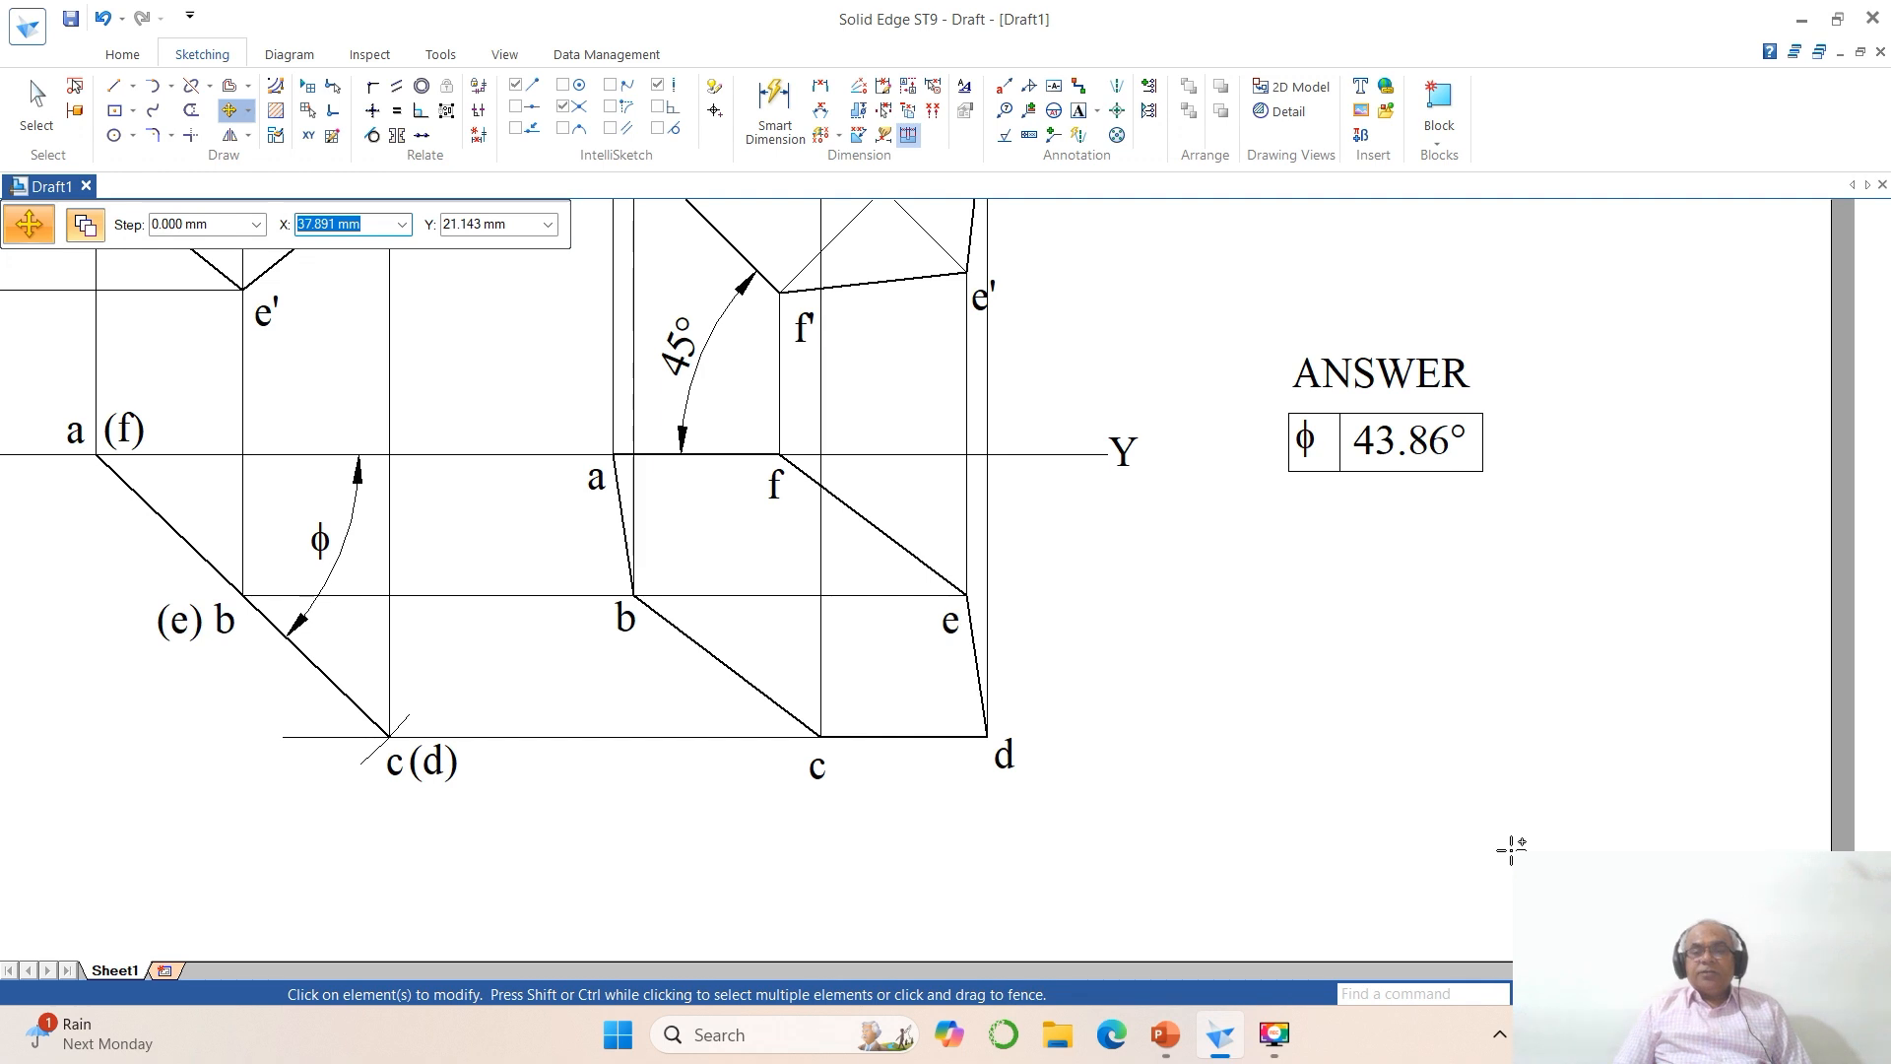
Step: Dimension the vertical distance from the XY line to the horizontal line through c(d), using the Nominal dimension type
left_click(1646, 993)
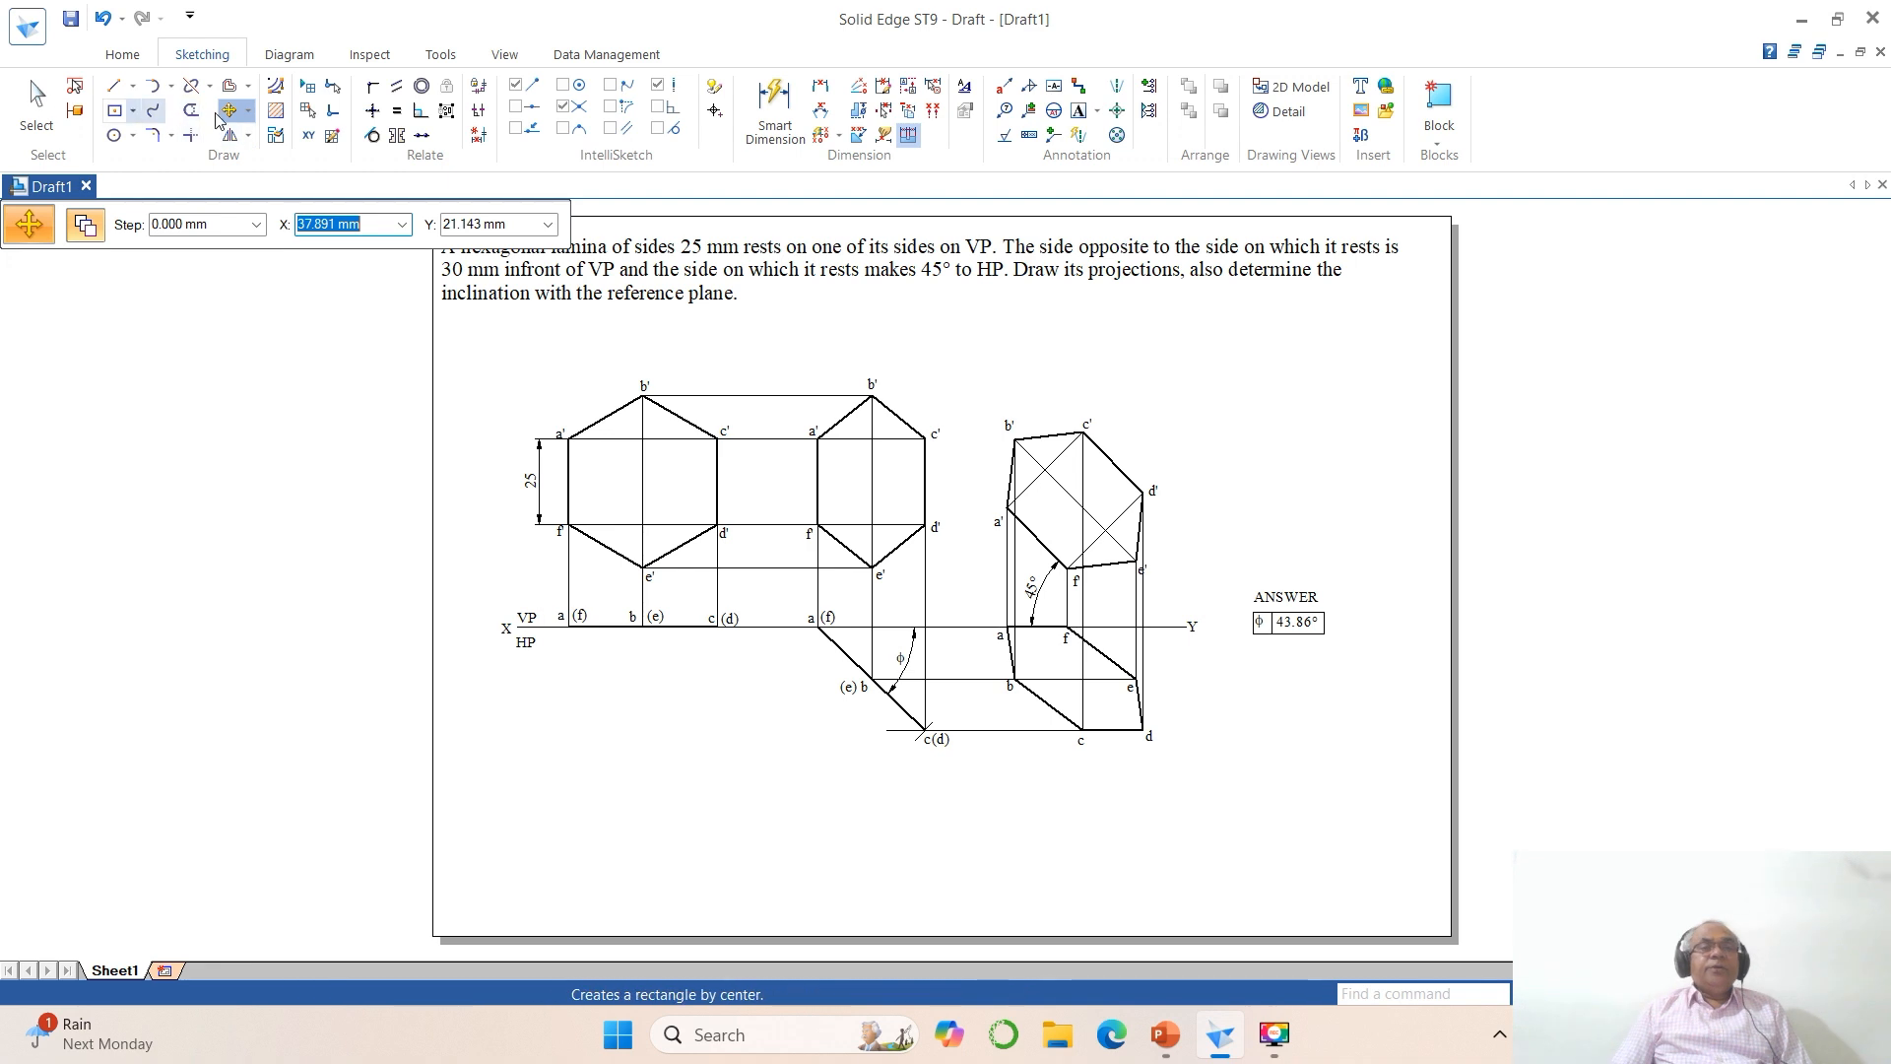
left_click(820, 89)
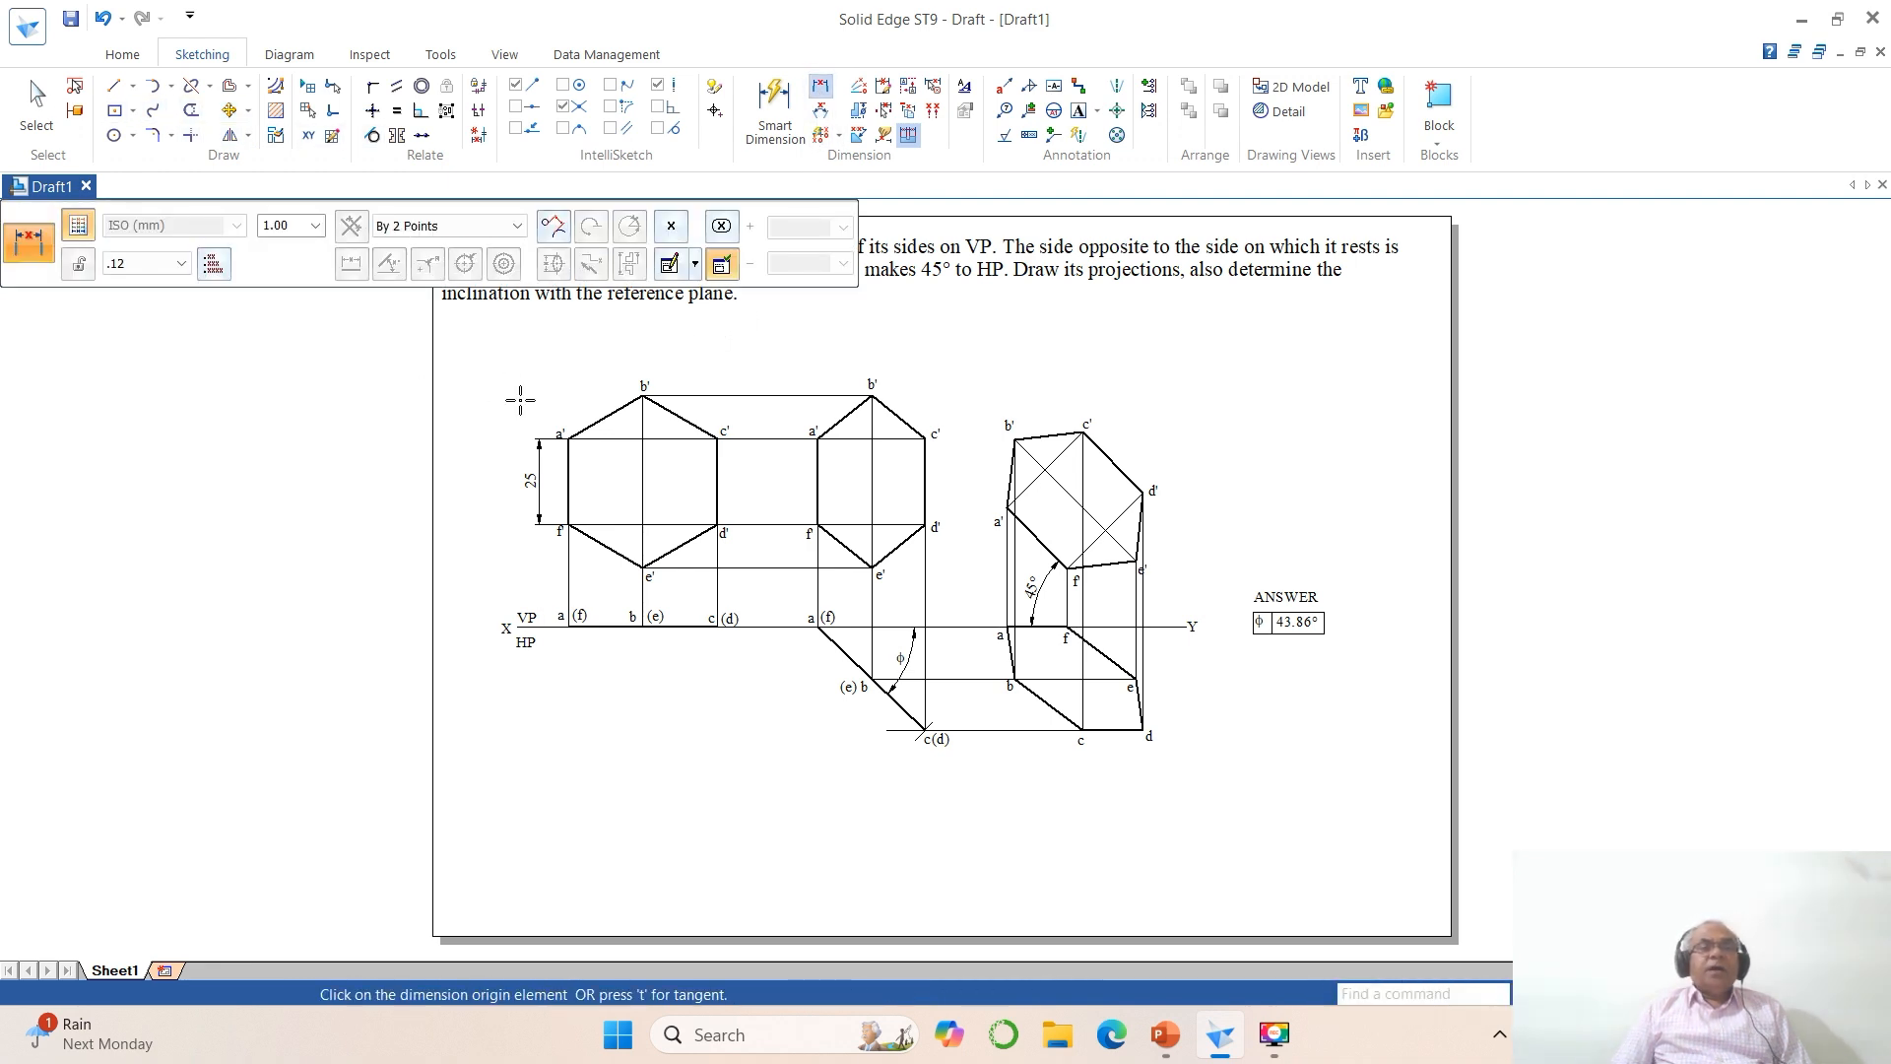
left_click(671, 226)
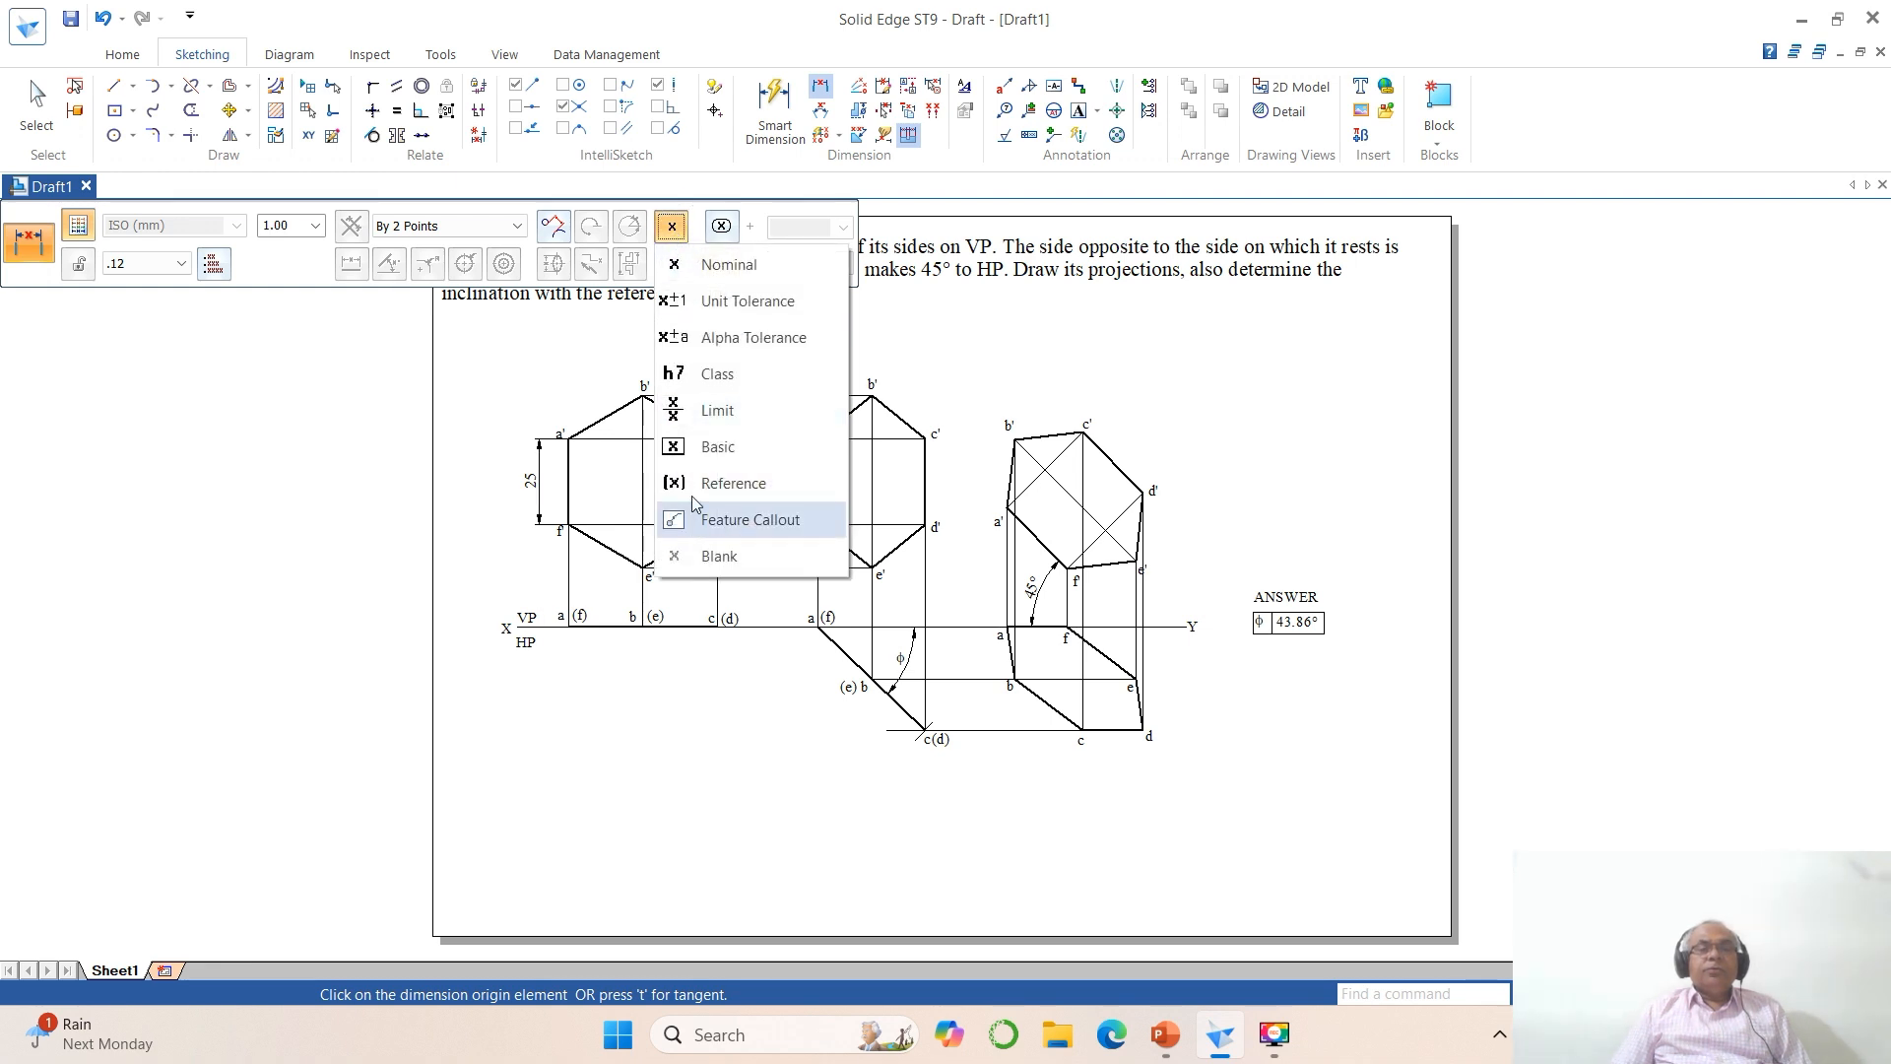
left_click(716, 268)
left_click(958, 627)
left_click(969, 730)
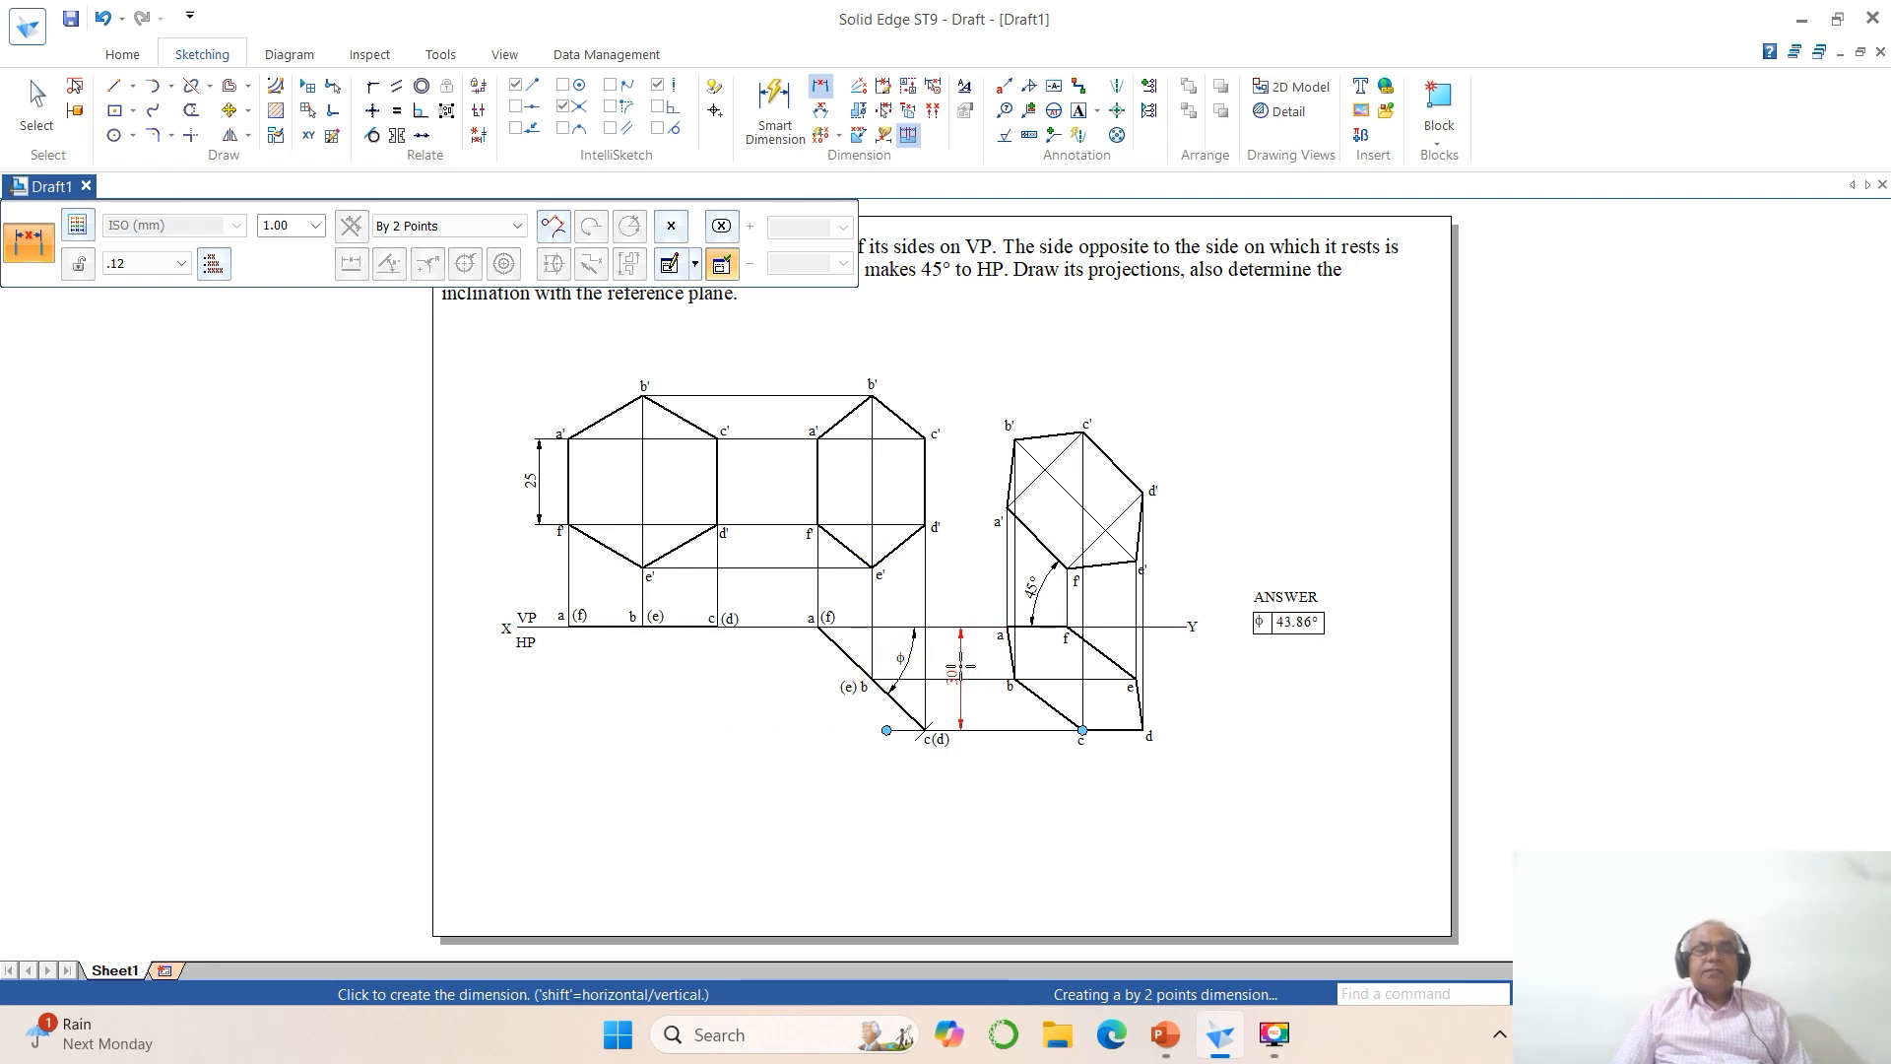
left_click(960, 669)
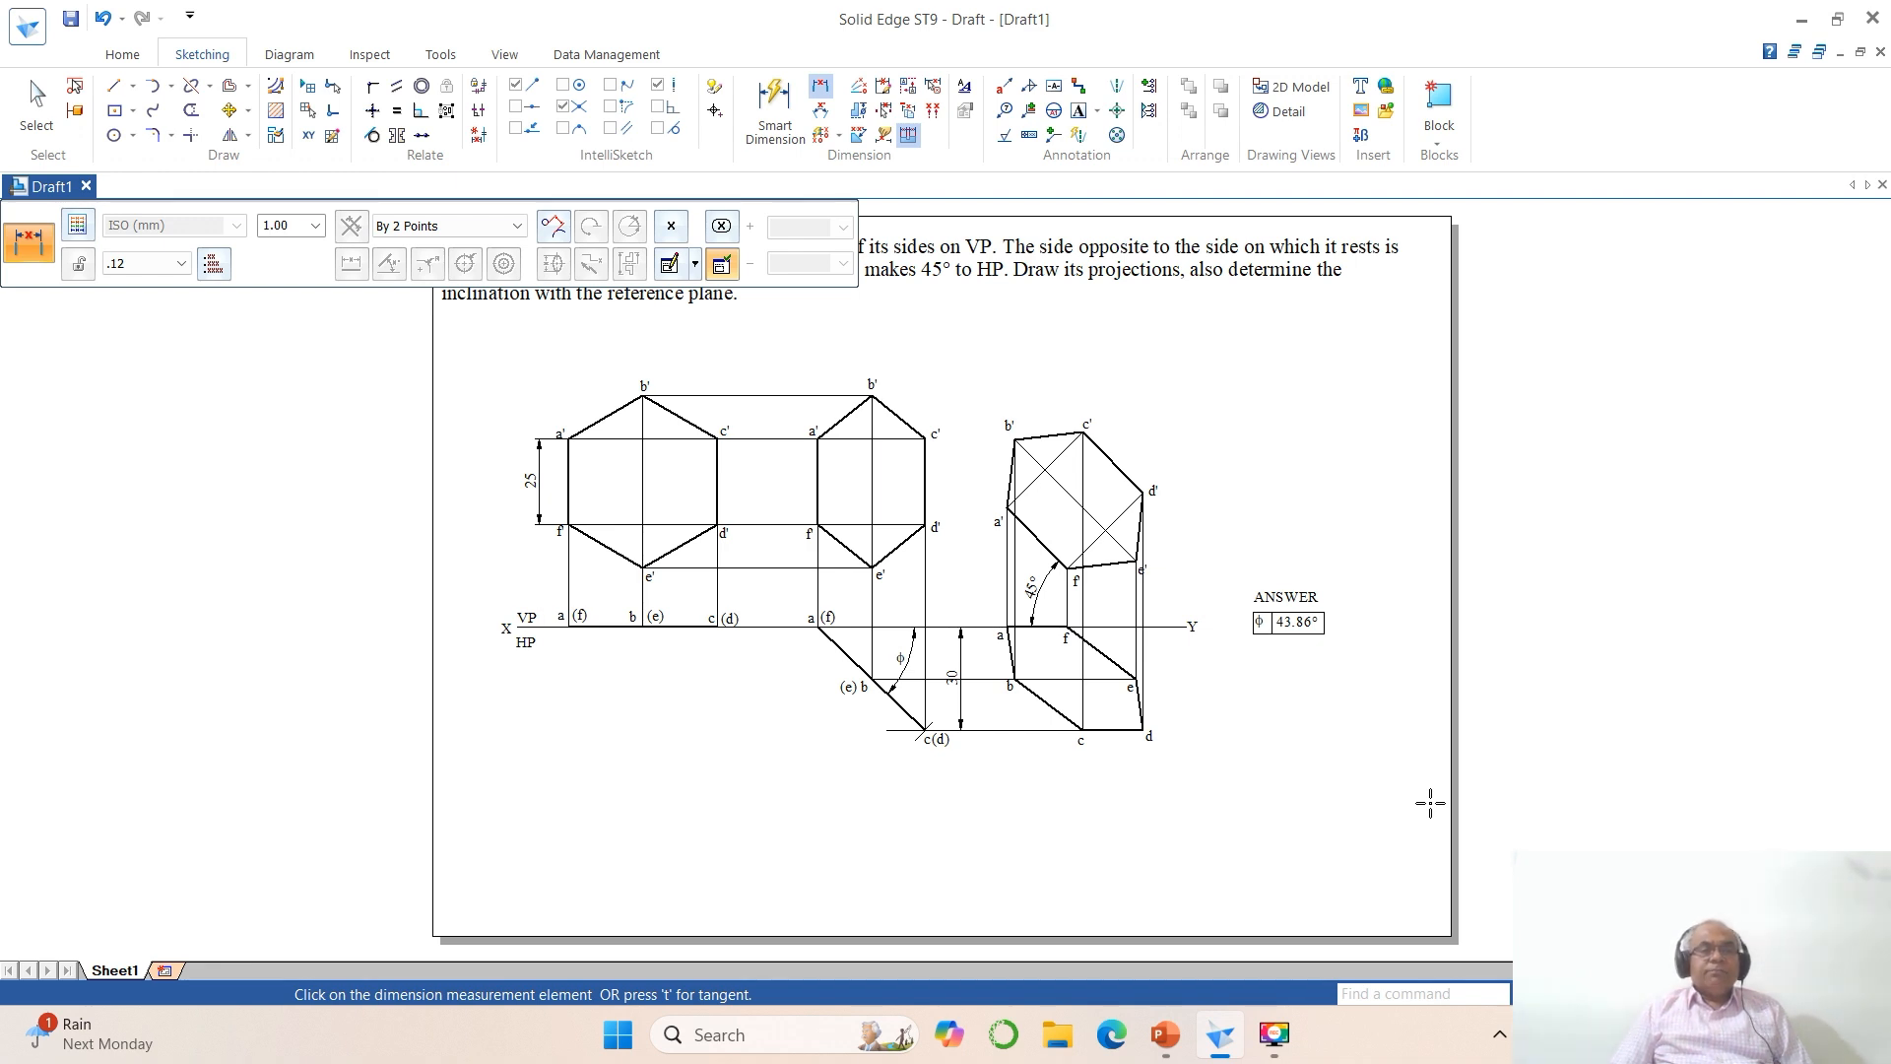
key("Escape")
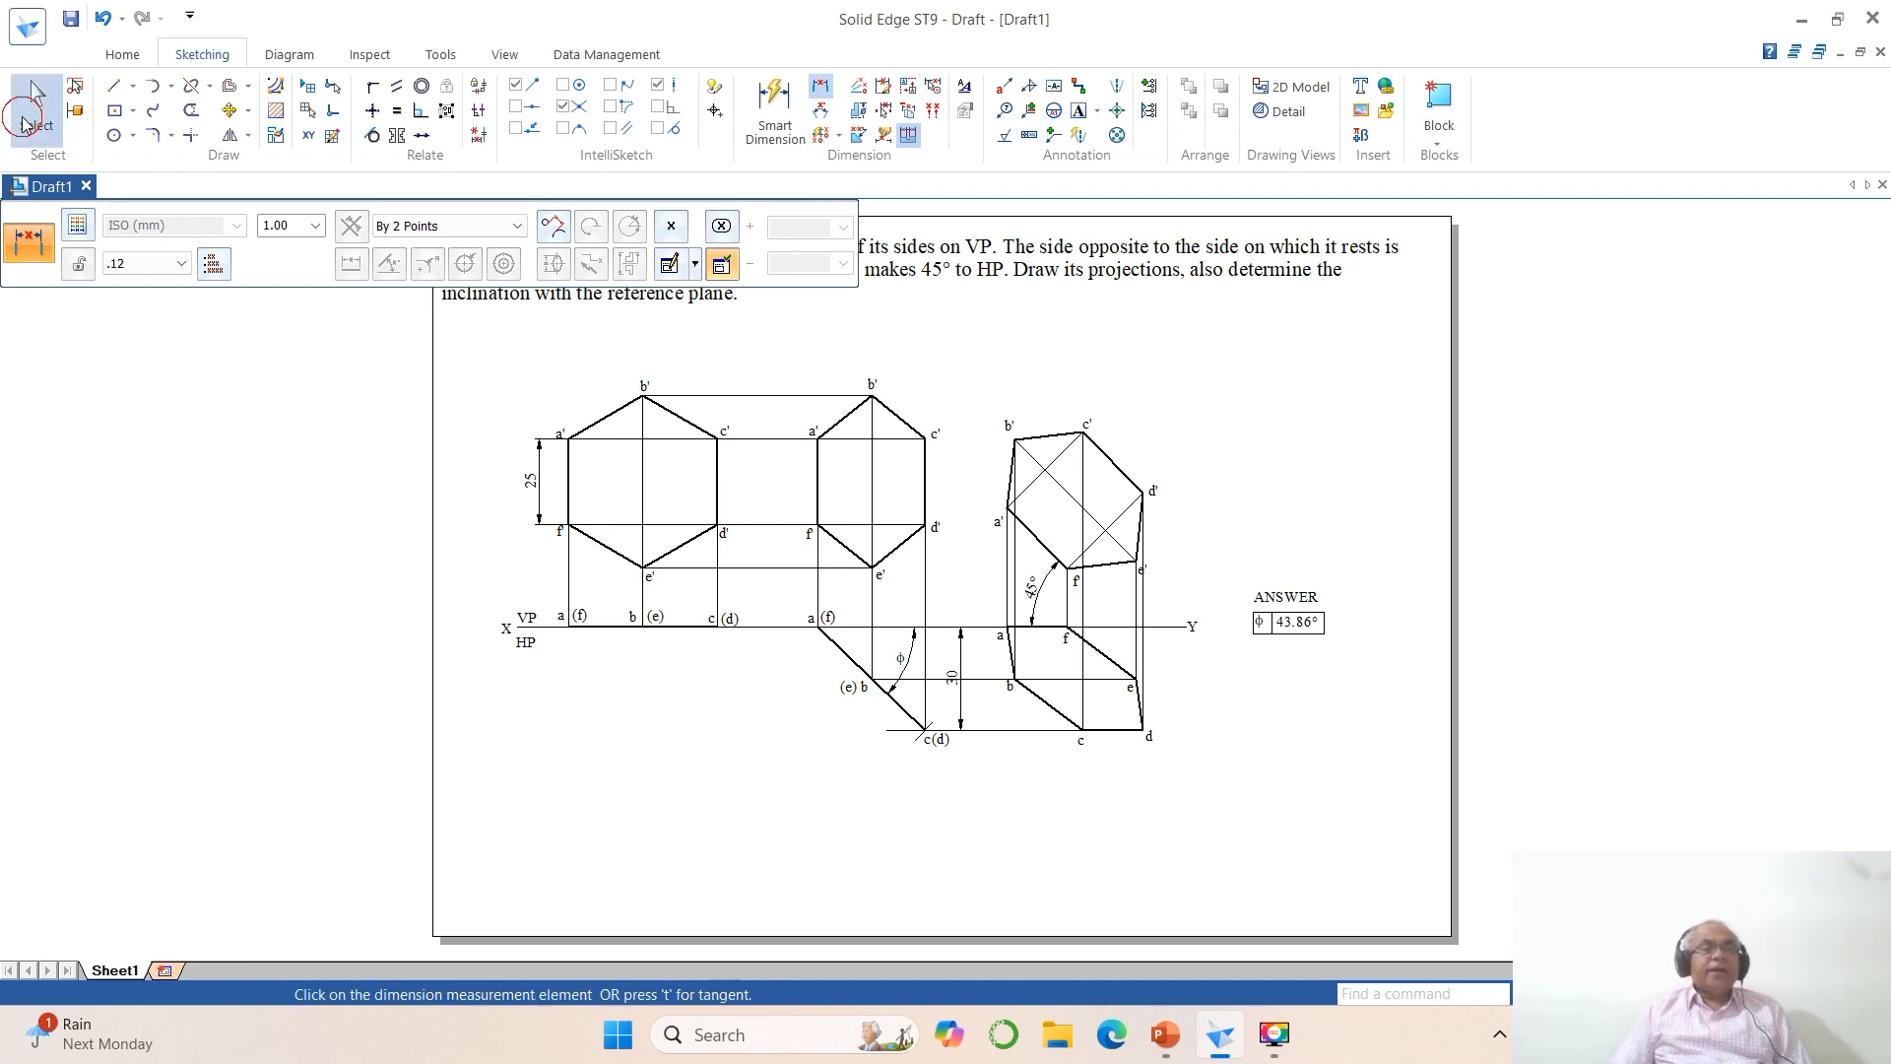
Step: Select the segments of the XY reference line and open their line width options
left_click(549, 640)
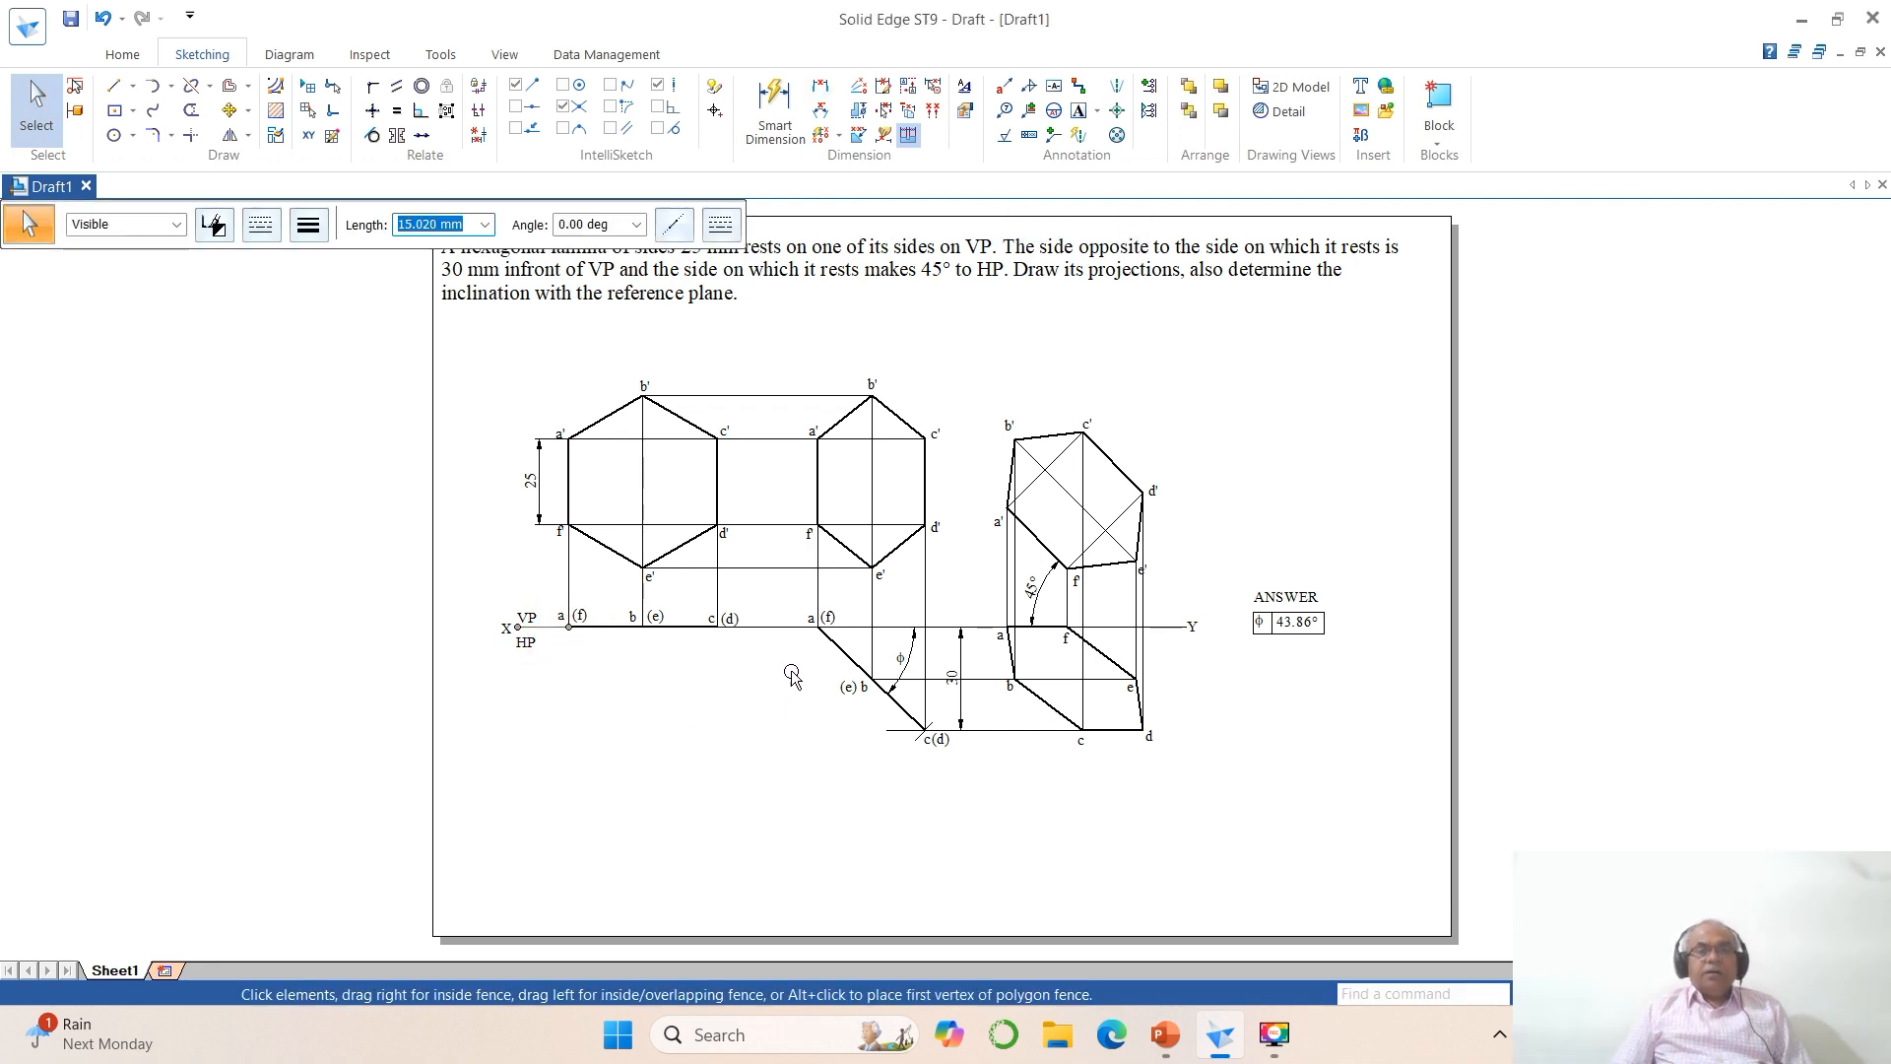
left_click(773, 638)
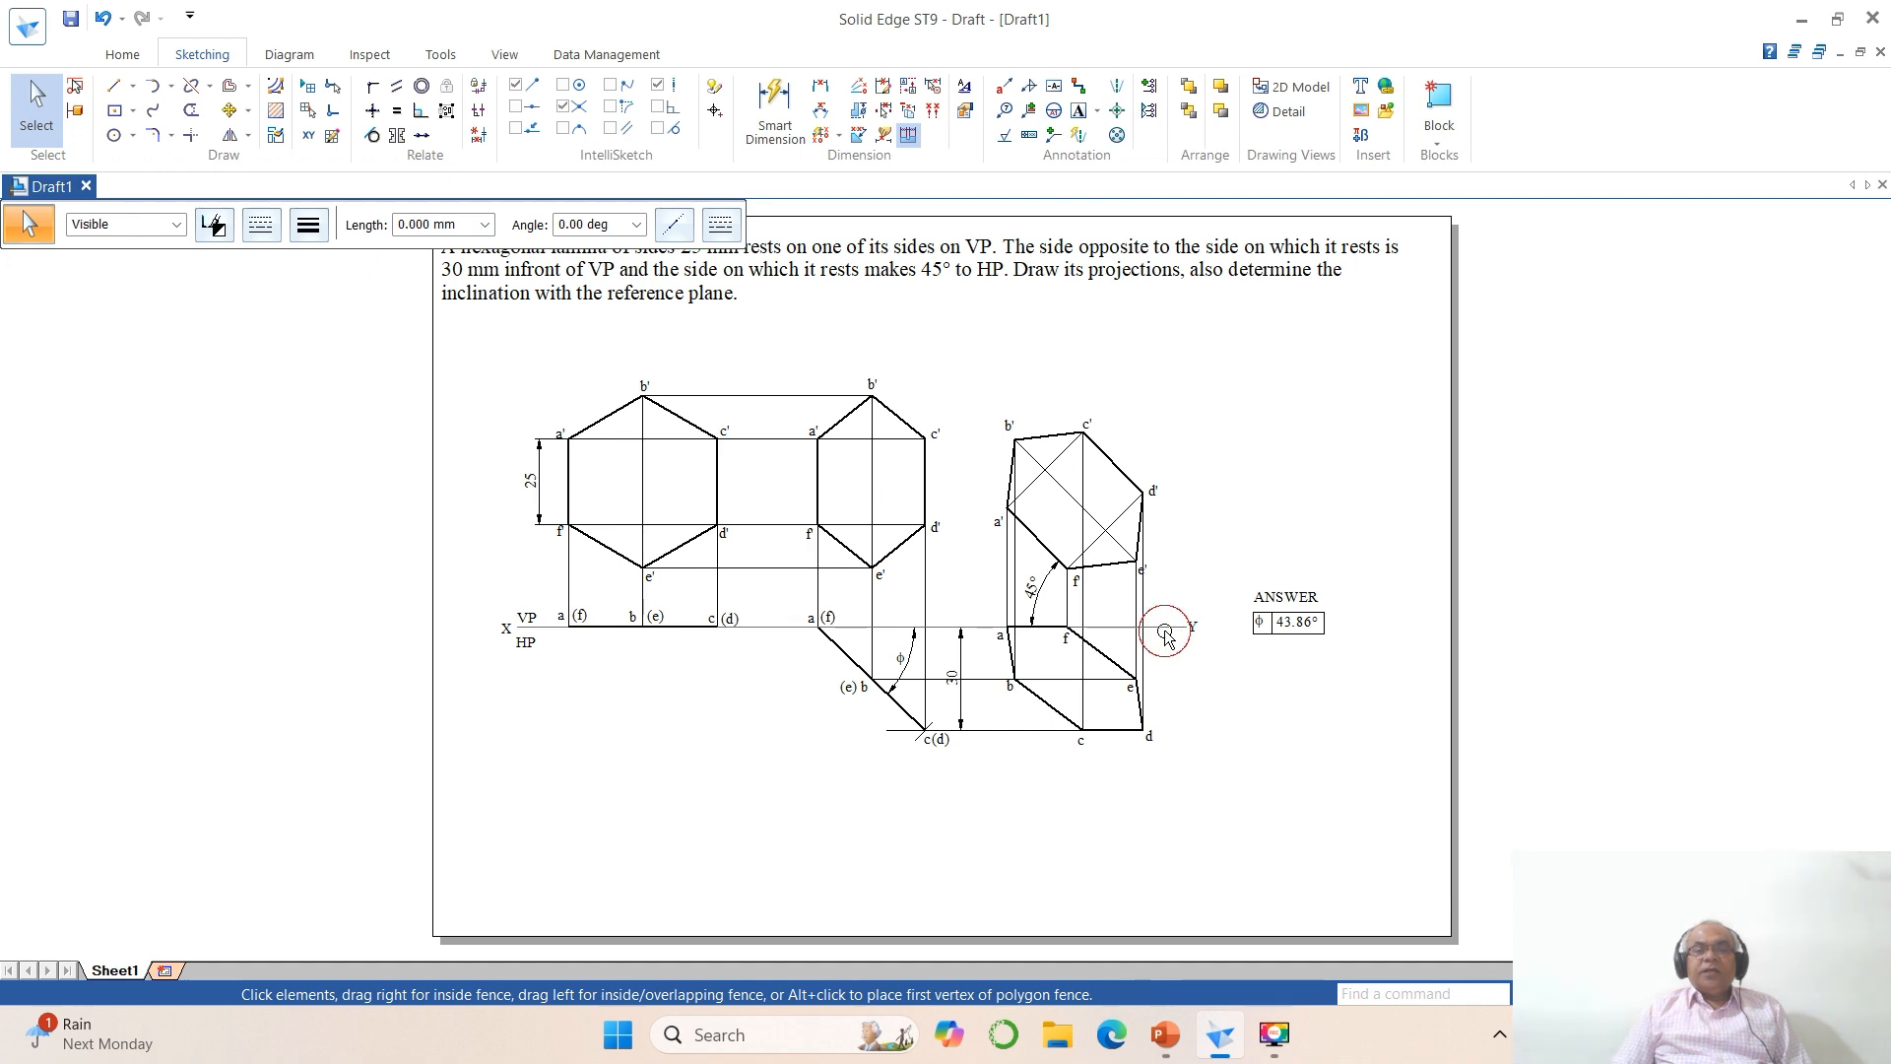
left_click(311, 236)
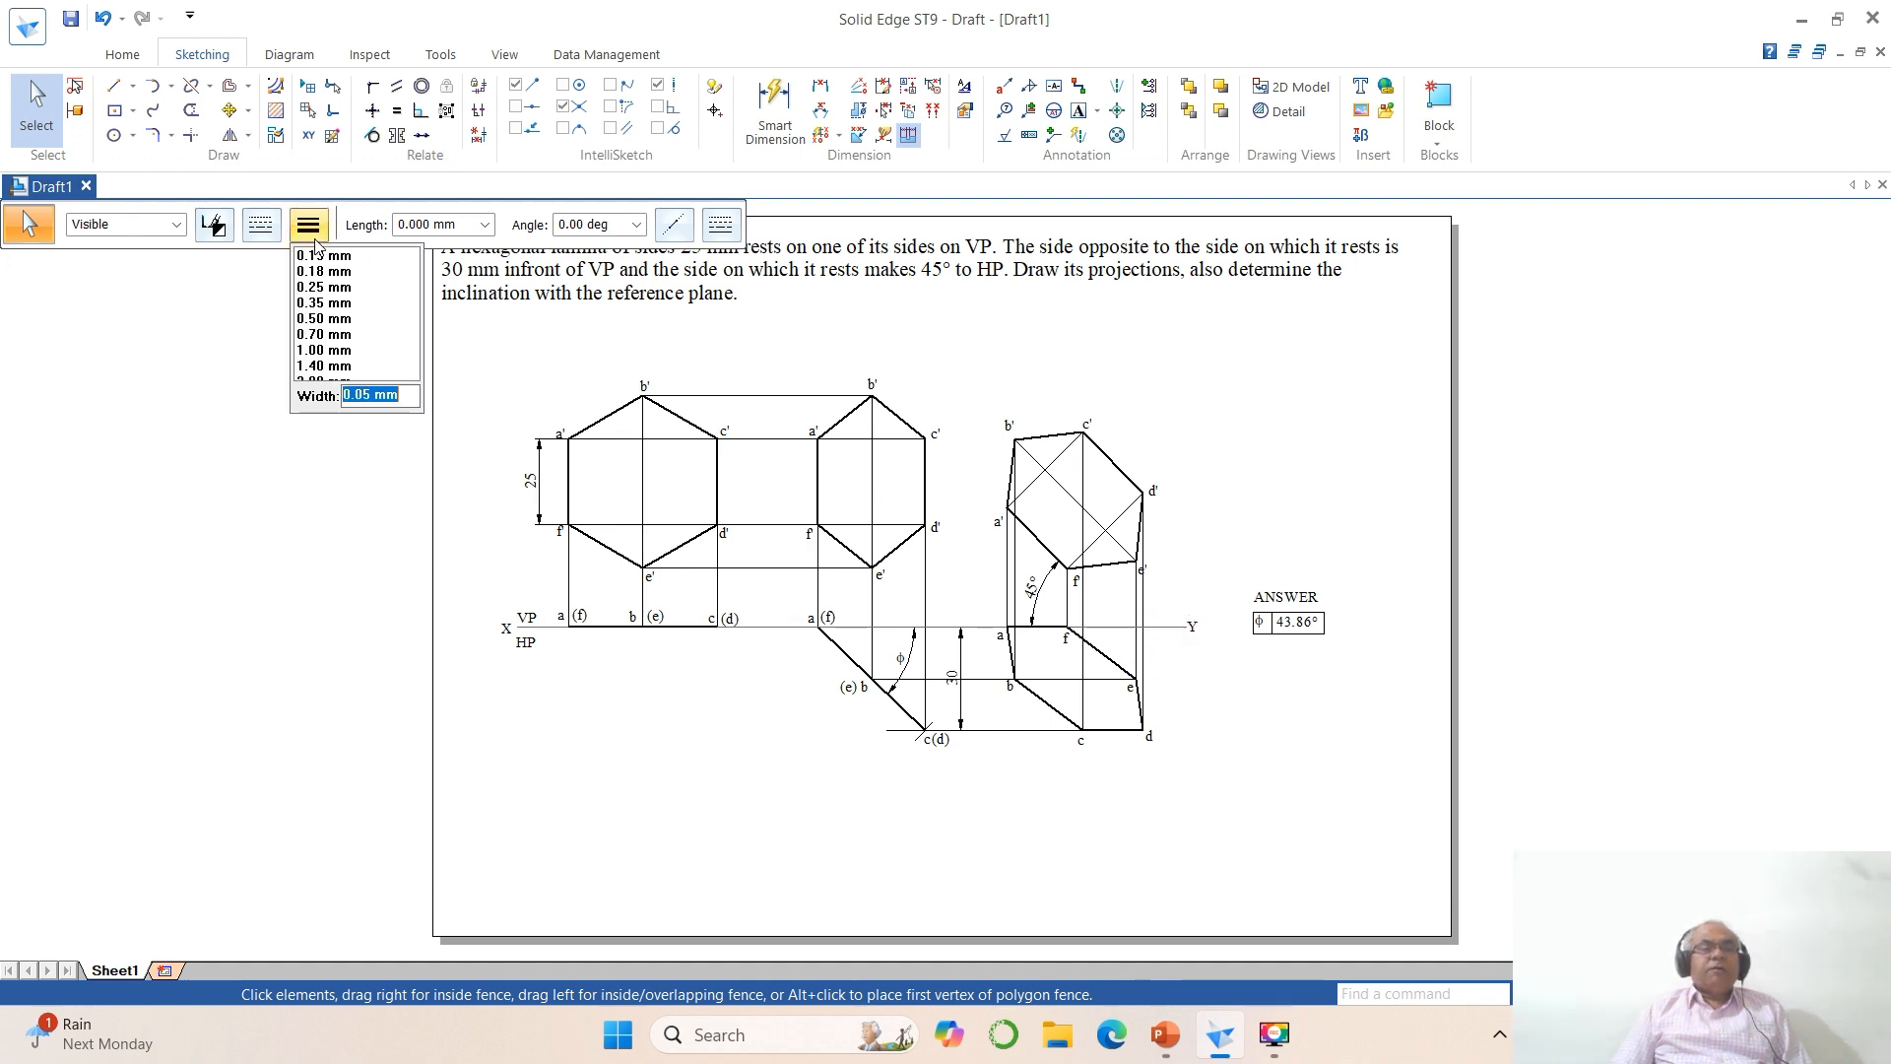
left_click(316, 234)
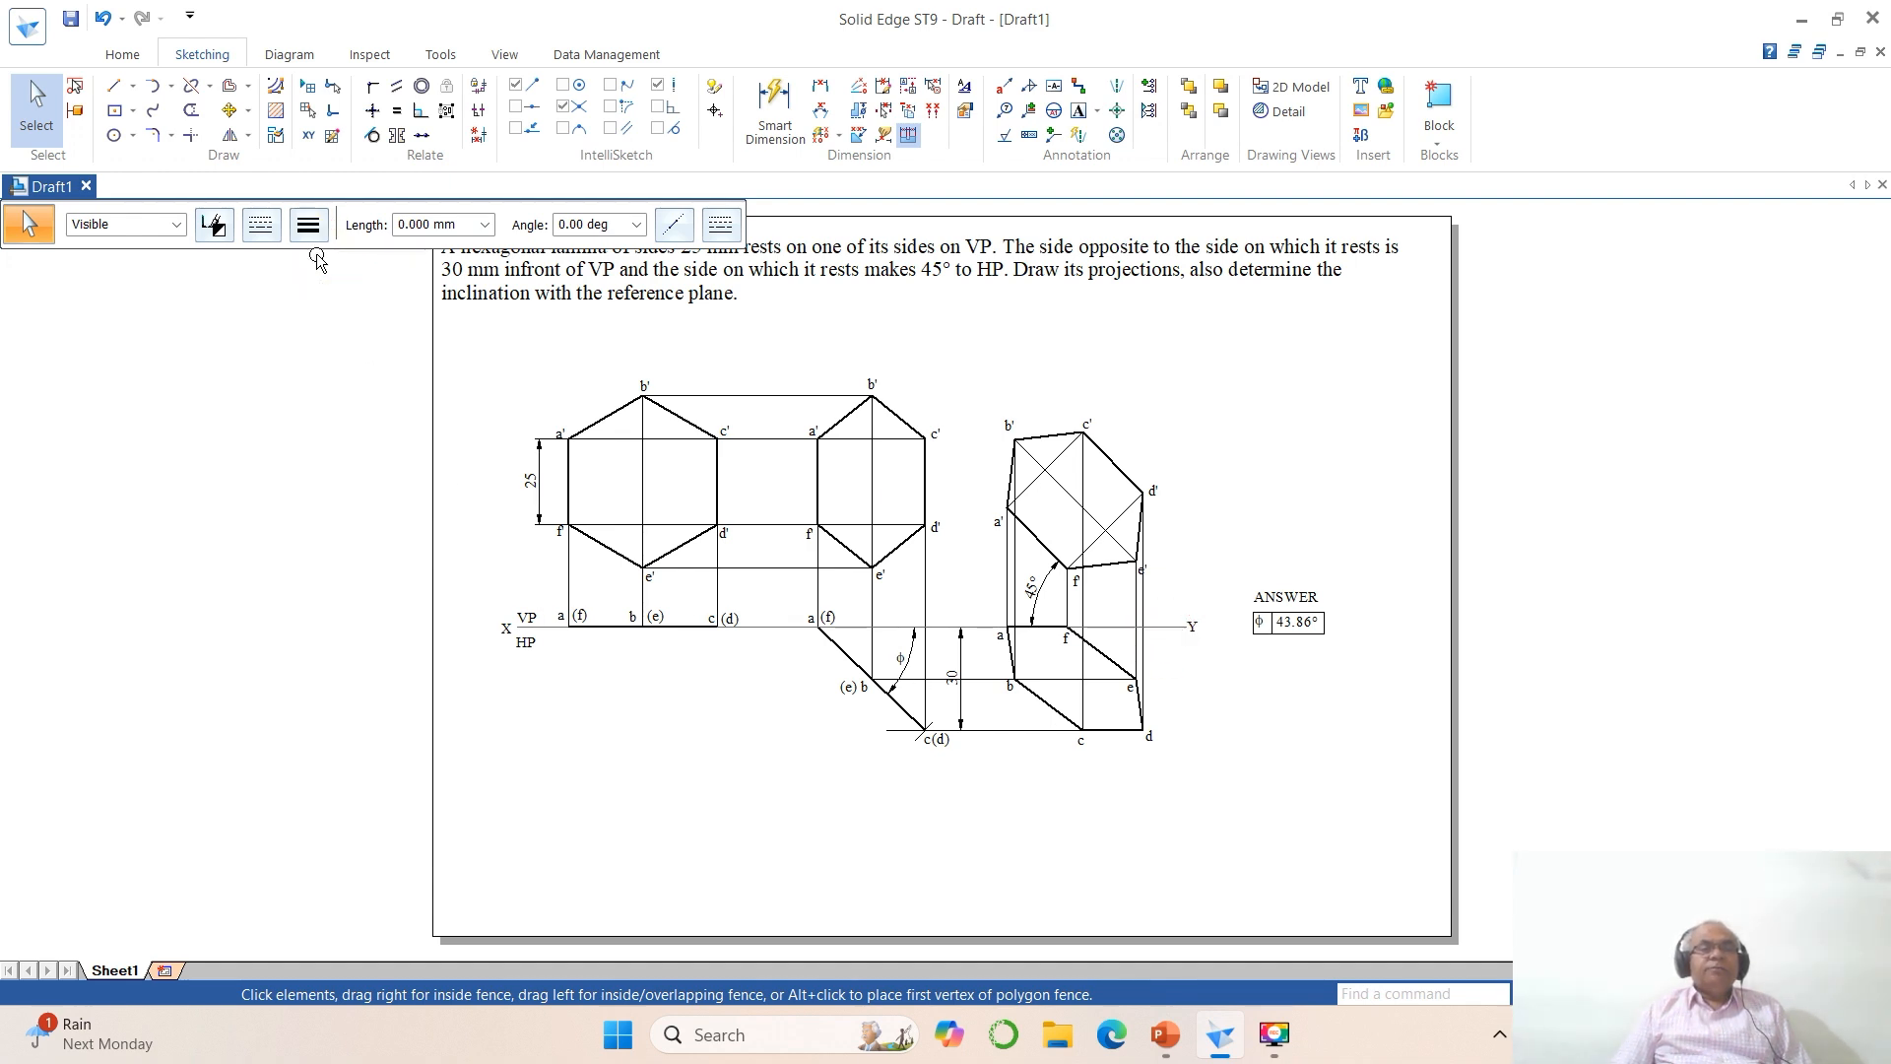
left_click(1224, 820)
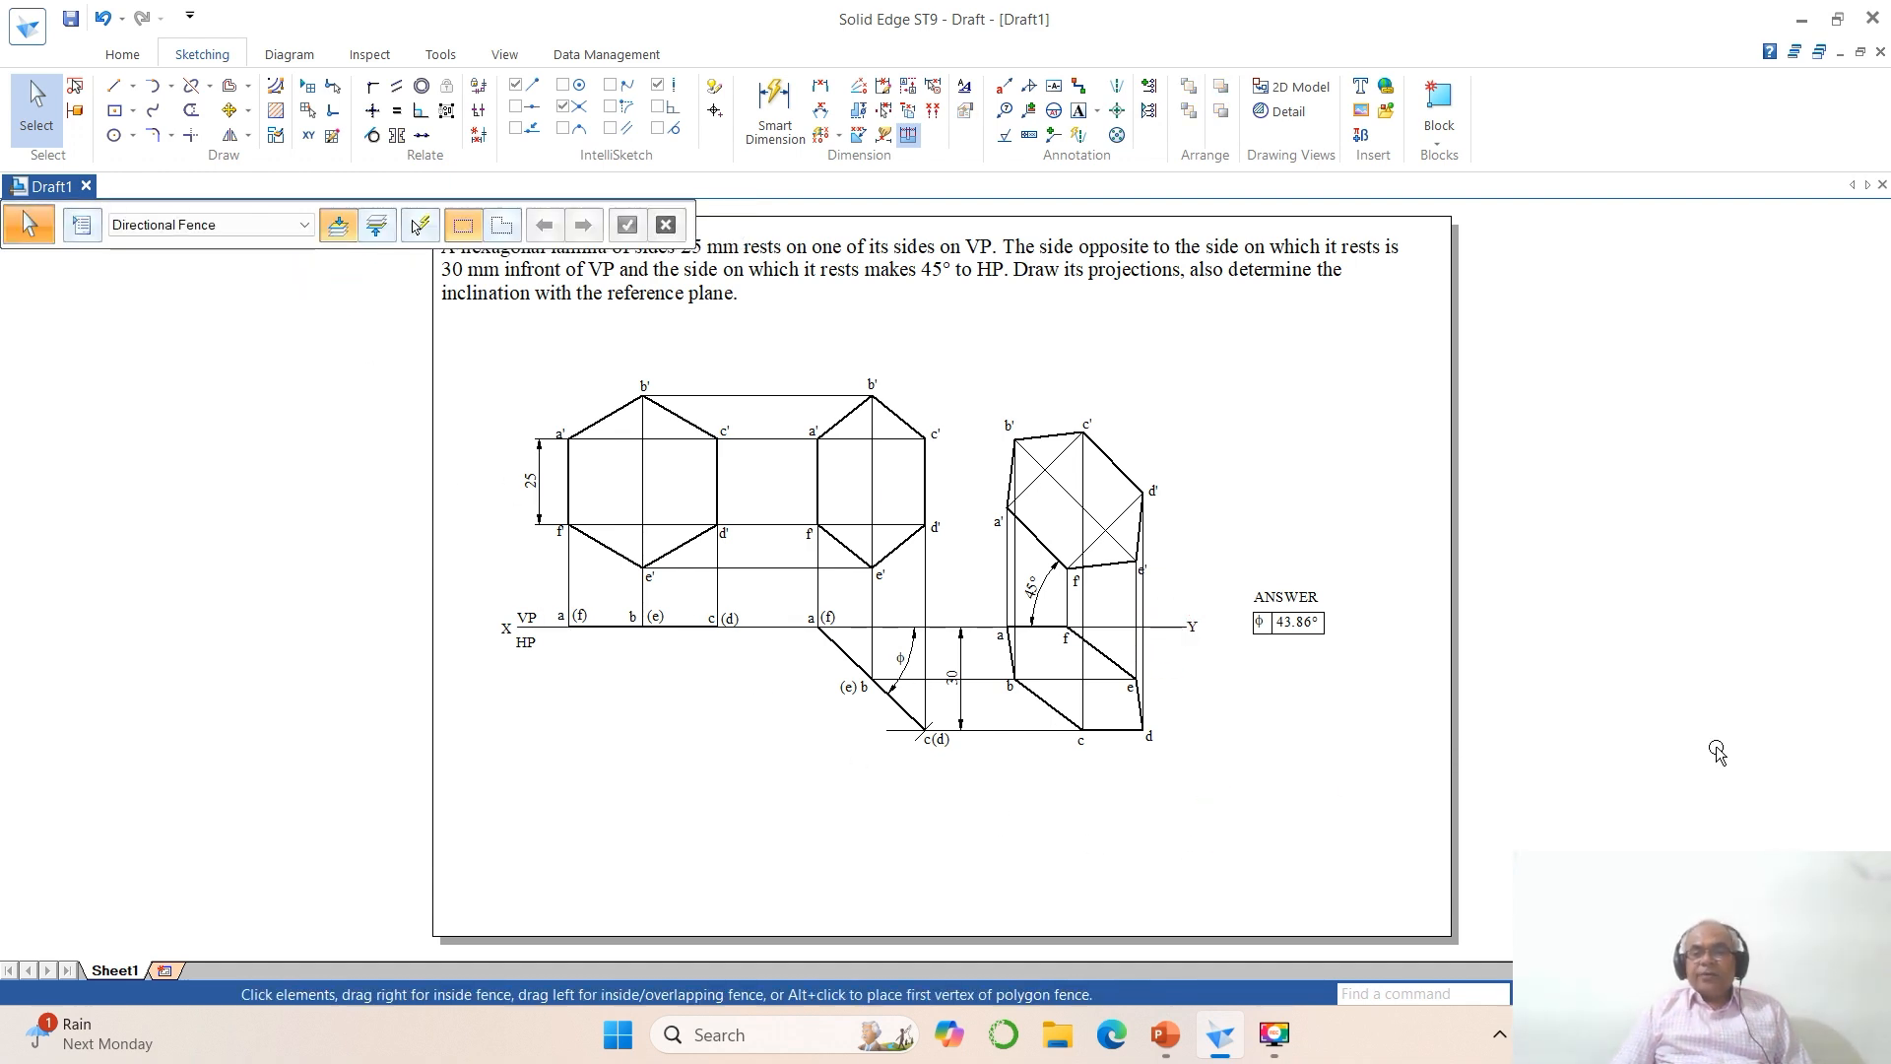